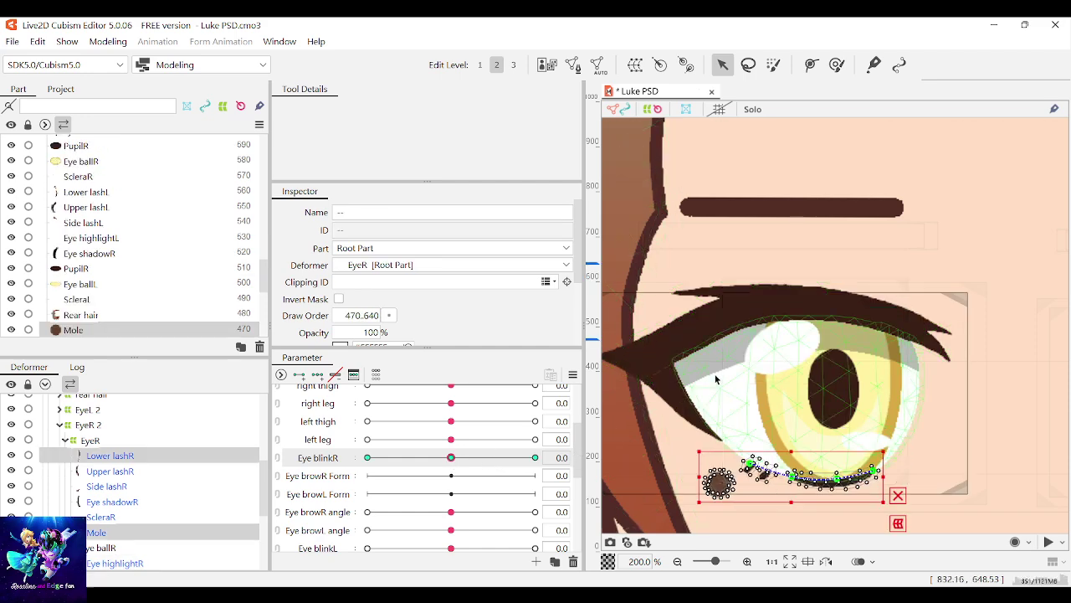
# Step: Delete the Eye blinkR parameter's keys from the right eye's lower lash and the mole
pyautogui.scroll(2, 781, 377)
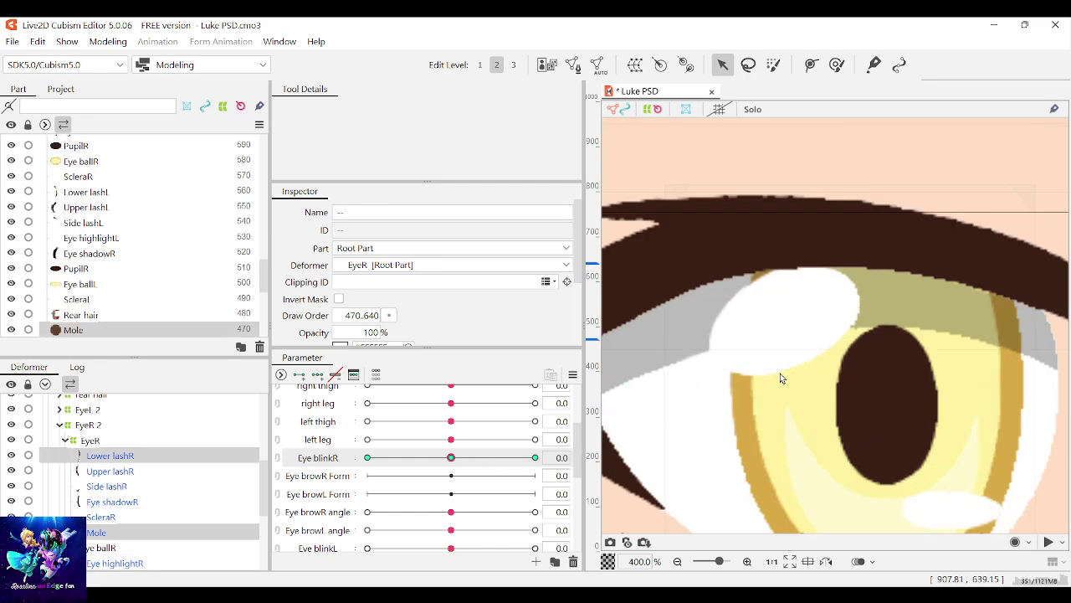
pyautogui.scroll(-3, 782, 386)
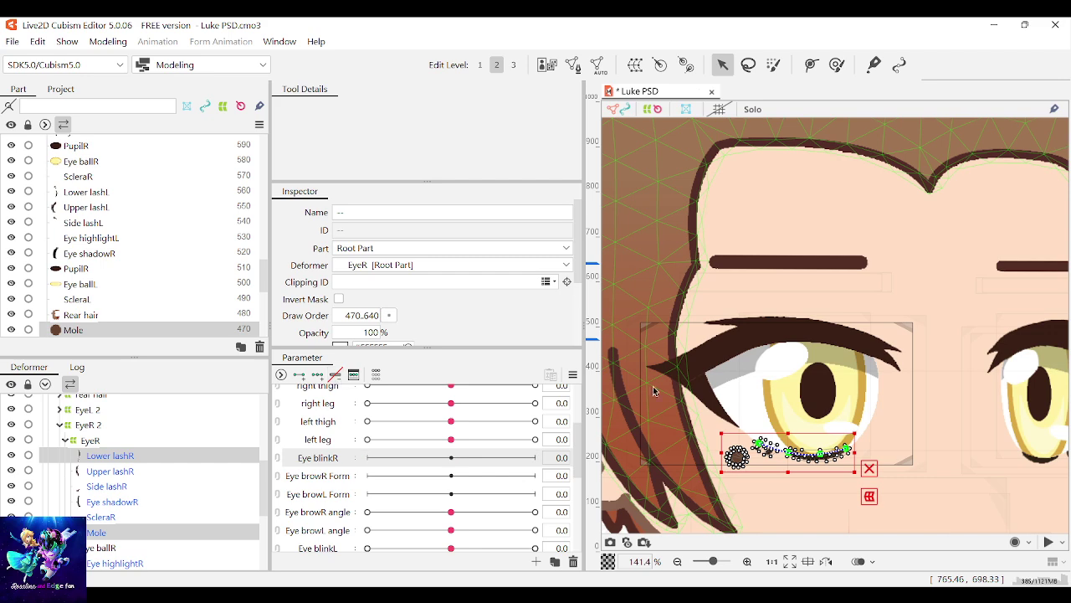
pyautogui.scroll(2, 723, 386)
pyautogui.scroll(-3, 723, 386)
pyautogui.scroll(2, 736, 393)
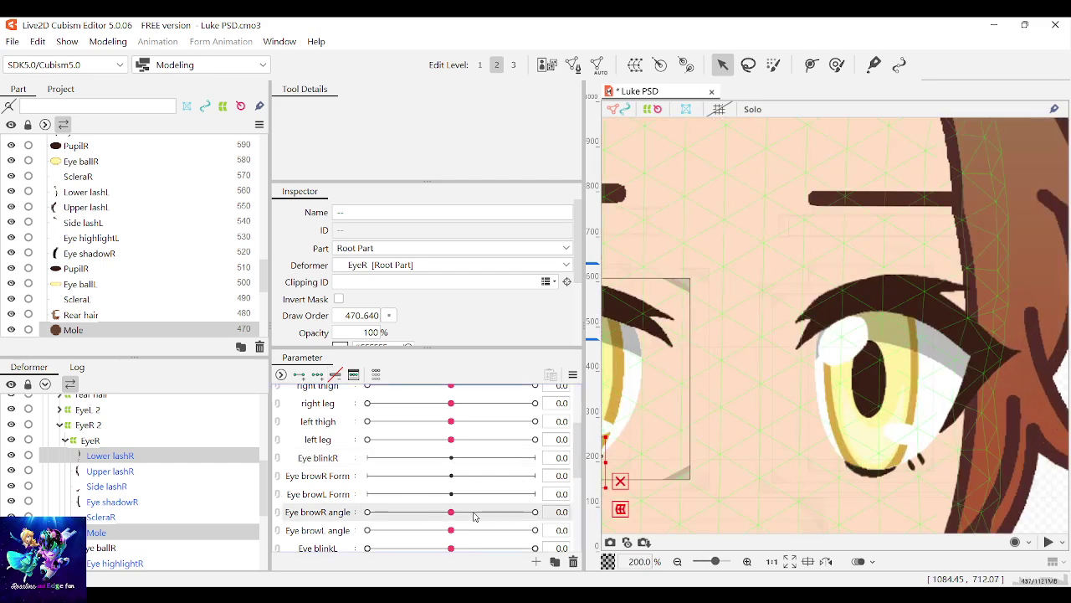
pyautogui.scroll(2, 735, 364)
pyautogui.scroll(-4, 800, 381)
pyautogui.click(790, 559)
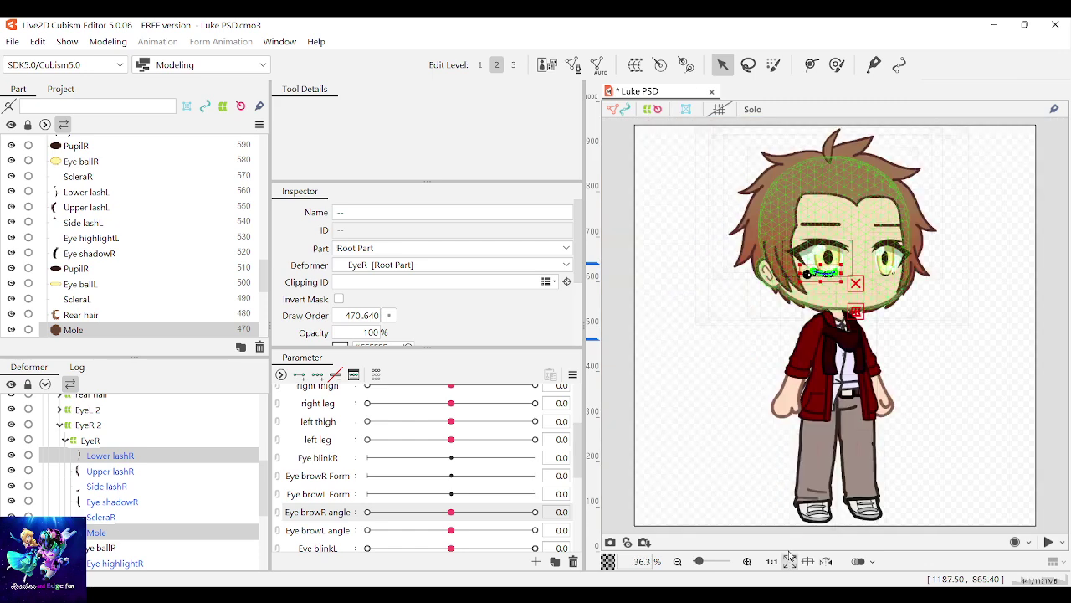
pyautogui.scroll(6, 894, 258)
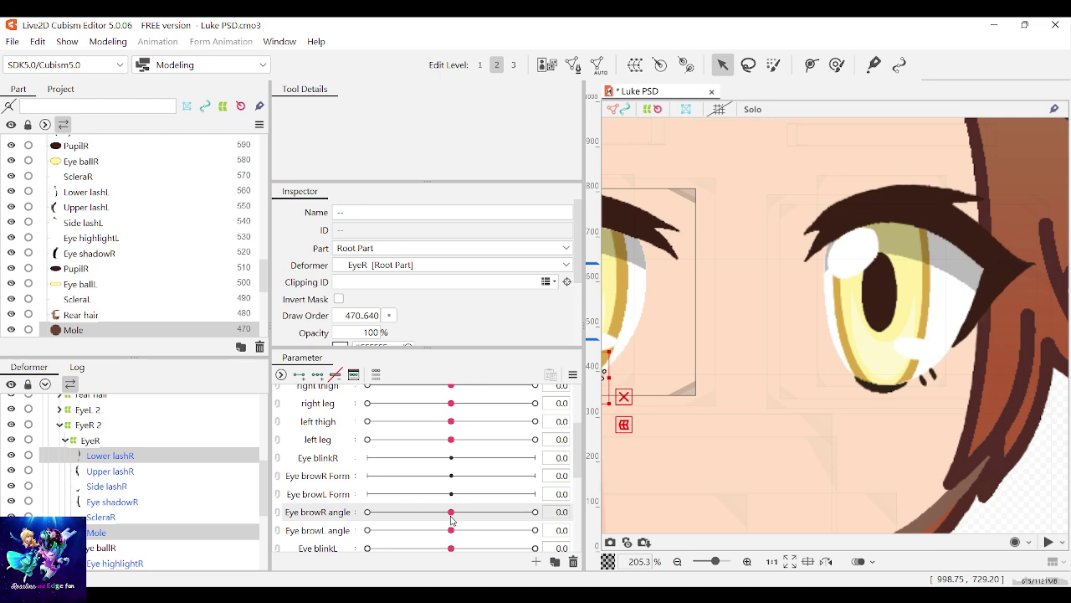
# Step: Delete the Eye browR angle and Eye browL angle keys from the right and left eyebrow warp deformers
pyautogui.hotkey('ctrl', 'z')
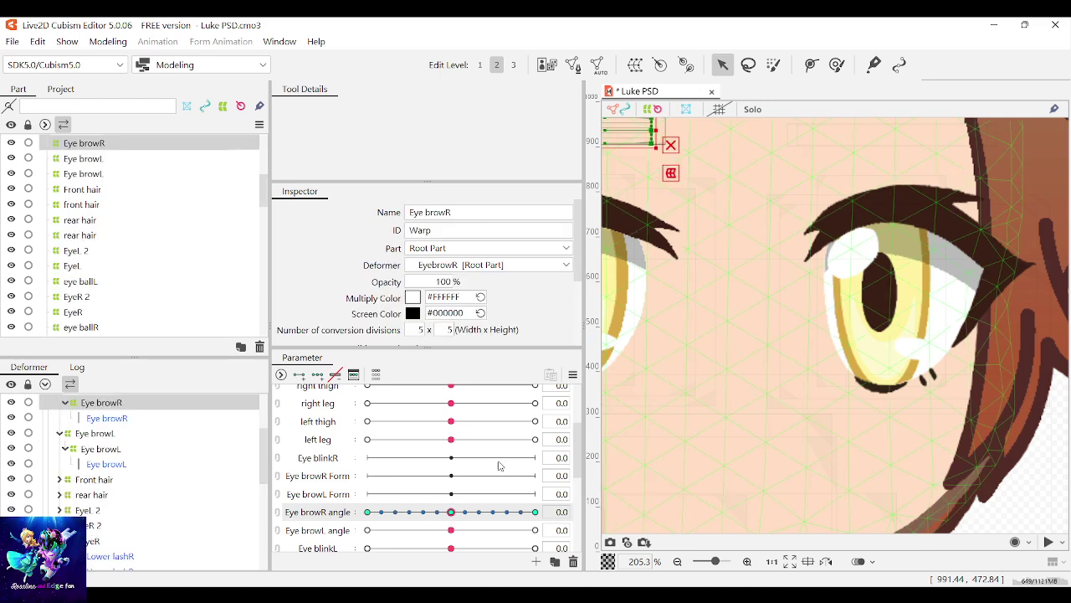
pyautogui.scroll(-5, 787, 372)
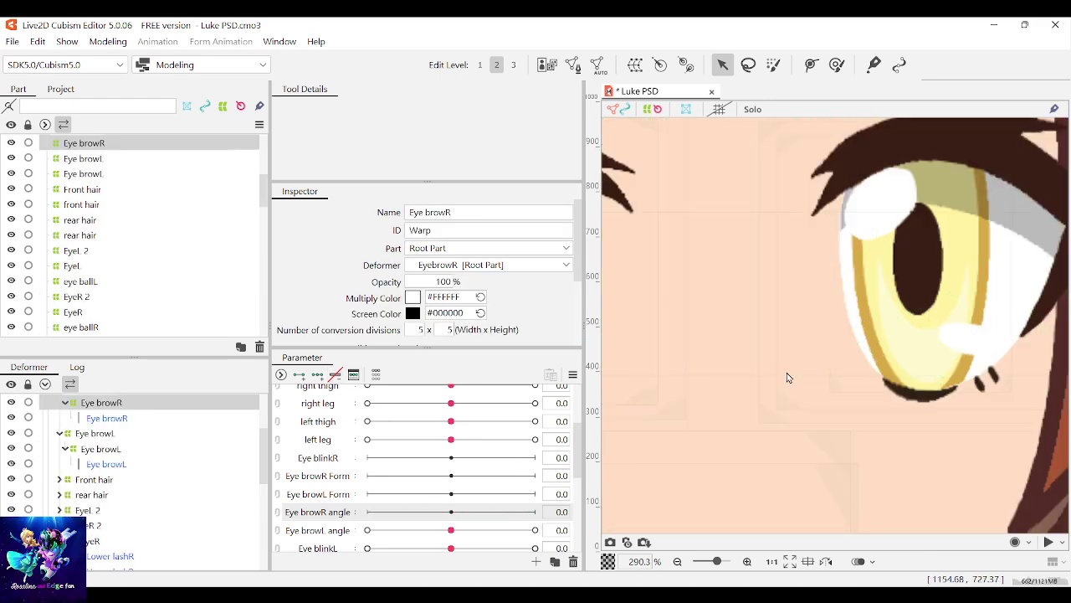
pyautogui.scroll(-2, 331, 533)
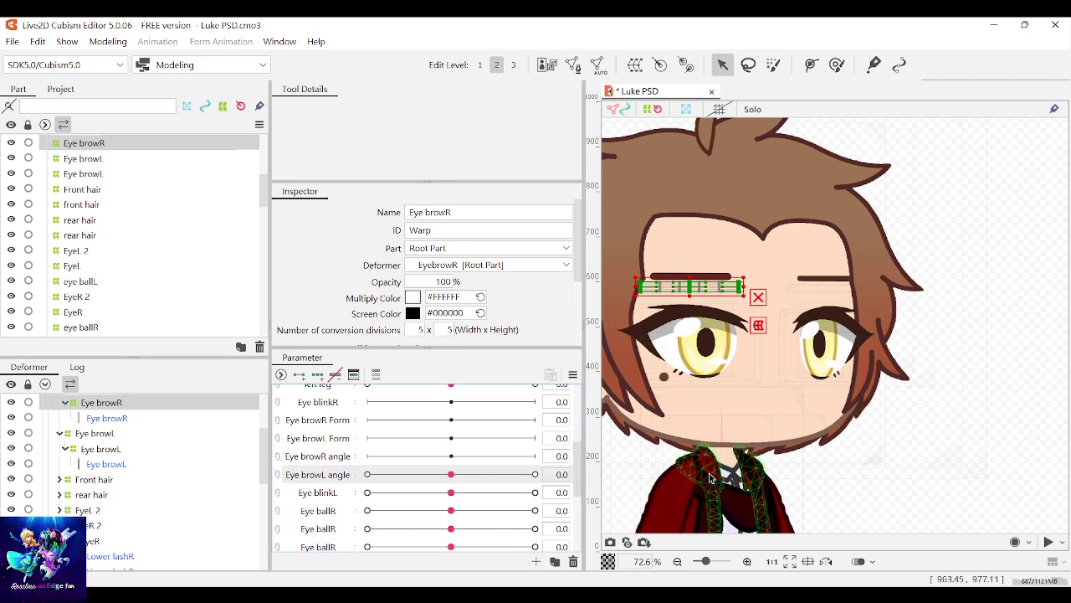
pyautogui.hotkey('ctrl', 'z')
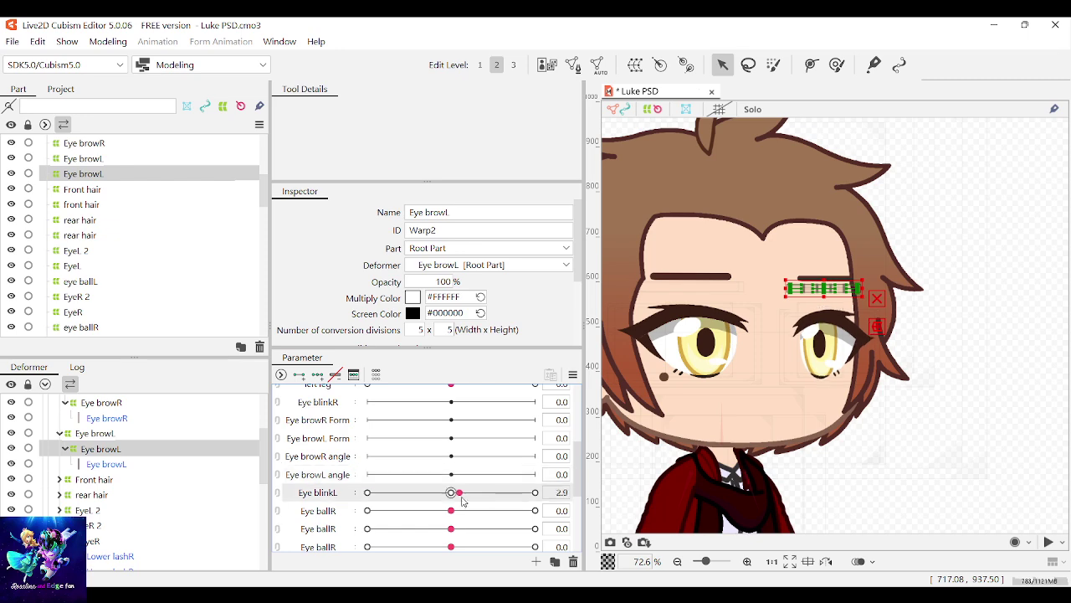
# Step: Delete the Eye blinkL parameter's keys from the left eye's lashes, eye shadow and sclera
pyautogui.moveTo(453, 492)
pyautogui.mouseDown()
pyautogui.moveTo(534, 493)
pyautogui.moveTo(457, 496)
pyautogui.mouseUp()
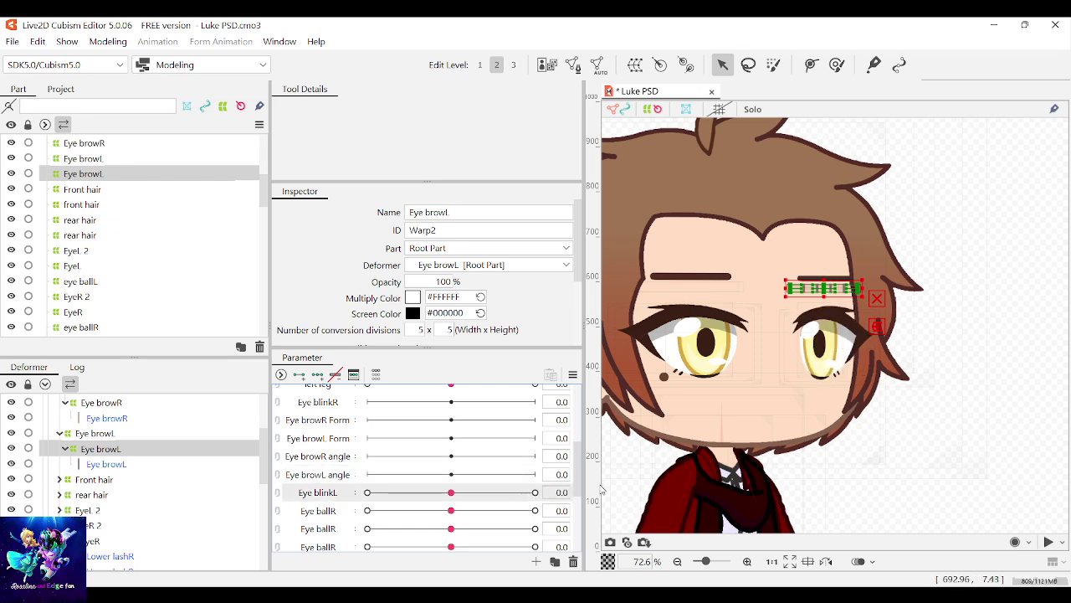
pyautogui.hotkey('ctrl', 'z')
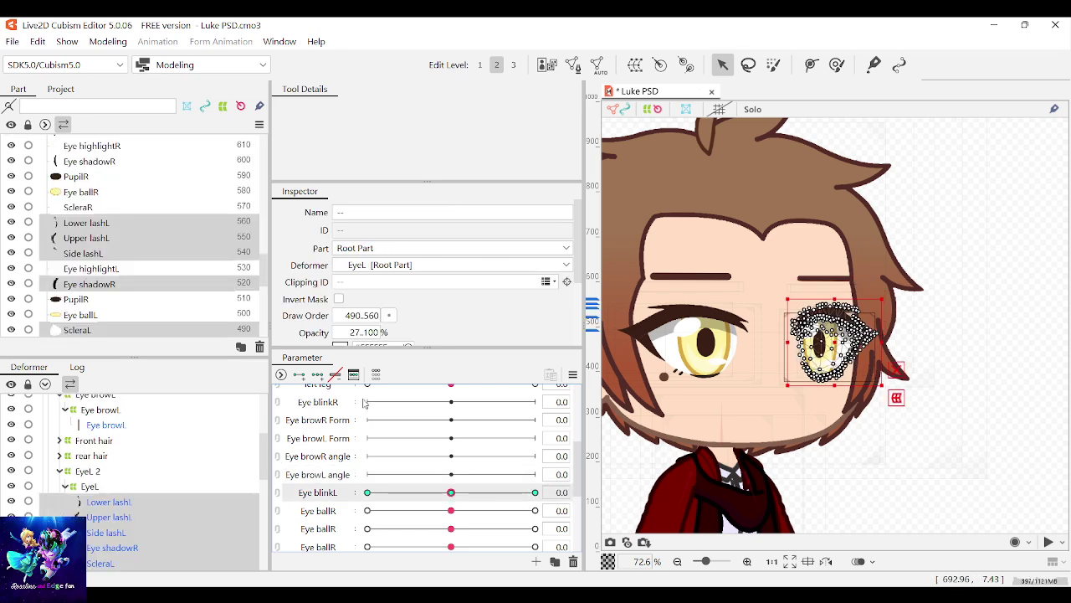
# Step: Try out the Eye ballR sliders and link the right eye's two Eye ballR parameters into one two-axis control
pyautogui.moveTo(451, 510); pyautogui.dragTo(539, 510)
pyautogui.moveTo(554, 473); pyautogui.dragTo(448, 484)
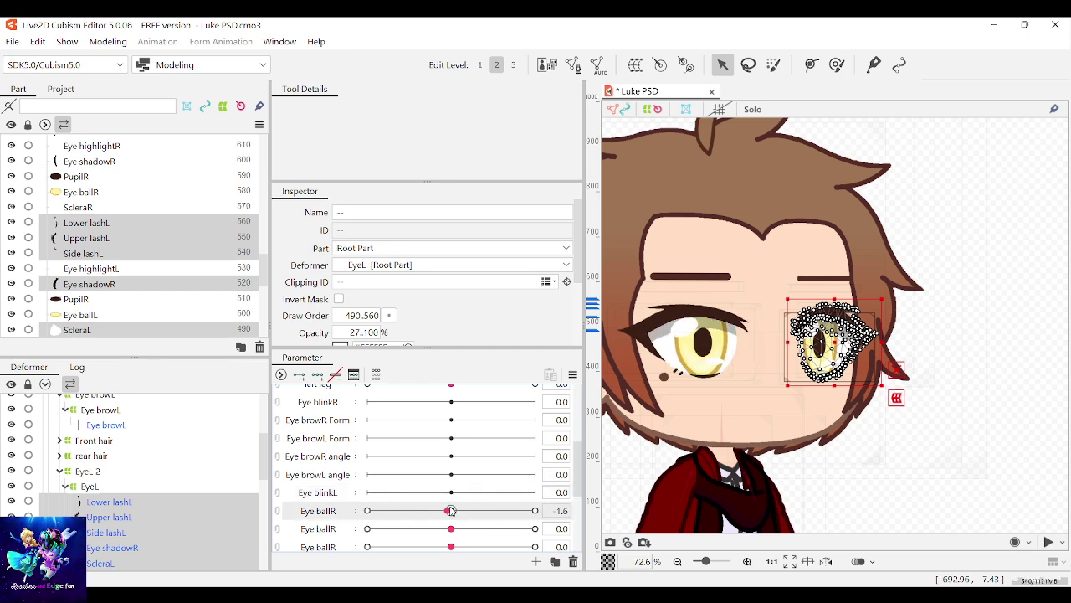
pyautogui.scroll(-5, 452, 502)
pyautogui.moveTo(451, 417)
pyautogui.mouseDown()
pyautogui.moveTo(527, 417)
pyautogui.moveTo(493, 409)
pyautogui.moveTo(330, 446)
pyautogui.moveTo(560, 418)
pyautogui.moveTo(454, 425)
pyautogui.mouseUp()
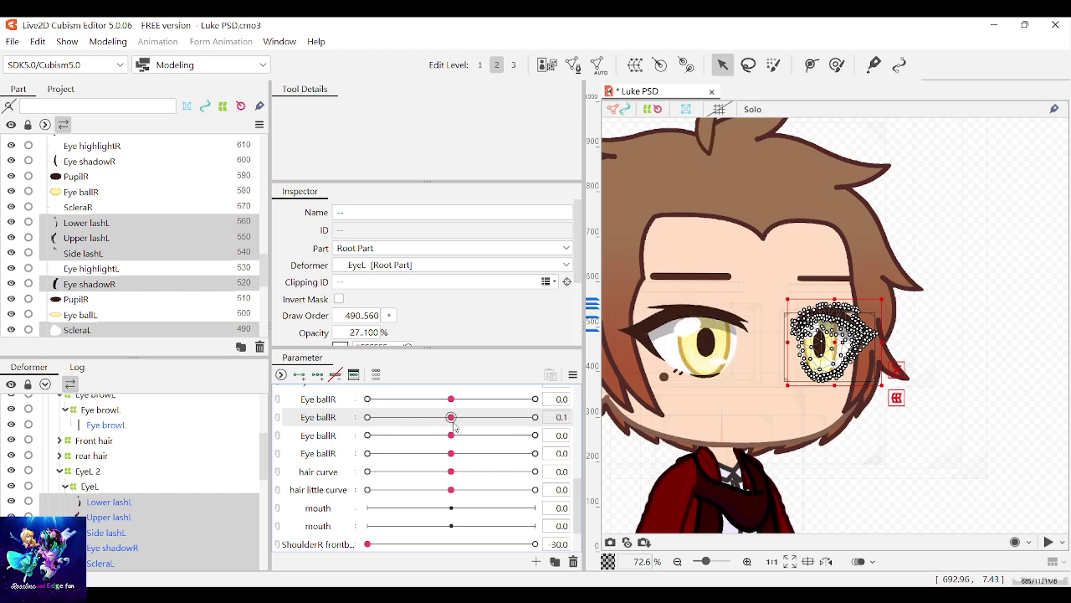
pyautogui.click(279, 399)
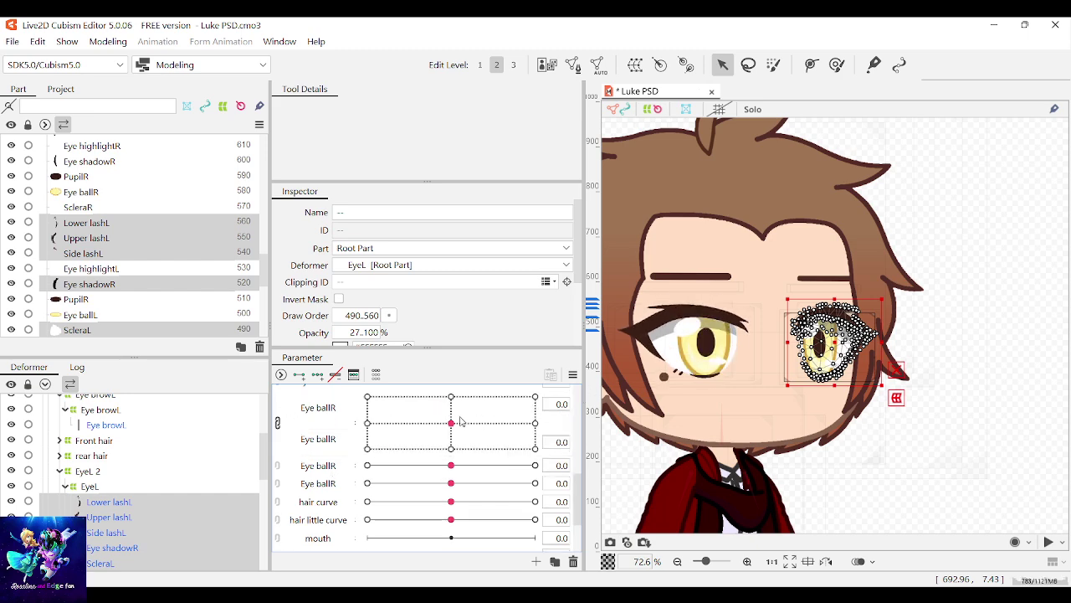
# Step: Preview the right eyeball's movement down and up with the linked Eye ballR control
pyautogui.moveTo(449, 422); pyautogui.dragTo(445, 456)
pyautogui.moveTo(445, 505); pyautogui.dragTo(442, 397)
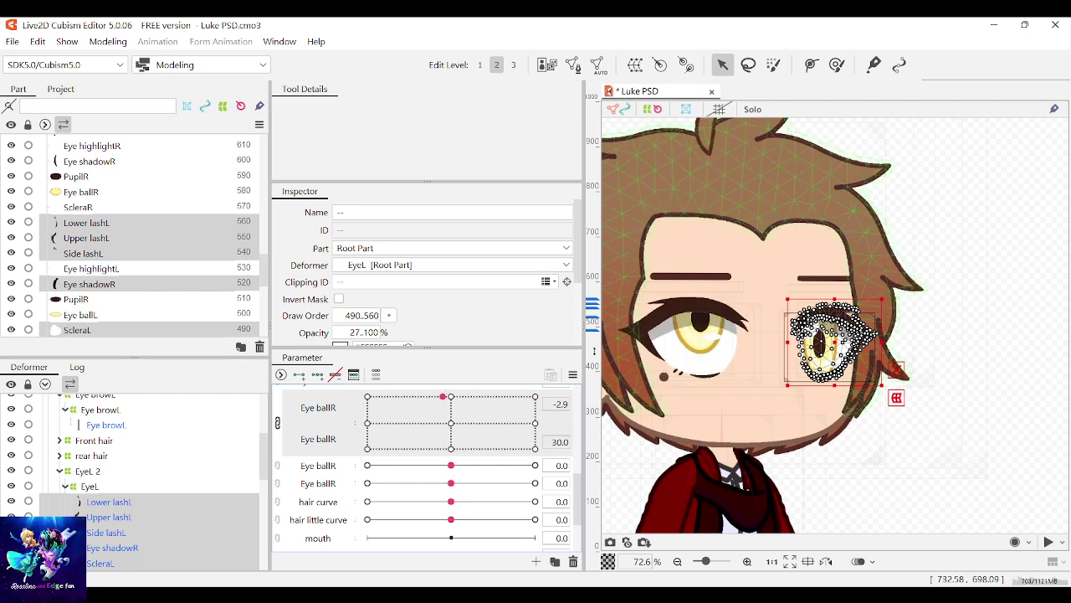
pyautogui.scroll(4, 758, 382)
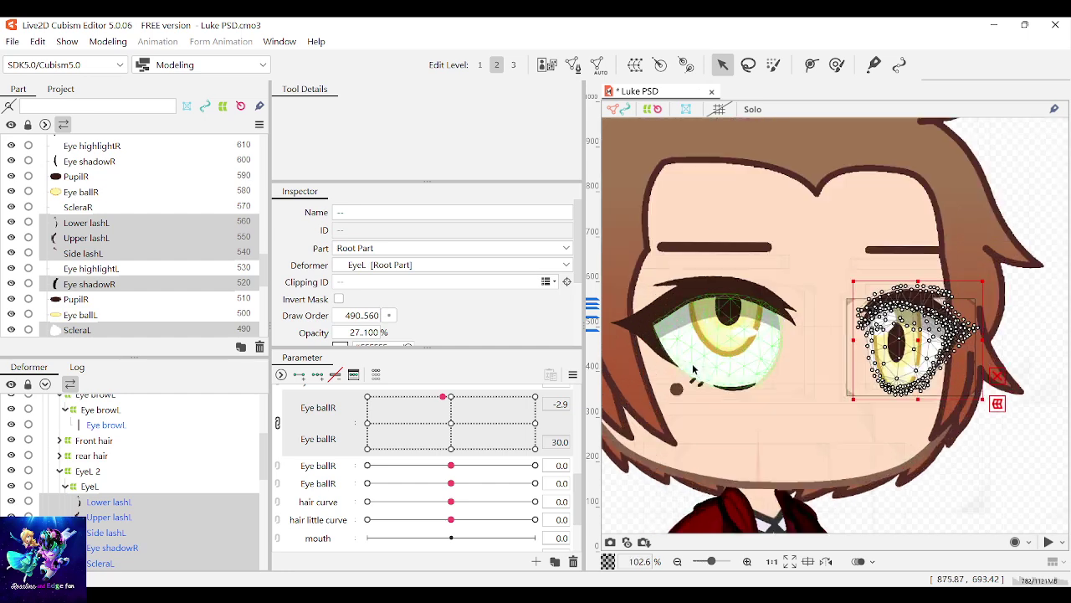
# Step: With the right eye's gaze at 0.0, -30.0, pull the middle of the EyeR warp deformer's lower edge slightly down
pyautogui.click(751, 398)
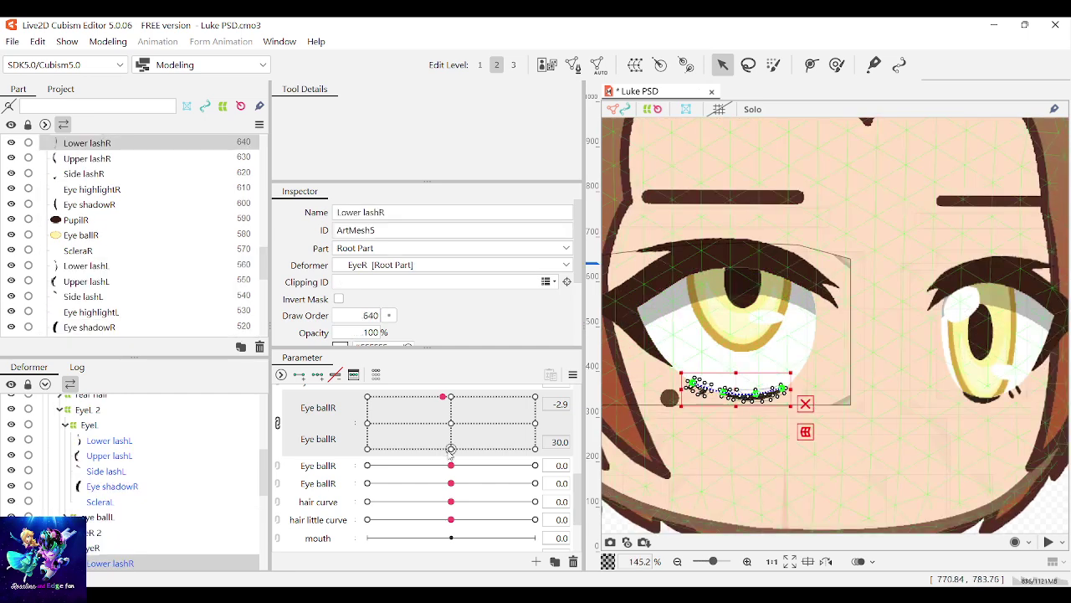
pyautogui.click(847, 402)
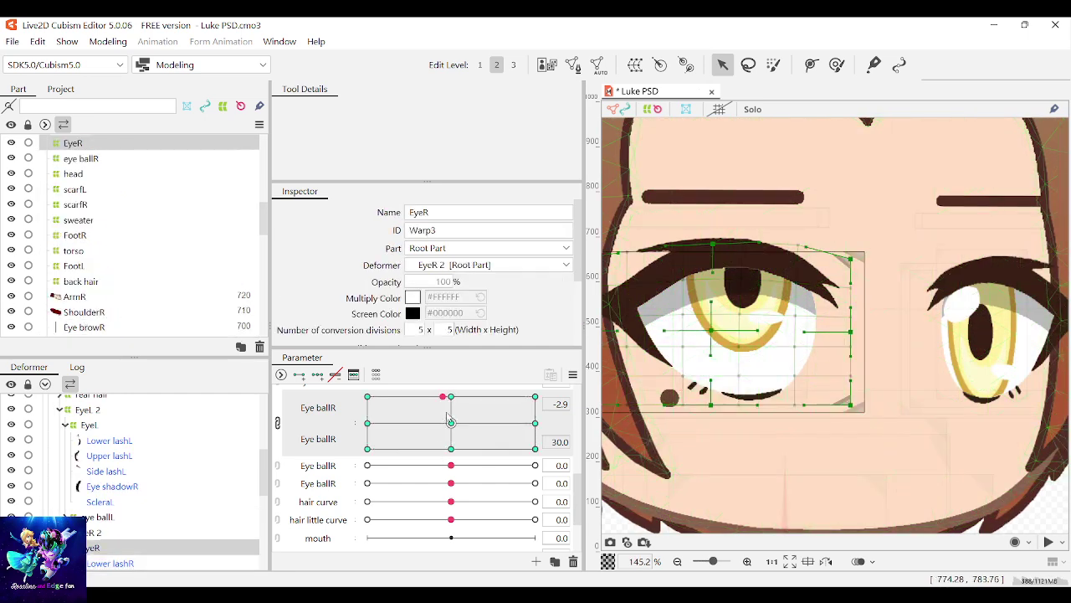
pyautogui.moveTo(443, 398); pyautogui.dragTo(452, 474)
pyautogui.click(451, 449)
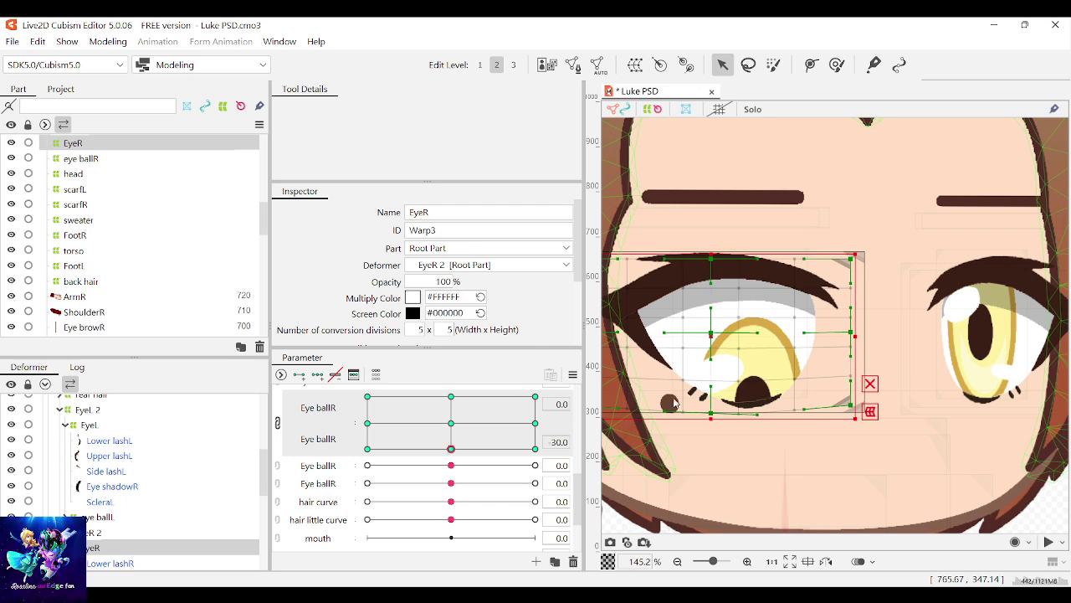
pyautogui.moveTo(713, 414); pyautogui.dragTo(713, 419)
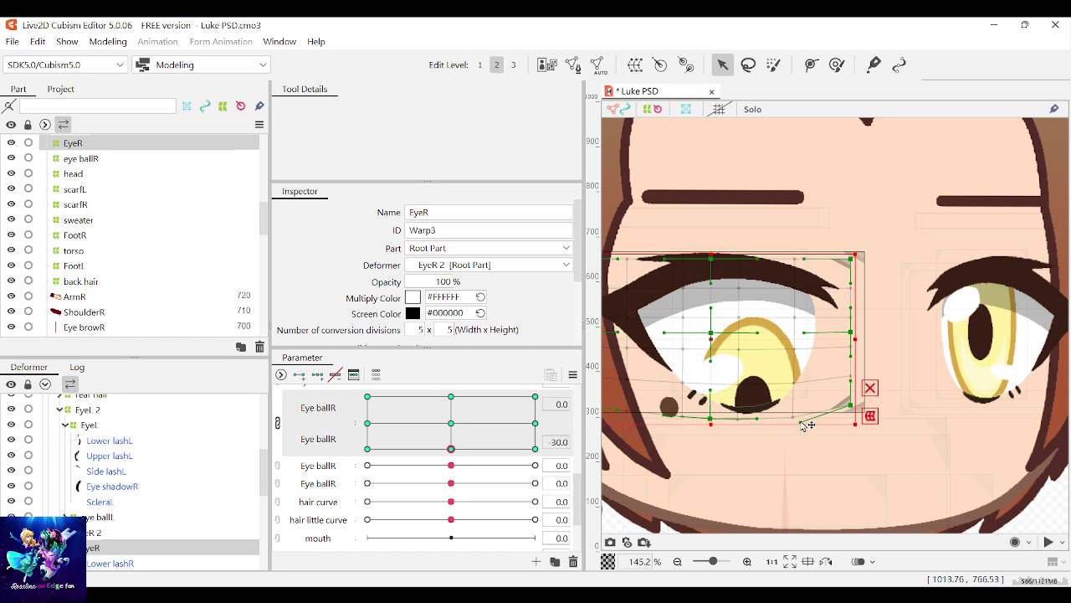
# Step: Return the right eye's gaze control to 0.0, 0.0 and save the model
pyautogui.moveTo(451, 449); pyautogui.dragTo(450, 424)
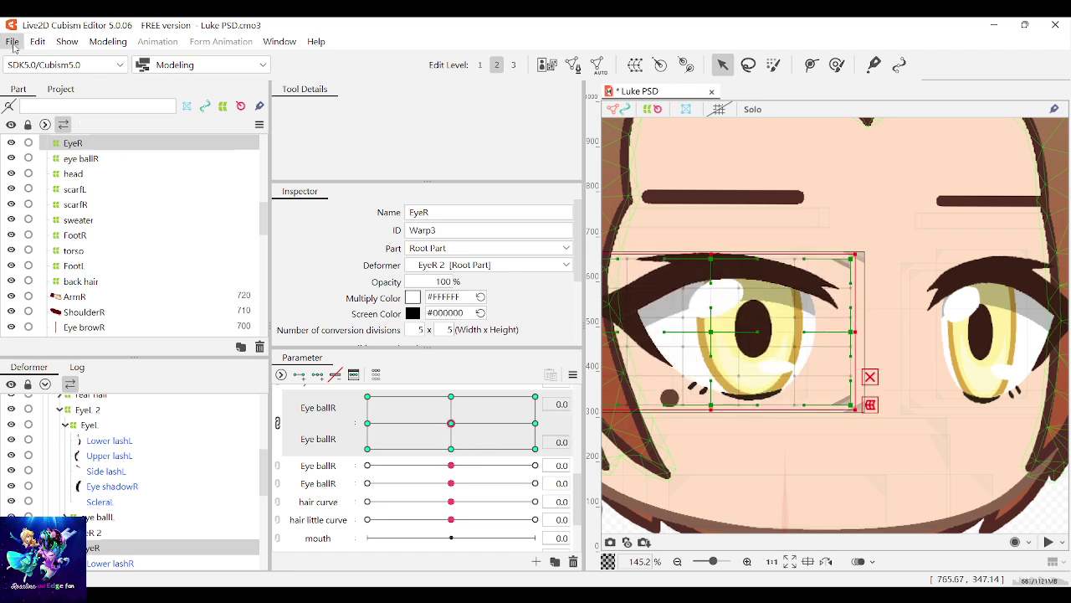
pyautogui.hotkey('ctrl', 's')
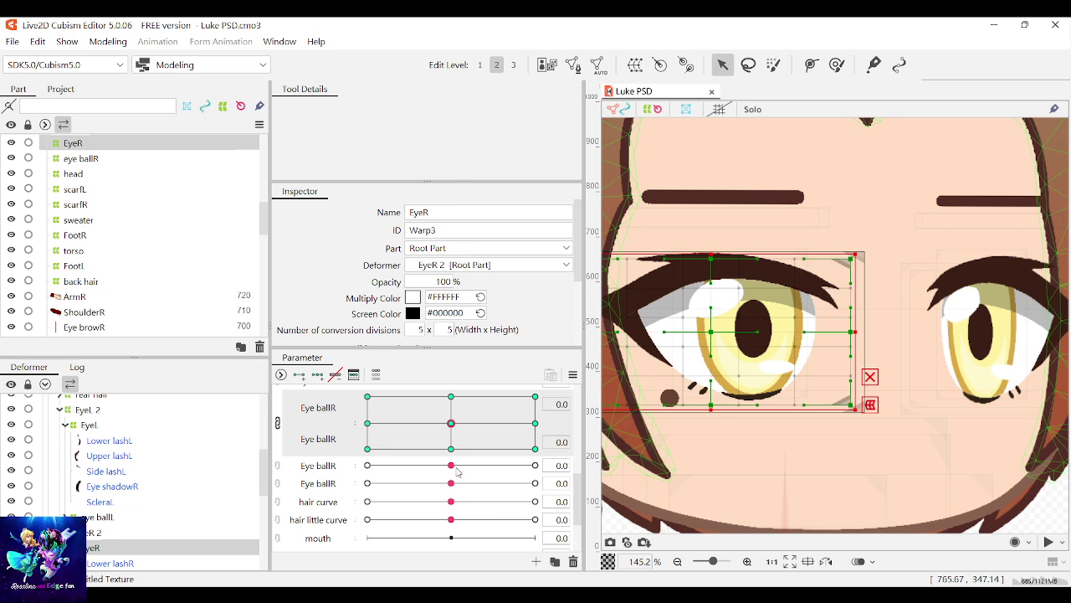
# Step: Link the left eye's two Eye ballR parameters into one two-axis control, with the gaze lowered to -30.0
pyautogui.moveTo(451, 465); pyautogui.dragTo(459, 551)
pyautogui.click(278, 465)
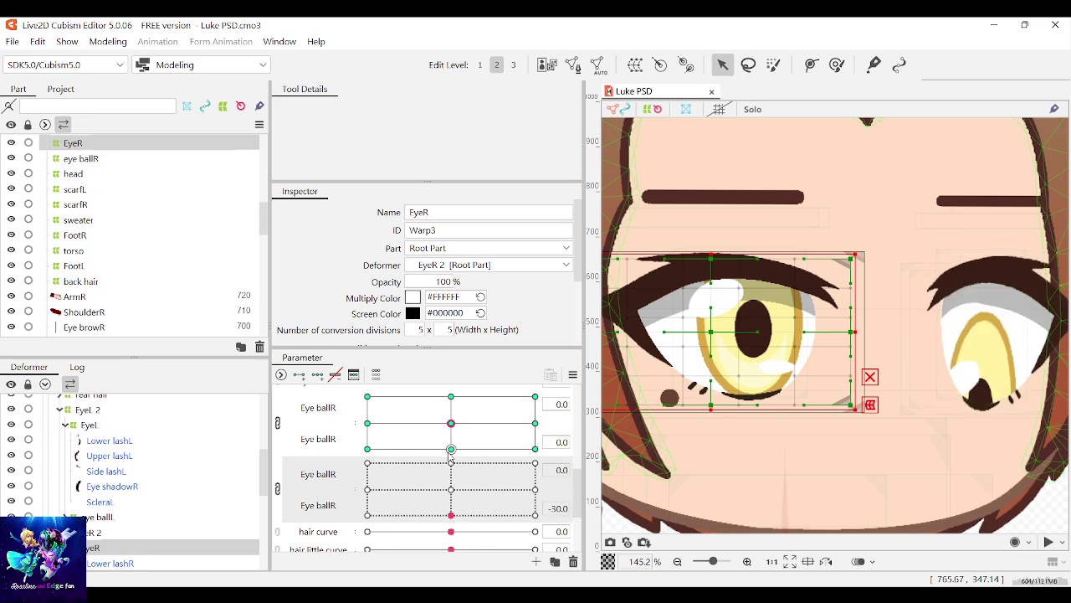
# Step: Lower the right eye's gaze to 0.0, -30.0 and bend the EyeL warp deformer's lower edge slightly down
pyautogui.click(452, 450)
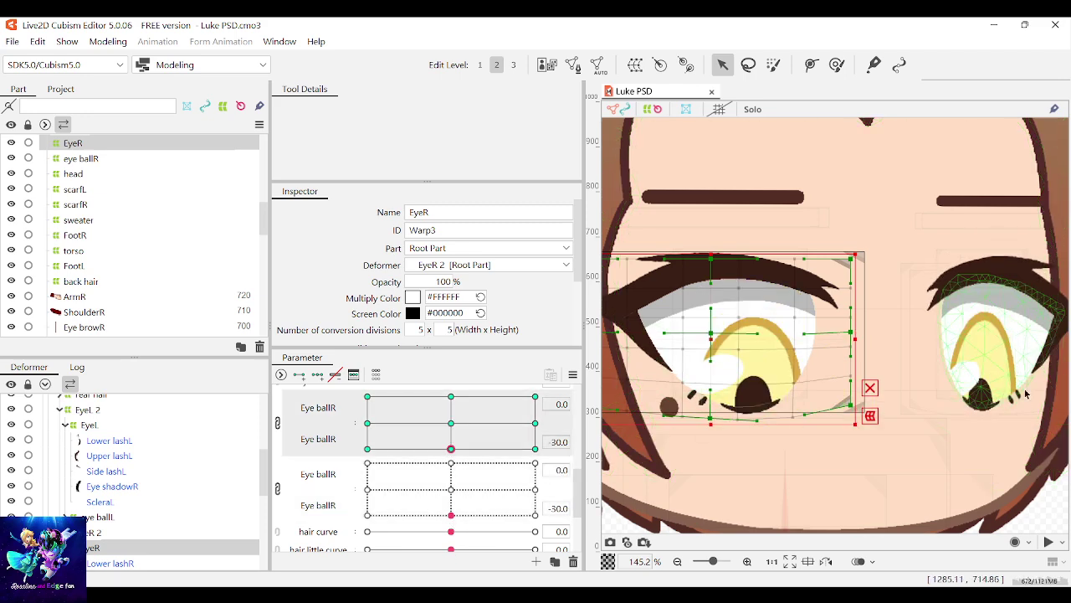
pyautogui.click(940, 400)
pyautogui.click(914, 409)
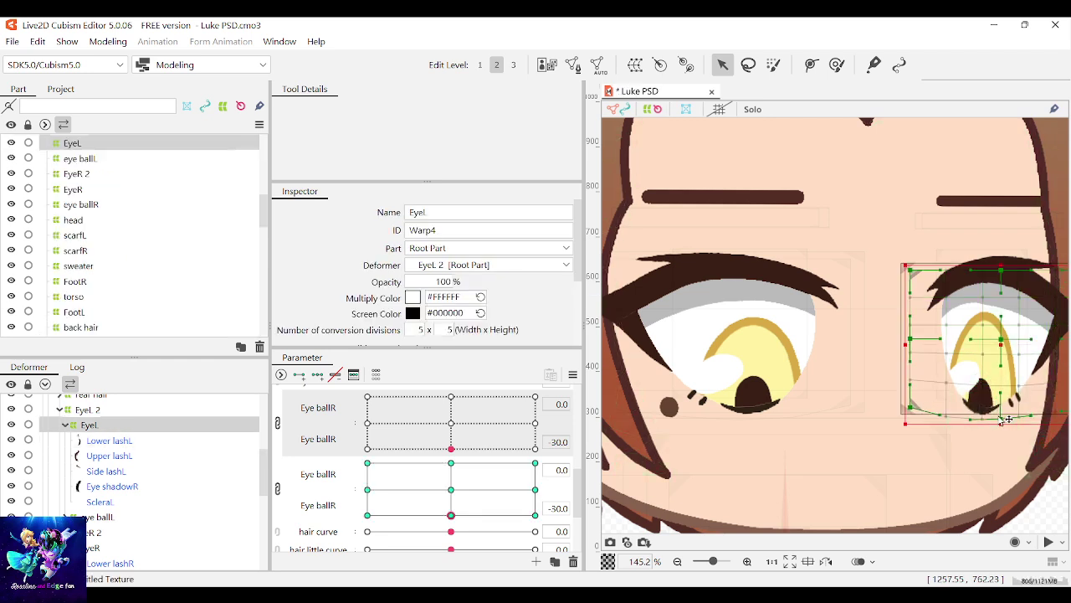
# Step: Raise both eyes' gaze controls to 0.0, 30.0 and examine how the eyelids follow in both eyes
pyautogui.moveTo(451, 515); pyautogui.dragTo(507, 486)
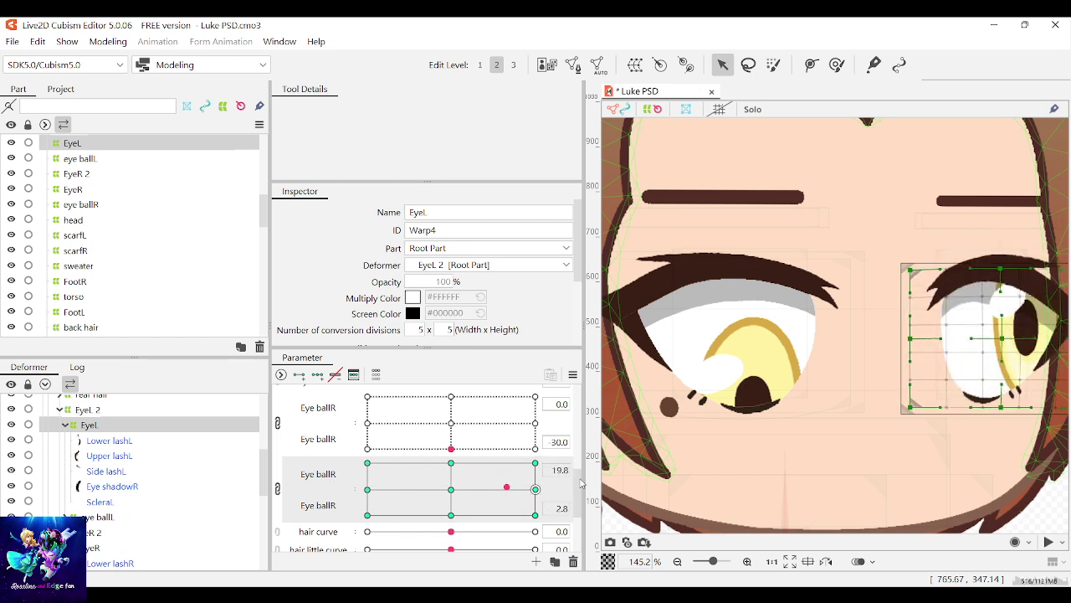
pyautogui.moveTo(582, 483); pyautogui.dragTo(453, 405)
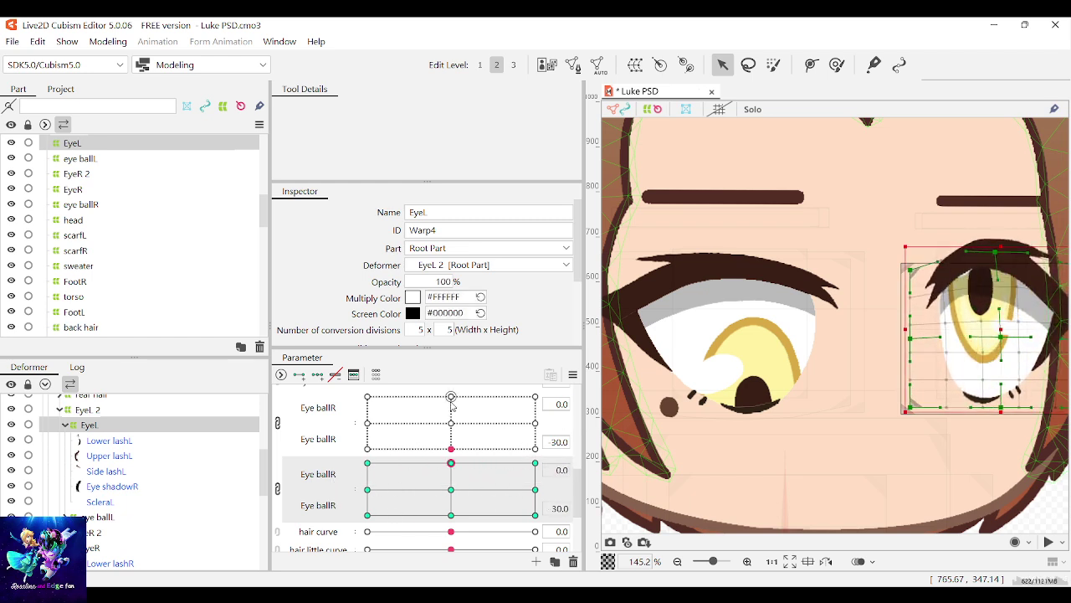
pyautogui.click(451, 400)
pyautogui.scroll(-1, 940, 295)
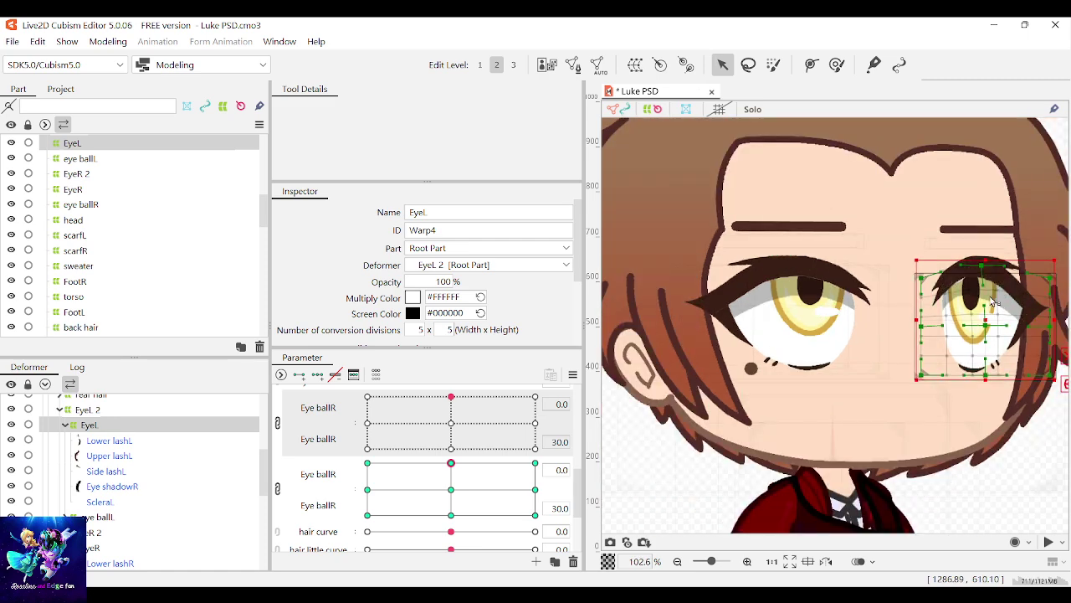
pyautogui.scroll(2, 967, 294)
pyautogui.scroll(-1, 981, 293)
pyautogui.scroll(-3, 995, 255)
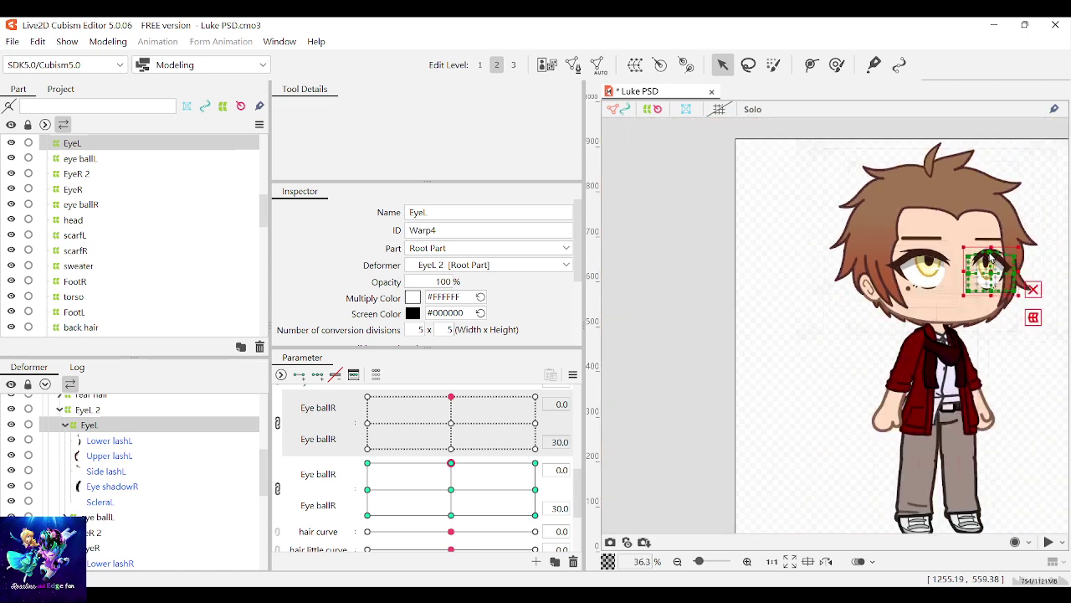
pyautogui.scroll(6, 995, 258)
pyautogui.moveTo(988, 264); pyautogui.dragTo(975, 195)
pyautogui.scroll(-5, 927, 311)
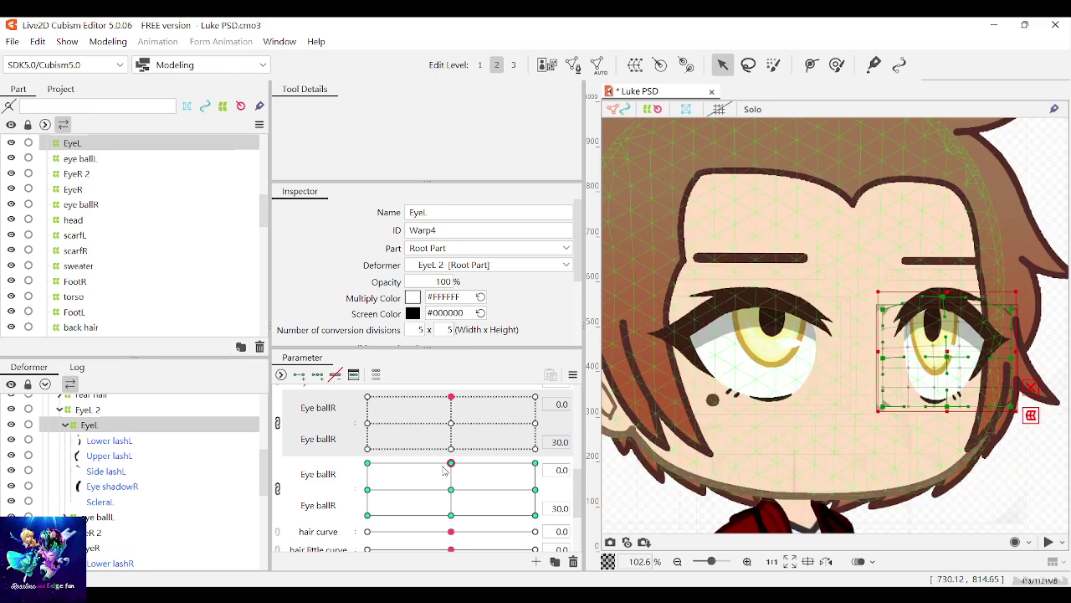
# Step: Return both eyes' gaze controls to 0.0, 0.0 and save the model
pyautogui.moveTo(452, 464); pyautogui.dragTo(452, 490)
pyautogui.click(452, 423)
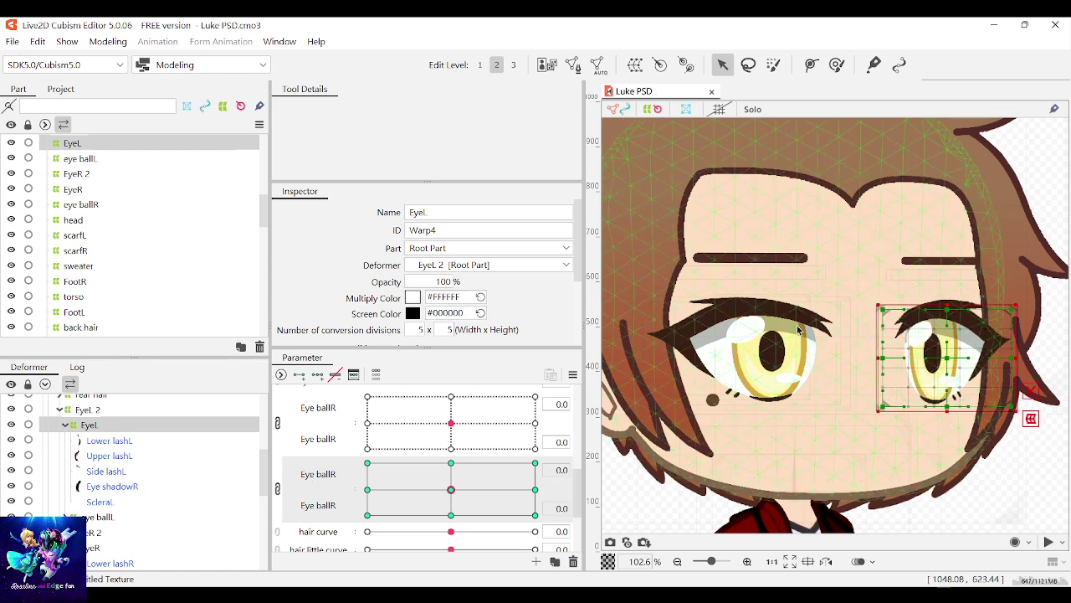
# Step: Set Body turning to -12.0 and examine the turned head, eyes and body
pyautogui.scroll(3, 878, 292)
pyautogui.scroll(-5, 832, 307)
pyautogui.scroll(-3, 427, 473)
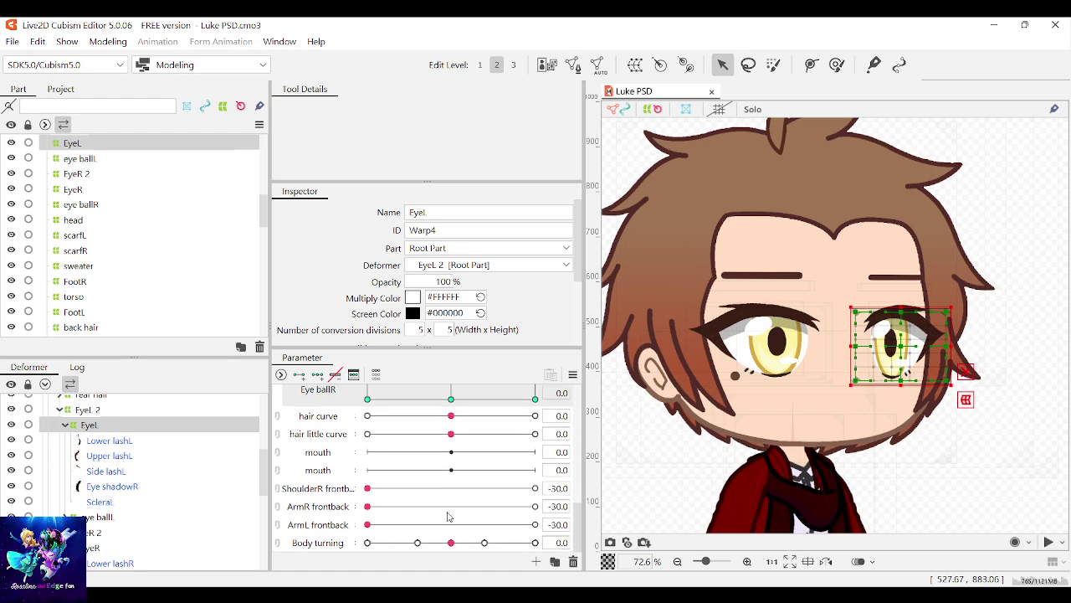
pyautogui.moveTo(452, 554); pyautogui.dragTo(418, 554)
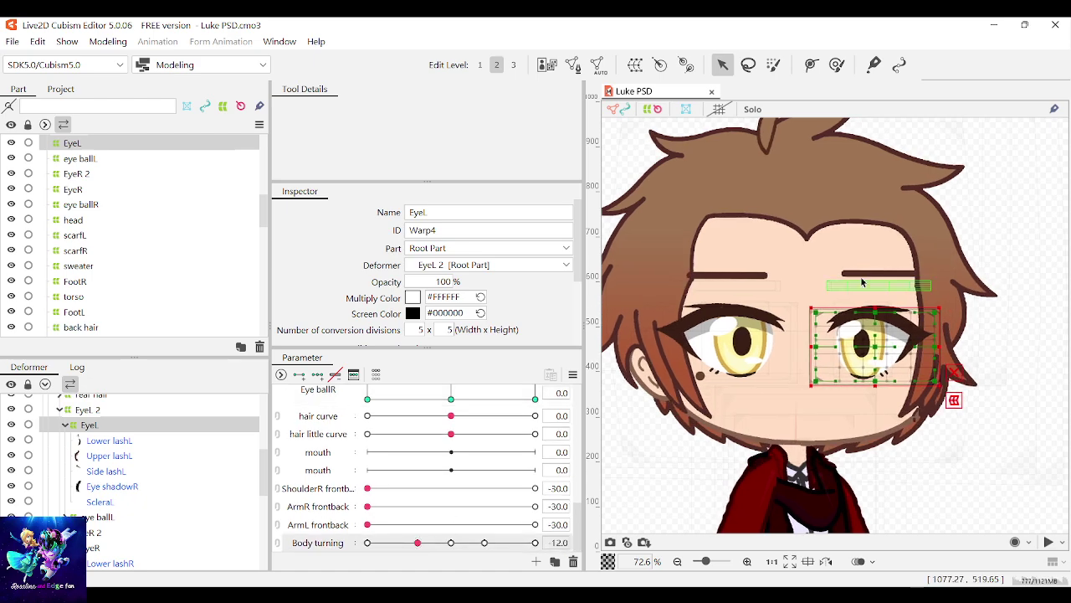
pyautogui.scroll(5, 858, 299)
pyautogui.scroll(-6, 856, 296)
pyautogui.scroll(2, 839, 381)
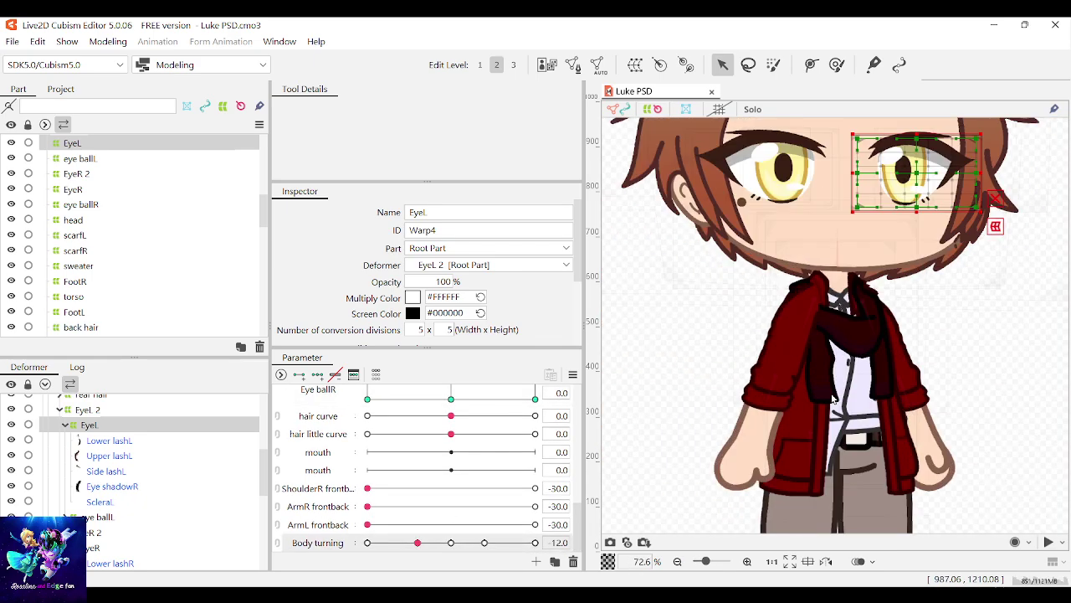
pyautogui.scroll(-1, 839, 381)
pyautogui.scroll(3, 844, 261)
pyautogui.scroll(-2, 953, 260)
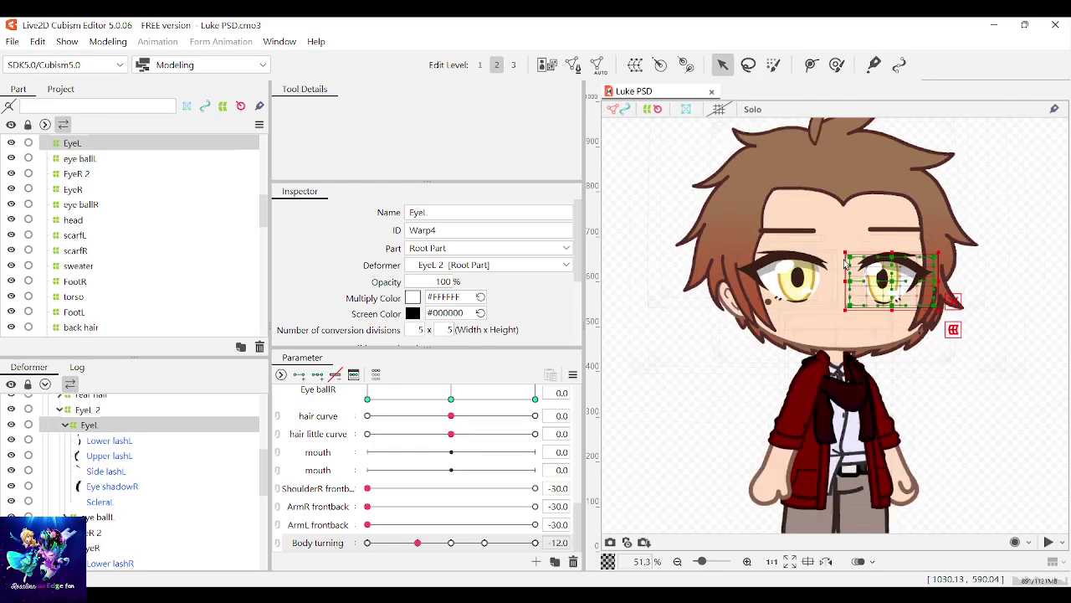
# Step: Deselect the EyeL deformer and set Body turning to 0.0 while examining the head and eyes through the turn
pyautogui.click(963, 429)
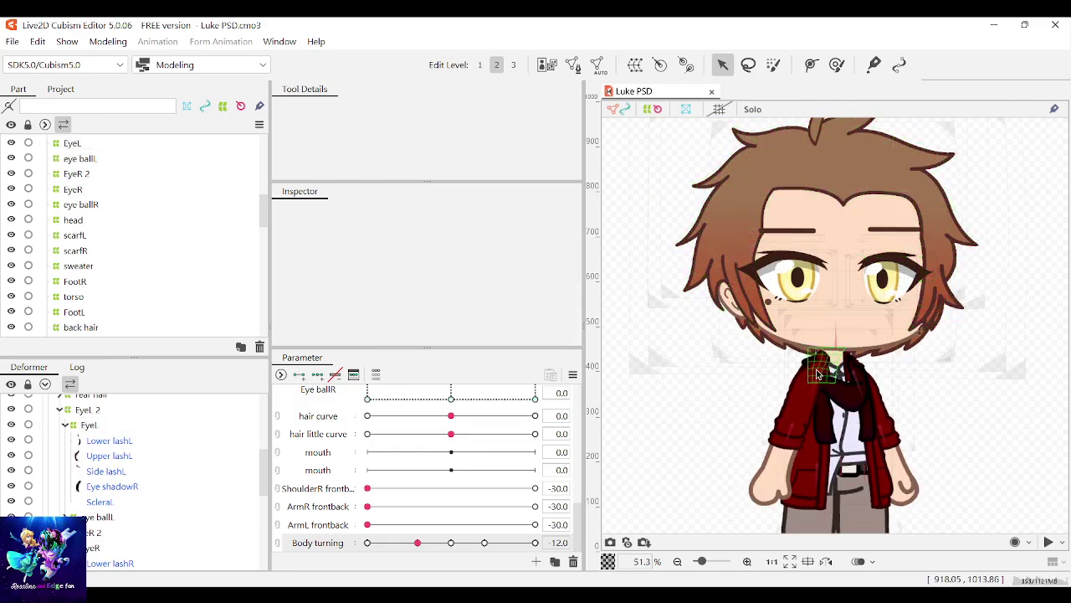
pyautogui.moveTo(417, 543)
pyautogui.mouseDown()
pyautogui.moveTo(480, 544)
pyautogui.moveTo(418, 544)
pyautogui.mouseUp()
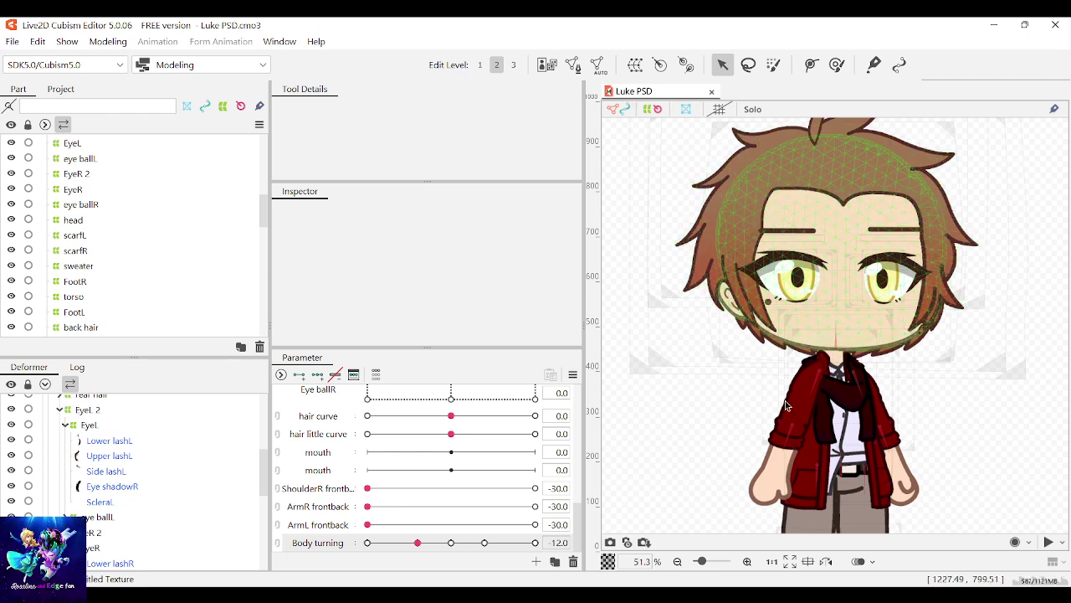
pyautogui.moveTo(426, 545); pyautogui.dragTo(449, 547)
pyautogui.rightClick(439, 546)
pyautogui.scroll(4, 76, 216)
pyautogui.scroll(3, 75, 216)
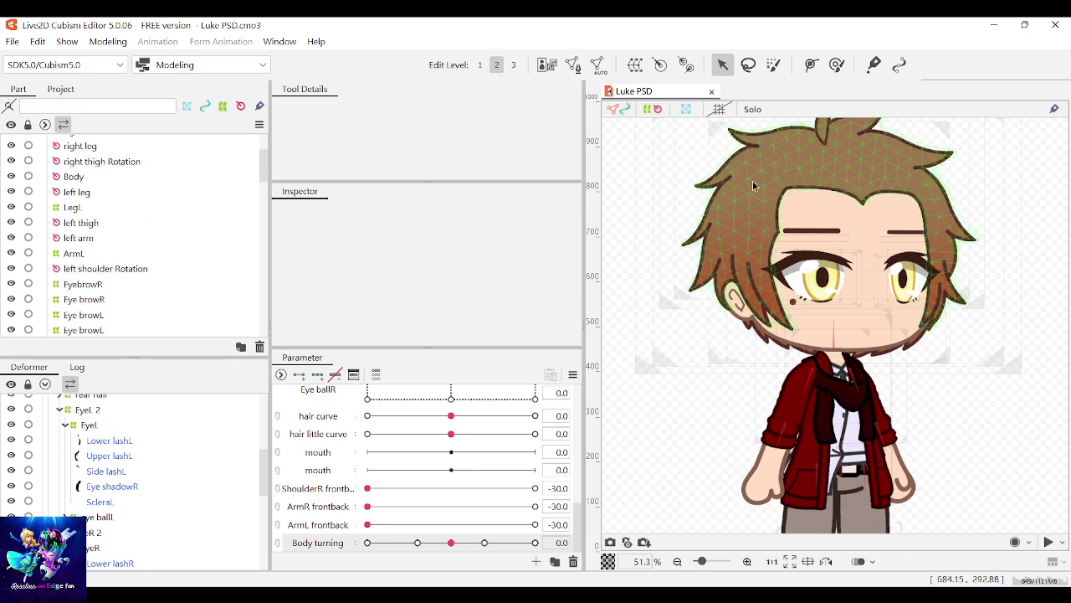
pyautogui.click(819, 215)
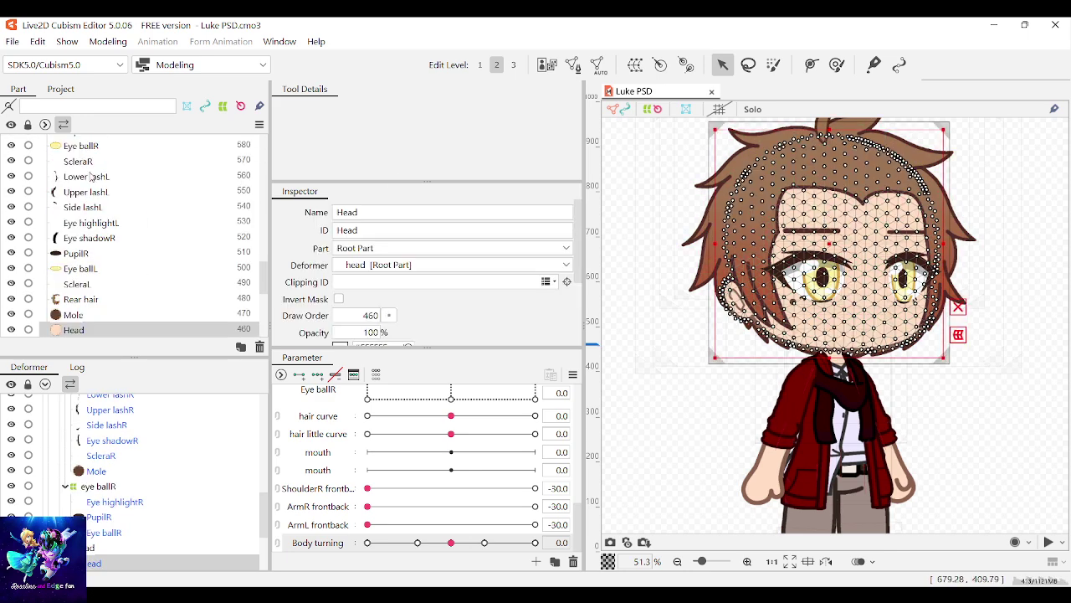
pyautogui.click(75, 298)
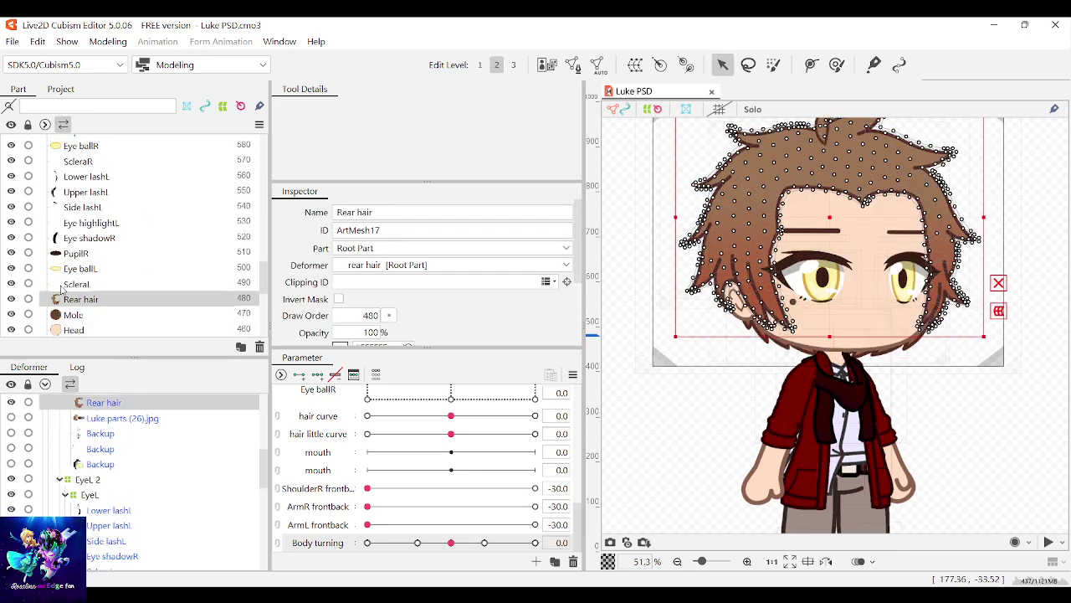
pyautogui.click(11, 298)
pyautogui.click(11, 298)
# Step: Make the hidden front hair layers, from Front hair line to Front hair, visible and save the model
pyautogui.scroll(5, 99, 280)
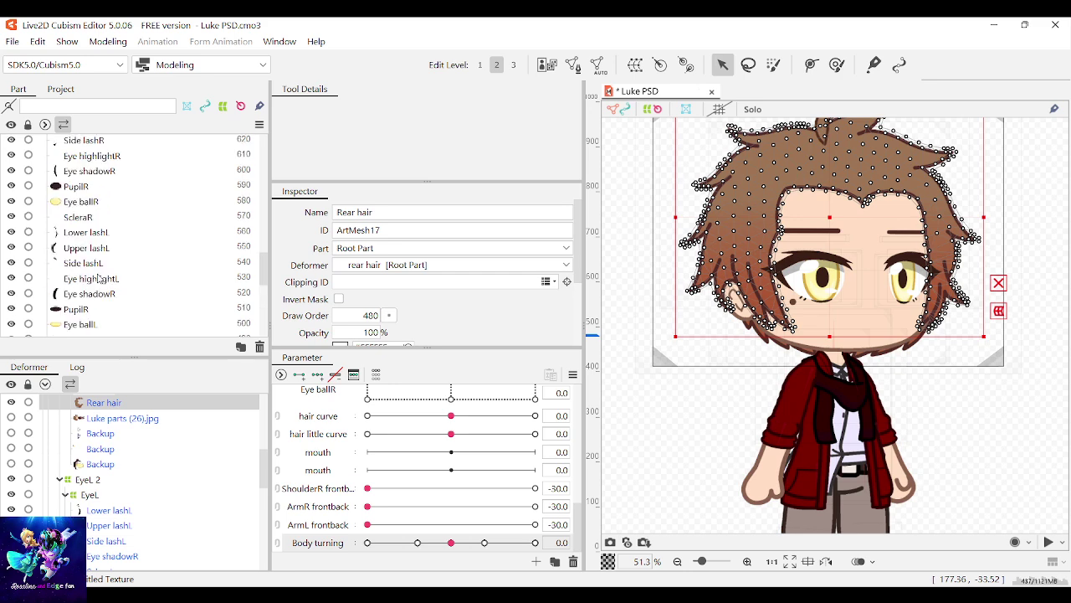
pyautogui.scroll(2, 99, 279)
pyautogui.click(11, 286)
pyautogui.click(11, 317)
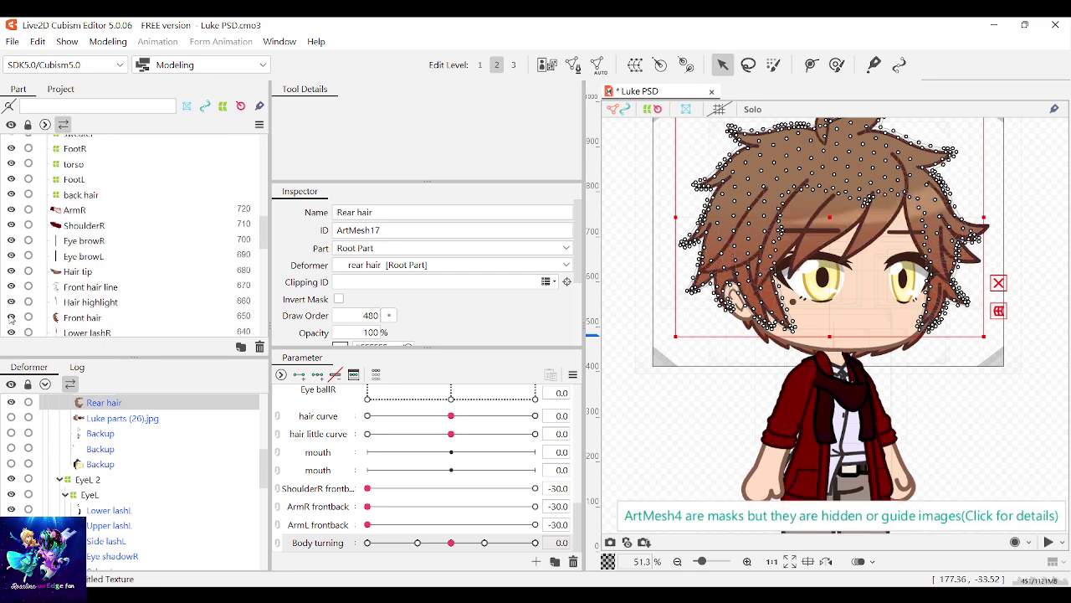
pyautogui.click(1051, 230)
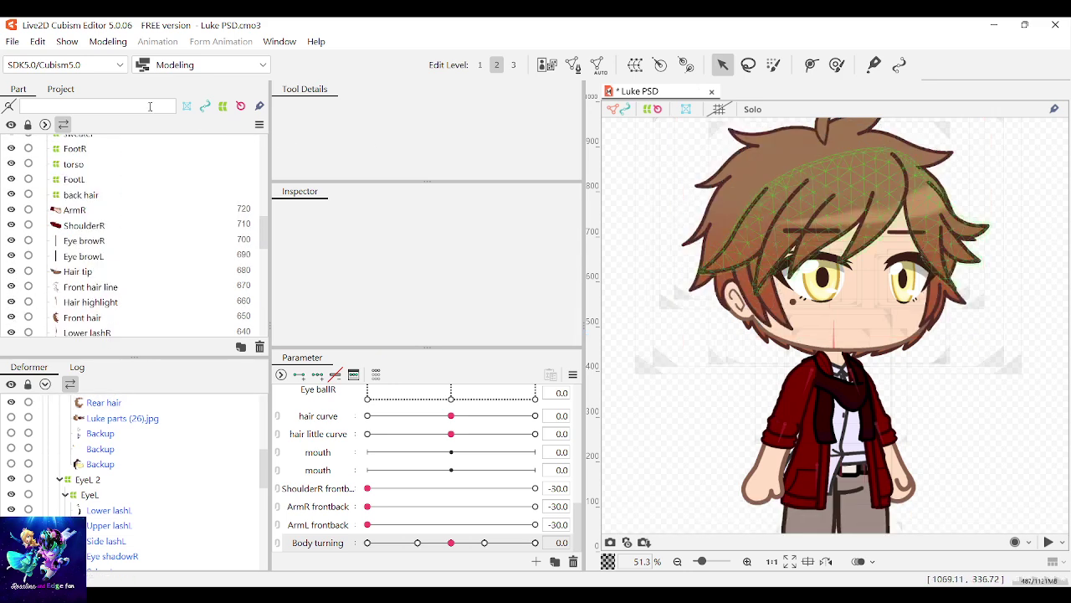
pyautogui.hotkey('ctrl', 's')
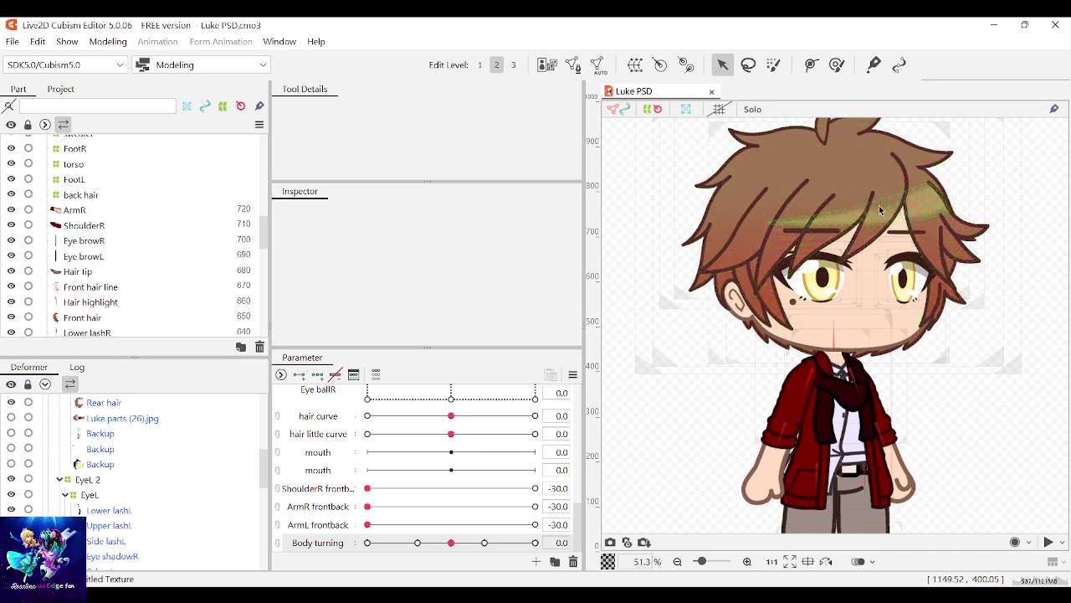
# Step: At Body turning -12.0, move the centre control point of the outer Front hair warp deformer slightly right and check the turn
pyautogui.moveTo(451, 542); pyautogui.dragTo(418, 552)
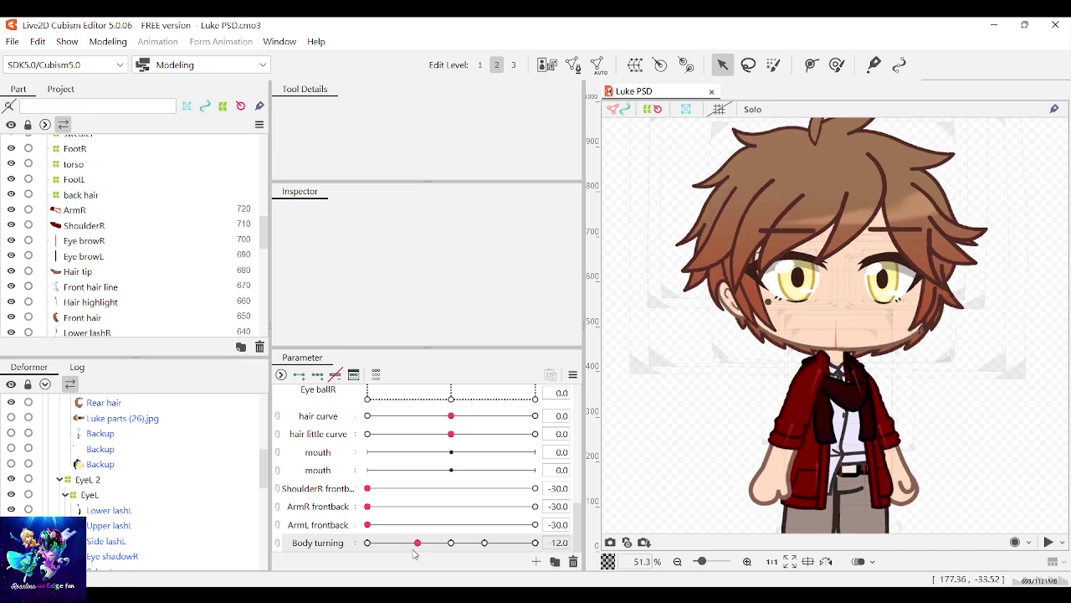
pyautogui.click(806, 210)
pyautogui.scroll(-3, 667, 293)
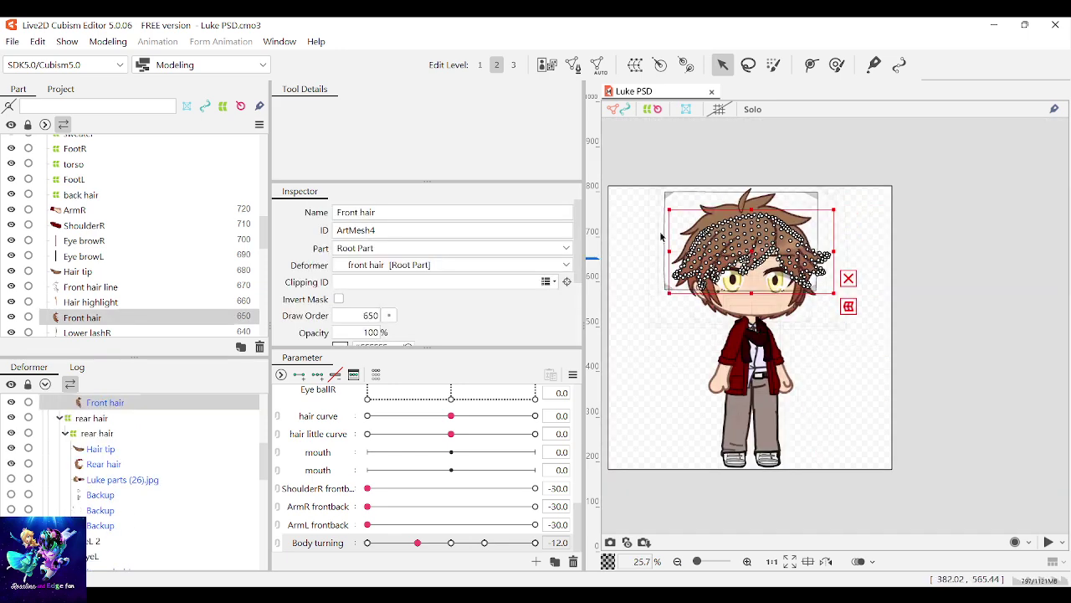
pyautogui.click(667, 194)
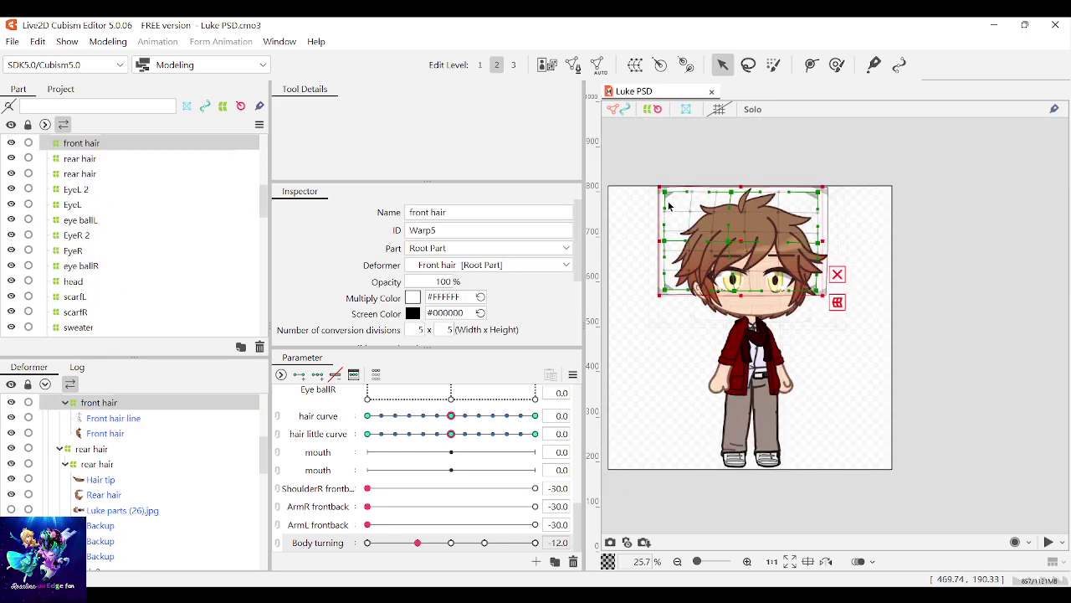
pyautogui.scroll(5, 658, 203)
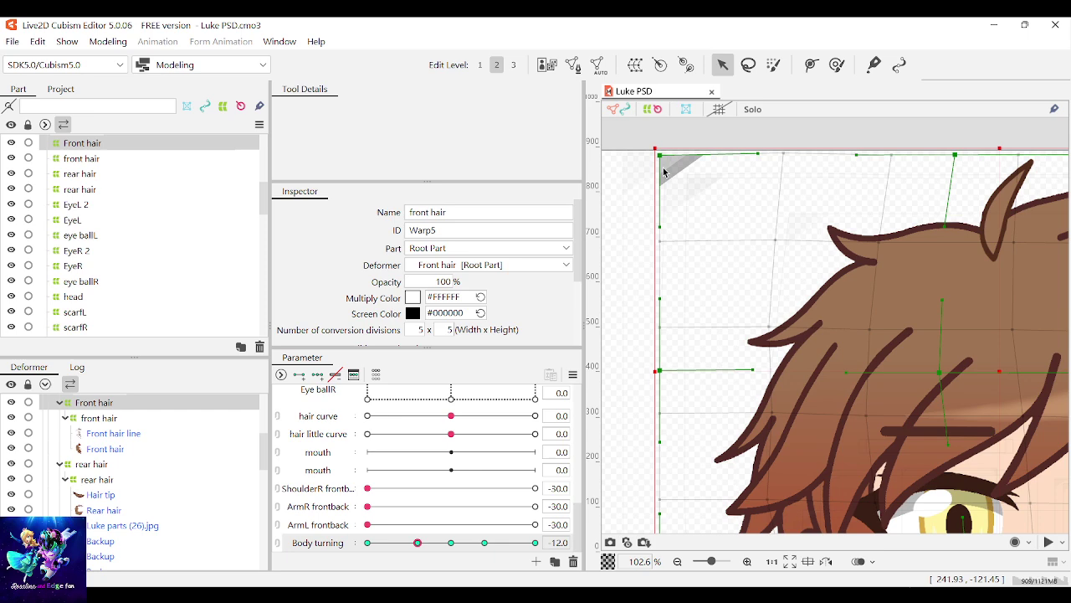
pyautogui.scroll(3, 716, 265)
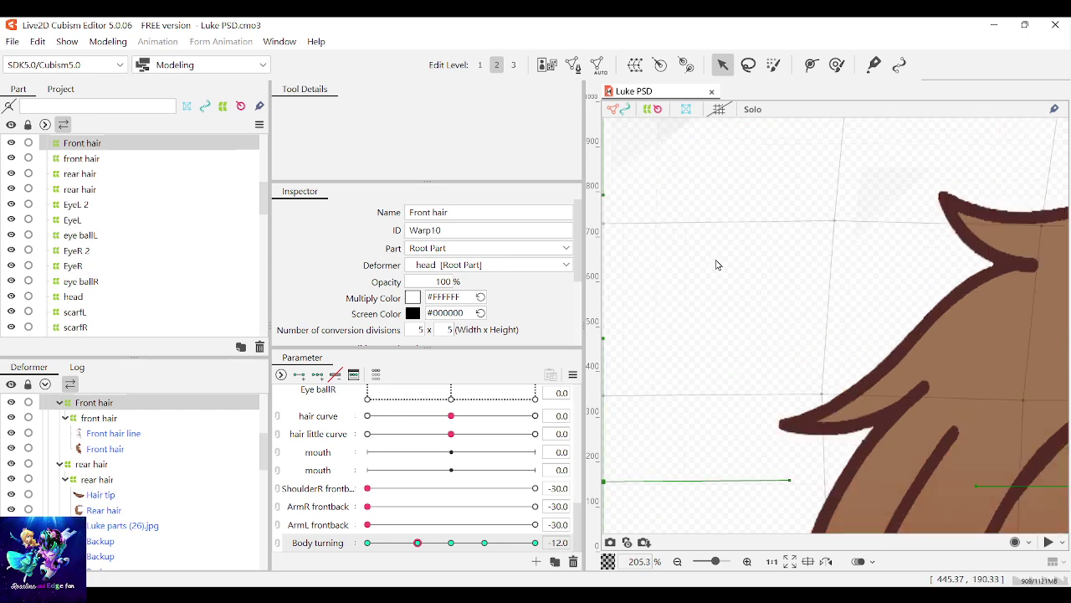
pyautogui.scroll(-8, 715, 265)
pyautogui.scroll(3, 715, 265)
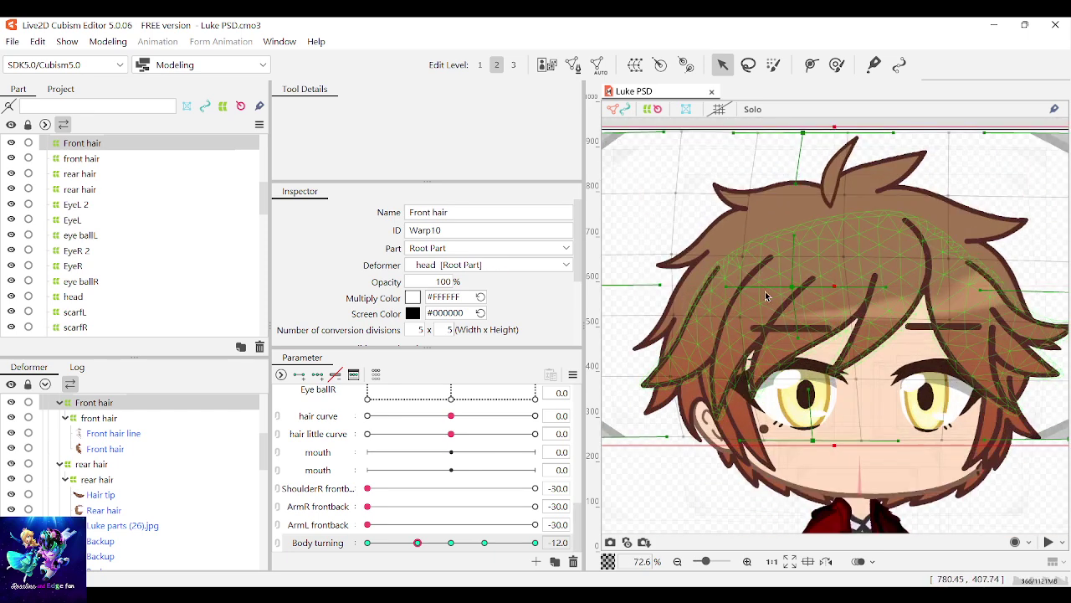
pyautogui.moveTo(733, 289); pyautogui.dragTo(804, 288)
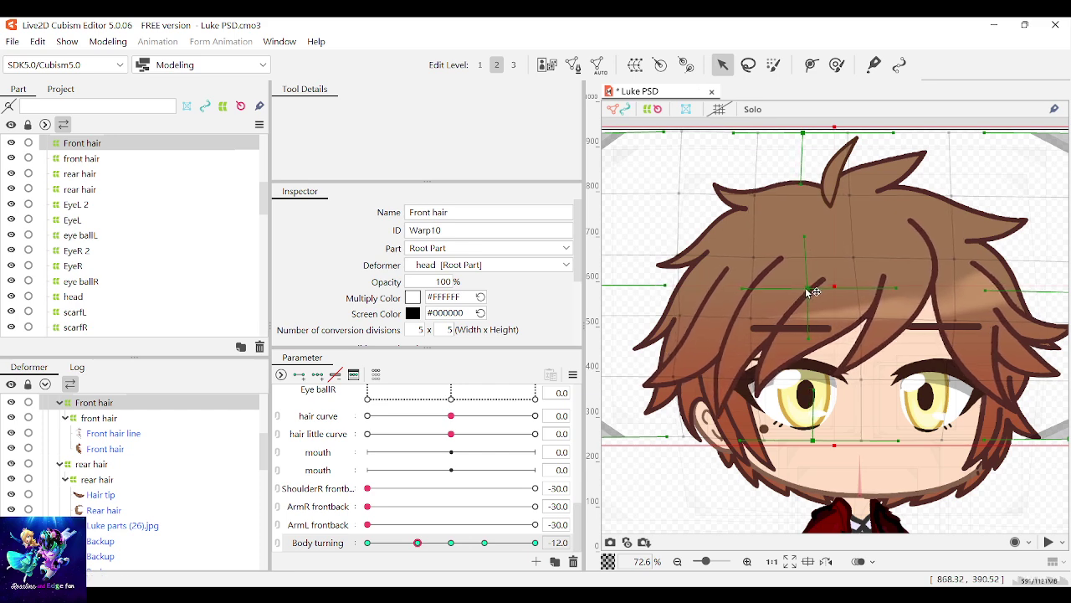
pyautogui.scroll(-3, 809, 291)
pyautogui.scroll(5, 773, 381)
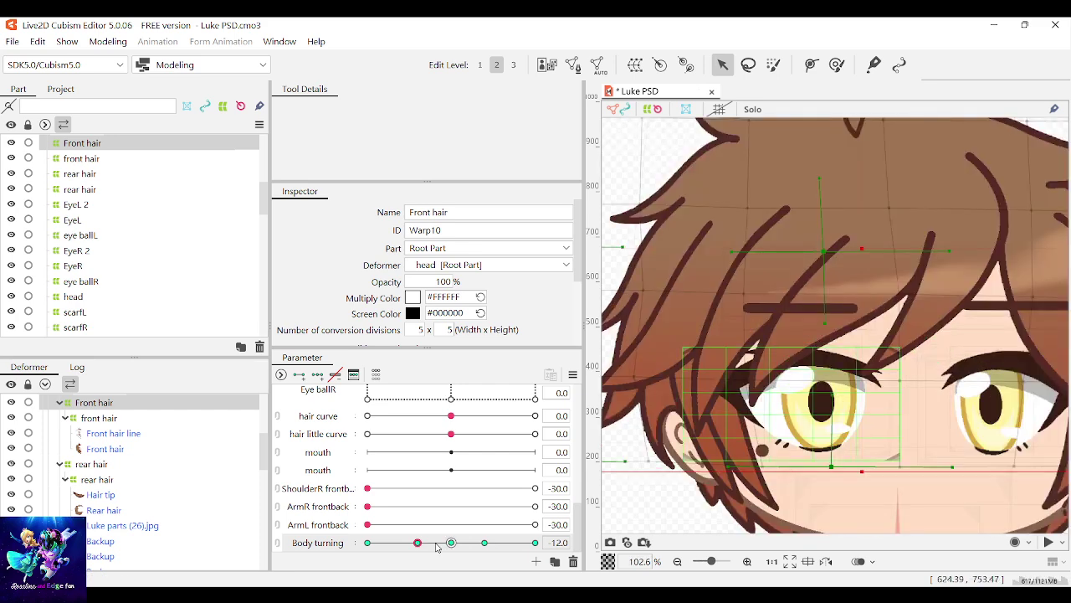
pyautogui.moveTo(437, 546)
pyautogui.mouseDown()
pyautogui.moveTo(485, 544)
pyautogui.moveTo(418, 553)
pyautogui.mouseUp()
# Step: Shift the centre control point of the inner rear hair warp deformer slightly right and check it at Body turning -12.0
pyautogui.scroll(-3, 787, 339)
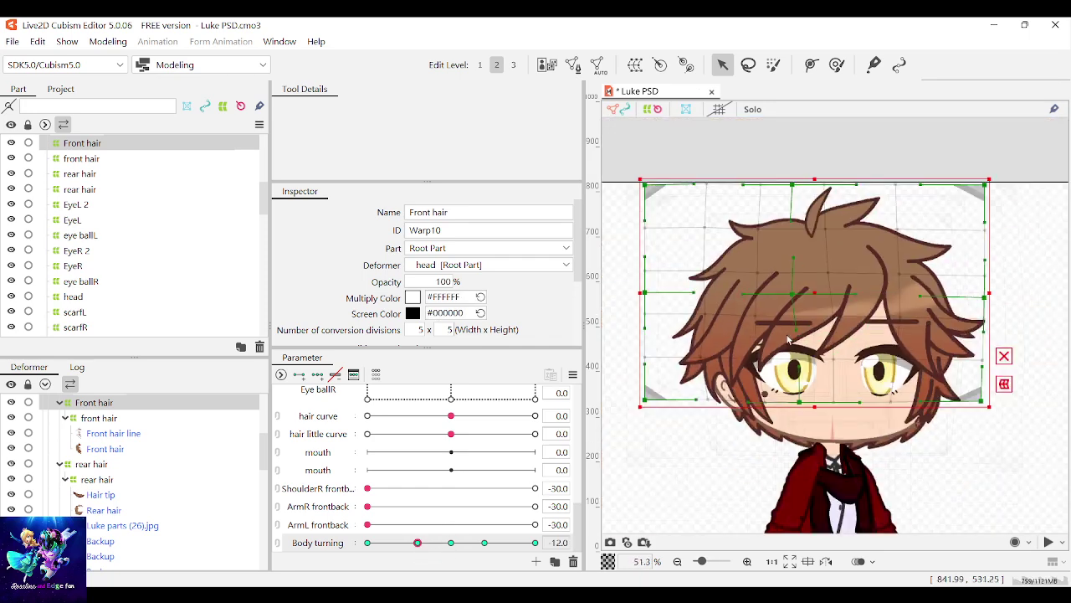
pyautogui.scroll(-1, 942, 436)
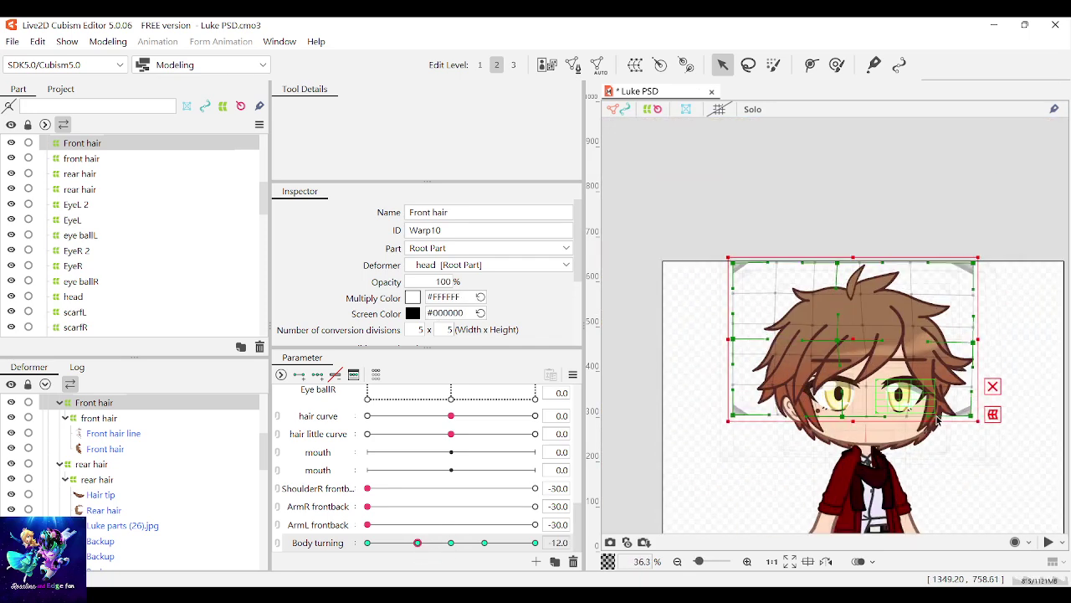
pyautogui.scroll(3, 937, 434)
pyautogui.click(934, 425)
pyautogui.scroll(1, 934, 425)
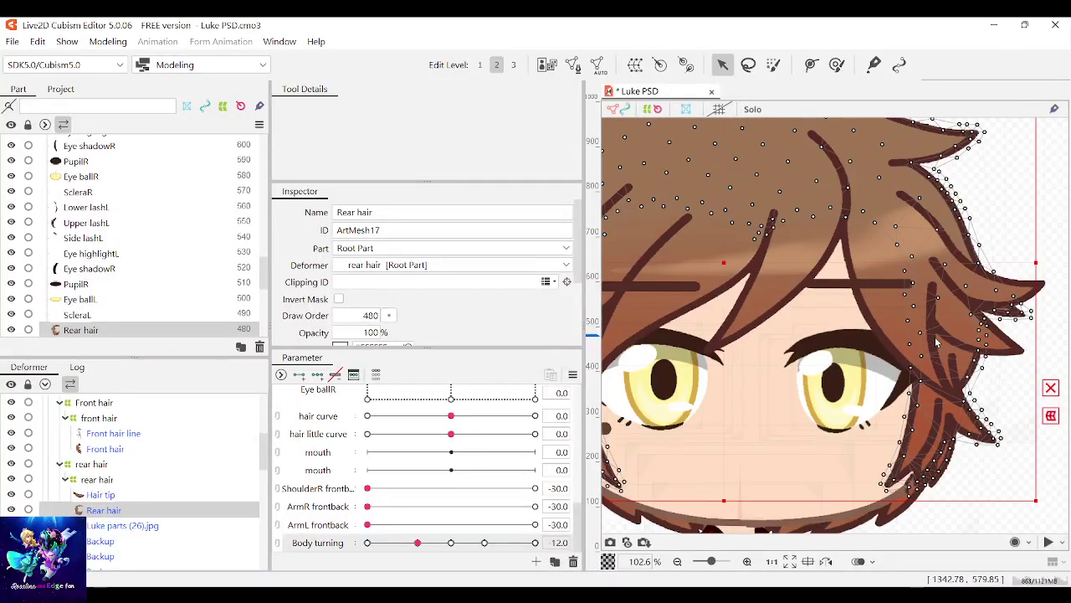
pyautogui.scroll(-2, 934, 425)
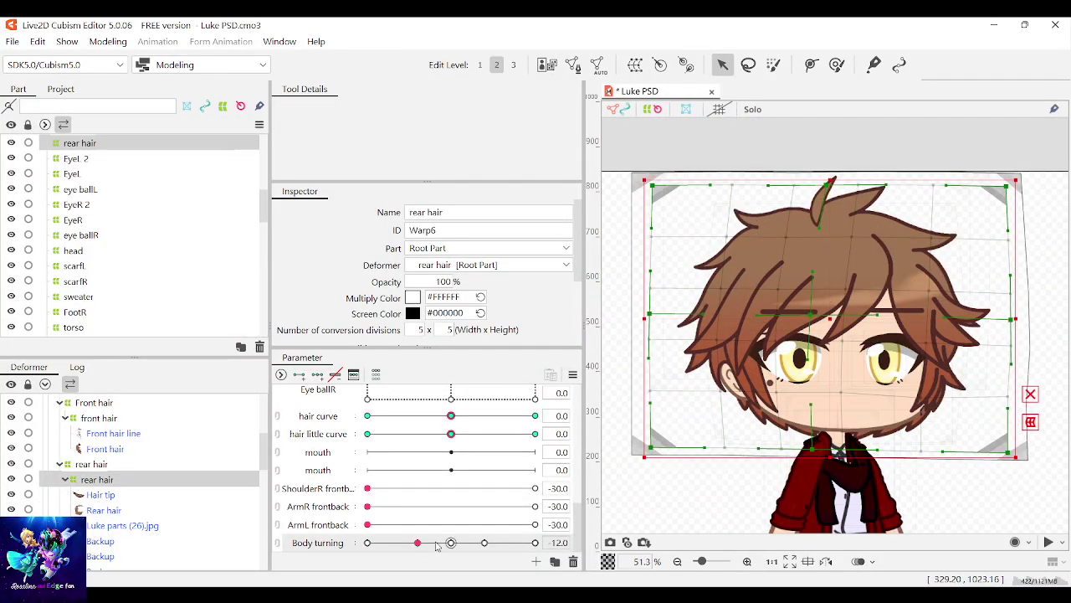
pyautogui.moveTo(435, 545); pyautogui.dragTo(412, 548)
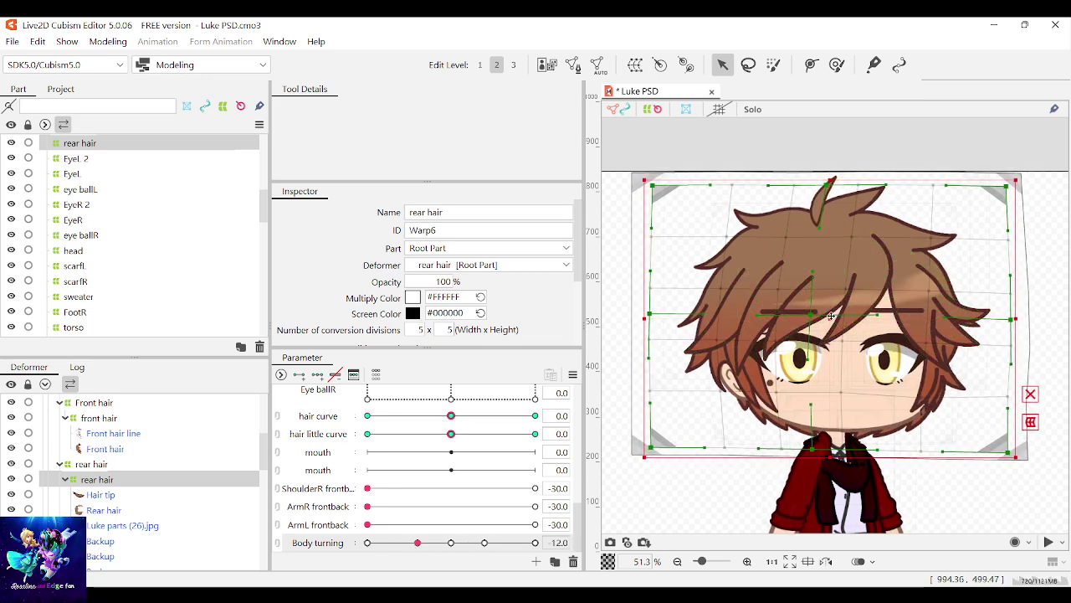
pyautogui.moveTo(820, 323); pyautogui.dragTo(828, 320)
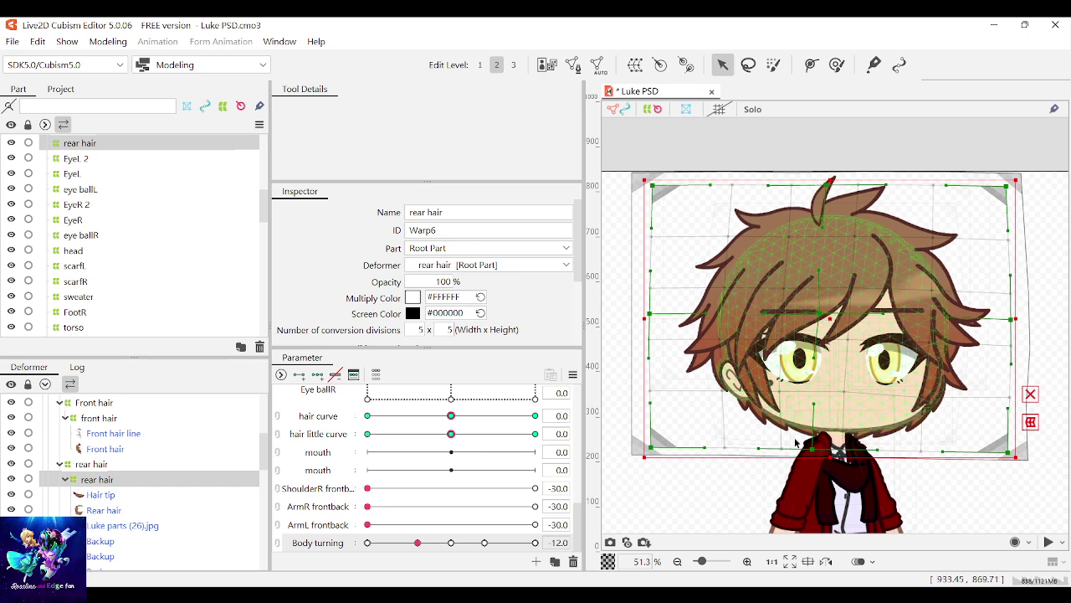
pyautogui.moveTo(417, 543)
pyautogui.mouseDown()
pyautogui.moveTo(448, 543)
pyautogui.moveTo(417, 544)
pyautogui.mouseUp()
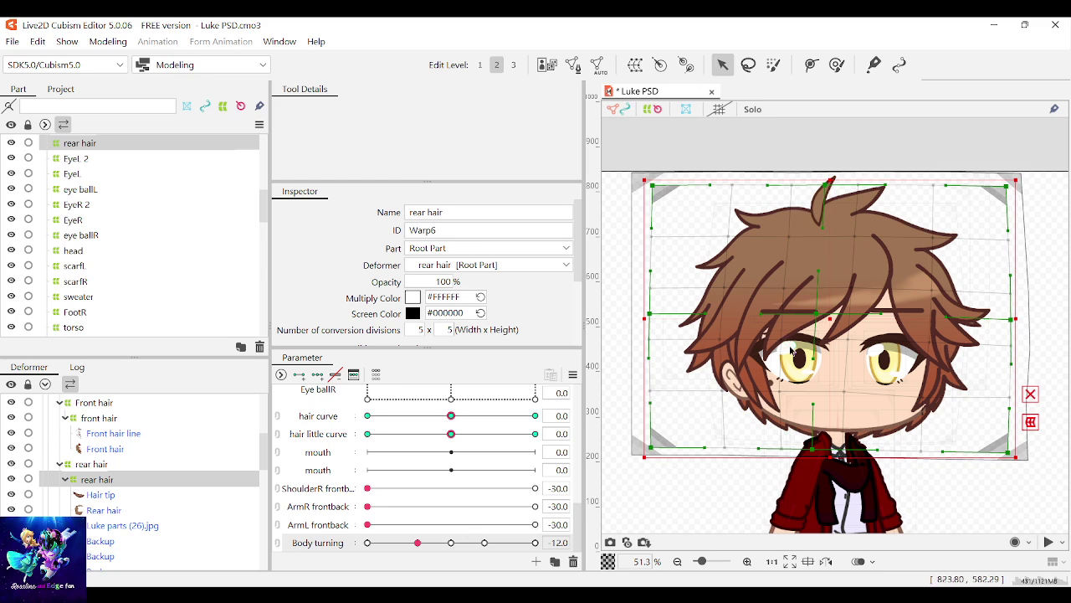
# Step: Reselect the outer Front hair warp deformer, nudge its centre control point further right and check the turn at -12.0
pyautogui.click(856, 255)
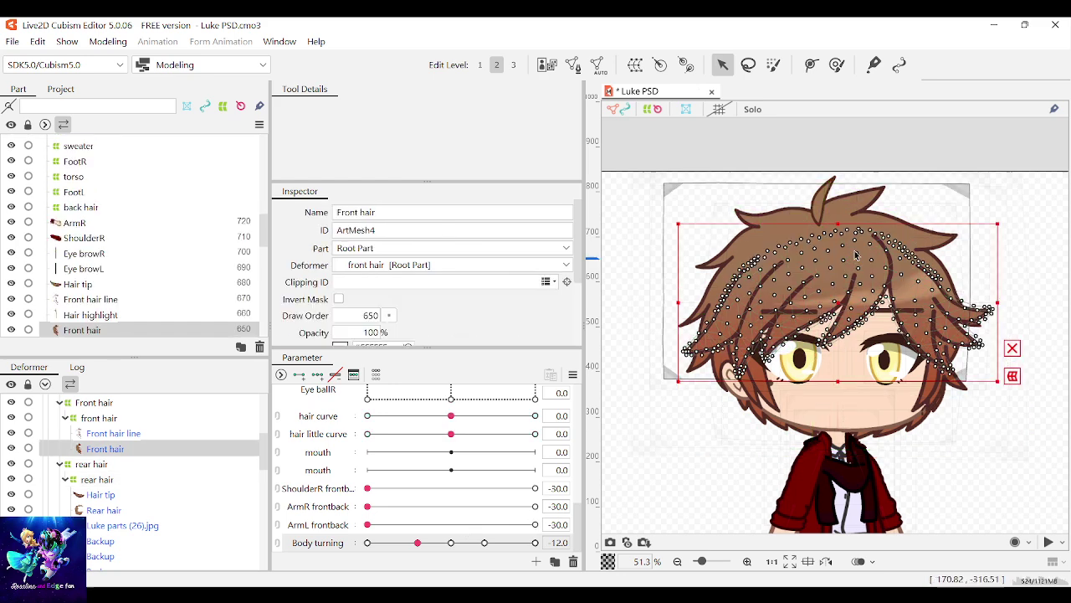
pyautogui.click(674, 191)
pyautogui.scroll(-2, 647, 169)
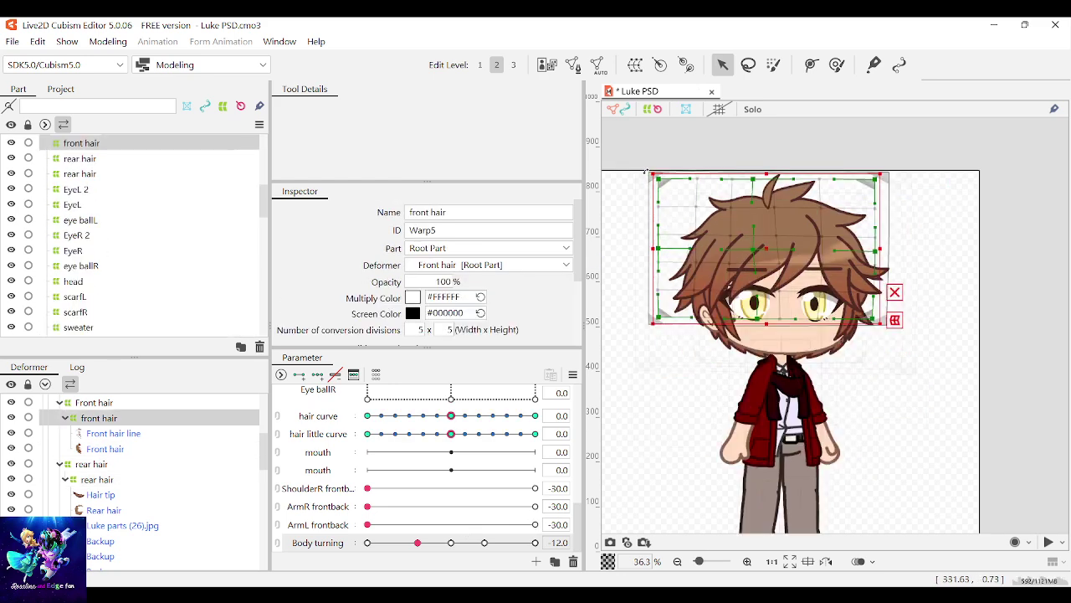
pyautogui.scroll(4, 649, 172)
pyautogui.click(652, 174)
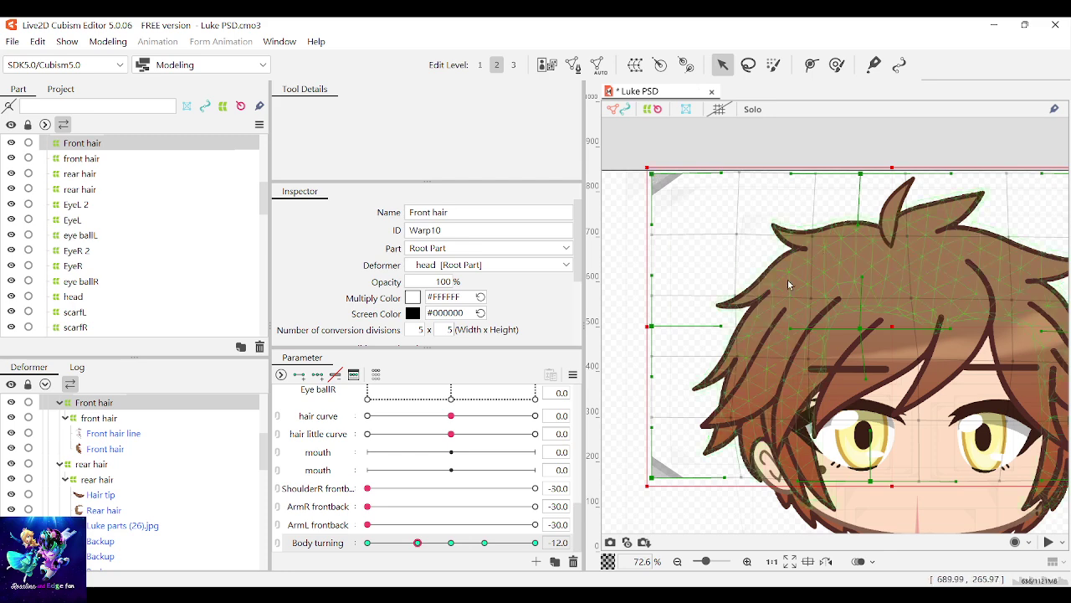
pyautogui.scroll(-2, 786, 286)
pyautogui.scroll(2, 852, 314)
pyautogui.moveTo(796, 309); pyautogui.dragTo(813, 307)
pyautogui.scroll(-2, 809, 307)
pyautogui.scroll(2, 794, 307)
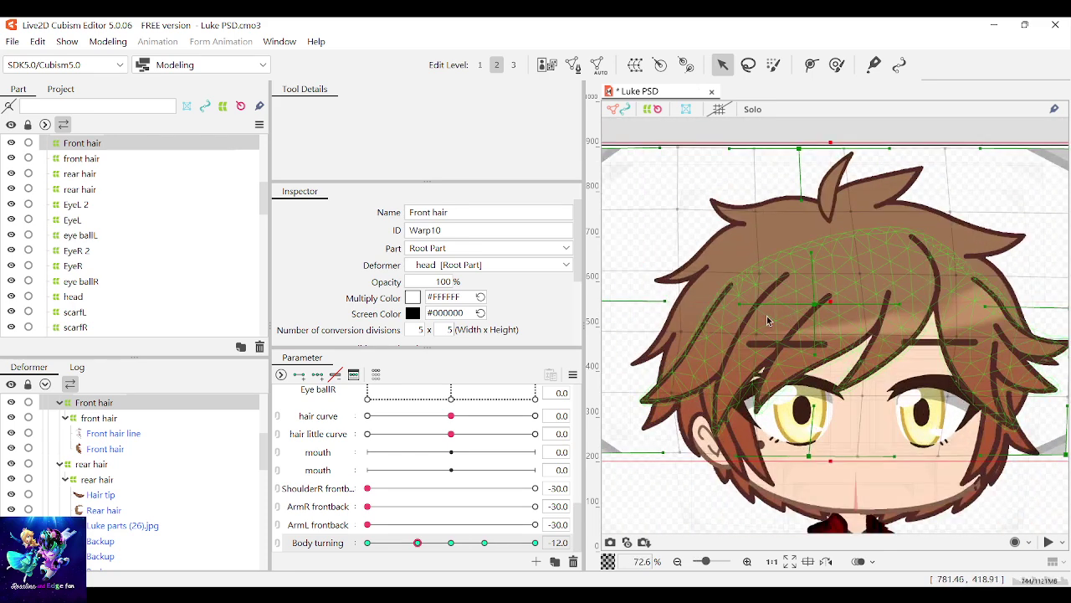
pyautogui.scroll(2, 759, 268)
pyautogui.scroll(-4, 753, 271)
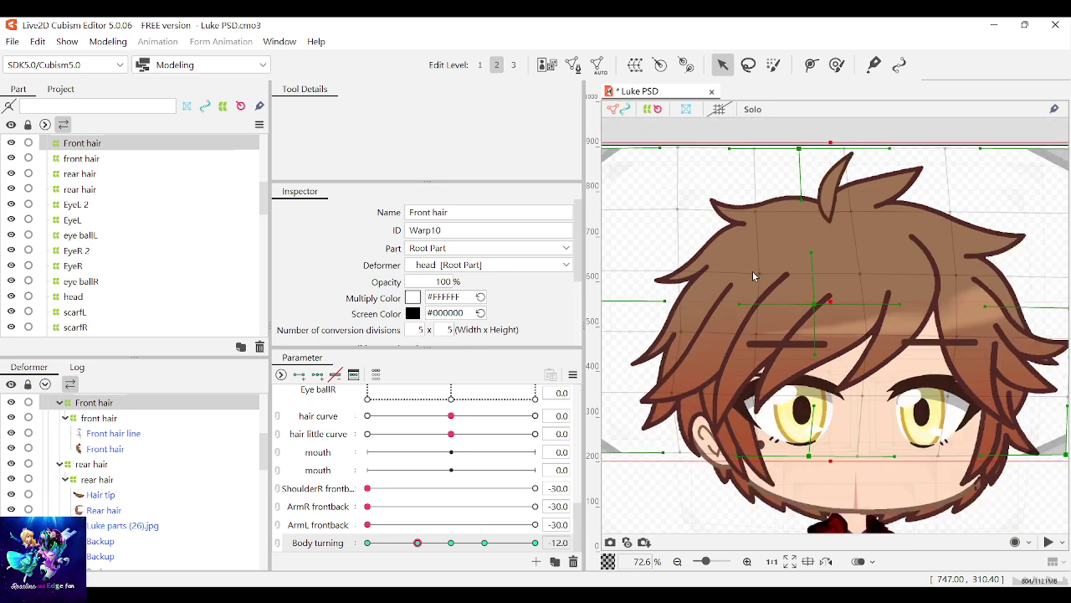
pyautogui.moveTo(419, 544)
pyautogui.mouseDown()
pyautogui.moveTo(457, 544)
pyautogui.moveTo(413, 553)
pyautogui.mouseUp()
# Step: Shift the Front hair deformer's two inner left columns of grid points slightly right and the inner right column slightly left
pyautogui.moveTo(781, 482); pyautogui.dragTo(751, 423)
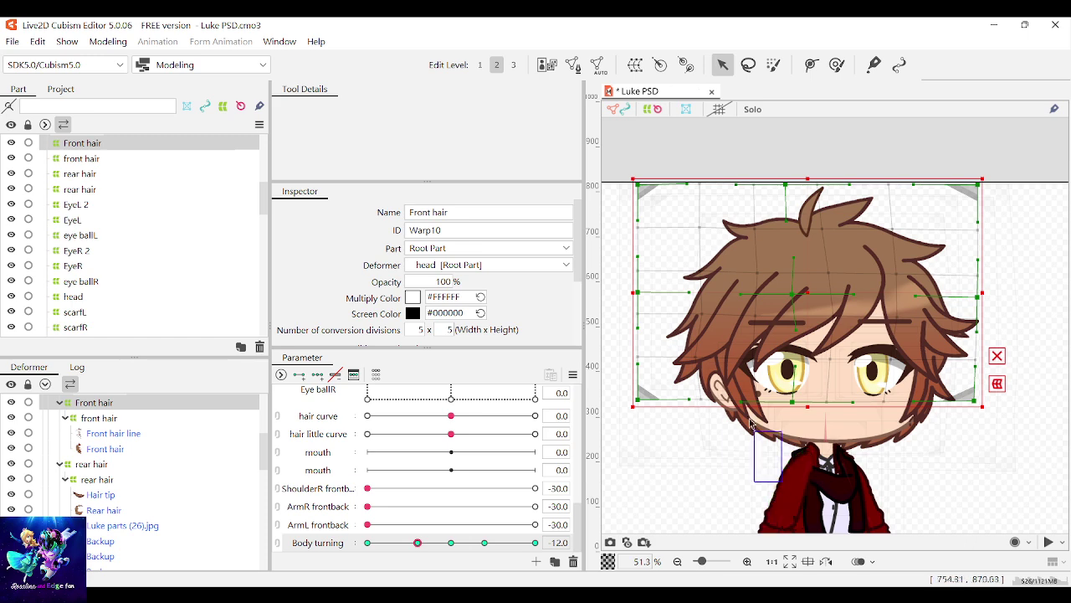
pyautogui.moveTo(700, 175); pyautogui.dragTo(700, 175)
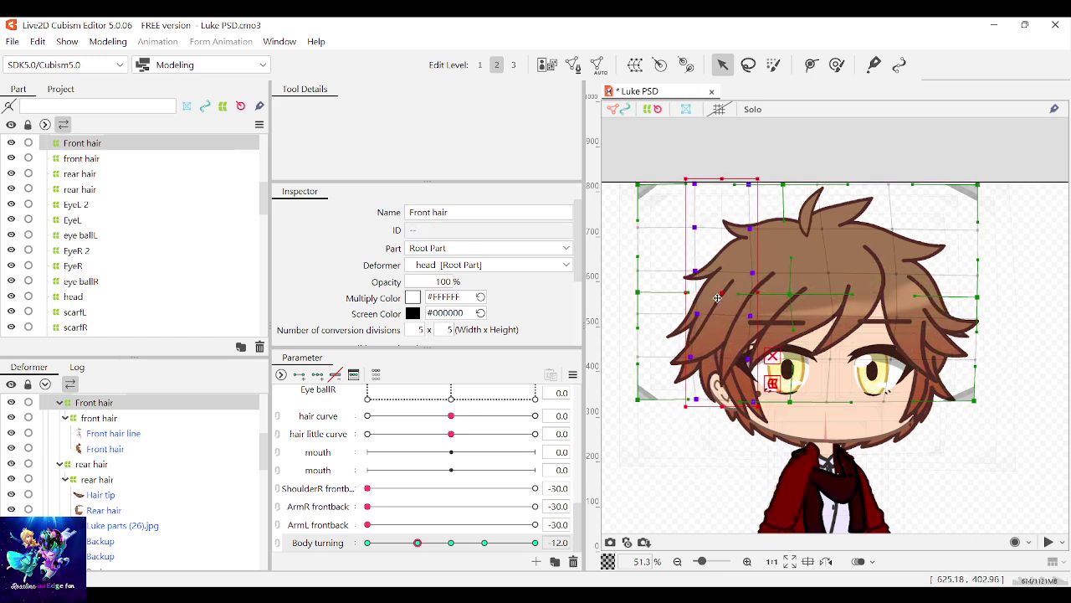
pyautogui.moveTo(418, 542); pyautogui.dragTo(418, 543)
pyautogui.moveTo(727, 287); pyautogui.dragTo(725, 287)
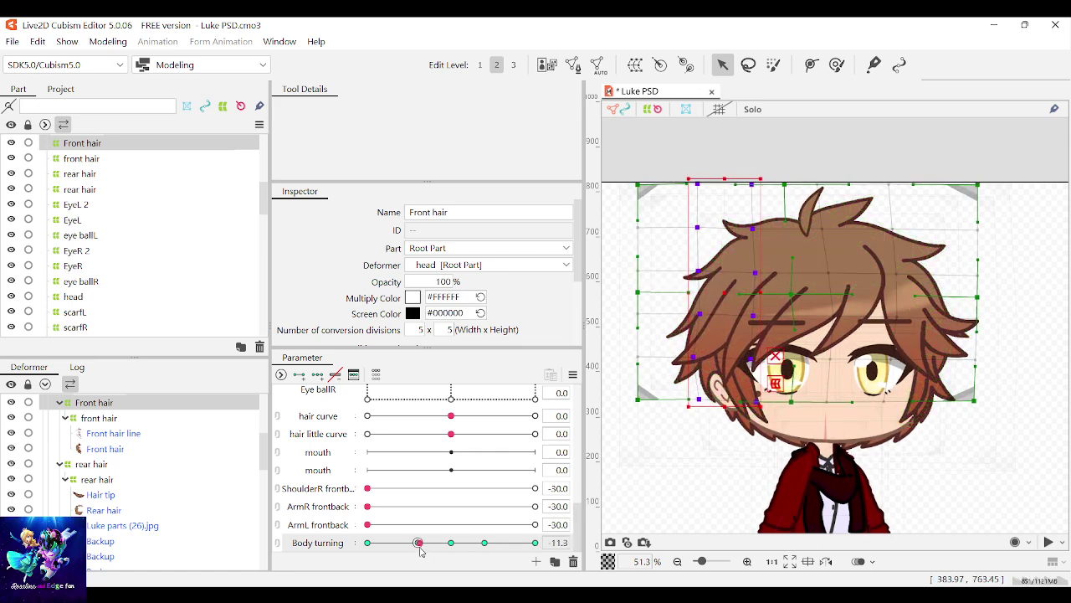
pyautogui.moveTo(421, 551); pyautogui.dragTo(417, 545)
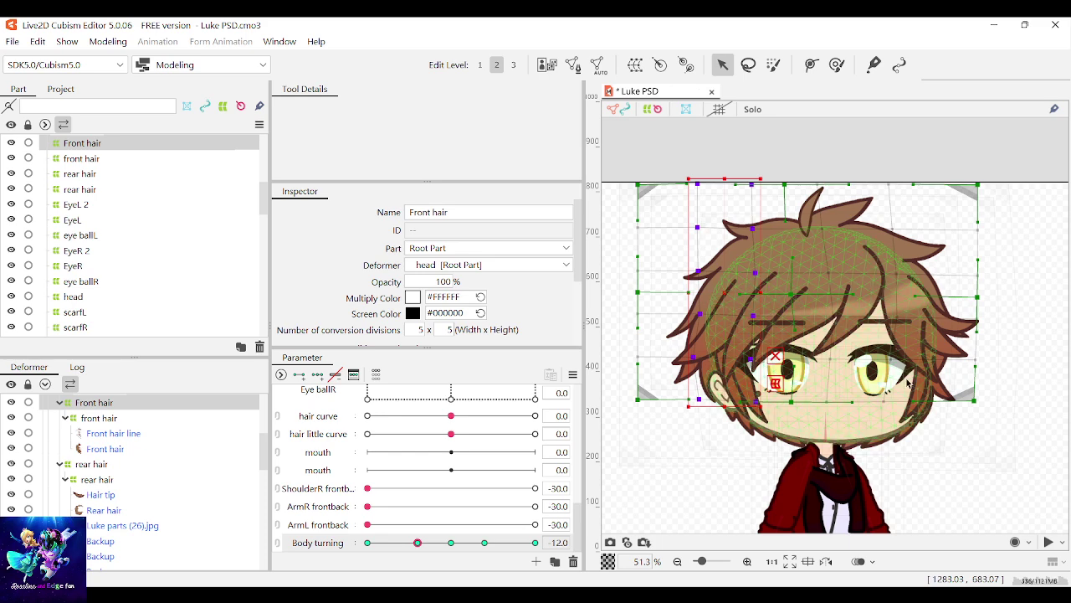
pyautogui.moveTo(942, 451); pyautogui.dragTo(876, 145)
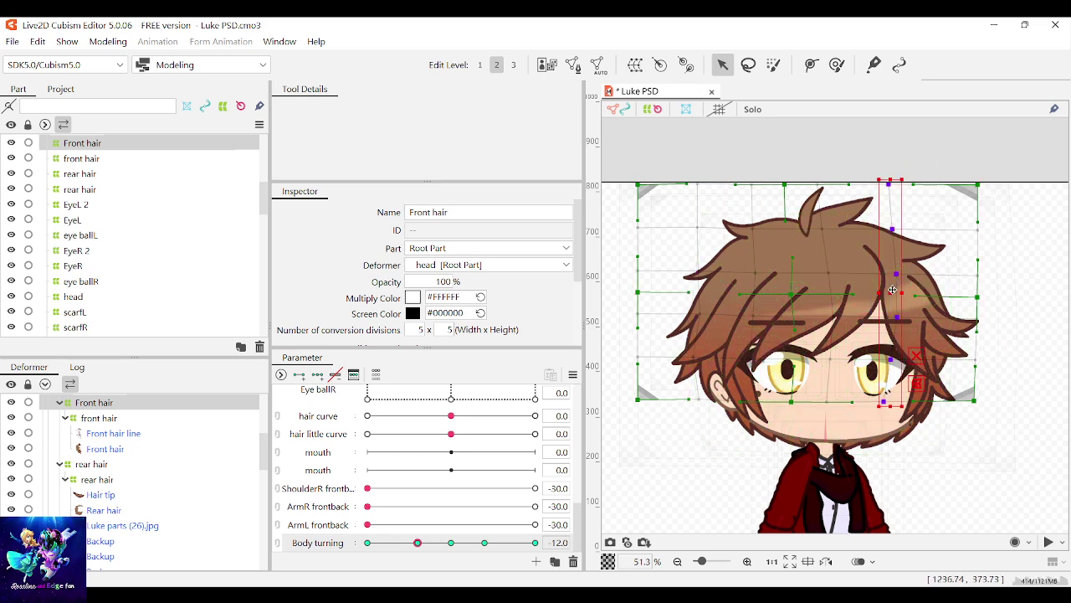
pyautogui.moveTo(892, 289); pyautogui.dragTo(888, 290)
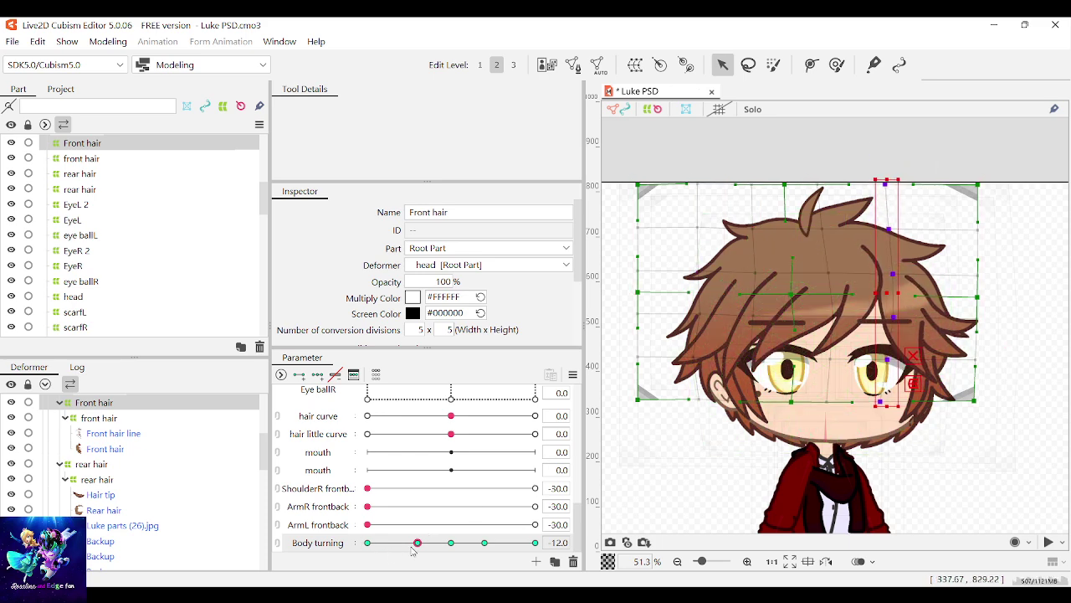
# Step: Shift the right edge column of the Front hair deformer's grid slightly left at Body turning -12.0 and check the turn
pyautogui.moveTo(417, 546)
pyautogui.mouseDown()
pyautogui.moveTo(474, 546)
pyautogui.moveTo(418, 548)
pyautogui.mouseUp()
pyautogui.moveTo(1006, 445); pyautogui.dragTo(946, 151)
pyautogui.moveTo(974, 292); pyautogui.dragTo(967, 292)
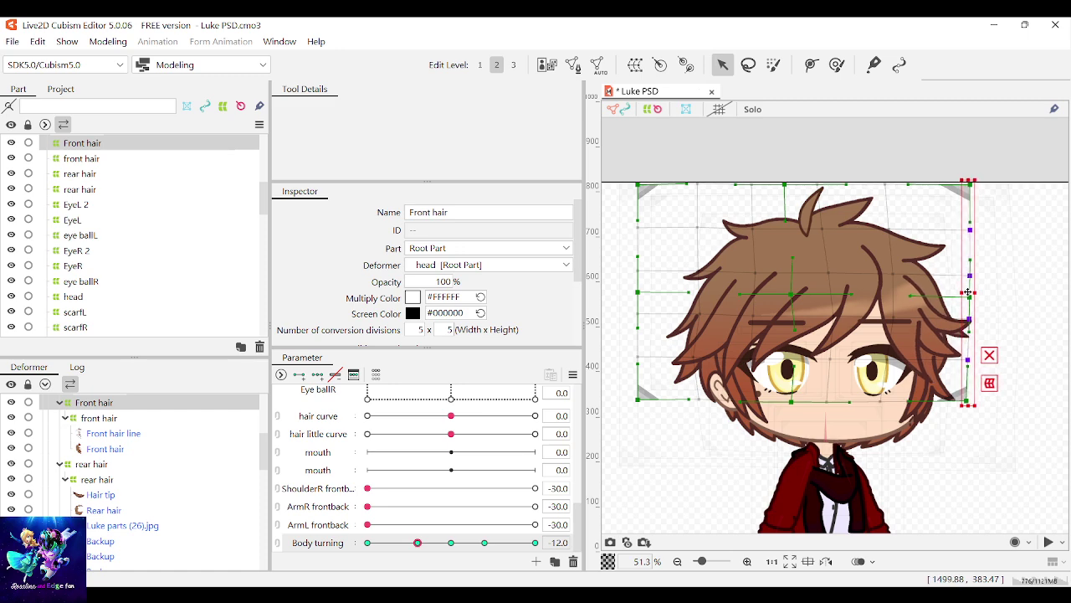
pyautogui.moveTo(417, 545)
pyautogui.mouseDown()
pyautogui.moveTo(452, 550)
pyautogui.moveTo(406, 550)
pyautogui.moveTo(484, 549)
pyautogui.moveTo(418, 545)
pyautogui.mouseUp()
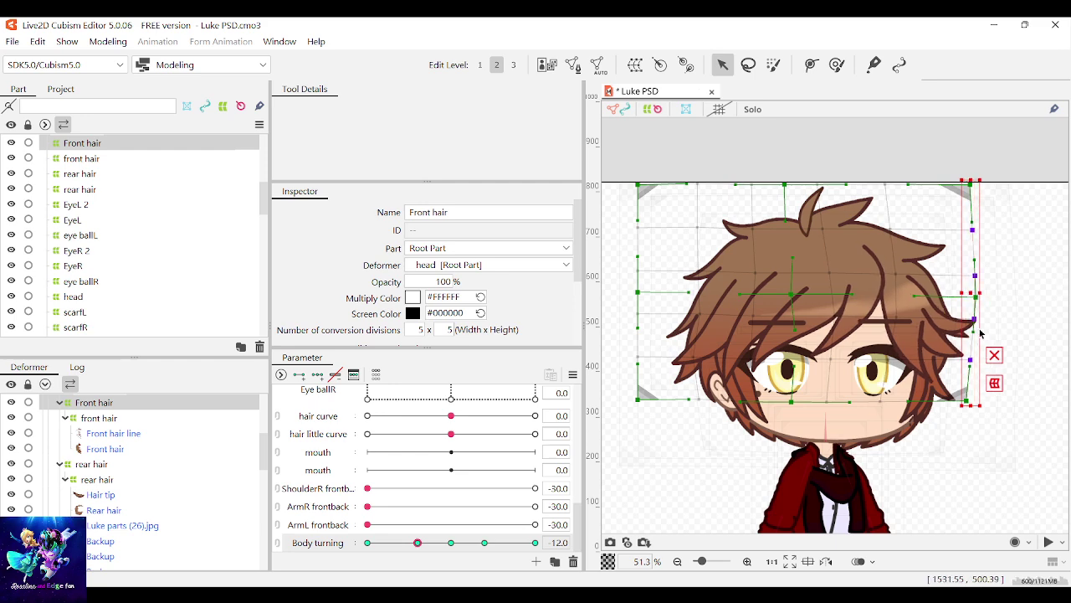
pyautogui.moveTo(968, 302); pyautogui.dragTo(971, 295)
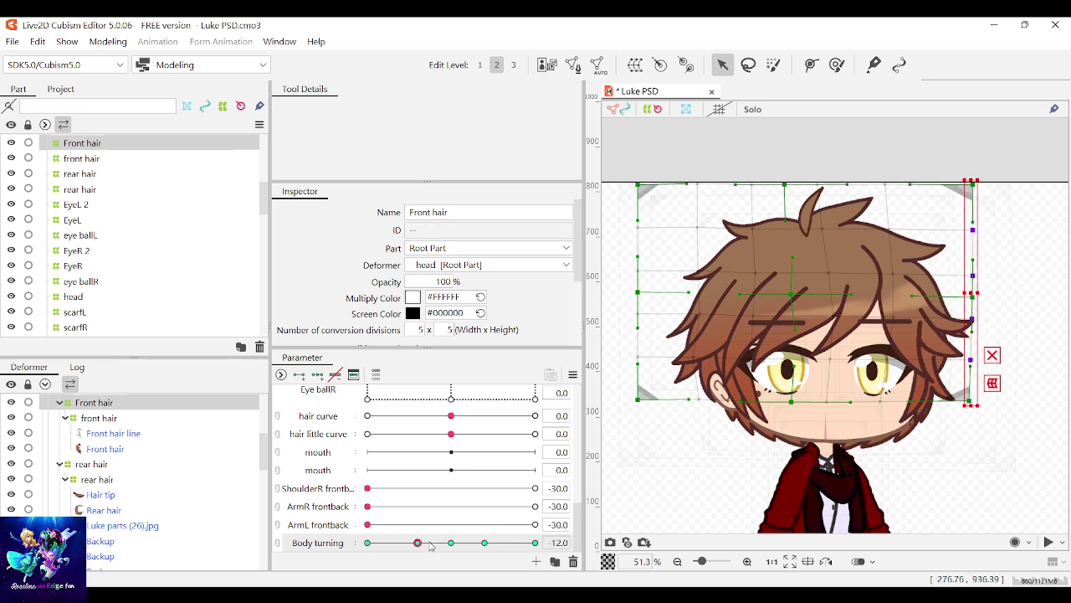
pyautogui.moveTo(420, 543)
pyautogui.mouseDown()
pyautogui.moveTo(460, 543)
pyautogui.moveTo(405, 547)
pyautogui.moveTo(418, 544)
pyautogui.mouseUp()
# Step: Select the EyeL 2 warp deformer, move it slightly left at Body turning -12.0 and check the turn
pyautogui.scroll(2, 839, 349)
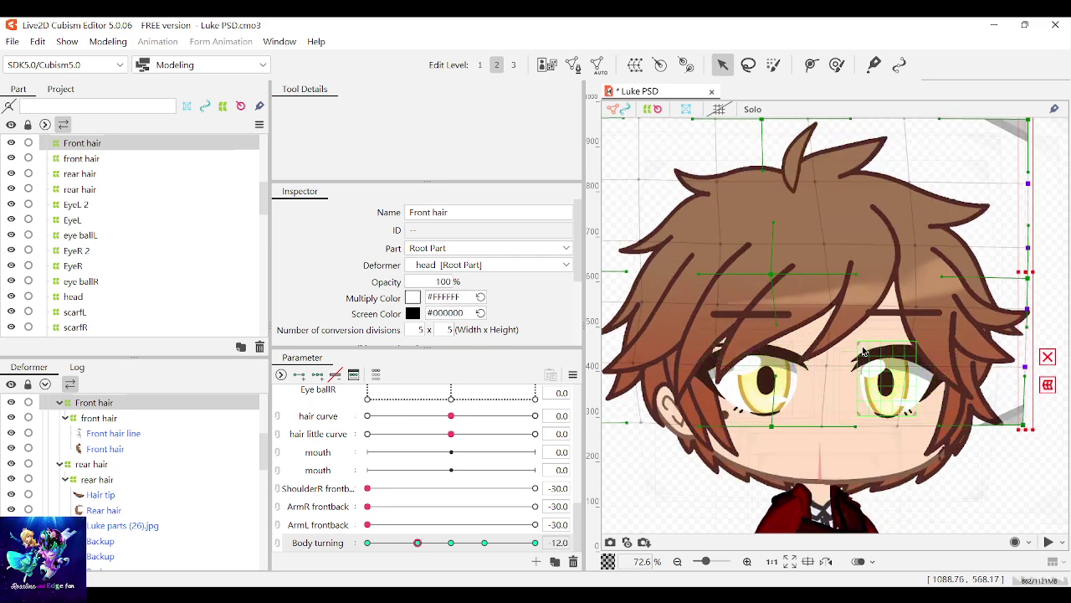
pyautogui.scroll(2, 865, 352)
pyautogui.scroll(-2, 874, 355)
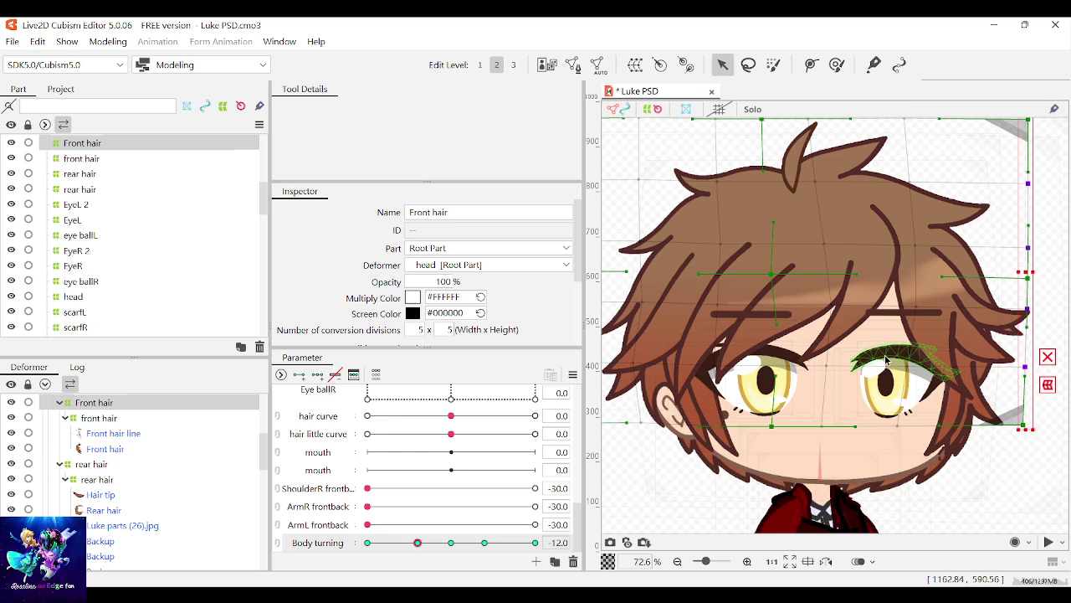
pyautogui.click(885, 360)
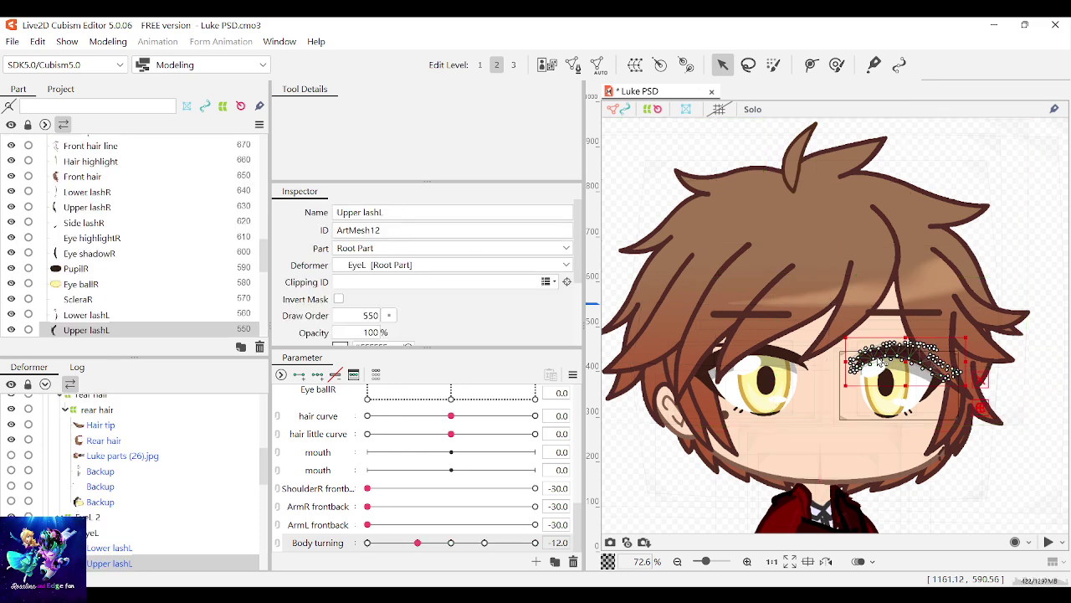
pyautogui.click(840, 419)
pyautogui.scroll(4, 889, 392)
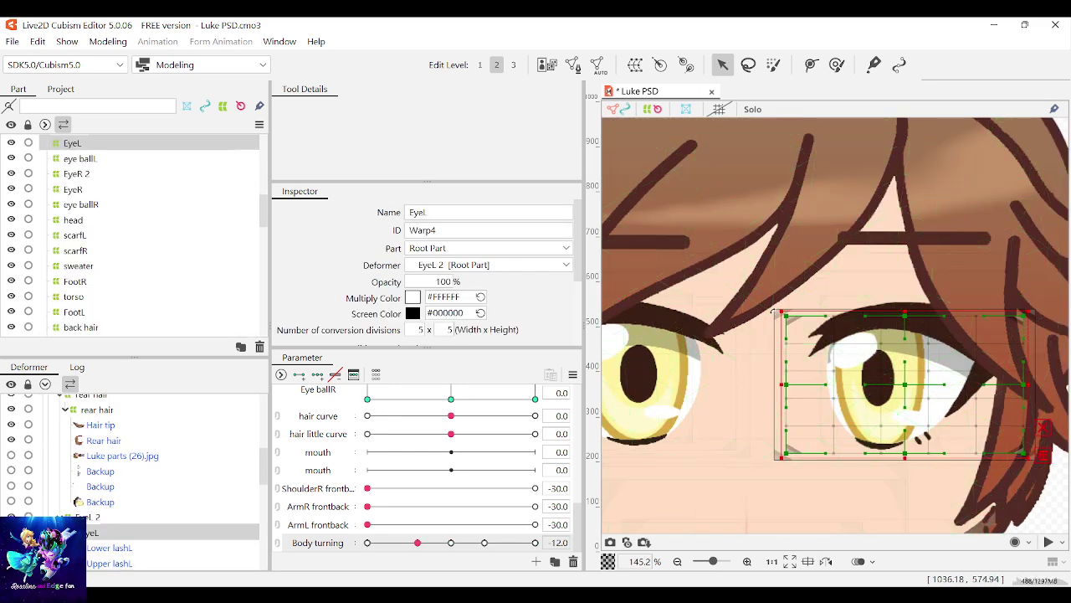
pyautogui.click(769, 303)
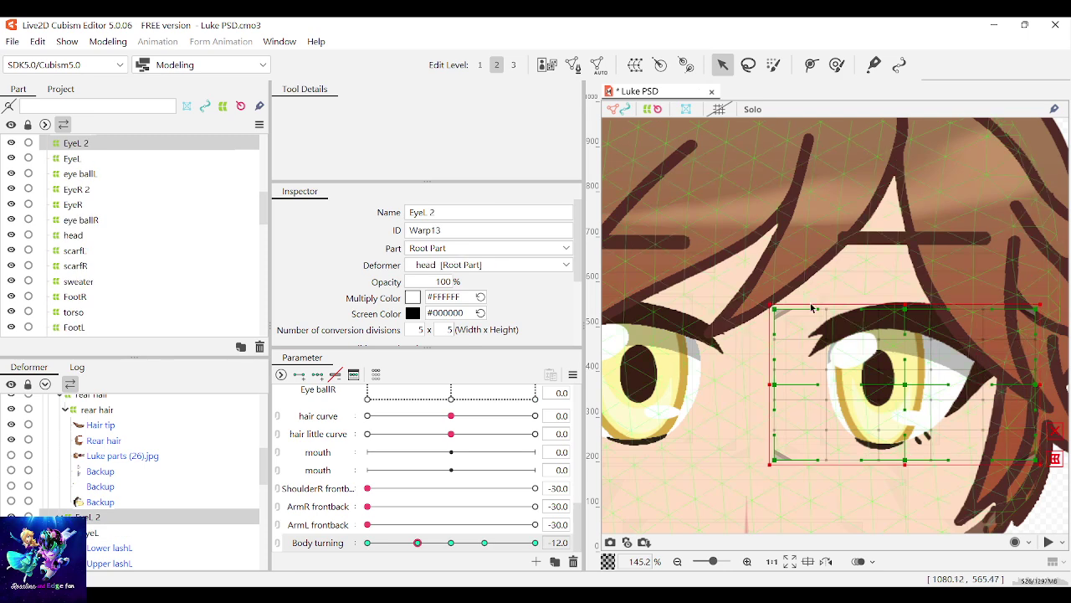
pyautogui.moveTo(904, 378); pyautogui.dragTo(828, 482)
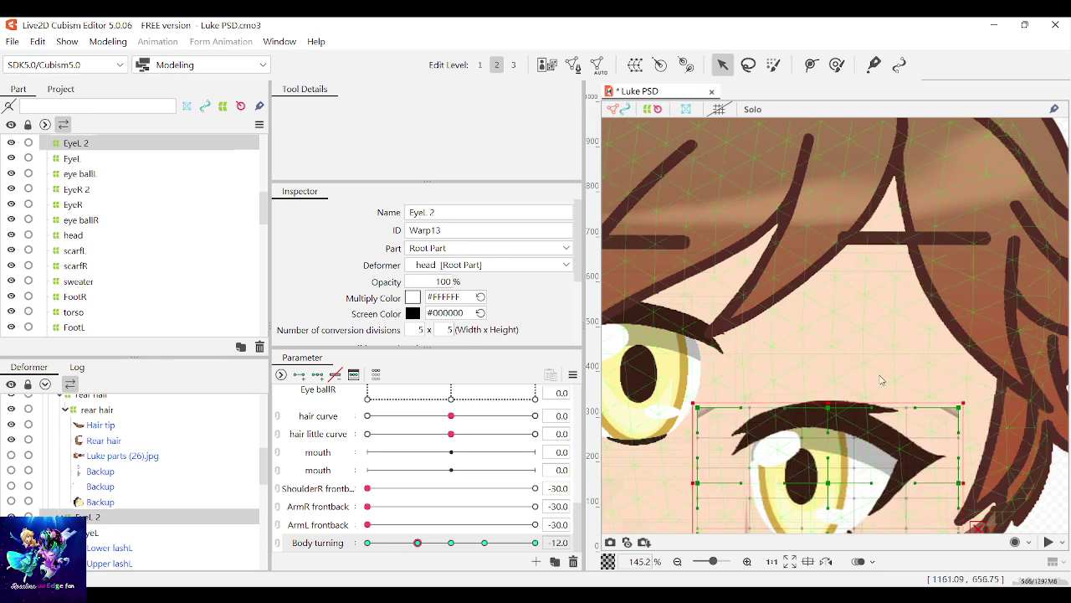
pyautogui.scroll(-2, 883, 378)
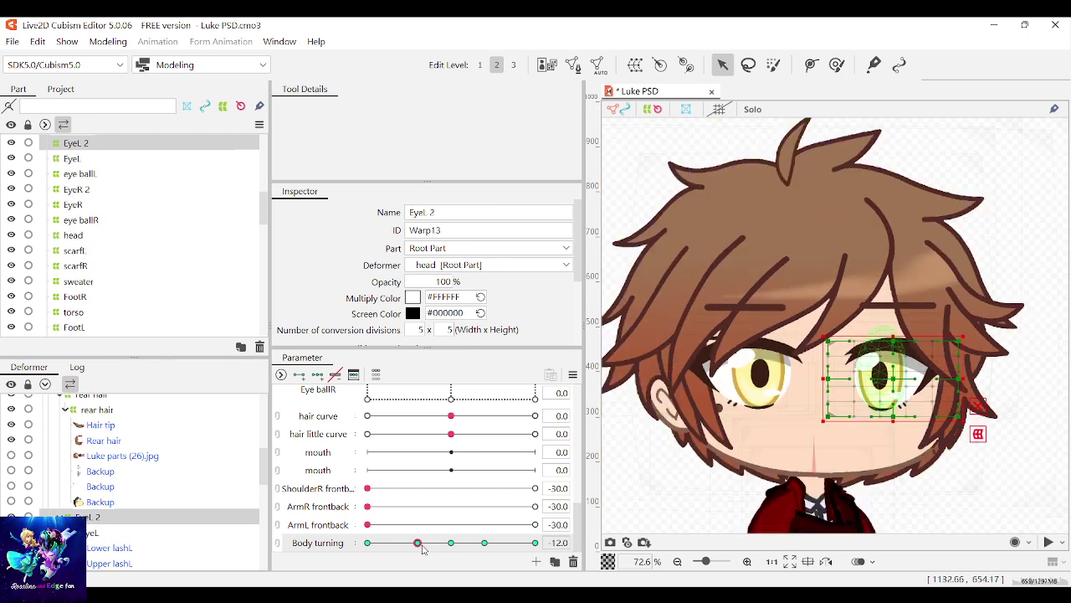
pyautogui.moveTo(419, 544)
pyautogui.mouseDown()
pyautogui.moveTo(460, 546)
pyautogui.moveTo(419, 548)
pyautogui.mouseUp()
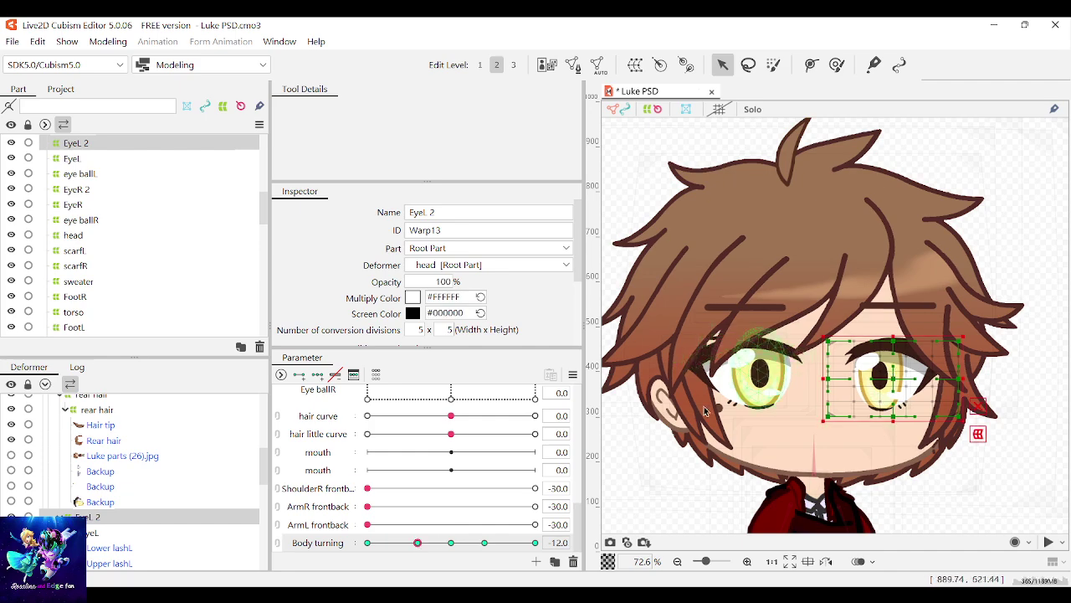
# Step: Try shifting the two inner left grid columns of the inner rear hair deformer slightly left, and undo the shift
pyautogui.click(796, 357)
pyautogui.scroll(1, 810, 369)
pyautogui.scroll(-2, 810, 369)
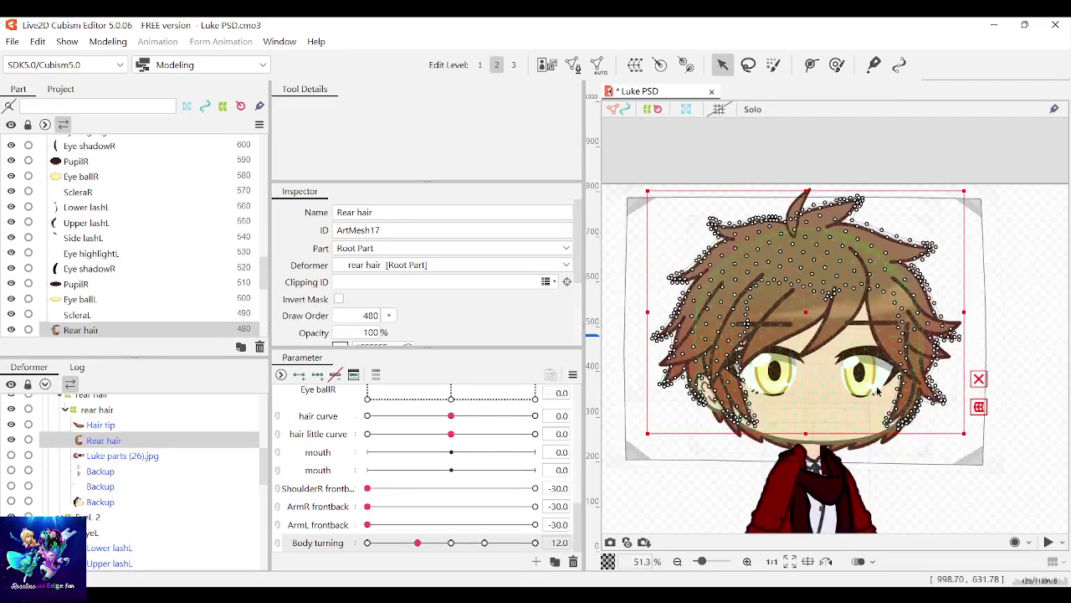
pyautogui.click(983, 469)
pyautogui.scroll(1, 983, 469)
pyautogui.scroll(-2, 837, 431)
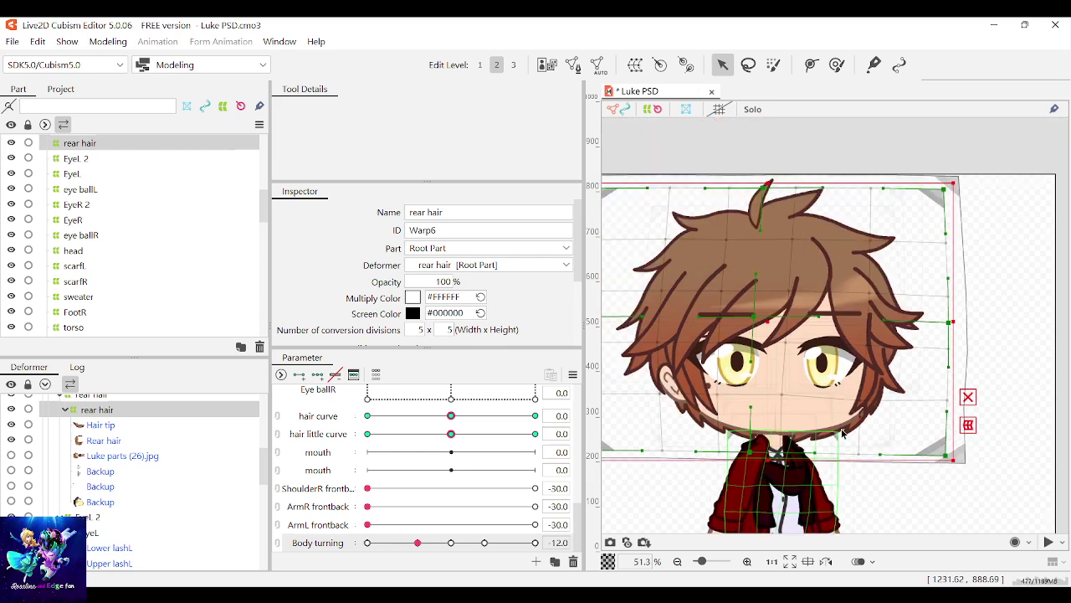
pyautogui.scroll(-1, 740, 459)
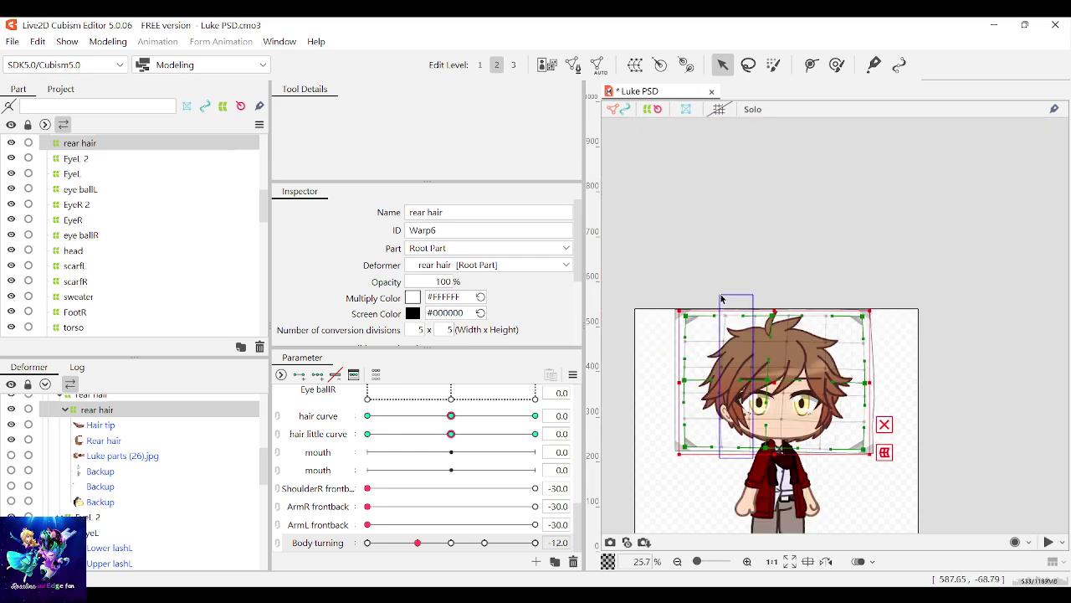
pyautogui.moveTo(704, 293); pyautogui.dragTo(701, 299)
pyautogui.scroll(2, 715, 394)
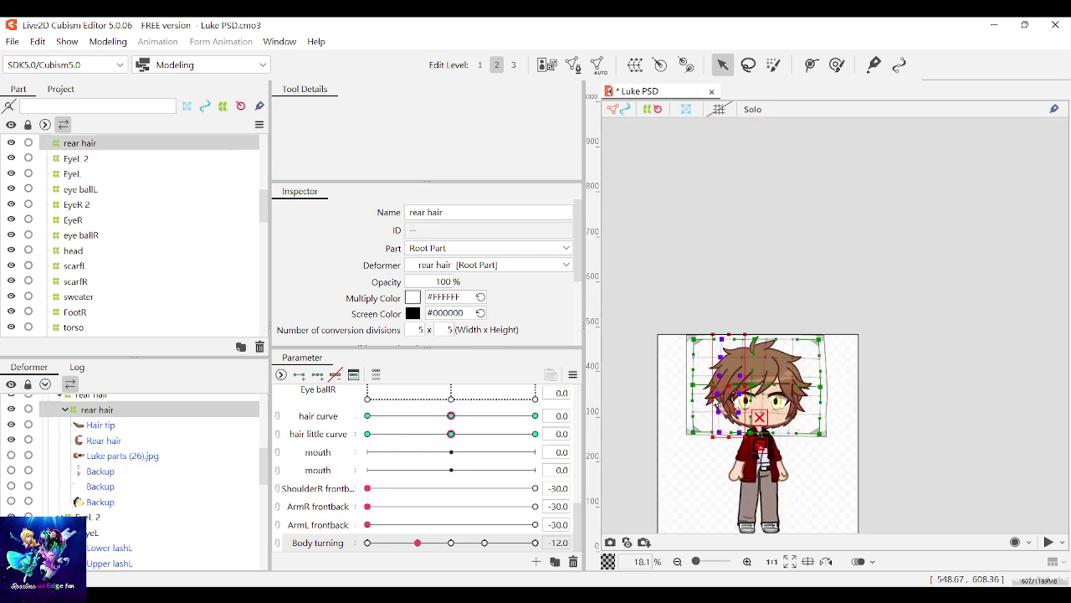
pyautogui.moveTo(757, 367); pyautogui.dragTo(752, 367)
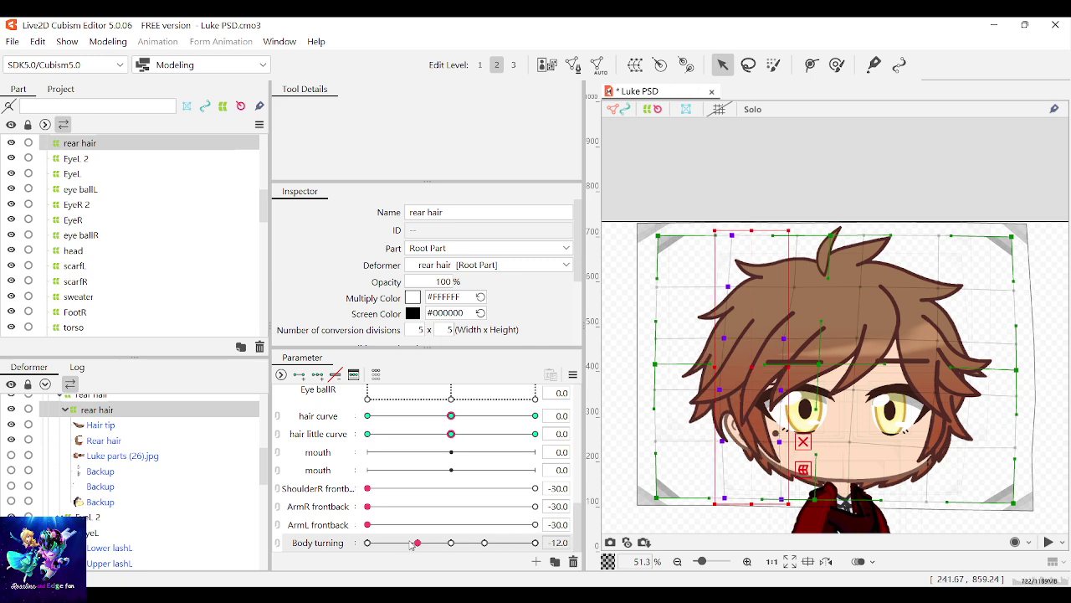
pyautogui.hotkey('ctrl', 'z')
pyautogui.moveTo(417, 543)
pyautogui.mouseDown()
pyautogui.moveTo(453, 543)
pyautogui.moveTo(424, 543)
pyautogui.mouseUp()
# Step: Try shifting only the third grid column from the left of the inner rear hair deformer slightly left, and undo it
pyautogui.click(770, 218)
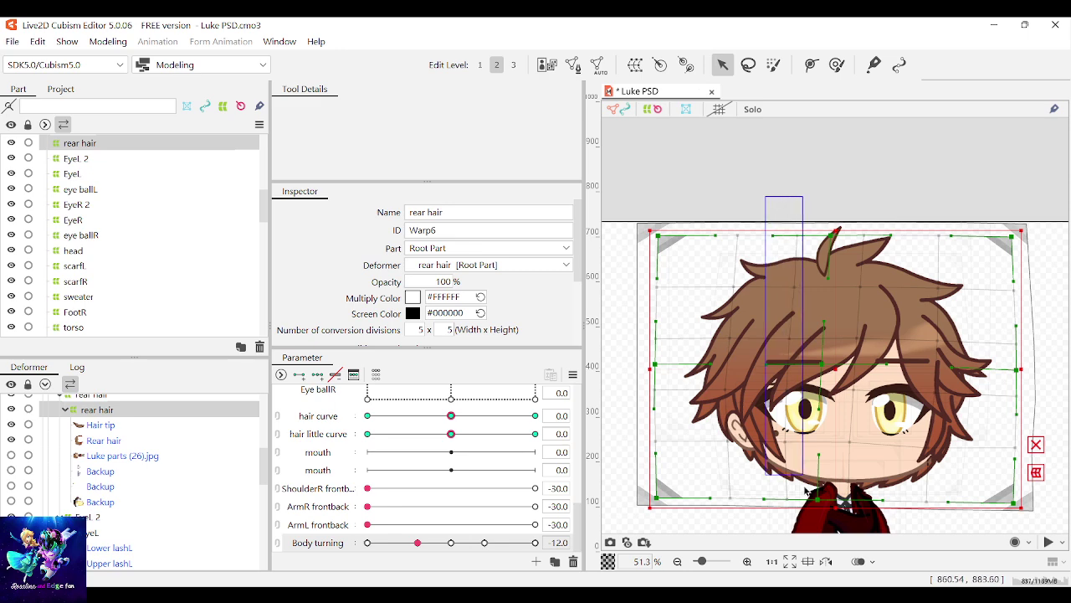
pyautogui.moveTo(805, 490); pyautogui.dragTo(805, 492)
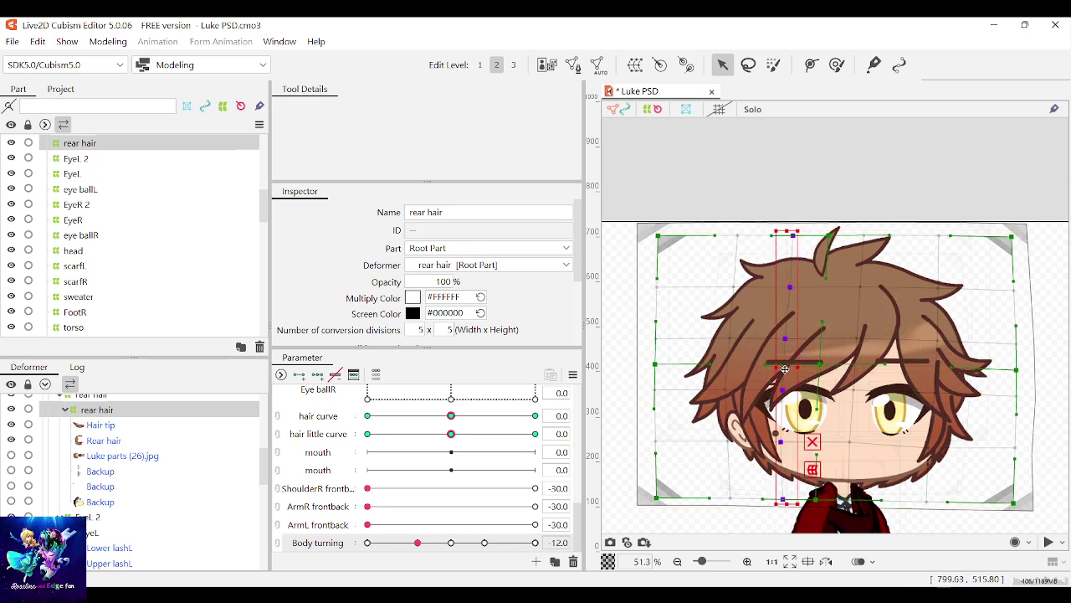
pyautogui.moveTo(785, 369); pyautogui.dragTo(783, 369)
pyautogui.moveTo(631, 203); pyautogui.dragTo(693, 497)
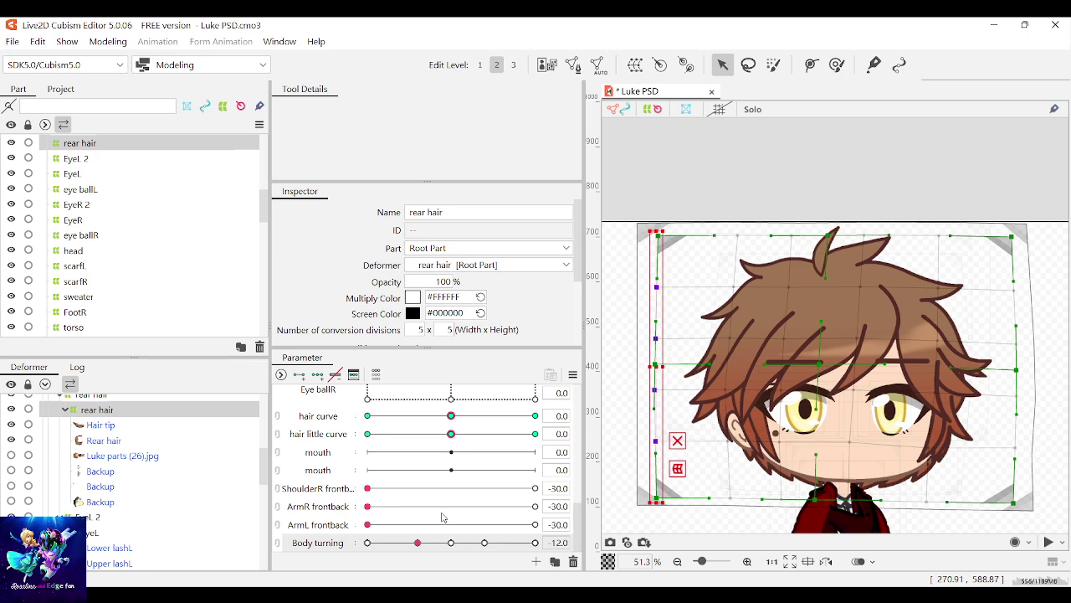
pyautogui.hotkey('ctrl', 'z')
pyautogui.hotkey('ctrl', 'z')
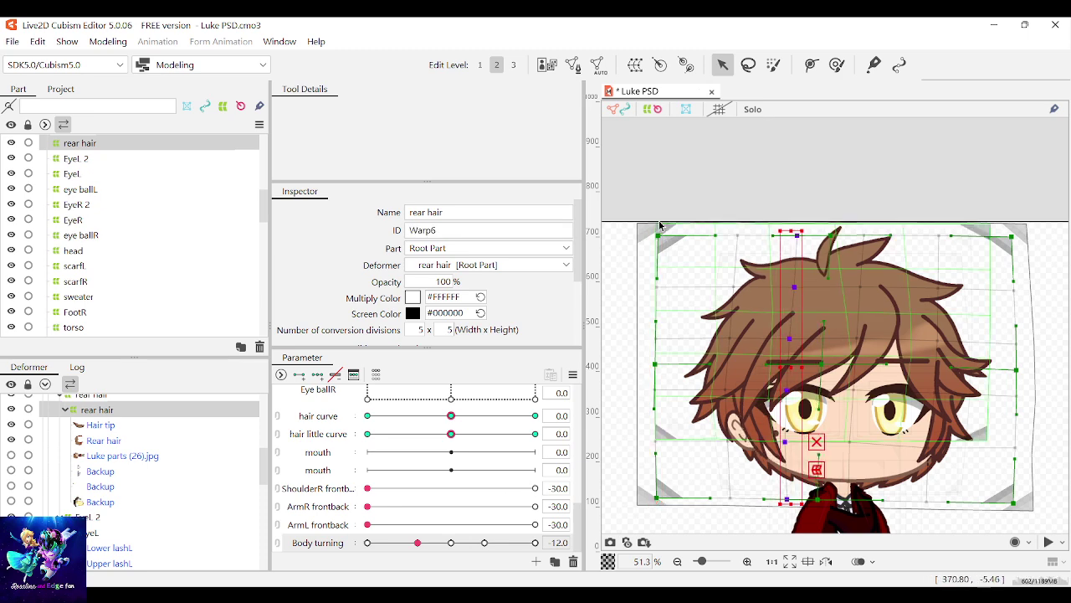
# Step: Shift the outer rear hair deformer's left edge grid column and its neighbouring column right at Body turning -12.0, and check the turn
pyautogui.click(645, 227)
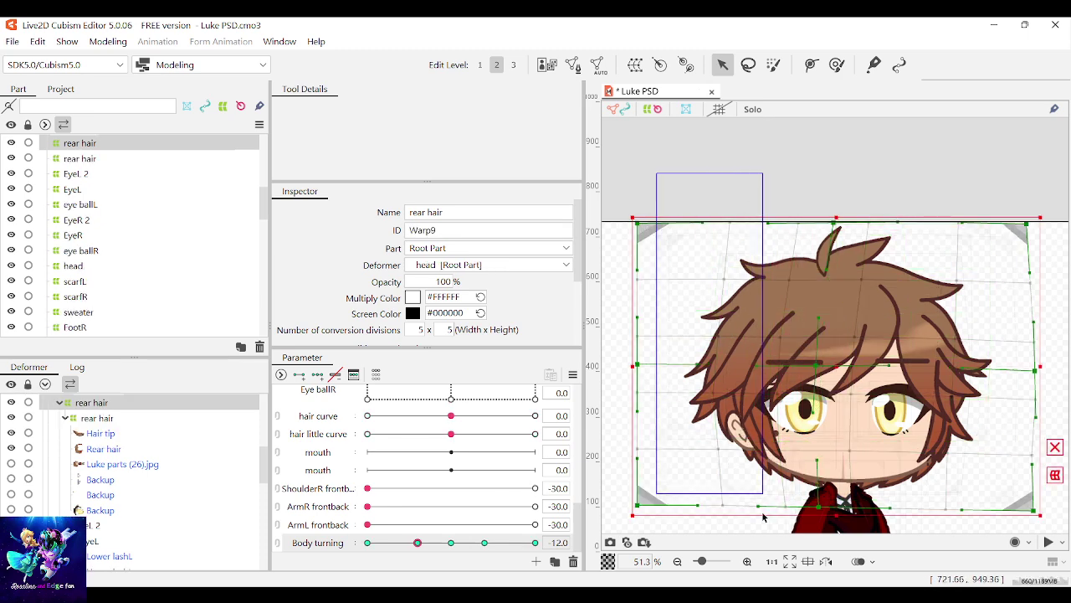
pyautogui.moveTo(747, 531); pyautogui.dragTo(748, 532)
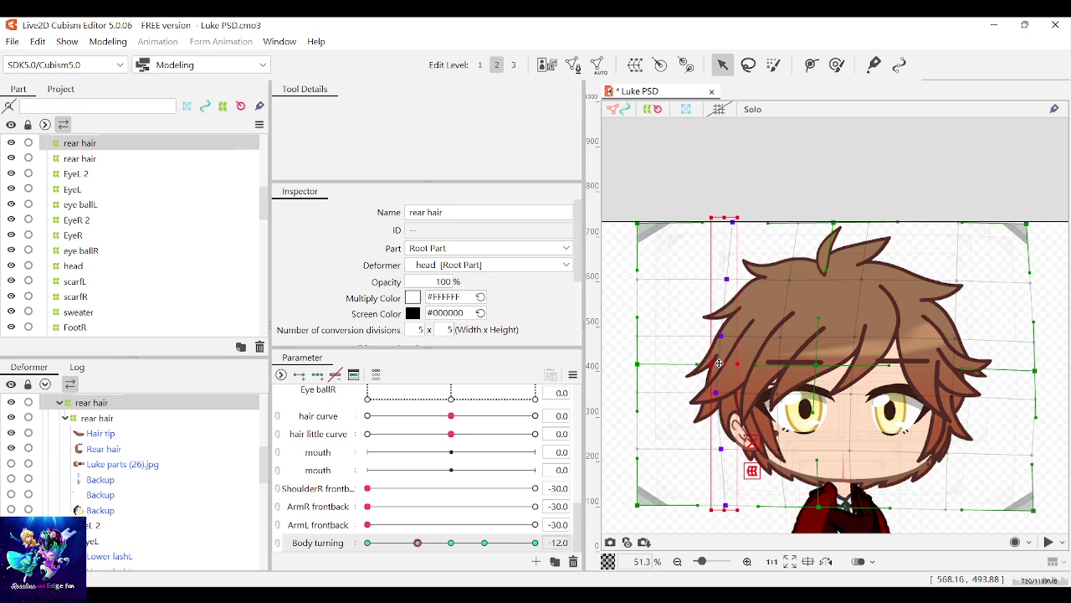
pyautogui.click(631, 214)
pyautogui.moveTo(629, 211); pyautogui.dragTo(671, 520)
pyautogui.moveTo(637, 364); pyautogui.dragTo(658, 364)
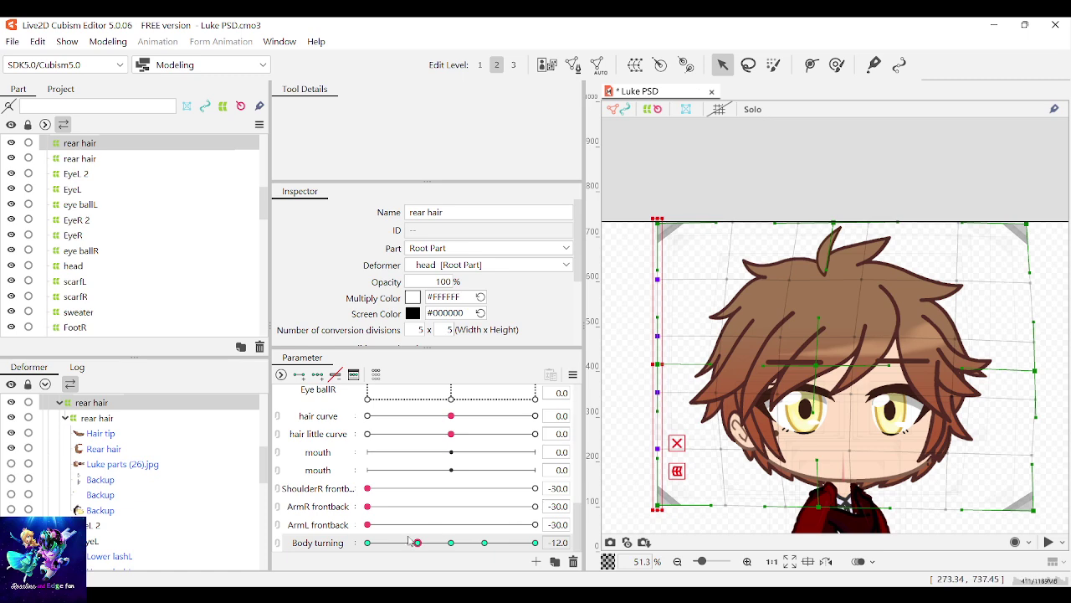
pyautogui.moveTo(418, 543); pyautogui.dragTo(419, 547)
pyautogui.scroll(-2, 774, 387)
pyautogui.scroll(4, 773, 387)
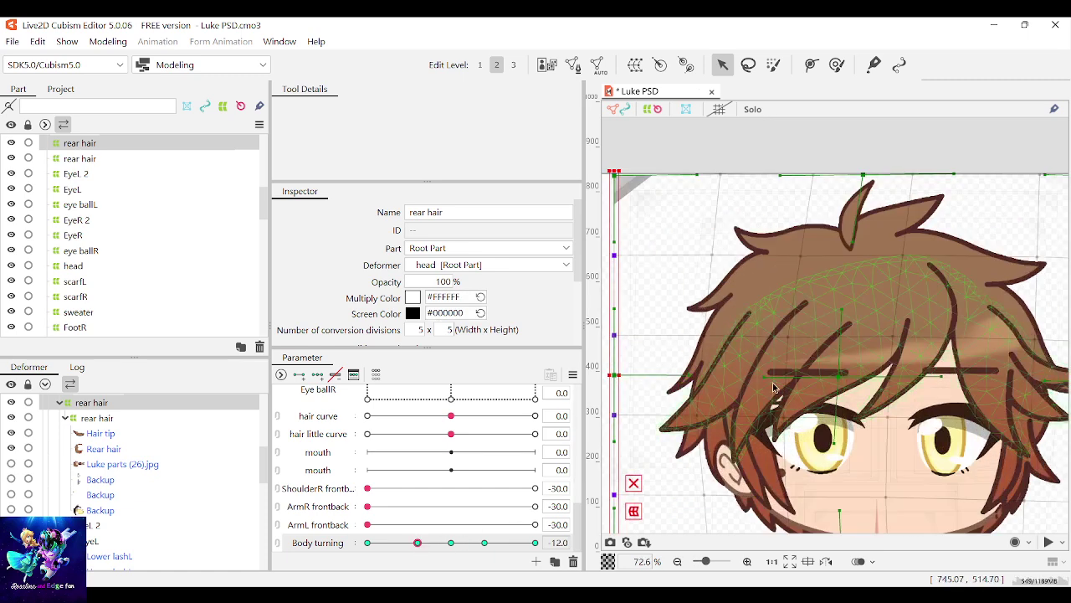
pyautogui.scroll(-3, 773, 387)
pyautogui.scroll(4, 773, 387)
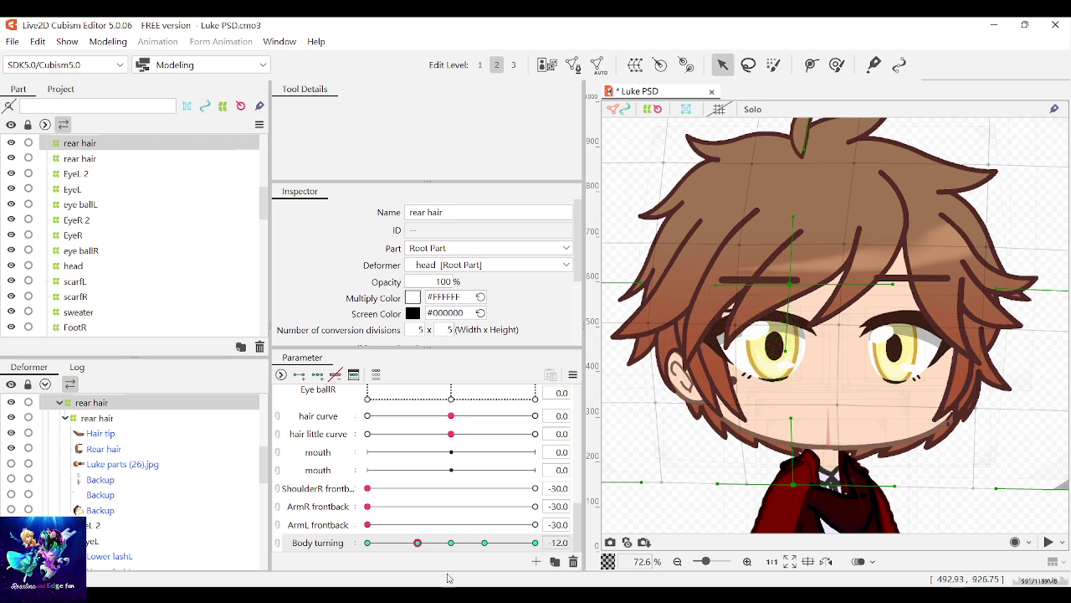
pyautogui.moveTo(427, 544)
pyautogui.mouseDown()
pyautogui.moveTo(477, 544)
pyautogui.moveTo(418, 548)
pyautogui.mouseUp()
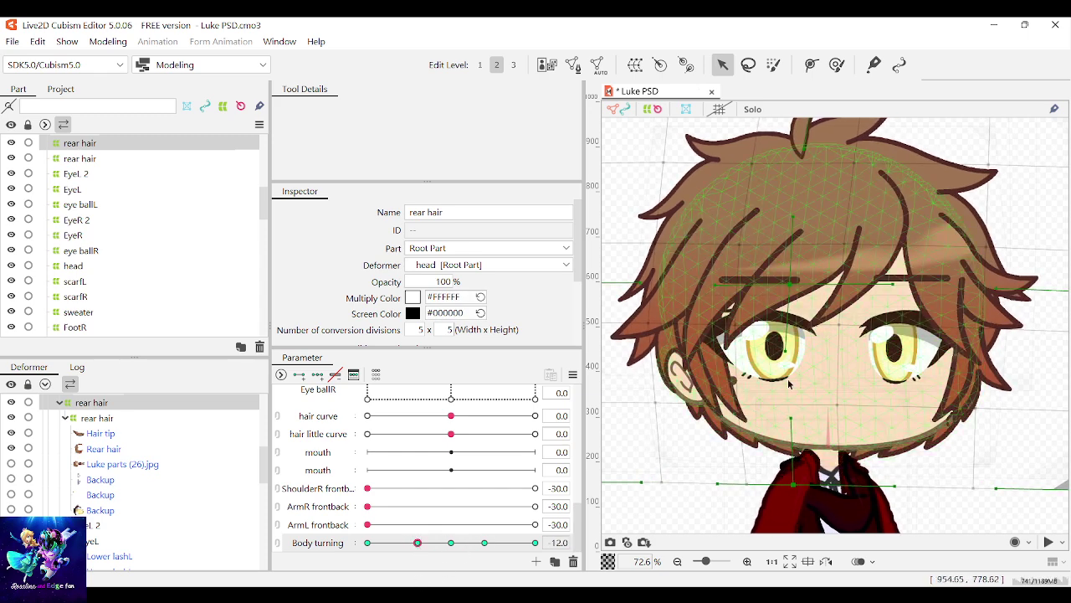
# Step: Select the EyeR 2 warp deformer, move it slightly right at Body turning -12.0 and check the turn
pyautogui.click(787, 321)
pyautogui.scroll(3, 754, 343)
pyautogui.scroll(-2, 698, 366)
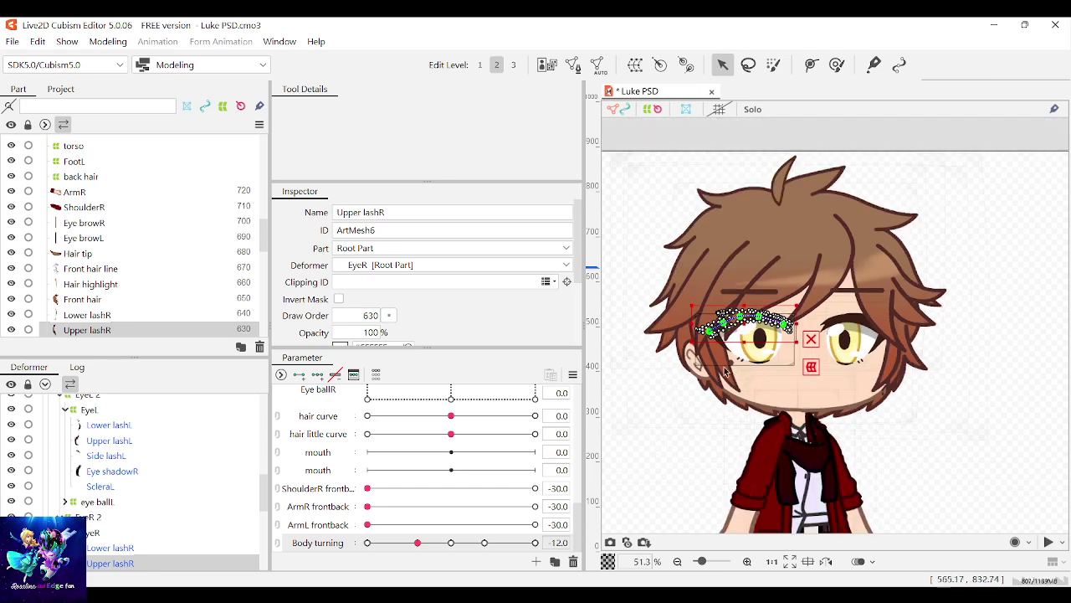
pyautogui.scroll(4, 698, 366)
pyautogui.click(694, 364)
pyautogui.scroll(-2, 722, 399)
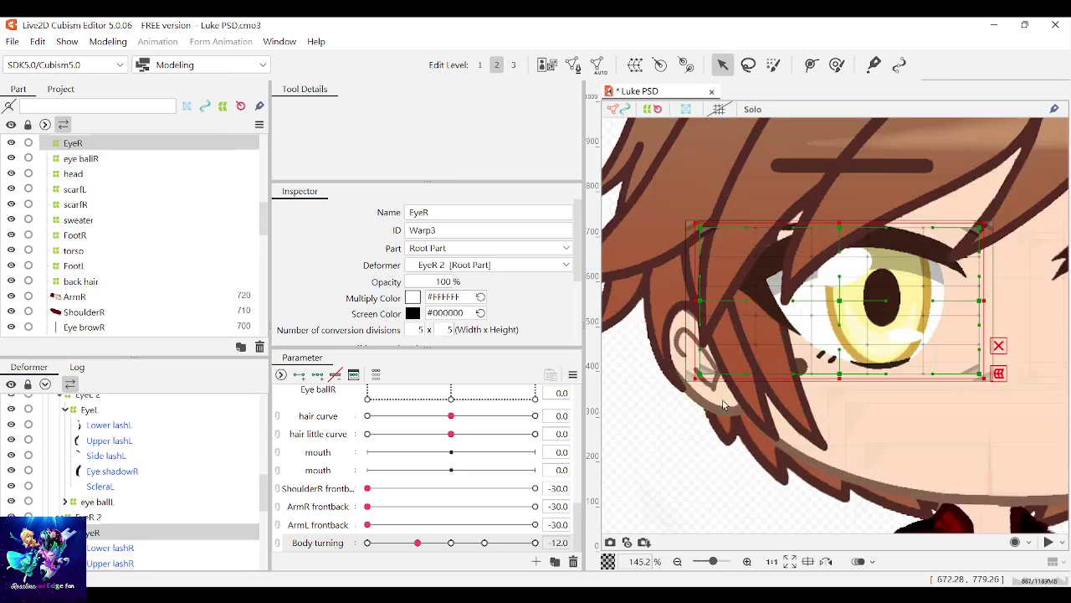
pyautogui.moveTo(685, 222); pyautogui.dragTo(683, 219)
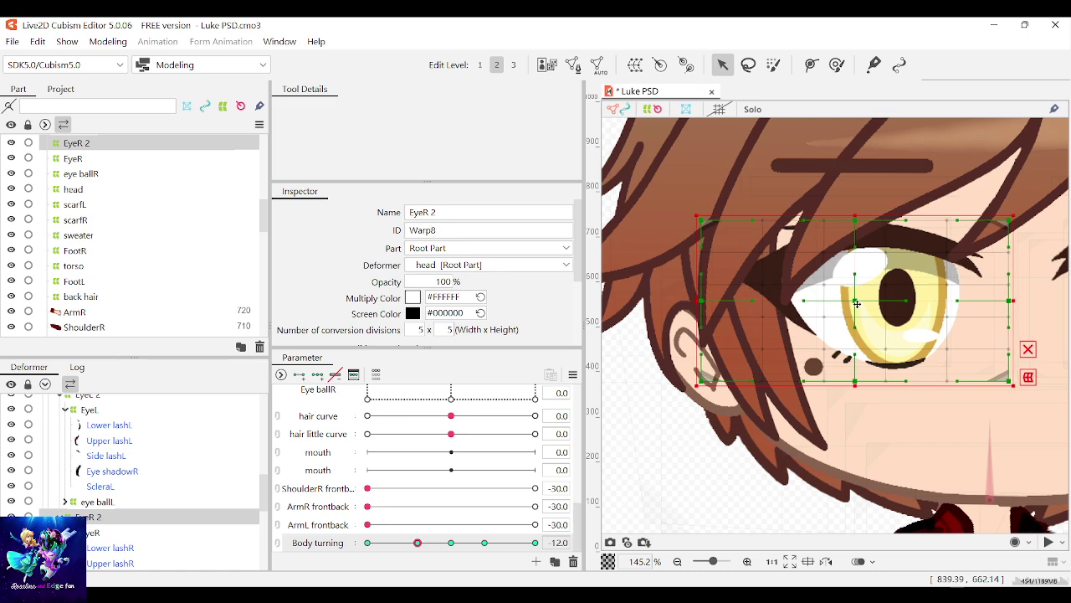
pyautogui.scroll(4, 692, 358)
pyautogui.scroll(-8, 728, 363)
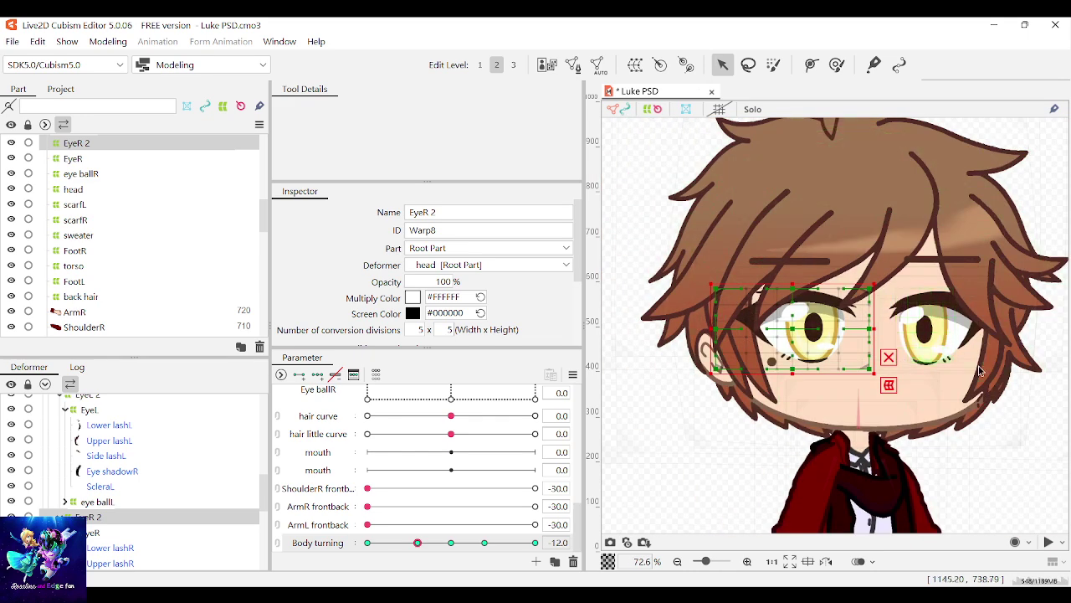
pyautogui.moveTo(421, 544)
pyautogui.mouseDown()
pyautogui.moveTo(430, 544)
pyautogui.moveTo(420, 545)
pyautogui.mouseUp()
pyautogui.scroll(-4, 749, 391)
pyautogui.scroll(12, 749, 391)
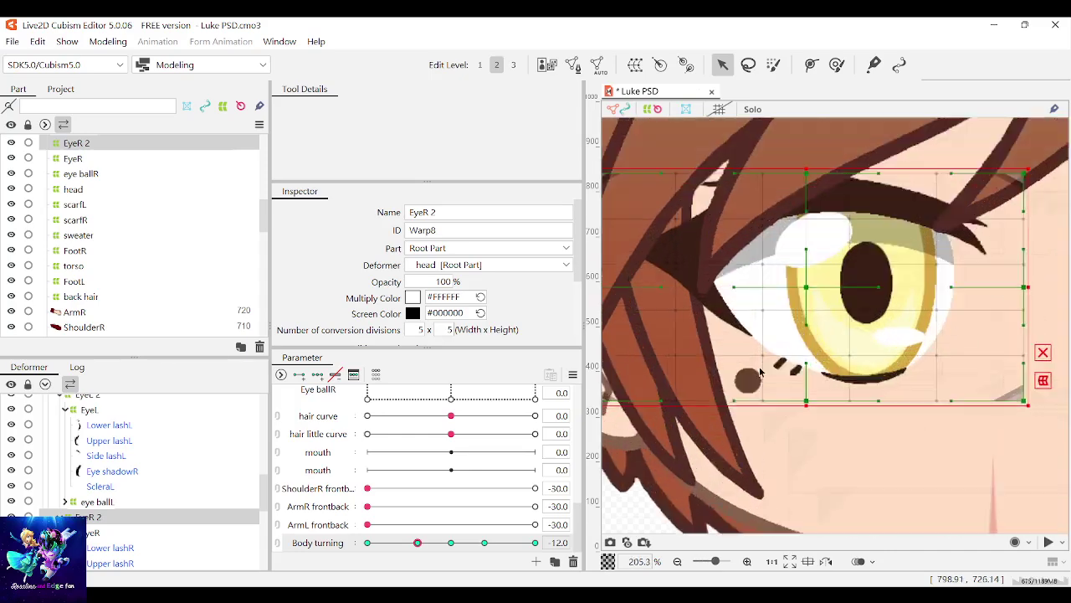
# Step: Select the Mole art mesh, return Body turning to 0.0 and change the mole's parent deformer to [Root]
pyautogui.click(735, 389)
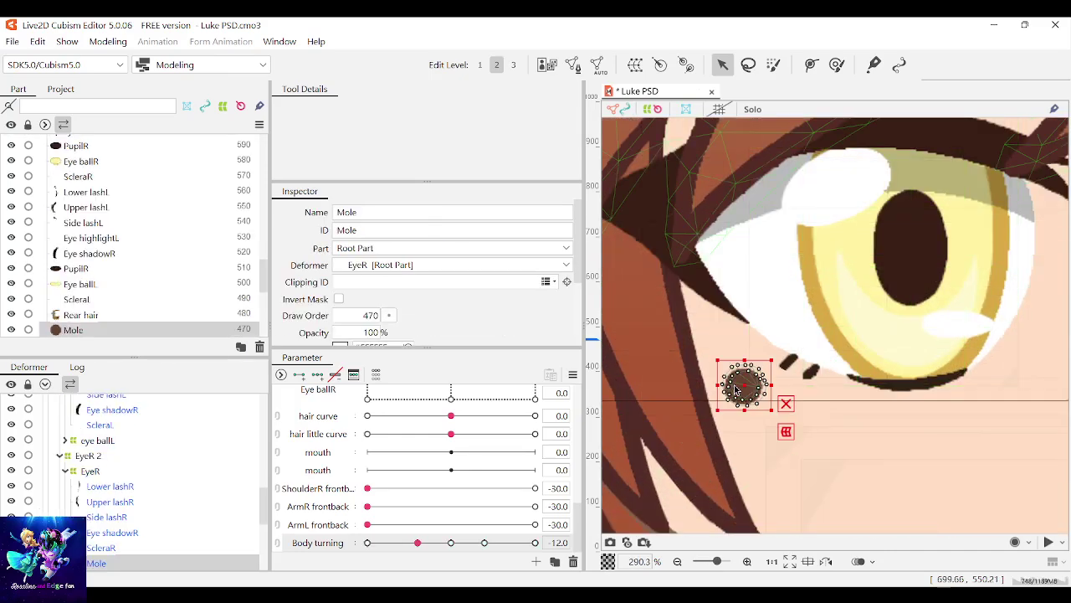
pyautogui.scroll(-2, 791, 374)
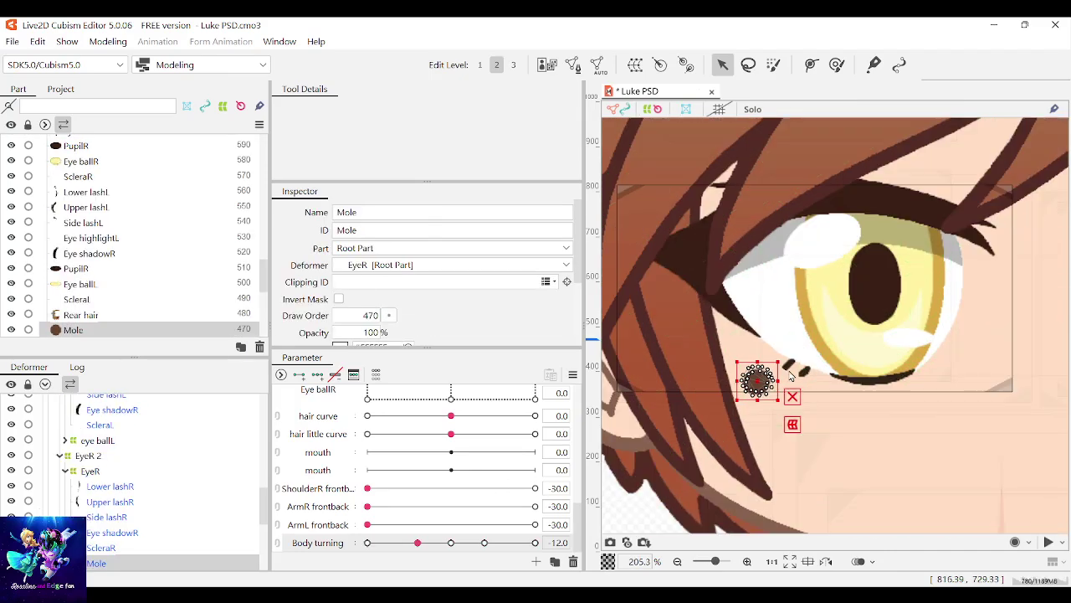
pyautogui.click(626, 193)
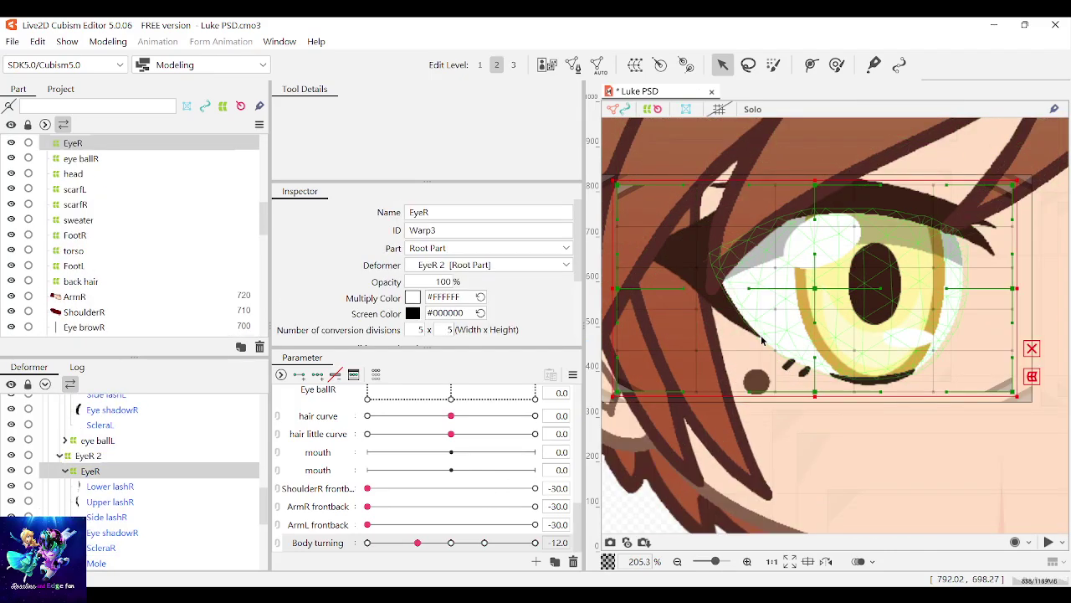
pyautogui.click(755, 385)
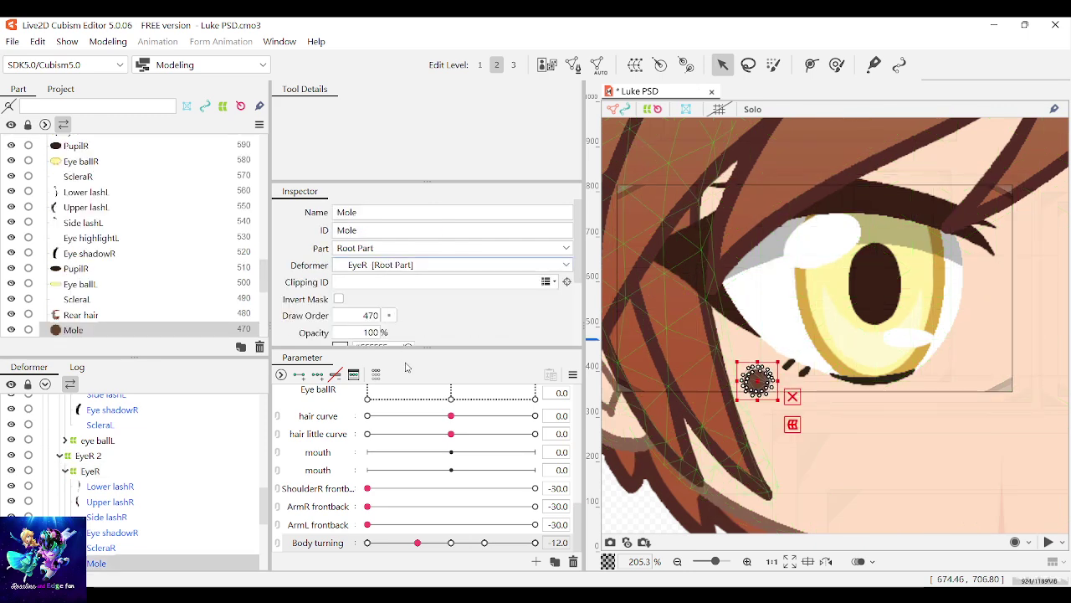
pyautogui.click(449, 544)
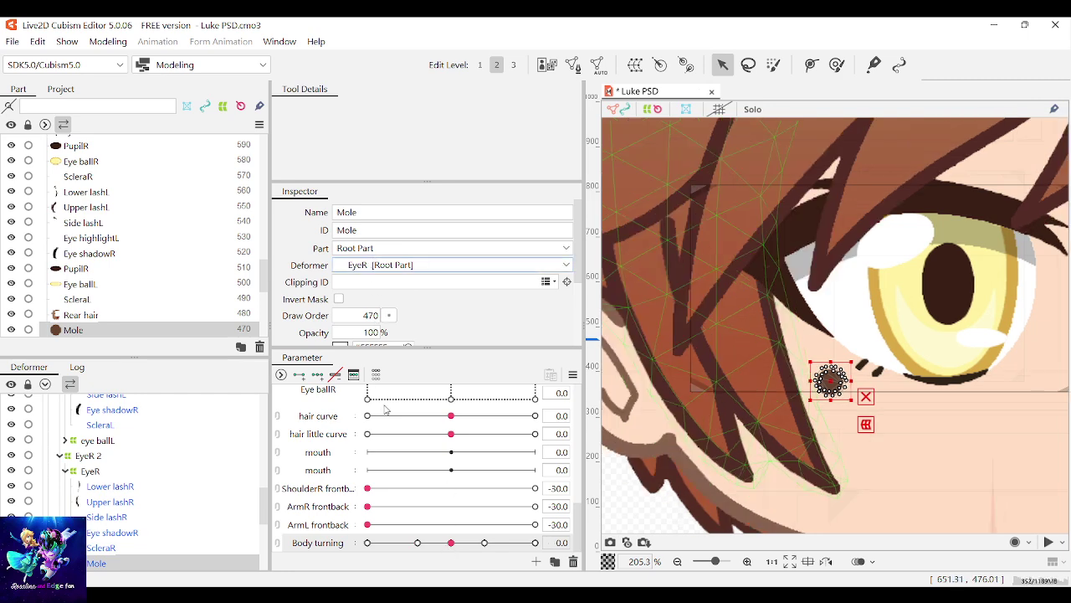
pyautogui.click(365, 283)
pyautogui.scroll(2, 752, 355)
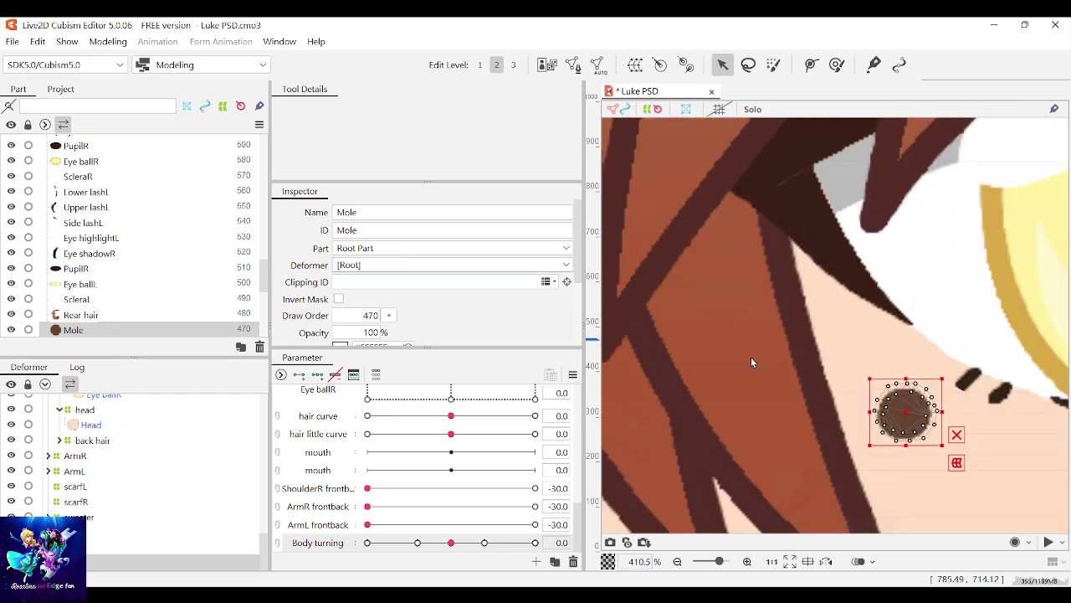
pyautogui.scroll(-3, 751, 357)
# Step: Key the Mole on Body turning, move it left beneath the EyeR outer corner at -12.0, and check the turn
pyautogui.click(885, 379)
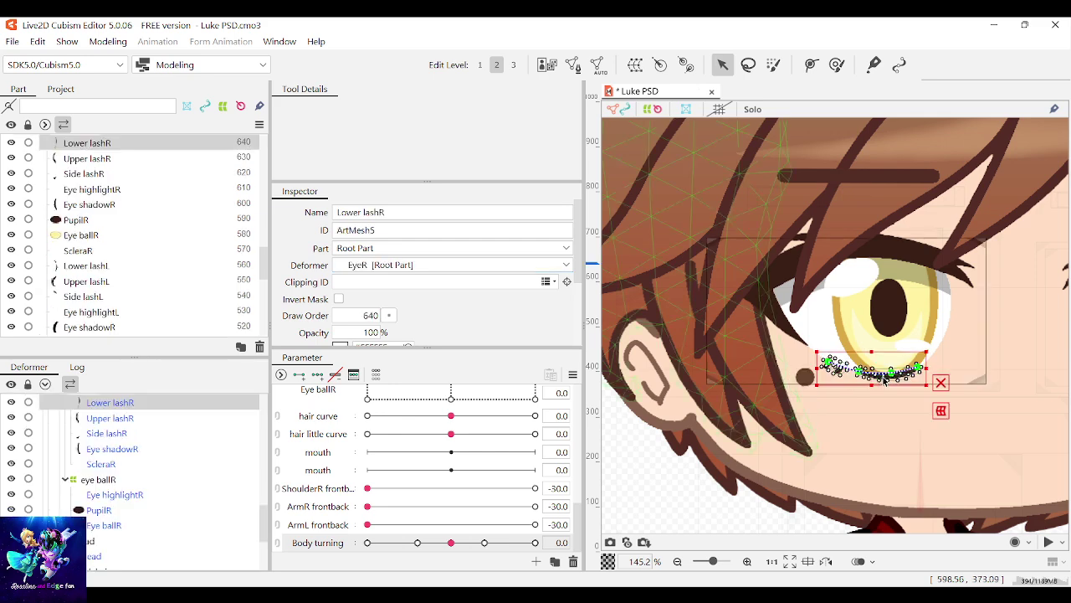
pyautogui.click(724, 278)
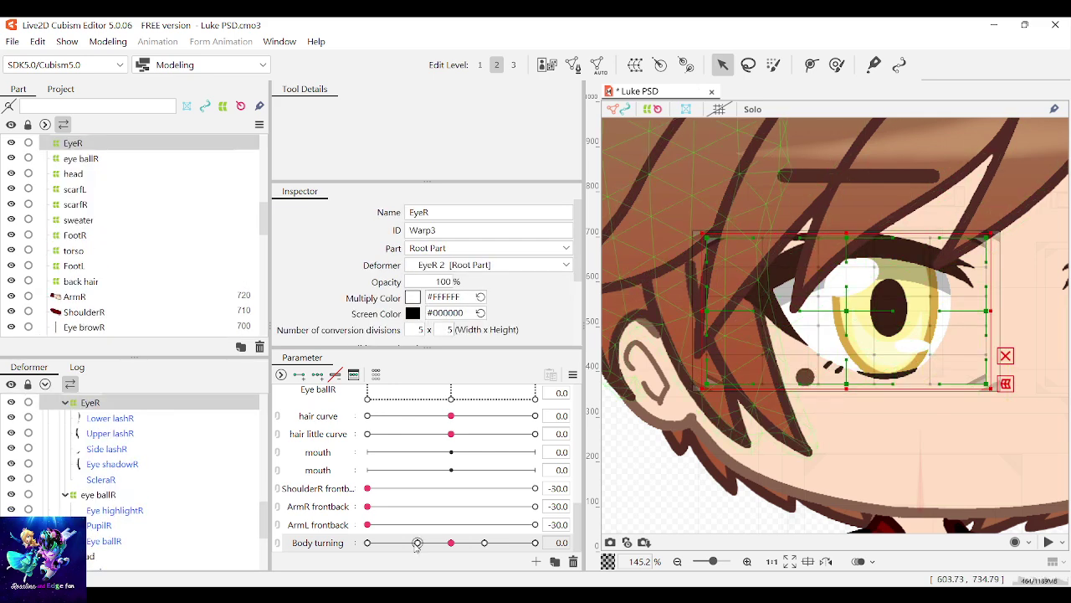
pyautogui.moveTo(438, 543)
pyautogui.mouseDown()
pyautogui.moveTo(460, 543)
pyautogui.moveTo(418, 544)
pyautogui.mouseUp()
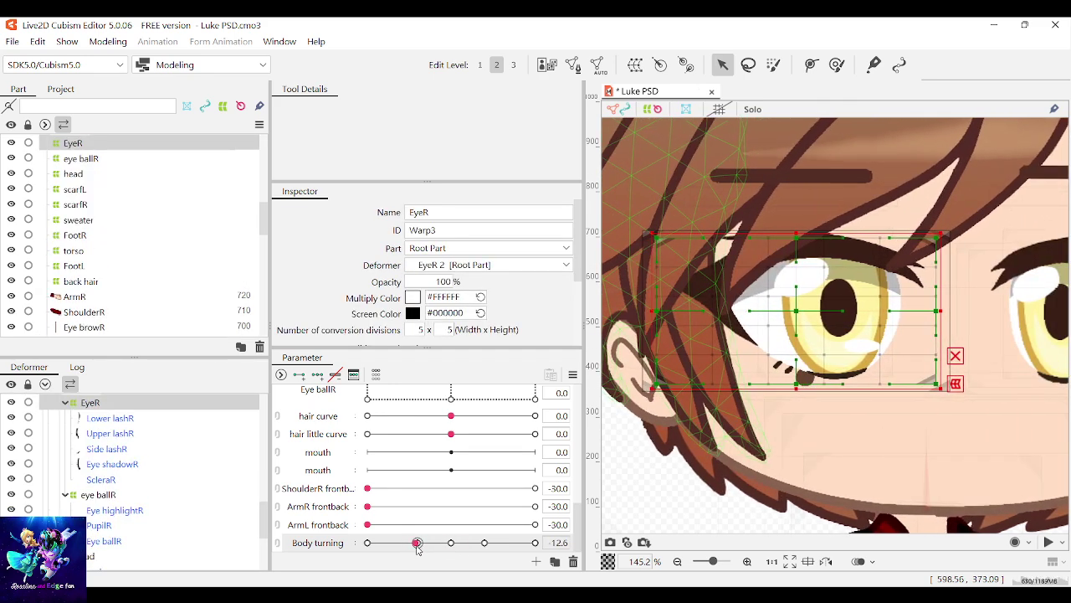
pyautogui.click(804, 379)
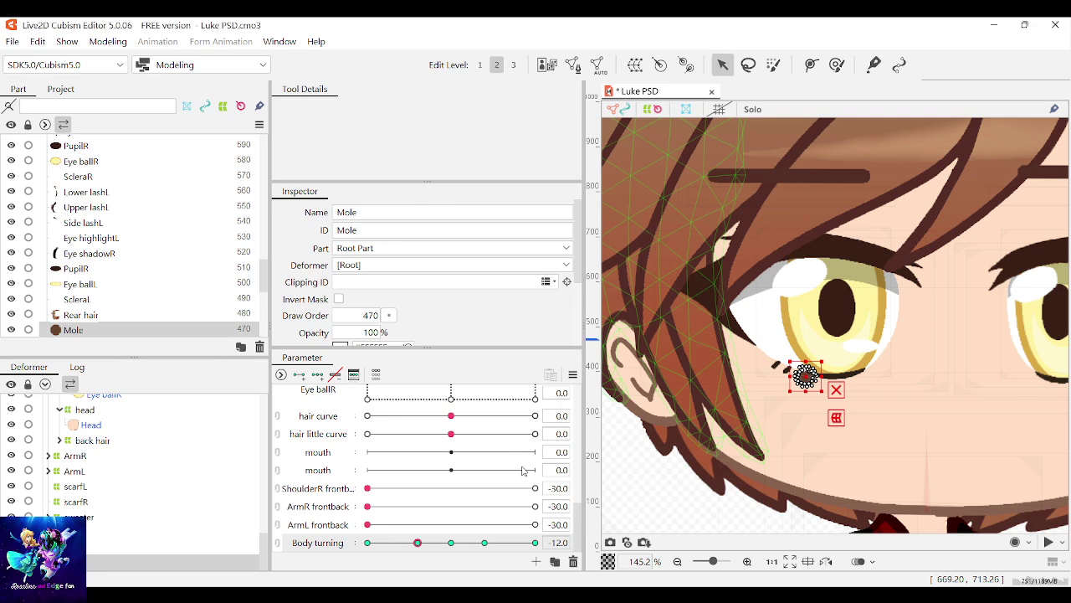
pyautogui.moveTo(805, 376); pyautogui.dragTo(755, 376)
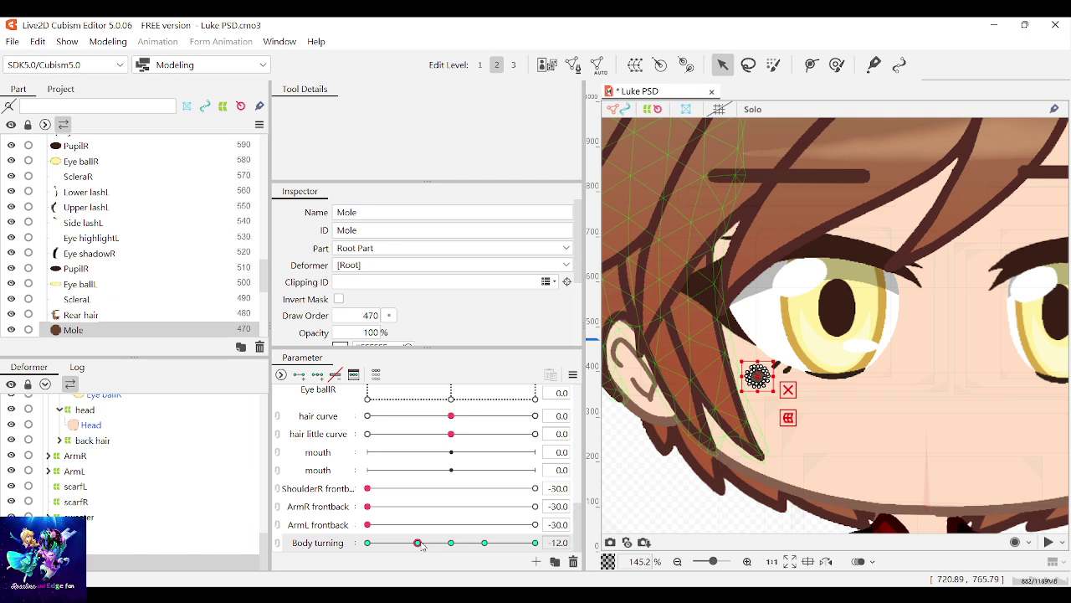
pyautogui.moveTo(418, 542)
pyautogui.mouseDown()
pyautogui.moveTo(475, 544)
pyautogui.moveTo(418, 543)
pyautogui.mouseUp()
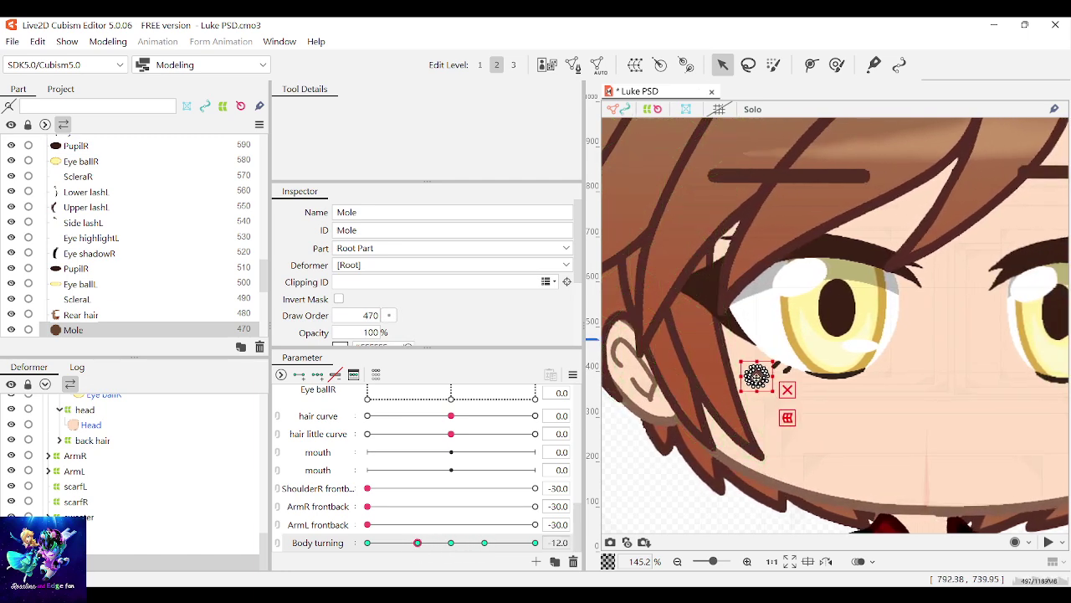
pyautogui.click(640, 506)
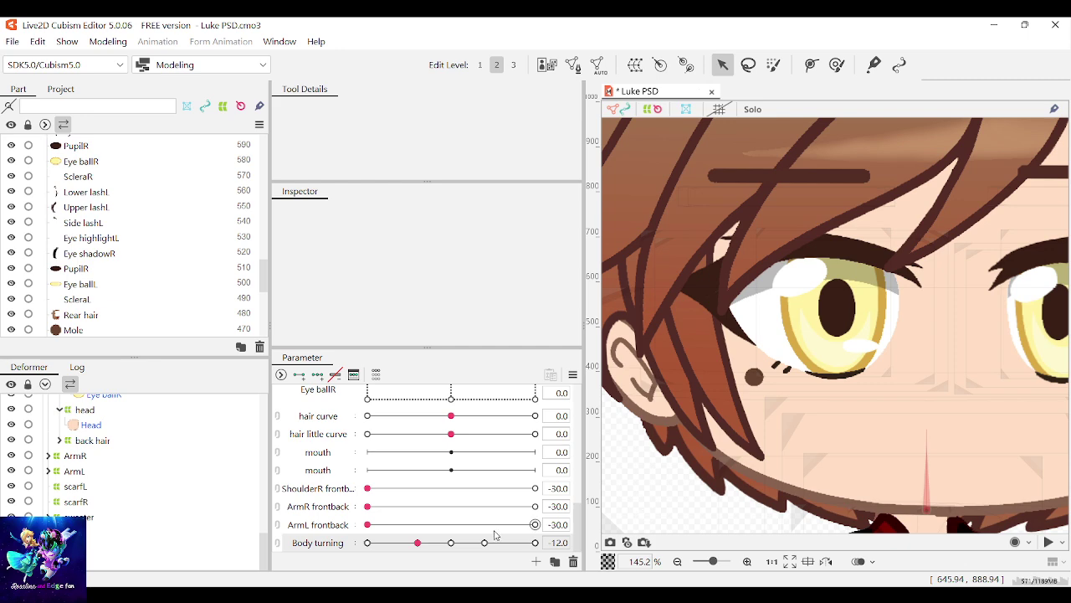
pyautogui.moveTo(417, 542)
pyautogui.mouseDown()
pyautogui.moveTo(443, 550)
pyautogui.moveTo(418, 544)
pyautogui.mouseUp()
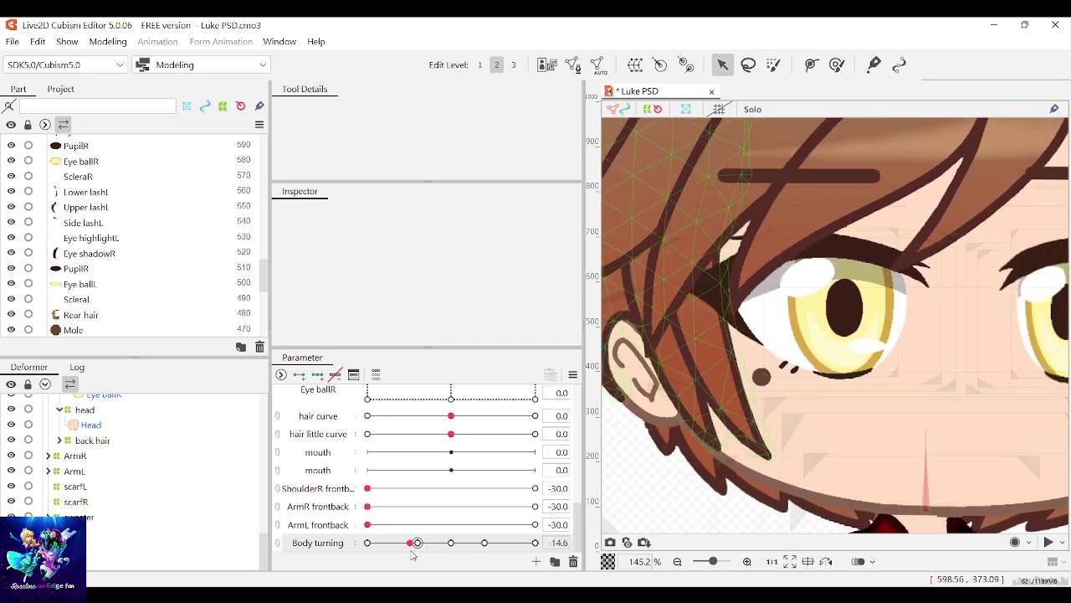
# Step: Select the EyeR 2 warp deformer and check how the eye and mole line up around Body turning -12.0
pyautogui.click(669, 232)
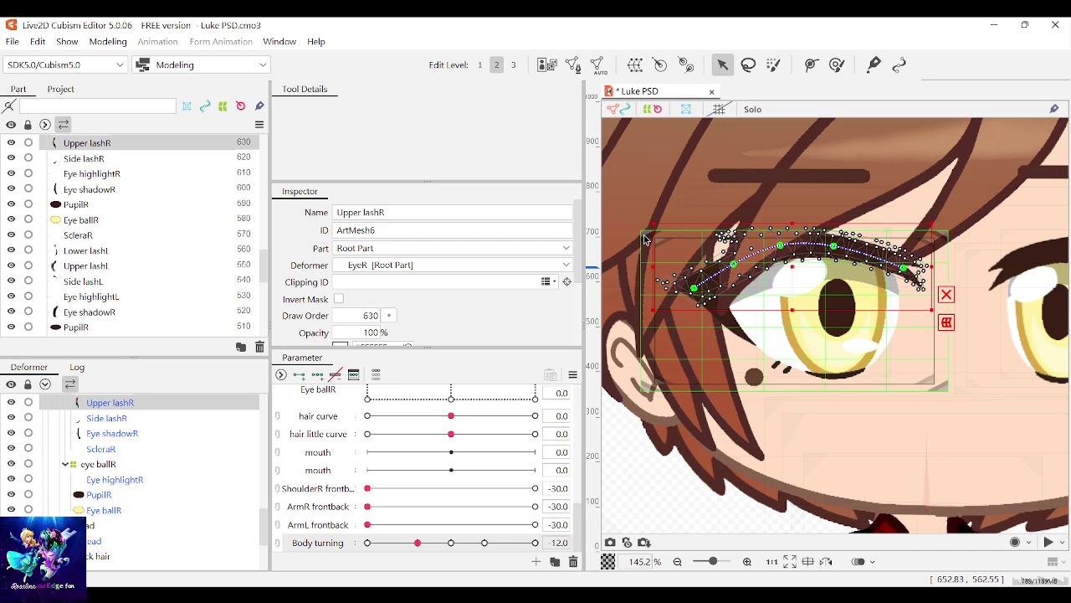
pyautogui.click(644, 234)
pyautogui.moveTo(418, 542)
pyautogui.mouseDown()
pyautogui.moveTo(381, 542)
pyautogui.moveTo(441, 540)
pyautogui.moveTo(413, 544)
pyautogui.mouseUp()
pyautogui.scroll(-2, 714, 385)
pyautogui.scroll(2, 712, 390)
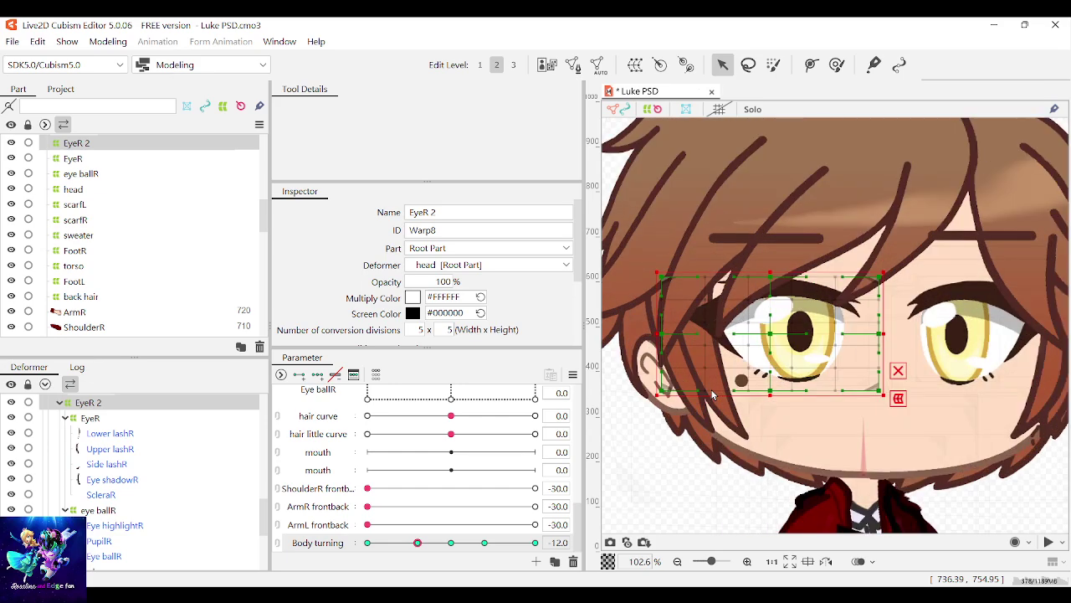
# Step: Select the Head art mesh and compare its ear and outline at Body turning -12.0 and 0.0
pyautogui.scroll(-2, 712, 390)
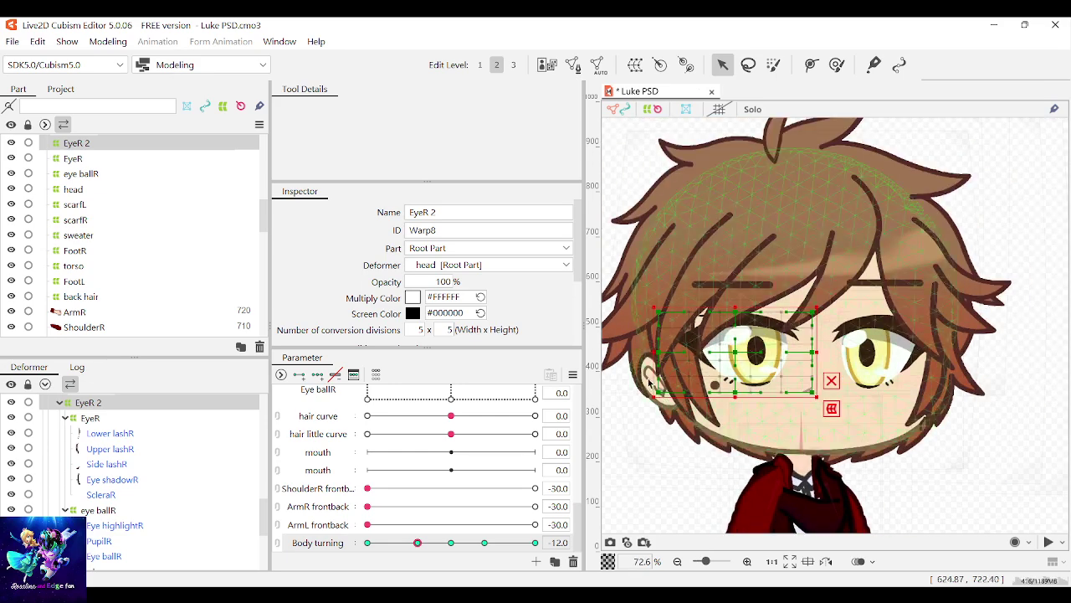
pyautogui.click(648, 382)
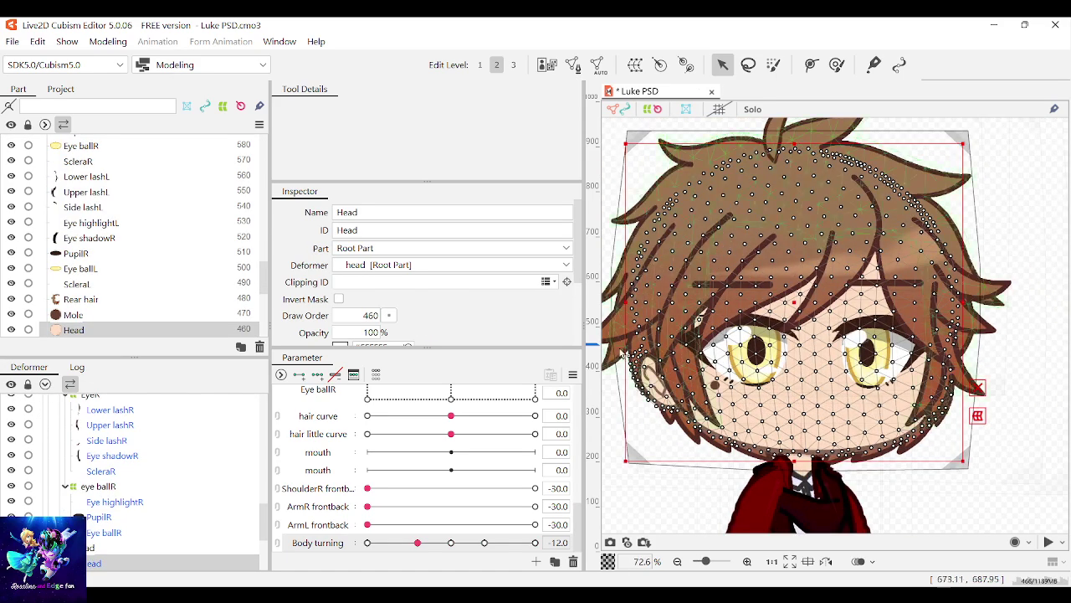
pyautogui.scroll(4, 661, 381)
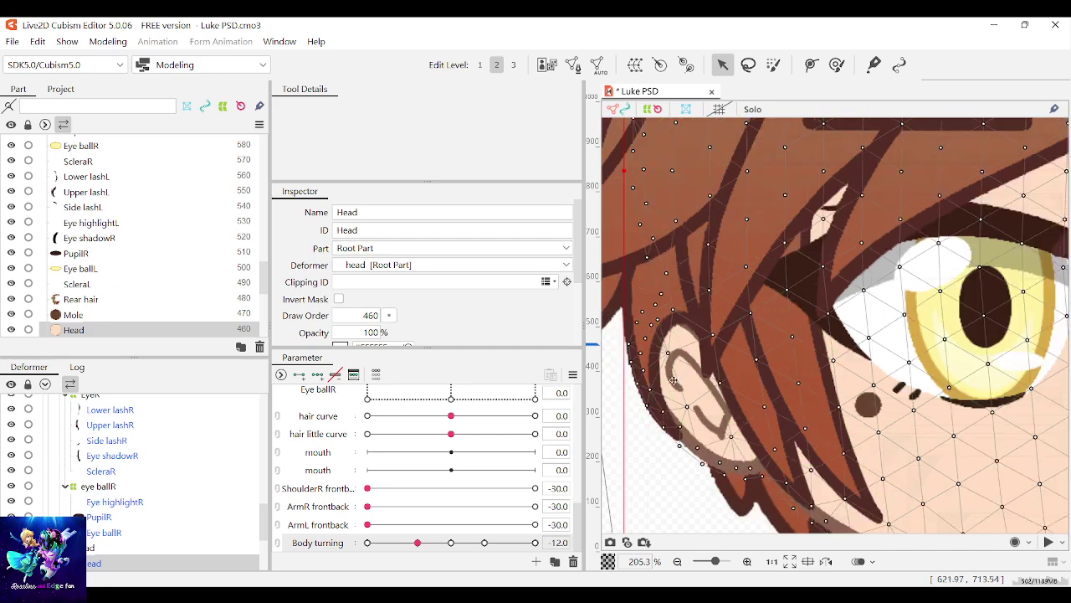
pyautogui.scroll(-4, 674, 381)
pyautogui.scroll(2, 666, 372)
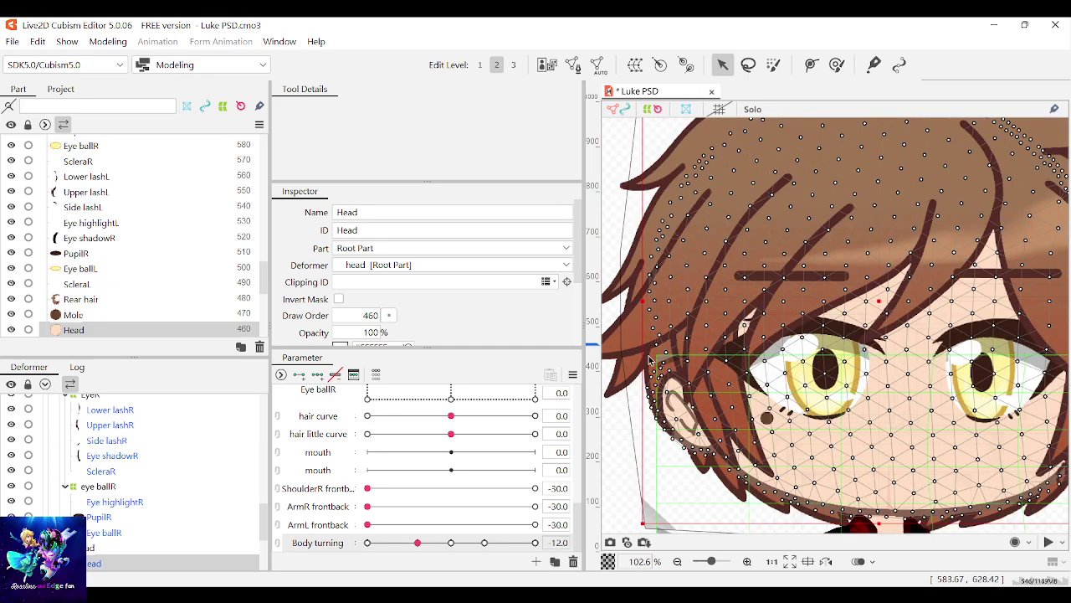
pyautogui.moveTo(418, 543); pyautogui.dragTo(460, 543)
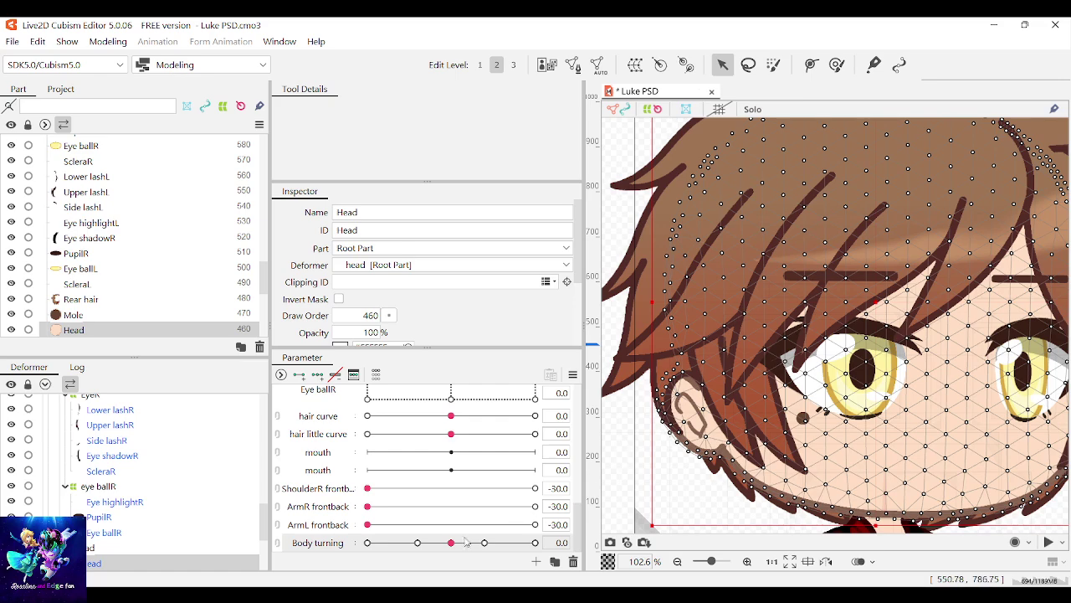
pyautogui.scroll(-2, 674, 400)
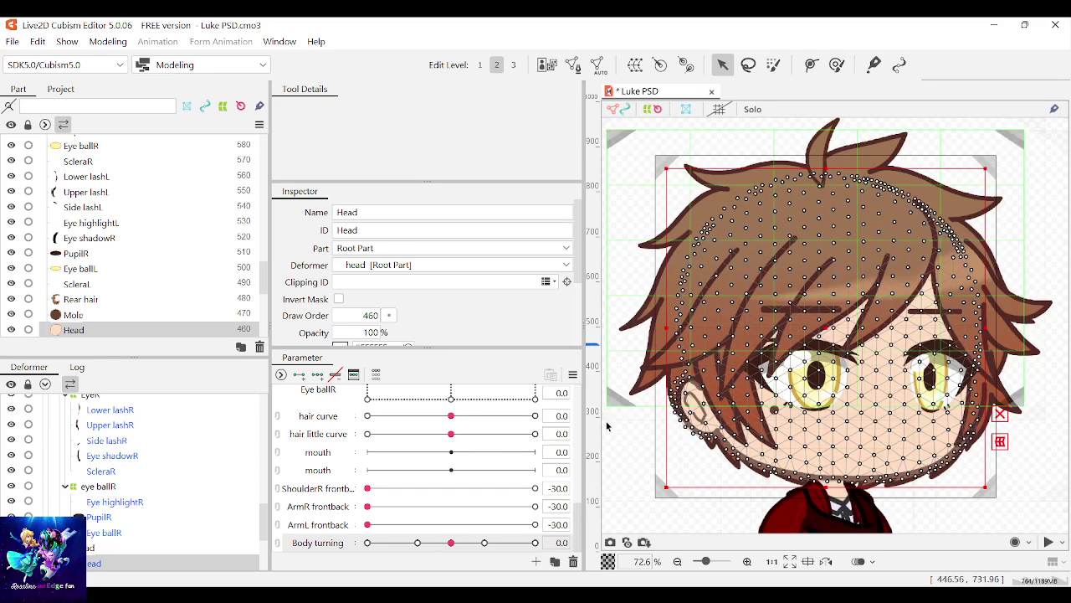
# Step: Select the inner rear hair warp deformer that holds the Rear hair mesh at Body turning 0.0
pyautogui.click(627, 427)
pyautogui.scroll(8, 661, 423)
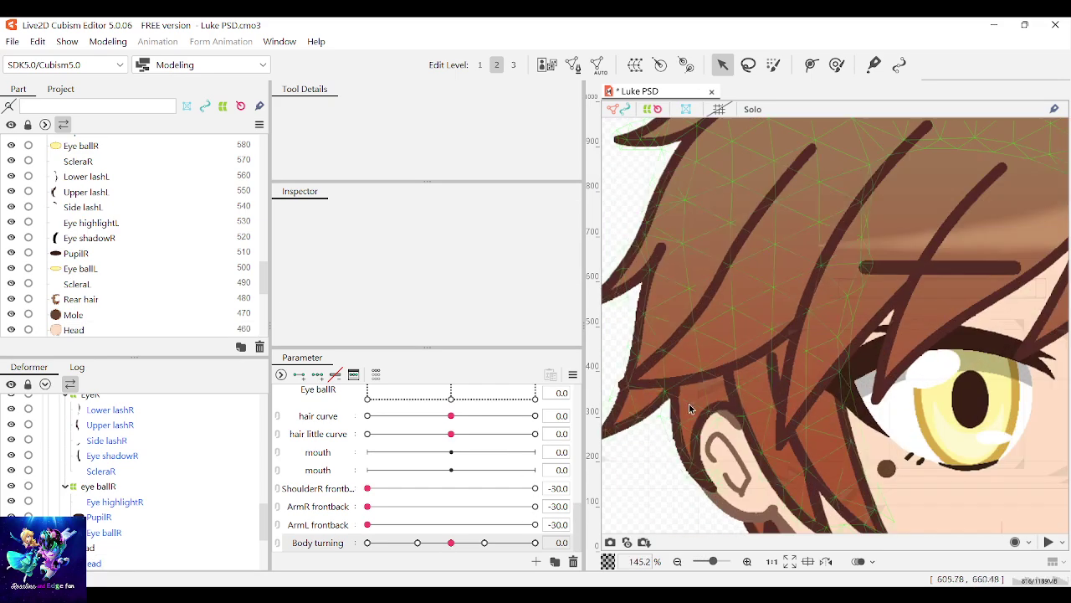
pyautogui.click(691, 396)
pyautogui.scroll(-8, 690, 395)
pyautogui.scroll(4, 674, 417)
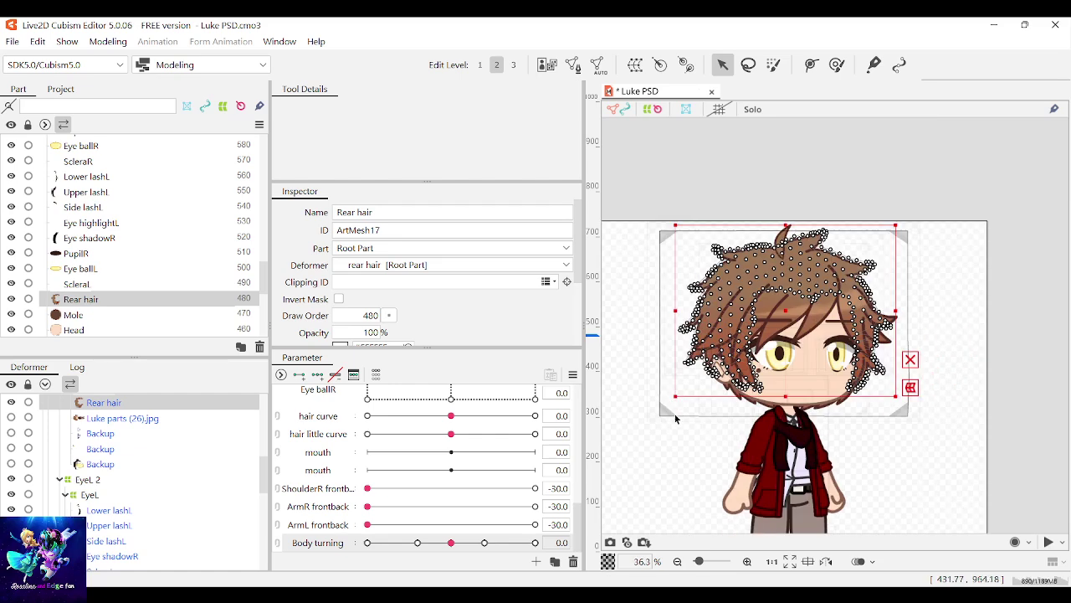
pyautogui.click(644, 423)
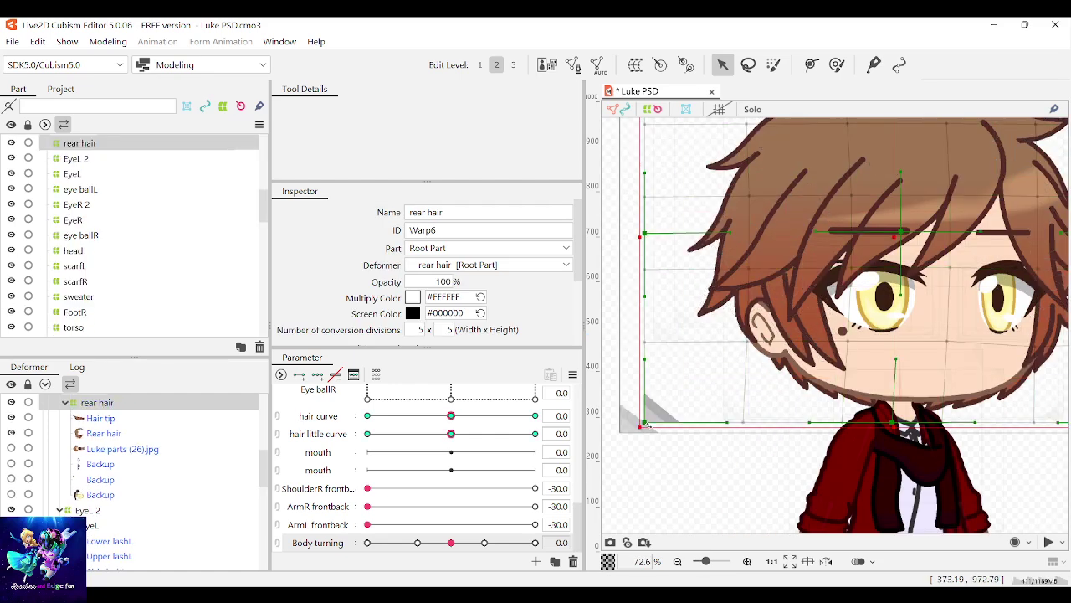
# Step: Try shifting the whole inner rear hair deformer slightly left at Body turning 0.0, and undo the shift
pyautogui.scroll(4, 647, 425)
pyautogui.scroll(-8, 649, 428)
pyautogui.scroll(2, 785, 352)
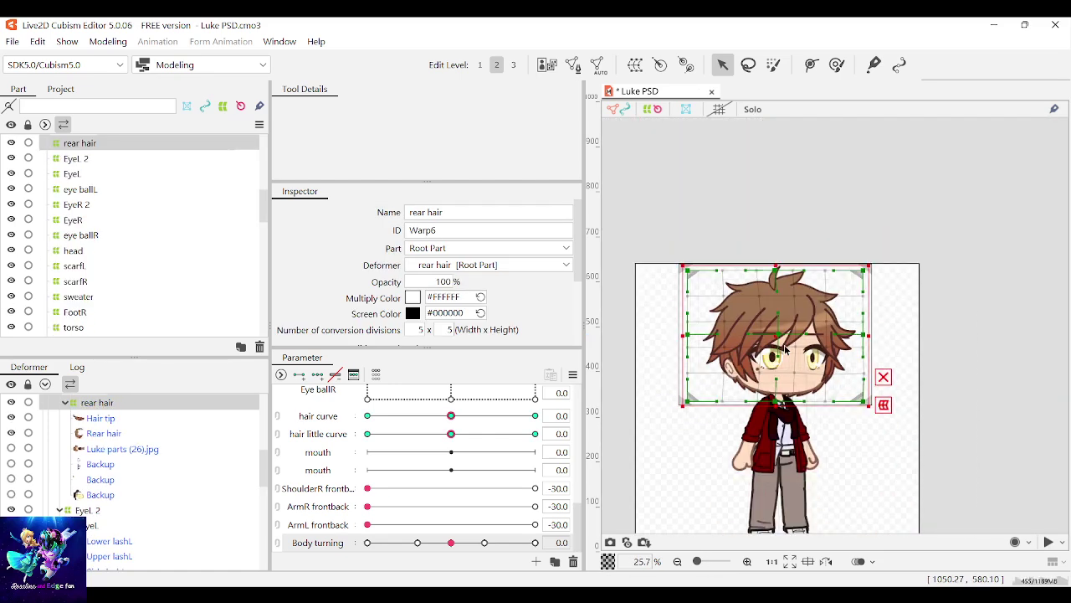
pyautogui.scroll(-3, 785, 349)
pyautogui.scroll(5, 784, 339)
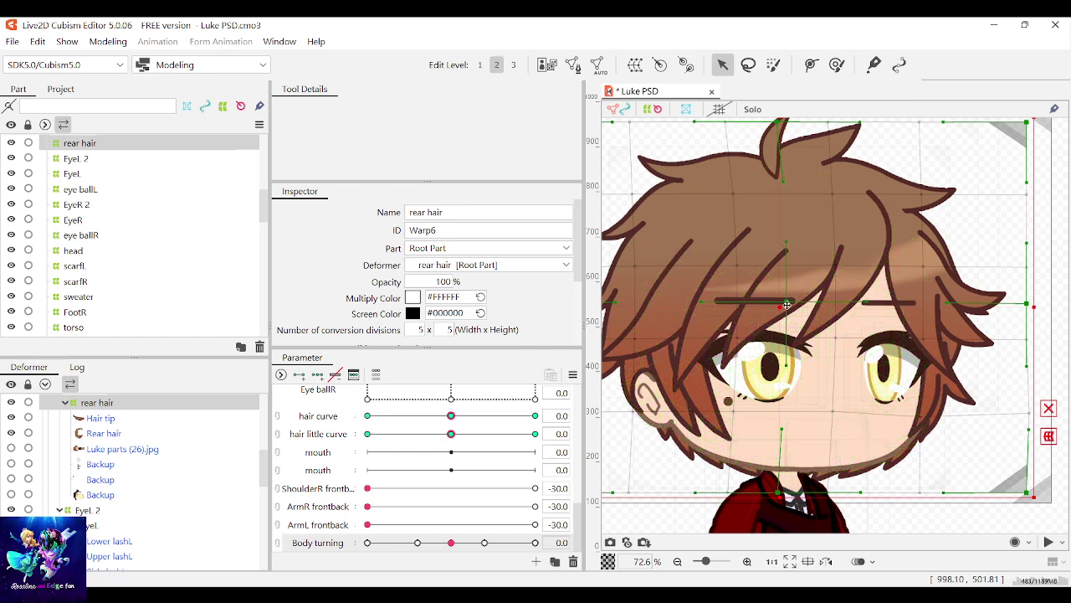
pyautogui.moveTo(786, 305); pyautogui.dragTo(782, 305)
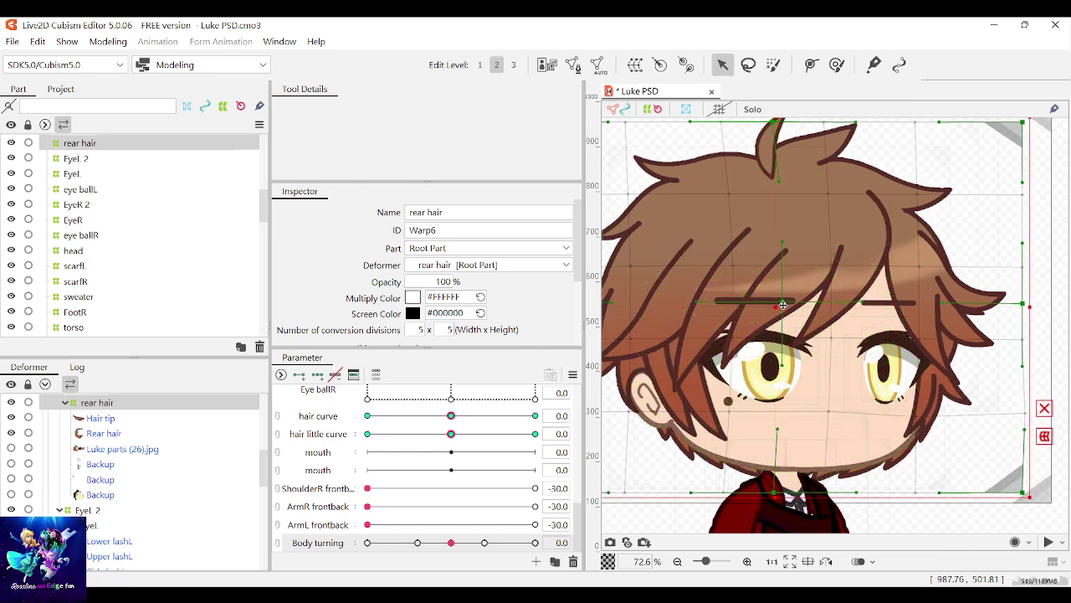
pyautogui.hotkey('ctrl', 'z')
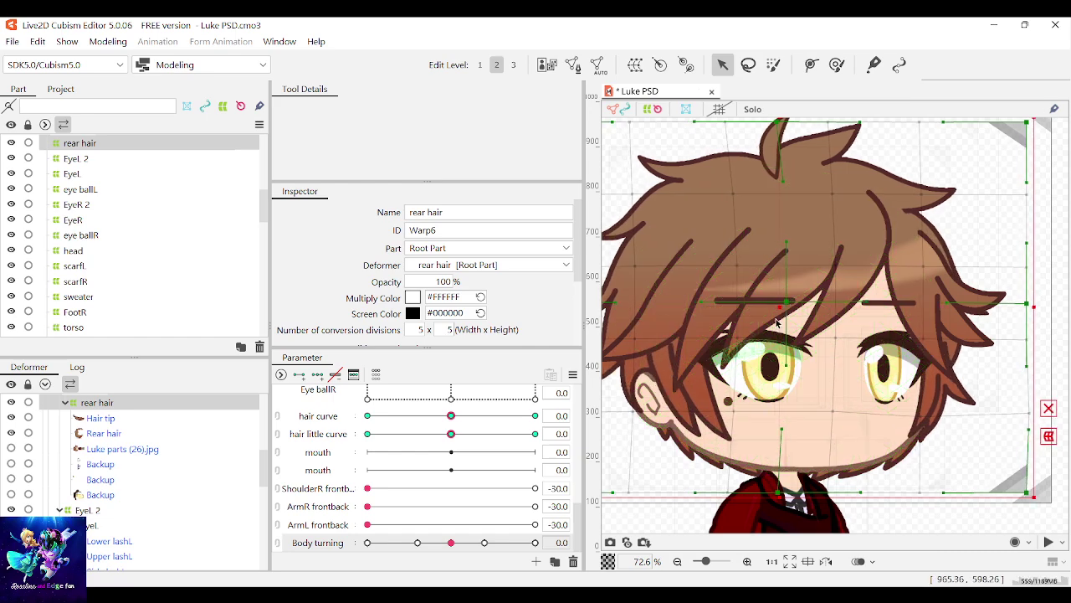
# Step: Try shifting the third to fifth grid columns of the inner rear hair deformer slightly left, and undo it
pyautogui.scroll(1, 786, 307)
pyautogui.scroll(-4, 804, 335)
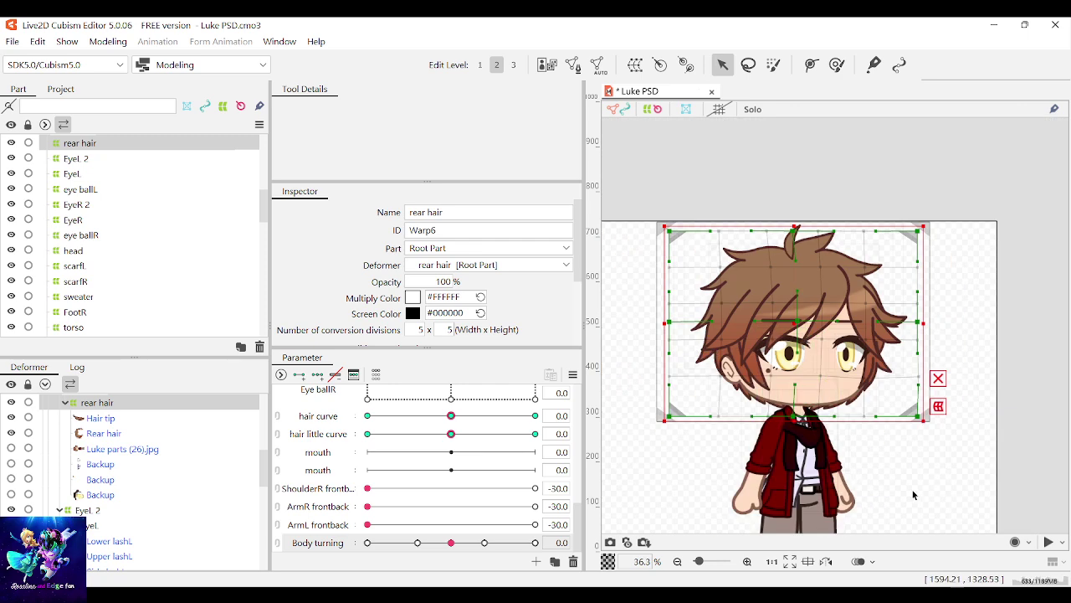
pyautogui.moveTo(835, 343); pyautogui.dragTo(744, 204)
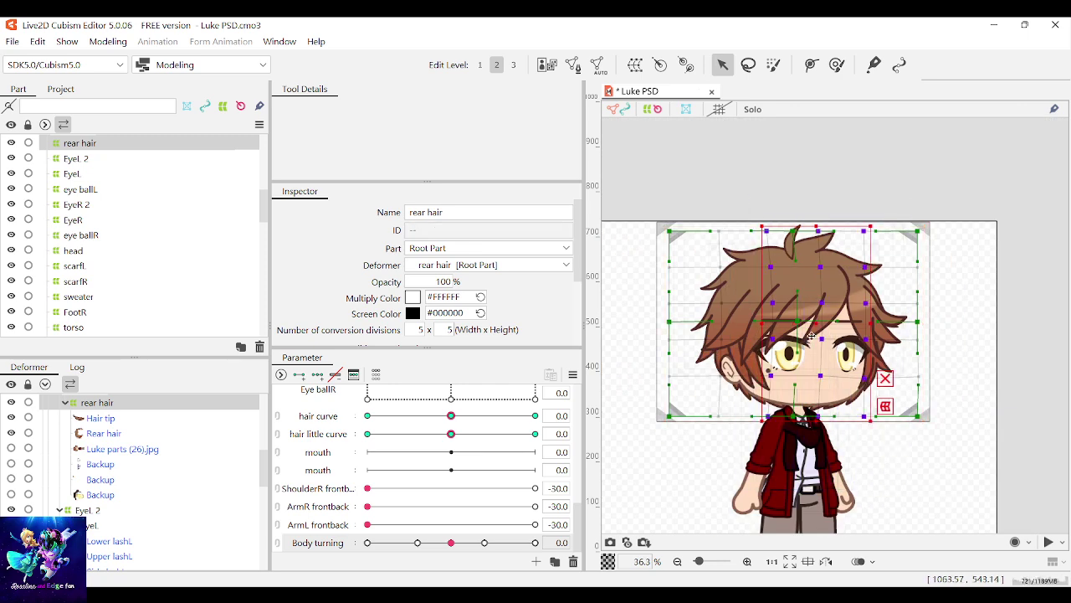
pyautogui.moveTo(817, 319); pyautogui.dragTo(814, 319)
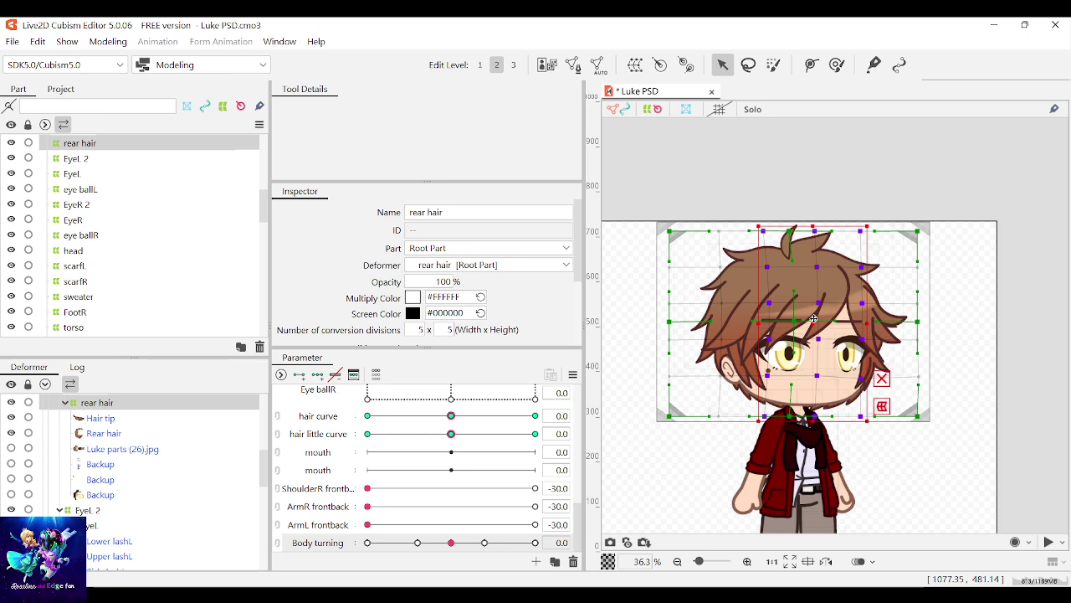
pyautogui.hotkey('ctrl', 'z')
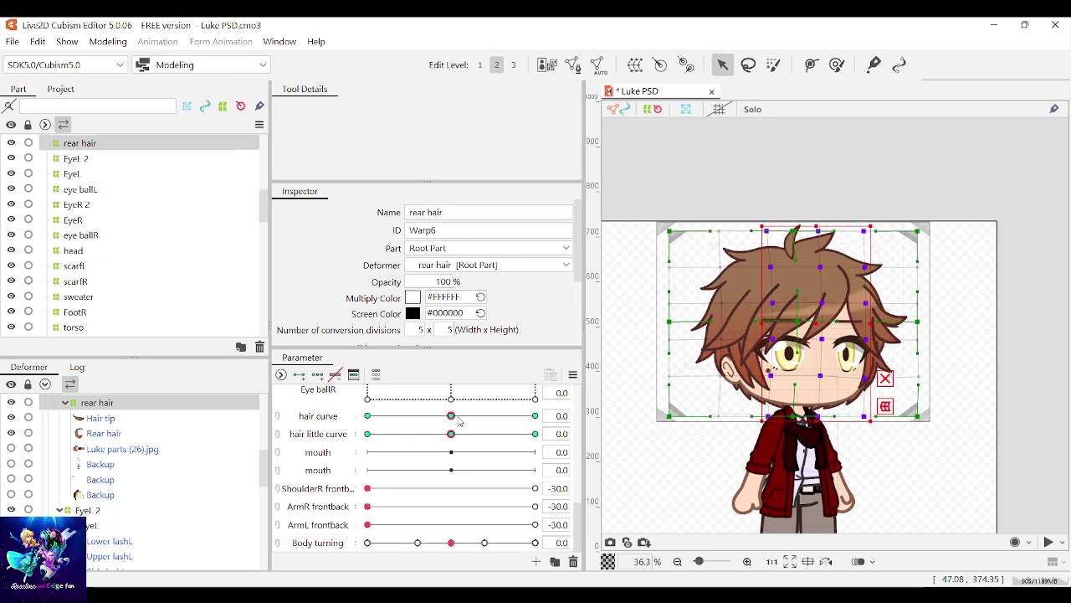
# Step: Preview the hair curve toward its negative end, link it with hair little curve and test the combined control
pyautogui.moveTo(451, 416); pyautogui.dragTo(368, 415)
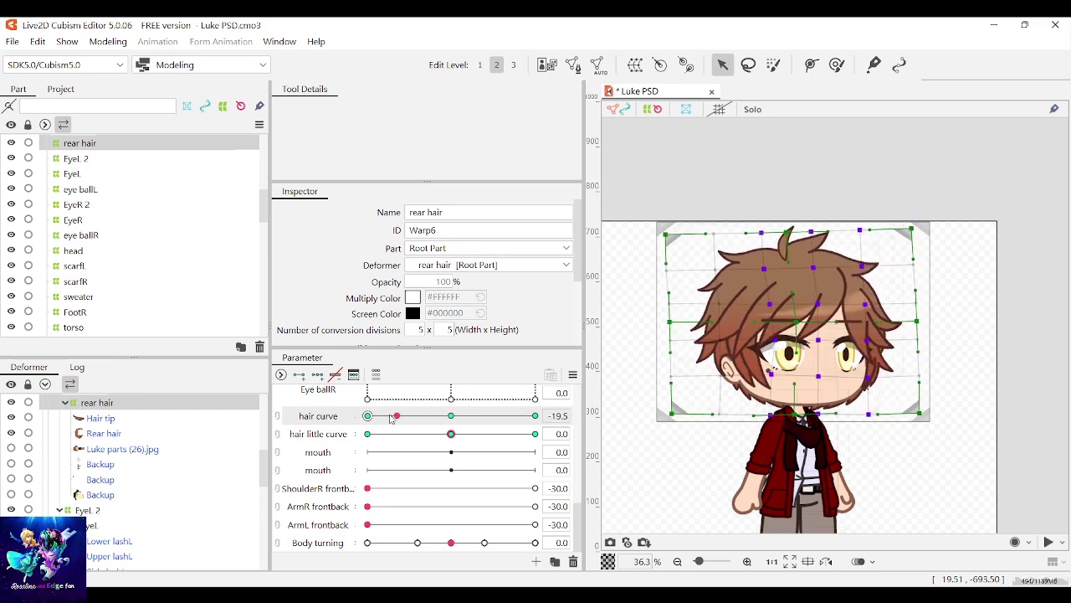
pyautogui.click(278, 418)
pyautogui.moveTo(509, 447); pyautogui.dragTo(492, 431)
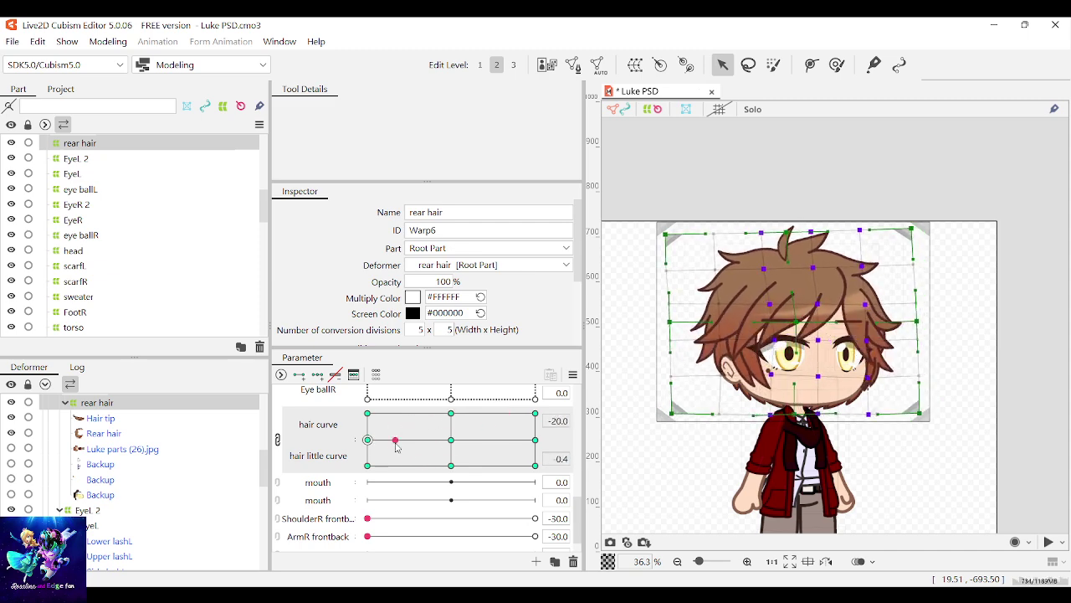
# Step: Return hair curve and hair little curve to 0.0, delete the inner rear hair deformer's keyforms on them, and deselect it
pyautogui.moveTo(435, 441)
pyautogui.mouseDown()
pyautogui.moveTo(418, 444)
pyautogui.moveTo(435, 437)
pyautogui.moveTo(423, 452)
pyautogui.moveTo(456, 452)
pyautogui.moveTo(410, 448)
pyautogui.moveTo(444, 422)
pyautogui.moveTo(451, 465)
pyautogui.moveTo(409, 449)
pyautogui.moveTo(447, 428)
pyautogui.moveTo(476, 463)
pyautogui.moveTo(414, 471)
pyautogui.moveTo(468, 423)
pyautogui.moveTo(439, 427)
pyautogui.moveTo(462, 444)
pyautogui.moveTo(423, 472)
pyautogui.moveTo(467, 470)
pyautogui.moveTo(427, 445)
pyautogui.moveTo(451, 440)
pyautogui.mouseUp()
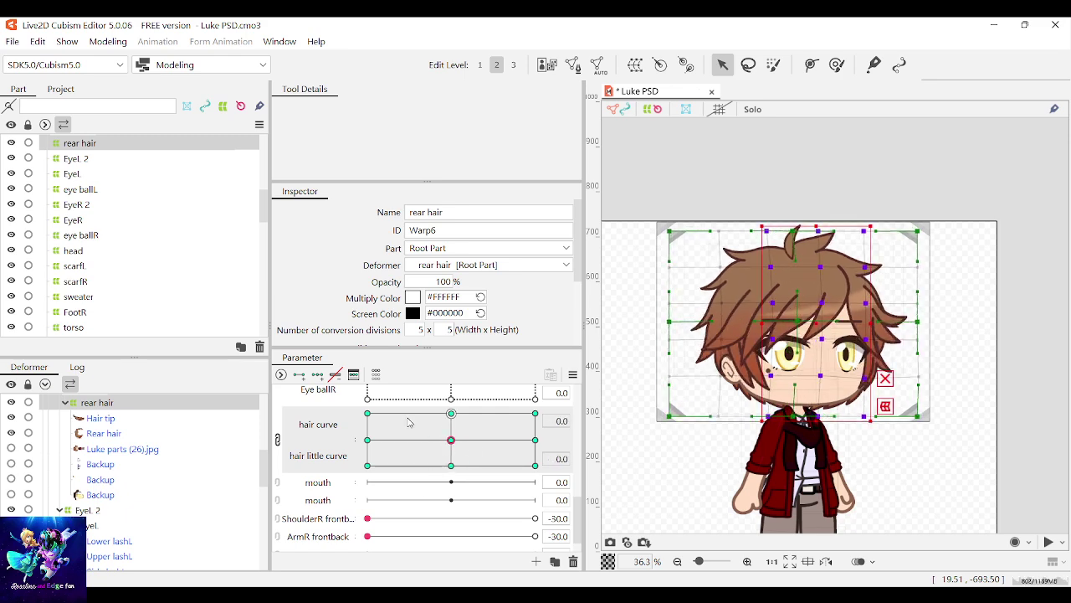
pyautogui.click(337, 377)
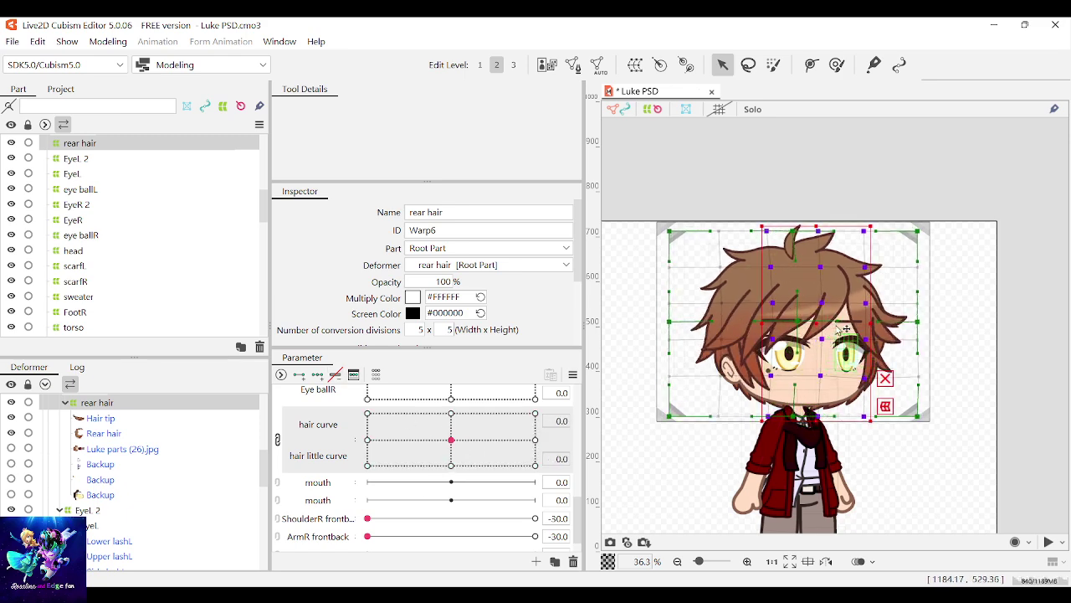
pyautogui.scroll(2, 809, 318)
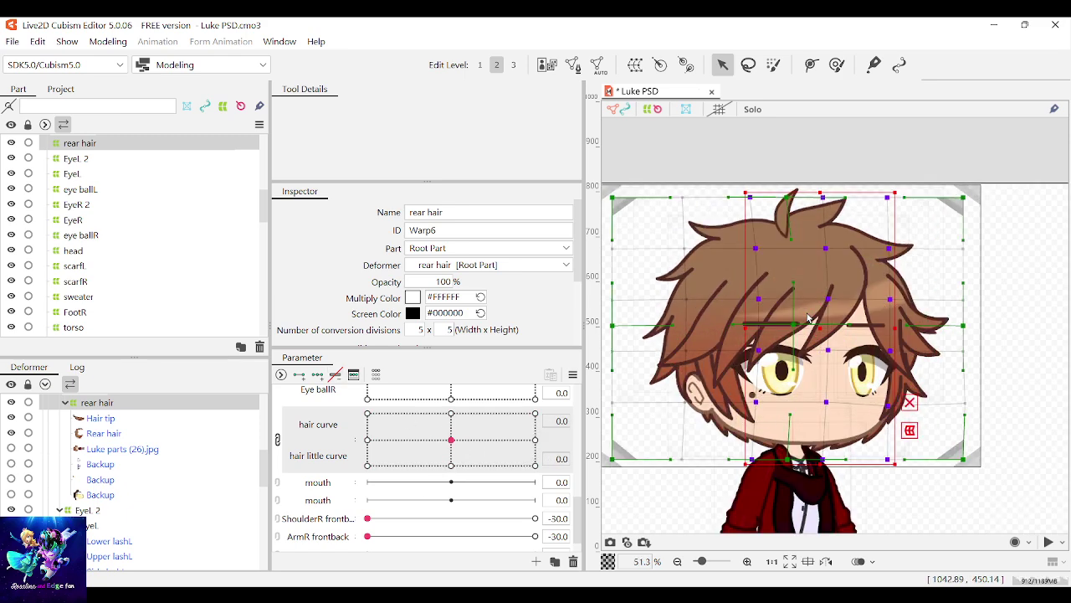
pyautogui.click(1027, 257)
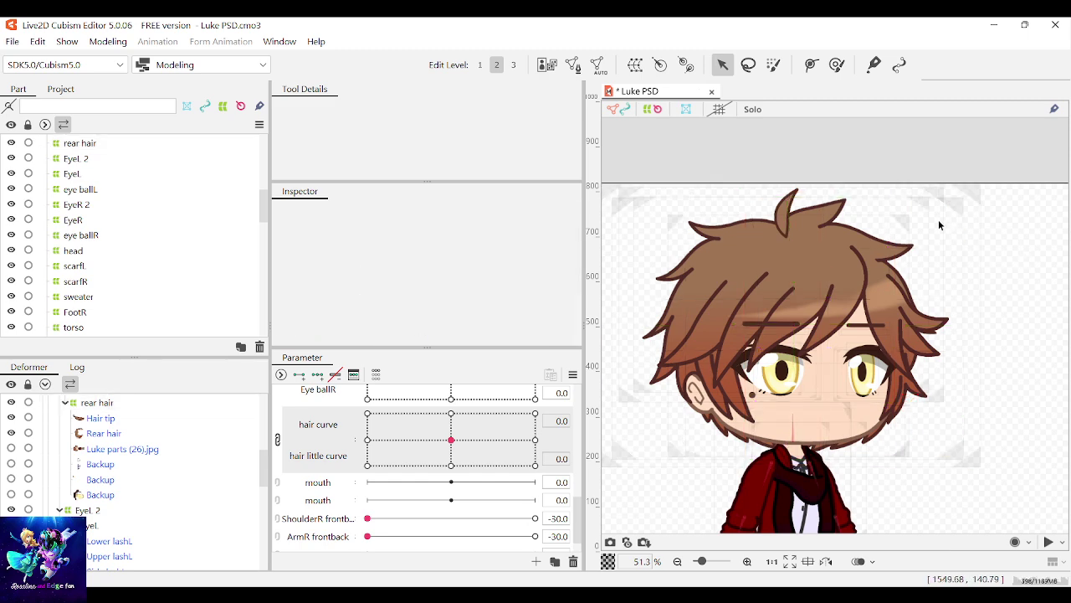
# Step: Preview the hair curve on the inner front hair deformer, and try moving the outer Front hair deformer's centre point, undoing it
pyautogui.click(834, 288)
pyautogui.click(644, 204)
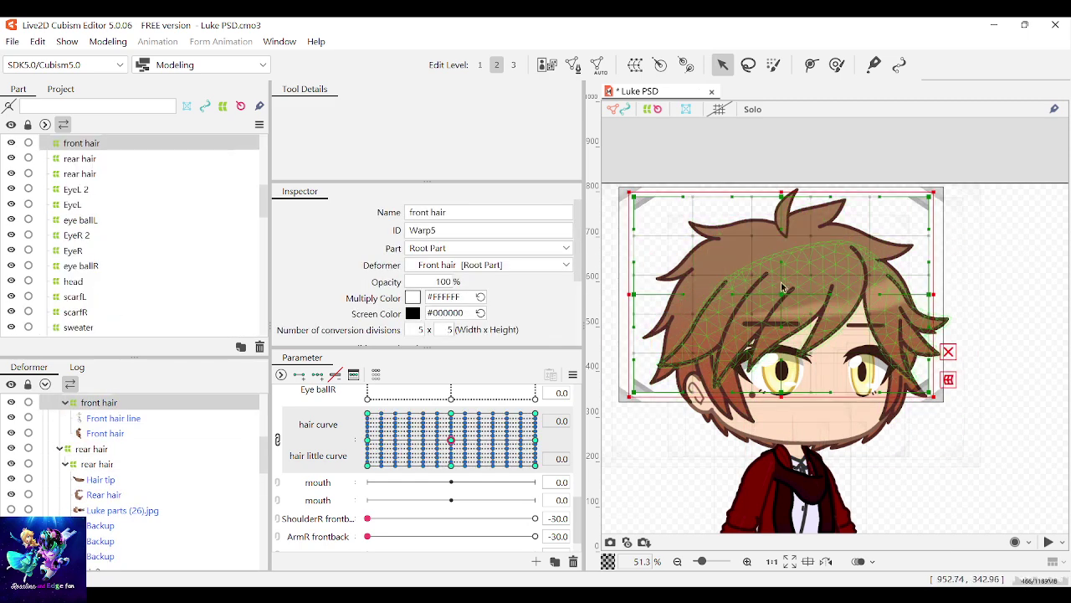
pyautogui.moveTo(451, 440); pyautogui.dragTo(474, 434)
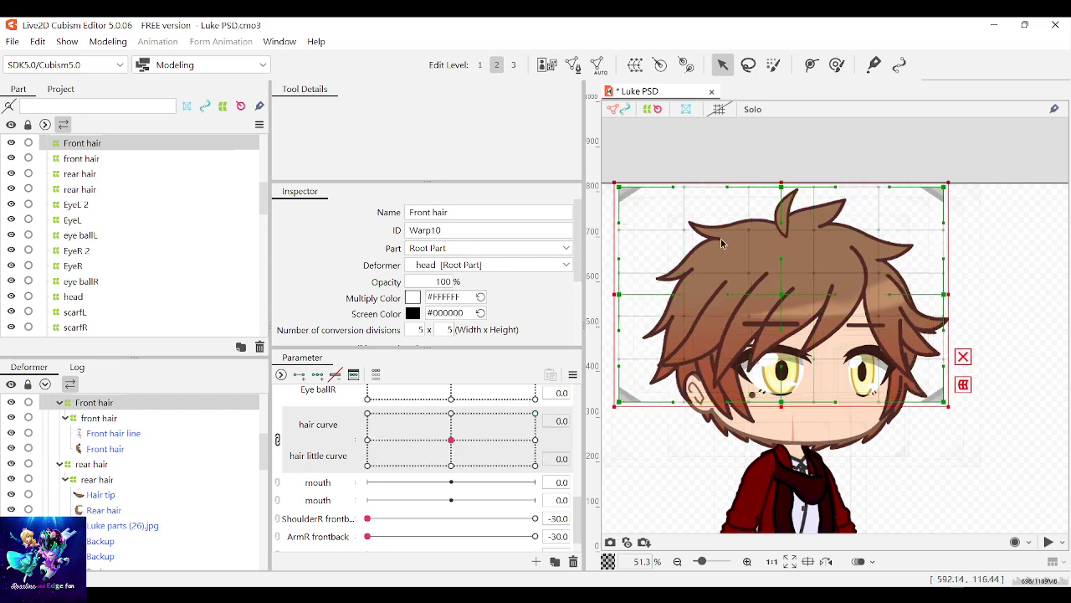
pyautogui.moveTo(779, 295); pyautogui.dragTo(762, 385)
pyautogui.hotkey('ctrl', 'z')
# Step: Select the inner rear hair deformer and nudge its centre control point slightly left at hair curve 0.0
pyautogui.click(708, 249)
pyautogui.click(618, 200)
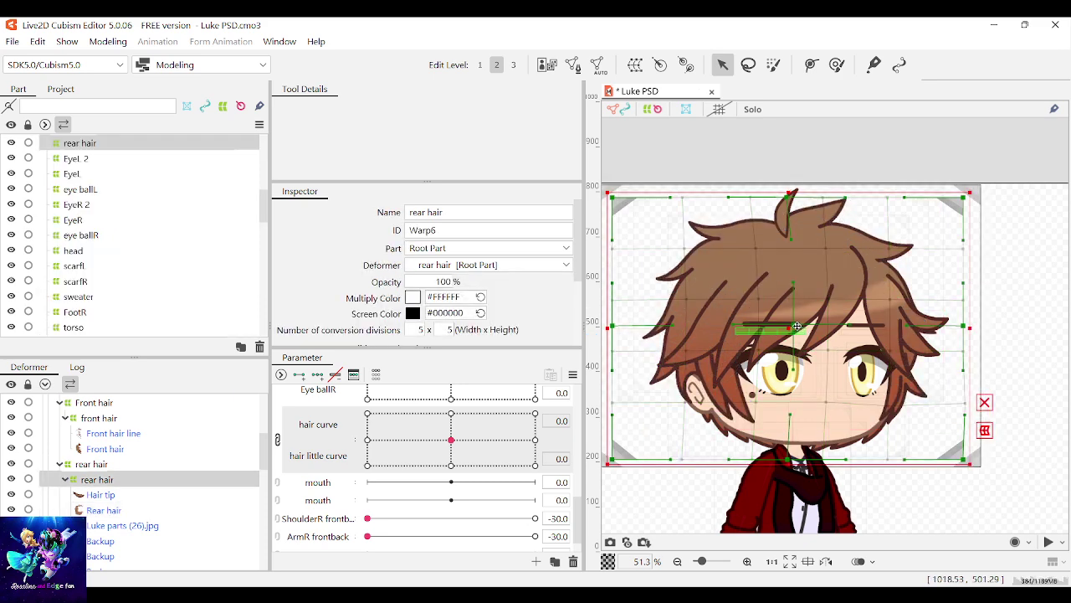
pyautogui.scroll(-3, 805, 324)
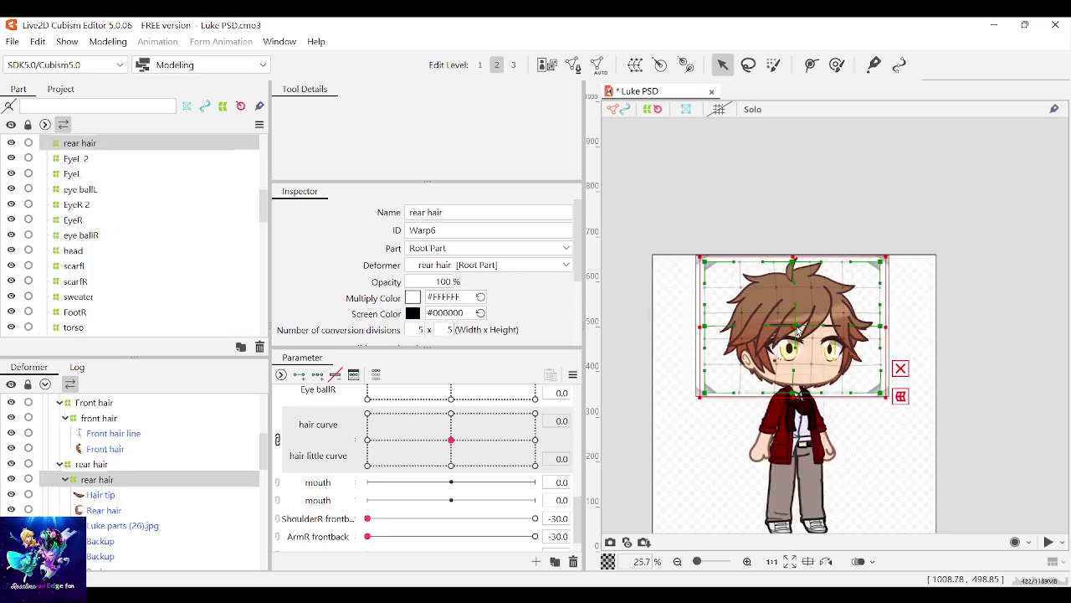
pyautogui.scroll(8, 799, 331)
pyautogui.moveTo(796, 327); pyautogui.dragTo(775, 327)
pyautogui.scroll(-5, 787, 333)
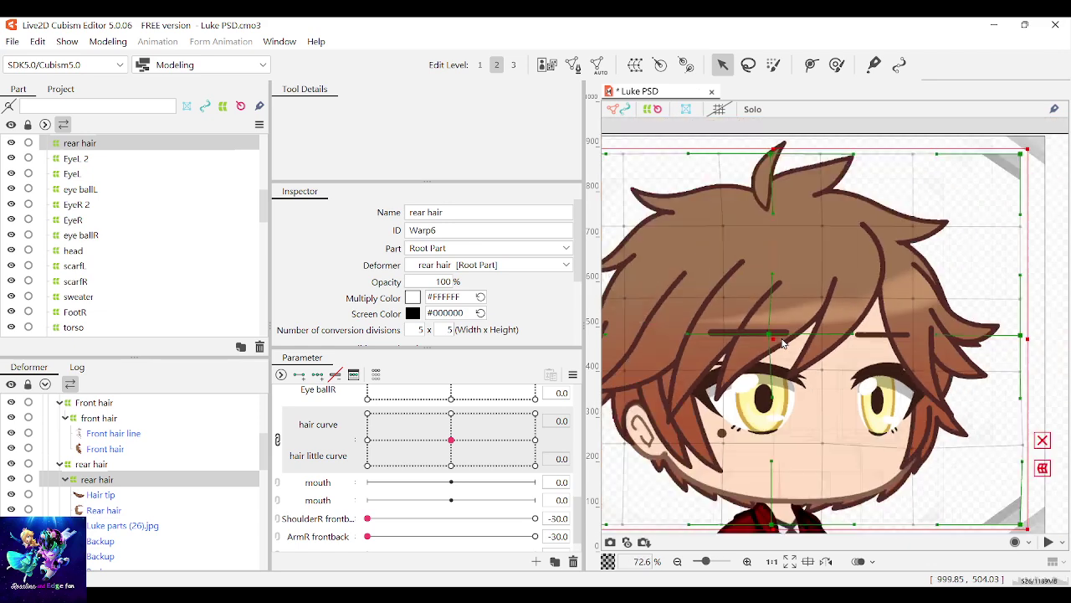
pyautogui.scroll(-3, 751, 336)
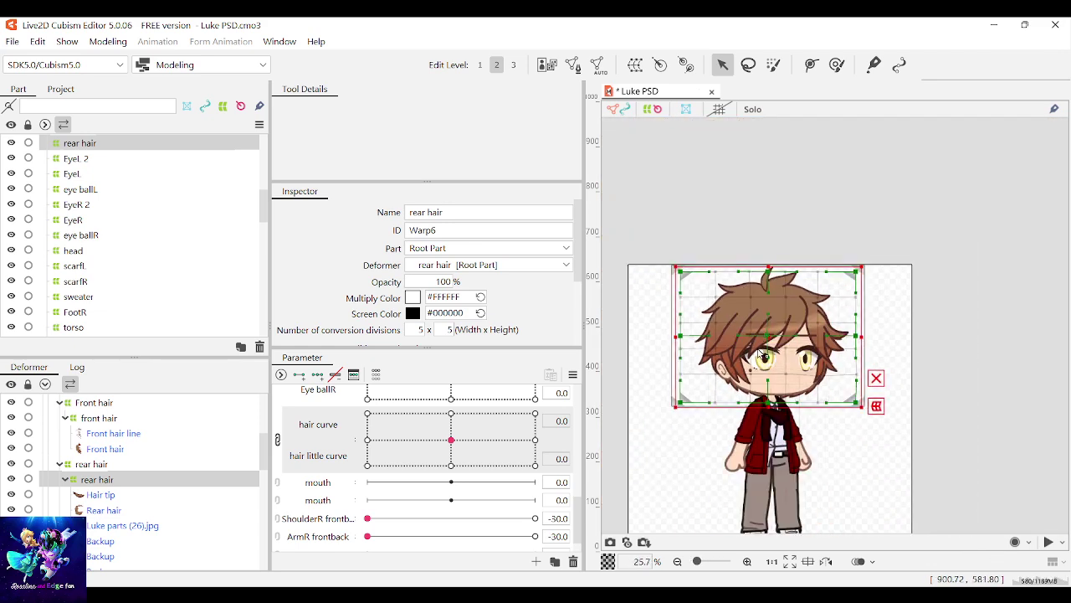
pyautogui.scroll(7, 804, 290)
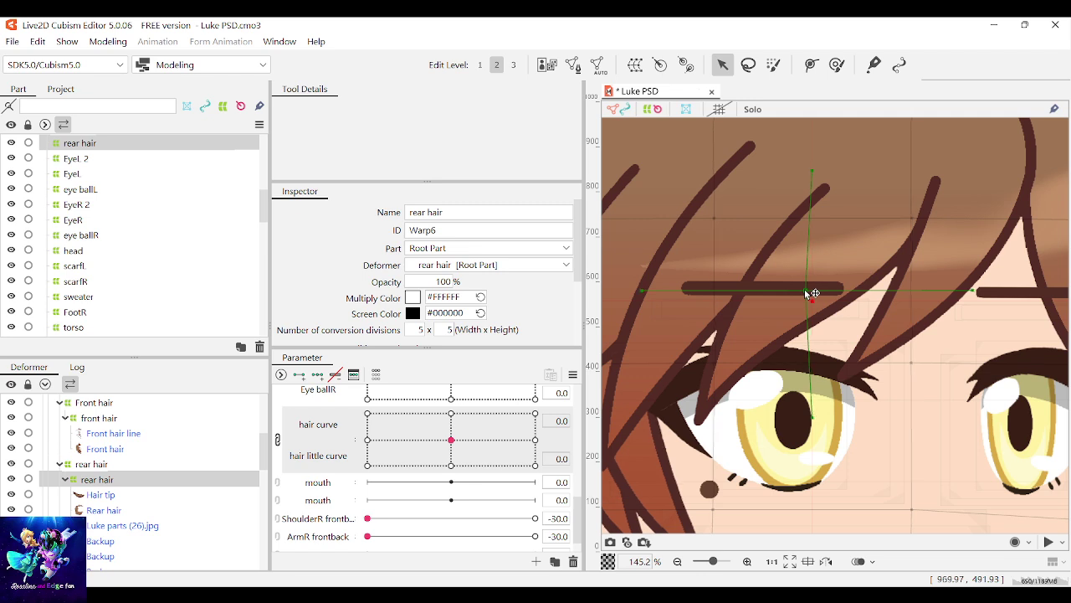
pyautogui.scroll(-2, 802, 293)
pyautogui.scroll(-1, 801, 301)
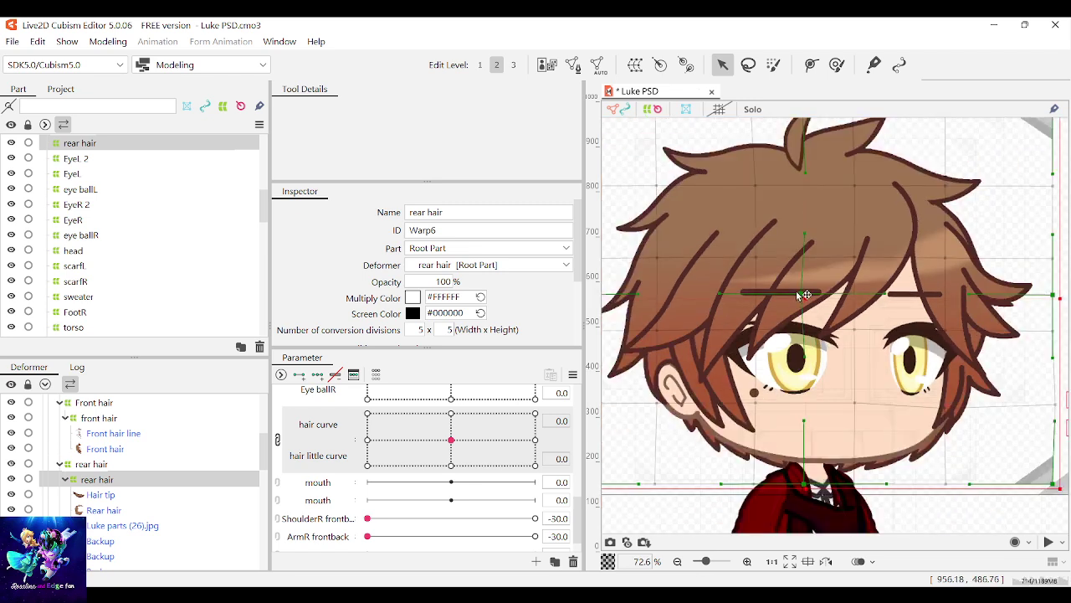
pyautogui.moveTo(798, 292); pyautogui.dragTo(791, 291)
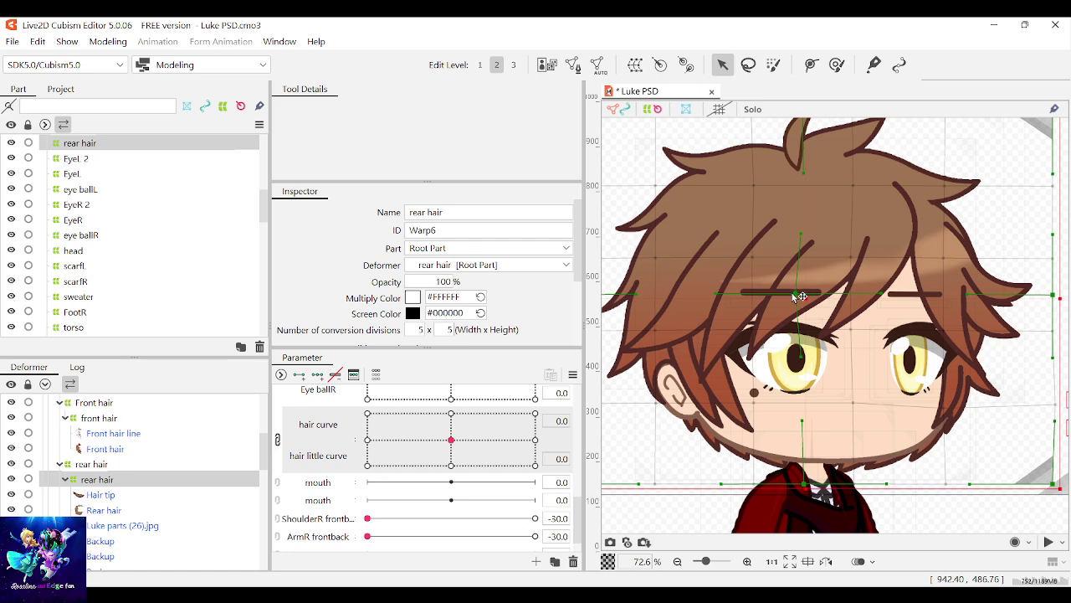
pyautogui.scroll(-2, 796, 329)
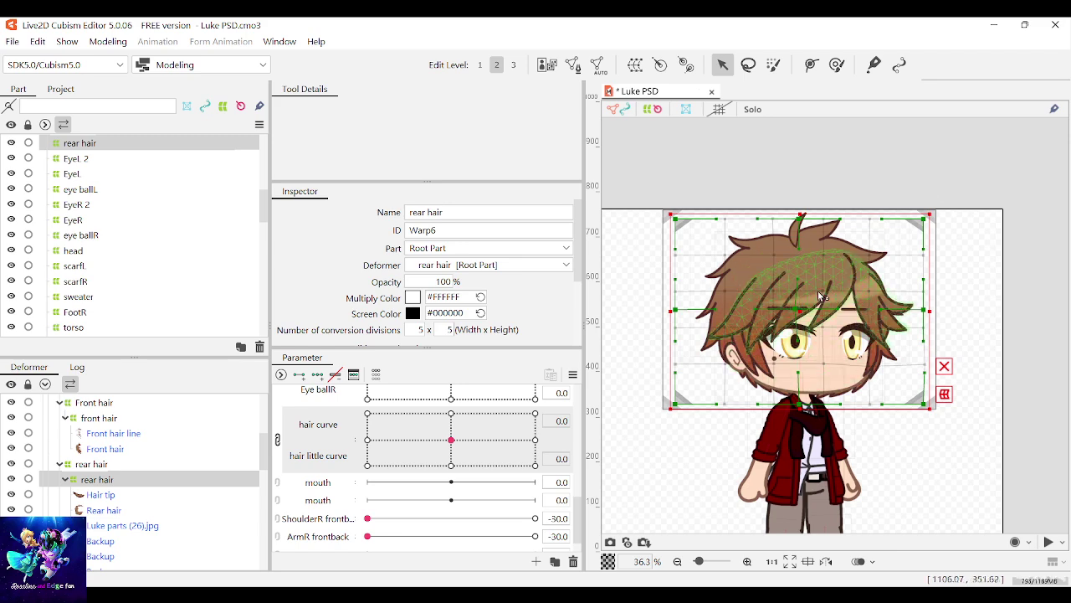
# Step: Preview the linked hair curve control on the rear hair and return it to 0.0
pyautogui.moveTo(450, 441)
pyautogui.mouseDown()
pyautogui.moveTo(415, 422)
pyautogui.moveTo(451, 440)
pyautogui.mouseUp()
pyautogui.scroll(-1, 794, 351)
pyautogui.scroll(2, 794, 350)
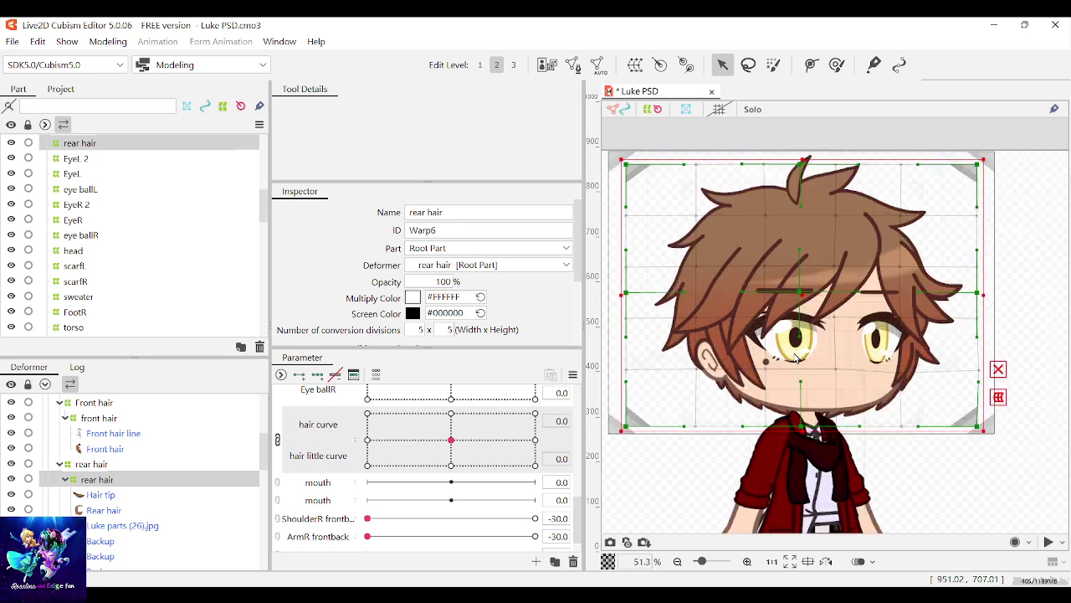
pyautogui.scroll(-1, 419, 497)
# Step: Set Body turning to -12.0 and select the EyeR 2 warp deformer that encloses the EyeR deformer
pyautogui.moveTo(451, 542); pyautogui.dragTo(418, 542)
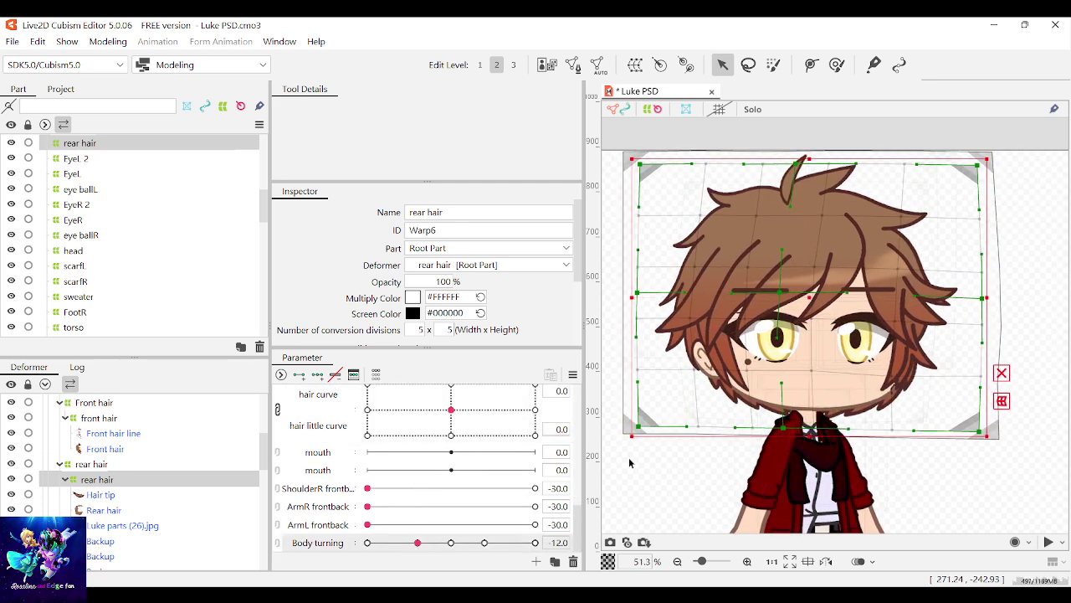
pyautogui.click(782, 325)
pyautogui.click(783, 324)
pyautogui.scroll(-3, 770, 328)
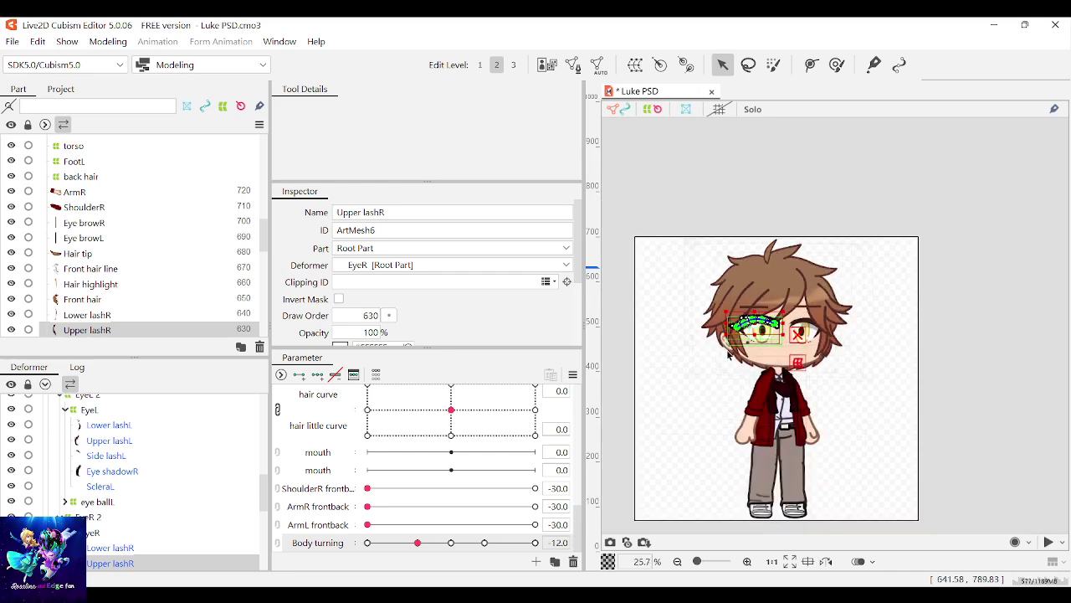
pyautogui.scroll(6, 760, 331)
pyautogui.click(839, 295)
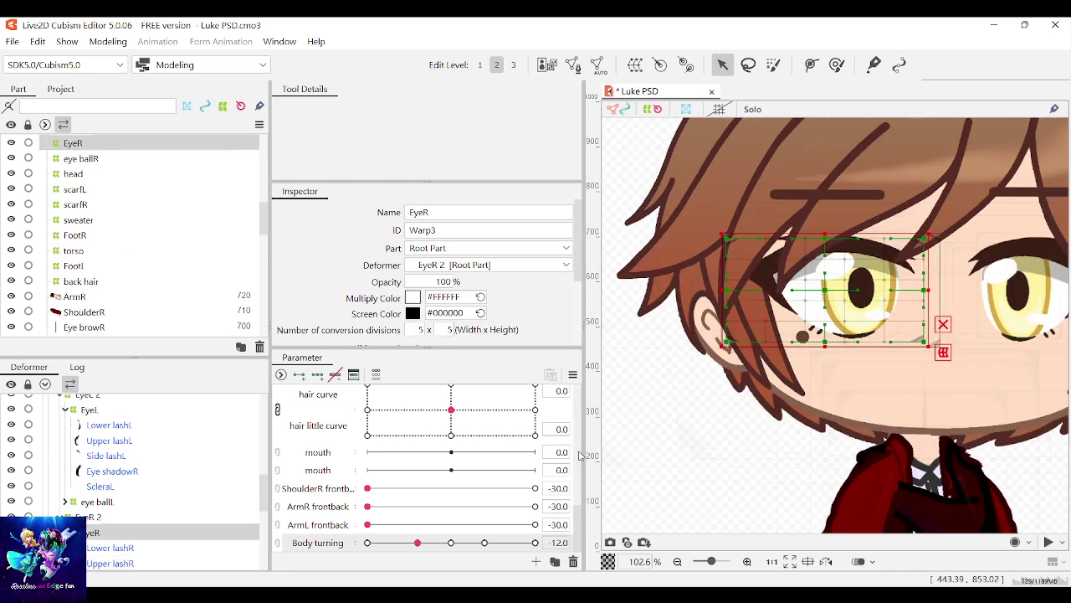
pyautogui.scroll(-1, 740, 246)
pyautogui.scroll(3, 739, 242)
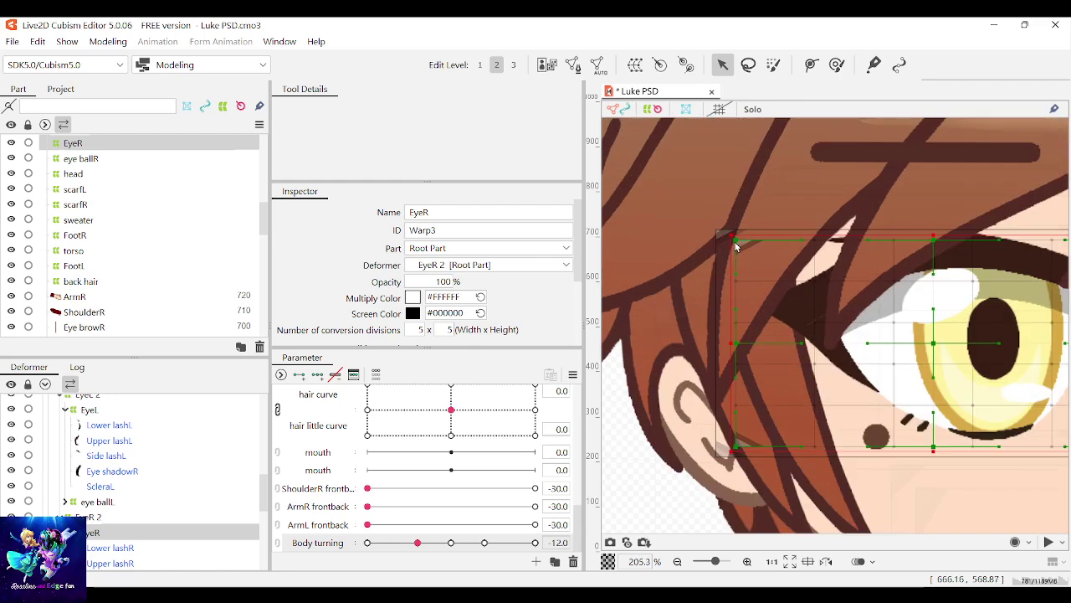
pyautogui.moveTo(739, 241); pyautogui.dragTo(717, 235)
pyautogui.click(716, 237)
pyautogui.scroll(2, 658, 333)
pyautogui.scroll(-6, 658, 333)
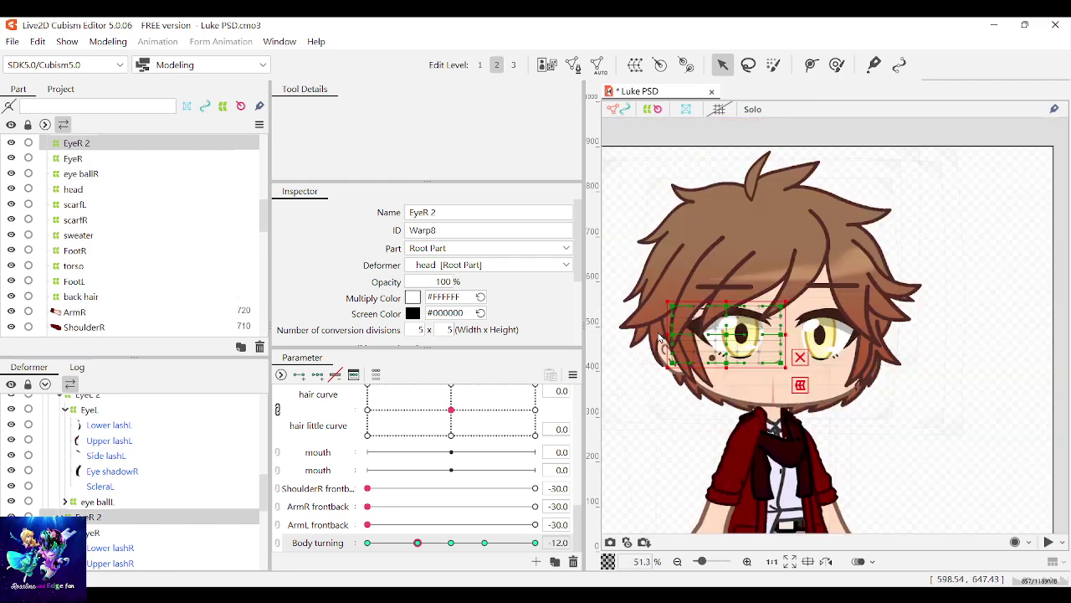
# Step: Shift the EyeR 2 deformer slightly left at Body turning -12.0 and check the movement around that key
pyautogui.moveTo(445, 545); pyautogui.dragTo(417, 549)
pyautogui.moveTo(729, 333); pyautogui.dragTo(711, 336)
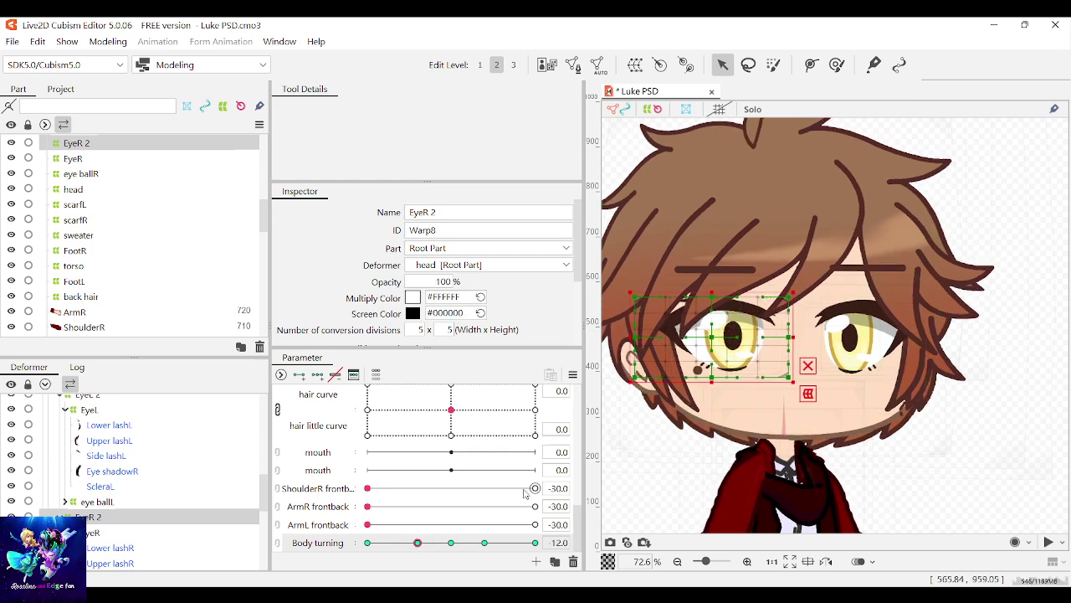
pyautogui.moveTo(425, 545)
pyautogui.mouseDown()
pyautogui.moveTo(460, 550)
pyautogui.moveTo(422, 551)
pyautogui.mouseUp()
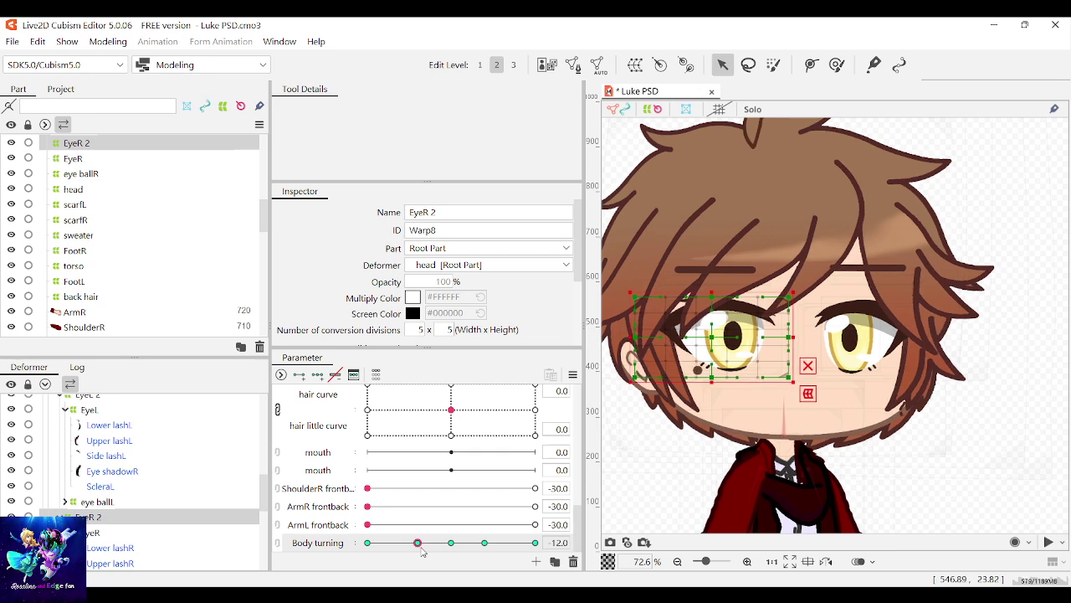
# Step: Try shifting the inner EyeL deformer slightly right at Body turning -12.0, and undo the shift
pyautogui.click(862, 330)
pyautogui.click(862, 335)
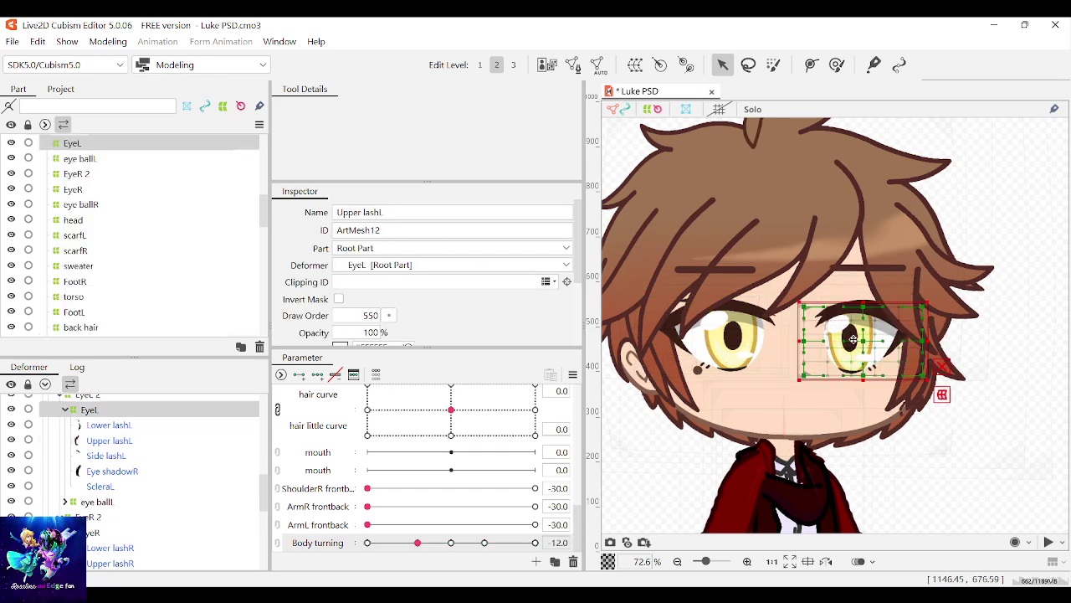
pyautogui.moveTo(862, 339); pyautogui.dragTo(867, 338)
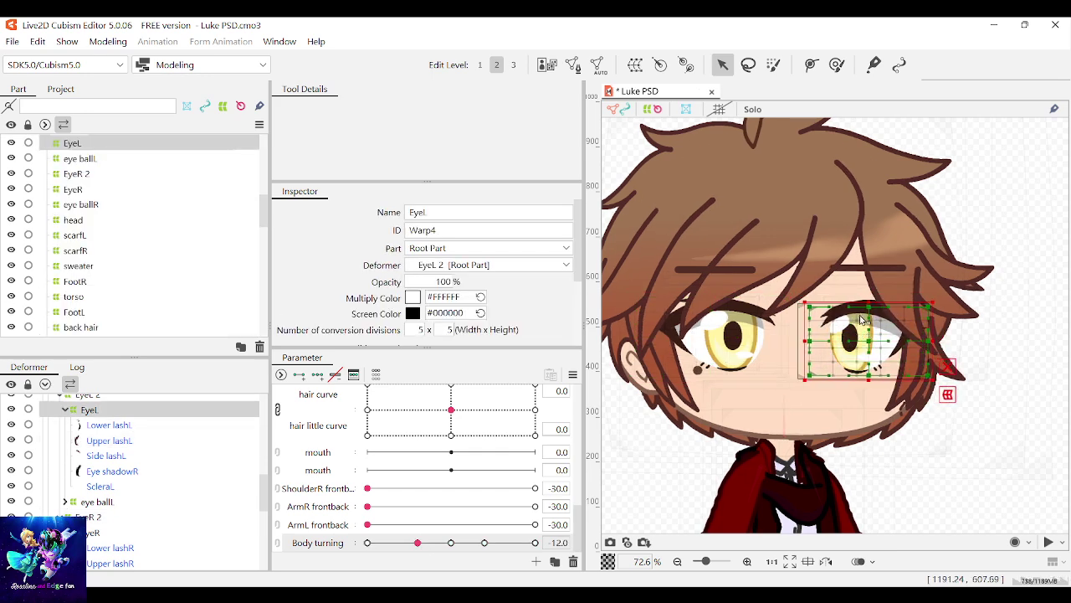
pyautogui.hotkey('ctrl', 'z')
# Step: Select the outer EyeL 2 deformer and shift it slightly right at Body turning -12.0
pyautogui.scroll(-2, 795, 303)
pyautogui.scroll(6, 794, 303)
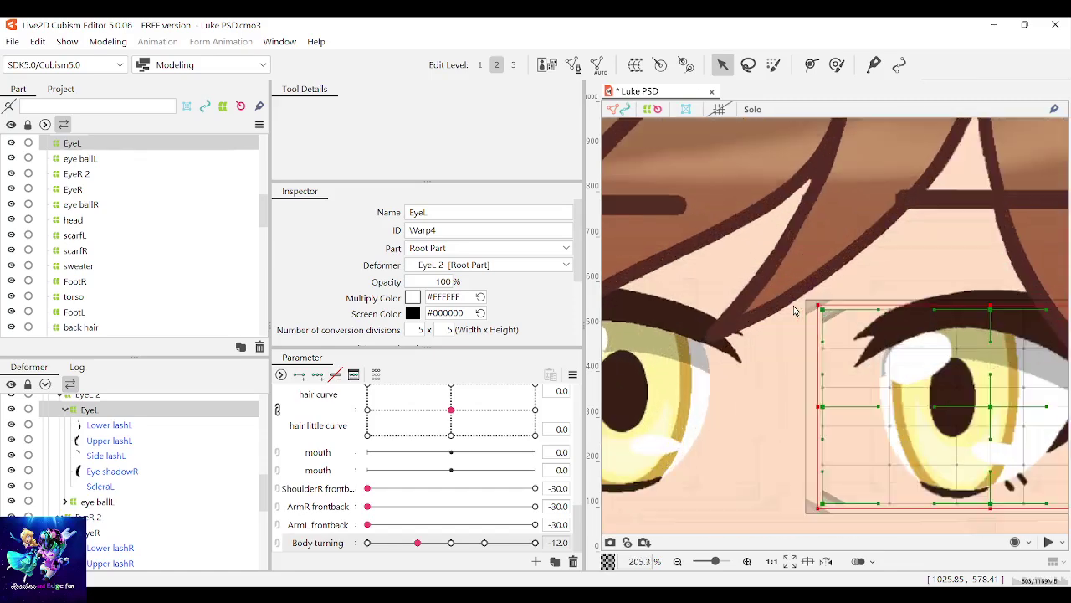
pyautogui.click(798, 338)
pyautogui.scroll(-8, 796, 341)
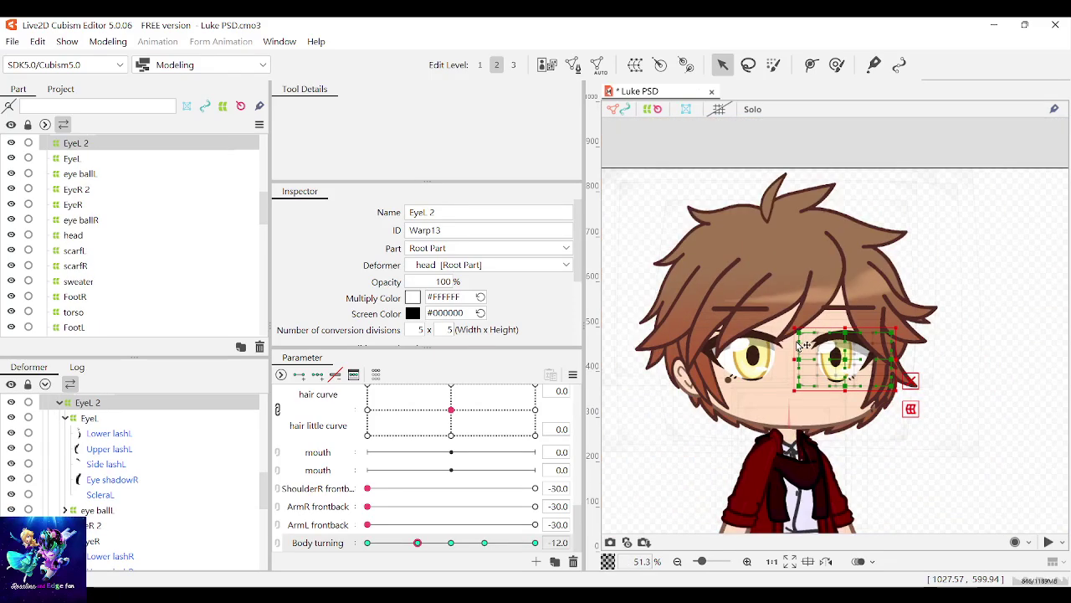
pyautogui.moveTo(851, 358); pyautogui.dragTo(853, 358)
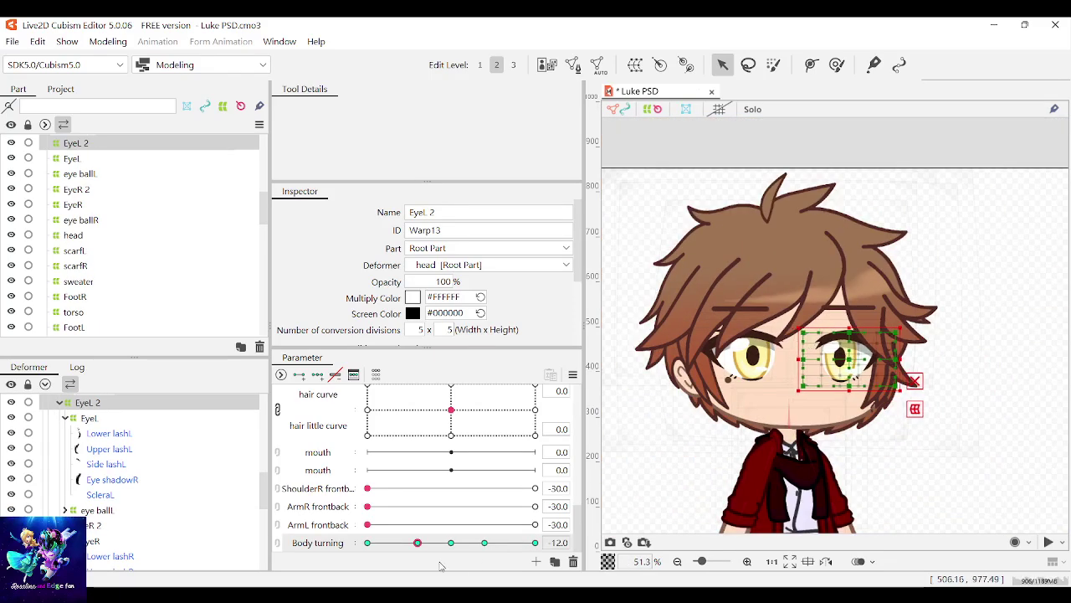
# Step: Select the outer EyeR 2 deformer and shift it slightly right at Body turning -12.0
pyautogui.click(768, 342)
pyautogui.scroll(5, 750, 371)
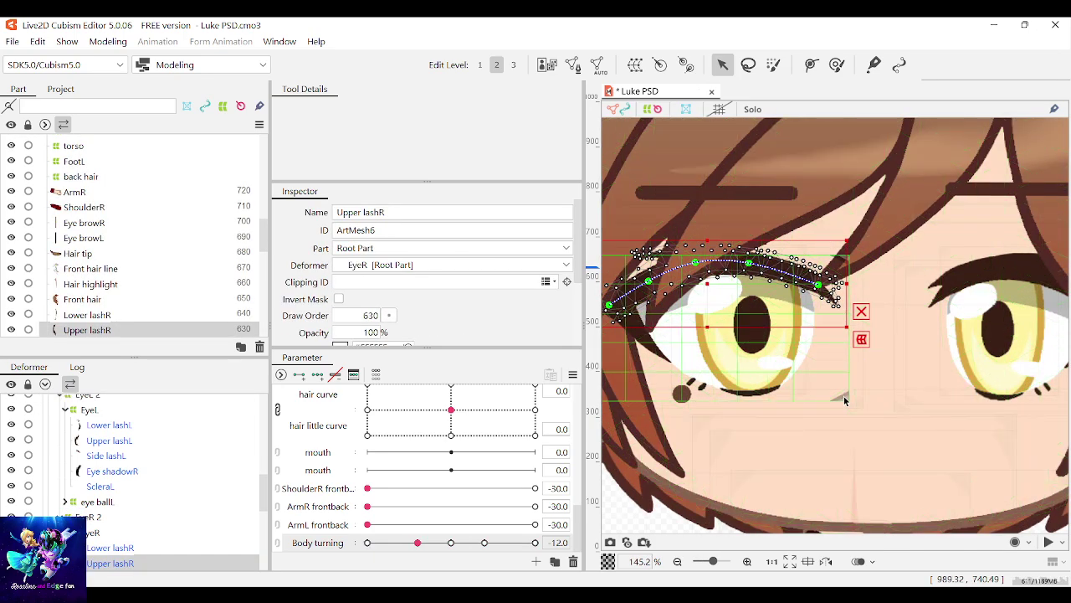
pyautogui.click(843, 398)
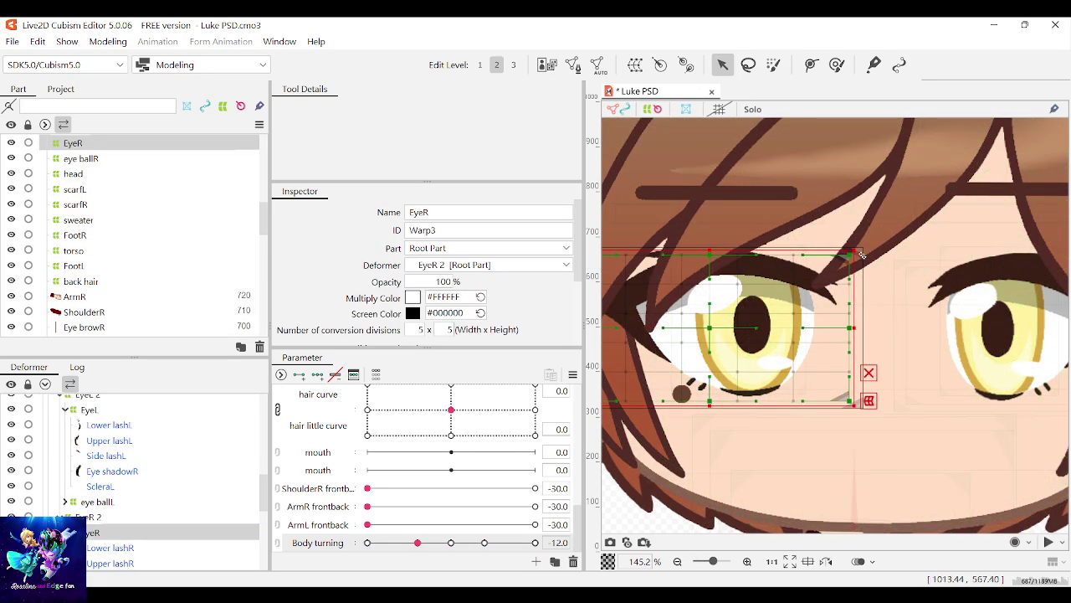
pyautogui.scroll(-2, 862, 251)
pyautogui.scroll(6, 855, 244)
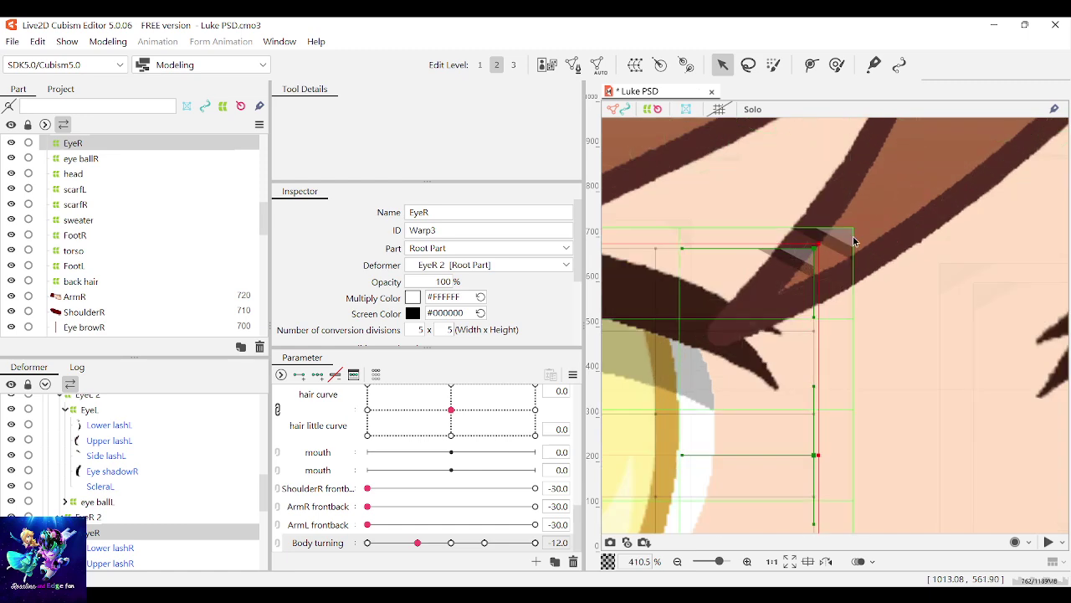
pyautogui.click(855, 241)
pyautogui.scroll(-8, 862, 268)
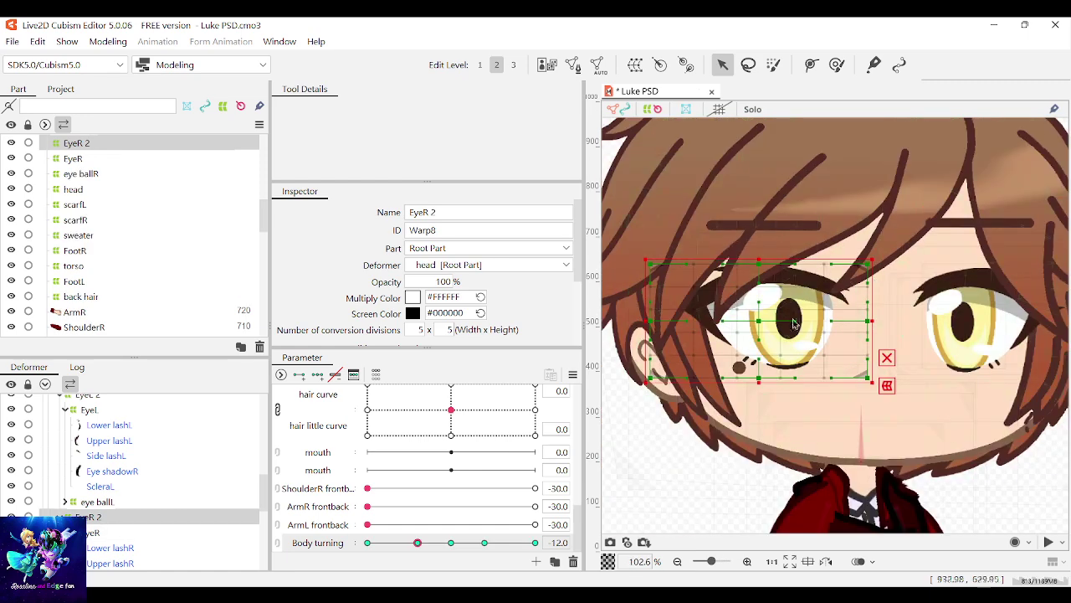
pyautogui.moveTo(757, 324); pyautogui.dragTo(765, 324)
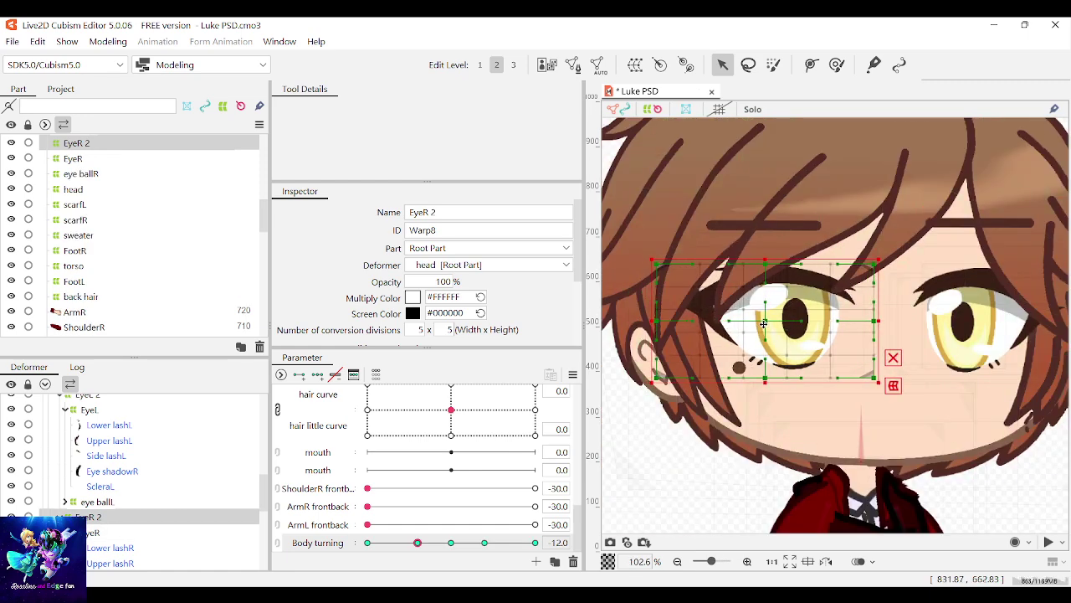
# Step: Preview the eye positions while changing Body turning, return it to -12.0 and clear the selection
pyautogui.moveTo(418, 542)
pyautogui.mouseDown()
pyautogui.moveTo(437, 550)
pyautogui.moveTo(410, 552)
pyautogui.mouseUp()
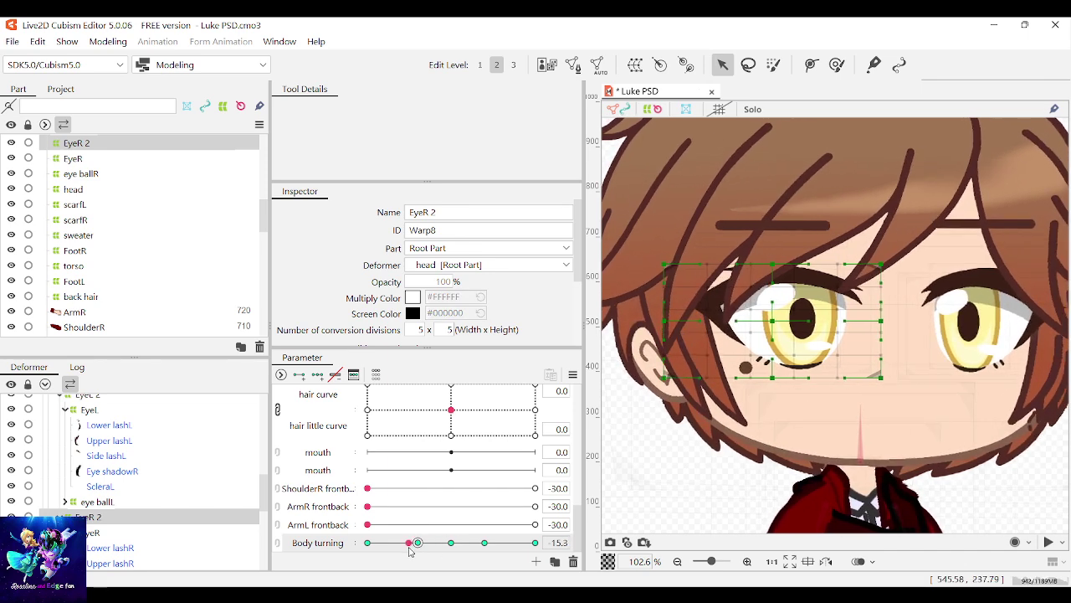
pyautogui.click(418, 547)
pyautogui.scroll(1, 667, 356)
pyautogui.scroll(-3, 667, 356)
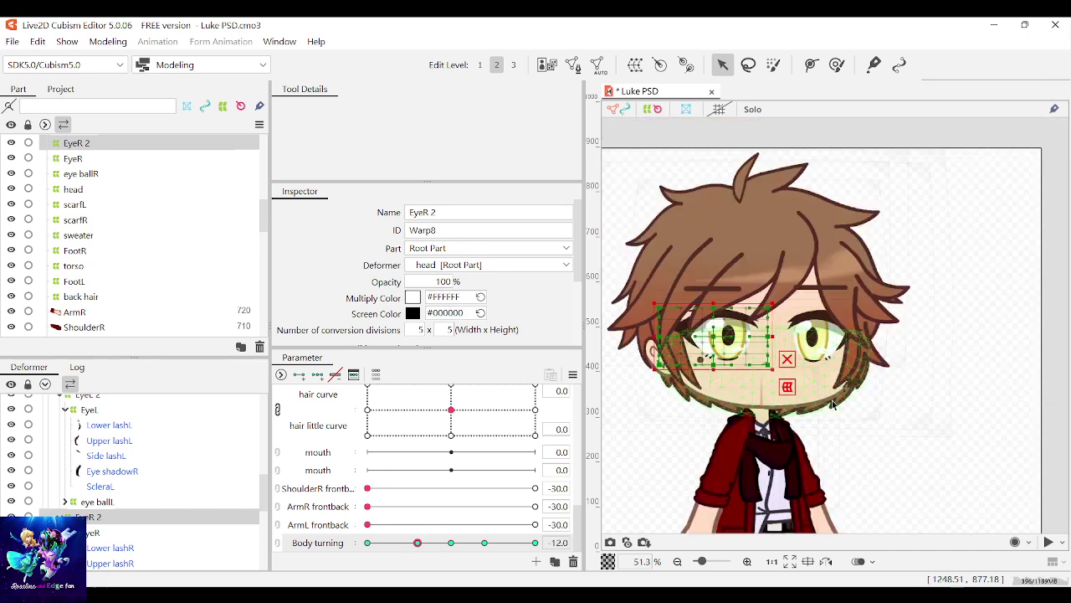
pyautogui.click(882, 440)
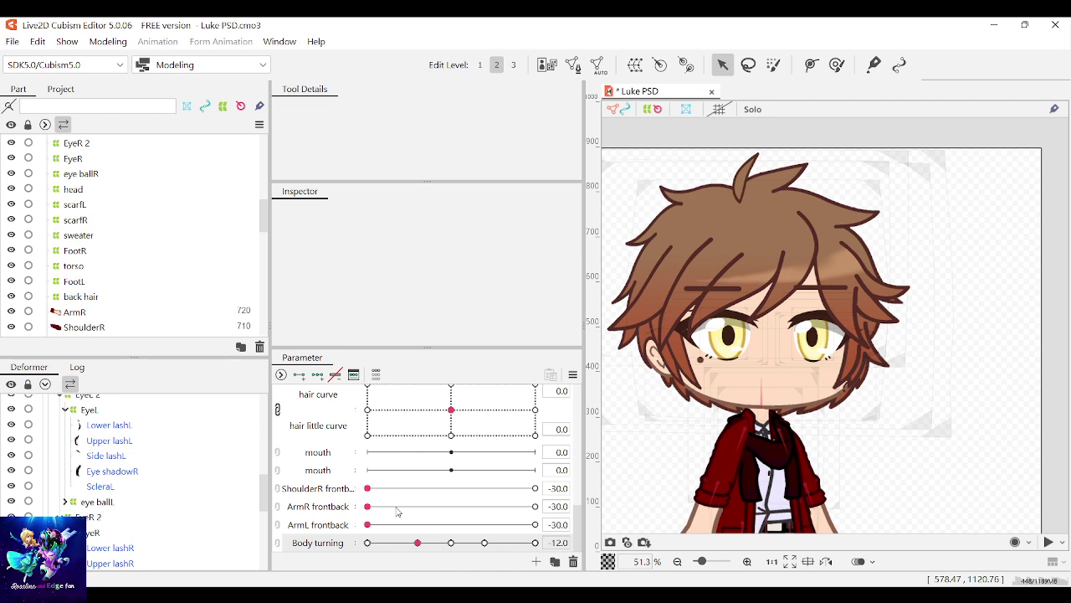
# Step: Select the outer Eye browL deformer and pull its inner edge slightly inward at Body turning -12.0
pyautogui.moveTo(418, 542)
pyautogui.mouseDown()
pyautogui.moveTo(451, 543)
pyautogui.moveTo(418, 542)
pyautogui.mouseUp()
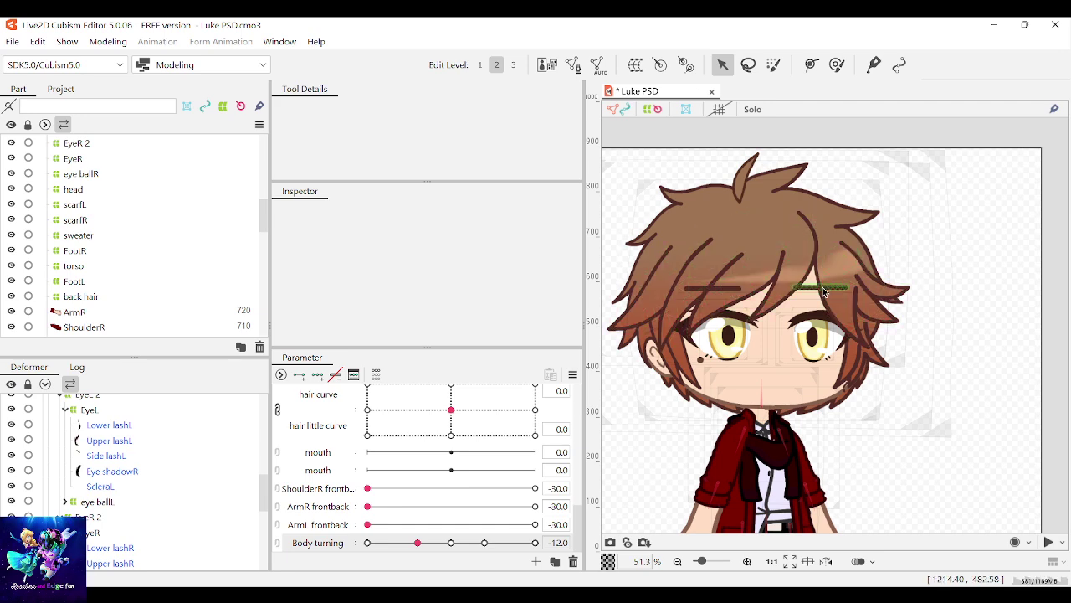
pyautogui.click(711, 288)
pyautogui.scroll(8, 792, 292)
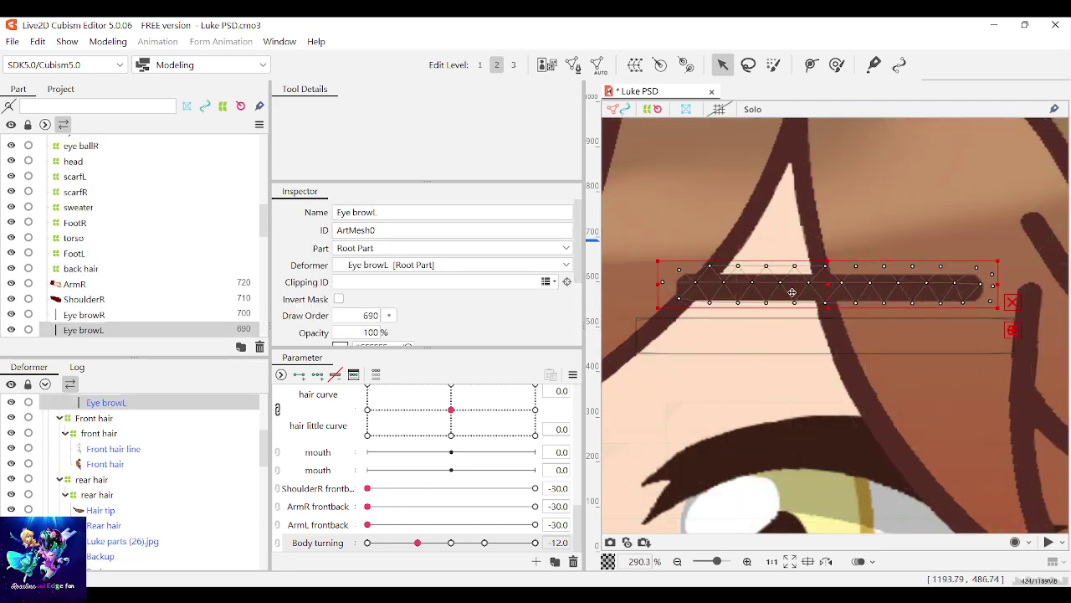
pyautogui.click(642, 353)
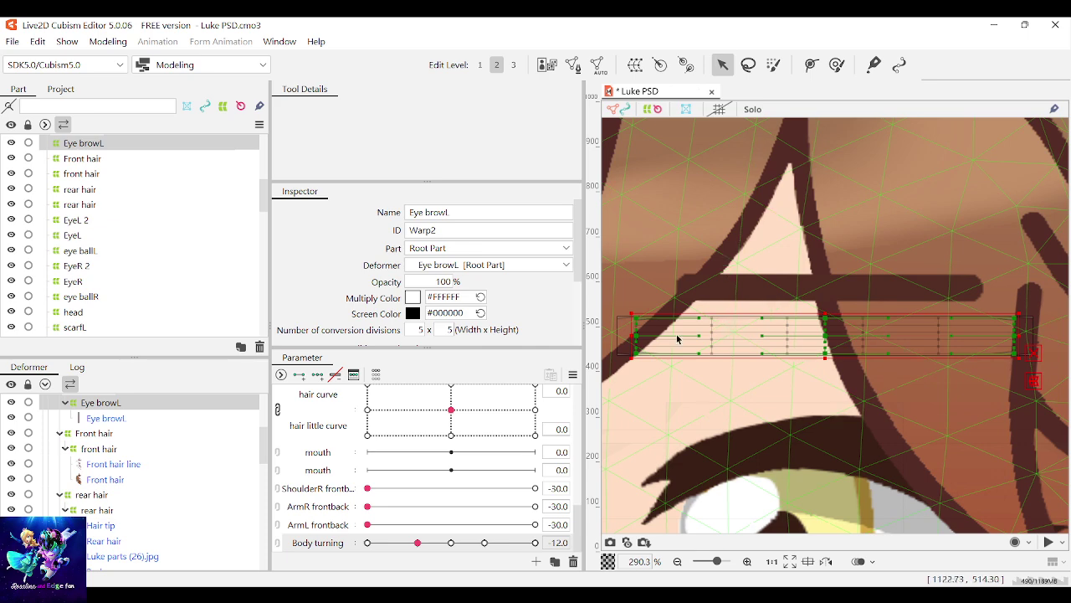
pyautogui.click(619, 323)
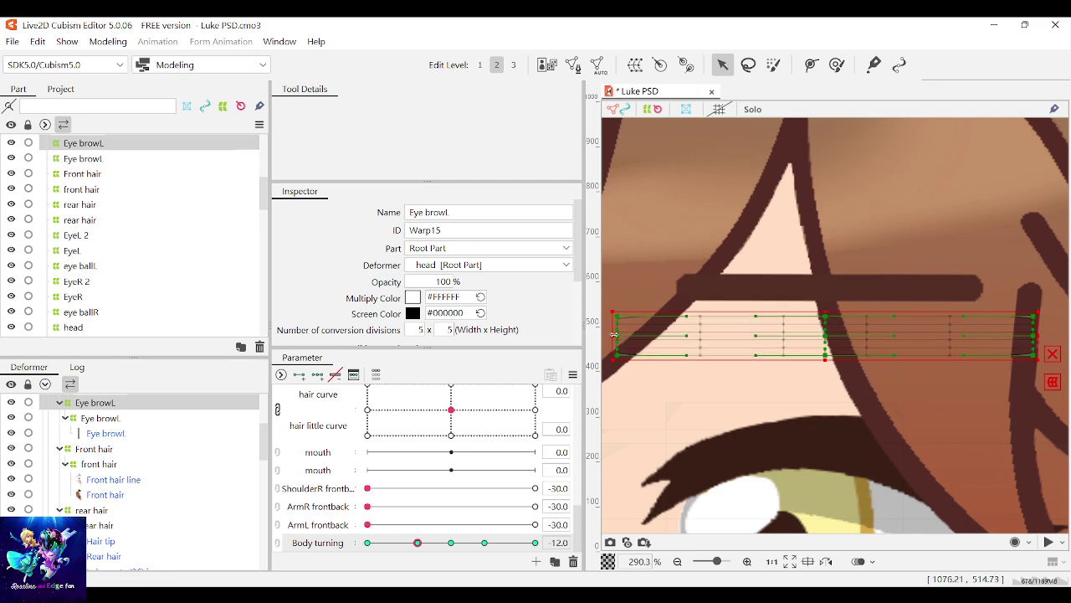
pyautogui.moveTo(616, 335); pyautogui.dragTo(630, 333)
# Step: Narrow the outer Eye browL deformer slightly from its outer edge and clear the selection
pyautogui.scroll(-10, 714, 328)
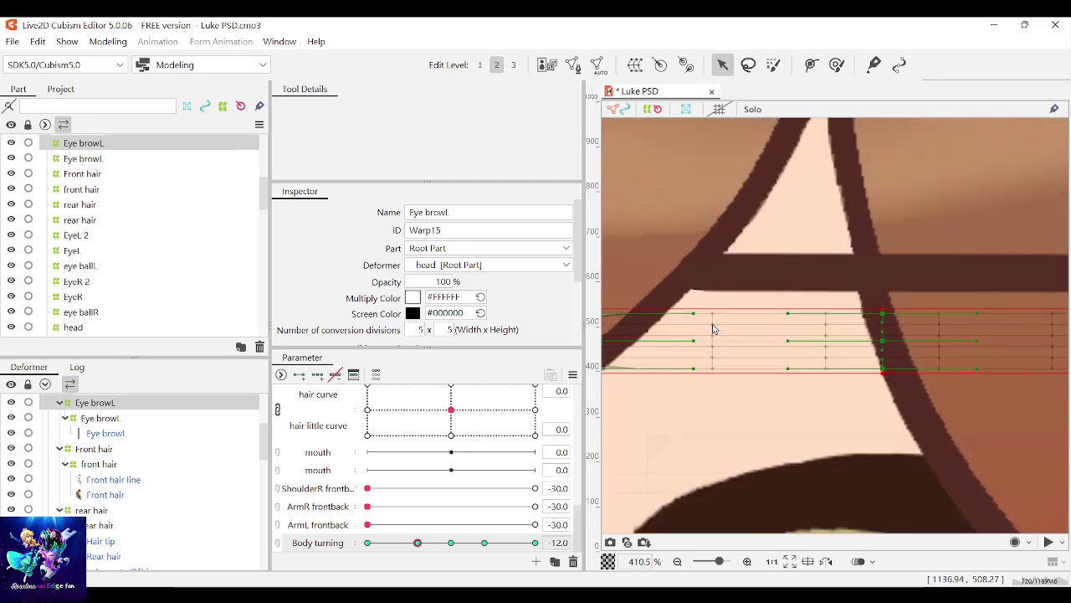
pyautogui.scroll(2, 727, 358)
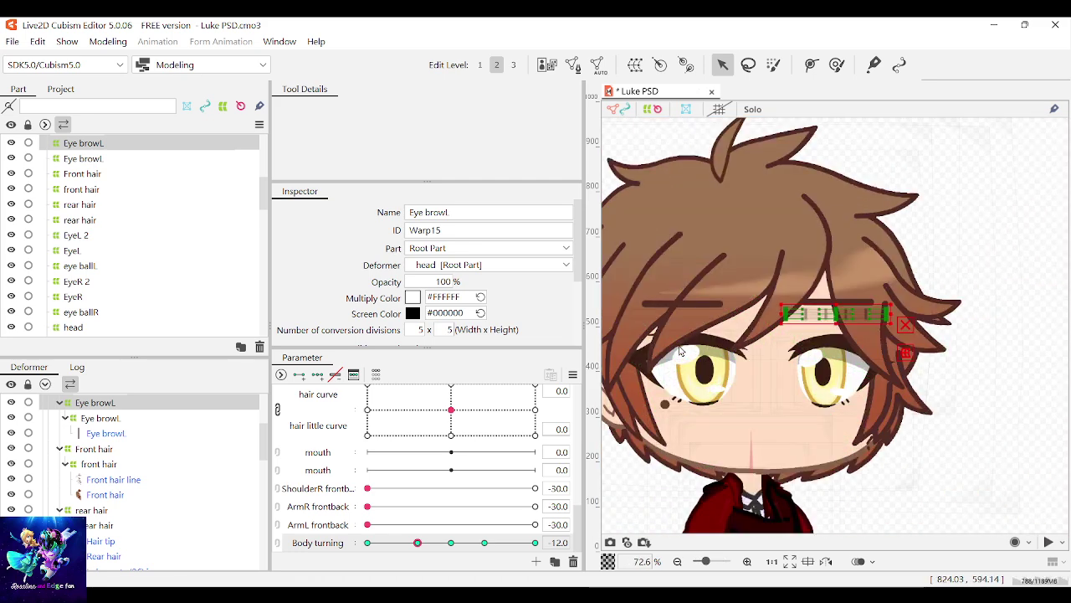
pyautogui.moveTo(890, 312); pyautogui.dragTo(885, 312)
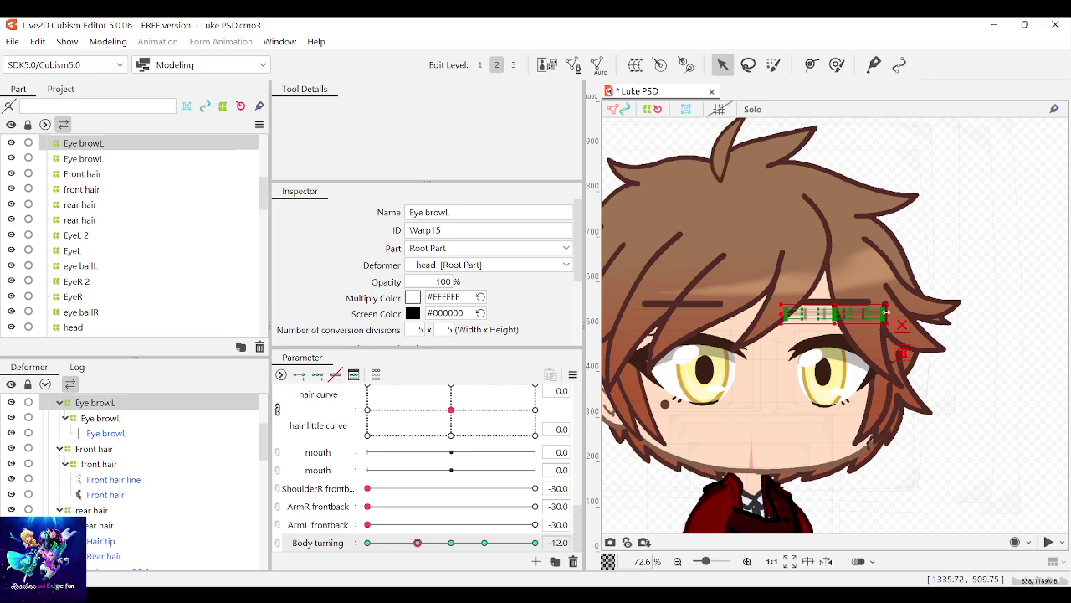
pyautogui.click(1028, 273)
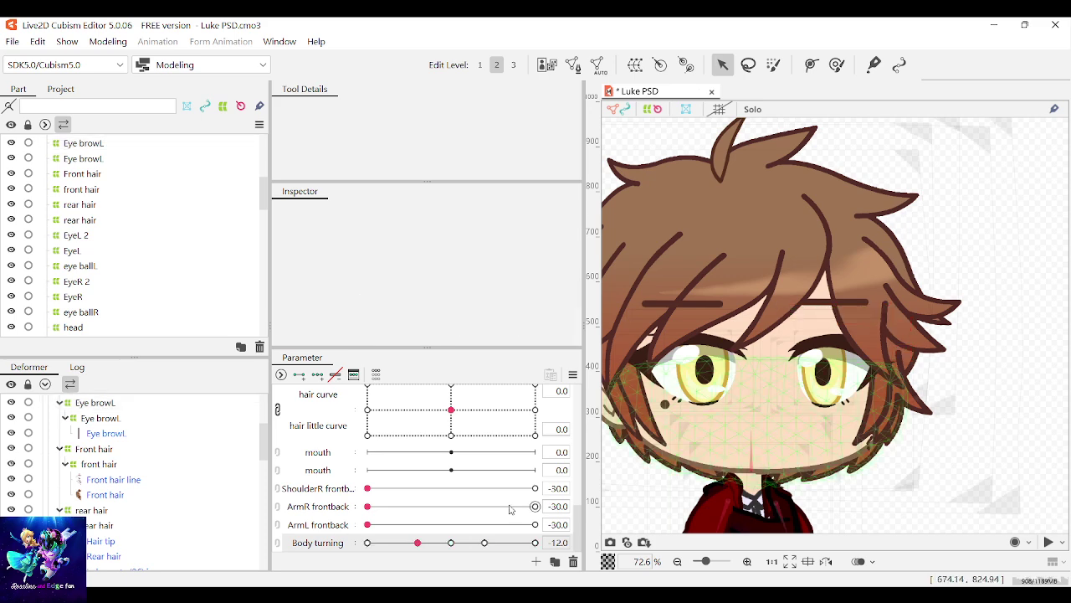
# Step: Preview the eyebrow while changing Body turning, return it to -12.0 and save the model
pyautogui.moveTo(420, 546)
pyautogui.mouseDown()
pyautogui.moveTo(458, 544)
pyautogui.moveTo(425, 550)
pyautogui.mouseUp()
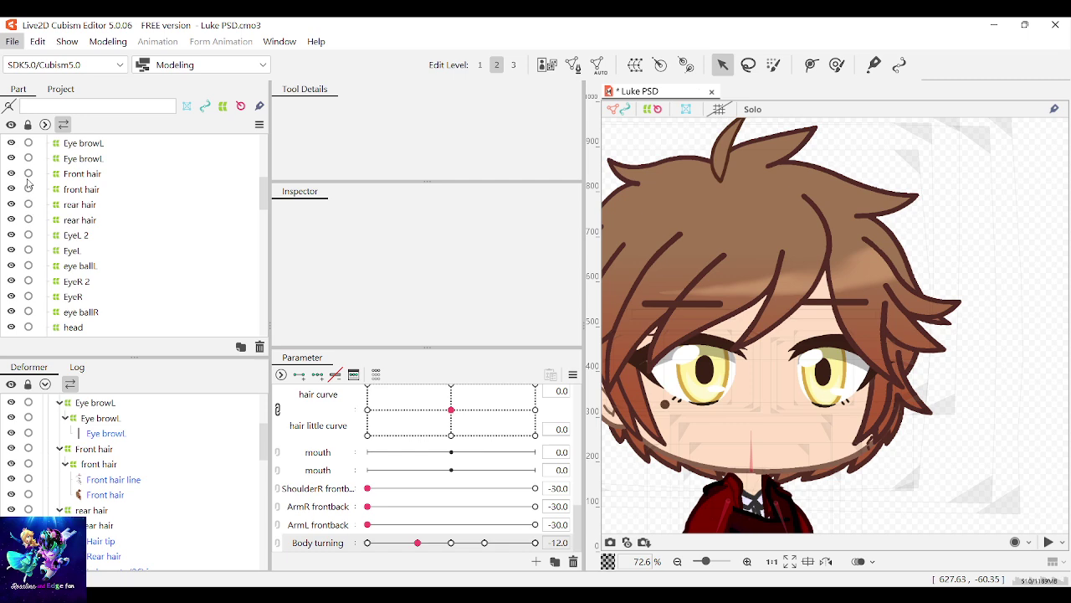
pyautogui.hotkey('ctrl', 's')
pyautogui.scroll(-2, 861, 261)
pyautogui.scroll(2, 861, 261)
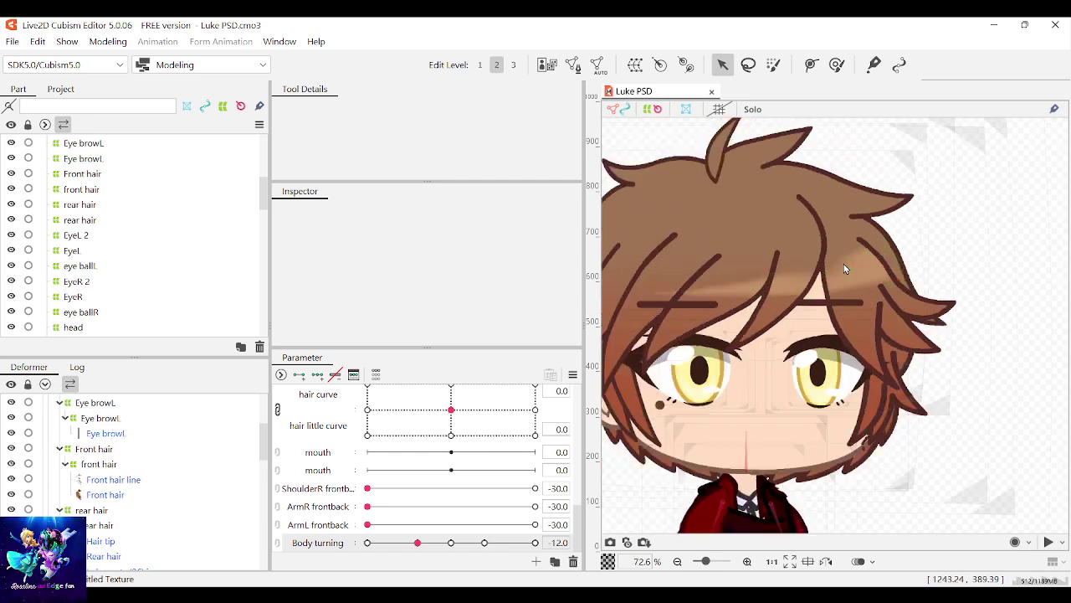
# Step: Try shifting the leftmost column of points of the inner rear hair deformer slightly left at Body turning -12.0, and undo the shift
pyautogui.scroll(-1, 843, 263)
pyautogui.click(687, 226)
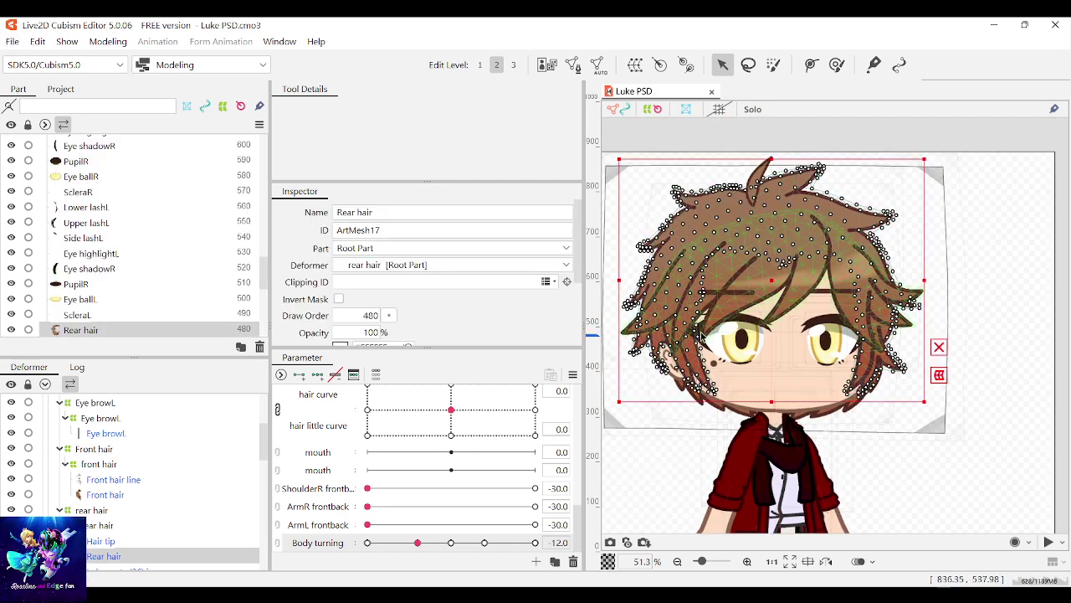
pyautogui.click(610, 430)
pyautogui.scroll(-2, 965, 390)
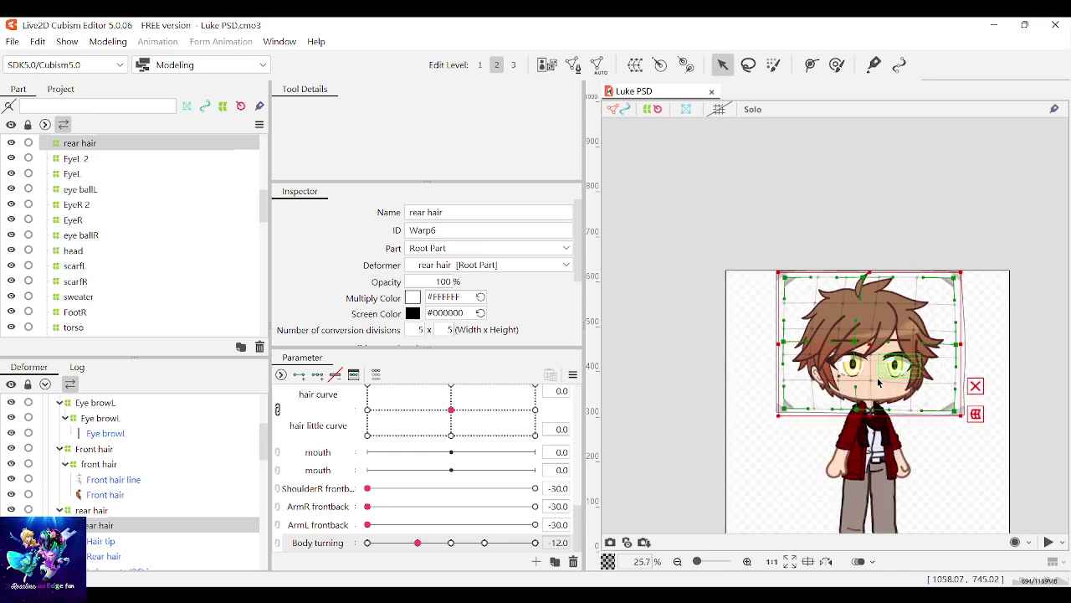
pyautogui.scroll(2, 871, 379)
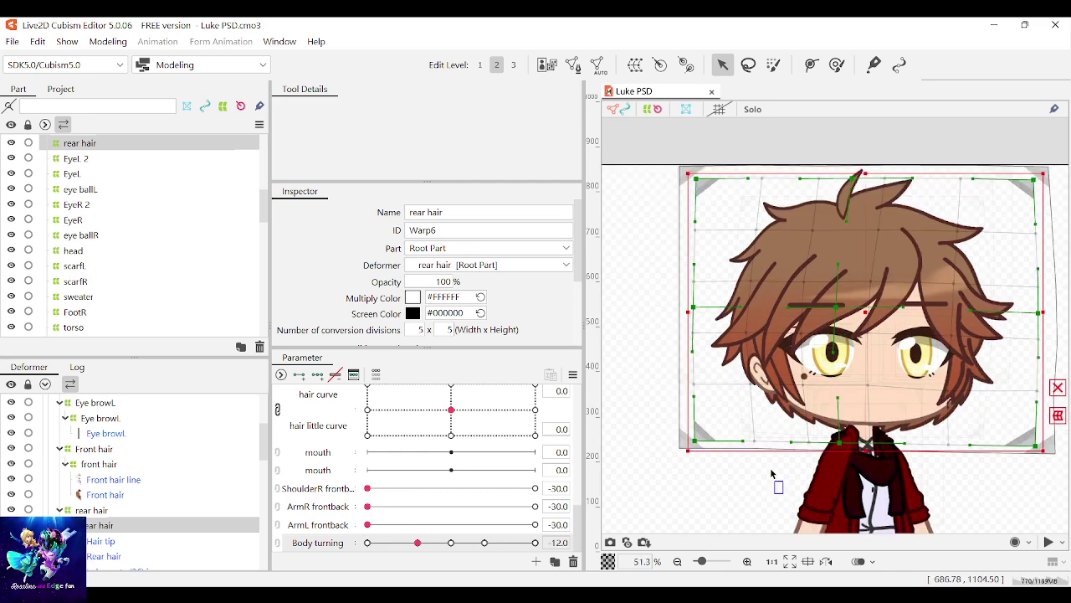
pyautogui.moveTo(772, 474); pyautogui.dragTo(740, 144)
pyautogui.moveTo(658, 155); pyautogui.dragTo(733, 536)
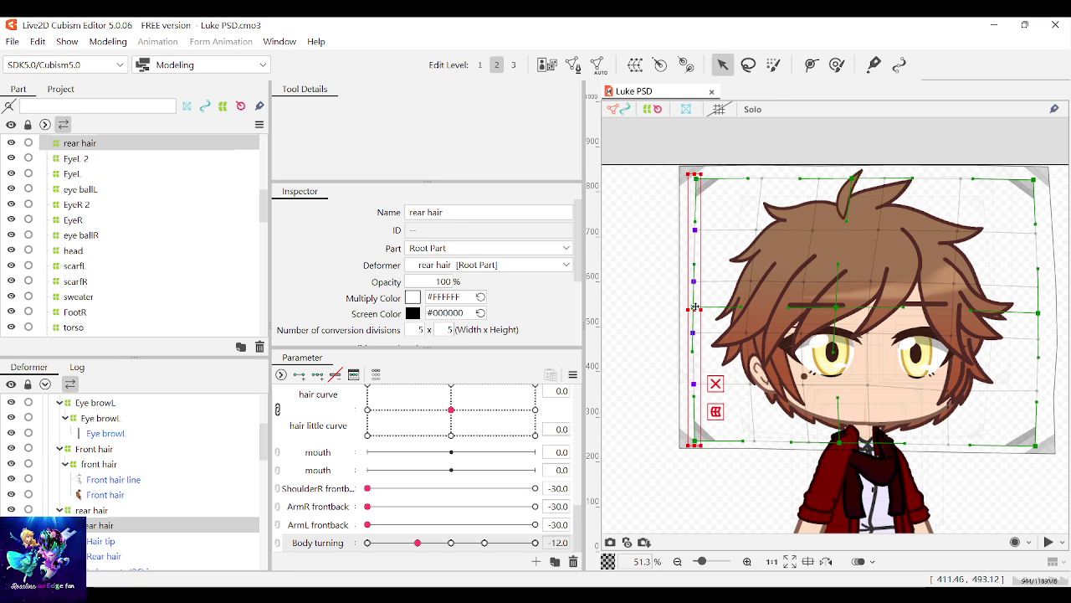
pyautogui.moveTo(696, 308); pyautogui.dragTo(690, 308)
pyautogui.scroll(-2, 770, 361)
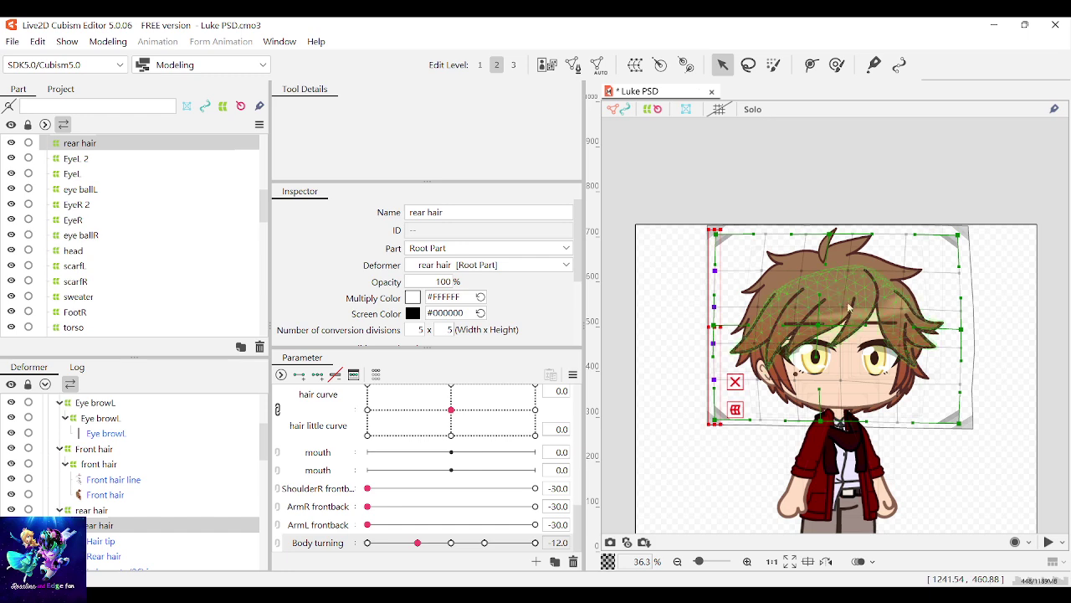
pyautogui.hotkey('ctrl', 'z')
# Step: Select the outer rear hair deformer and nudge its leftmost column of points slightly left at Body turning -12.0
pyautogui.scroll(-2, 709, 227)
pyautogui.scroll(8, 709, 227)
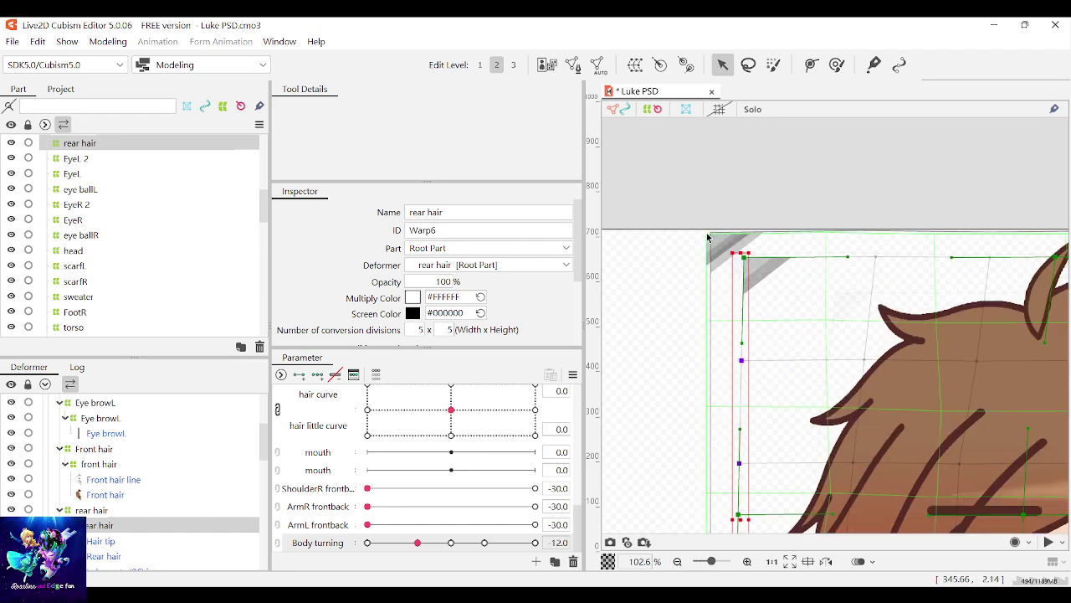
pyautogui.click(711, 237)
pyautogui.scroll(-8, 711, 237)
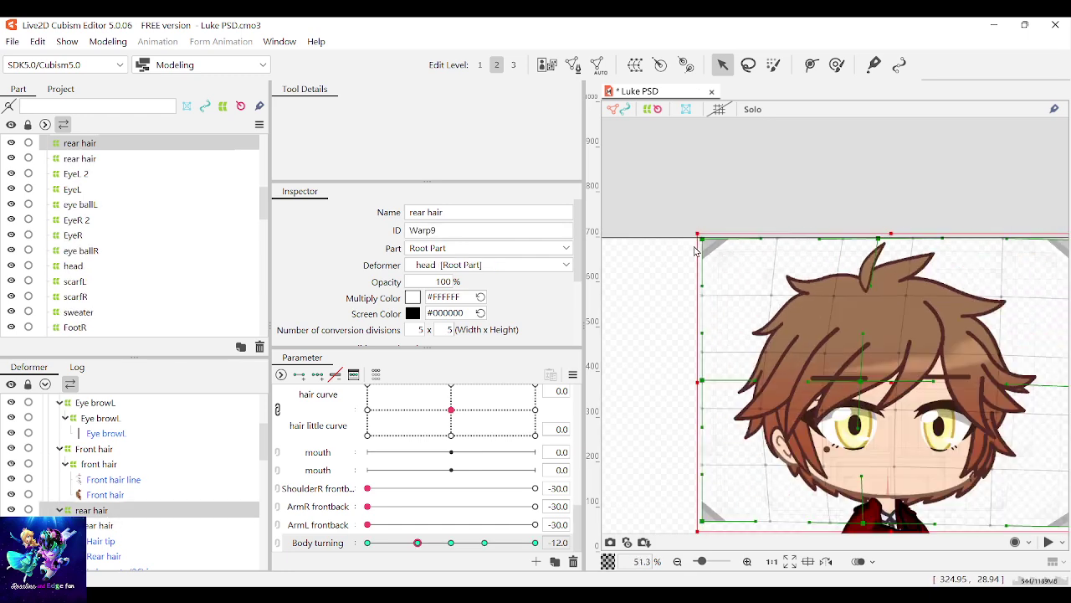
pyautogui.moveTo(729, 423); pyautogui.dragTo(675, 195)
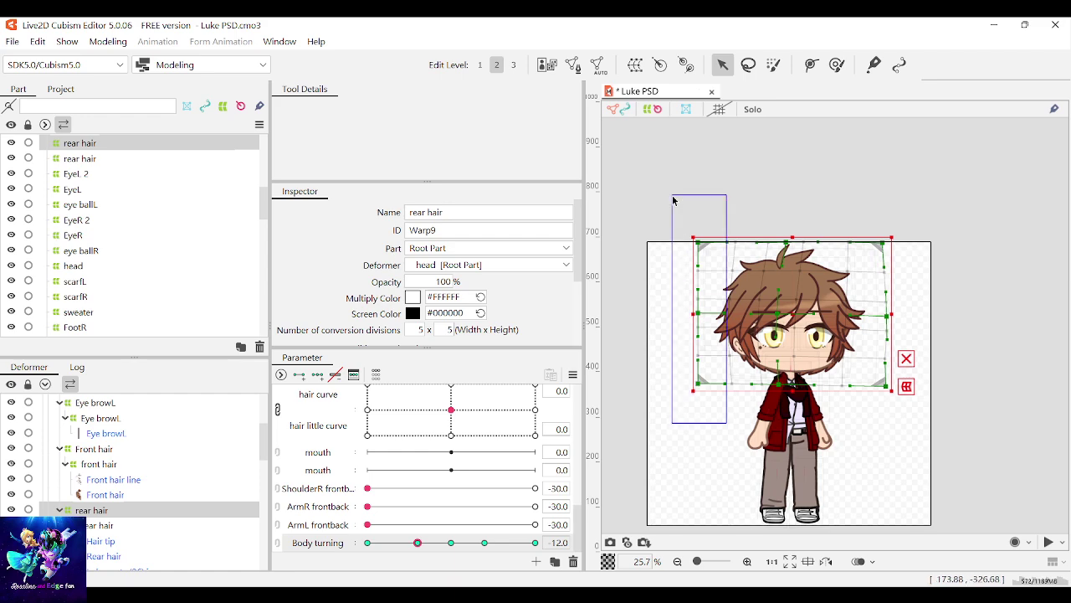
pyautogui.scroll(1, 720, 326)
pyautogui.scroll(-1, 726, 324)
pyautogui.scroll(1, 727, 324)
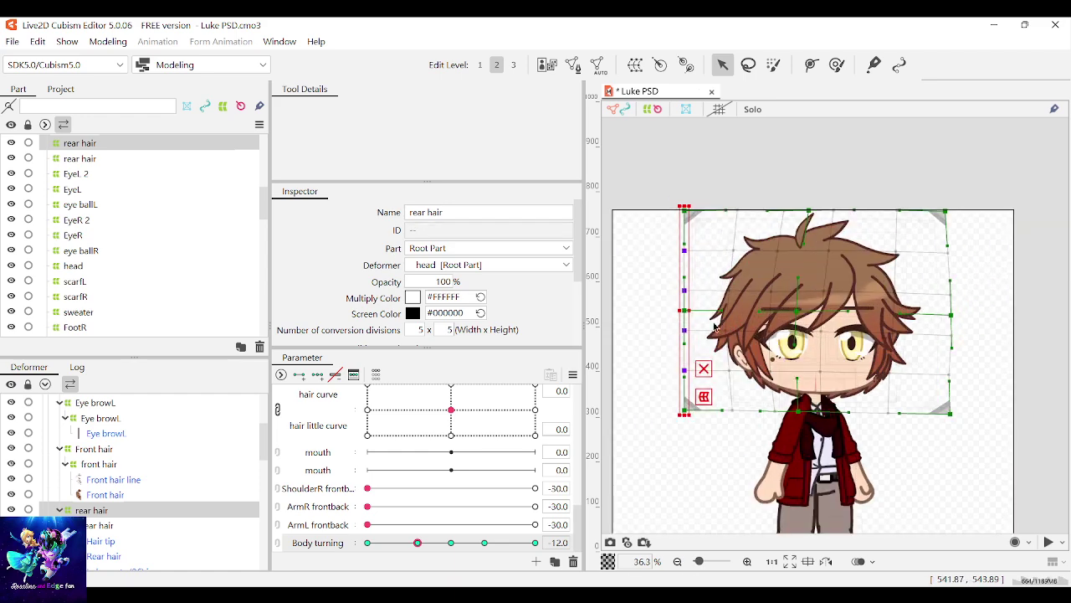
pyautogui.moveTo(683, 309); pyautogui.dragTo(683, 309)
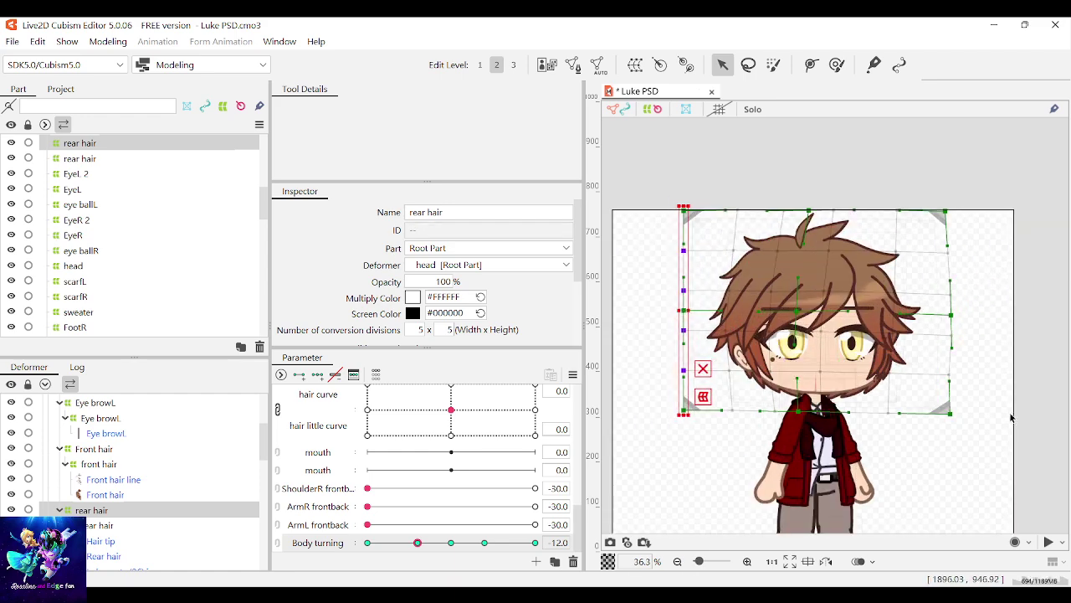
# Step: Shift the rightmost column of points of the outer rear hair deformer slightly right and check it with Body turning at -12.0
pyautogui.moveTo(1006, 454); pyautogui.dragTo(890, 142)
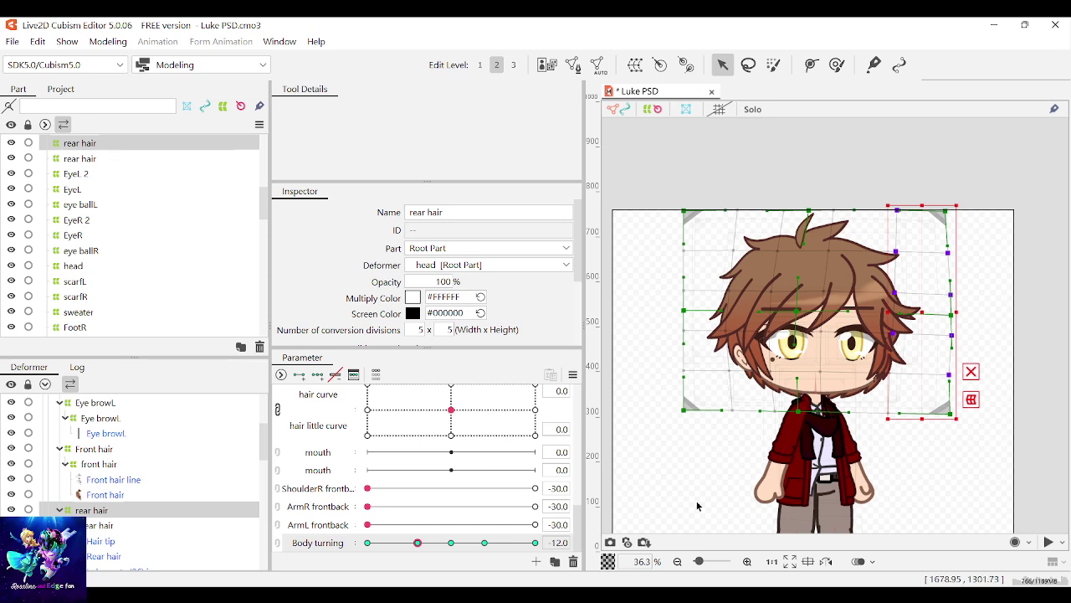
pyautogui.moveTo(433, 544)
pyautogui.mouseDown()
pyautogui.moveTo(462, 544)
pyautogui.moveTo(420, 545)
pyautogui.mouseUp()
pyautogui.moveTo(991, 459); pyautogui.dragTo(922, 181)
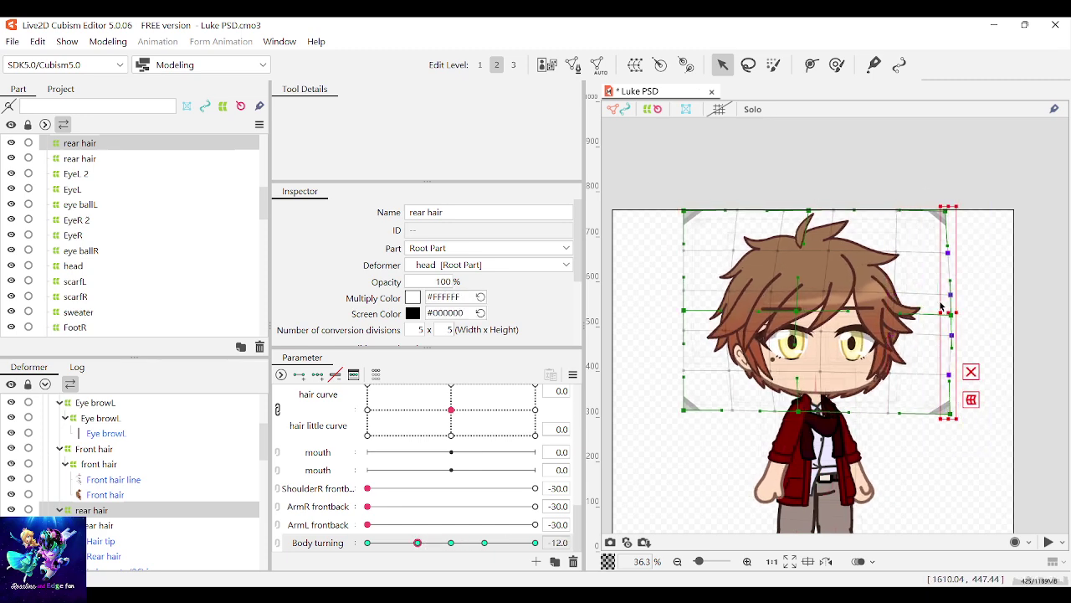
pyautogui.moveTo(949, 315); pyautogui.dragTo(959, 314)
pyautogui.moveTo(421, 542)
pyautogui.mouseDown()
pyautogui.moveTo(457, 542)
pyautogui.moveTo(417, 544)
pyautogui.mouseUp()
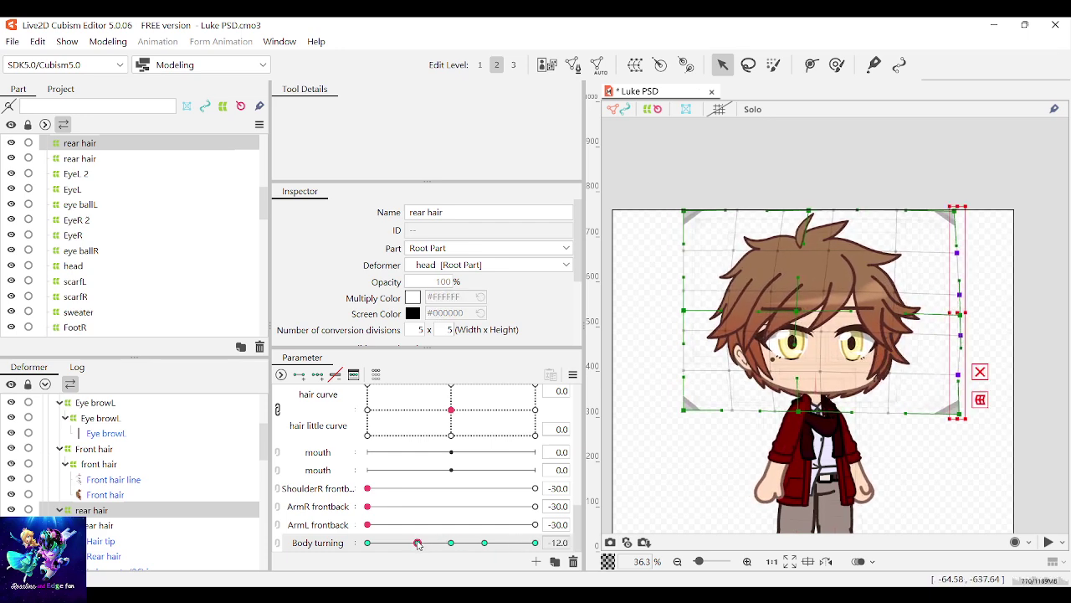
# Step: Select the outer Front hair deformer and nudge its column of points between the eyes slightly left at Body turning -12.0
pyautogui.click(805, 293)
pyautogui.click(692, 220)
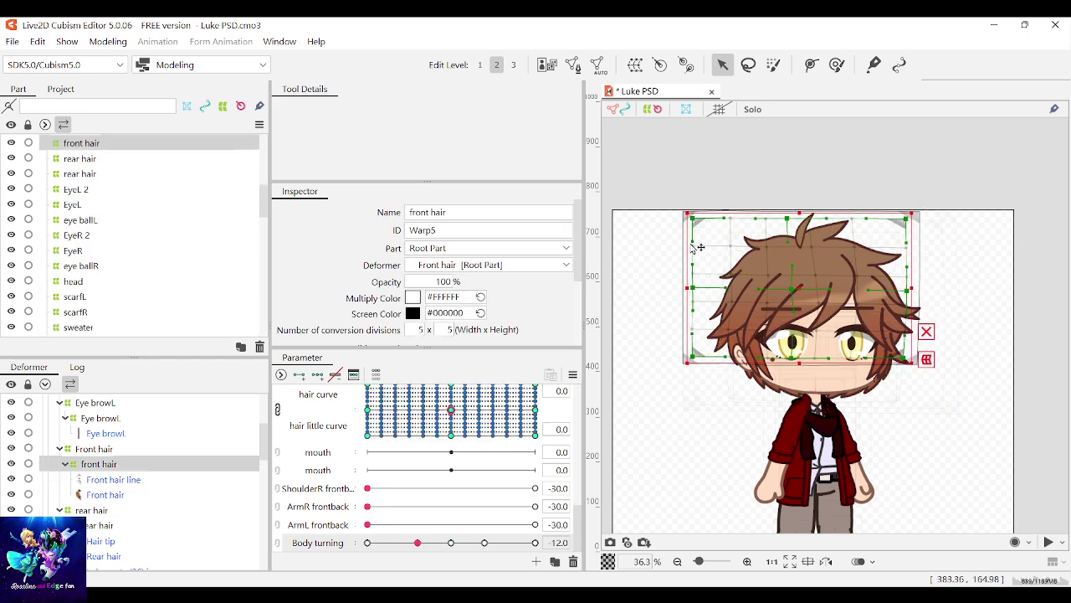
pyautogui.scroll(2, 688, 208)
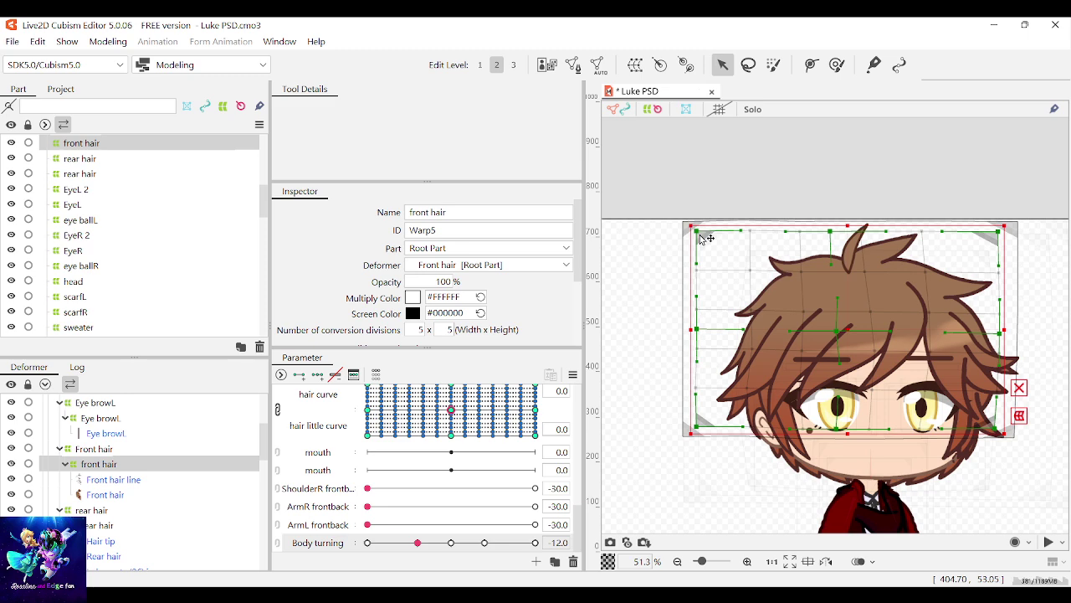
pyautogui.scroll(4, 685, 225)
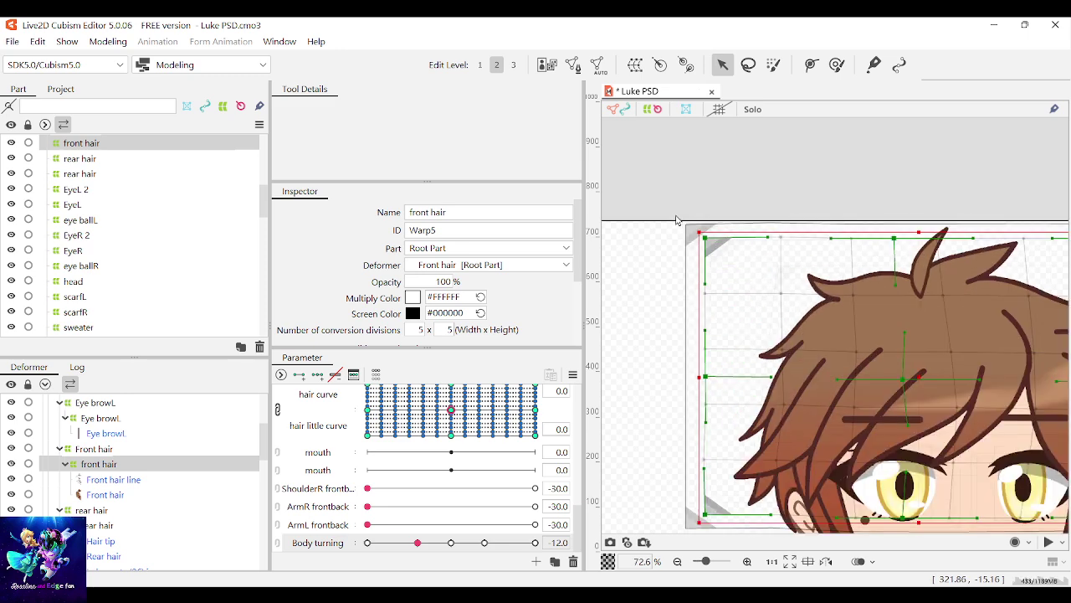
pyautogui.click(705, 246)
pyautogui.scroll(-4, 698, 251)
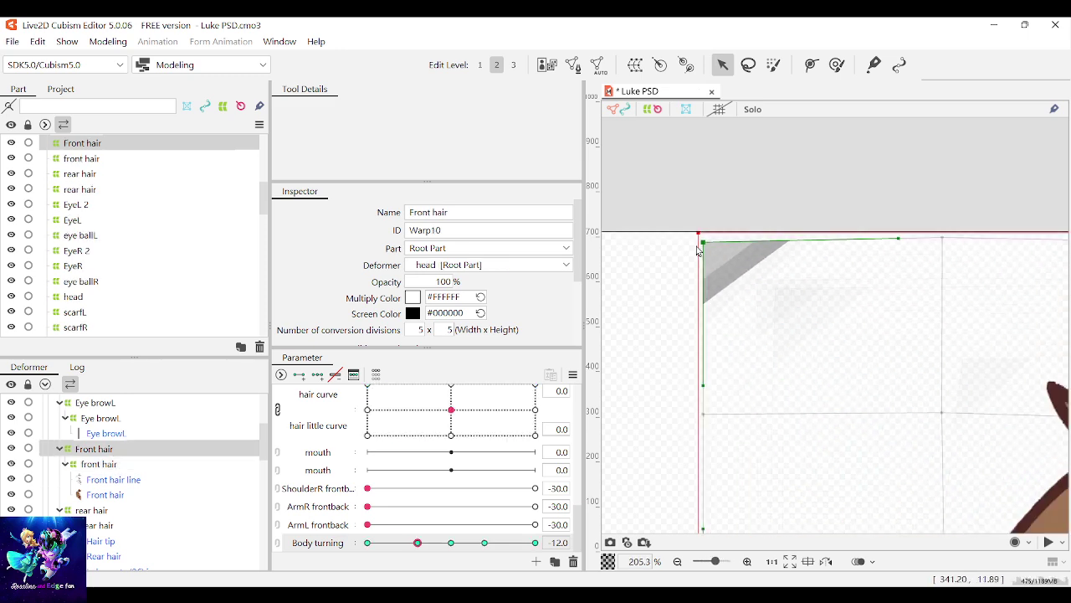
pyautogui.scroll(-2, 698, 251)
pyautogui.scroll(2, 757, 301)
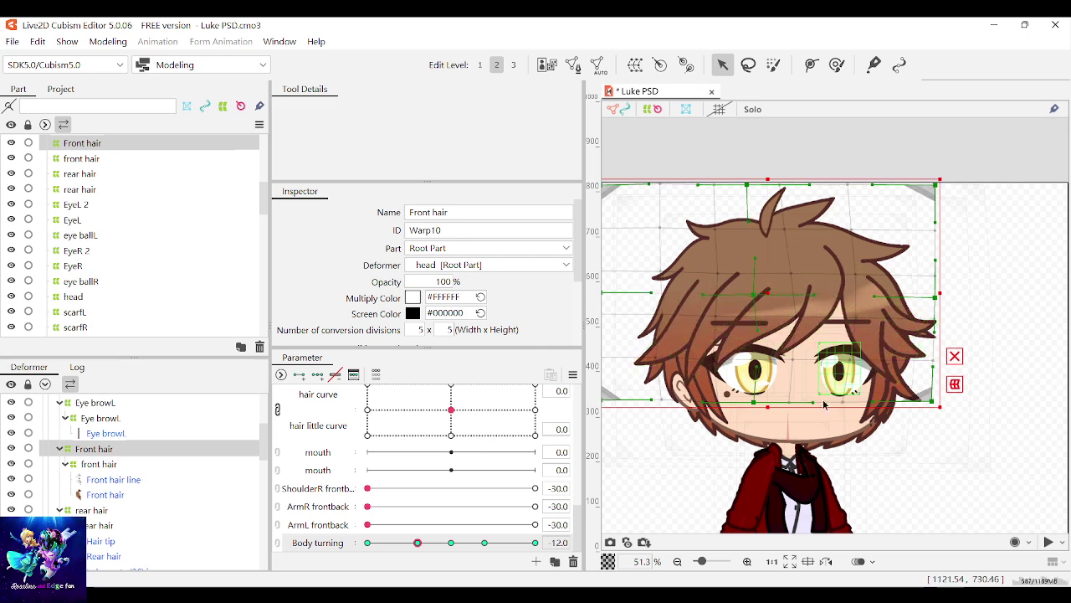
pyautogui.moveTo(805, 432); pyautogui.dragTo(753, 172)
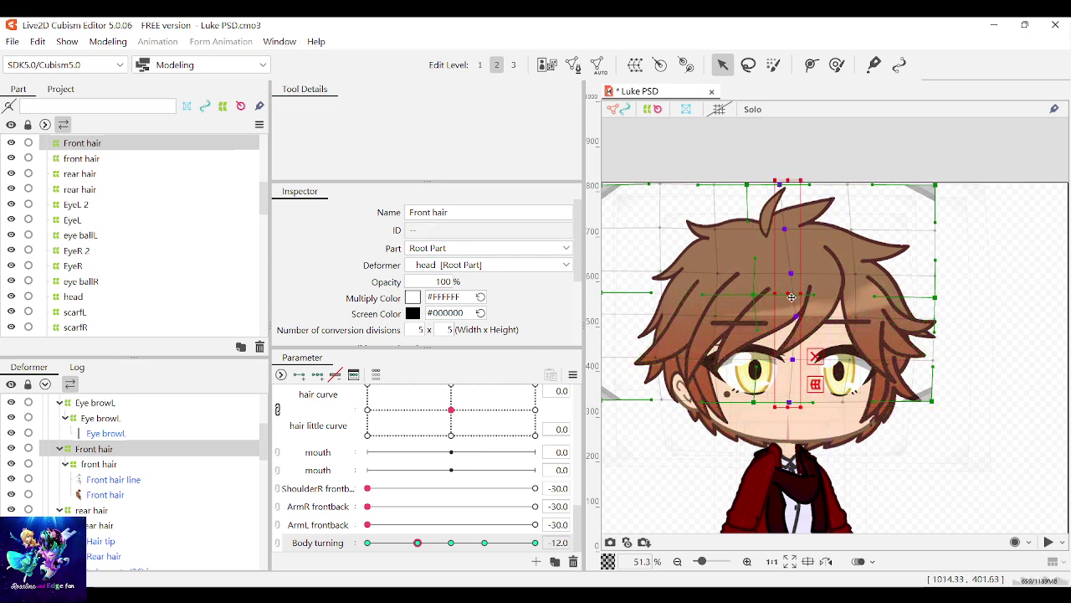
pyautogui.moveTo(791, 296); pyautogui.dragTo(790, 295)
pyautogui.click(695, 167)
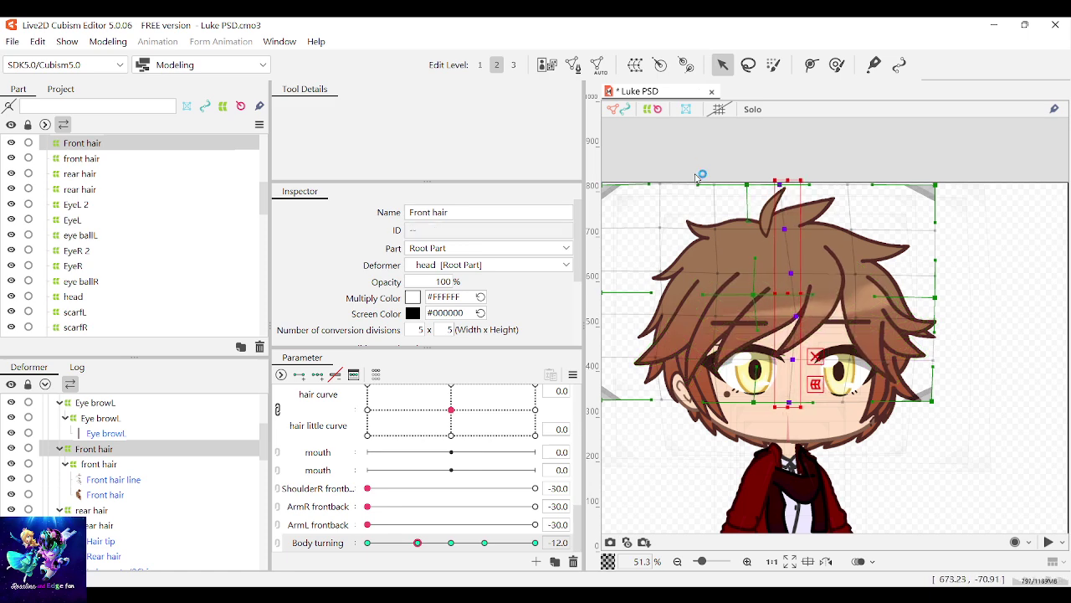
# Step: Move the Front hair deformer's two columns of points over the eyes slightly toward the face's centre at Body turning -12.0
pyautogui.moveTo(690, 154); pyautogui.dragTo(751, 449)
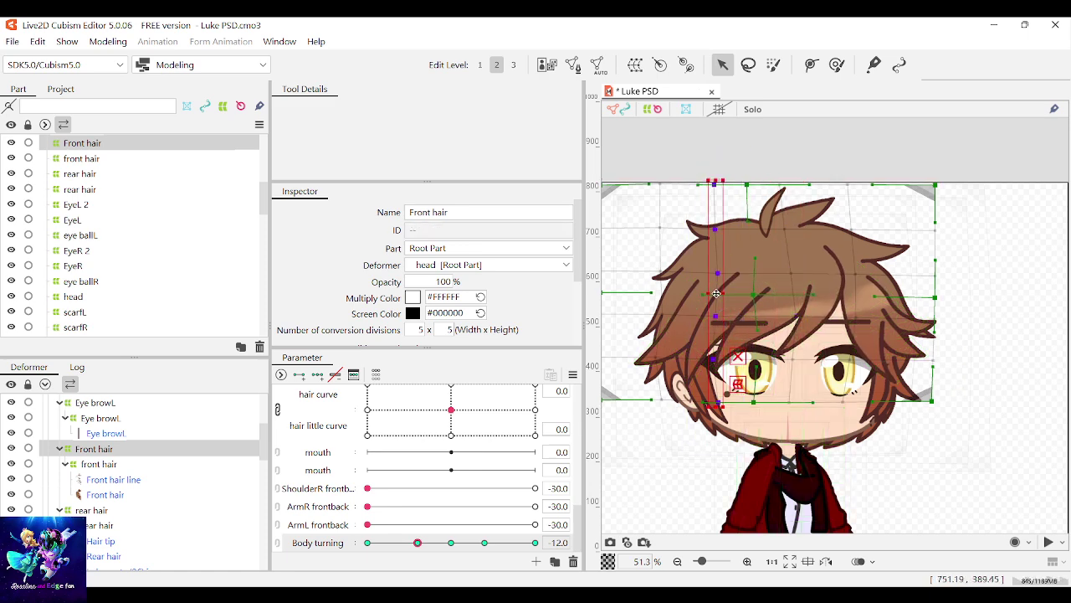
pyautogui.moveTo(716, 293); pyautogui.dragTo(724, 293)
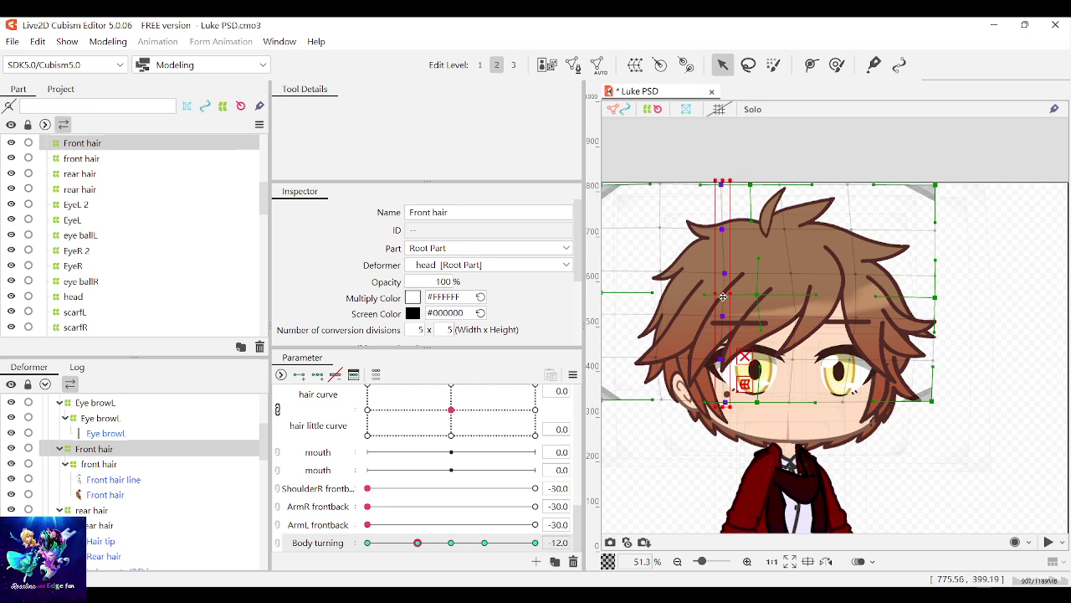
pyautogui.moveTo(418, 542)
pyautogui.mouseDown()
pyautogui.moveTo(444, 541)
pyautogui.moveTo(419, 541)
pyautogui.mouseUp()
pyautogui.moveTo(883, 453); pyautogui.dragTo(831, 141)
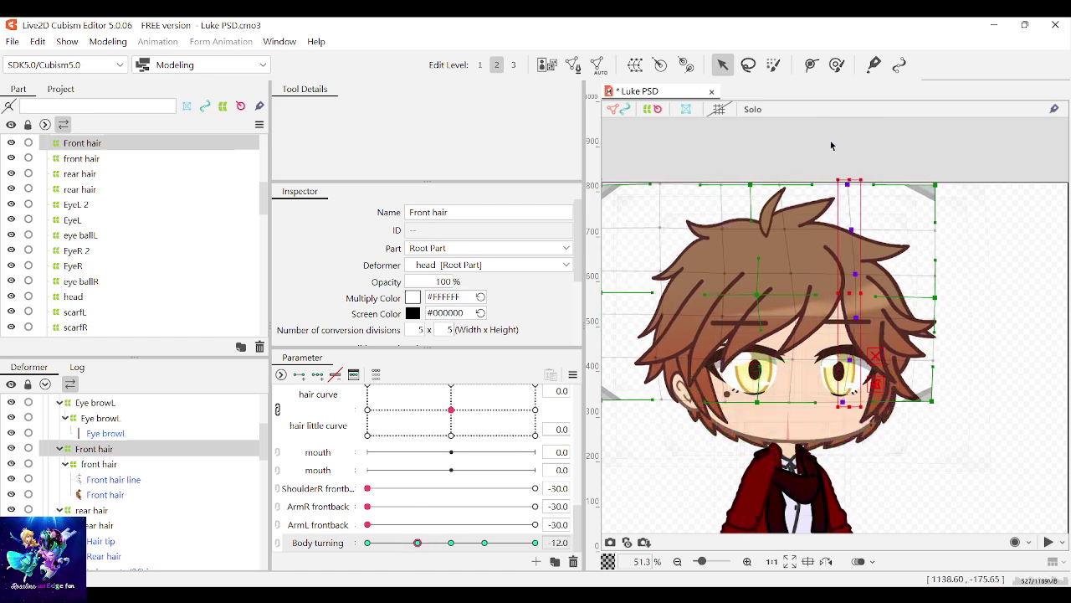
pyautogui.moveTo(849, 294); pyautogui.dragTo(845, 295)
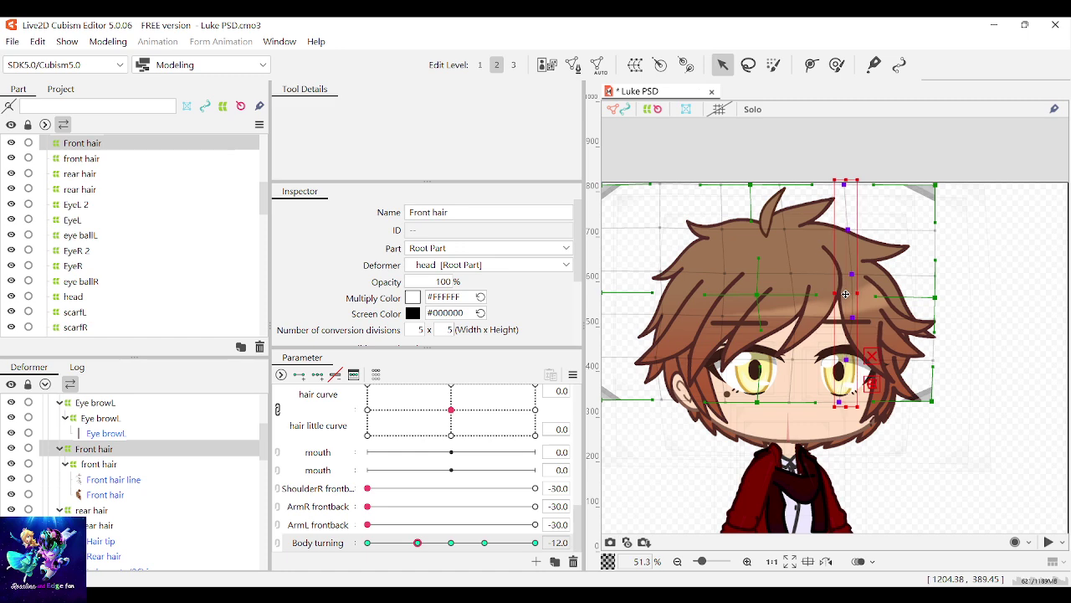
# Step: Shift the two rightmost columns of points of the Front hair deformer slightly right at Body turning -12.0 and save the model
pyautogui.hotkey('ctrl', 'a')
pyautogui.click(799, 319)
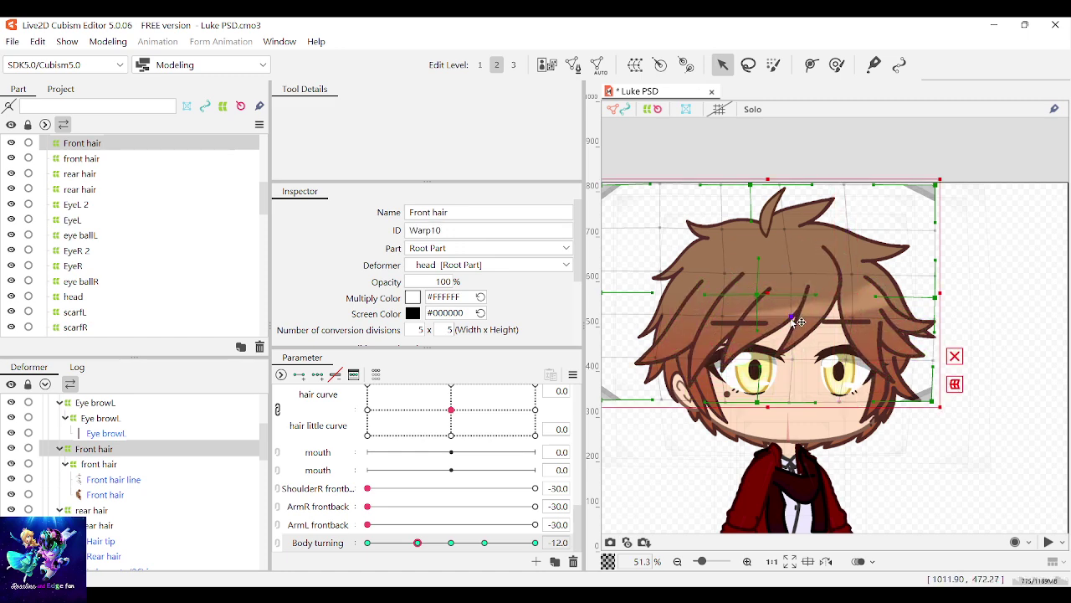
pyautogui.moveTo(418, 543)
pyautogui.mouseDown()
pyautogui.moveTo(457, 543)
pyautogui.moveTo(417, 542)
pyautogui.mouseUp()
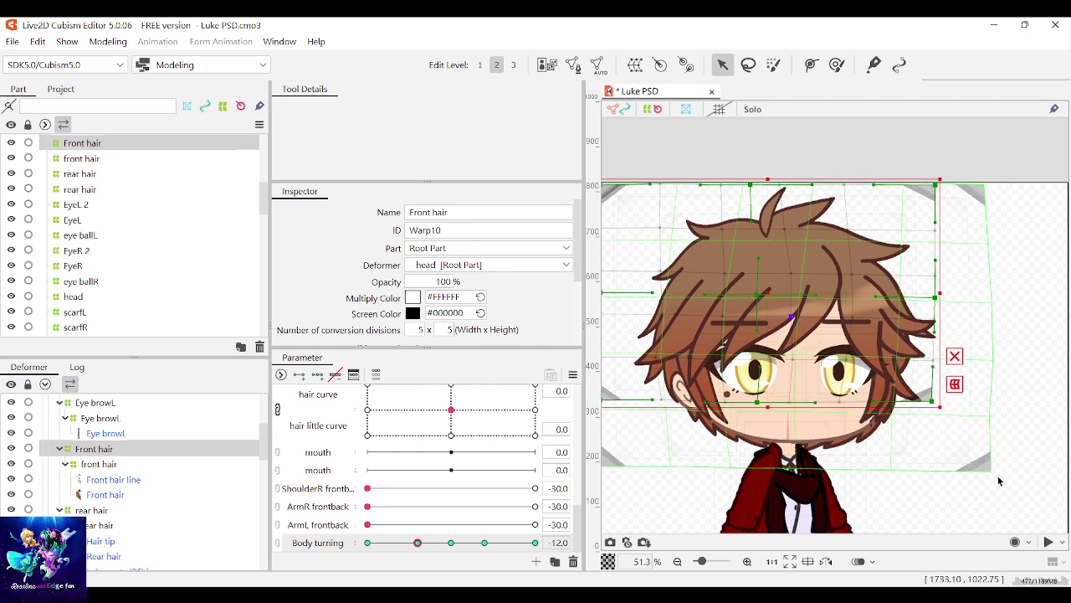
pyautogui.moveTo(997, 474); pyautogui.dragTo(811, 154)
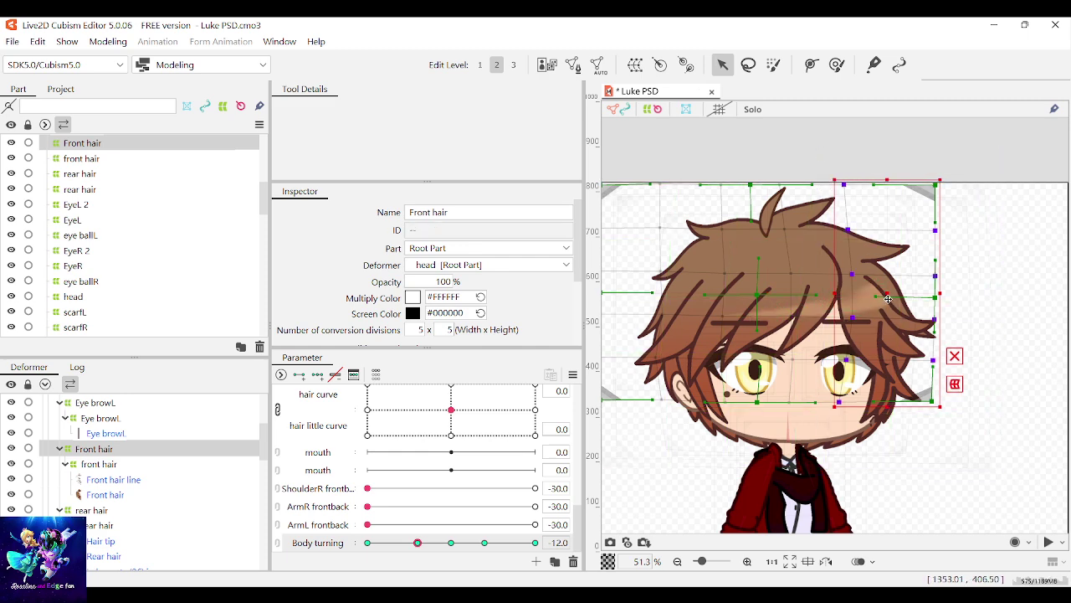
pyautogui.moveTo(888, 299); pyautogui.dragTo(892, 298)
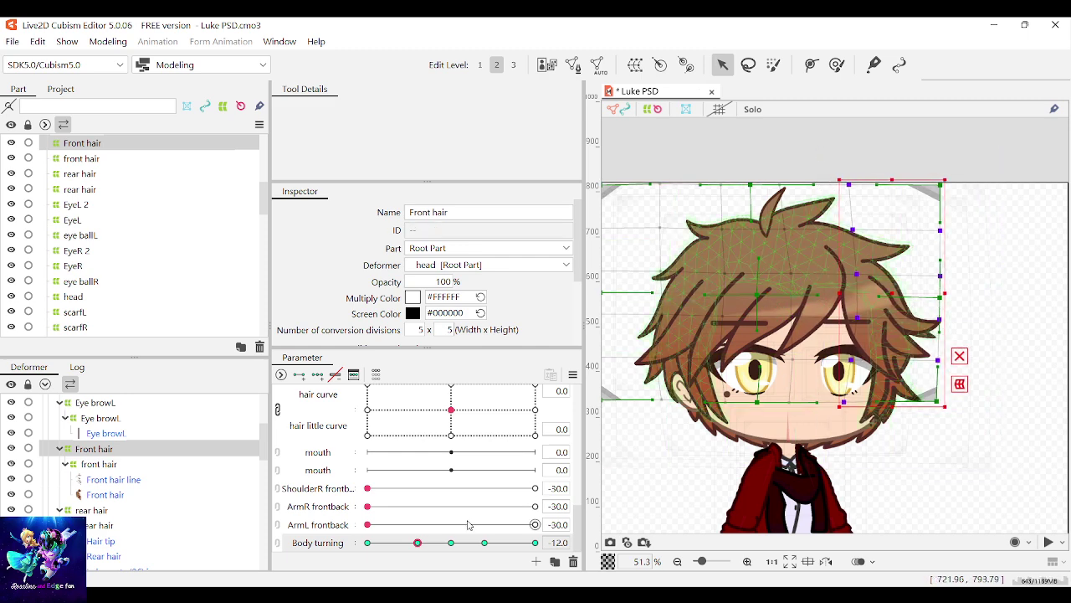
pyautogui.moveTo(417, 542); pyautogui.dragTo(418, 543)
pyautogui.scroll(1, 946, 360)
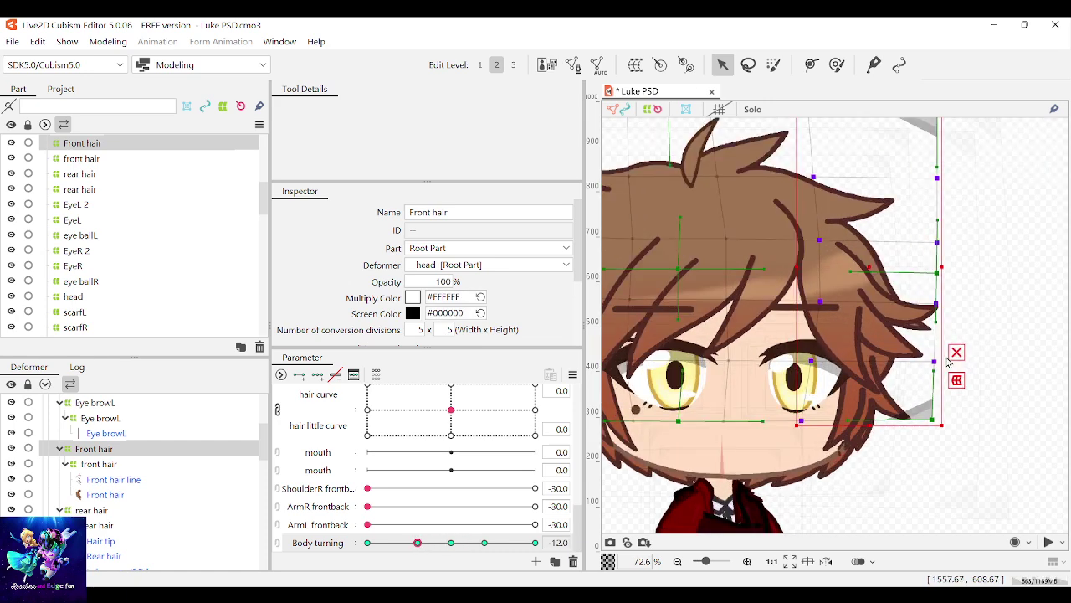
pyautogui.scroll(-2, 946, 360)
pyautogui.moveTo(425, 544)
pyautogui.mouseDown()
pyautogui.moveTo(446, 544)
pyautogui.moveTo(417, 545)
pyautogui.mouseUp()
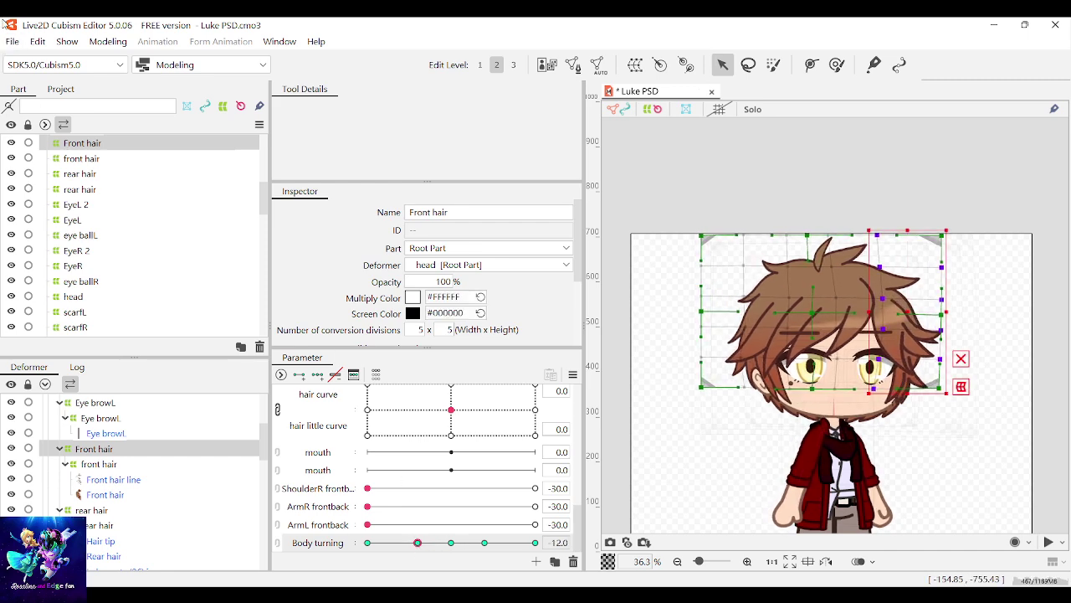
pyautogui.hotkey('ctrl', 's')
# Step: Select the ShoulderR sleeve mesh and set its draw order to 398 at ShoulderR frontback -30.0 and Body turning -12.0
pyautogui.scroll(1, 806, 469)
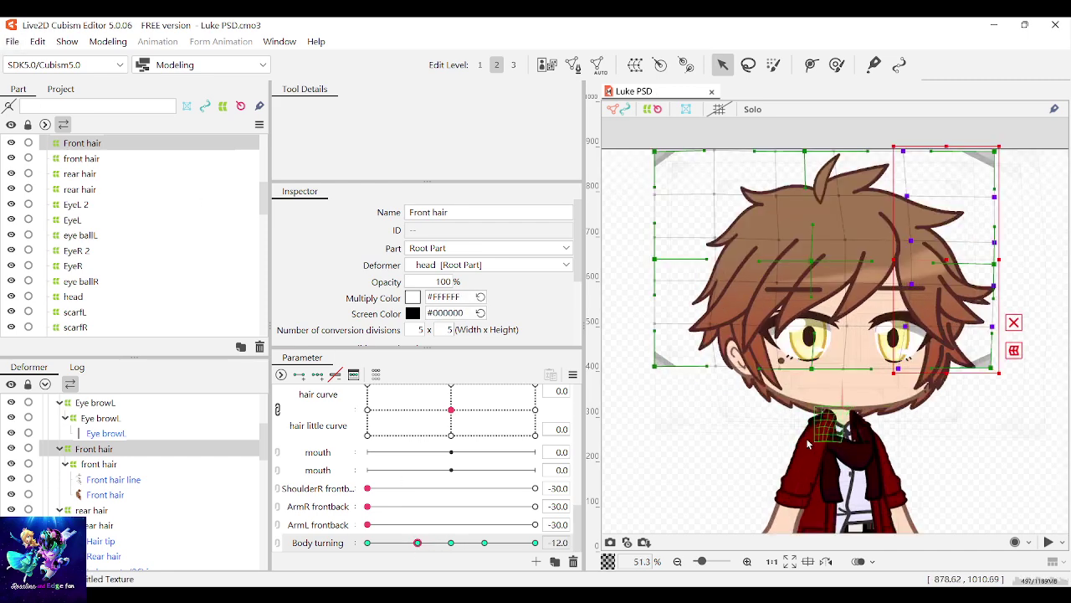
pyautogui.scroll(-2, 805, 469)
pyautogui.scroll(3, 805, 468)
pyautogui.click(812, 437)
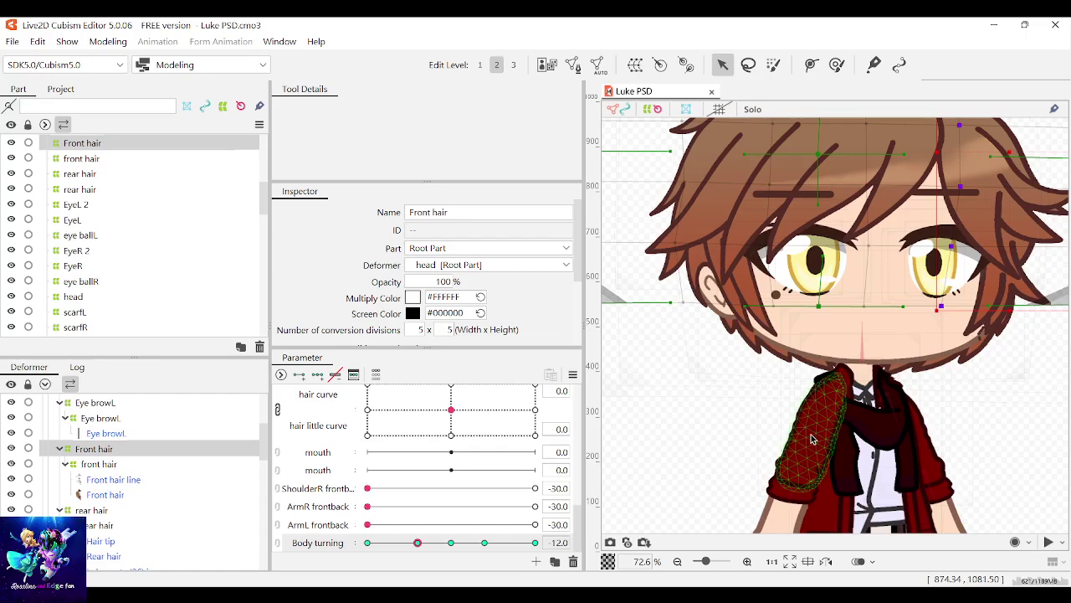
pyautogui.moveTo(367, 493); pyautogui.dragTo(576, 483)
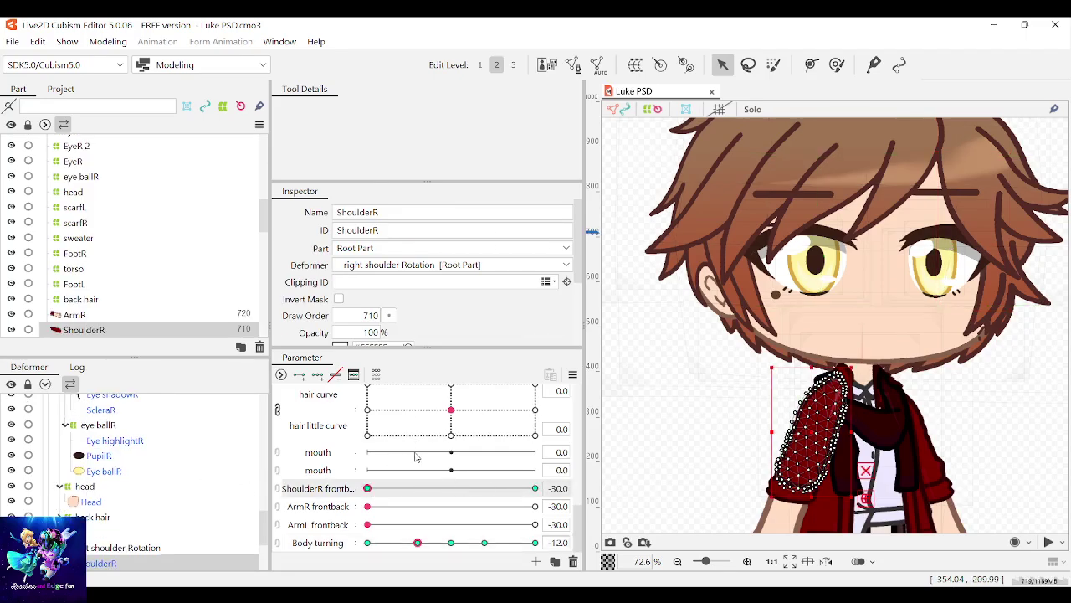
pyautogui.scroll(3, 774, 418)
pyautogui.scroll(-5, 773, 427)
pyautogui.scroll(6, 773, 444)
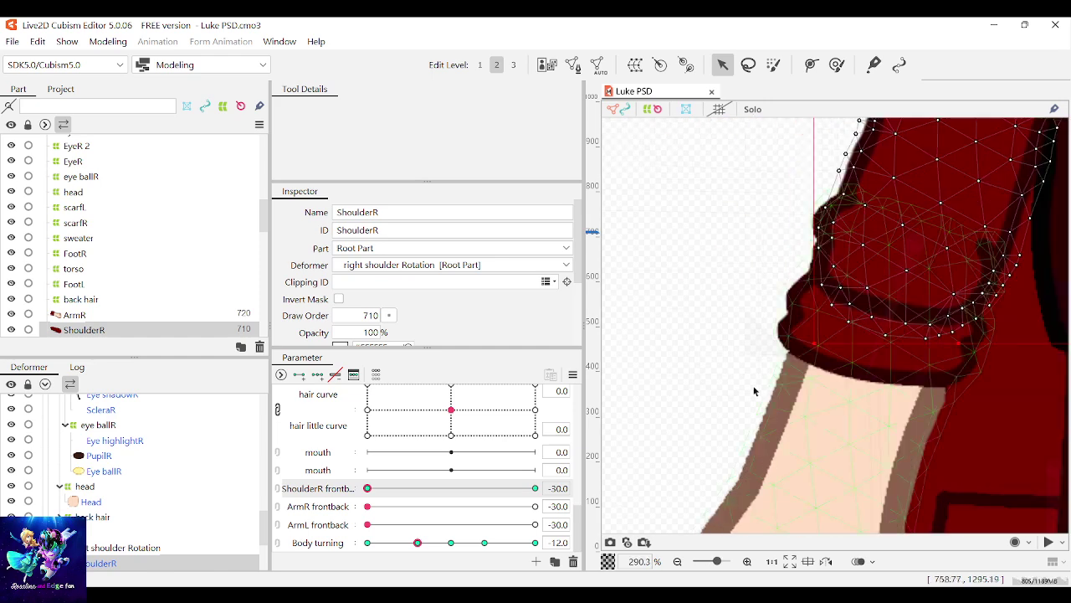
pyautogui.scroll(-3, 727, 348)
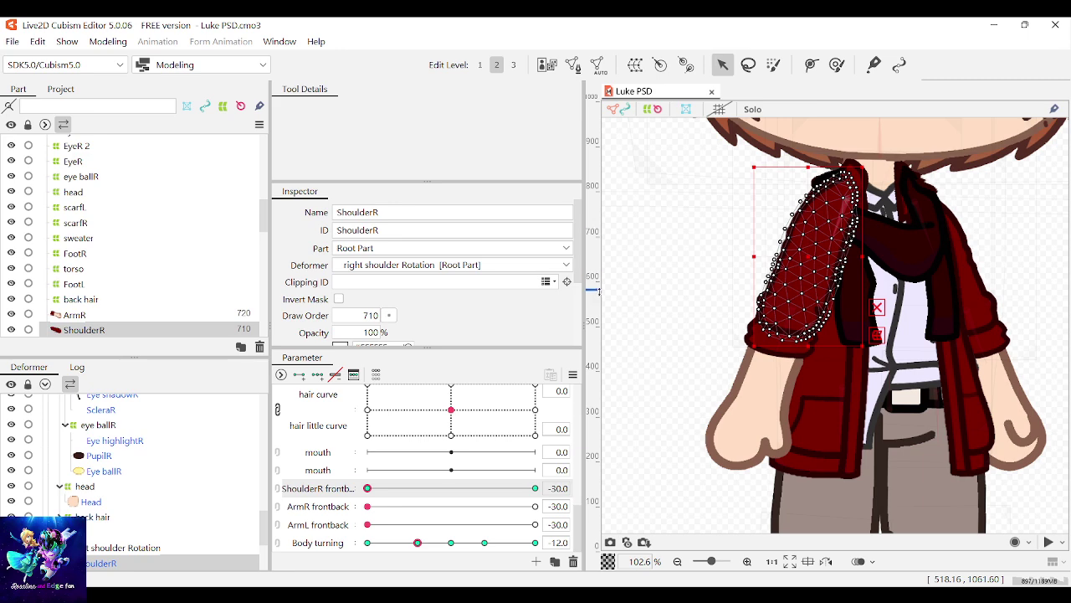
pyautogui.moveTo(598, 290)
pyautogui.mouseDown()
pyautogui.moveTo(604, 375)
pyautogui.moveTo(591, 282)
pyautogui.mouseUp()
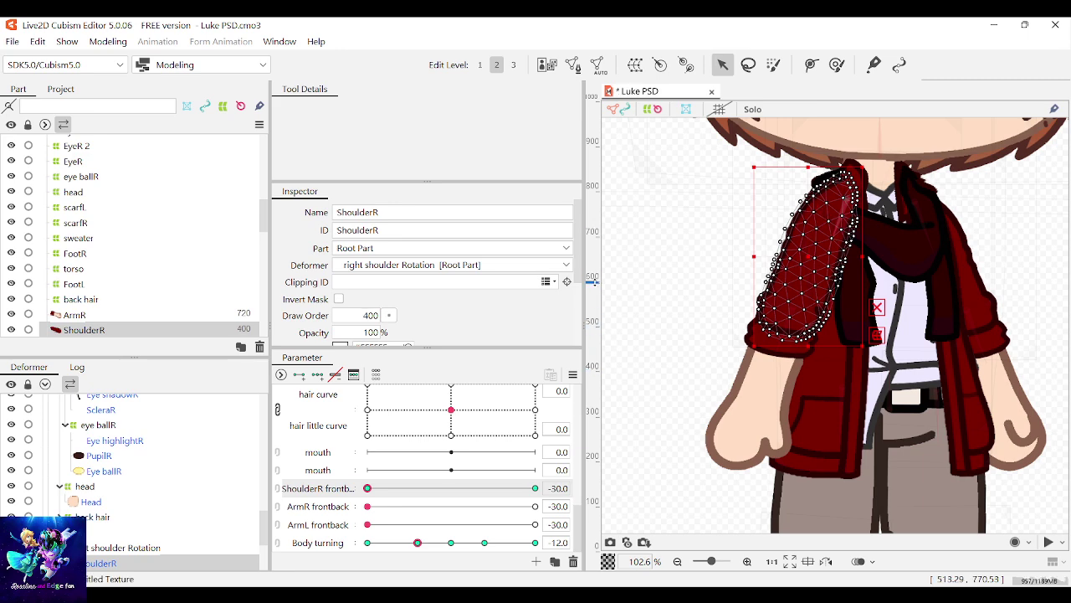
pyautogui.moveTo(593, 332); pyautogui.dragTo(592, 360)
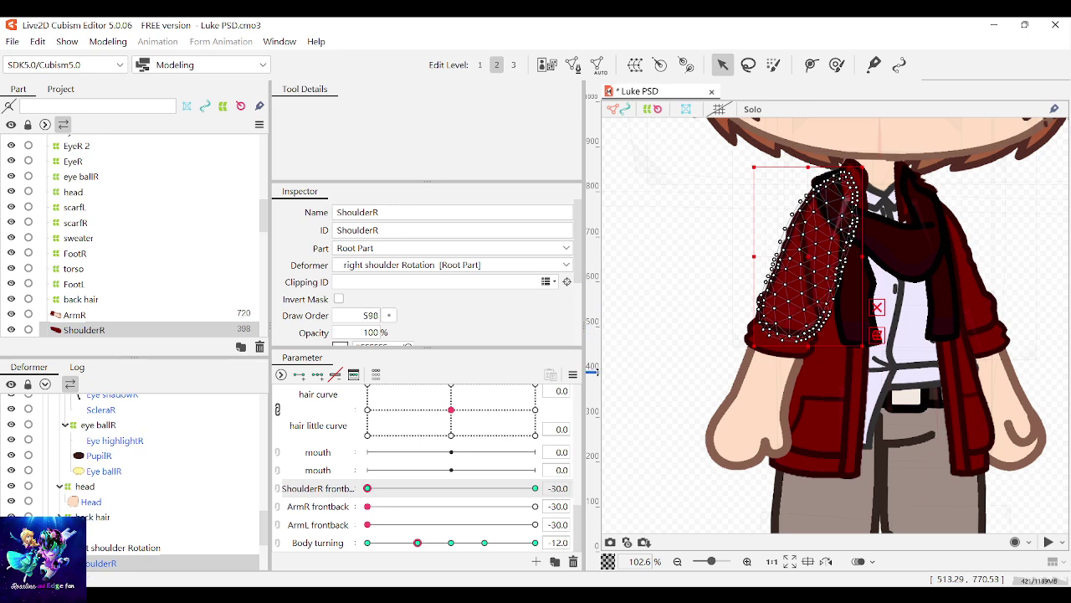
# Step: Check how the ShoulderR sleeve layers with the jacket and scarf by varying ShoulderR frontback and Body turning
pyautogui.scroll(-1, 875, 264)
pyautogui.scroll(4, 814, 264)
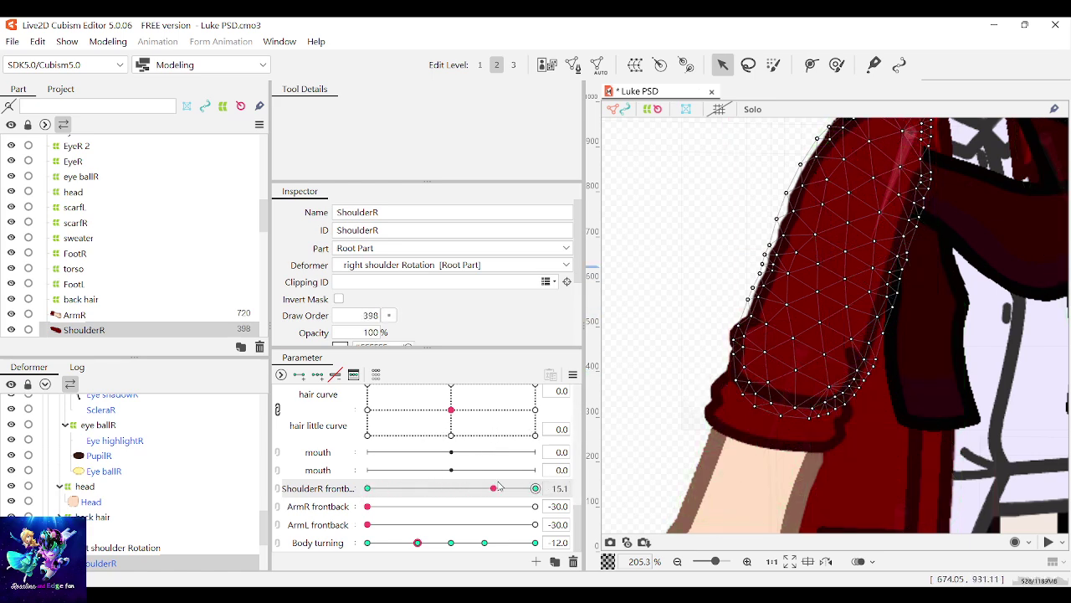
pyautogui.click(367, 488)
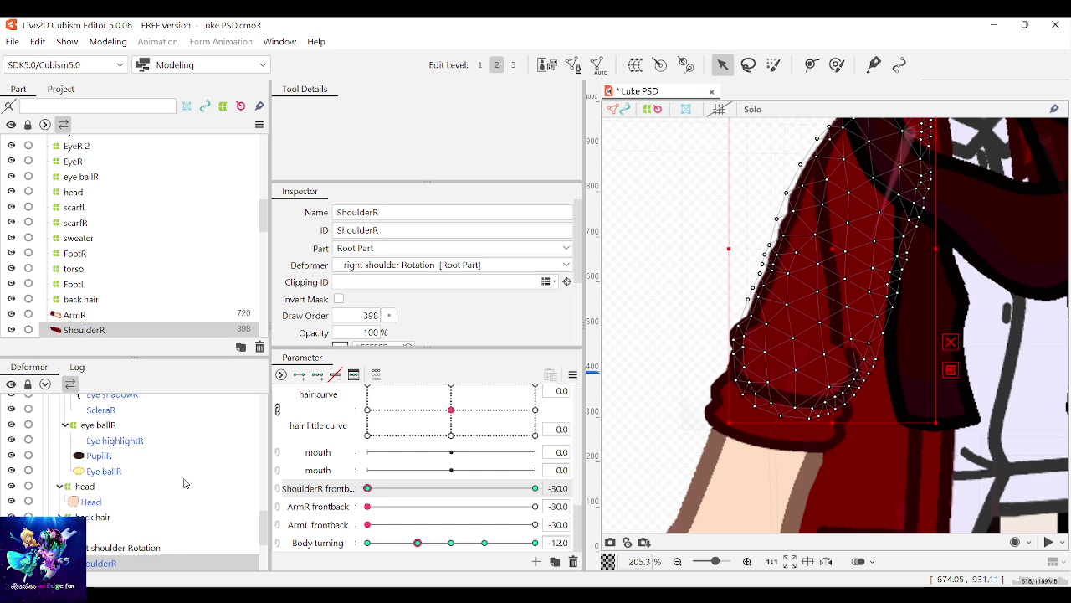
pyautogui.scroll(-2, 689, 344)
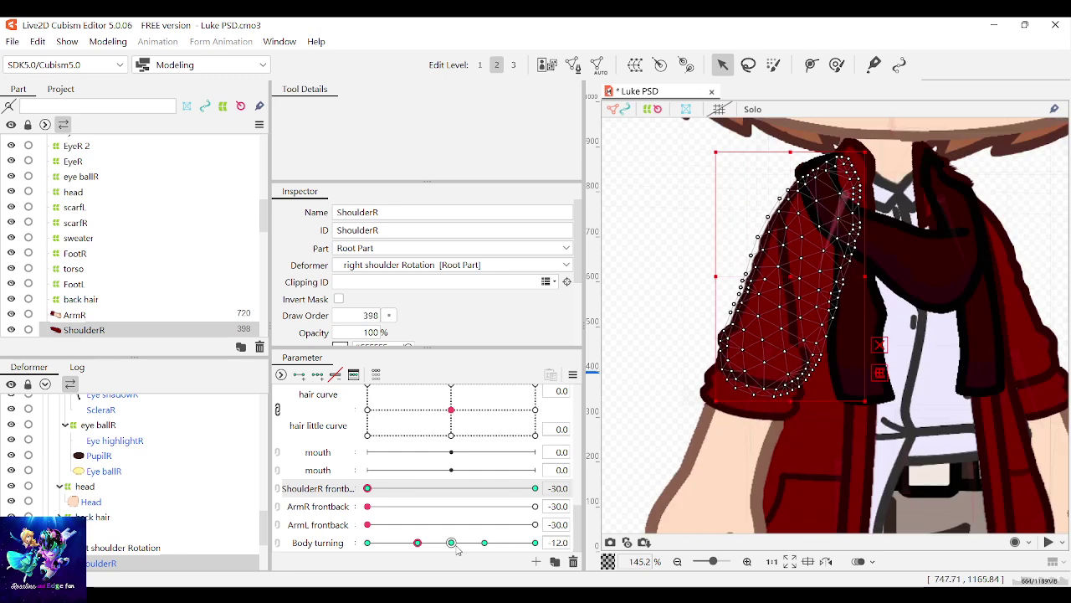
pyautogui.moveTo(458, 550)
pyautogui.mouseDown()
pyautogui.moveTo(398, 547)
pyautogui.moveTo(423, 546)
pyautogui.mouseUp()
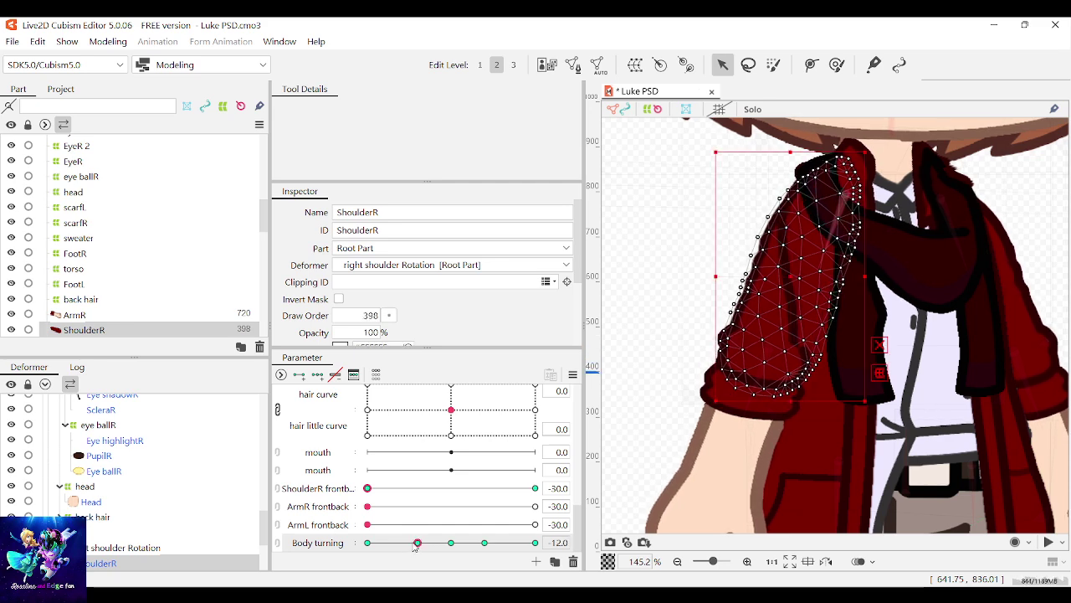
pyautogui.scroll(-4, 667, 444)
pyautogui.scroll(4, 753, 436)
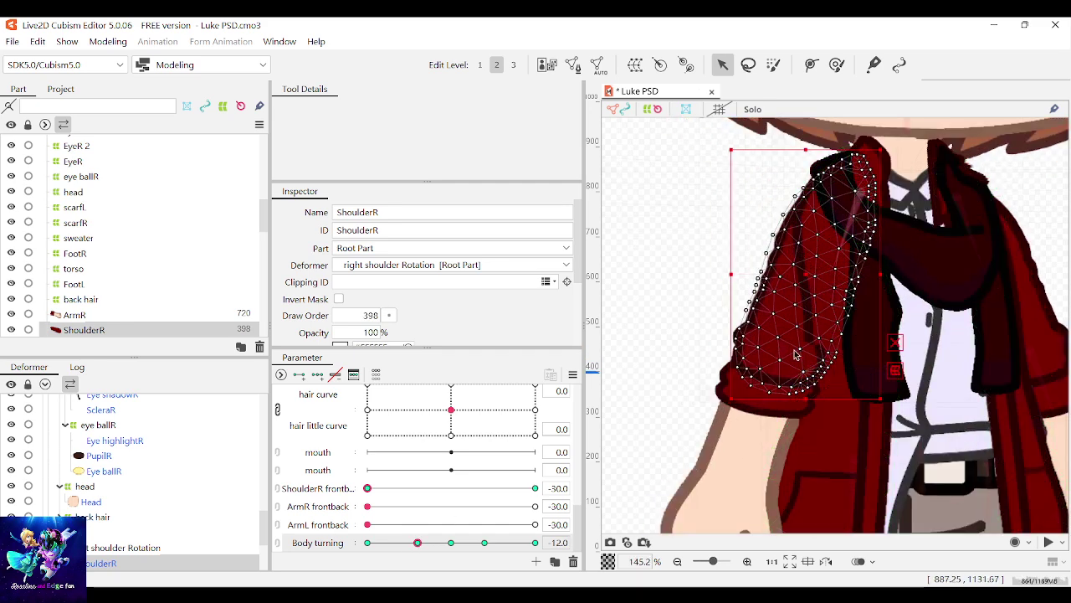
# Step: Select the ArmR mesh and lower its draw order to 410 at ArmR frontback -30.0 and Body turning -12.0
pyautogui.click(758, 428)
pyautogui.moveTo(369, 507); pyautogui.dragTo(552, 504)
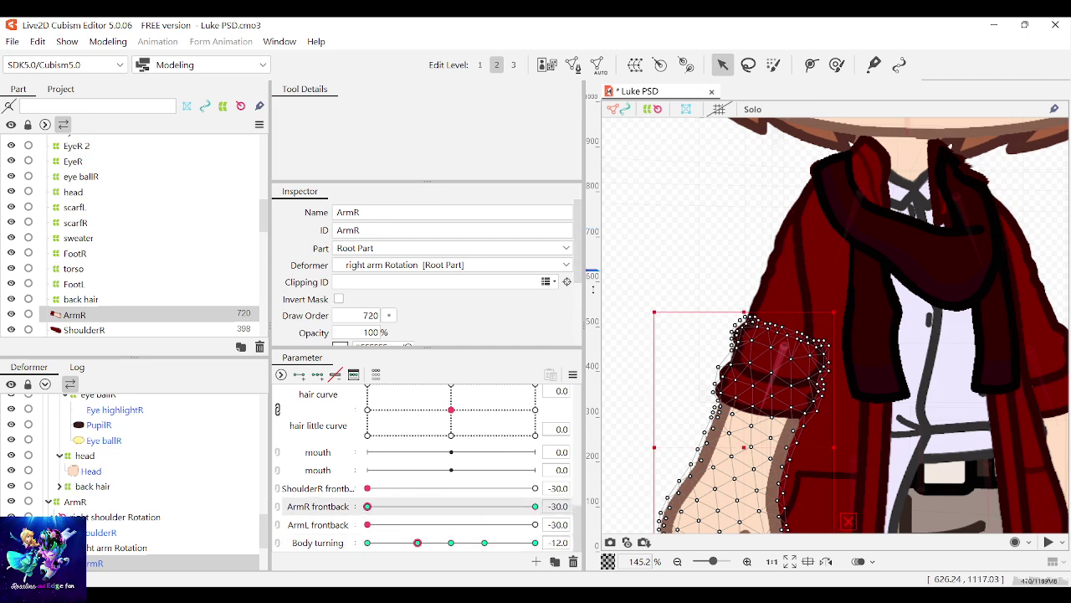
pyautogui.hotkey('ctrl', 'z')
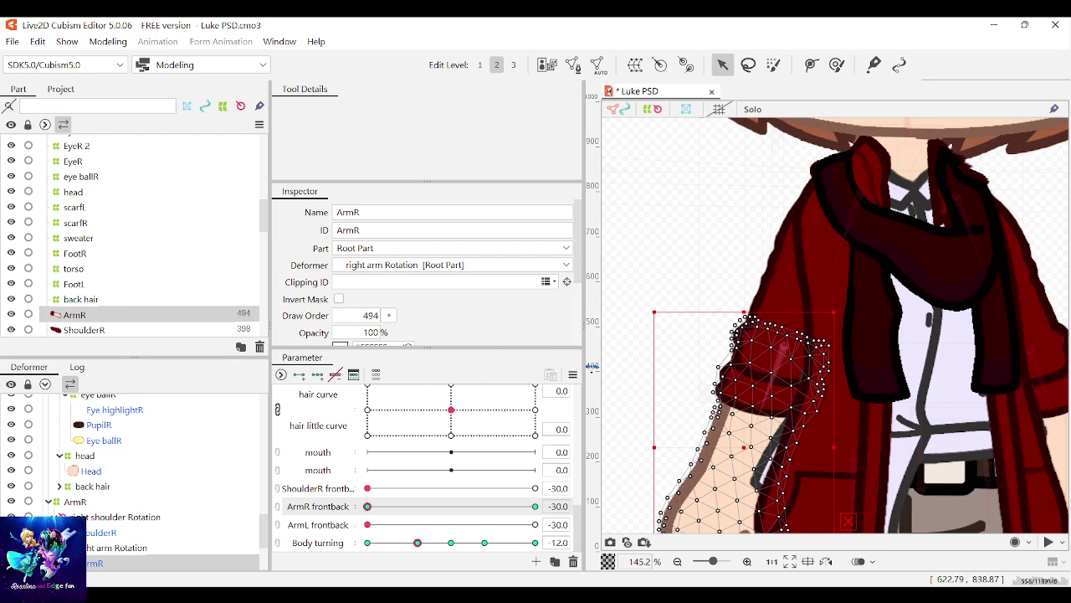
pyautogui.scroll(-1, 830, 303)
pyautogui.scroll(2, 831, 302)
pyautogui.scroll(-3, 816, 334)
pyautogui.scroll(4, 781, 433)
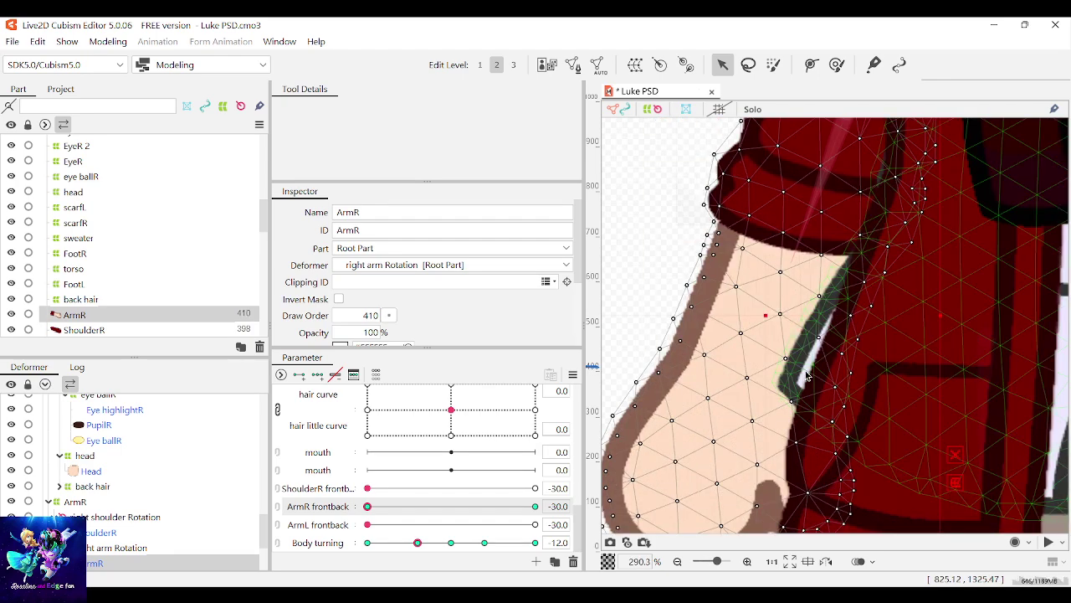
pyautogui.scroll(-3, 807, 376)
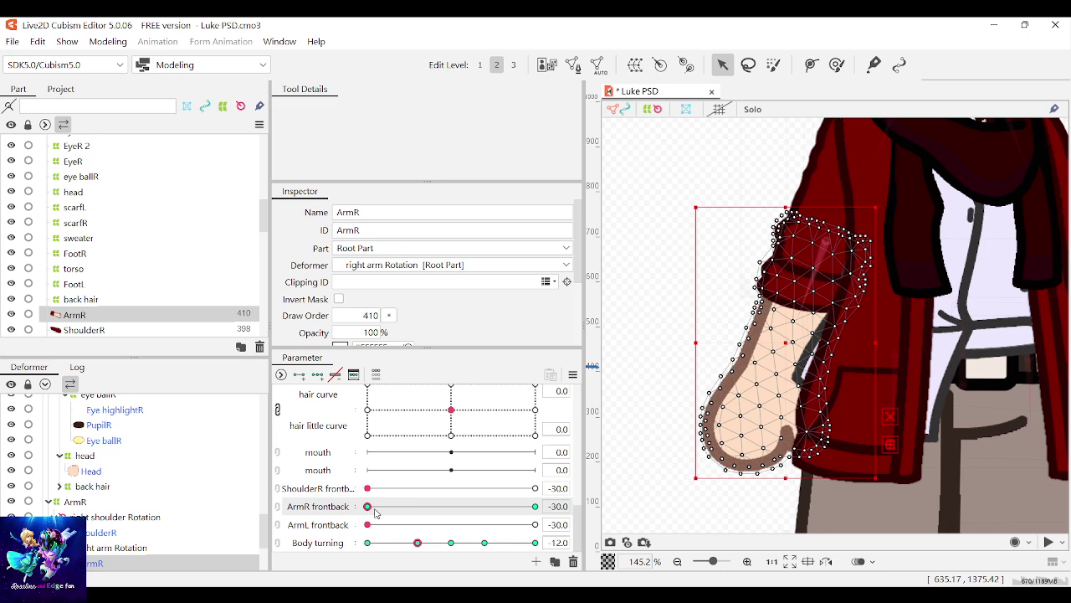
# Step: Check the ArmR layering with ArmR frontback and Body turning, and set its draw order to 426 at Body turning -12.0
pyautogui.moveTo(369, 506)
pyautogui.mouseDown()
pyautogui.moveTo(465, 510)
pyautogui.moveTo(561, 494)
pyautogui.moveTo(294, 513)
pyautogui.mouseUp()
pyautogui.moveTo(427, 544); pyautogui.dragTo(418, 544)
pyautogui.click(699, 411)
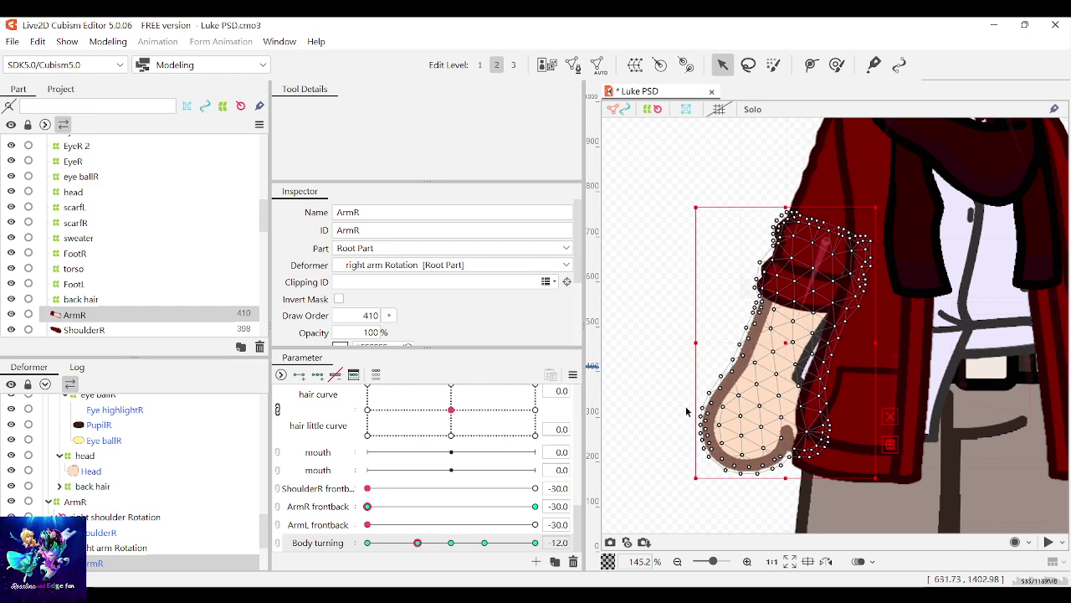
pyautogui.scroll(2, 717, 374)
pyautogui.scroll(-2, 717, 374)
pyautogui.moveTo(418, 543); pyautogui.dragTo(416, 547)
pyautogui.moveTo(422, 550); pyautogui.dragTo(420, 551)
pyautogui.scroll(-3, 710, 393)
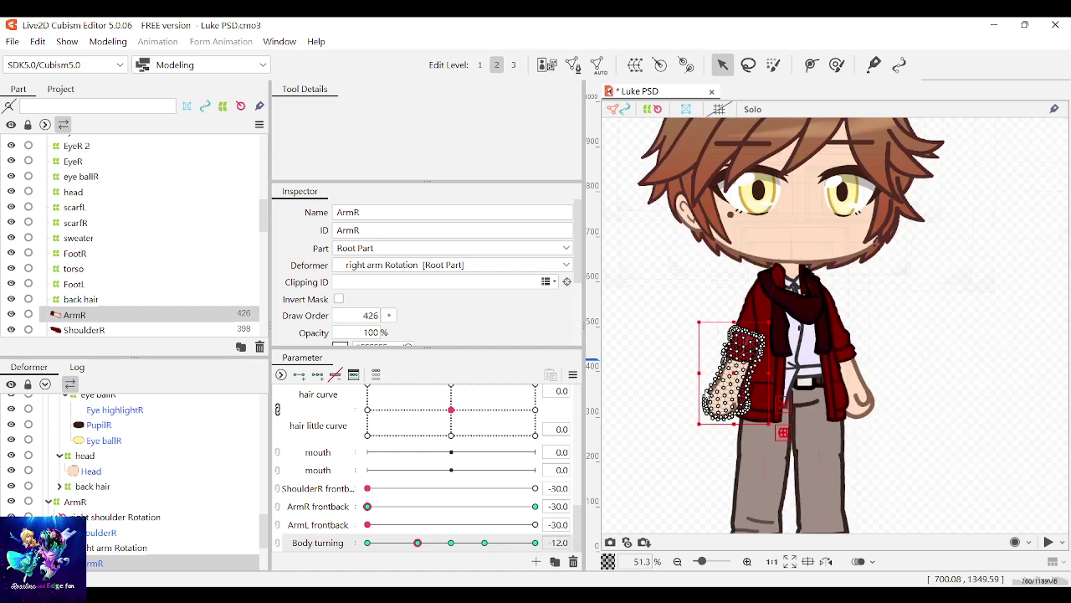
# Step: Try to move the ShoulderR mesh slightly left at Body turning -12.0
pyautogui.scroll(1, 720, 369)
pyautogui.click(744, 297)
pyautogui.scroll(6, 744, 294)
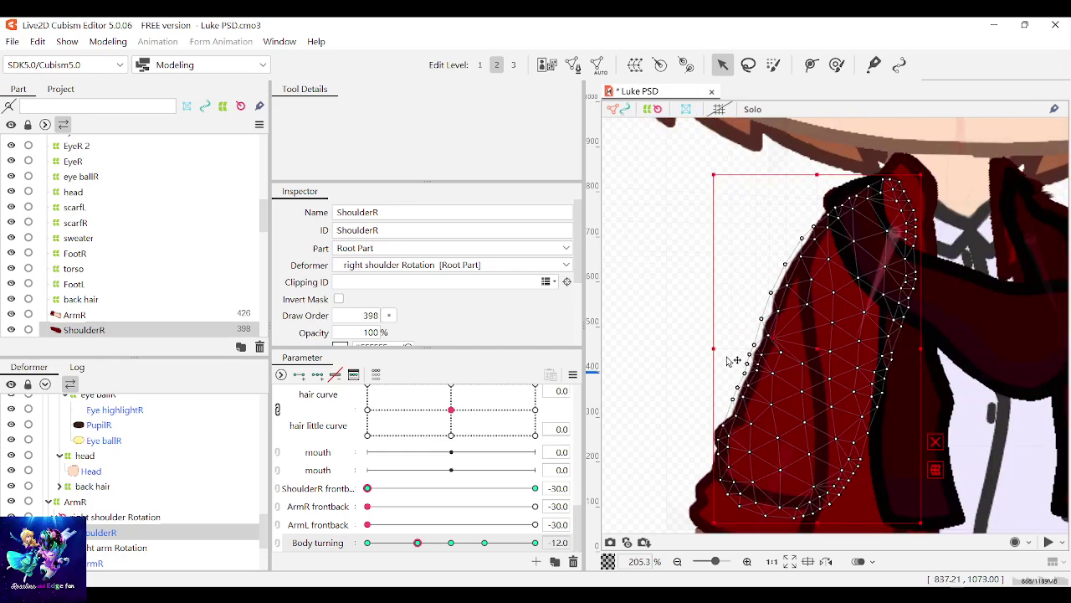
pyautogui.moveTo(730, 360); pyautogui.dragTo(717, 361)
pyautogui.hotkey('ctrl', 'z')
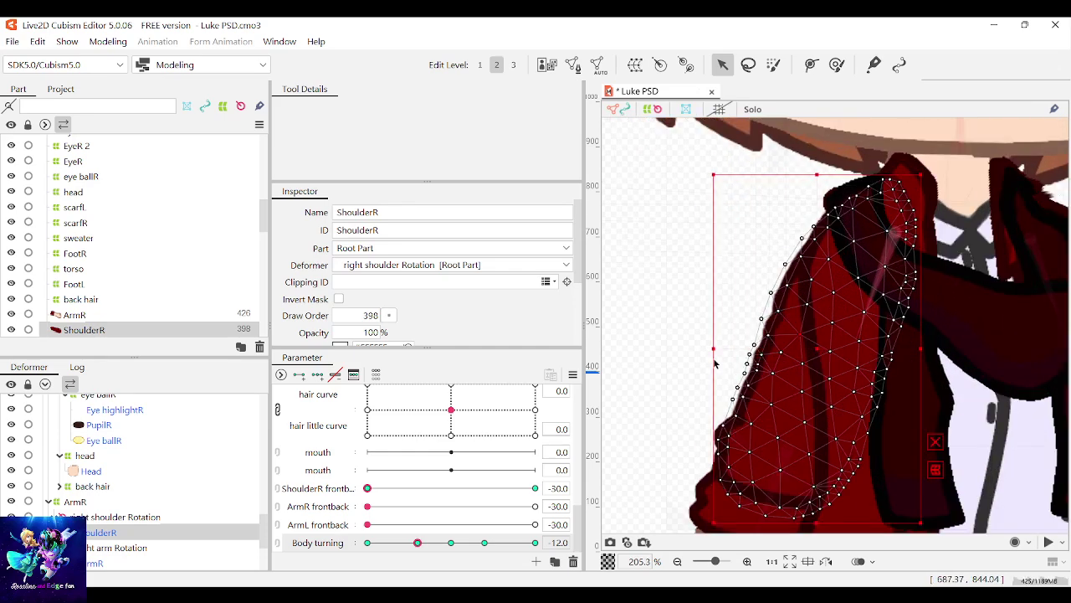
# Step: Select the ArmR warp deformer, shift it slightly left at Body turning -12.0, and check the turn
pyautogui.click(896, 237)
pyautogui.scroll(-3, 717, 230)
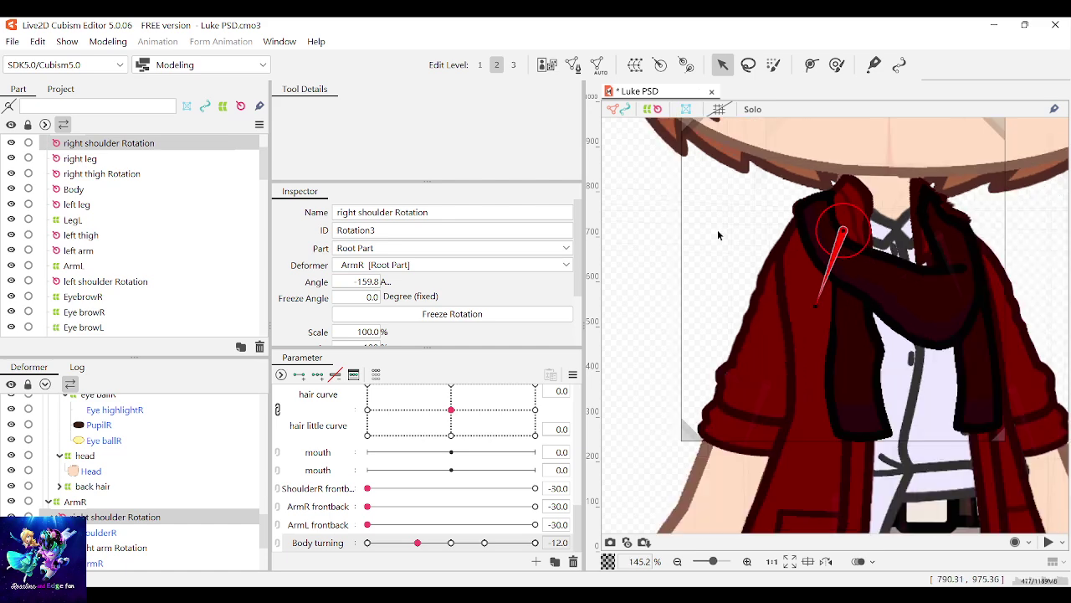
pyautogui.click(701, 184)
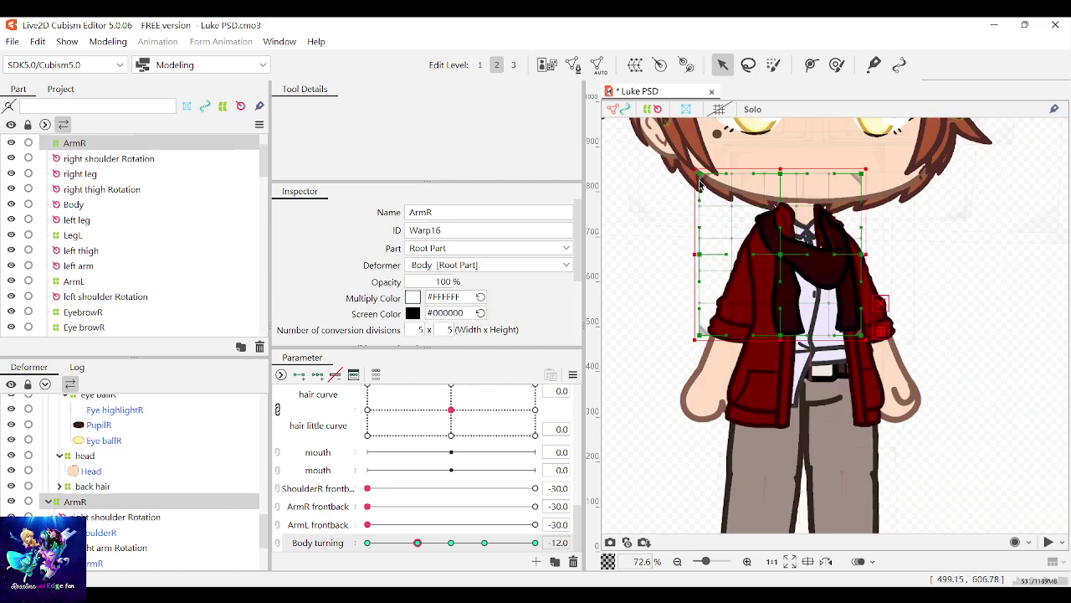
pyautogui.moveTo(785, 258); pyautogui.dragTo(777, 258)
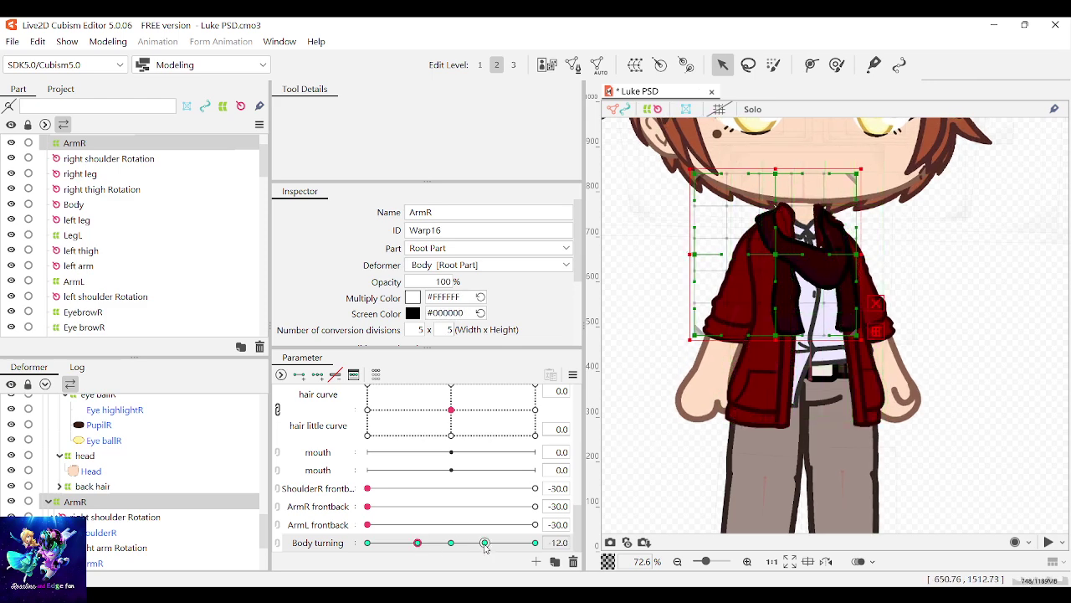
pyautogui.moveTo(418, 548); pyautogui.dragTo(416, 550)
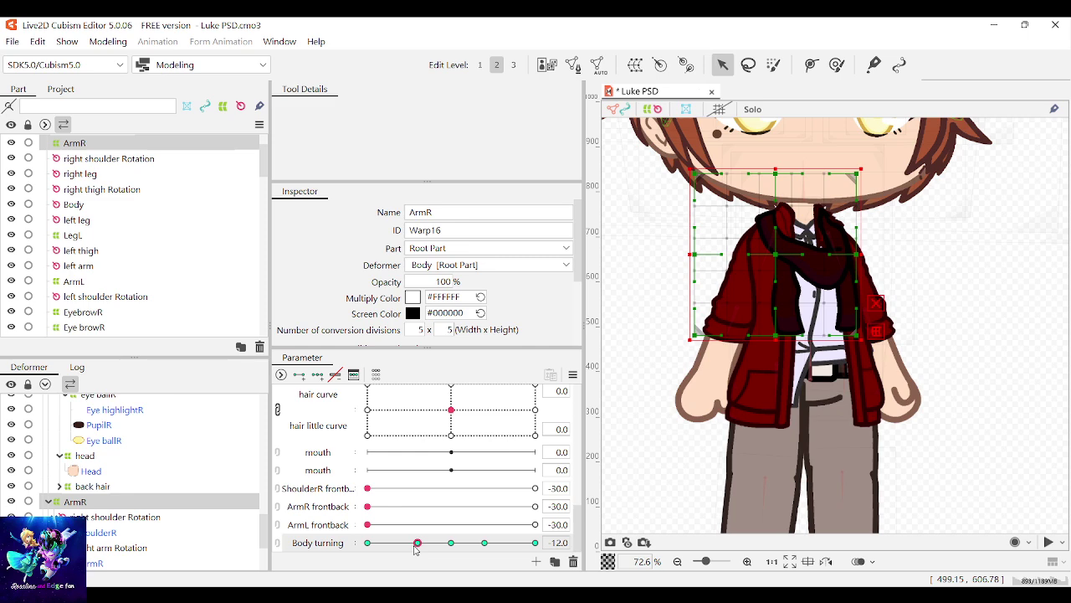
# Step: Inspect the ArmL and ShoulderL meshes and check the arms with Body turning and ArmR frontback
pyautogui.click(896, 348)
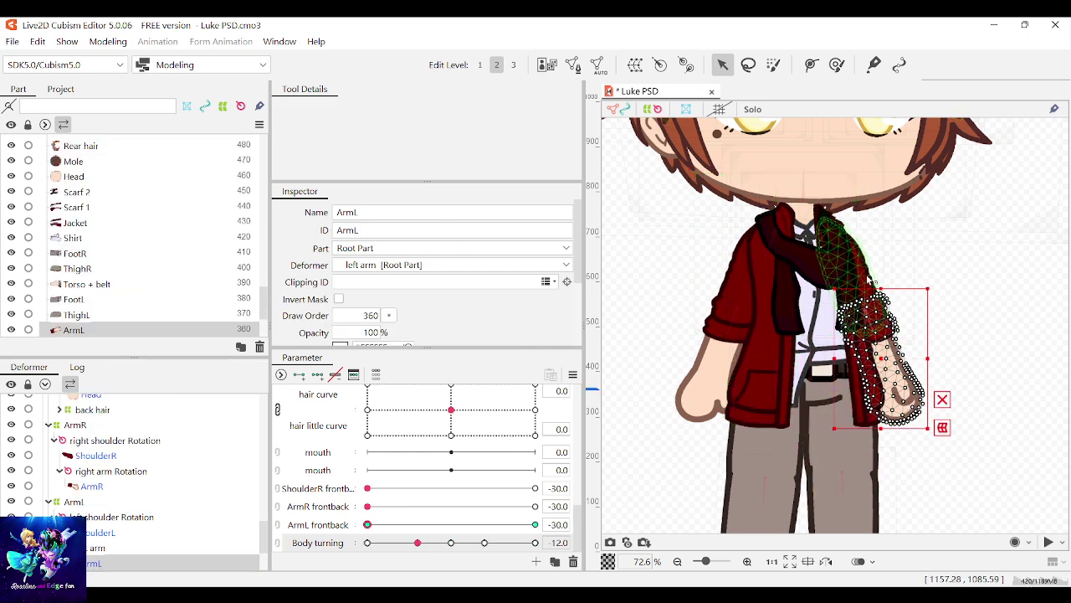
pyautogui.click(870, 283)
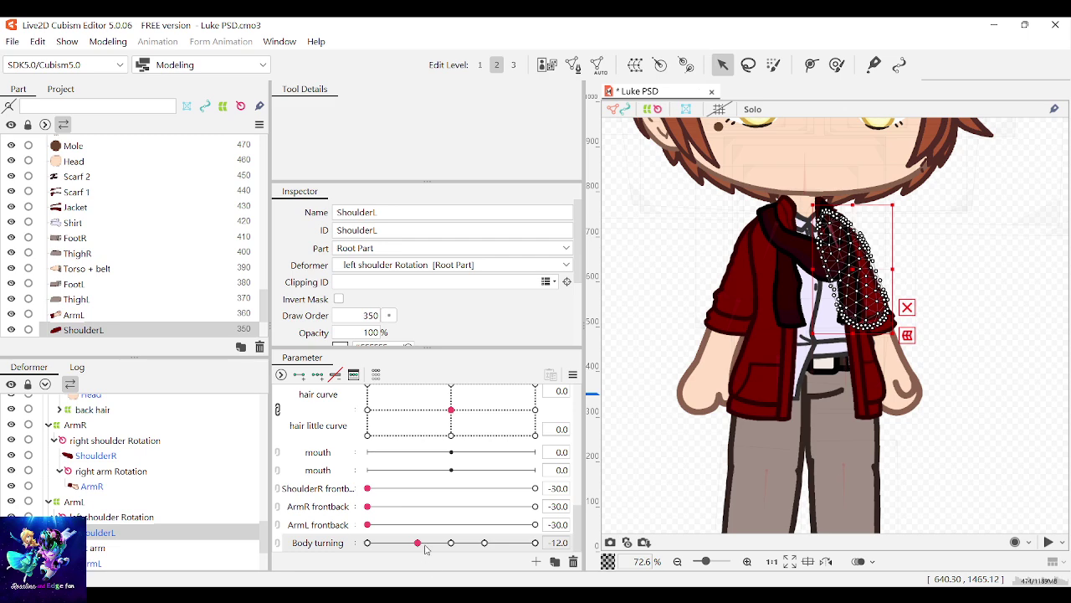
pyautogui.moveTo(423, 545)
pyautogui.mouseDown()
pyautogui.moveTo(461, 545)
pyautogui.moveTo(417, 543)
pyautogui.mouseUp()
pyautogui.moveTo(368, 507); pyautogui.dragTo(558, 490)
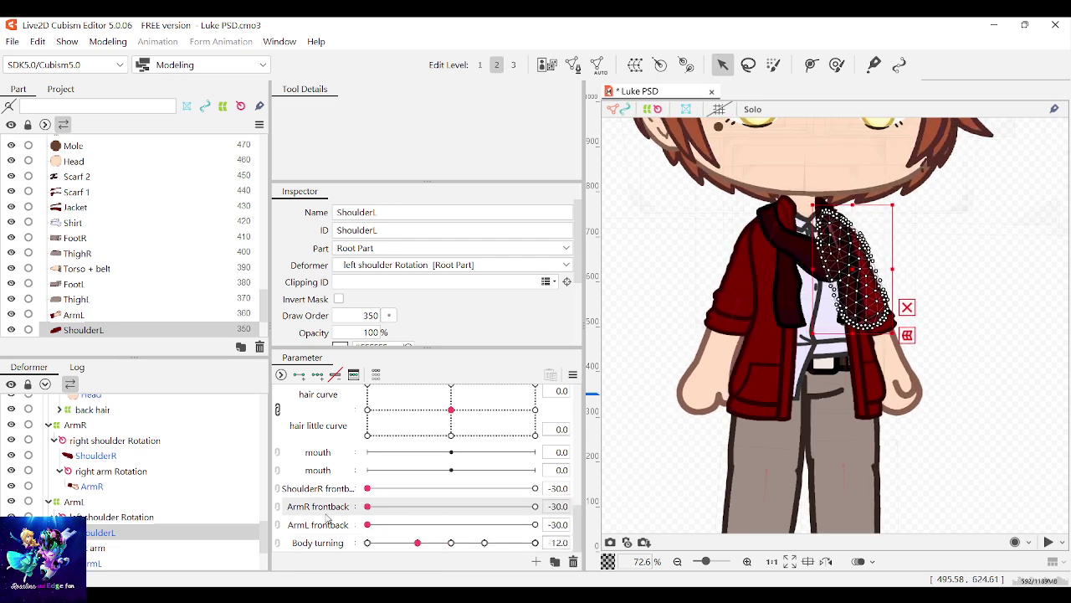
# Step: Set the ShoulderR mesh's draw order to 444 at ShoulderR frontback 30.0 and Body turning -12.0
pyautogui.moveTo(368, 490); pyautogui.dragTo(535, 488)
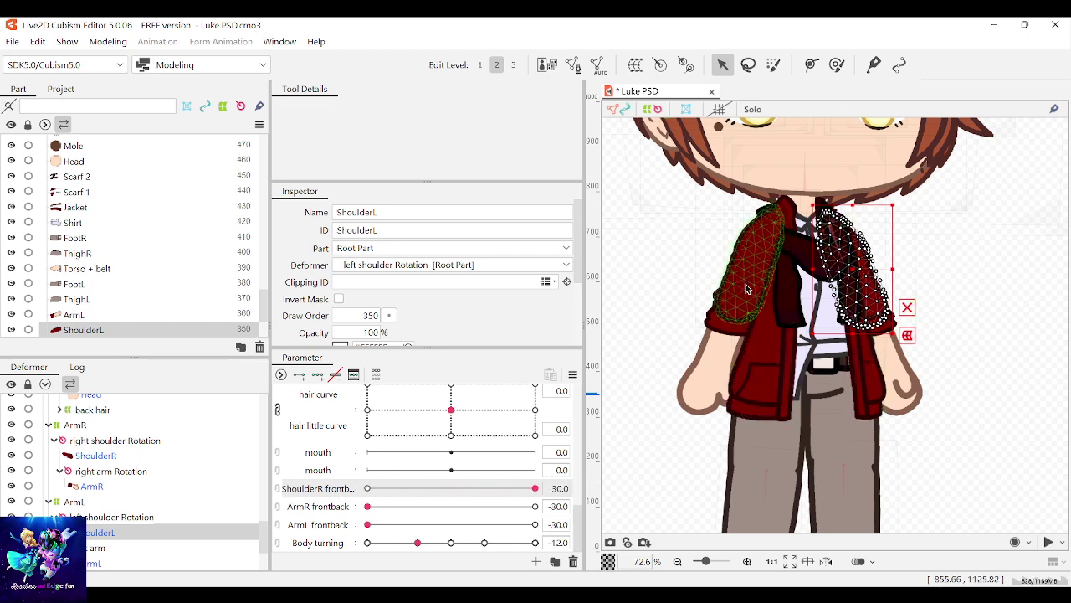
pyautogui.click(729, 308)
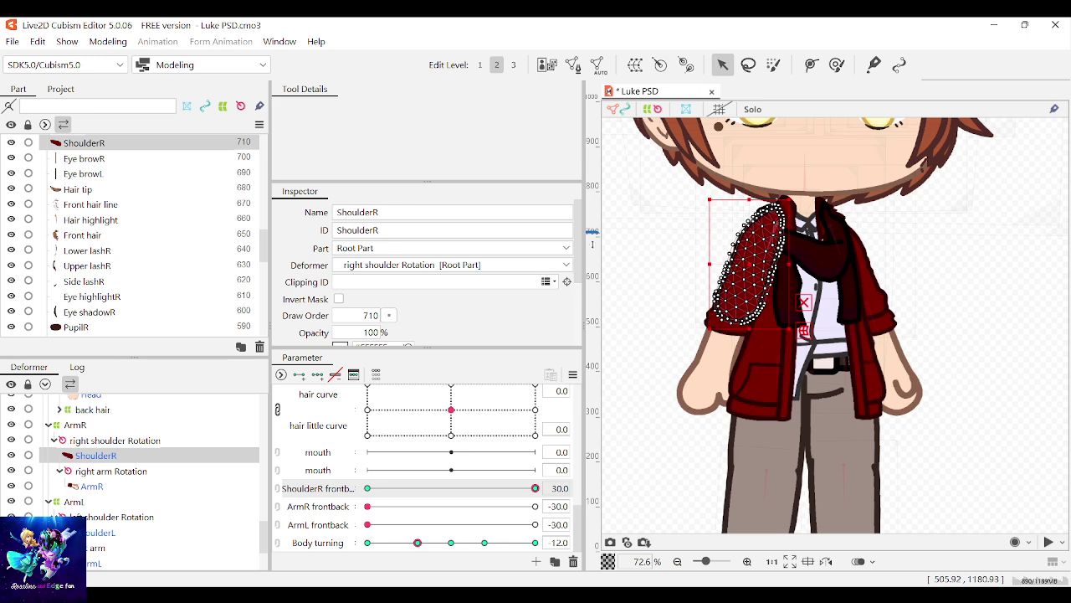
pyautogui.scroll(6, 690, 296)
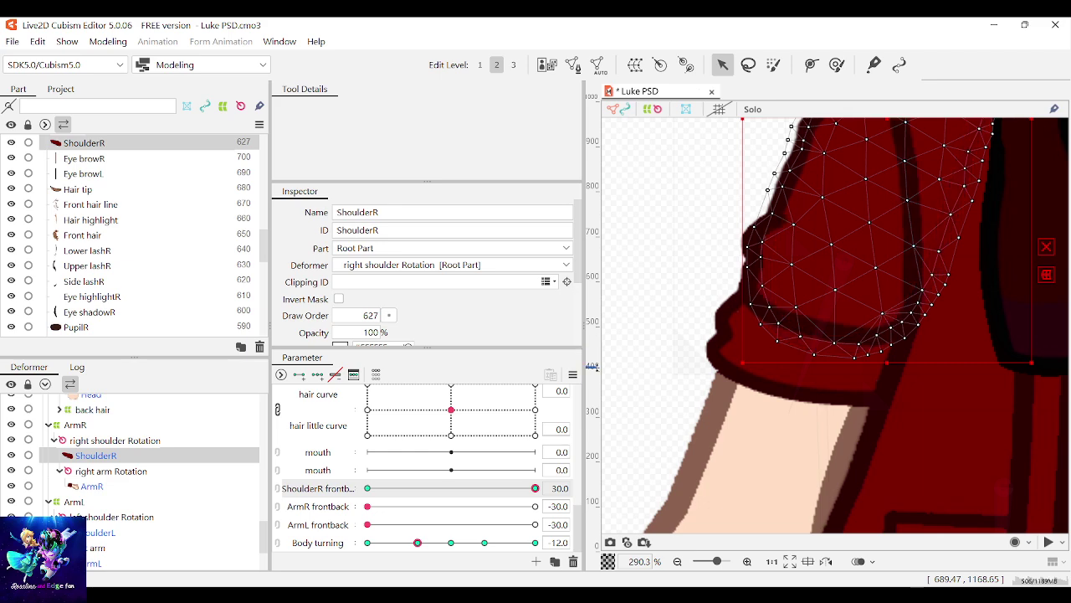
pyautogui.scroll(-2, 735, 377)
pyautogui.scroll(-1, 736, 378)
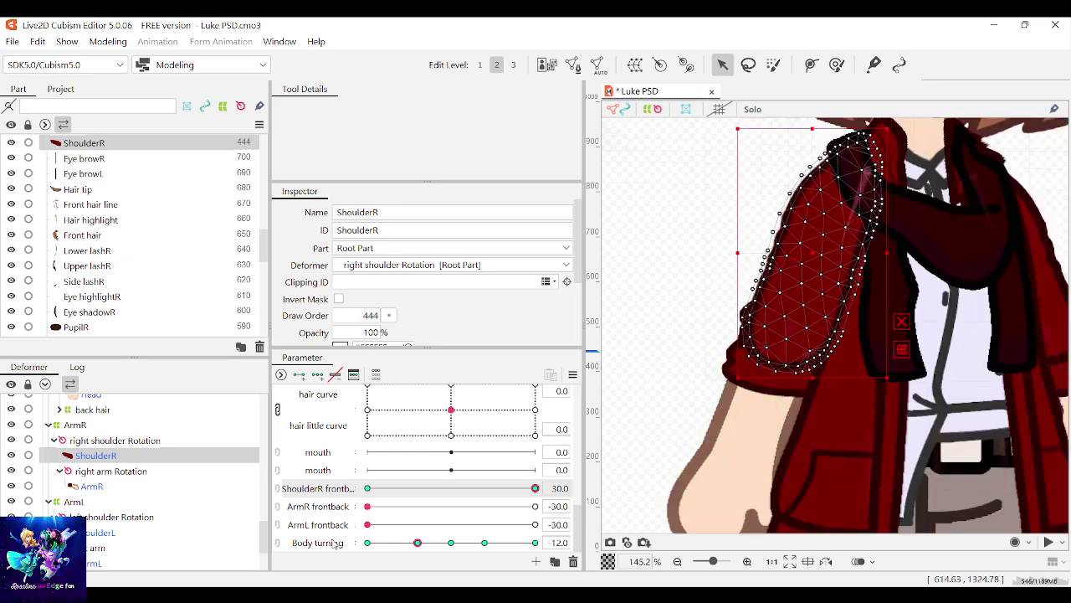
# Step: Check ArmR frontback, return ShoulderR frontback to -30.0, and save the model
pyautogui.moveTo(367, 508); pyautogui.dragTo(329, 506)
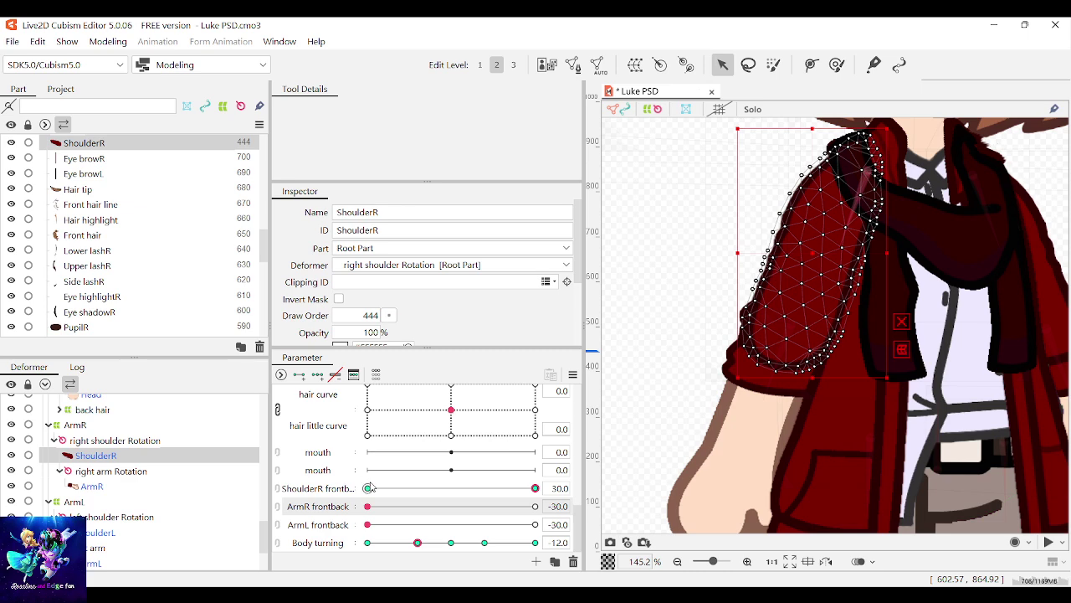
pyautogui.click(368, 488)
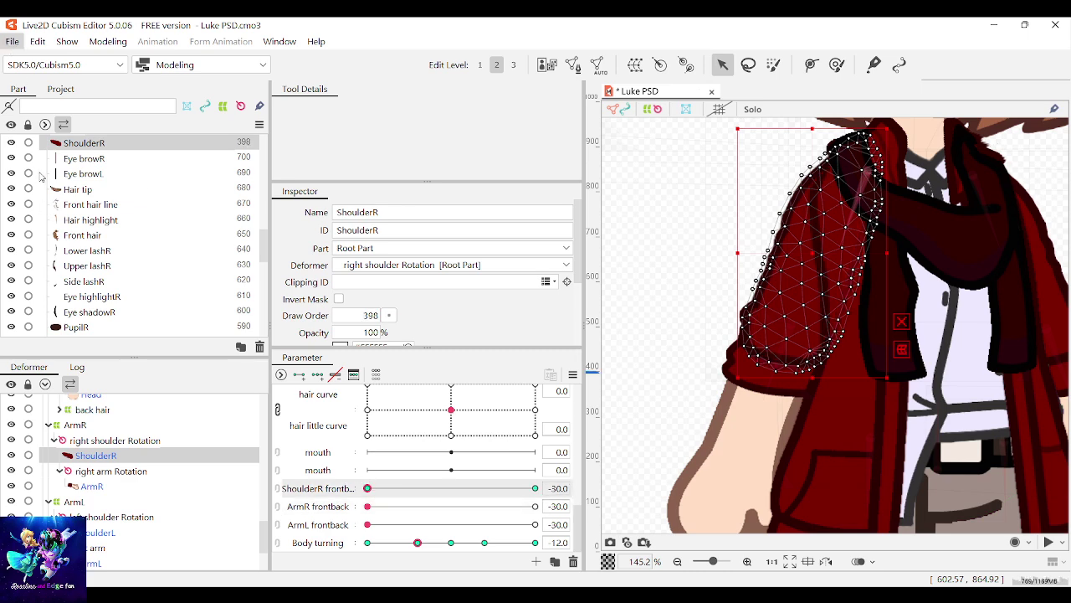
pyautogui.hotkey('ctrl', 's')
# Step: Select the ArmL warp deformer and move it slightly right and up at Body turning -12.0, checking the turn
pyautogui.scroll(2, 874, 369)
pyautogui.scroll(-5, 875, 369)
pyautogui.scroll(2, 874, 369)
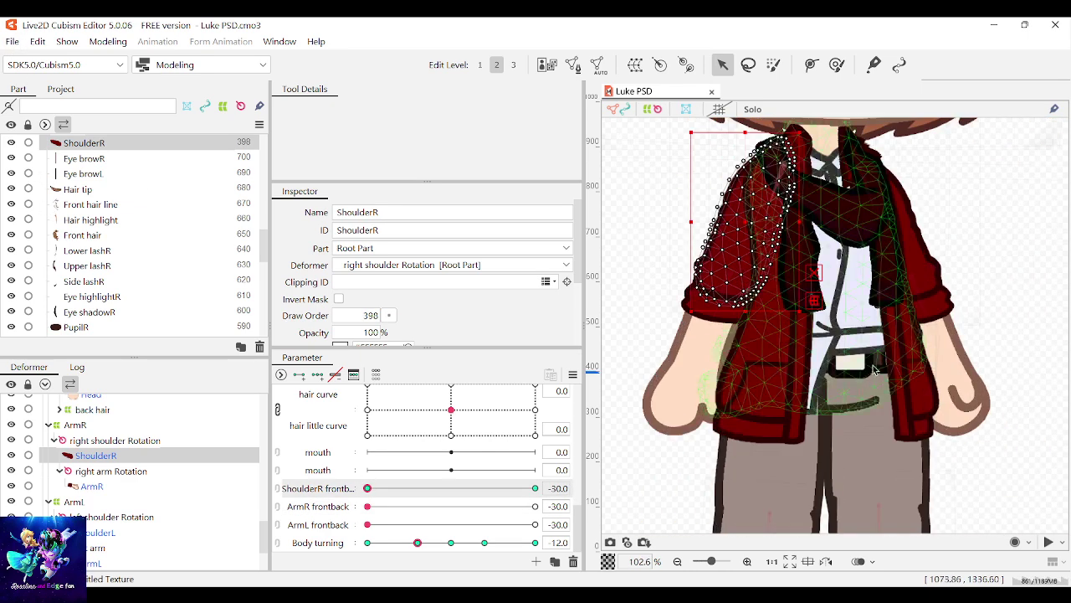
pyautogui.click(894, 243)
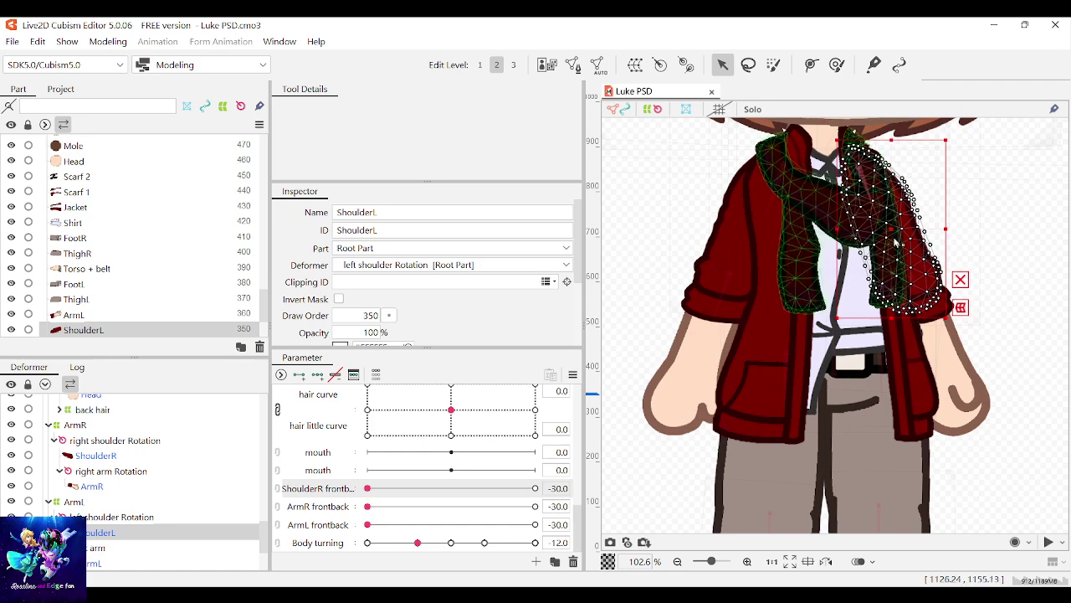
pyautogui.scroll(-2, 860, 174)
pyautogui.scroll(7, 854, 185)
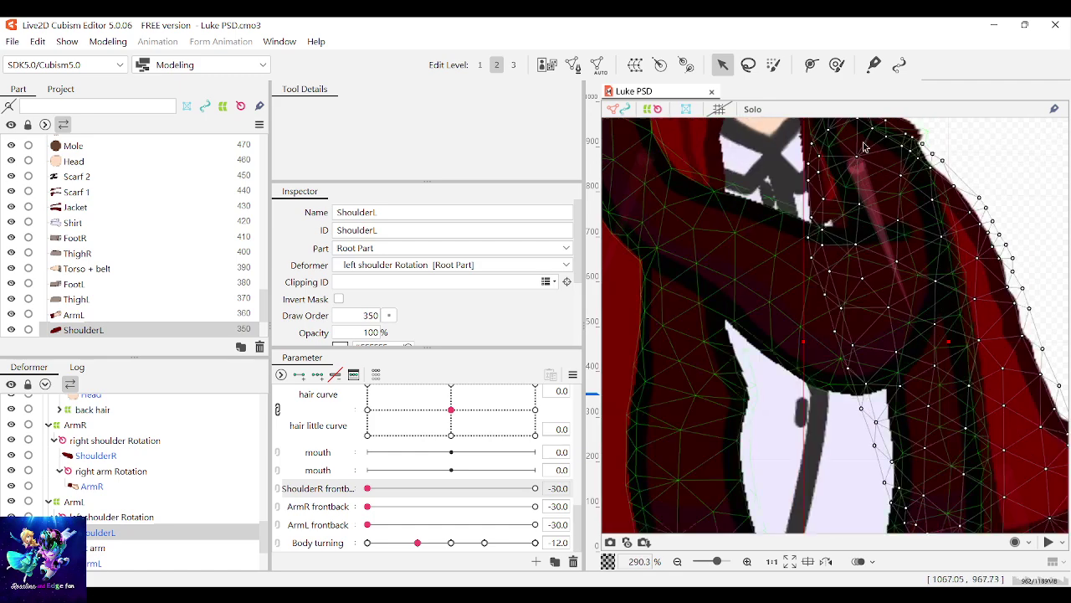
pyautogui.click(851, 193)
pyautogui.scroll(-8, 789, 352)
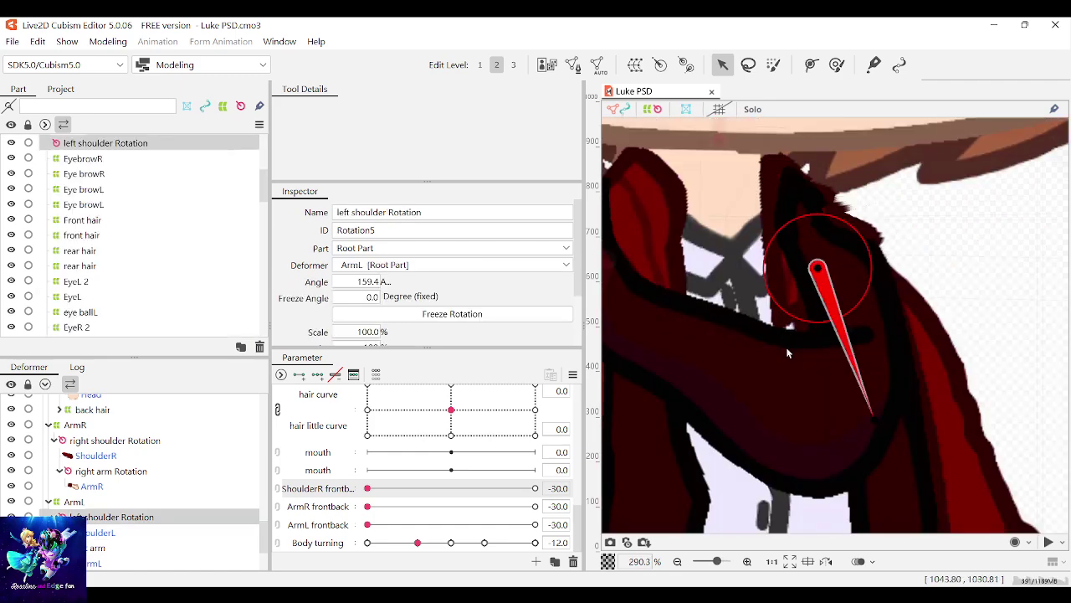
pyautogui.click(879, 272)
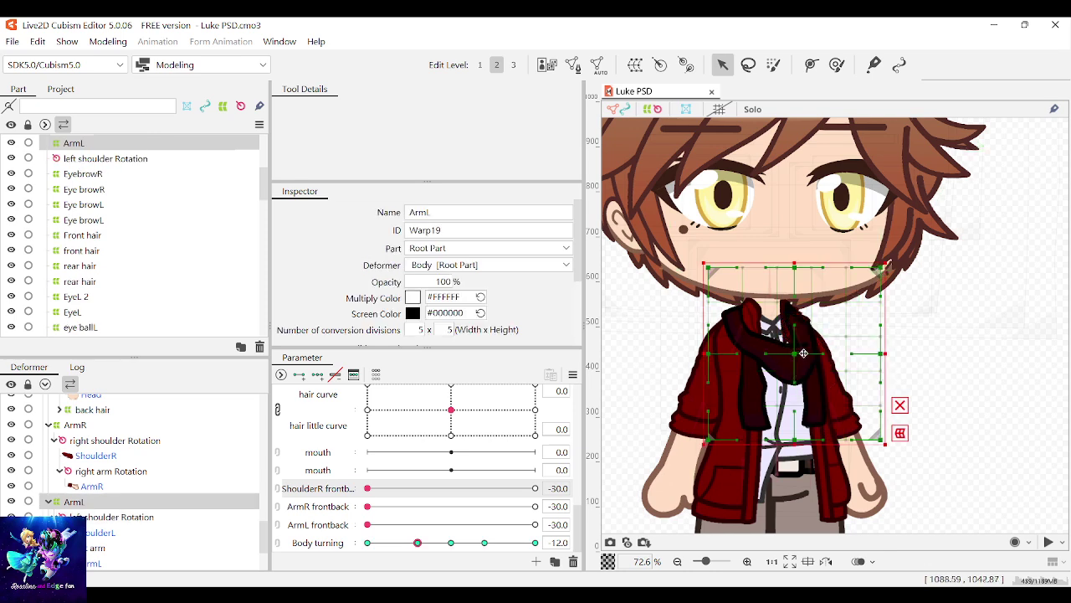
pyautogui.moveTo(792, 352); pyautogui.dragTo(798, 349)
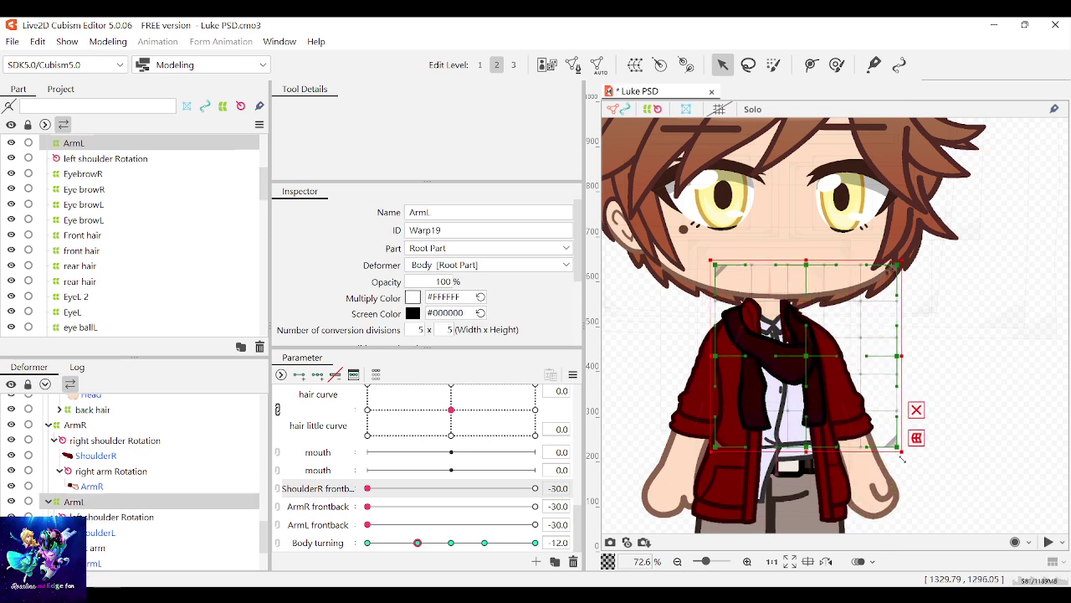
pyautogui.moveTo(418, 543)
pyautogui.mouseDown()
pyautogui.moveTo(435, 544)
pyautogui.moveTo(418, 543)
pyautogui.mouseUp()
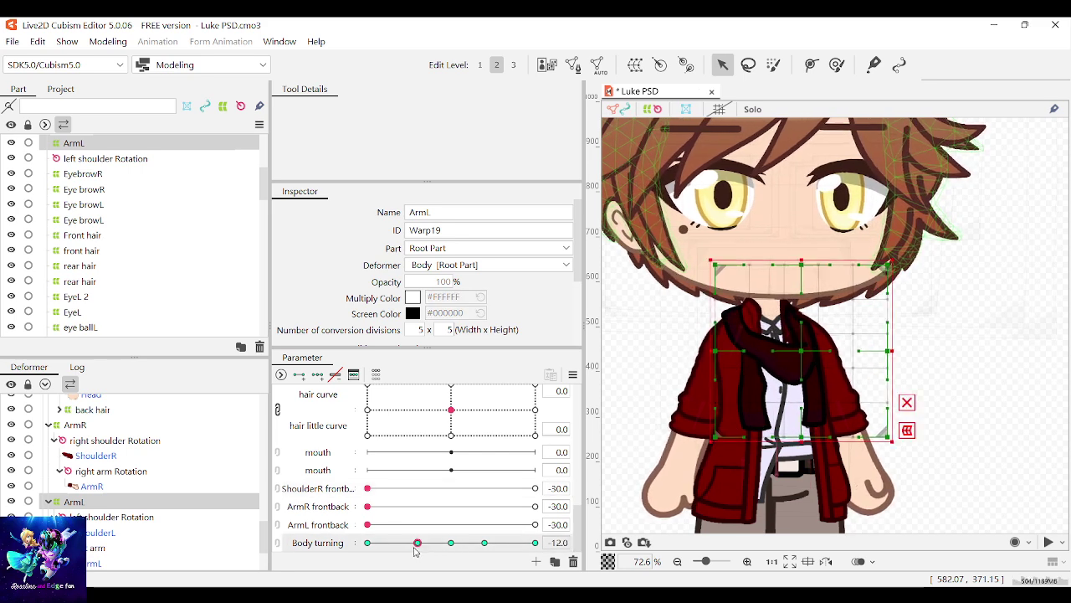
pyautogui.click(797, 348)
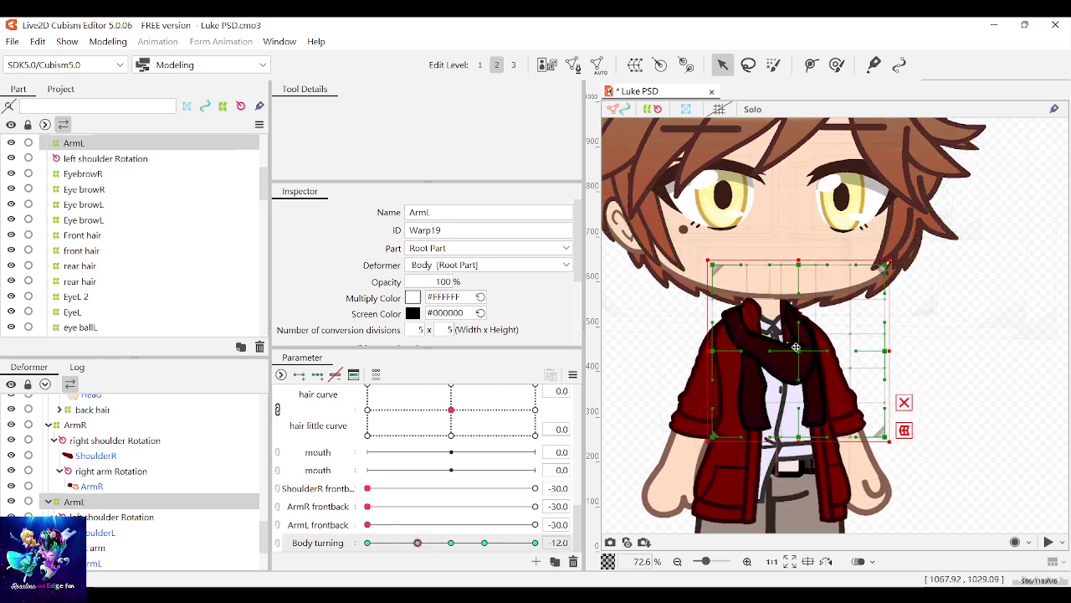
pyautogui.moveTo(796, 347); pyautogui.dragTo(796, 344)
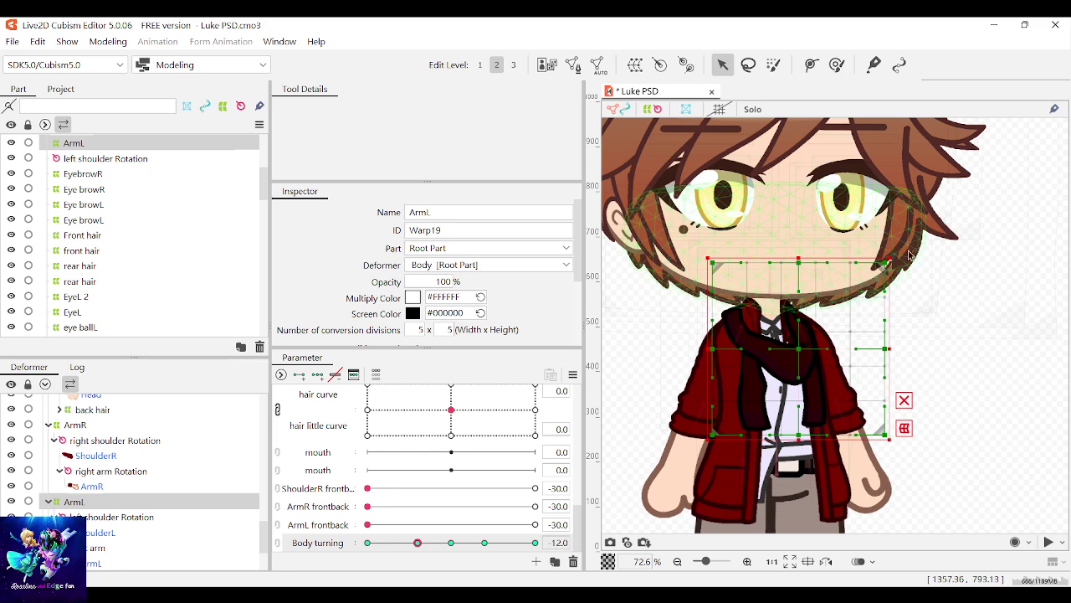
# Step: Shrink the ArmL warp deformer slightly and nudge it up at Body turning -12.0, then save the model
pyautogui.moveTo(910, 255); pyautogui.dragTo(902, 258)
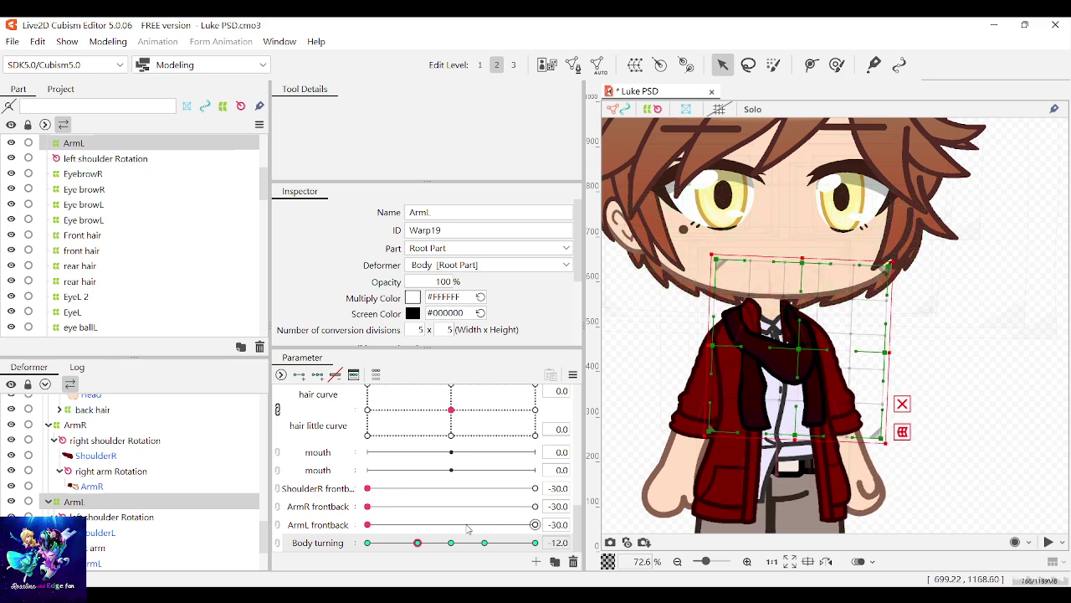
pyautogui.moveTo(417, 550)
pyautogui.mouseDown()
pyautogui.moveTo(457, 549)
pyautogui.moveTo(418, 542)
pyautogui.mouseUp()
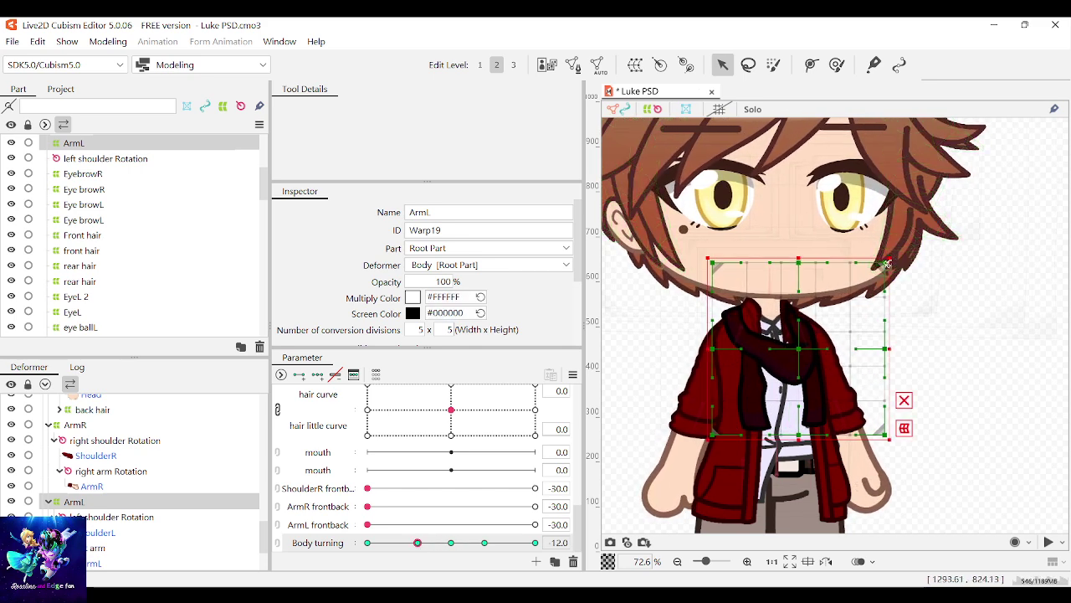
pyautogui.moveTo(892, 257); pyautogui.dragTo(887, 263)
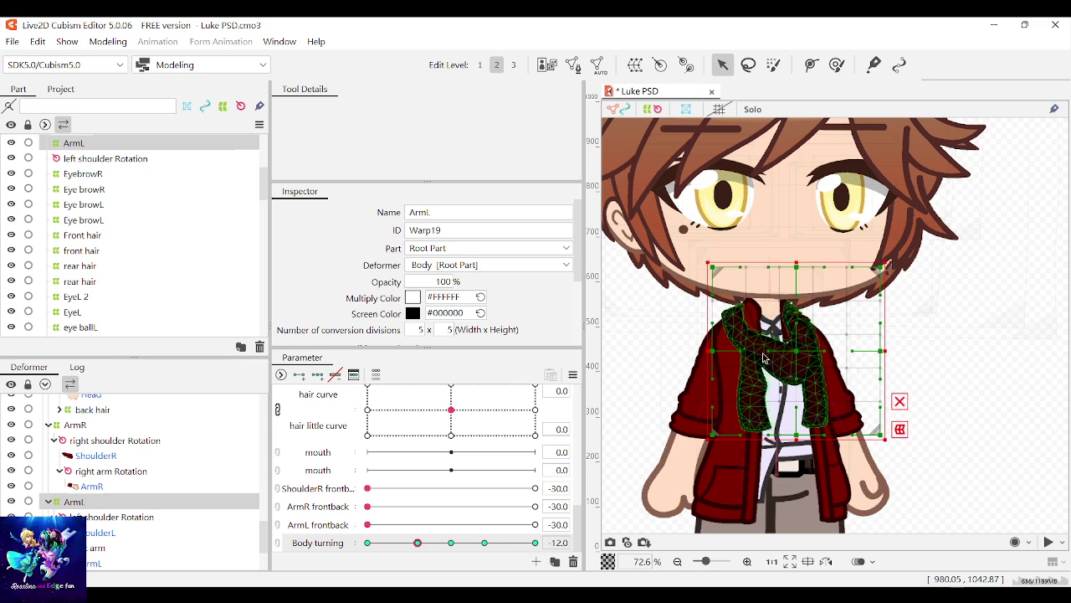
pyautogui.moveTo(797, 352); pyautogui.dragTo(797, 348)
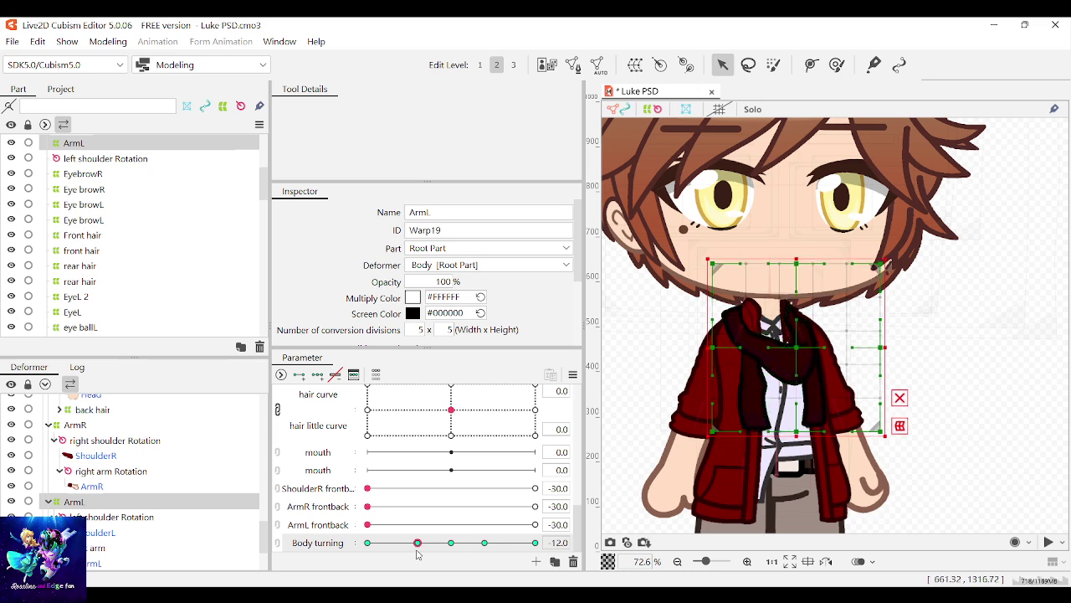
pyautogui.moveTo(418, 544)
pyautogui.mouseDown()
pyautogui.moveTo(470, 545)
pyautogui.moveTo(417, 546)
pyautogui.mouseUp()
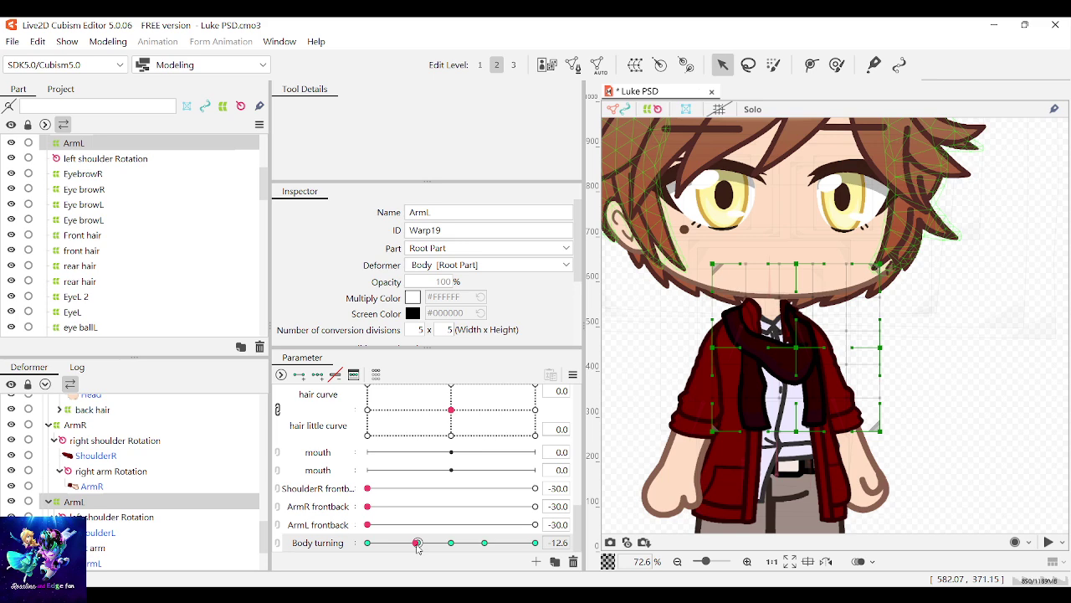
pyautogui.scroll(-4, 866, 245)
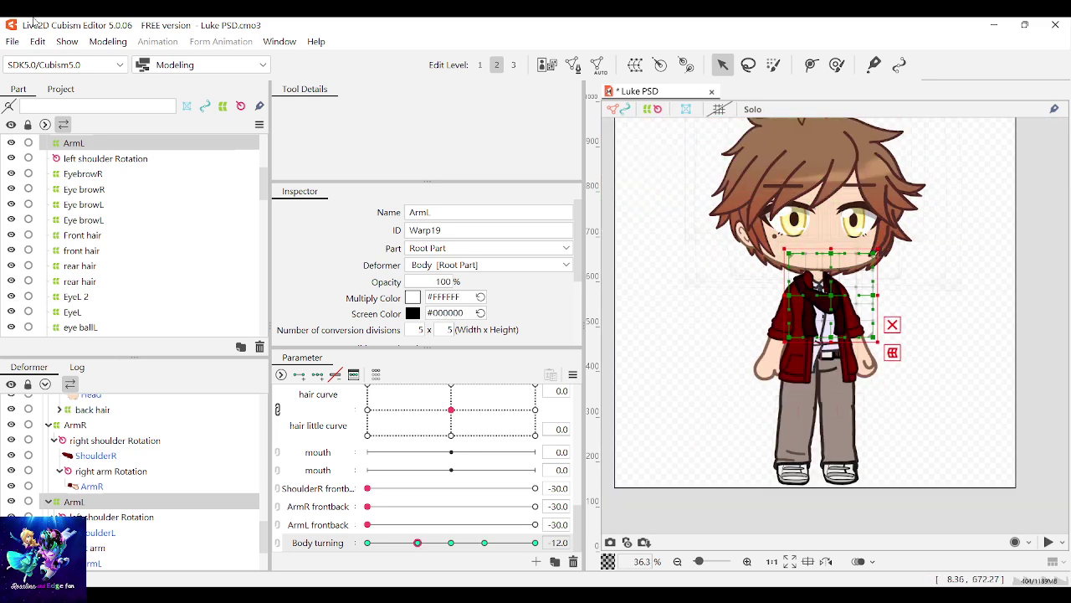
pyautogui.hotkey('ctrl', 's')
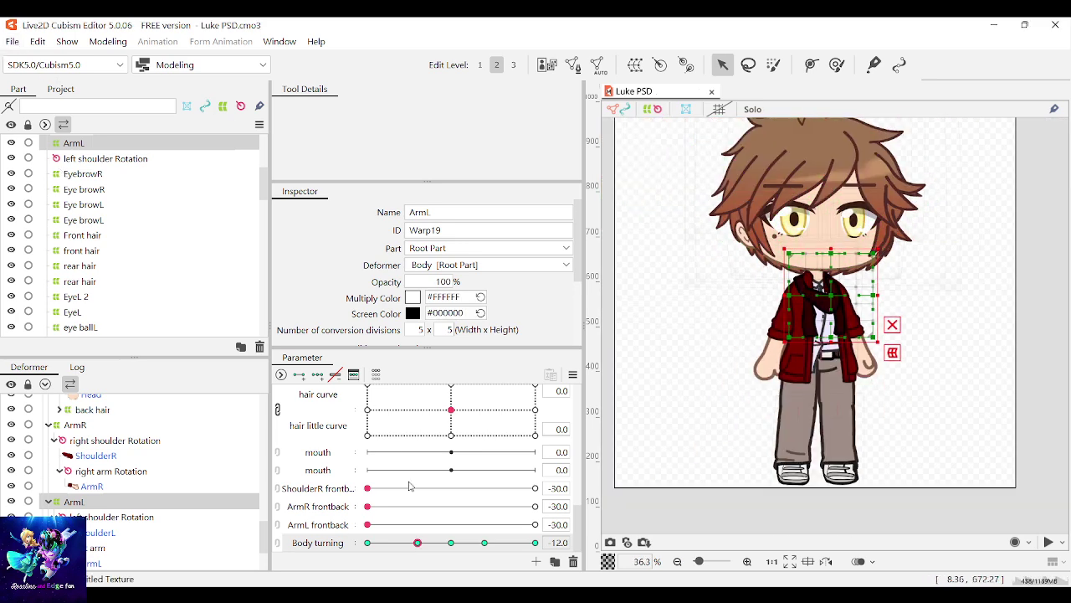
# Step: Select the FootR warp deformer and check the right foot with the right leg and Body turning parameters
pyautogui.scroll(-5, 421, 485)
pyautogui.scroll(4, 421, 485)
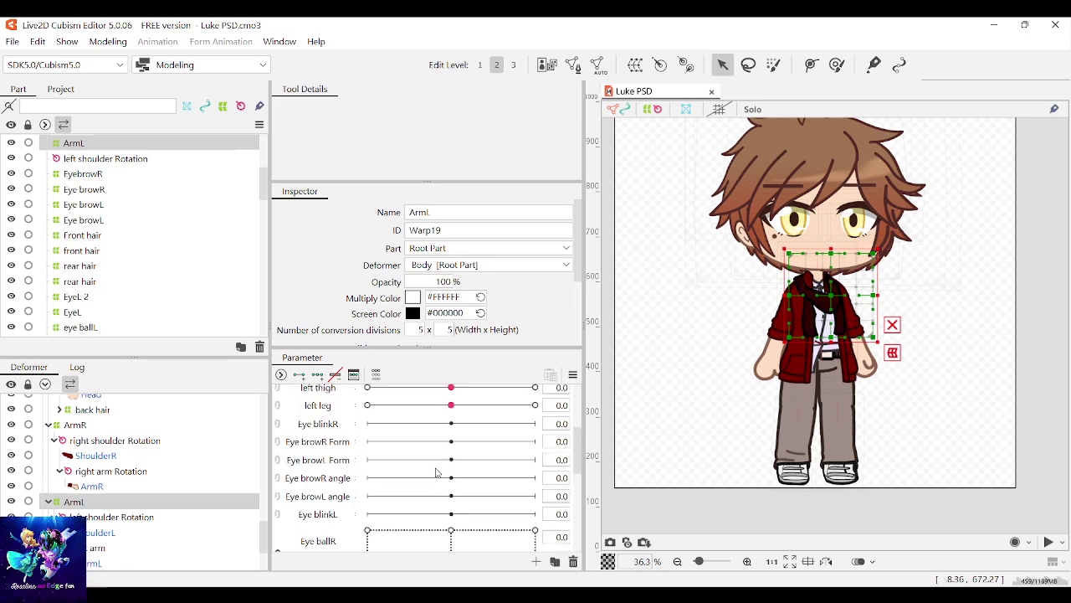
pyautogui.moveTo(452, 427)
pyautogui.mouseDown()
pyautogui.moveTo(473, 427)
pyautogui.moveTo(437, 430)
pyautogui.moveTo(453, 428)
pyautogui.mouseUp()
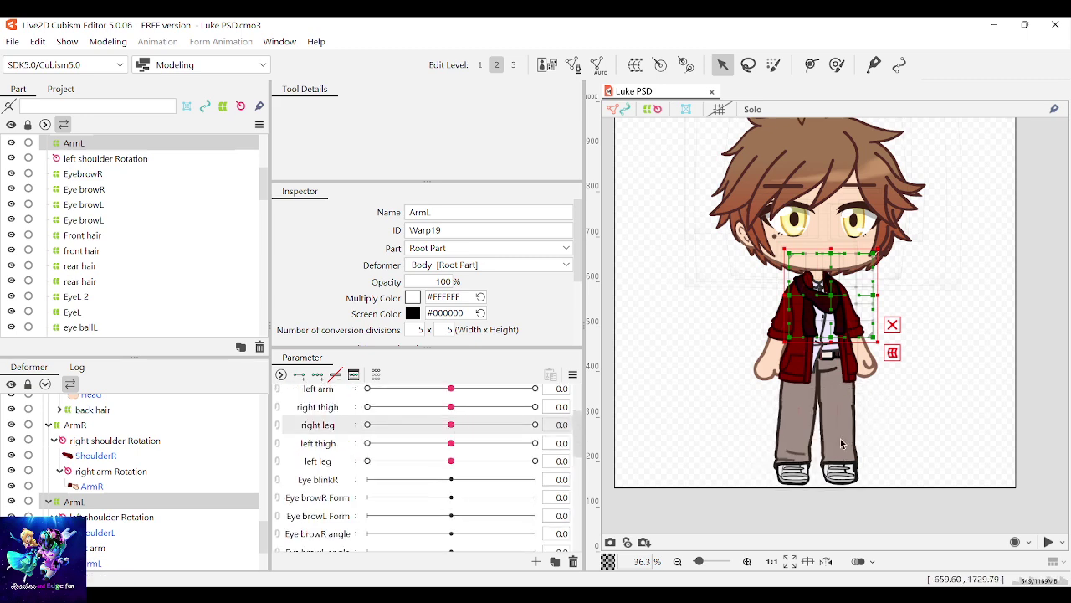
pyautogui.moveTo(805, 487); pyautogui.dragTo(795, 491)
pyautogui.scroll(4, 795, 491)
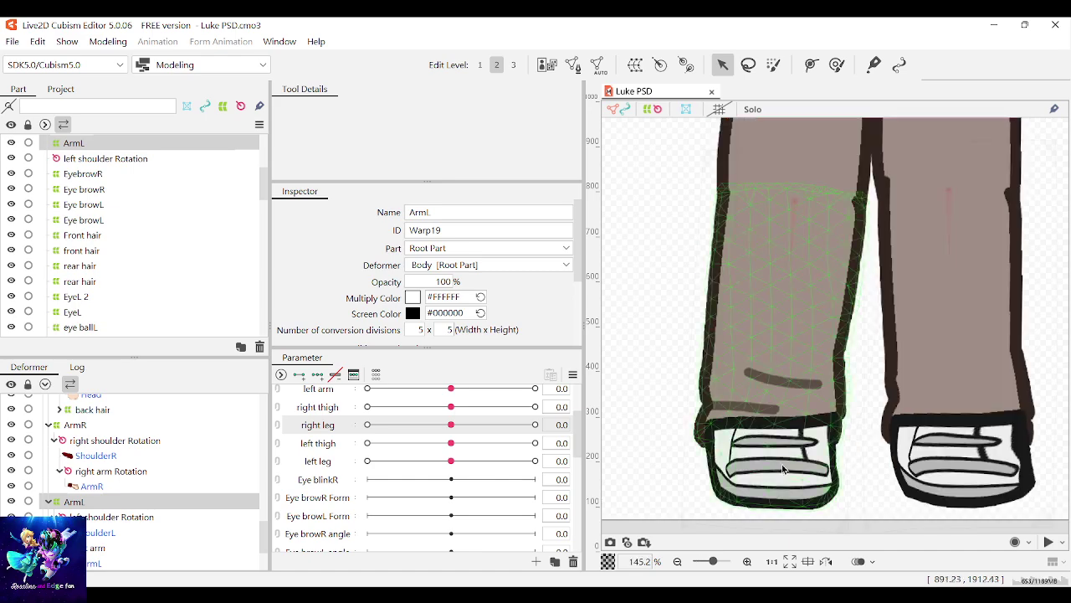
pyautogui.click(783, 468)
pyautogui.scroll(-3, 488, 492)
pyautogui.scroll(-3, 488, 492)
pyautogui.scroll(-2, 780, 450)
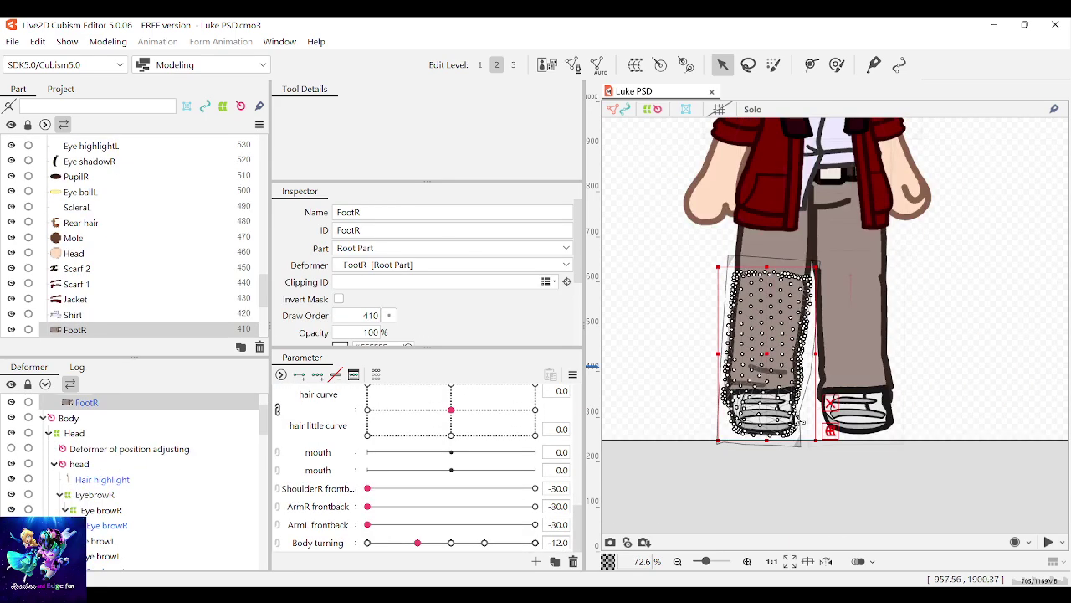
pyautogui.scroll(2, 780, 450)
pyautogui.click(822, 450)
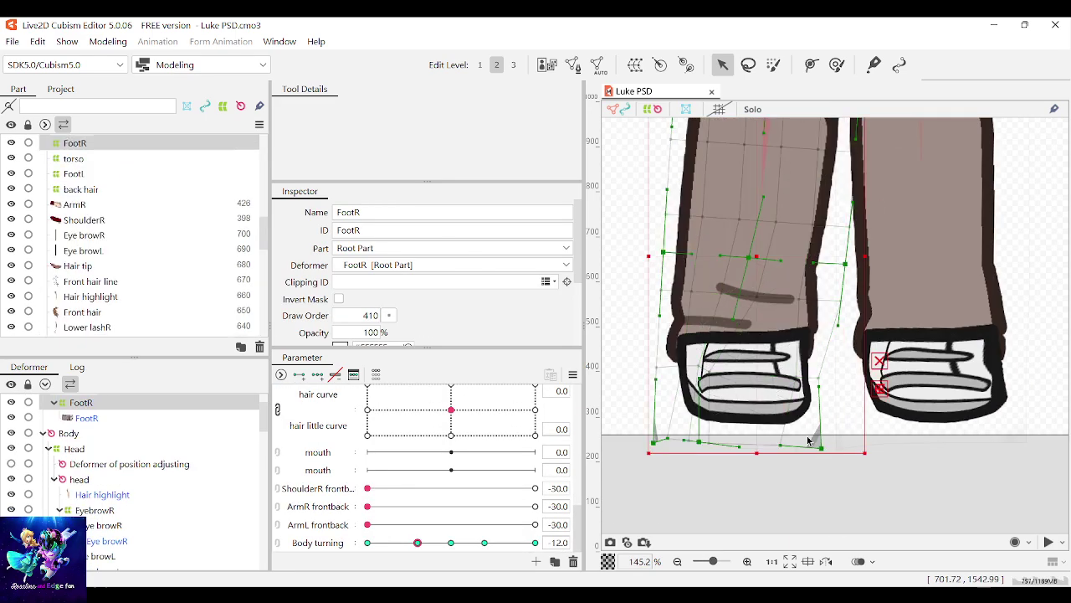
pyautogui.moveTo(417, 544)
pyautogui.mouseDown()
pyautogui.moveTo(445, 546)
pyautogui.moveTo(418, 546)
pyautogui.mouseUp()
# Step: Adjust the FootR warp deformer's inner and lower-edge grid points around the shoe's toe at Body turning -12.0
pyautogui.scroll(3, 733, 378)
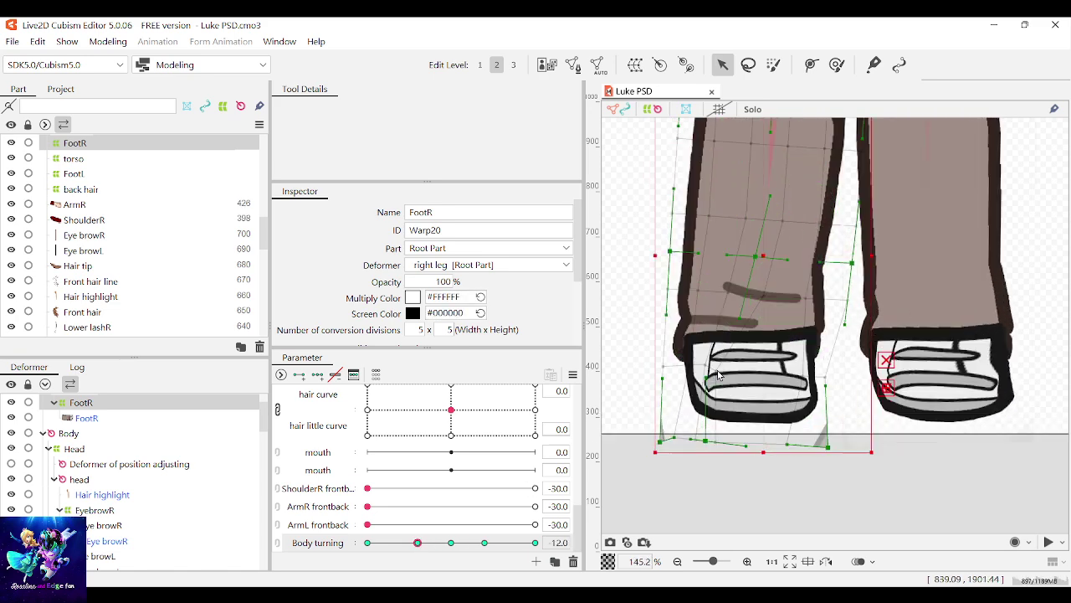
pyautogui.moveTo(733, 379); pyautogui.dragTo(746, 376)
pyautogui.moveTo(685, 468); pyautogui.dragTo(681, 464)
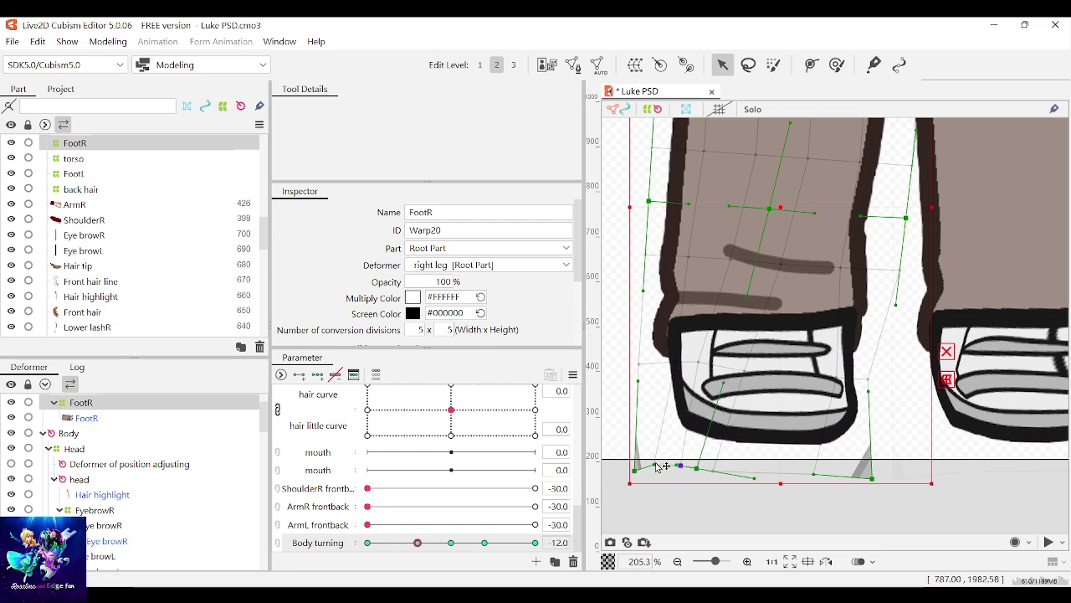
pyautogui.scroll(3, 658, 467)
pyautogui.moveTo(629, 472); pyautogui.dragTo(613, 462)
pyautogui.hotkey('ctrl', 'z')
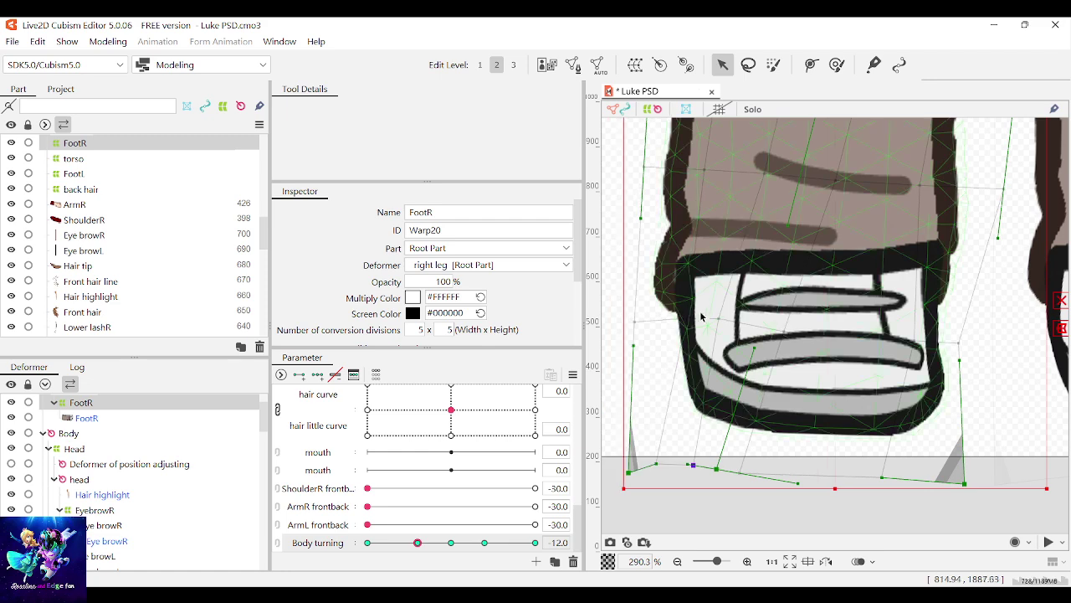
# Step: Reshape the FootR warp deformer's sides, lower edge and outer corner around the shoe at Body turning -12.0
pyautogui.moveTo(683, 319); pyautogui.dragTo(681, 320)
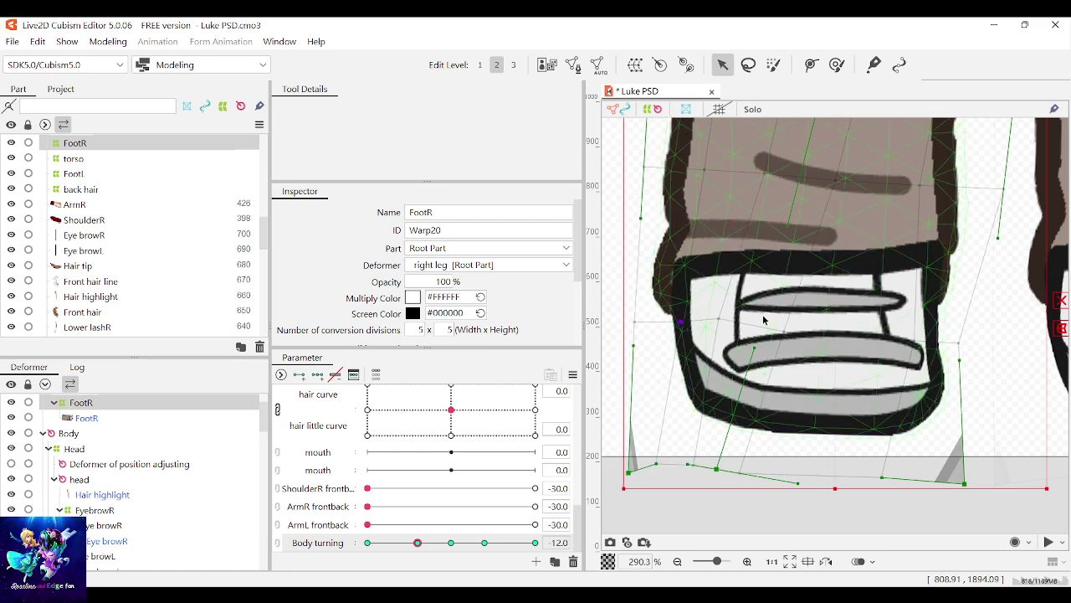
pyautogui.moveTo(911, 343); pyautogui.dragTo(889, 344)
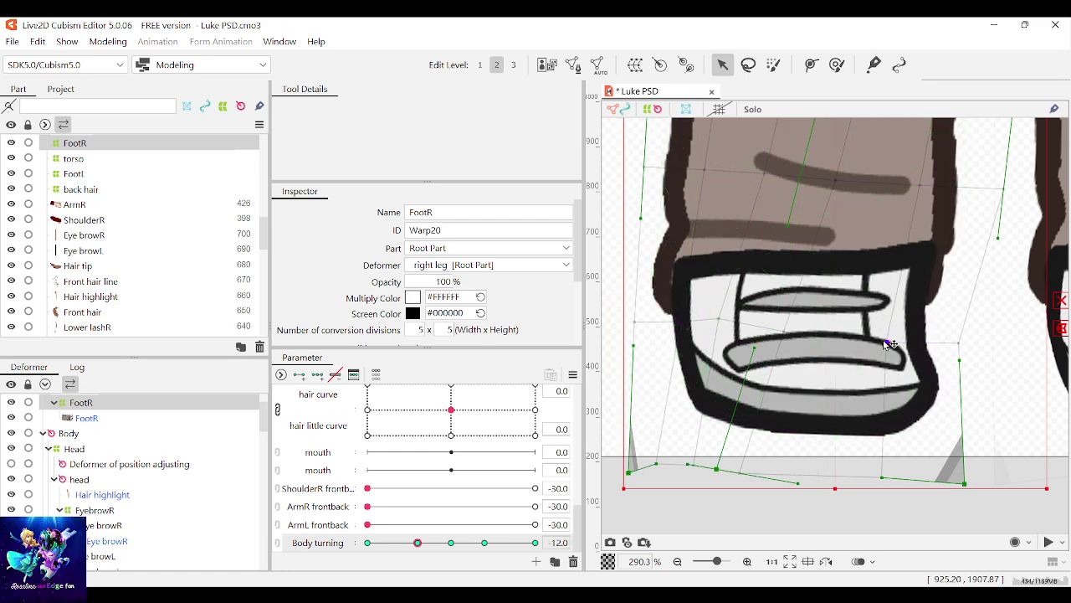
pyautogui.moveTo(959, 344); pyautogui.dragTo(969, 349)
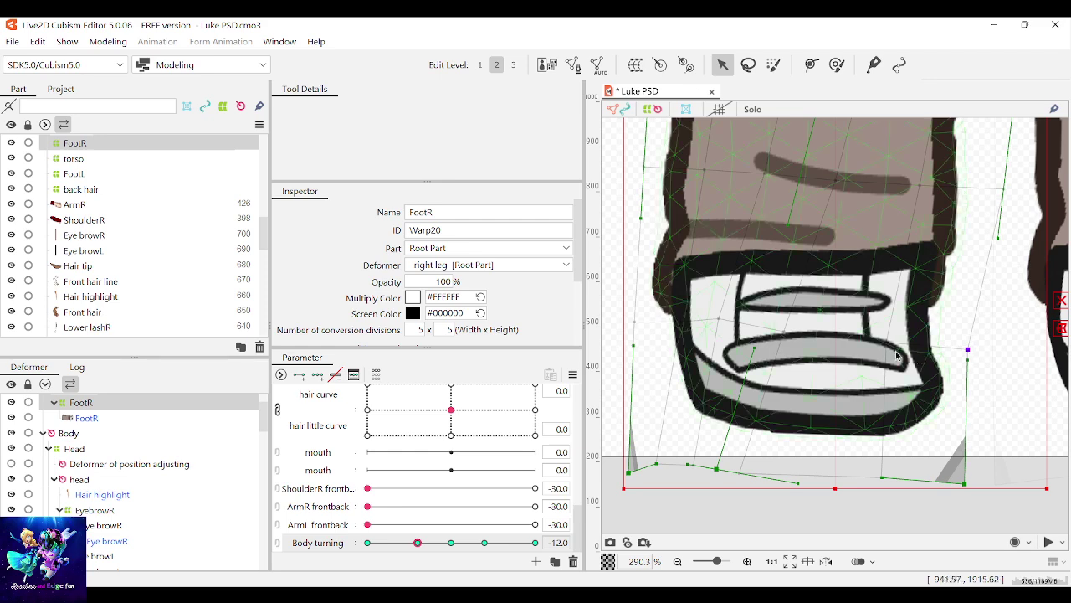
pyautogui.moveTo(888, 345); pyautogui.dragTo(894, 343)
pyautogui.moveTo(743, 478); pyautogui.dragTo(749, 474)
pyautogui.moveTo(633, 478); pyautogui.dragTo(618, 460)
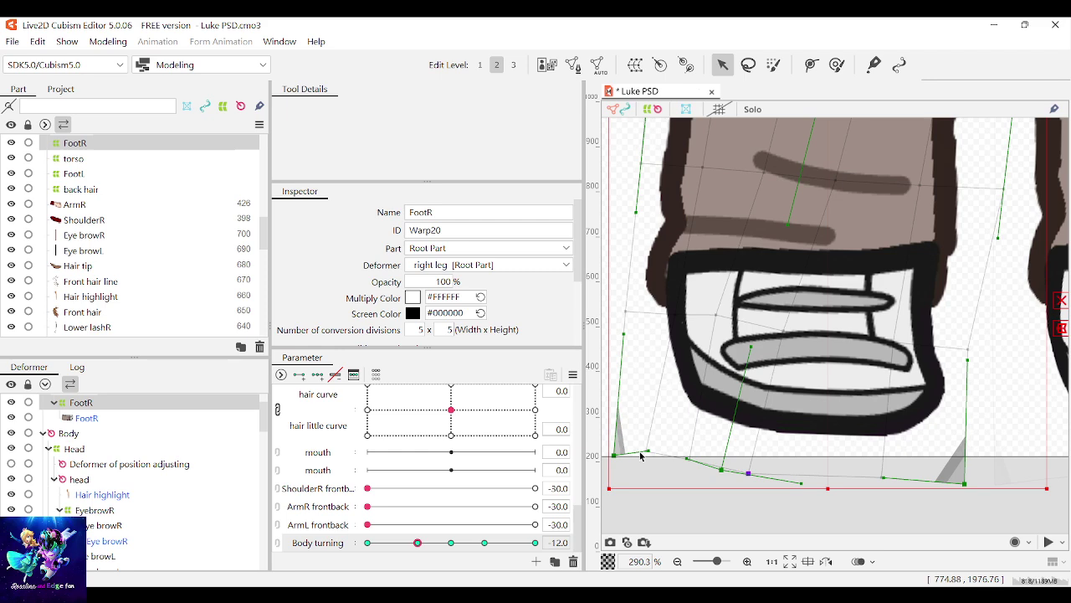
# Step: Refine the FootR deformer's lower outer corner handle and the grid points beside the laces, undoing the last point move
pyautogui.scroll(10, 654, 457)
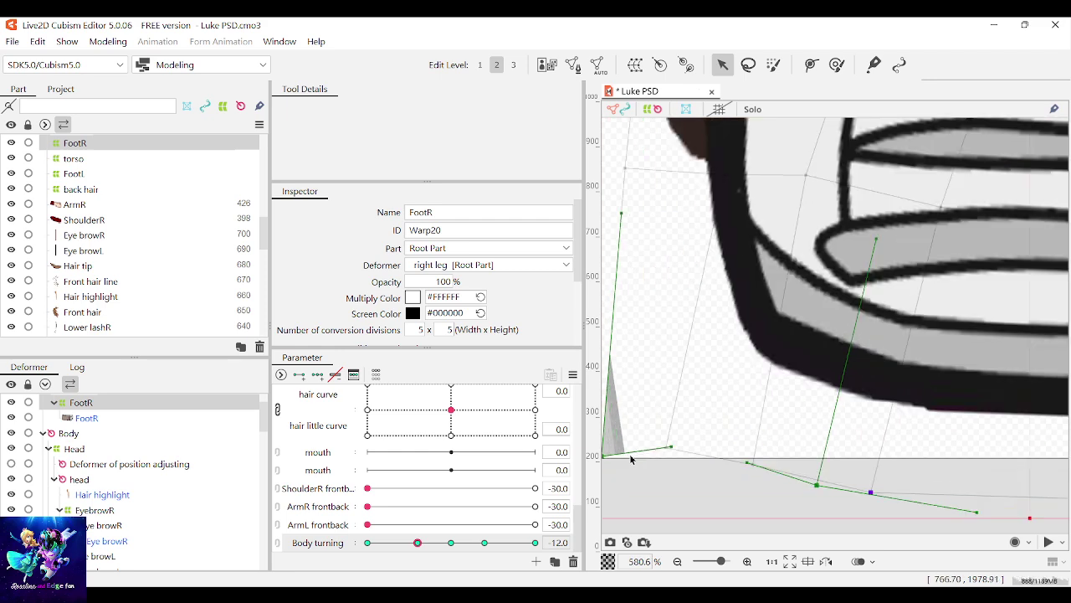
pyautogui.scroll(-5, 785, 420)
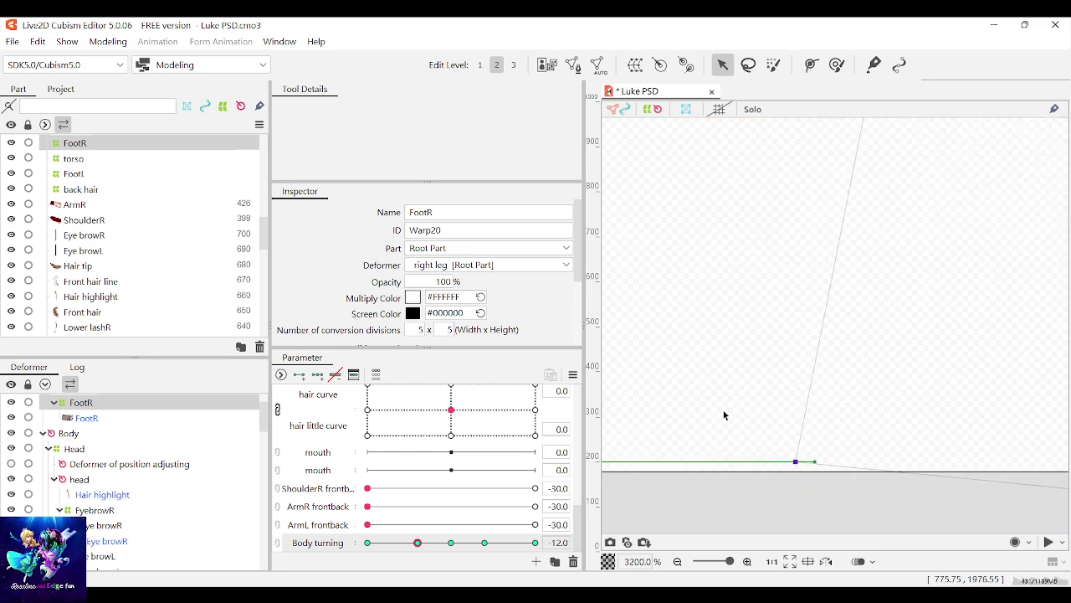
pyautogui.scroll(-8, 723, 410)
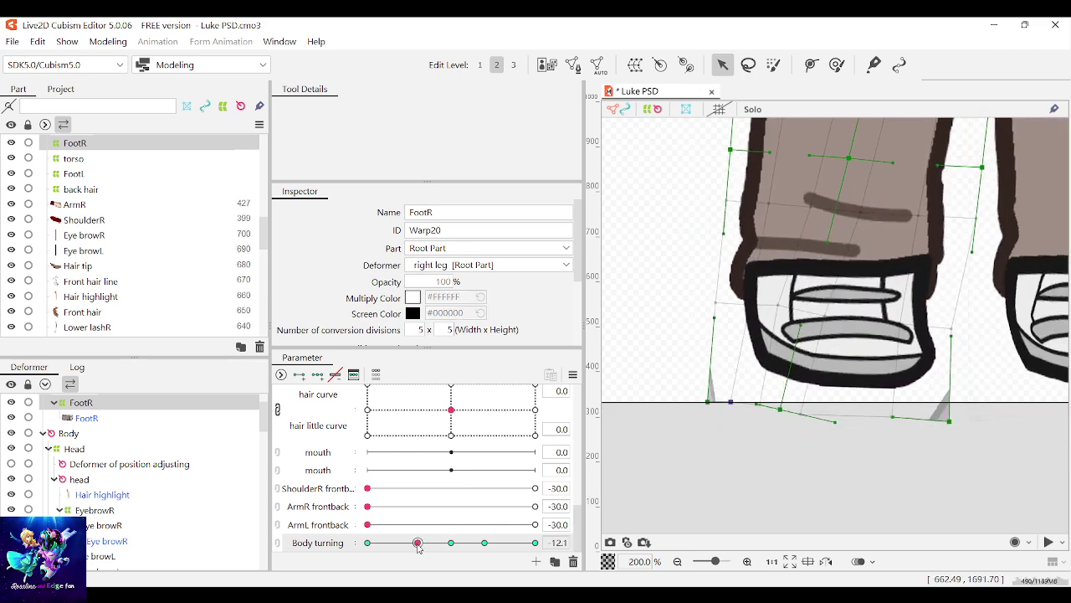
pyautogui.moveTo(825, 315); pyautogui.dragTo(787, 310)
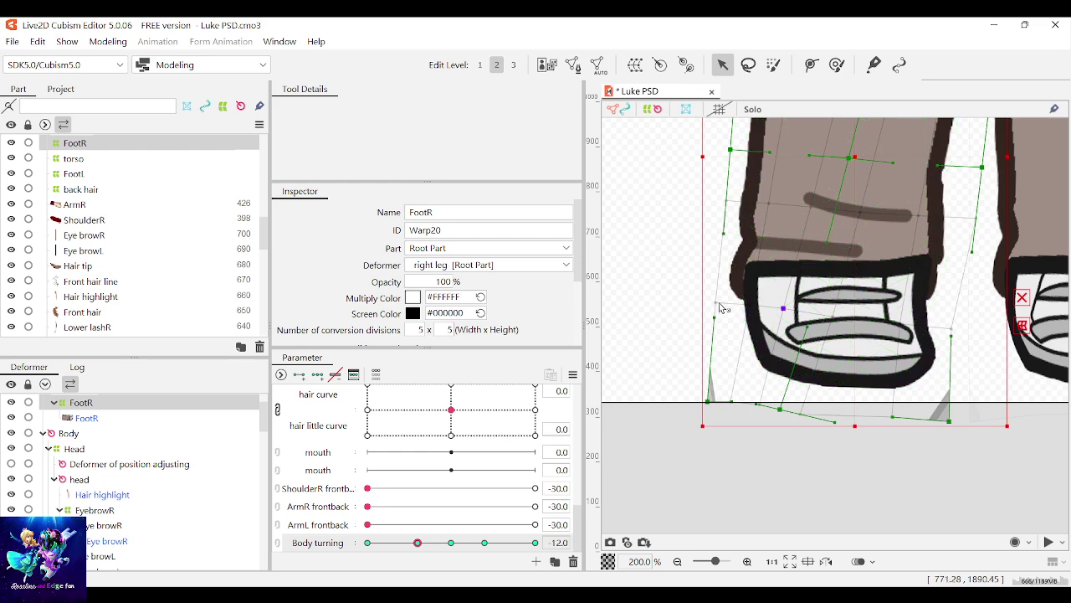
pyautogui.moveTo(714, 302); pyautogui.dragTo(743, 304)
pyautogui.hotkey('ctrl', 'z')
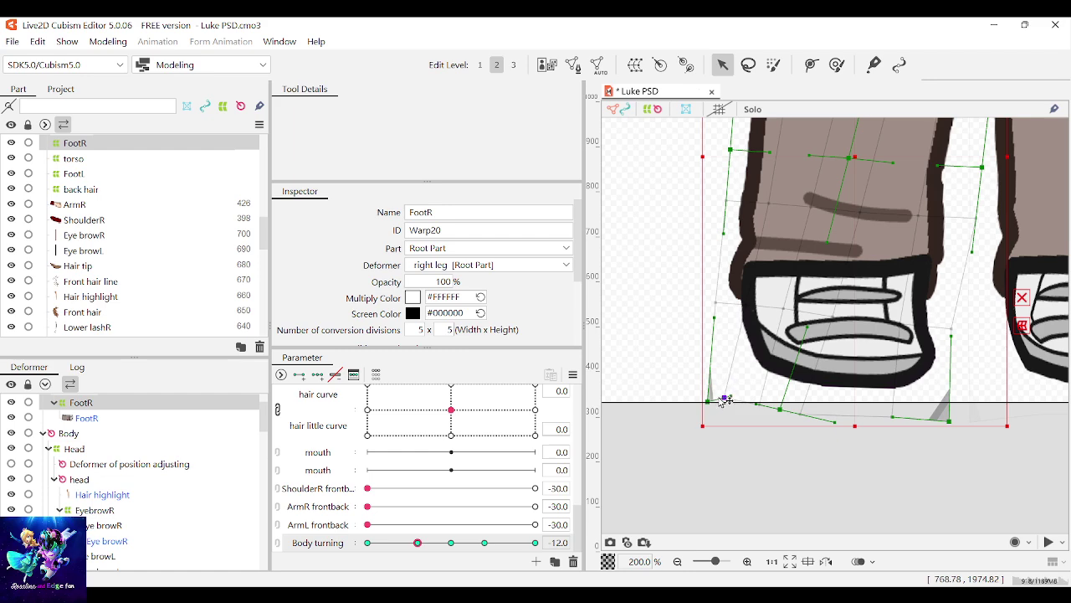
# Step: Fine-tune the FootR deformer's lower-edge and inner-side grid points near the toe, checking them against Body turning
pyautogui.scroll(-1, 761, 379)
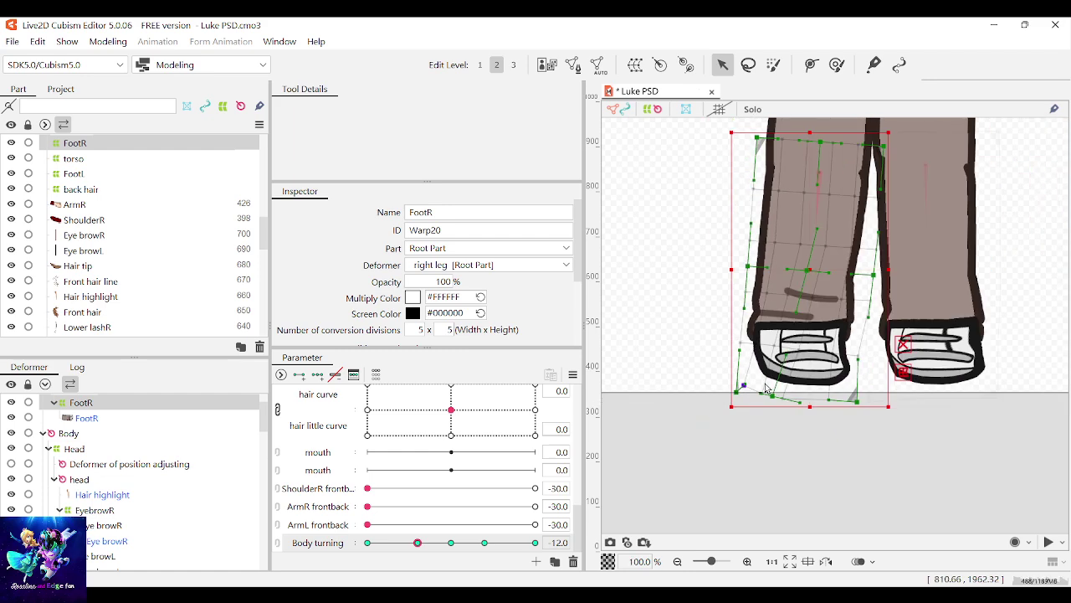
pyautogui.scroll(2, 837, 394)
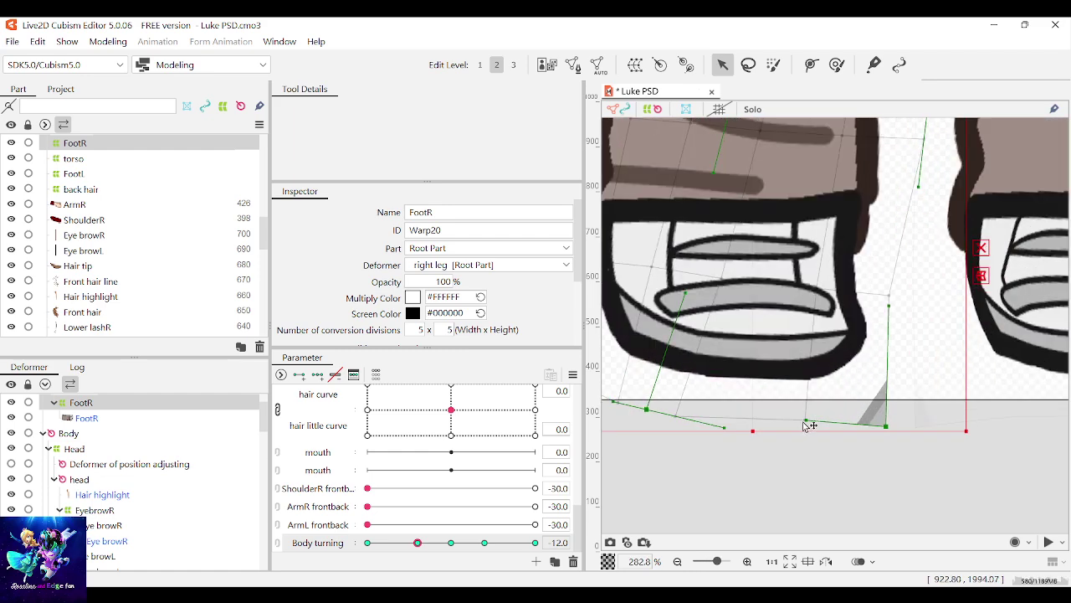
pyautogui.click(785, 419)
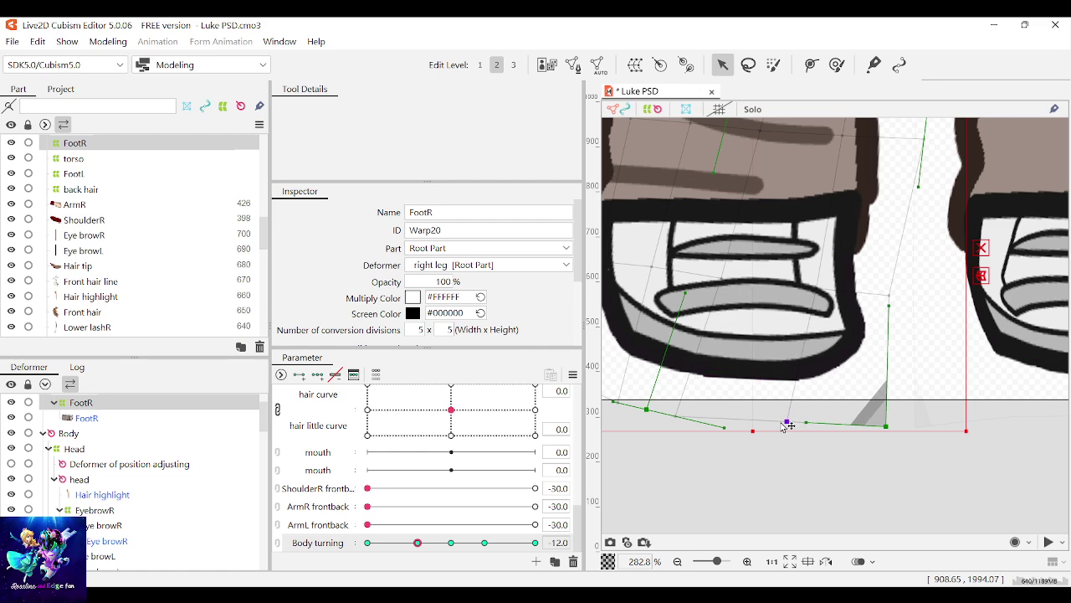
pyautogui.moveTo(890, 301); pyautogui.dragTo(896, 309)
pyautogui.moveTo(417, 543)
pyautogui.mouseDown()
pyautogui.moveTo(447, 544)
pyautogui.moveTo(430, 544)
pyautogui.mouseUp()
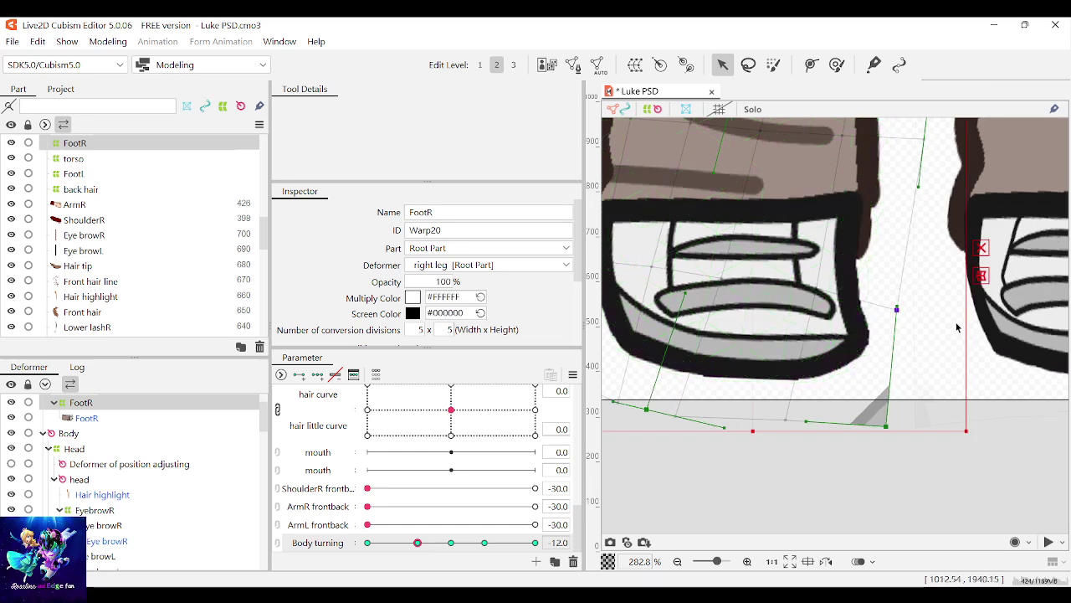
pyautogui.click(980, 247)
pyautogui.moveTo(963, 428); pyautogui.dragTo(905, 434)
pyautogui.hotkey('ctrl', 'z')
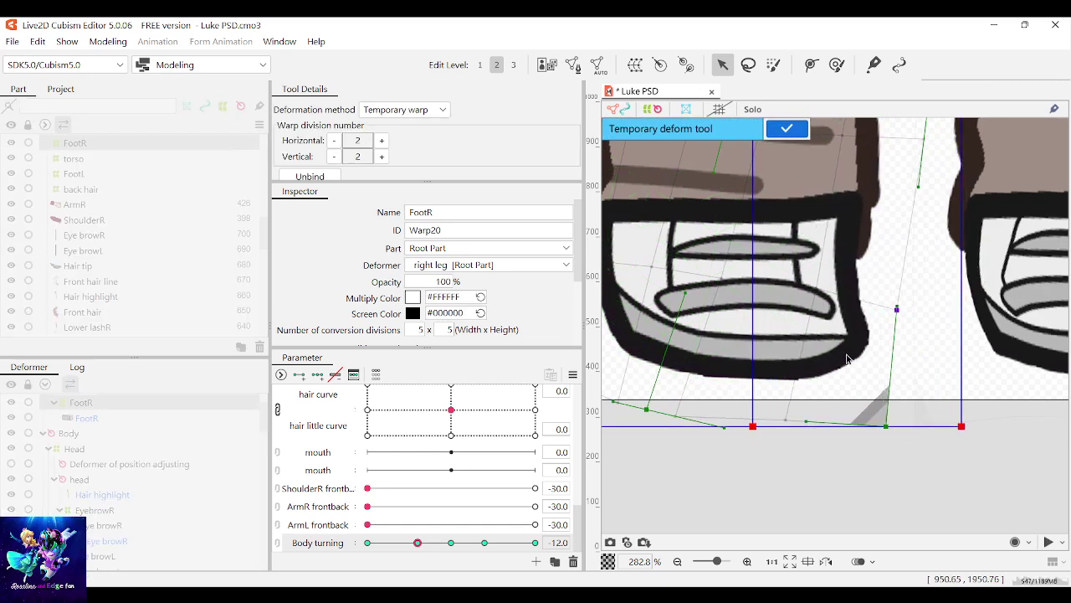
pyautogui.click(789, 128)
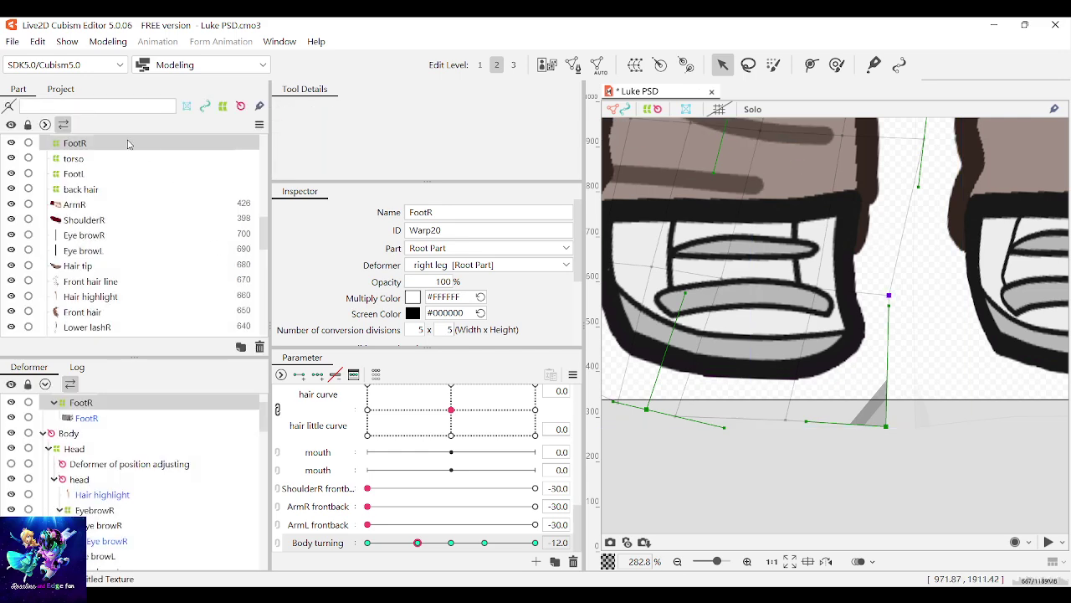
# Step: Move the FootR deformer's inner-side grid point beside the toe slightly outward
pyautogui.click(896, 314)
pyautogui.scroll(-5, 892, 305)
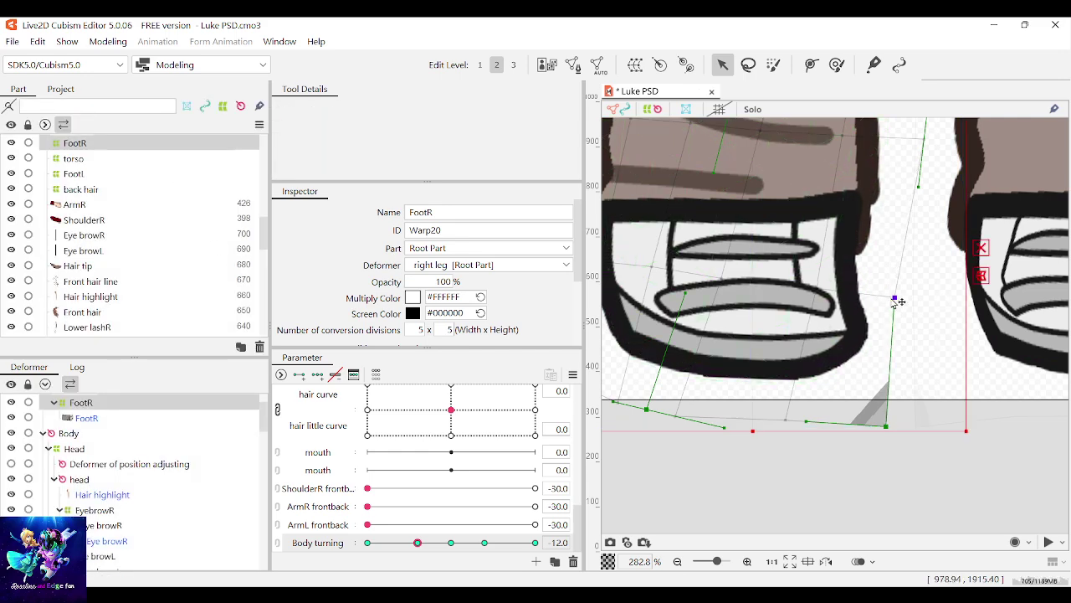
pyautogui.scroll(2, 929, 355)
# Step: Set the FootR warp deformer's number of conversion divisions to 7 x 7
pyautogui.scroll(-2, 424, 306)
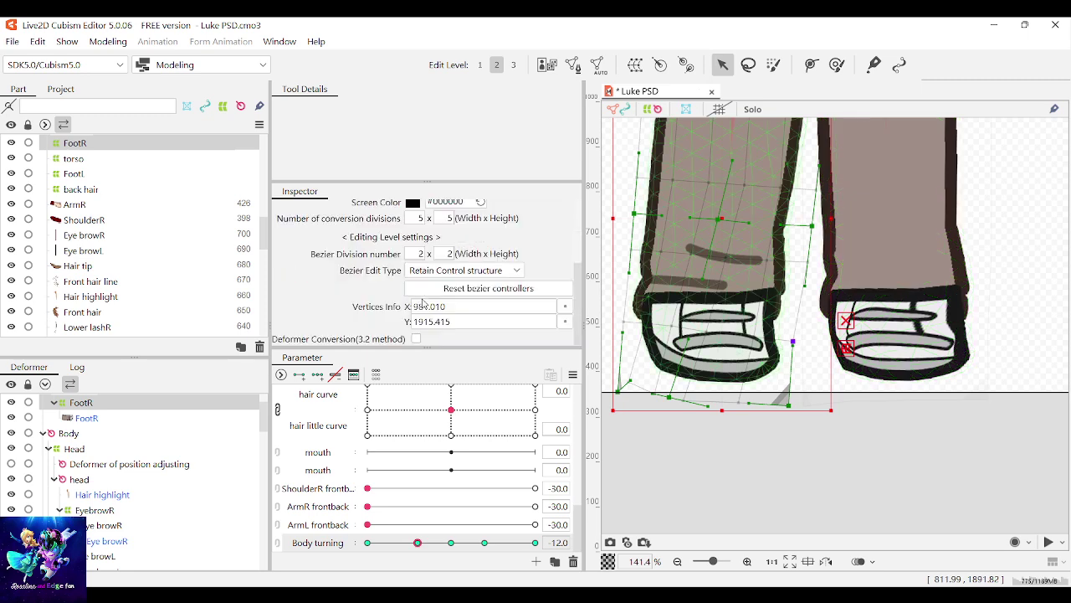
pyautogui.scroll(1, 424, 307)
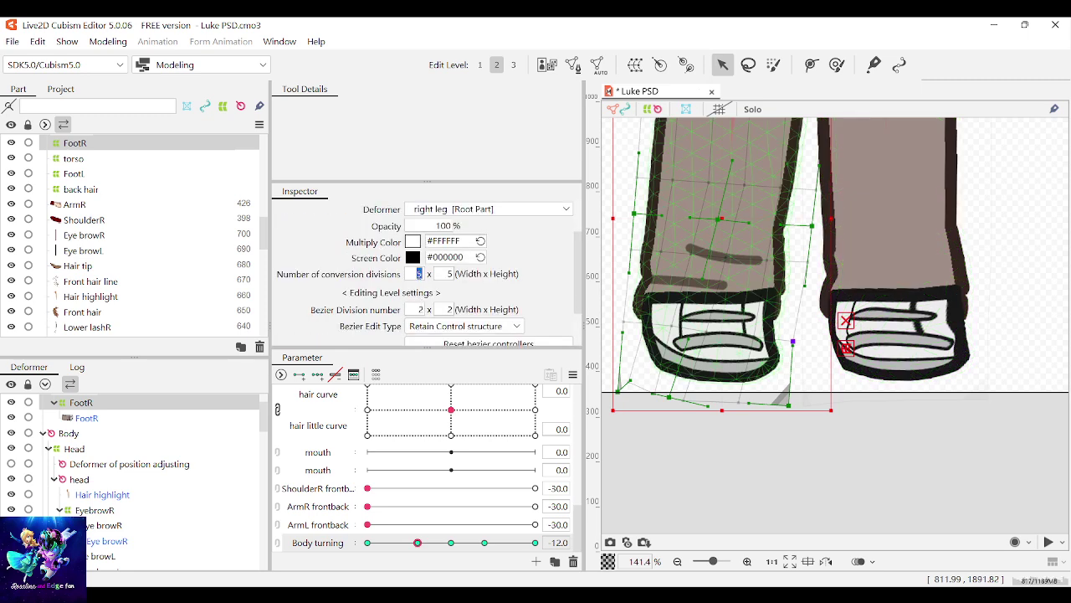
pyautogui.scroll(2, 452, 274)
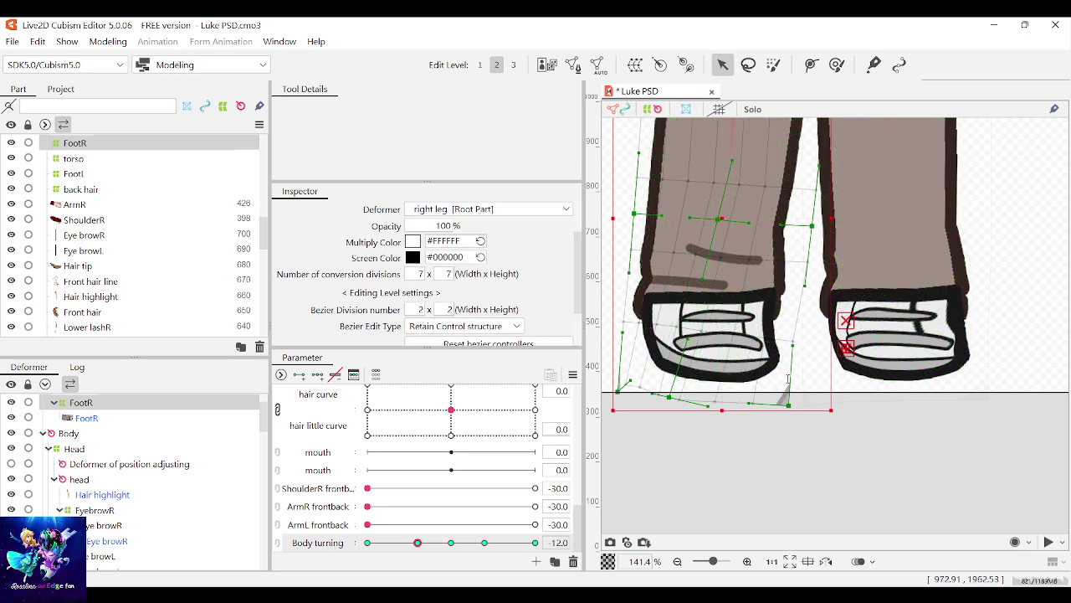
pyautogui.scroll(2, 825, 360)
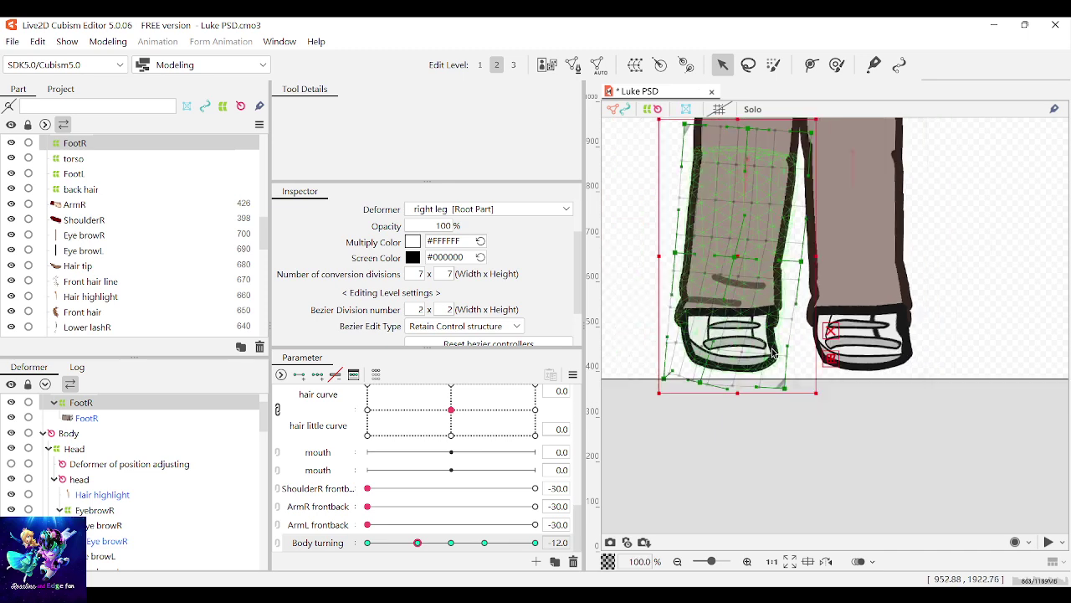
pyautogui.scroll(-2, 825, 360)
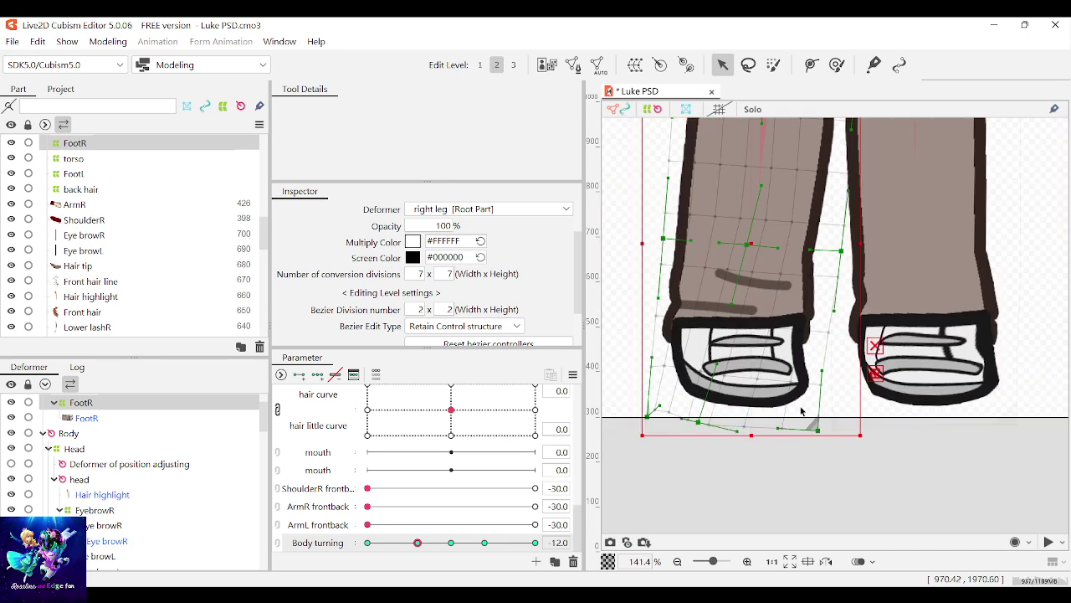
# Step: Compare the foot across Body turning and adjust the FootR grid points around the laces and shoe opening at -12.0
pyautogui.moveTo(418, 544); pyautogui.dragTo(451, 544)
pyautogui.moveTo(425, 546); pyautogui.dragTo(417, 543)
pyautogui.scroll(-2, 775, 380)
pyautogui.scroll(3, 767, 380)
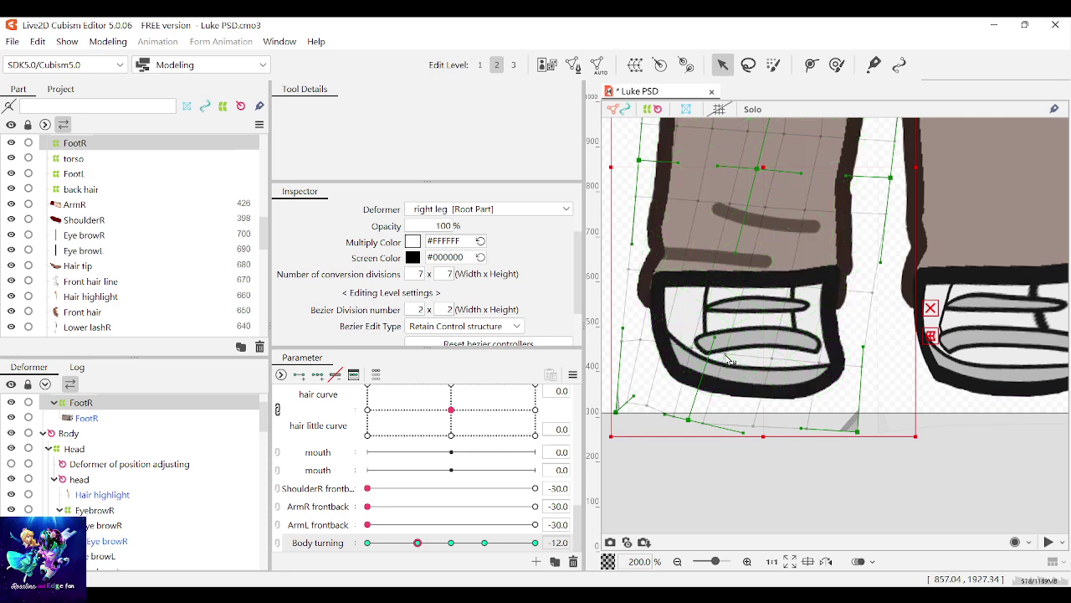
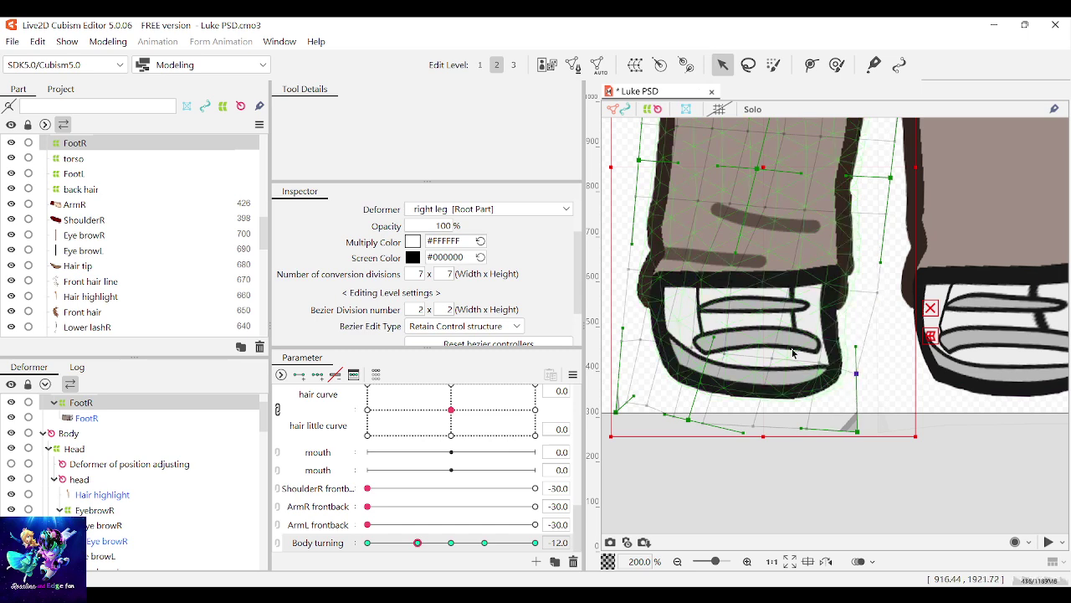
pyautogui.moveTo(767, 359); pyautogui.dragTo(686, 347)
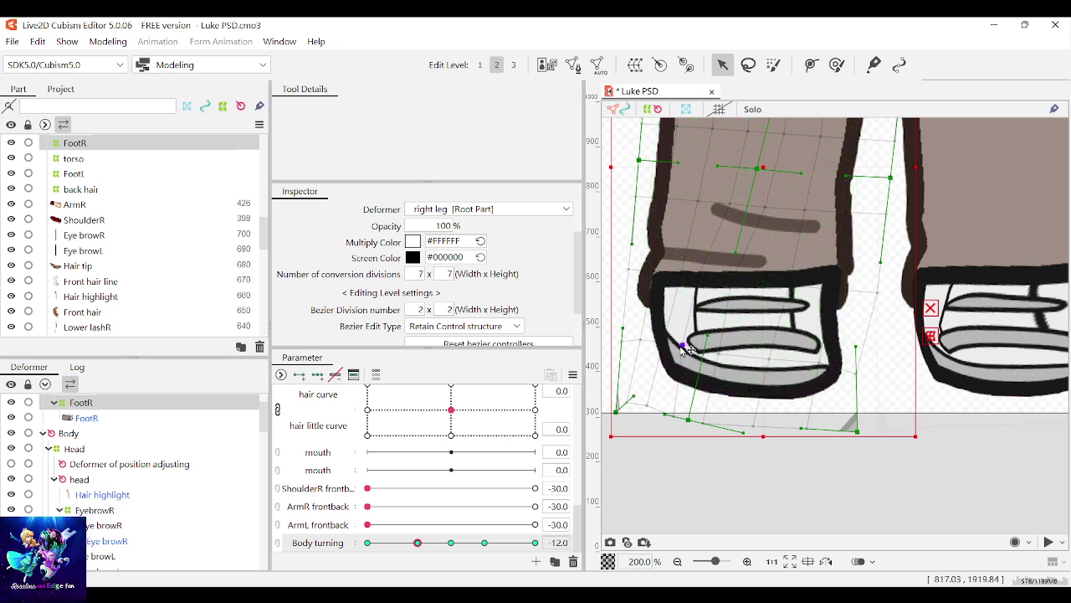
pyautogui.moveTo(681, 280); pyautogui.dragTo(693, 279)
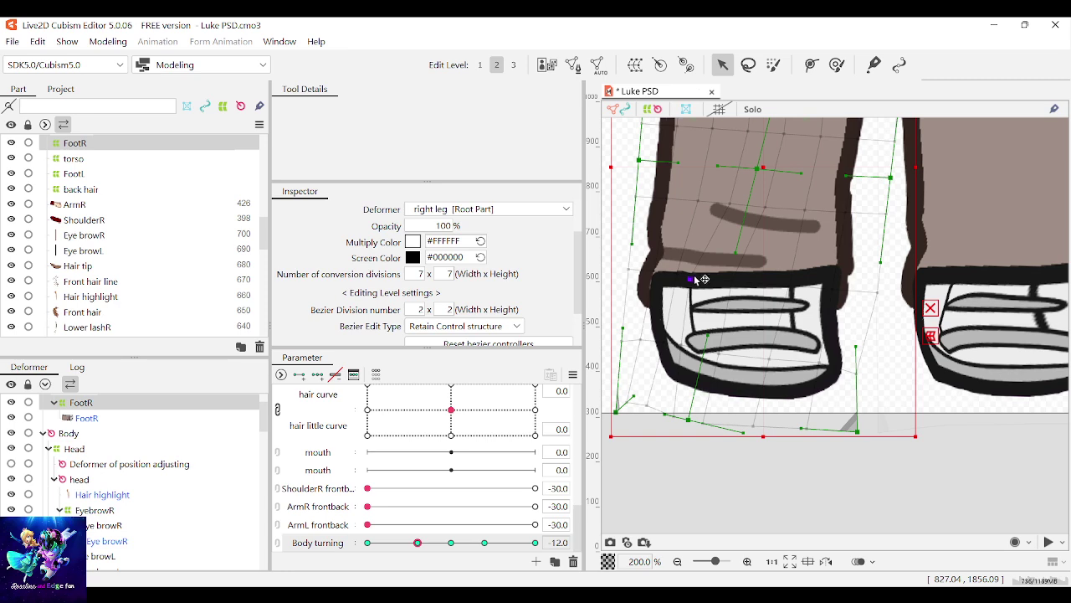
pyautogui.moveTo(418, 543); pyautogui.dragTo(418, 544)
# Step: Select the FootR grid points around the shoe and shift them slightly right at Body turning -12.0, checking the turn
pyautogui.scroll(-2, 703, 411)
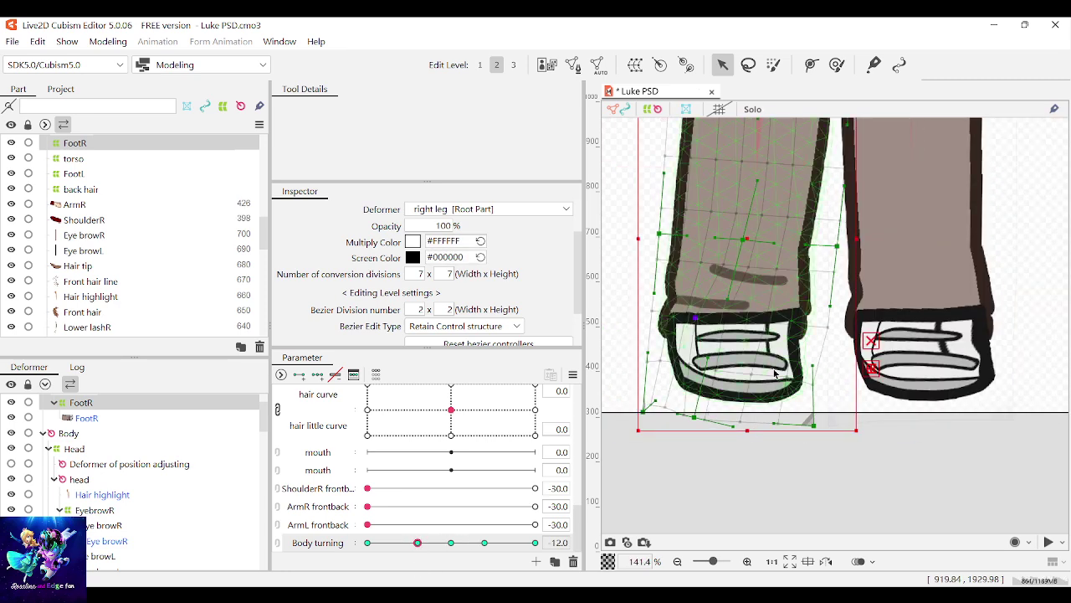
pyautogui.scroll(-3, 775, 374)
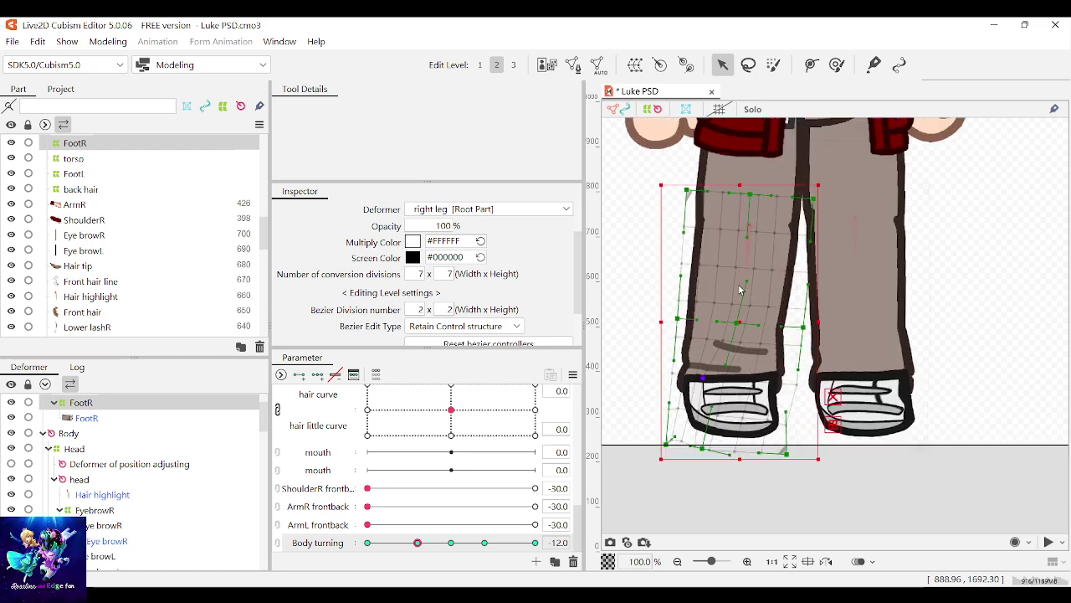
pyautogui.scroll(2, 740, 290)
pyautogui.scroll(-2, 852, 435)
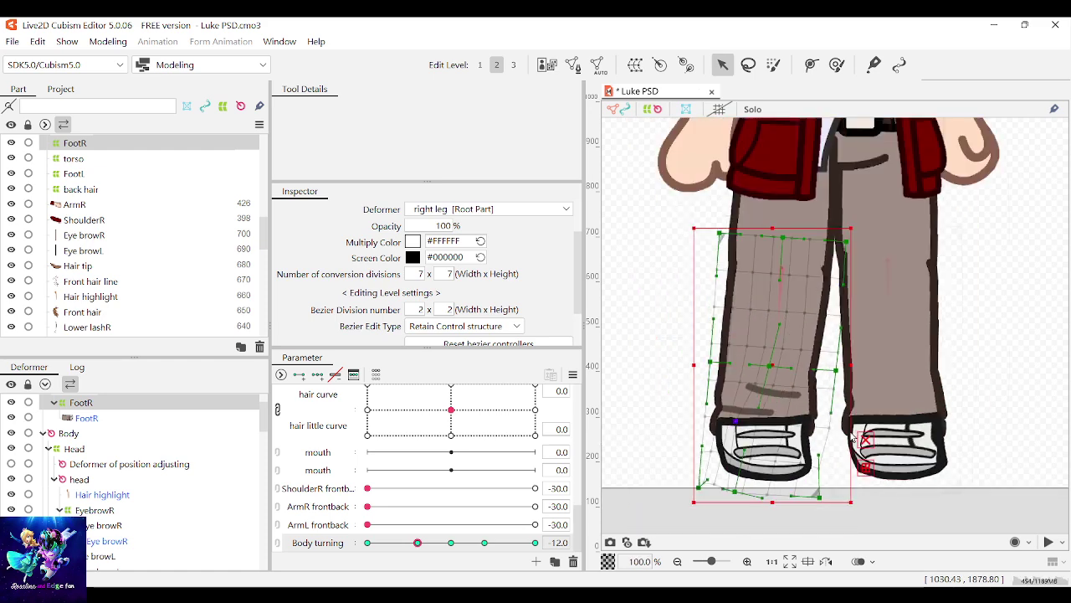
pyautogui.click(754, 452)
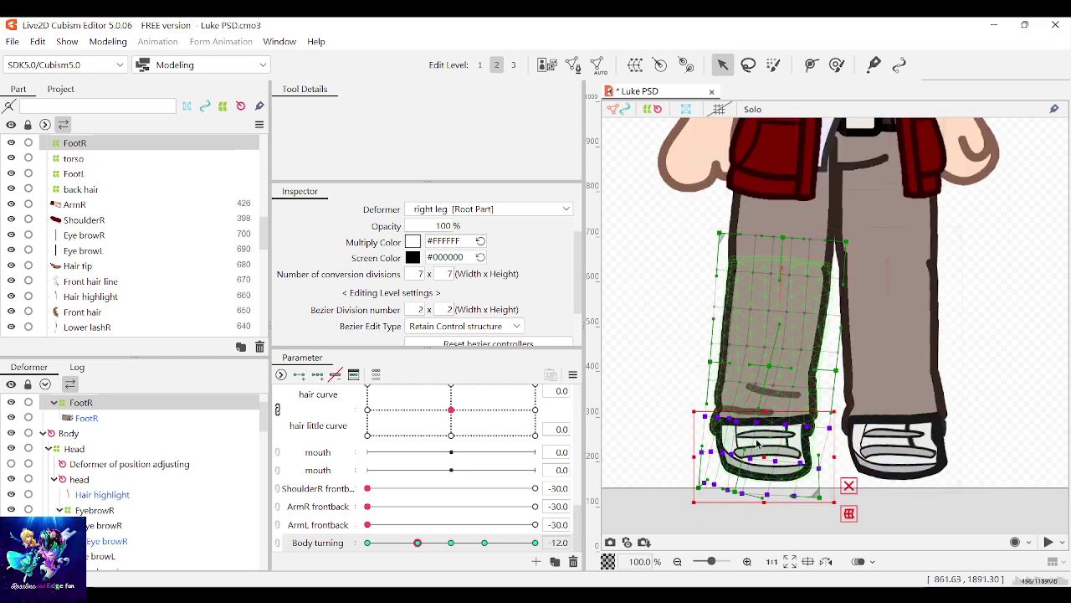
pyautogui.moveTo(758, 456); pyautogui.dragTo(762, 456)
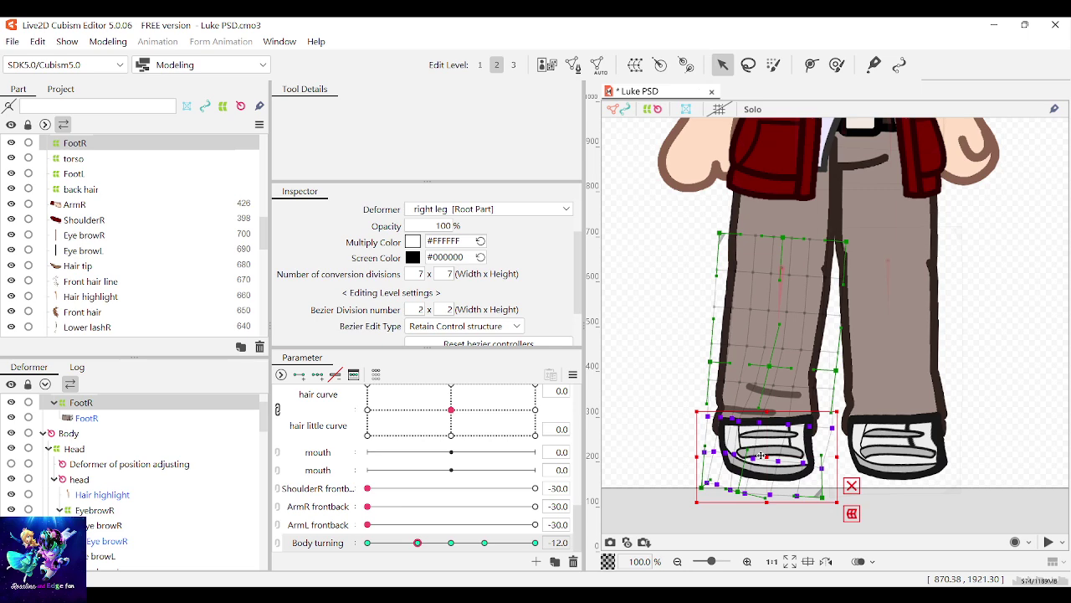
pyautogui.click(419, 542)
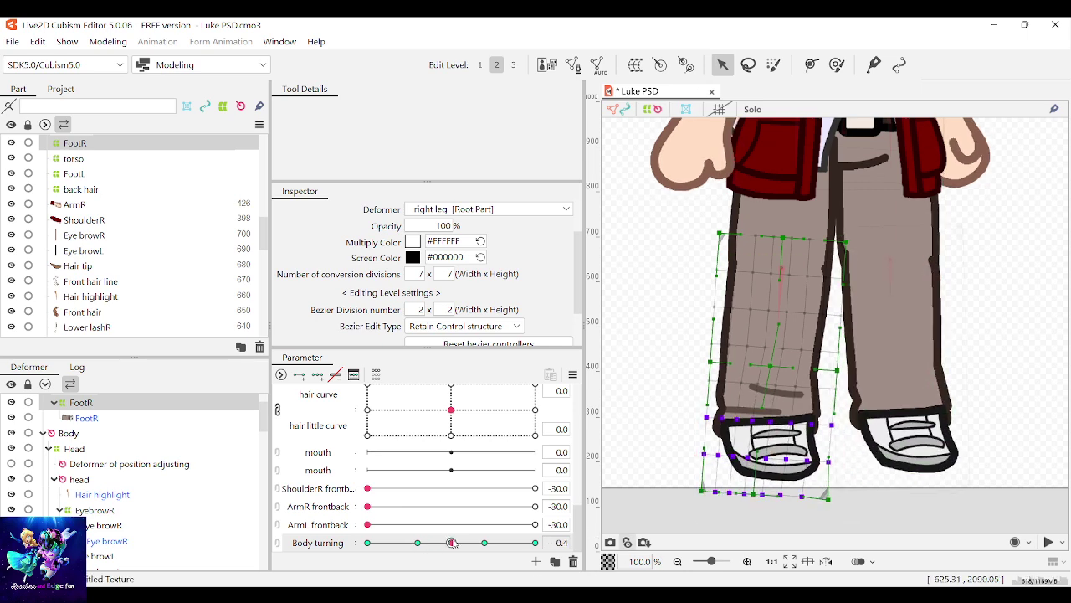
pyautogui.moveTo(421, 545); pyautogui.dragTo(418, 544)
# Step: Deselect the FootR deformer and examine both feet while varying Body turning, returning it to -12.0
pyautogui.click(968, 408)
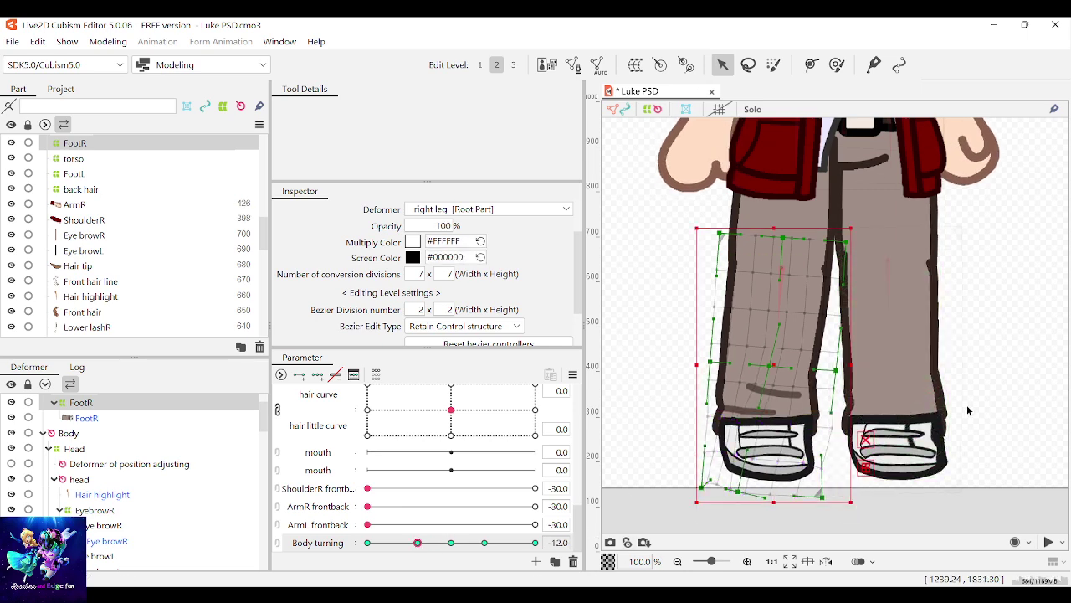
pyautogui.click(968, 408)
pyautogui.click(431, 542)
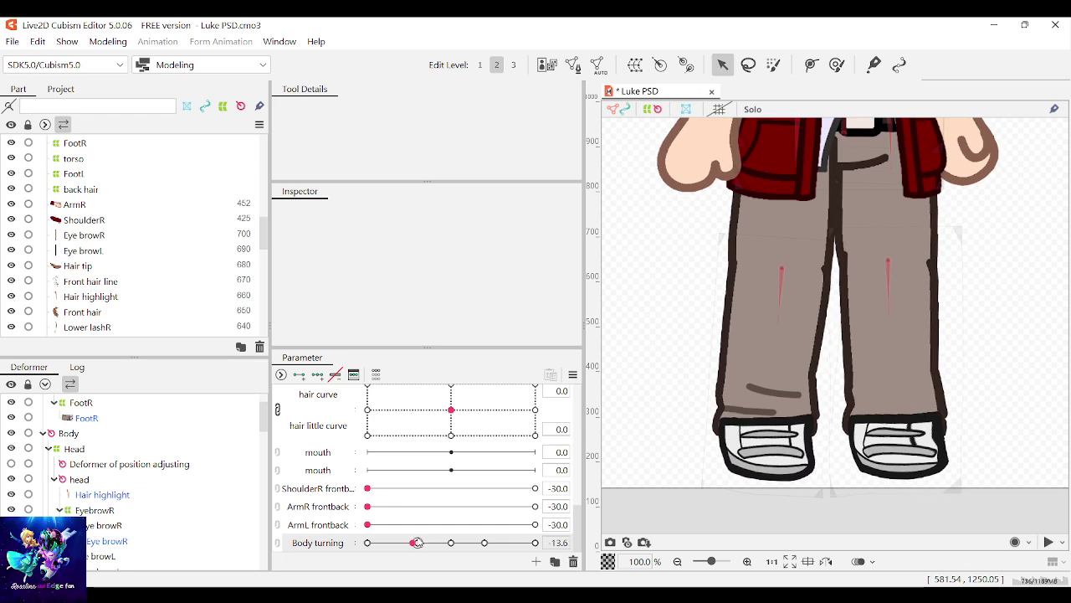
pyautogui.moveTo(431, 543)
pyautogui.mouseDown()
pyautogui.moveTo(458, 542)
pyautogui.moveTo(418, 543)
pyautogui.mouseUp()
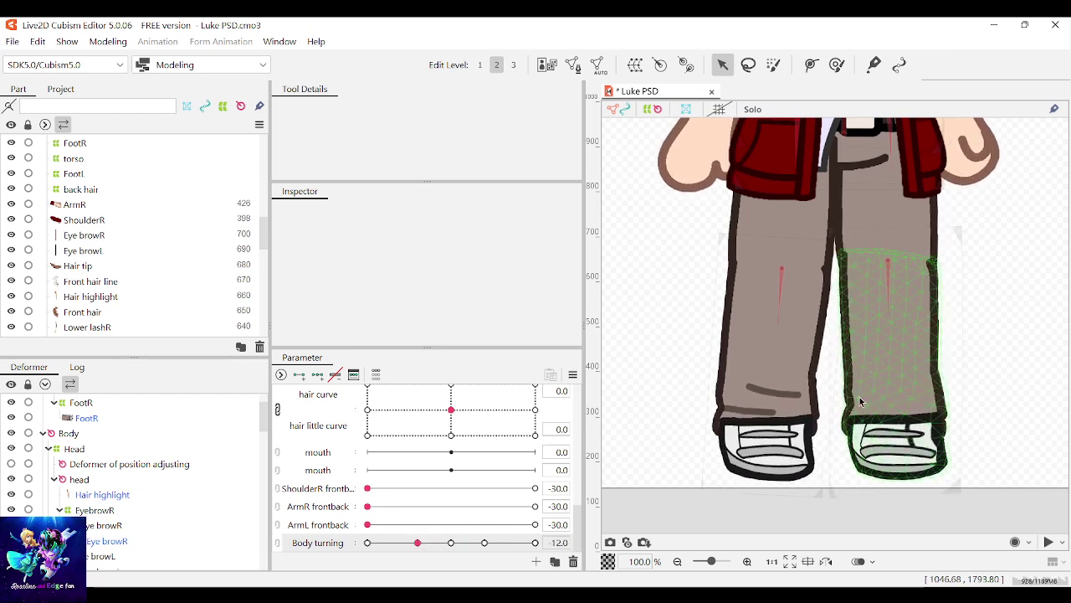
# Step: Select the FootL art mesh on the character's left leg
pyautogui.scroll(3, 849, 414)
pyautogui.scroll(-5, 850, 414)
pyautogui.click(862, 448)
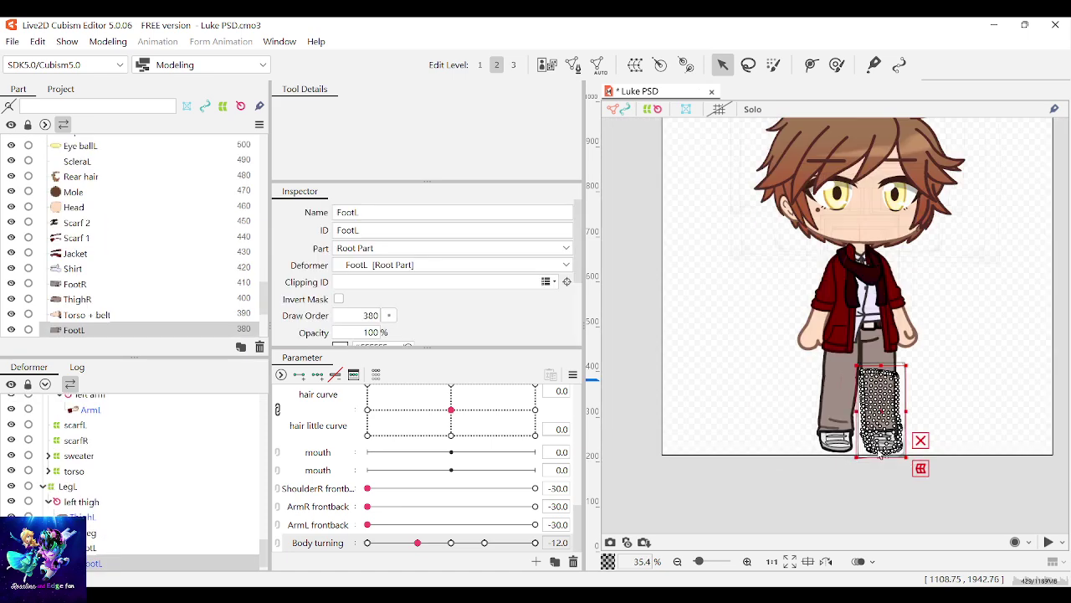
# Step: Select the FootL warp deformer and move grid points around the shoe laces and bottom edge at Body turning -12.0
pyautogui.scroll(4, 855, 464)
pyautogui.scroll(1, 856, 465)
pyautogui.click(814, 478)
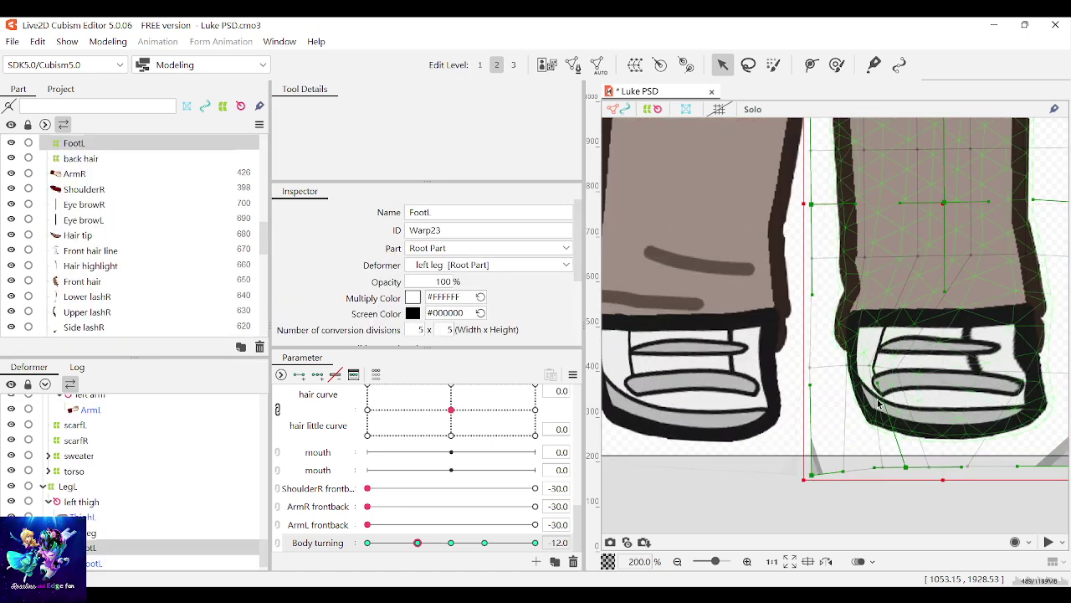
pyautogui.moveTo(904, 377); pyautogui.dragTo(963, 370)
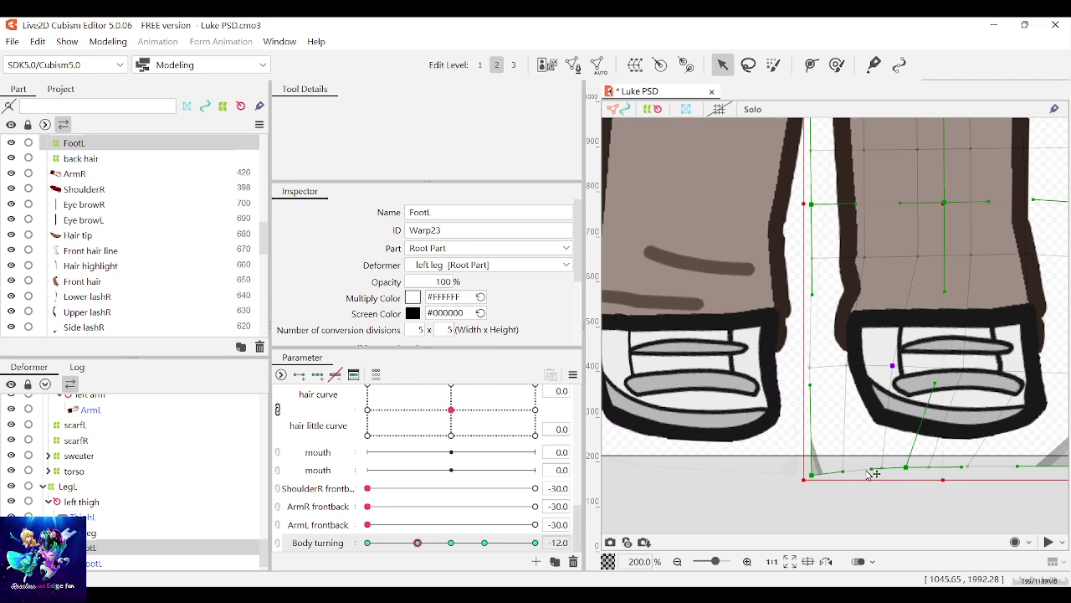
pyautogui.scroll(7, 844, 477)
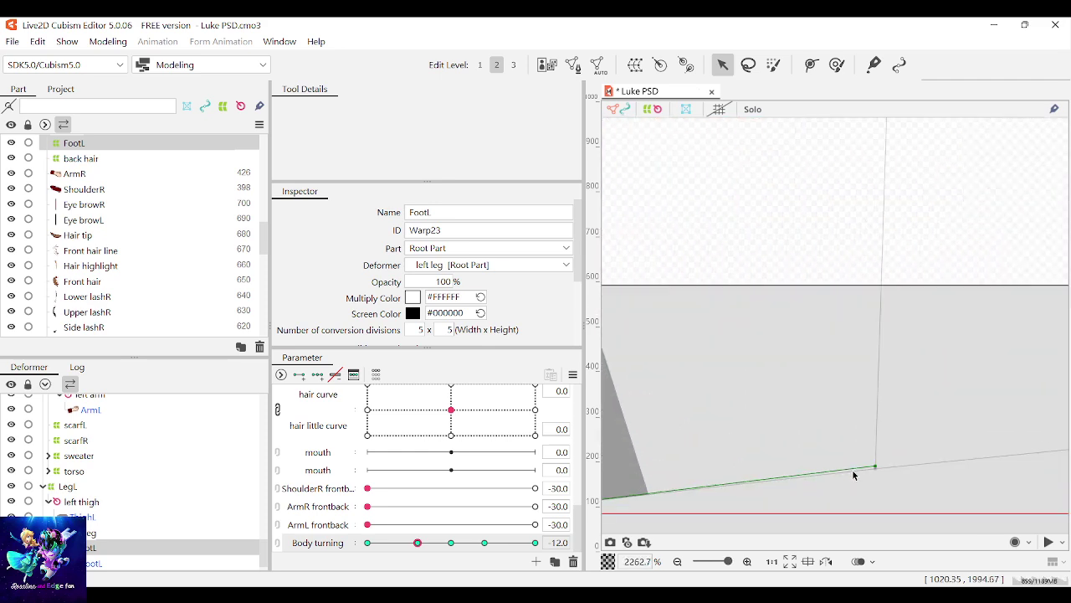
pyautogui.moveTo(879, 474); pyautogui.dragTo(818, 442)
pyautogui.scroll(-5, 768, 456)
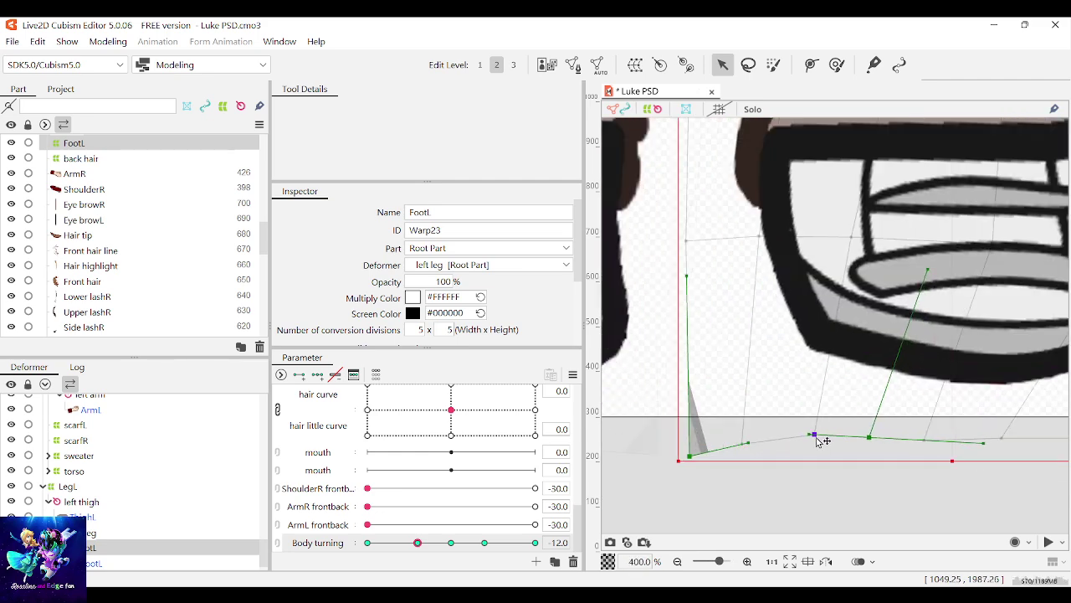
# Step: Check the left foot against Body turning and reshape the lower-left end of the FootL grid's bottom edge at -12.0
pyautogui.scroll(-15, 761, 237)
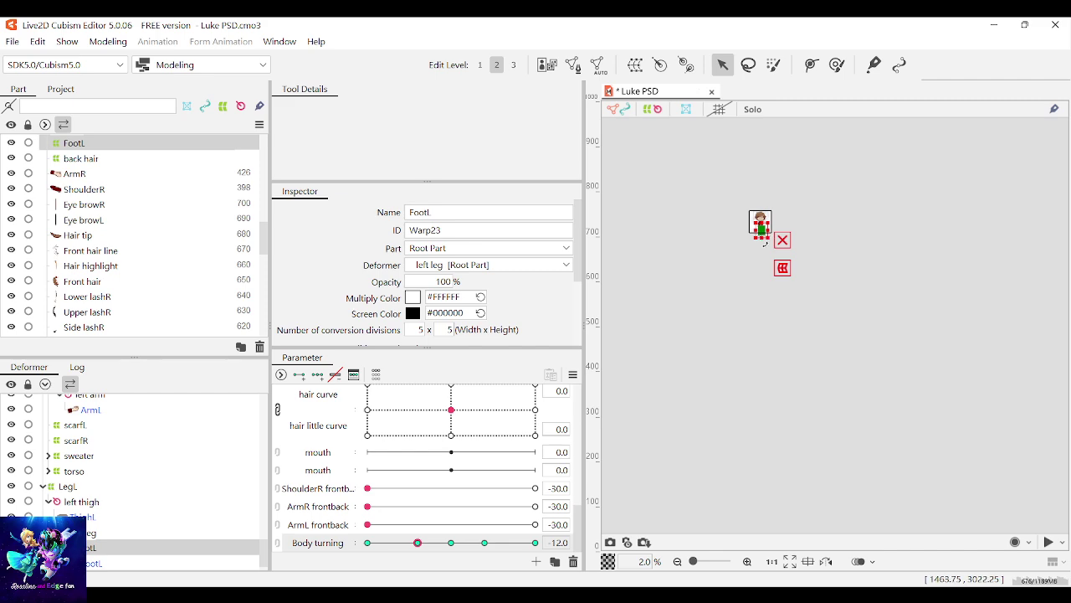
pyautogui.scroll(10, 770, 221)
pyautogui.scroll(4, 818, 264)
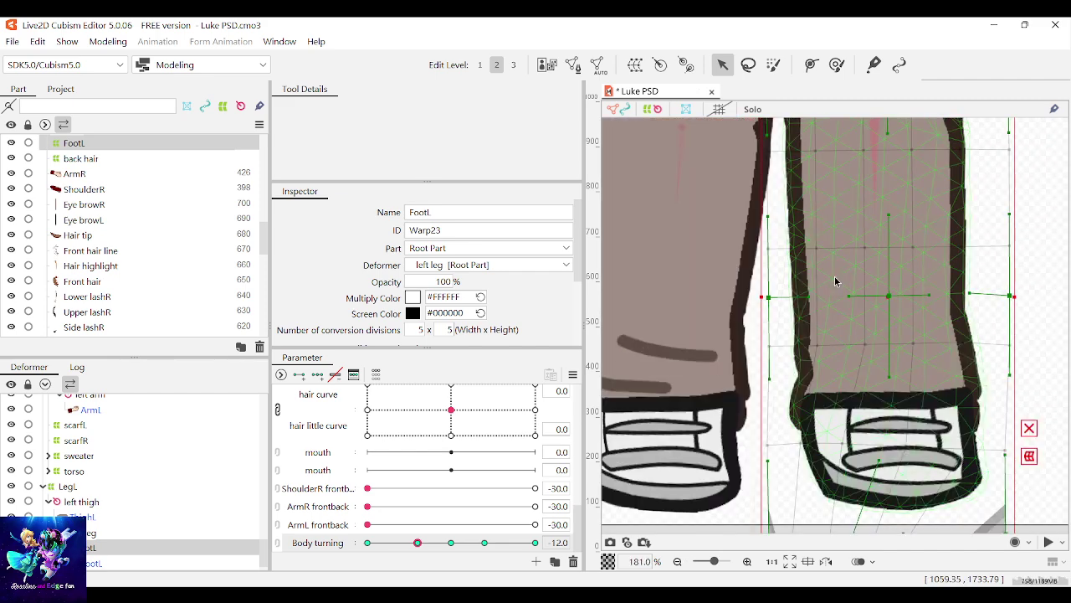
pyautogui.scroll(-2, 846, 385)
pyautogui.scroll(2, 847, 384)
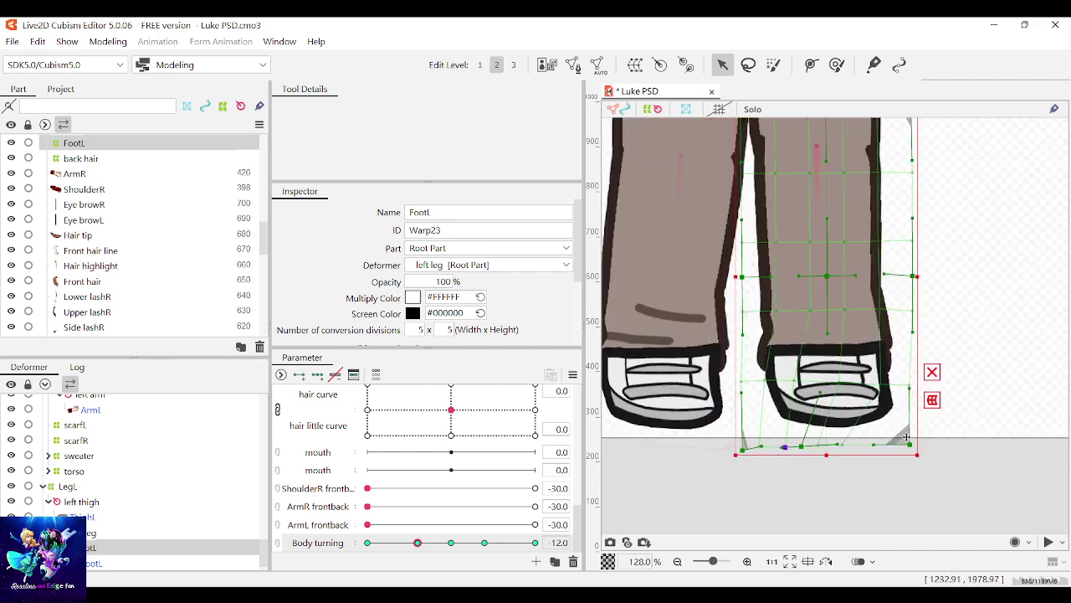
pyautogui.moveTo(452, 543); pyautogui.dragTo(417, 543)
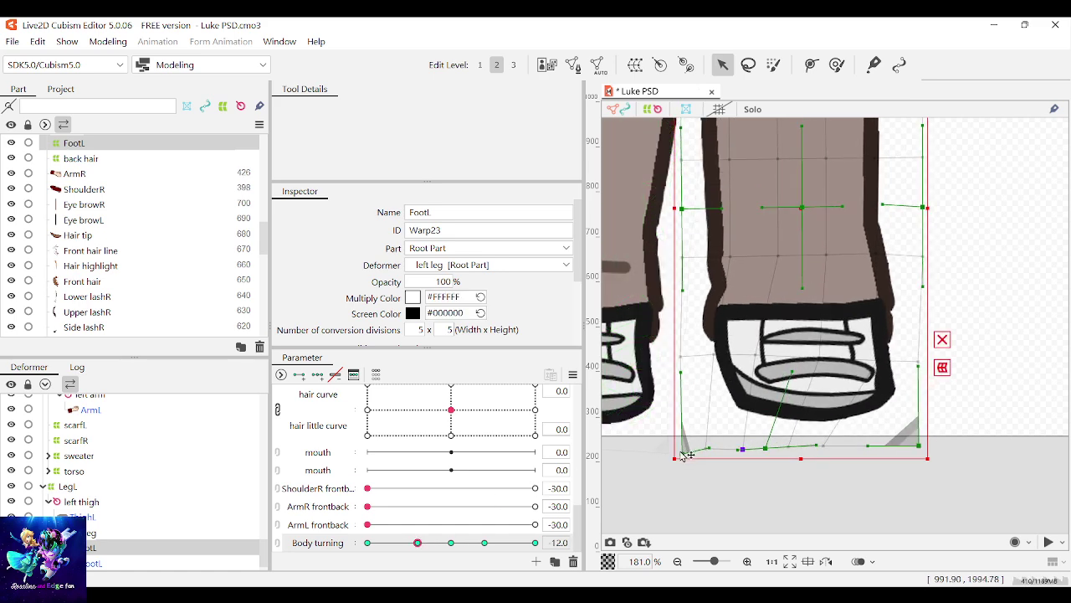
pyautogui.scroll(-2, 699, 431)
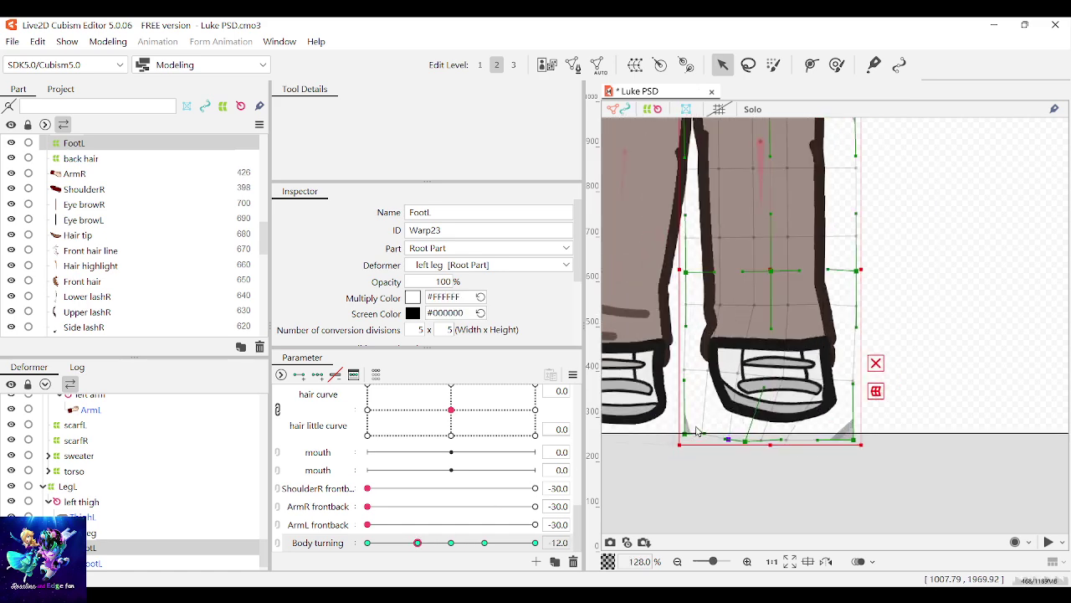
pyautogui.scroll(5, 697, 431)
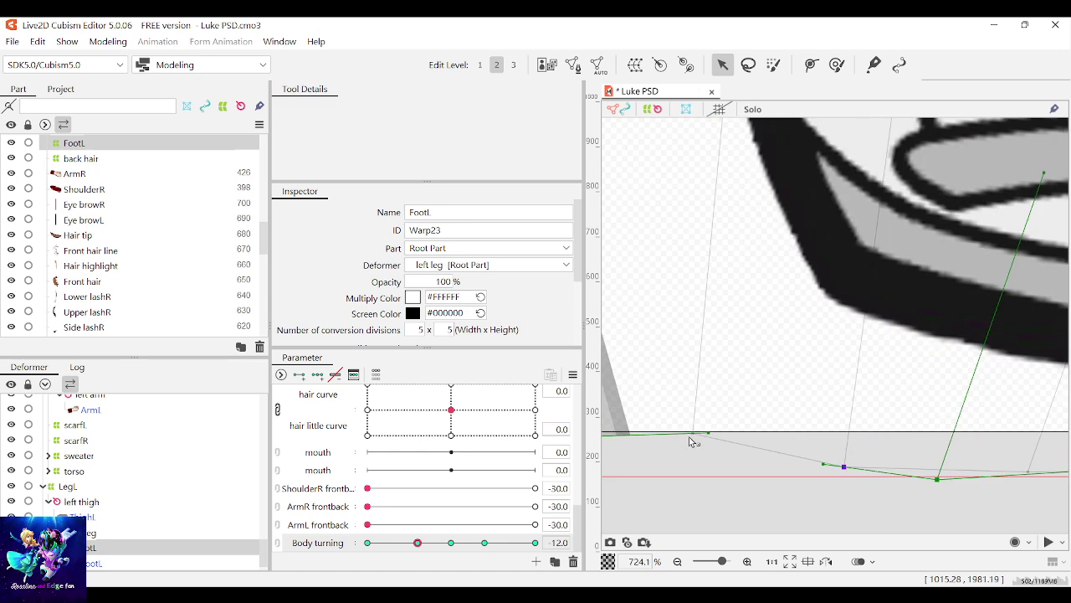
pyautogui.moveTo(691, 436); pyautogui.dragTo(630, 452)
pyautogui.scroll(4, 633, 437)
pyautogui.scroll(-7, 633, 437)
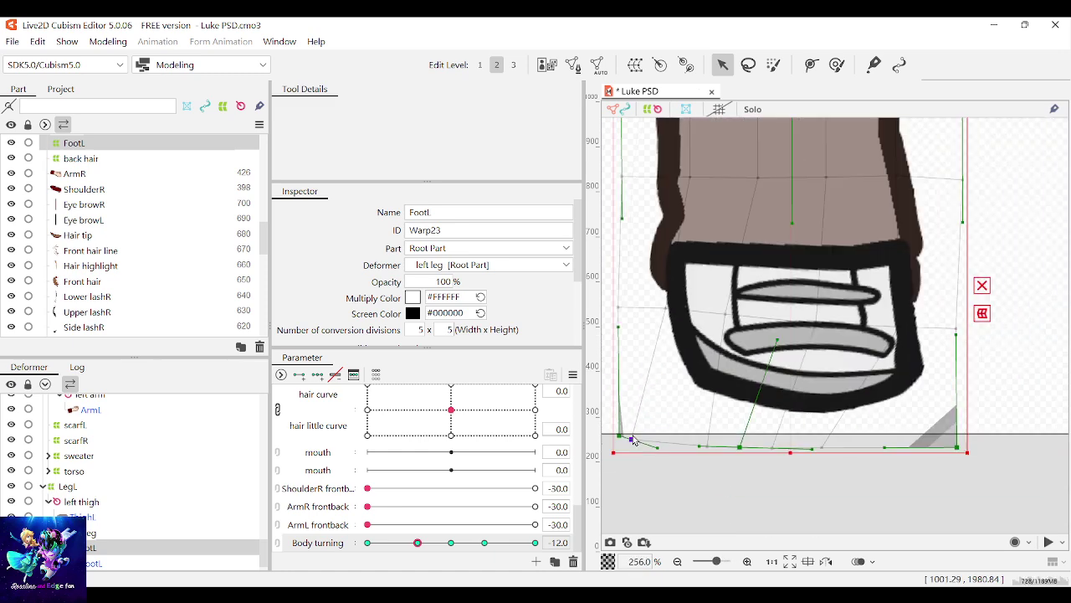
# Step: Shift the FootL grid points around the laces and the shoe's right edge at Body turning -12.0
pyautogui.moveTo(734, 319); pyautogui.dragTo(715, 318)
pyautogui.moveTo(818, 325)
pyautogui.mouseDown()
pyautogui.moveTo(794, 326)
pyautogui.moveTo(828, 327)
pyautogui.mouseUp()
pyautogui.moveTo(954, 333); pyautogui.dragTo(953, 336)
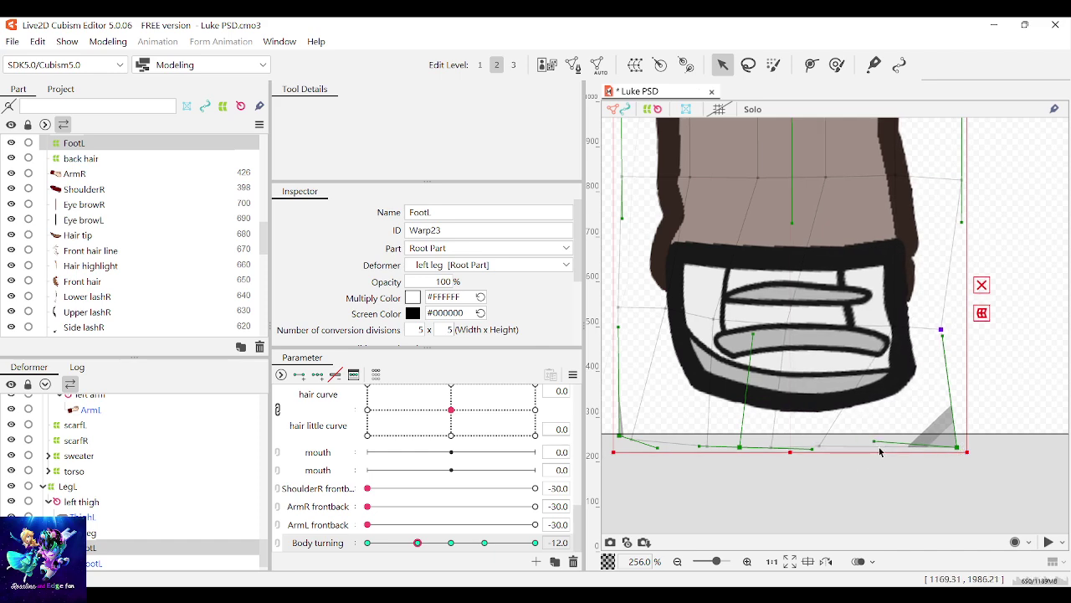
# Step: Pull the FootL grid's lower-right corner and nearby side points inward at Body turning -12.0 and check the turn
pyautogui.scroll(-1, 890, 453)
pyautogui.scroll(2, 914, 455)
pyautogui.scroll(4, 915, 456)
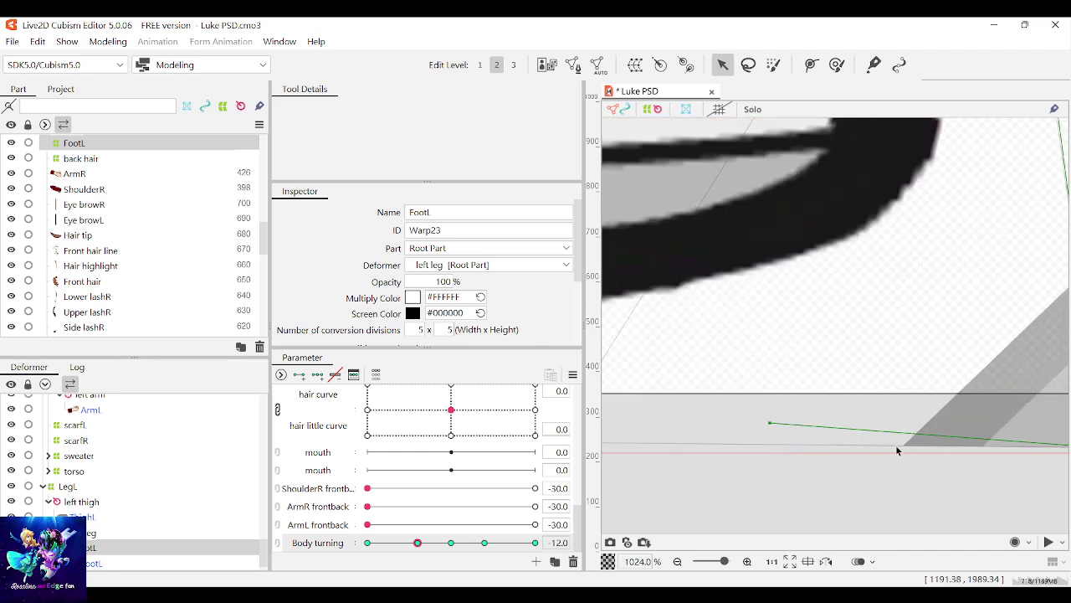
pyautogui.scroll(-3, 895, 444)
pyautogui.scroll(3, 904, 449)
pyautogui.scroll(-5, 904, 454)
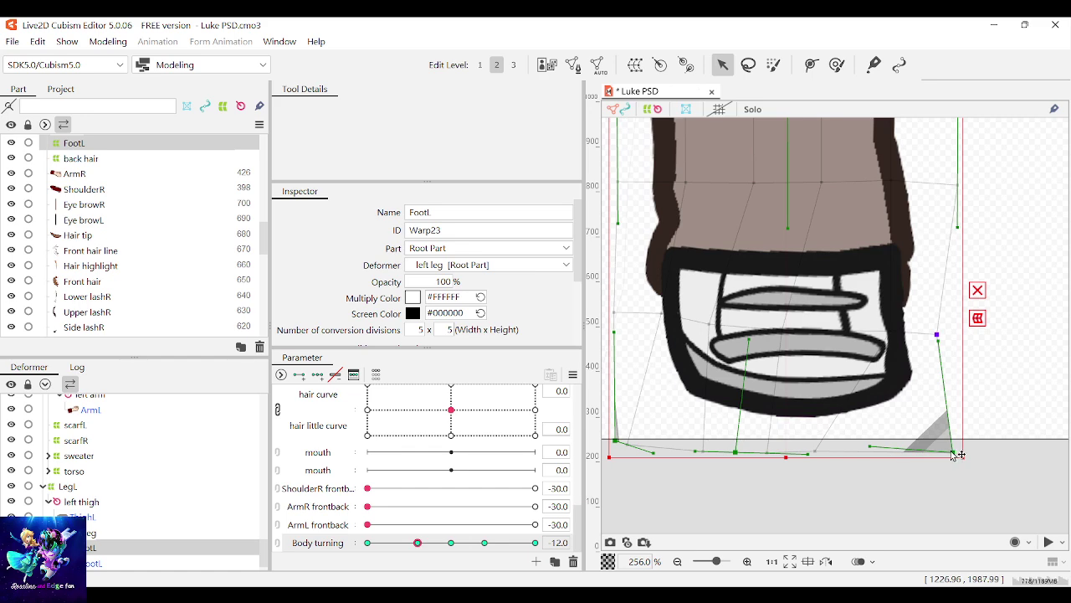
pyautogui.moveTo(954, 455); pyautogui.dragTo(927, 453)
pyautogui.scroll(-2, 891, 367)
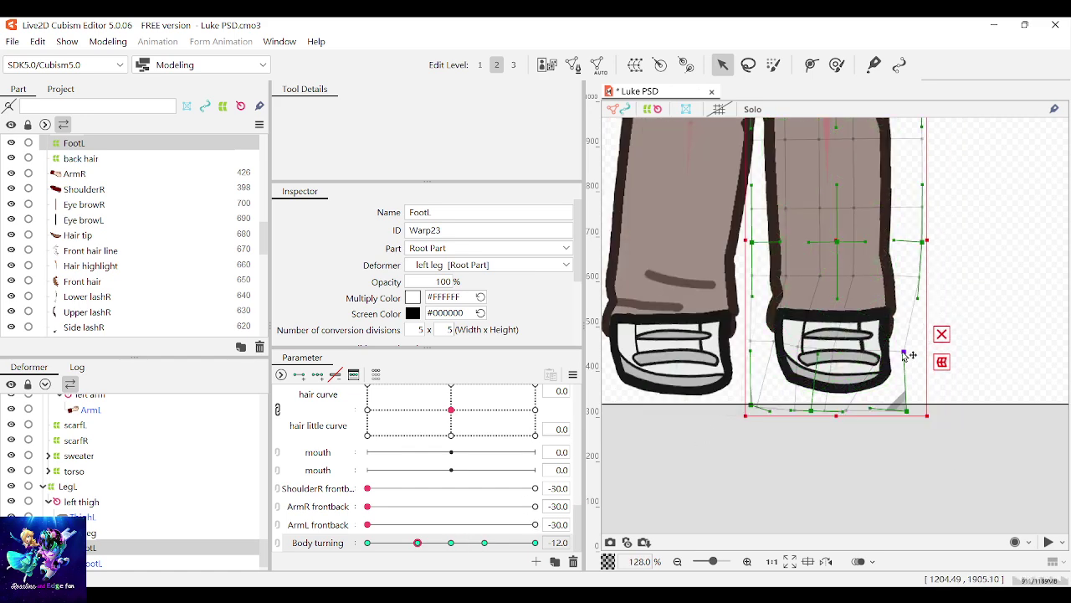
pyautogui.moveTo(909, 353); pyautogui.dragTo(883, 356)
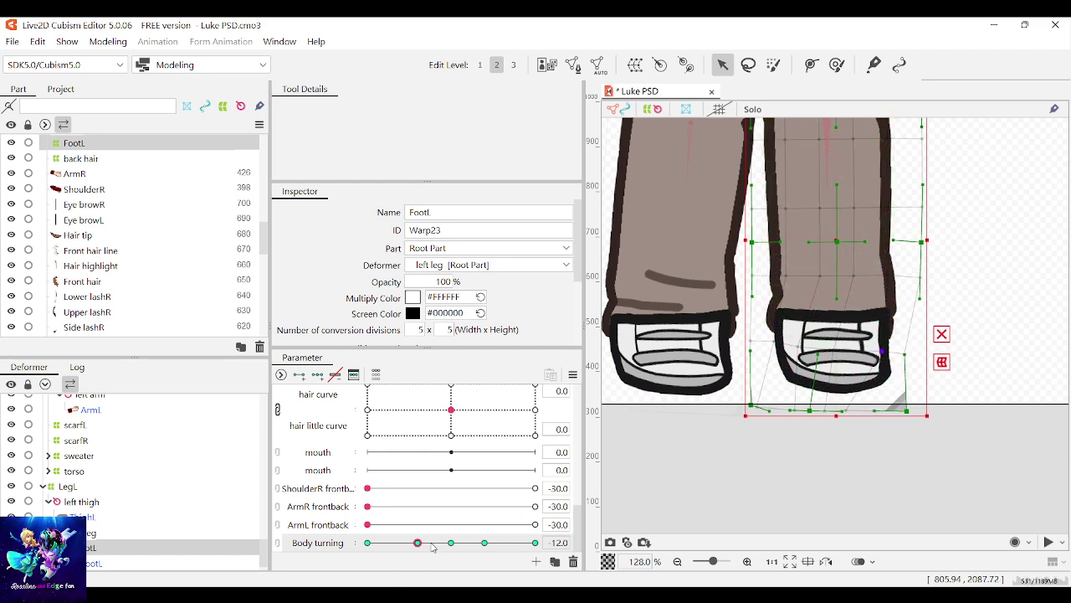
pyautogui.moveTo(418, 542)
pyautogui.mouseDown()
pyautogui.moveTo(444, 544)
pyautogui.moveTo(418, 543)
pyautogui.mouseUp()
# Step: Select the FootL grid points around the shoe, widen them slightly, and check the shape at Body turning -12.0
pyautogui.click(810, 367)
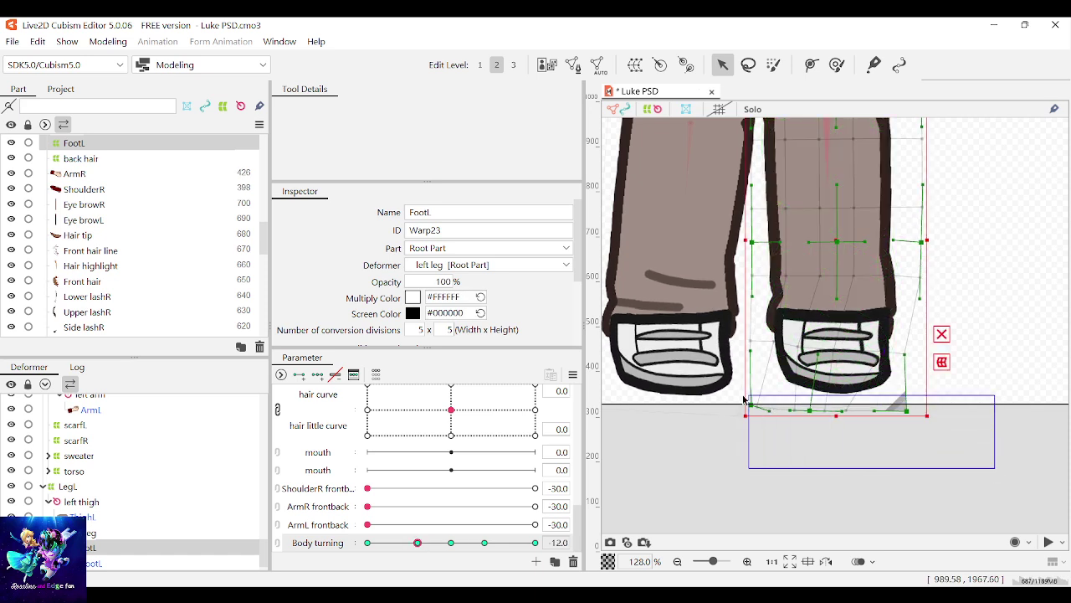
pyautogui.moveTo(743, 400); pyautogui.dragTo(697, 321)
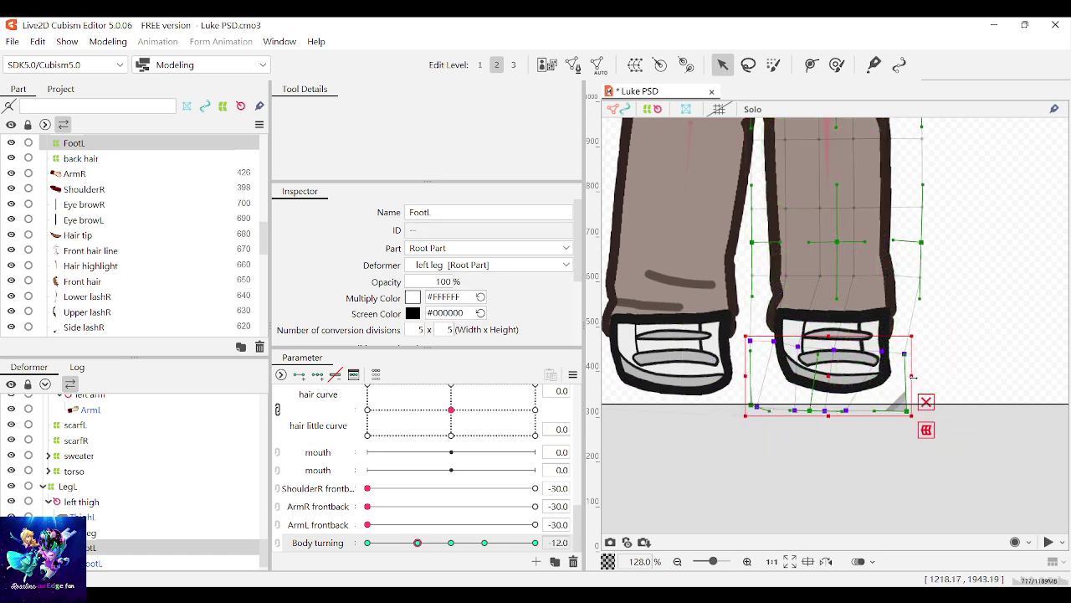
pyautogui.moveTo(912, 377); pyautogui.dragTo(921, 377)
pyautogui.moveTo(742, 375); pyautogui.dragTo(740, 375)
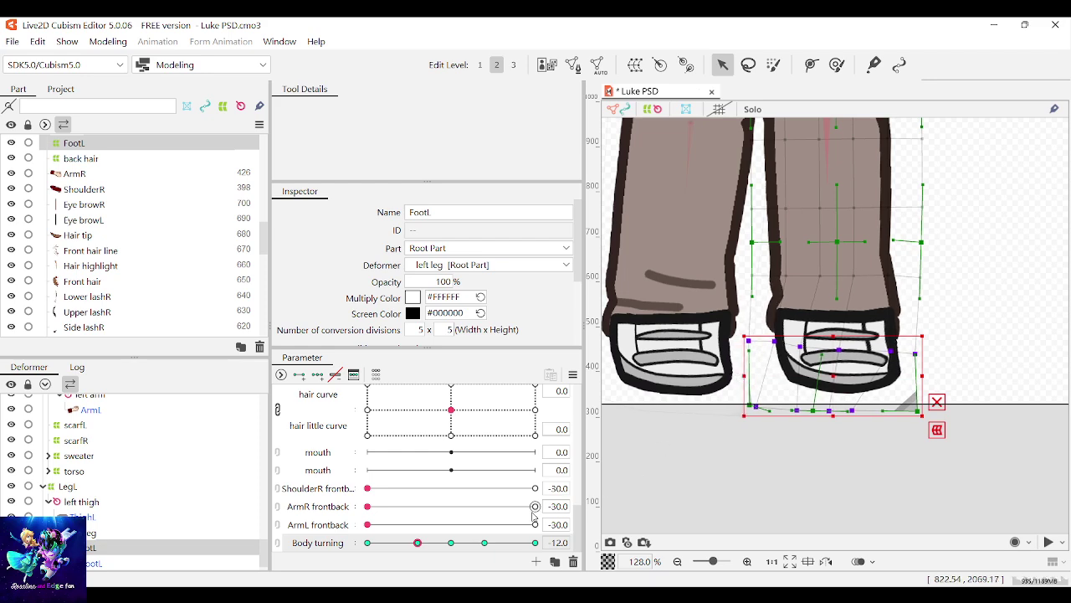
pyautogui.moveTo(418, 544)
pyautogui.mouseDown()
pyautogui.moveTo(466, 541)
pyautogui.moveTo(416, 540)
pyautogui.mouseUp()
# Step: Inspect the left shoe's grid, deselect it, and compare both feet around Body turning -12.0
pyautogui.click(855, 282)
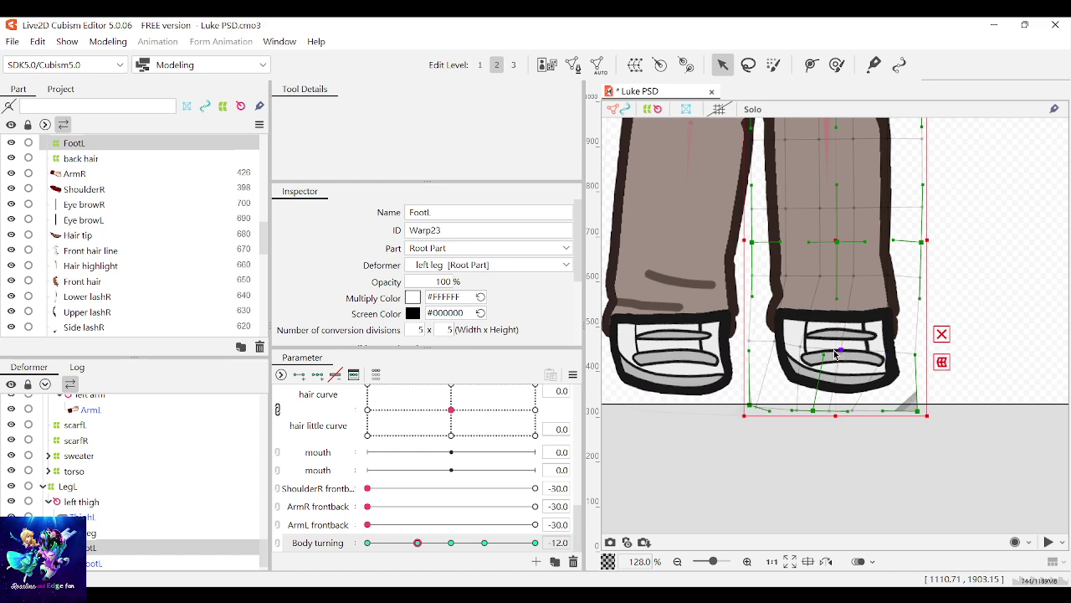
pyautogui.scroll(-3, 808, 351)
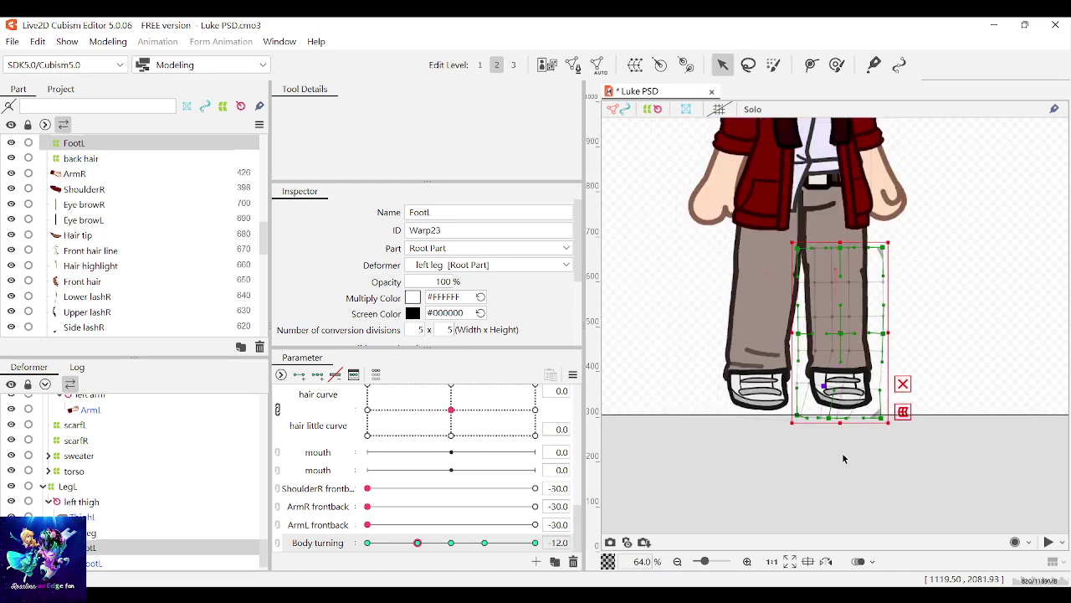
pyautogui.click(839, 457)
pyautogui.moveTo(434, 544); pyautogui.dragTo(421, 542)
pyautogui.scroll(2, 814, 490)
pyautogui.scroll(-4, 816, 490)
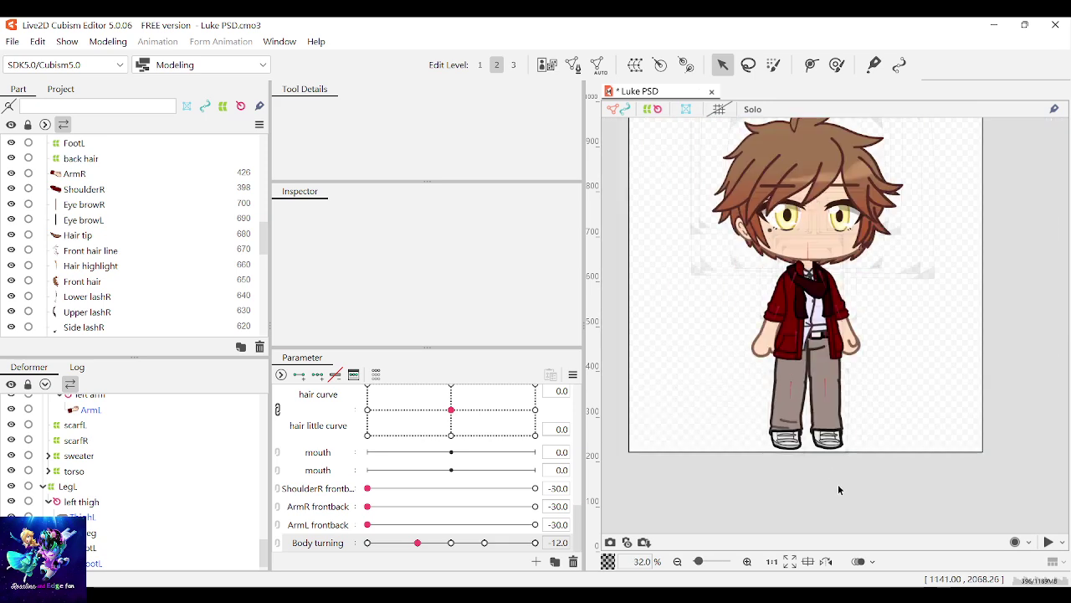
# Step: Fit the whole character in view, save the model file, and recheck the legs at Body turning -12.0
pyautogui.click(791, 563)
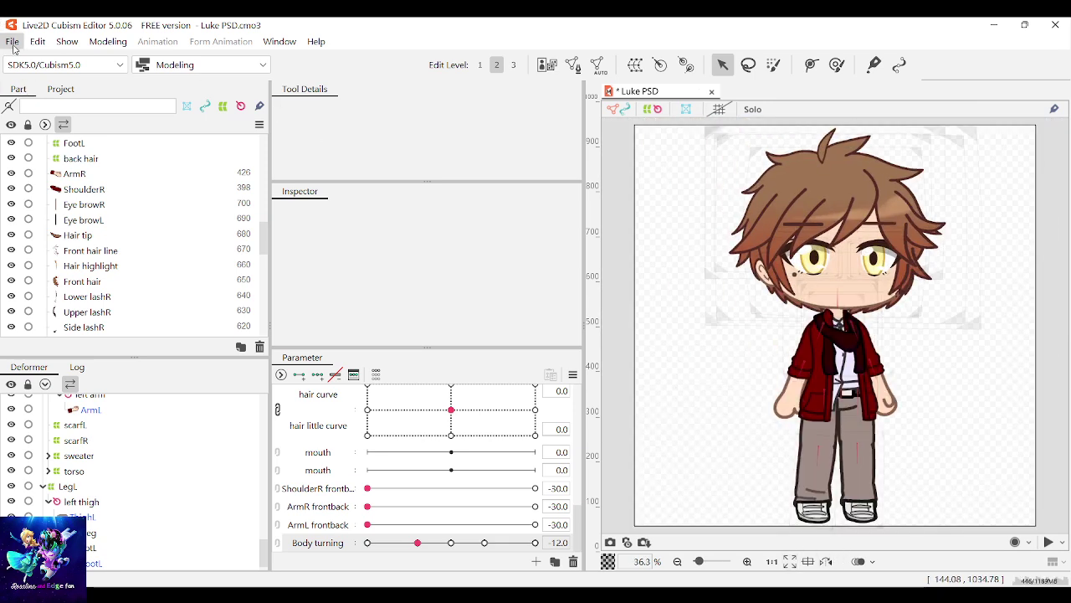
pyautogui.hotkey('ctrl', 's')
pyautogui.scroll(3, 810, 431)
pyautogui.scroll(-4, 809, 431)
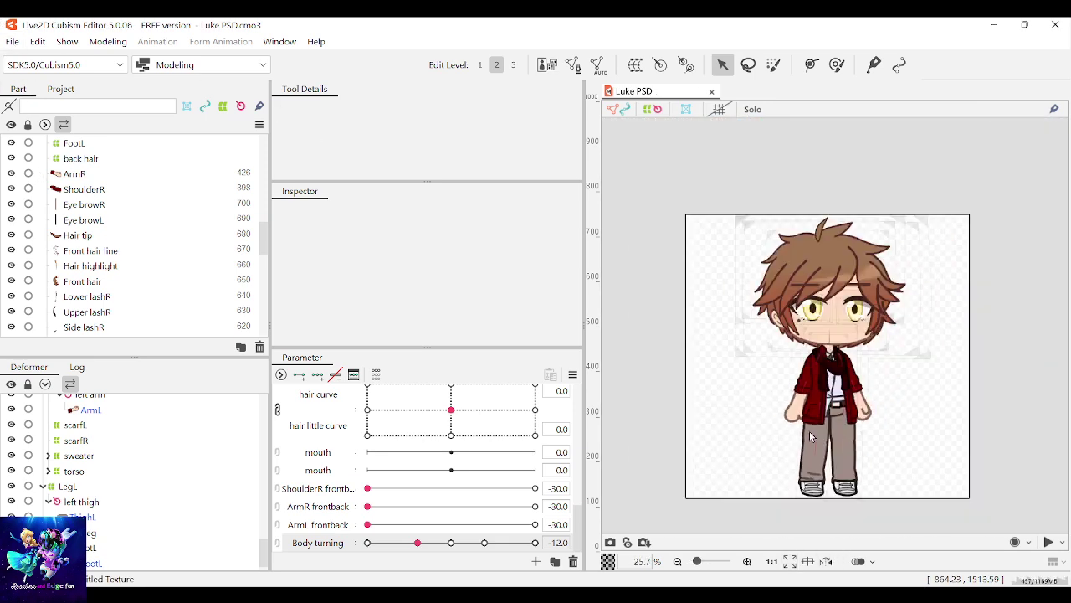
pyautogui.scroll(5, 811, 454)
pyautogui.moveTo(417, 542)
pyautogui.mouseDown()
pyautogui.moveTo(427, 542)
pyautogui.moveTo(418, 543)
pyautogui.mouseUp()
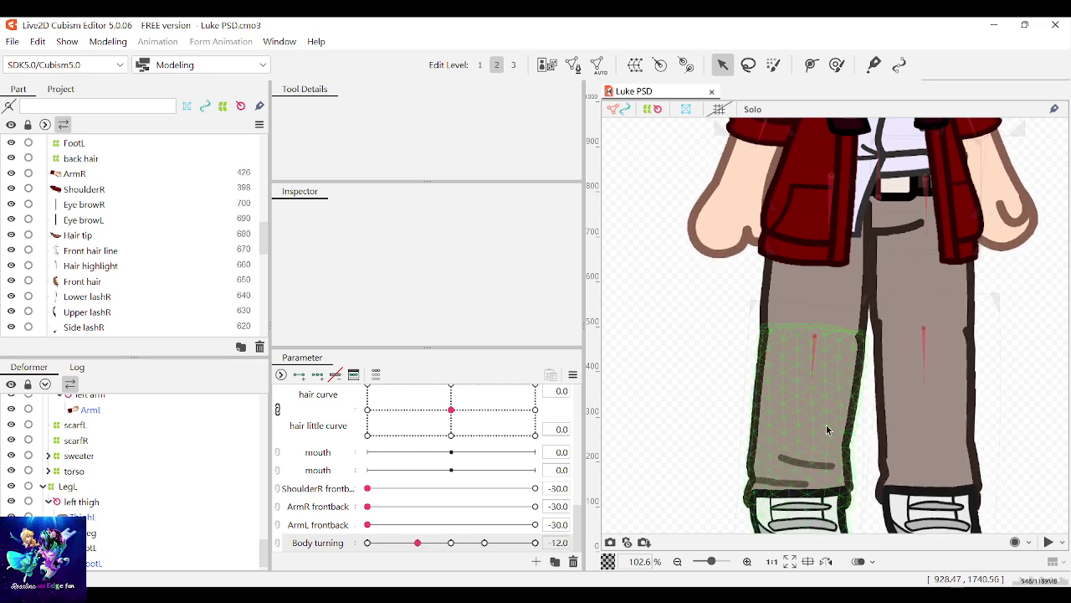
# Step: Select the FootR warp deformer on the right leg and bring the trouser creases into close view
pyautogui.click(775, 404)
pyautogui.scroll(3, 777, 407)
pyautogui.scroll(3, 776, 407)
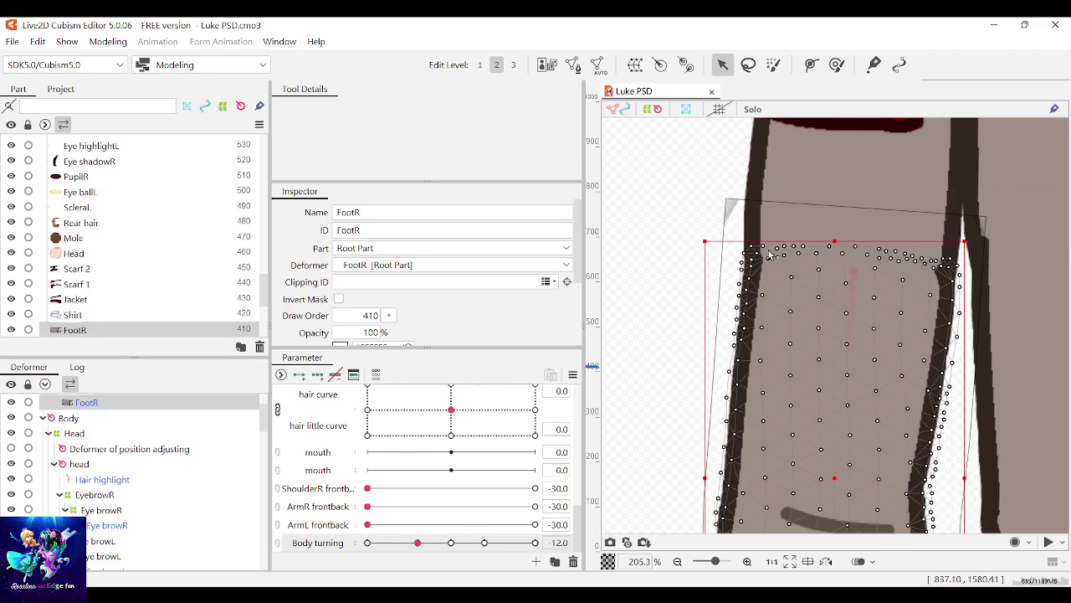
pyautogui.click(721, 201)
pyautogui.scroll(5, 833, 376)
pyautogui.scroll(-10, 833, 377)
pyautogui.scroll(3, 817, 433)
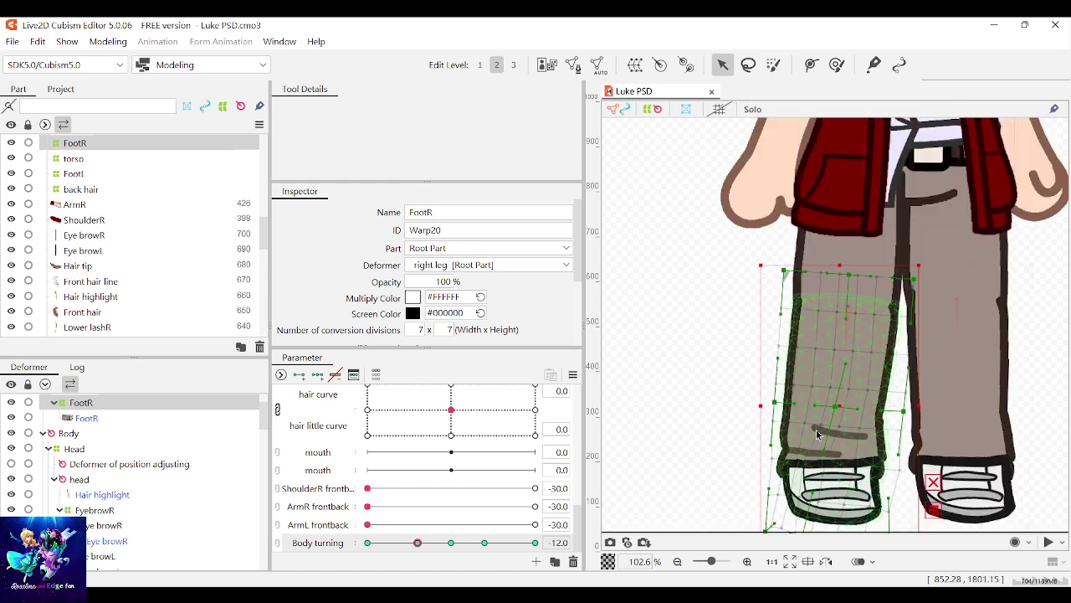
pyautogui.scroll(9, 818, 434)
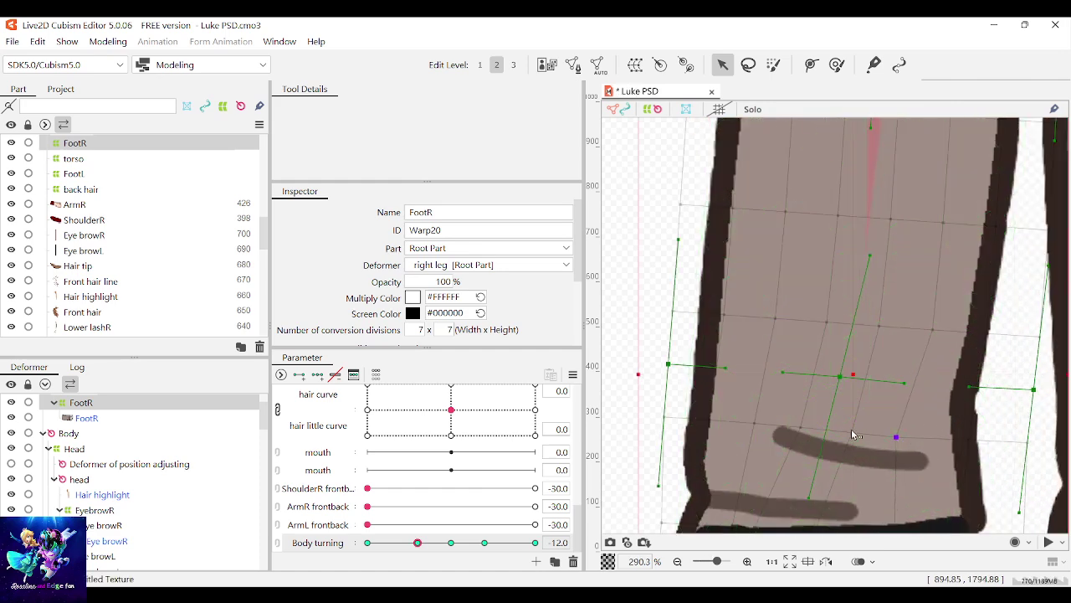
# Step: Select the row of FootR grid points along the upper trouser crease and shift them slightly left at Body turning -12.0
pyautogui.moveTo(846, 433); pyautogui.dragTo(852, 434)
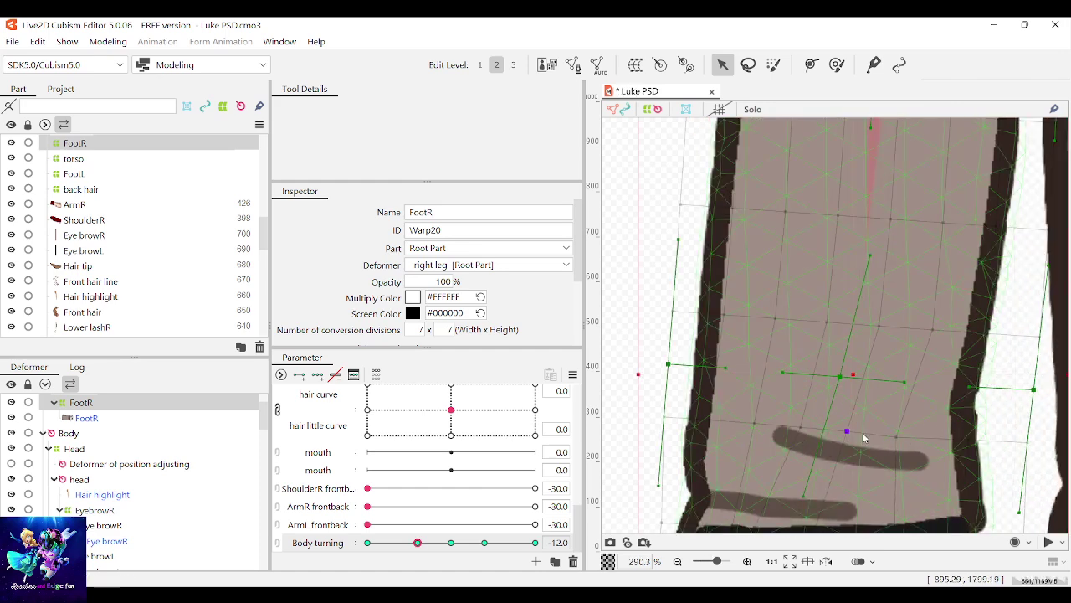
pyautogui.moveTo(932, 465); pyautogui.dragTo(861, 433)
pyautogui.moveTo(741, 408); pyautogui.dragTo(742, 406)
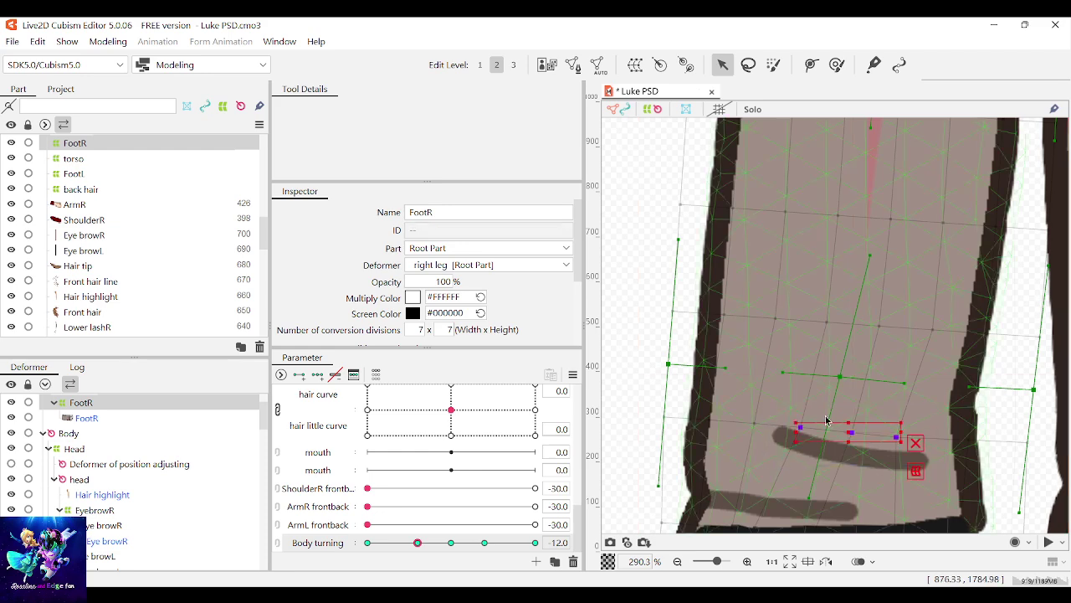
pyautogui.moveTo(939, 454); pyautogui.dragTo(817, 420)
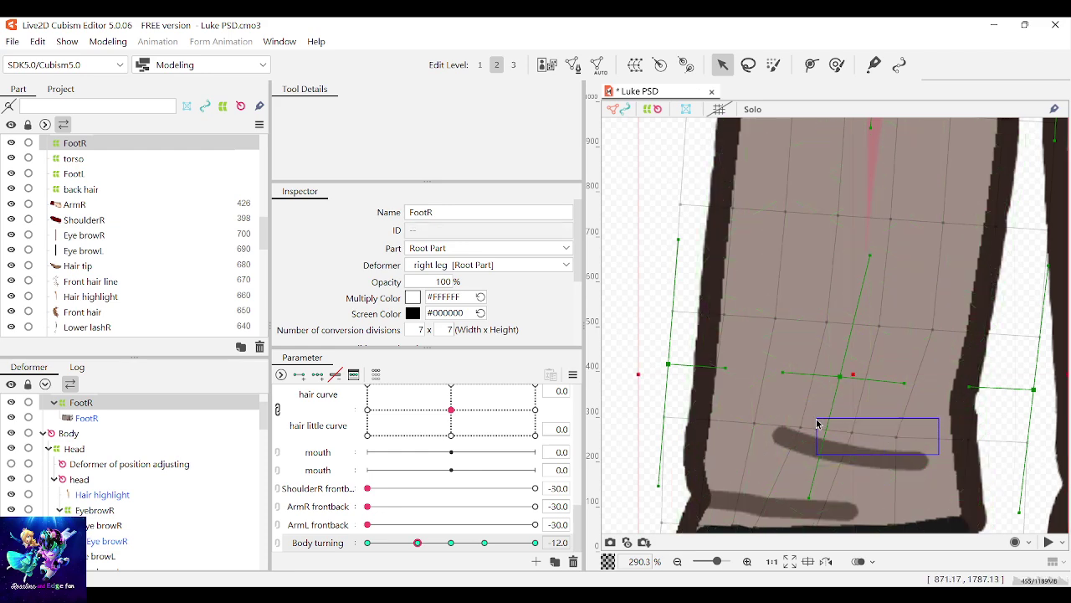
pyautogui.moveTo(728, 402); pyautogui.dragTo(726, 400)
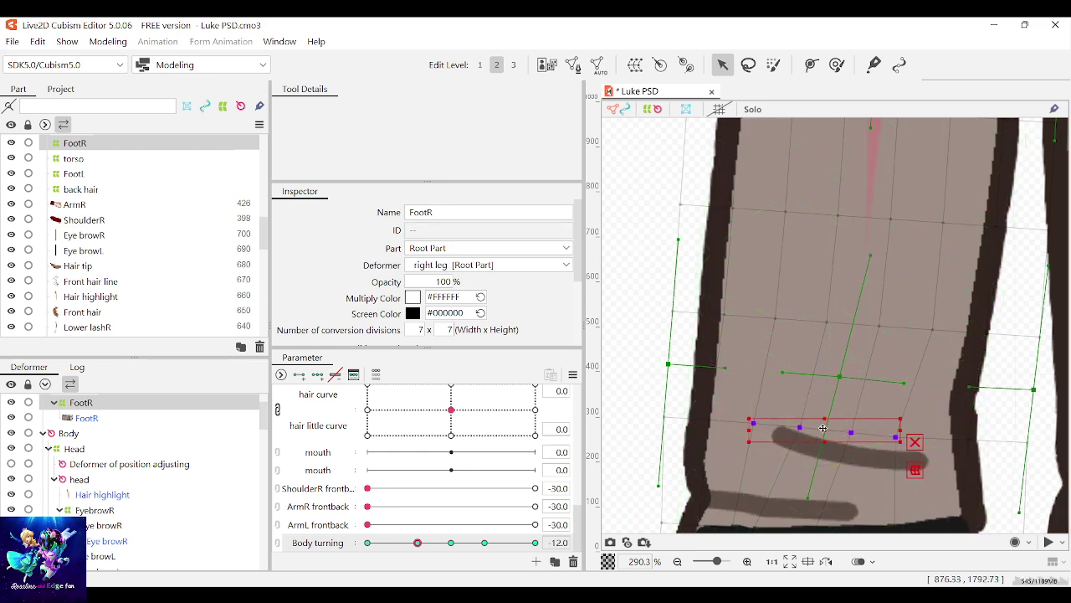
pyautogui.moveTo(823, 427); pyautogui.dragTo(805, 426)
# Step: Refine individual FootR grid points around the trouser creases and check the leg around Body turning -12.0
pyautogui.scroll(-3, 799, 405)
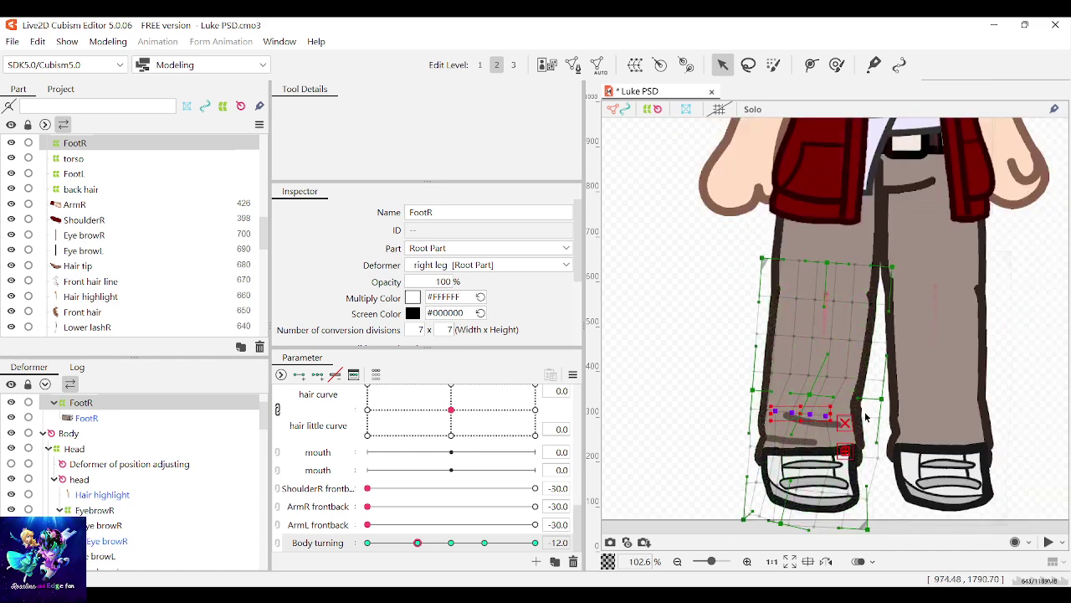
pyautogui.scroll(7, 866, 417)
pyautogui.click(784, 266)
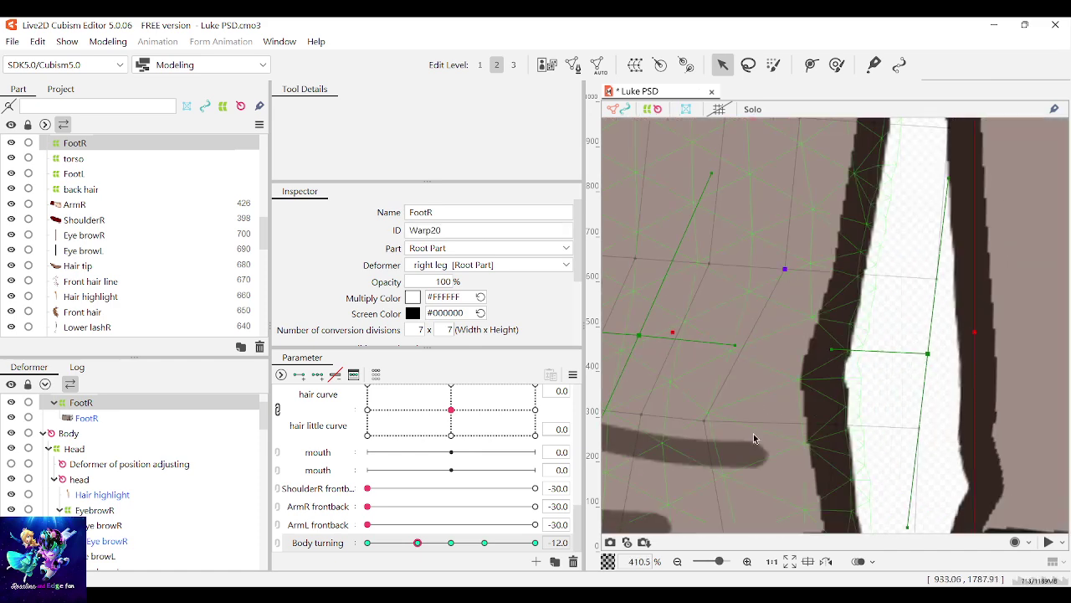
pyautogui.scroll(-7, 749, 429)
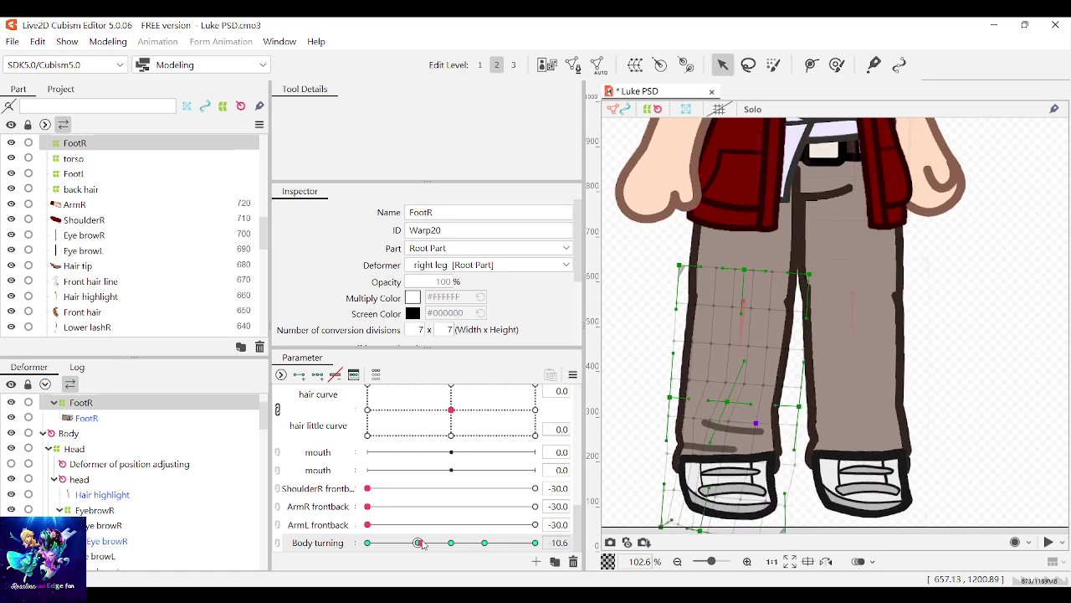
pyautogui.scroll(-2, 705, 431)
pyautogui.scroll(6, 705, 431)
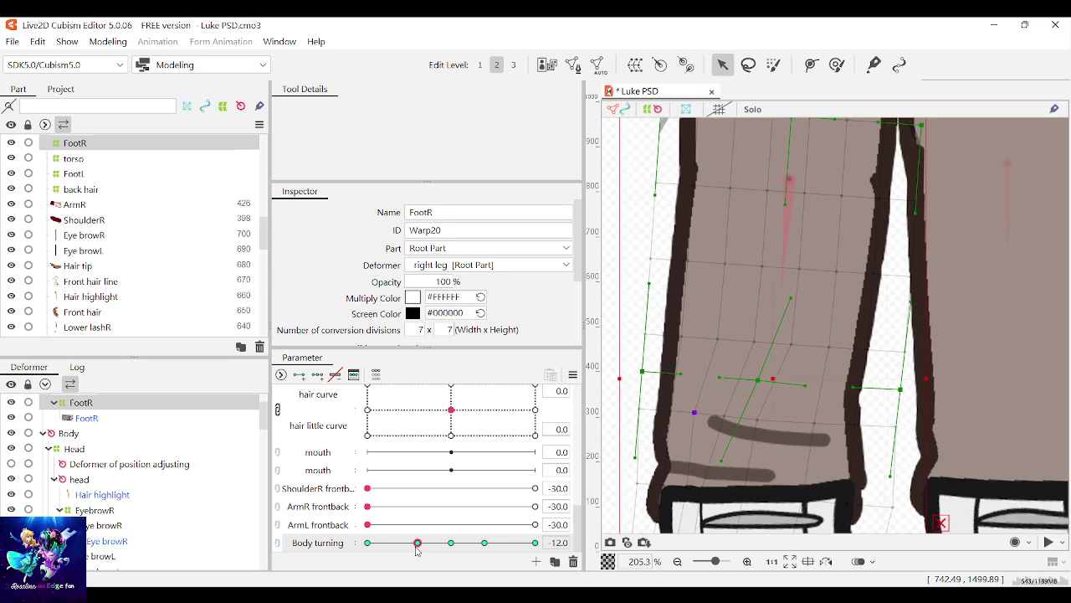
pyautogui.scroll(-2, 672, 381)
pyautogui.scroll(-1, 672, 382)
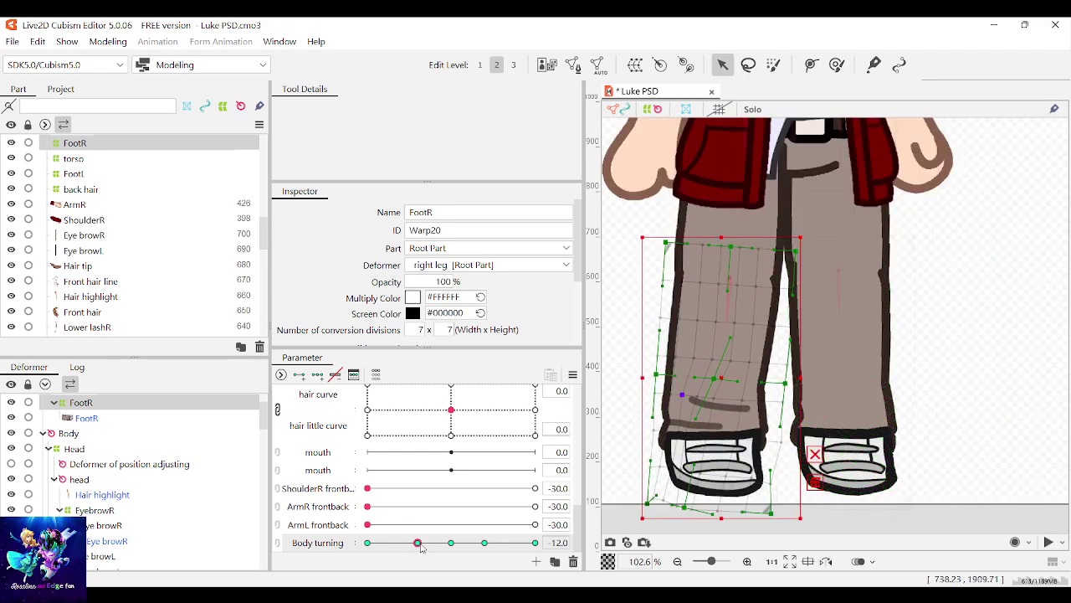
pyautogui.moveTo(421, 546); pyautogui.dragTo(419, 542)
# Step: Select the FootL art mesh on the left leg and view it with the whole character
pyautogui.click(844, 342)
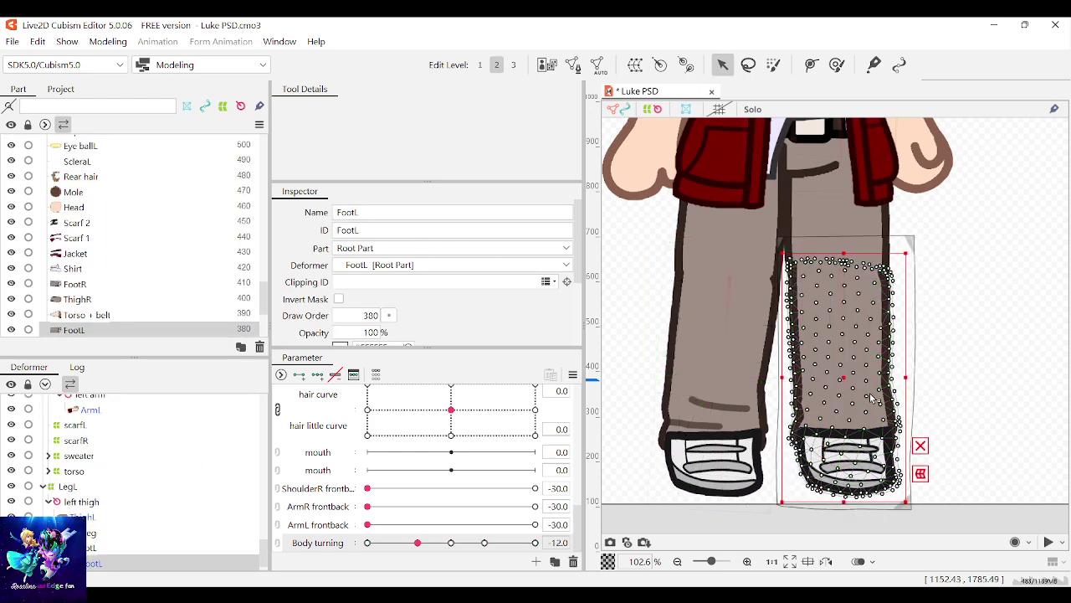
pyautogui.scroll(-2, 844, 342)
pyautogui.scroll(-1, 866, 338)
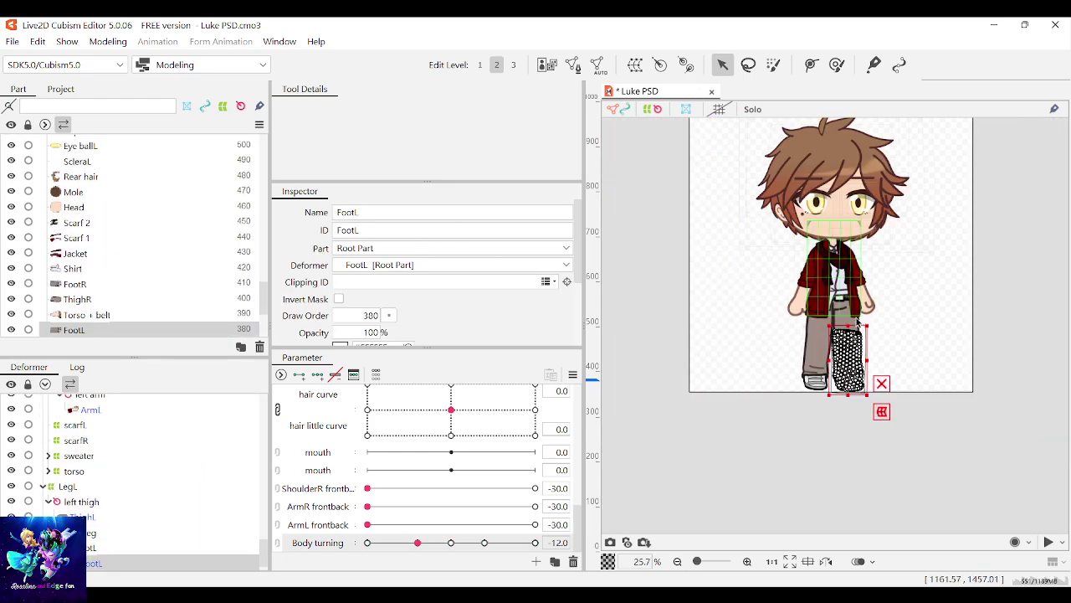
# Step: Nudge the FootL warp deformer slightly downward at Body turning -12, save the model and clear the selection
pyautogui.scroll(4, 867, 338)
pyautogui.click(895, 355)
pyautogui.scroll(-1, 854, 328)
pyautogui.scroll(-2, 852, 325)
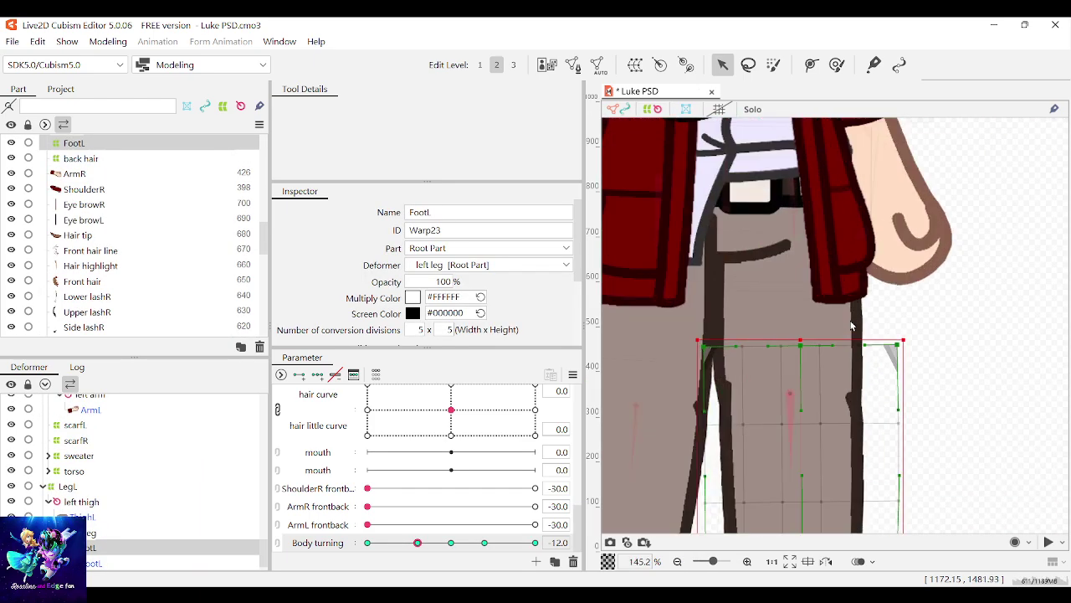
pyautogui.scroll(2, 879, 409)
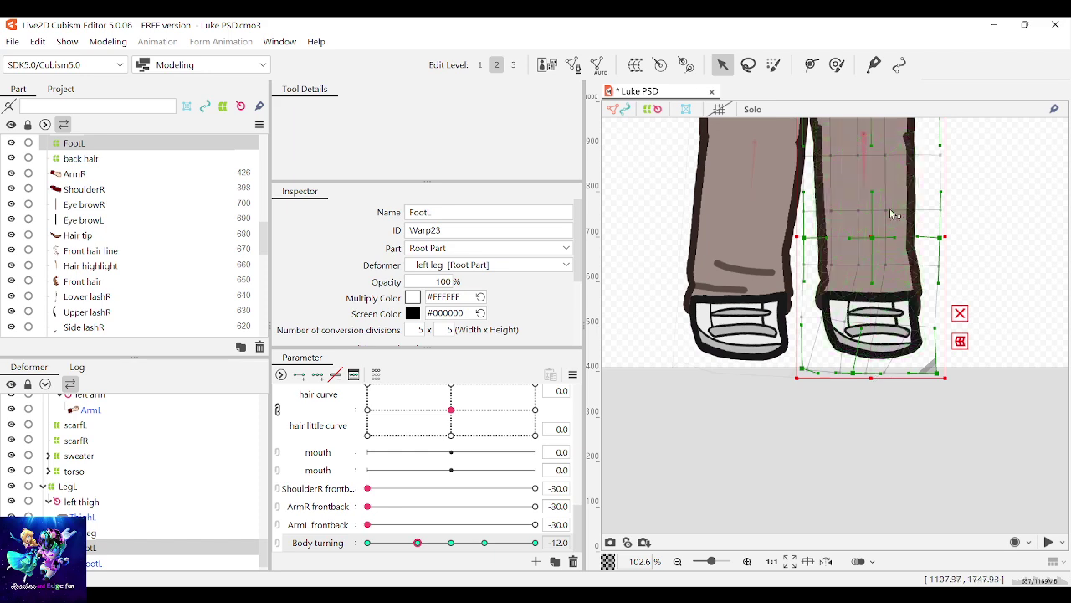
pyautogui.moveTo(869, 237); pyautogui.dragTo(868, 241)
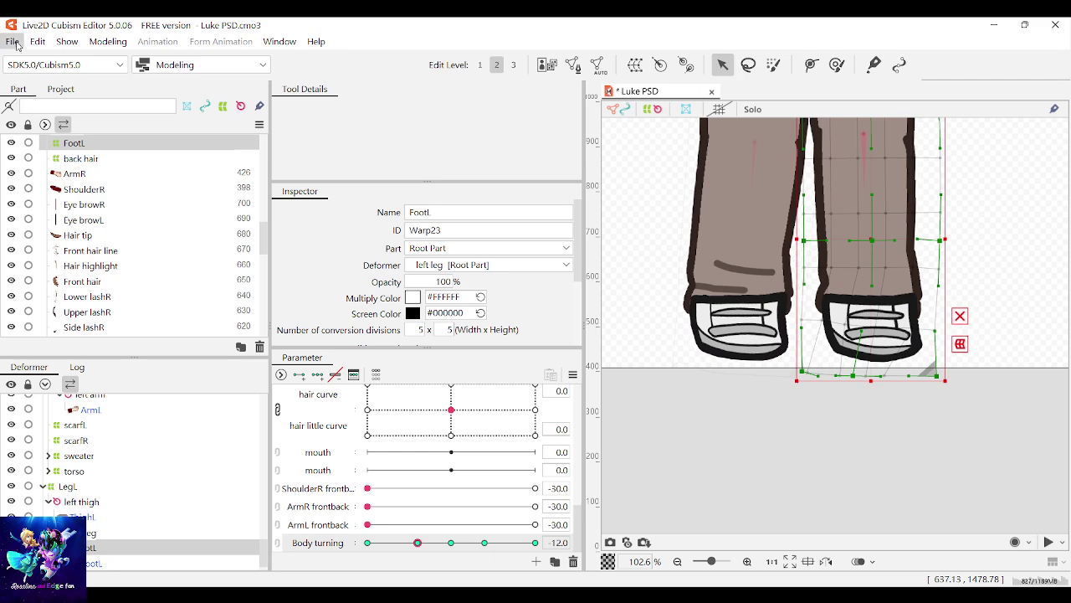
pyautogui.scroll(-3, 885, 425)
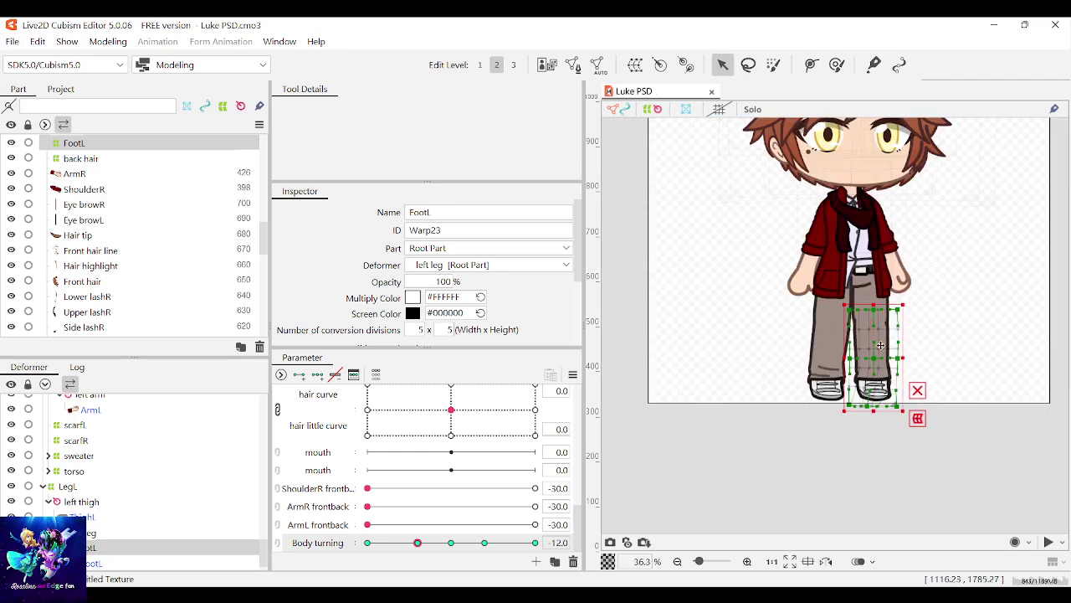
pyautogui.scroll(1, 924, 281)
pyautogui.click(937, 293)
pyautogui.hotkey('ctrl', 's')
# Step: Test the left thigh and right arm parameters, swinging the right arm to about 5.9, and return both to 0
pyautogui.scroll(10, 390, 471)
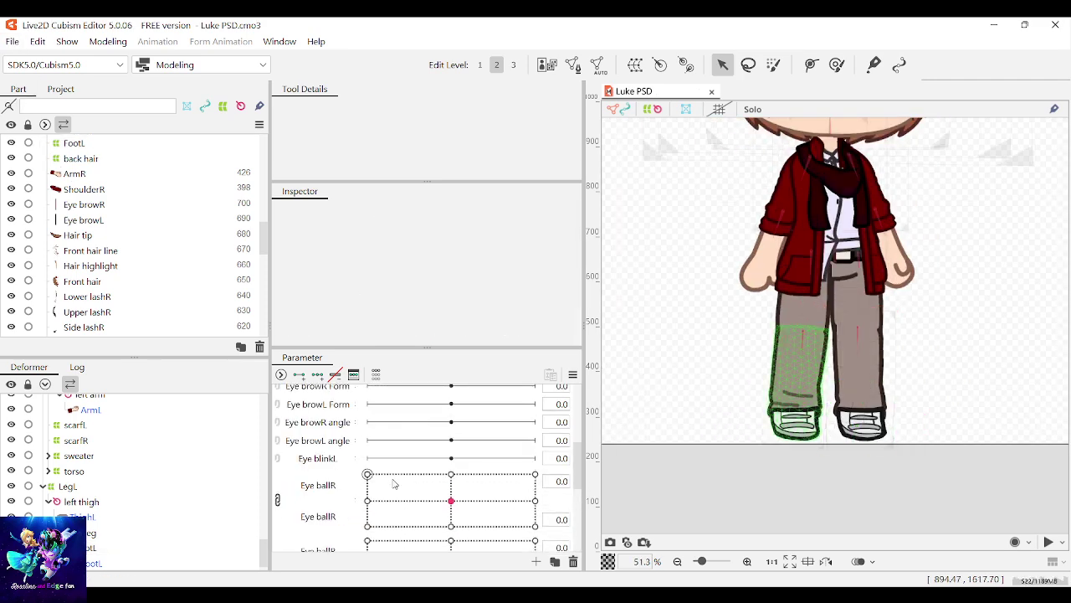
pyautogui.scroll(3, 410, 483)
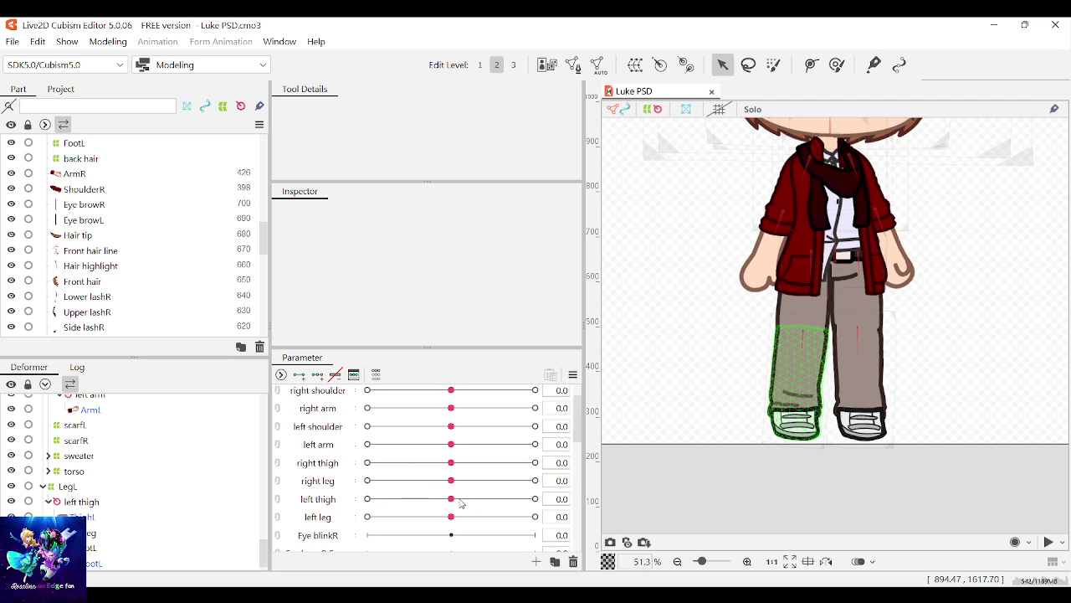
pyautogui.moveTo(452, 499); pyautogui.dragTo(426, 486)
pyautogui.click(450, 500)
pyautogui.moveTo(426, 487); pyautogui.dragTo(470, 448)
pyautogui.rightClick(432, 486)
pyautogui.scroll(1, 456, 432)
pyautogui.scroll(-1, 832, 224)
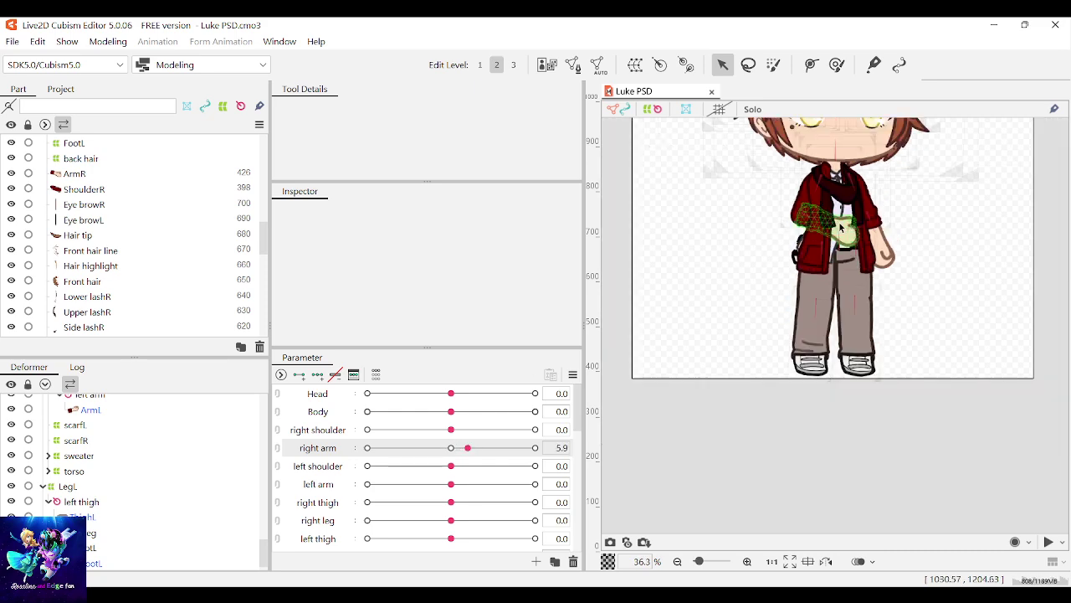
pyautogui.scroll(3, 831, 223)
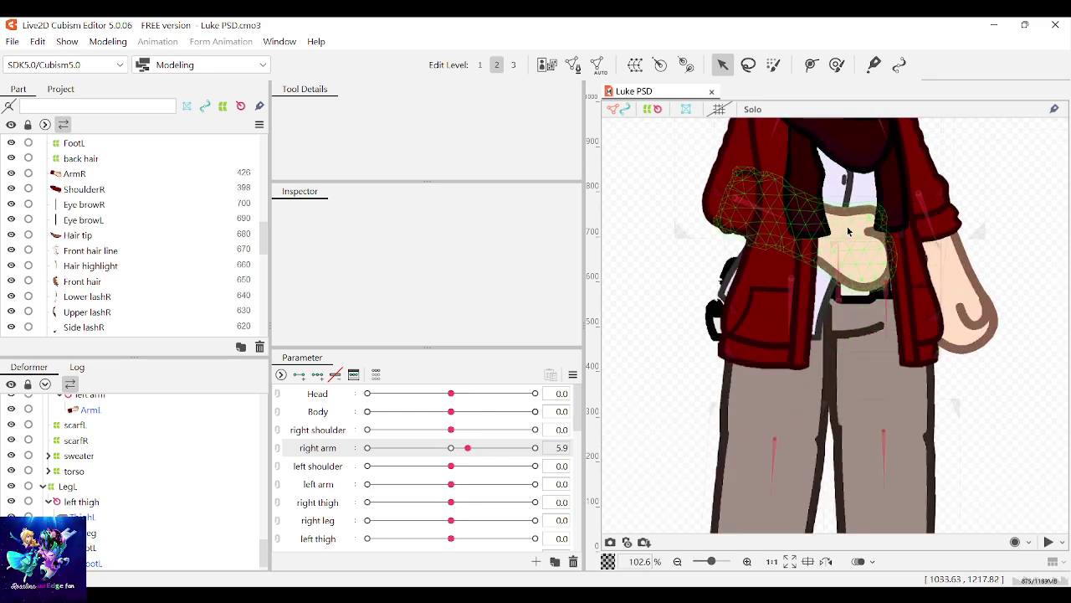
pyautogui.moveTo(468, 448); pyautogui.dragTo(453, 460)
# Step: Set the draw order of ArmR to 410 at Body turning -12
pyautogui.click(706, 285)
pyautogui.scroll(-5, 473, 430)
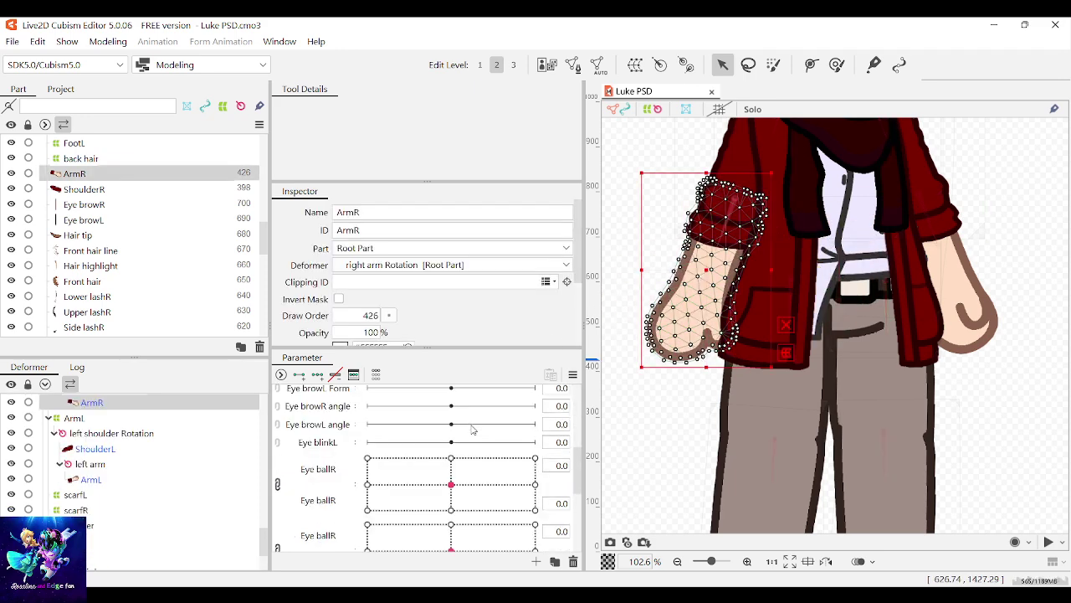
pyautogui.scroll(-3, 473, 429)
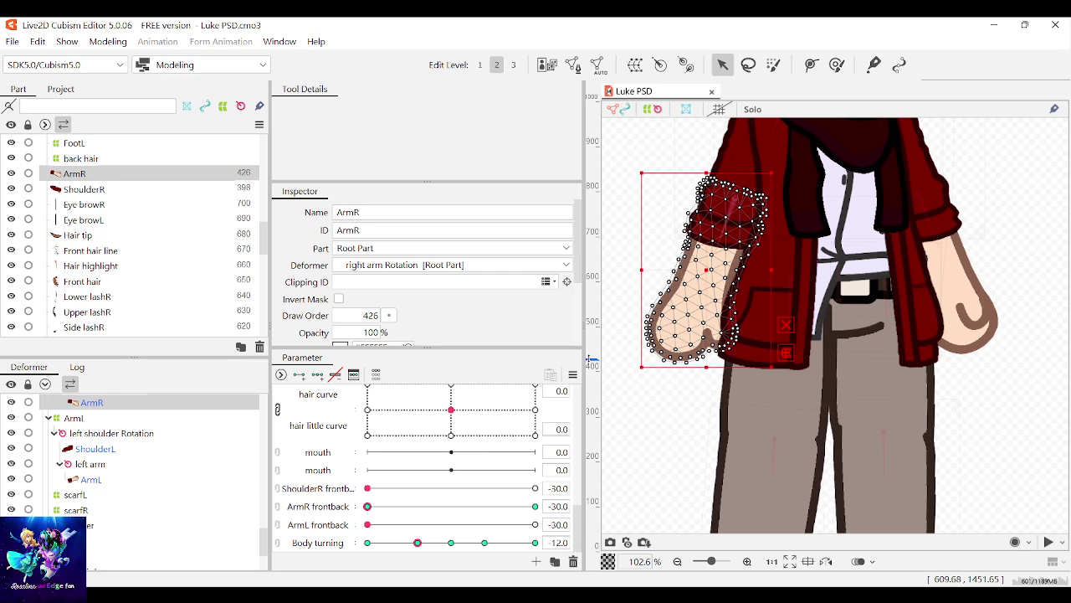
pyautogui.scroll(5, 507, 419)
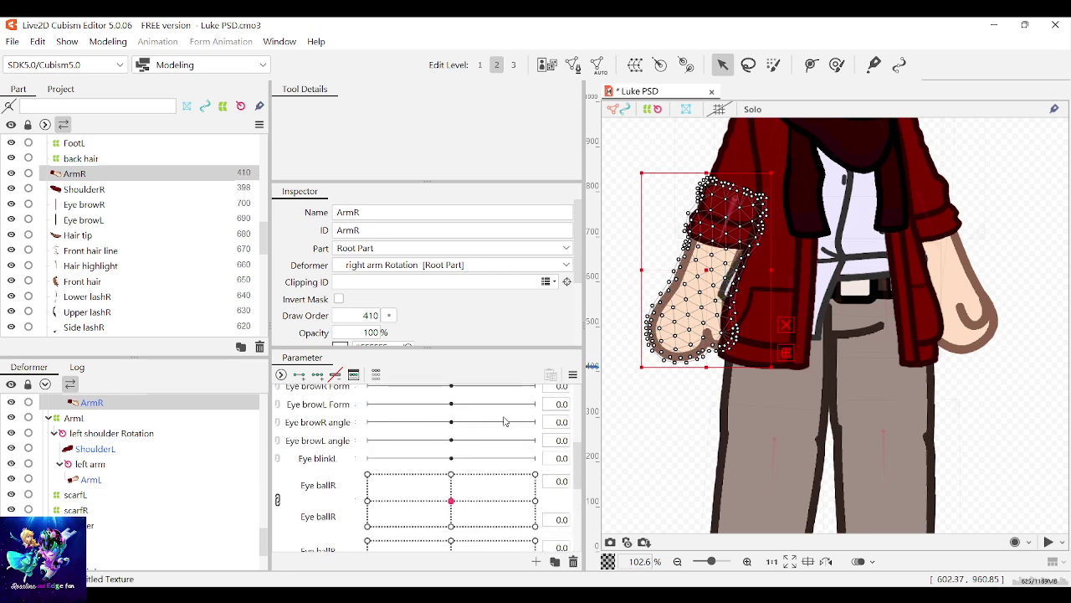
pyautogui.scroll(-4, 491, 450)
pyautogui.scroll(8, 491, 450)
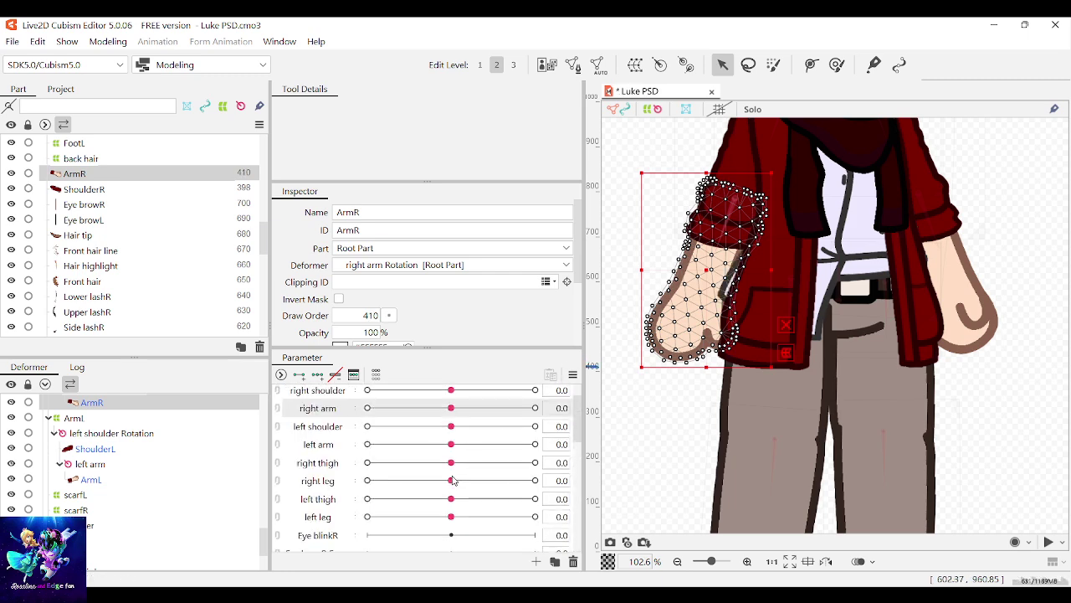
# Step: Swing the right arm parameter to about 4.9 to check how the forearm layers against the torso and jacket
pyautogui.click(452, 489)
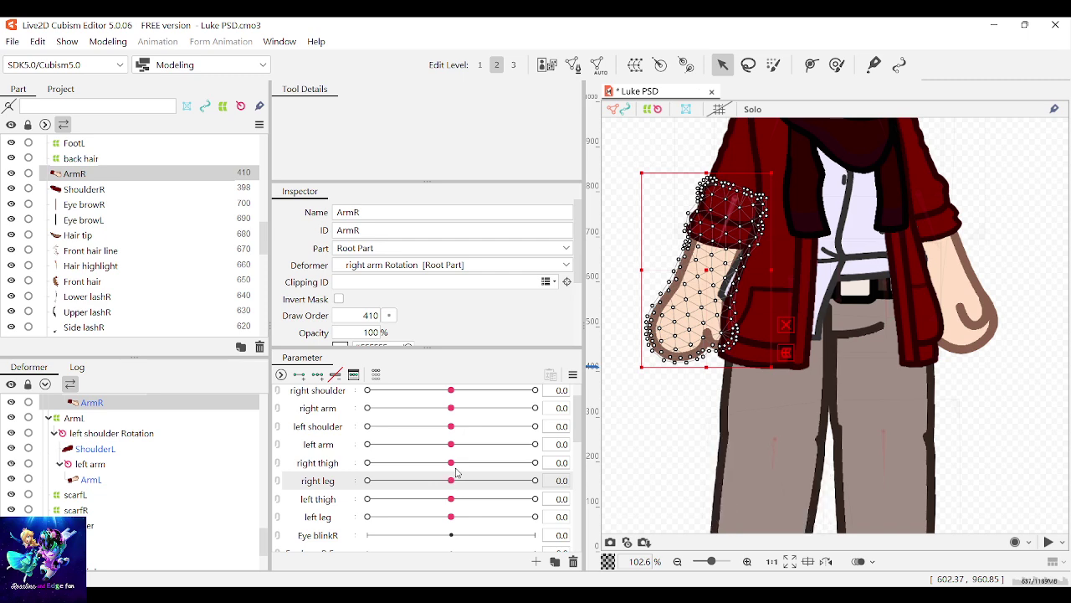
pyautogui.scroll(2, 449, 480)
pyautogui.moveTo(451, 466); pyautogui.dragTo(466, 448)
pyautogui.click(1014, 244)
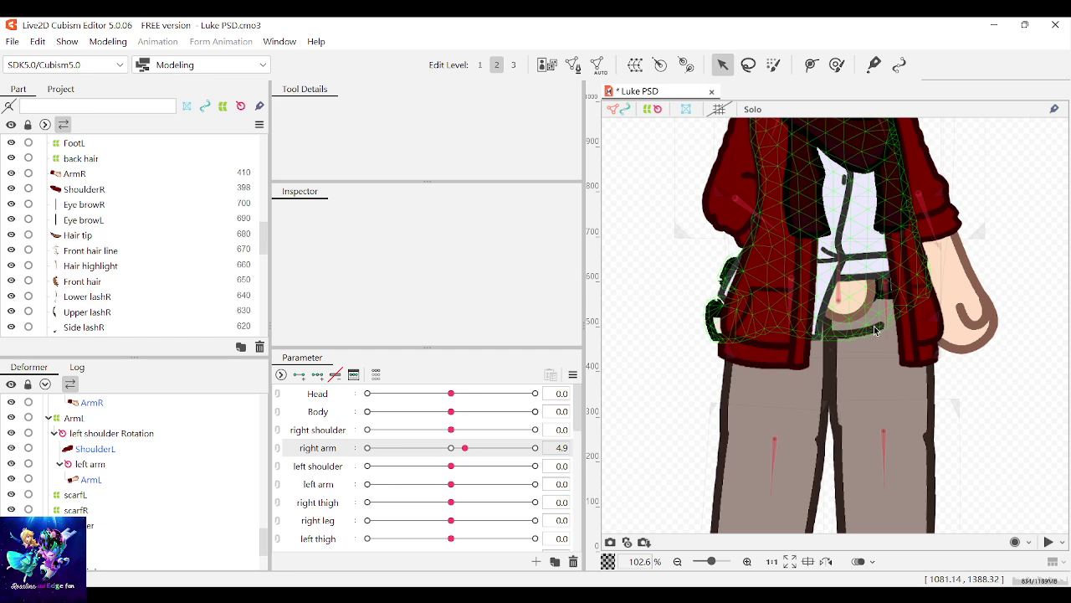
# Step: Try draw orders 366 and 412 for ArmR, and set the draw order of ShoulderR to 351
pyautogui.scroll(-5, 452, 473)
pyautogui.scroll(-3, 447, 471)
pyautogui.click(735, 212)
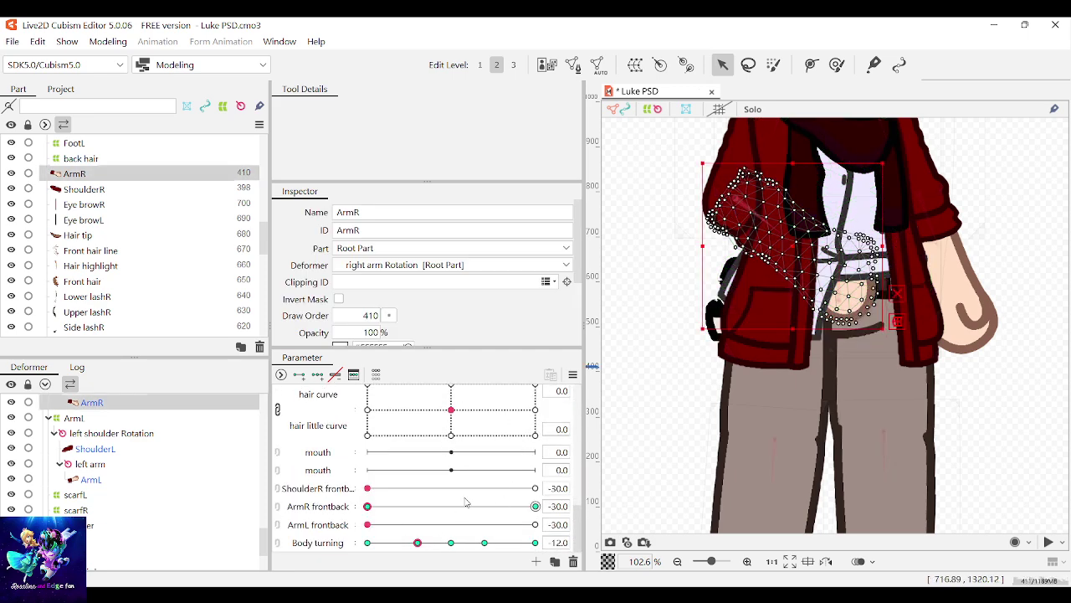
pyautogui.scroll(3, 459, 489)
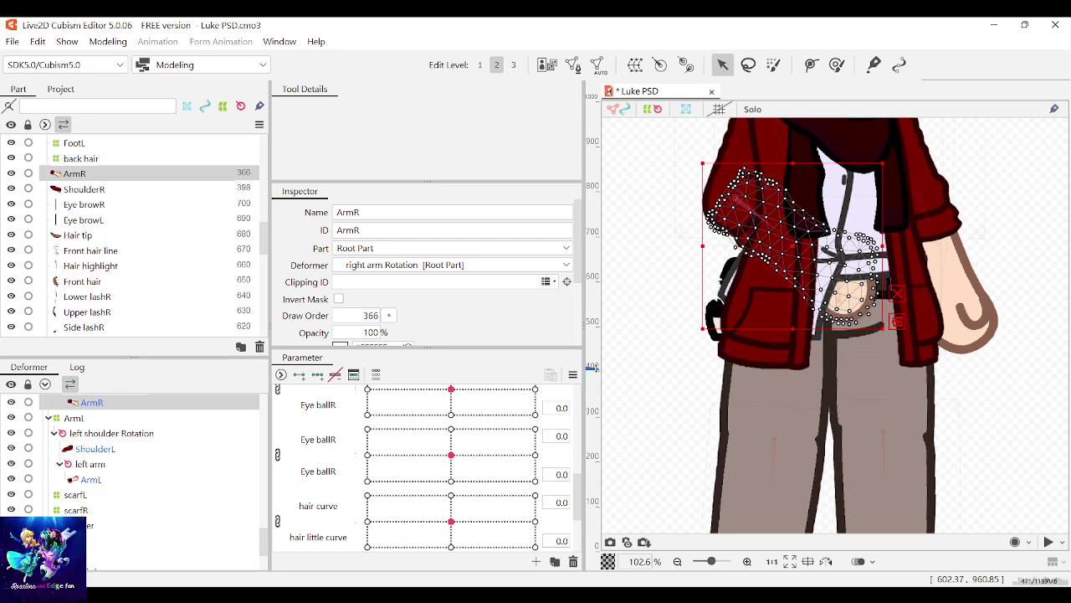
pyautogui.click(742, 138)
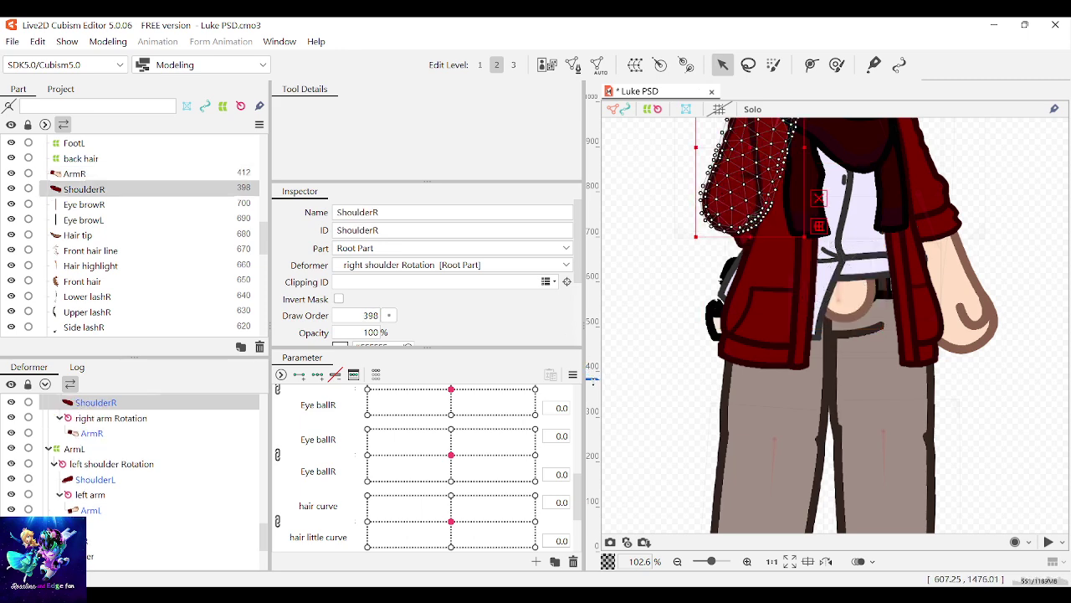
# Step: Set the draw order of ArmR to 366 and return the right arm parameter to 0
pyautogui.click(843, 316)
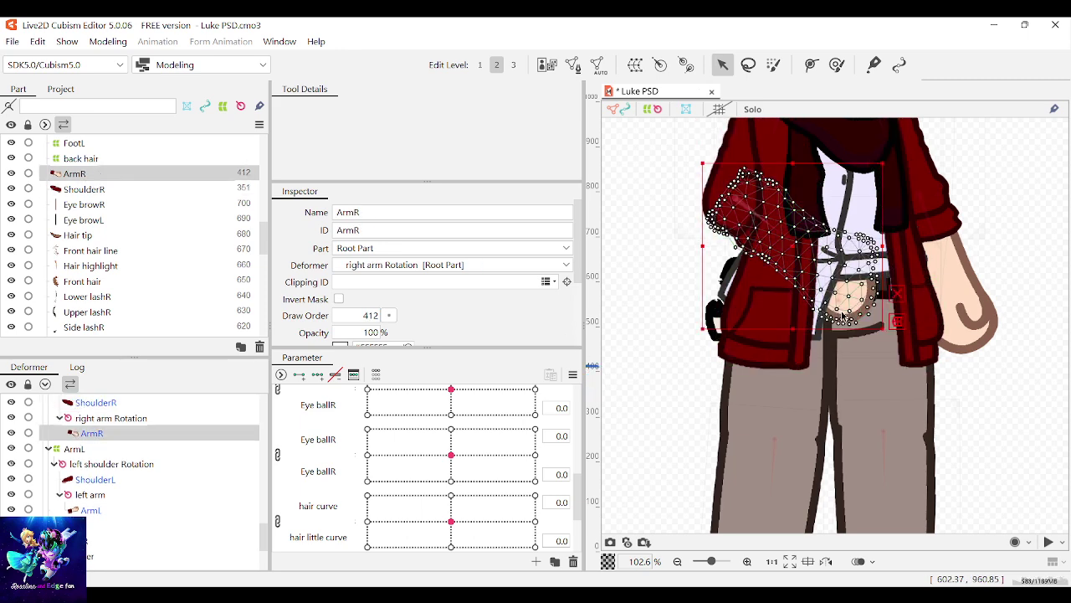
pyautogui.moveTo(592, 372); pyautogui.dragTo(592, 387)
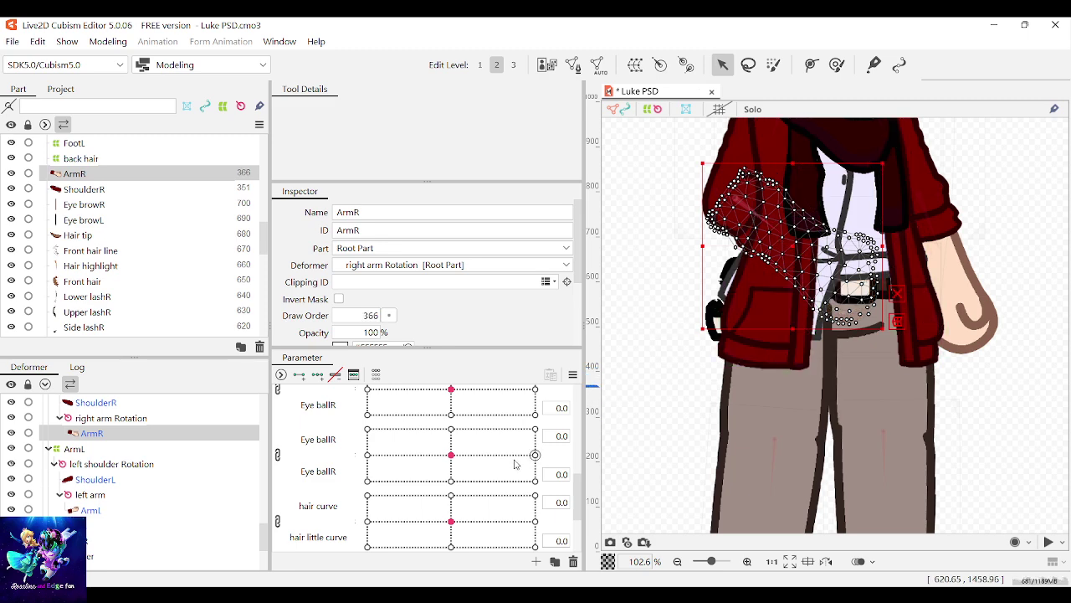
pyautogui.scroll(5, 516, 464)
pyautogui.moveTo(462, 454); pyautogui.dragTo(452, 456)
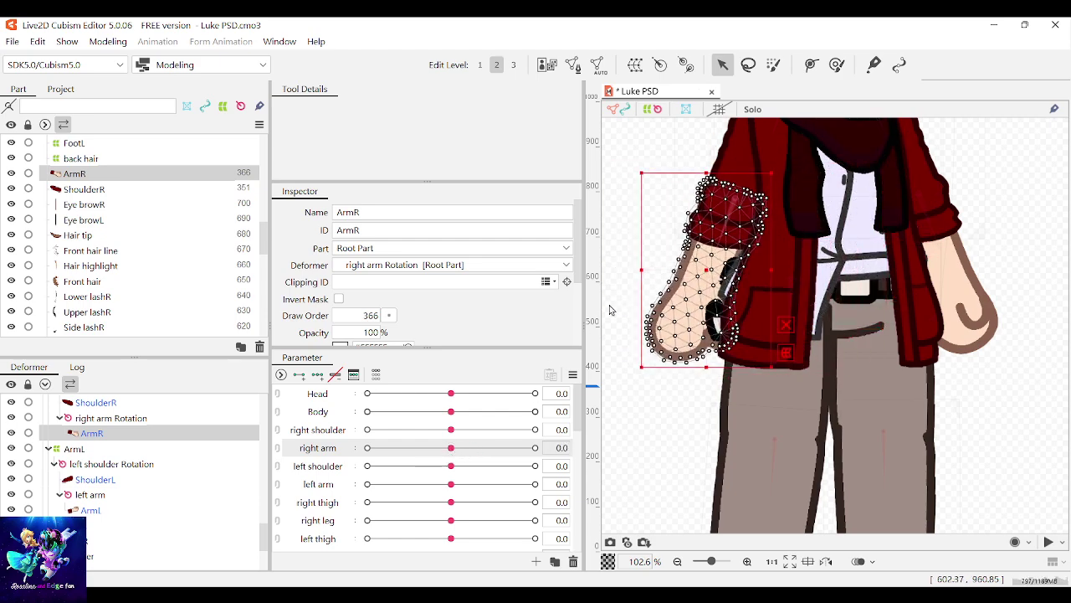
# Step: Edit the Torso + belt mesh beside the right forearm, moving the spike's vertex outward and adding four vertices around the notch
pyautogui.click(838, 307)
pyautogui.scroll(-3, 838, 307)
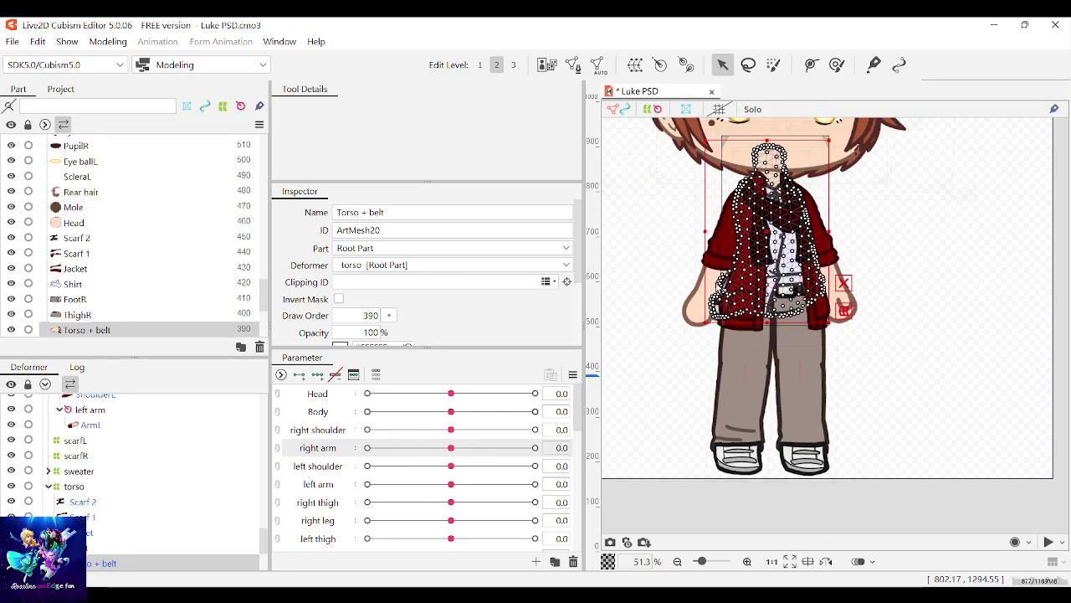
pyautogui.scroll(10, 735, 290)
pyautogui.scroll(-10, 709, 344)
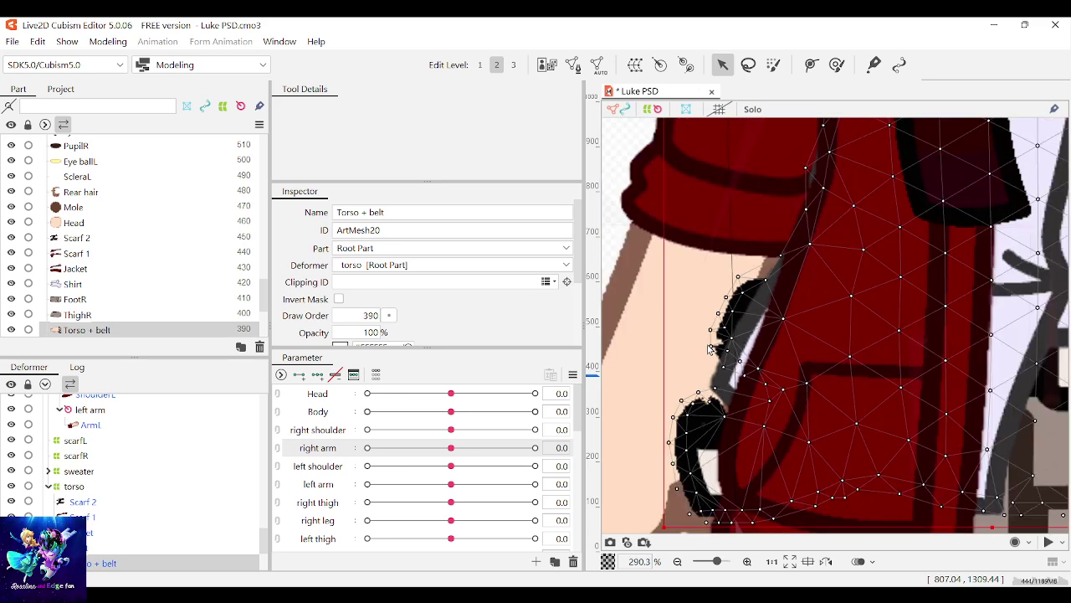
pyautogui.scroll(7, 706, 342)
pyautogui.moveTo(708, 344); pyautogui.dragTo(716, 332)
pyautogui.hotkey('ctrl', 'z')
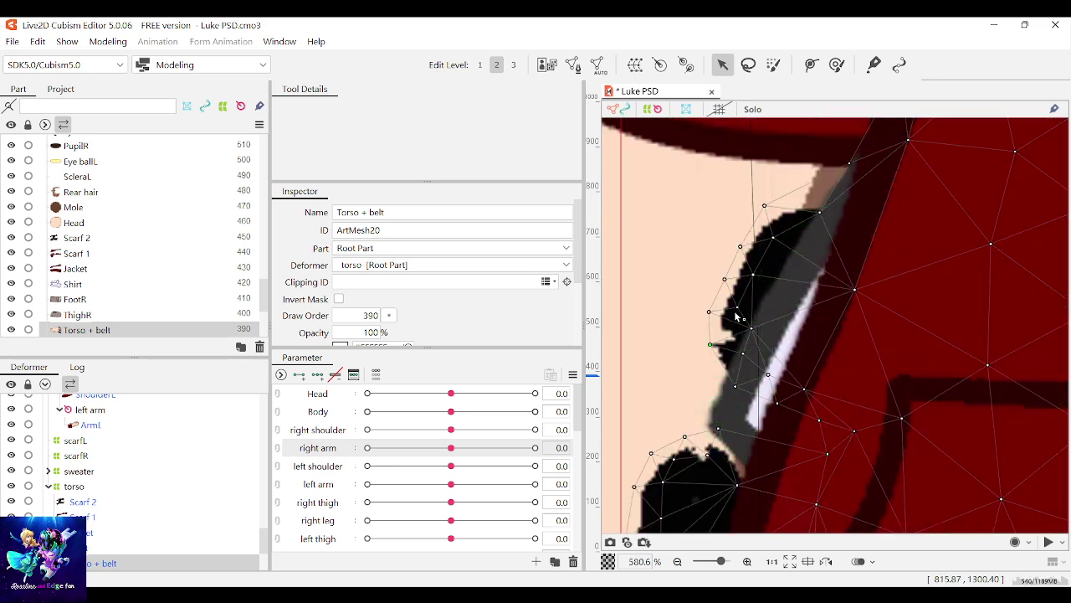
pyautogui.hotkey('ctrl', 'e')
pyautogui.scroll(5, 721, 336)
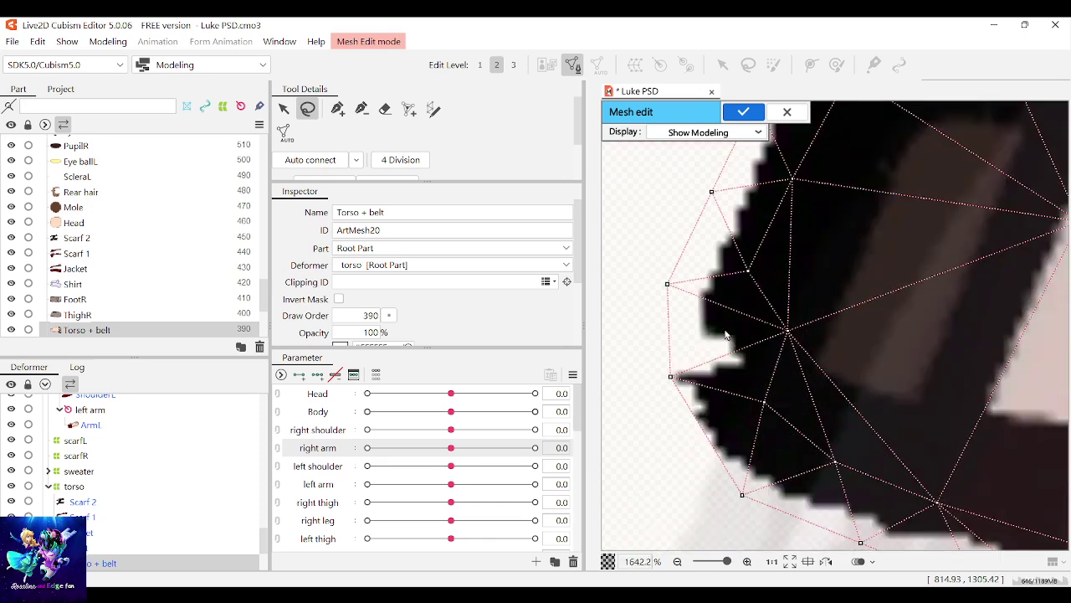
pyautogui.moveTo(670, 377); pyautogui.dragTo(652, 379)
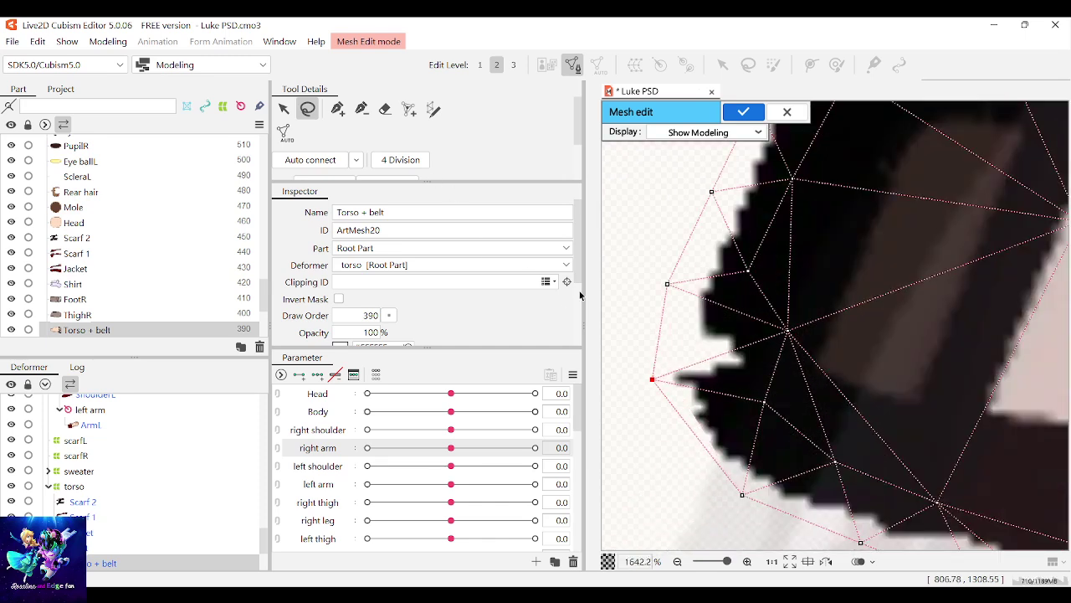
pyautogui.click(337, 109)
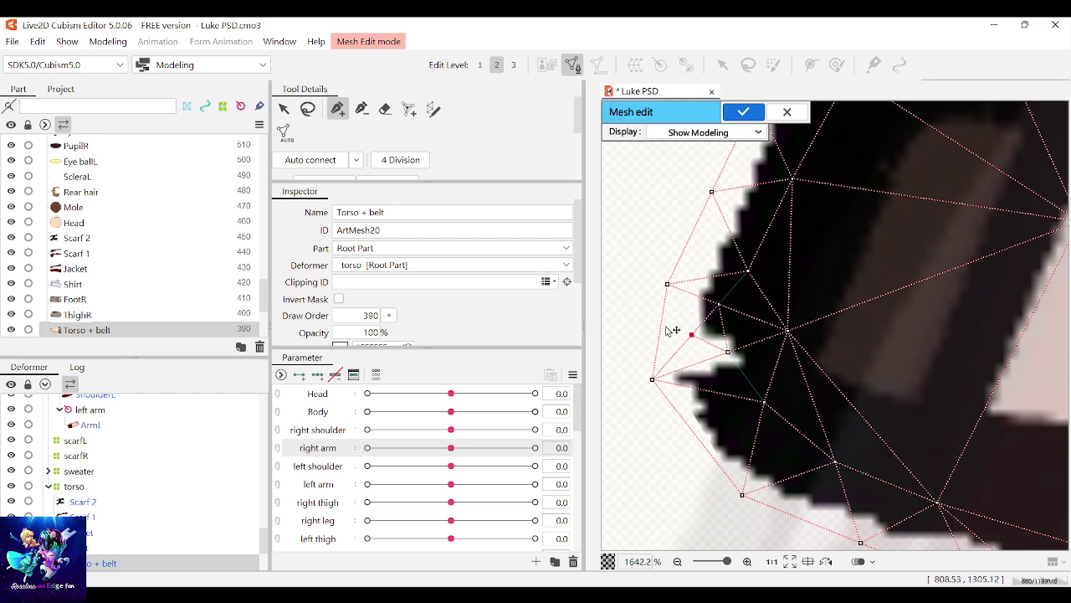
pyautogui.click(743, 112)
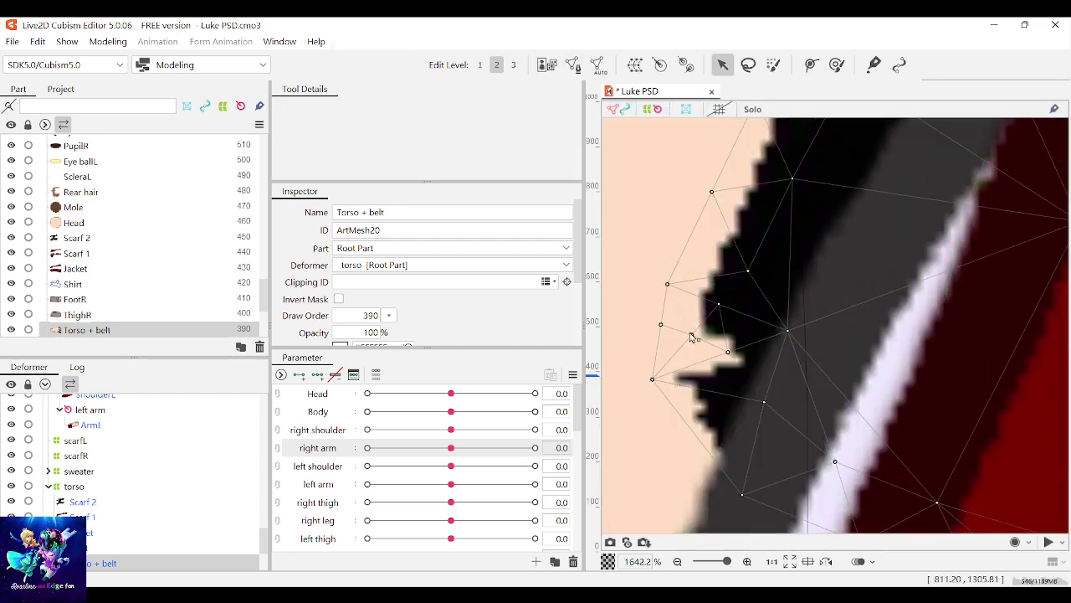
# Step: Reposition the Torso + belt vertices around the notch beside the right forearm to close the gap in the black outline
pyautogui.moveTo(691, 335); pyautogui.dragTo(652, 347)
pyautogui.moveTo(717, 307); pyautogui.dragTo(727, 386)
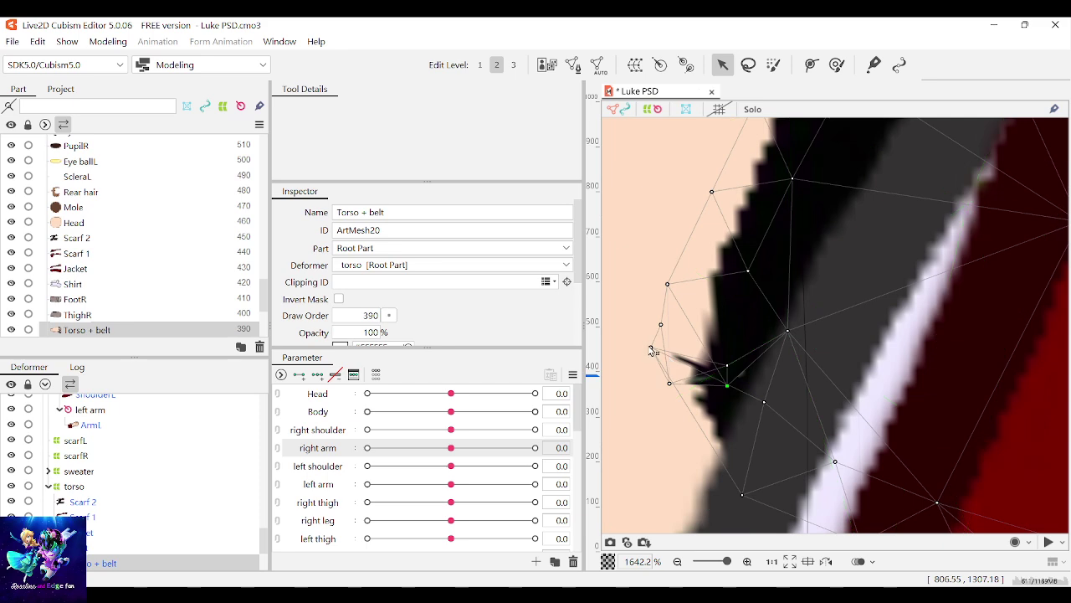
pyautogui.moveTo(651, 347); pyautogui.dragTo(659, 381)
pyautogui.scroll(1, 655, 335)
pyautogui.scroll(-1, 656, 336)
pyautogui.scroll(-1, 654, 364)
pyautogui.scroll(2, 661, 379)
pyautogui.scroll(2, 661, 379)
pyautogui.moveTo(657, 270); pyautogui.dragTo(654, 313)
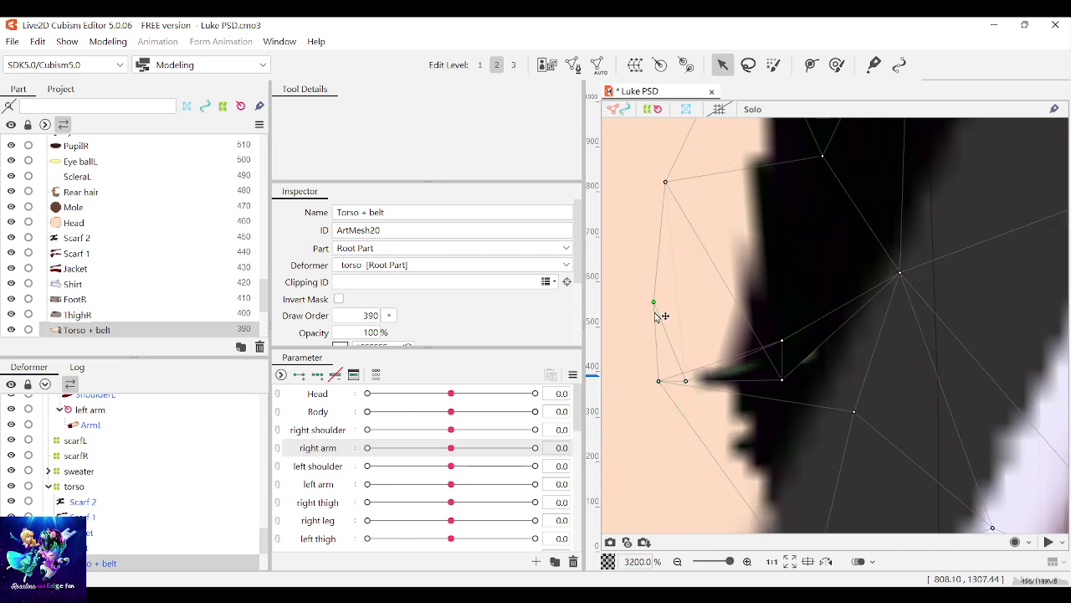
pyautogui.scroll(-20, 653, 410)
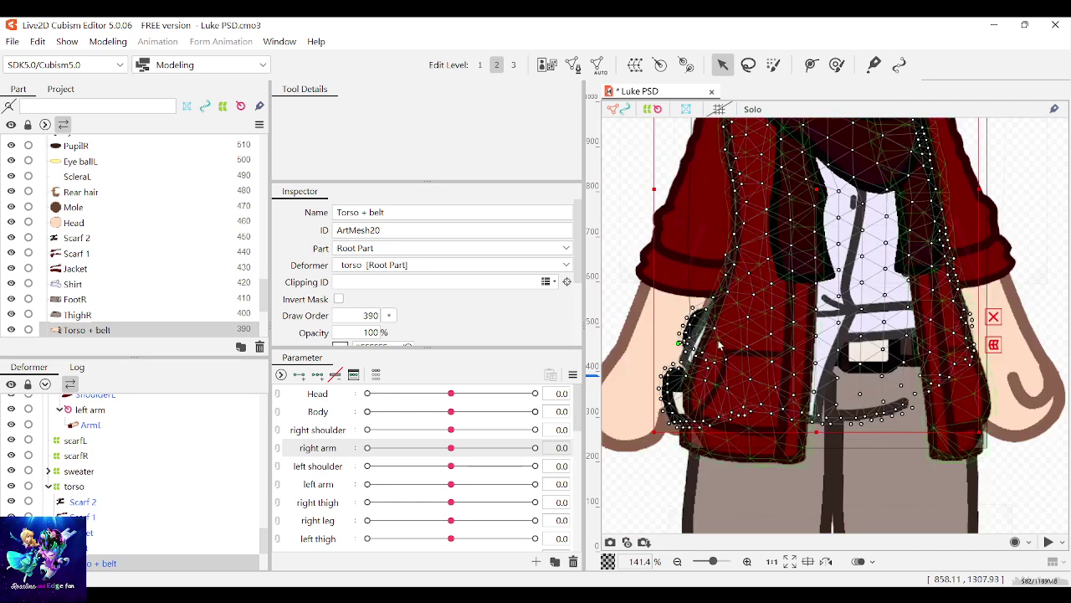
# Step: Clear the selection and check the reshaped torso edge and arm layering at Body turning -12
pyautogui.scroll(-8, 464, 534)
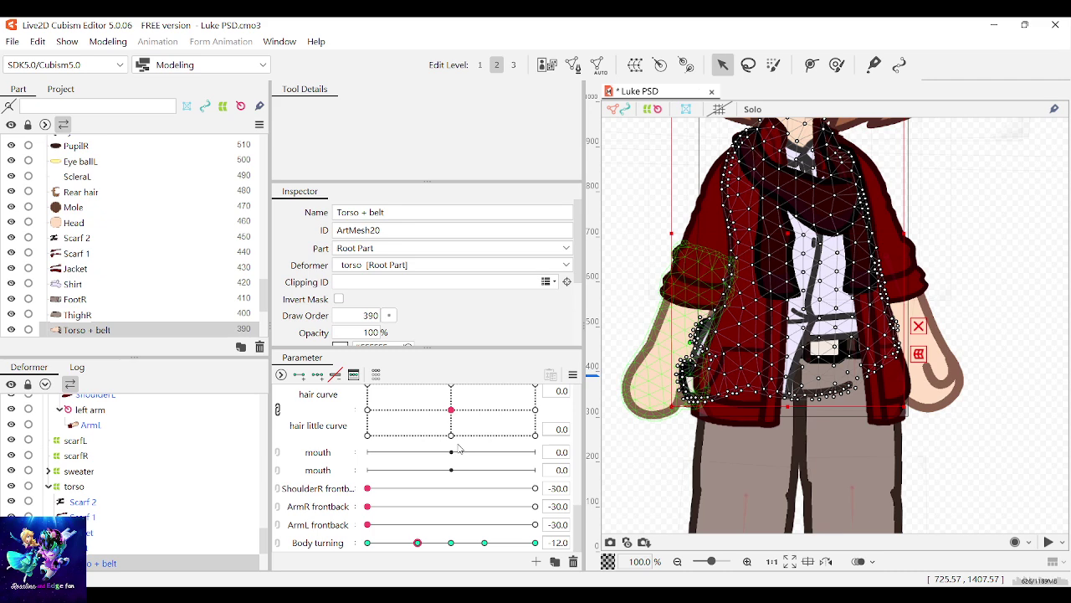
pyautogui.scroll(2, 465, 502)
pyautogui.click(991, 313)
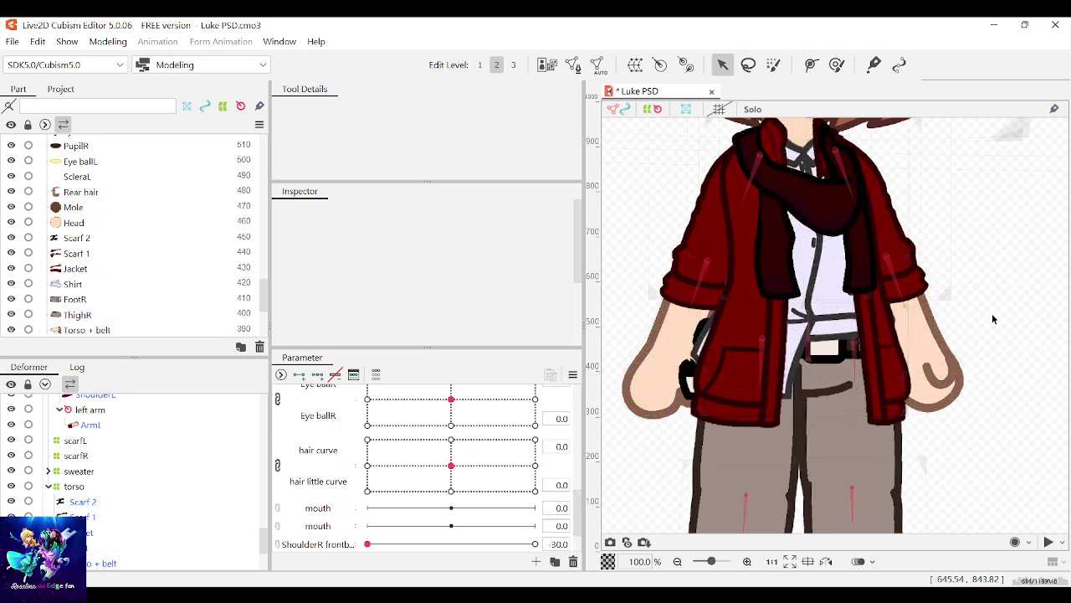
pyautogui.scroll(-2, 412, 506)
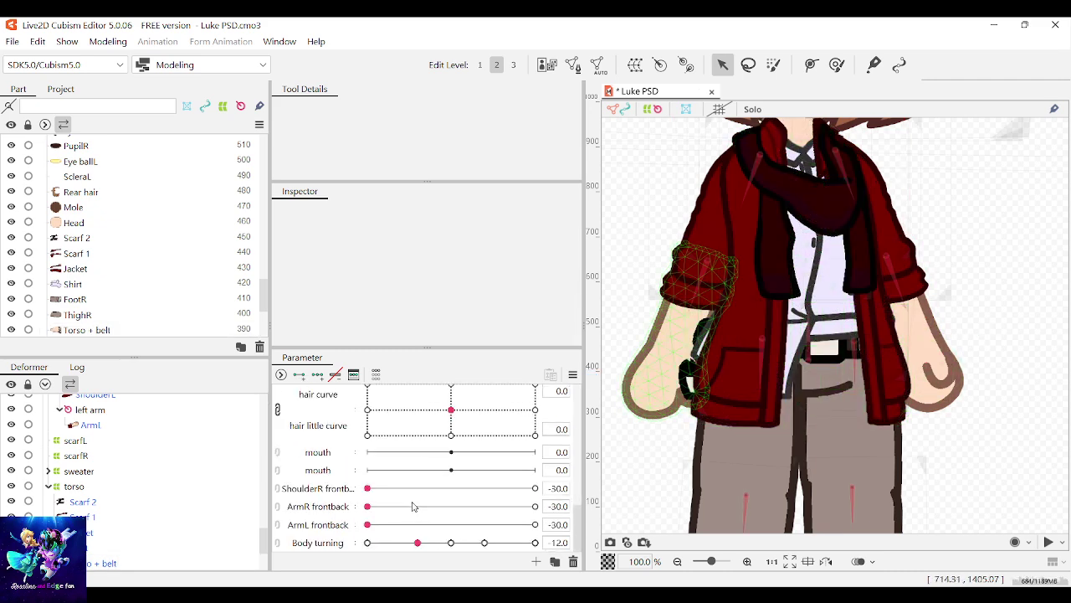
pyautogui.moveTo(418, 537); pyautogui.dragTo(418, 548)
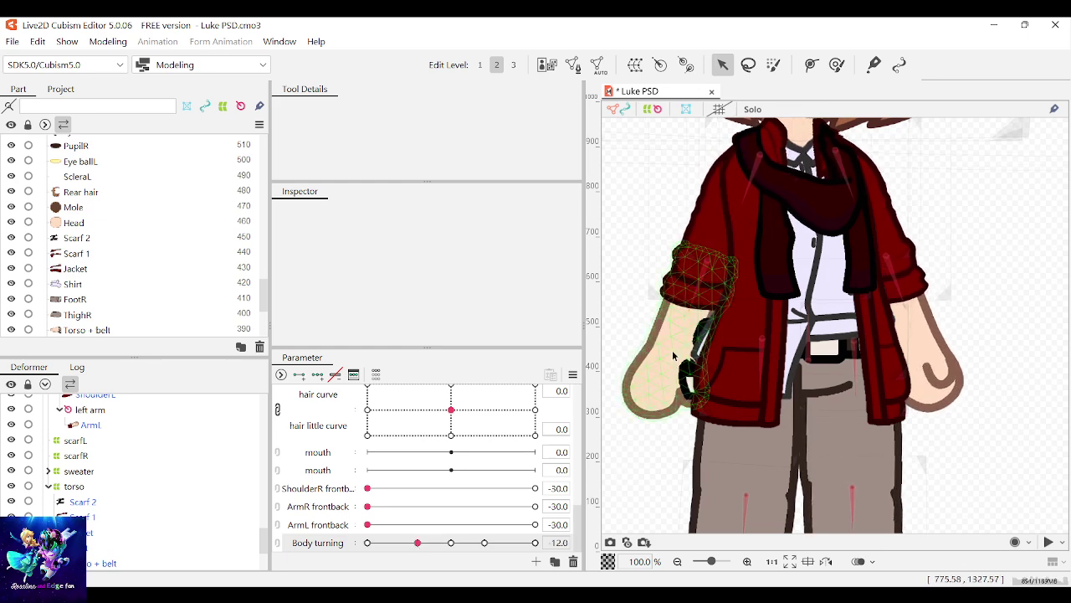
pyautogui.scroll(5, 531, 396)
pyautogui.scroll(-5, 530, 396)
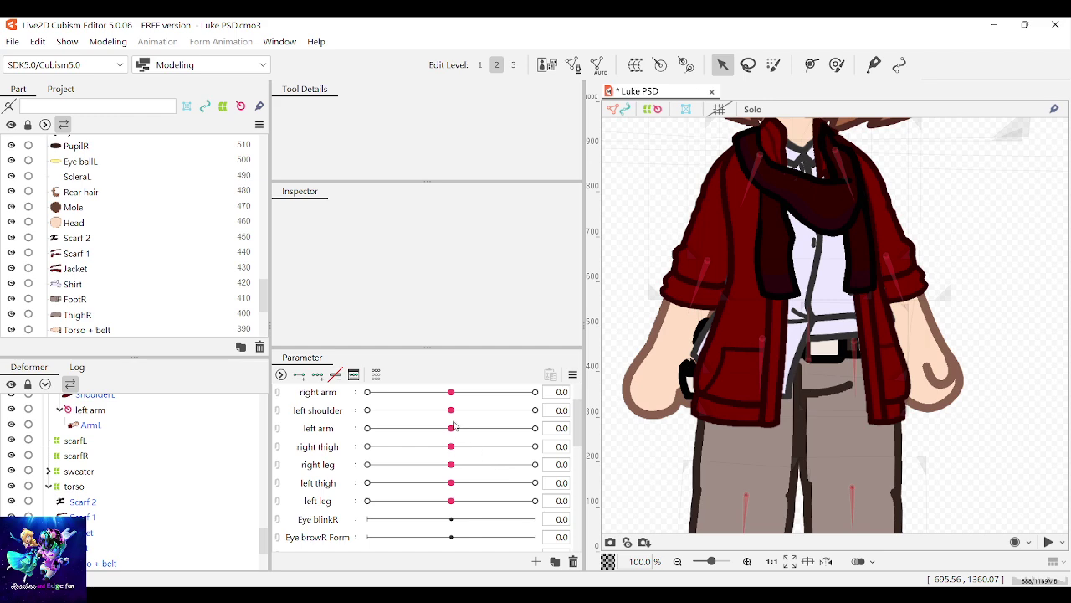
# Step: Test the Head parameter's swing and examine the whole figure with Body turning at -12
pyautogui.moveTo(451, 410)
pyautogui.mouseDown()
pyautogui.moveTo(467, 410)
pyautogui.moveTo(452, 413)
pyautogui.moveTo(463, 394)
pyautogui.moveTo(450, 392)
pyautogui.moveTo(460, 430)
pyautogui.moveTo(446, 430)
pyautogui.moveTo(457, 430)
pyautogui.moveTo(445, 412)
pyautogui.moveTo(471, 412)
pyautogui.moveTo(390, 411)
pyautogui.moveTo(363, 440)
pyautogui.moveTo(511, 431)
pyautogui.moveTo(444, 432)
pyautogui.moveTo(471, 433)
pyautogui.moveTo(453, 417)
pyautogui.mouseUp()
pyautogui.scroll(2, 453, 422)
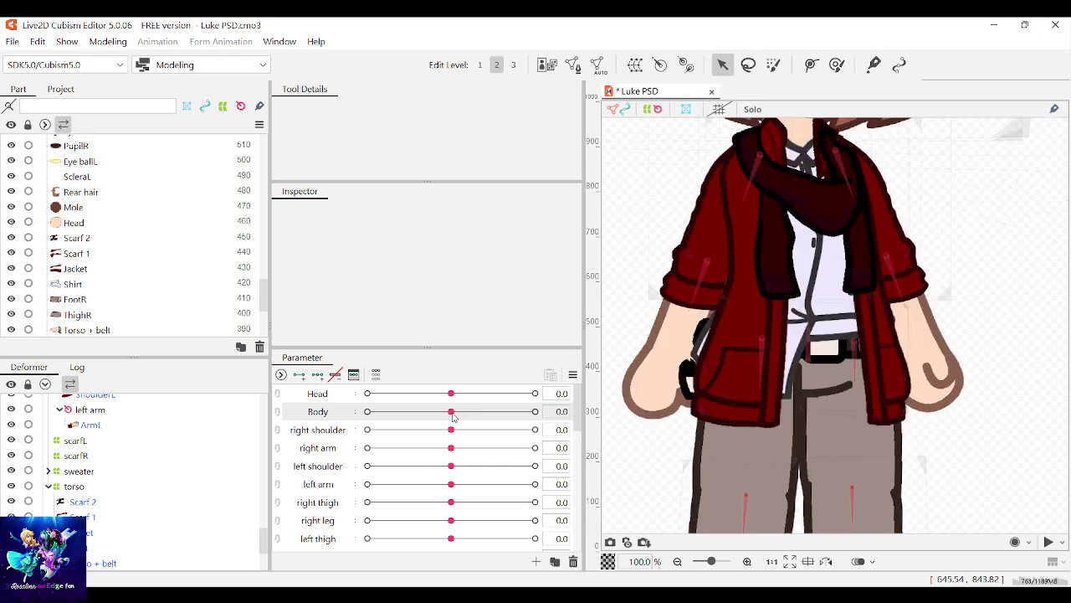
pyautogui.click(453, 394)
pyautogui.scroll(2, 795, 364)
pyautogui.scroll(-5, 743, 440)
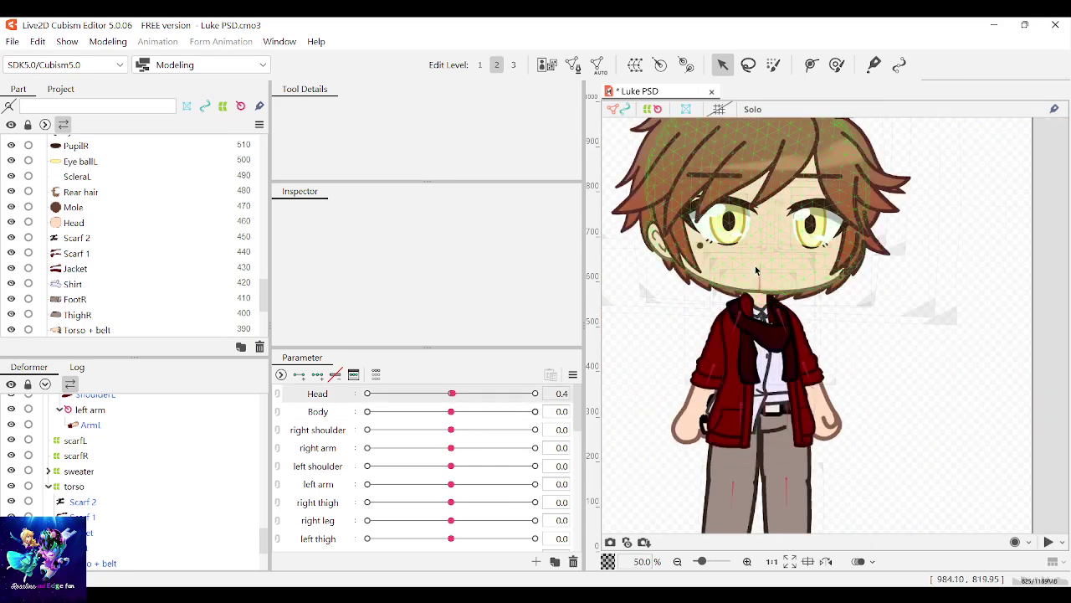
pyautogui.scroll(1, 755, 269)
pyautogui.moveTo(456, 396)
pyautogui.mouseDown()
pyautogui.moveTo(475, 395)
pyautogui.moveTo(446, 401)
pyautogui.mouseUp()
pyautogui.scroll(-8, 442, 465)
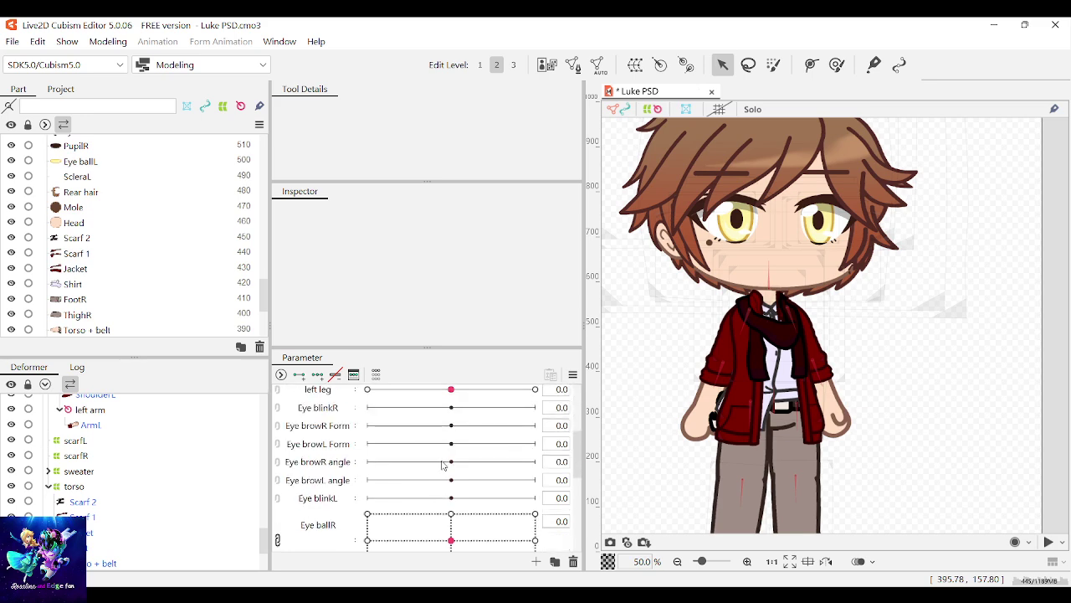
pyautogui.moveTo(425, 545)
pyautogui.mouseDown()
pyautogui.moveTo(455, 544)
pyautogui.moveTo(423, 547)
pyautogui.mouseUp()
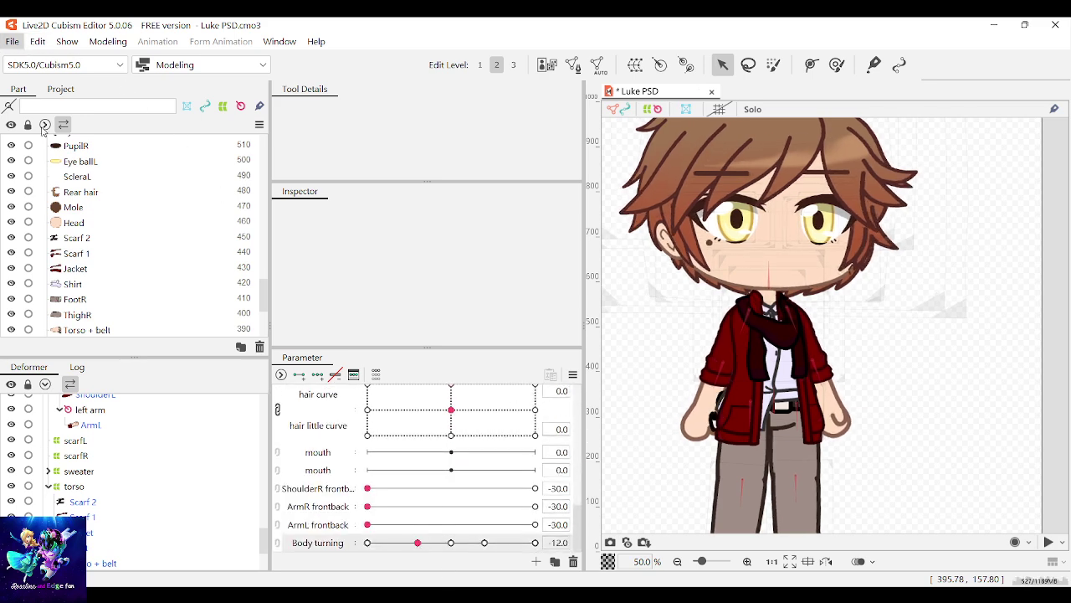
# Step: Save the model, clear the selection and return Body turning to 0
pyautogui.hotkey('ctrl', 's')
pyautogui.click(770, 345)
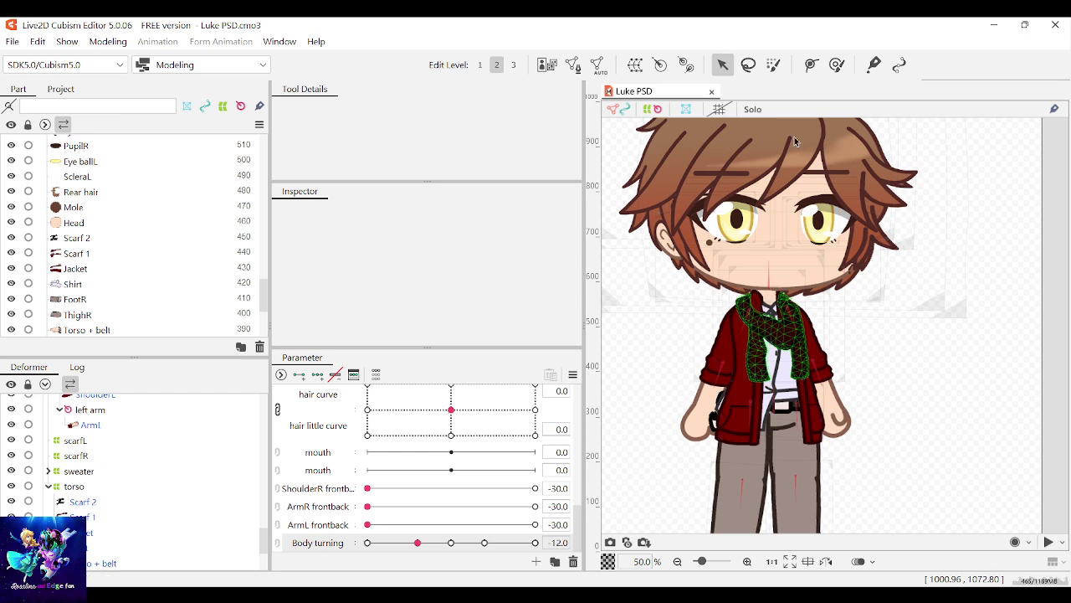
pyautogui.press('Escape')
pyautogui.click(446, 544)
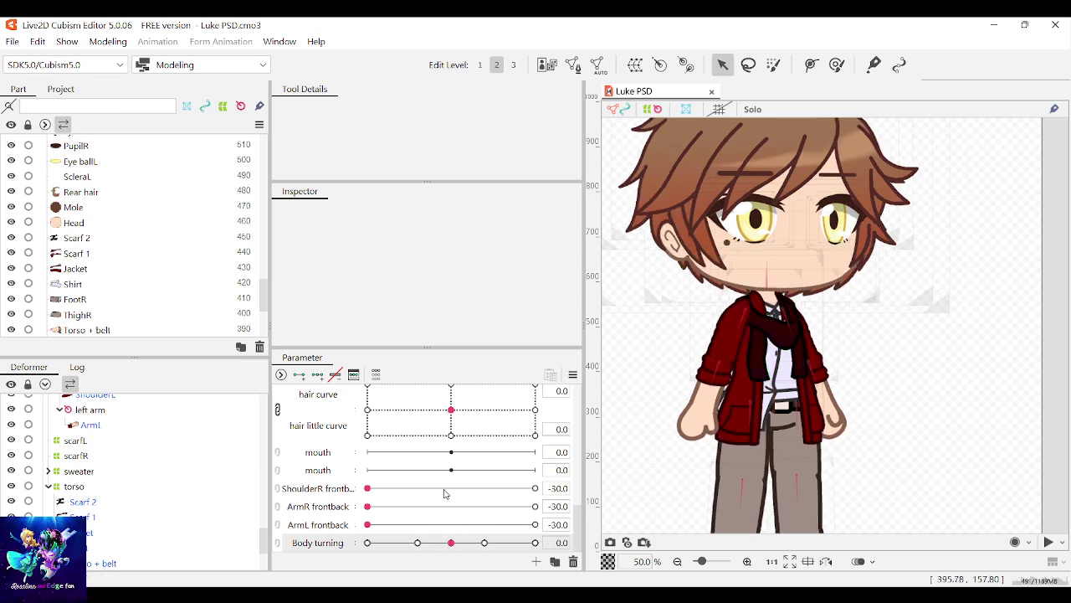
# Step: Test the ArmR frontback and ArmL frontback parameters to examine how both arms layer over the torso
pyautogui.scroll(1, 444, 493)
pyautogui.scroll(-3, 454, 443)
pyautogui.scroll(3, 462, 449)
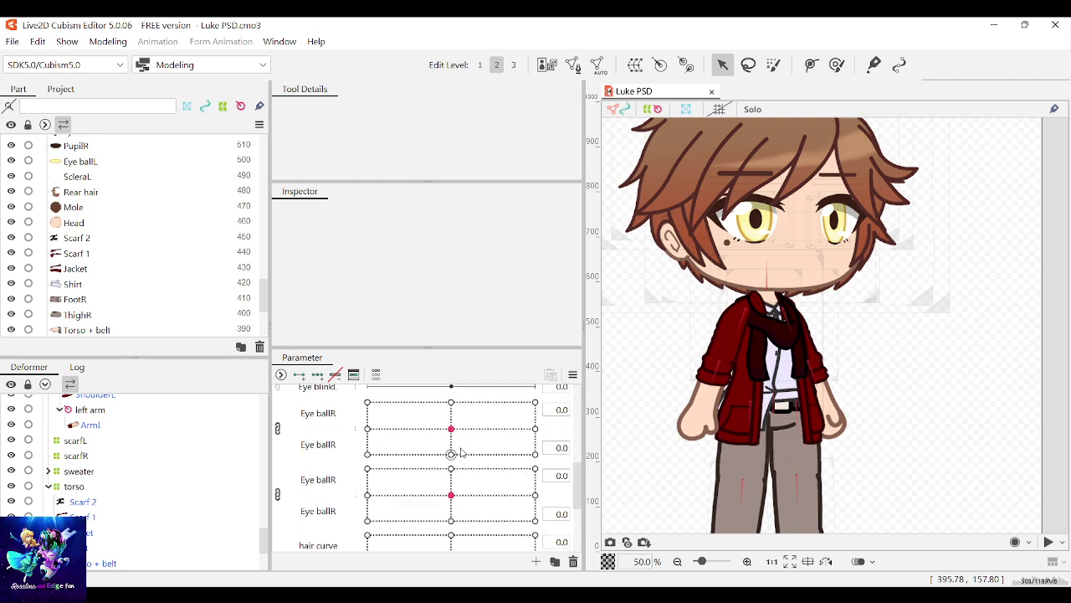
pyautogui.scroll(-1, 462, 452)
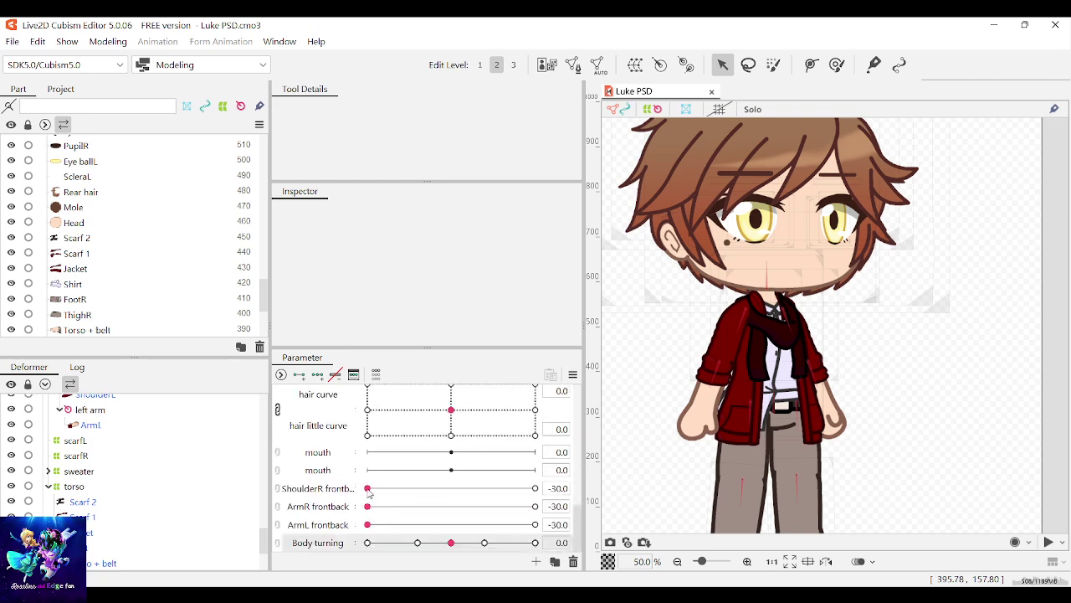
pyautogui.moveTo(368, 506); pyautogui.dragTo(400, 506)
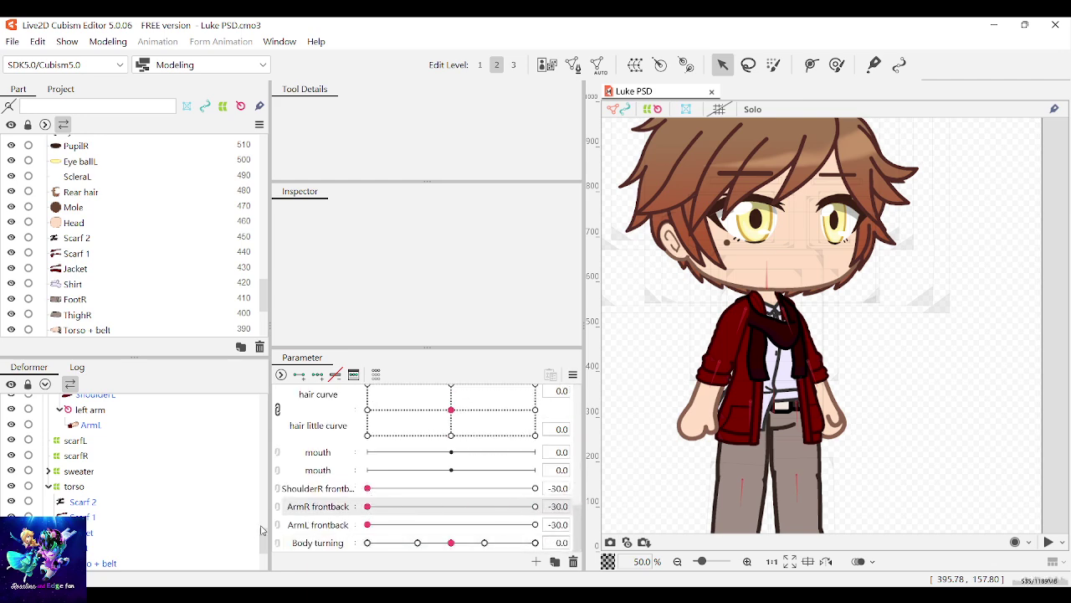
pyautogui.moveTo(371, 528); pyautogui.dragTo(578, 505)
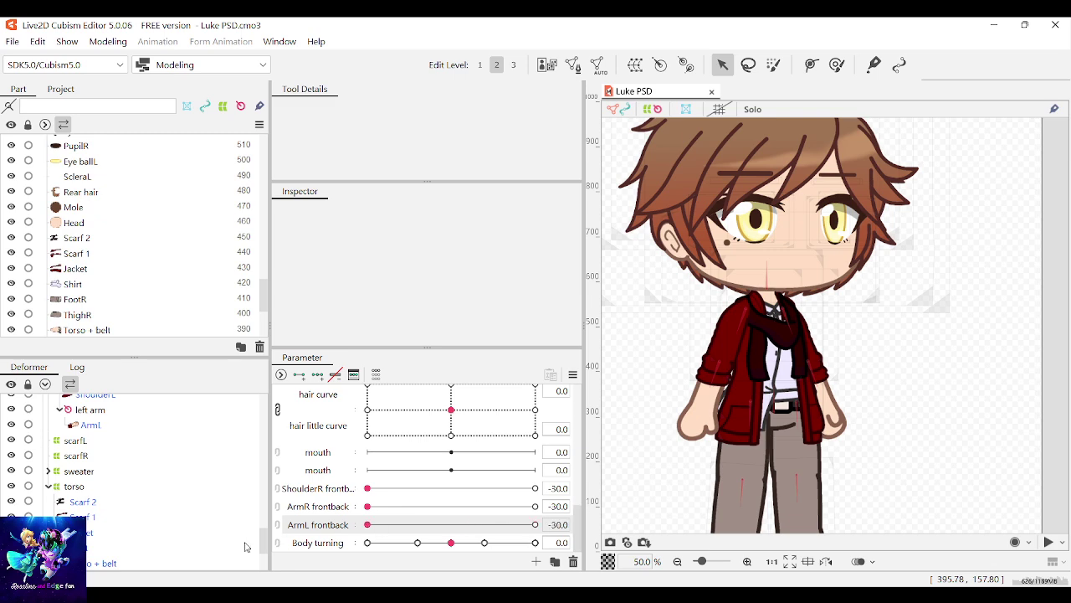
pyautogui.click(714, 407)
pyautogui.moveTo(369, 507); pyautogui.dragTo(596, 489)
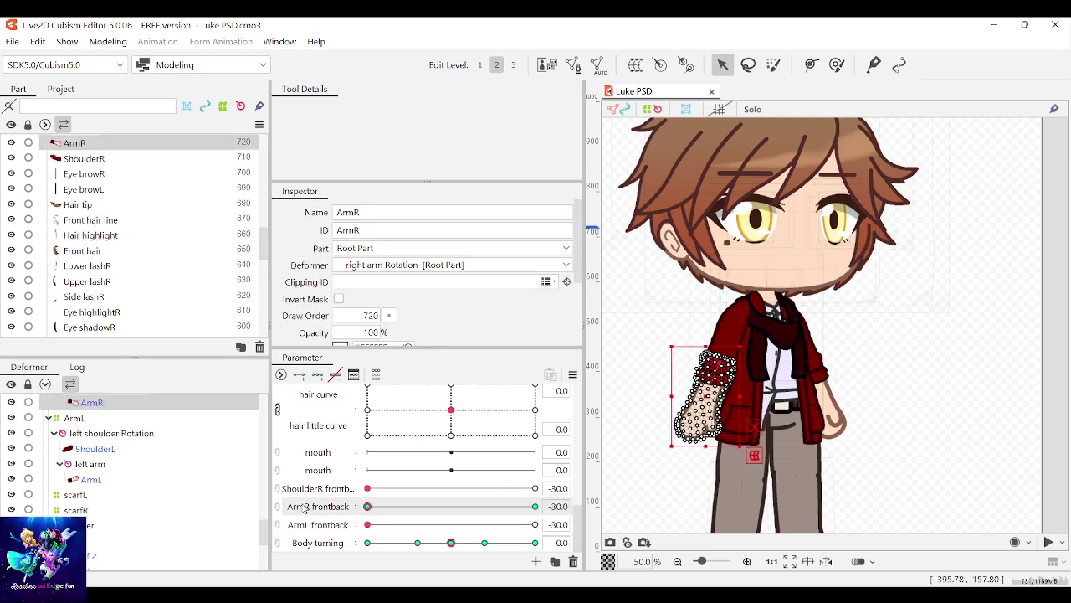
pyautogui.scroll(-2, 953, 352)
pyautogui.click(953, 352)
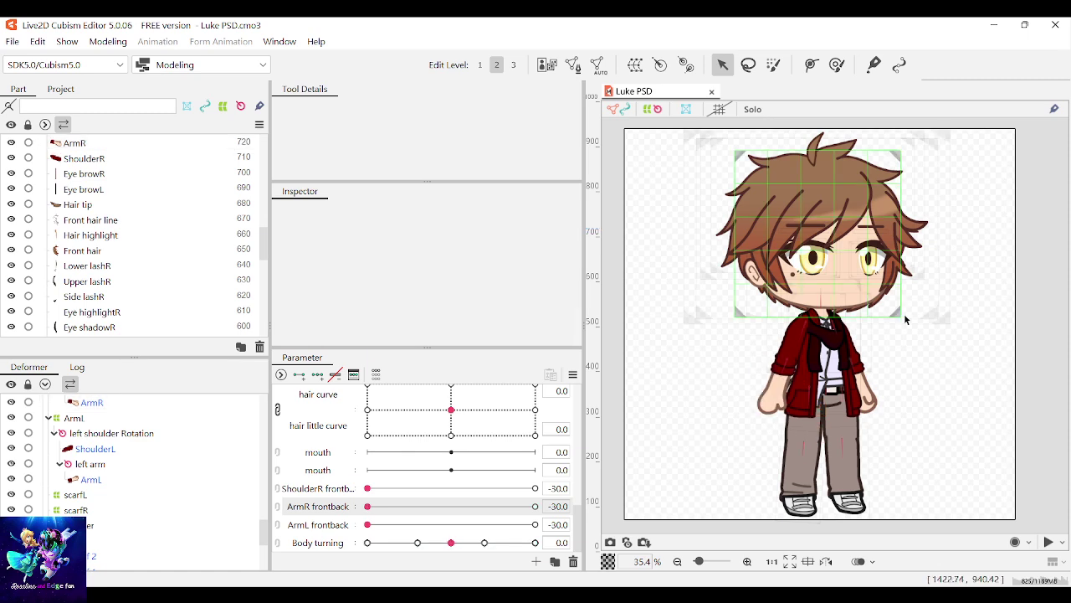
pyautogui.scroll(2, 903, 317)
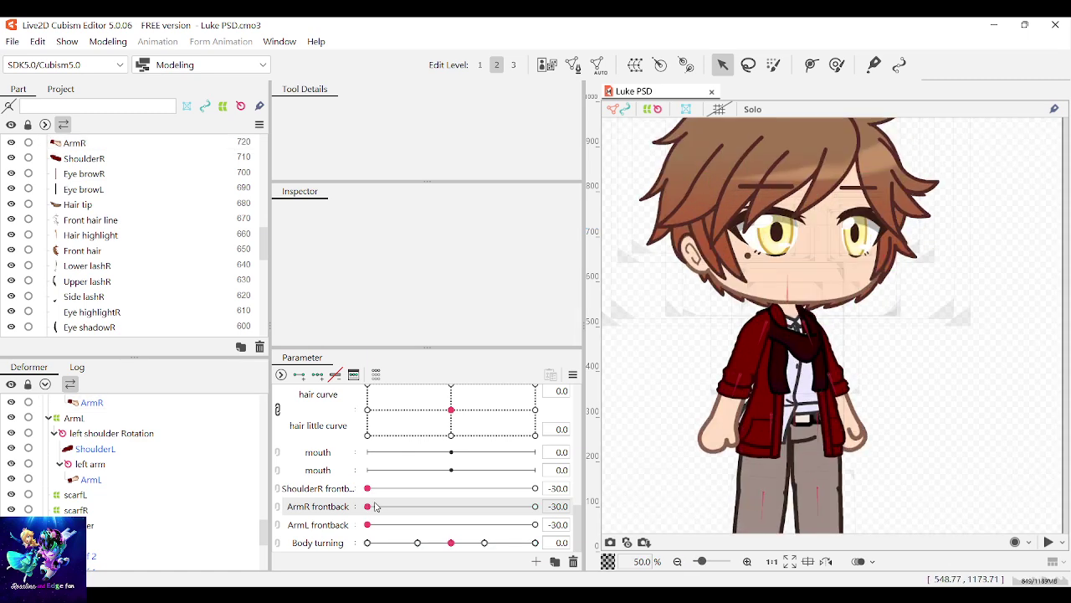
# Step: Set the draw order of ArmL to 431 at the ArmL frontback 30 key
pyautogui.click(847, 402)
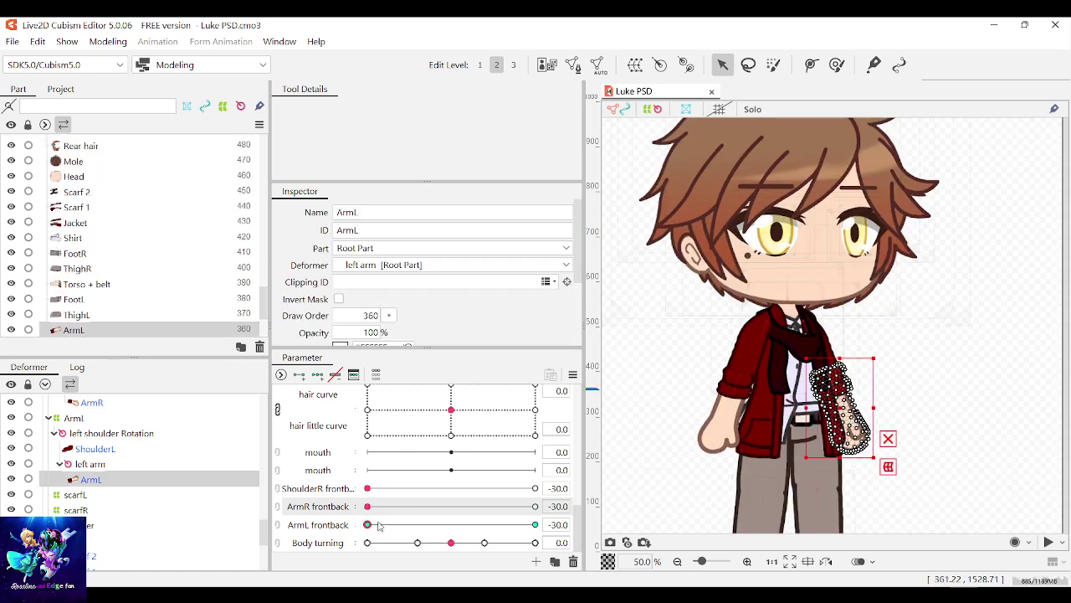
pyautogui.scroll(-5, 378, 526)
pyautogui.scroll(3, 378, 525)
pyautogui.scroll(-6, 380, 525)
pyautogui.click(367, 525)
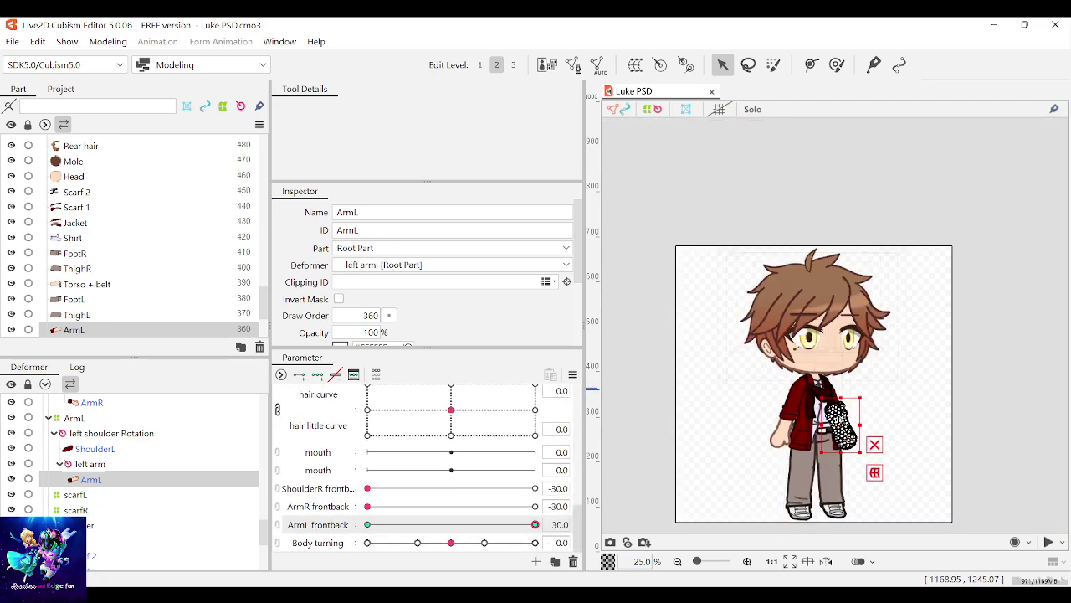
pyautogui.scroll(3, 840, 435)
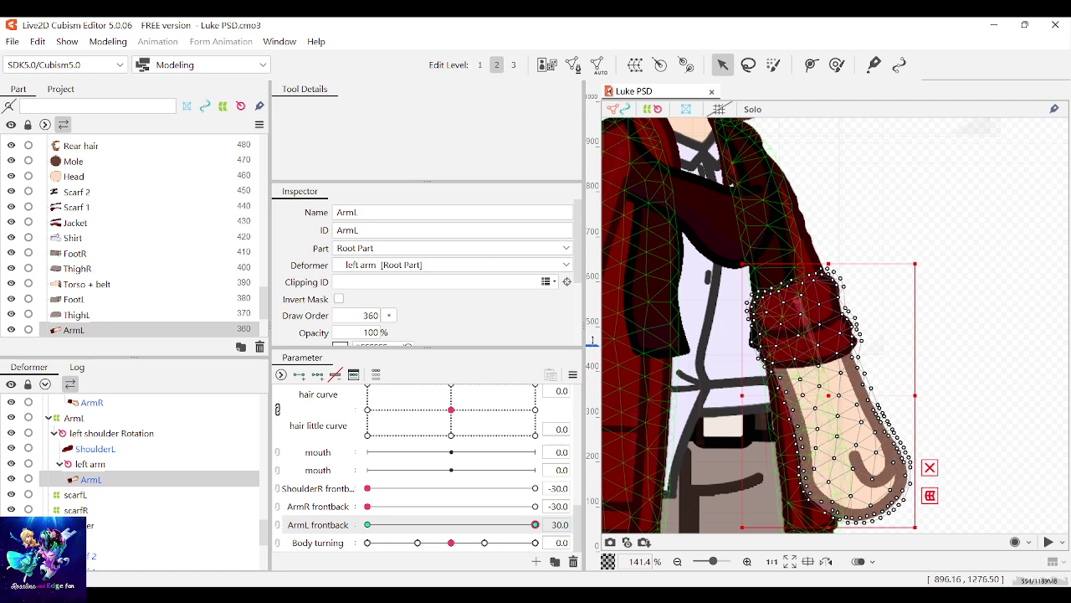
pyautogui.write('431')
pyautogui.press('Return')
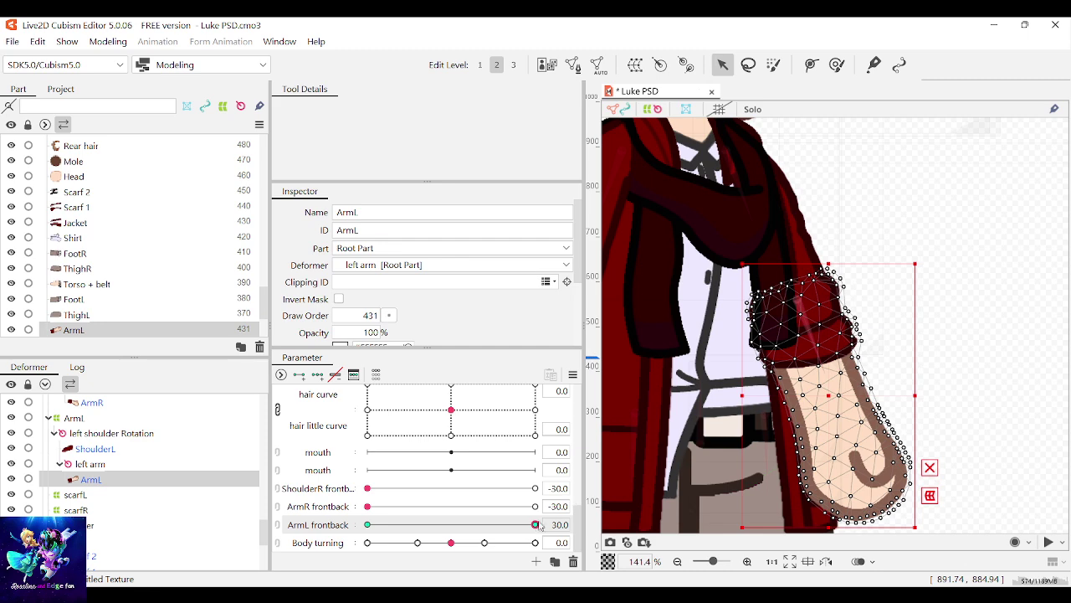
# Step: Check ArmL's layering over the jacket across the ArmL frontback range and return the parameter to -30
pyautogui.moveTo(538, 525)
pyautogui.mouseDown()
pyautogui.moveTo(366, 528)
pyautogui.moveTo(473, 528)
pyautogui.moveTo(554, 512)
pyautogui.moveTo(402, 525)
pyautogui.moveTo(537, 524)
pyautogui.moveTo(265, 540)
pyautogui.moveTo(553, 525)
pyautogui.mouseUp()
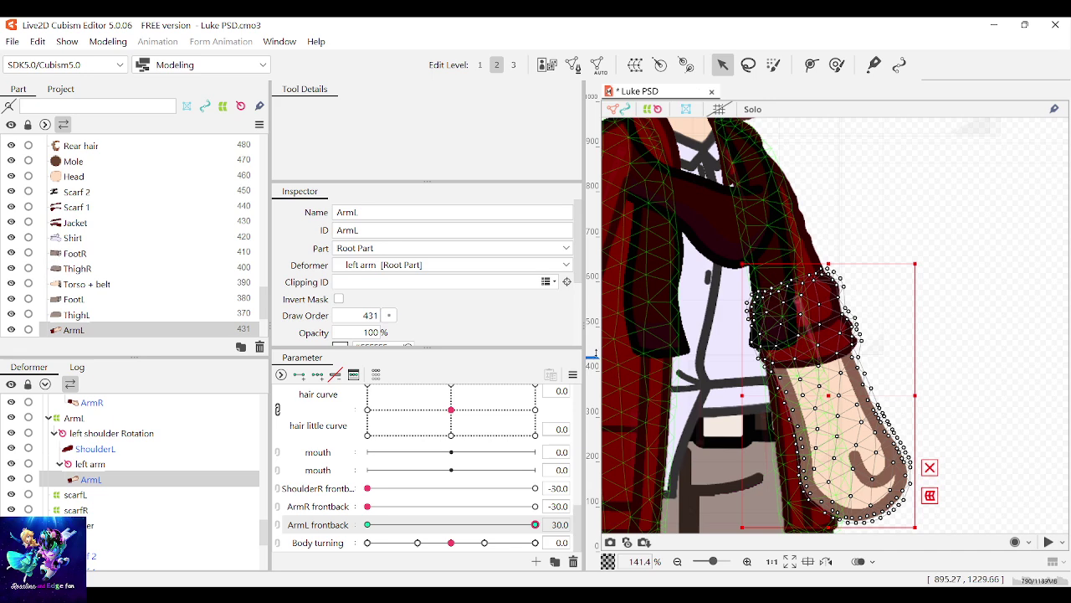
pyautogui.moveTo(535, 524); pyautogui.dragTo(352, 525)
pyautogui.scroll(-4, 871, 384)
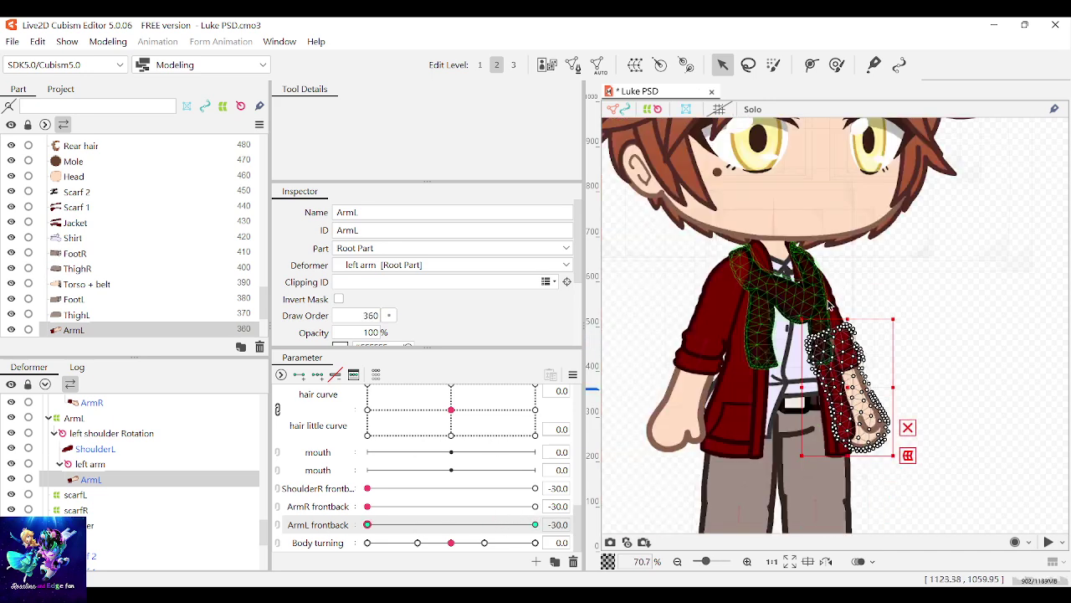
# Step: Review the ShoulderL part's parameter keys, save the model and clear the selection
pyautogui.click(94, 448)
pyautogui.scroll(10, 434, 448)
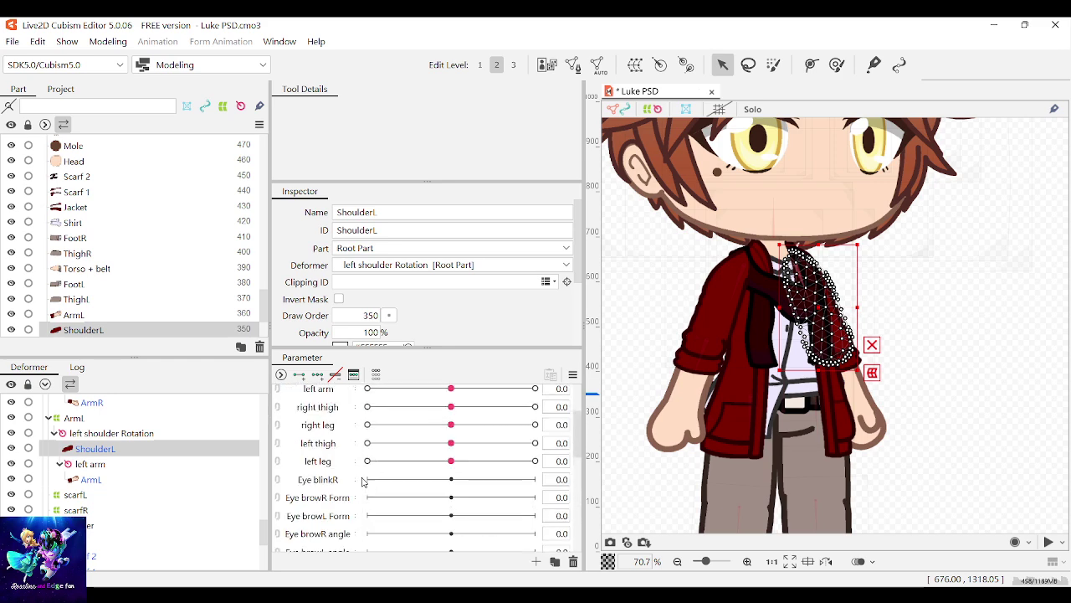
pyautogui.scroll(-4, 362, 480)
pyautogui.scroll(-5, 363, 480)
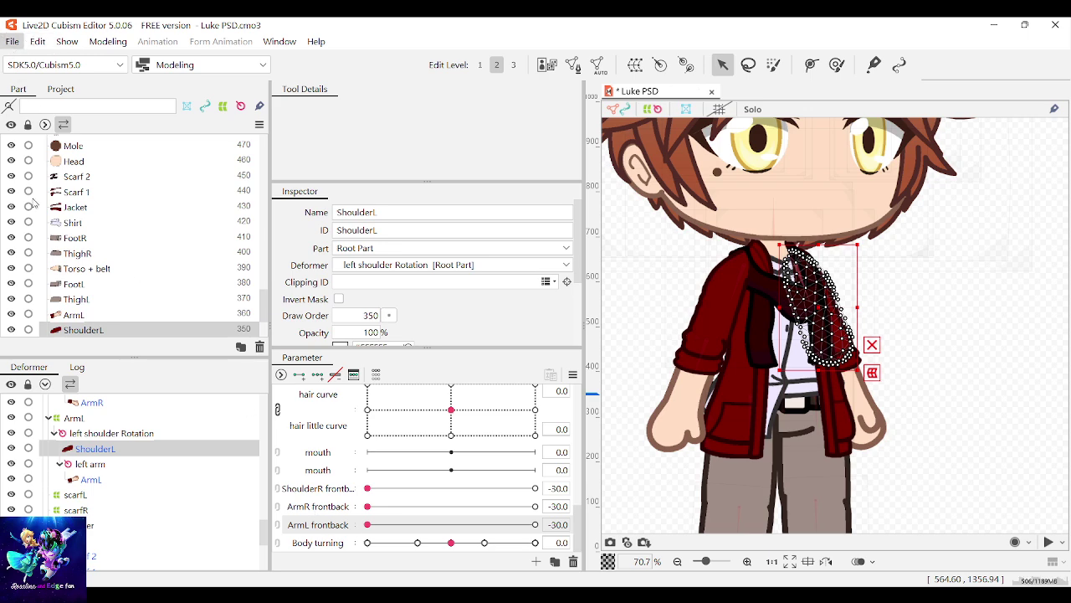
pyautogui.hotkey('ctrl', 's')
pyautogui.click(968, 388)
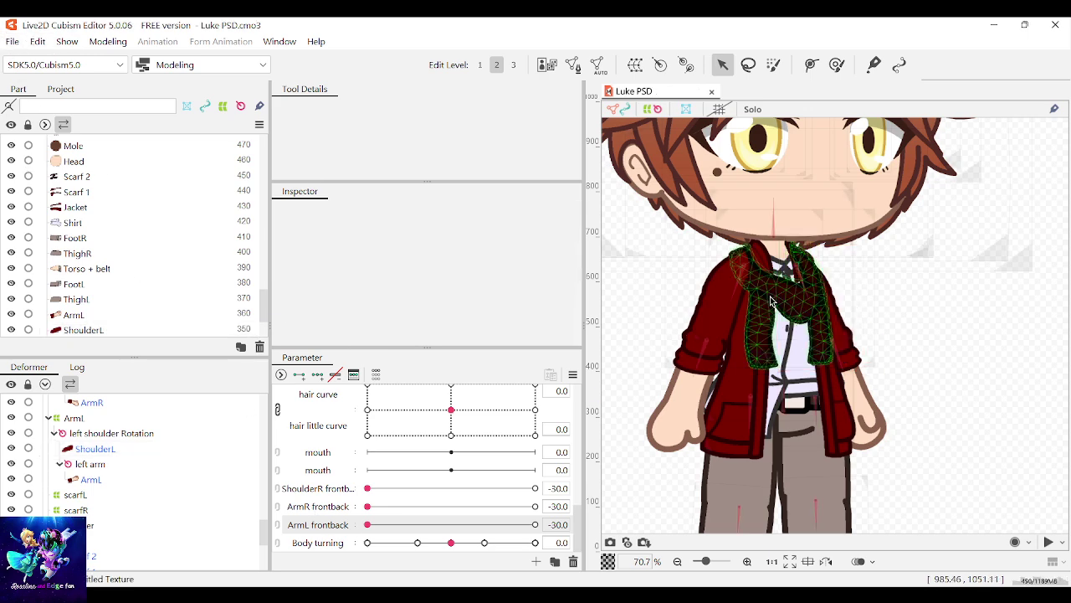
# Step: Test the combined hair curve and hair little curve parameters in several directions and return both to 0
pyautogui.click(694, 376)
pyautogui.moveTo(451, 409); pyautogui.dragTo(516, 389)
pyautogui.moveTo(452, 398); pyautogui.dragTo(452, 394)
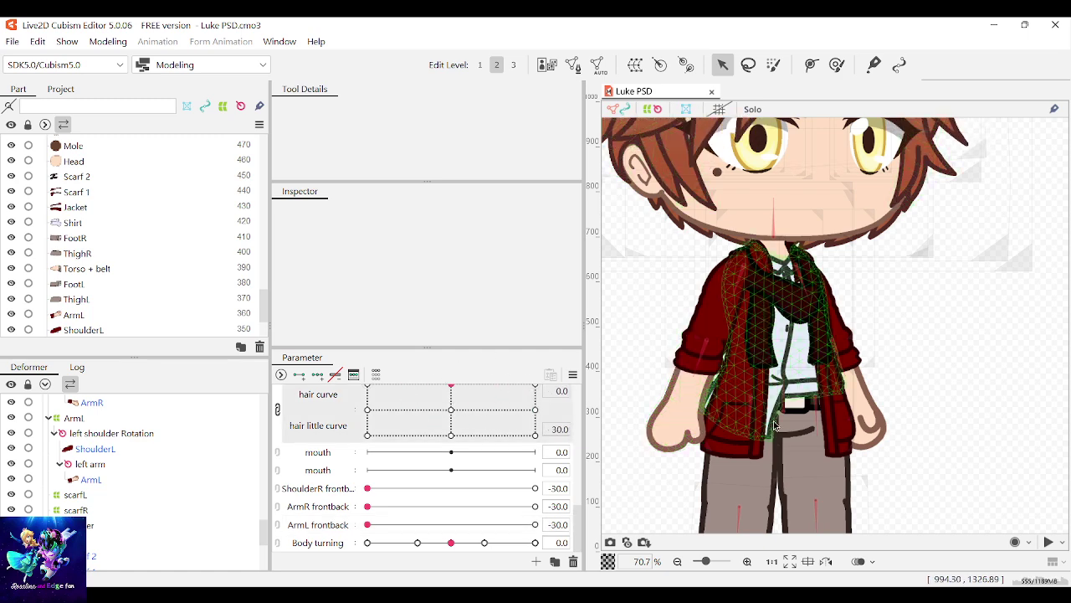
pyautogui.scroll(-3, 777, 447)
pyautogui.scroll(1, 777, 445)
pyautogui.scroll(2, 456, 419)
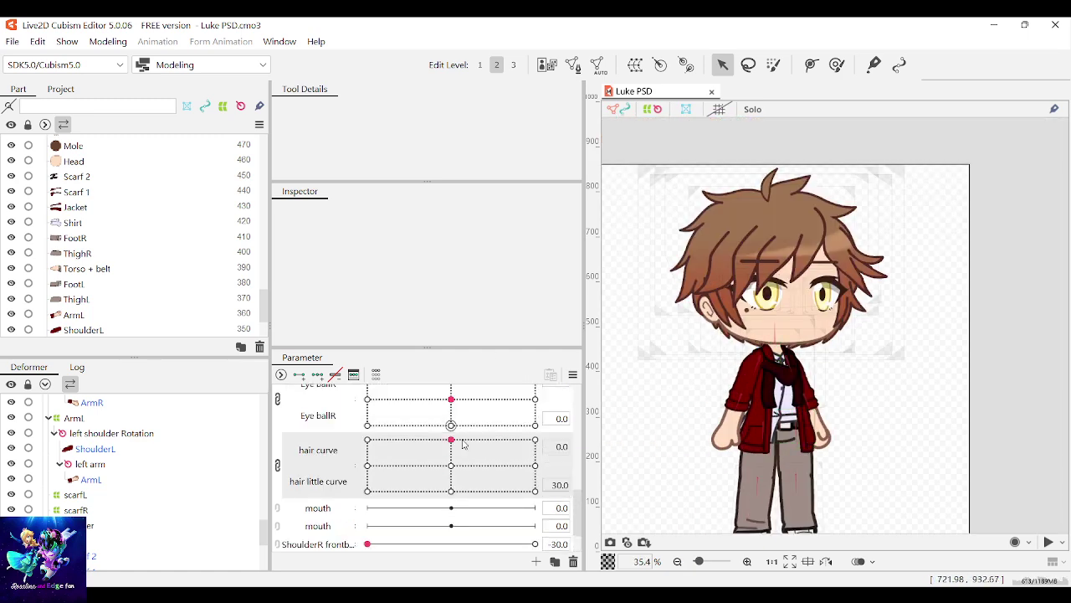
pyautogui.moveTo(431, 495); pyautogui.dragTo(413, 461)
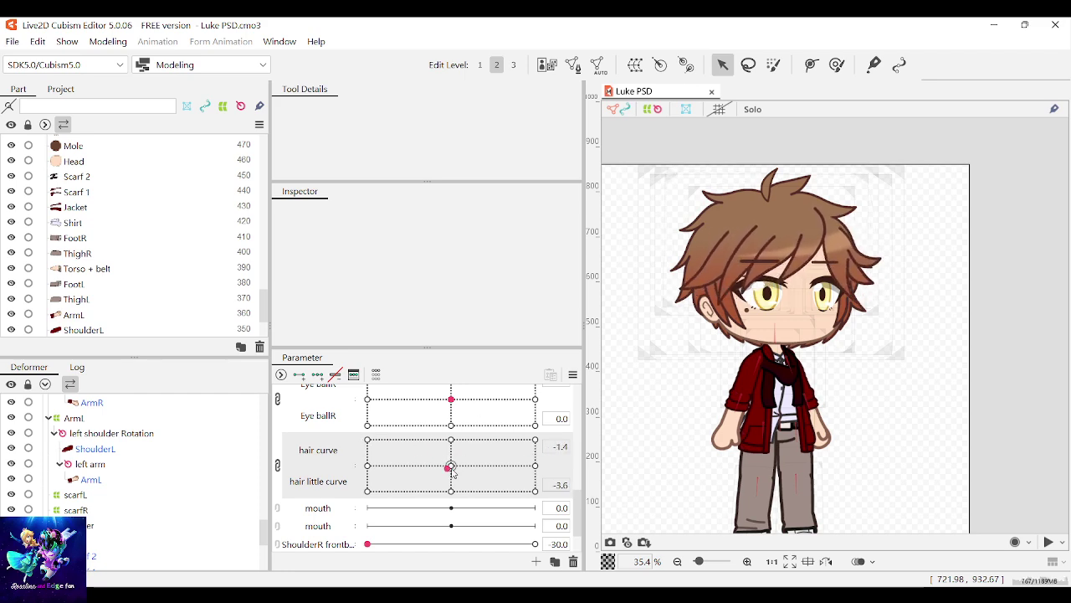
pyautogui.moveTo(413, 441); pyautogui.dragTo(451, 466)
pyautogui.click(401, 426)
pyautogui.click(717, 306)
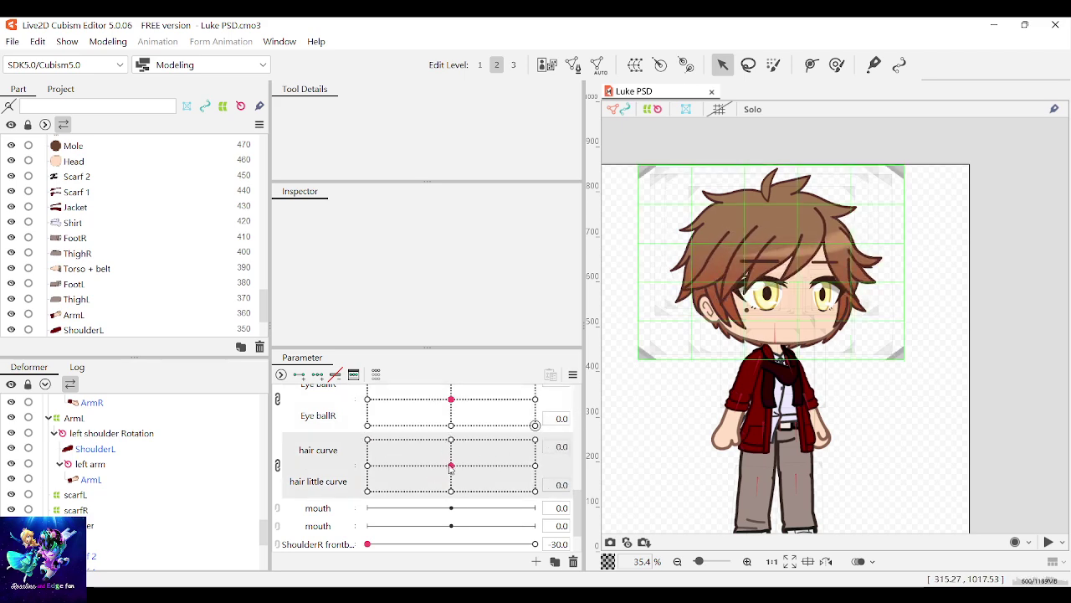
pyautogui.scroll(-2, 449, 470)
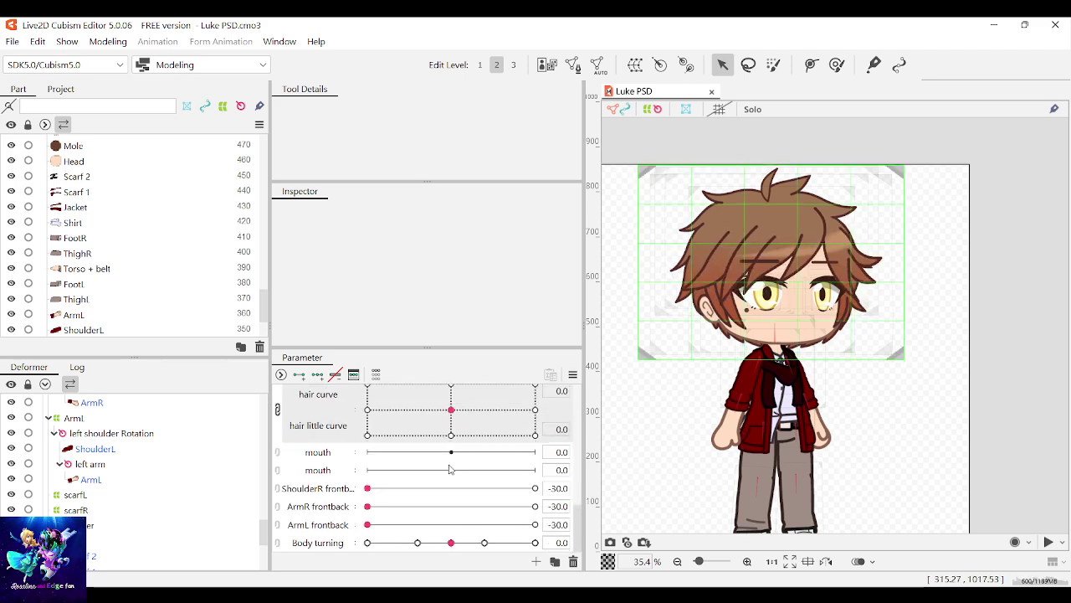
pyautogui.click(333, 472)
pyautogui.scroll(10, 362, 481)
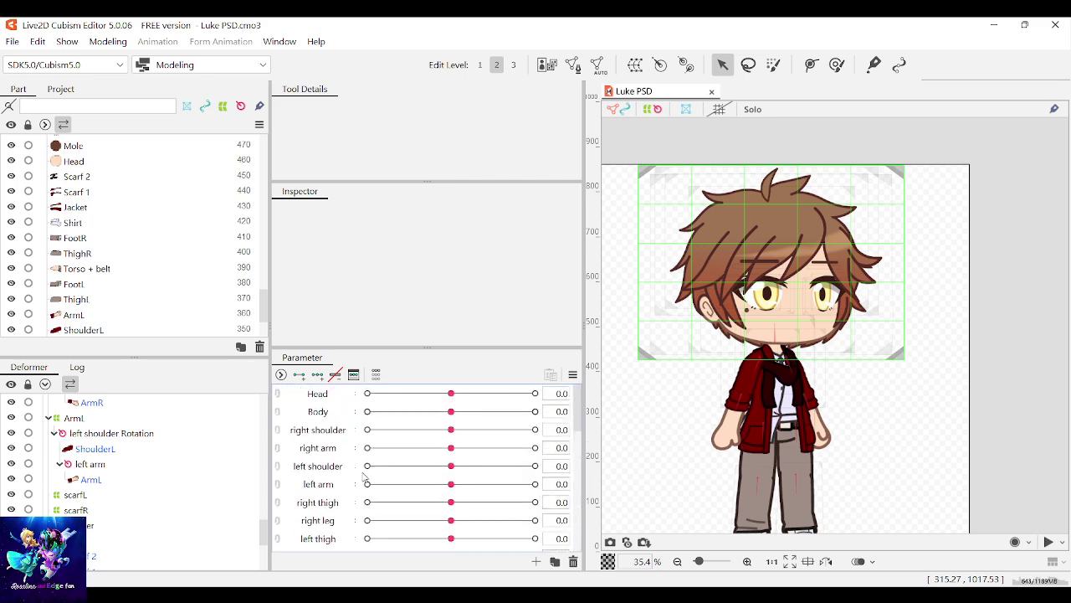
pyautogui.click(451, 393)
pyautogui.scroll(-10, 360, 469)
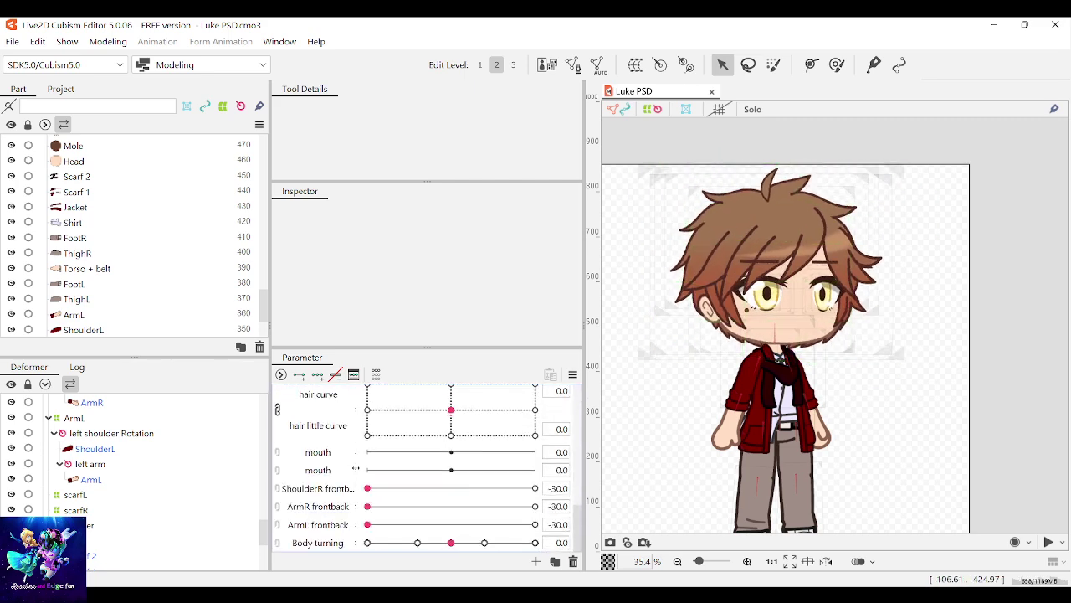
pyautogui.scroll(5, 358, 468)
pyautogui.scroll(-2, 361, 468)
pyautogui.scroll(3, 366, 467)
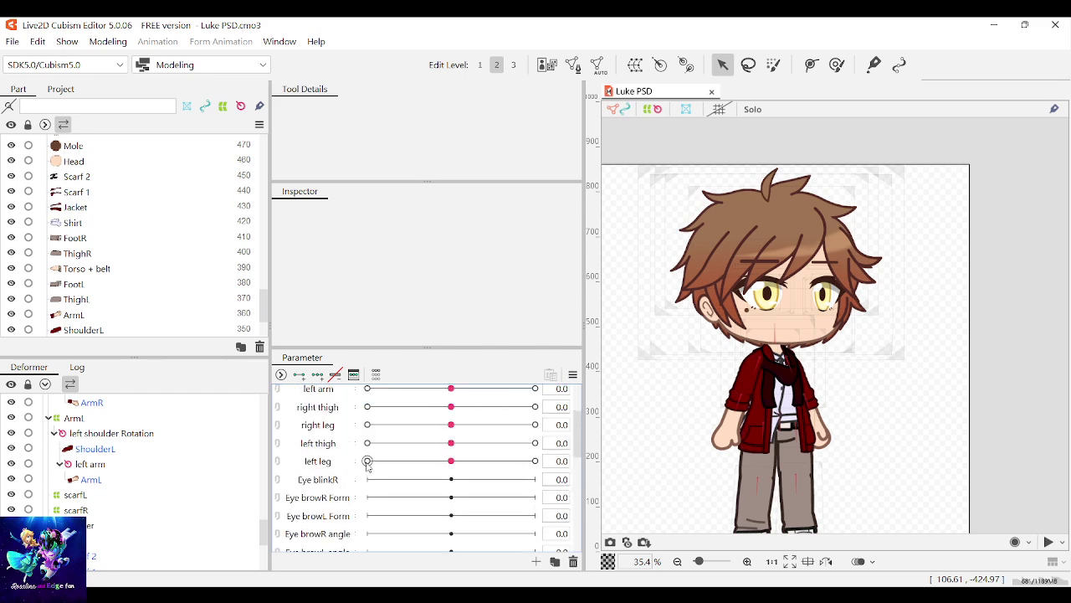
# Step: Move the parameters from Eye blinkR through the second mouth parameter up the list to directly below Head
pyautogui.click(341, 483)
pyautogui.scroll(-8, 340, 483)
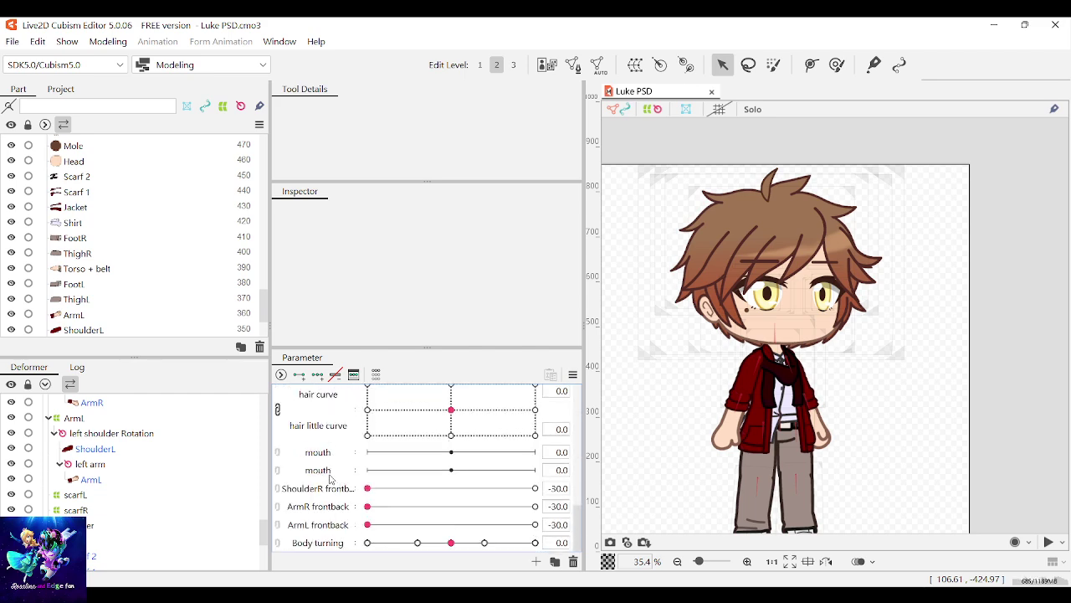
pyautogui.scroll(5, 329, 469)
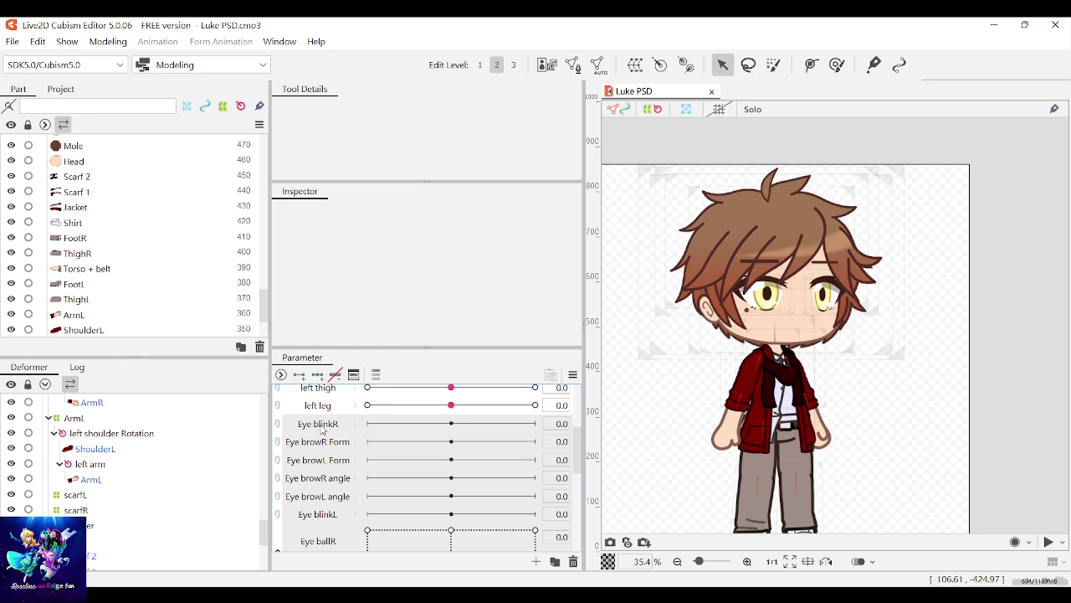
pyautogui.scroll(2, 326, 402)
pyautogui.moveTo(336, 410)
pyautogui.mouseDown()
pyautogui.moveTo(335, 373)
pyautogui.moveTo(337, 474)
pyautogui.moveTo(337, 423)
pyautogui.mouseUp()
pyautogui.scroll(-5, 338, 423)
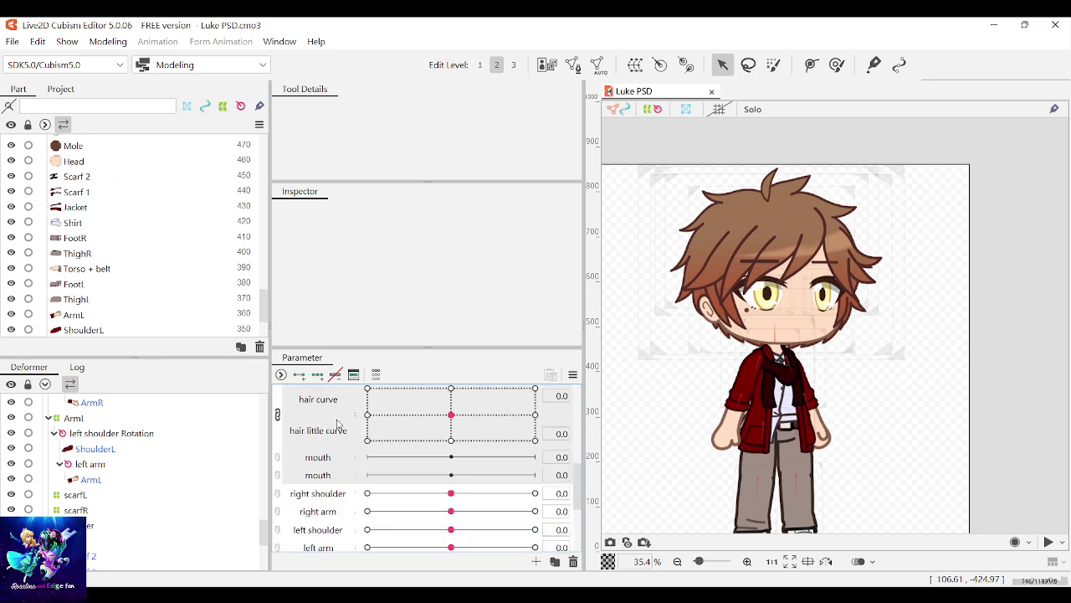
pyautogui.scroll(5, 337, 424)
pyautogui.moveTo(332, 436); pyautogui.dragTo(333, 408)
# Step: Move the Body parameter down the list to between ArmL frontback and Body turning
pyautogui.scroll(-5, 326, 466)
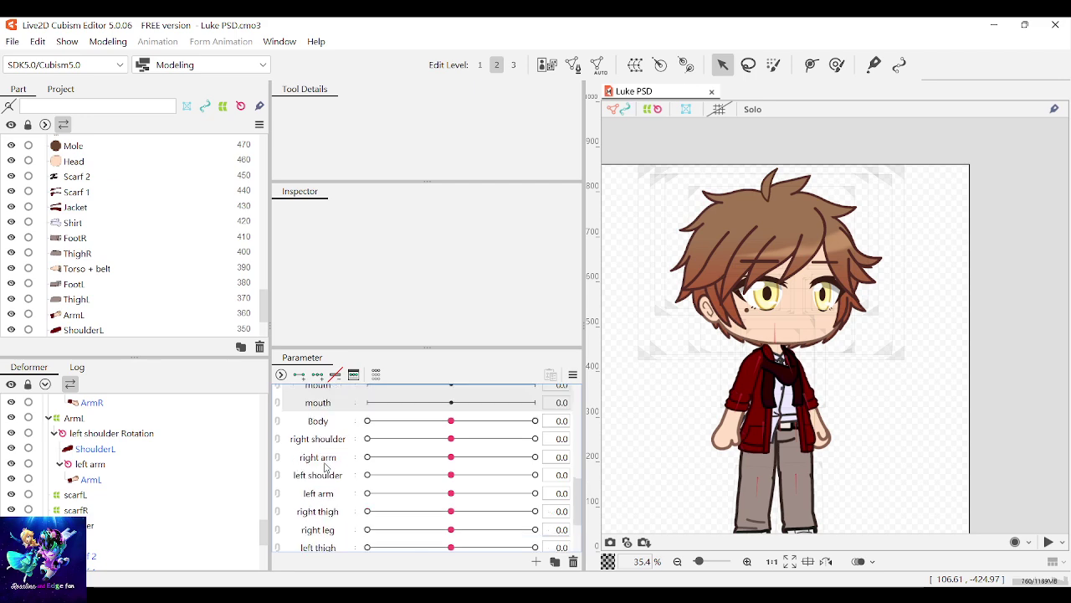
pyautogui.moveTo(450, 421)
pyautogui.mouseDown()
pyautogui.moveTo(461, 421)
pyautogui.moveTo(411, 421)
pyautogui.moveTo(520, 421)
pyautogui.moveTo(452, 430)
pyautogui.mouseUp()
pyautogui.moveTo(339, 435); pyautogui.dragTo(343, 520)
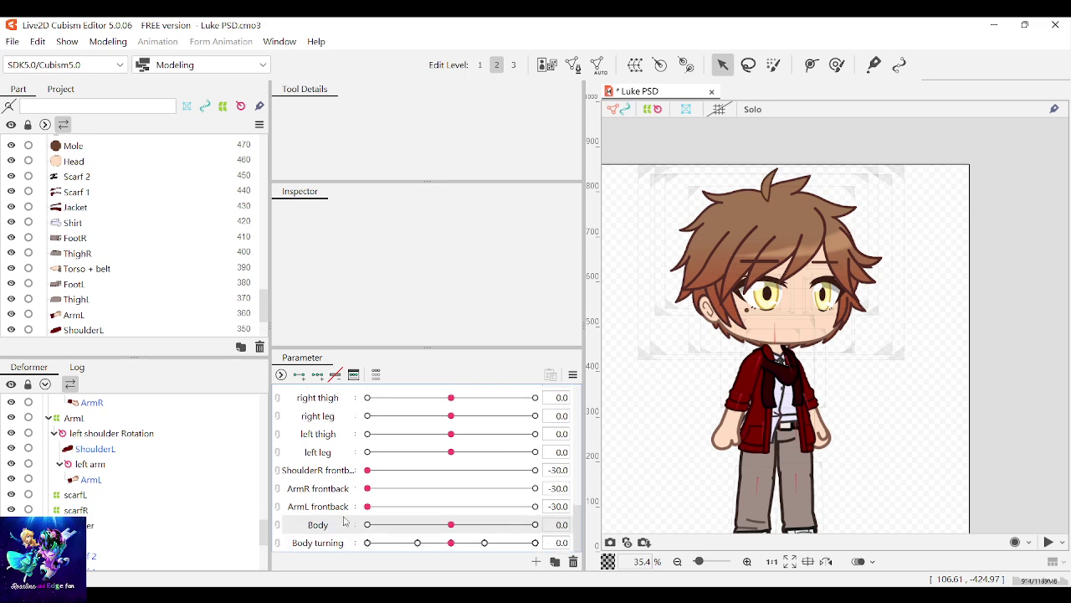
# Step: Test the Body turning, Body and ArmL frontback parameters, returning the first two to 0 and ArmL frontback to -30
pyautogui.moveTo(444, 545); pyautogui.dragTo(423, 551)
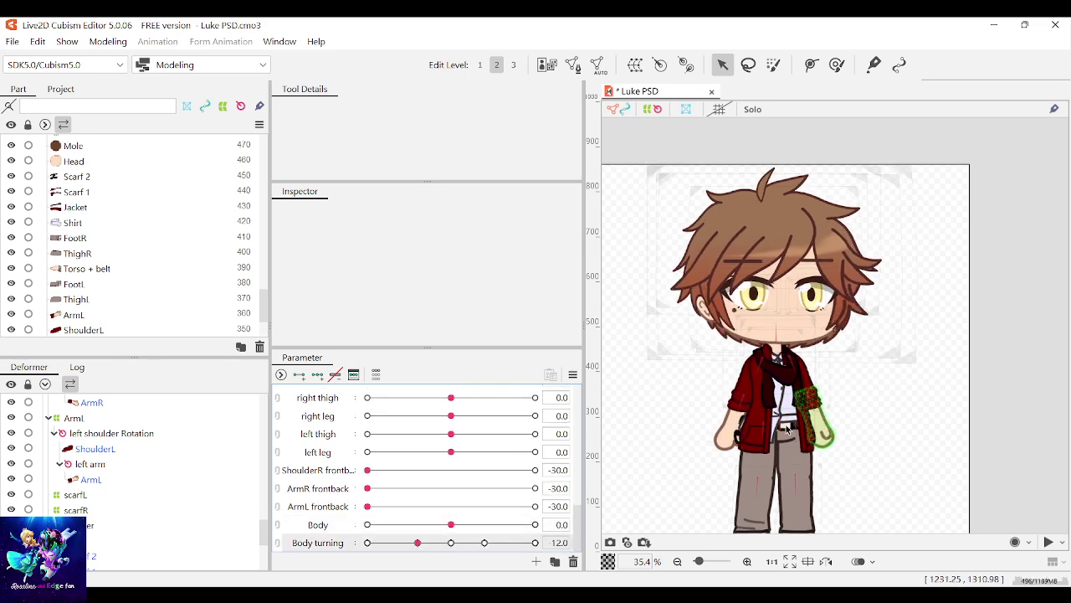
pyautogui.click(451, 542)
pyautogui.moveTo(452, 523)
pyautogui.mouseDown()
pyautogui.moveTo(402, 534)
pyautogui.moveTo(527, 510)
pyautogui.moveTo(461, 512)
pyautogui.mouseUp()
pyautogui.click(461, 512)
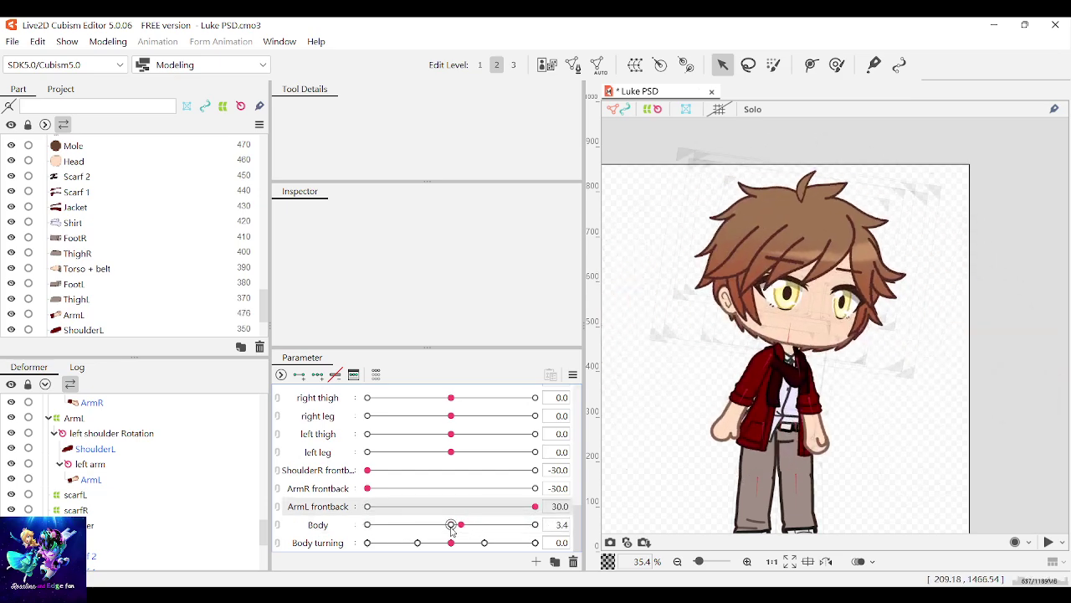
pyautogui.click(451, 524)
pyautogui.click(368, 506)
# Step: Assign the Mole part under the character's right eye to the Head deformer and clear the selection
pyautogui.scroll(2, 734, 321)
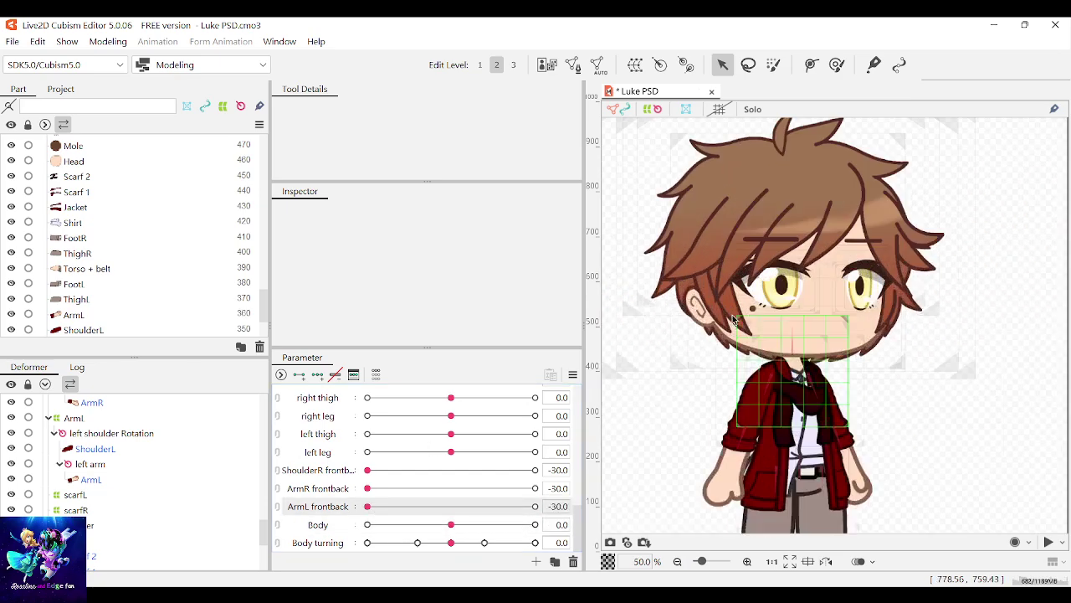
pyautogui.scroll(2, 733, 320)
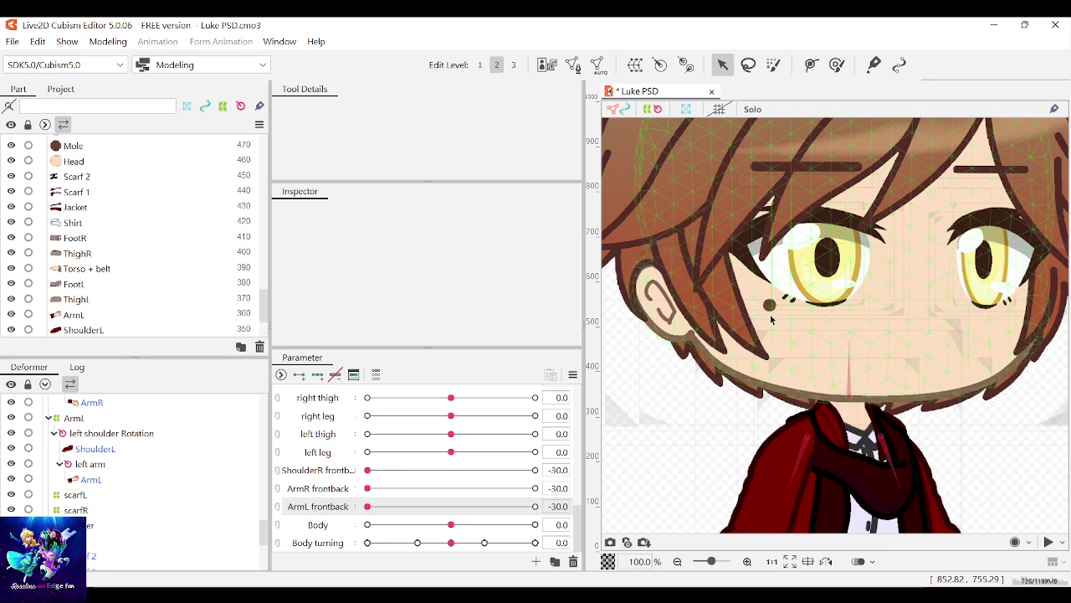
pyautogui.scroll(-1, 765, 305)
pyautogui.scroll(4, 770, 318)
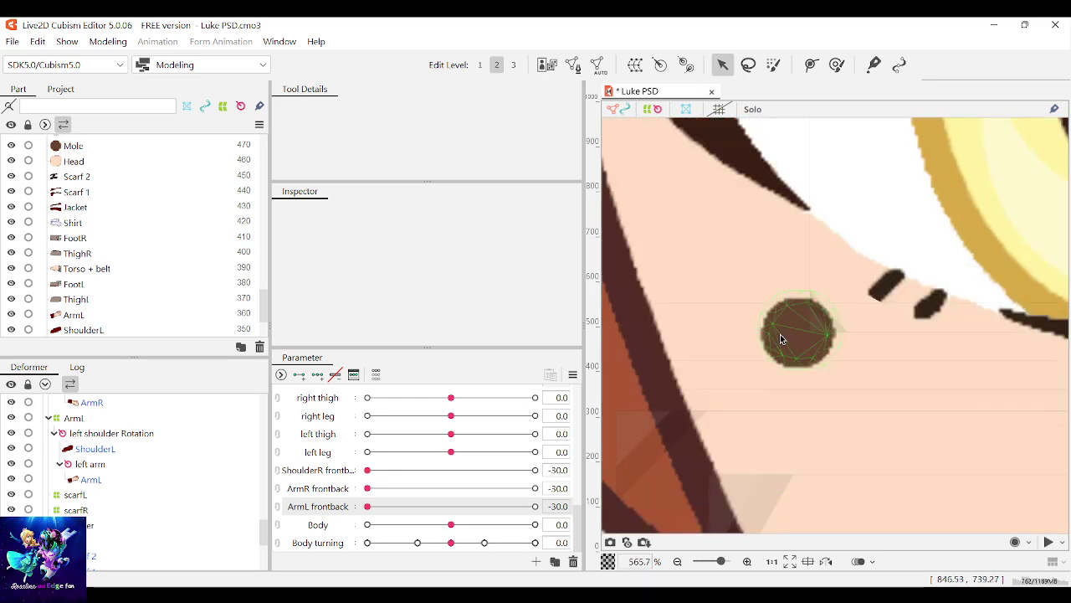
pyautogui.click(780, 334)
pyautogui.scroll(-3, 780, 334)
pyautogui.scroll(-2, 749, 350)
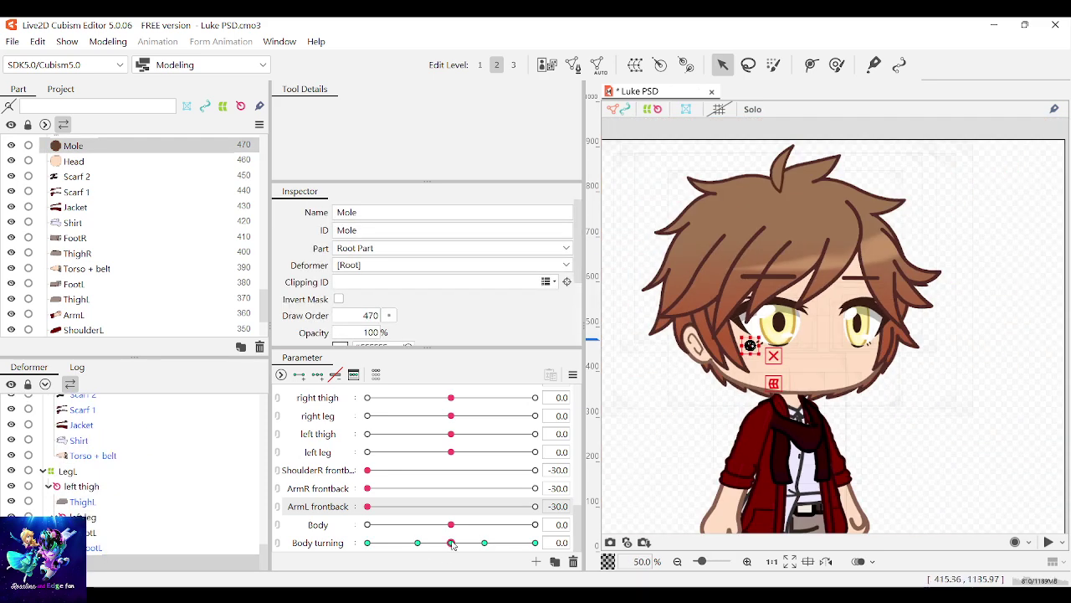
pyautogui.moveTo(452, 544)
pyautogui.mouseDown()
pyautogui.moveTo(426, 544)
pyautogui.moveTo(453, 545)
pyautogui.moveTo(427, 525)
pyautogui.moveTo(452, 525)
pyautogui.mouseUp()
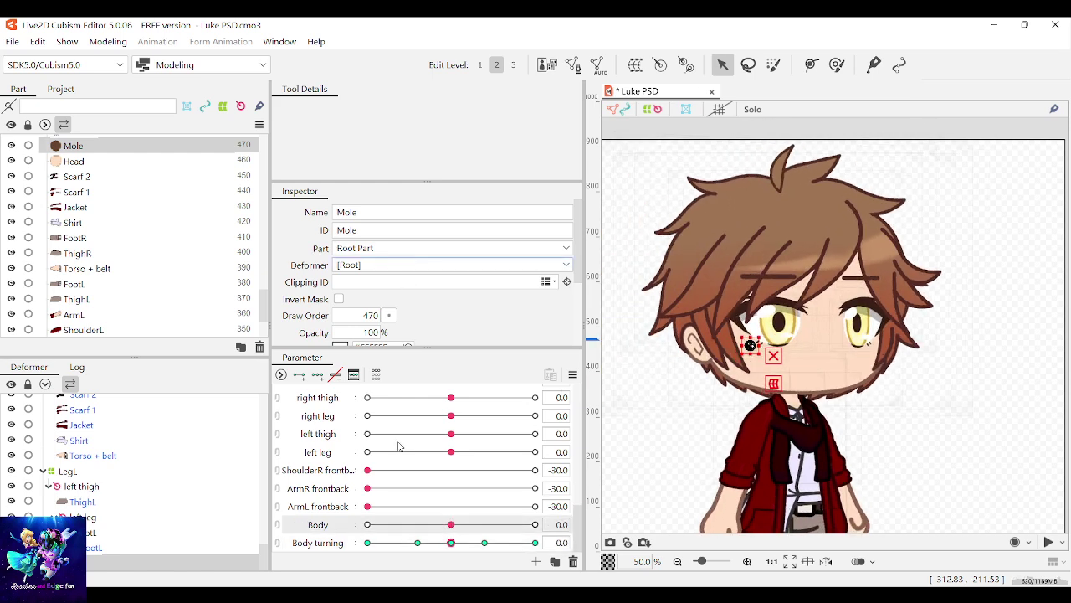
pyautogui.click(1025, 426)
# Step: Test the Body and Head parameters to check how the mole follows, and return both to 0
pyautogui.moveTo(451, 524)
pyautogui.mouseDown()
pyautogui.moveTo(471, 529)
pyautogui.moveTo(419, 526)
pyautogui.moveTo(452, 526)
pyautogui.mouseUp()
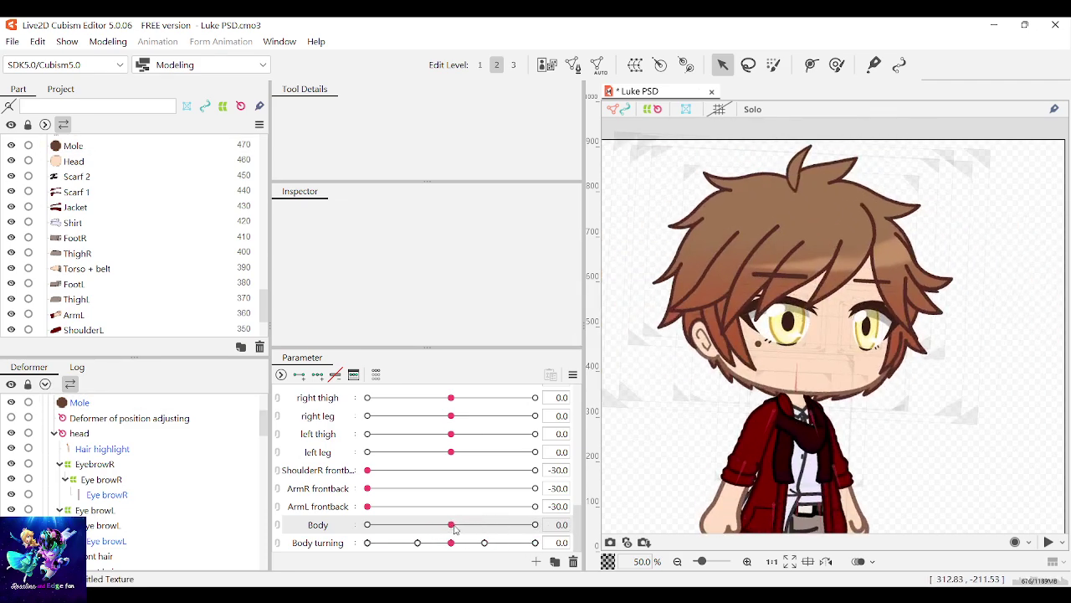
pyautogui.scroll(-3, 433, 495)
pyautogui.moveTo(452, 393)
pyautogui.mouseDown()
pyautogui.moveTo(524, 394)
pyautogui.moveTo(449, 393)
pyautogui.moveTo(451, 402)
pyautogui.mouseUp()
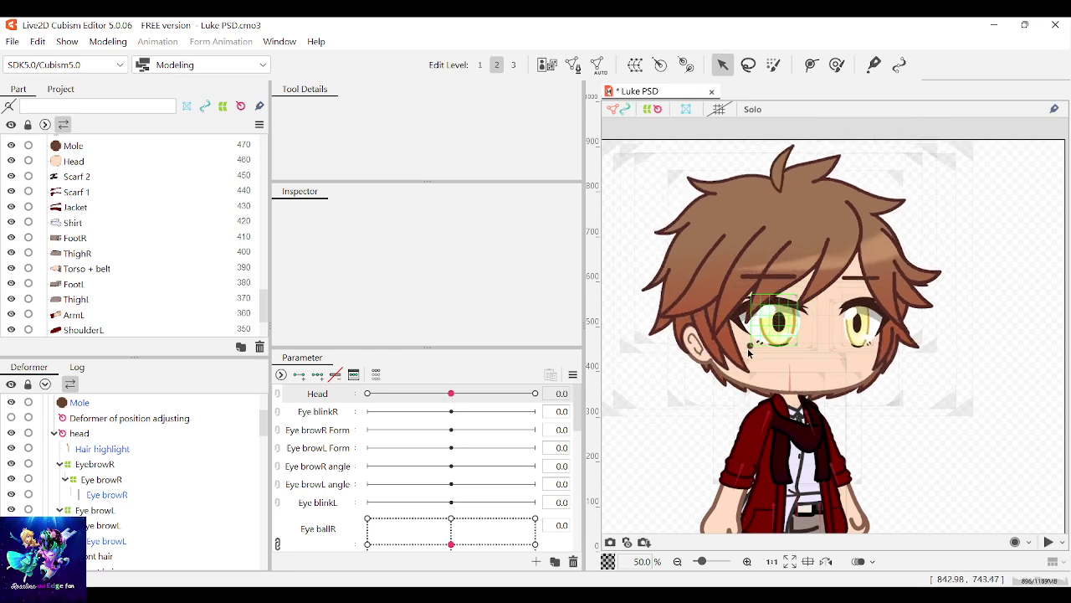
# Step: Set the Mole part's deformer to head and check it with the Head parameter at about -5.4
pyautogui.scroll(5, 748, 351)
pyautogui.click(791, 360)
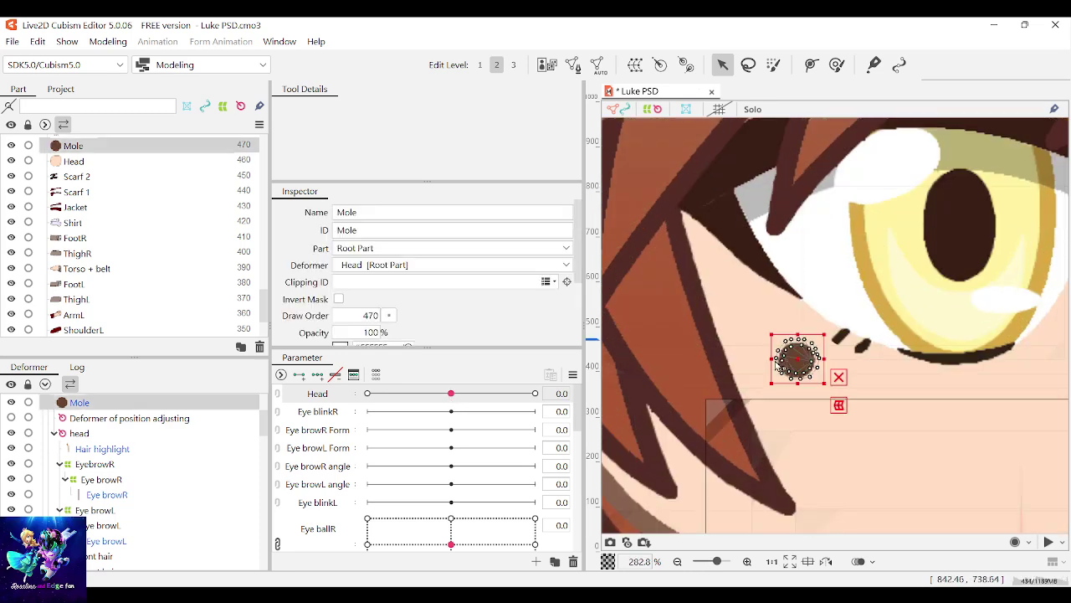
pyautogui.scroll(-4, 779, 362)
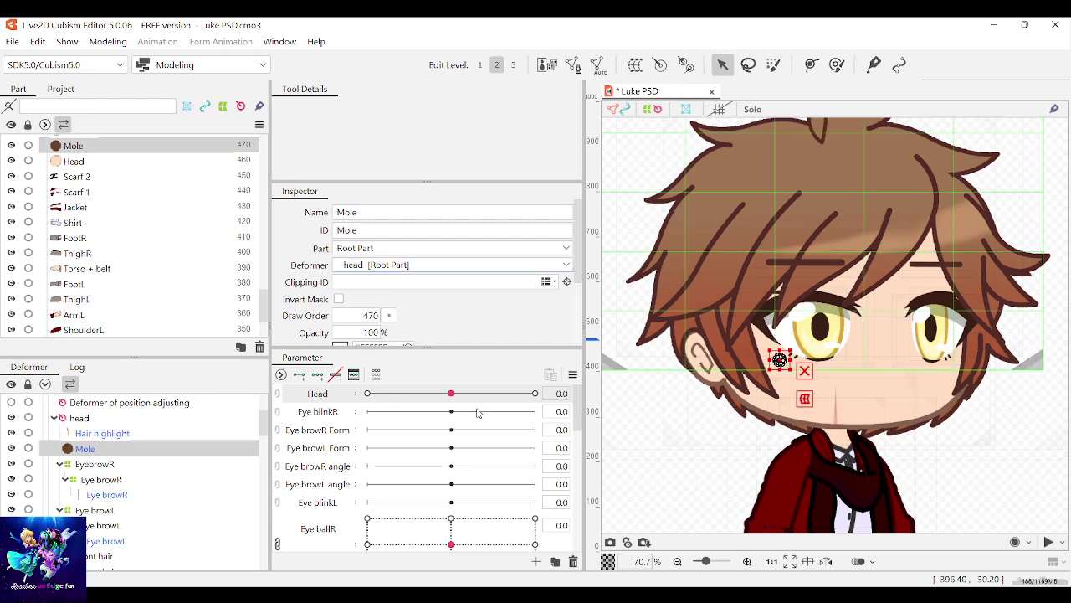
pyautogui.moveTo(451, 393)
pyautogui.mouseDown()
pyautogui.moveTo(530, 393)
pyautogui.moveTo(402, 403)
pyautogui.moveTo(457, 403)
pyautogui.moveTo(436, 405)
pyautogui.mouseUp()
pyautogui.click(693, 454)
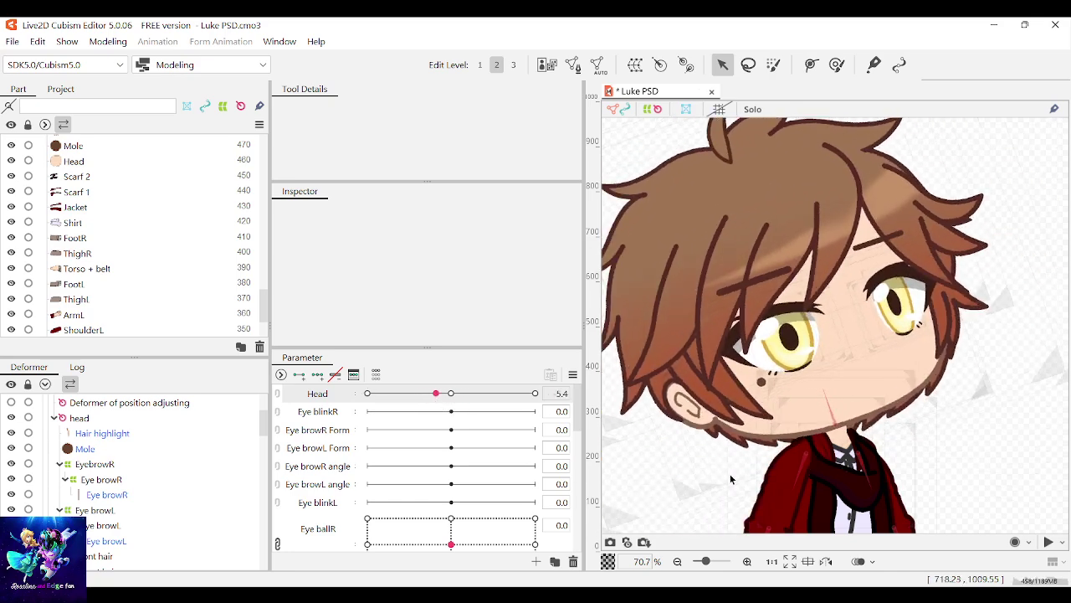
# Step: Set ShoulderR's draw order to 446 at the ShoulderR frontback key of -30, checking it with Head at about -10.1
pyautogui.click(741, 481)
pyautogui.scroll(-10, 476, 494)
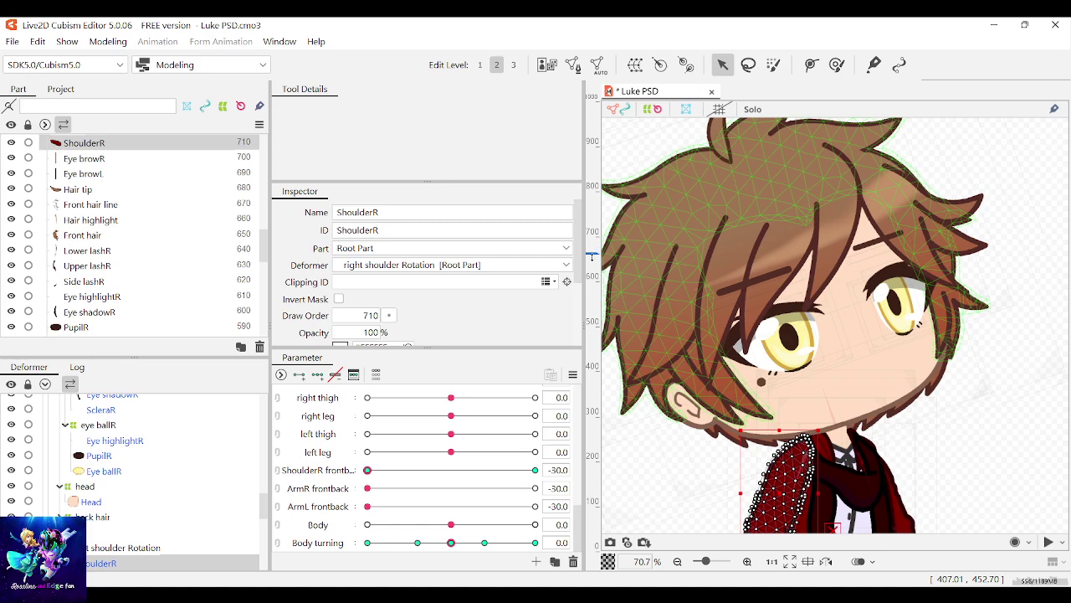
pyautogui.scroll(10, 452, 502)
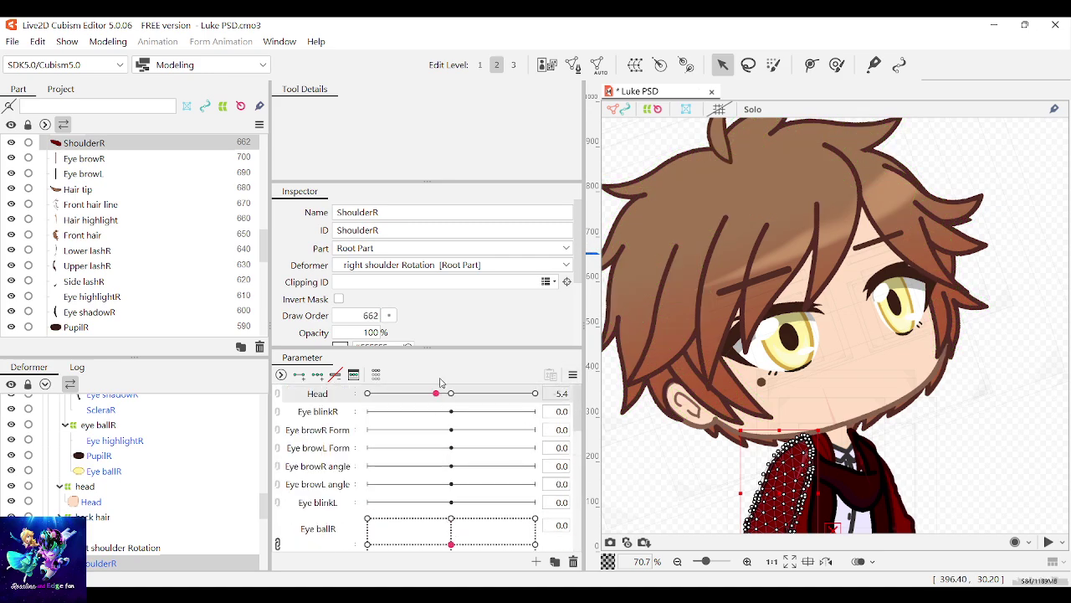
pyautogui.moveTo(436, 393); pyautogui.dragTo(424, 396)
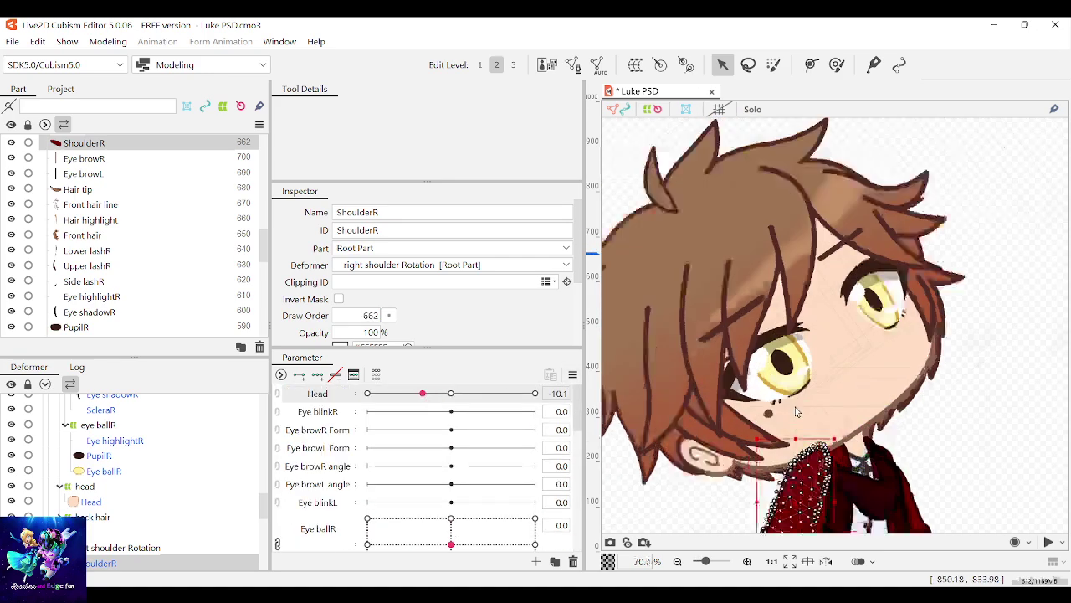
pyautogui.scroll(3, 795, 411)
pyautogui.scroll(-6, 795, 422)
pyautogui.scroll(5, 794, 425)
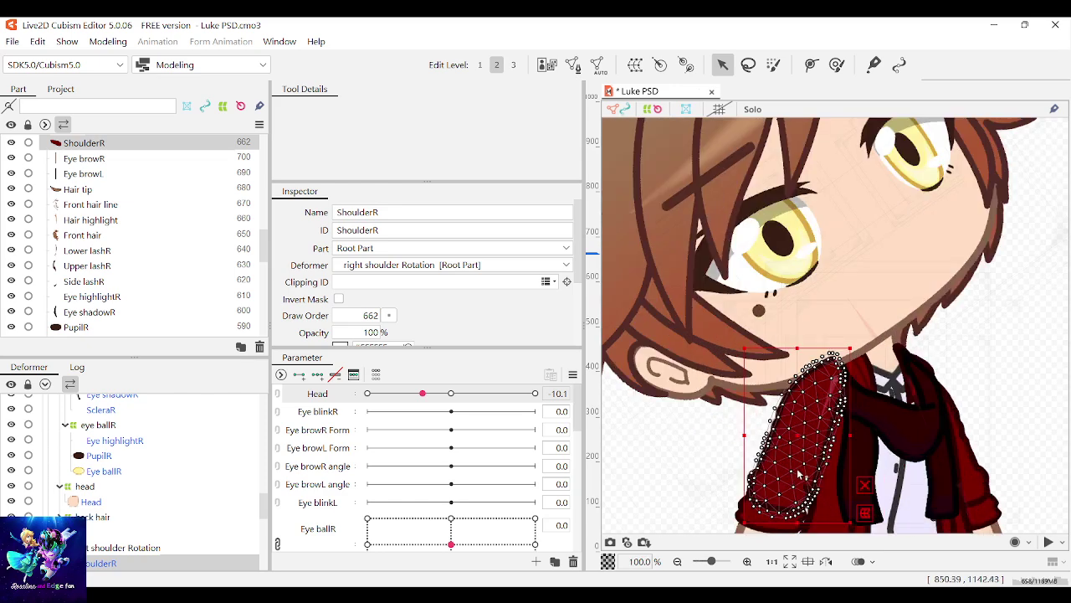
pyautogui.scroll(-10, 469, 469)
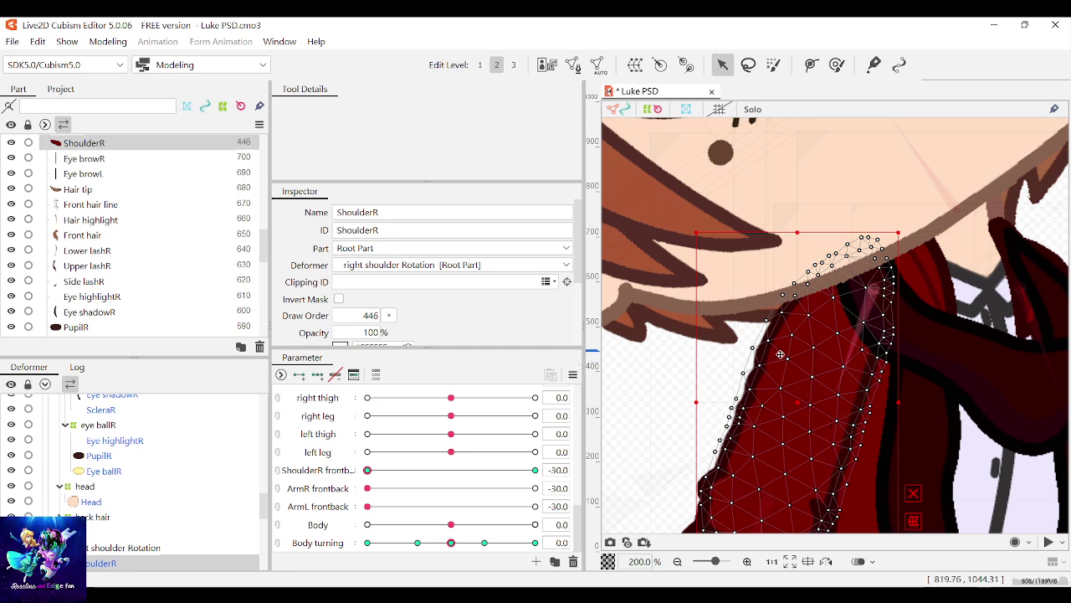
pyautogui.scroll(-3, 780, 355)
pyautogui.scroll(5, 430, 477)
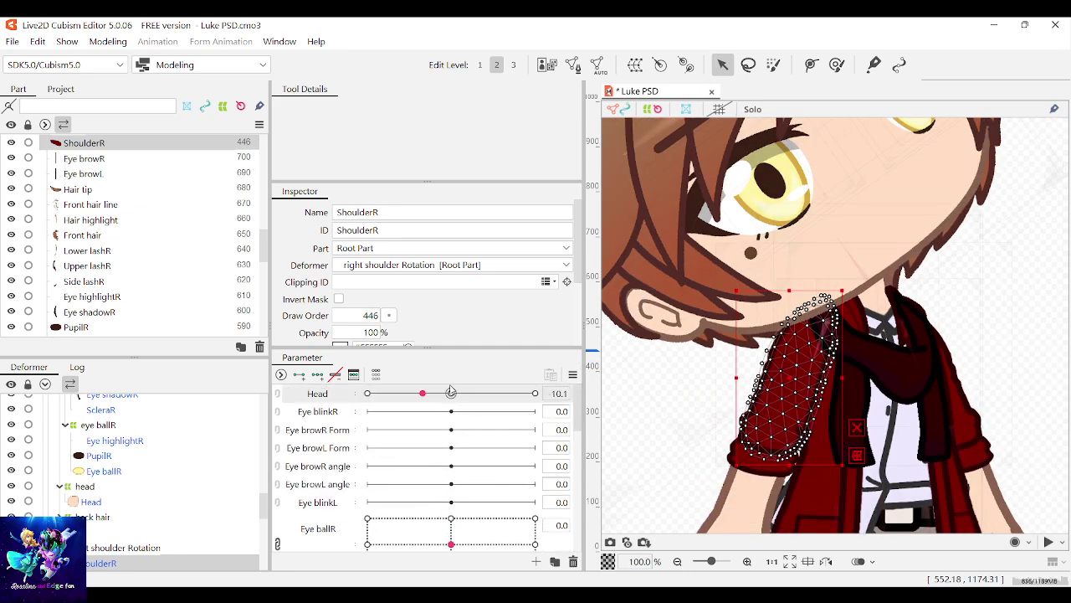
# Step: Return the Head parameter to 0, save the model and clear the selection
pyautogui.moveTo(450, 391); pyautogui.dragTo(448, 396)
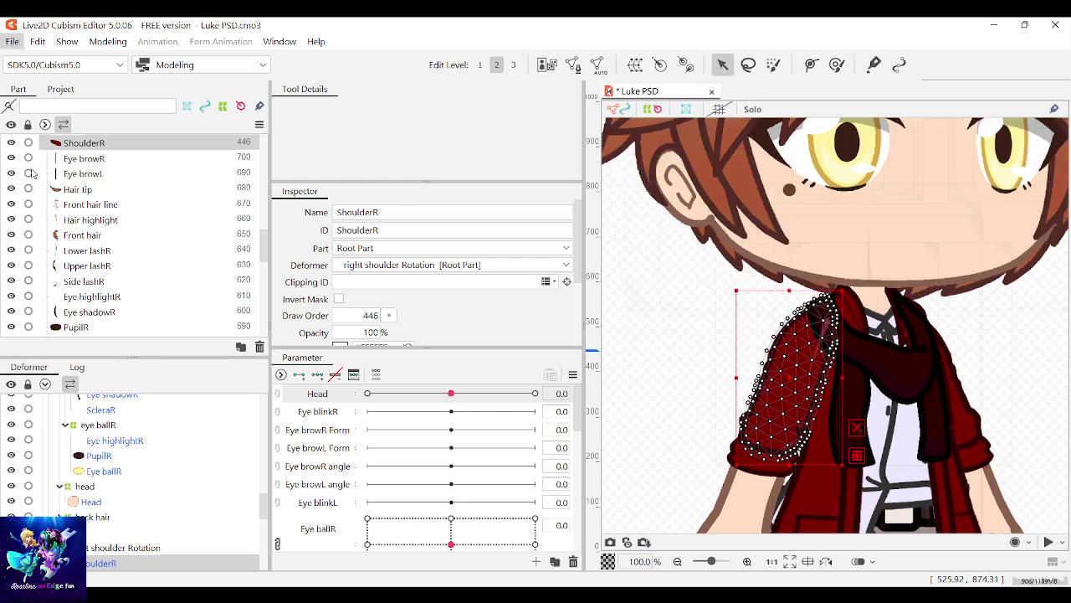
pyautogui.hotkey('ctrl', 's')
pyautogui.click(1016, 376)
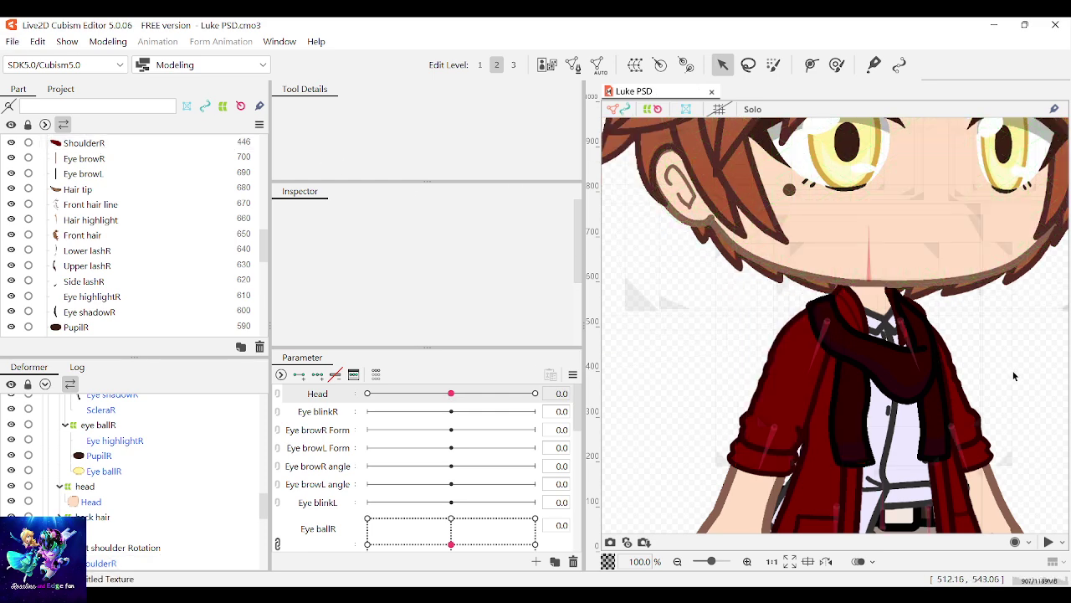
# Step: Test the second combined Eye ballR parameter and return it to 0
pyautogui.scroll(-3, 850, 347)
pyautogui.scroll(-3, 850, 347)
pyautogui.scroll(3, 866, 236)
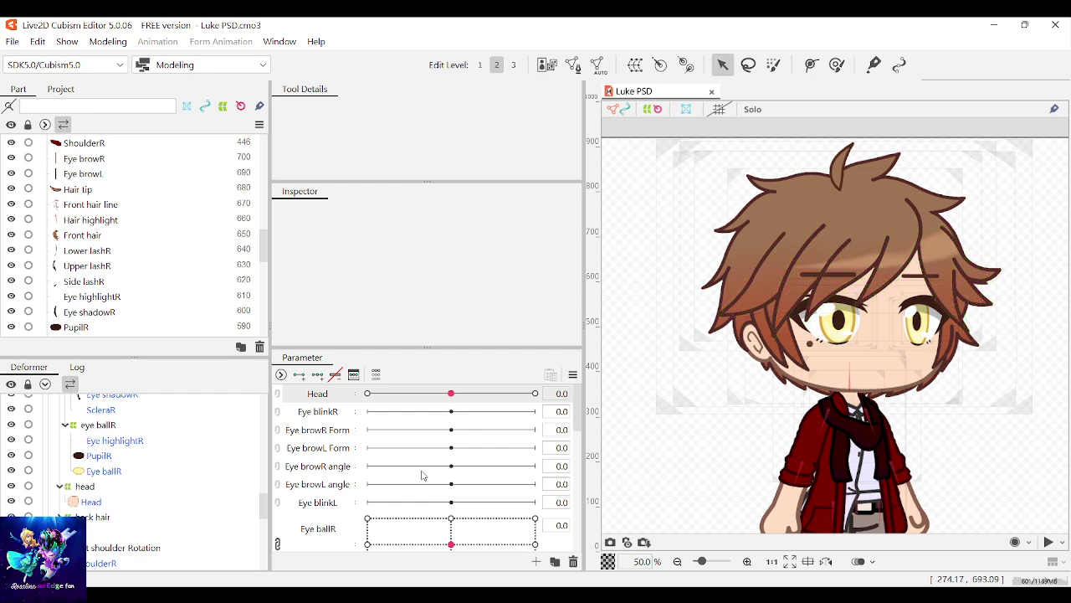
pyautogui.scroll(-1, 422, 474)
pyautogui.moveTo(461, 473); pyautogui.dragTo(444, 448)
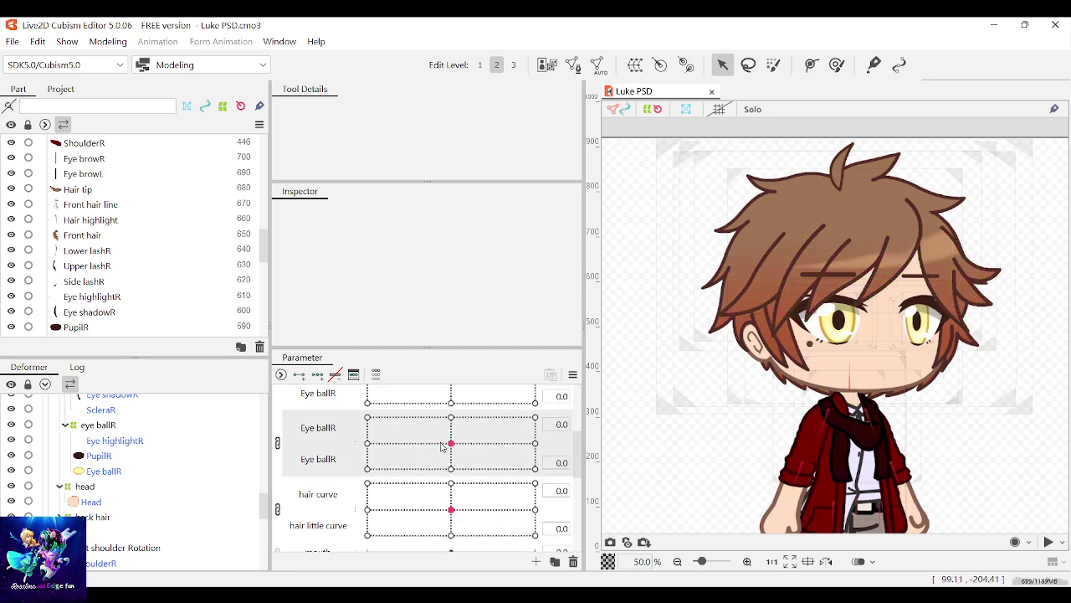
pyautogui.scroll(-5, 444, 452)
pyautogui.scroll(6, 448, 477)
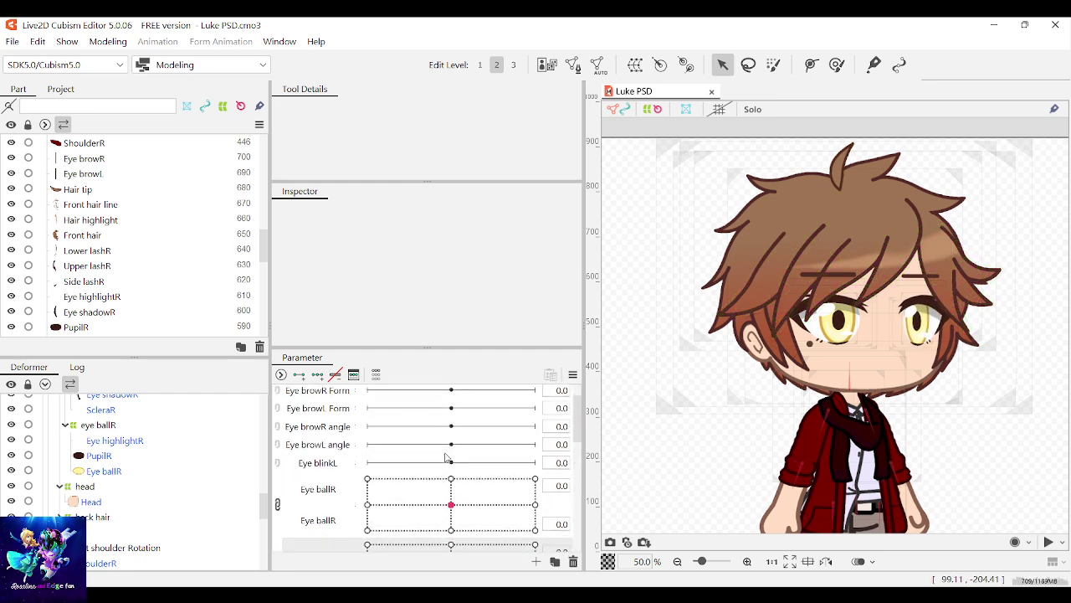
pyautogui.scroll(-3, 452, 470)
pyautogui.scroll(3, 452, 470)
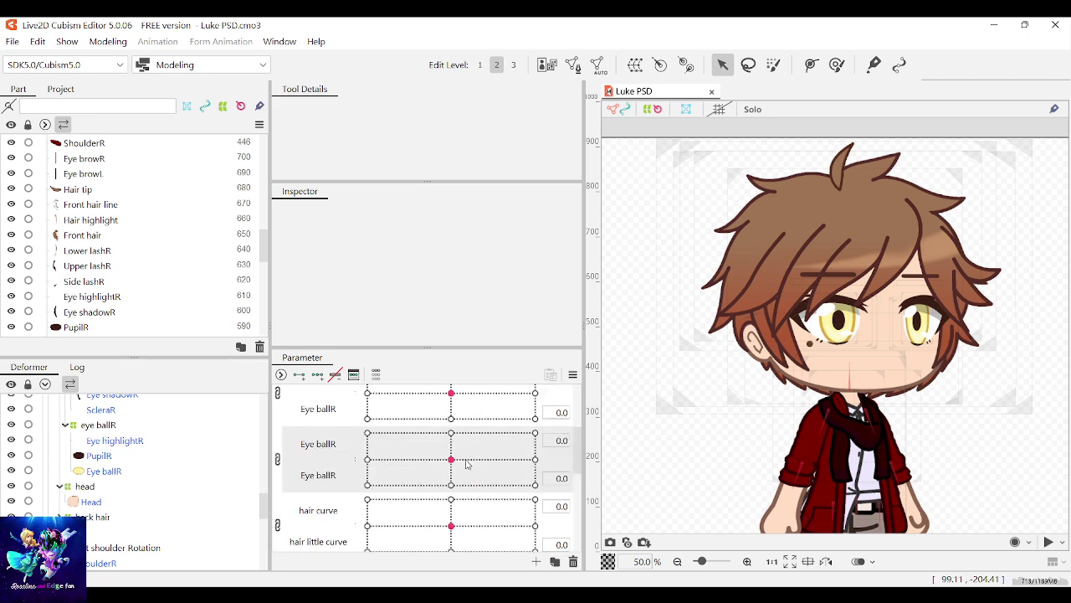
pyautogui.moveTo(452, 460)
pyautogui.mouseDown()
pyautogui.moveTo(474, 455)
pyautogui.moveTo(451, 460)
pyautogui.mouseUp()
pyautogui.scroll(-1, 424, 462)
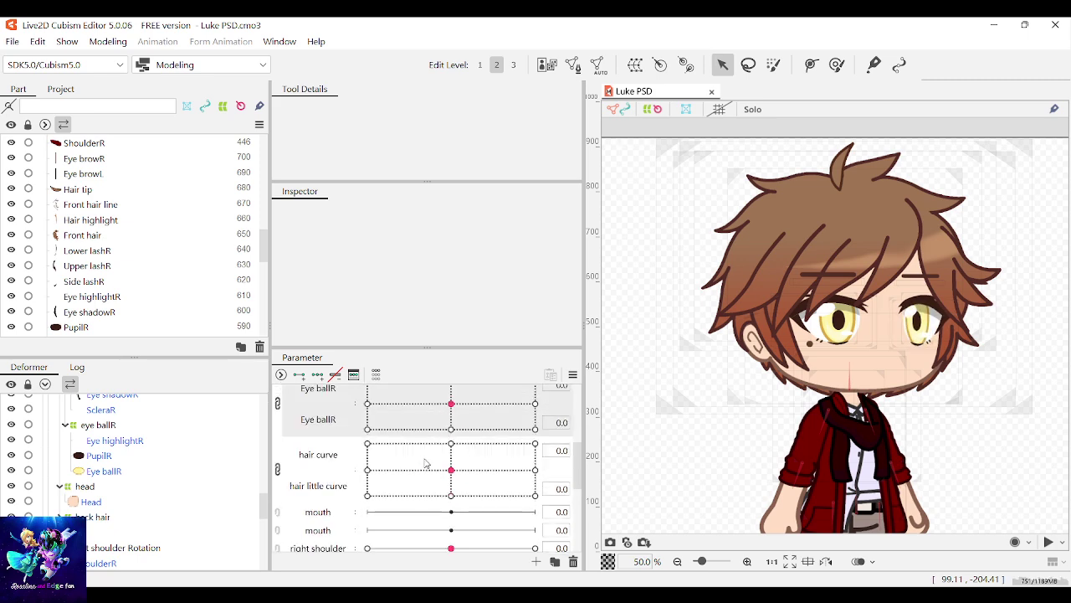
# Step: Test the combined hair curve and hair little curve parameters and return both to 0
pyautogui.moveTo(452, 471); pyautogui.dragTo(426, 466)
pyautogui.rightClick(430, 470)
pyautogui.scroll(4, 431, 472)
pyautogui.scroll(1, 432, 476)
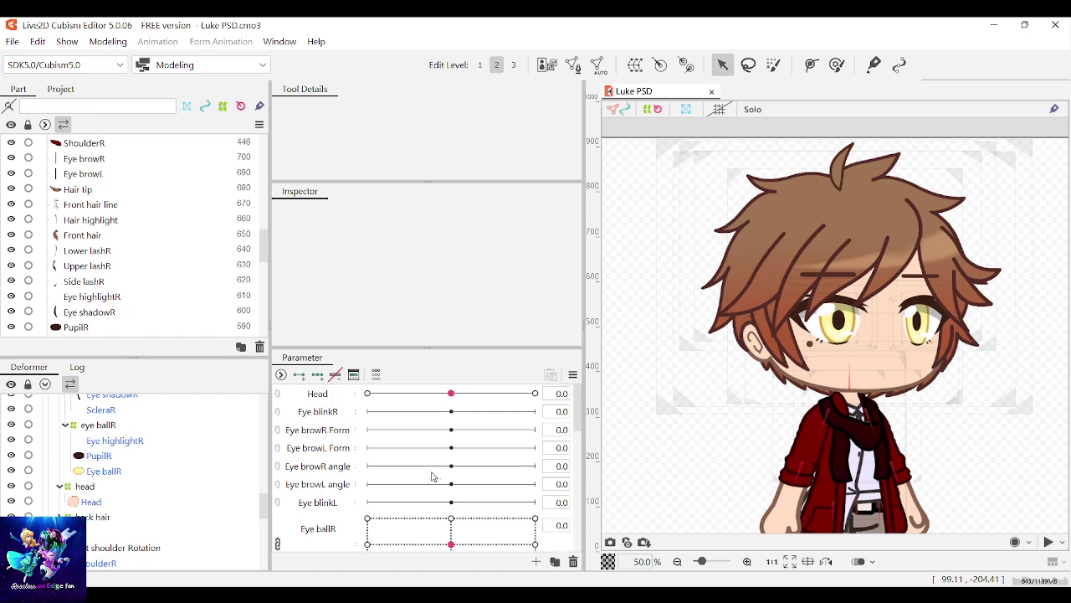
# Step: Move the Eye blinkL parameter up the list to directly below Eye blinkR
pyautogui.click(332, 410)
pyautogui.click(334, 428)
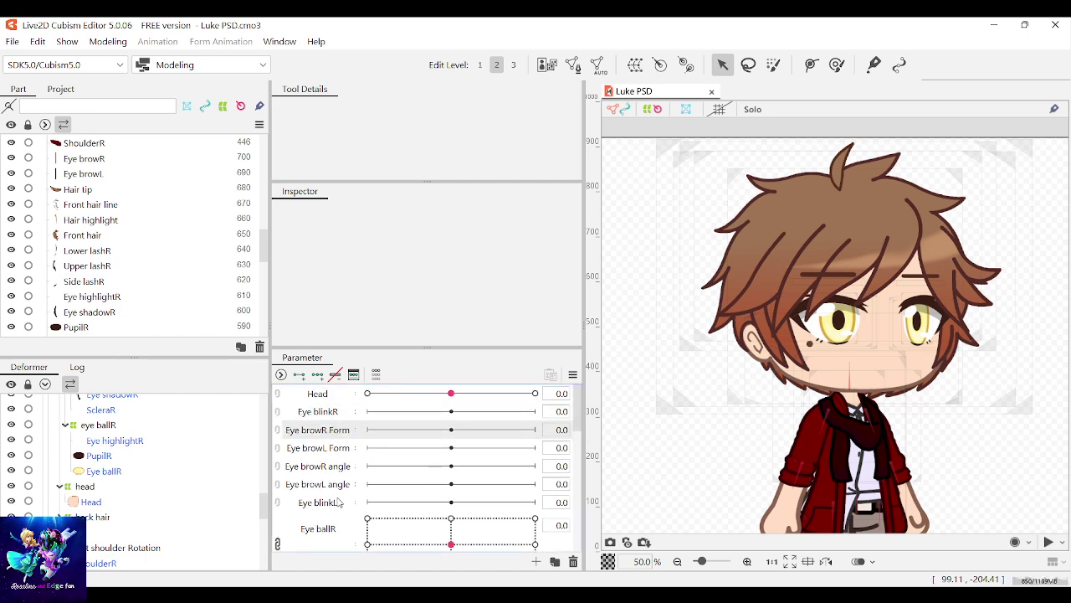
pyautogui.moveTo(338, 501); pyautogui.dragTo(332, 431)
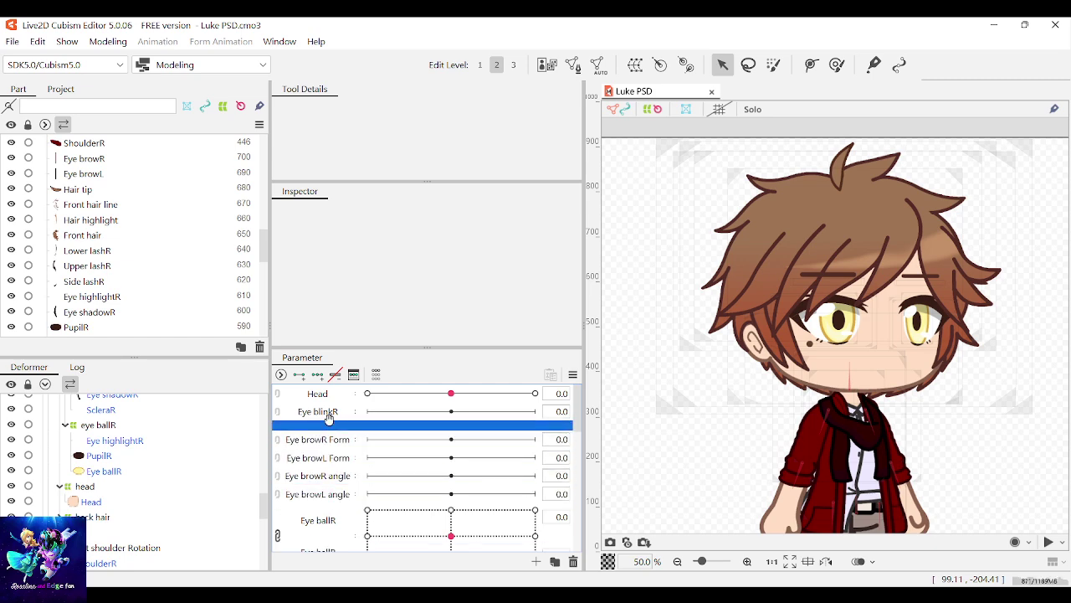
# Step: Test the ArmR frontback and Body parameters and return them to -30 and 0
pyautogui.scroll(-8, 343, 469)
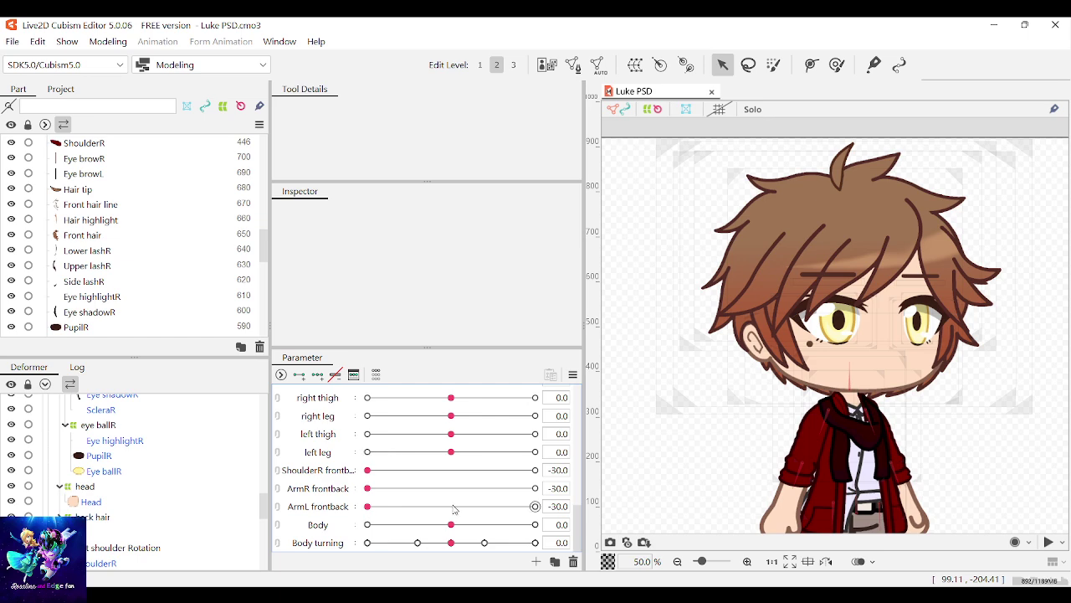
pyautogui.moveTo(367, 488); pyautogui.dragTo(461, 487)
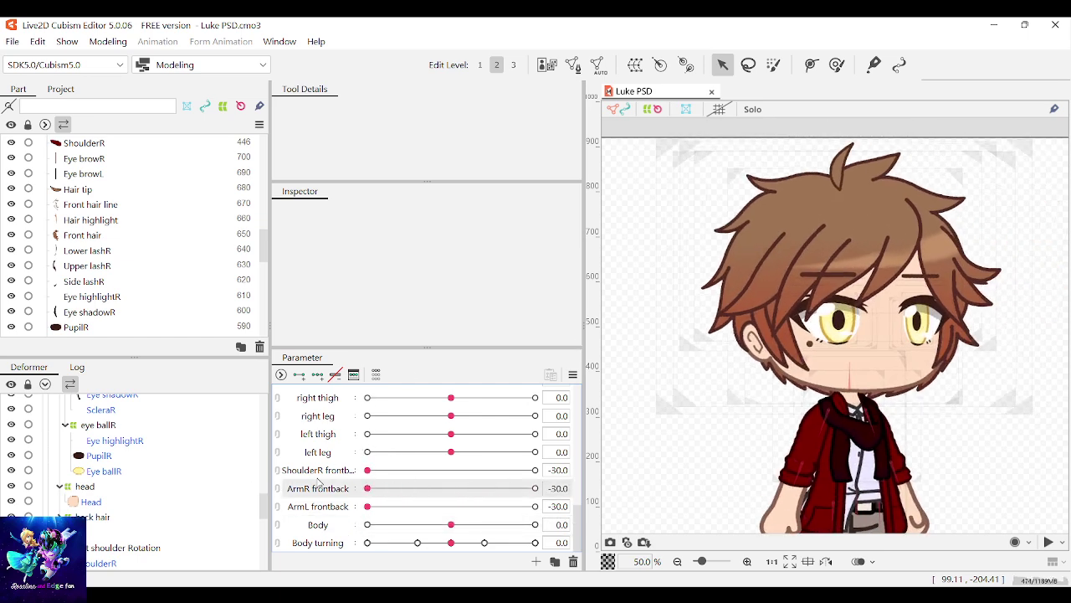
pyautogui.moveTo(448, 524)
pyautogui.mouseDown()
pyautogui.moveTo(485, 524)
pyautogui.moveTo(449, 521)
pyautogui.mouseUp()
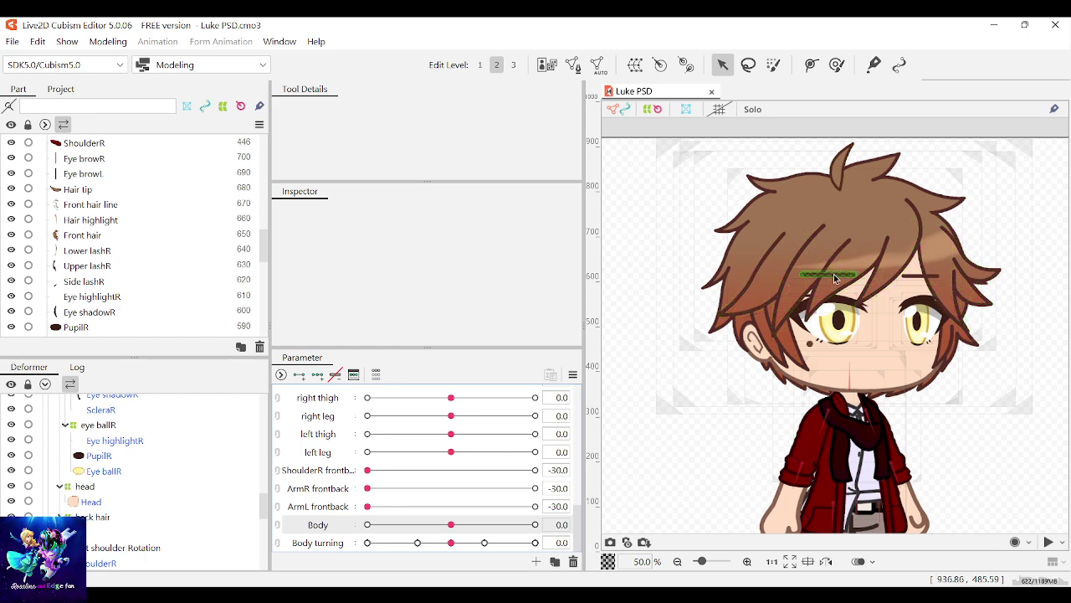
# Step: Set the combined hair curve and hair little curve parameters to 30 and select the Hair highlight mesh
pyautogui.scroll(8, 419, 494)
pyautogui.scroll(1, 851, 273)
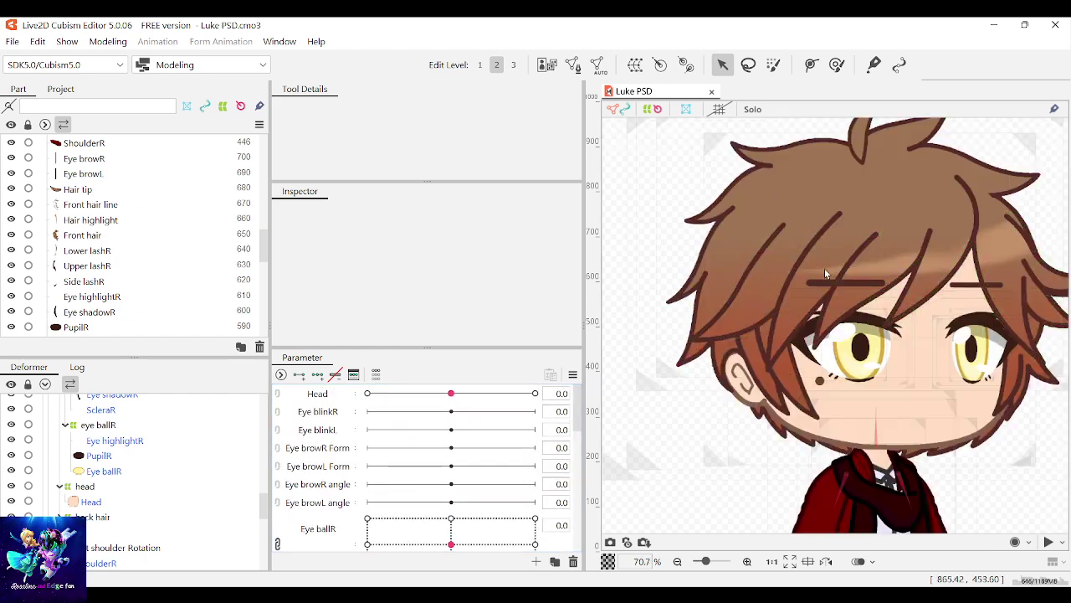
pyautogui.scroll(-2, 434, 467)
pyautogui.scroll(-6, 435, 467)
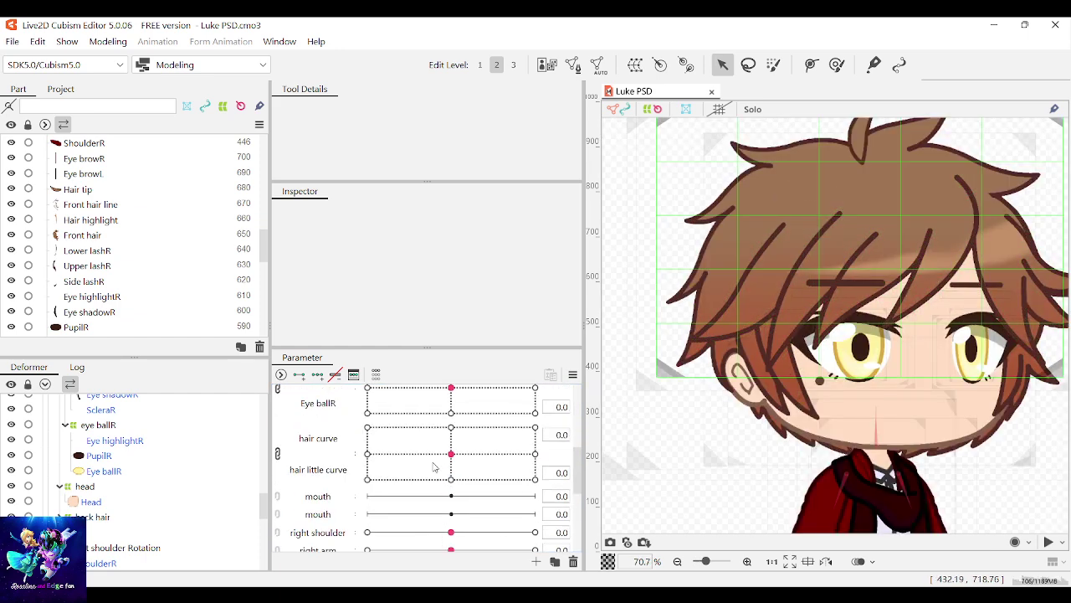
pyautogui.scroll(5, 418, 504)
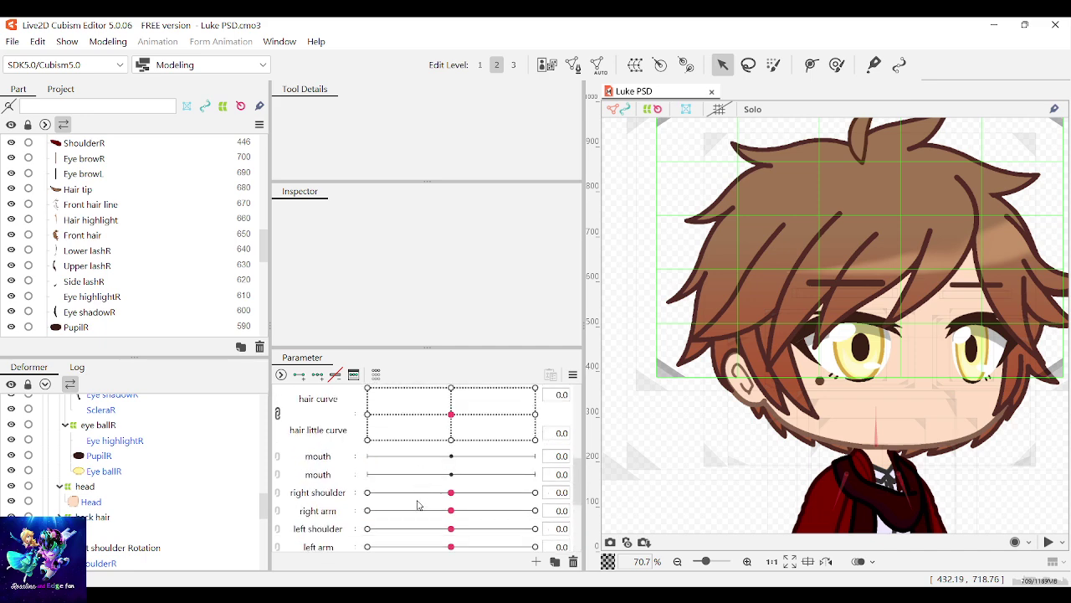
pyautogui.moveTo(467, 465); pyautogui.dragTo(638, 434)
pyautogui.click(1008, 241)
# Step: Try to stretch the outer end of the Hair highlight mesh sideways, and undo the stretch
pyautogui.scroll(-2, 879, 341)
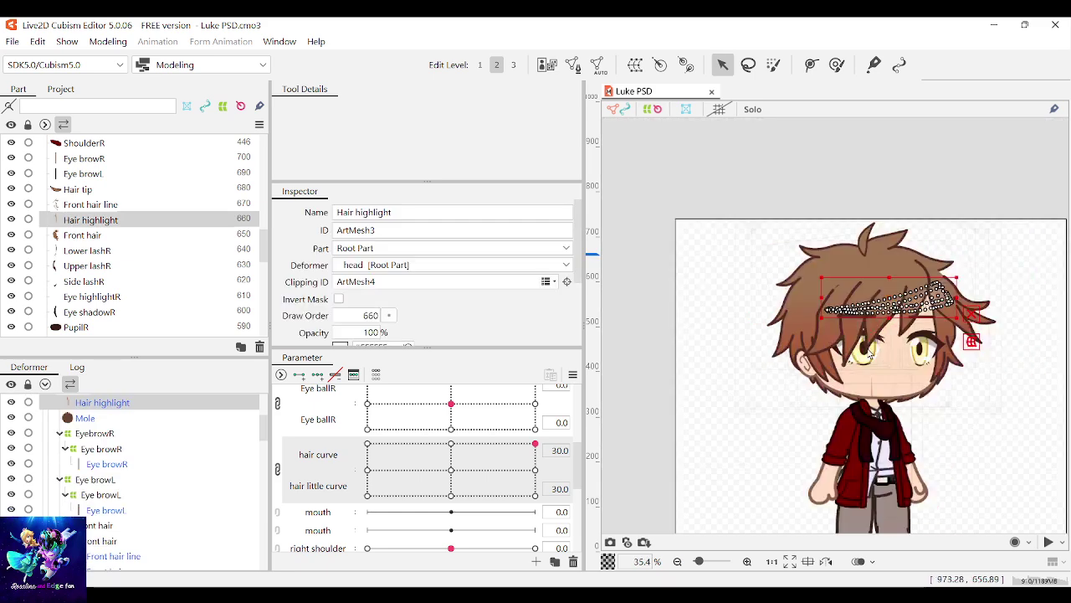
pyautogui.scroll(2, 874, 339)
pyautogui.scroll(-3, 817, 323)
pyautogui.scroll(6, 926, 266)
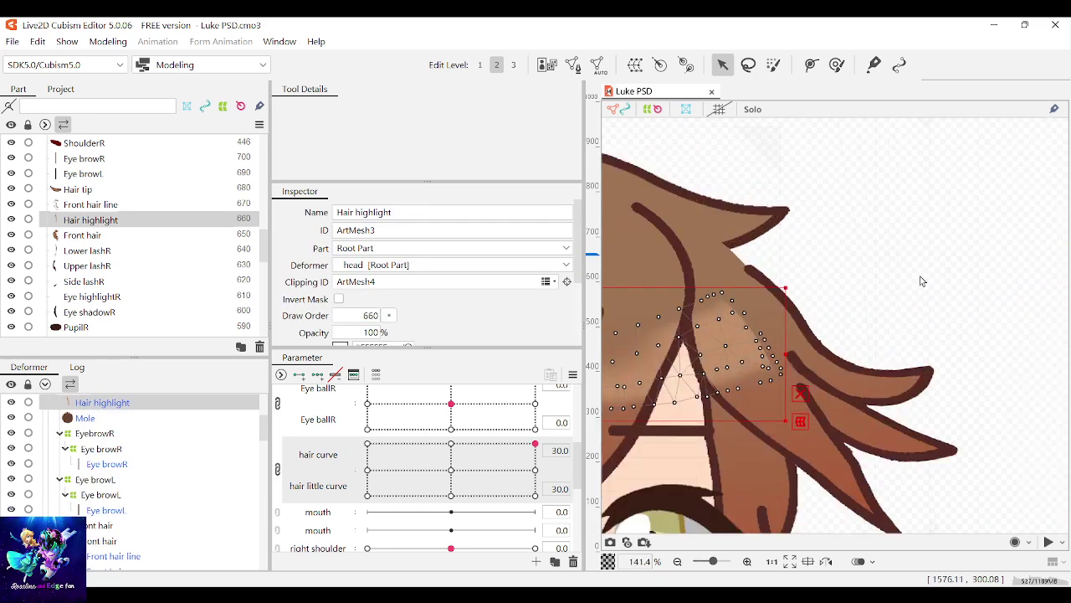
pyautogui.moveTo(921, 454); pyautogui.dragTo(668, 219)
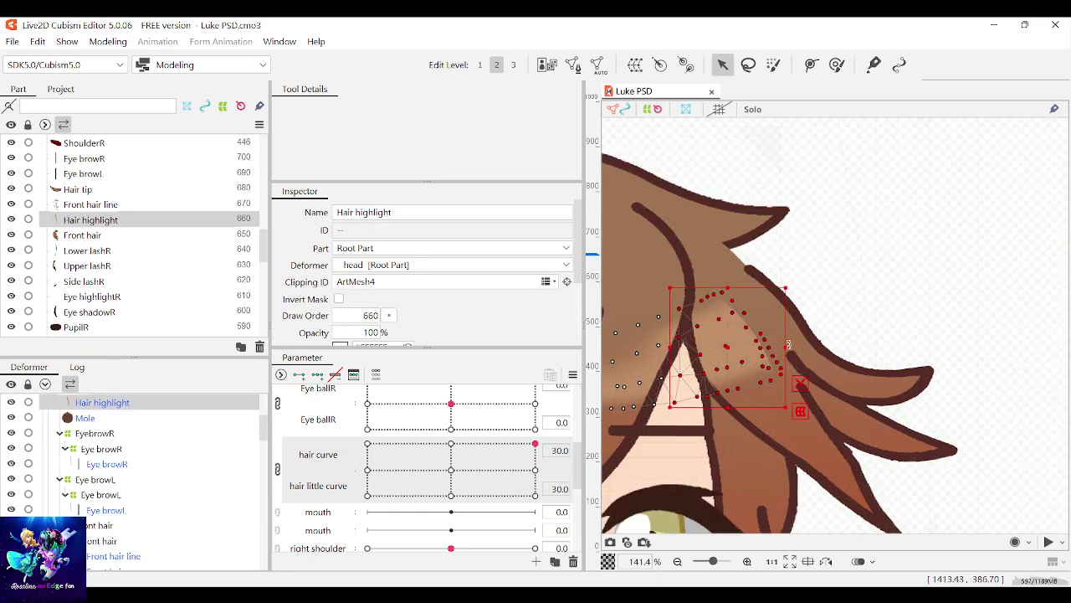
pyautogui.moveTo(786, 346); pyautogui.dragTo(974, 329)
pyautogui.hotkey('ctrl', 'z')
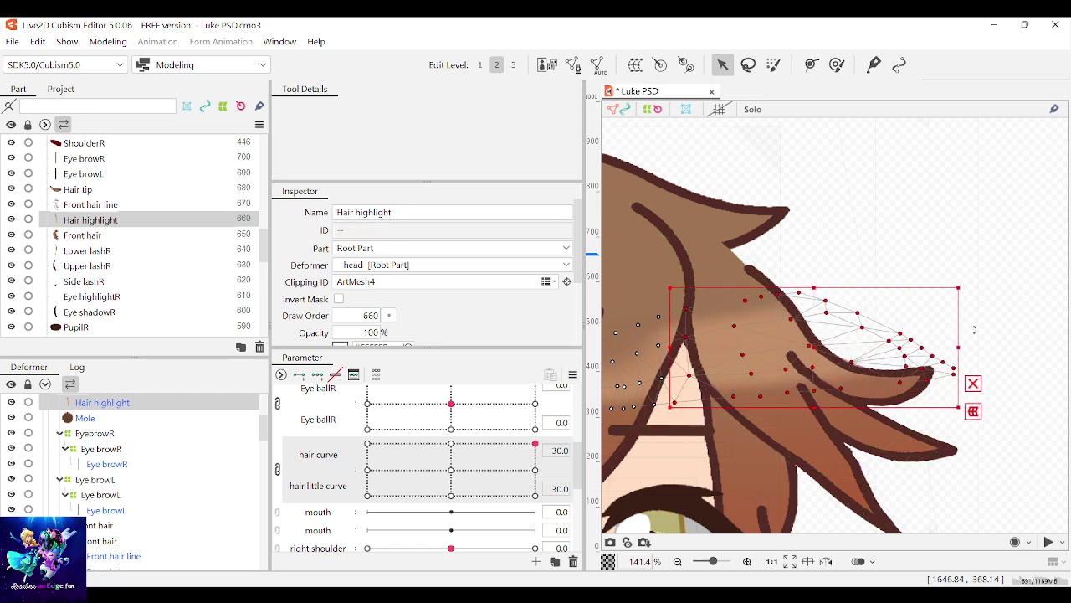
pyautogui.hotkey('ctrl', 'z')
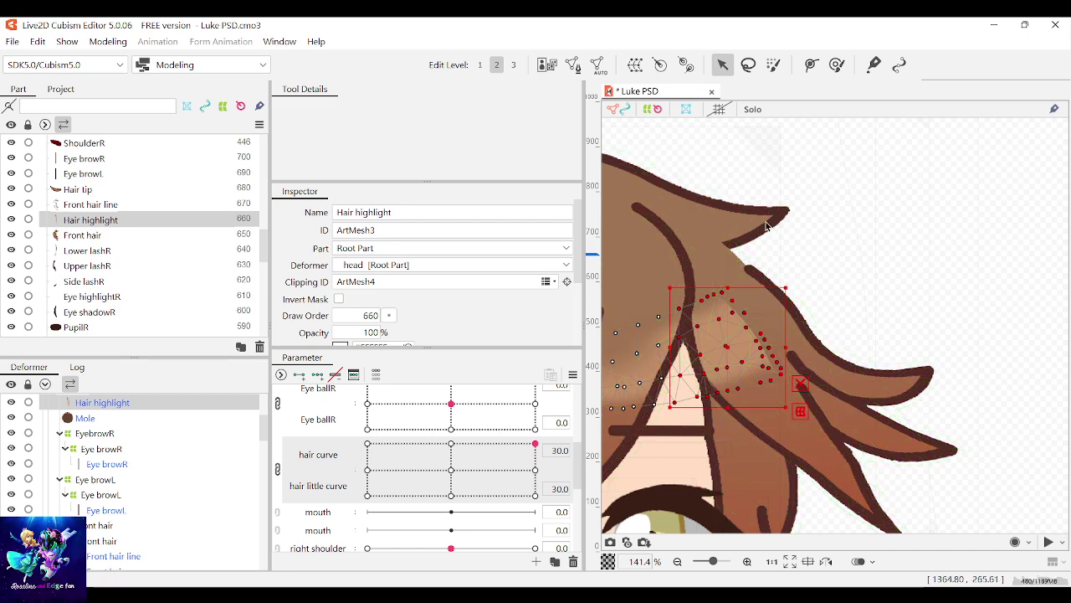
pyautogui.click(909, 221)
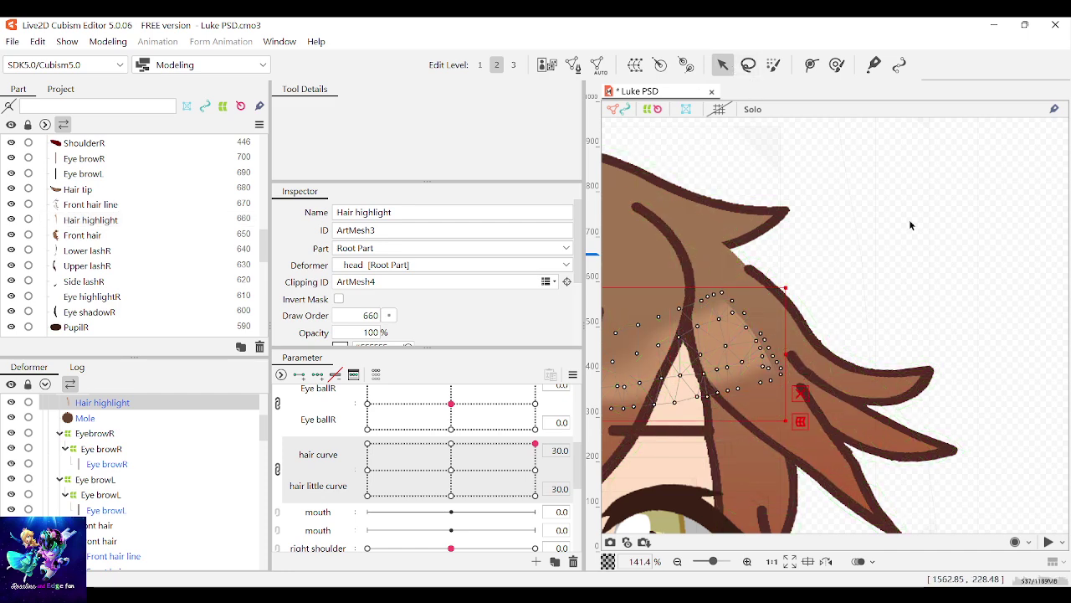
# Step: Lasso the vertices at the outer end of the Hair highlight mesh and move them out to the edge of the front hair
pyautogui.click(721, 348)
pyautogui.click(749, 64)
pyautogui.moveTo(696, 262); pyautogui.dragTo(777, 272)
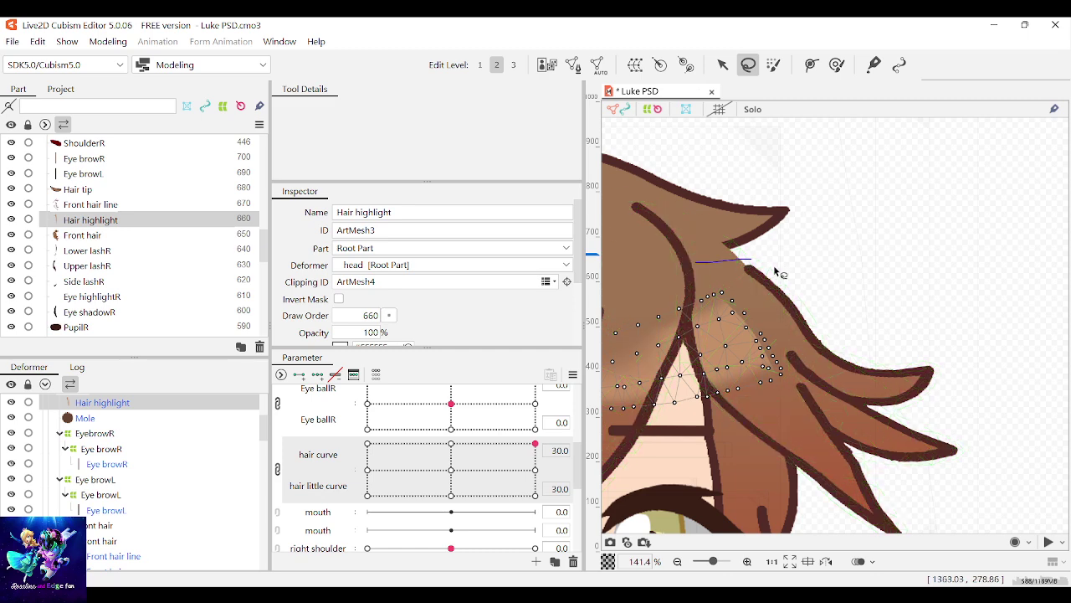
pyautogui.moveTo(699, 251); pyautogui.dragTo(702, 254)
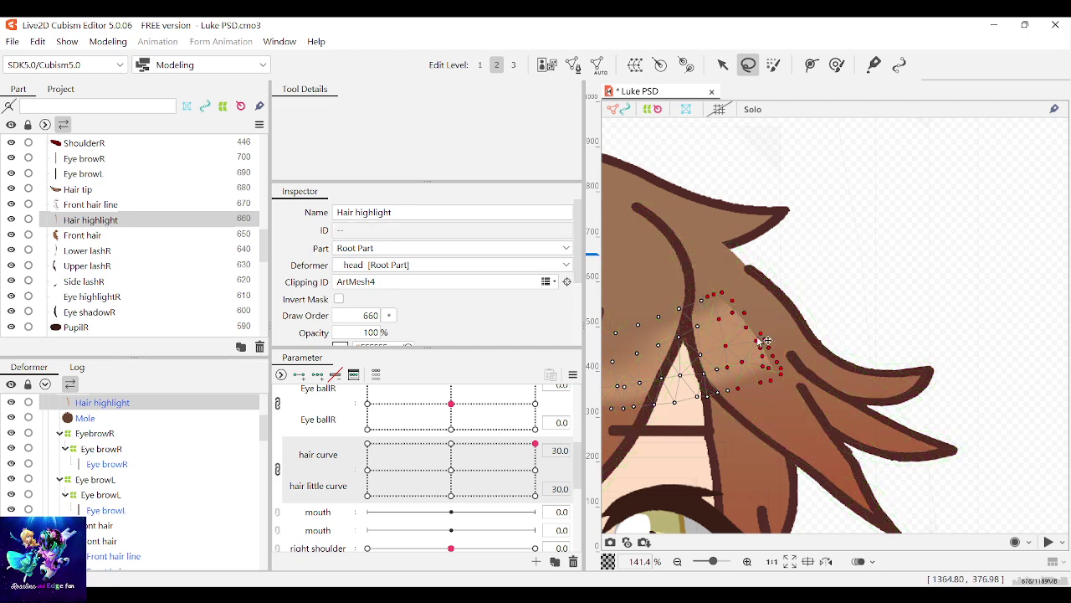
pyautogui.moveTo(766, 316); pyautogui.dragTo(819, 300)
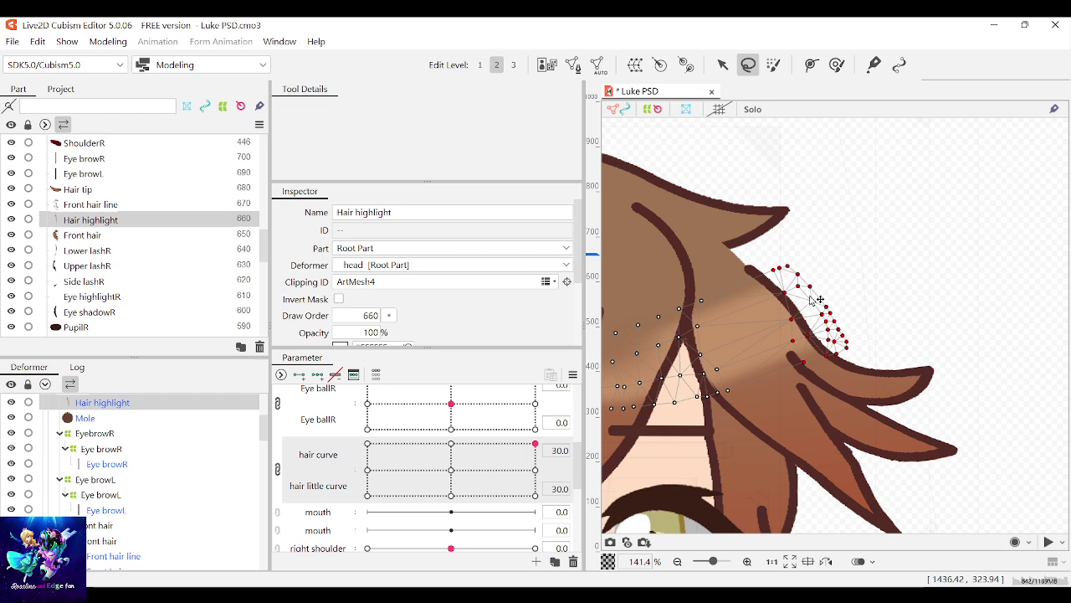
pyautogui.scroll(2, 816, 301)
pyautogui.scroll(-6, 808, 310)
pyautogui.scroll(4, 806, 314)
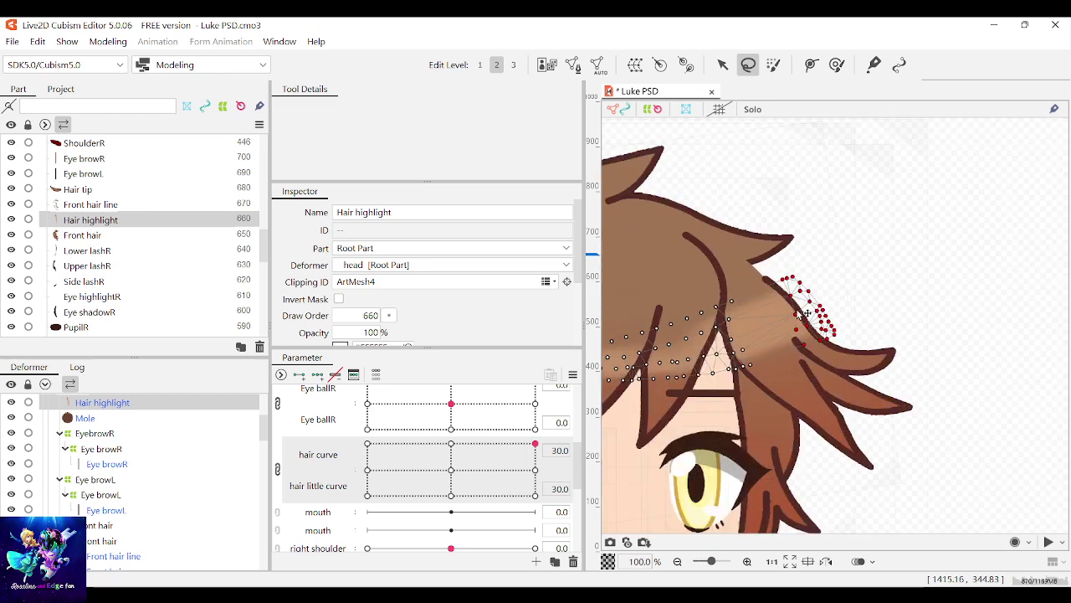
pyautogui.scroll(1, 799, 314)
pyautogui.click(812, 305)
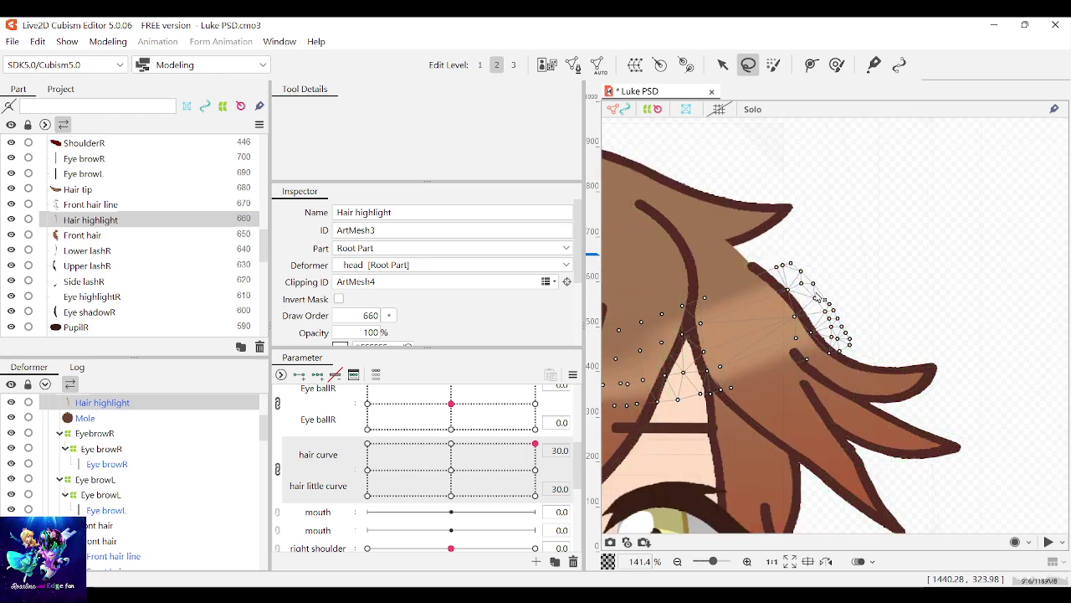
# Step: Deselect the Hair highlight mesh, return the hair curve and hair little curve parameters to 0, and save the model
pyautogui.scroll(-3, 817, 298)
pyautogui.click(722, 64)
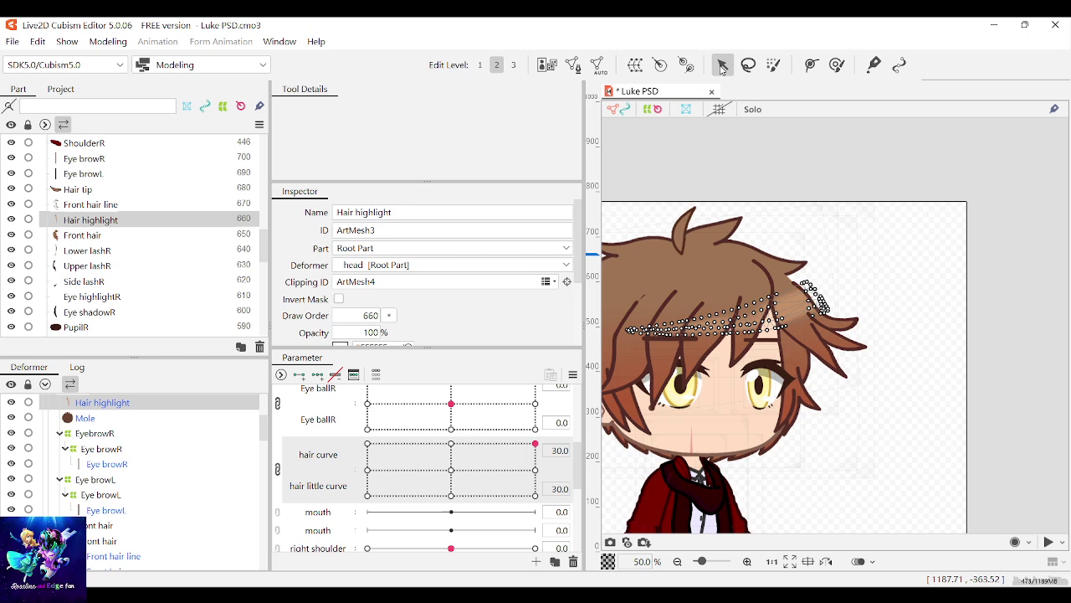
pyautogui.click(866, 293)
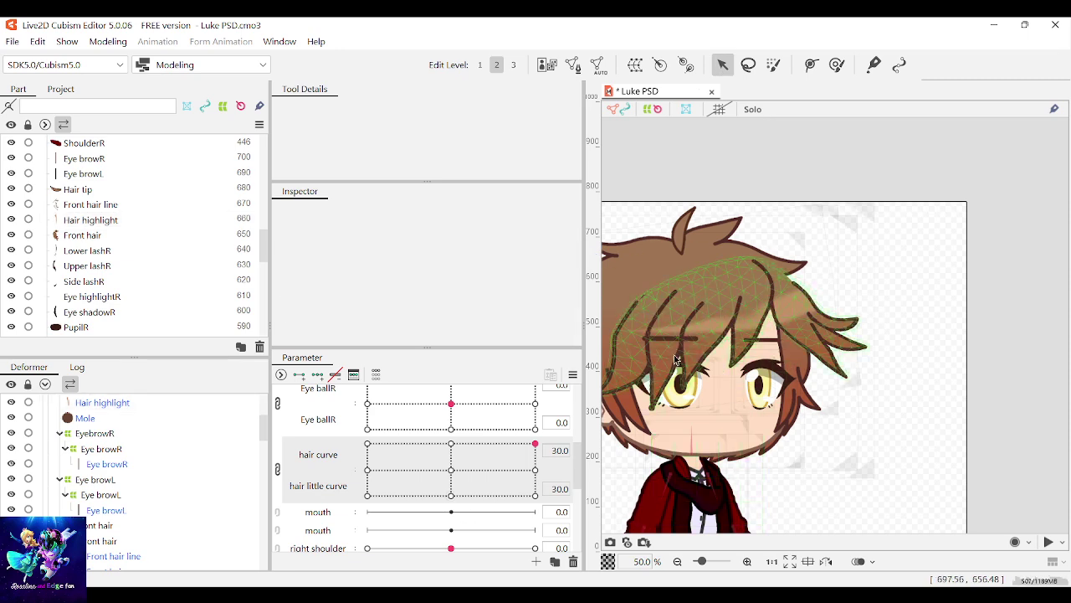
pyautogui.moveTo(517, 456); pyautogui.dragTo(460, 461)
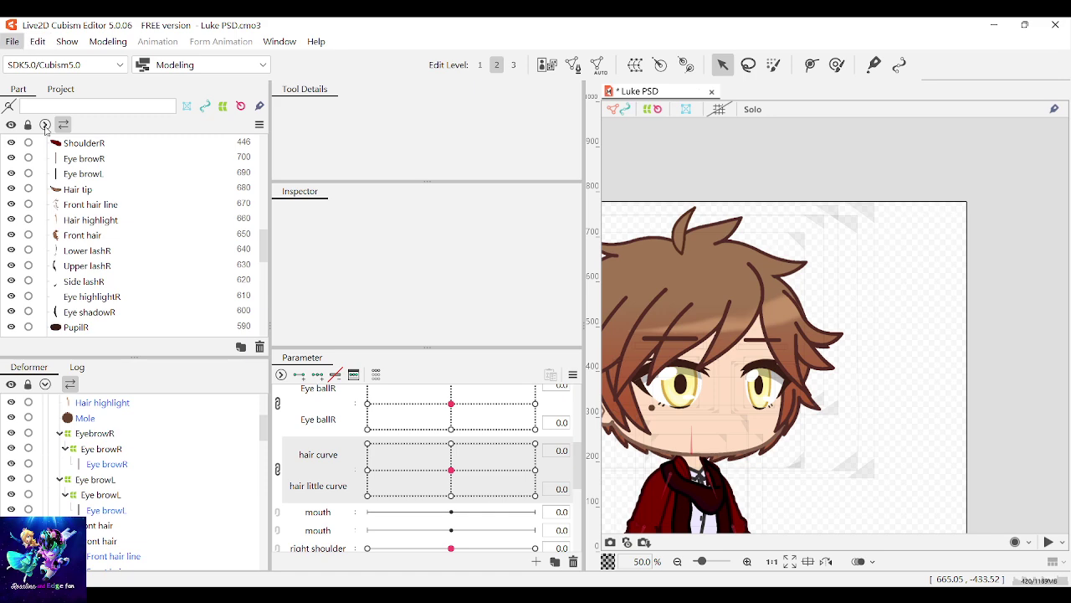
pyautogui.click(34, 174)
# Step: Select the EyebrowR warp deformer and move it up so it sits over the right eyebrow
pyautogui.scroll(-2, 803, 289)
pyautogui.scroll(3, 755, 323)
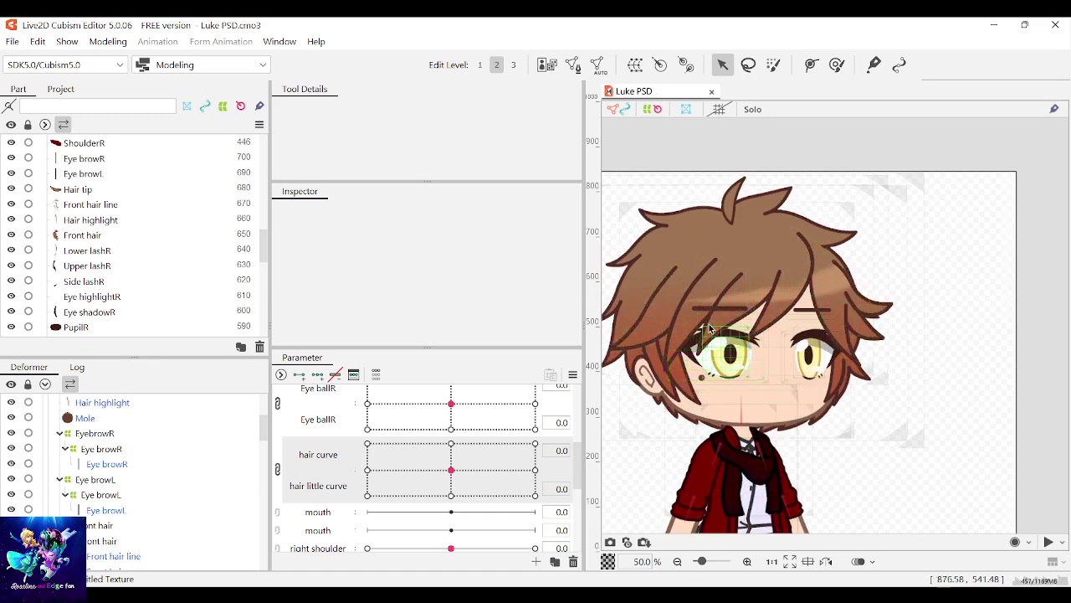
pyautogui.click(711, 305)
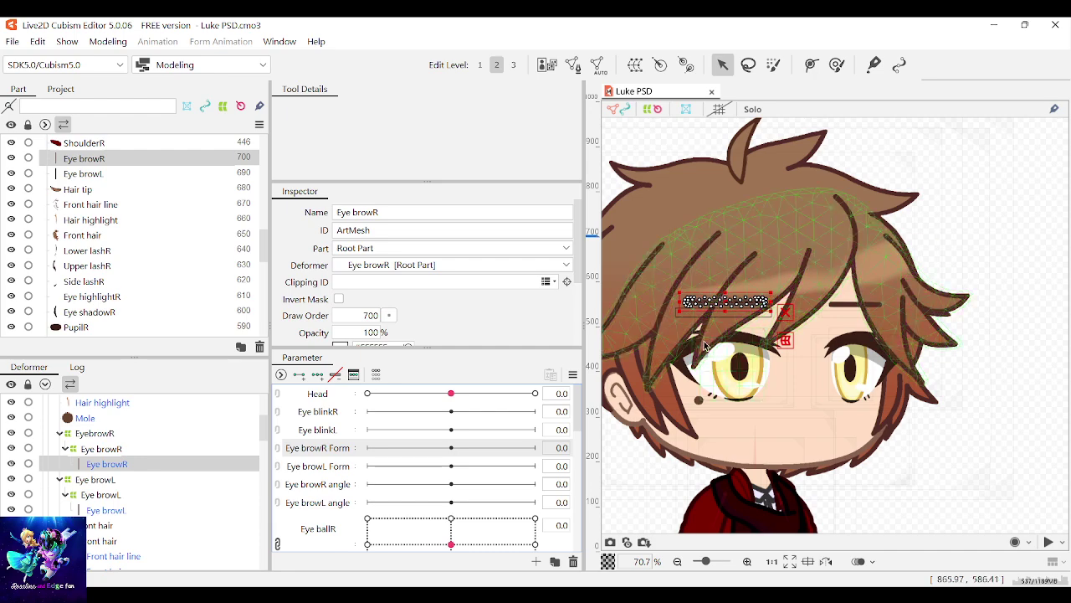
pyautogui.scroll(2, 683, 299)
pyautogui.scroll(6, 672, 293)
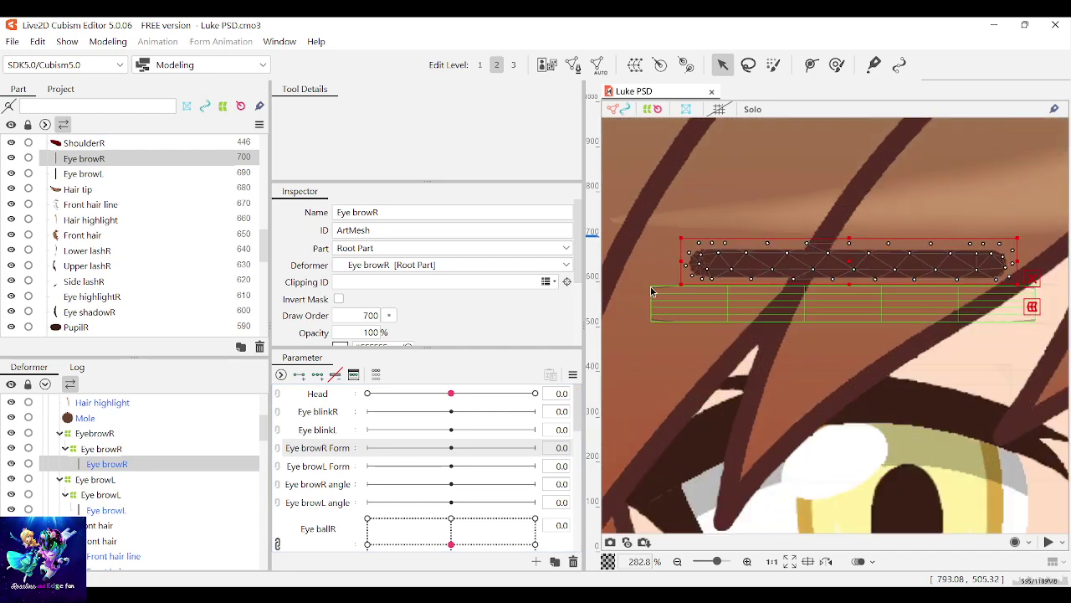
pyautogui.click(666, 307)
pyautogui.scroll(-2, 666, 307)
pyautogui.moveTo(788, 307); pyautogui.dragTo(798, 271)
pyautogui.click(792, 304)
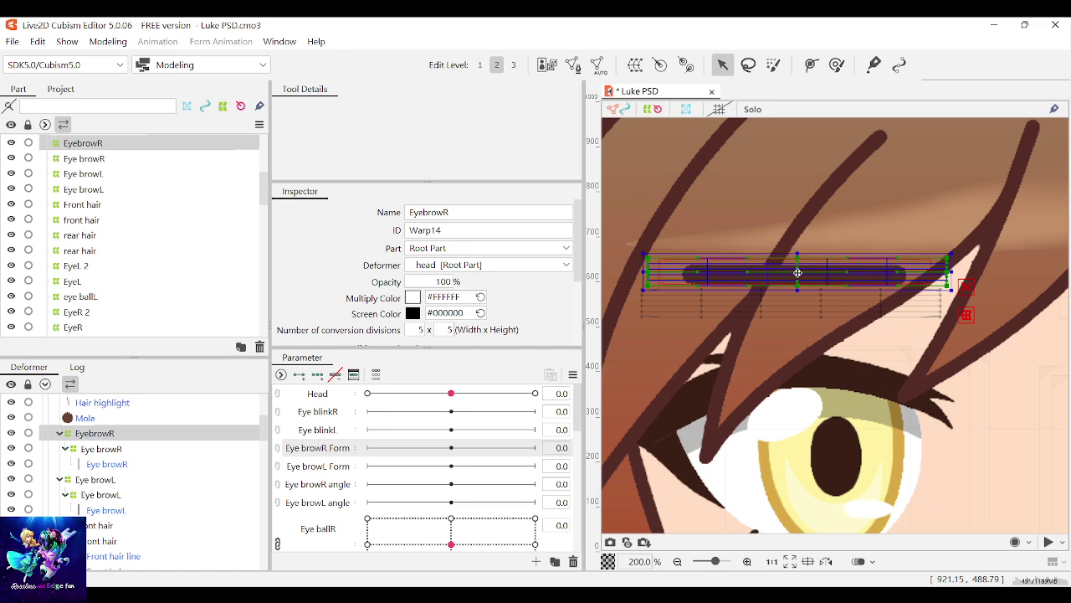
pyautogui.scroll(-4, 712, 298)
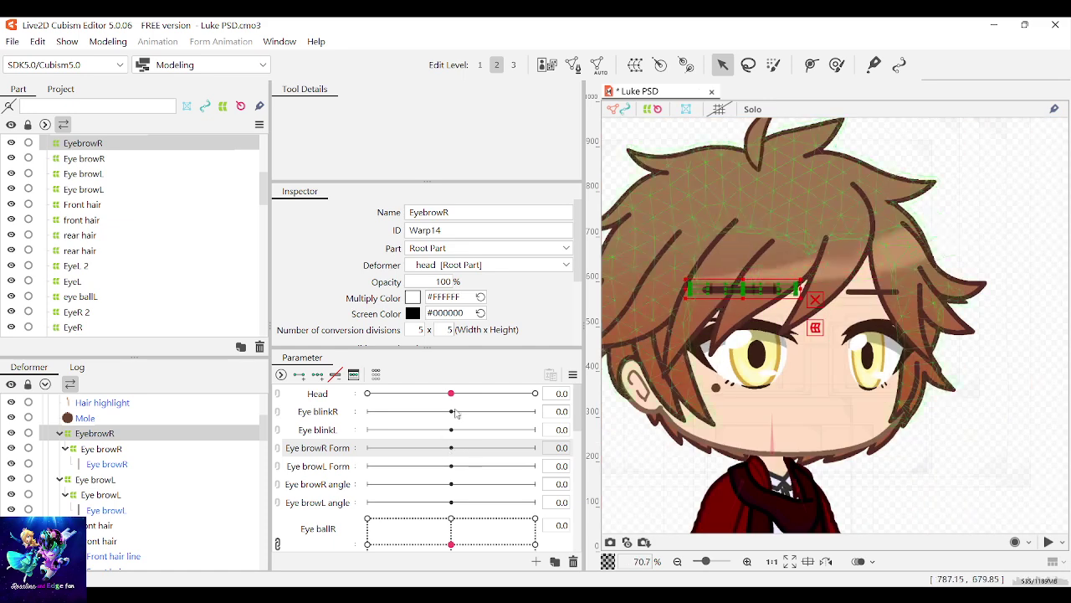
# Step: Test the Body turning parameter and return it to 0
pyautogui.scroll(-3, 447, 448)
pyautogui.scroll(-5, 447, 448)
pyautogui.moveTo(435, 550); pyautogui.dragTo(403, 550)
pyautogui.click(455, 546)
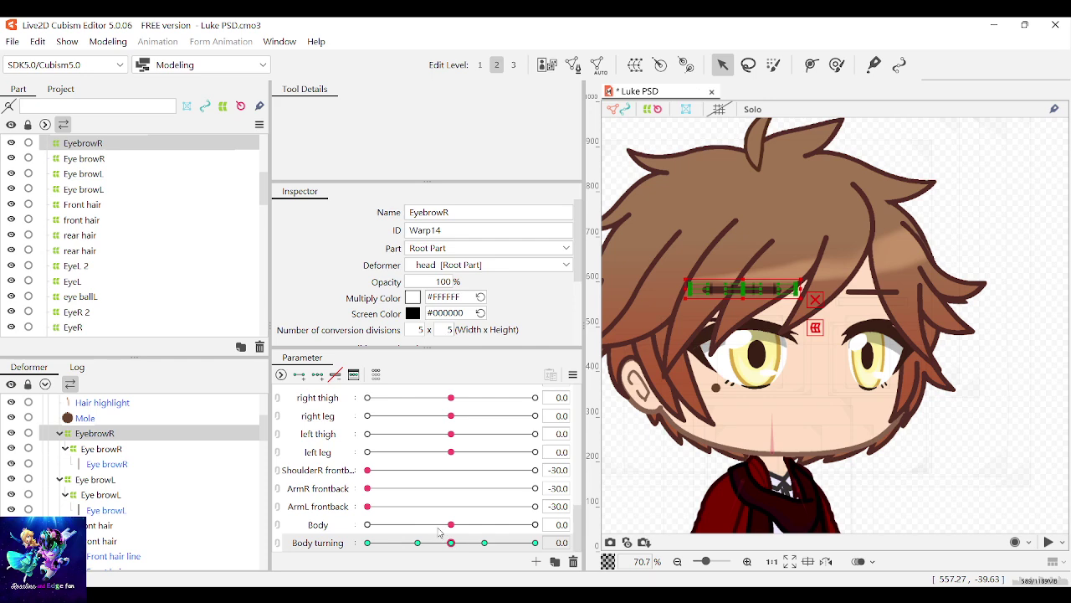
# Step: Undo the latest edits back to the Hair highlight mesh's shape before its end vertices were moved
pyautogui.click(102, 448)
pyautogui.click(626, 358)
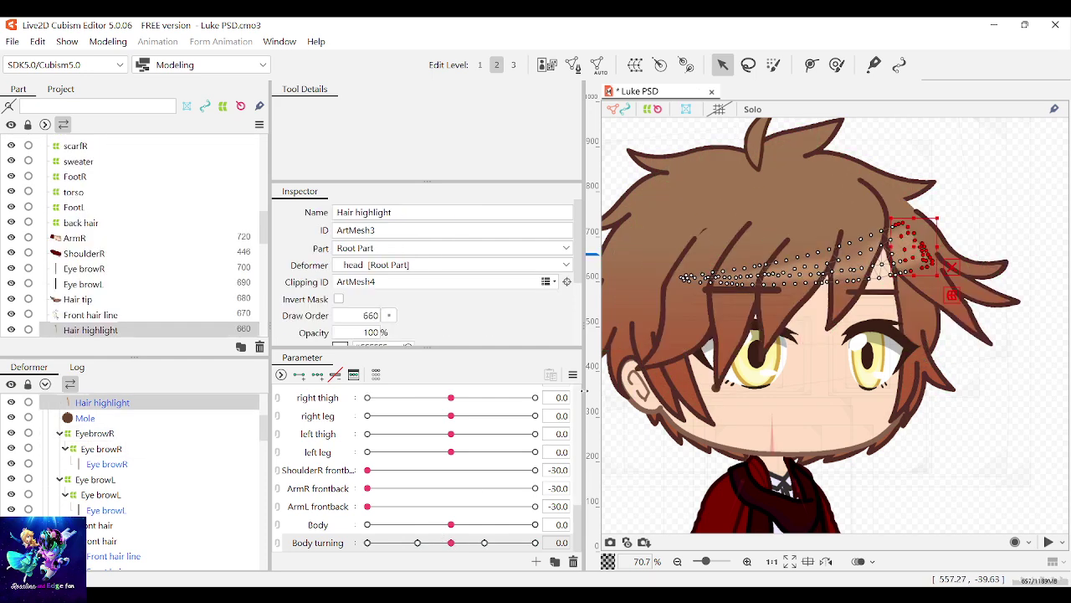
pyautogui.scroll(5, 375, 455)
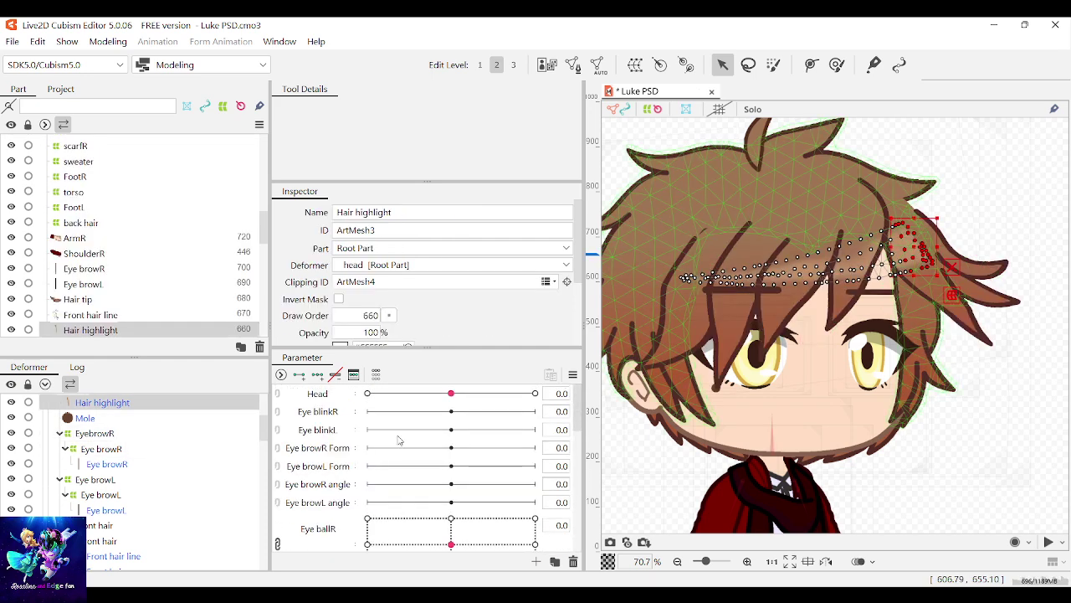
pyautogui.scroll(-2, 412, 516)
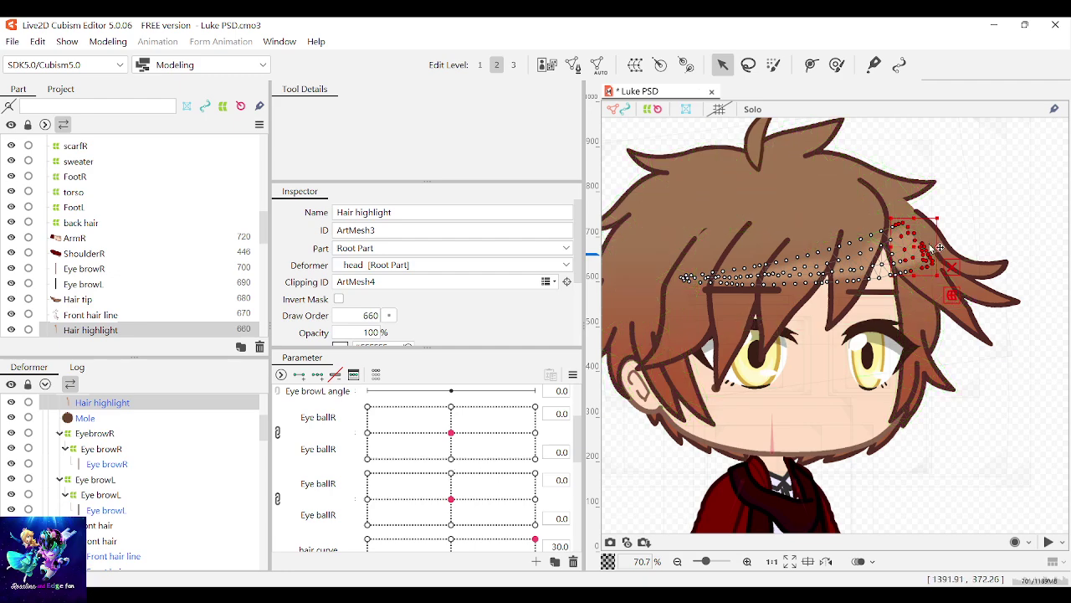
pyautogui.scroll(-4, 933, 245)
pyautogui.scroll(4, 954, 246)
pyautogui.scroll(3, 954, 247)
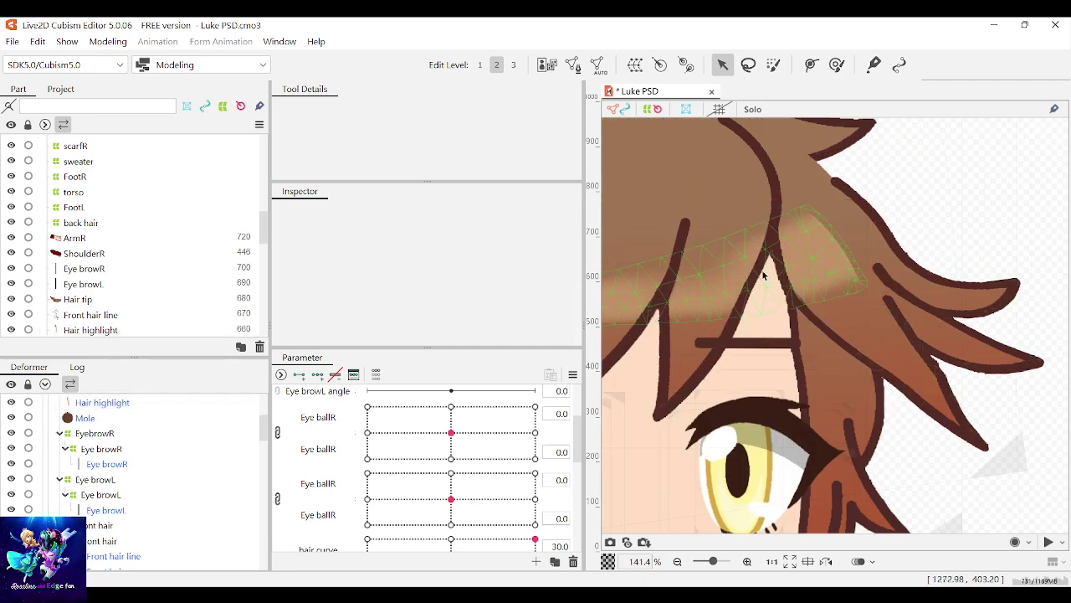
# Step: Lasso the outer-end vertices of the Hair highlight mesh and move them outward and slightly up to the curved hair's edge
pyautogui.click(748, 67)
pyautogui.moveTo(787, 178)
pyautogui.mouseDown()
pyautogui.moveTo(765, 307)
pyautogui.moveTo(739, 162)
pyautogui.mouseUp()
pyautogui.click(722, 65)
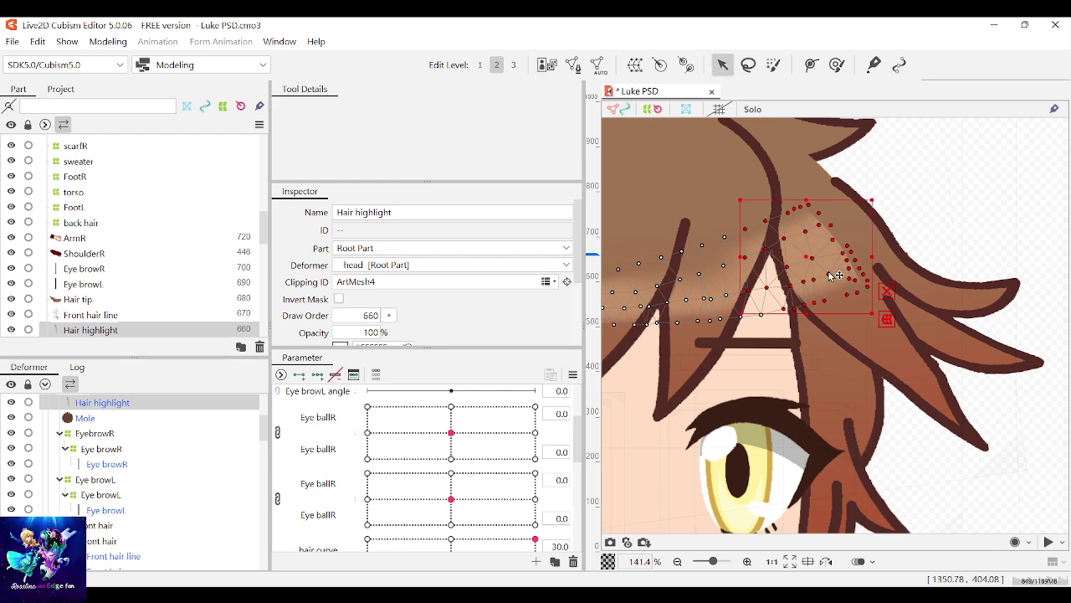
pyautogui.moveTo(806, 261); pyautogui.dragTo(871, 234)
pyautogui.scroll(-2, 872, 234)
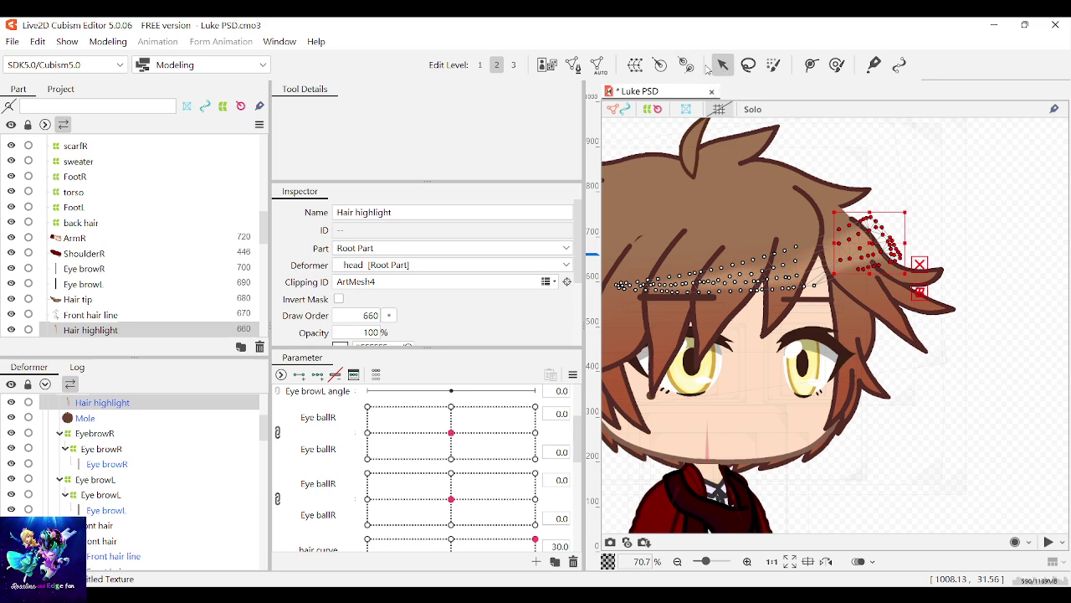
pyautogui.click(748, 66)
pyautogui.click(722, 64)
pyautogui.click(1023, 292)
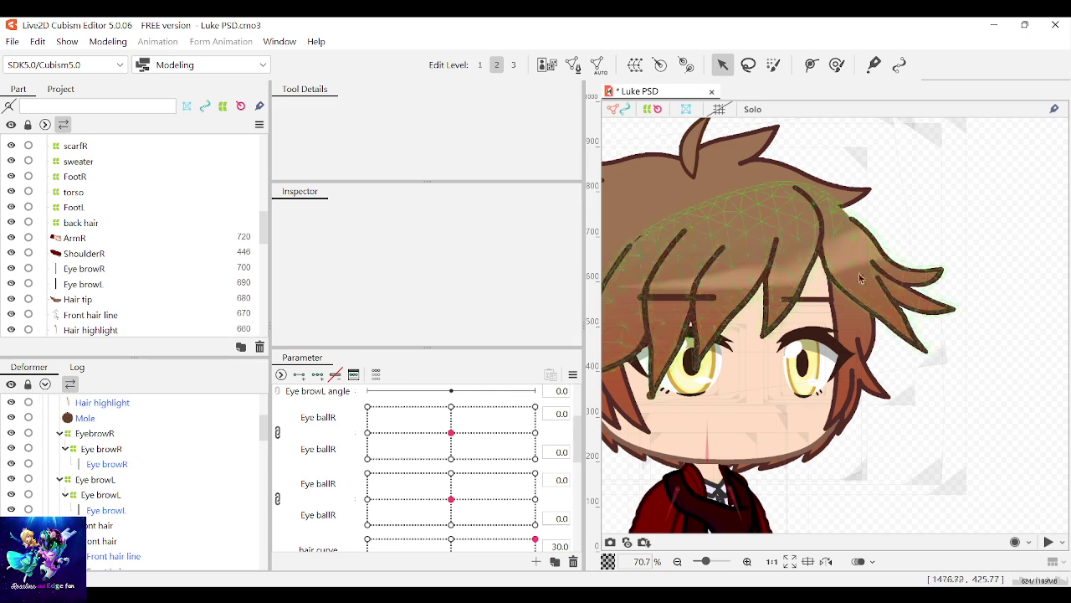
# Step: Return the hair curve and hair little curve parameters to 0 and save the model
pyautogui.scroll(-4, 385, 499)
pyautogui.scroll(1, 428, 494)
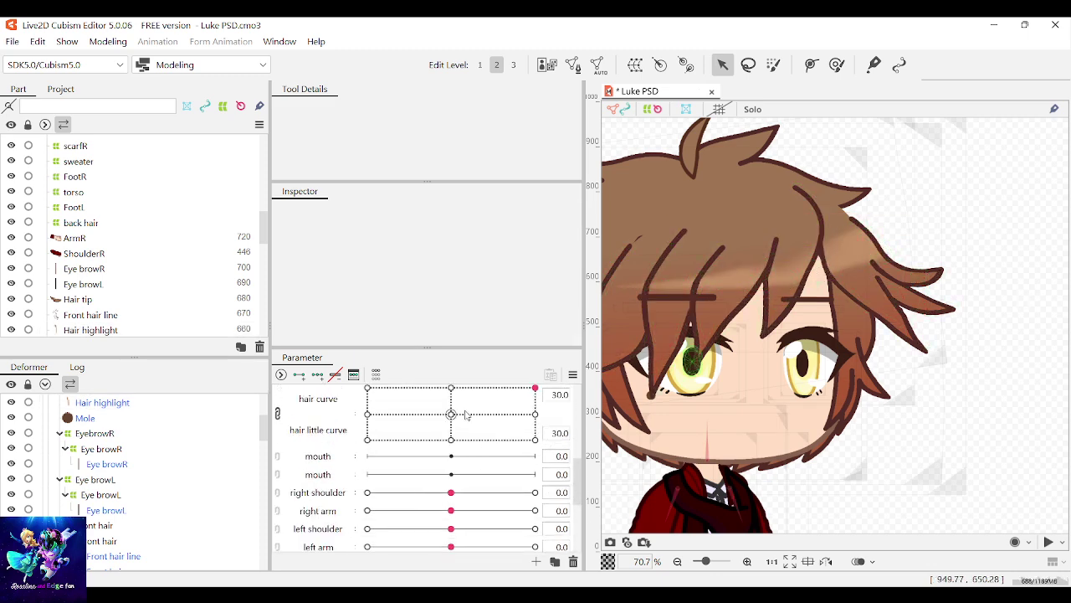
pyautogui.scroll(-3, 442, 499)
pyautogui.moveTo(451, 544); pyautogui.dragTo(446, 543)
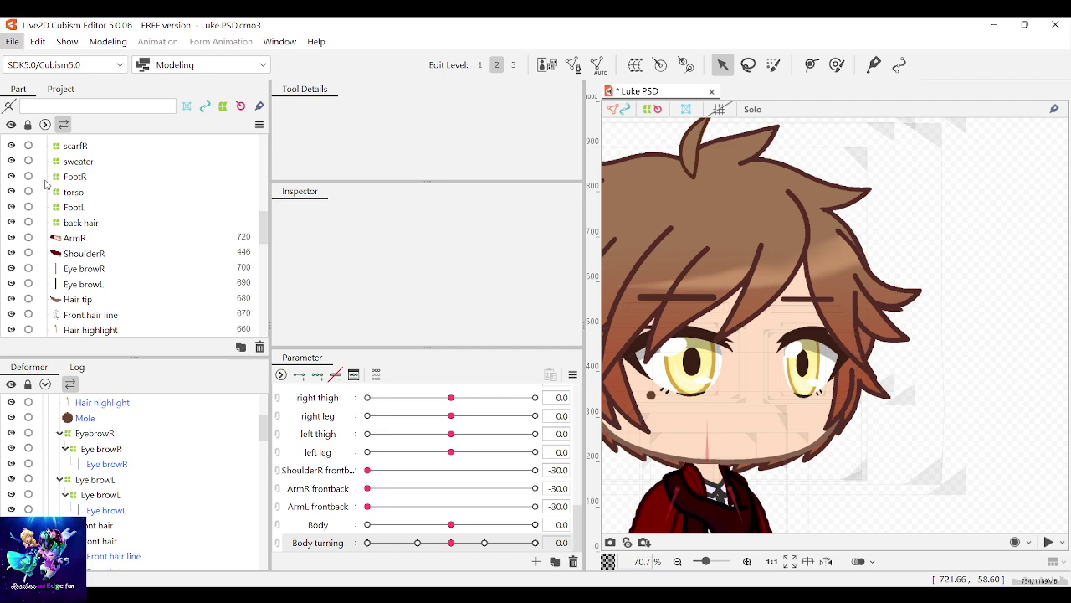
pyautogui.hotkey('ctrl', 's')
# Step: Select the Eye browR mesh and draw a deform path along its centre line from one end to the other
pyautogui.scroll(-3, 700, 313)
pyautogui.scroll(6, 699, 312)
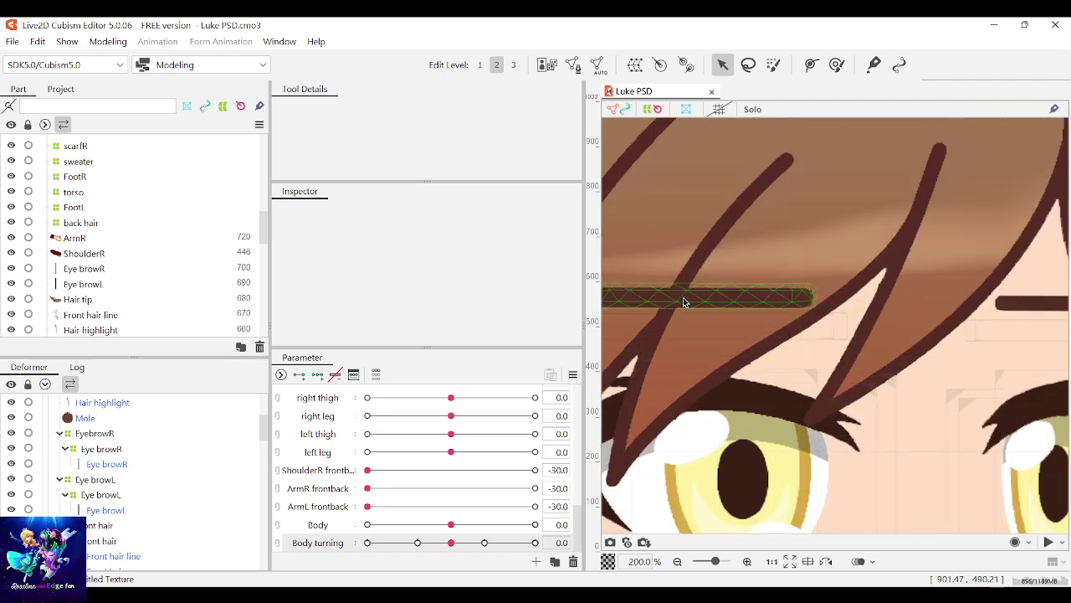
pyautogui.click(683, 301)
pyautogui.scroll(3, 683, 301)
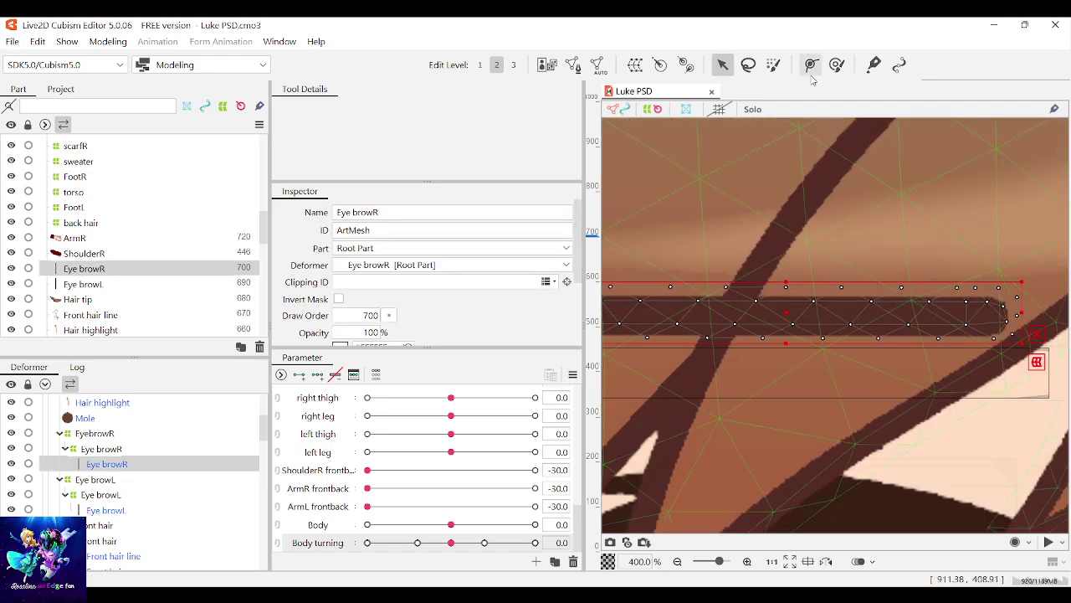
pyautogui.click(811, 65)
pyautogui.scroll(-3, 753, 302)
pyautogui.scroll(3, 699, 316)
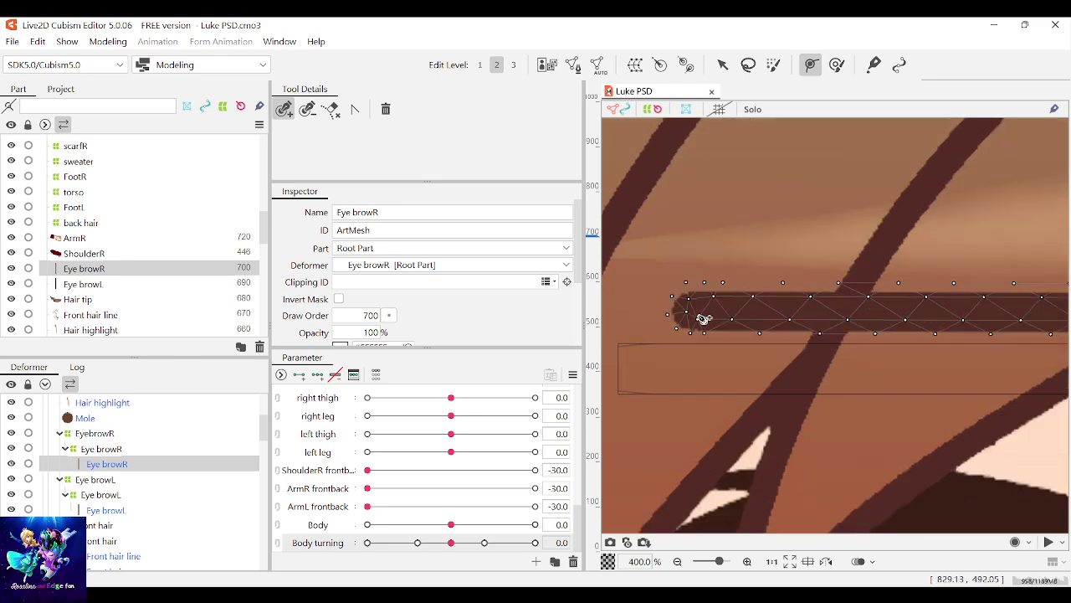
pyautogui.click(686, 310)
pyautogui.click(813, 310)
pyautogui.scroll(-3, 816, 318)
pyautogui.scroll(3, 832, 322)
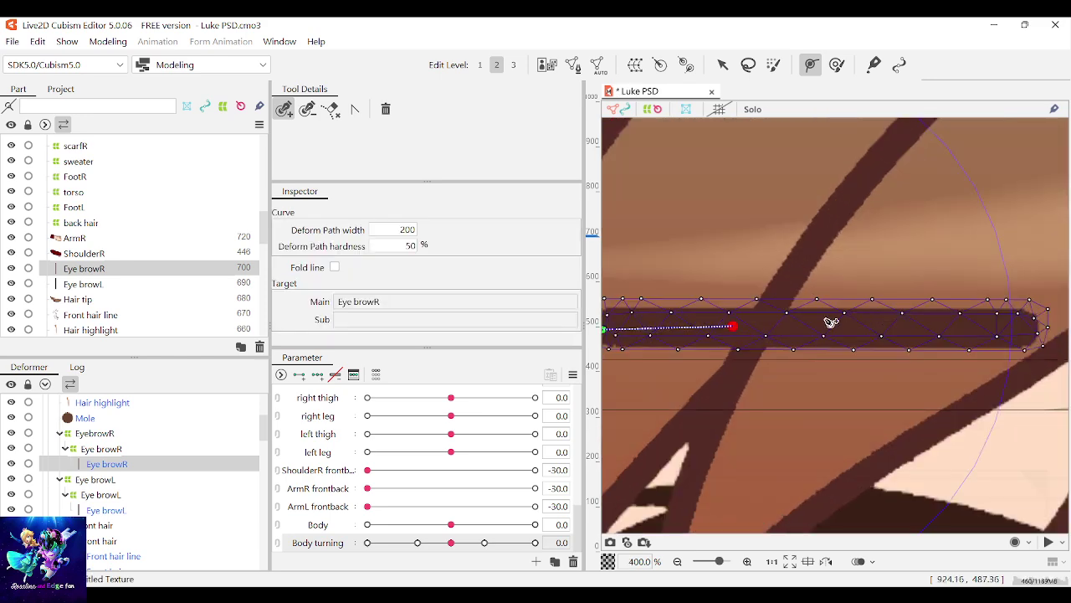
pyautogui.click(807, 326)
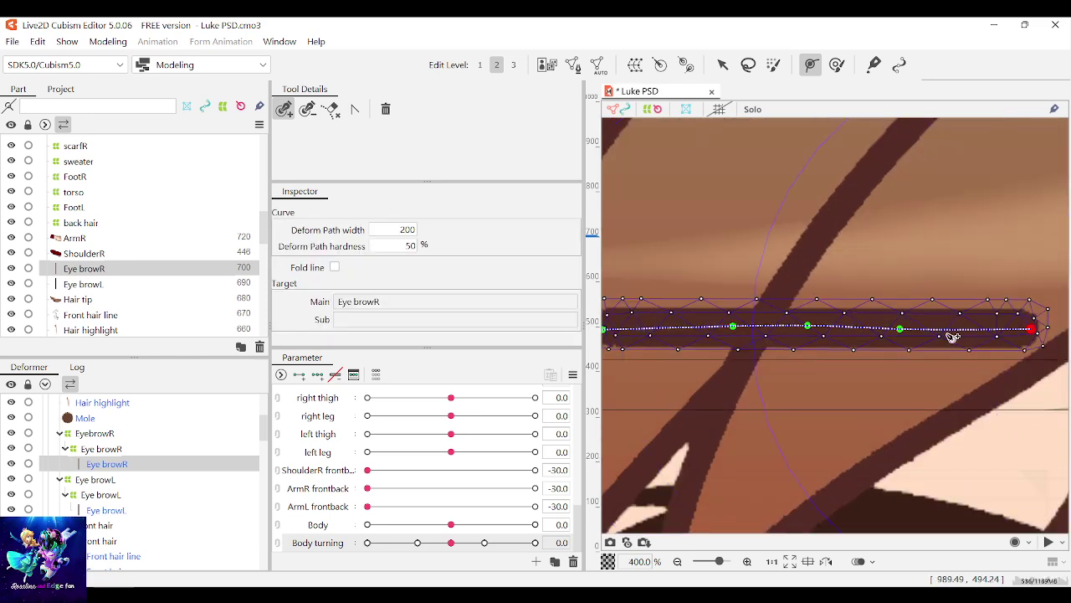
# Step: Respace the inner control points of the Eye browR deform path and add more points in the gaps, making seven in total
pyautogui.click(809, 328)
pyautogui.moveTo(730, 326); pyautogui.dragTo(684, 329)
pyautogui.moveTo(801, 332); pyautogui.dragTo(748, 329)
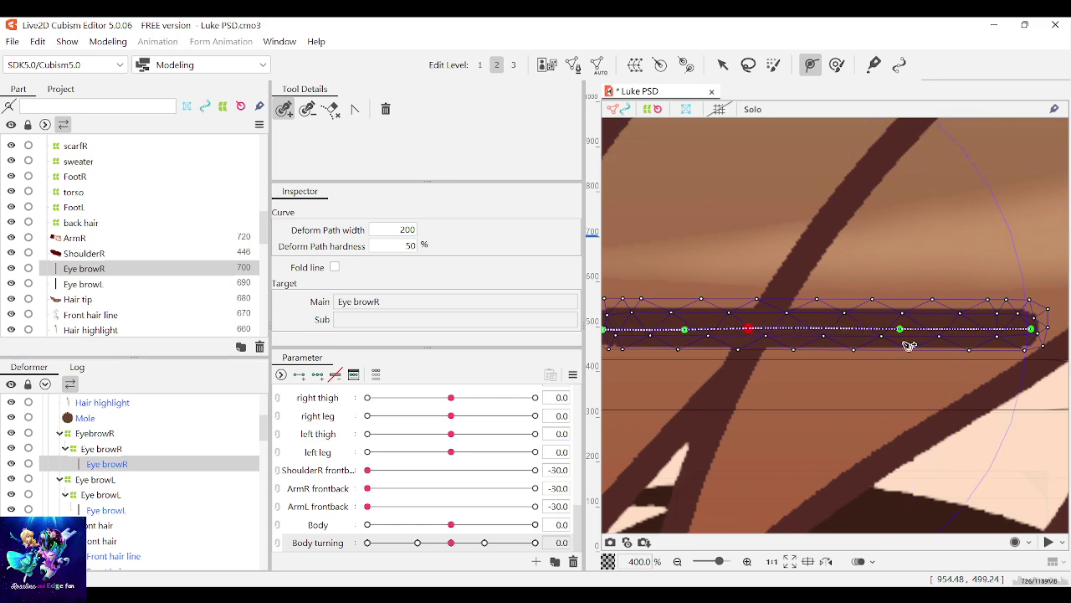
pyautogui.moveTo(902, 330); pyautogui.dragTo(978, 332)
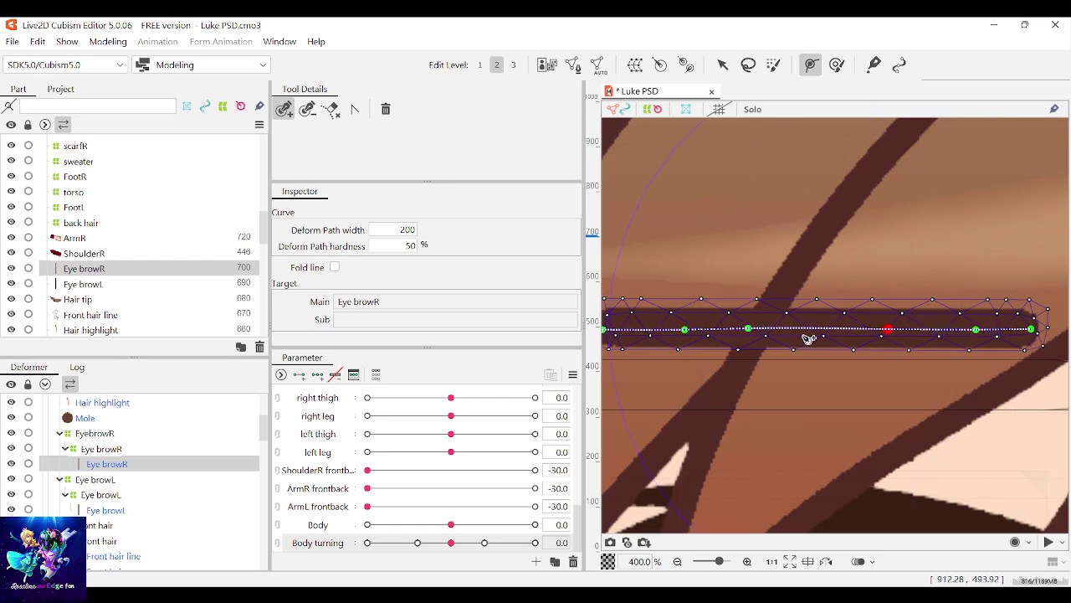
pyautogui.scroll(3, 825, 333)
pyautogui.scroll(-5, 795, 343)
pyautogui.scroll(4, 720, 335)
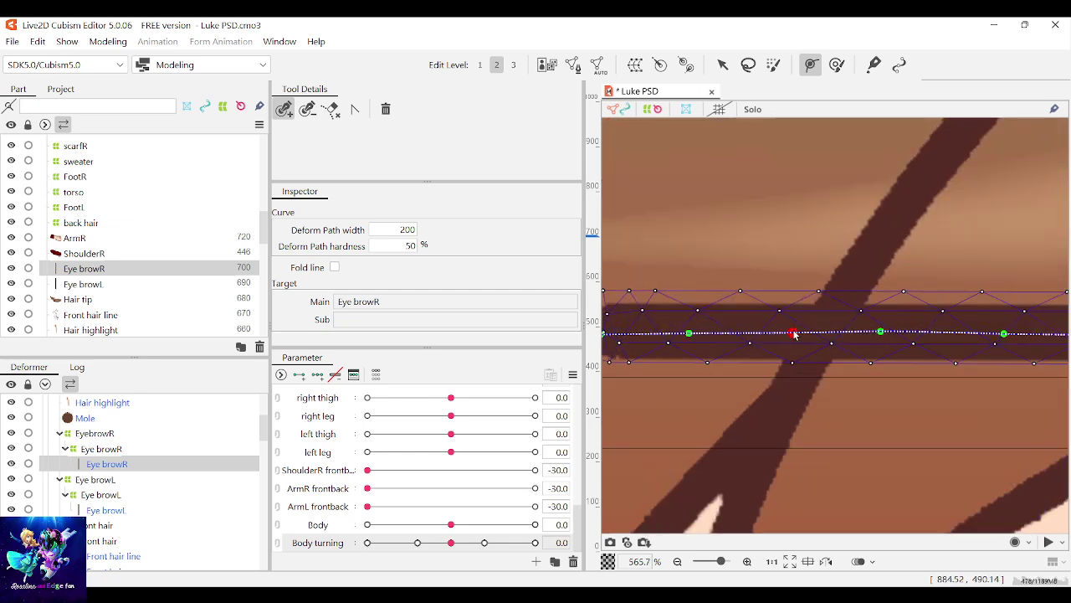
# Step: Fine-tune the Eye browR path's control points so they sit evenly spaced and level along the eyebrow's centre line
pyautogui.scroll(-2, 793, 334)
pyautogui.scroll(1, 774, 335)
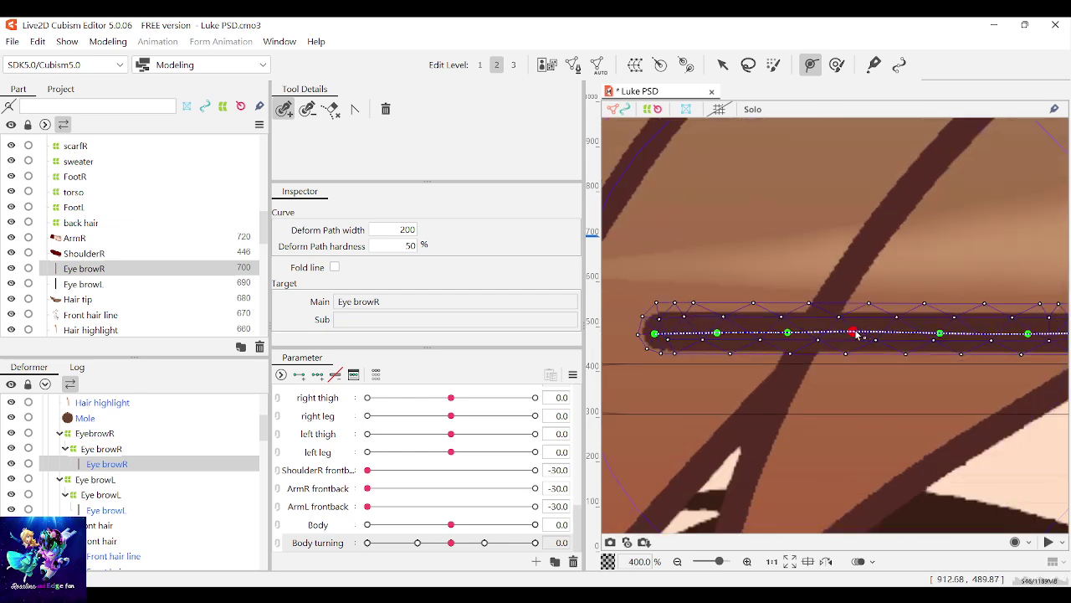
pyautogui.scroll(-2, 879, 337)
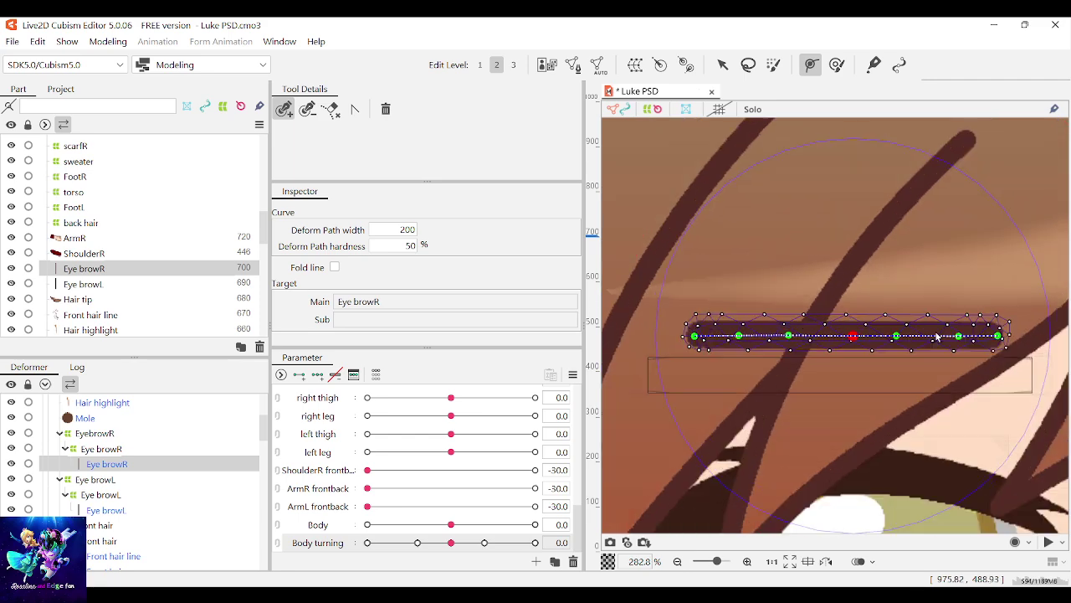
pyautogui.scroll(1, 900, 339)
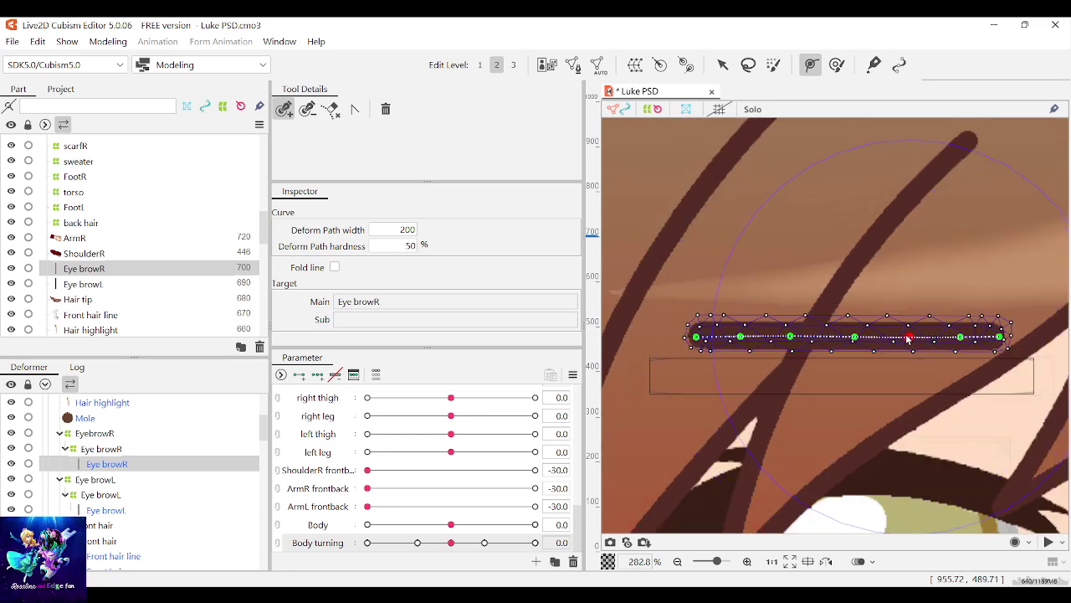
pyautogui.scroll(-1, 846, 339)
pyautogui.scroll(1, 853, 337)
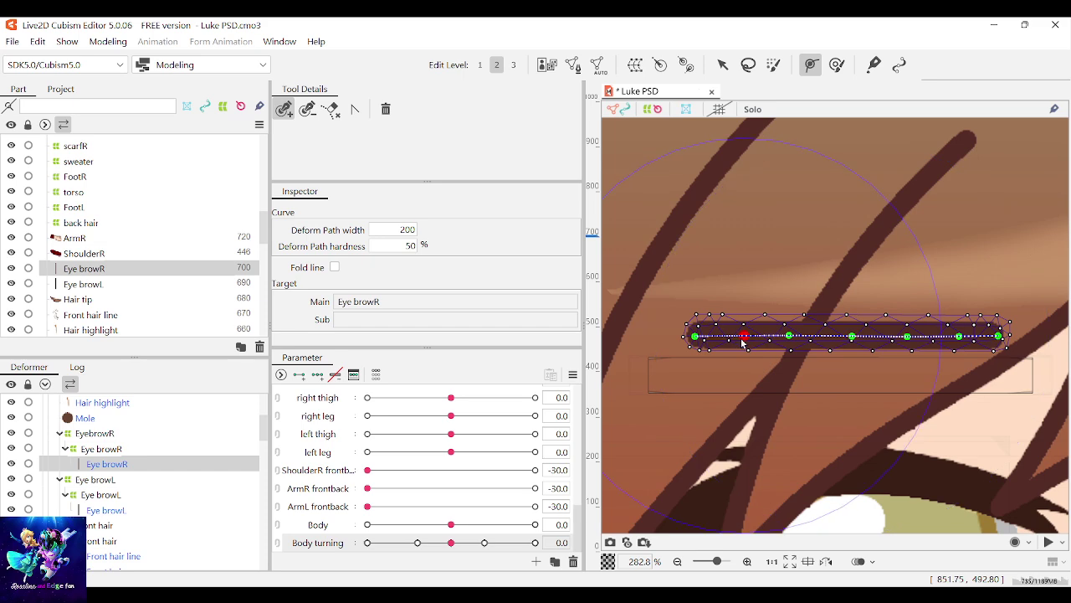
pyautogui.scroll(-1, 719, 338)
pyautogui.scroll(4, 699, 345)
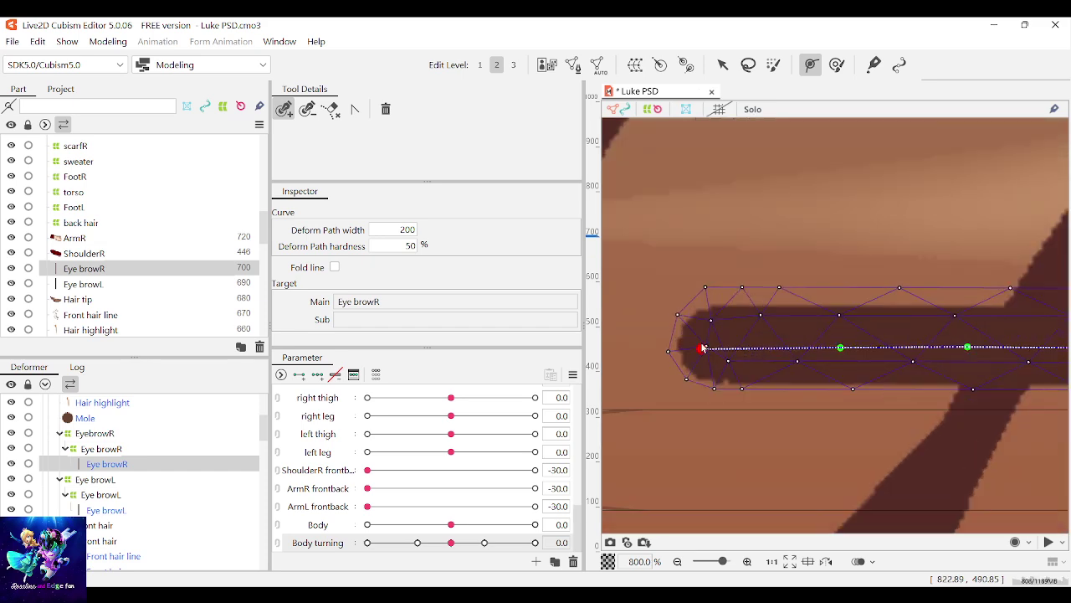
pyautogui.scroll(-3, 702, 348)
pyautogui.scroll(1, 822, 352)
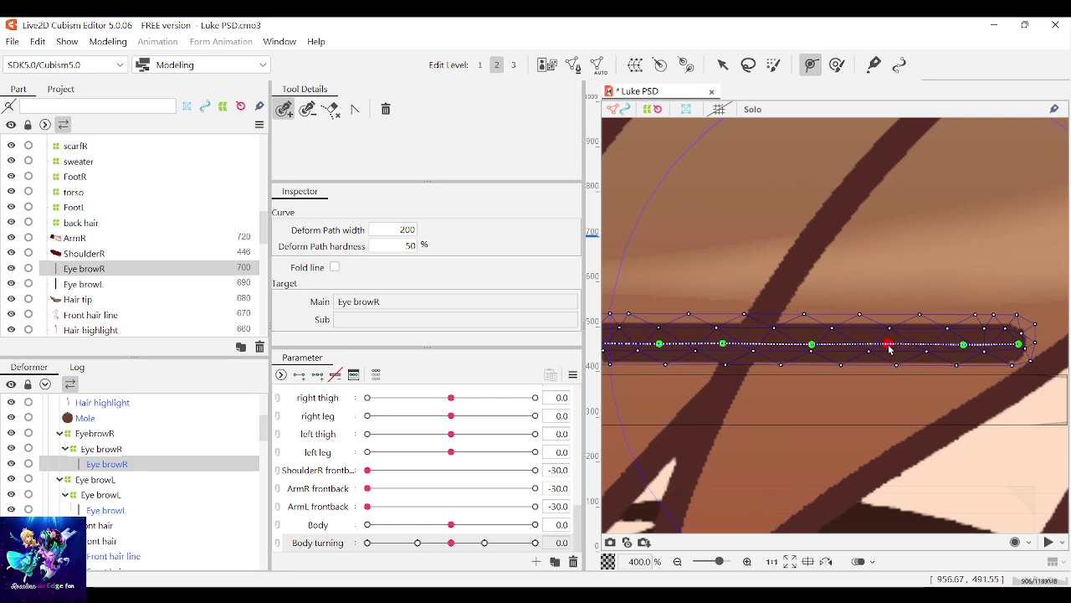
pyautogui.scroll(2, 935, 349)
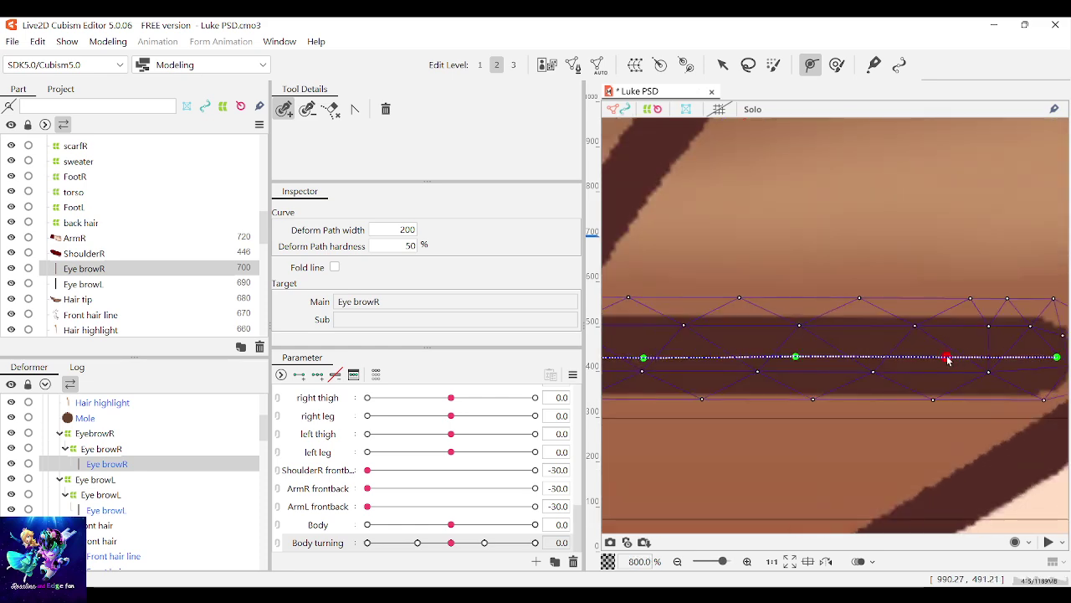
pyautogui.scroll(-3, 912, 359)
pyautogui.scroll(2, 829, 362)
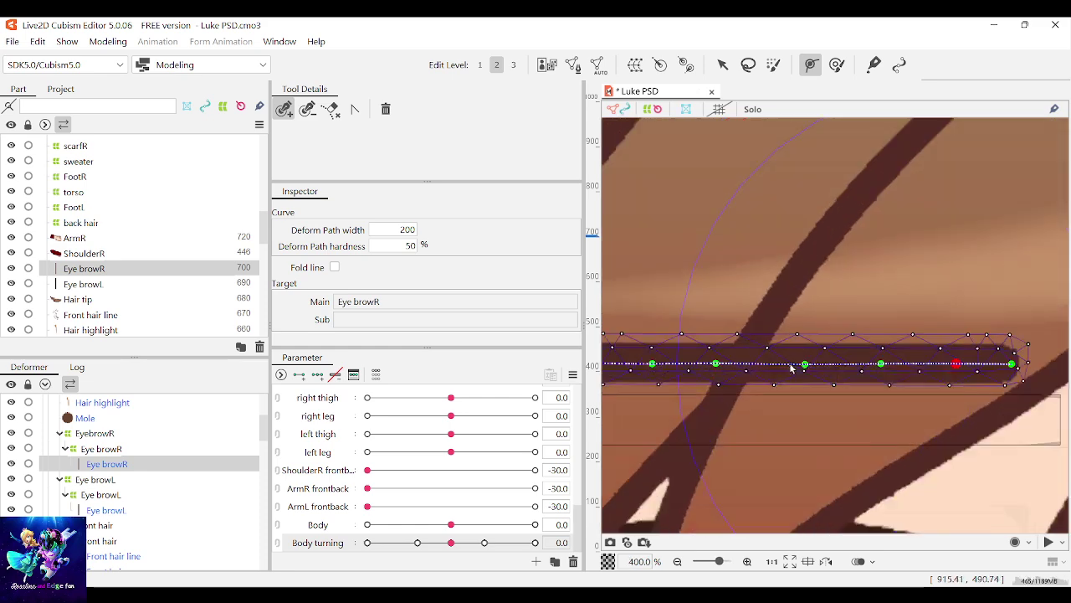
pyautogui.click(808, 367)
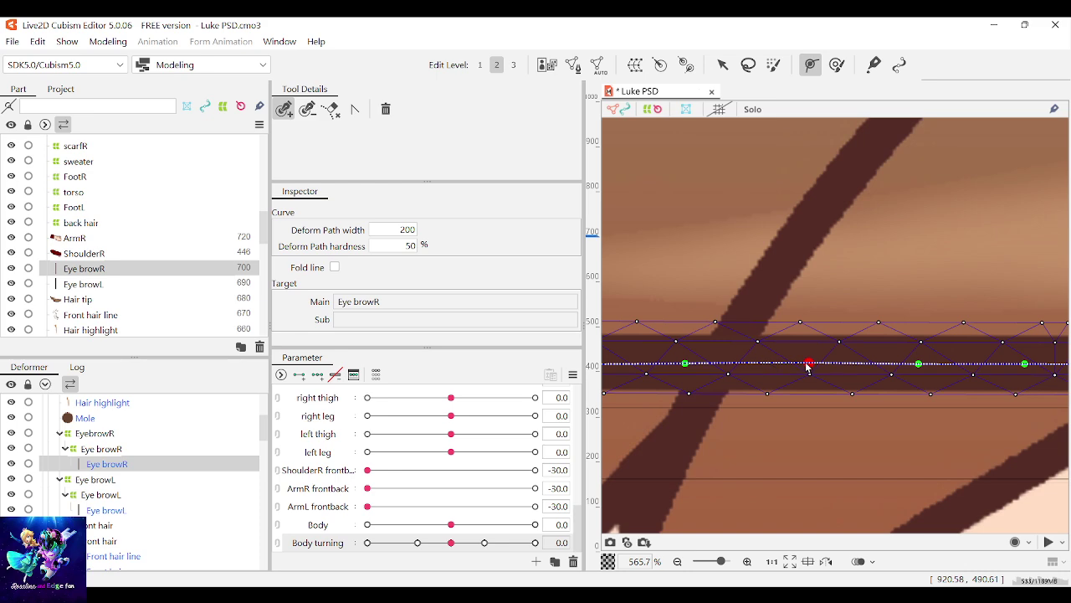
pyautogui.moveTo(809, 366); pyautogui.dragTo(810, 367)
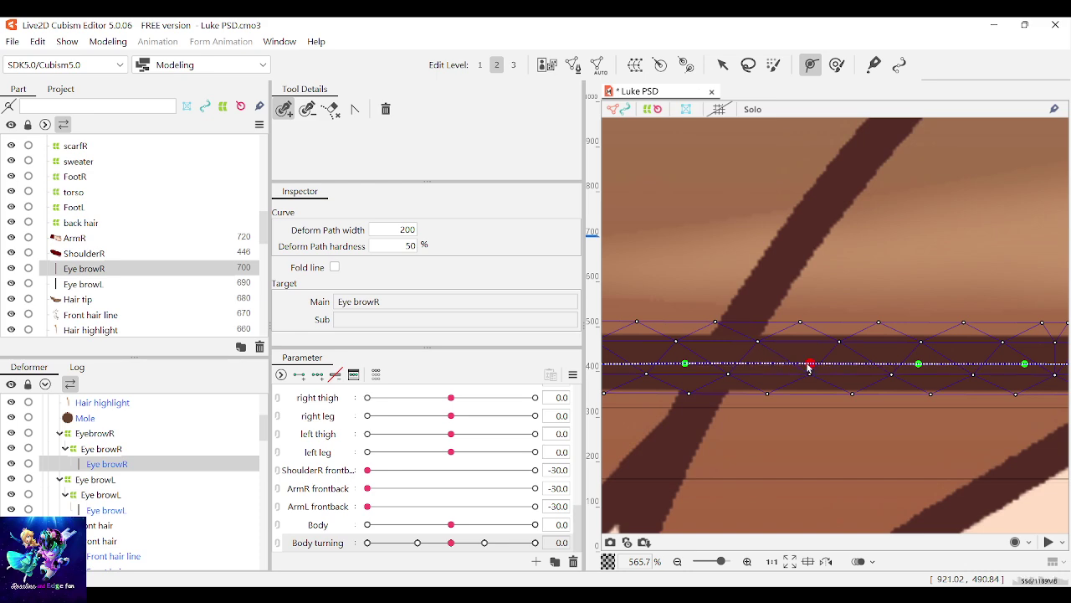
# Step: Subdivide the Eye browR mesh with 4 Division in mesh editing and apply the denser mesh
pyautogui.click(724, 66)
pyautogui.scroll(-1, 795, 361)
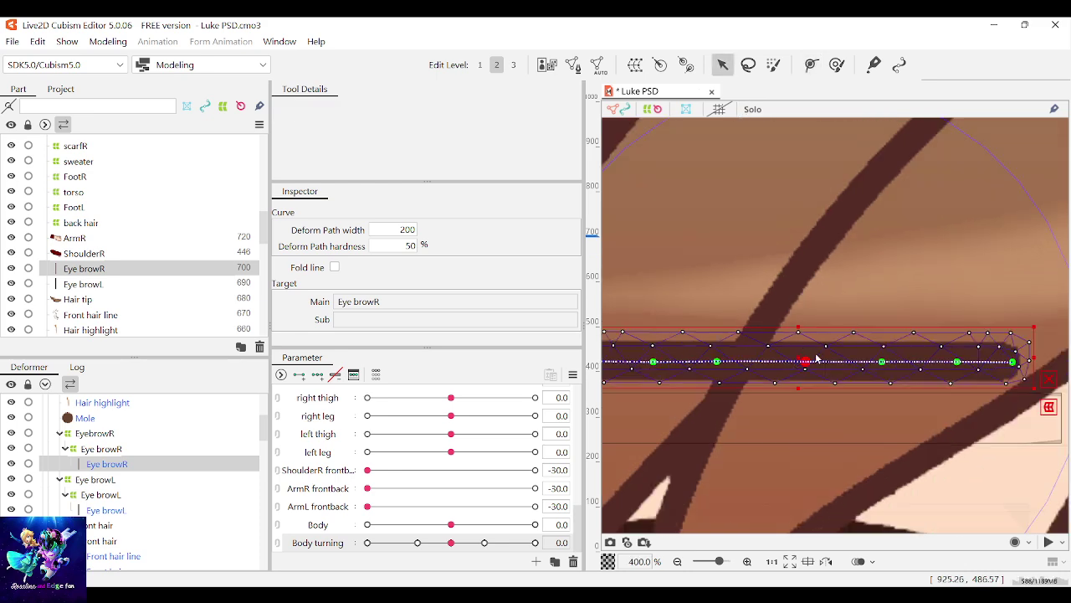
pyautogui.doubleClick(816, 360)
pyautogui.scroll(-2, 791, 368)
pyautogui.scroll(1, 788, 371)
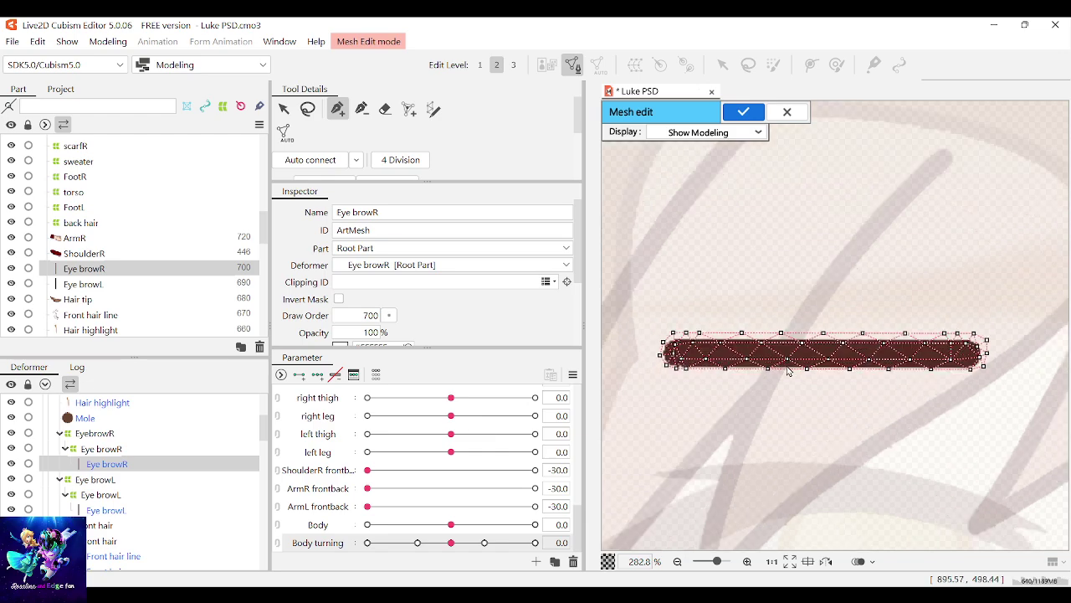
pyautogui.click(388, 162)
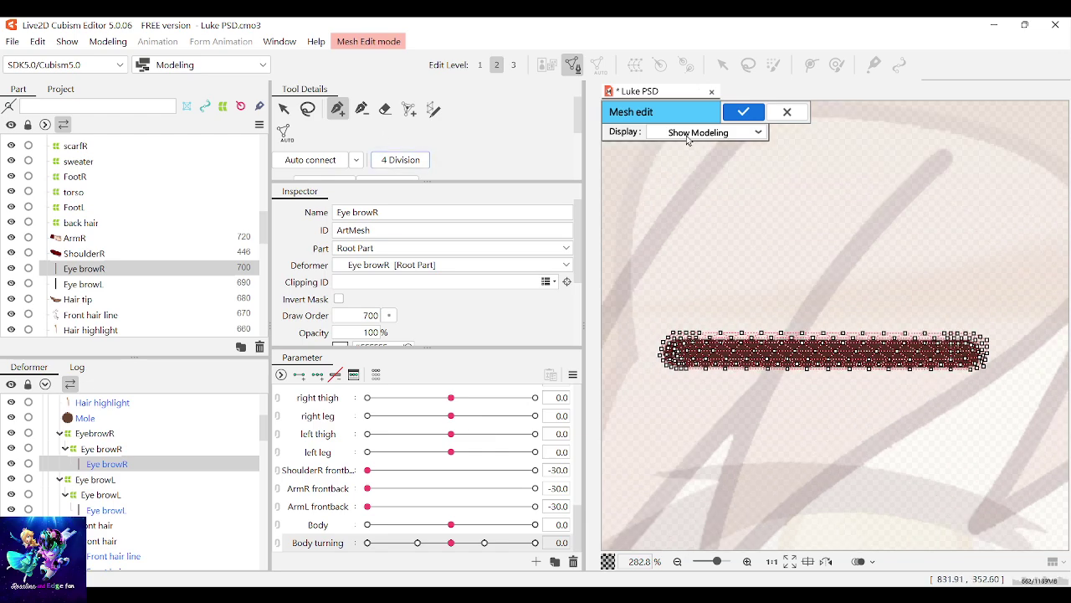
pyautogui.click(741, 111)
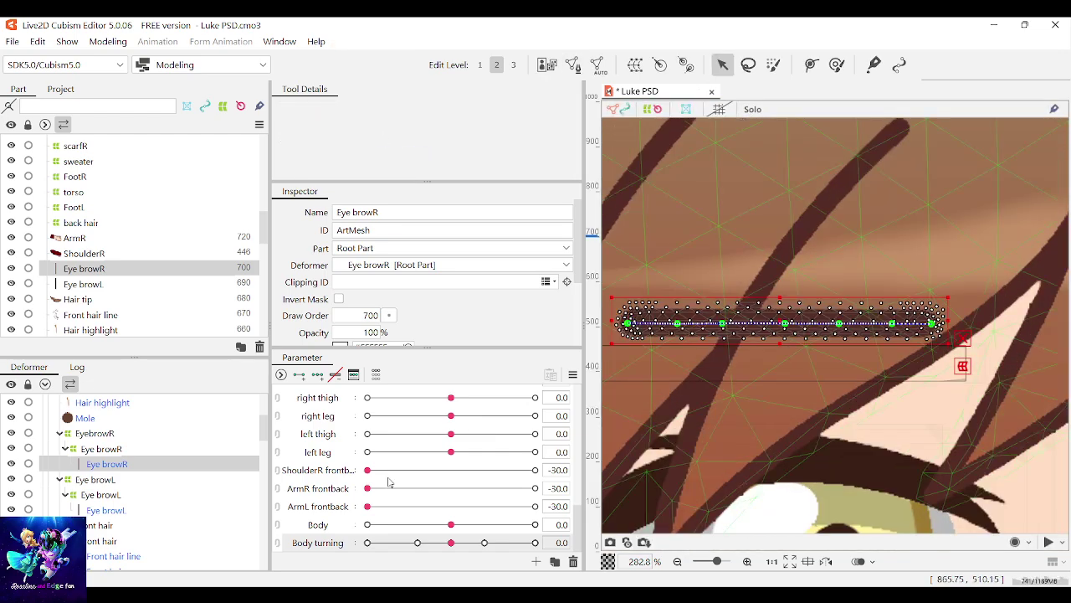
# Step: Add three keys for Eye browR to the Eye browR Form parameter and move Eye browR angle directly below it in the parameter order
pyautogui.scroll(5, 388, 482)
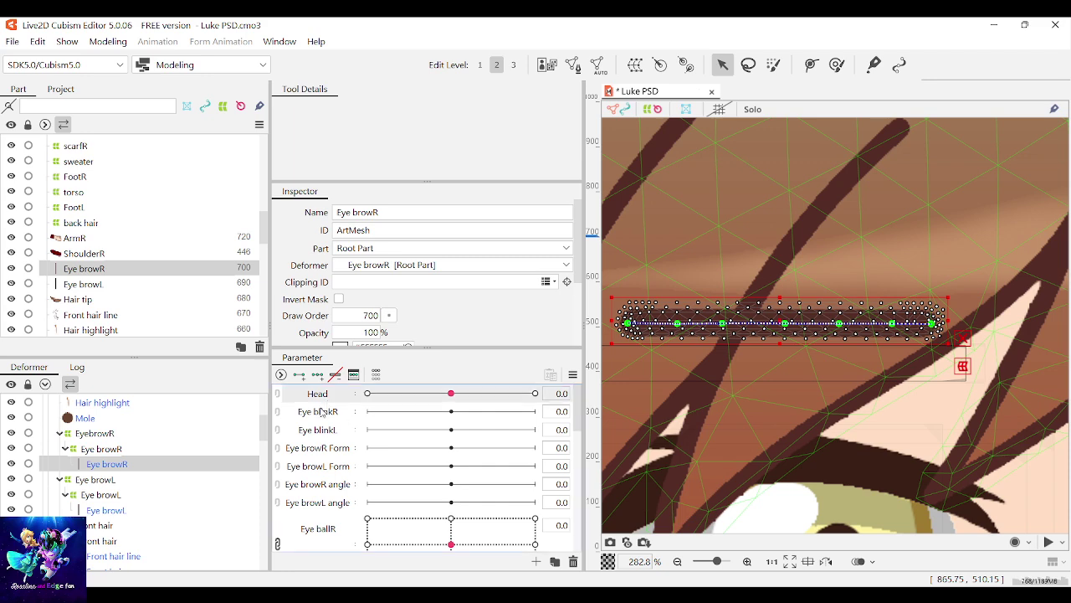
pyautogui.click(329, 447)
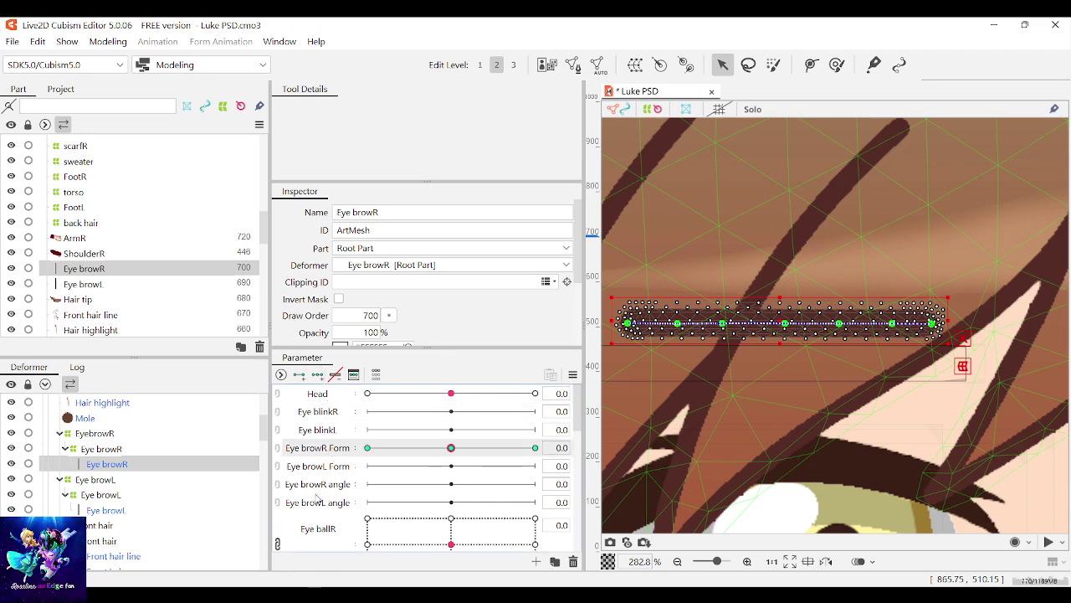
pyautogui.moveTo(323, 489); pyautogui.dragTo(319, 469)
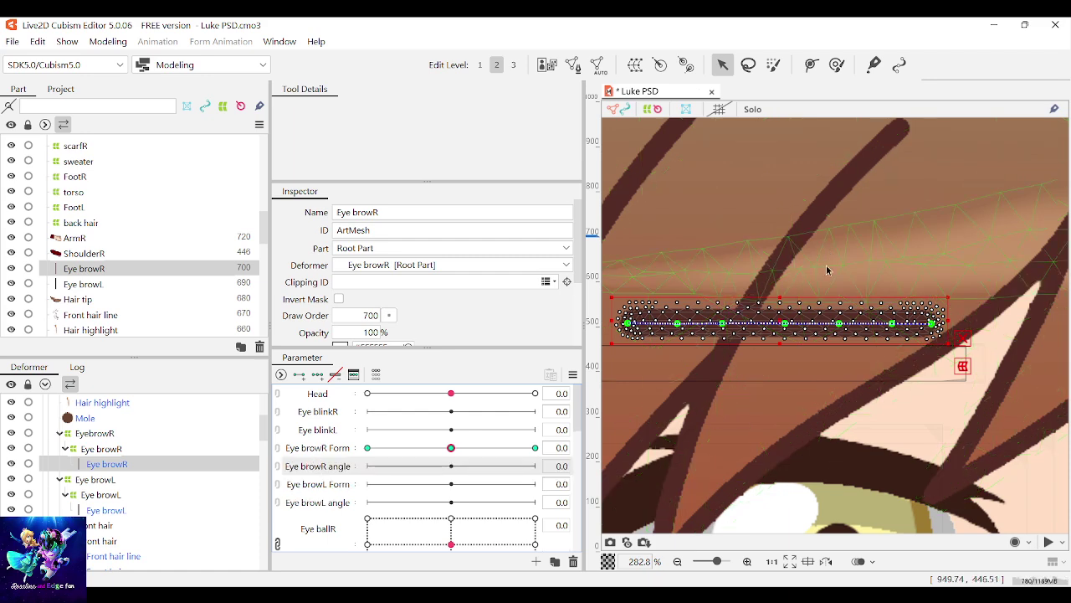
pyautogui.moveTo(792, 329); pyautogui.dragTo(783, 270)
pyautogui.hotkey('ctrl', 'z')
pyautogui.moveTo(840, 325); pyautogui.dragTo(849, 278)
pyautogui.moveTo(892, 324); pyautogui.dragTo(853, 259)
pyautogui.moveTo(723, 322); pyautogui.dragTo(719, 294)
pyautogui.moveTo(678, 324); pyautogui.dragTo(712, 265)
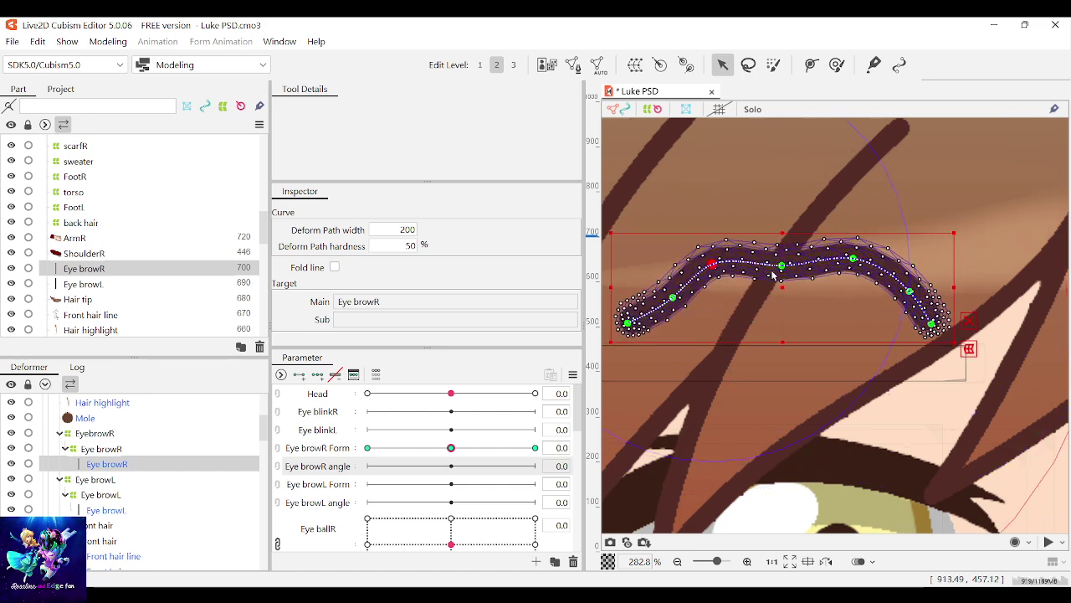
pyautogui.moveTo(780, 267); pyautogui.dragTo(779, 231)
pyautogui.moveTo(854, 259); pyautogui.dragTo(867, 248)
pyautogui.moveTo(712, 264); pyautogui.dragTo(703, 254)
pyautogui.moveTo(672, 298); pyautogui.dragTo(653, 292)
pyautogui.hotkey('ctrl', 'z')
pyautogui.hotkey('ctrl', 'z')
pyautogui.hotkey('ctrl', 'z')
pyautogui.hotkey('ctrl', 'z')
pyautogui.hotkey('ctrl', 'z')
pyautogui.hotkey('ctrl', 'z')
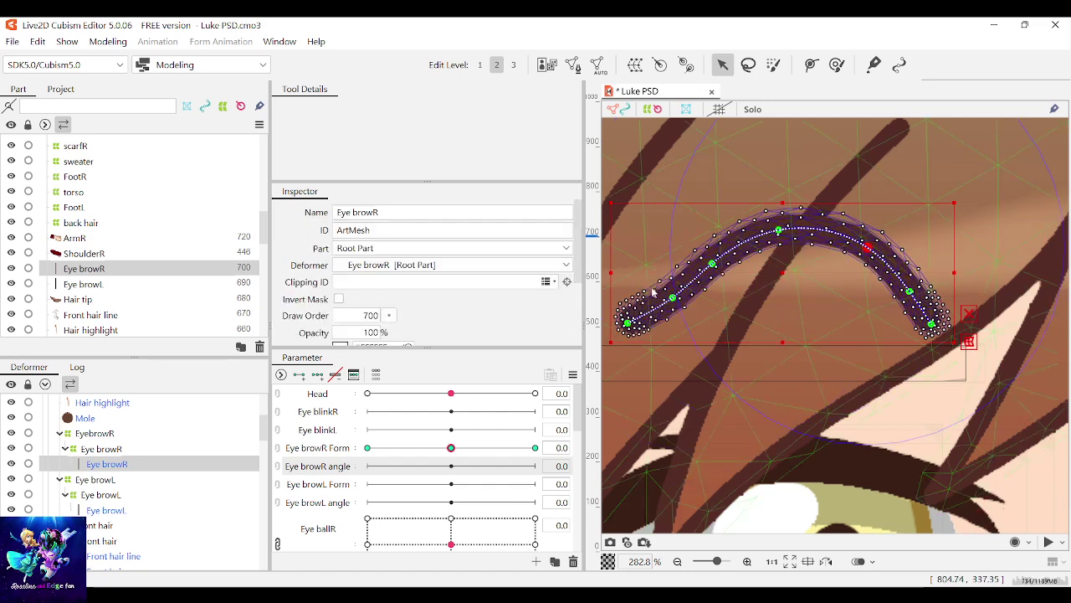
pyautogui.hotkey('ctrl', 'z')
pyautogui.hotkey('ctrl', 'z')
pyautogui.hotkey('ctrl', 'z')
pyautogui.hotkey('ctrl', 'z')
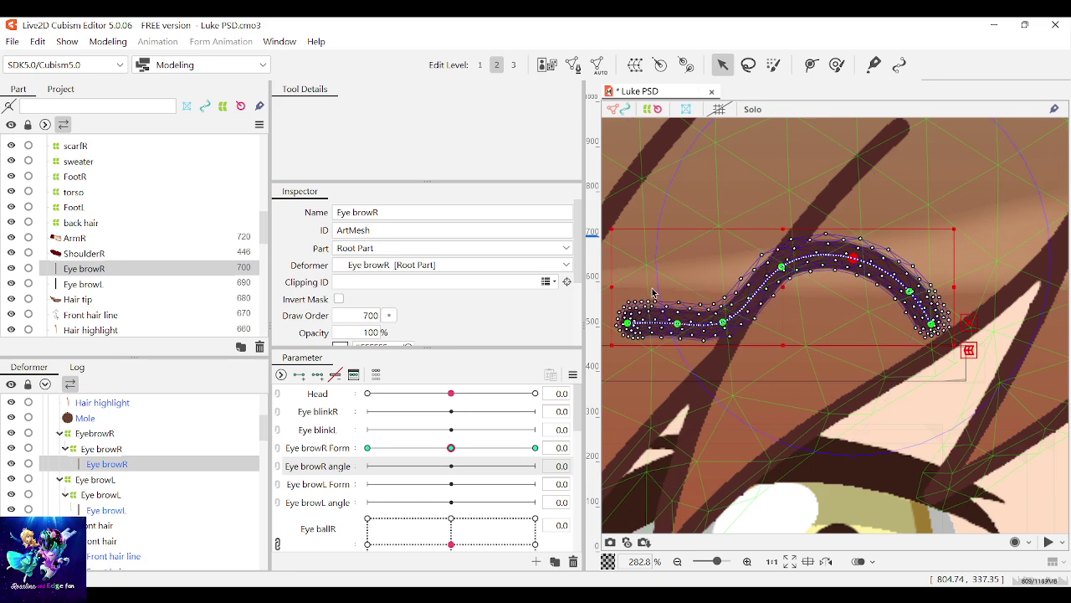
pyautogui.hotkey('ctrl', 'z')
pyautogui.hotkey('ctrl', 'z')
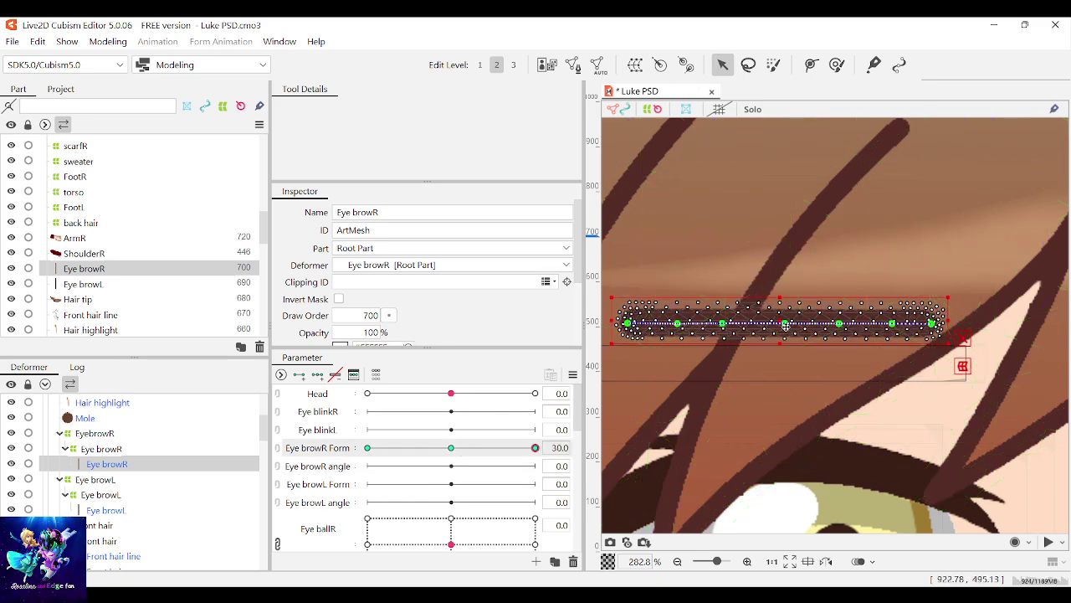
# Step: Set Eye browR Form to 30 and pull the inner path points of Eye browR upward to bend the eyebrow into an arch
pyautogui.hotkey('ctrl', 'y')
pyautogui.hotkey('ctrl', 'y')
pyautogui.hotkey('ctrl', 'y')
pyautogui.hotkey('ctrl', 'y')
pyautogui.hotkey('ctrl', 'y')
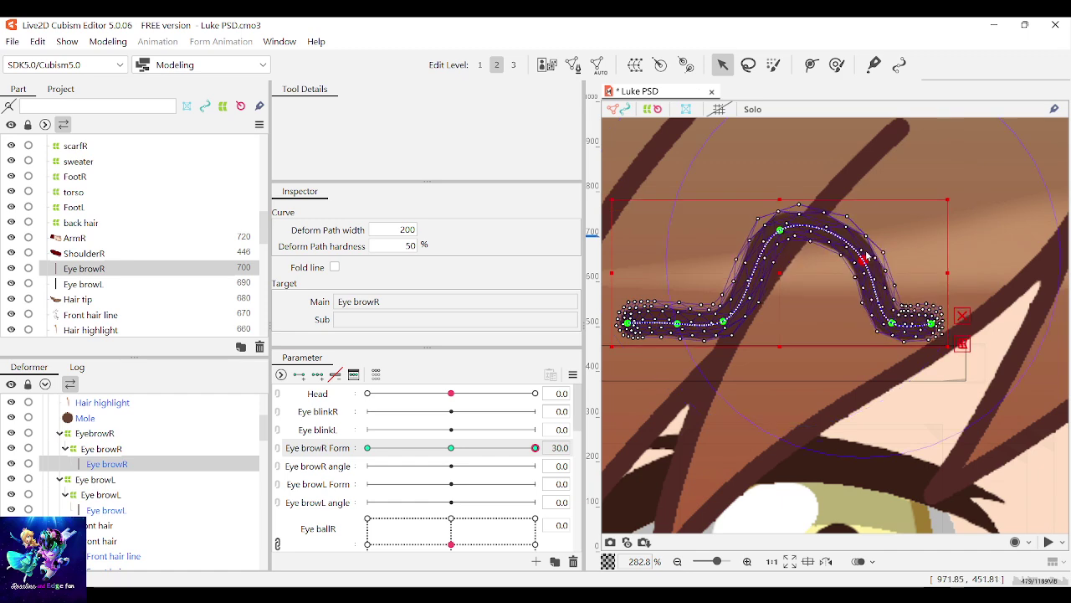
pyautogui.moveTo(889, 324); pyautogui.dragTo(927, 262)
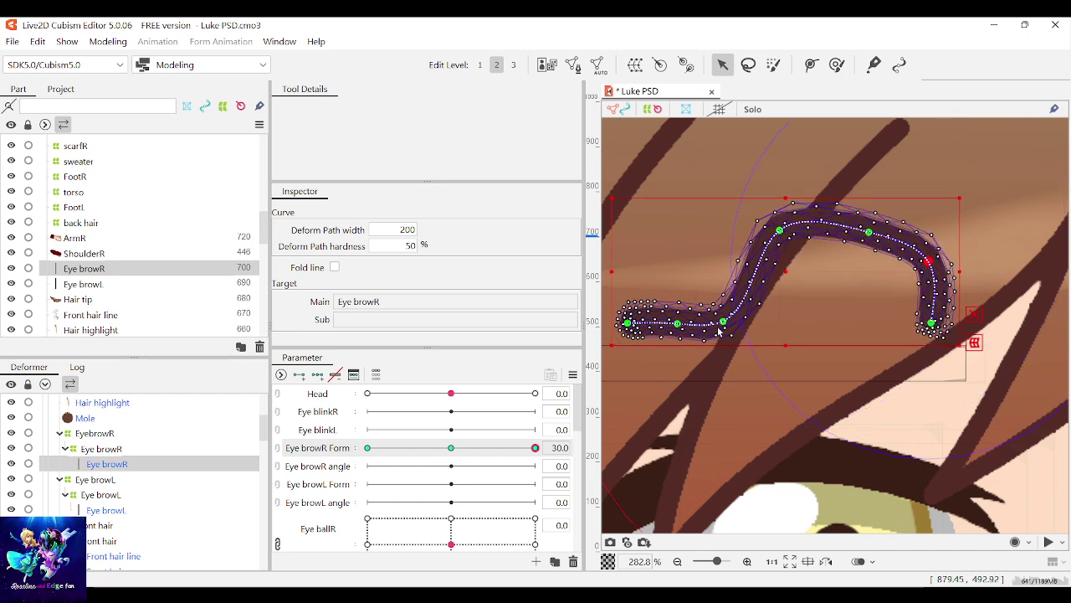
pyautogui.moveTo(720, 324); pyautogui.dragTo(712, 246)
pyautogui.moveTo(679, 320); pyautogui.dragTo(653, 285)
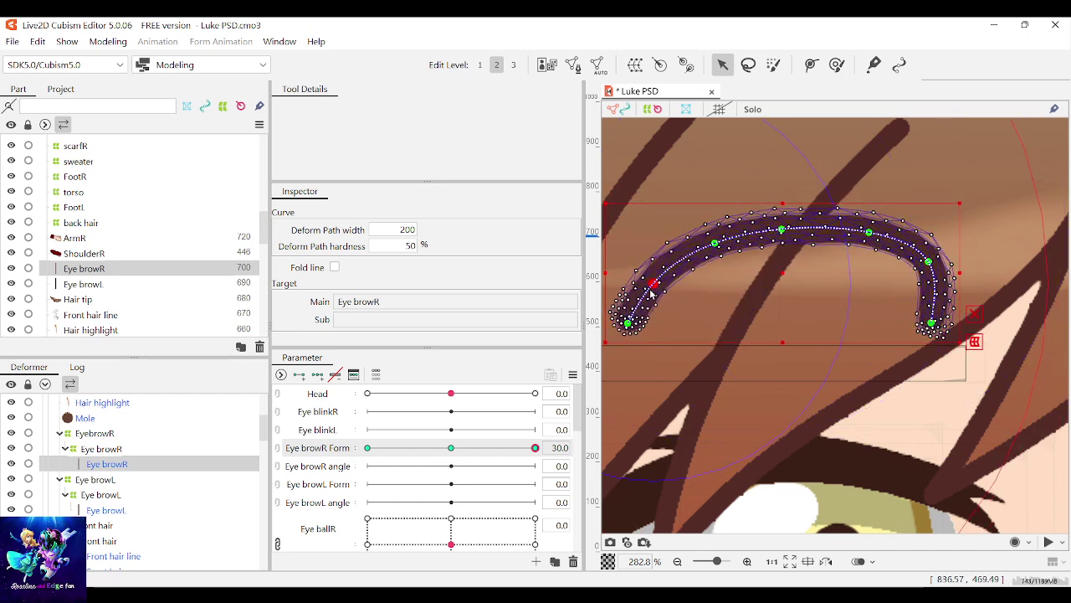
# Step: Raise Eye browR's middle deform path points at Eye browR Form 30 to make the arch taller and rounder
pyautogui.scroll(-2, 695, 233)
pyautogui.scroll(4, 698, 237)
pyautogui.scroll(-4, 701, 241)
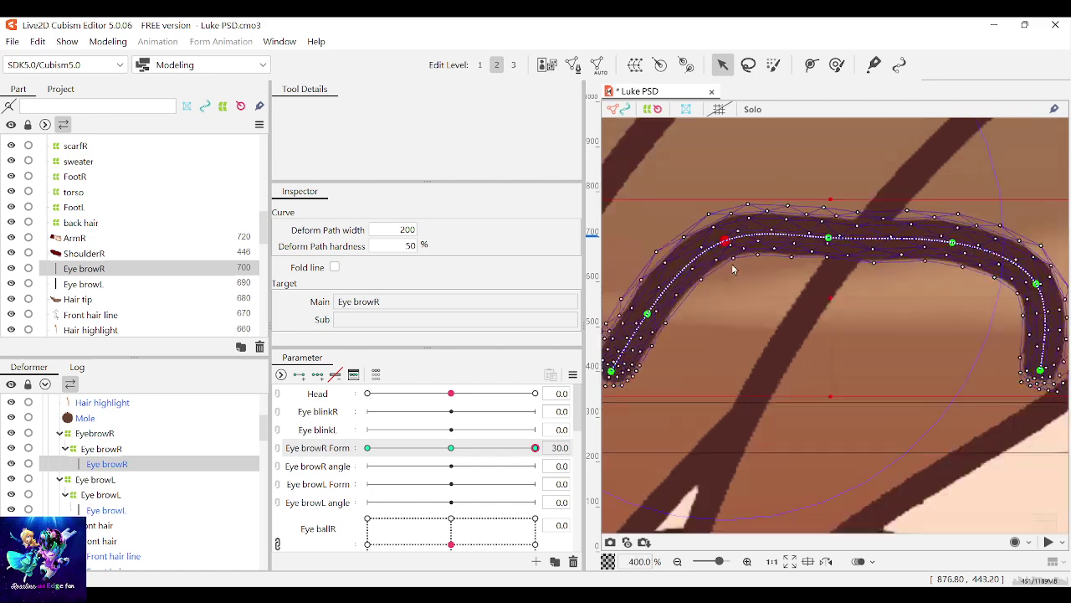
pyautogui.scroll(3, 796, 247)
pyautogui.moveTo(803, 252); pyautogui.dragTo(810, 227)
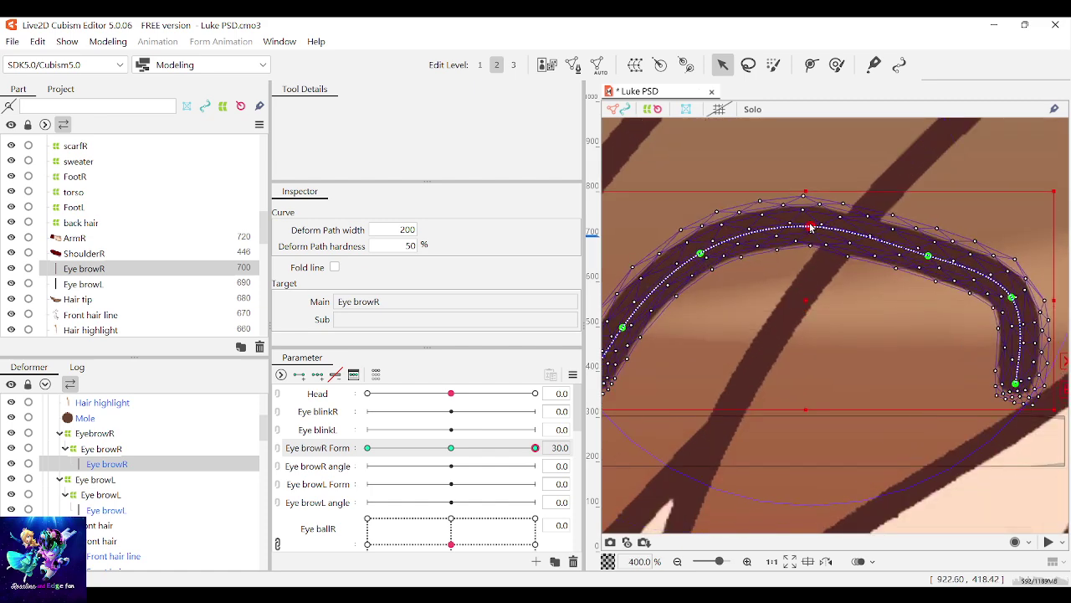
pyautogui.moveTo(928, 256); pyautogui.dragTo(930, 229)
pyautogui.moveTo(810, 226); pyautogui.dragTo(802, 197)
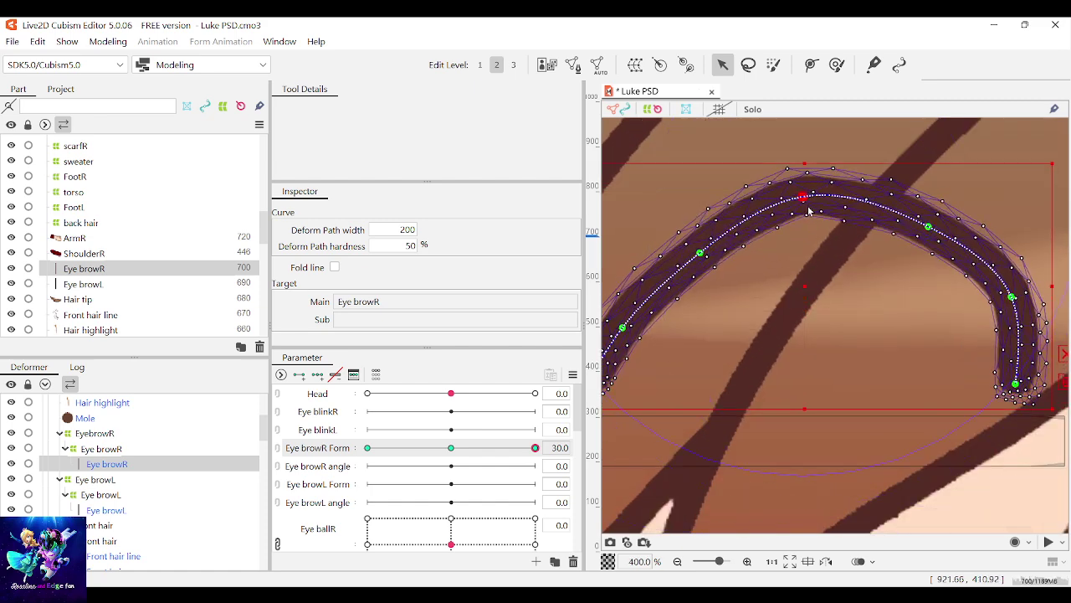
pyautogui.moveTo(698, 253); pyautogui.dragTo(672, 238)
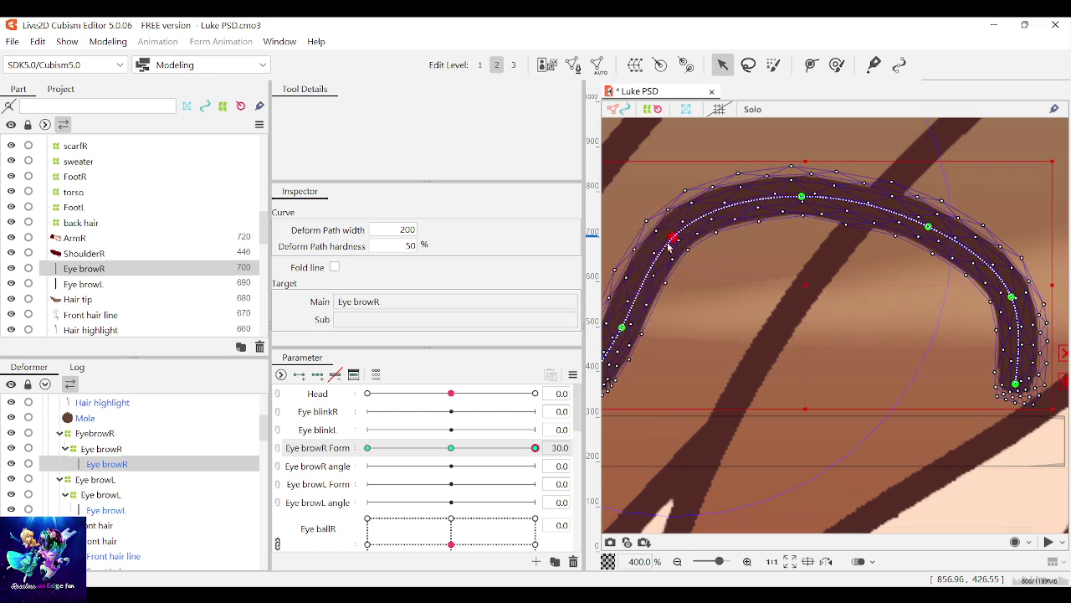
# Step: Shift the path points just above both ends of the Eye browR arch so its sides curve evenly, then deselect the eyebrow
pyautogui.scroll(-2, 753, 301)
pyautogui.scroll(2, 725, 305)
pyautogui.moveTo(651, 324); pyautogui.dragTo(636, 315)
pyautogui.scroll(-1, 712, 317)
pyautogui.moveTo(945, 300); pyautogui.dragTo(931, 303)
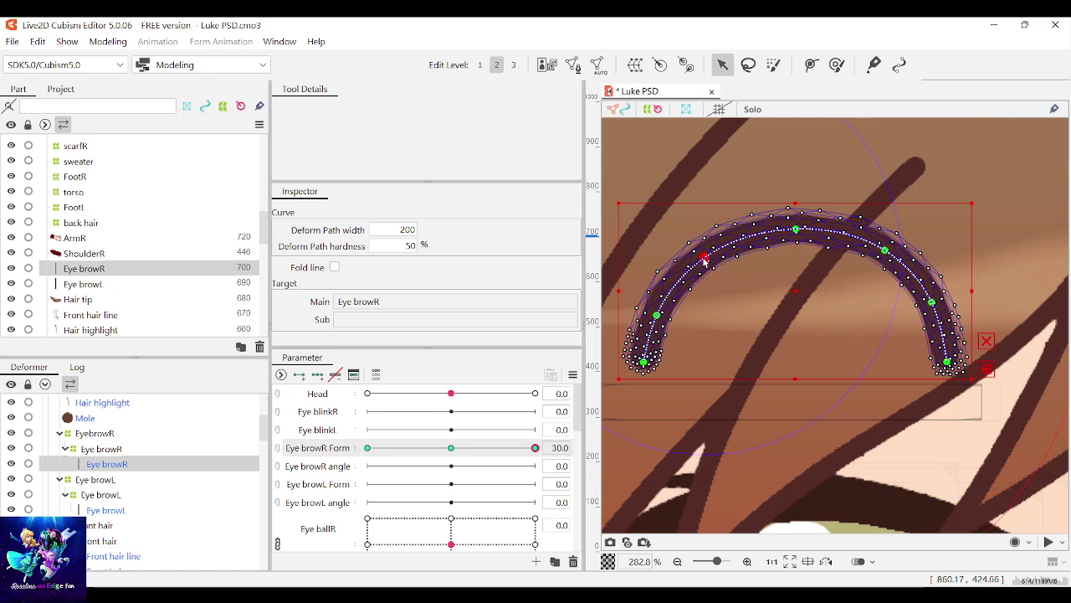
pyautogui.scroll(-6, 801, 295)
pyautogui.click(1058, 204)
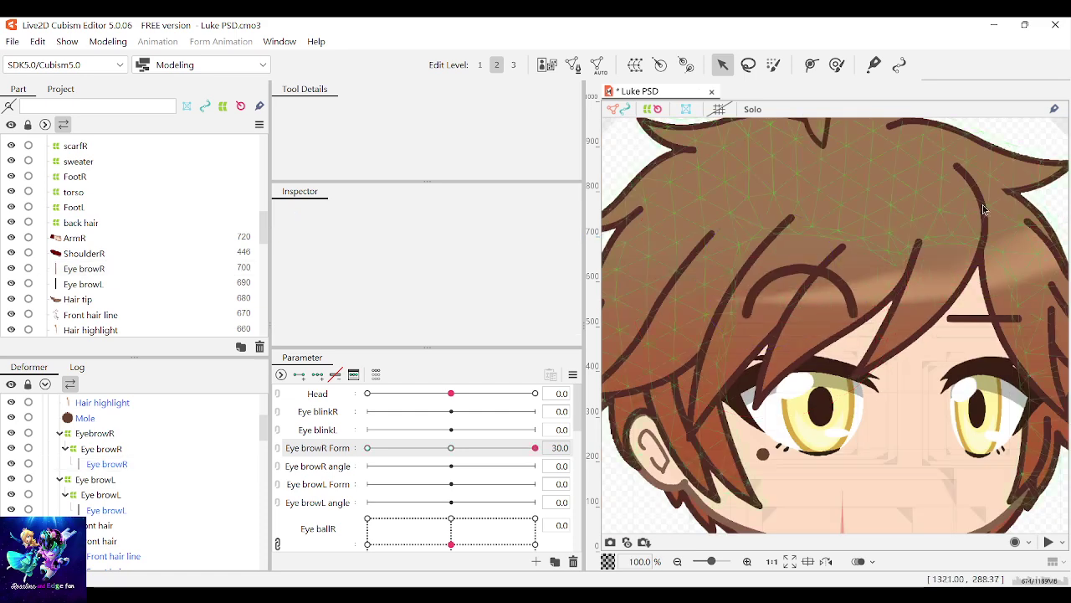
# Step: Lift the arch's top path point slightly and nudge the points along both sides of Eye browR to smooth its outline
pyautogui.click(796, 270)
pyautogui.scroll(-3, 797, 272)
pyautogui.scroll(5, 797, 272)
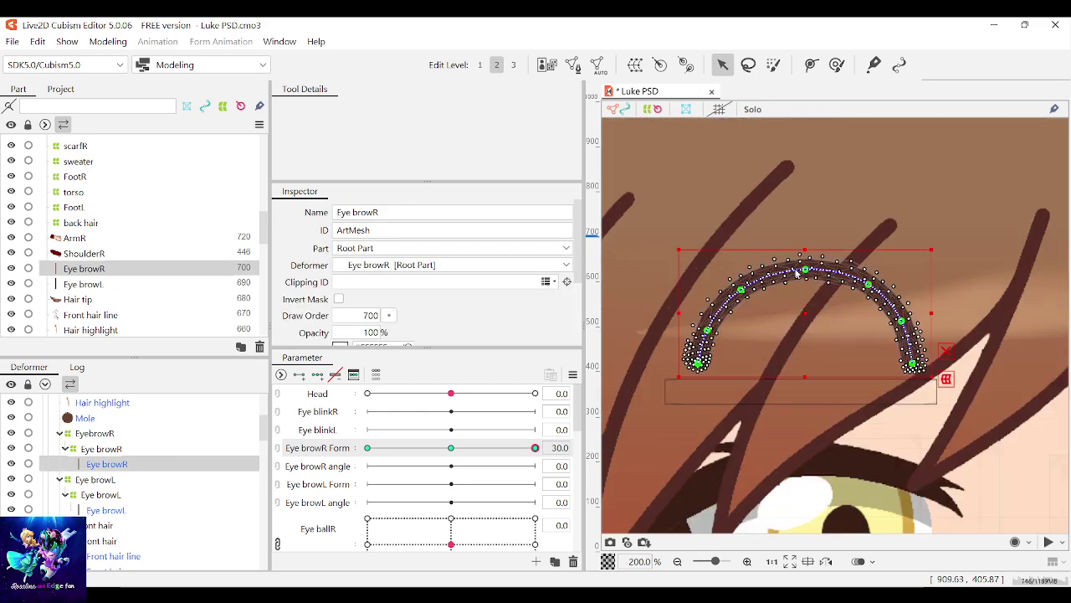
pyautogui.moveTo(808, 270); pyautogui.dragTo(803, 263)
pyautogui.scroll(-1, 743, 309)
pyautogui.scroll(3, 745, 310)
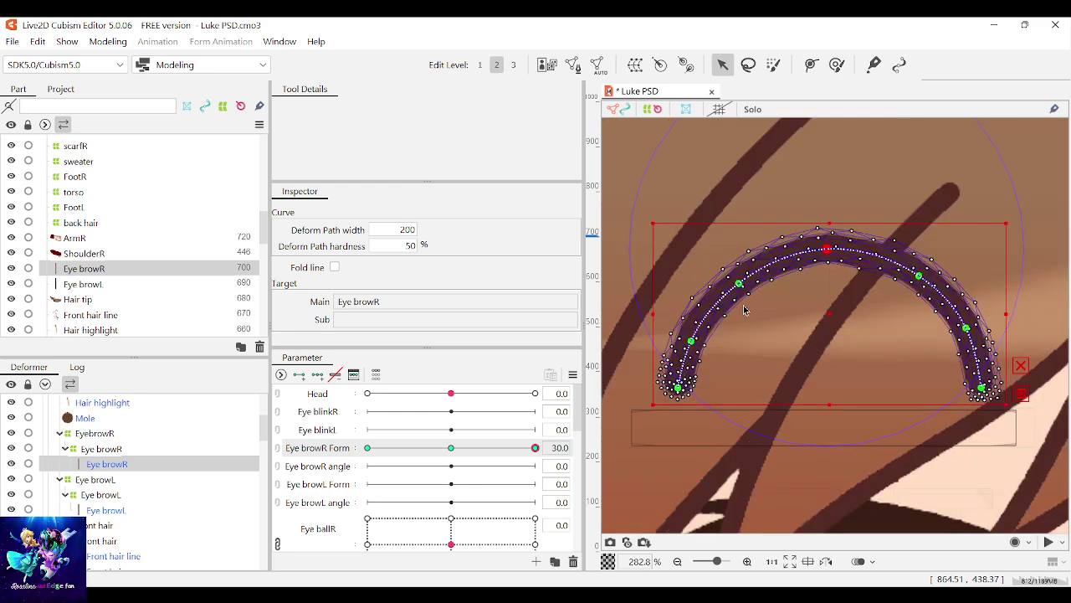
pyautogui.moveTo(692, 341); pyautogui.dragTo(696, 343)
pyautogui.moveTo(966, 327); pyautogui.dragTo(957, 328)
pyautogui.moveTo(919, 276); pyautogui.dragTo(923, 283)
pyautogui.scroll(-4, 906, 303)
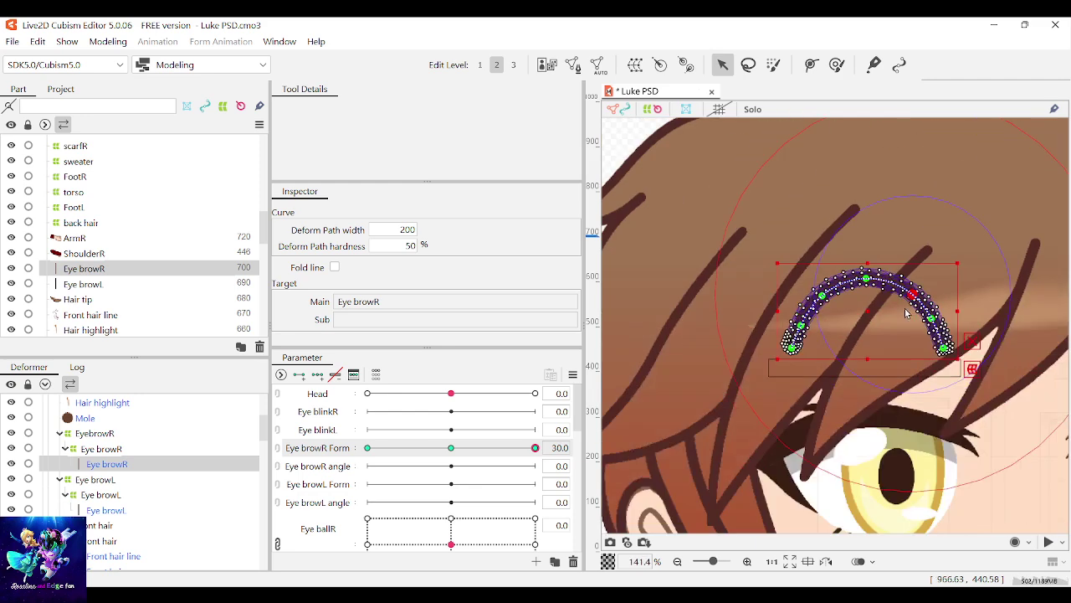
pyautogui.click(980, 223)
# Step: Fine-tune the top path point of the Eye browR arch and check the crown's shape with the eyebrow deselected
pyautogui.scroll(4, 916, 298)
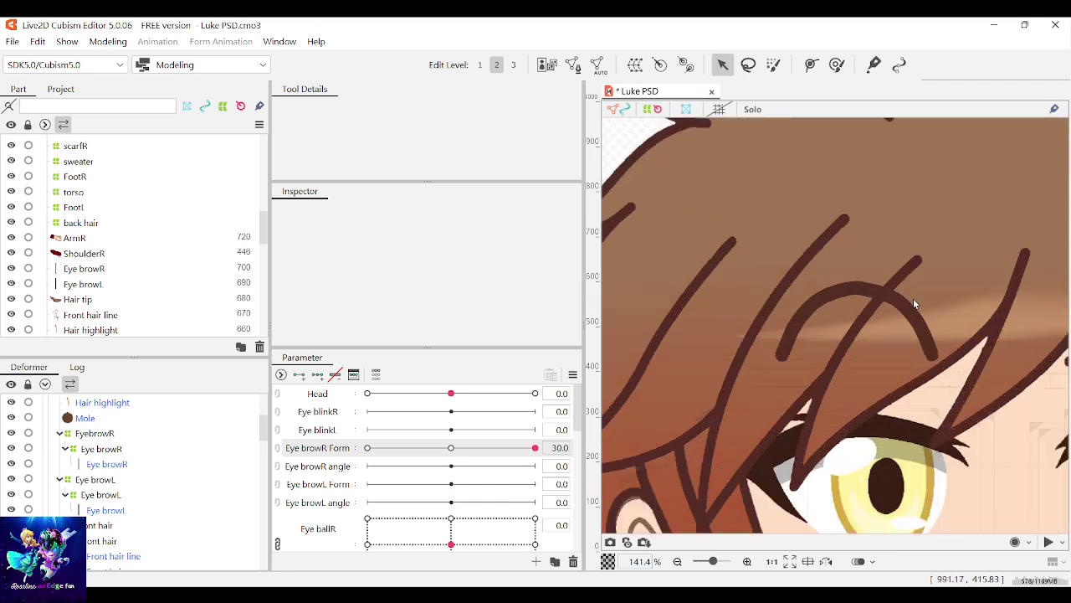
pyautogui.click(841, 293)
pyautogui.moveTo(833, 285); pyautogui.dragTo(832, 290)
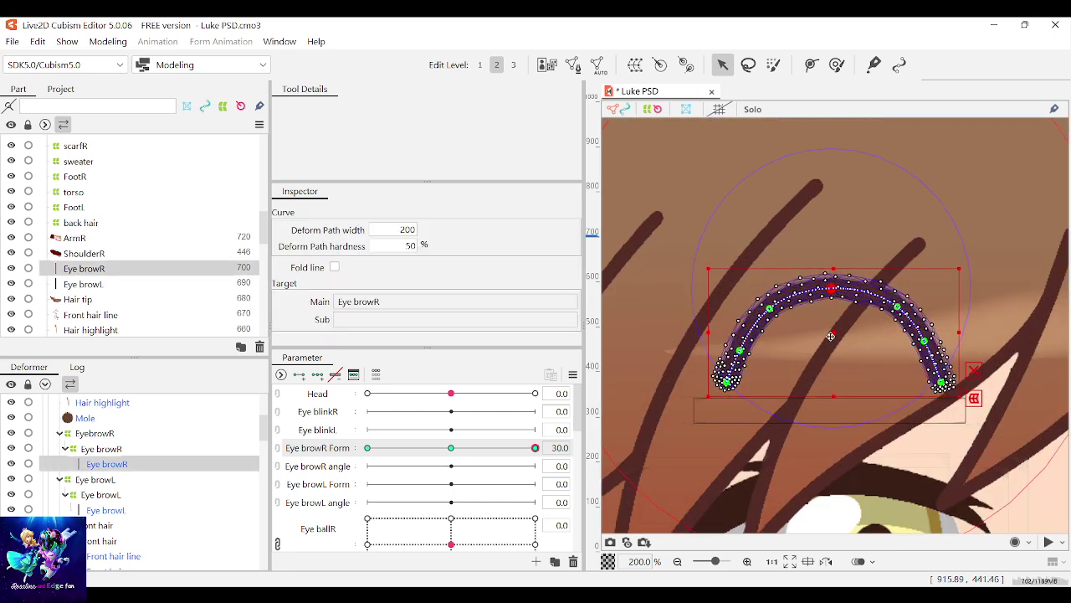
pyautogui.scroll(-2, 833, 342)
pyautogui.click(1015, 136)
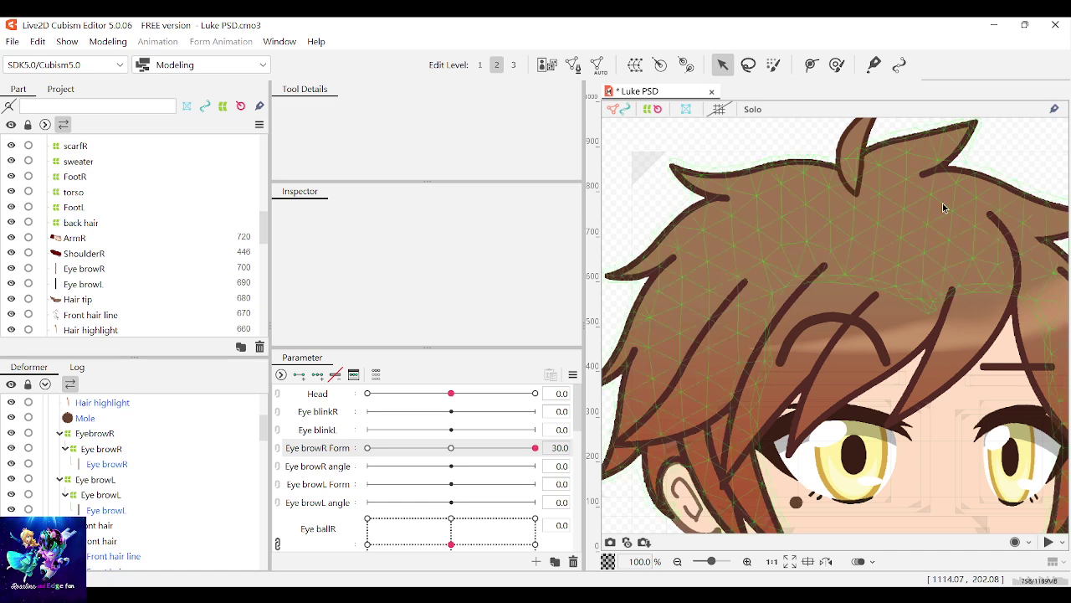
pyautogui.scroll(-3, 863, 283)
pyautogui.scroll(6, 888, 288)
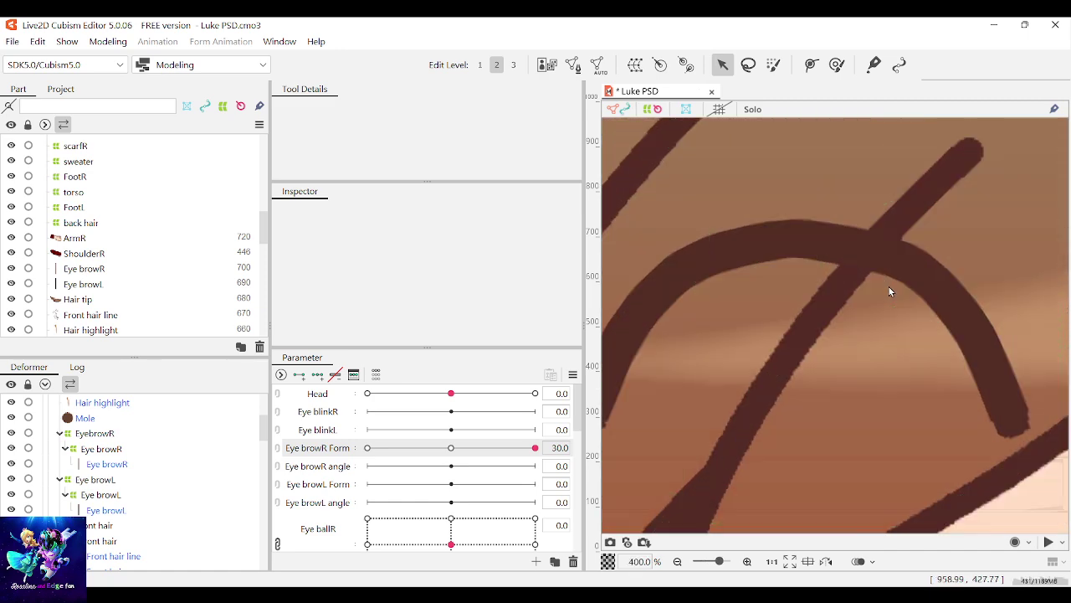
pyautogui.click(836, 245)
pyautogui.click(793, 249)
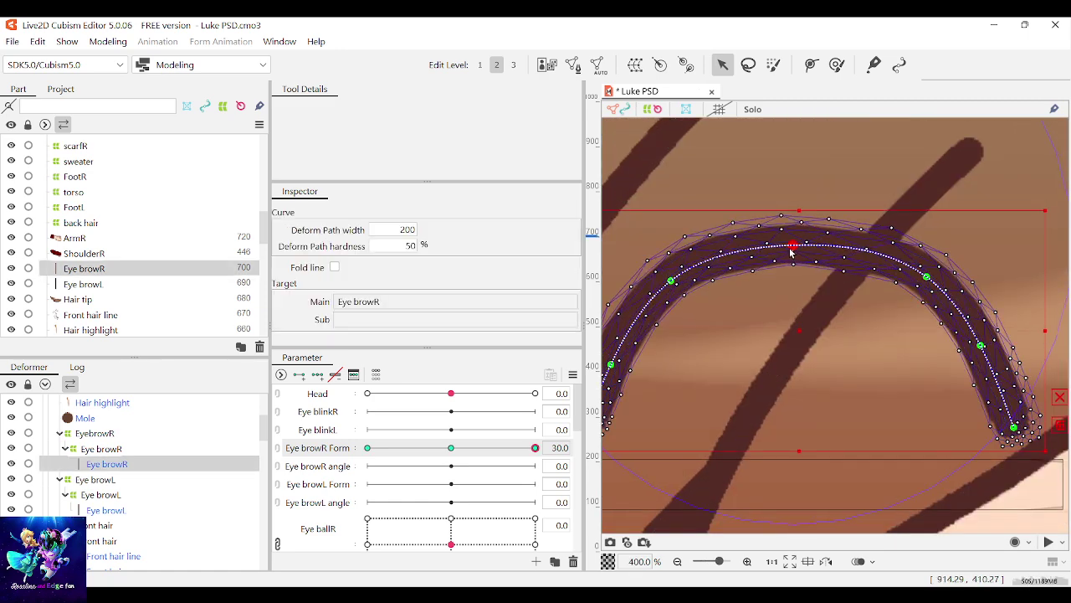
pyautogui.scroll(-5, 791, 255)
pyautogui.click(995, 130)
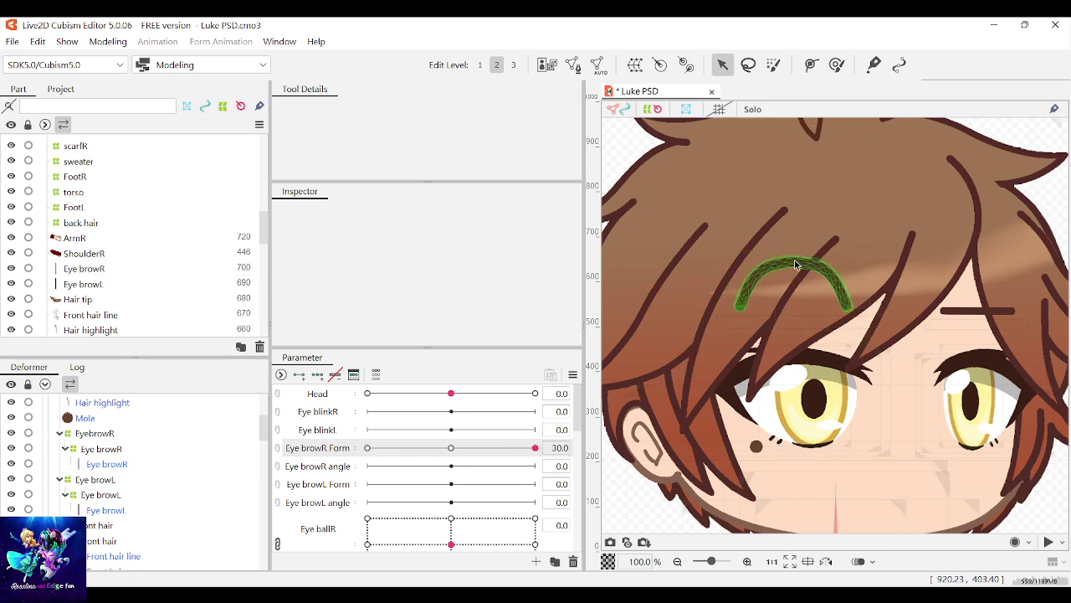
# Step: Lower the two path points beside the top of the Eye browR arch slightly to even out its shoulders
pyautogui.moveTo(459, 449)
pyautogui.mouseDown()
pyautogui.moveTo(527, 449)
pyautogui.moveTo(451, 449)
pyautogui.mouseUp()
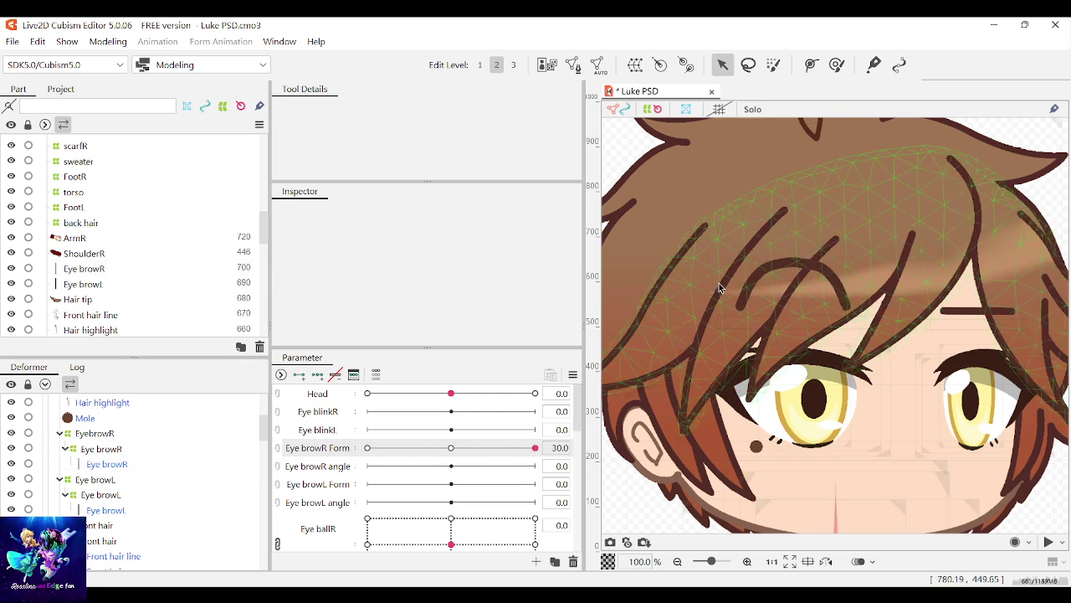
pyautogui.click(799, 258)
pyautogui.scroll(5, 715, 283)
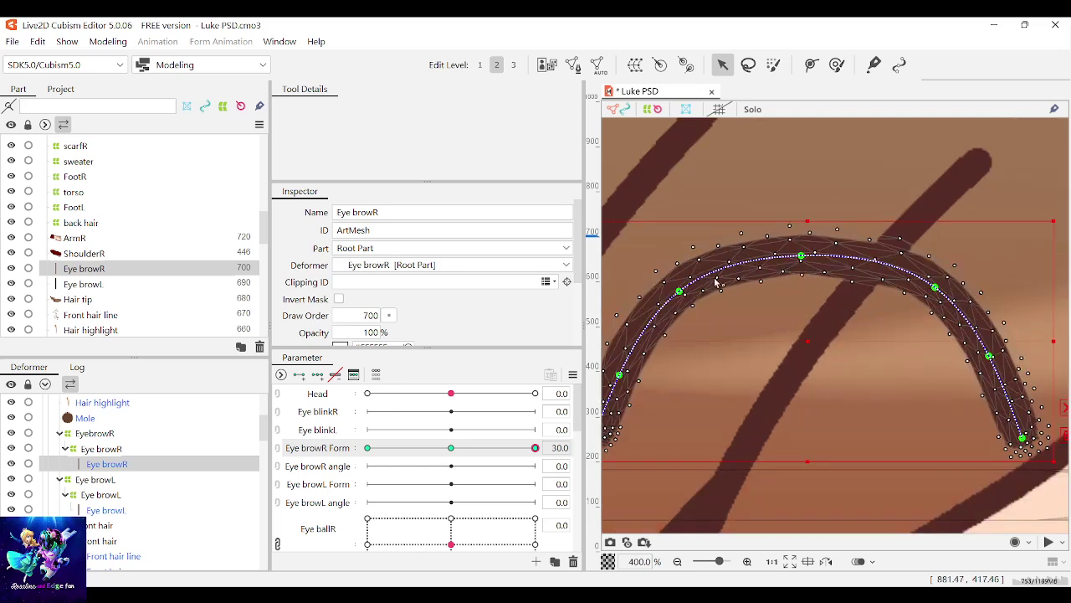
pyautogui.moveTo(681, 293); pyautogui.dragTo(686, 297)
pyautogui.moveTo(932, 290); pyautogui.dragTo(926, 306)
pyautogui.scroll(-2, 928, 310)
pyautogui.click(1003, 210)
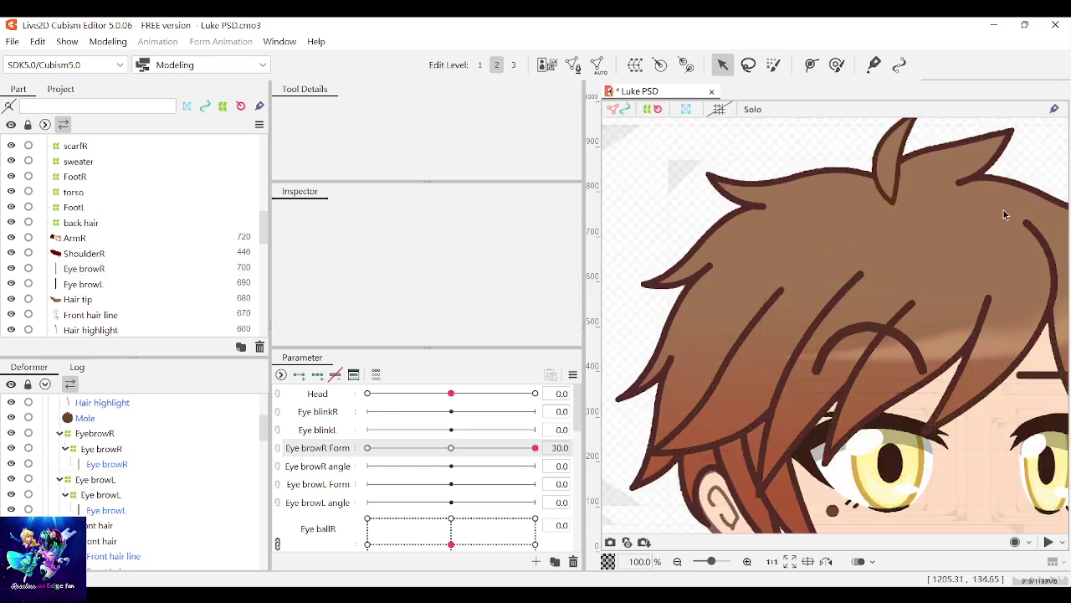
# Step: Touch up the shoulder point on the nose side of the Eye browR arch and check the curve with the eyebrow deselected
pyautogui.scroll(-1, 961, 307)
pyautogui.scroll(4, 959, 306)
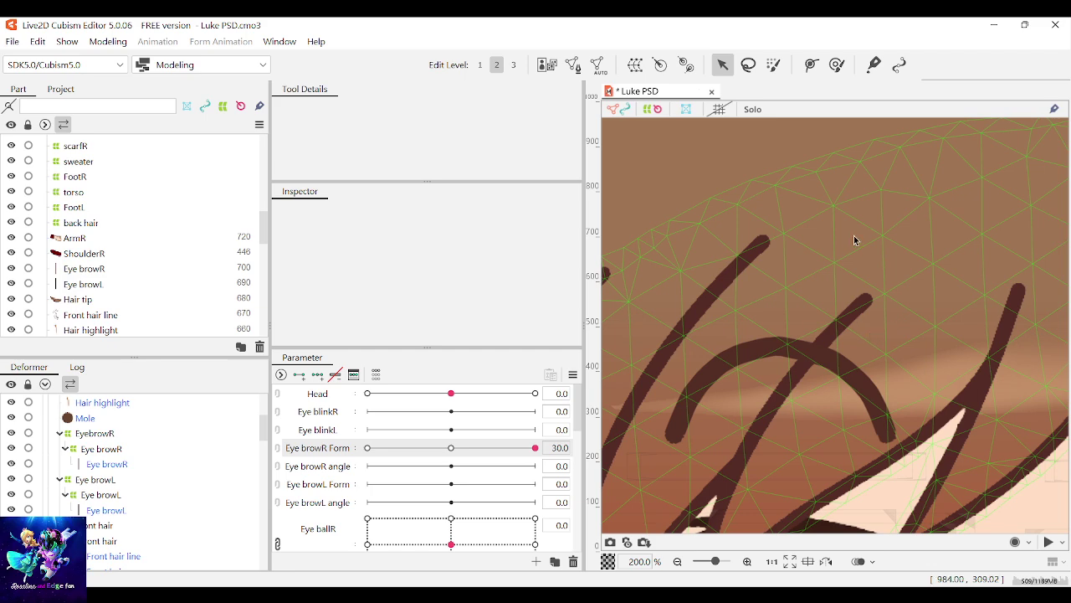
pyautogui.click(870, 385)
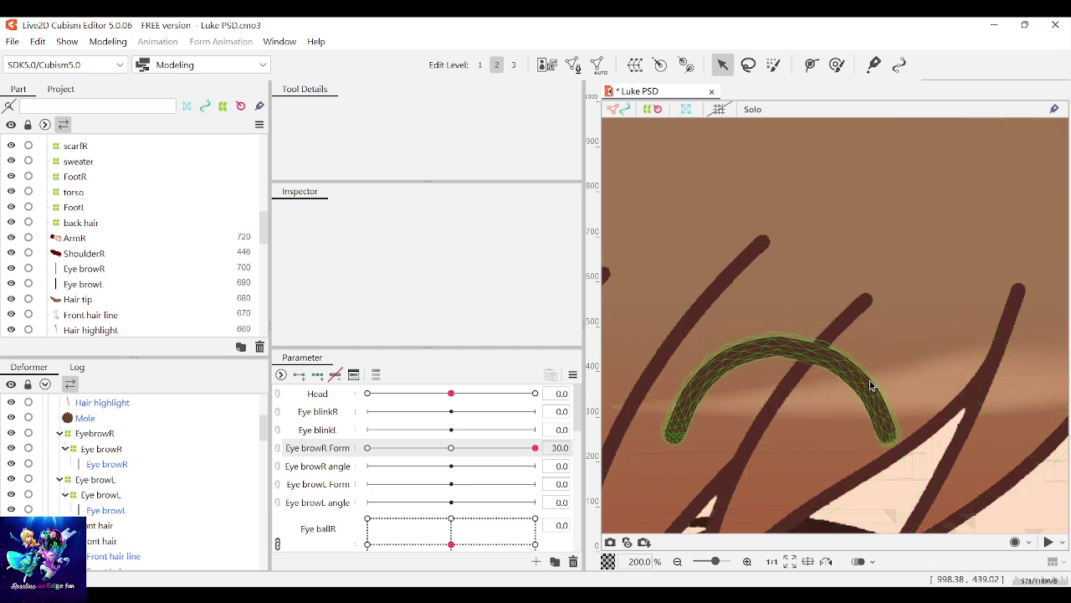
pyautogui.click(870, 385)
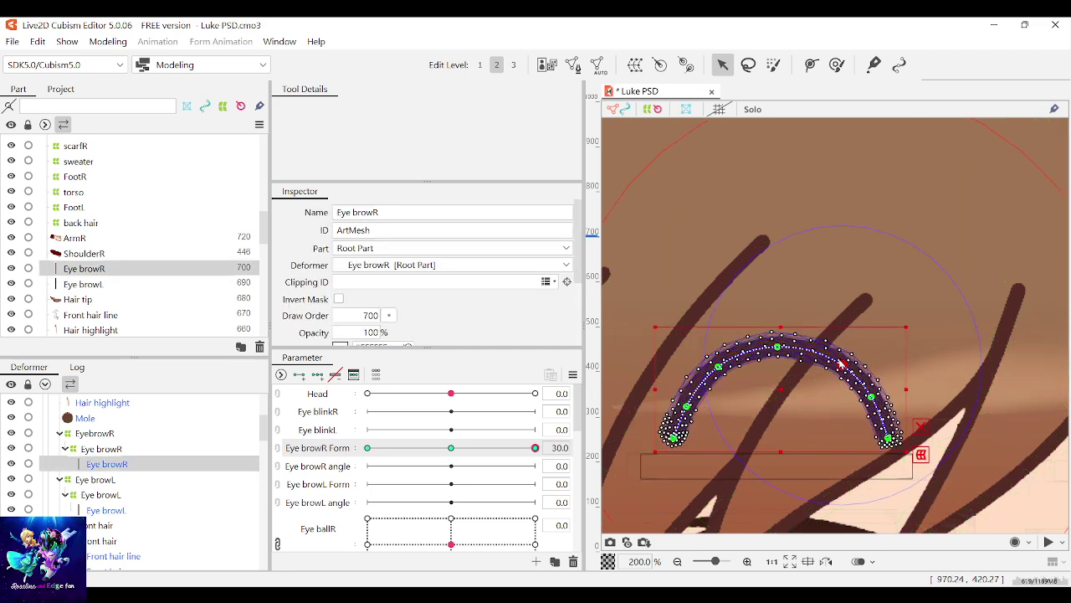
pyautogui.click(842, 363)
pyautogui.scroll(-2, 837, 360)
pyautogui.click(1030, 160)
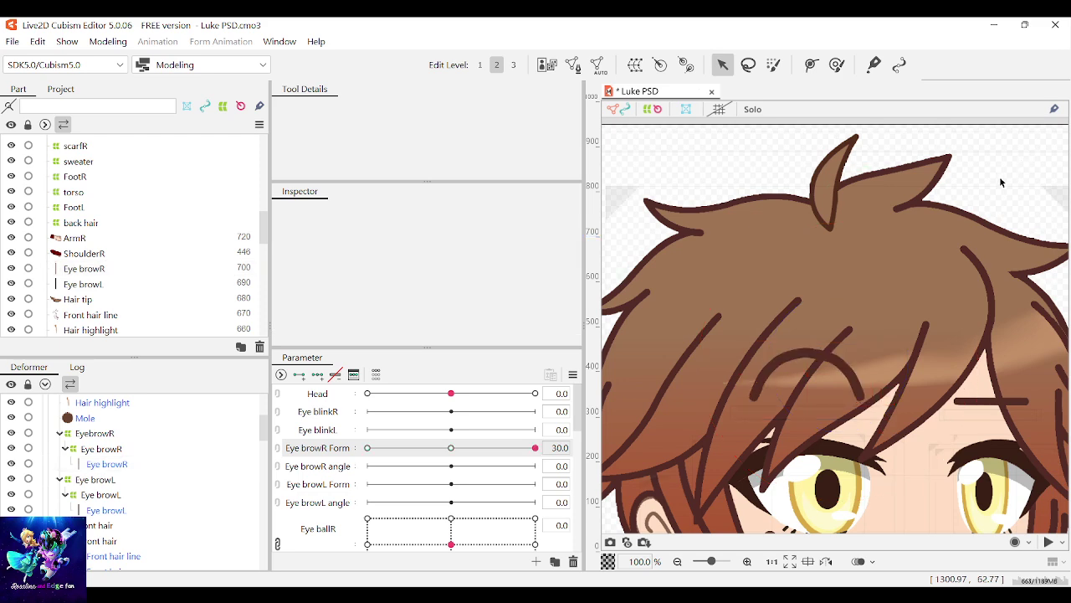
# Step: Set Eye browR Form to -30 and pull the five inner path points of Eye browR downward to bend the eyebrow into a sag
pyautogui.moveTo(496, 453); pyautogui.dragTo(448, 467)
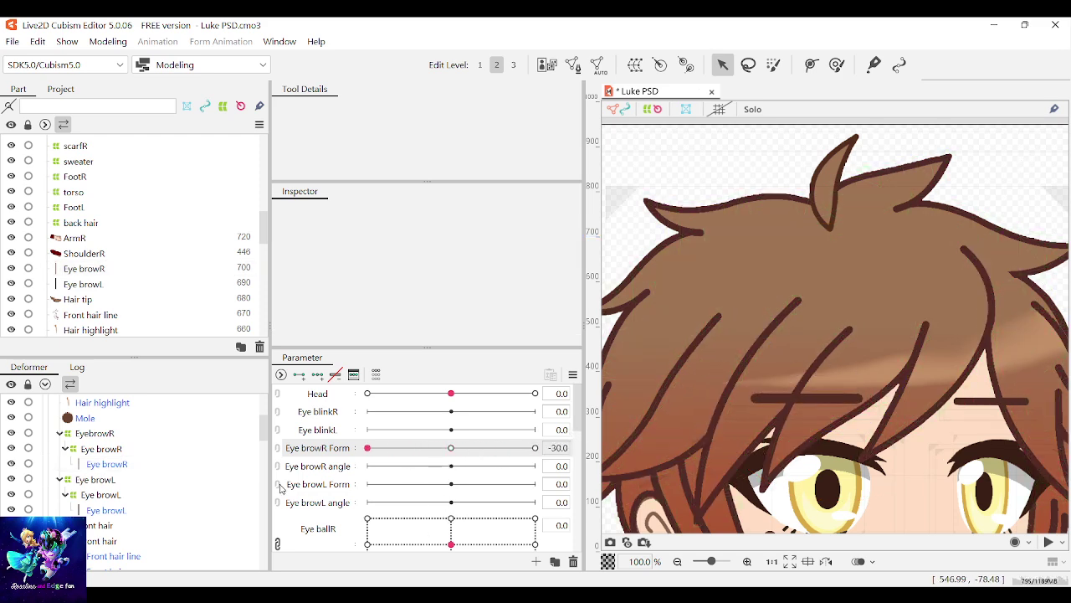
pyautogui.click(847, 376)
pyautogui.scroll(3, 817, 418)
pyautogui.scroll(-2, 817, 419)
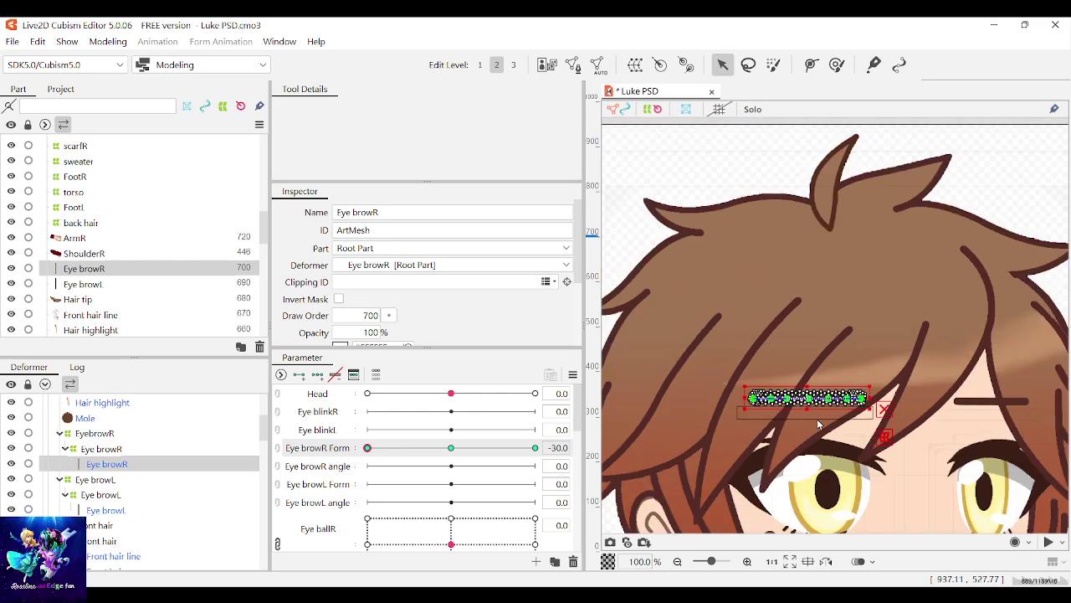
pyautogui.scroll(3, 816, 419)
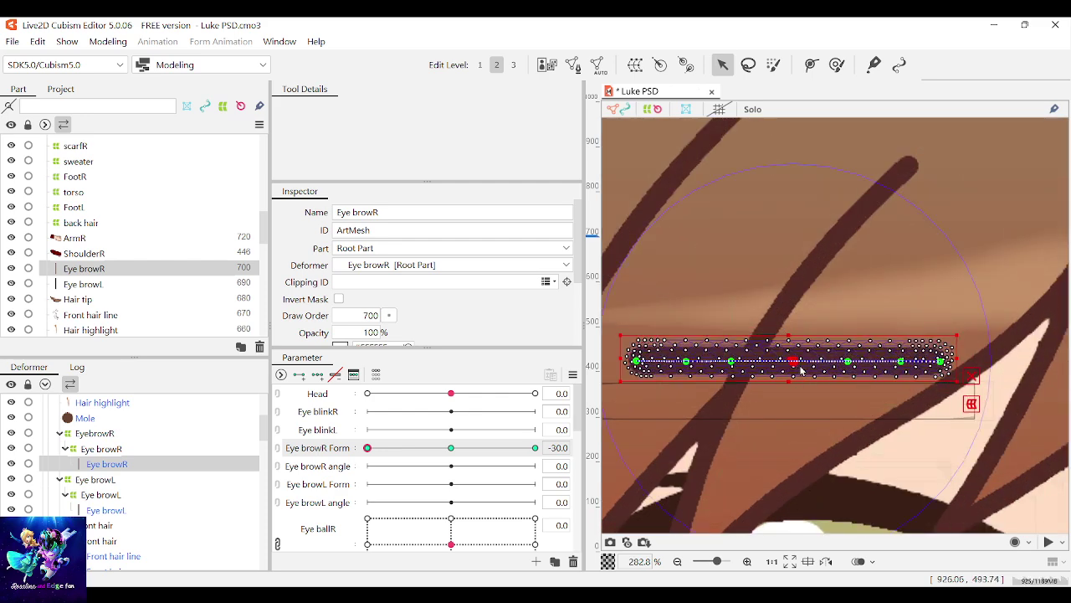
pyautogui.moveTo(794, 362); pyautogui.dragTo(792, 421)
pyautogui.moveTo(847, 364); pyautogui.dragTo(861, 442)
pyautogui.moveTo(900, 362); pyautogui.dragTo(923, 429)
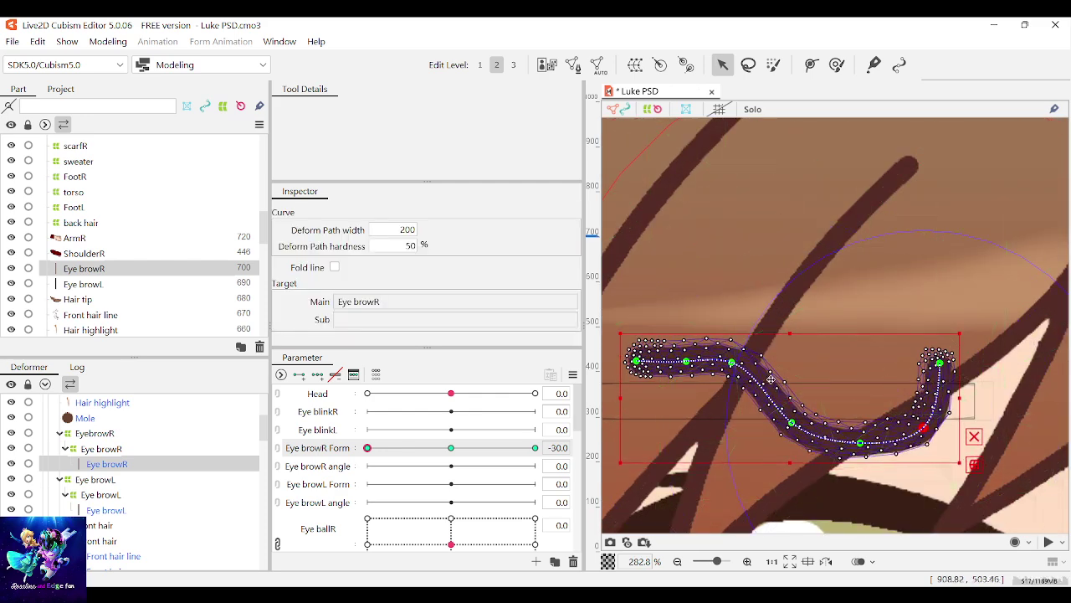
pyautogui.moveTo(732, 363); pyautogui.dragTo(719, 425)
pyautogui.moveTo(687, 362); pyautogui.dragTo(667, 416)
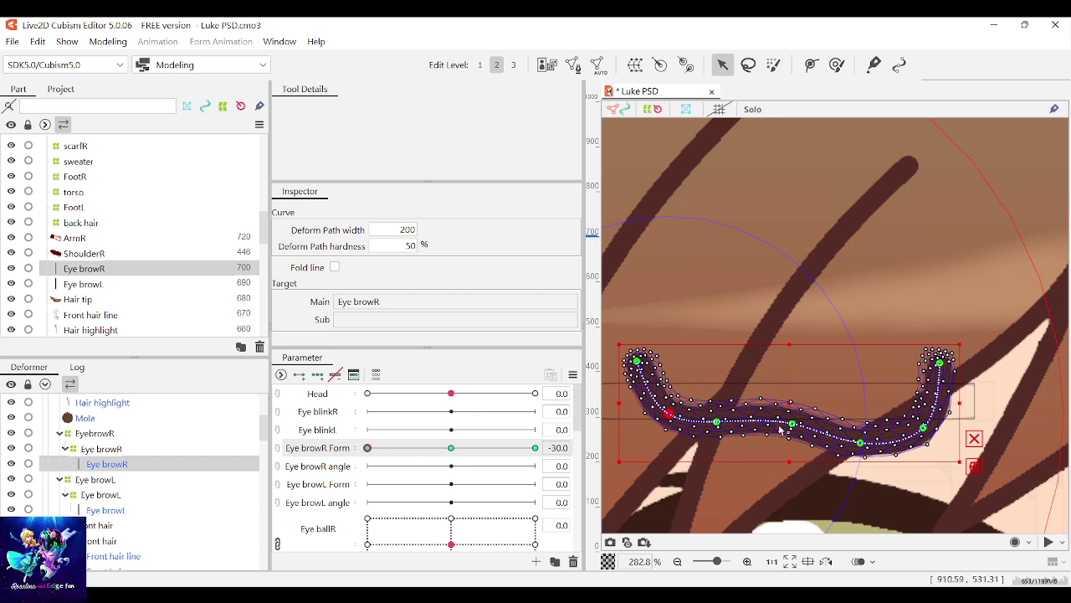
# Step: Reposition the inner path points of Eye browR into a smooth, symmetrical U-shaped curve at Form -30
pyautogui.moveTo(790, 424); pyautogui.dragTo(765, 443)
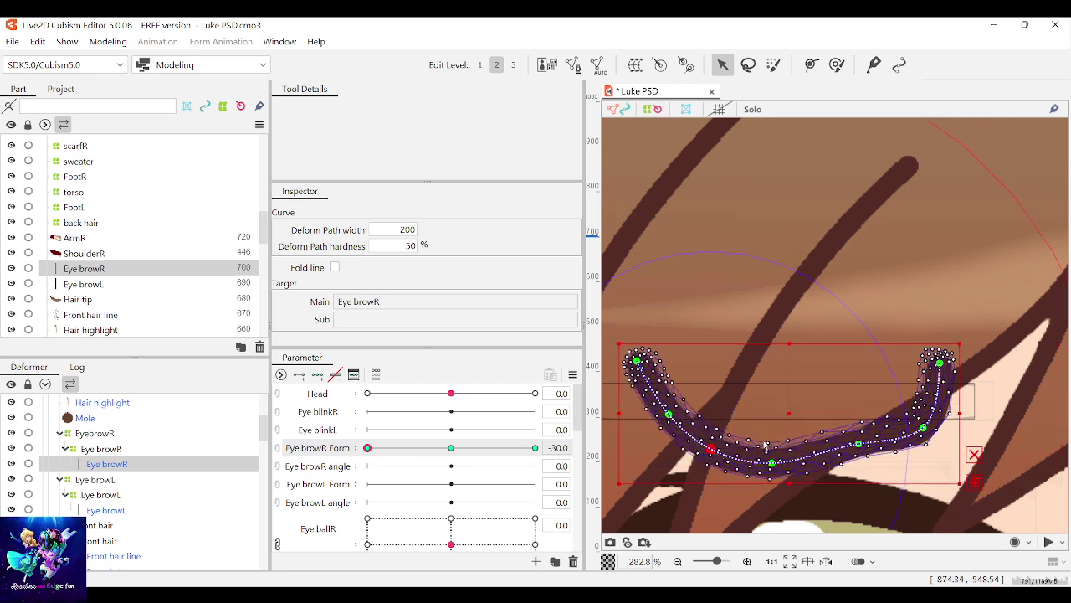
pyautogui.moveTo(852, 454); pyautogui.dragTo(907, 441)
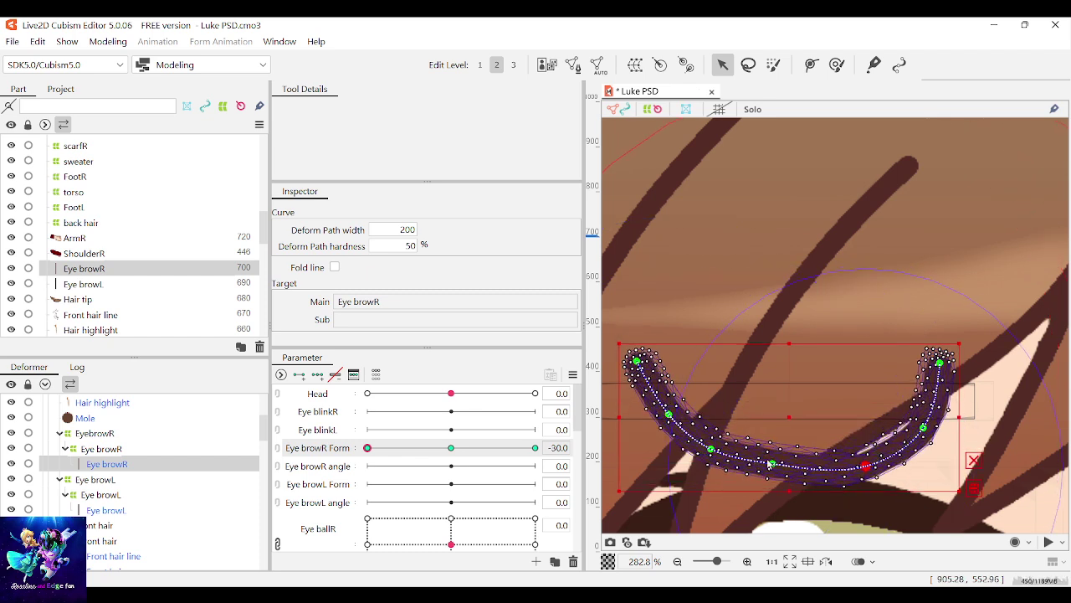
pyautogui.moveTo(770, 464); pyautogui.dragTo(777, 477)
pyautogui.moveTo(707, 448); pyautogui.dragTo(696, 450)
pyautogui.moveTo(670, 415); pyautogui.dragTo(665, 415)
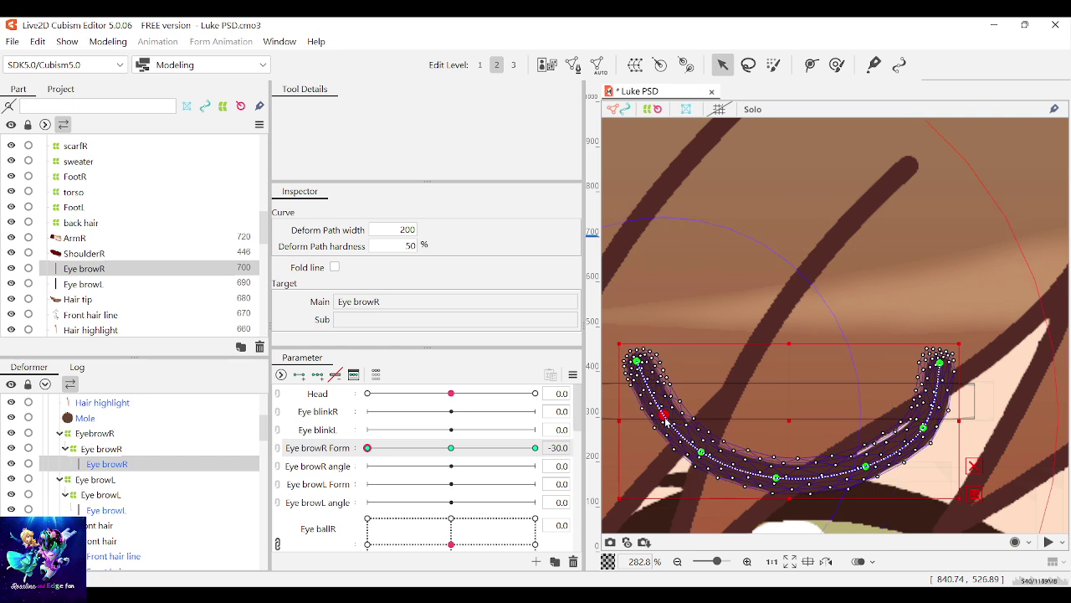
pyautogui.moveTo(856, 465); pyautogui.dragTo(865, 464)
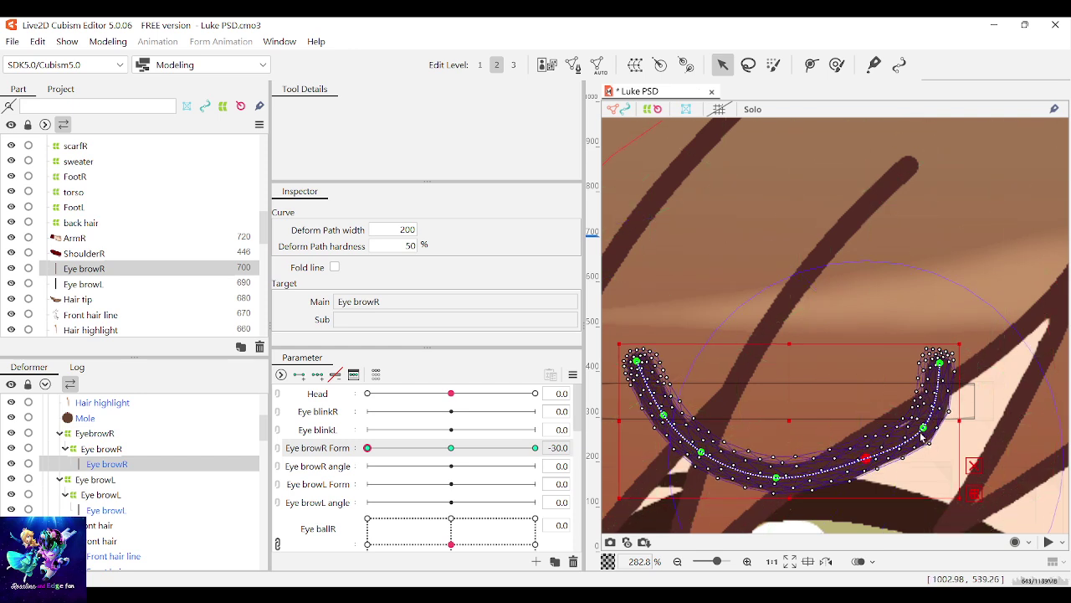
pyautogui.moveTo(922, 437); pyautogui.dragTo(911, 420)
pyautogui.moveTo(777, 478); pyautogui.dragTo(792, 478)
pyautogui.scroll(-3, 813, 418)
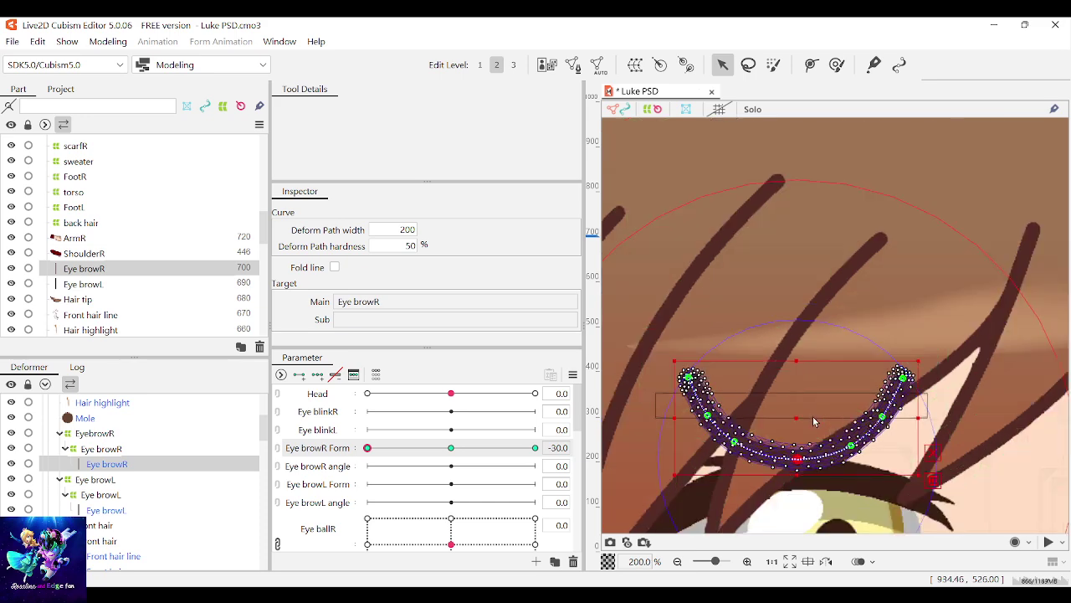
pyautogui.click(997, 179)
# Step: Hide the Front hair line, Hair highlight and Front hair parts to uncover the eyebrows
pyautogui.scroll(5, 908, 389)
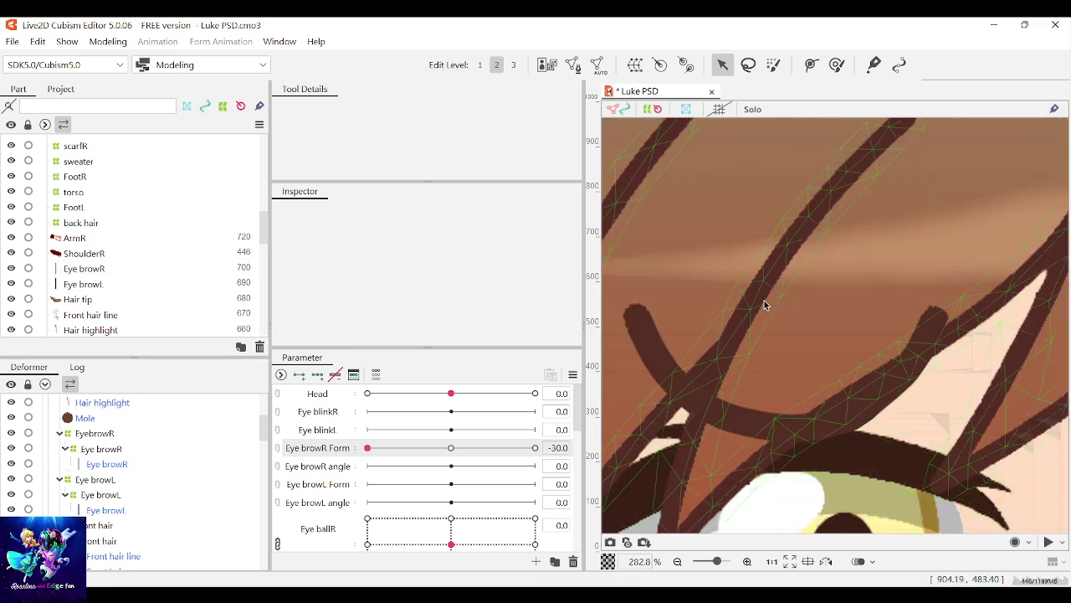
pyautogui.click(764, 304)
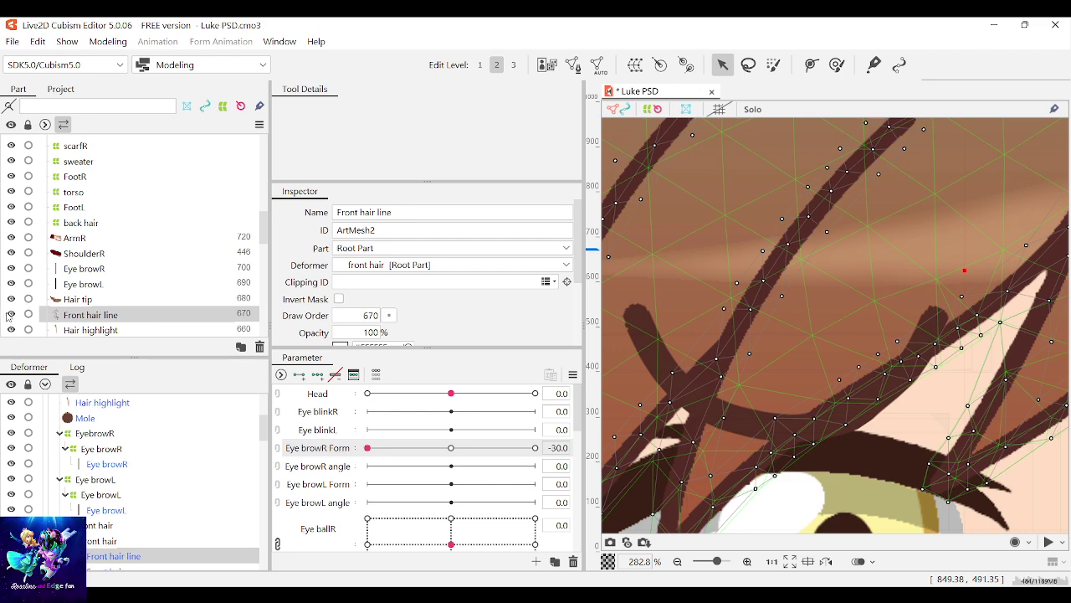
pyautogui.scroll(-1, 12, 316)
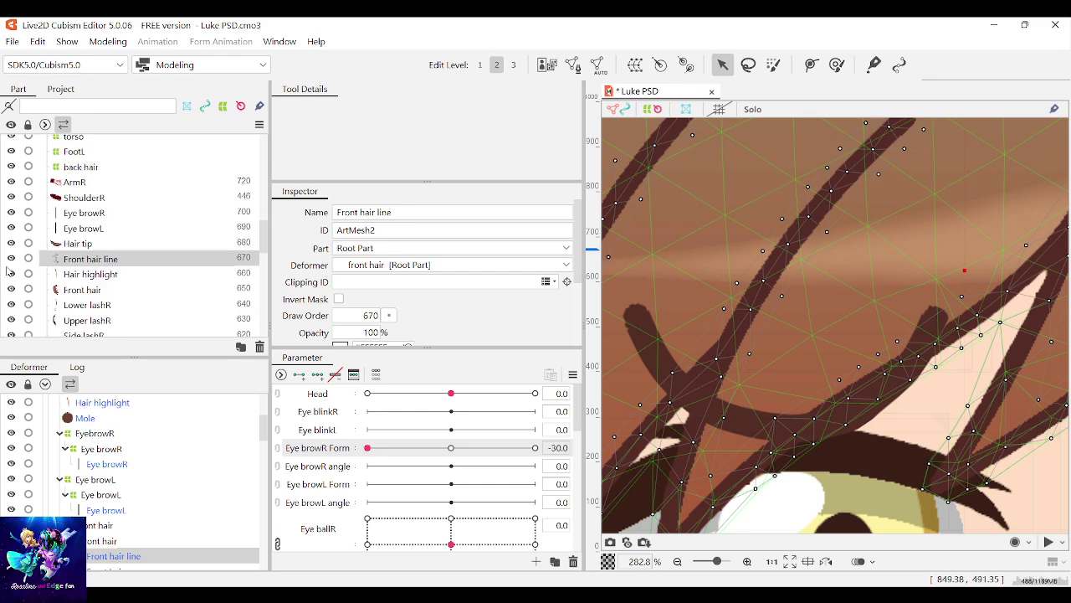
pyautogui.click(12, 289)
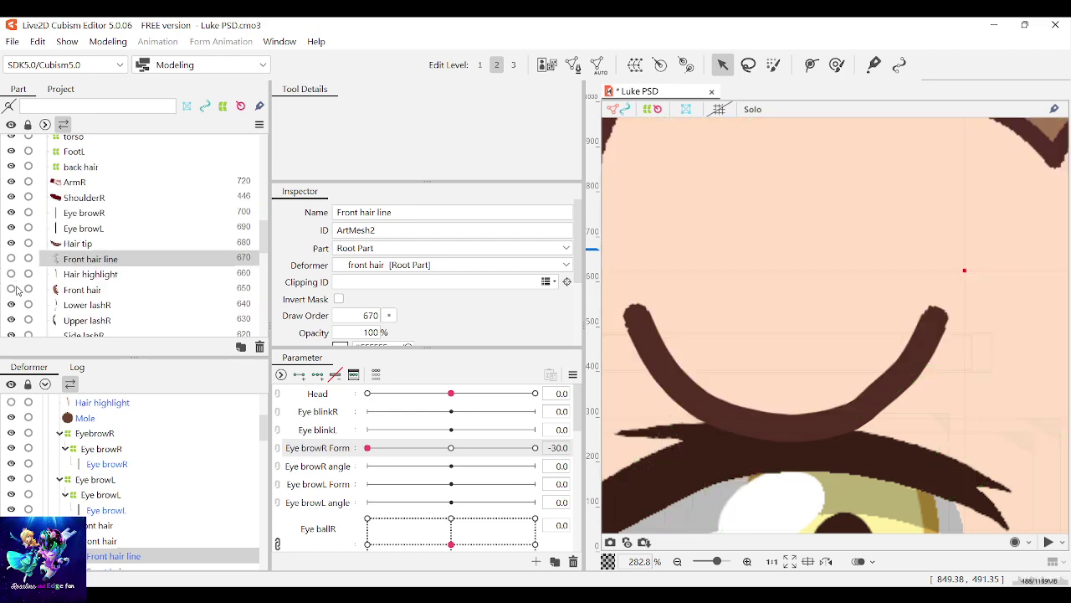
pyautogui.scroll(-2, 759, 318)
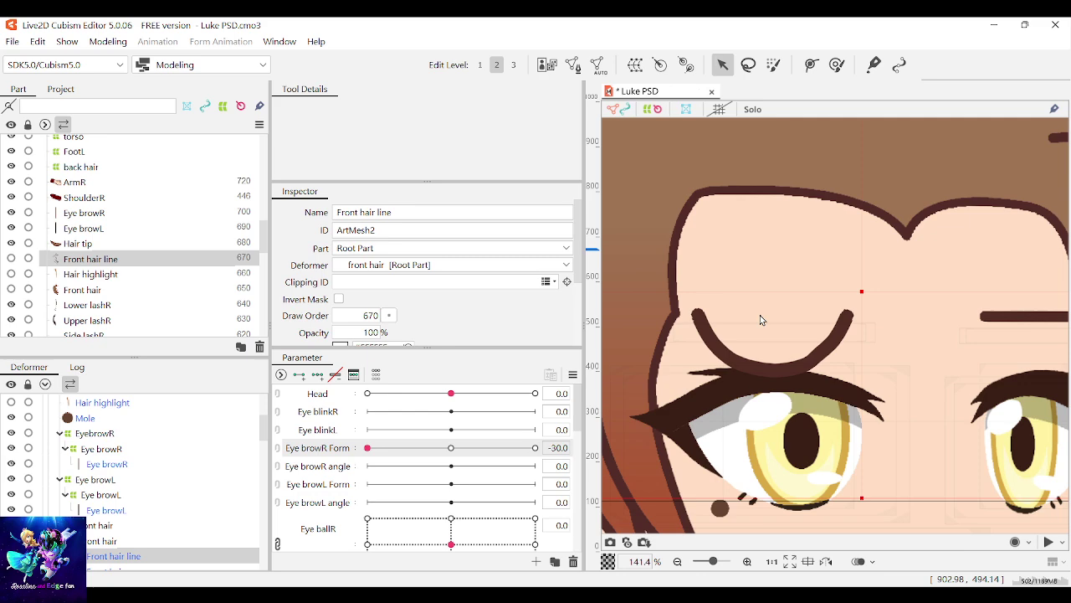
# Step: Adjust the two inner path points on the nose side of Eye browR at Form -30 and check the deselected curve
pyautogui.click(810, 362)
pyautogui.scroll(-1, 810, 364)
pyautogui.scroll(4, 808, 362)
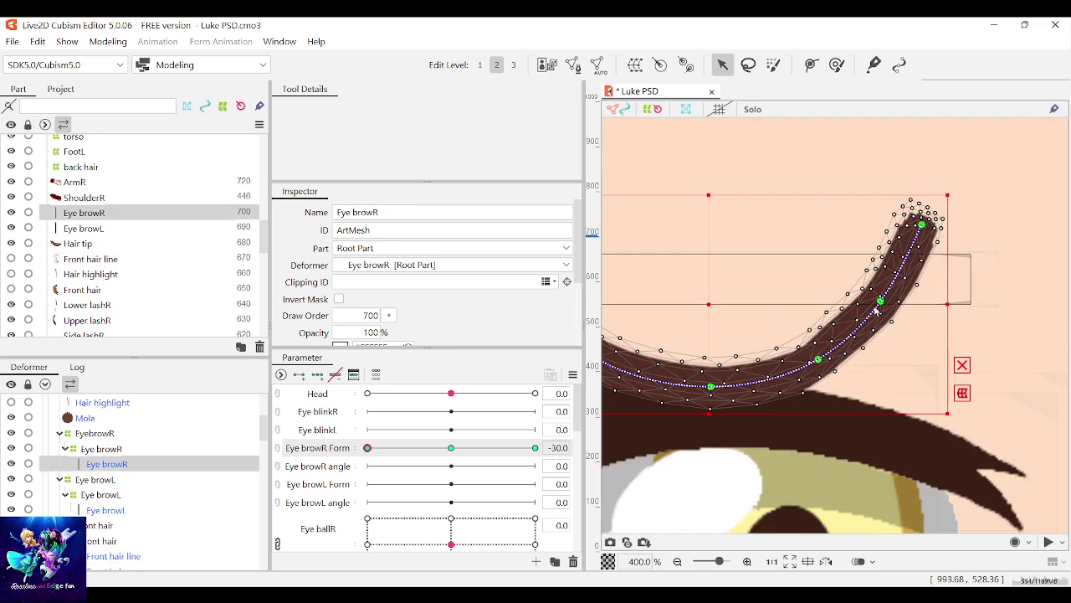
pyautogui.click(876, 307)
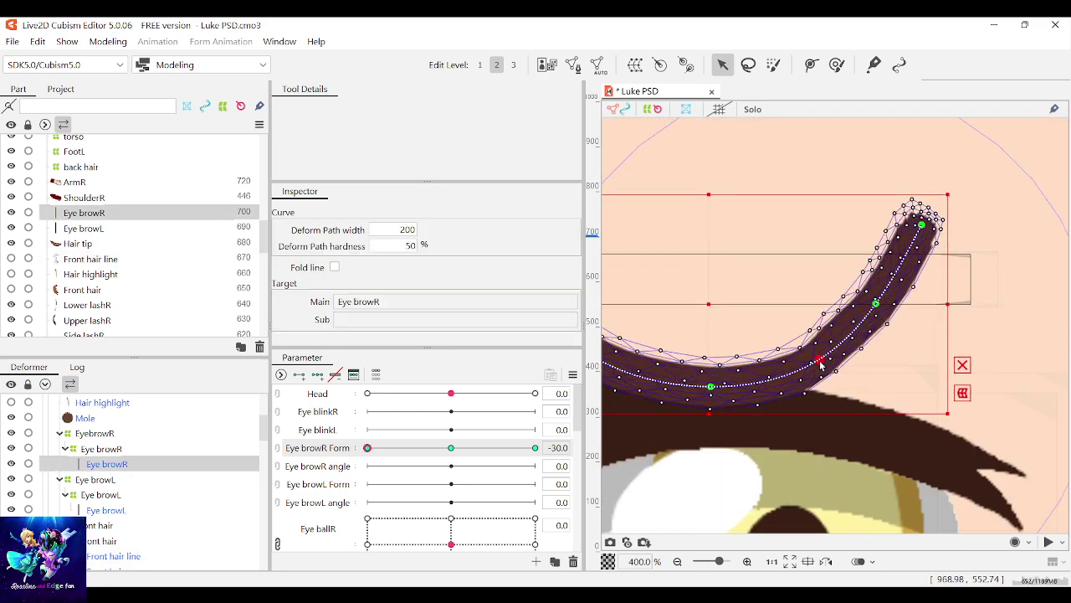
pyautogui.scroll(-5, 820, 364)
pyautogui.press('Escape')
pyautogui.scroll(-2, 780, 316)
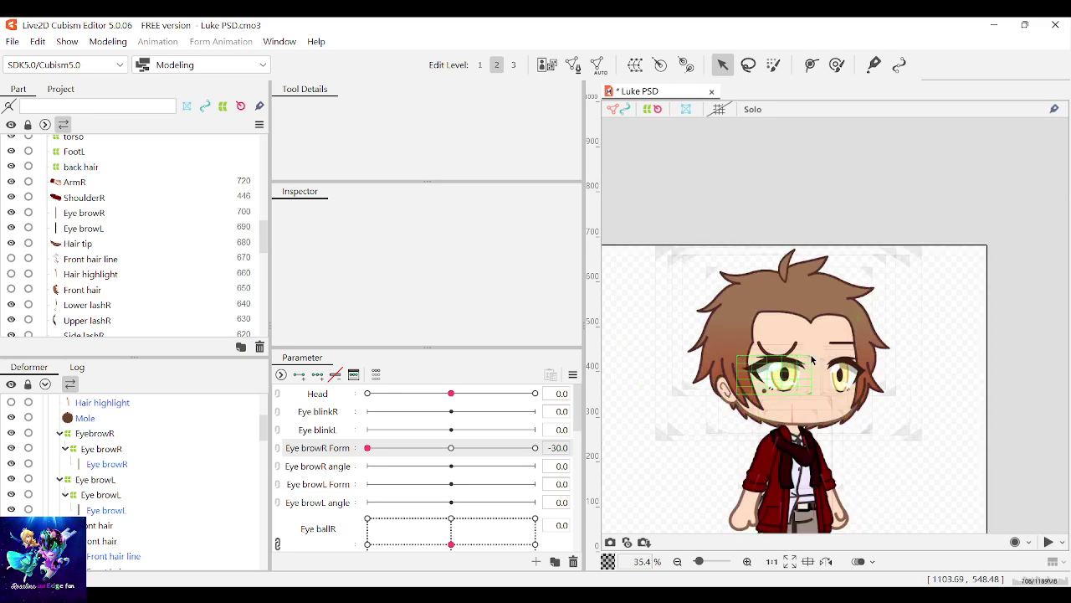
# Step: Touch up the mesh along the upper edge of Eye browR's nose-side bend and check it against the face
pyautogui.scroll(5, 837, 322)
pyautogui.scroll(-1, 878, 325)
pyautogui.scroll(3, 877, 324)
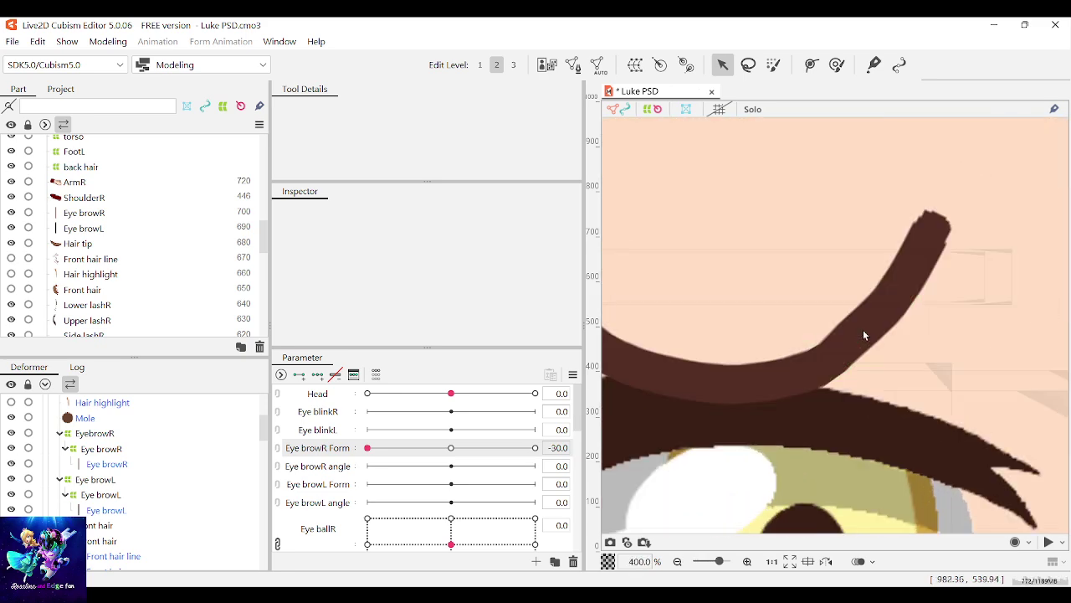
pyautogui.click(860, 333)
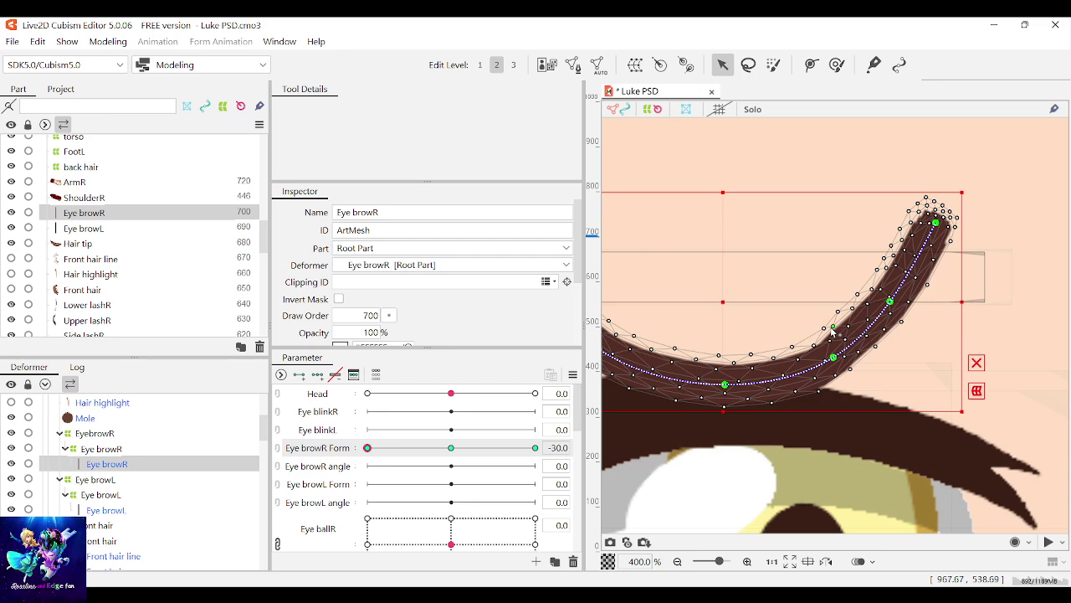
pyautogui.scroll(-4, 844, 331)
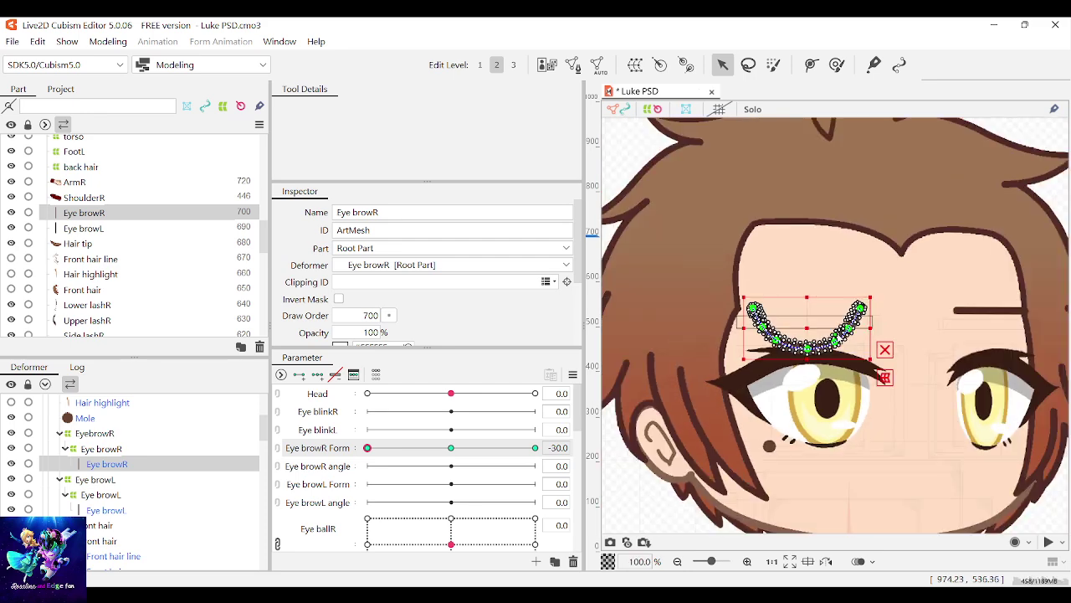
pyautogui.click(1012, 151)
pyautogui.scroll(-1, 830, 306)
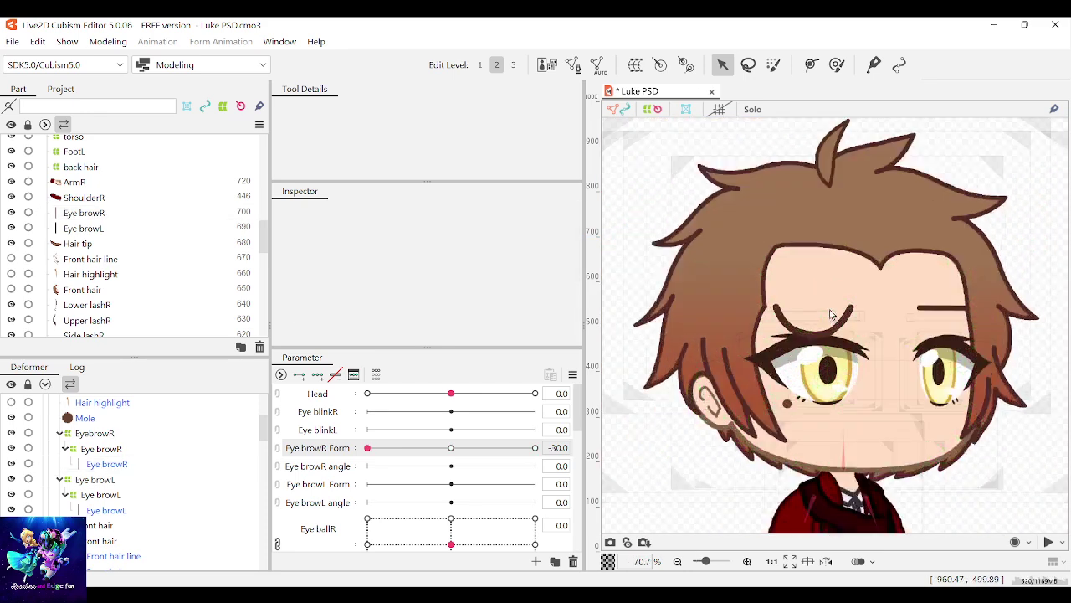
# Step: Refine the mesh along the lower edge of Eye browR's nose-side bend and check the deselected eyebrow
pyautogui.scroll(6, 837, 348)
pyautogui.click(875, 423)
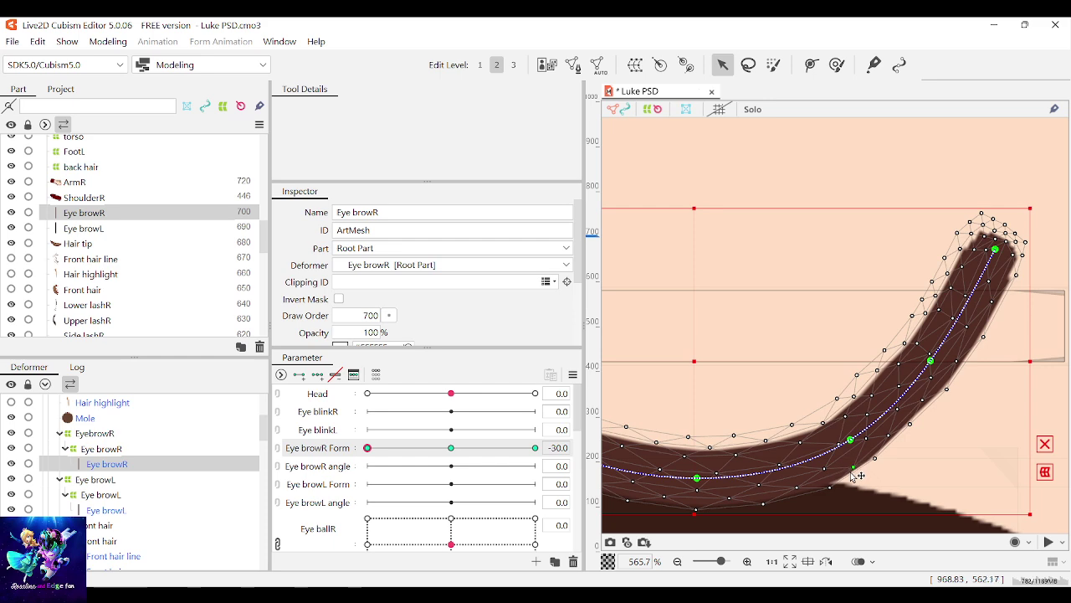
pyautogui.scroll(-4, 854, 474)
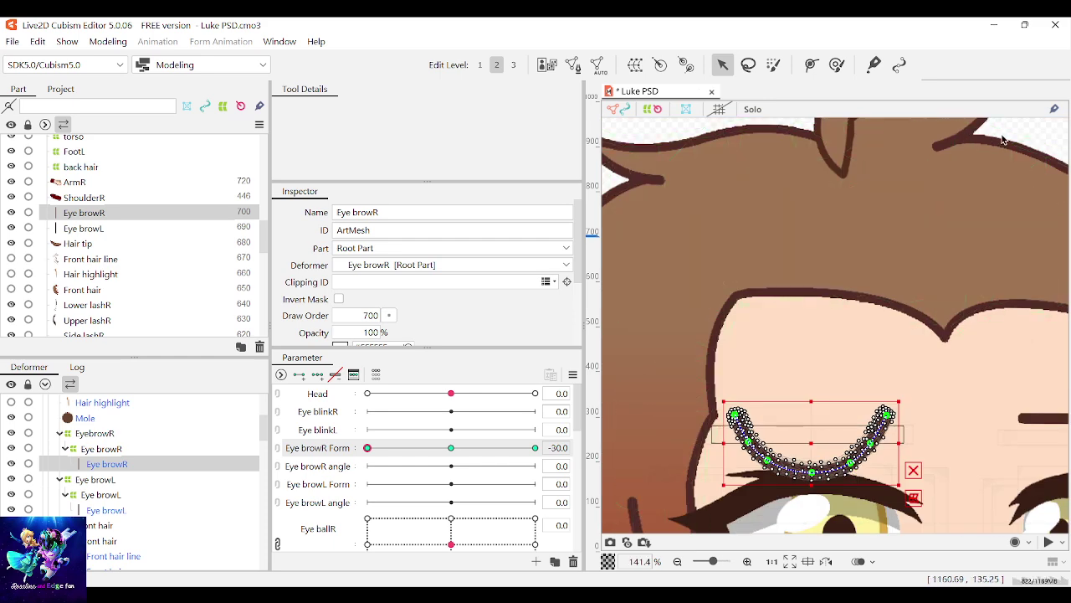
pyautogui.click(874, 349)
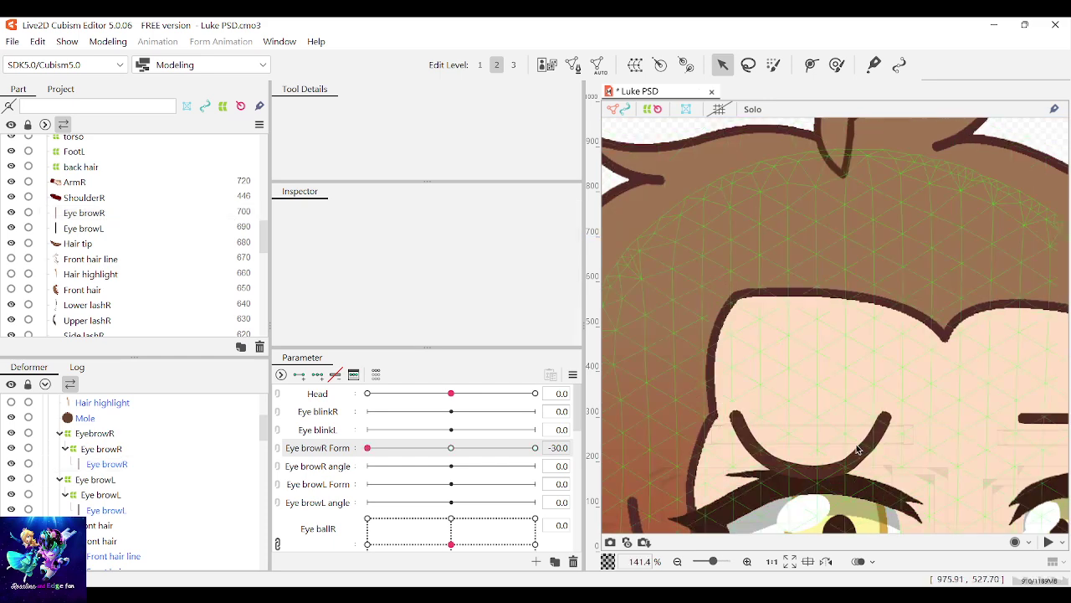
# Step: Nudge the mesh vertices on the upper edge of Eye browR's nose-side arm to smooth its outline, leaving the eyebrow deselected
pyautogui.click(855, 492)
pyautogui.scroll(5, 859, 452)
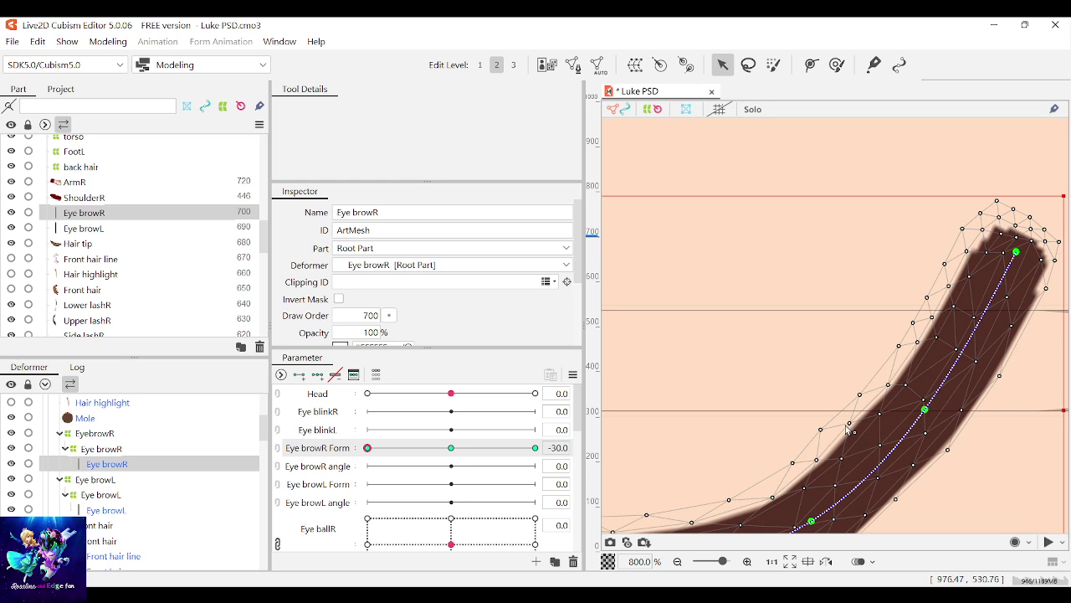
pyautogui.moveTo(845, 425); pyautogui.dragTo(846, 429)
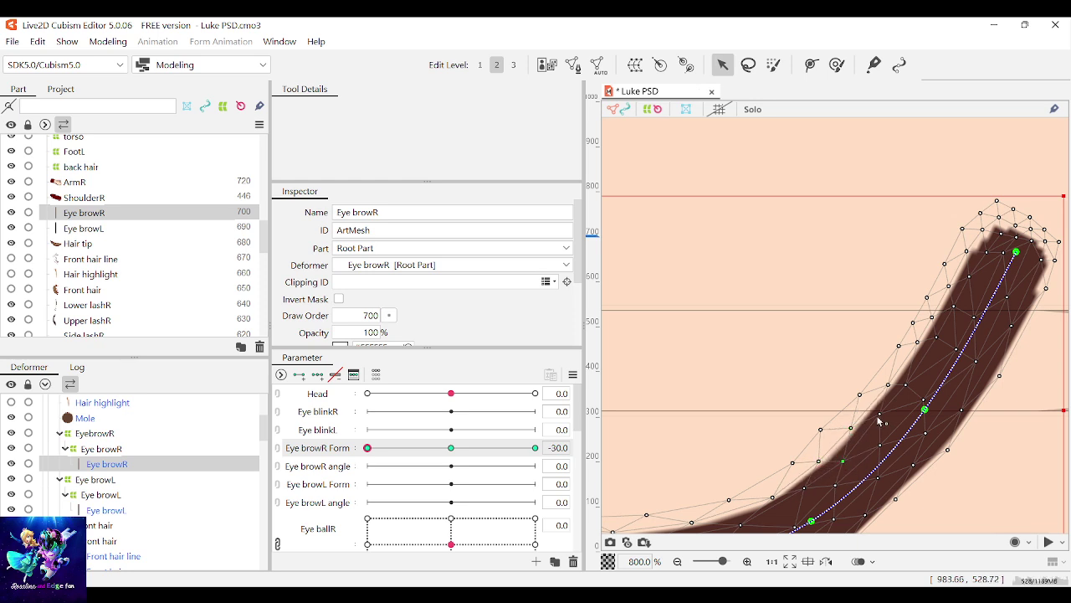
pyautogui.moveTo(851, 428); pyautogui.dragTo(856, 432)
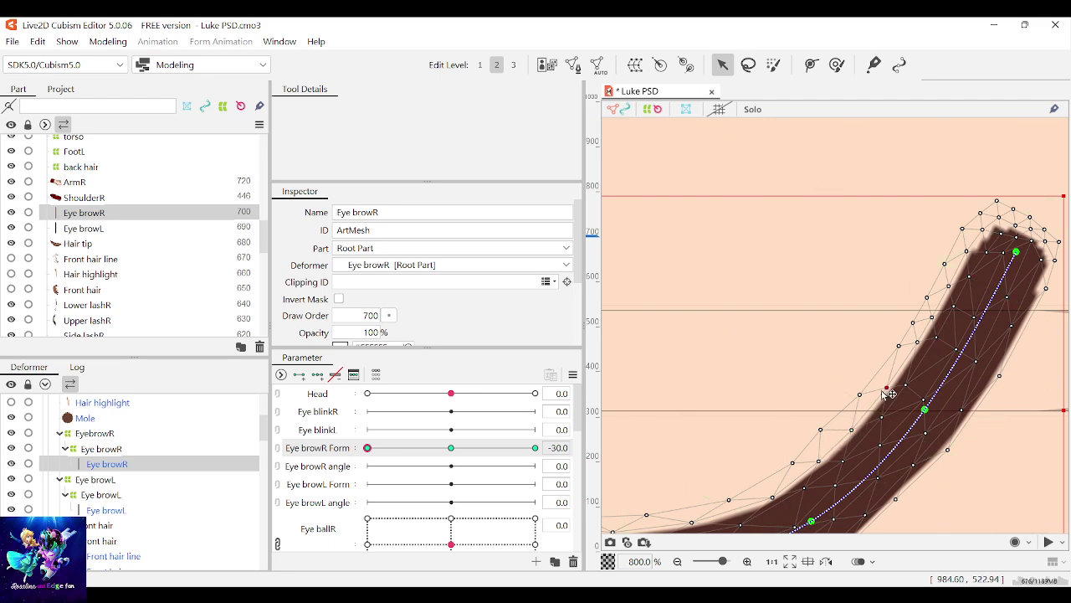
pyautogui.scroll(-5, 820, 464)
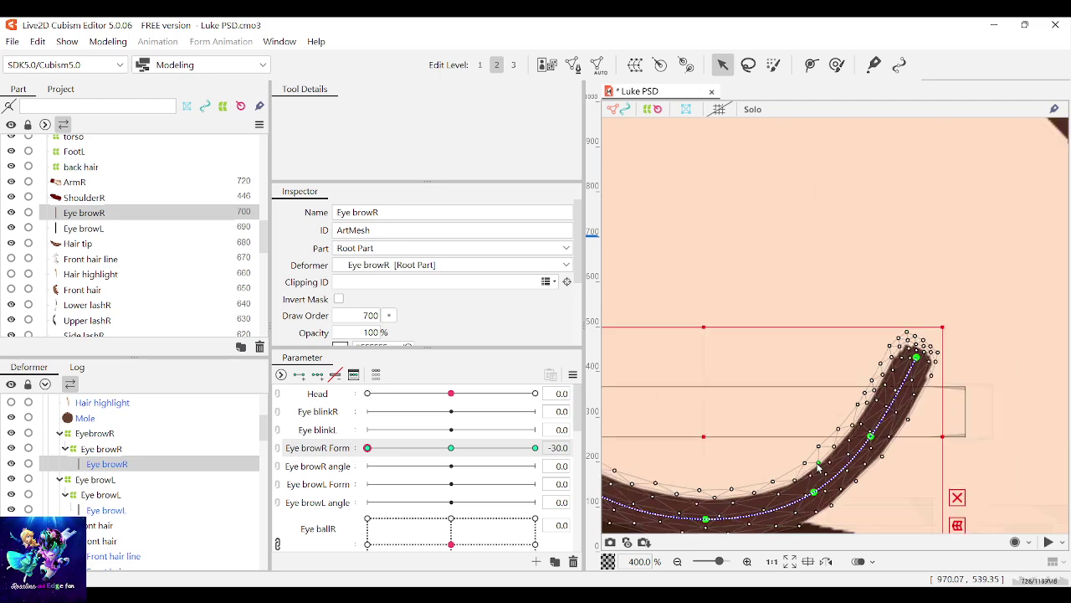
pyautogui.click(1002, 132)
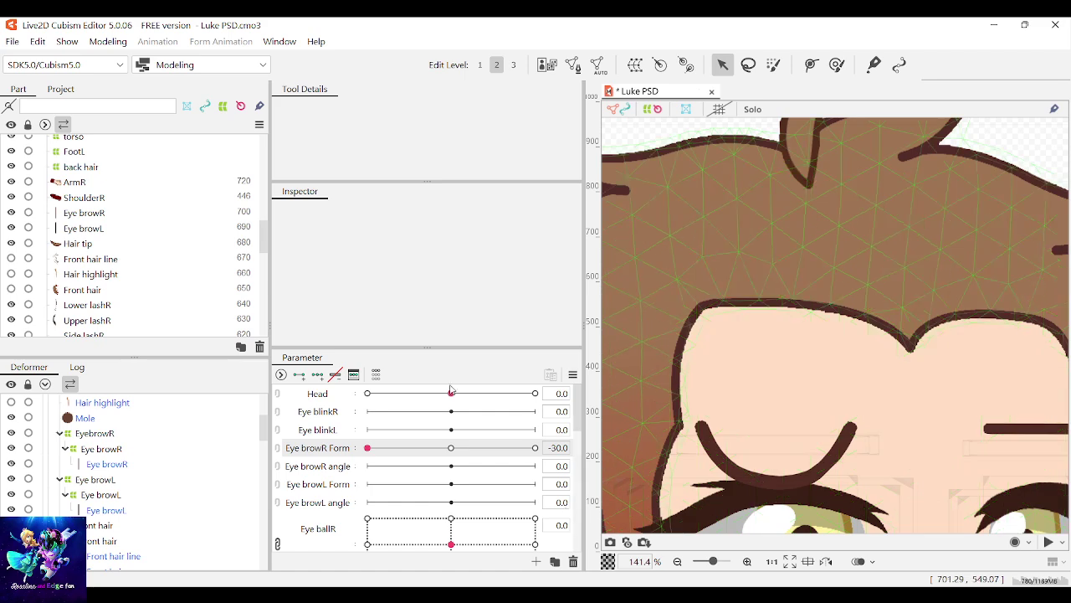
# Step: Set Eye browR Form to 0 and select the straight Eye browR mesh
pyautogui.moveTo(379, 452); pyautogui.dragTo(452, 449)
pyautogui.click(708, 431)
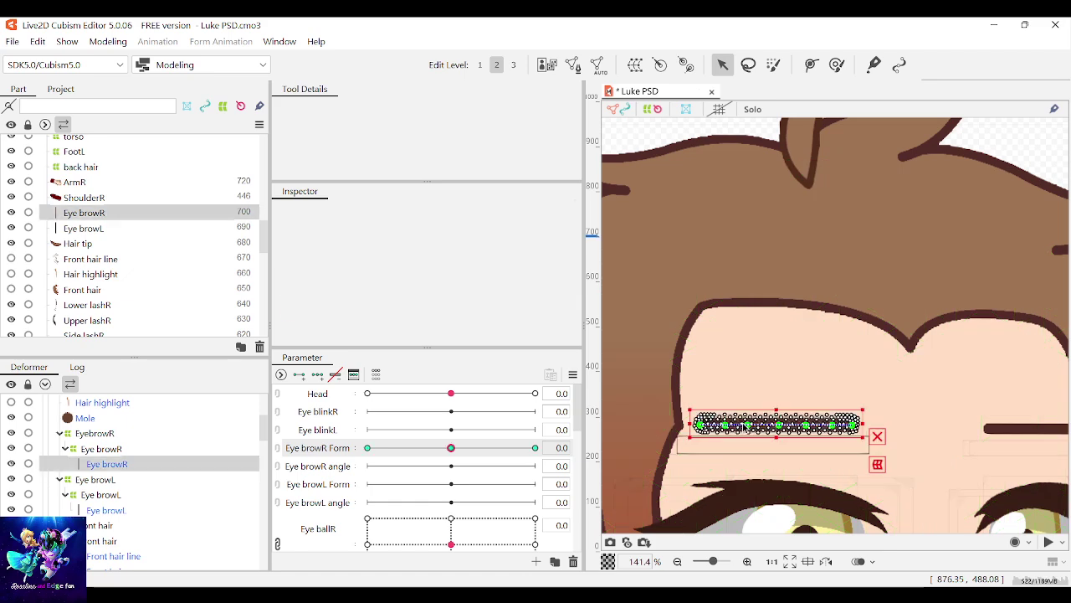
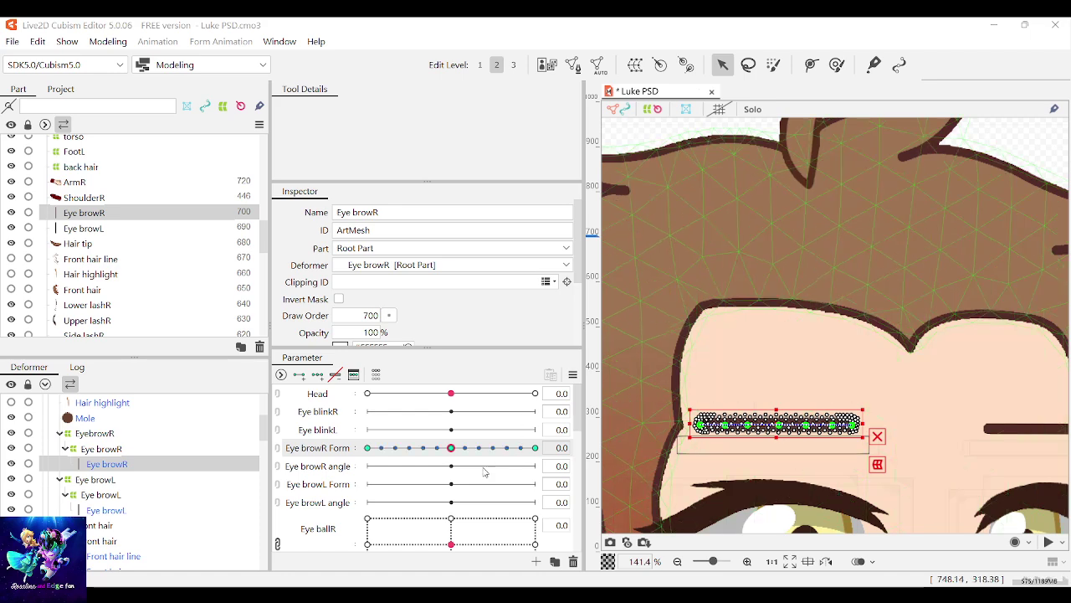
# Step: Preview Eye browR's in-between arch shapes by moving Form through 20.8 up to its maximum, and return it to 0
pyautogui.moveTo(451, 447)
pyautogui.mouseDown()
pyautogui.moveTo(527, 448)
pyautogui.moveTo(390, 456)
pyautogui.moveTo(457, 459)
pyautogui.mouseUp()
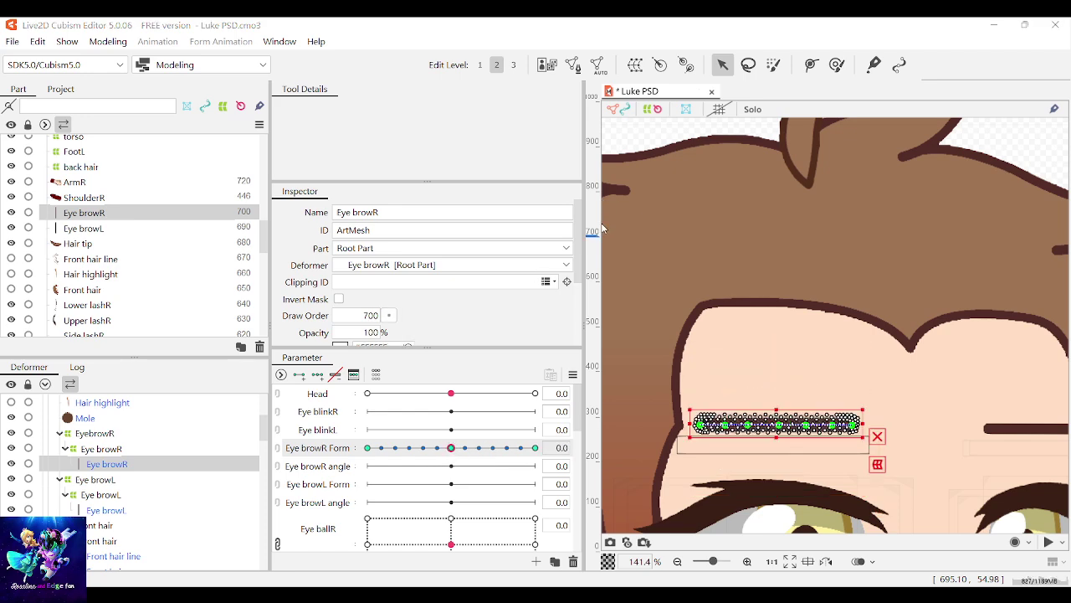
pyautogui.moveTo(451, 450); pyautogui.dragTo(508, 447)
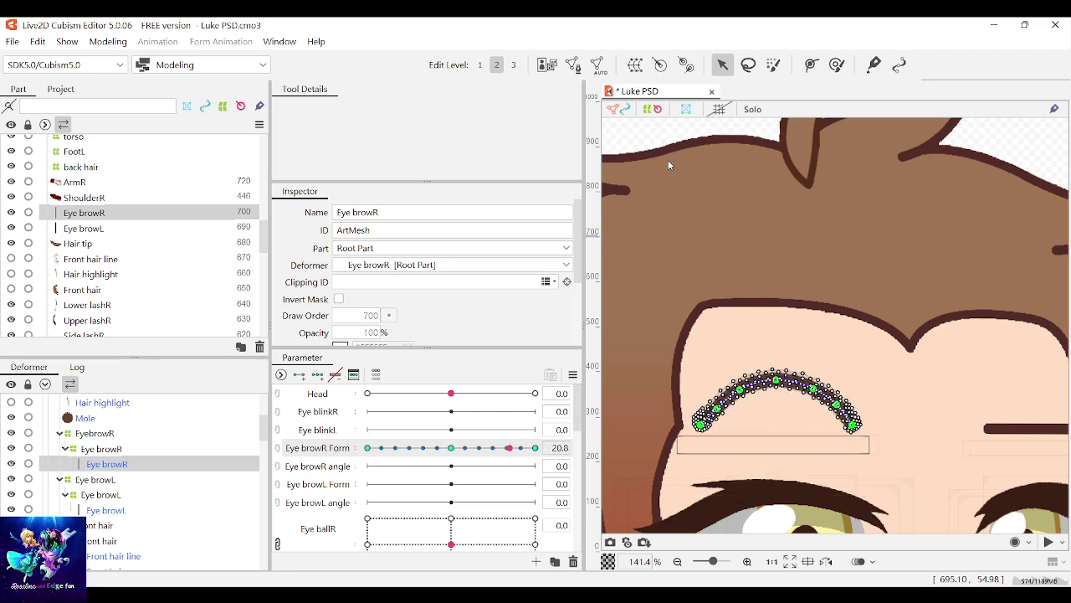
pyautogui.scroll(-2, 769, 260)
pyautogui.click(904, 168)
pyautogui.scroll(4, 744, 345)
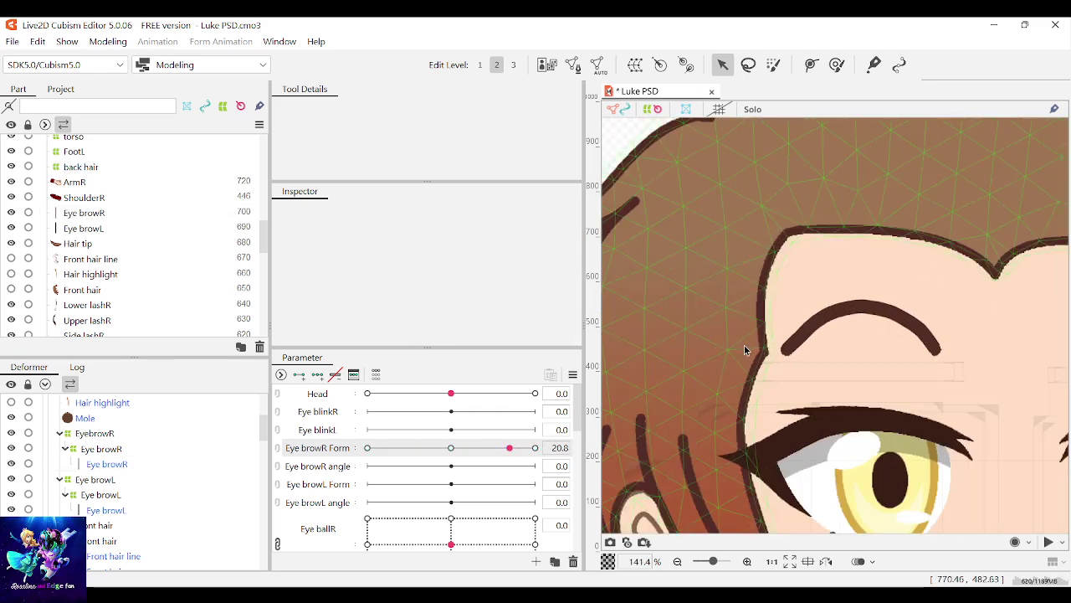
pyautogui.moveTo(508, 447); pyautogui.dragTo(537, 452)
pyautogui.moveTo(487, 490); pyautogui.dragTo(451, 449)
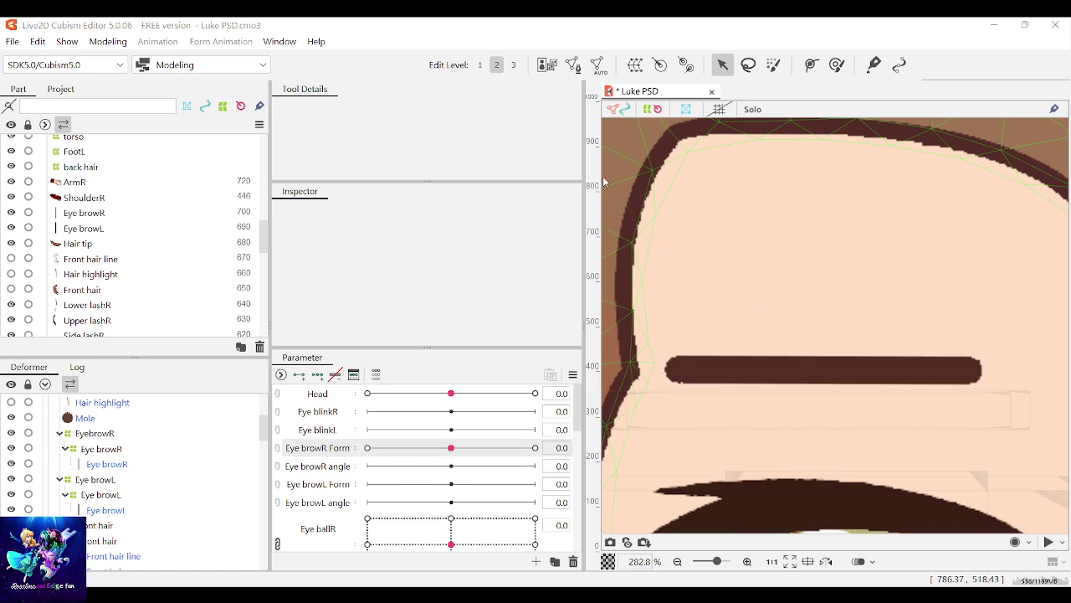
# Step: Inspect the straight Eye browR at Form 0, both selected and deselected, against the whole face
pyautogui.click(777, 370)
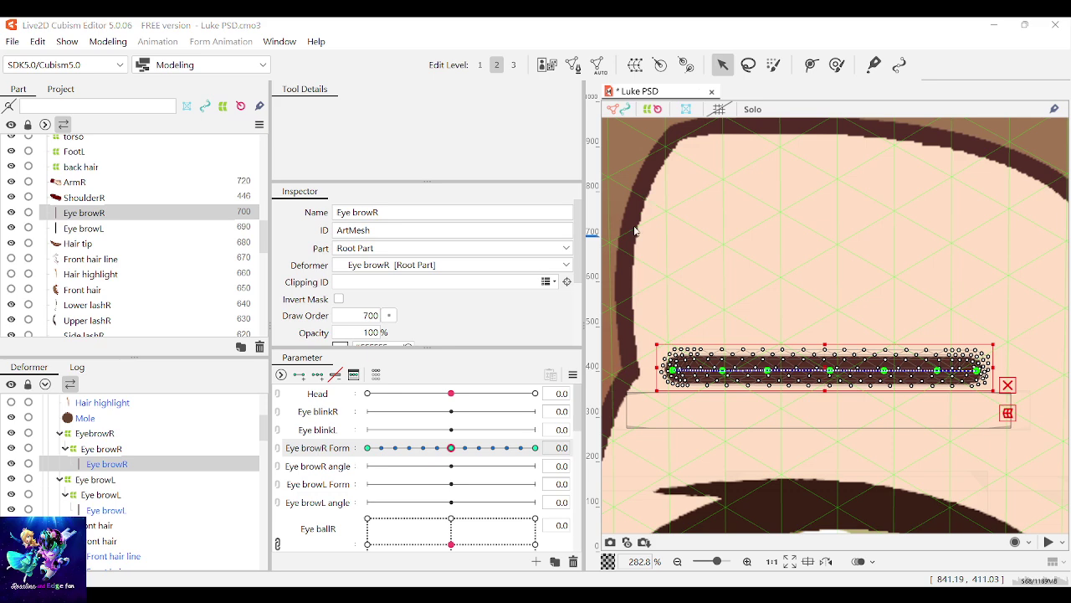
pyautogui.scroll(-8, 737, 314)
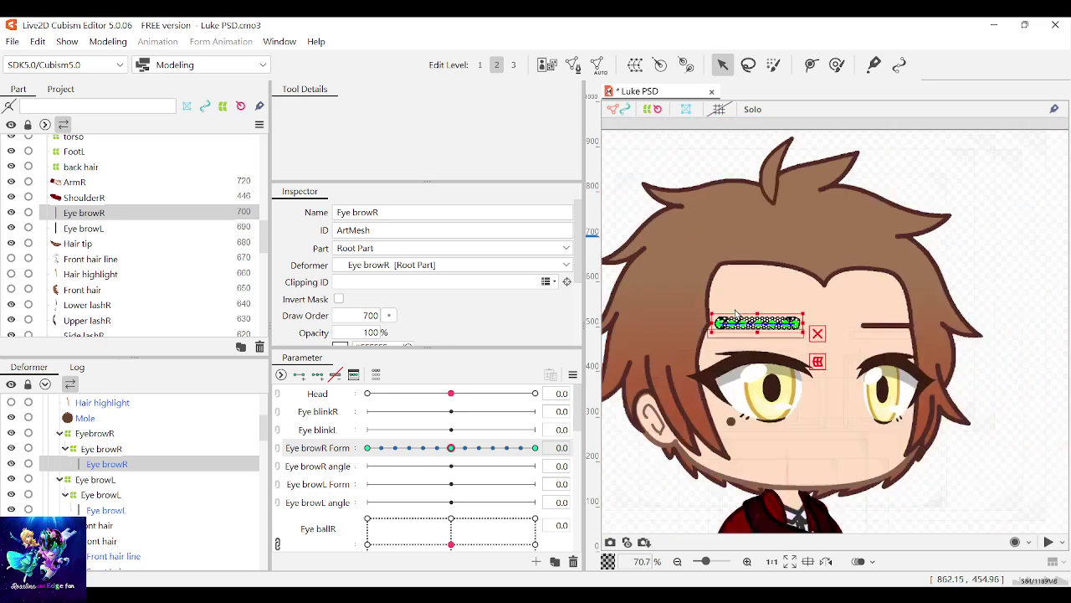
pyautogui.scroll(1, 735, 308)
pyautogui.click(974, 136)
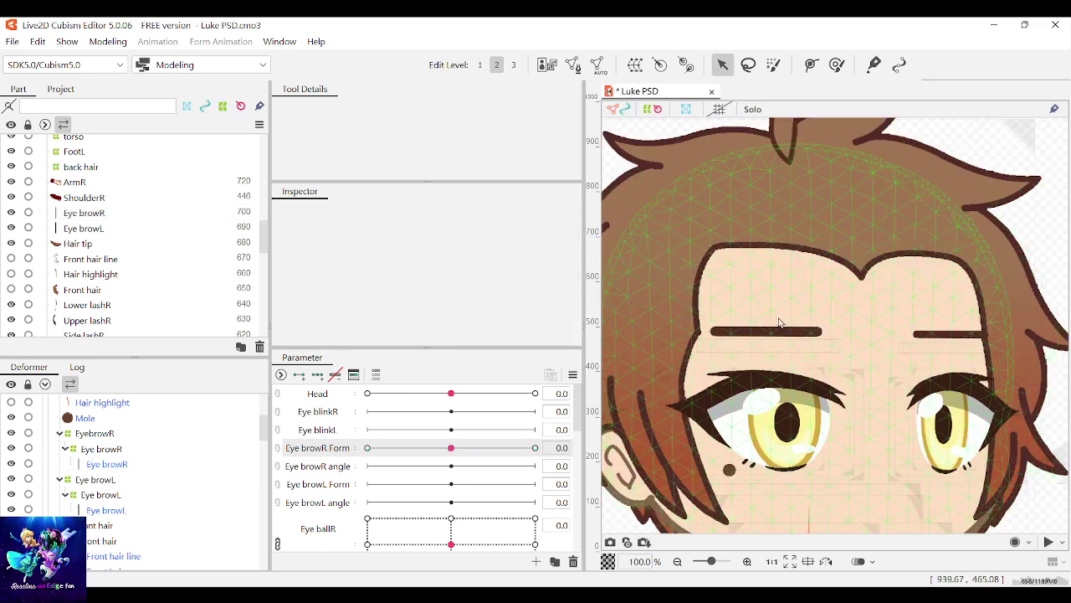
pyautogui.scroll(-1, 778, 322)
pyautogui.scroll(2, 774, 323)
pyautogui.moveTo(453, 448)
pyautogui.mouseDown()
pyautogui.moveTo(591, 434)
pyautogui.moveTo(469, 430)
pyautogui.moveTo(366, 444)
pyautogui.moveTo(467, 445)
pyautogui.moveTo(492, 436)
pyautogui.moveTo(448, 444)
pyautogui.moveTo(502, 432)
pyautogui.moveTo(462, 453)
pyautogui.mouseUp()
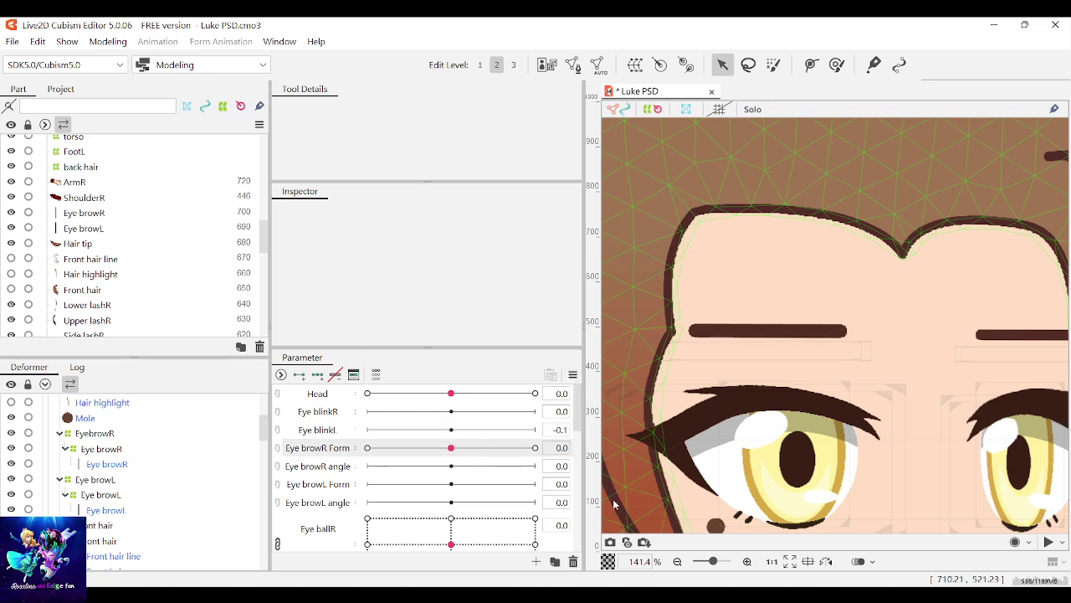
# Step: Preview Eye browR's slight arch at Form 6.1 and return the parameter to 0
pyautogui.click(679, 289)
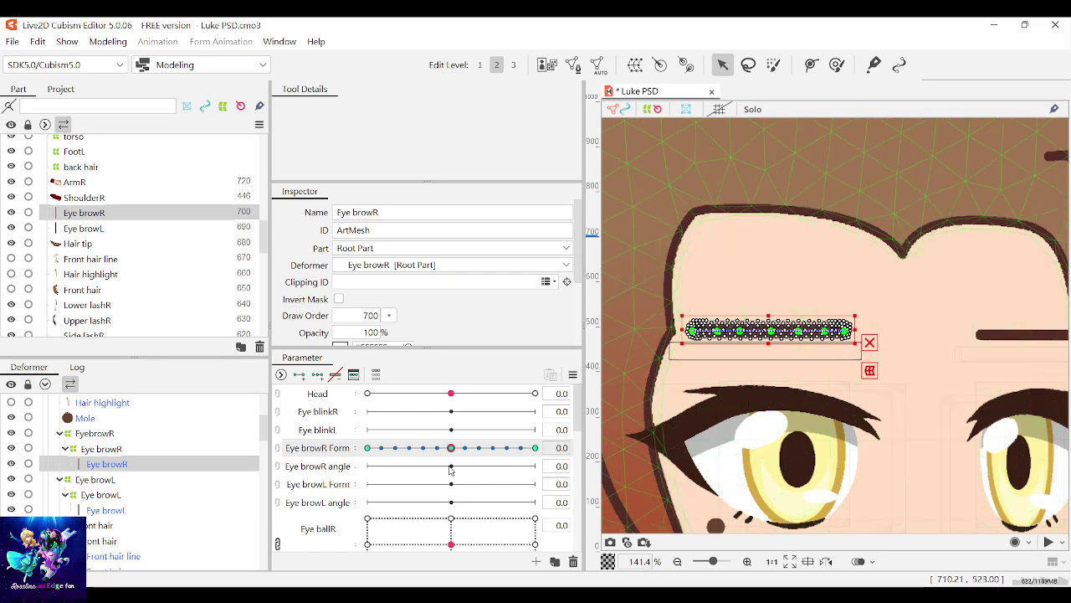
pyautogui.moveTo(451, 448)
pyautogui.mouseDown()
pyautogui.moveTo(538, 449)
pyautogui.moveTo(469, 448)
pyautogui.mouseUp()
pyautogui.scroll(-2, 763, 315)
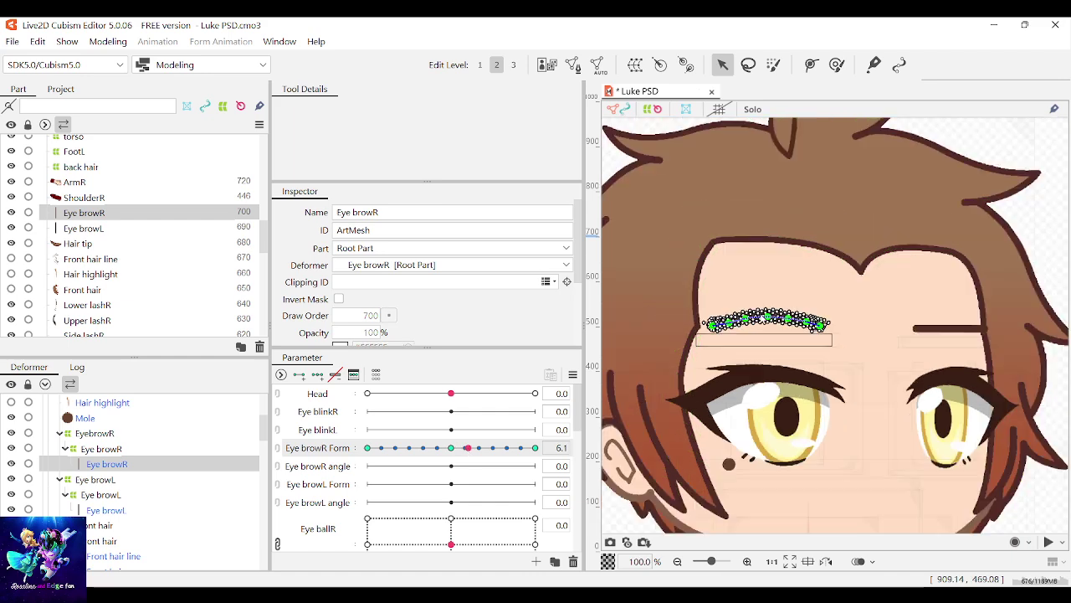
pyautogui.scroll(6, 630, 385)
pyautogui.scroll(-2, 630, 385)
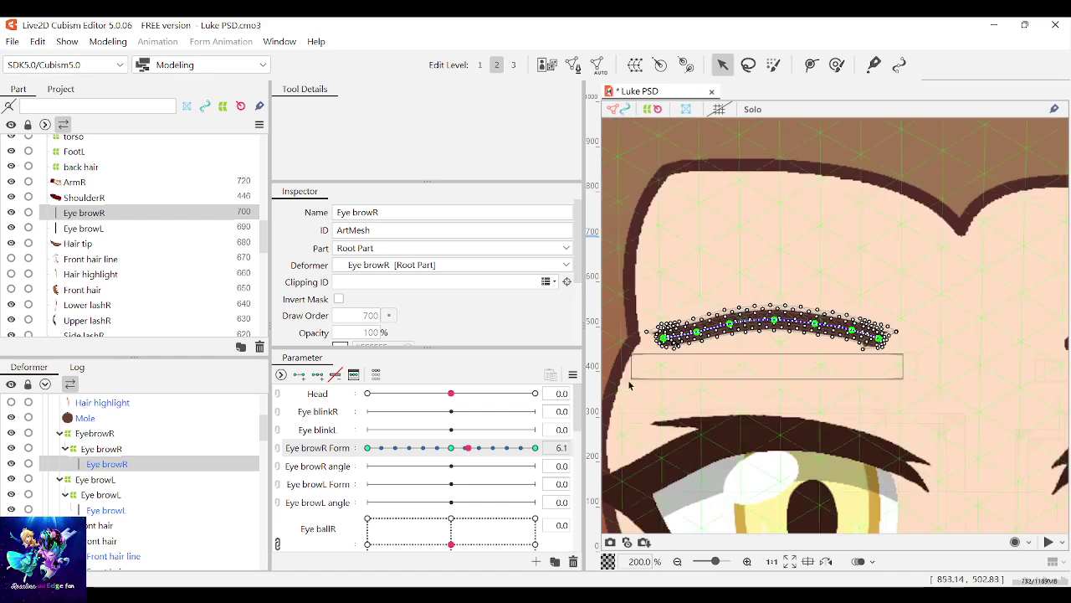
pyautogui.click(446, 456)
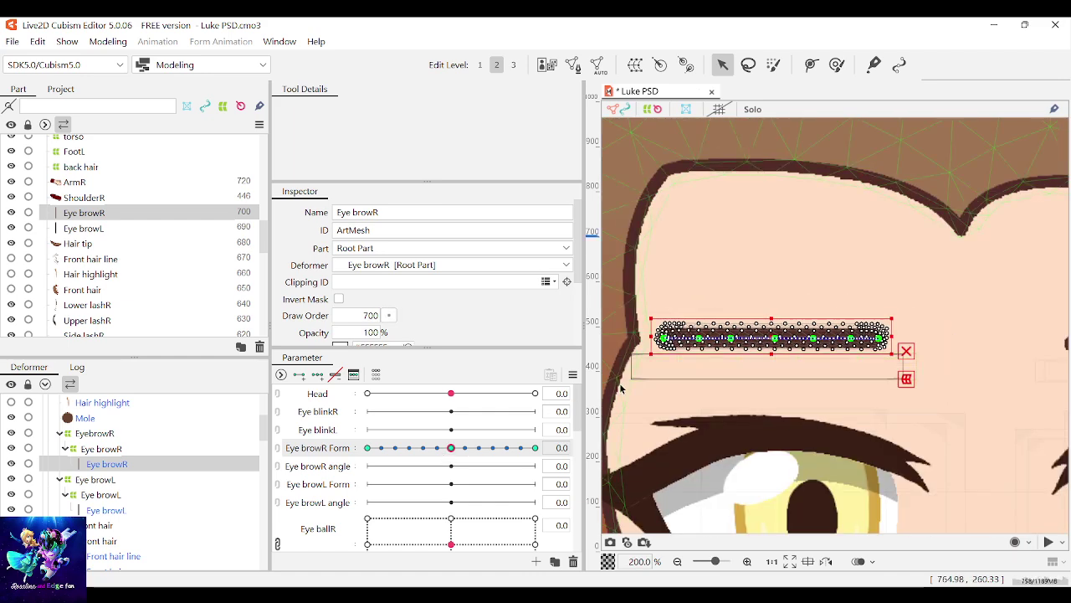
pyautogui.scroll(5, 636, 436)
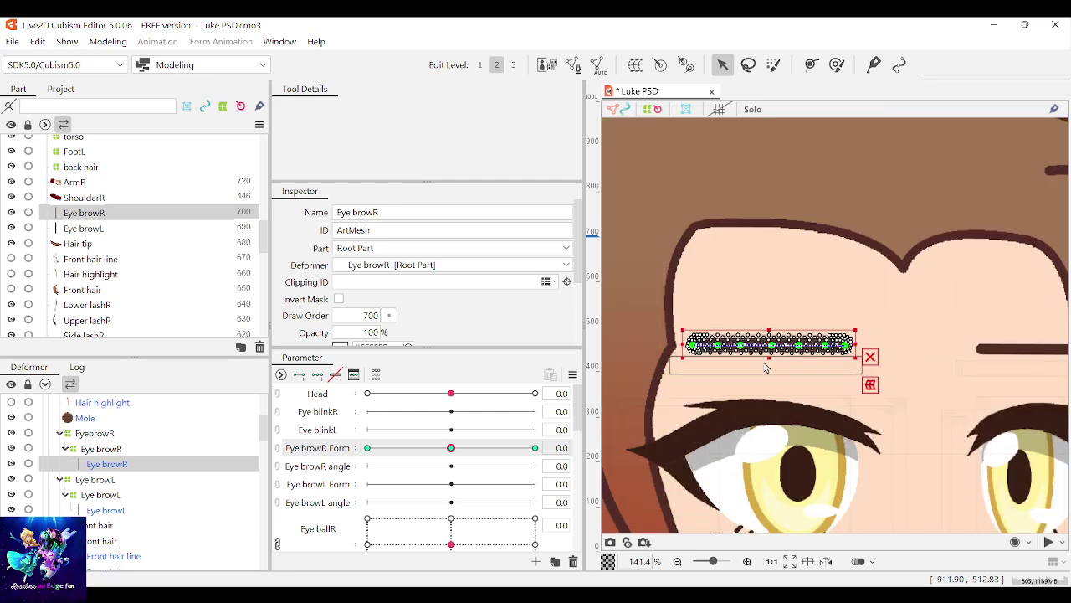
# Step: Preview Eye browR's arch against the face by moving its Form parameter through 4.6 and 19.3
pyautogui.scroll(-3, 753, 346)
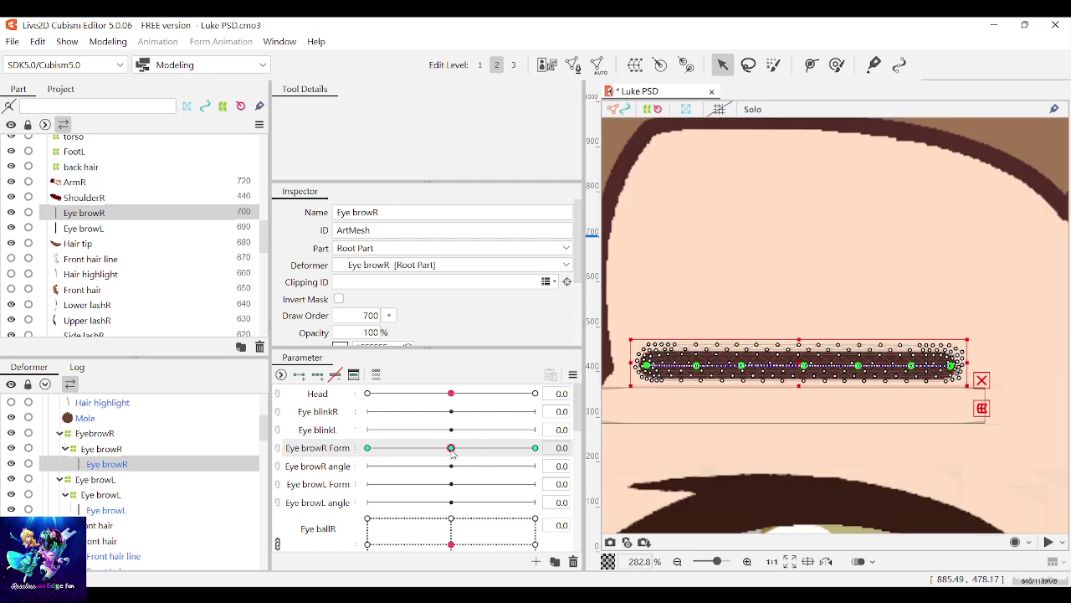
pyautogui.moveTo(451, 450); pyautogui.dragTo(451, 480)
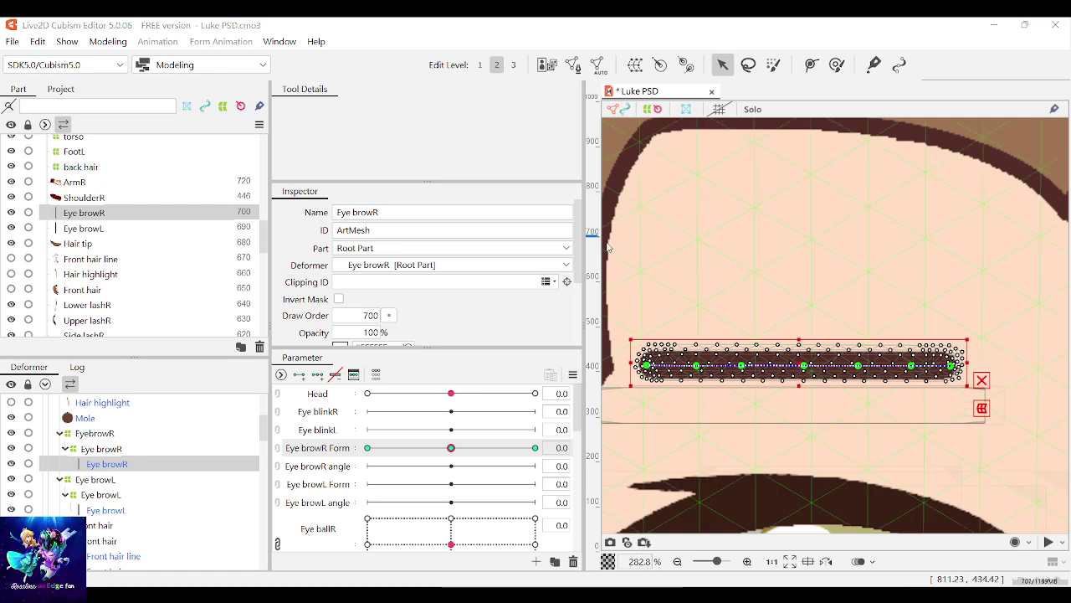
pyautogui.scroll(-4, 740, 331)
pyautogui.click(927, 207)
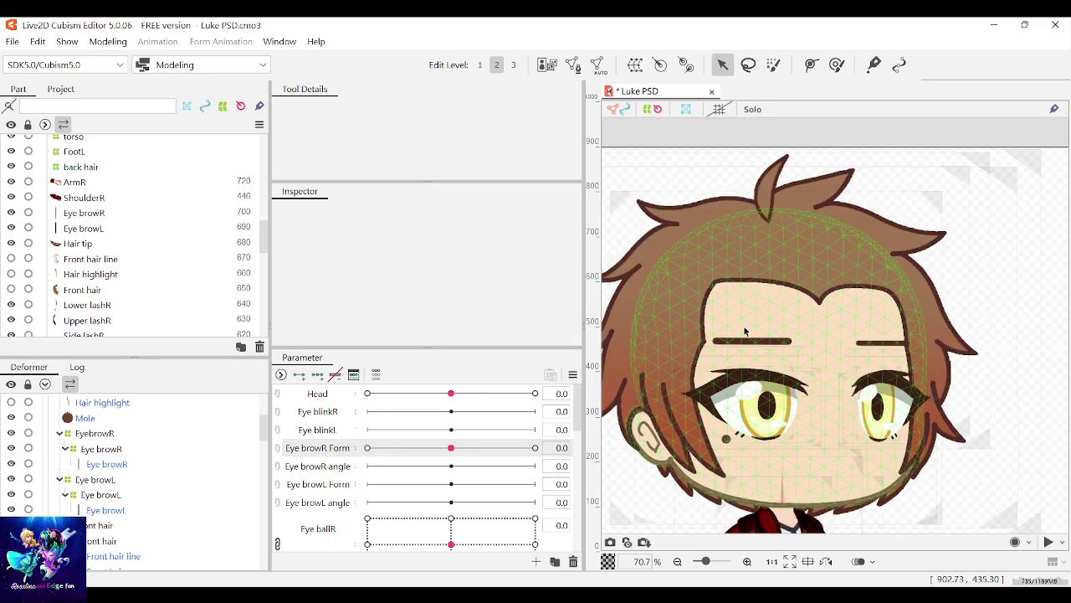
pyautogui.scroll(1, 744, 332)
pyautogui.scroll(2, 743, 334)
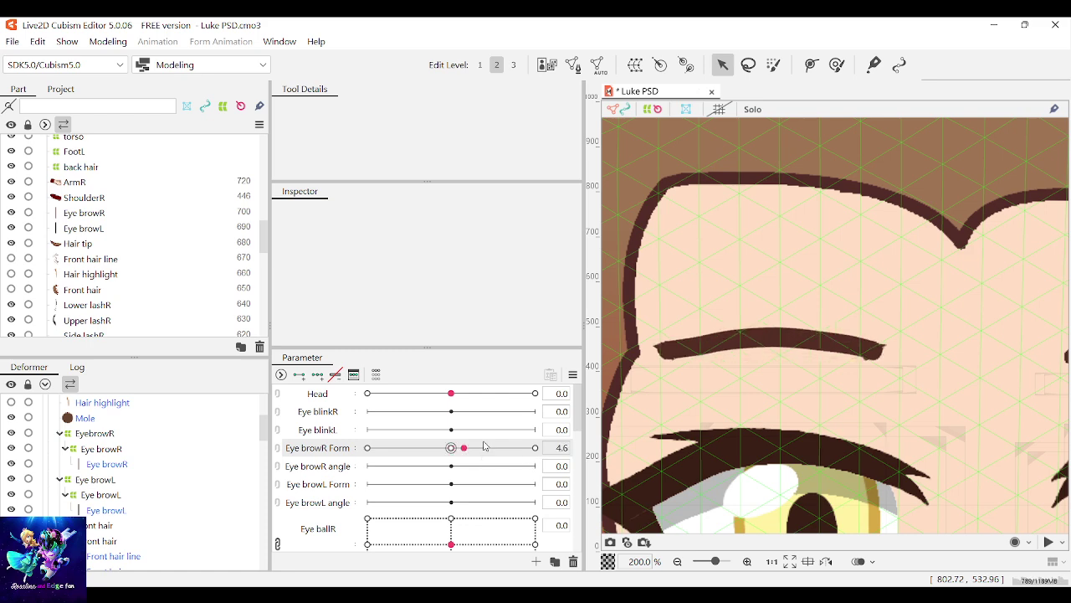
pyautogui.moveTo(451, 448); pyautogui.dragTo(486, 447)
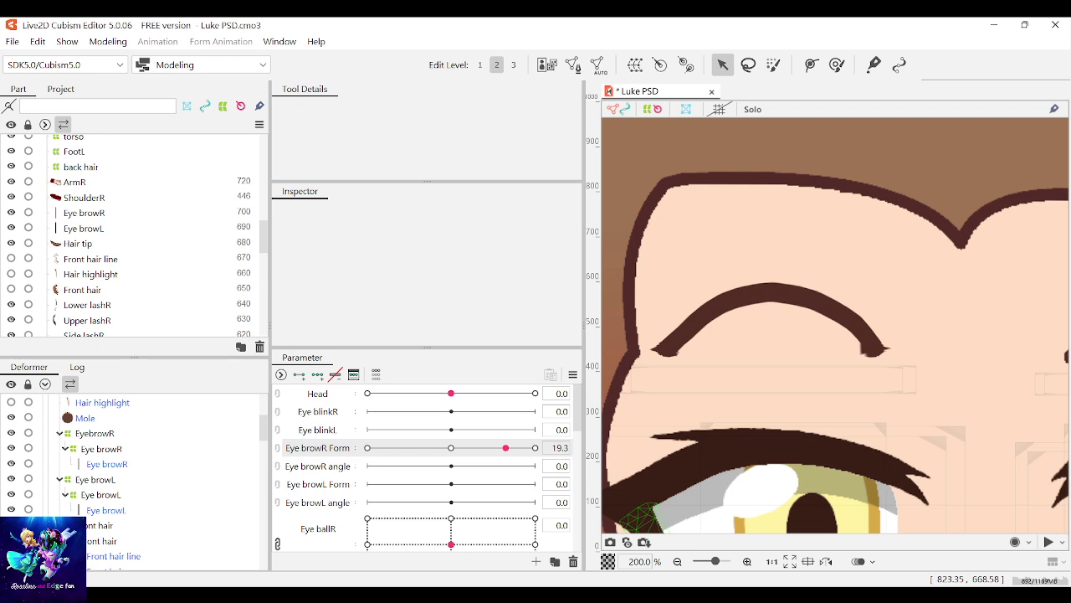
pyautogui.moveTo(514, 458); pyautogui.dragTo(465, 452)
# Step: Apply smooth interpolation between Eye browR's Form keys at parameter value 0 and save the model
pyautogui.click(547, 375)
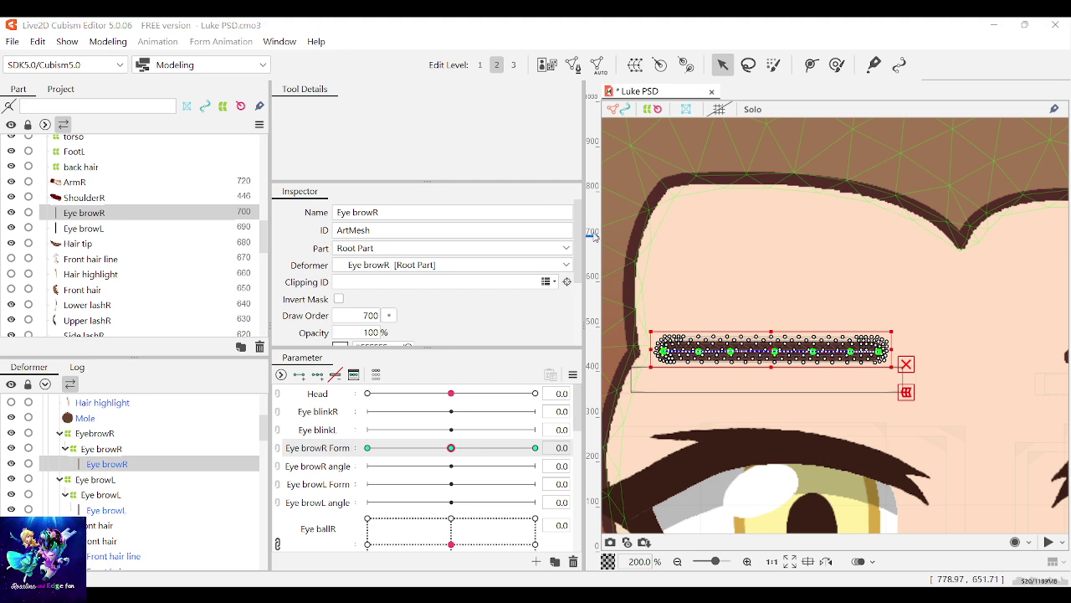
pyautogui.click(653, 311)
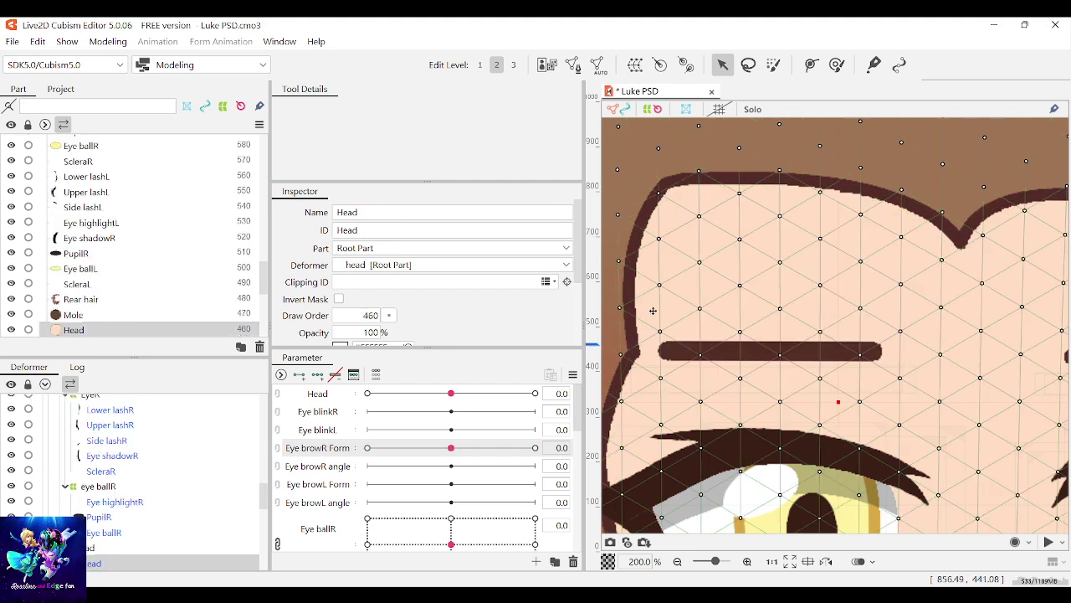
pyautogui.moveTo(463, 449)
pyautogui.mouseDown()
pyautogui.moveTo(530, 446)
pyautogui.moveTo(425, 446)
pyautogui.moveTo(447, 447)
pyautogui.moveTo(399, 458)
pyautogui.moveTo(514, 448)
pyautogui.moveTo(371, 448)
pyautogui.moveTo(451, 449)
pyautogui.mouseUp()
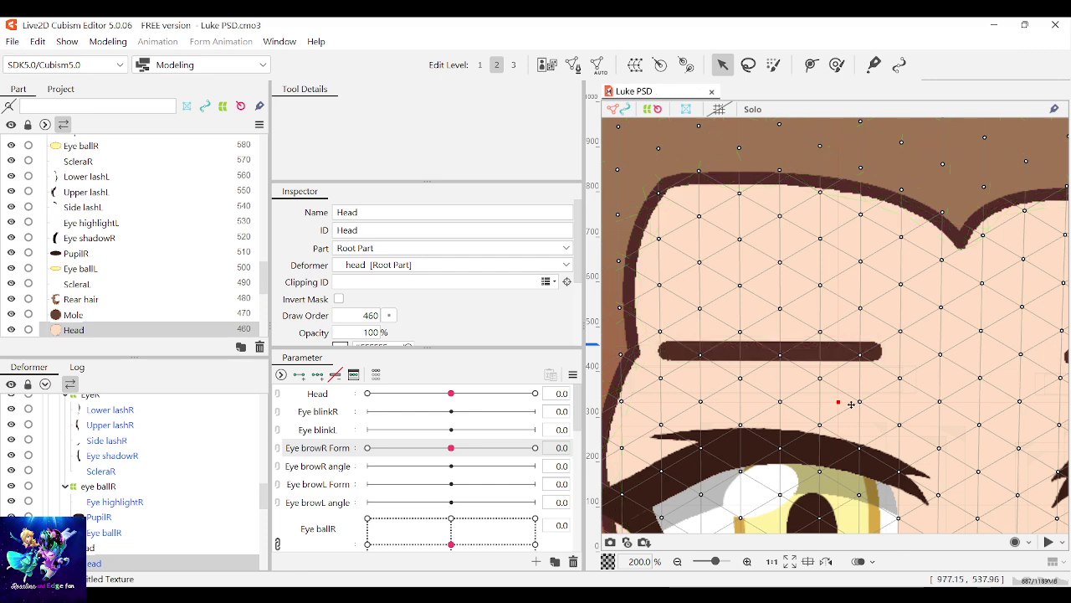
# Step: Key the inner Eye browR warp deformer to Eye browR angle at -30, 0 and 30, and tilt its inner end down at 30
pyautogui.click(720, 352)
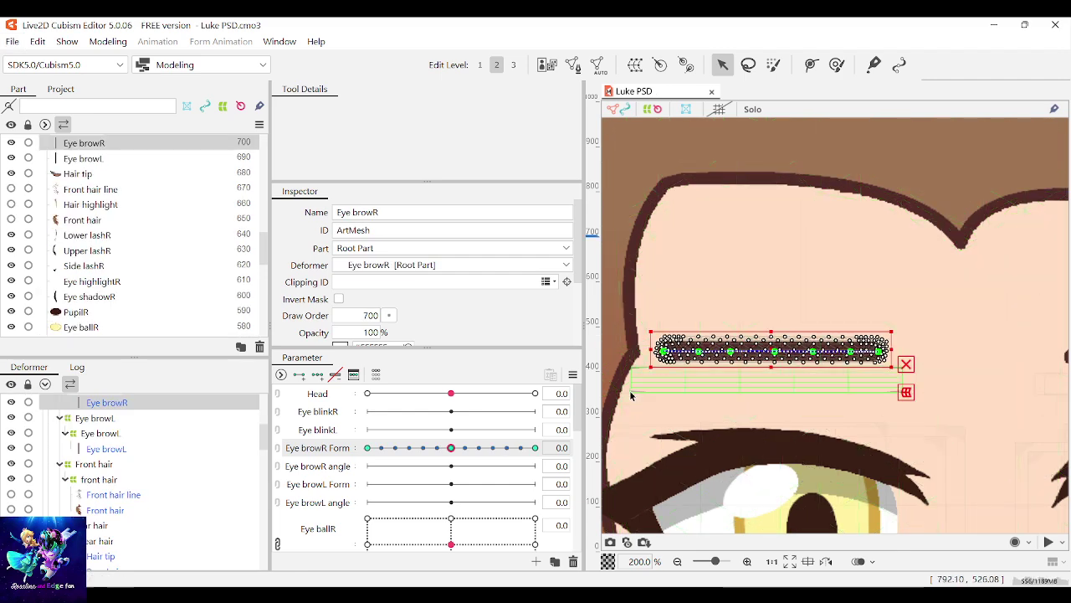
pyautogui.click(670, 381)
pyautogui.scroll(-5, 441, 427)
pyautogui.scroll(5, 442, 428)
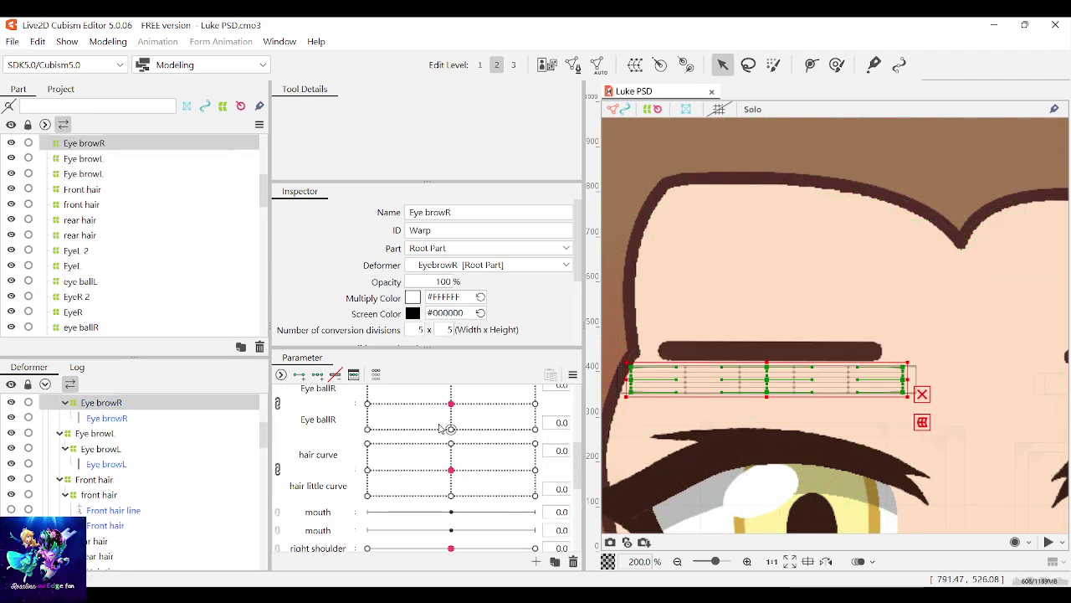
pyautogui.click(319, 471)
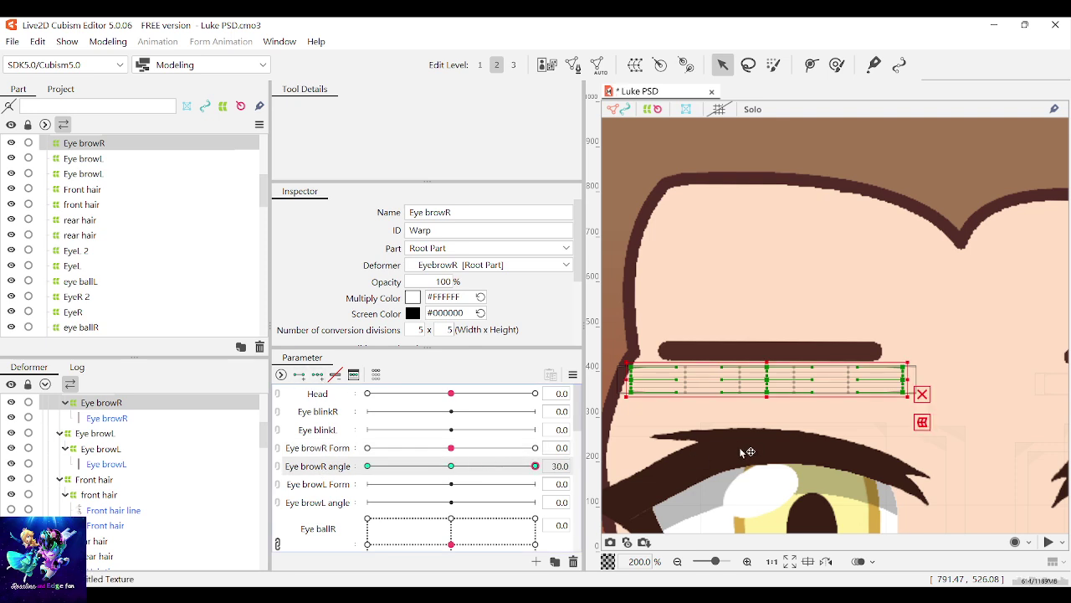
pyautogui.moveTo(912, 398); pyautogui.dragTo(880, 469)
# Step: Tilt the Eye browR warp's inner end steeply upward at angle -30, and return the parameter to 0
pyautogui.moveTo(535, 466); pyautogui.dragTo(341, 493)
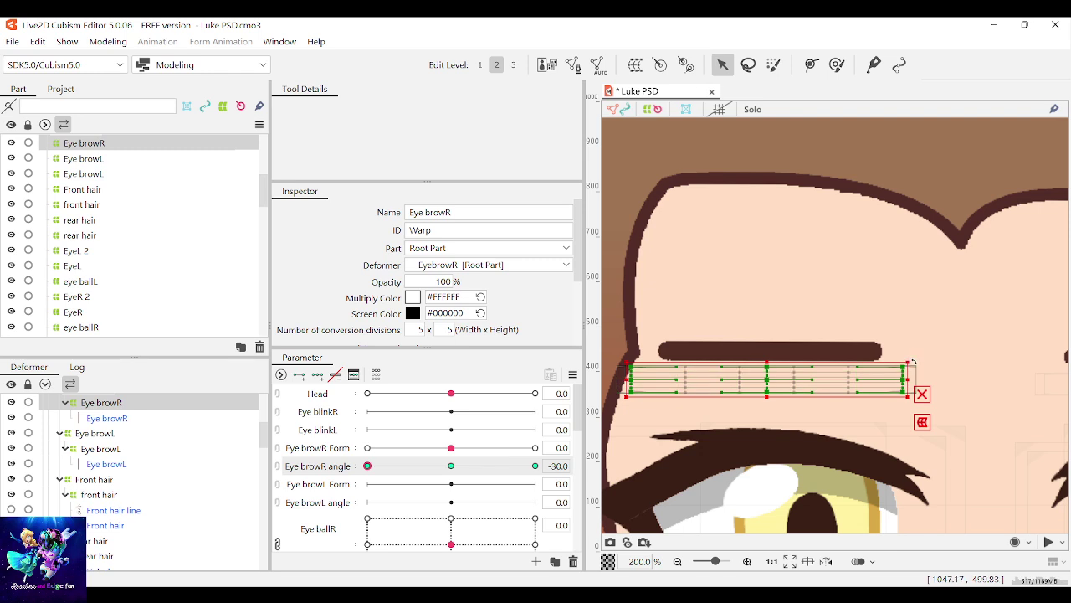
pyautogui.moveTo(913, 361); pyautogui.dragTo(866, 234)
pyautogui.scroll(-2, 829, 331)
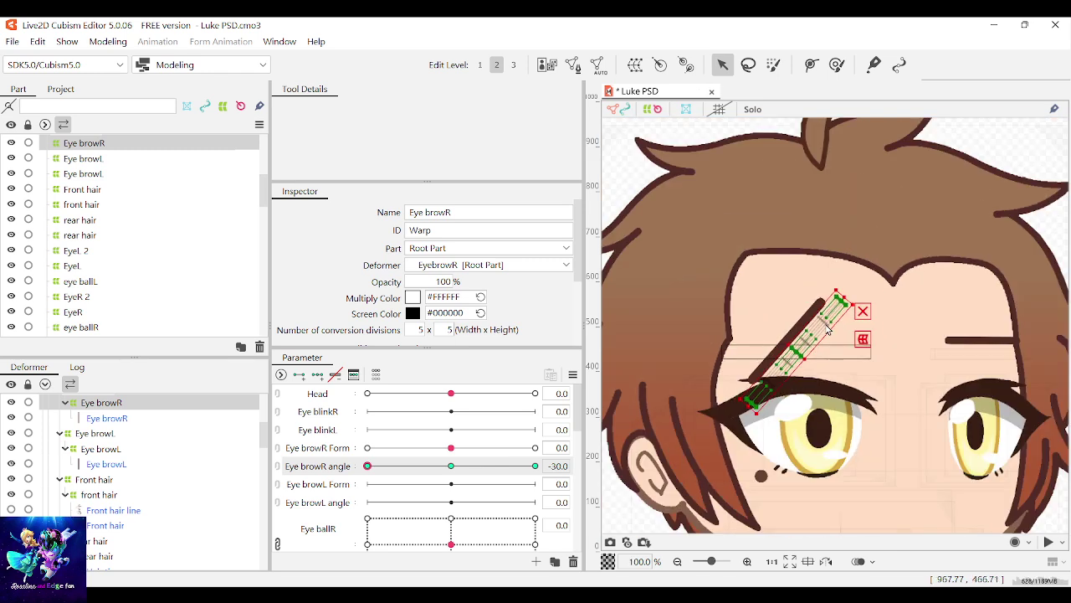
pyautogui.scroll(1, 829, 328)
pyautogui.moveTo(399, 465); pyautogui.dragTo(442, 467)
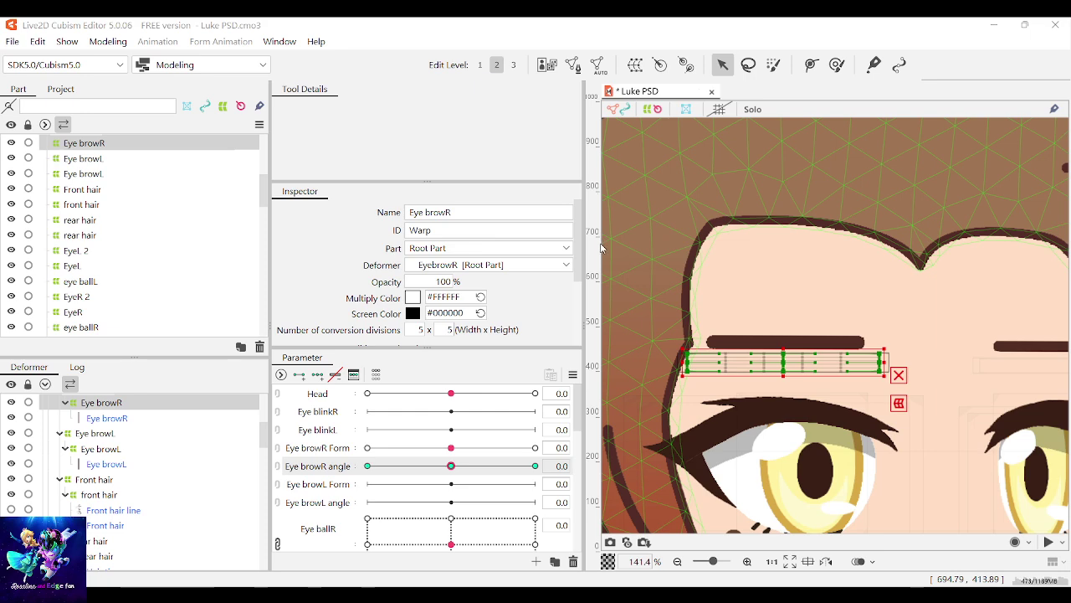
# Step: Apply smooth interpolation between the Eye browR angle keys and preview the tilt against the whole face
pyautogui.moveTo(452, 466)
pyautogui.mouseDown()
pyautogui.moveTo(370, 466)
pyautogui.moveTo(510, 466)
pyautogui.moveTo(479, 466)
pyautogui.moveTo(408, 502)
pyautogui.moveTo(531, 508)
pyautogui.moveTo(423, 517)
pyautogui.moveTo(483, 502)
pyautogui.moveTo(395, 494)
pyautogui.moveTo(452, 481)
pyautogui.moveTo(453, 471)
pyautogui.mouseUp()
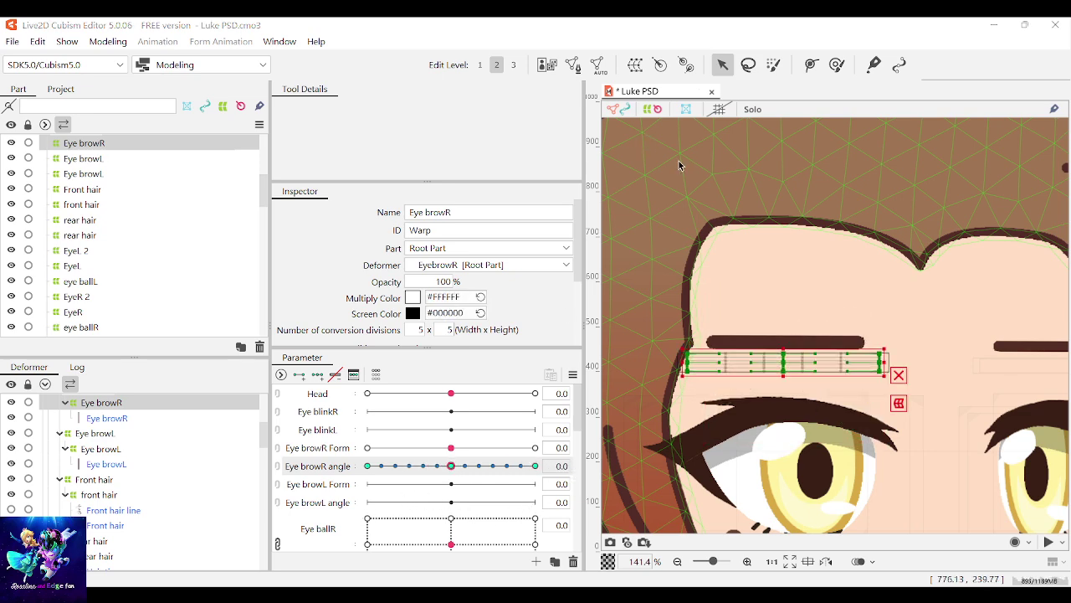
pyautogui.scroll(-1, 752, 237)
pyautogui.click(994, 137)
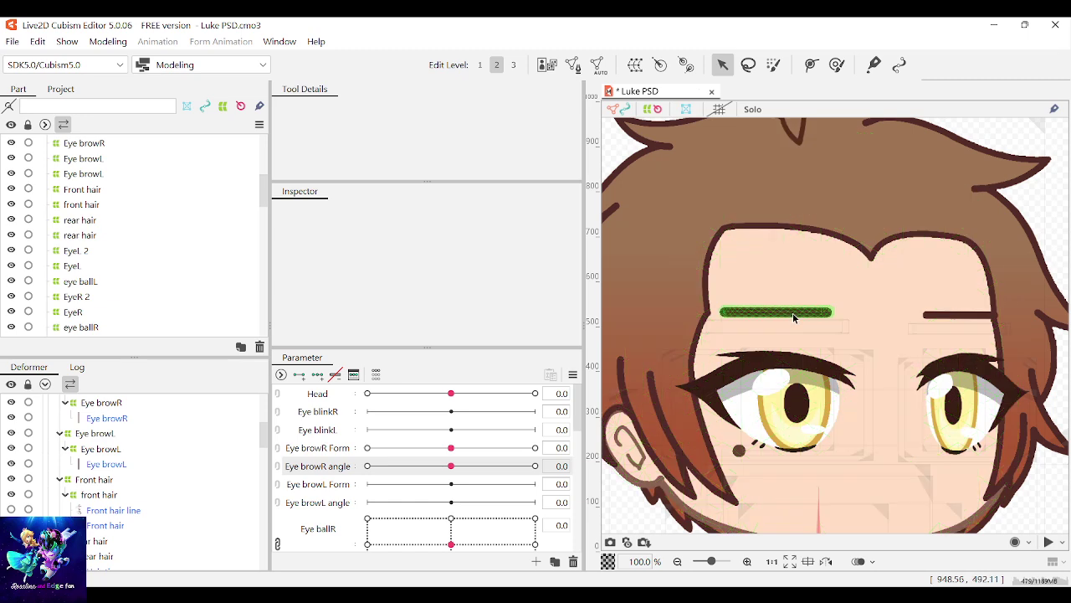
pyautogui.moveTo(451, 465)
pyautogui.mouseDown()
pyautogui.moveTo(417, 465)
pyautogui.moveTo(530, 465)
pyautogui.moveTo(441, 466)
pyautogui.moveTo(471, 448)
pyautogui.moveTo(428, 447)
pyautogui.moveTo(481, 466)
pyautogui.moveTo(411, 466)
pyautogui.moveTo(516, 487)
pyautogui.moveTo(452, 505)
pyautogui.moveTo(491, 507)
pyautogui.moveTo(435, 517)
pyautogui.moveTo(453, 465)
pyautogui.moveTo(376, 470)
pyautogui.moveTo(536, 466)
pyautogui.moveTo(397, 505)
pyautogui.moveTo(528, 502)
pyautogui.moveTo(426, 517)
pyautogui.moveTo(526, 534)
pyautogui.moveTo(356, 508)
pyautogui.moveTo(586, 512)
pyautogui.moveTo(371, 506)
pyautogui.moveTo(465, 468)
pyautogui.mouseUp()
pyautogui.click(451, 448)
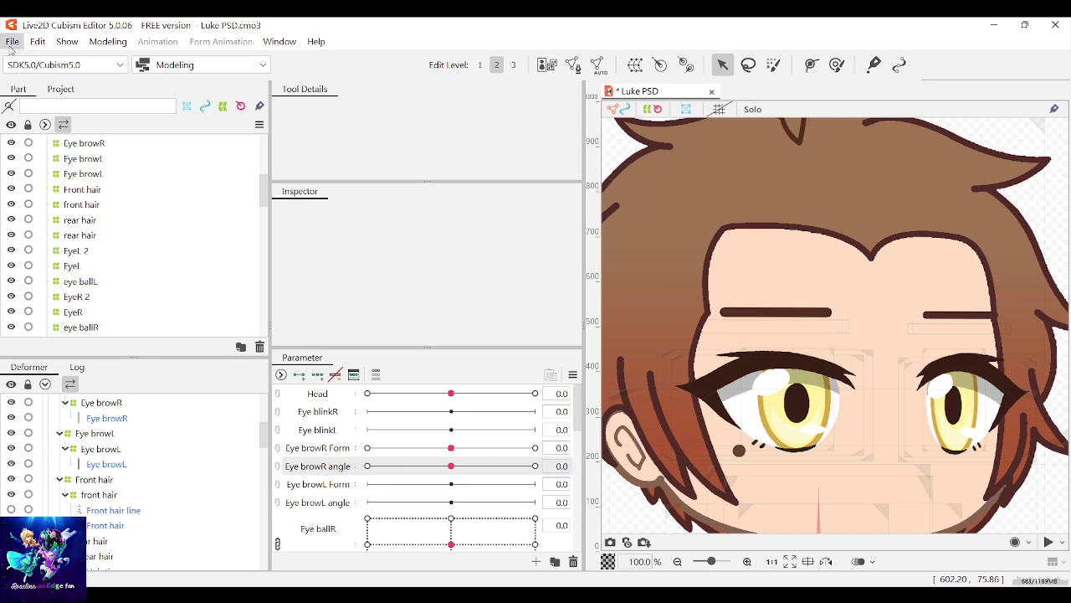
# Step: Move the inner Eye browR warp deformer up so it surrounds the eyebrow, leaving the eyebrow mesh in place
pyautogui.scroll(-2, 774, 332)
pyautogui.scroll(4, 775, 333)
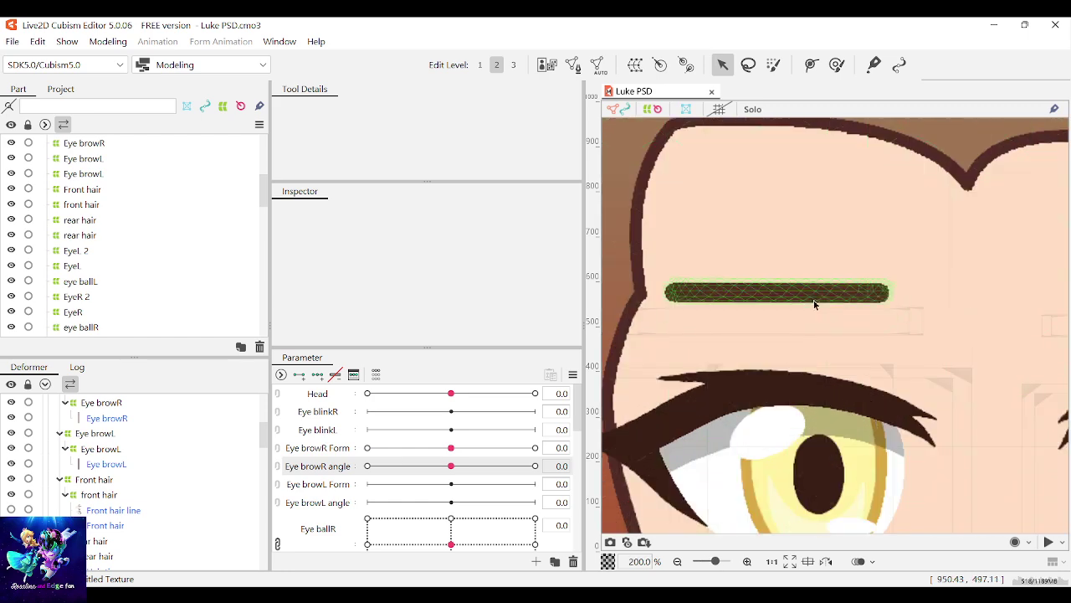
pyautogui.click(911, 313)
pyautogui.moveTo(774, 325); pyautogui.dragTo(775, 294)
# Step: Check how the eyebrow and its warp follow Body turning at -12, and return the parameter to 0
pyautogui.scroll(-5, 428, 484)
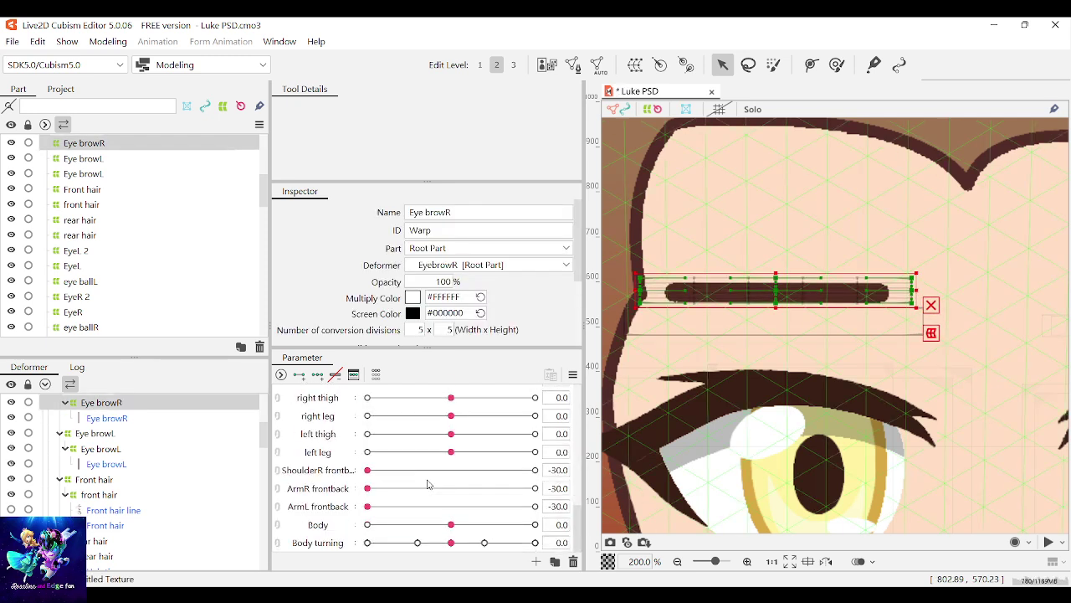
pyautogui.click(417, 542)
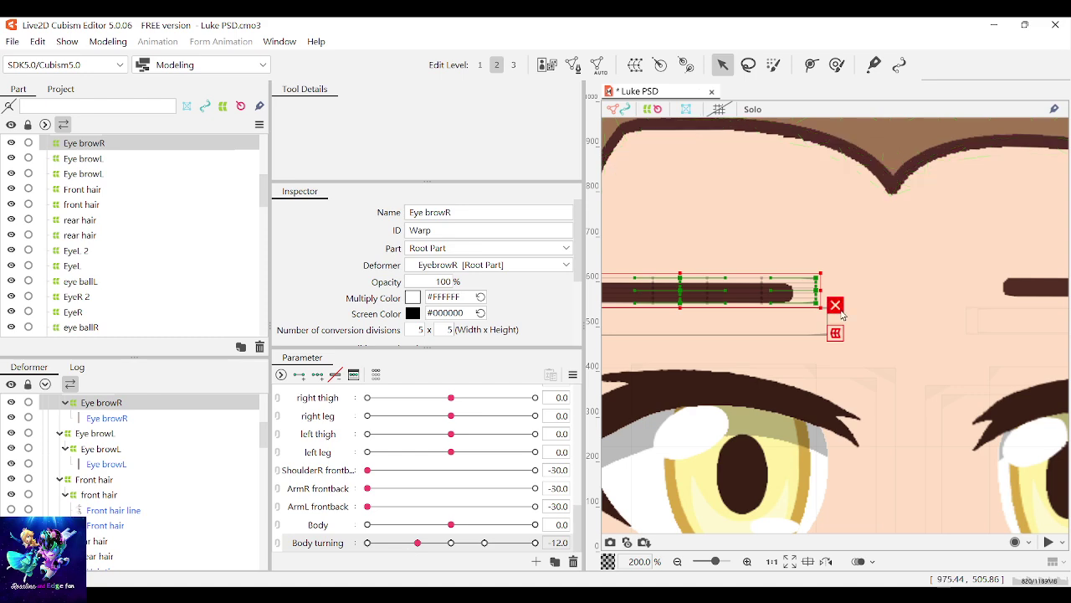
pyautogui.scroll(-2, 841, 315)
pyautogui.moveTo(418, 543); pyautogui.dragTo(419, 543)
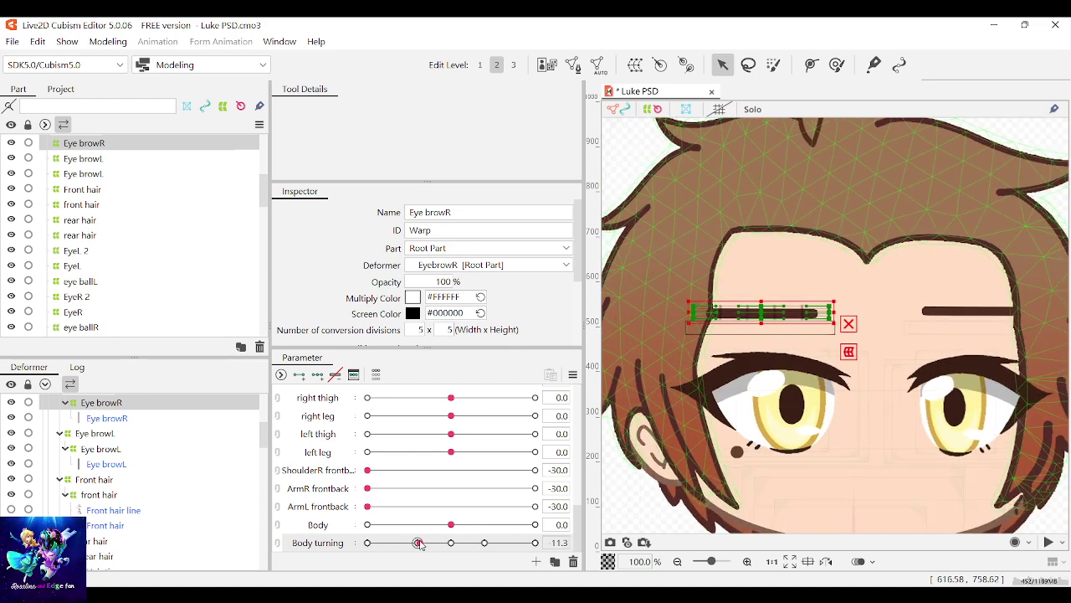
pyautogui.scroll(2, 431, 497)
pyautogui.scroll(-2, 431, 498)
pyautogui.click(451, 542)
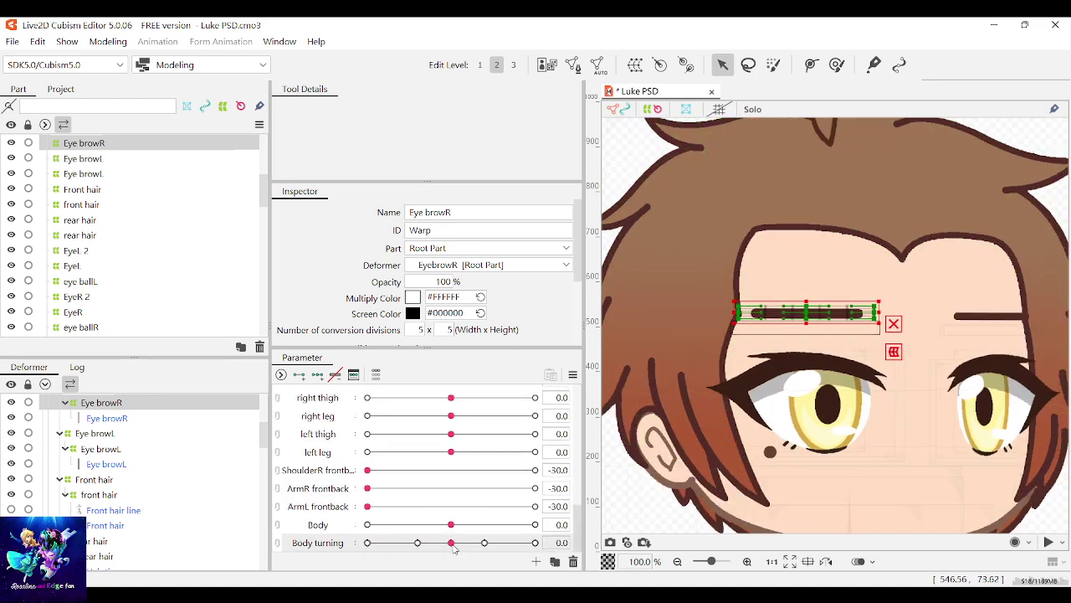
# Step: Re-key the Eye browR warp on Eye browR angle at -30, 0 and 30, tilting its inner end down at 30 and up at -30
pyautogui.scroll(-6, 452, 536)
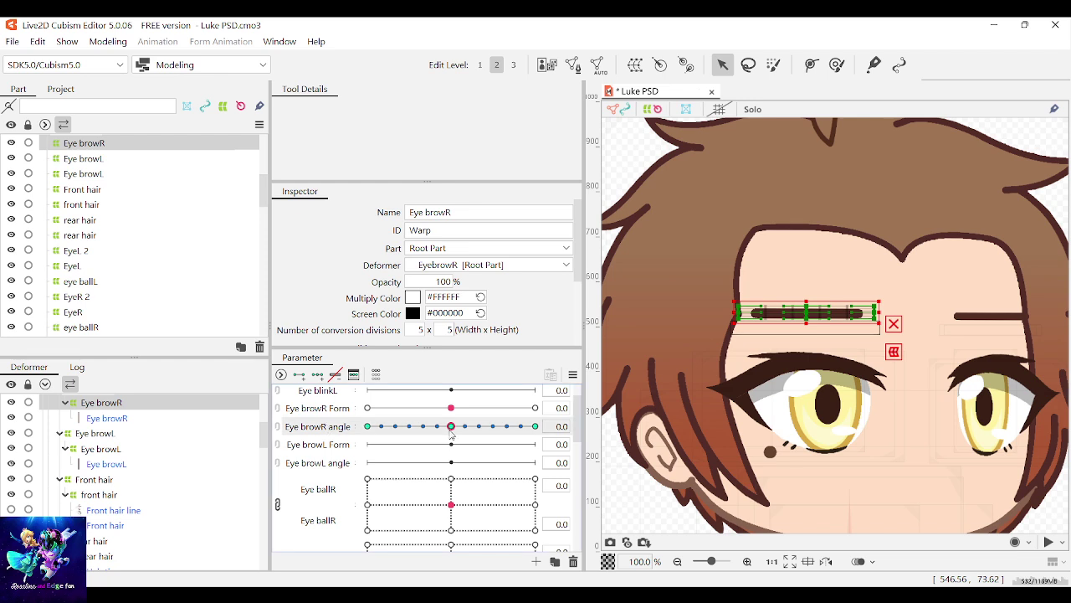
pyautogui.moveTo(451, 426)
pyautogui.mouseDown()
pyautogui.moveTo(503, 426)
pyautogui.moveTo(440, 426)
pyautogui.moveTo(452, 426)
pyautogui.mouseUp()
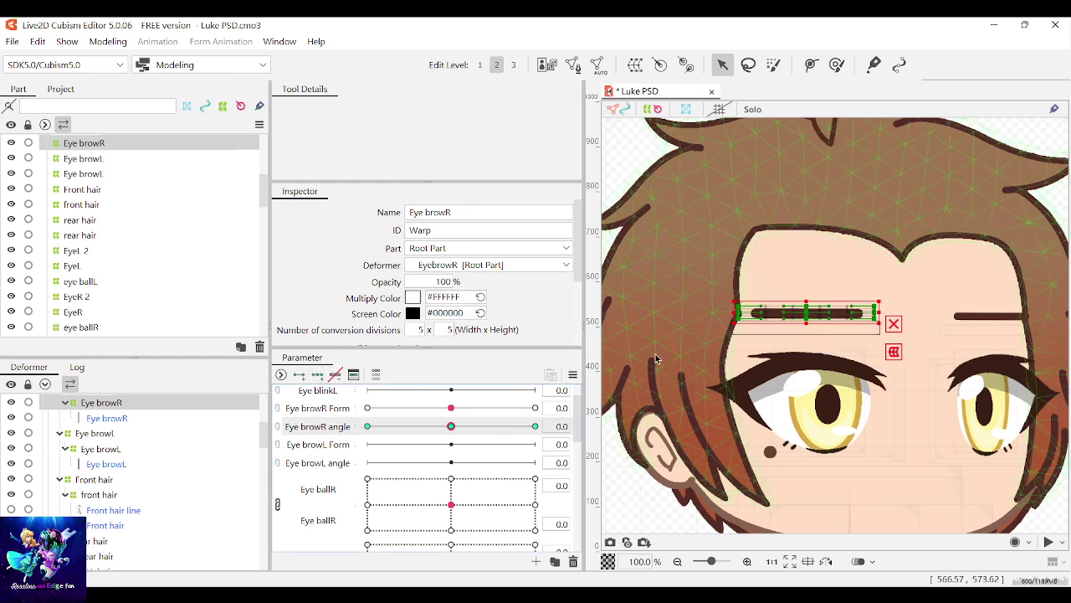
pyautogui.scroll(3, 777, 311)
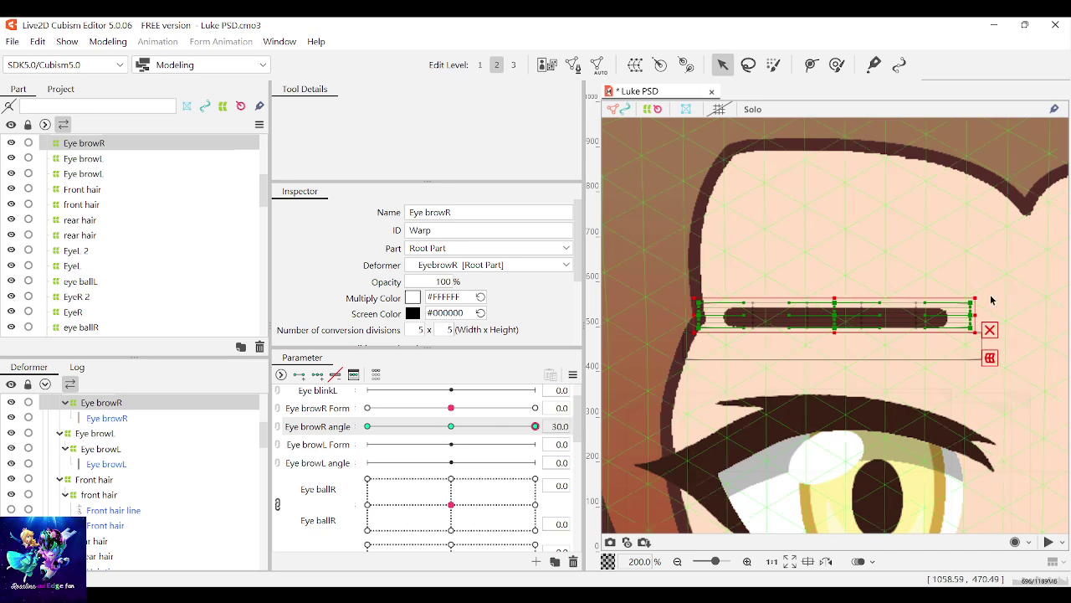
pyautogui.moveTo(991, 300); pyautogui.dragTo(950, 425)
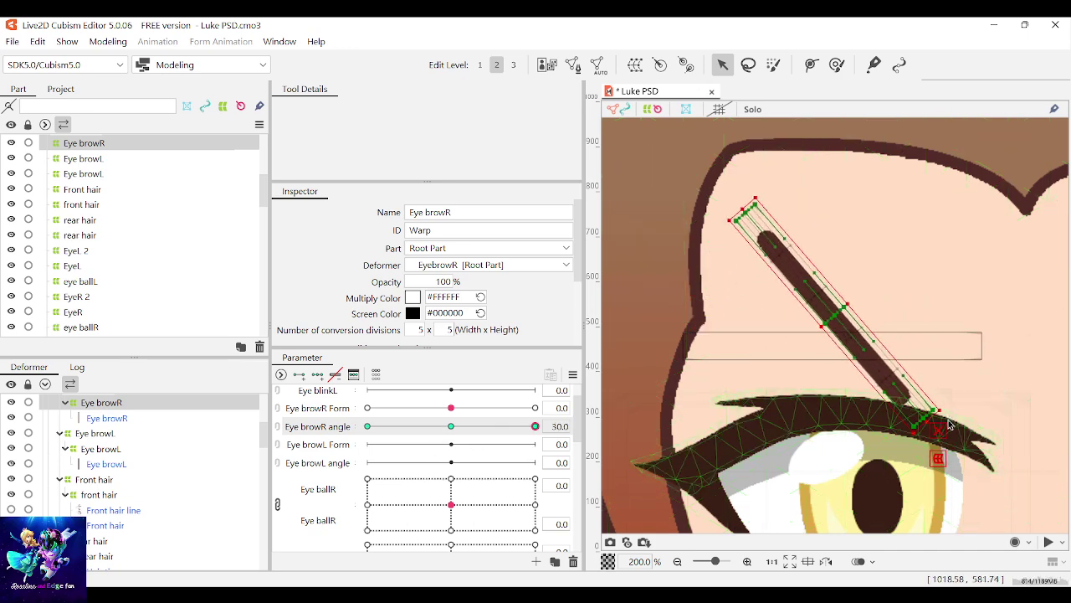
pyautogui.click(368, 426)
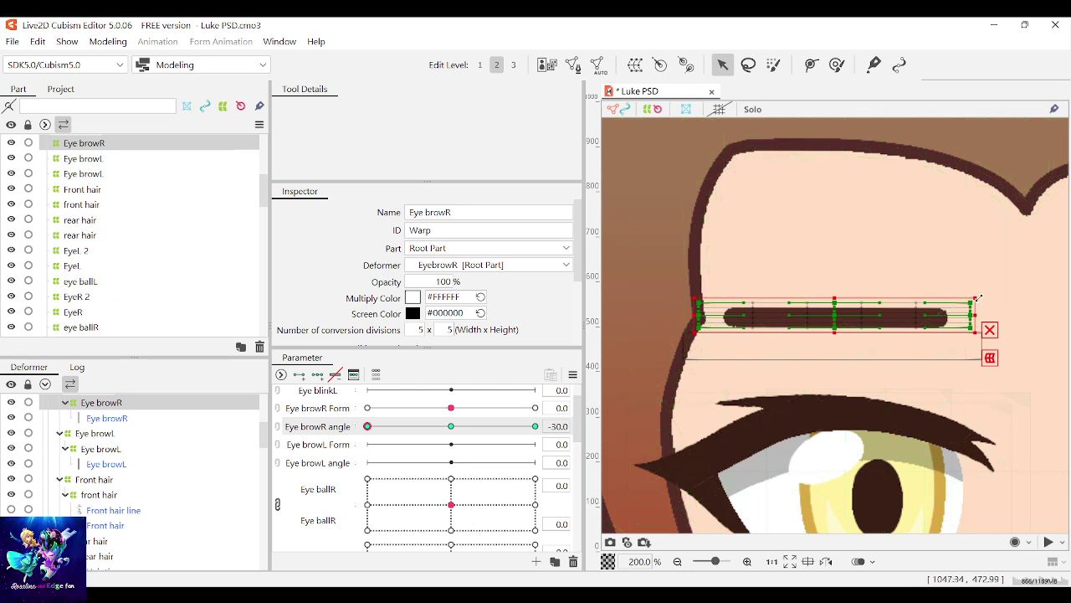
pyautogui.moveTo(983, 298); pyautogui.dragTo(920, 202)
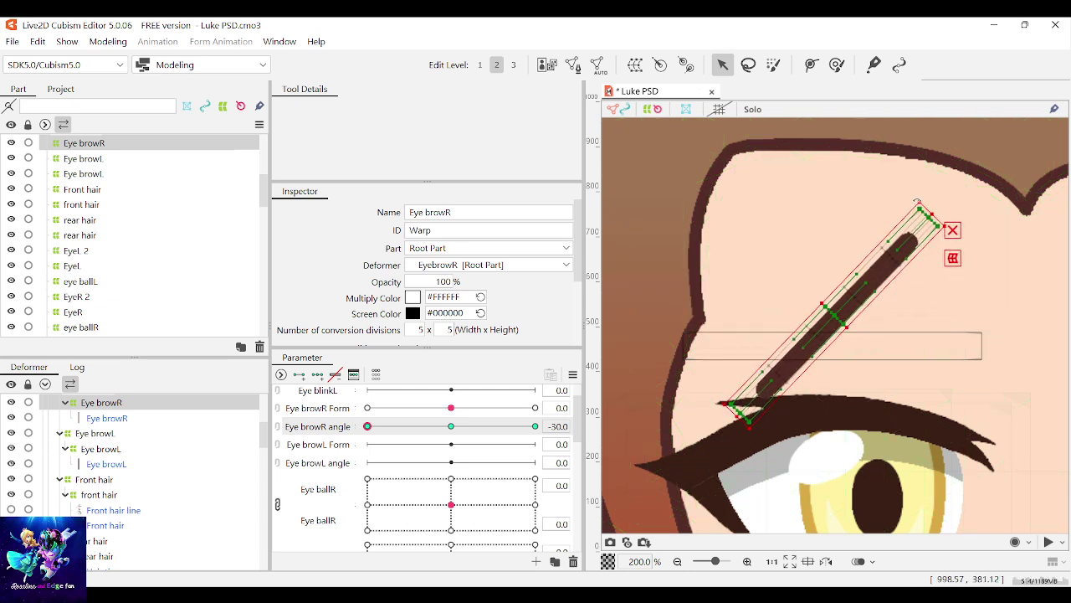
# Step: Apply smooth interpolation between the new Eye browR angle keys and leave the parameter at 0
pyautogui.click(452, 426)
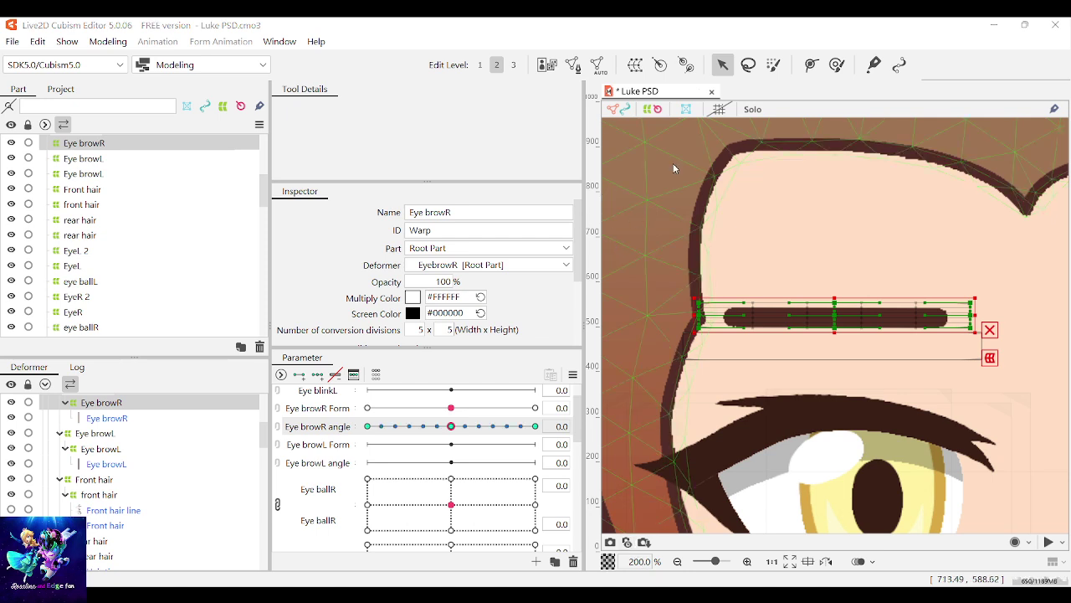
pyautogui.moveTo(455, 431); pyautogui.dragTo(496, 394)
pyautogui.click(452, 426)
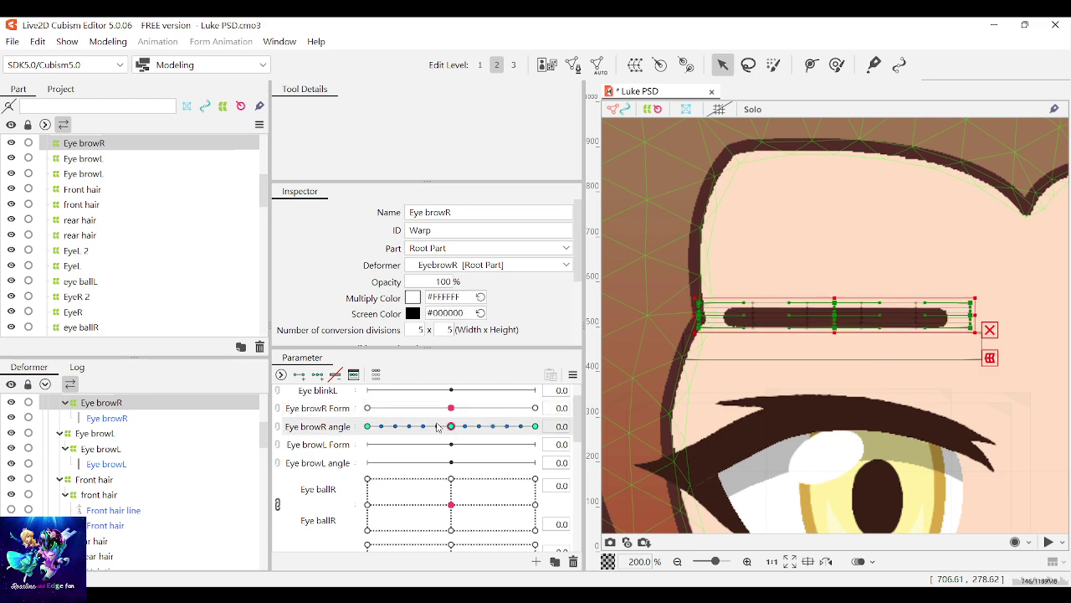
# Step: Set Body turning to -12 and bring the Eye browR deformers into close view
pyautogui.scroll(-5, 431, 444)
pyautogui.click(417, 542)
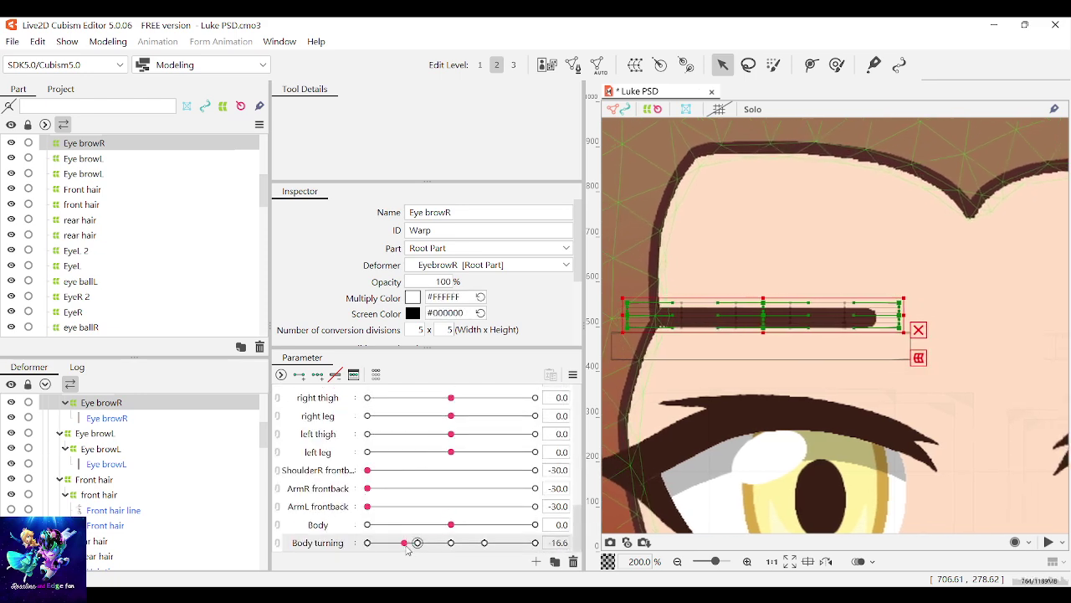
pyautogui.scroll(-3, 847, 333)
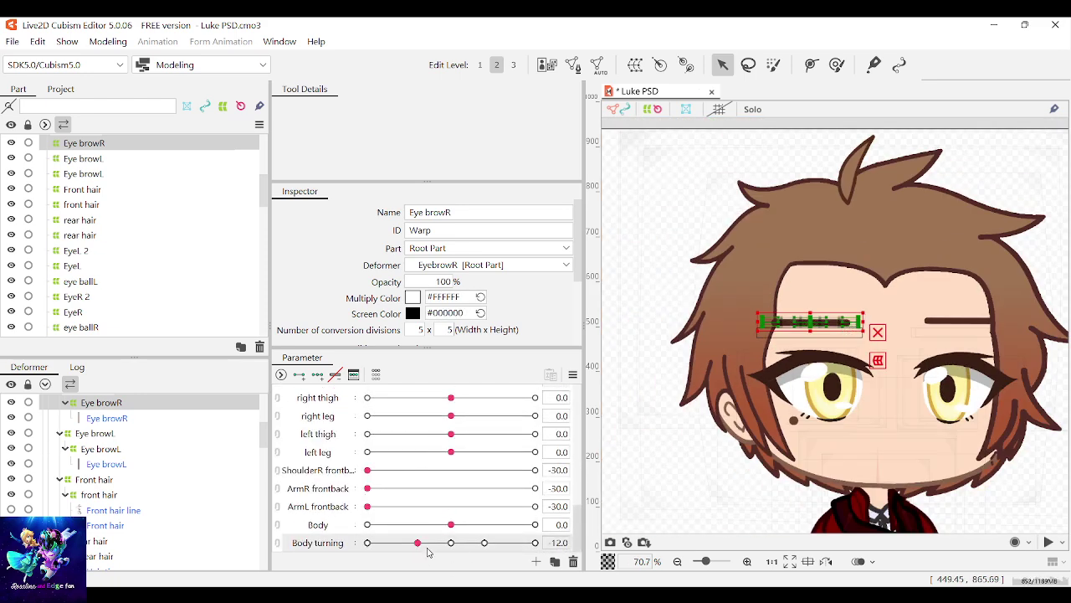
pyautogui.moveTo(428, 552)
pyautogui.mouseDown()
pyautogui.moveTo(486, 544)
pyautogui.moveTo(392, 543)
pyautogui.moveTo(415, 540)
pyautogui.mouseUp()
pyautogui.scroll(5, 803, 318)
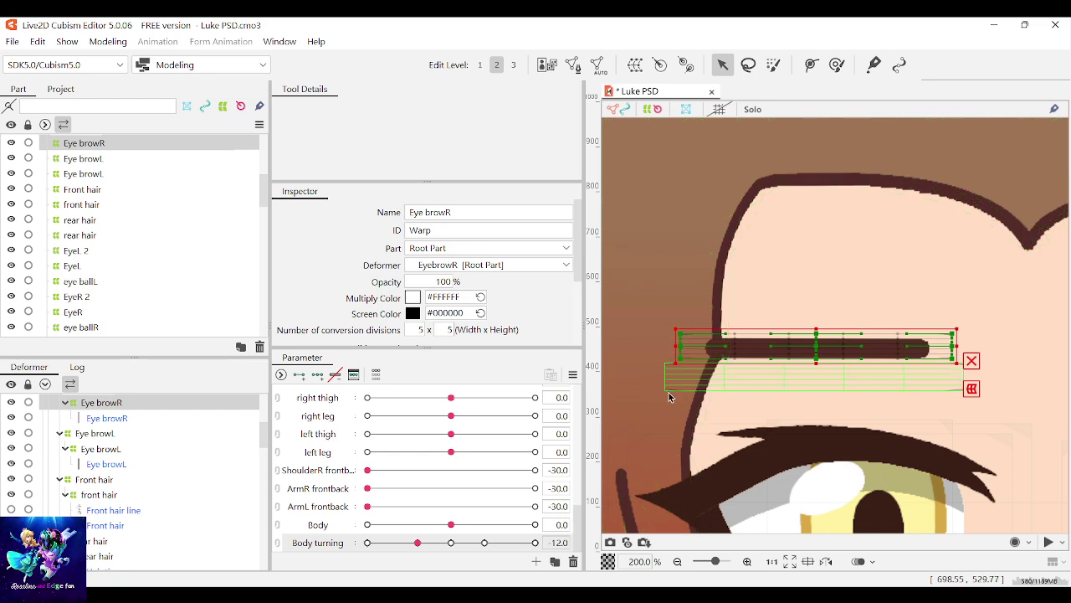
# Step: Inspect the parent EyebrowR warp deformer and its parameters, and reselect the inner Eye browR warp around the eyebrow
pyautogui.click(657, 389)
pyautogui.scroll(2, 440, 483)
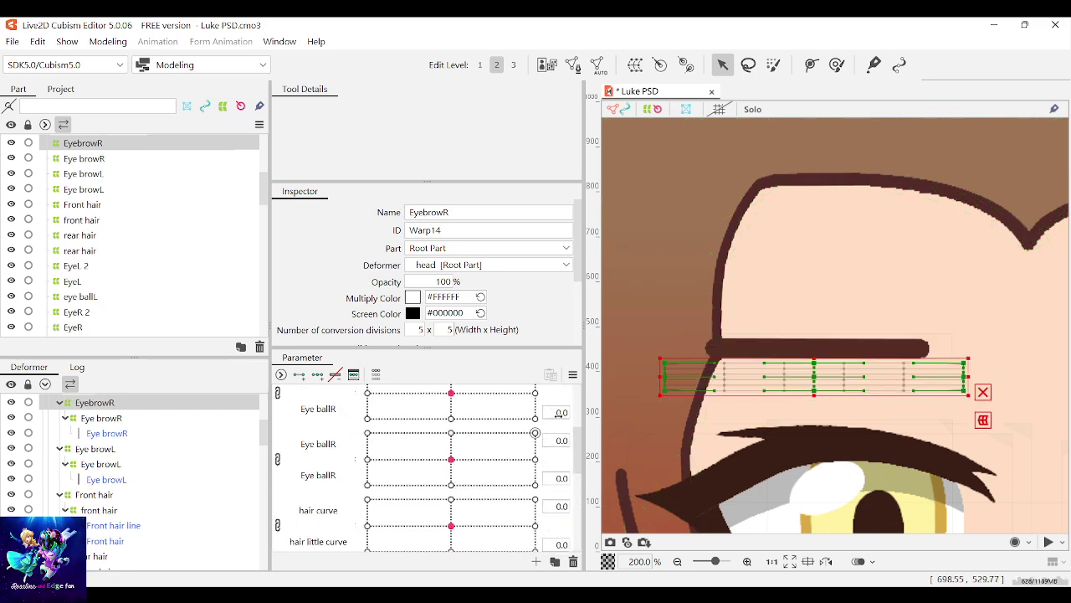
pyautogui.click(730, 348)
pyautogui.click(682, 339)
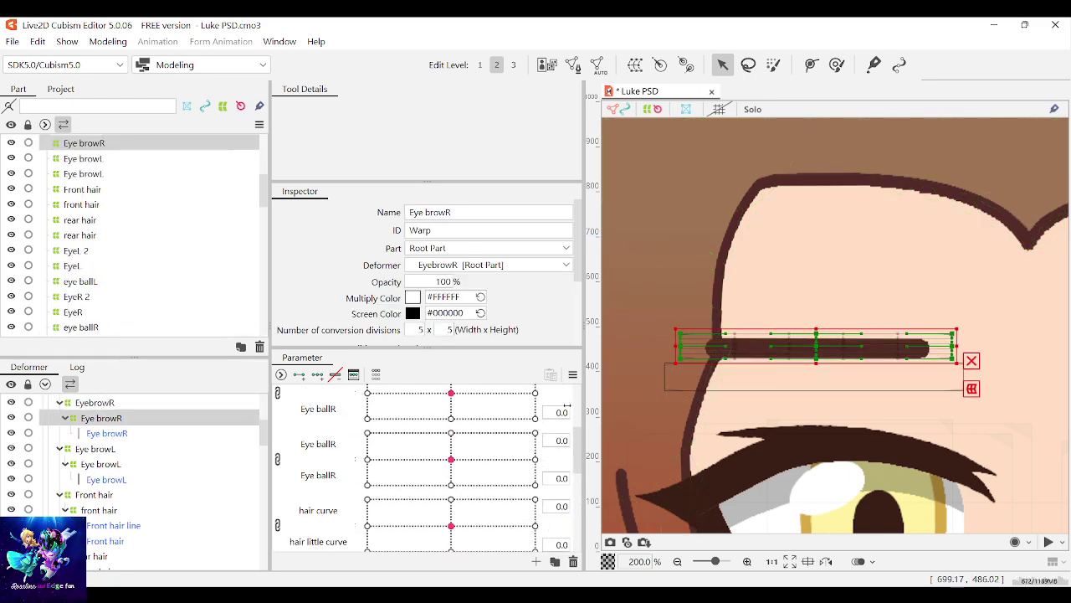
# Step: Keep the Eye browR angle parameter at 0 and save the model file
pyautogui.scroll(3, 466, 476)
pyautogui.moveTo(452, 466)
pyautogui.mouseDown()
pyautogui.moveTo(372, 466)
pyautogui.moveTo(437, 466)
pyautogui.moveTo(403, 466)
pyautogui.moveTo(374, 513)
pyautogui.moveTo(463, 491)
pyautogui.moveTo(445, 488)
pyautogui.moveTo(446, 475)
pyautogui.mouseUp()
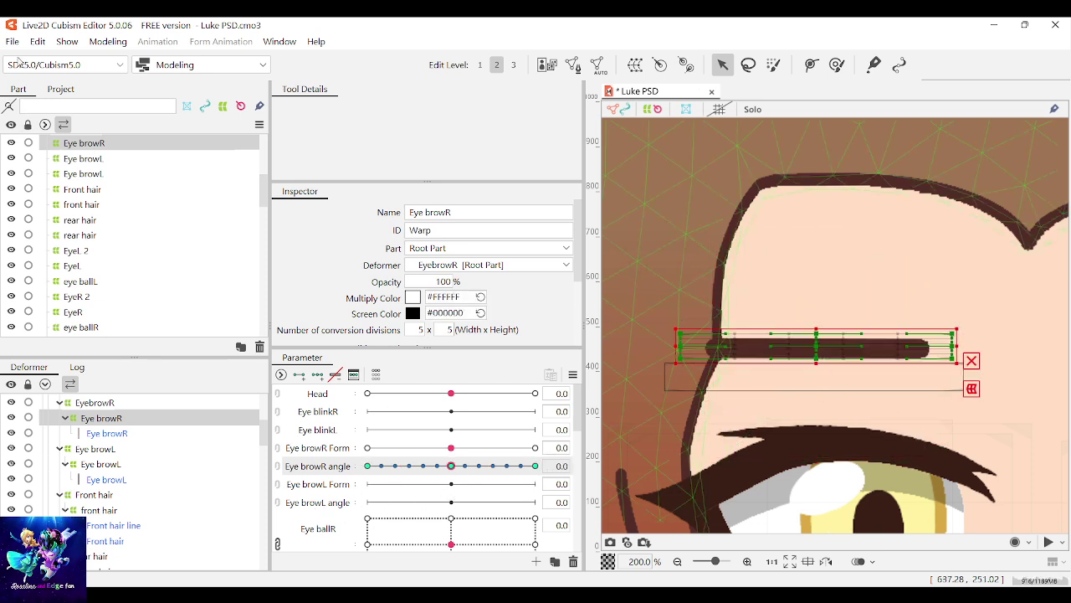
pyautogui.scroll(-5, 733, 358)
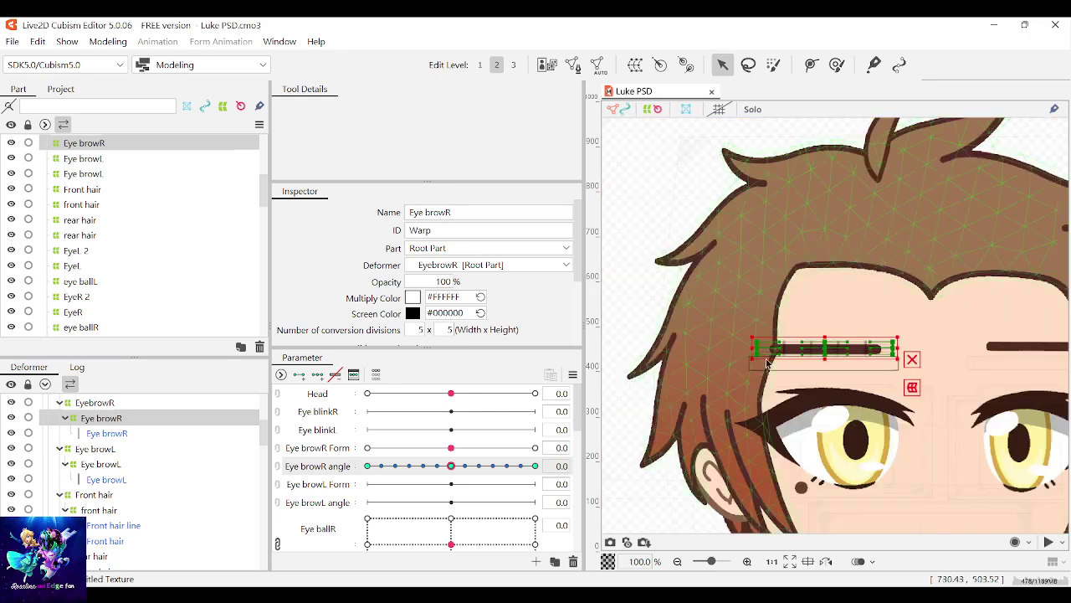
# Step: Select the inner Eye browL warp deformer, Warp2, around the other eyebrow
pyautogui.scroll(3, 847, 339)
pyautogui.click(847, 339)
pyautogui.scroll(-3, 847, 339)
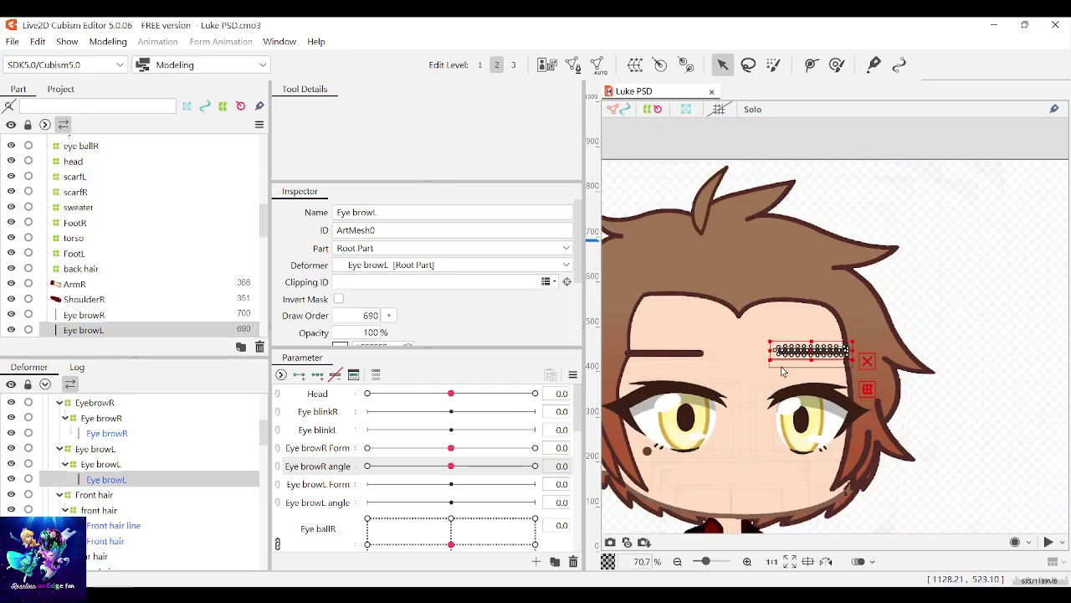
pyautogui.scroll(6, 742, 400)
pyautogui.click(742, 401)
pyautogui.scroll(-4, 738, 406)
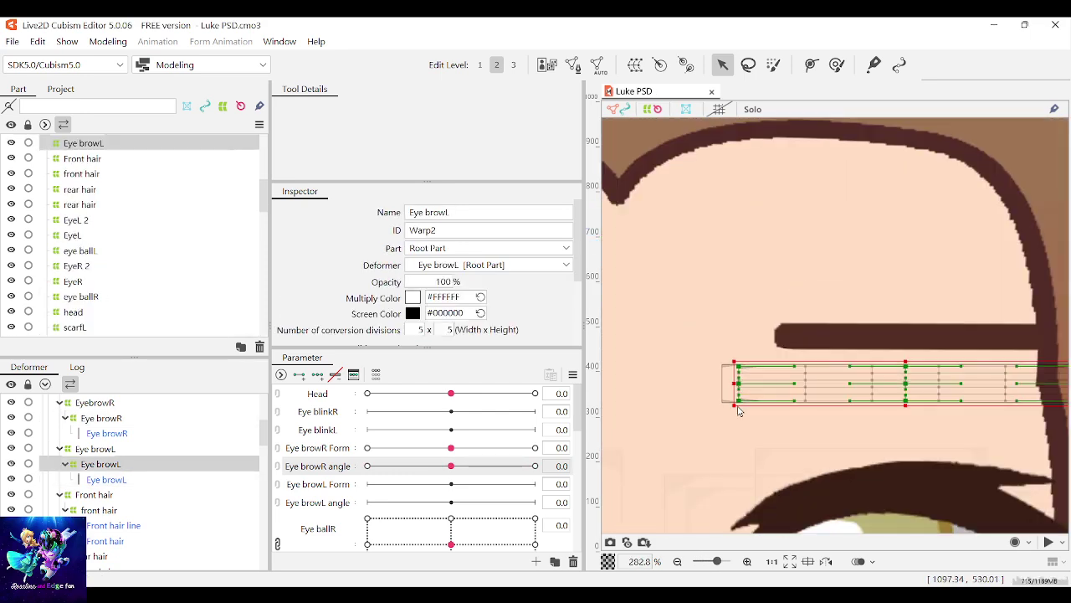
# Step: Try to move the inner Eye browL warp up onto the brow at Body turning -12, and undo it
pyautogui.moveTo(858, 388); pyautogui.dragTo(864, 352)
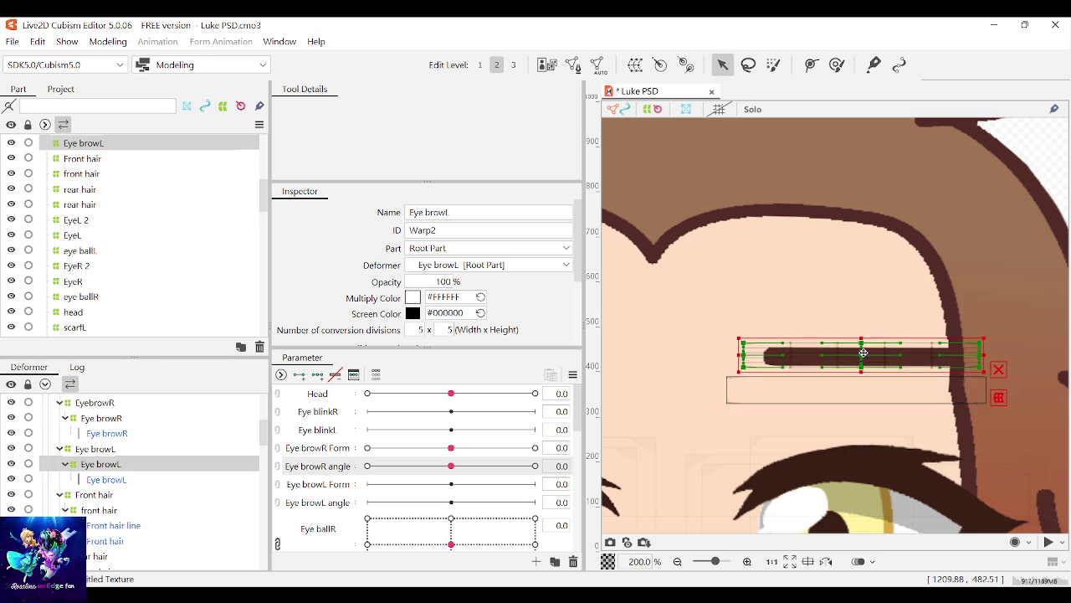
pyautogui.scroll(-10, 423, 502)
pyautogui.moveTo(424, 545); pyautogui.dragTo(472, 540)
pyautogui.hotkey('ctrl', 'z')
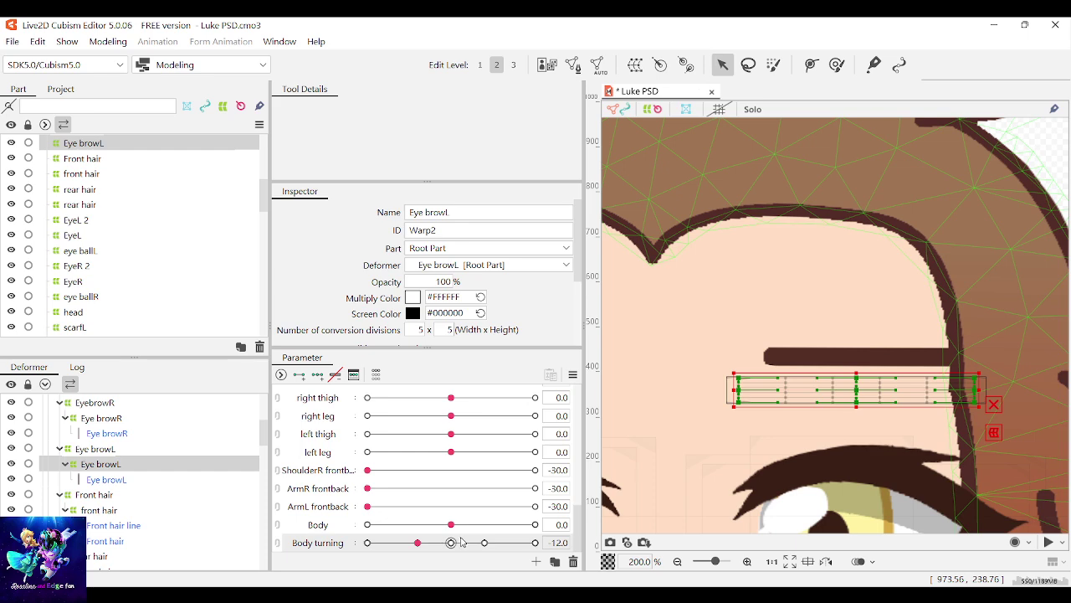
# Step: Set Body turning to 0 and move the inner Eye browL warp up so it surrounds the eyebrow
pyautogui.click(451, 543)
pyautogui.moveTo(904, 392); pyautogui.dragTo(905, 363)
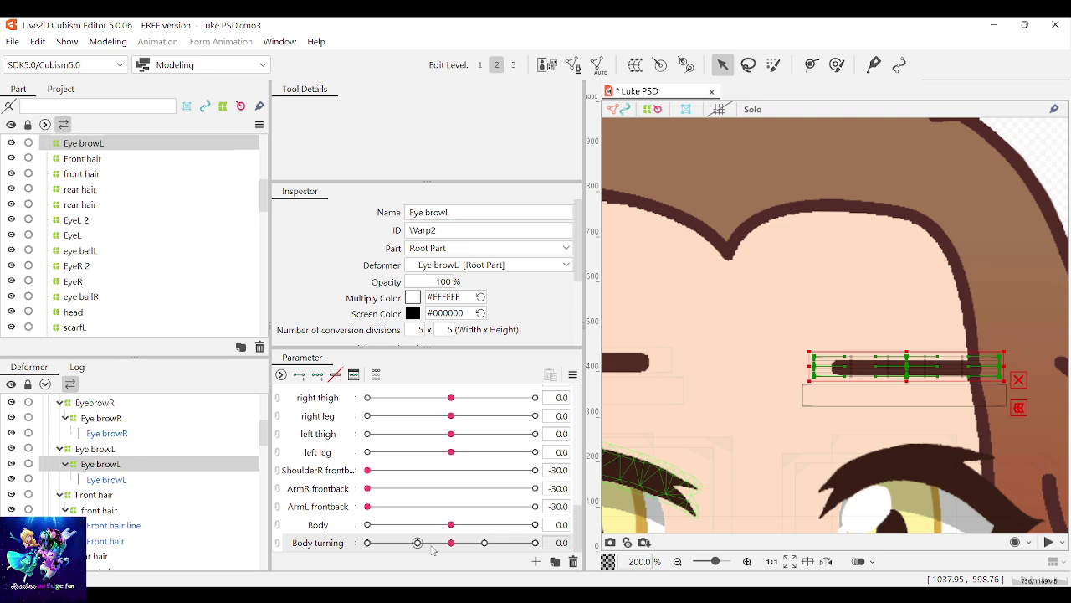
pyautogui.moveTo(448, 544)
pyautogui.mouseDown()
pyautogui.moveTo(411, 543)
pyautogui.moveTo(449, 543)
pyautogui.mouseUp()
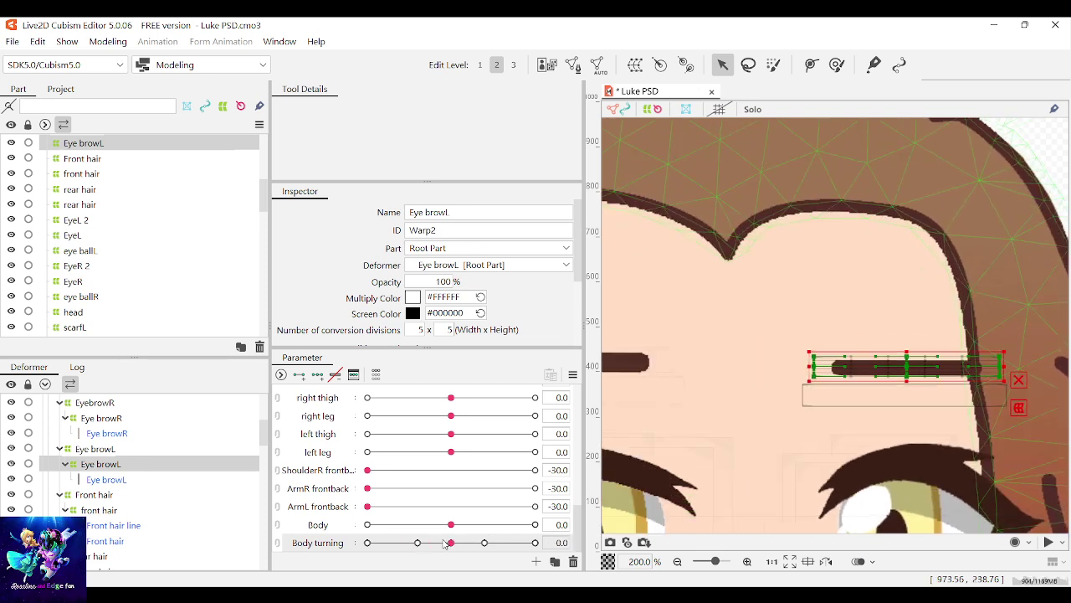
# Step: Select the Eye browL art mesh and make Eye browL Form the active parameter
pyautogui.scroll(5, 428, 505)
pyautogui.scroll(3, 429, 505)
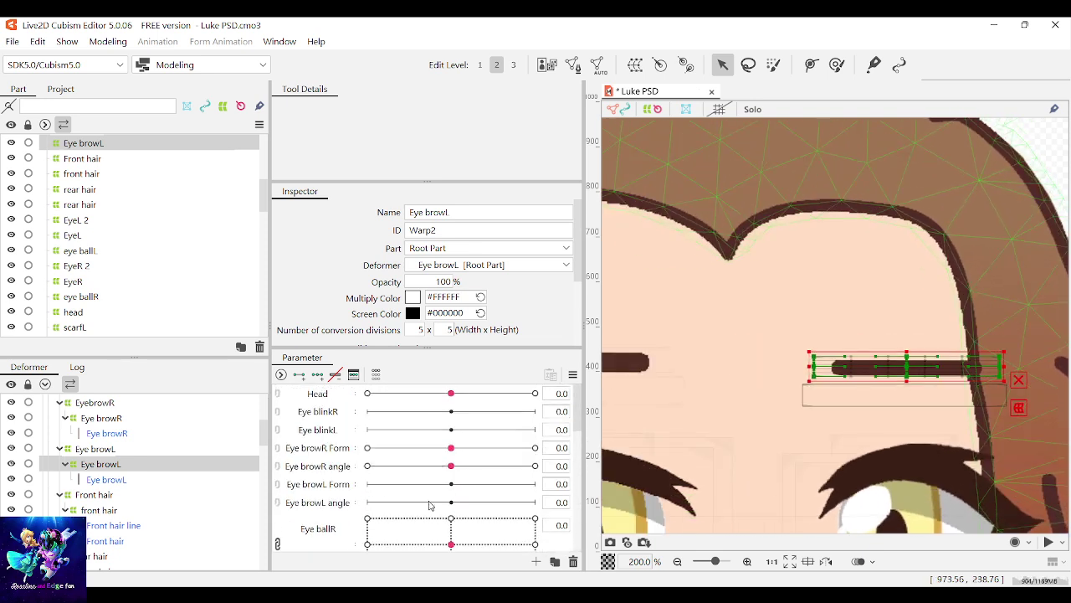
pyautogui.click(334, 450)
pyautogui.scroll(-3, 943, 371)
pyautogui.scroll(10, 969, 383)
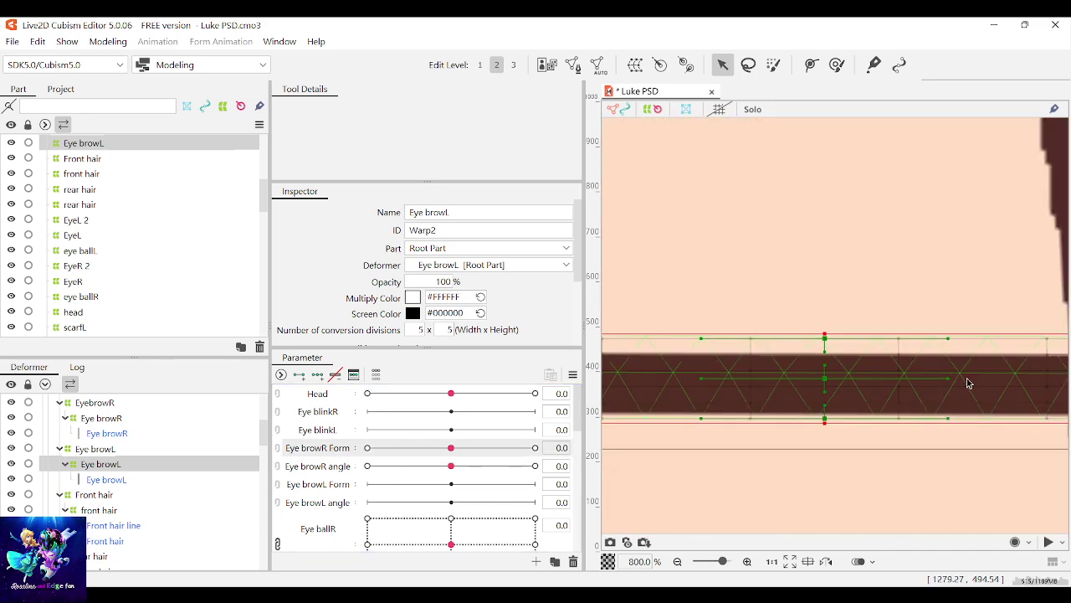
pyautogui.click(973, 382)
pyautogui.scroll(-7, 911, 395)
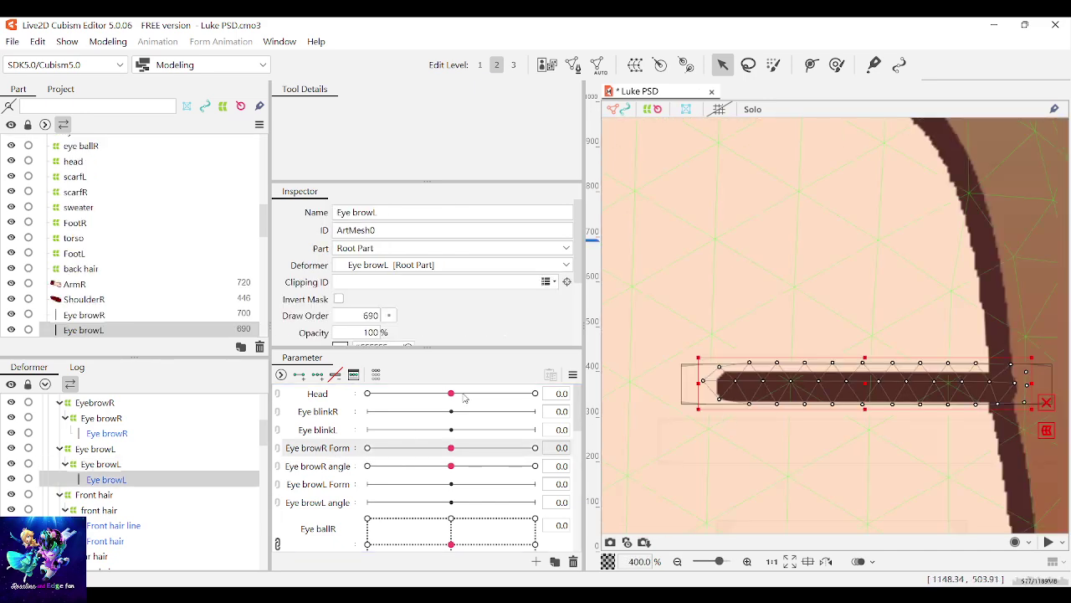
pyautogui.click(342, 433)
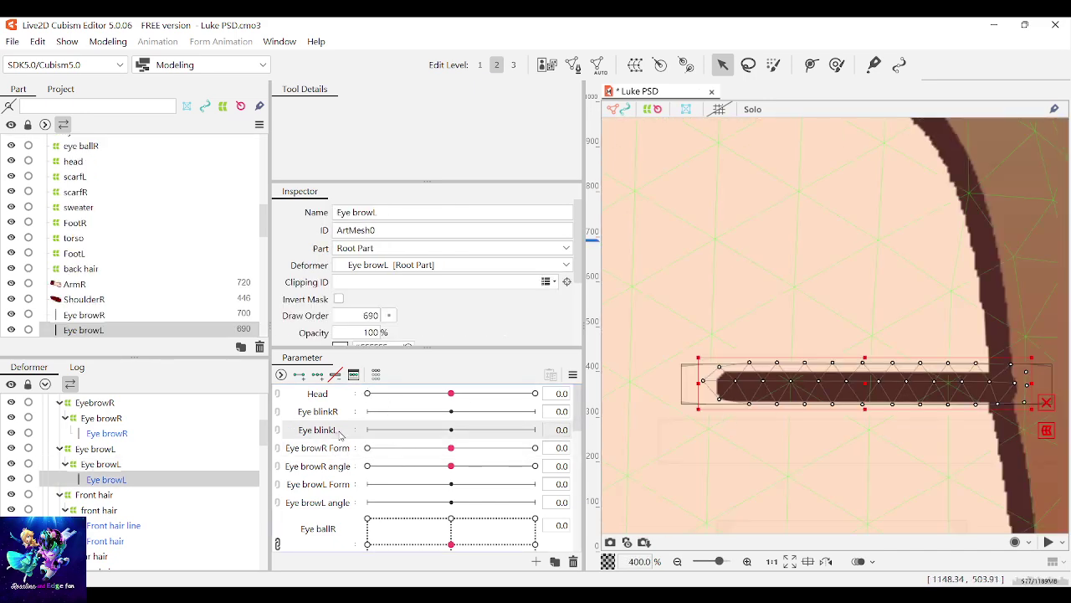
pyautogui.click(331, 486)
# Step: Draw a deform path of seven points along the Eye browL mesh from its inner end to its outer end
pyautogui.click(811, 65)
pyautogui.scroll(-2, 754, 385)
pyautogui.scroll(5, 752, 391)
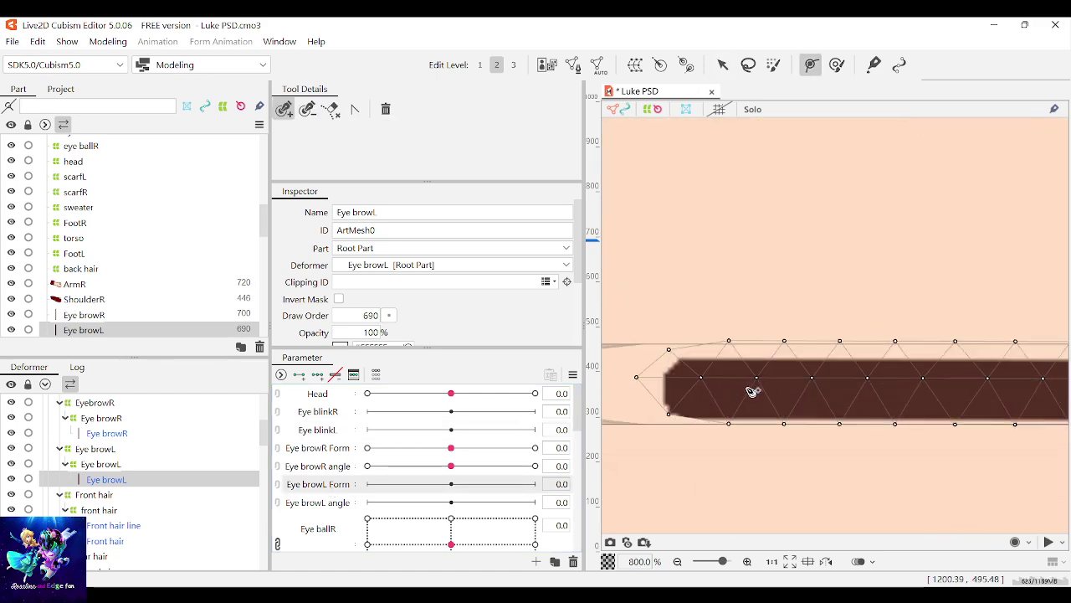
pyautogui.click(683, 394)
pyautogui.scroll(-3, 837, 395)
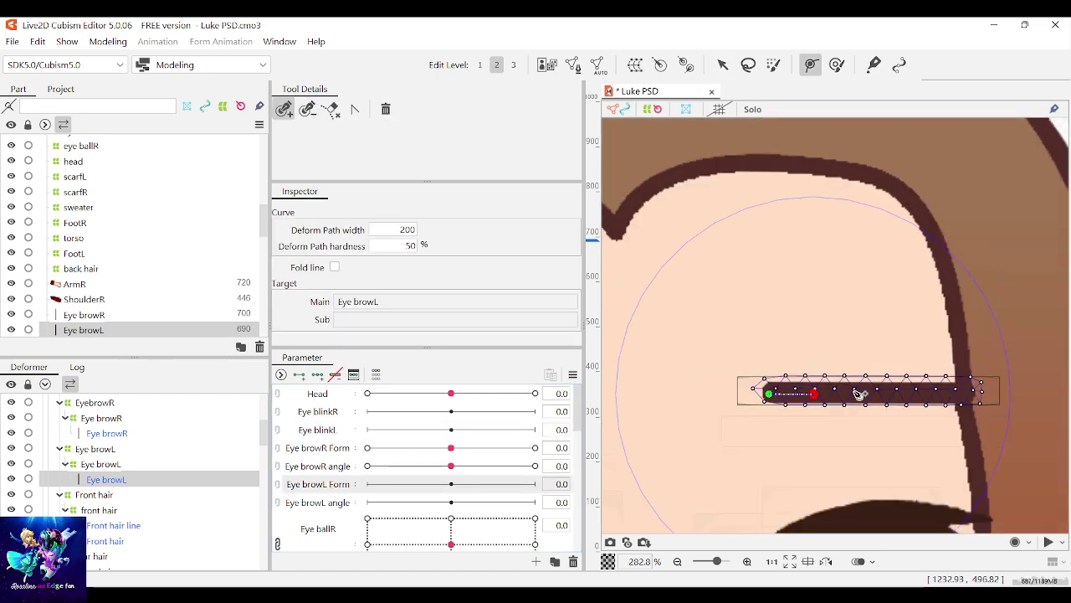
pyautogui.scroll(2, 857, 395)
pyautogui.click(900, 396)
pyautogui.scroll(-2, 901, 398)
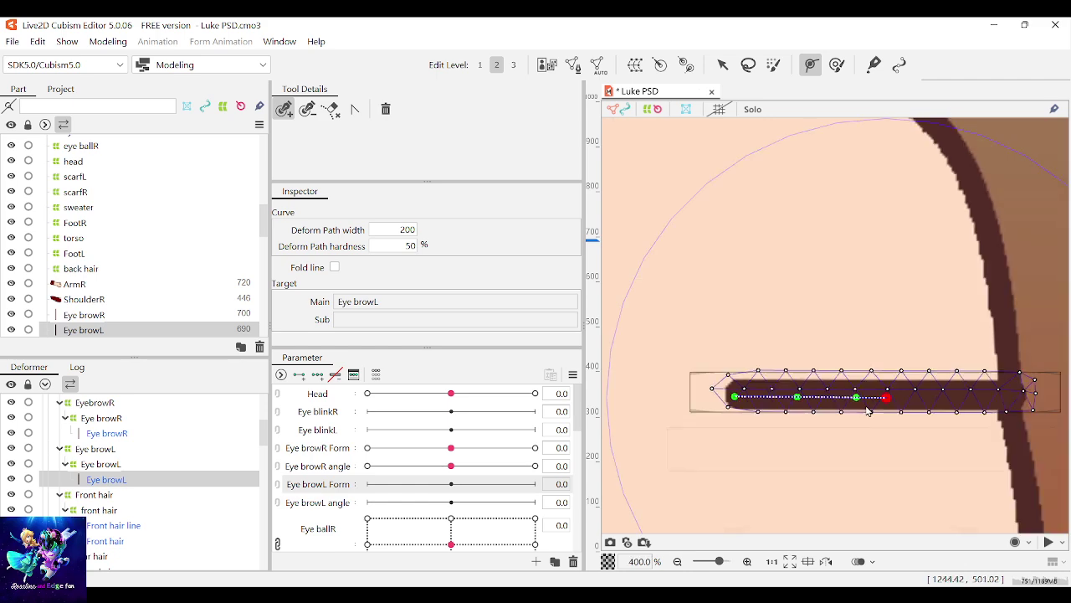
pyautogui.scroll(3, 903, 399)
pyautogui.scroll(-2, 1031, 401)
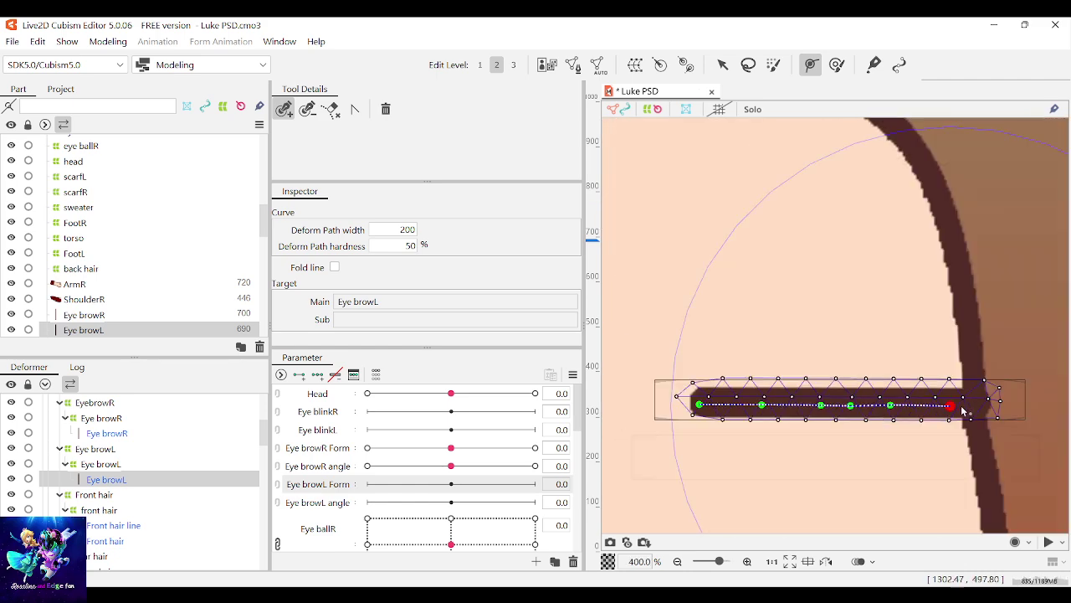
pyautogui.scroll(2, 1003, 410)
# Step: Nudge the outer-half points of the Eye browL deform path vertically to straighten that part of the line
pyautogui.scroll(6, 750, 431)
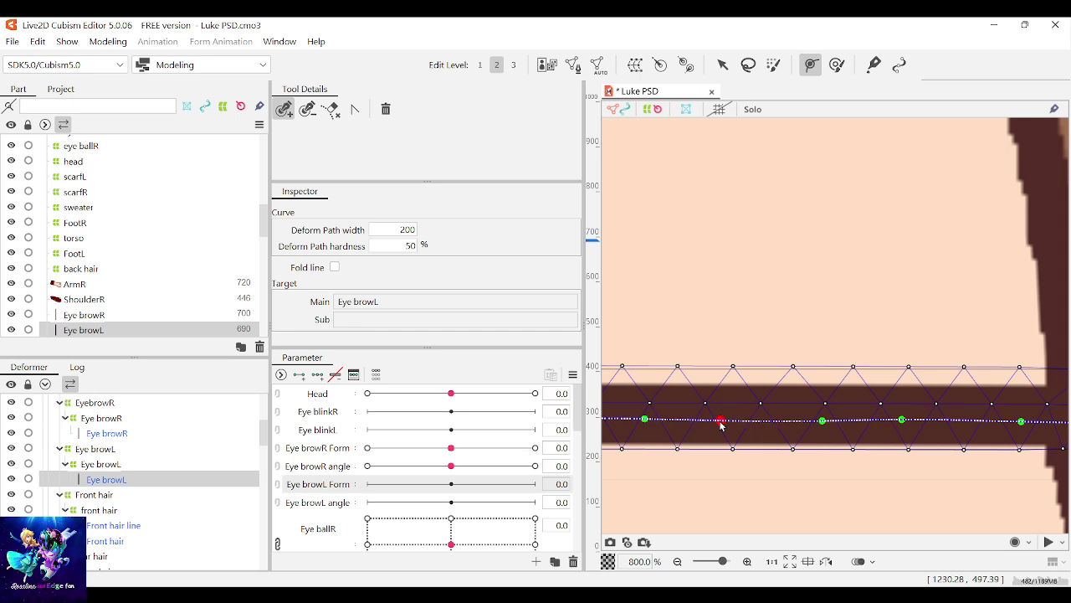
pyautogui.scroll(-6, 722, 427)
pyautogui.scroll(6, 737, 427)
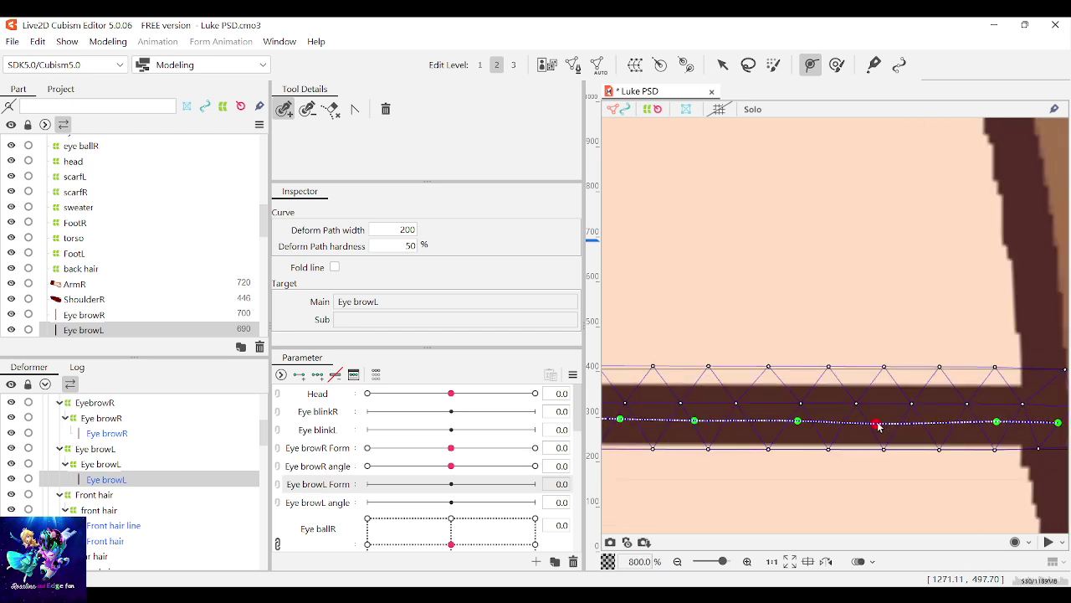
pyautogui.moveTo(878, 427); pyautogui.dragTo(878, 424)
pyautogui.scroll(-2, 878, 425)
pyautogui.scroll(3, 933, 424)
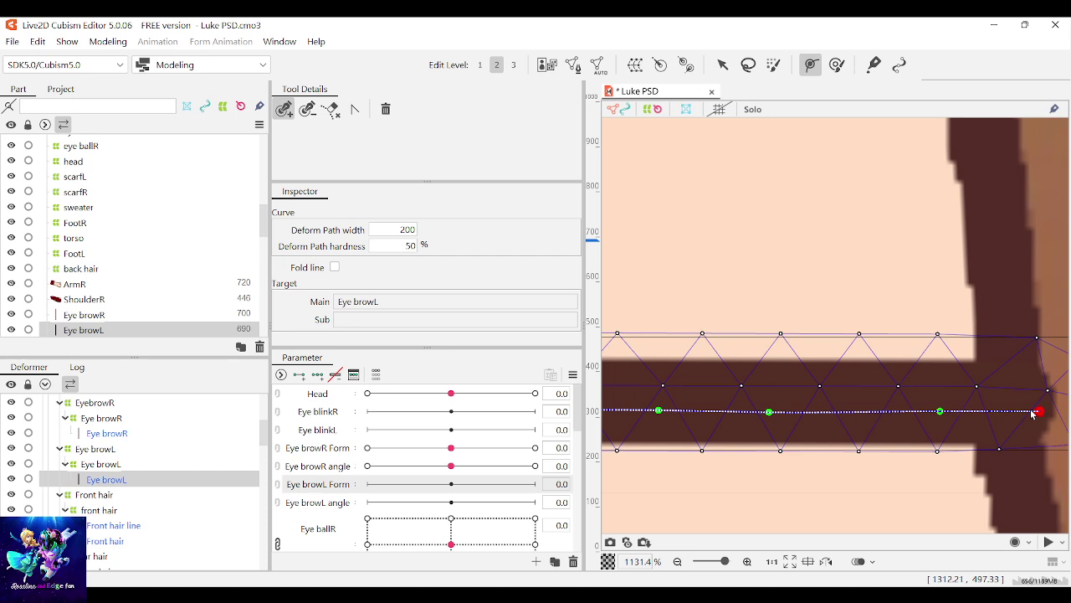
pyautogui.moveTo(938, 416); pyautogui.dragTo(937, 412)
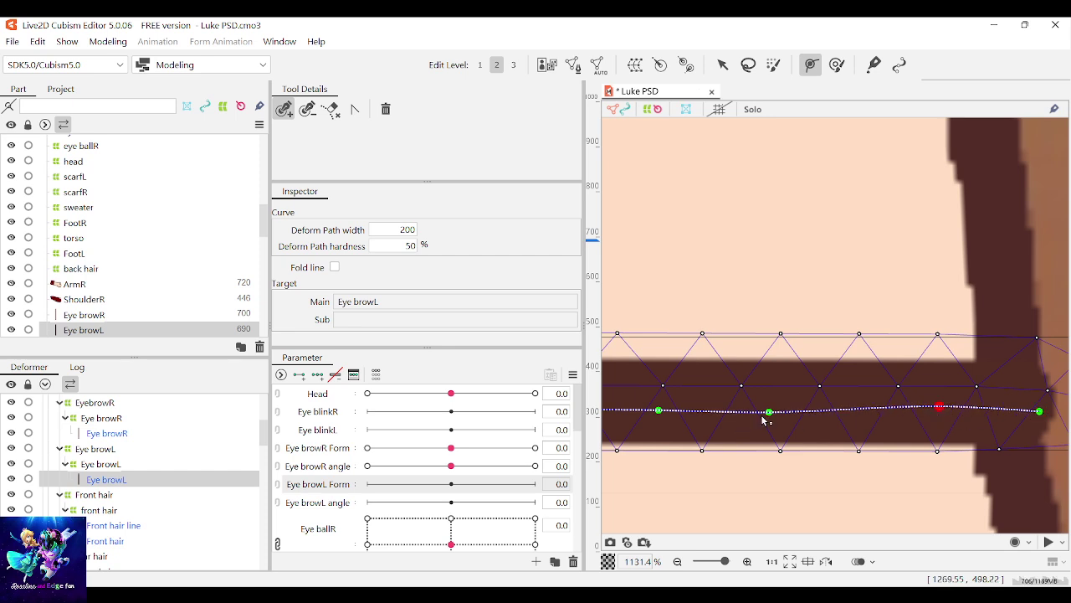
pyautogui.moveTo(764, 420); pyautogui.dragTo(763, 415)
pyautogui.moveTo(934, 414); pyautogui.dragTo(932, 414)
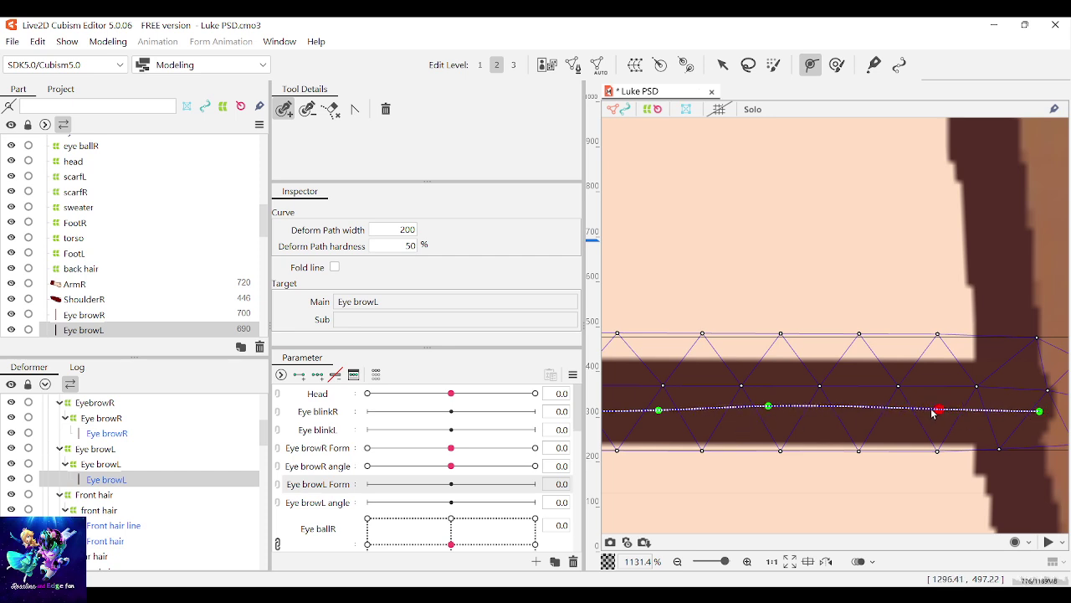
# Step: Align and evenly space the middle points and the outer end point of the Eye browL deform path
pyautogui.scroll(-3, 932, 413)
pyautogui.scroll(3, 819, 427)
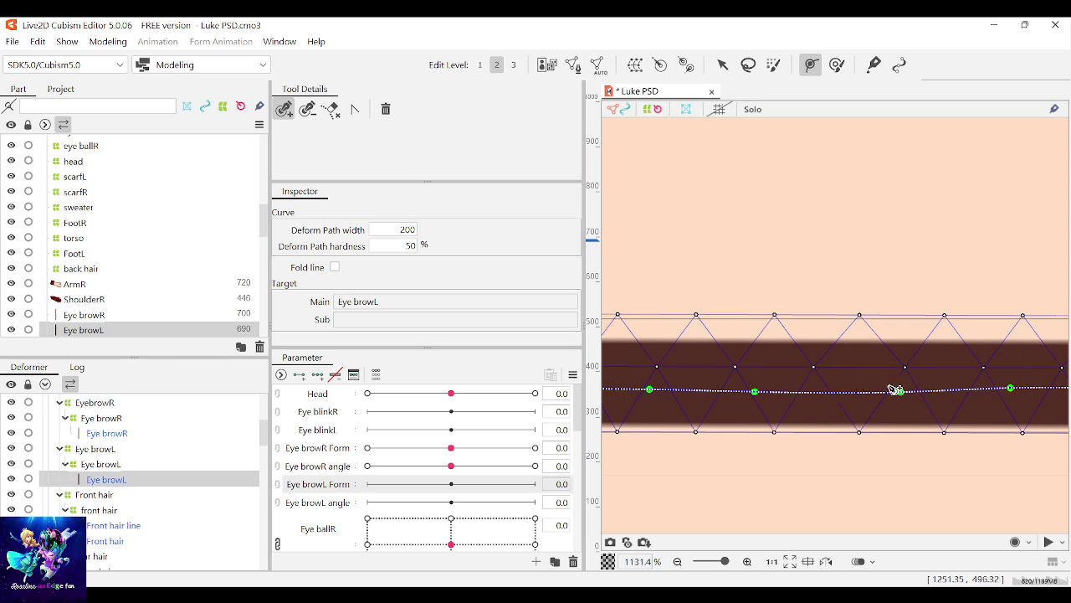
pyautogui.moveTo(895, 394); pyautogui.dragTo(892, 390)
pyautogui.moveTo(760, 397); pyautogui.dragTo(756, 394)
pyautogui.scroll(-2, 752, 395)
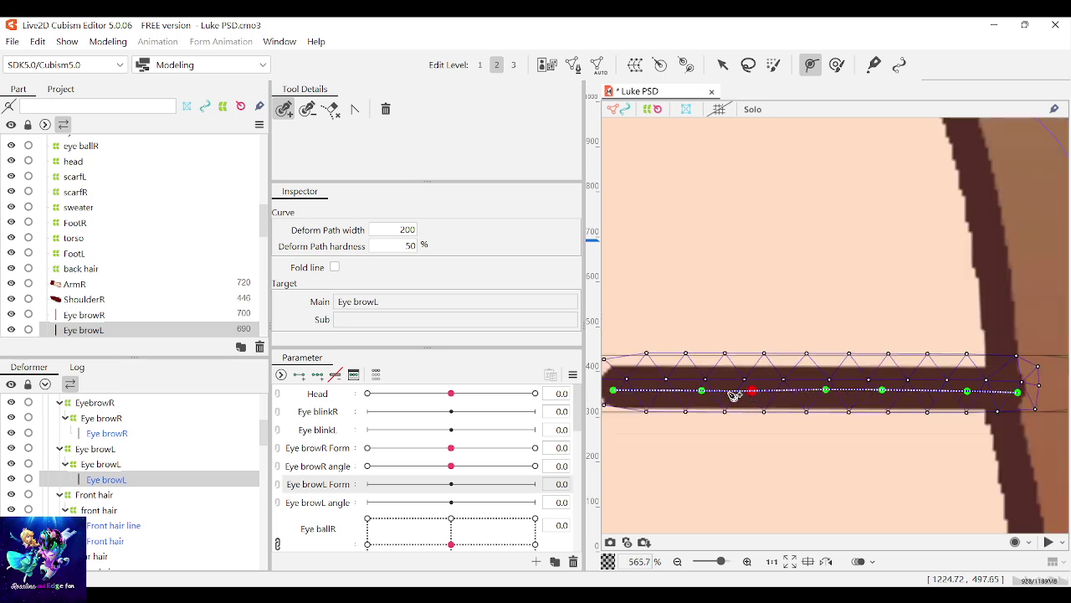
pyautogui.scroll(1, 734, 394)
pyautogui.scroll(-1, 716, 391)
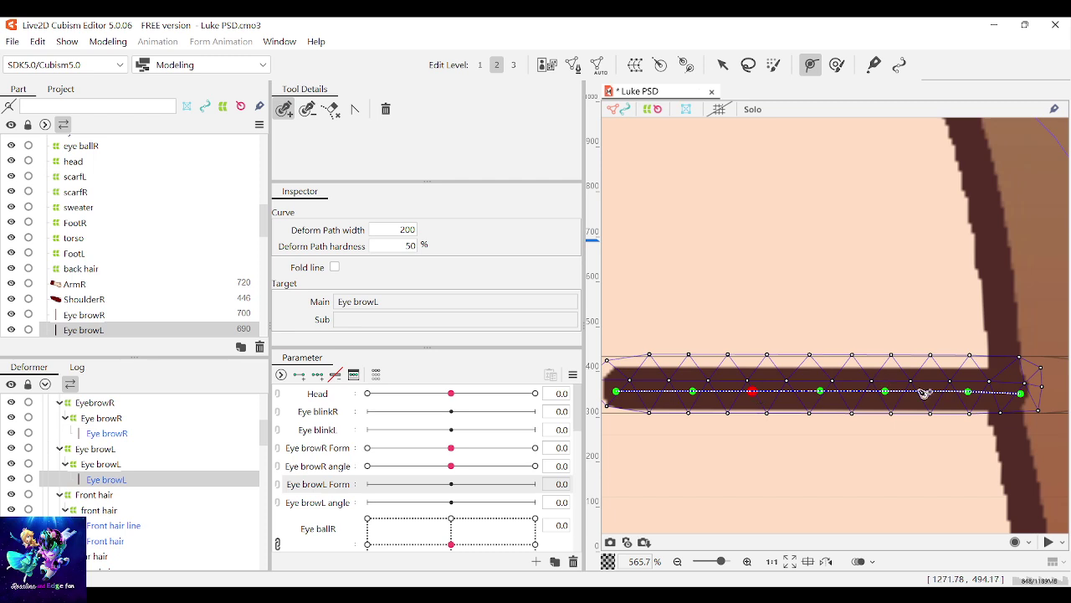
pyautogui.scroll(-1, 991, 391)
pyautogui.scroll(2, 1008, 400)
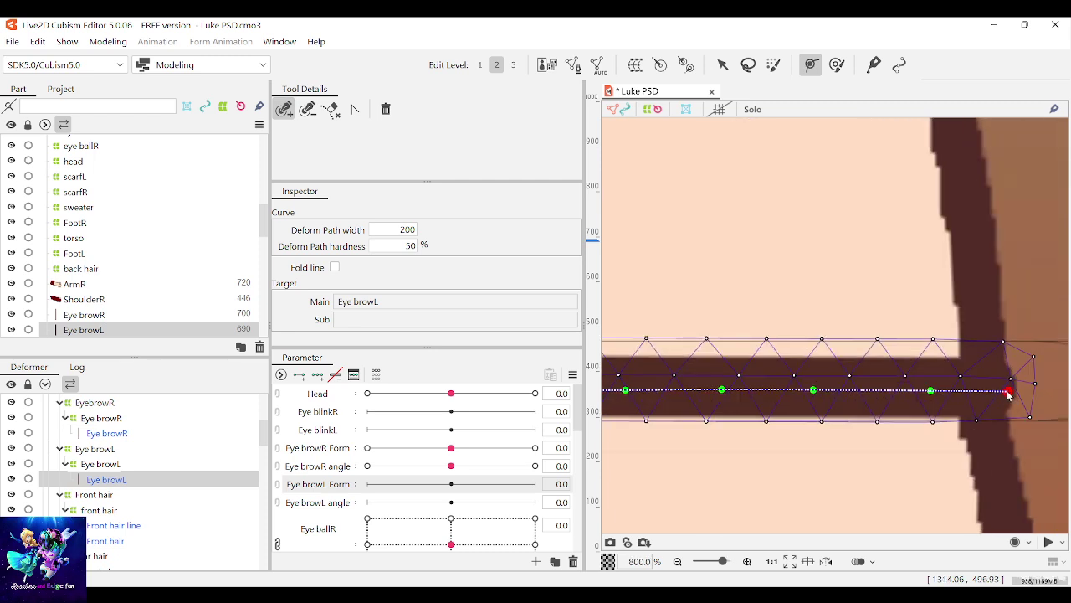
pyautogui.scroll(-2, 1009, 396)
pyautogui.scroll(1, 911, 406)
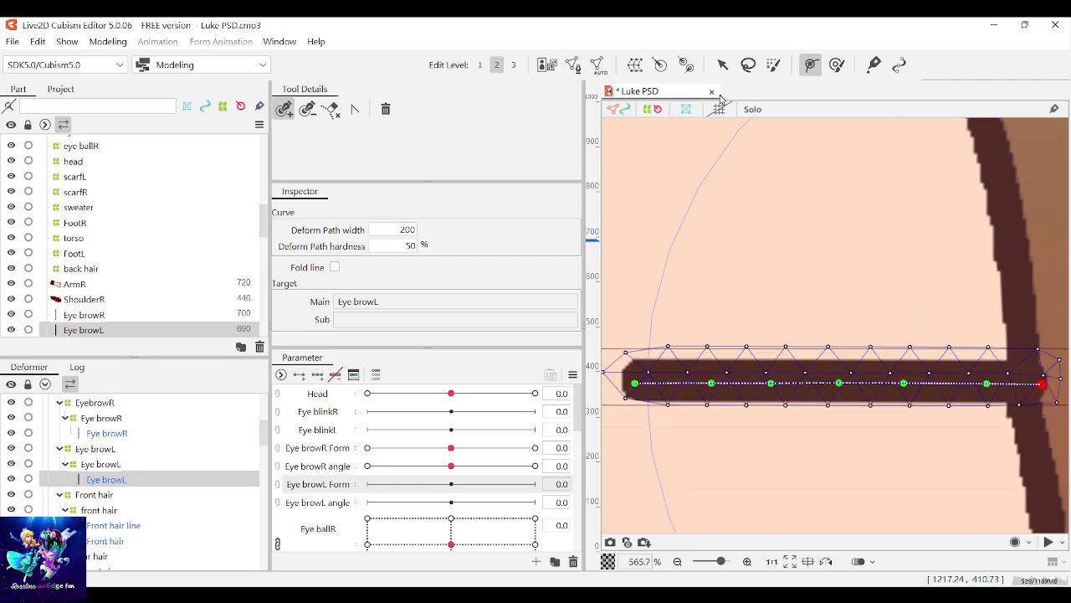
# Step: Subdivide the Eye browL mesh with 4 Division in mesh editing and apply the denser mesh
pyautogui.click(723, 64)
pyautogui.doubleClick(807, 379)
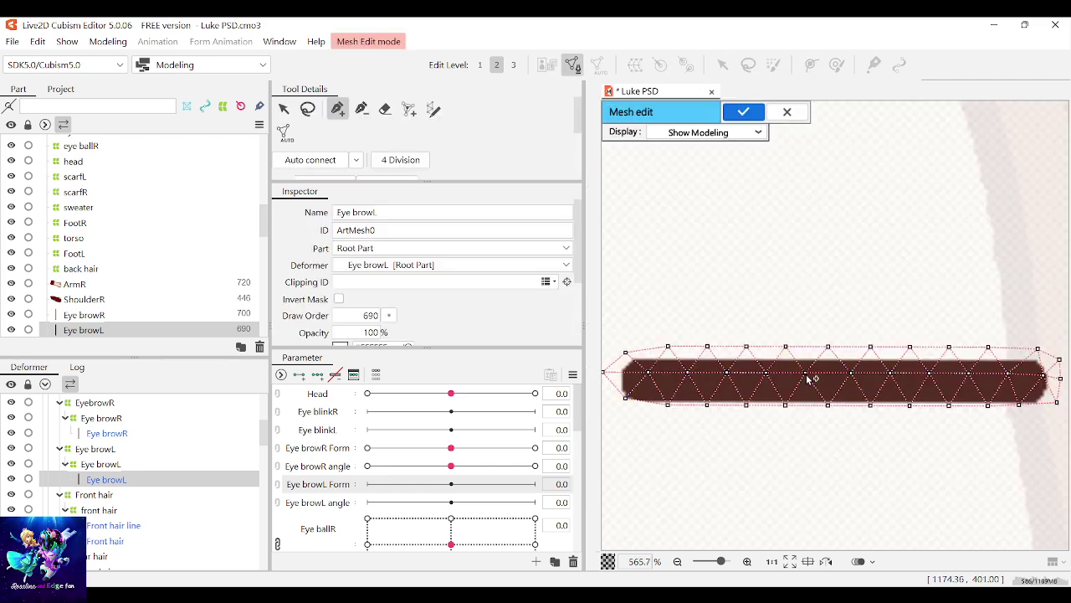
pyautogui.click(406, 159)
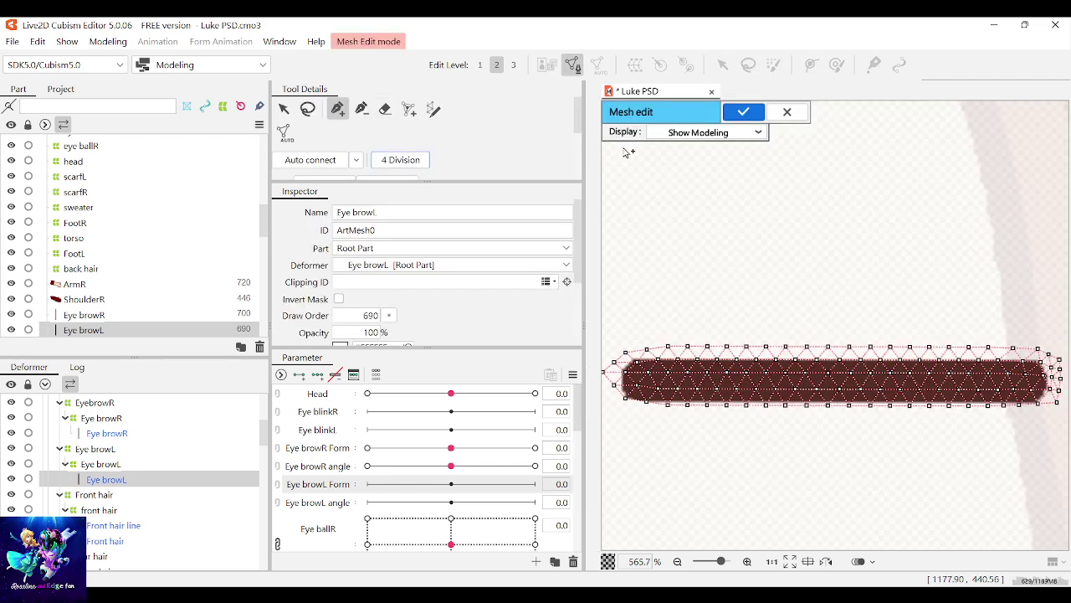
pyautogui.click(743, 115)
# Step: Move the two lower vertices at the inner end of the Eye browL mesh outward to cover the clipped brow edge
pyautogui.scroll(6, 729, 232)
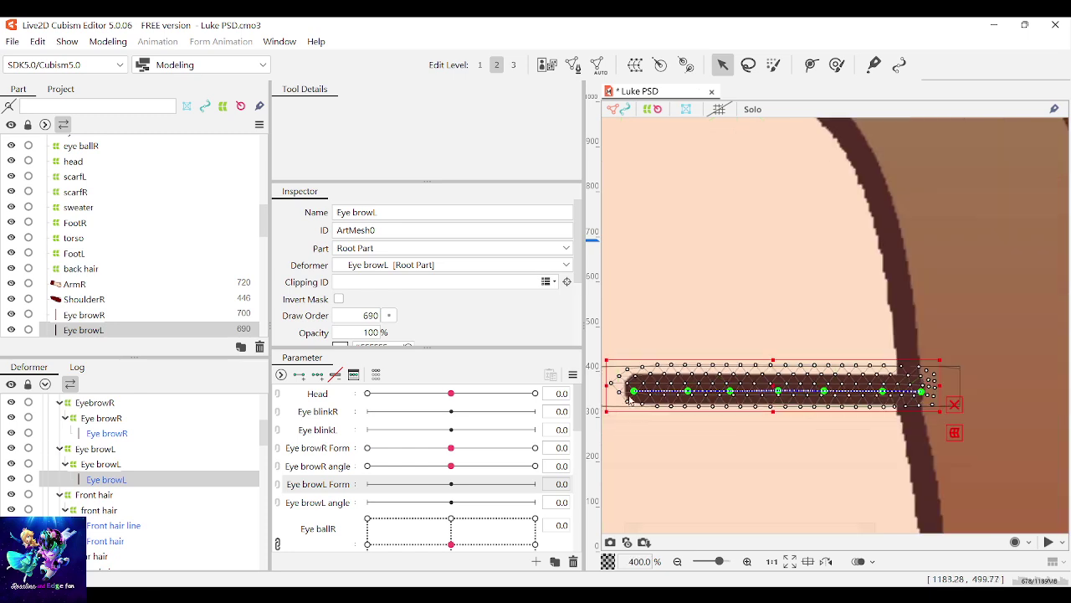
pyautogui.scroll(1, 608, 402)
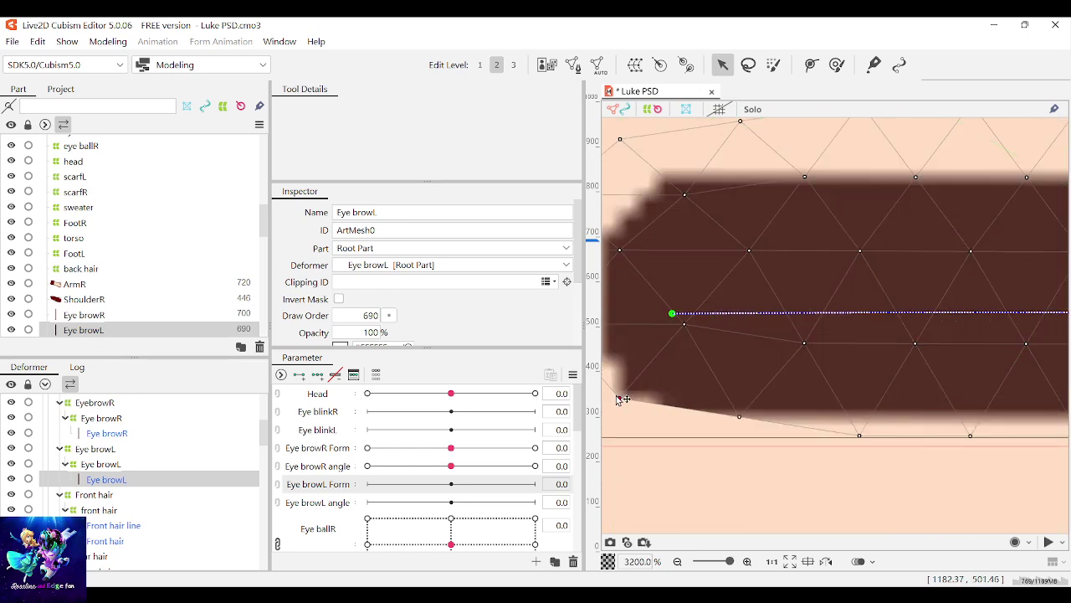
pyautogui.hotkey('ctrl', 'e')
pyautogui.moveTo(740, 417); pyautogui.dragTo(723, 432)
pyautogui.moveTo(618, 398); pyautogui.dragTo(620, 413)
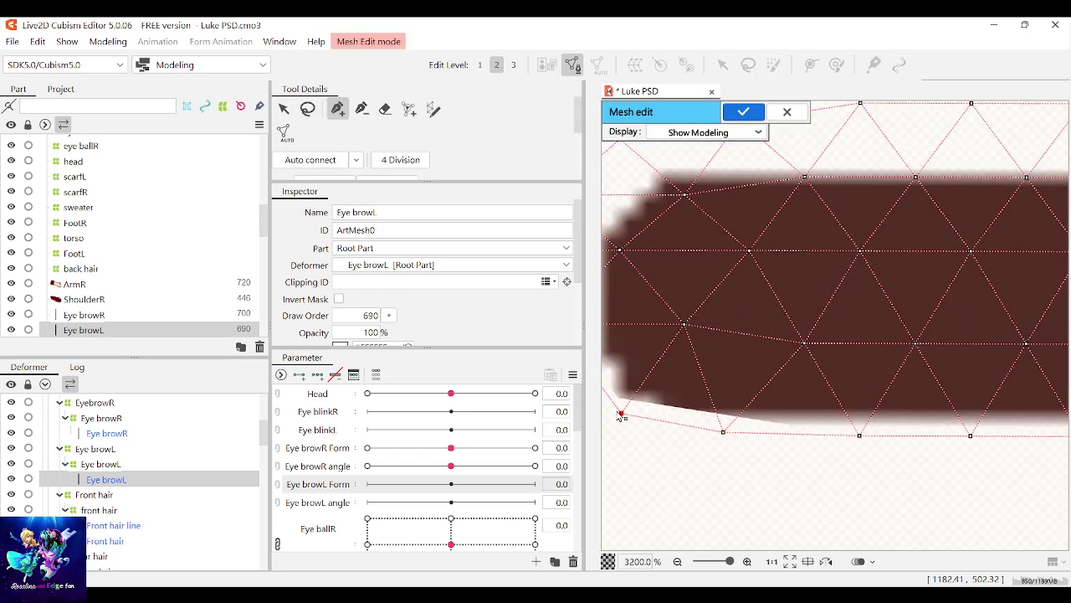
pyautogui.click(734, 112)
pyautogui.scroll(-8, 687, 358)
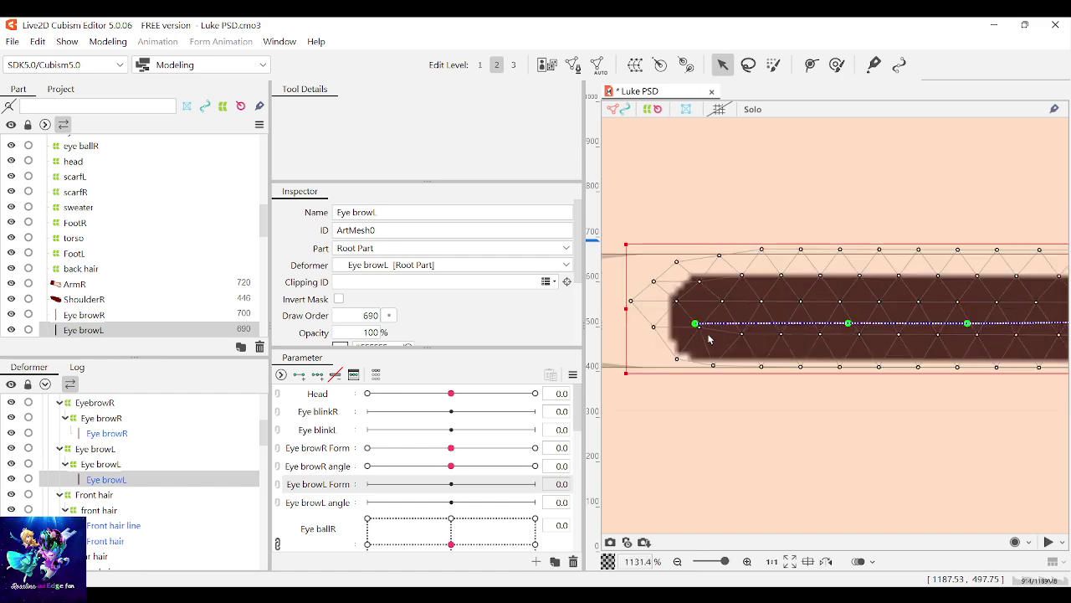
# Step: Add keys at -30, 0 and 30 to Eye browL Form for the eyebrow mesh and set it to 30
pyautogui.scroll(-3, 686, 358)
pyautogui.scroll(3, 837, 365)
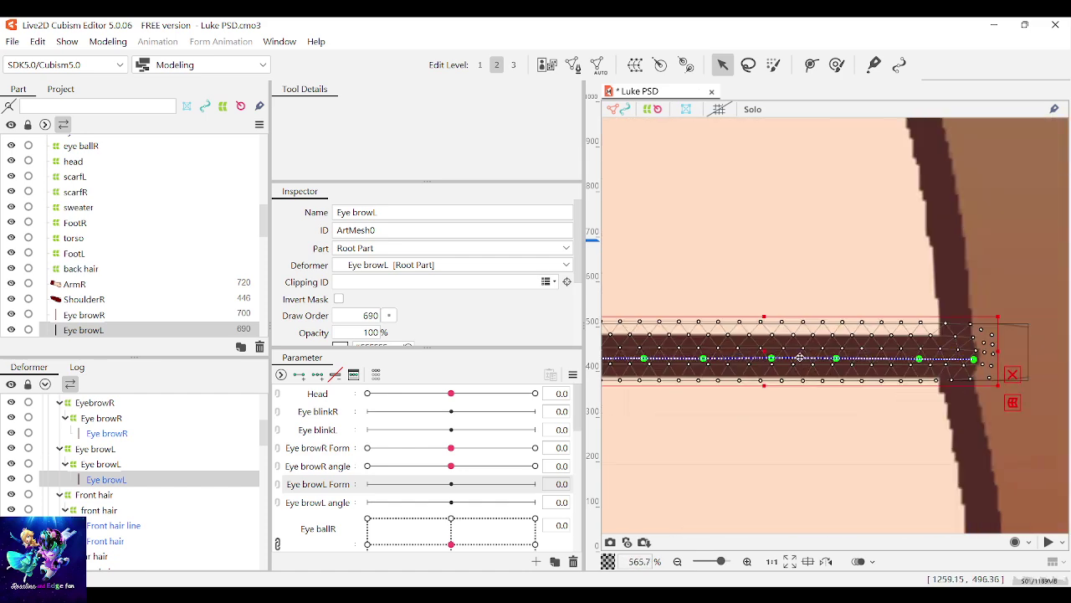
pyautogui.moveTo(452, 484); pyautogui.dragTo(536, 486)
# Step: Raise the middle and inner points of the Eye browL deform path at Form 30 to start an upward arch
pyautogui.scroll(-2, 740, 410)
pyautogui.scroll(2, 730, 385)
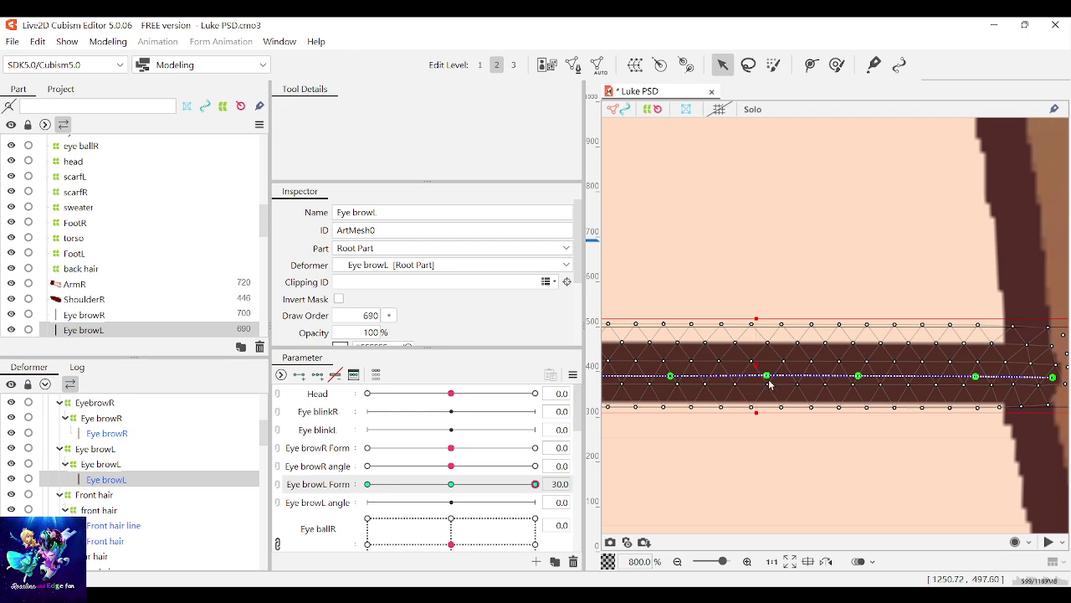
pyautogui.moveTo(767, 376); pyautogui.dragTo(766, 213)
pyautogui.scroll(-1, 804, 351)
pyautogui.moveTo(836, 369); pyautogui.dragTo(873, 260)
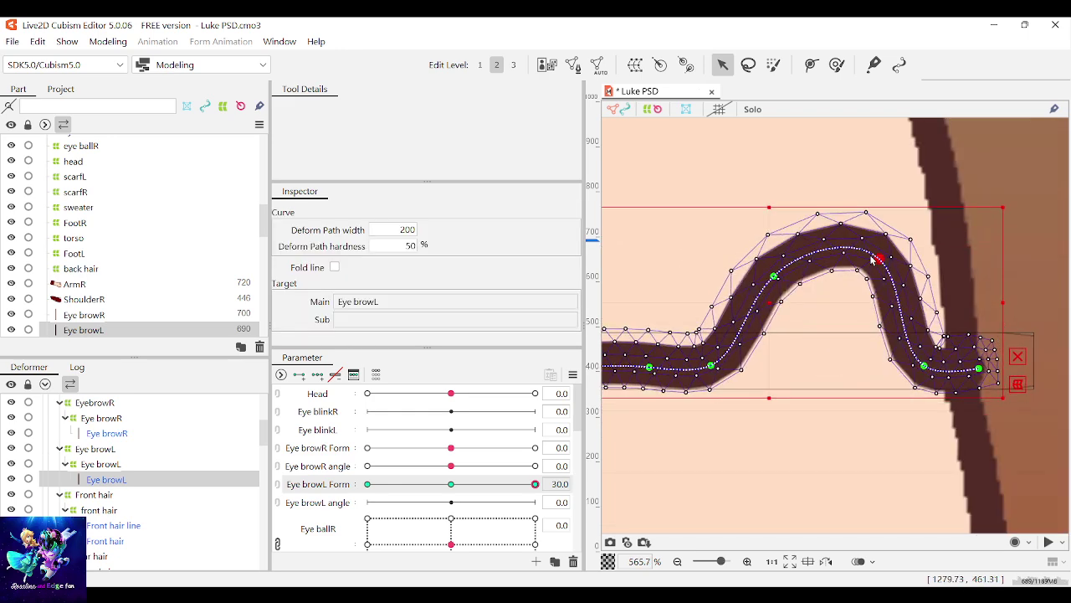
pyautogui.moveTo(712, 367); pyautogui.dragTo(692, 279)
pyautogui.scroll(-3, 775, 329)
pyautogui.scroll(3, 725, 338)
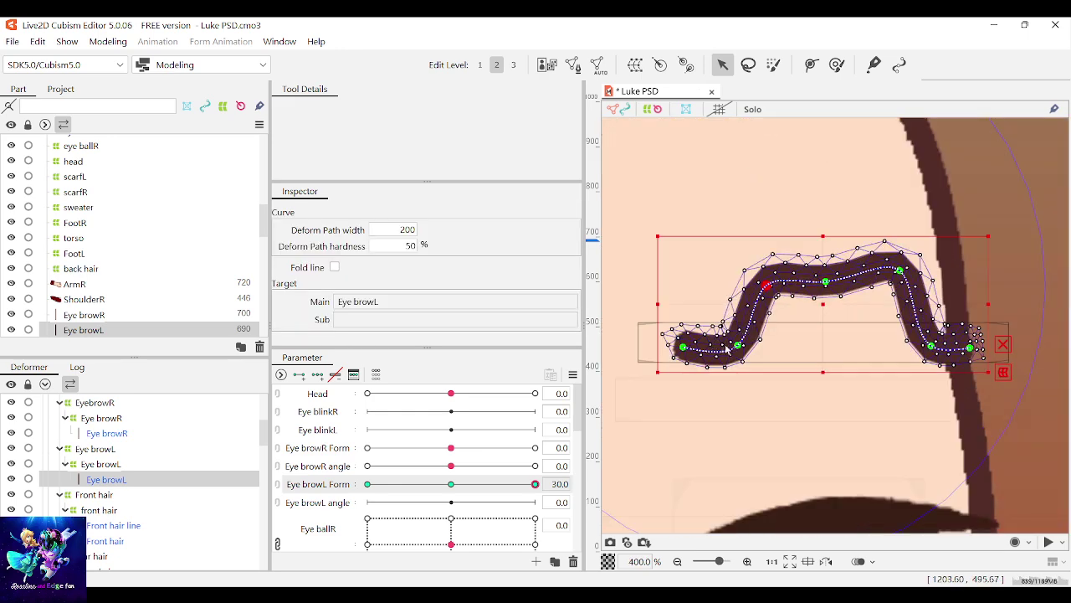
pyautogui.moveTo(740, 349); pyautogui.dragTo(699, 295)
pyautogui.scroll(-2, 732, 335)
pyautogui.scroll(1, 735, 337)
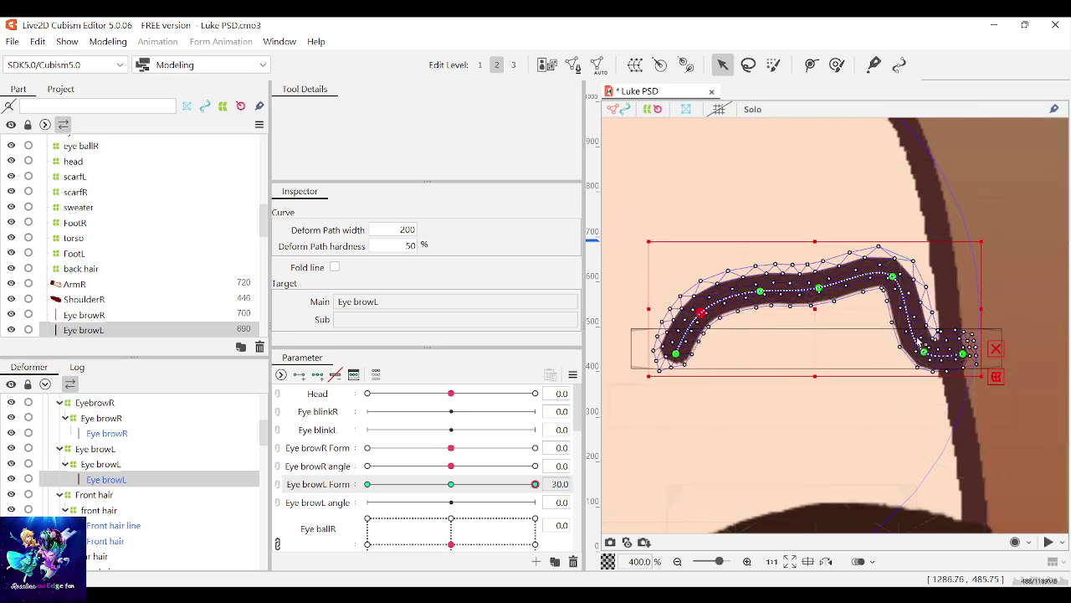
# Step: Raise the outer side point and adjust the remaining inner path points to smooth Eye browL into an even, rounded arch
pyautogui.click(924, 351)
pyautogui.moveTo(924, 352); pyautogui.dragTo(942, 311)
pyautogui.moveTo(819, 289); pyautogui.dragTo(816, 259)
pyautogui.moveTo(761, 291); pyautogui.dragTo(751, 272)
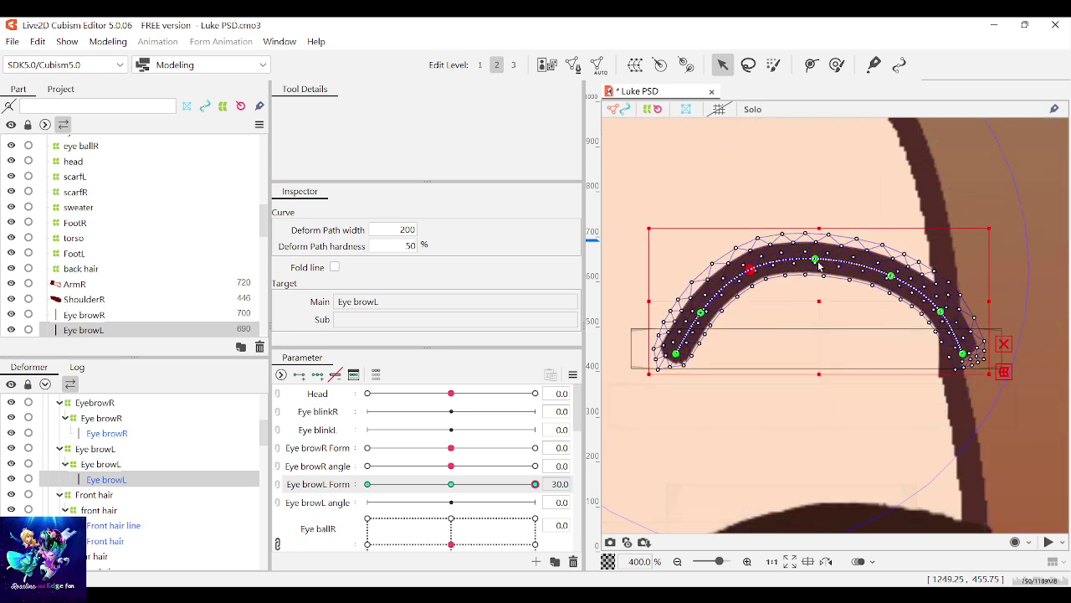
pyautogui.moveTo(818, 263); pyautogui.dragTo(820, 248)
pyautogui.moveTo(892, 278); pyautogui.dragTo(906, 270)
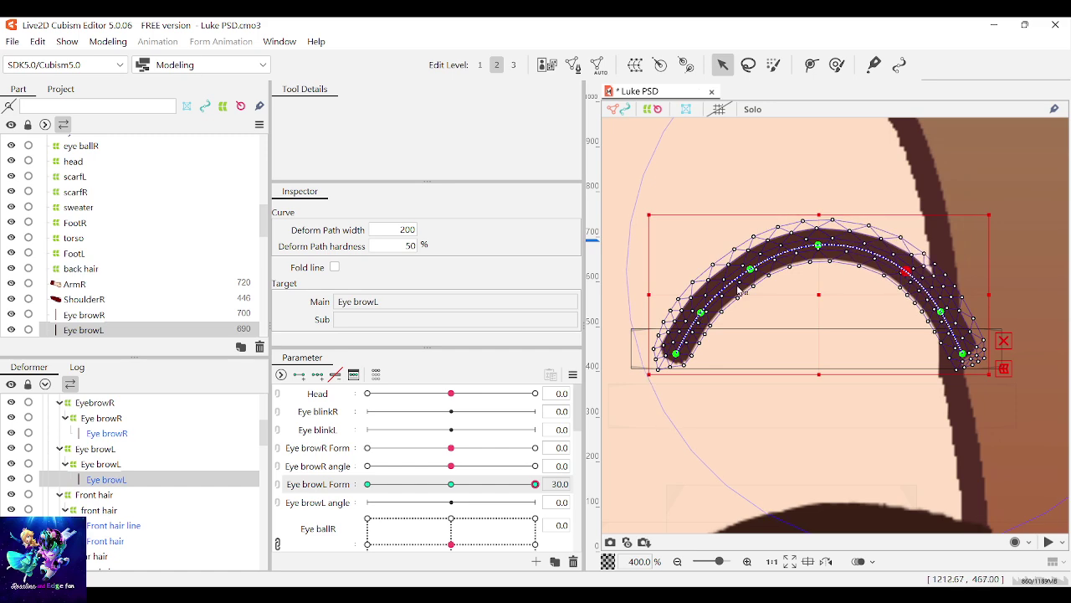
pyautogui.moveTo(749, 269); pyautogui.dragTo(741, 265)
pyautogui.moveTo(701, 312); pyautogui.dragTo(698, 312)
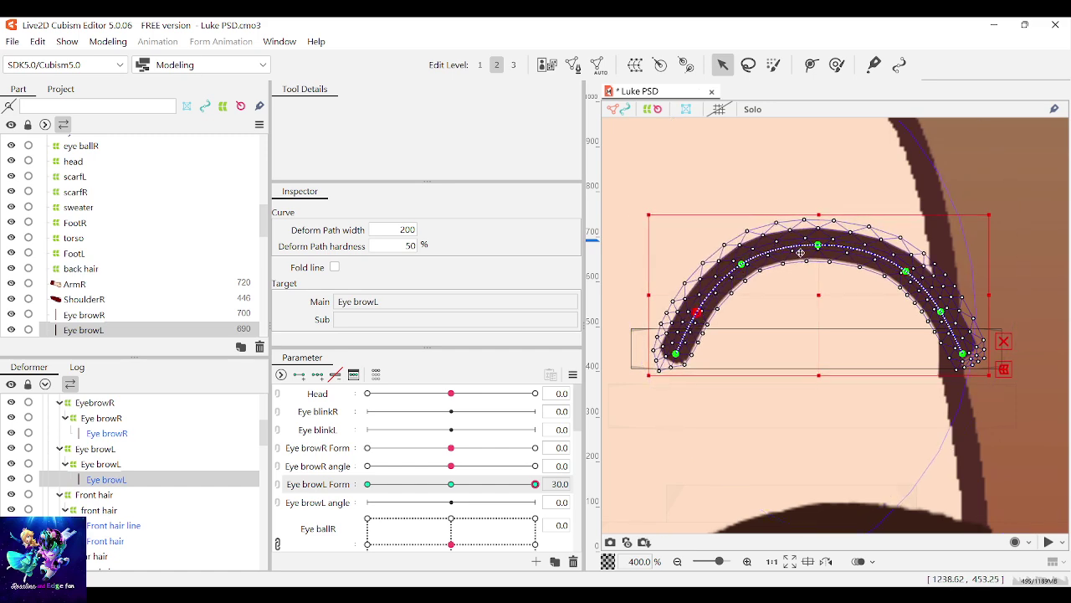
pyautogui.moveTo(818, 249); pyautogui.dragTo(818, 244)
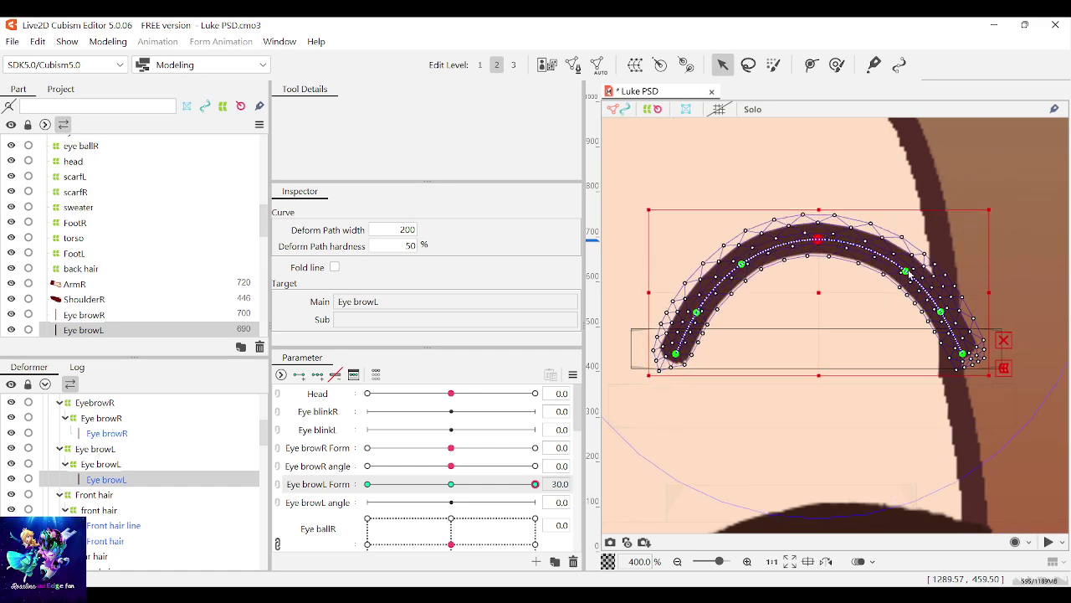
# Step: Set Eye browR Form to 30 and compare the two raised eyebrow arches
pyautogui.scroll(-3, 909, 275)
pyautogui.moveTo(452, 448); pyautogui.dragTo(542, 449)
pyautogui.scroll(-2, 926, 323)
pyautogui.click(991, 254)
pyautogui.scroll(-2, 931, 283)
pyautogui.scroll(2, 927, 284)
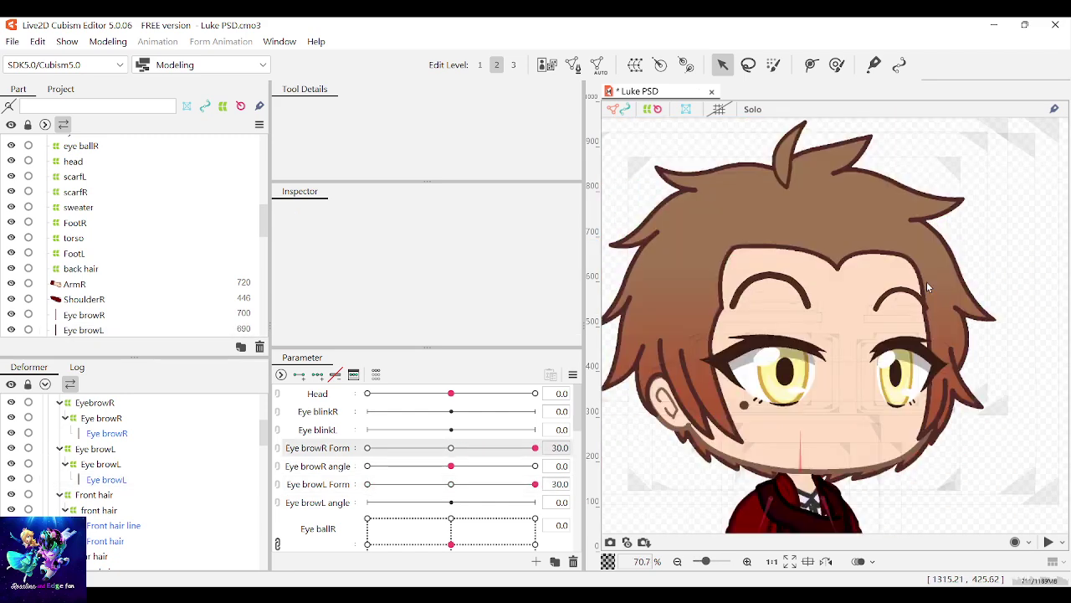
# Step: Try a taller Eye browL arch at Form 30 by raising the centre path point and spreading the side points outward
pyautogui.scroll(4, 927, 287)
pyautogui.click(902, 340)
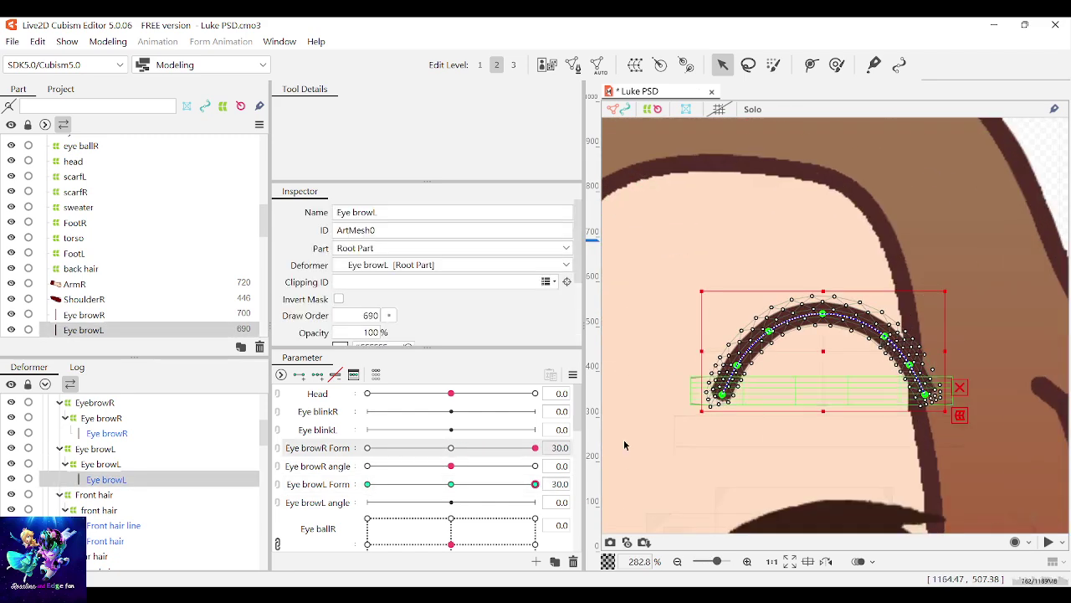
pyautogui.moveTo(481, 487); pyautogui.dragTo(542, 489)
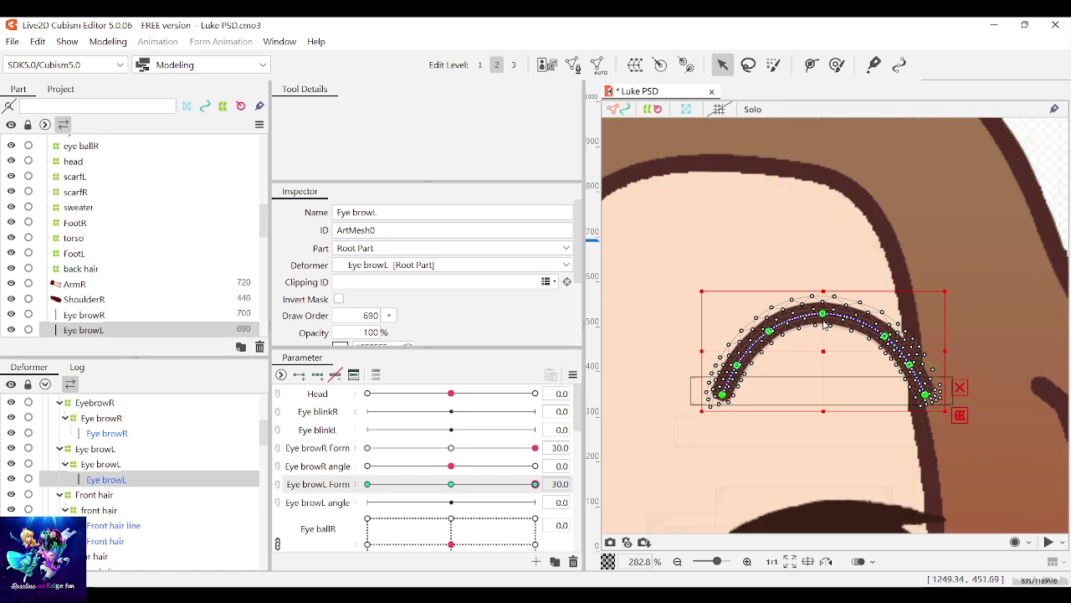
pyautogui.moveTo(824, 315); pyautogui.dragTo(828, 272)
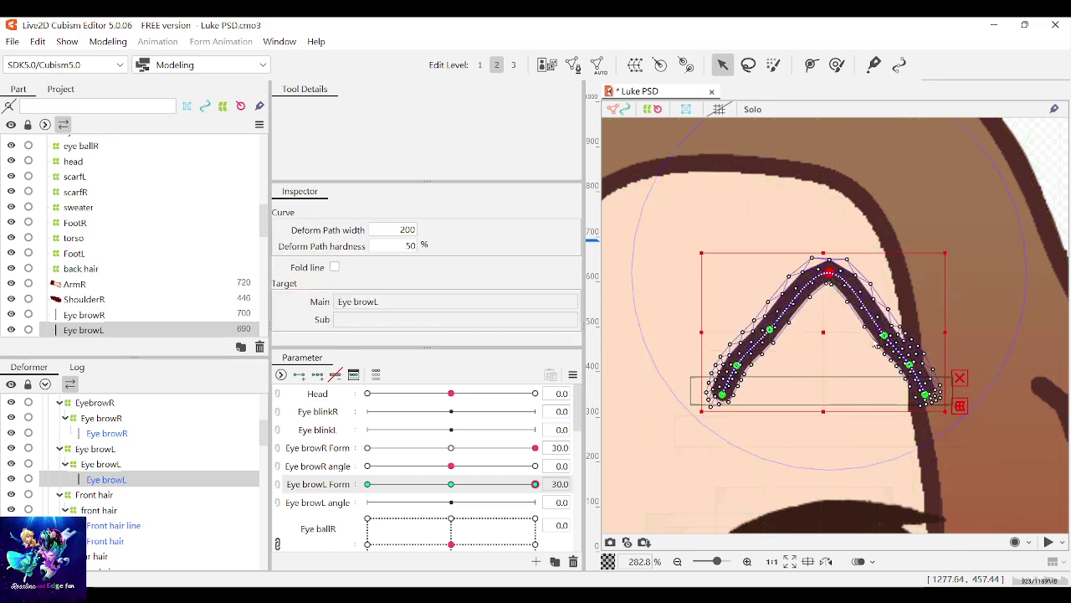
pyautogui.moveTo(885, 336); pyautogui.dragTo(905, 311)
pyautogui.moveTo(769, 332); pyautogui.dragTo(757, 322)
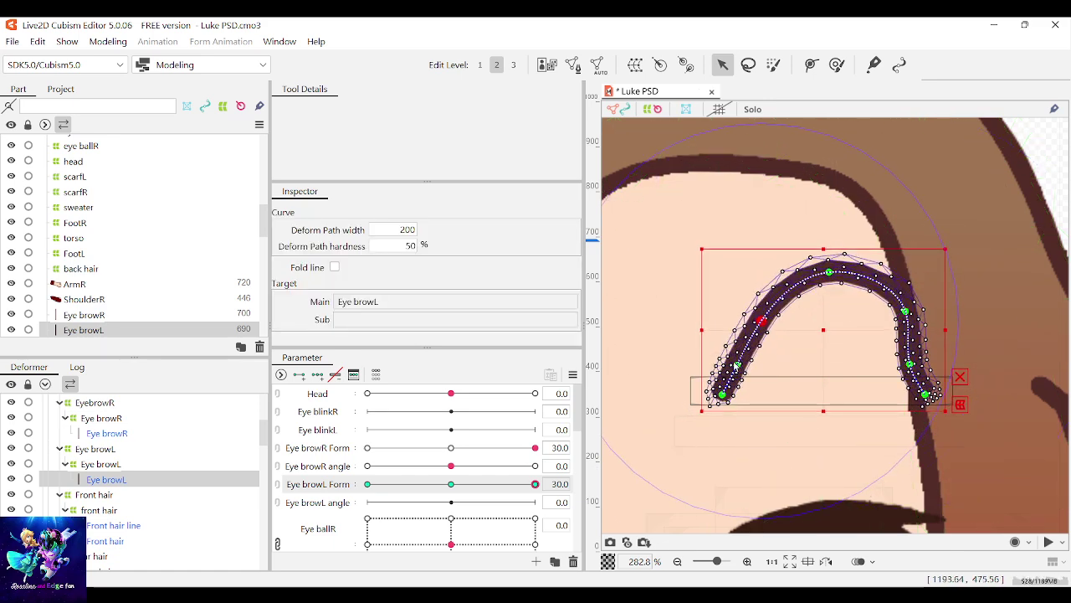
pyautogui.moveTo(736, 365); pyautogui.dragTo(727, 362)
pyautogui.moveTo(911, 367); pyautogui.dragTo(927, 363)
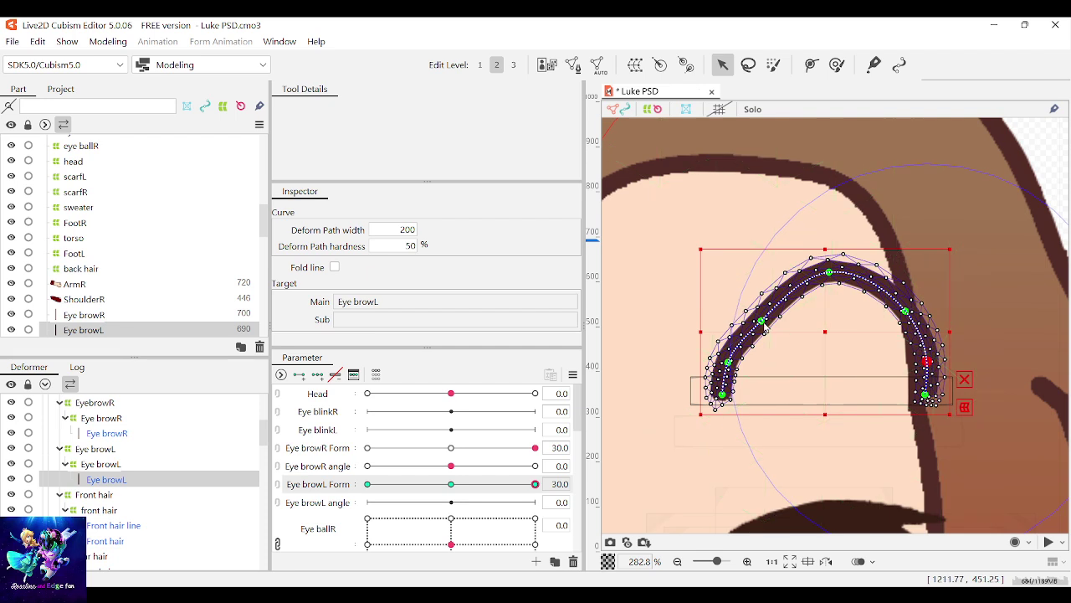
pyautogui.moveTo(762, 321); pyautogui.dragTo(743, 310)
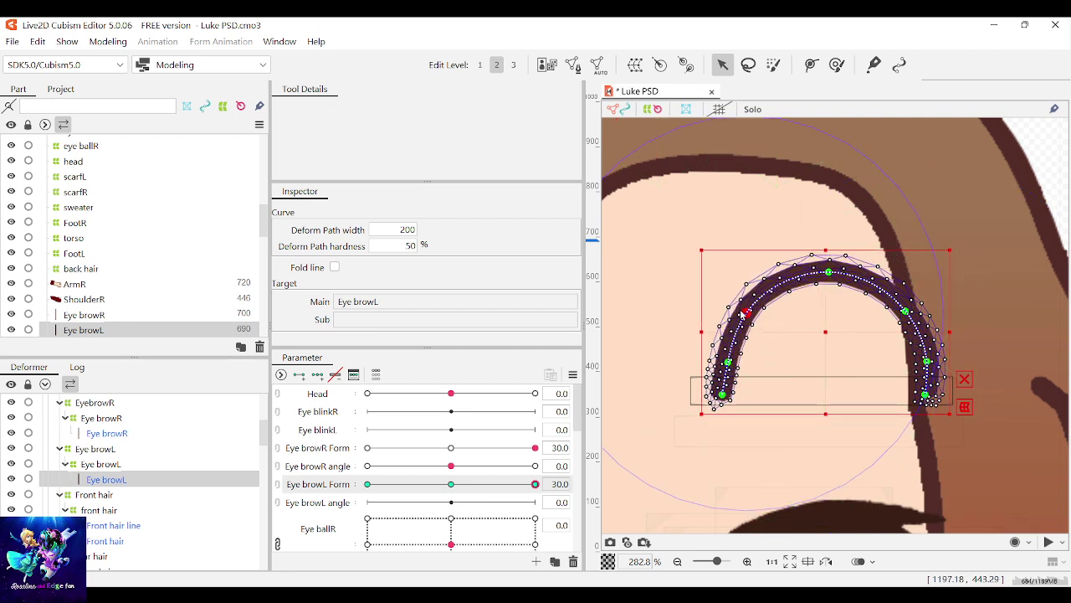
# Step: Preview the taller Eye browL shape between its Form keys, and undo the path edits back to the lower arch
pyautogui.click(1045, 169)
pyautogui.scroll(-2, 907, 267)
pyautogui.moveTo(534, 484); pyautogui.dragTo(479, 494)
pyautogui.hotkey('ctrl', 'z')
pyautogui.hotkey('ctrl', 'z')
pyautogui.hotkey('ctrl', 'z')
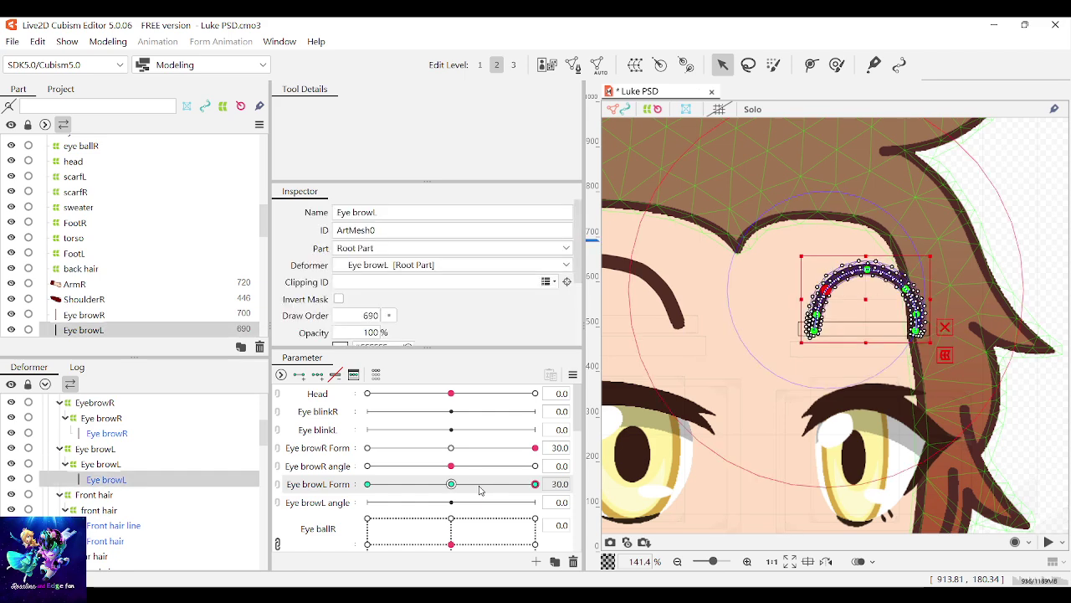
pyautogui.hotkey('ctrl', 'z')
pyautogui.hotkey('ctrl', 'z')
pyautogui.hotkey('ctrl', 'z')
pyautogui.hotkey('ctrl', 'z')
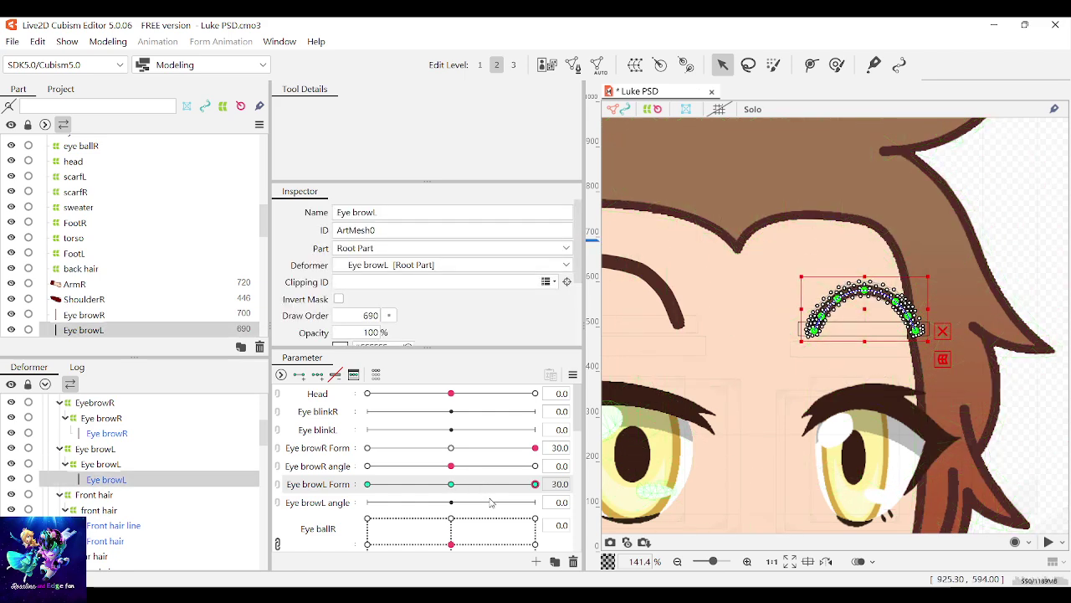
# Step: Move the side points of the Eye browL deform path slightly outward at Form 30 to round the arch
pyautogui.moveTo(511, 486); pyautogui.dragTo(542, 483)
pyautogui.click(1001, 228)
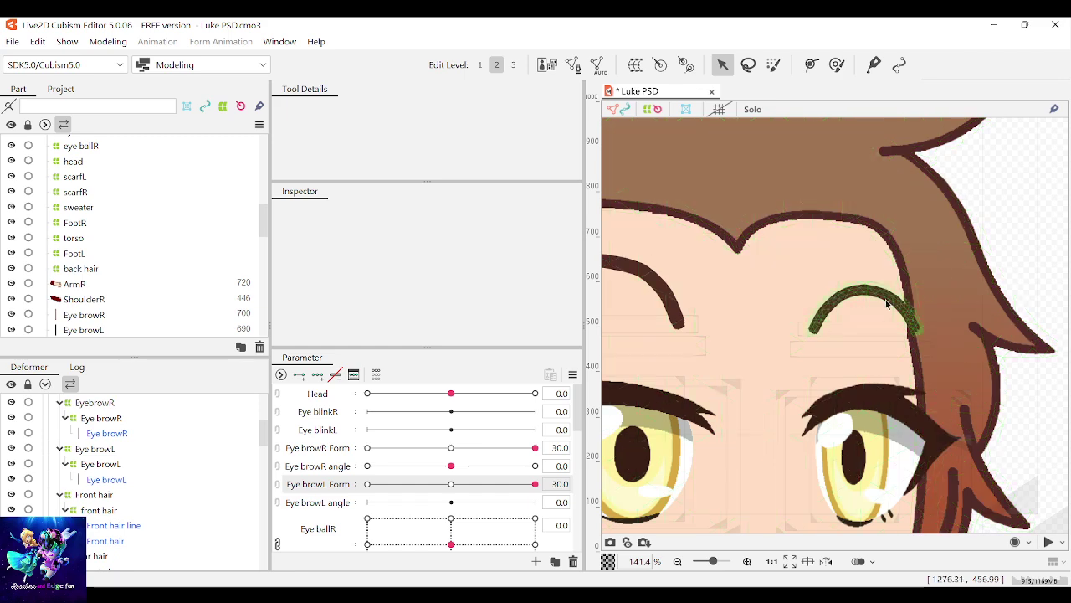
pyautogui.click(863, 322)
pyautogui.scroll(-1, 863, 325)
pyautogui.scroll(4, 863, 326)
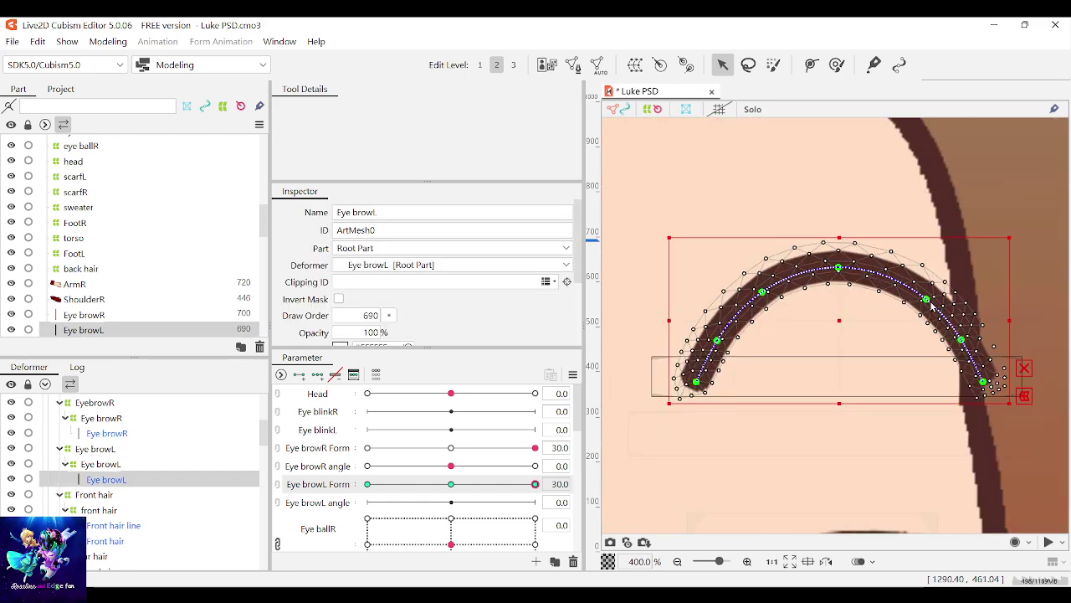
pyautogui.moveTo(927, 300); pyautogui.dragTo(936, 298)
pyautogui.moveTo(962, 340); pyautogui.dragTo(972, 339)
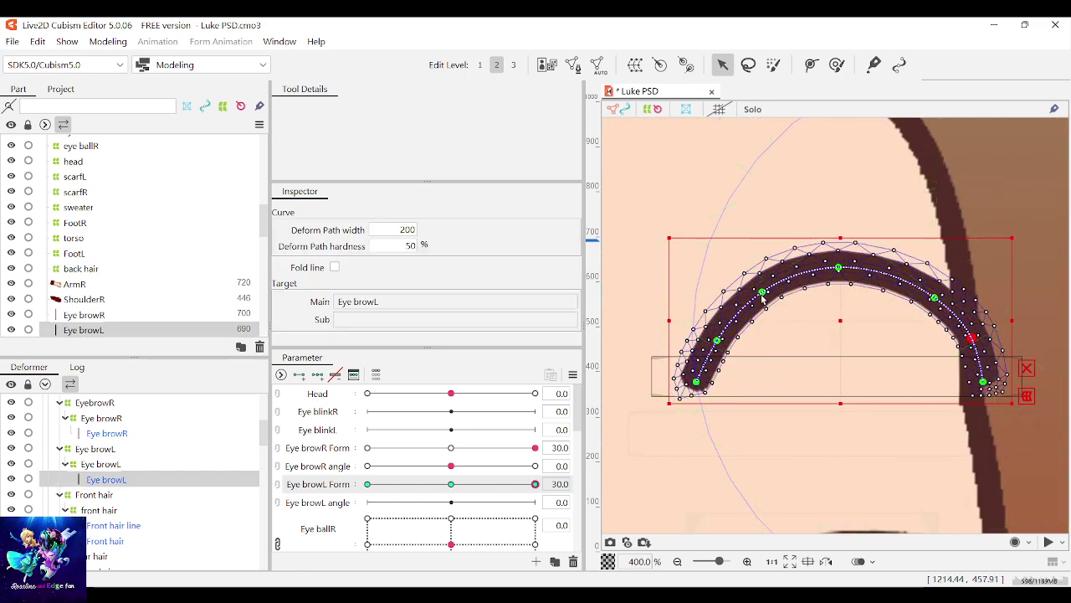
pyautogui.moveTo(762, 293); pyautogui.dragTo(755, 291)
pyautogui.moveTo(718, 341); pyautogui.dragTo(708, 341)
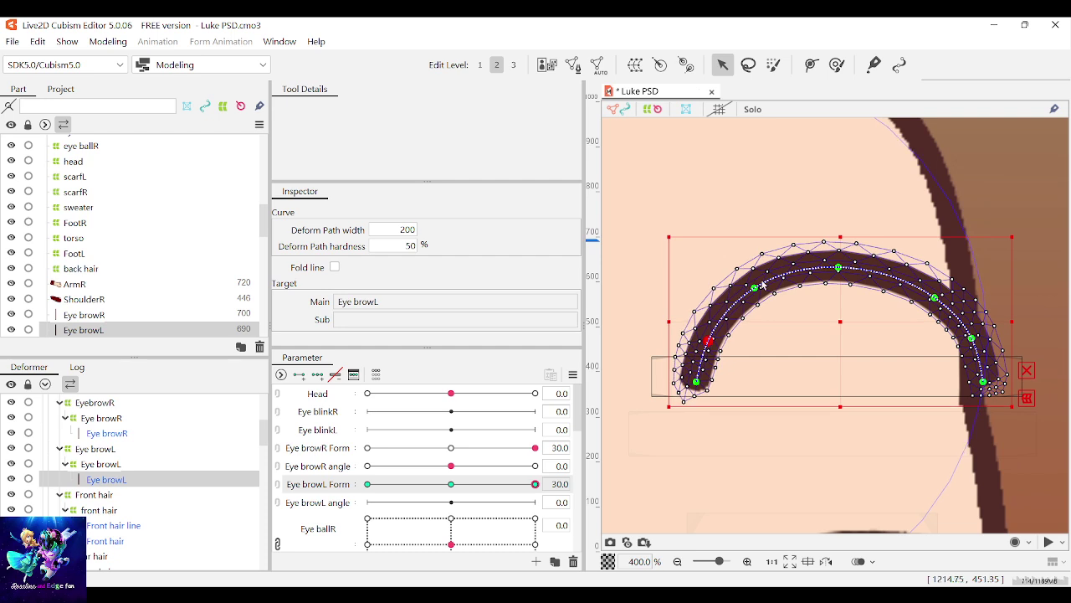
pyautogui.moveTo(755, 287); pyautogui.dragTo(749, 293)
# Step: Preview Eye browL between its Form keys, return it to 30, and raise the path point next to the inner end slightly
pyautogui.scroll(-3, 751, 293)
pyautogui.click(933, 253)
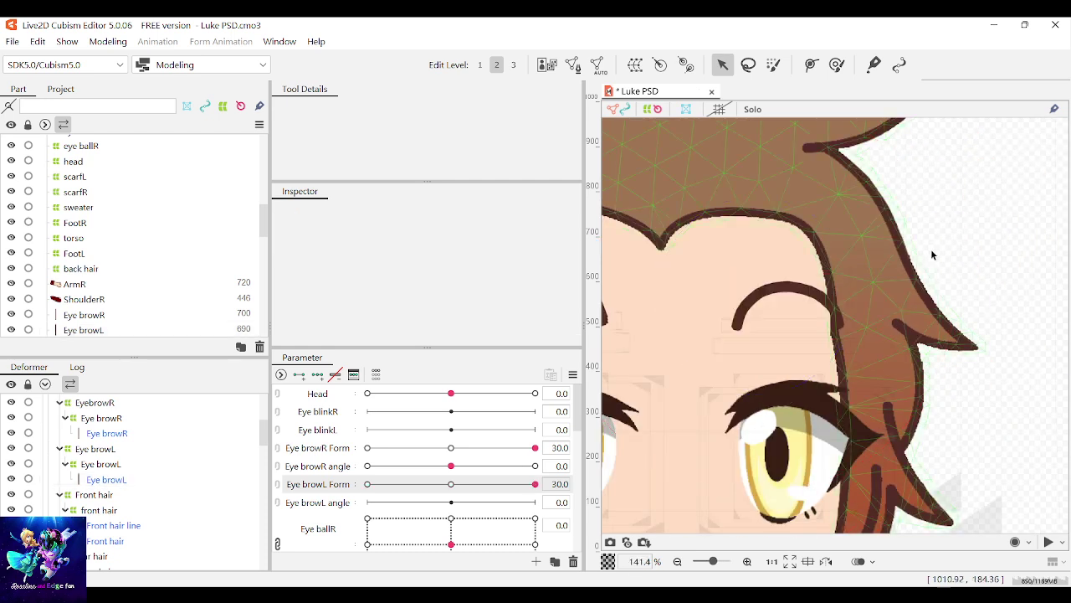
pyautogui.moveTo(535, 485); pyautogui.dragTo(479, 484)
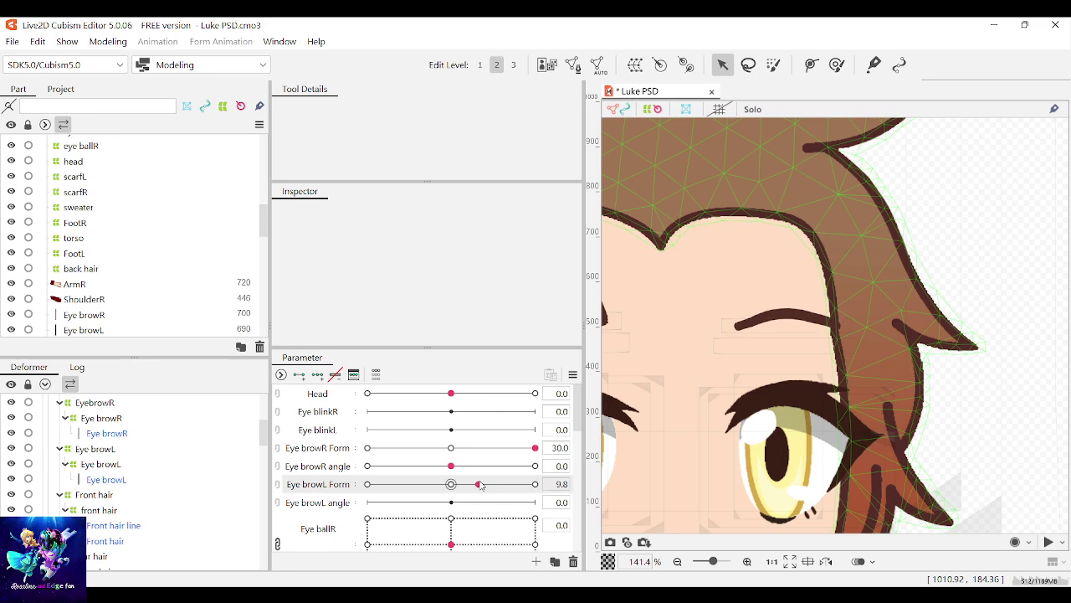
pyautogui.click(758, 327)
pyautogui.scroll(8, 754, 325)
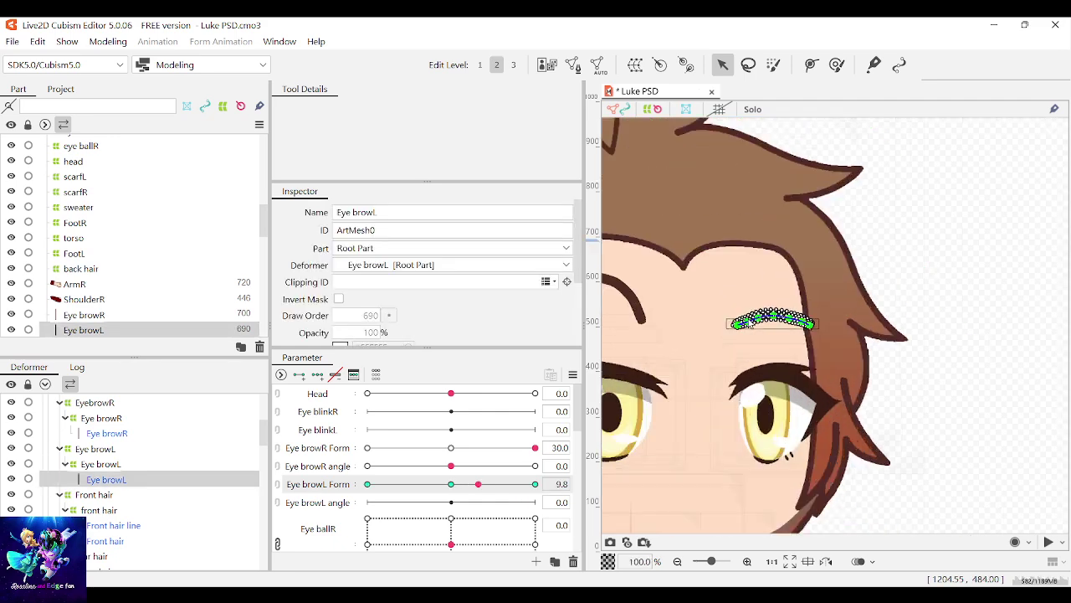
pyautogui.click(744, 351)
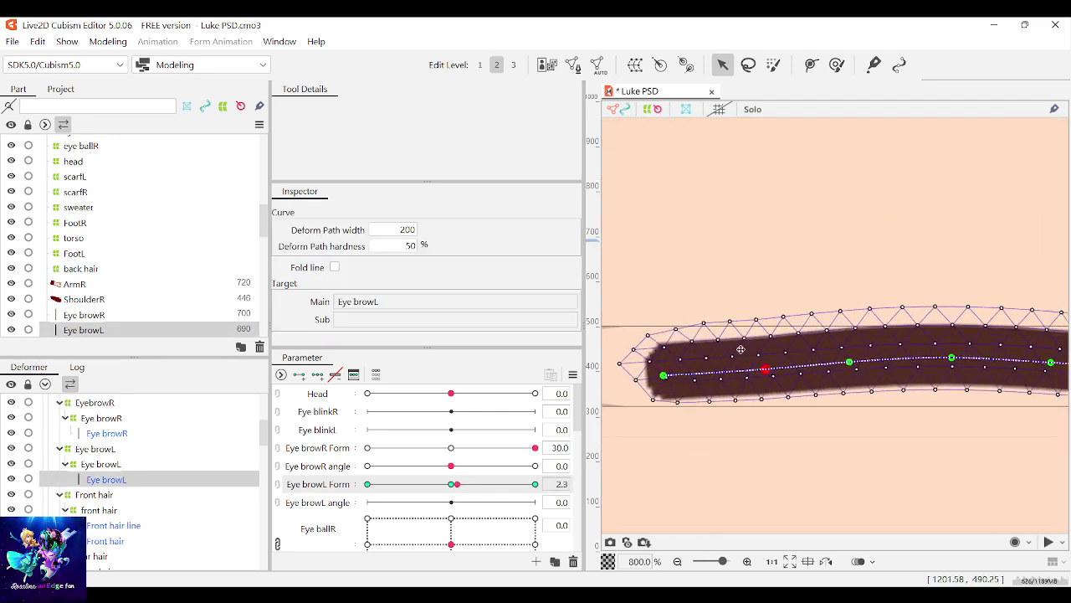
pyautogui.click(535, 484)
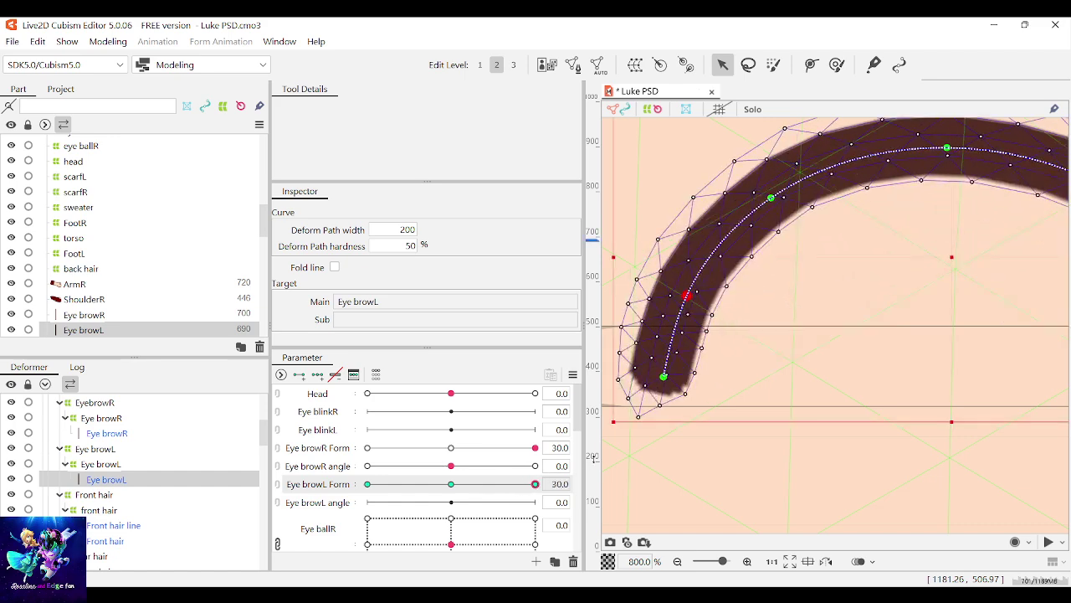
pyautogui.moveTo(686, 294); pyautogui.dragTo(690, 283)
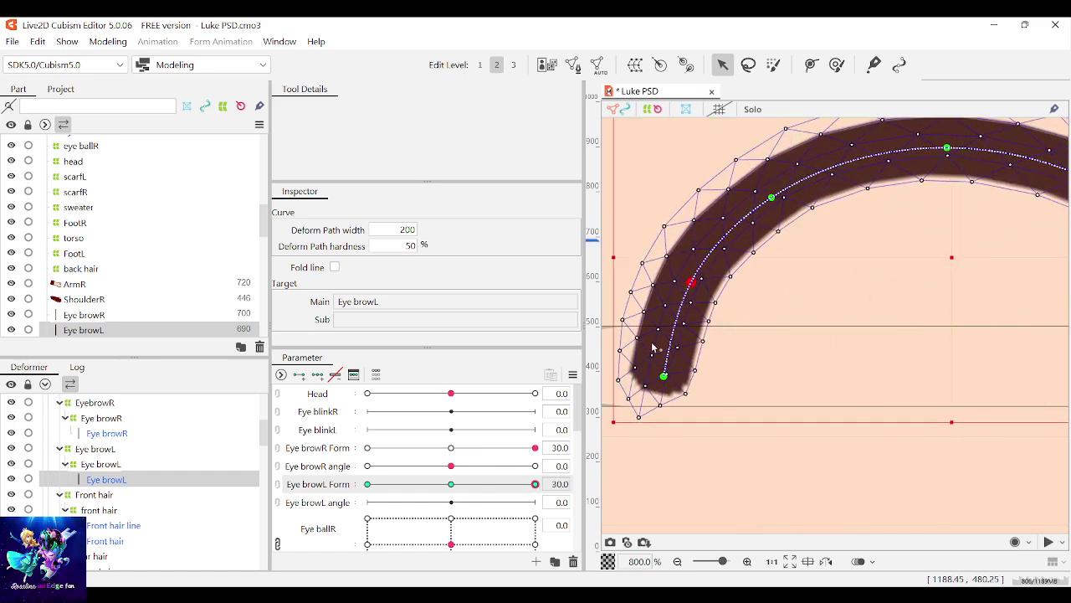
pyautogui.moveTo(529, 487)
pyautogui.mouseDown()
pyautogui.moveTo(452, 487)
pyautogui.moveTo(501, 490)
pyautogui.moveTo(479, 488)
pyautogui.moveTo(537, 470)
pyautogui.mouseUp()
# Step: Adjust the Eye browL path point next to the outer end at Form 30, and compare the arch with Eye browR
pyautogui.scroll(-3, 932, 356)
pyautogui.scroll(2, 931, 356)
pyautogui.scroll(1, 932, 356)
pyautogui.scroll(-1, 932, 356)
pyautogui.scroll(2, 924, 388)
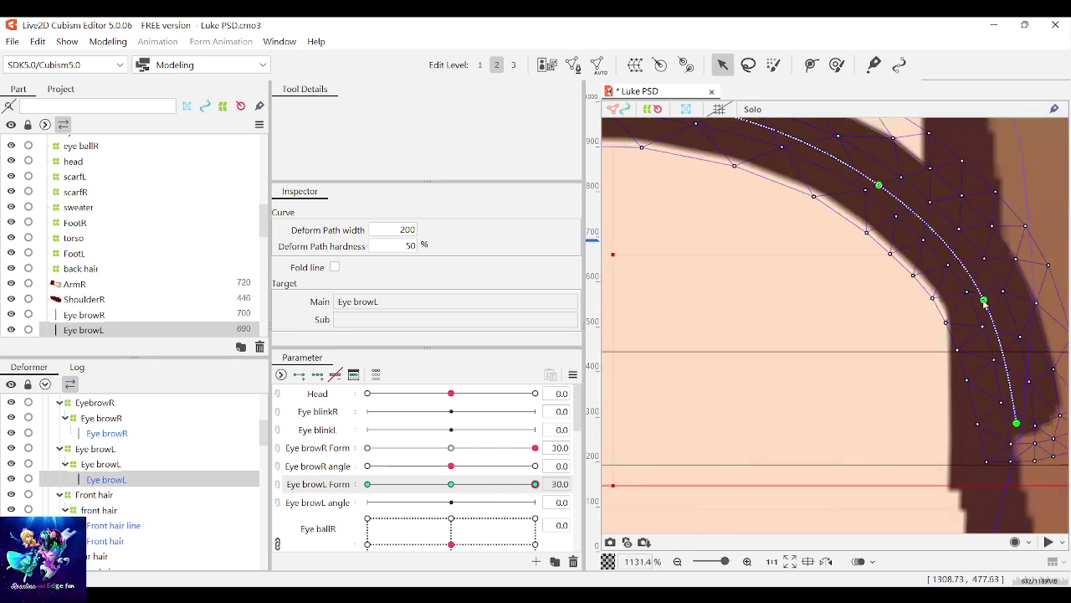
pyautogui.scroll(-4, 986, 306)
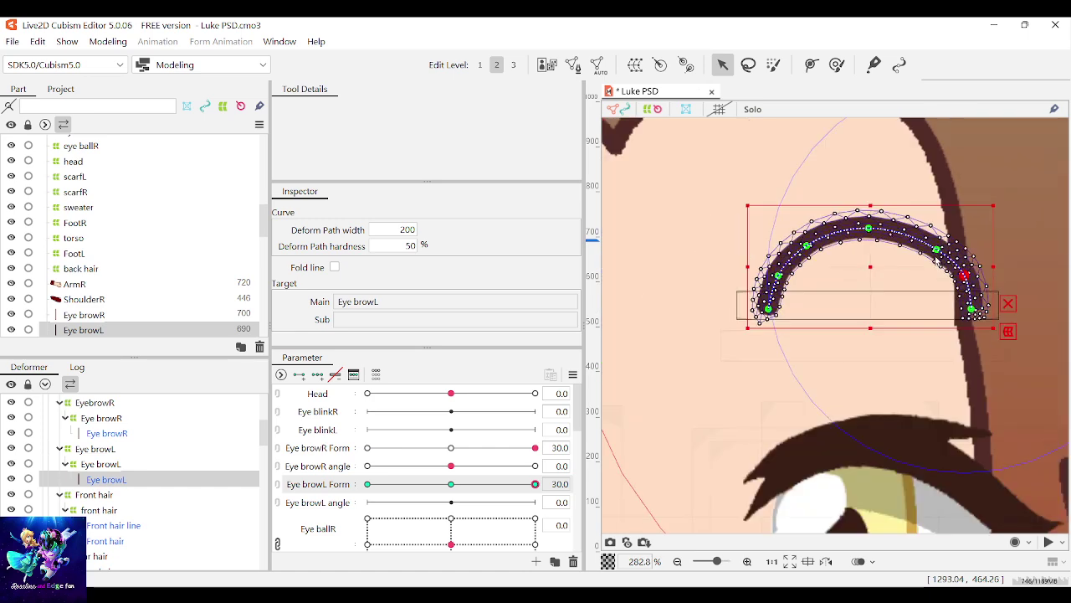
pyautogui.scroll(2, 938, 261)
pyautogui.scroll(-4, 929, 258)
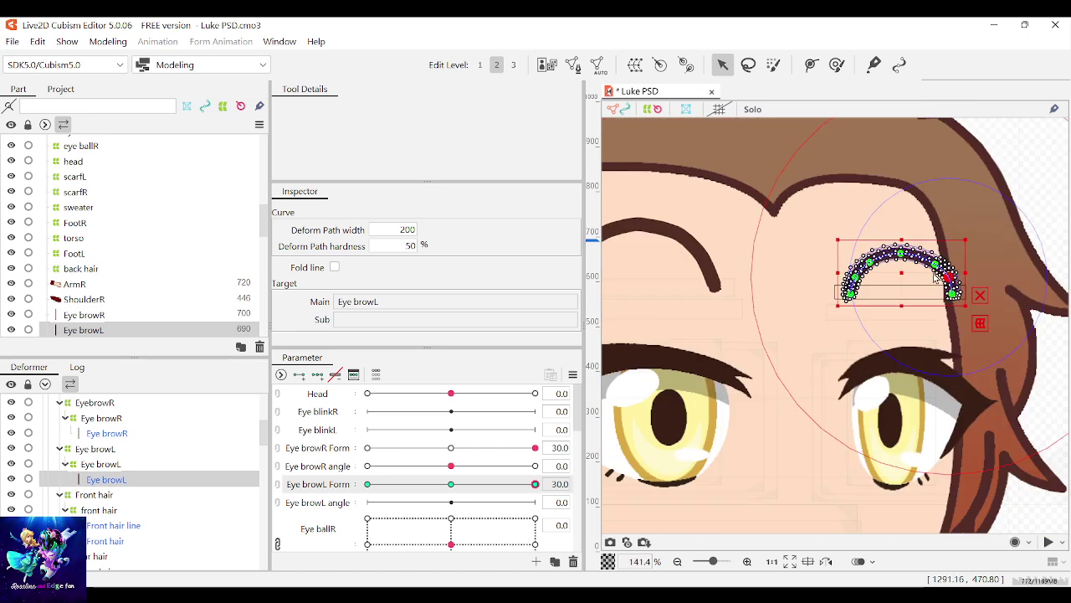
pyautogui.click(1033, 189)
pyautogui.scroll(-1, 940, 235)
pyautogui.scroll(3, 939, 235)
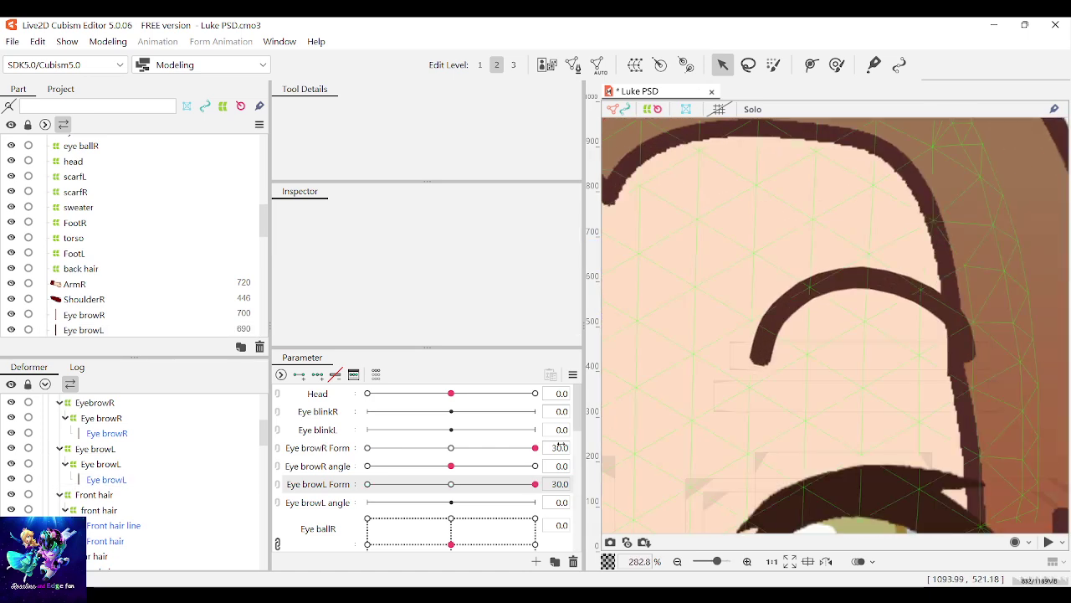
pyautogui.moveTo(535, 484)
pyautogui.mouseDown()
pyautogui.moveTo(447, 484)
pyautogui.moveTo(535, 484)
pyautogui.mouseUp()
pyautogui.scroll(-1, 873, 337)
pyautogui.scroll(-2, 873, 337)
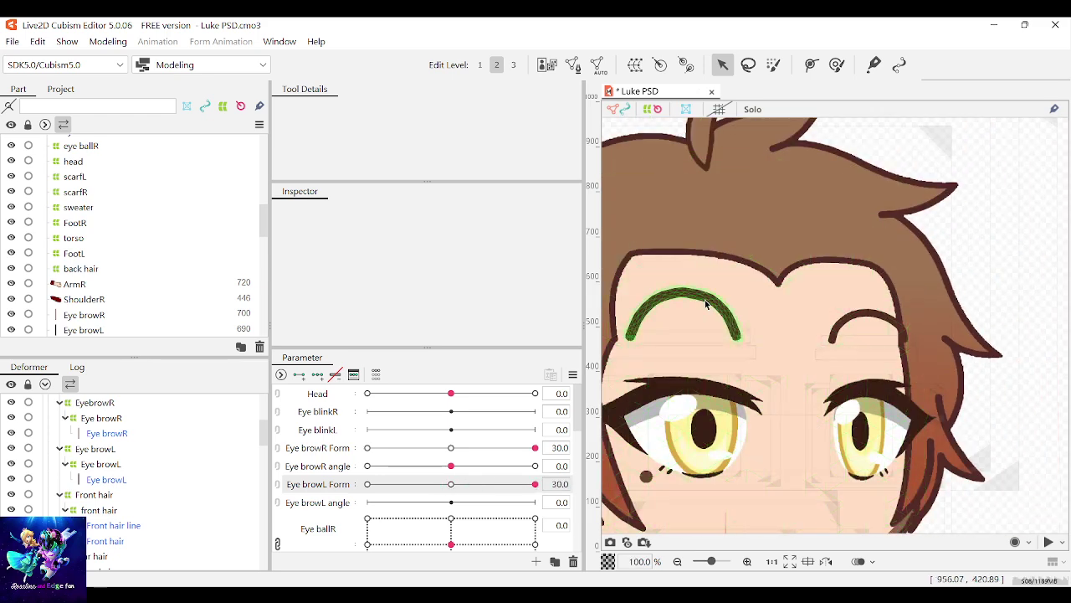
# Step: Move the side points of the Eye browR deform path slightly outward at Form 30 to round the arch
pyautogui.click(681, 286)
pyautogui.scroll(1, 681, 287)
pyautogui.scroll(-1, 866, 362)
pyautogui.scroll(3, 828, 343)
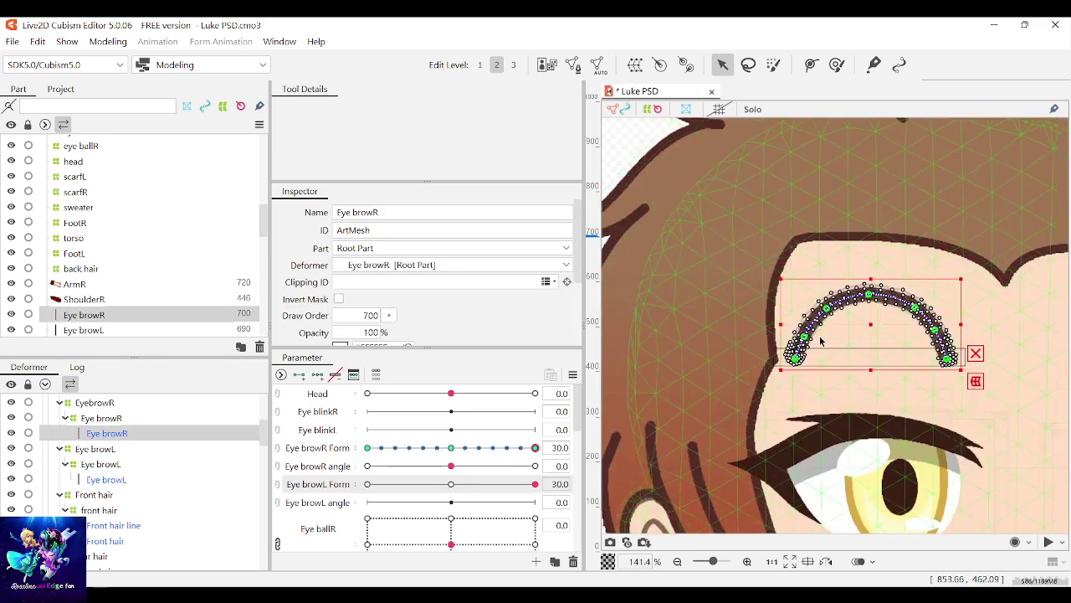
pyautogui.moveTo(535, 447)
pyautogui.mouseDown()
pyautogui.moveTo(465, 449)
pyautogui.moveTo(548, 434)
pyautogui.mouseUp()
pyautogui.scroll(-2, 810, 382)
pyautogui.scroll(2, 810, 347)
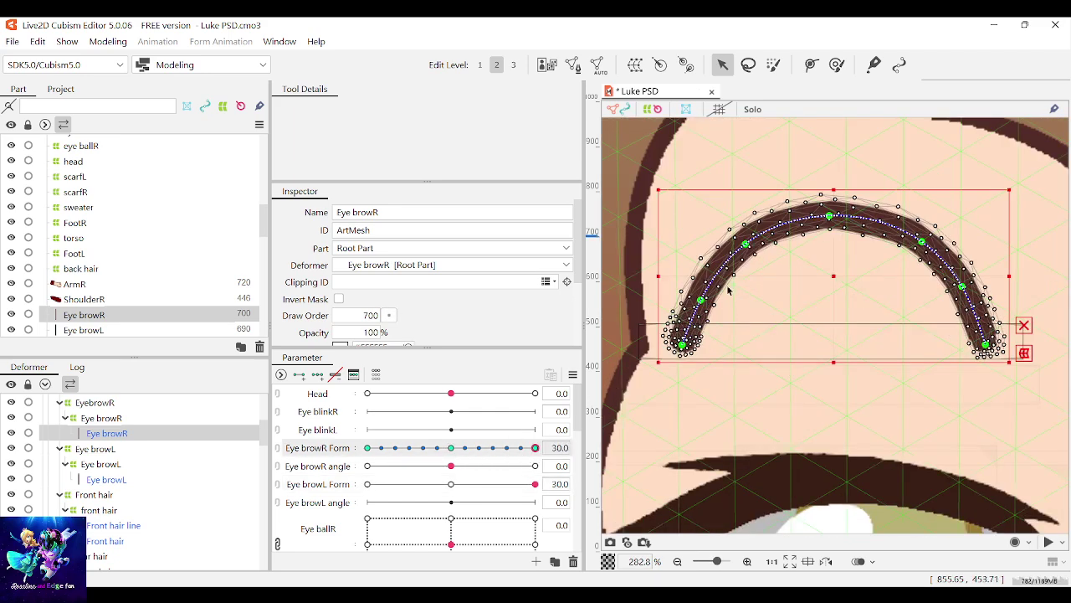
pyautogui.moveTo(709, 287); pyautogui.dragTo(695, 300)
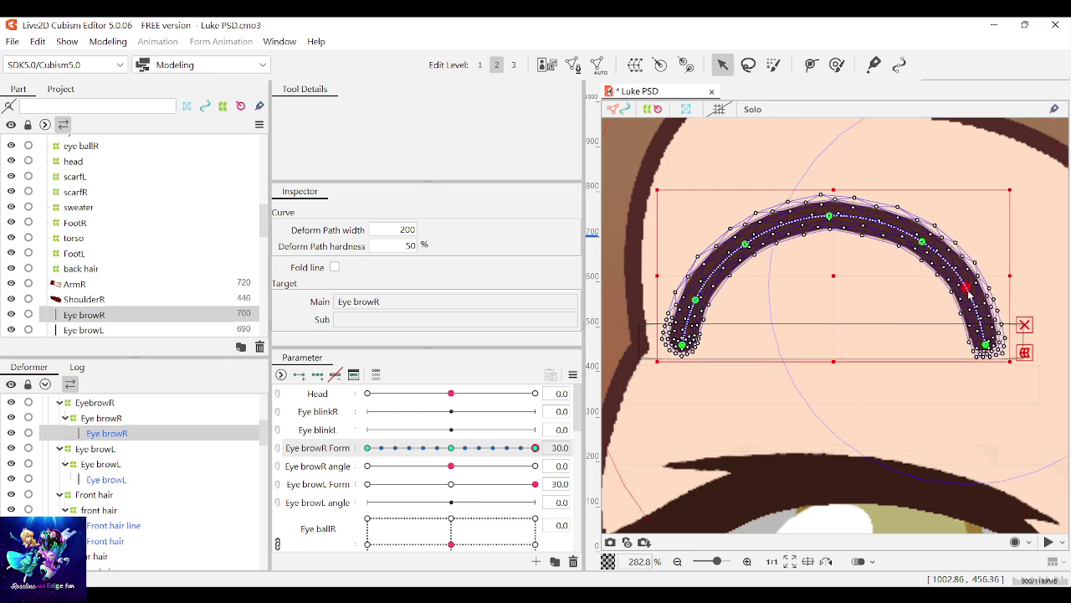
pyautogui.scroll(-2, 730, 344)
# Step: Preview Eye browR between its Form keys, inspect its path at the intermediate shape, and return Form to 30
pyautogui.click(863, 200)
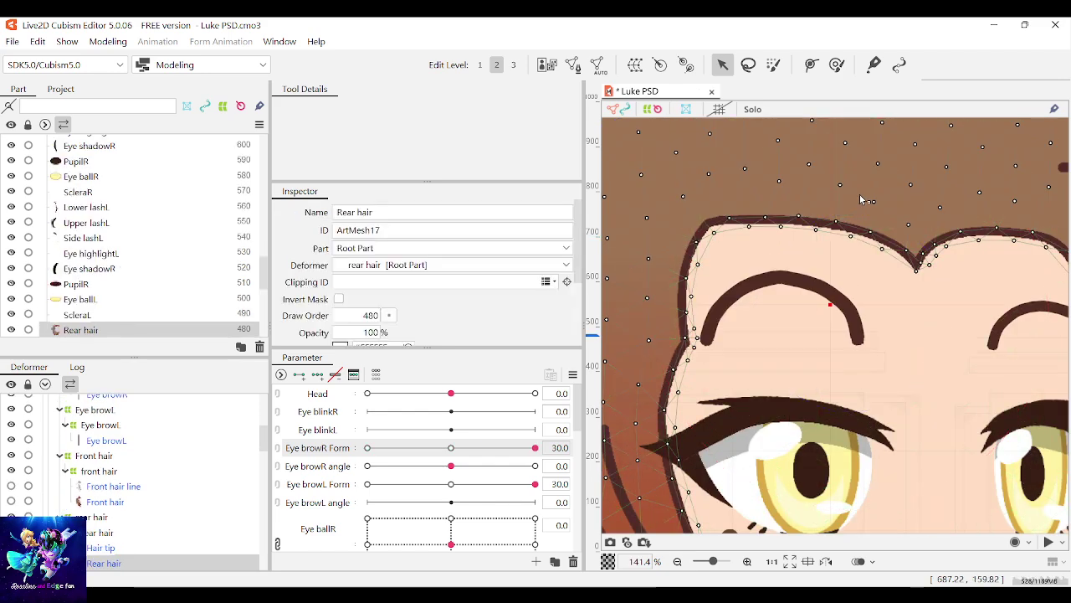
pyautogui.scroll(2, 863, 200)
pyautogui.moveTo(535, 447); pyautogui.dragTo(480, 448)
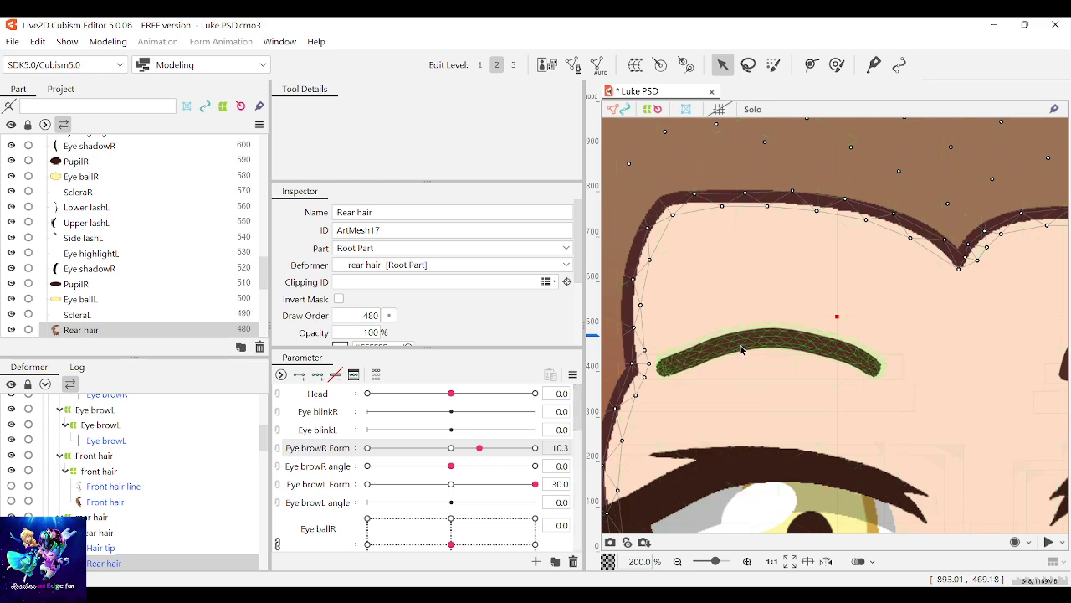
pyautogui.click(677, 361)
pyautogui.scroll(2, 676, 360)
pyautogui.click(669, 360)
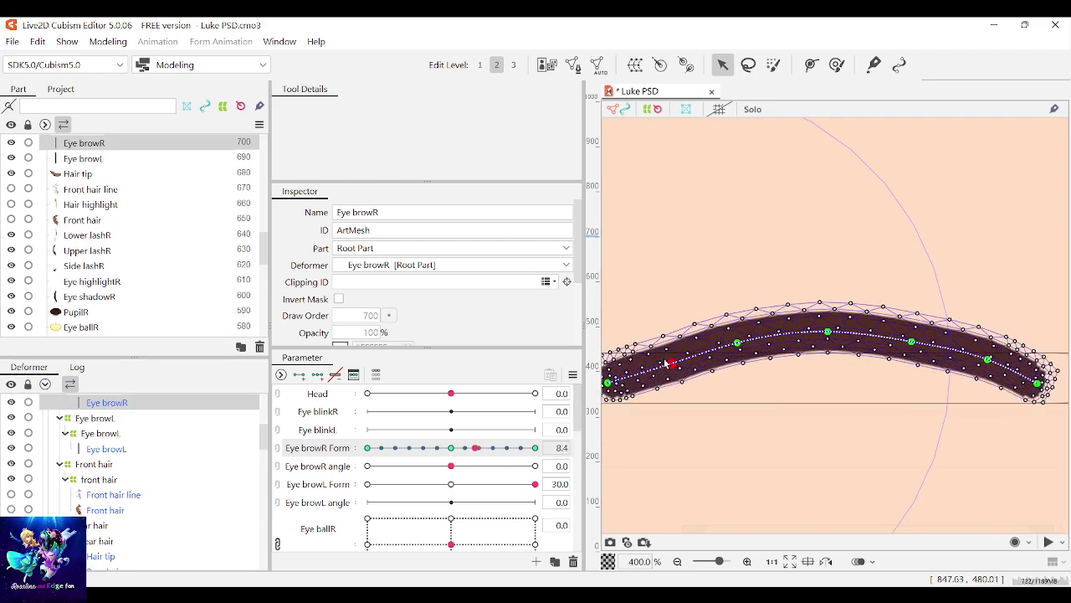
pyautogui.click(534, 448)
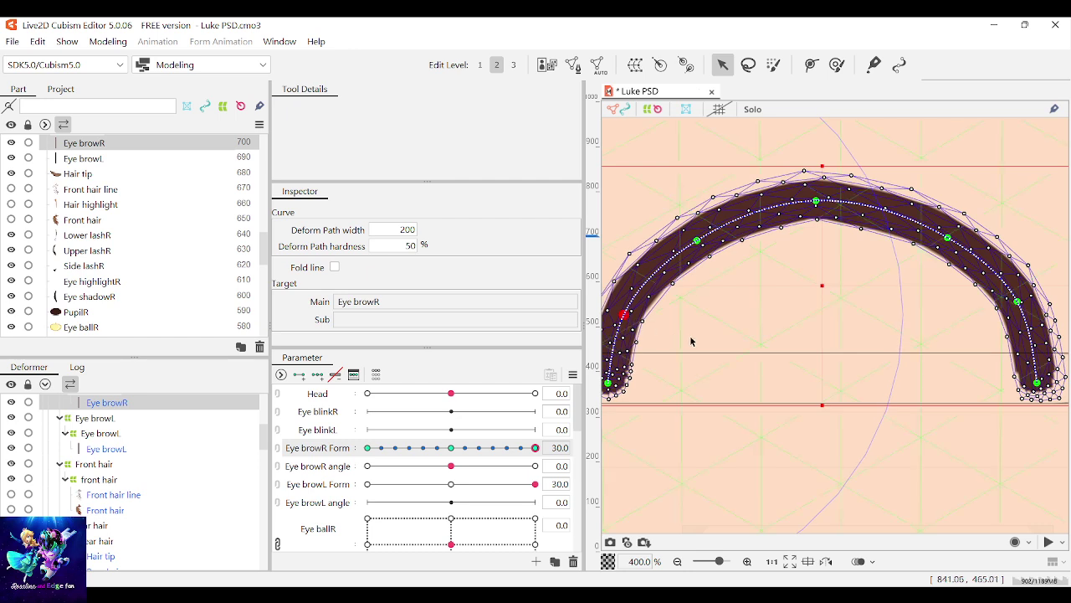
# Step: Raise the Eye browR path point next to the outer end slightly at Form 30, and preview the shape change
pyautogui.scroll(-1, 669, 332)
pyautogui.moveTo(641, 324); pyautogui.dragTo(642, 320)
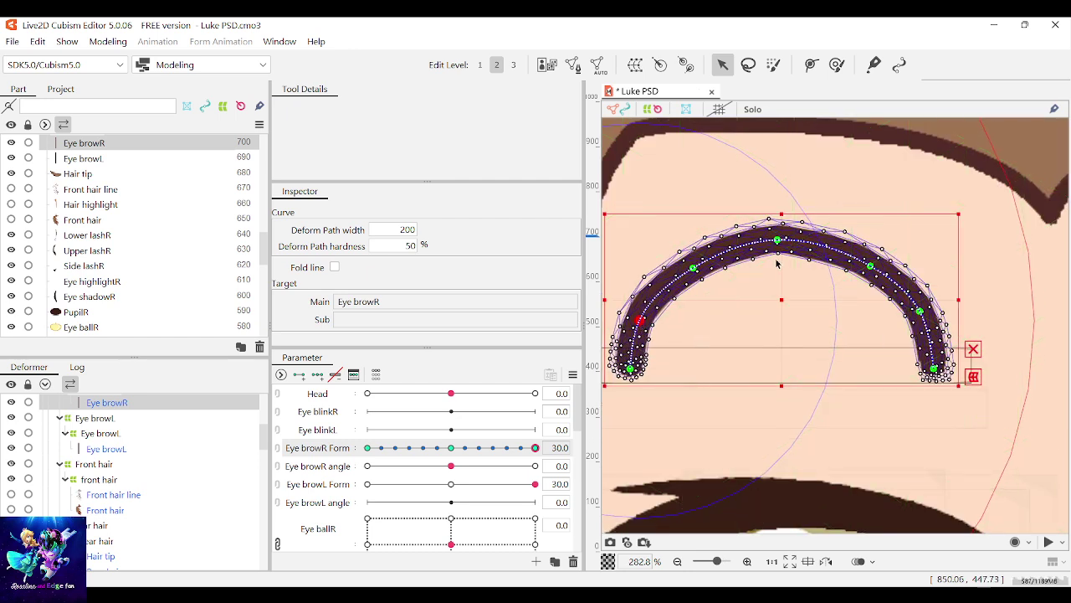
pyautogui.click(1047, 154)
pyautogui.moveTo(481, 452); pyautogui.dragTo(535, 450)
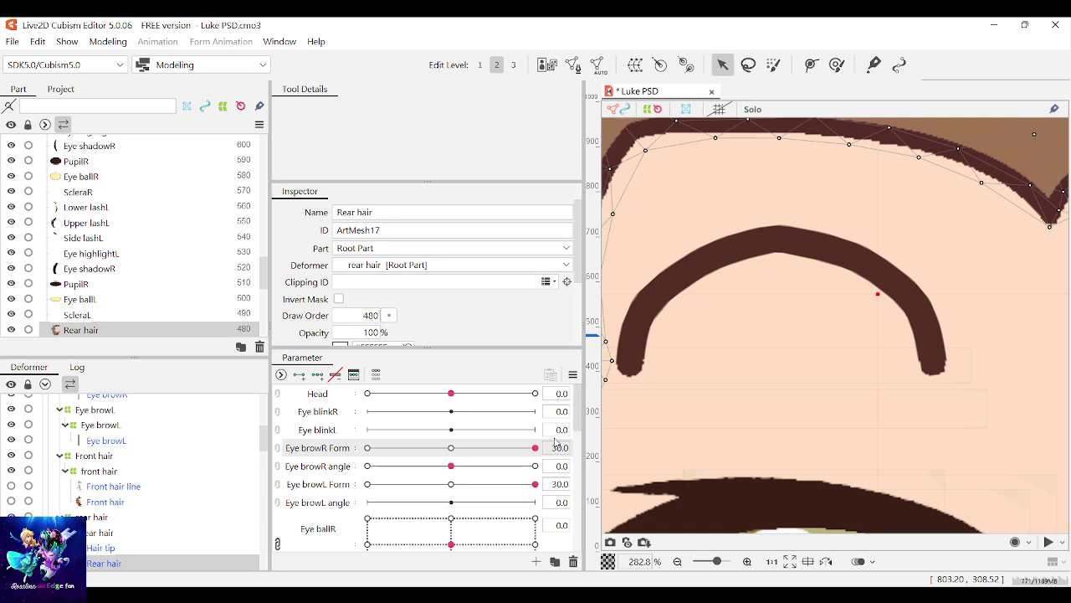
# Step: Lower the crest point of the Eye browR path and its neighbour on the inner side slightly at Form 30
pyautogui.click(777, 242)
pyautogui.moveTo(777, 242); pyautogui.dragTo(780, 245)
pyautogui.moveTo(870, 266); pyautogui.dragTo(874, 269)
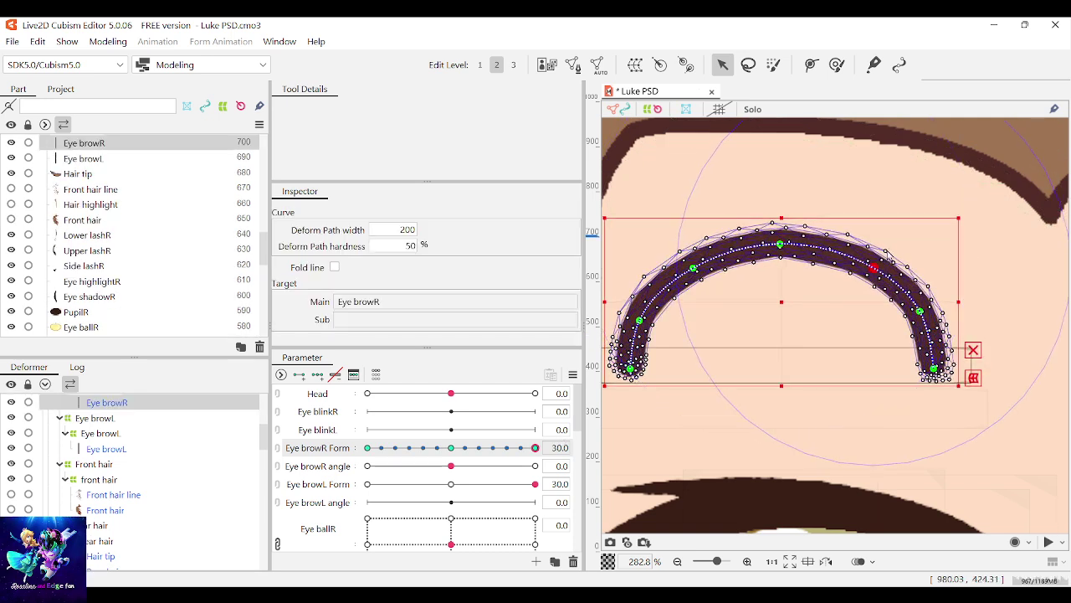
pyautogui.click(984, 156)
# Step: Return Eye browR Form to 0 and view the eyebrows on the whole head
pyautogui.moveTo(529, 452); pyautogui.dragTo(451, 441)
pyautogui.scroll(-5, 685, 408)
pyautogui.scroll(-1, 684, 408)
pyautogui.scroll(3, 834, 339)
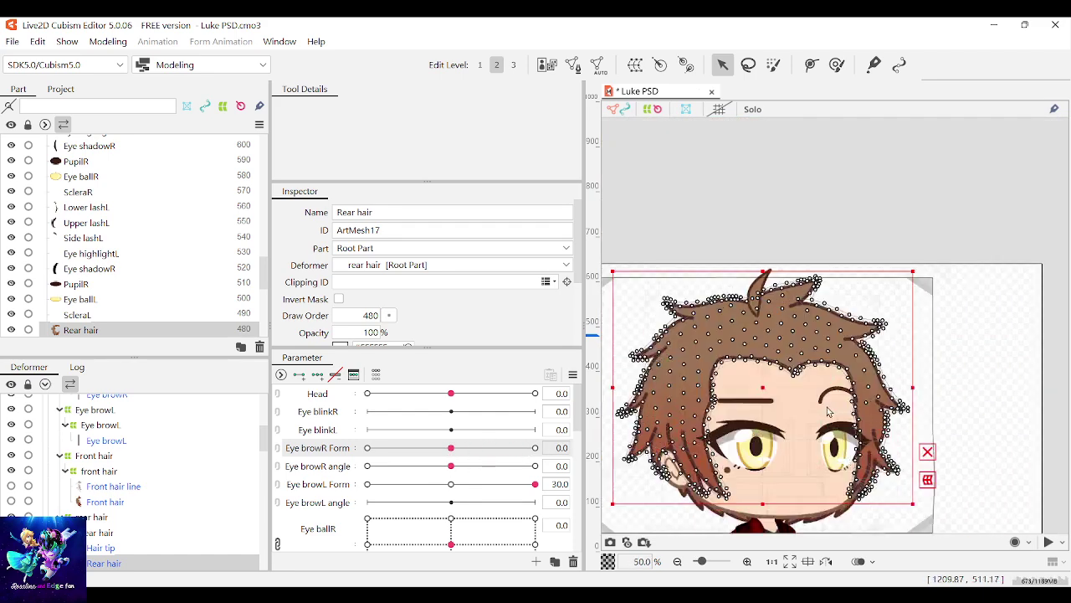
# Step: Fine-tune the outer upper deform path point of the left eyebrow's arch at Eye browL Form 30
pyautogui.click(834, 339)
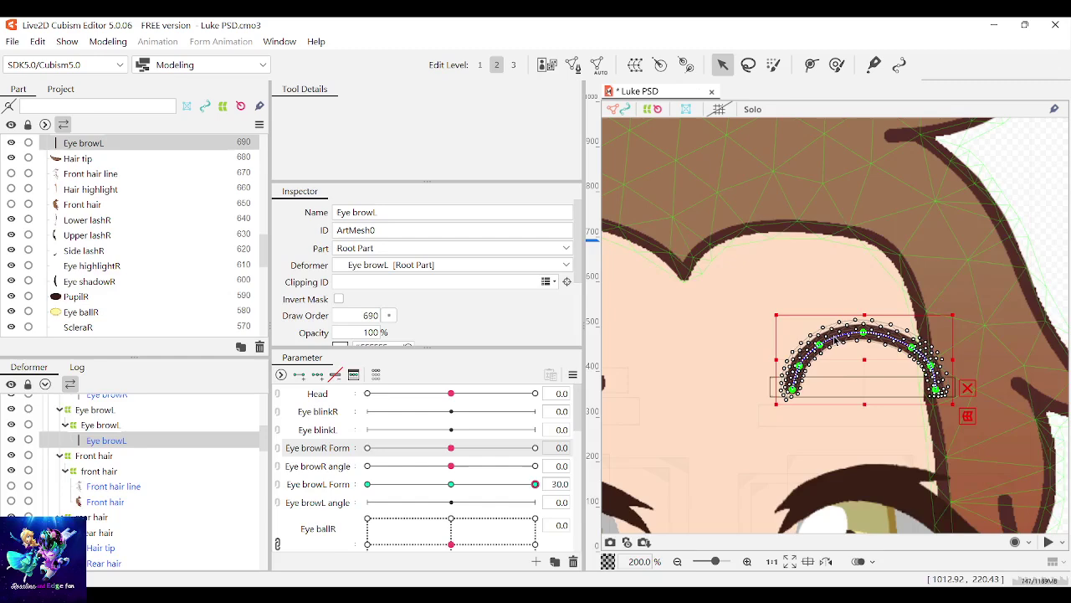
pyautogui.click(1009, 237)
pyautogui.click(928, 353)
pyautogui.scroll(-2, 928, 353)
pyautogui.scroll(4, 929, 353)
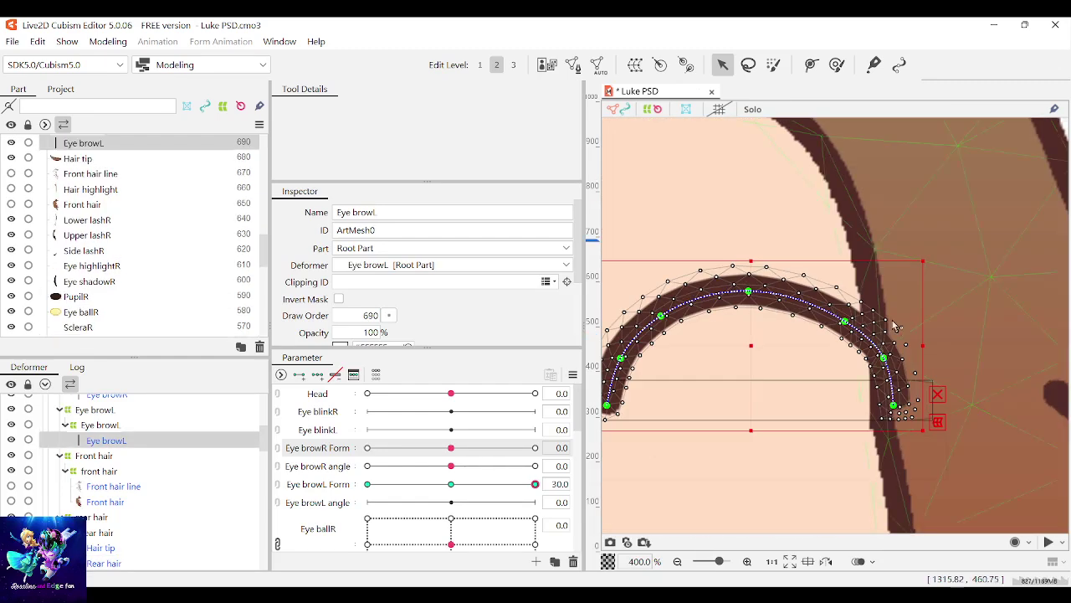
pyautogui.click(845, 321)
pyautogui.scroll(-2, 854, 322)
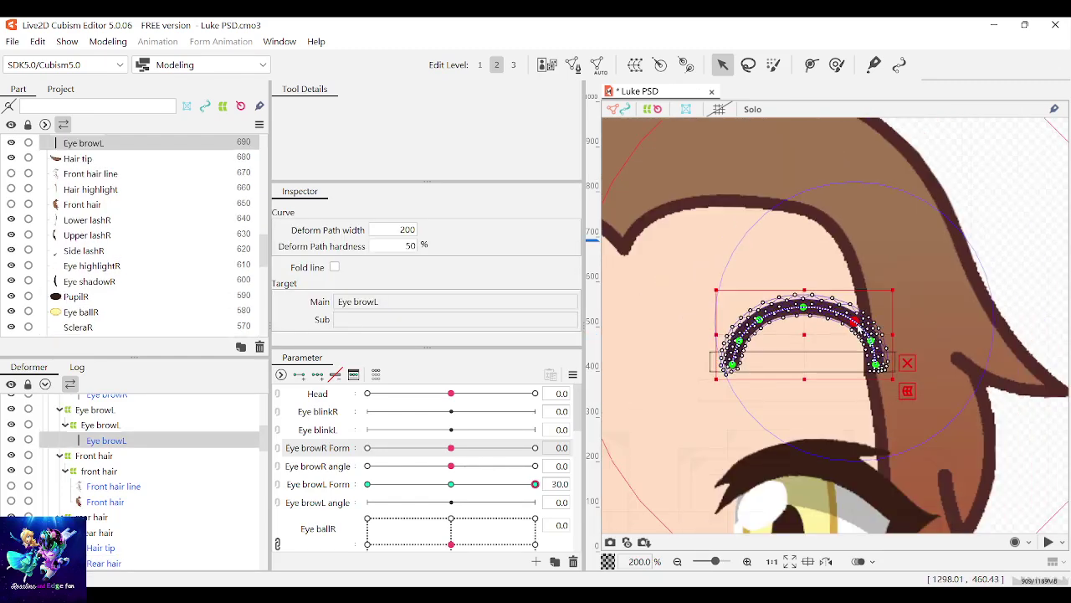
pyautogui.click(1016, 220)
# Step: Set Eye browL Form and Eye browR Form to -30 and select the left eyebrow mesh
pyautogui.moveTo(535, 484)
pyautogui.mouseDown()
pyautogui.moveTo(416, 487)
pyautogui.moveTo(535, 484)
pyautogui.mouseUp()
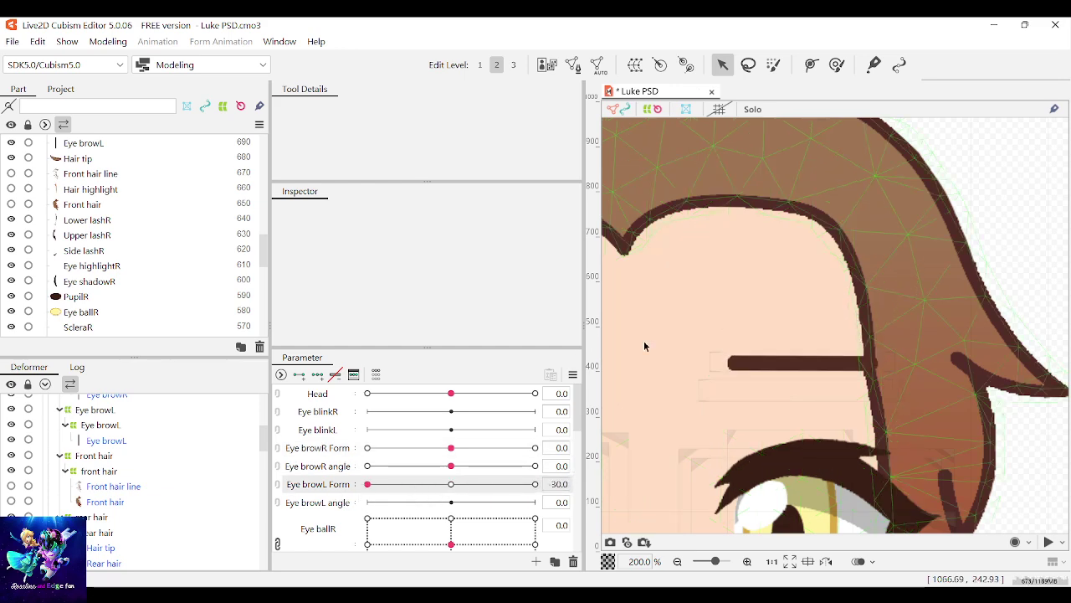
pyautogui.click(770, 366)
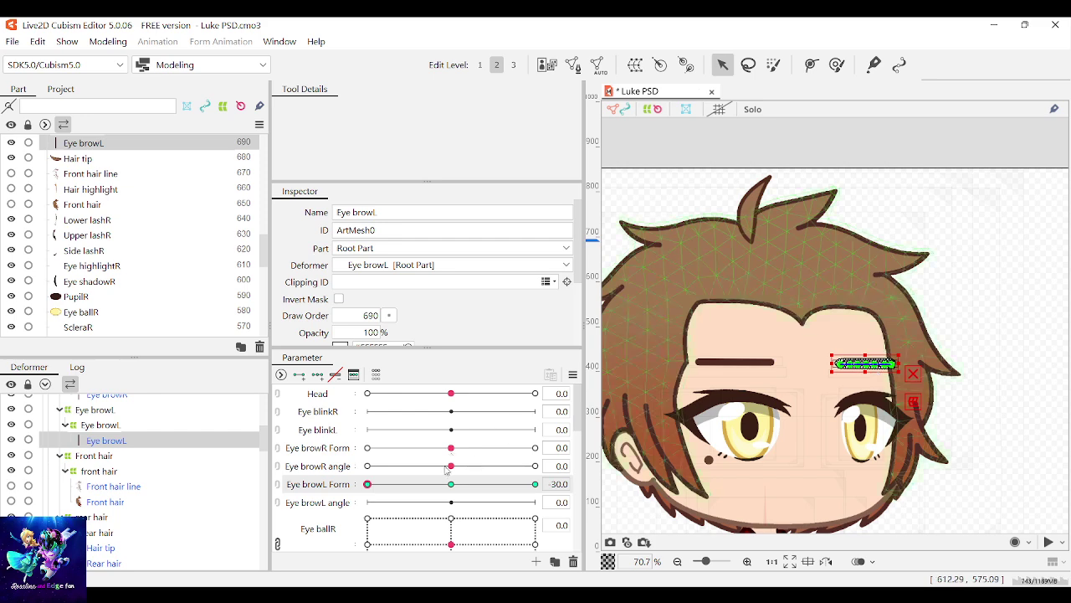
pyautogui.moveTo(451, 448); pyautogui.dragTo(368, 447)
pyautogui.scroll(6, 863, 393)
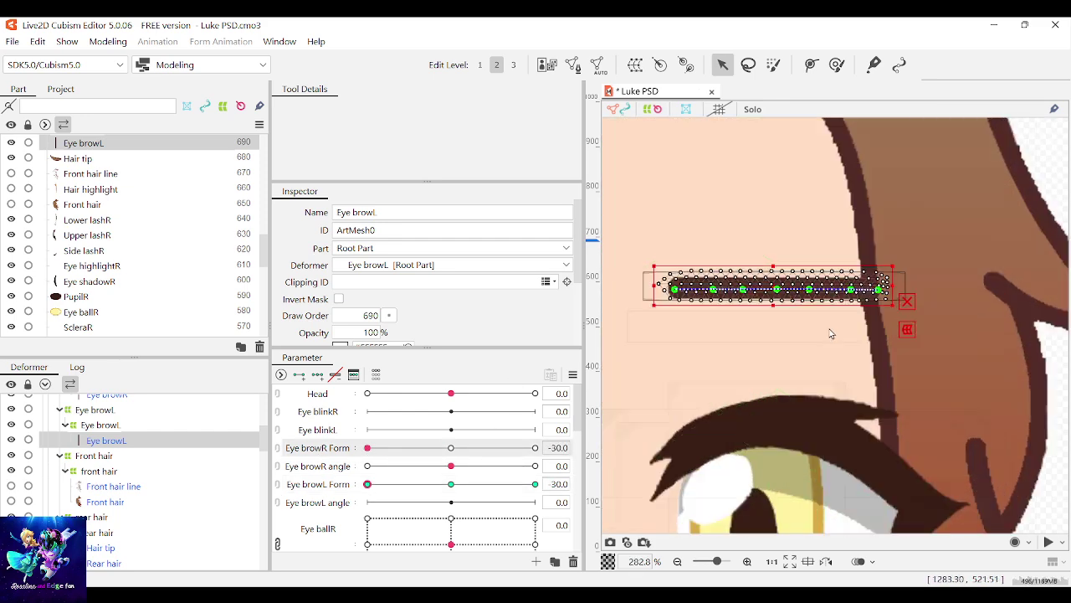
# Step: Bend the left eyebrow into a smooth downward U-shaped curve by moving its five inner deform path points, keeping both ends in place
pyautogui.moveTo(757, 274); pyautogui.dragTo(760, 339)
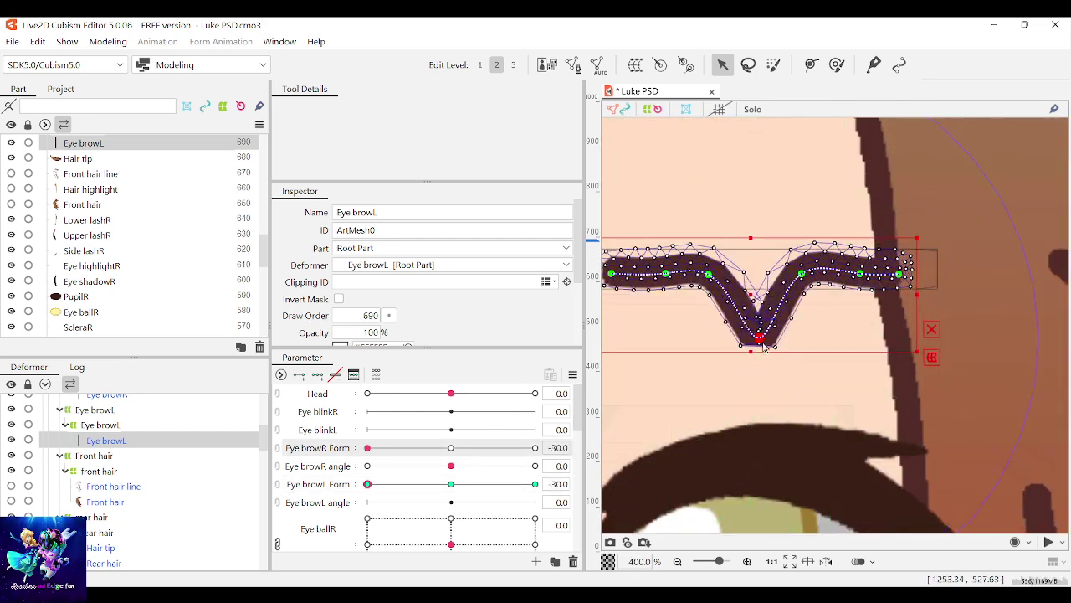
pyautogui.moveTo(802, 274); pyautogui.dragTo(812, 351)
pyautogui.moveTo(860, 275); pyautogui.dragTo(876, 334)
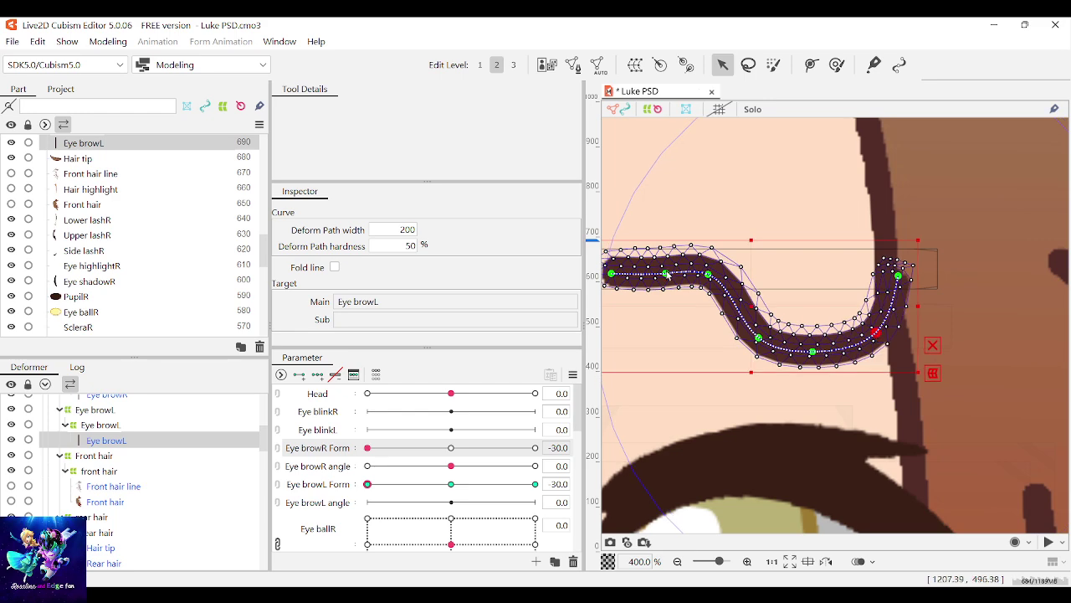
pyautogui.moveTo(710, 282); pyautogui.dragTo(688, 348)
pyautogui.moveTo(758, 338); pyautogui.dragTo(752, 367)
pyautogui.moveTo(665, 274); pyautogui.dragTo(684, 363)
pyautogui.moveTo(813, 352); pyautogui.dragTo(824, 369)
pyautogui.moveTo(759, 367); pyautogui.dragTo(757, 380)
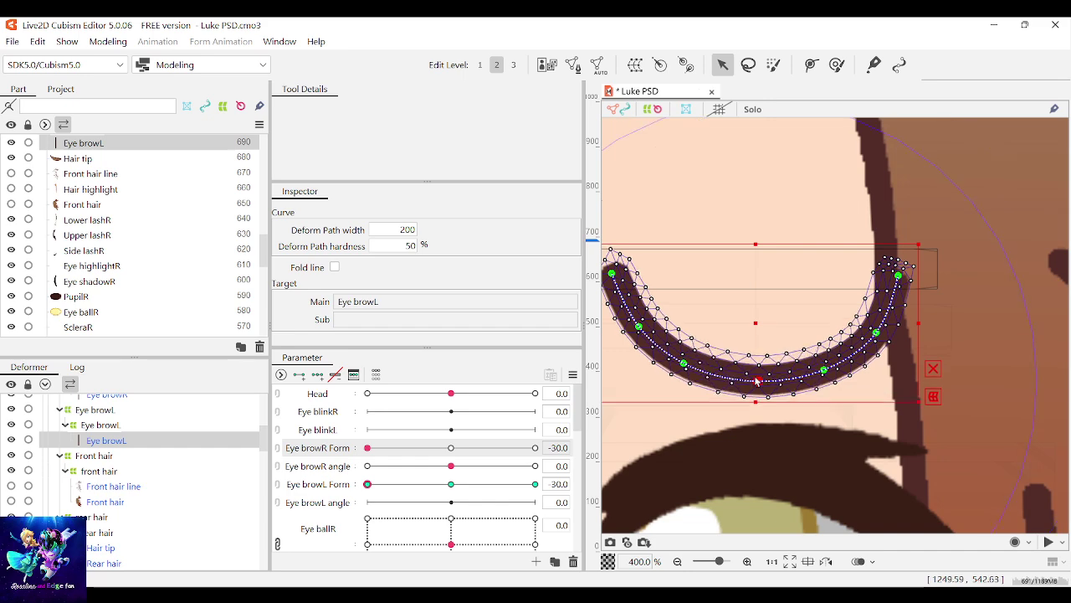
pyautogui.moveTo(684, 364); pyautogui.dragTo(678, 362)
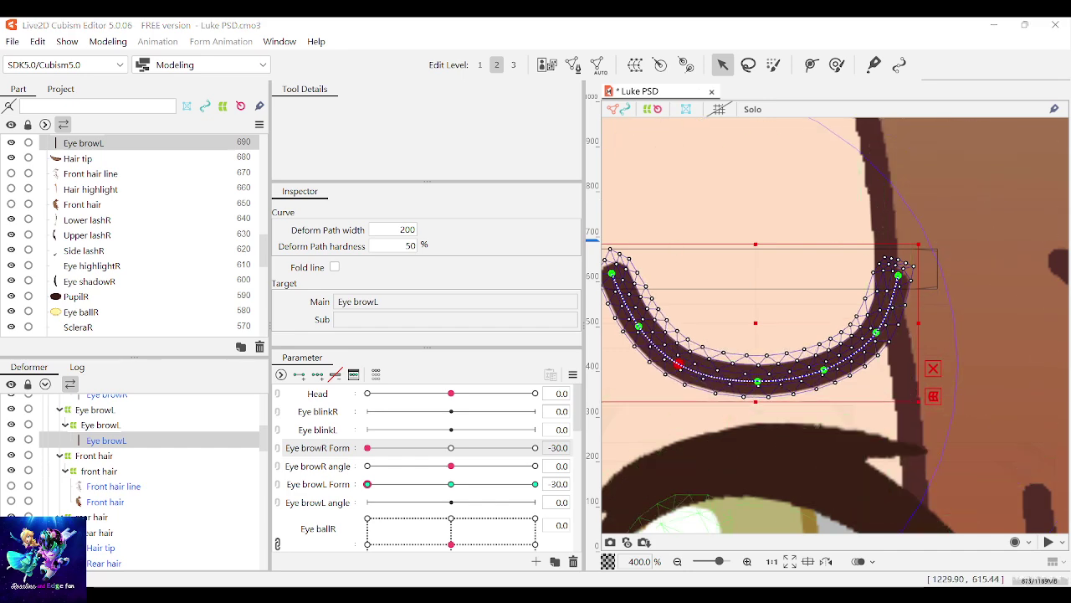
pyautogui.scroll(-4, 846, 268)
pyautogui.click(1019, 213)
pyautogui.scroll(1, 811, 254)
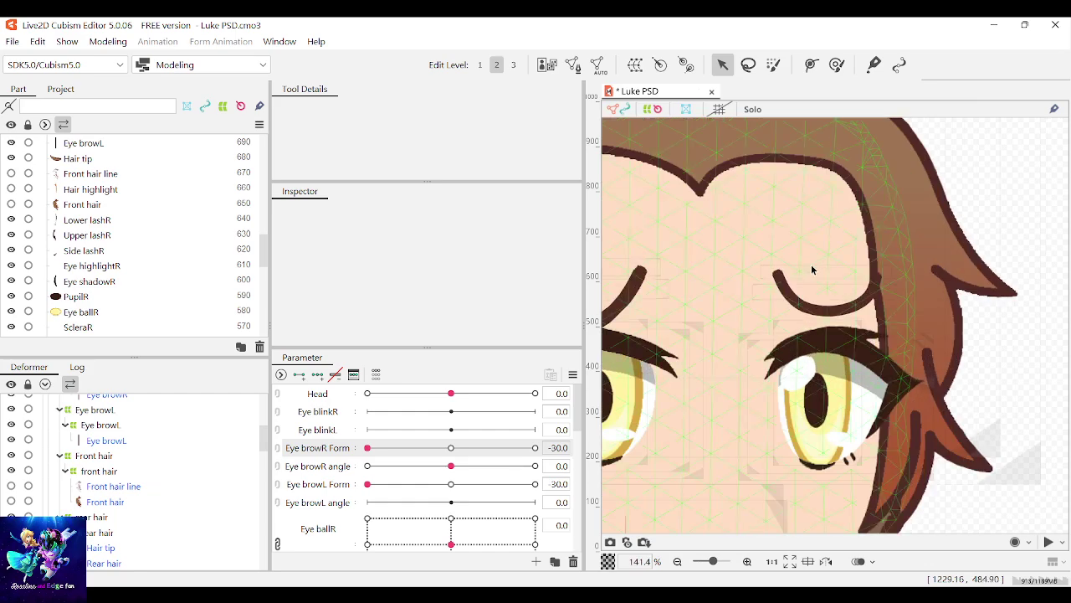
# Step: Preview the Eye browL Form range and lower the centre point of the left eyebrow's U-curve slightly at -30
pyautogui.scroll(2, 811, 269)
pyautogui.moveTo(376, 484); pyautogui.dragTo(339, 490)
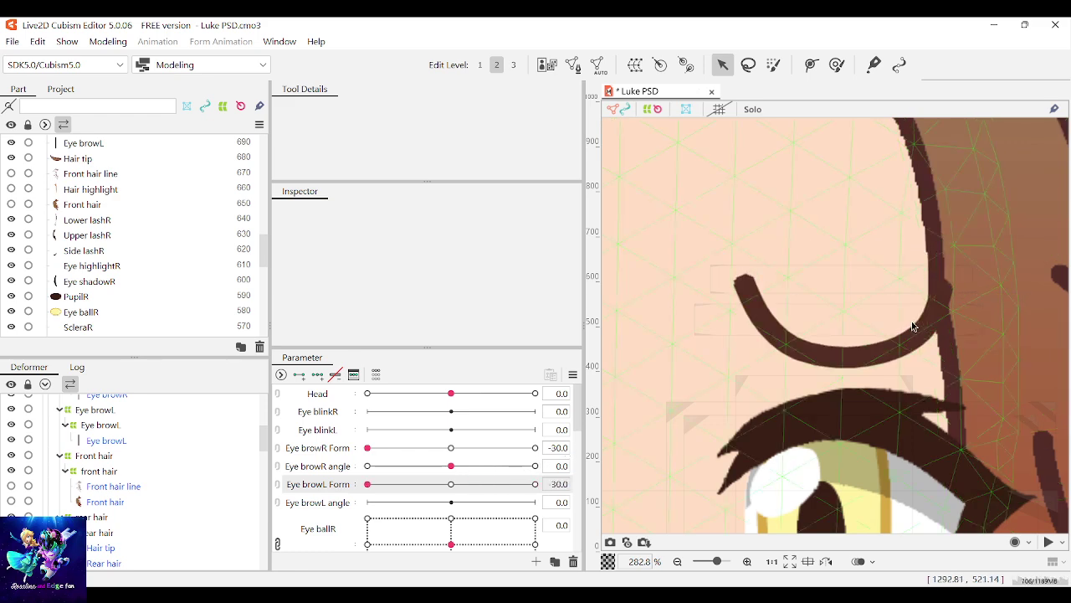
pyautogui.click(892, 348)
pyautogui.moveTo(846, 357); pyautogui.dragTo(848, 362)
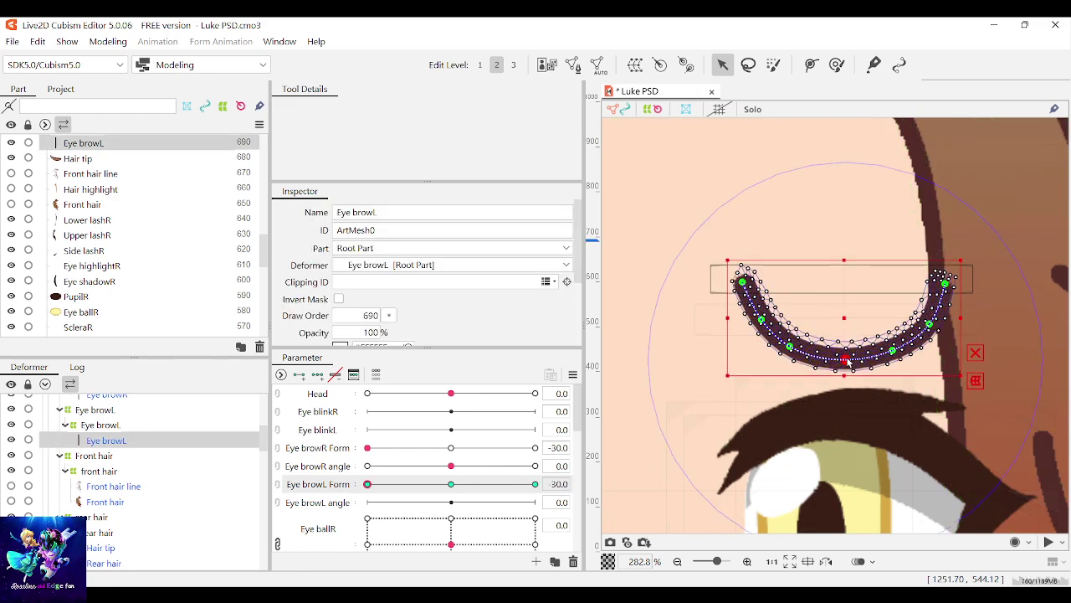
pyautogui.scroll(-2, 848, 363)
pyautogui.click(1035, 227)
pyautogui.scroll(-1, 1033, 230)
pyautogui.scroll(2, 936, 299)
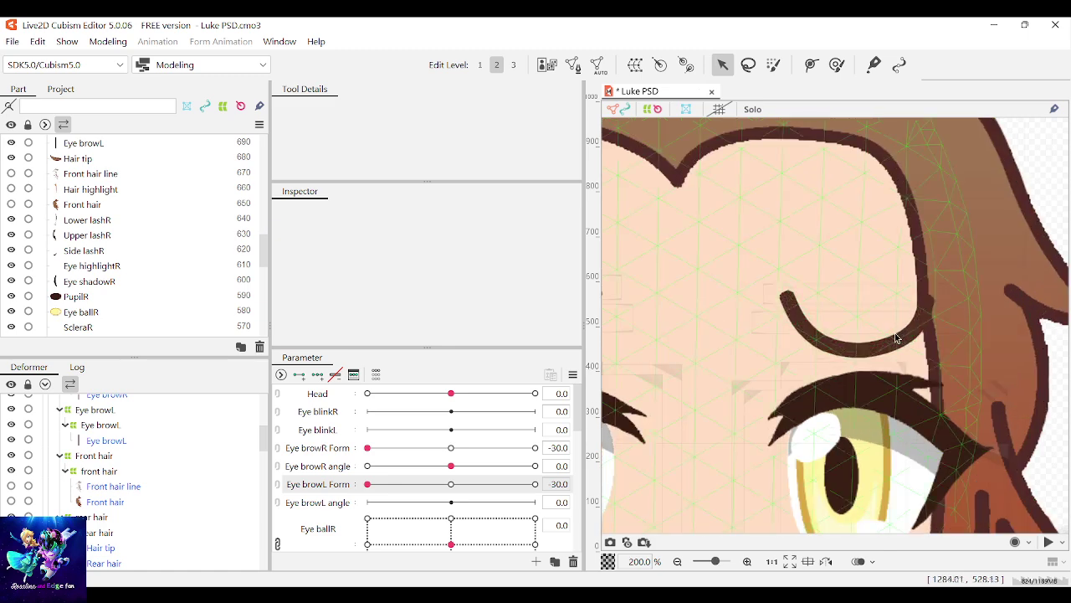
# Step: Check how the left eyebrow deforms across the Eye browL Form range, then return to the -30 shape
pyautogui.click(895, 339)
pyautogui.click(904, 339)
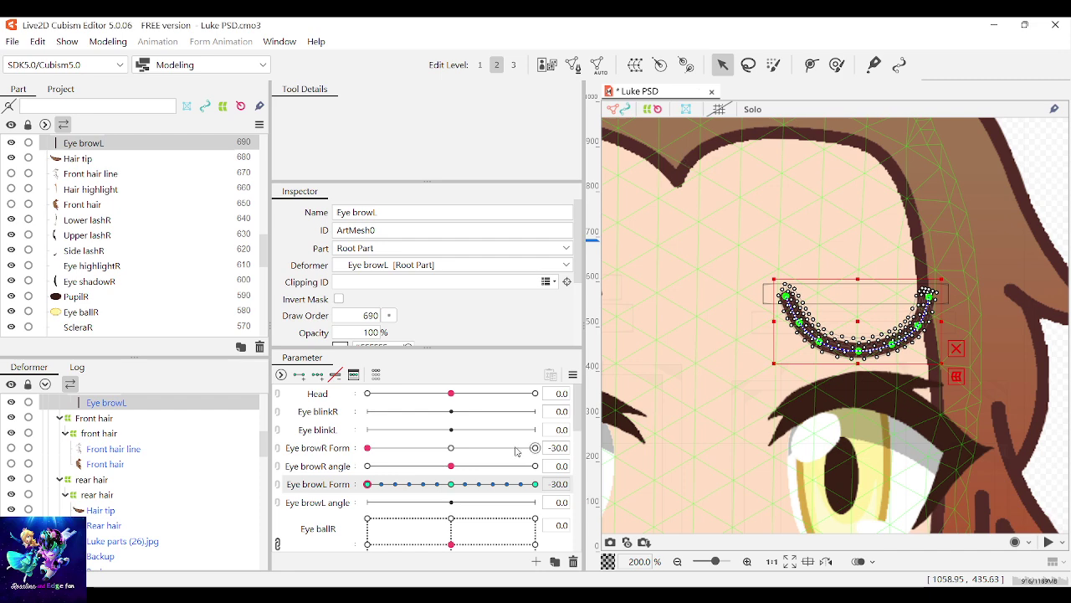
pyautogui.moveTo(407, 490); pyautogui.dragTo(454, 497)
pyautogui.click(1027, 157)
pyautogui.hotkey('ctrl', 'z')
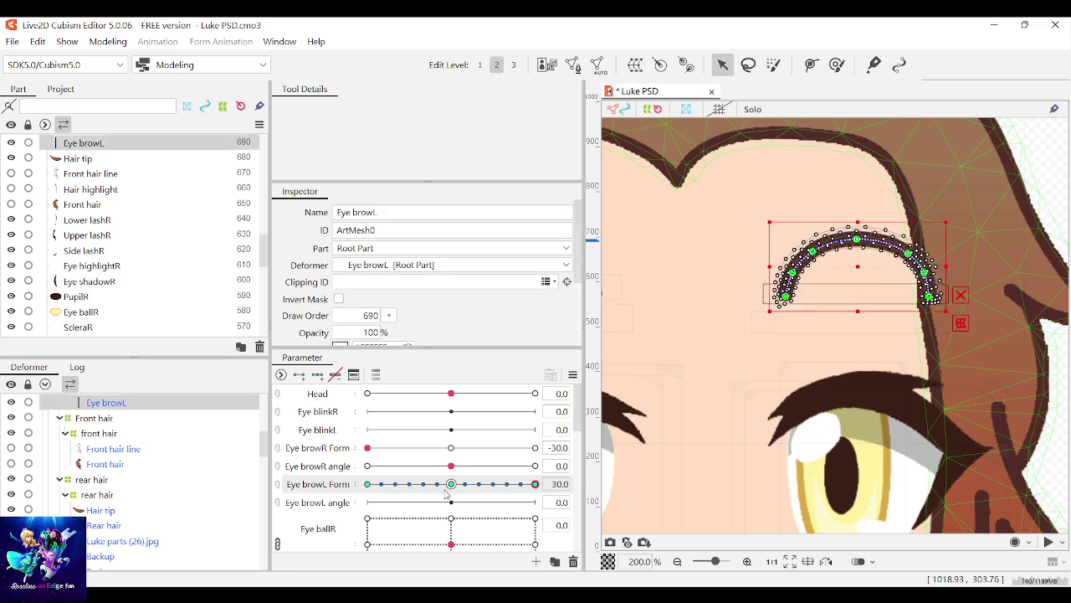
pyautogui.hotkey('ctrl', 'z')
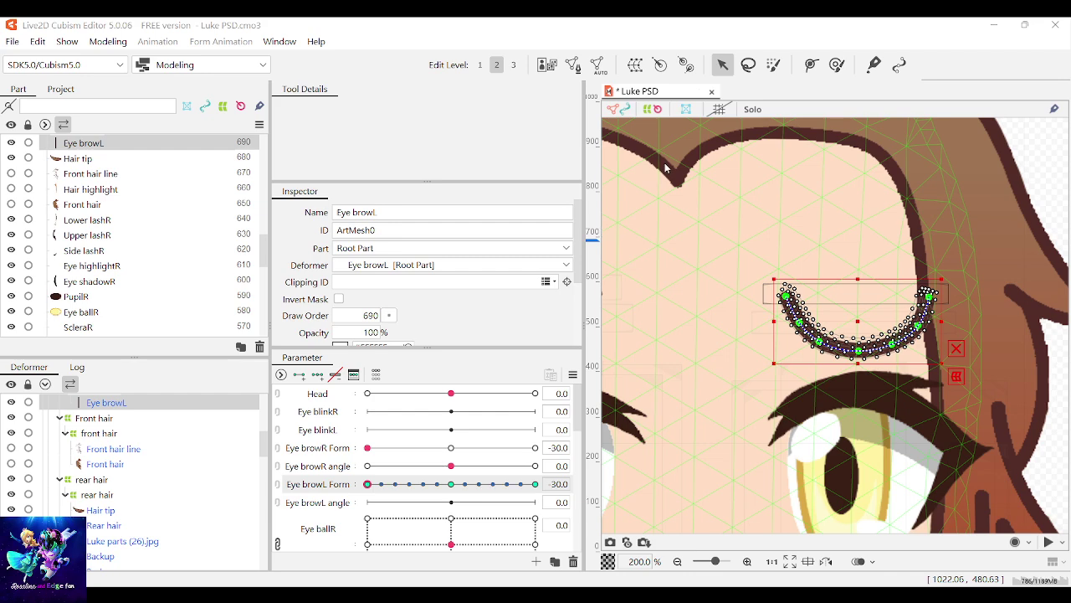
# Step: Set Eye browL Form to 30 and shift the lower inner path point of the left eyebrow's arch inward
pyautogui.moveTo(418, 484); pyautogui.dragTo(722, 376)
pyautogui.click(1042, 182)
pyautogui.click(878, 258)
pyautogui.scroll(-3, 888, 252)
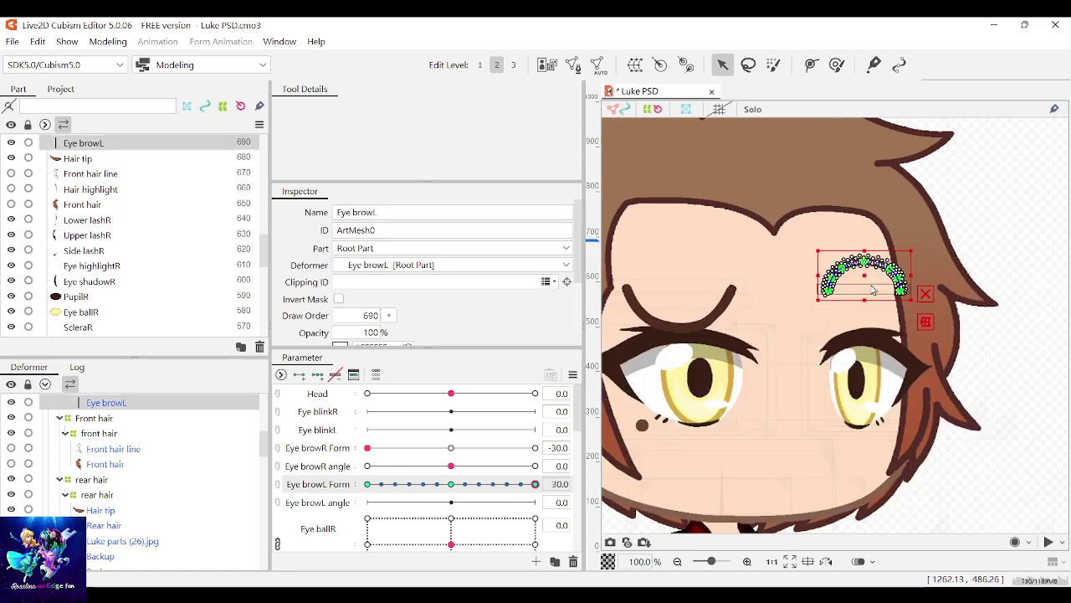
pyautogui.scroll(5, 894, 243)
pyautogui.scroll(1, 753, 270)
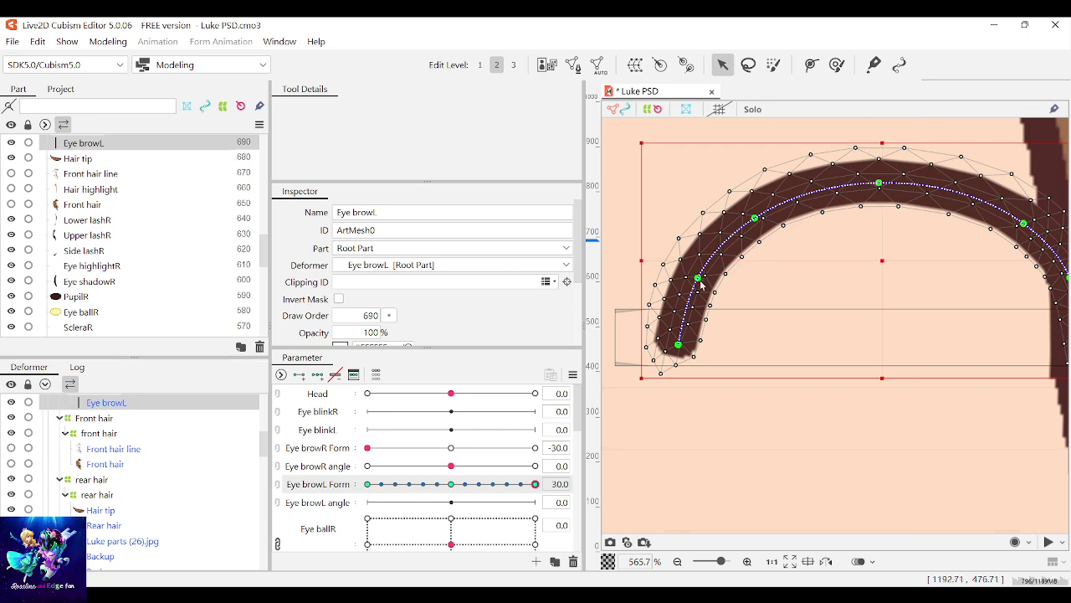
pyautogui.moveTo(700, 280); pyautogui.dragTo(711, 285)
pyautogui.scroll(-3, 716, 282)
pyautogui.scroll(3, 863, 262)
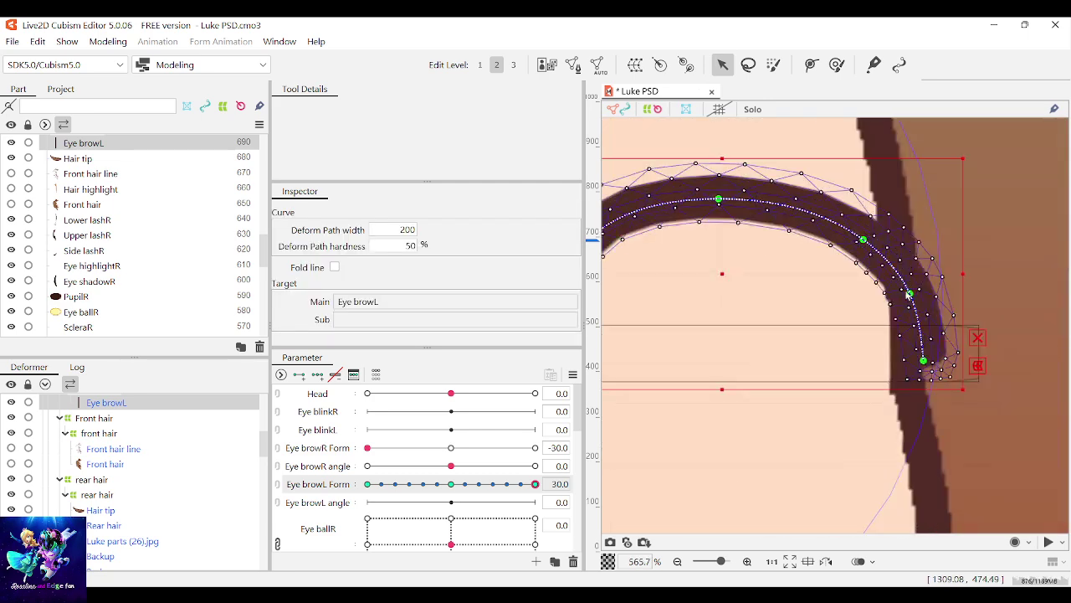
# Step: Even out the left eyebrow's arch by moving its two outer-side path points inward and lowering the upper inner-side point
pyautogui.moveTo(909, 294); pyautogui.dragTo(889, 299)
pyautogui.moveTo(863, 239); pyautogui.dragTo(856, 245)
pyautogui.scroll(-2, 853, 246)
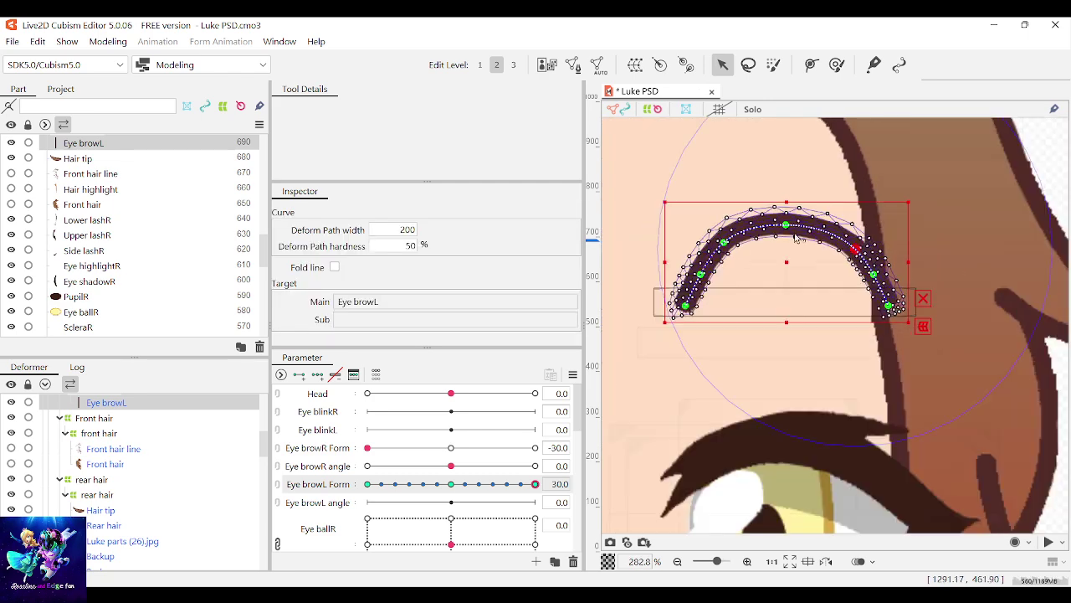
pyautogui.scroll(2, 714, 234)
pyautogui.moveTo(736, 251); pyautogui.dragTo(738, 262)
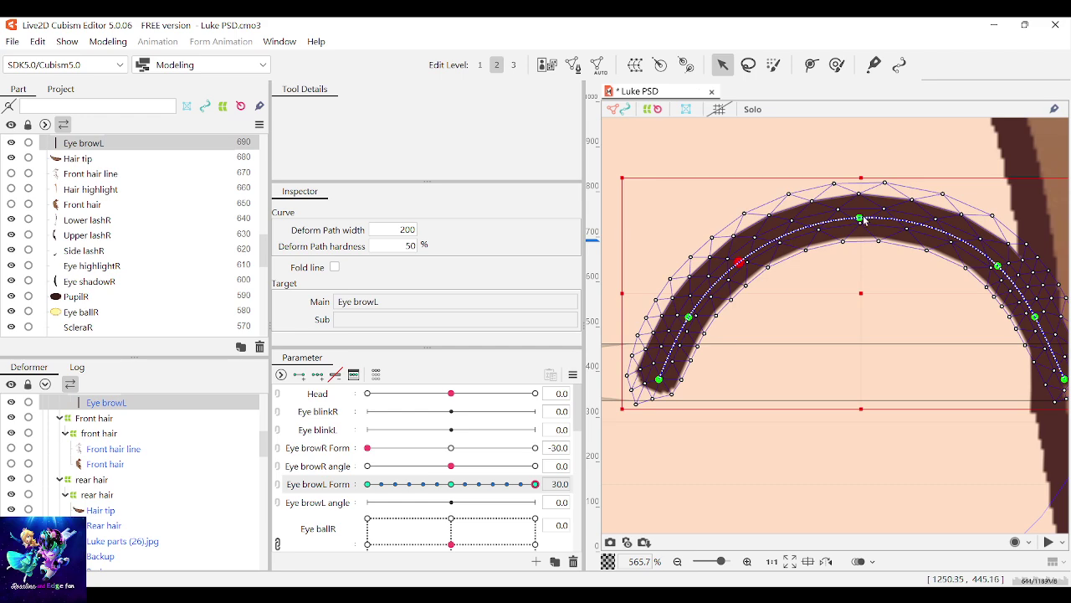
pyautogui.scroll(-4, 780, 259)
pyautogui.click(956, 206)
pyautogui.scroll(-1, 829, 254)
pyautogui.scroll(2, 821, 255)
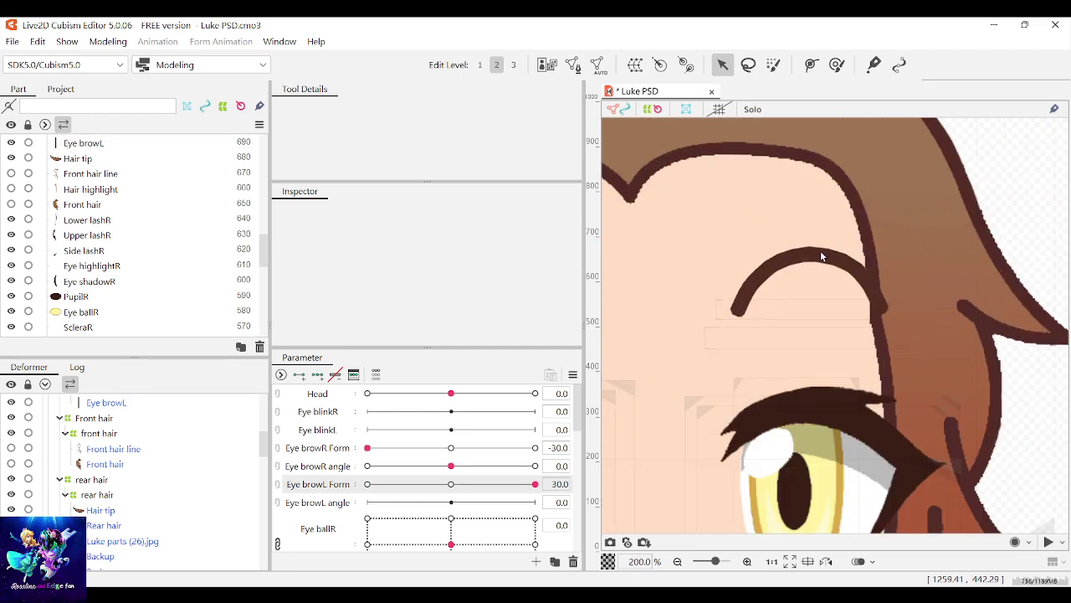
# Step: Lower the centre path point of the left eyebrow's arch at Eye browL Form 30 to flatten its top
pyautogui.moveTo(535, 483)
pyautogui.mouseDown()
pyautogui.moveTo(459, 484)
pyautogui.moveTo(535, 484)
pyautogui.mouseUp()
pyautogui.click(812, 257)
pyautogui.scroll(2, 808, 263)
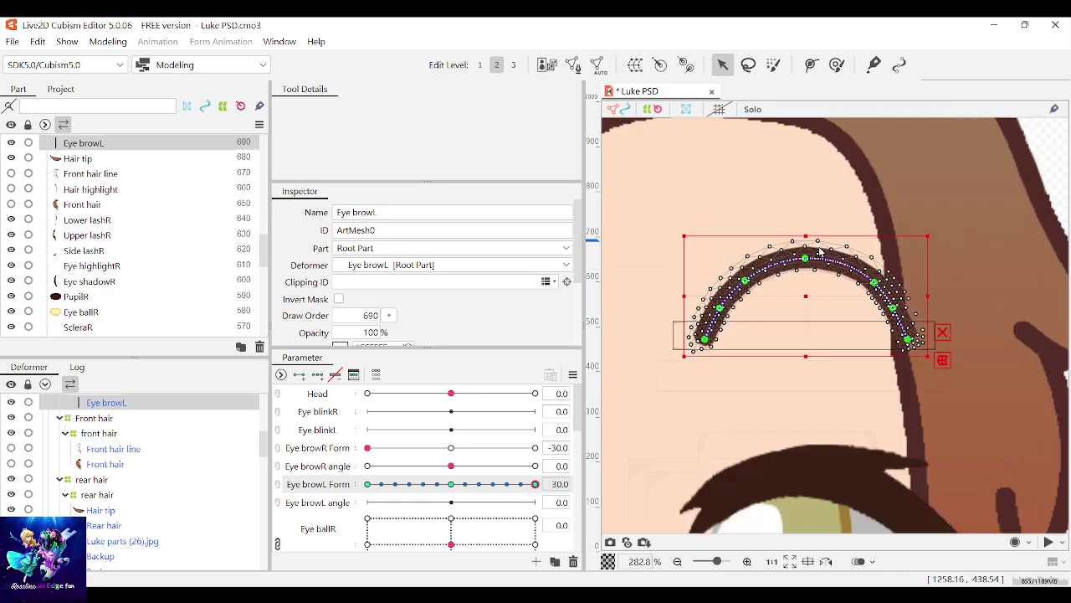
pyautogui.scroll(-1, 802, 278)
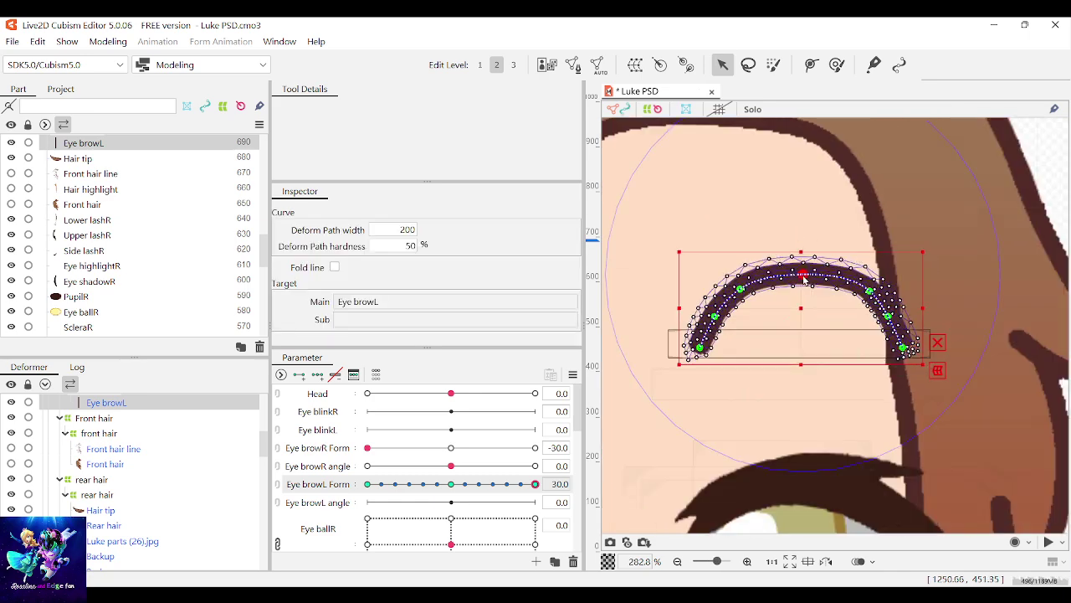
pyautogui.click(1058, 159)
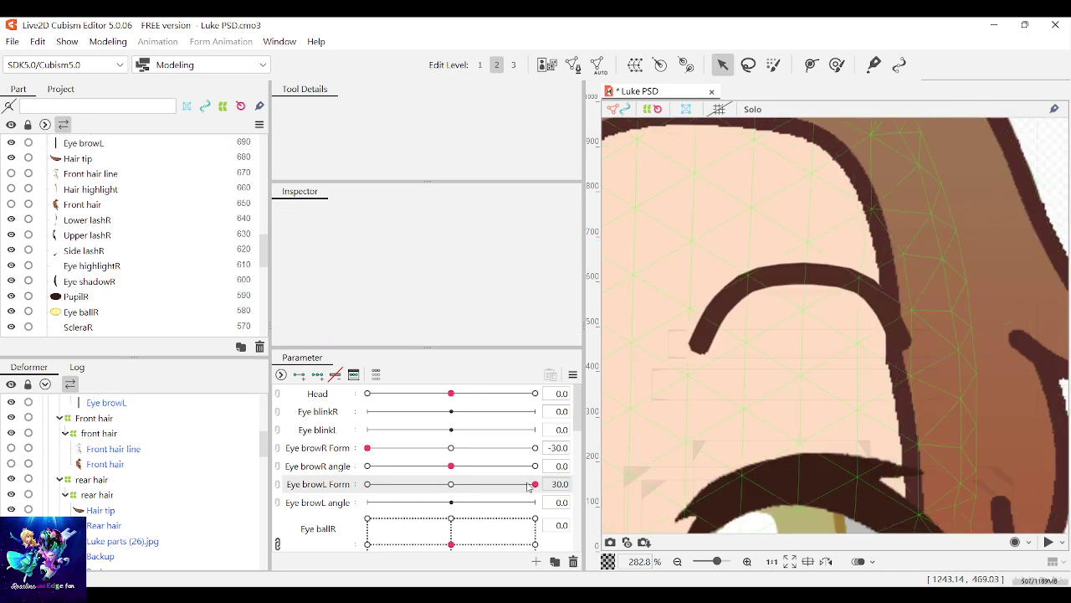
# Step: Preview the left eyebrow's movement along Eye browL Form and return the parameter to 30
pyautogui.moveTo(529, 488); pyautogui.dragTo(493, 484)
pyautogui.scroll(-3, 825, 396)
pyautogui.scroll(1, 825, 396)
pyautogui.moveTo(568, 472); pyautogui.dragTo(573, 472)
pyautogui.scroll(-1, 818, 325)
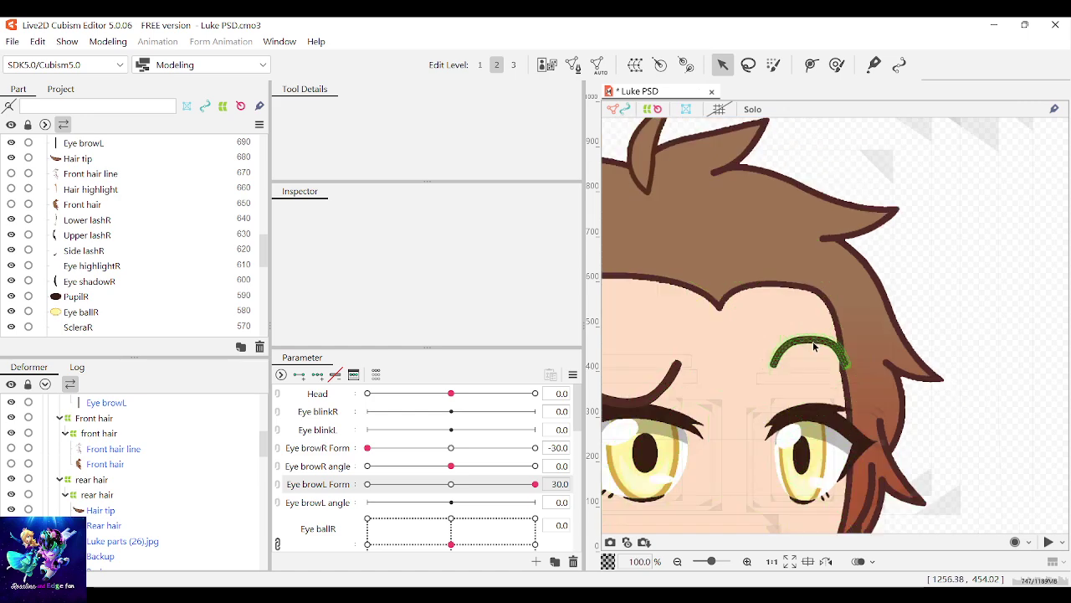
# Step: Round the left eyebrow's arch by moving both upper side points toward the centre, then check an intermediate Eye browL Form value
pyautogui.click(813, 344)
pyautogui.scroll(2, 813, 344)
pyautogui.scroll(-2, 813, 344)
pyautogui.scroll(3, 815, 350)
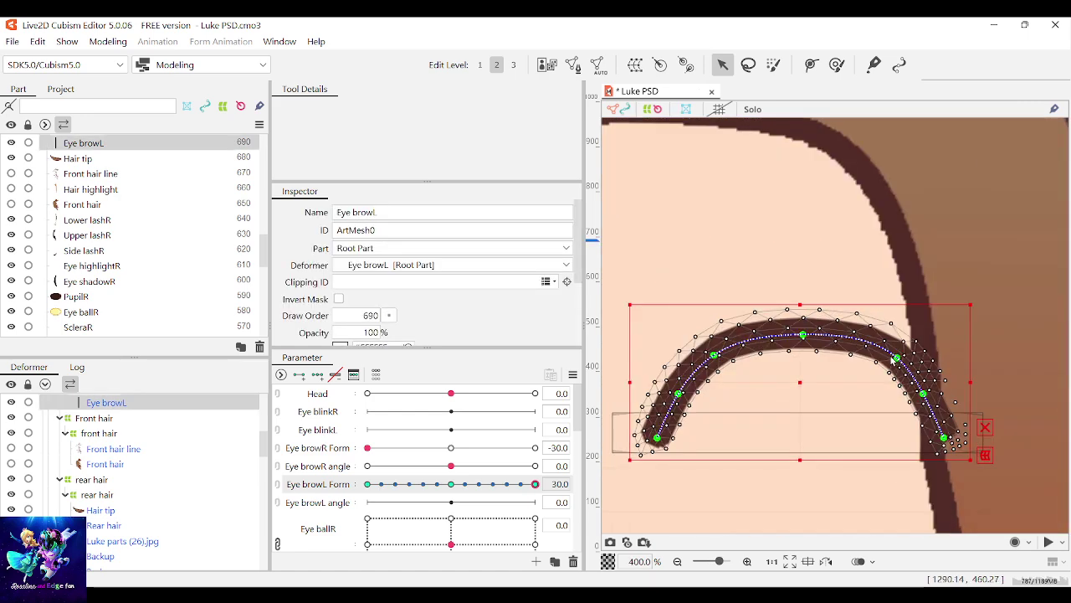
pyautogui.moveTo(894, 357); pyautogui.dragTo(883, 359)
pyautogui.moveTo(717, 355); pyautogui.dragTo(726, 356)
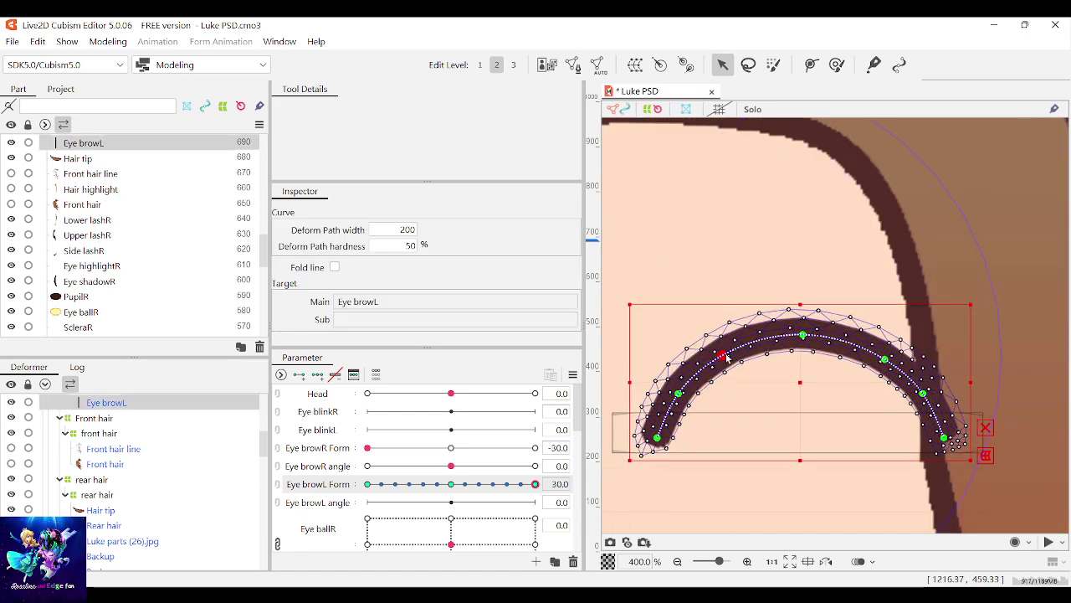
pyautogui.moveTo(510, 485); pyautogui.dragTo(479, 484)
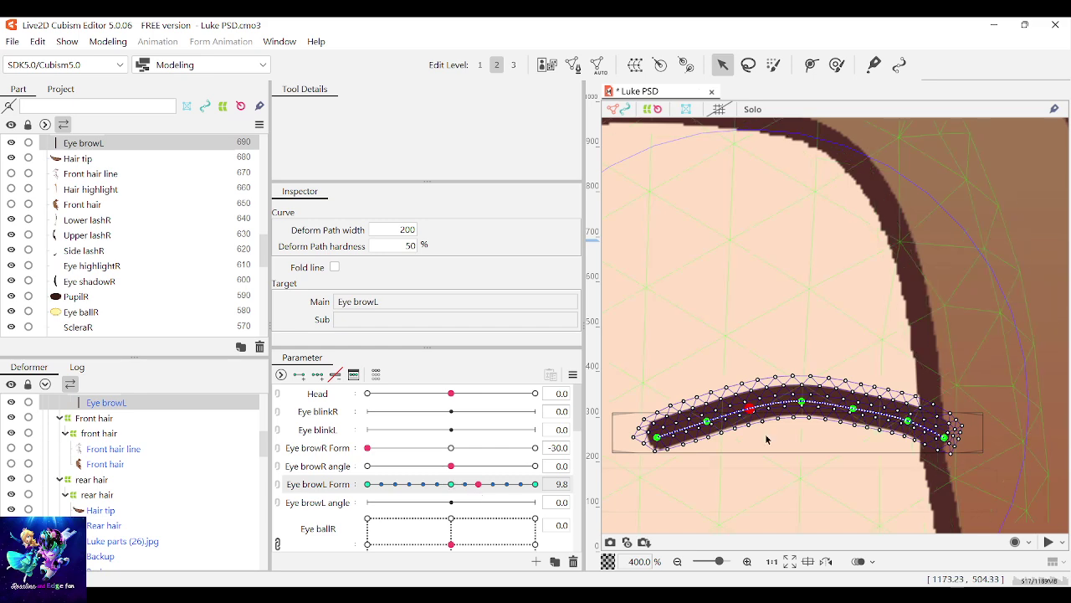
pyautogui.click(707, 421)
pyautogui.moveTo(481, 486); pyautogui.dragTo(541, 480)
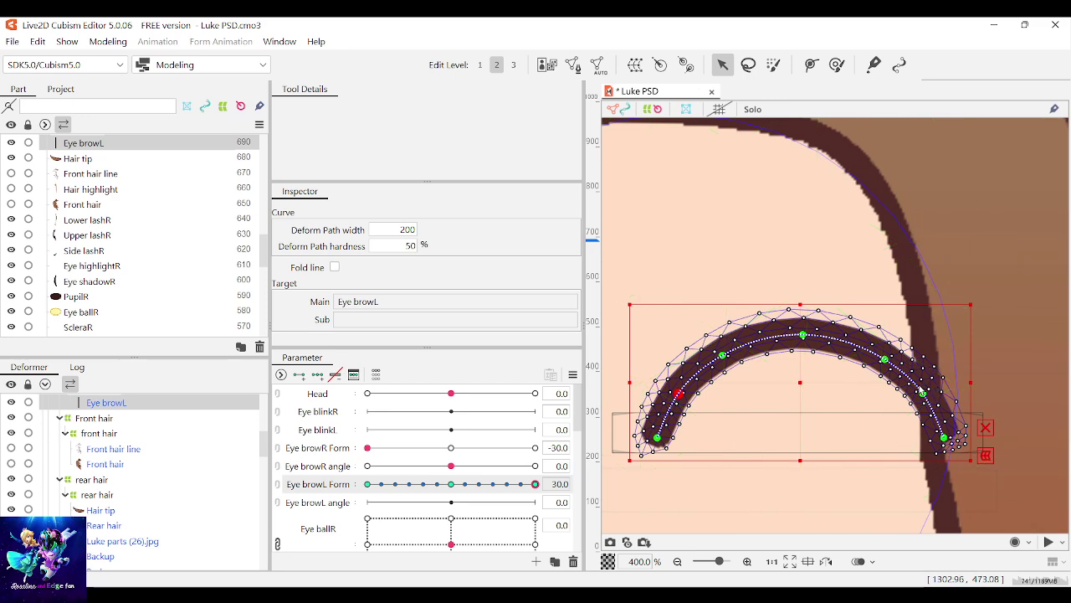
# Step: Fine-tune the left eyebrow's side path points and lower its centre point slightly at Eye browL Form 30
pyautogui.click(920, 398)
pyautogui.moveTo(886, 361); pyautogui.dragTo(880, 358)
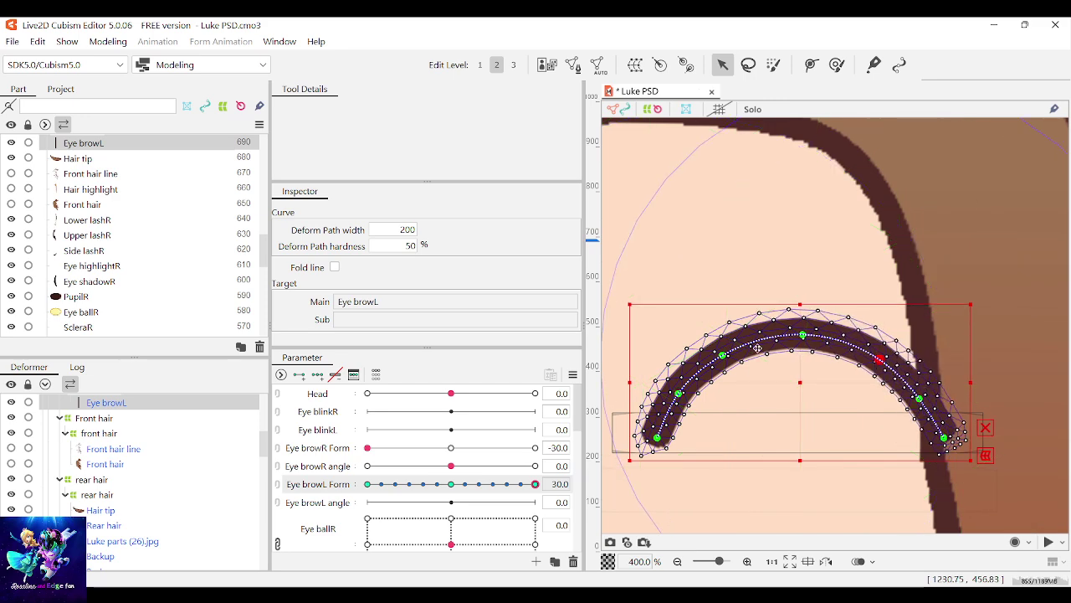
pyautogui.moveTo(722, 358); pyautogui.dragTo(723, 359)
pyautogui.moveTo(803, 334); pyautogui.dragTo(798, 344)
pyautogui.scroll(-3, 797, 344)
pyautogui.click(943, 260)
# Step: Pose both eyebrows in a slight arch with Eye browR Form at 6.3 and Eye browL Form at 9.3
pyautogui.moveTo(535, 484); pyautogui.dragTo(458, 495)
pyautogui.scroll(-2, 968, 316)
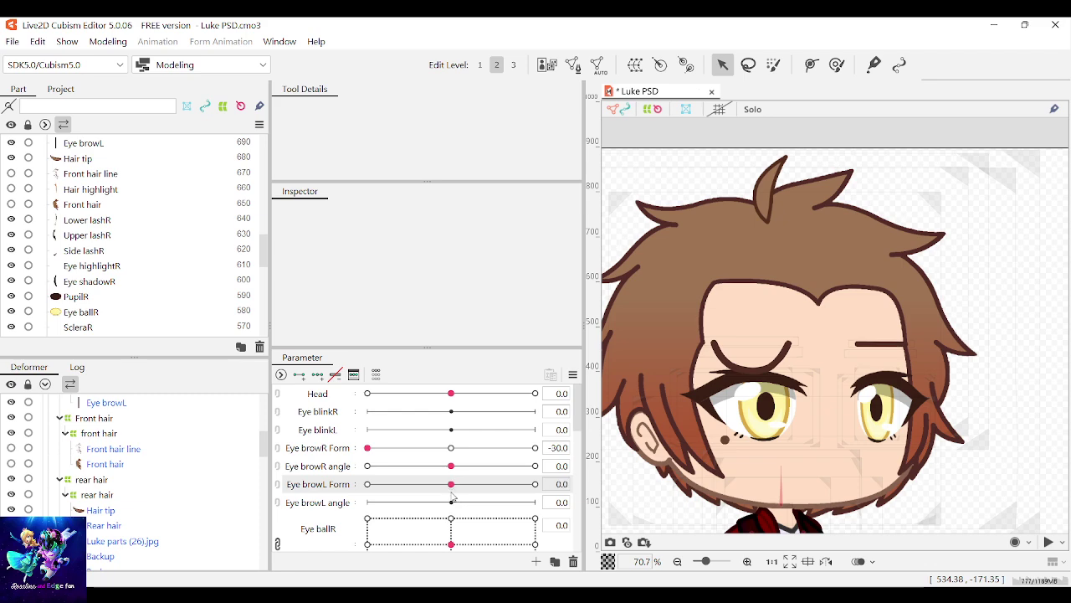
pyautogui.moveTo(451, 448); pyautogui.dragTo(477, 448)
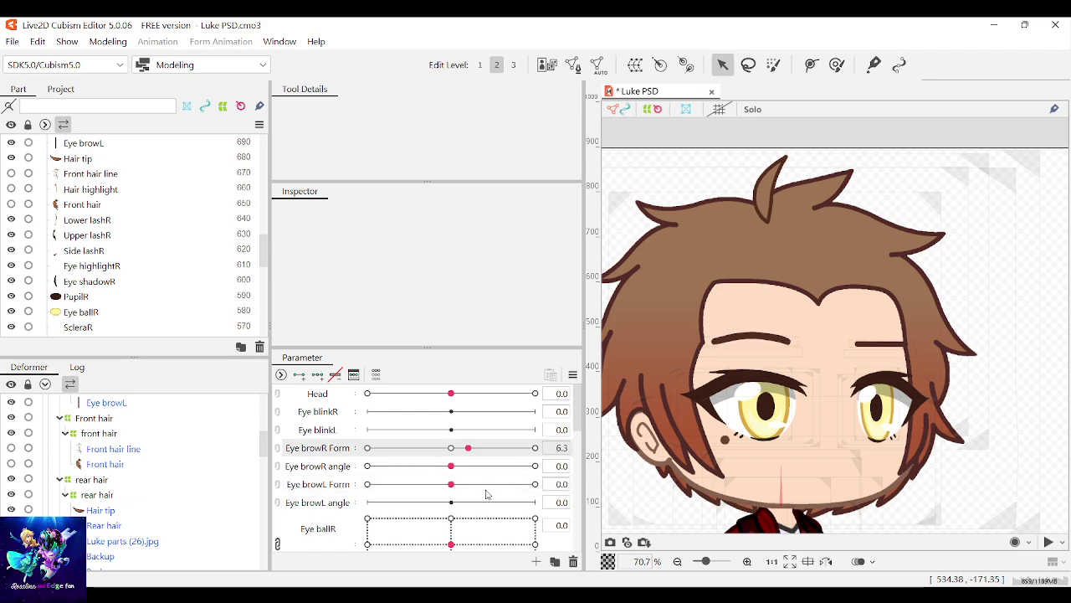
pyautogui.moveTo(452, 492); pyautogui.dragTo(470, 490)
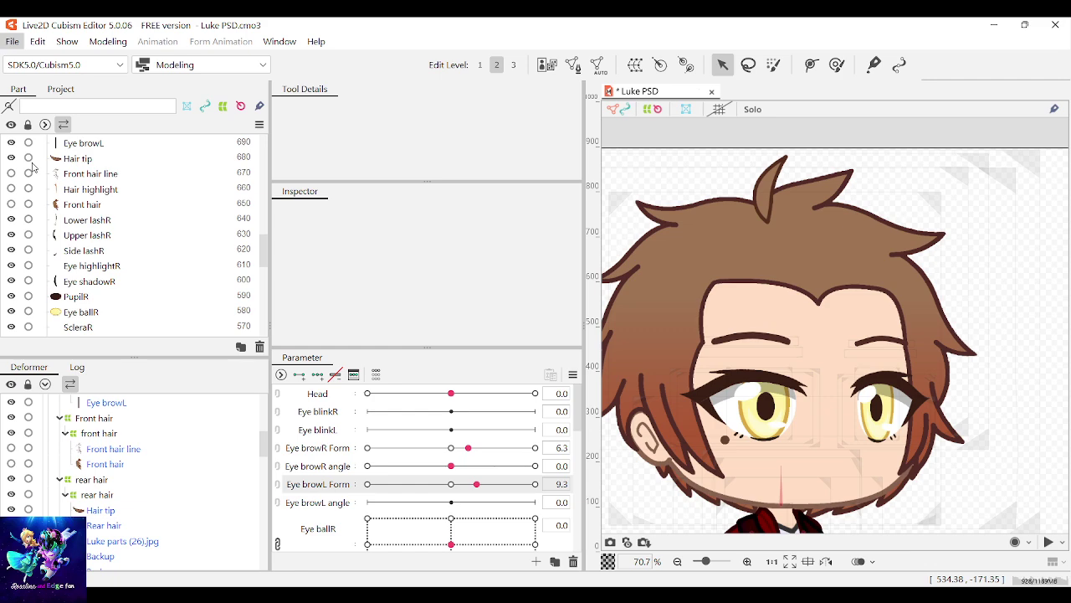
# Step: Return both eyebrow Form parameters to 0 and add three keys on Eye browL angle for the left eyebrow's inner warp deformer
pyautogui.click(453, 449)
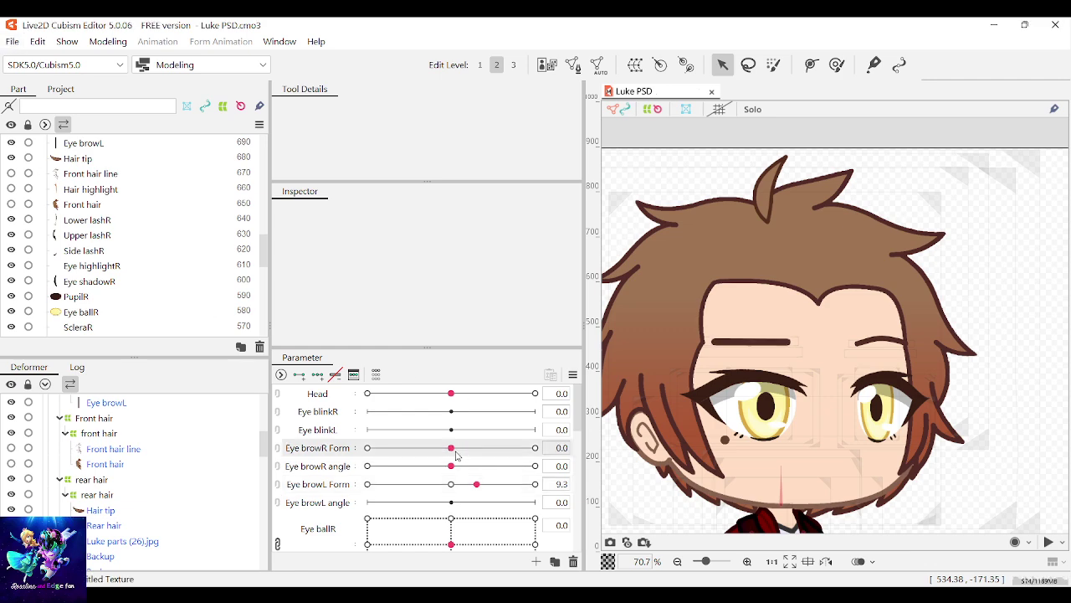
pyautogui.click(453, 485)
pyautogui.click(882, 344)
pyautogui.scroll(-1, 829, 400)
pyautogui.scroll(6, 828, 398)
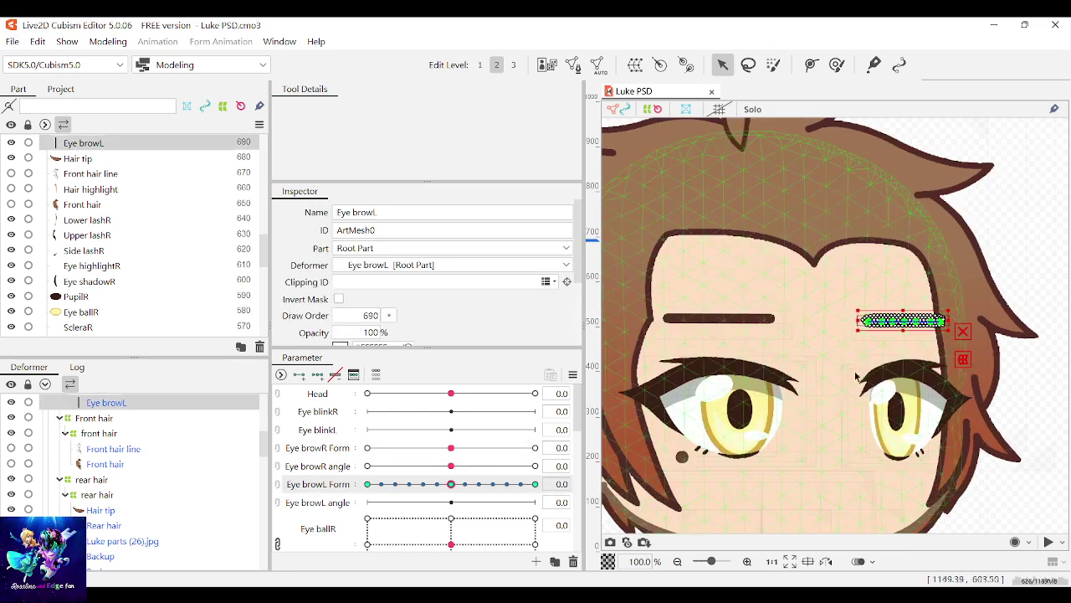
pyautogui.click(795, 299)
pyautogui.scroll(-2, 795, 299)
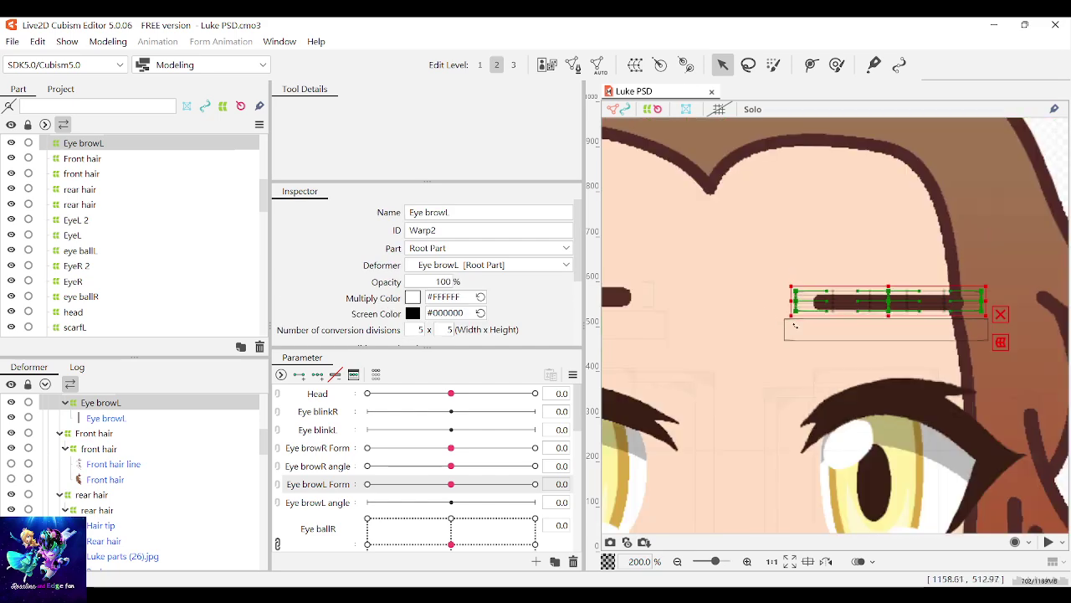
pyautogui.click(345, 505)
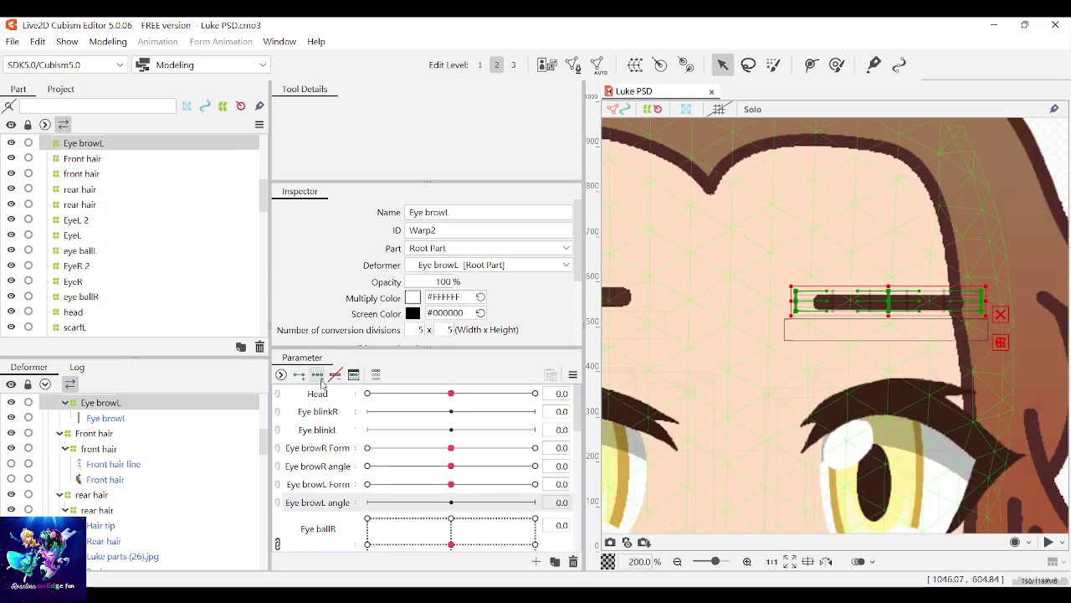
pyautogui.click(319, 376)
# Step: At Eye browL angle 30, rotate the left eyebrow's deformer with its outer end raised, mirroring the right eyebrow at Eye browR angle 30
pyautogui.click(535, 502)
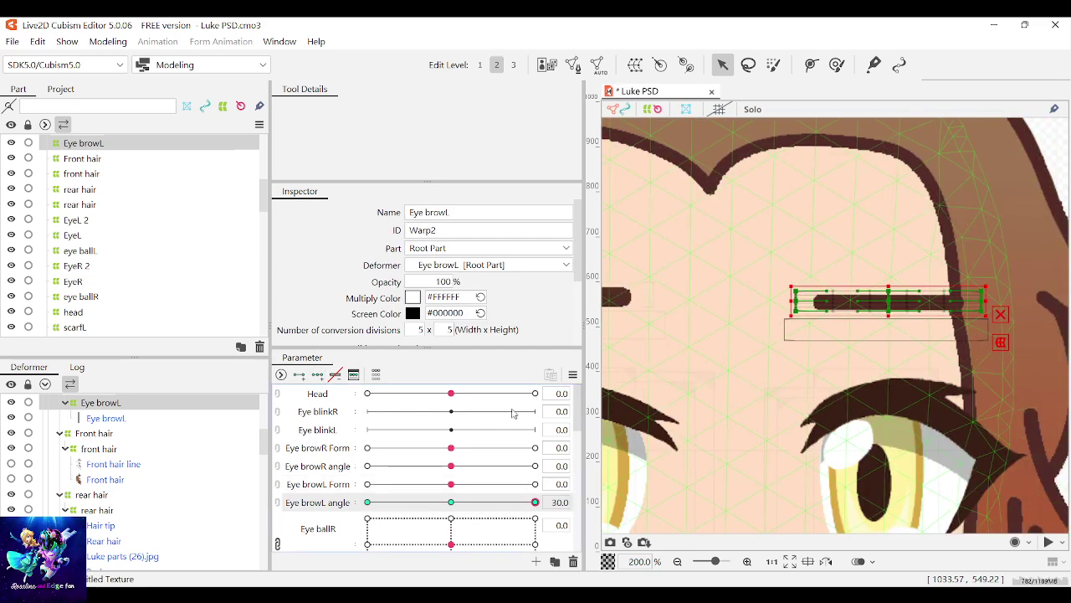
pyautogui.moveTo(453, 465); pyautogui.dragTo(535, 466)
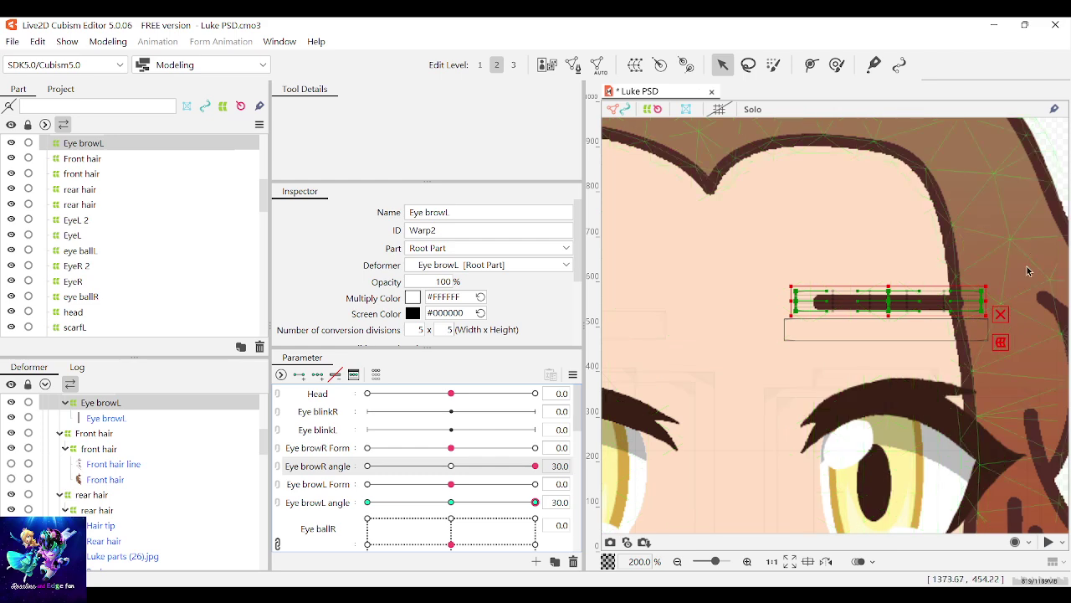
pyautogui.scroll(-2, 1009, 294)
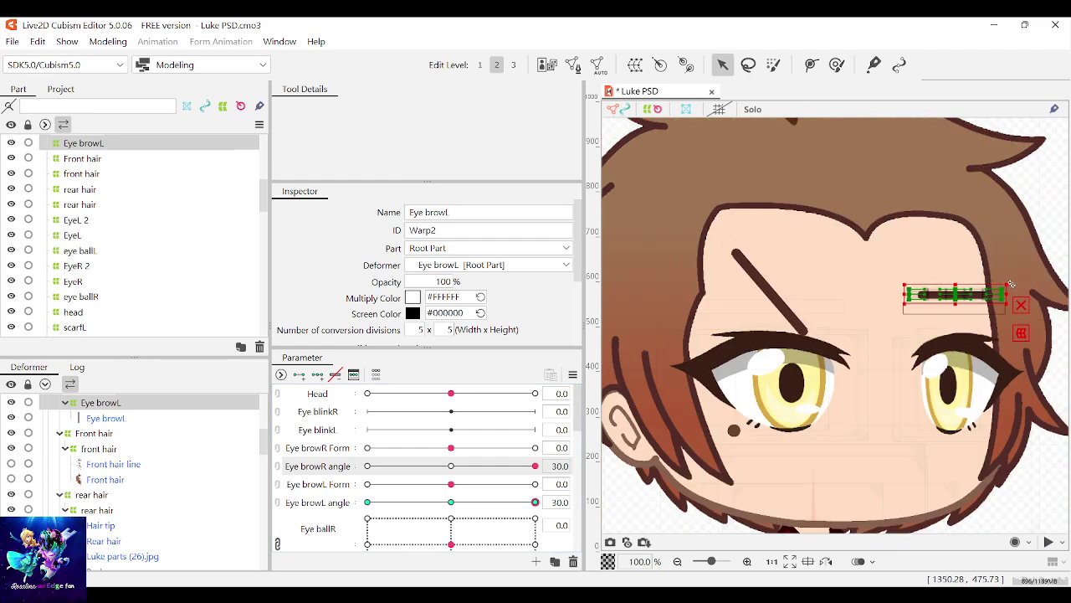
pyautogui.moveTo(1011, 285); pyautogui.dragTo(981, 212)
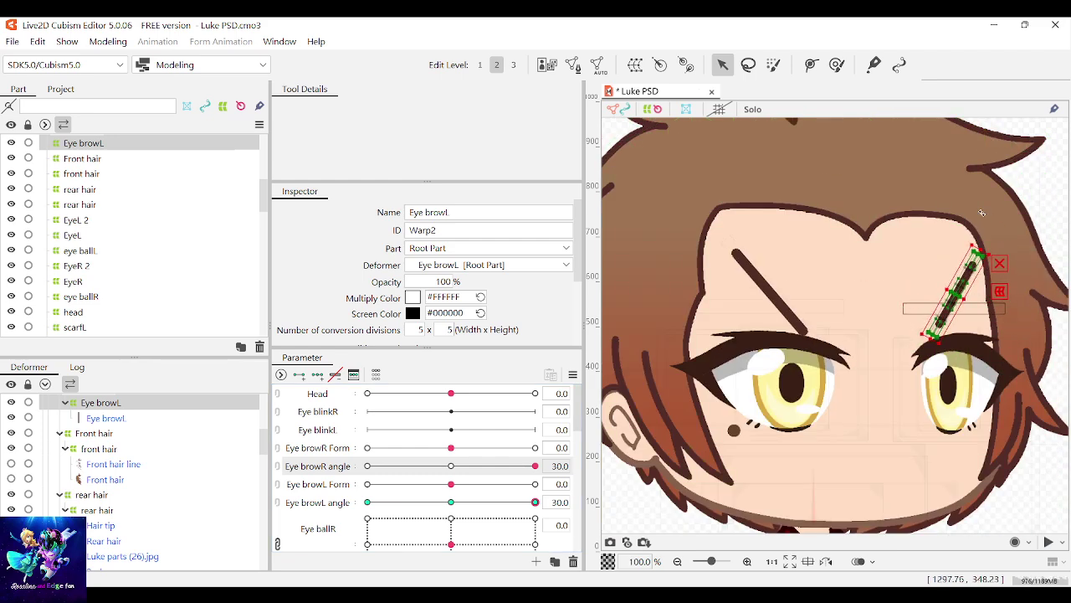
# Step: At Eye browL angle -30, rotate the left eyebrow's deformer with its outer end lowered to mirror the right, then return both angles to 0
pyautogui.moveTo(534, 503); pyautogui.dragTo(244, 526)
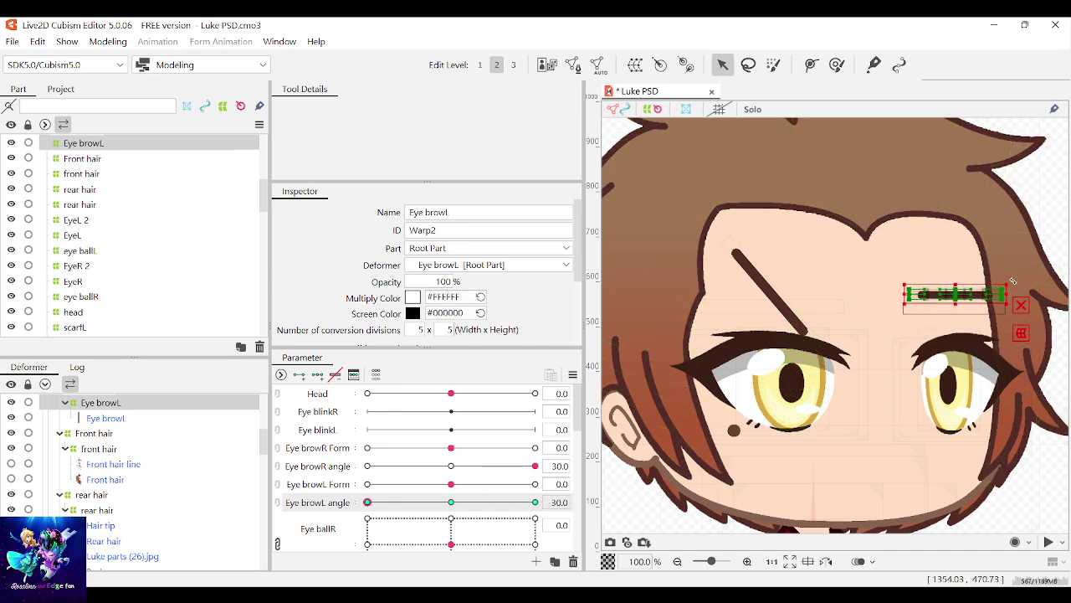
pyautogui.click(377, 468)
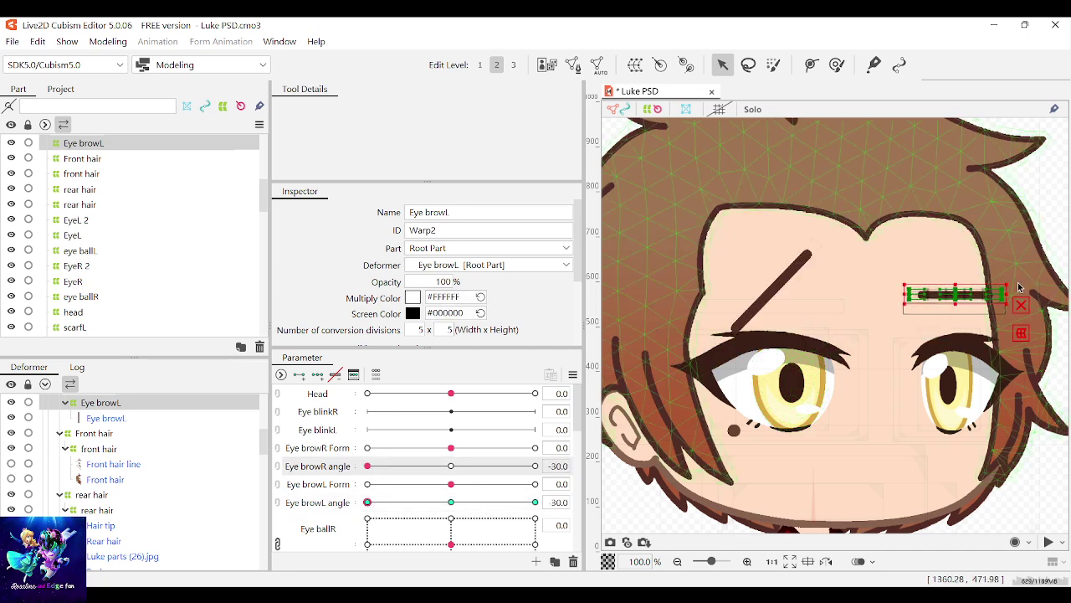
pyautogui.moveTo(1018, 287); pyautogui.dragTo(996, 342)
pyautogui.moveTo(425, 506)
pyautogui.mouseDown()
pyautogui.moveTo(578, 488)
pyautogui.moveTo(423, 511)
pyautogui.mouseUp()
pyautogui.click(450, 505)
pyautogui.click(450, 466)
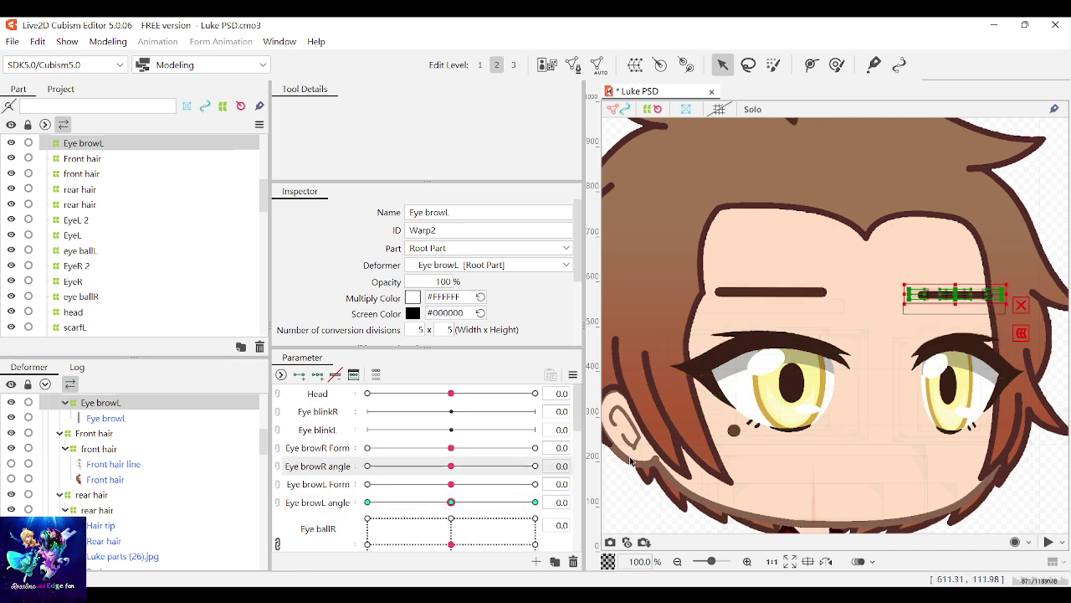
pyautogui.scroll(1, 895, 285)
pyautogui.scroll(-1, 930, 301)
pyautogui.scroll(4, 936, 304)
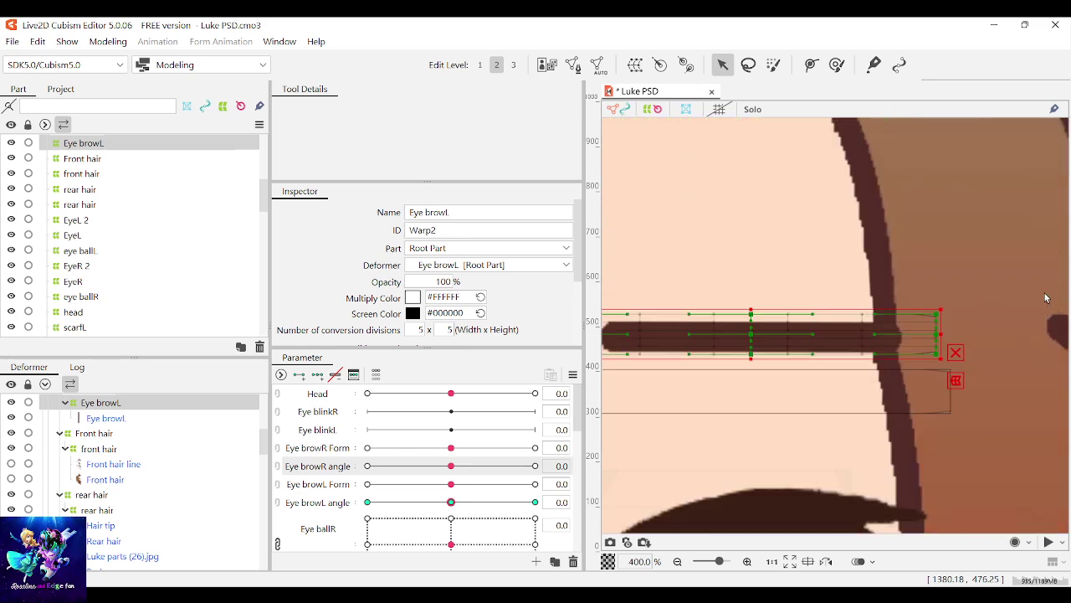
pyautogui.scroll(-2, 936, 304)
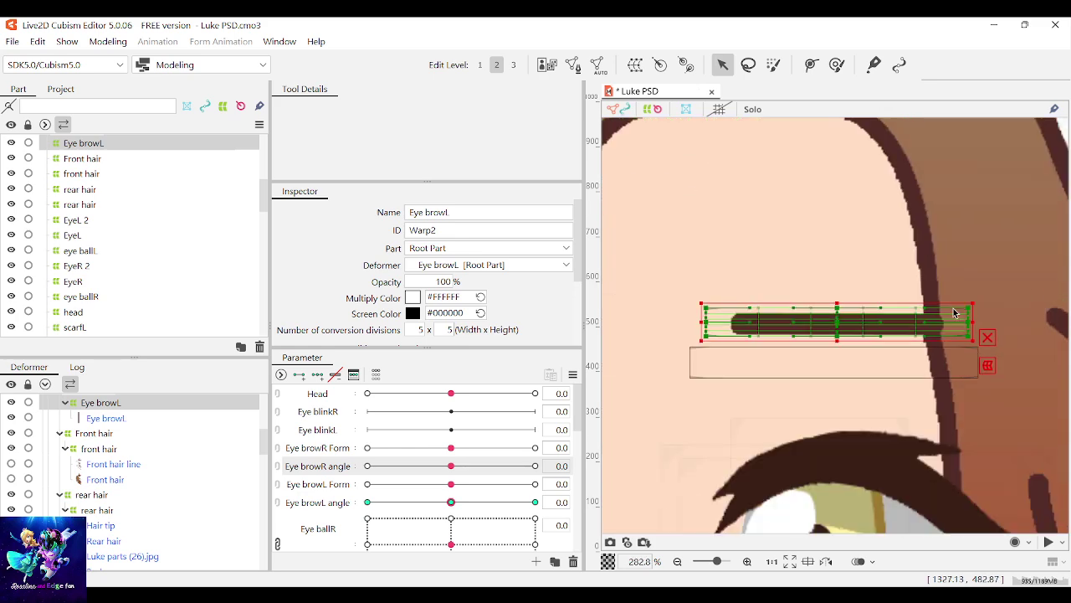
pyautogui.click(350, 507)
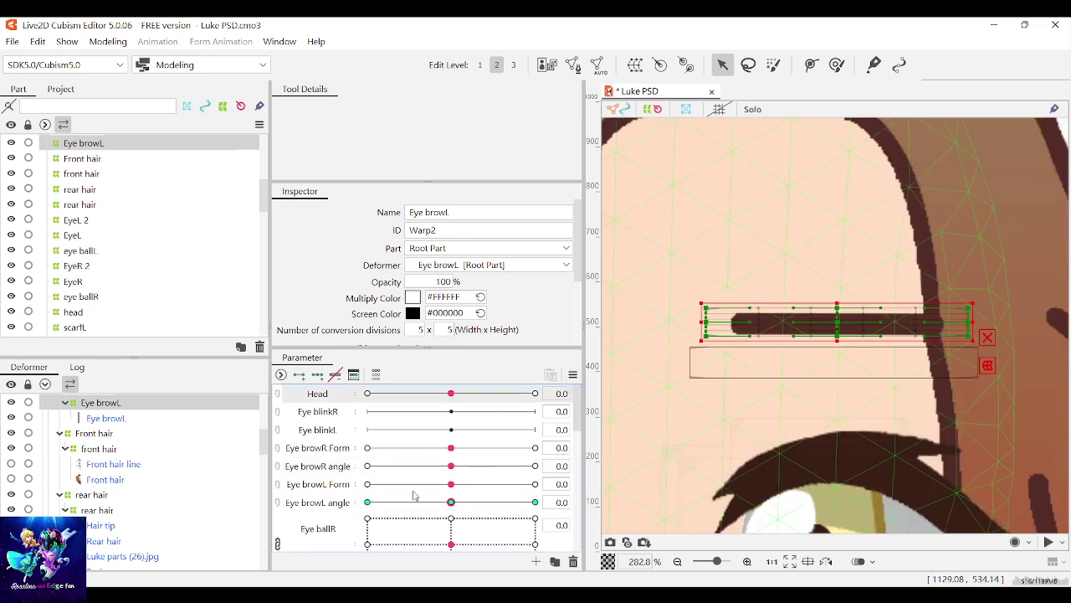
pyautogui.click(314, 500)
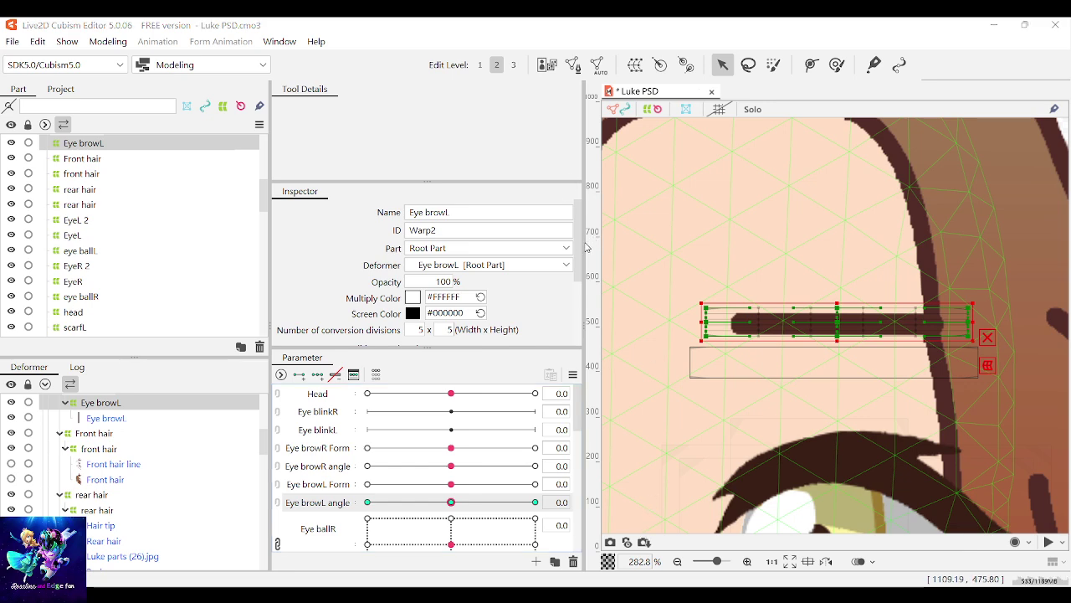
pyautogui.moveTo(452, 503)
pyautogui.mouseDown()
pyautogui.moveTo(465, 502)
pyautogui.moveTo(364, 502)
pyautogui.moveTo(452, 503)
pyautogui.mouseUp()
pyautogui.scroll(-10, 452, 503)
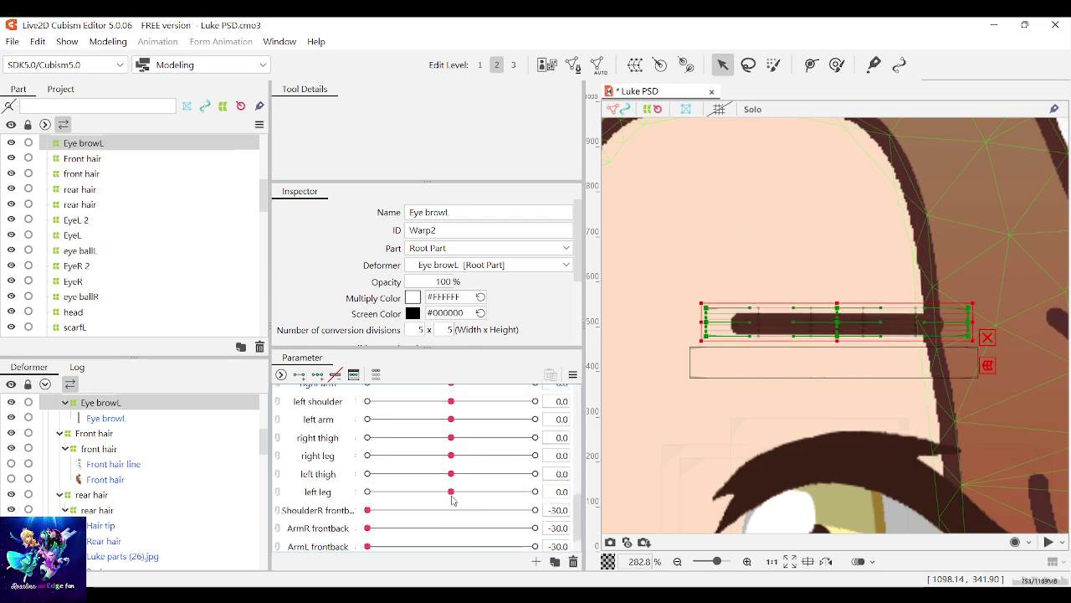
pyautogui.moveTo(450, 549); pyautogui.dragTo(421, 548)
pyautogui.scroll(10, 452, 502)
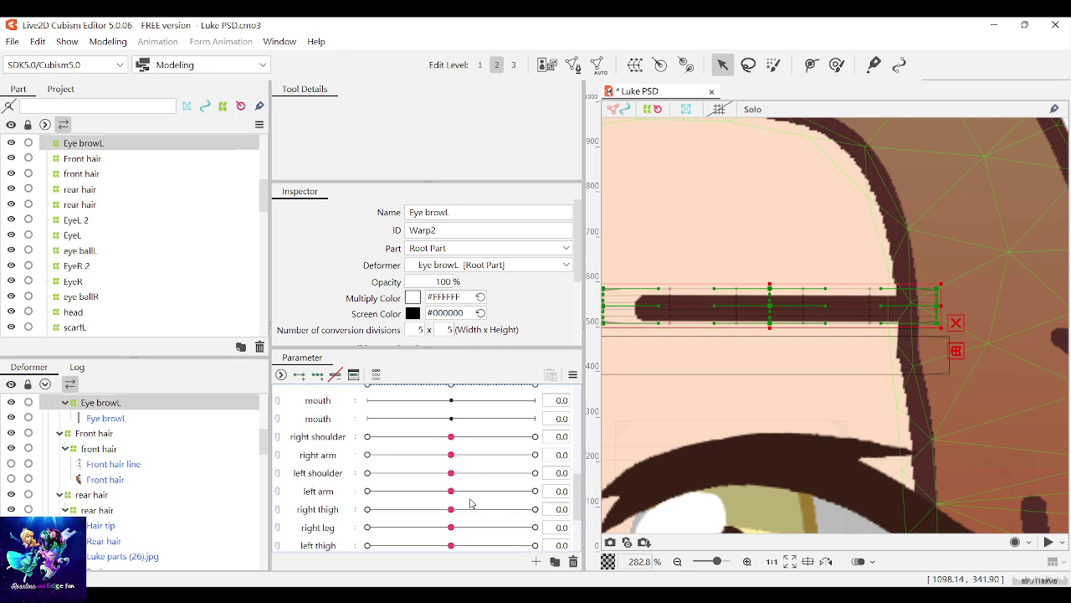
# Step: Preview small tilts of both eyebrows along Eye browL angle and Eye browR angle, then return both parameters to 0
pyautogui.moveTo(470, 502); pyautogui.dragTo(460, 528)
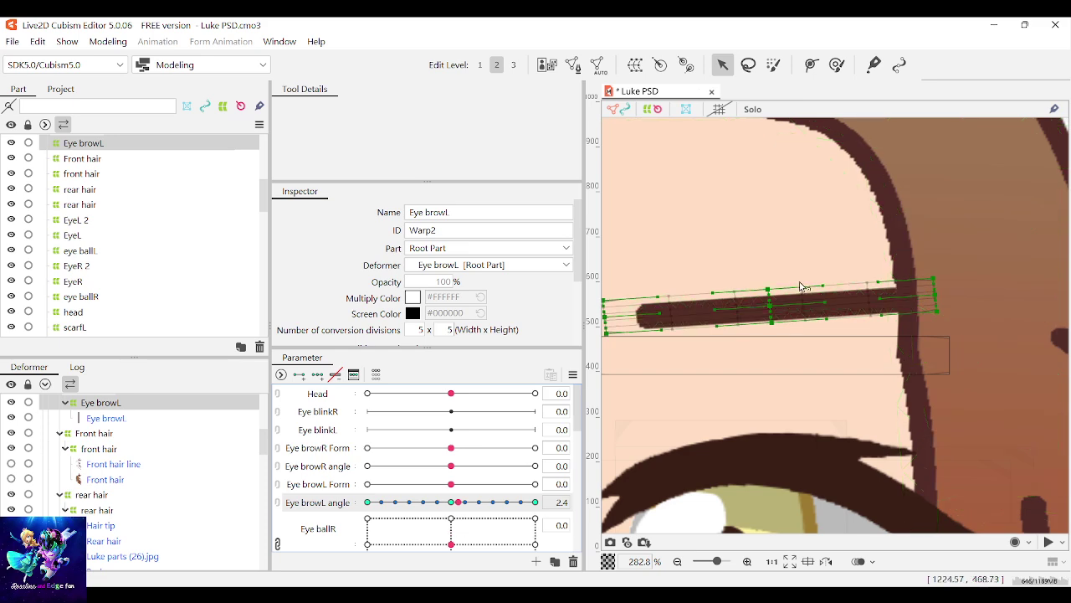
pyautogui.scroll(-5, 821, 311)
pyautogui.click(928, 269)
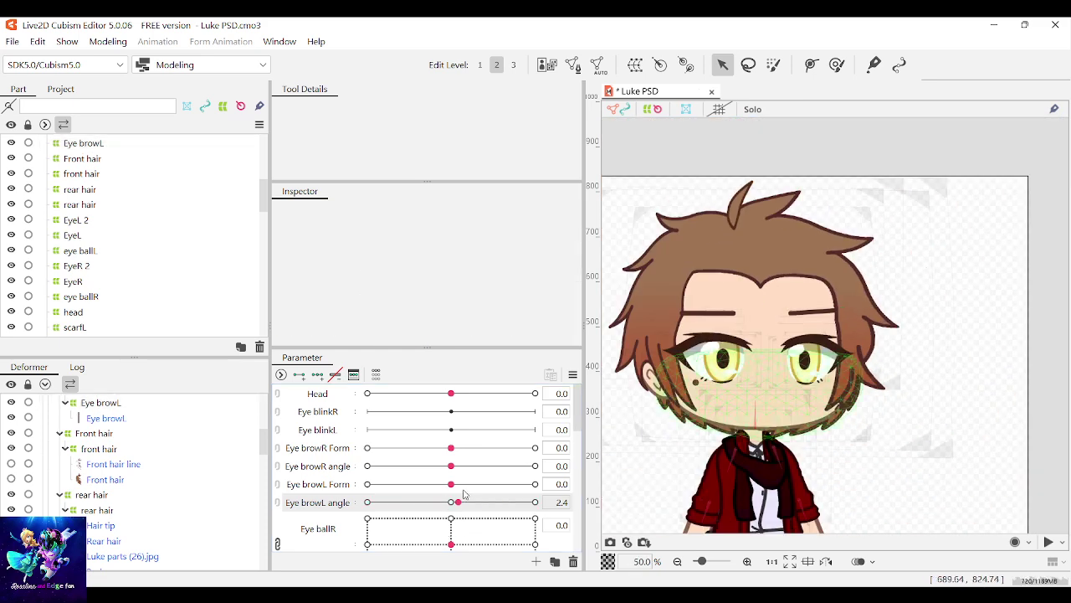
pyautogui.moveTo(452, 502); pyautogui.dragTo(447, 504)
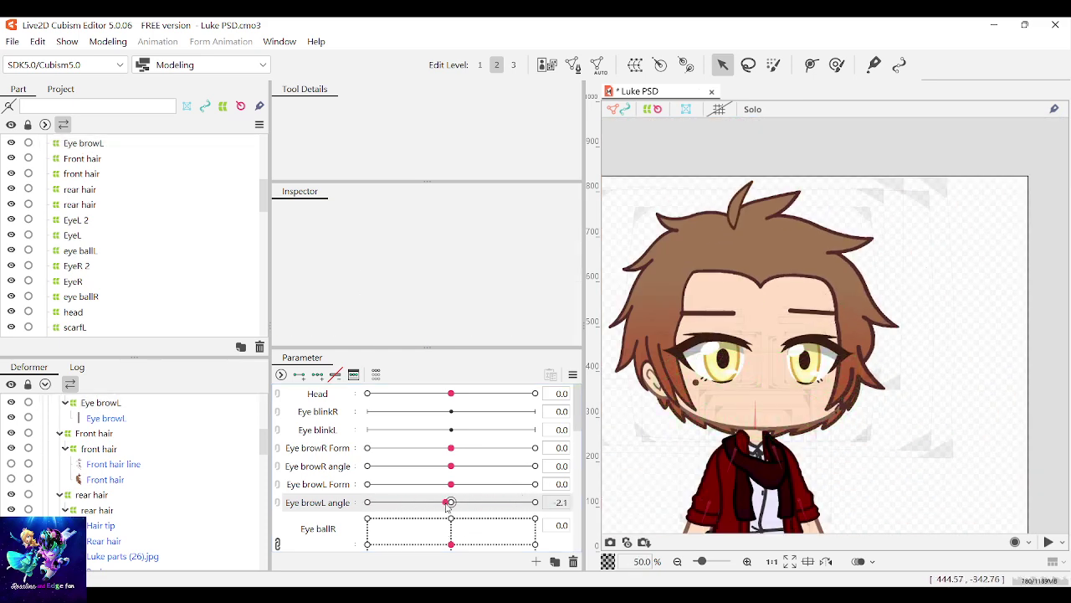
pyautogui.moveTo(451, 465); pyautogui.dragTo(432, 476)
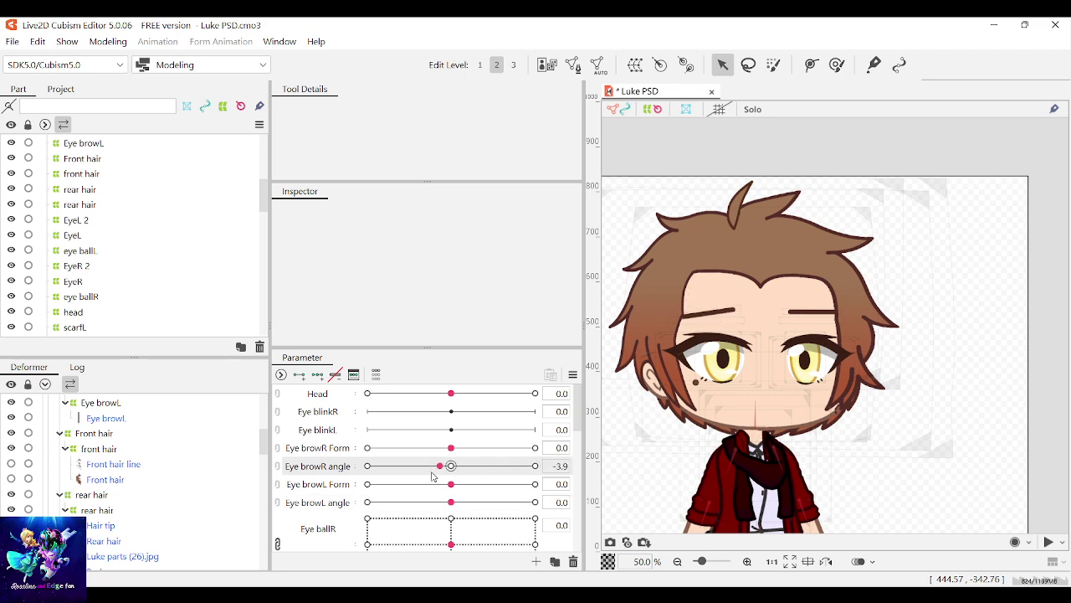
pyautogui.click(452, 465)
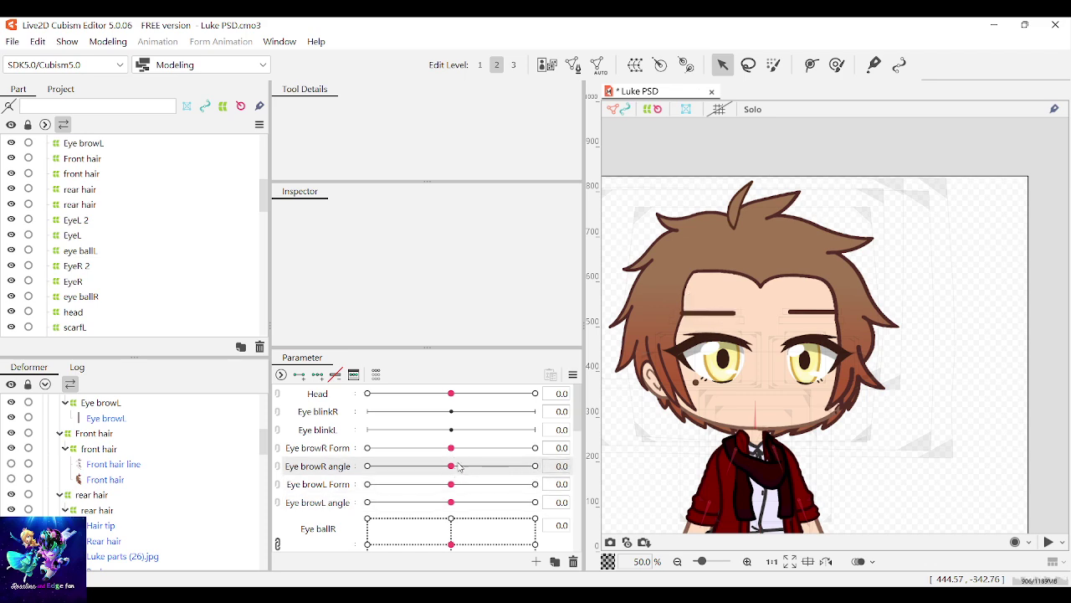
# Step: Compare the eyebrow arches at Eye browR Form 8.8 and Eye browL Form 12.1, then return both parameters to 0
pyautogui.moveTo(451, 448); pyautogui.dragTo(536, 443)
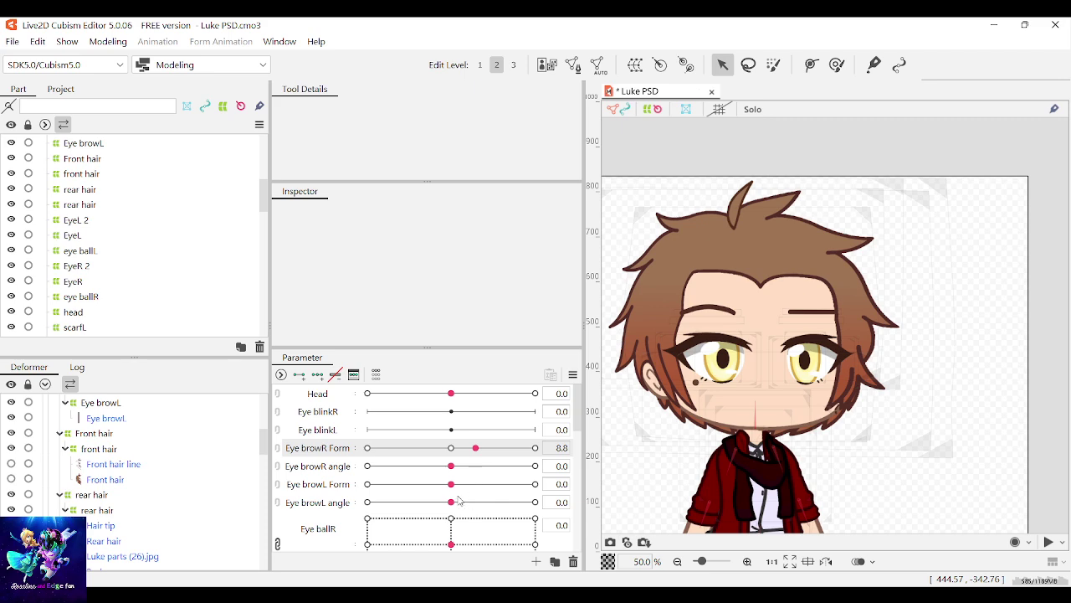
pyautogui.moveTo(451, 486); pyautogui.dragTo(458, 485)
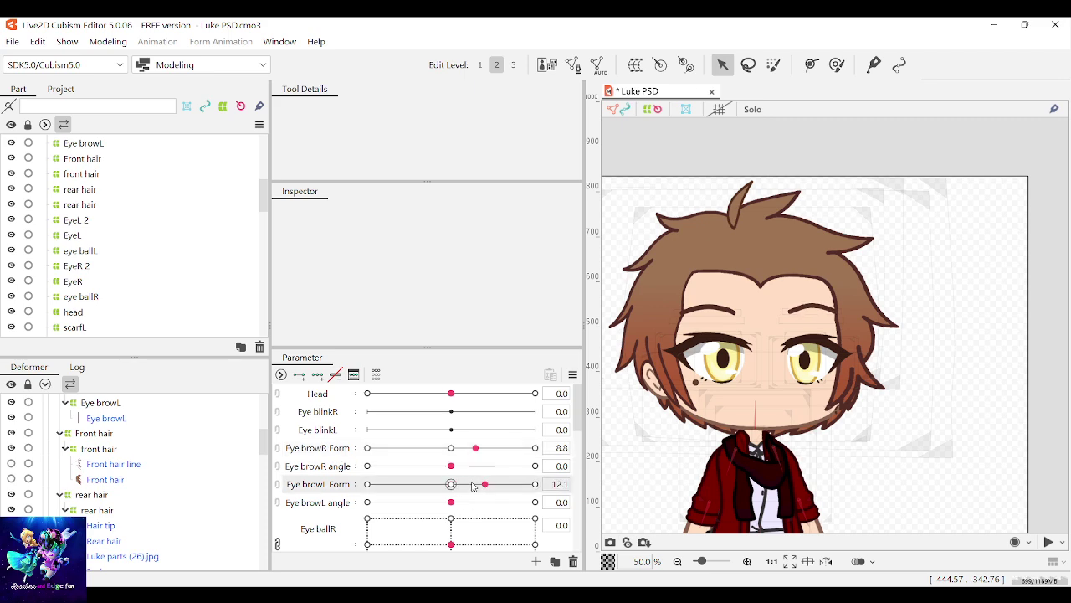
pyautogui.click(452, 448)
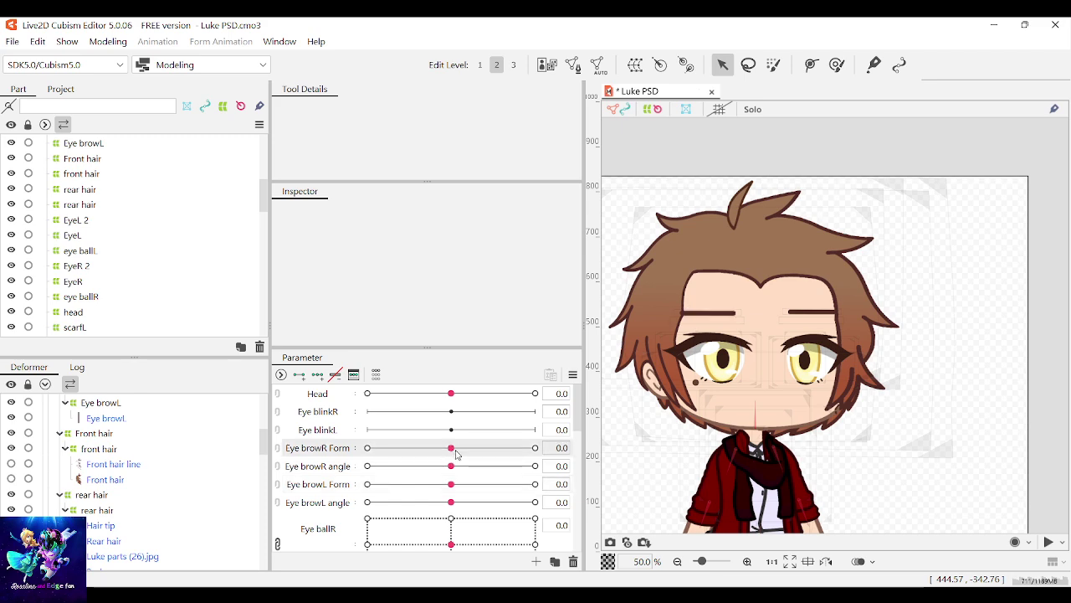
# Step: Move the left eyebrow's outer warp deformer down slightly to level the eyebrow with the right one
pyautogui.scroll(-1, 777, 306)
pyautogui.scroll(2, 799, 307)
pyautogui.click(791, 317)
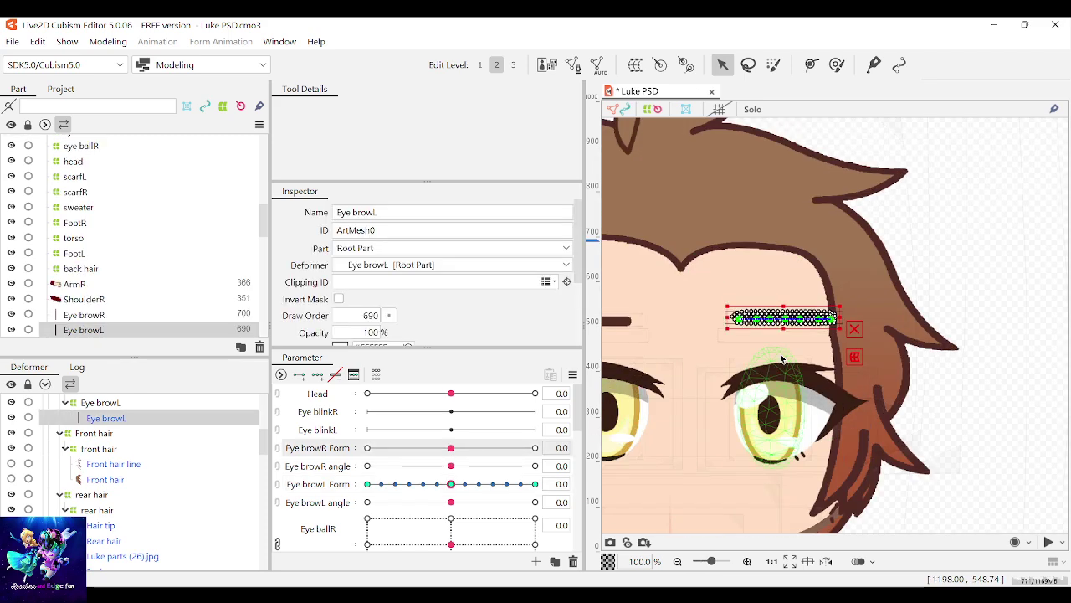
pyautogui.scroll(5, 728, 316)
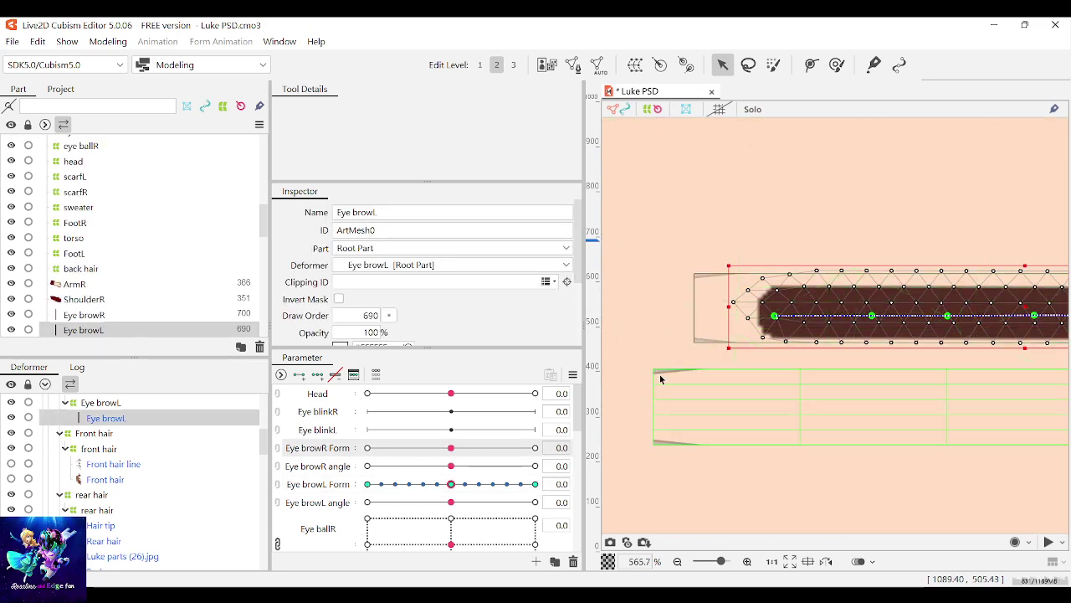
pyautogui.click(765, 362)
pyautogui.scroll(-3, 841, 381)
pyautogui.scroll(-1, 841, 381)
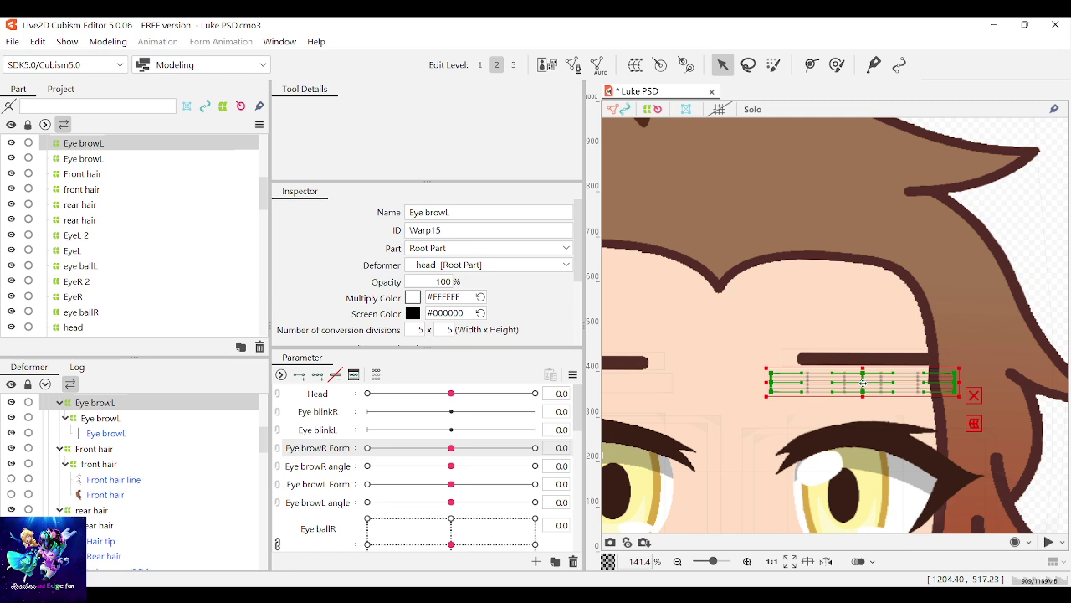
pyautogui.moveTo(862, 383); pyautogui.dragTo(861, 390)
pyautogui.scroll(-2, 861, 390)
pyautogui.click(976, 326)
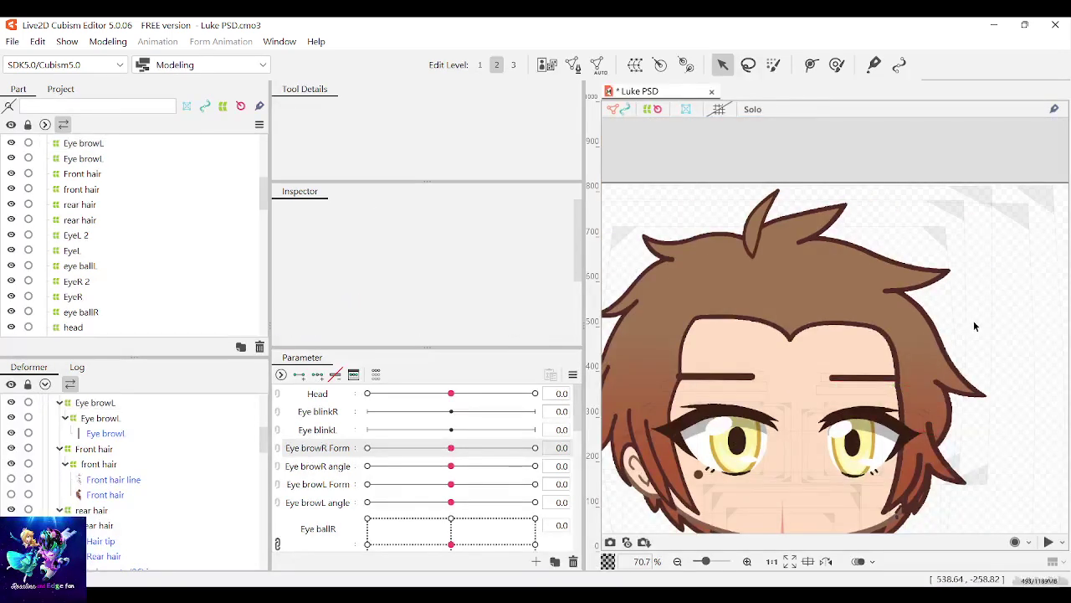
# Step: Compare the left eyebrow's arch at Eye browL Form 30 with the right eyebrow's at several Eye browR Form values, then reset both to 0
pyautogui.scroll(-10, 466, 497)
pyautogui.moveTo(418, 542)
pyautogui.mouseDown()
pyautogui.moveTo(483, 542)
pyautogui.moveTo(417, 542)
pyautogui.mouseUp()
pyautogui.scroll(5, 461, 485)
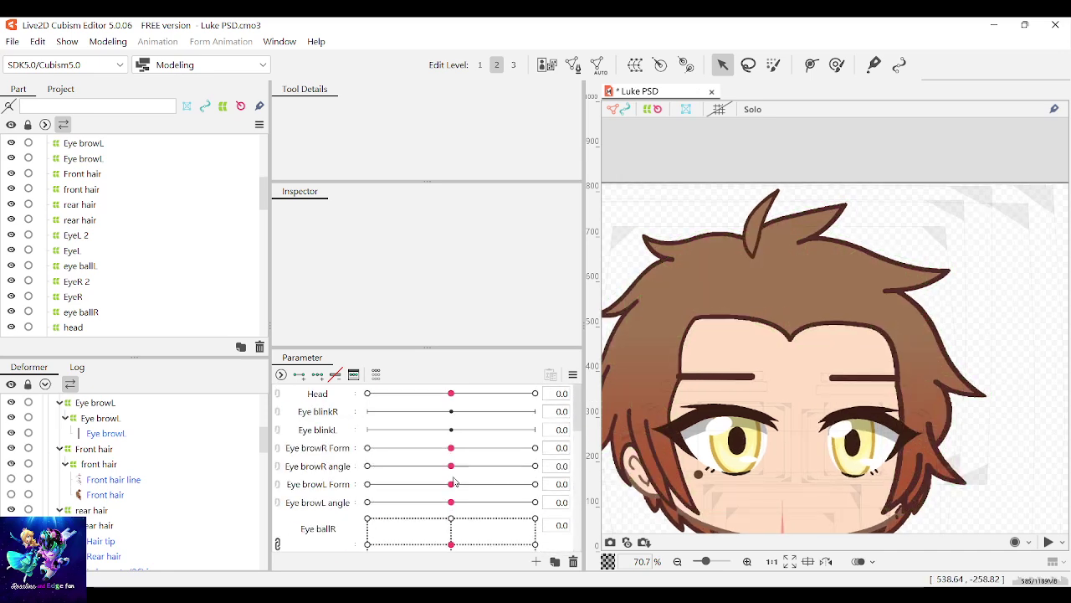
pyautogui.moveTo(450, 393)
pyautogui.mouseDown()
pyautogui.moveTo(466, 393)
pyautogui.moveTo(429, 394)
pyautogui.moveTo(450, 393)
pyautogui.mouseUp()
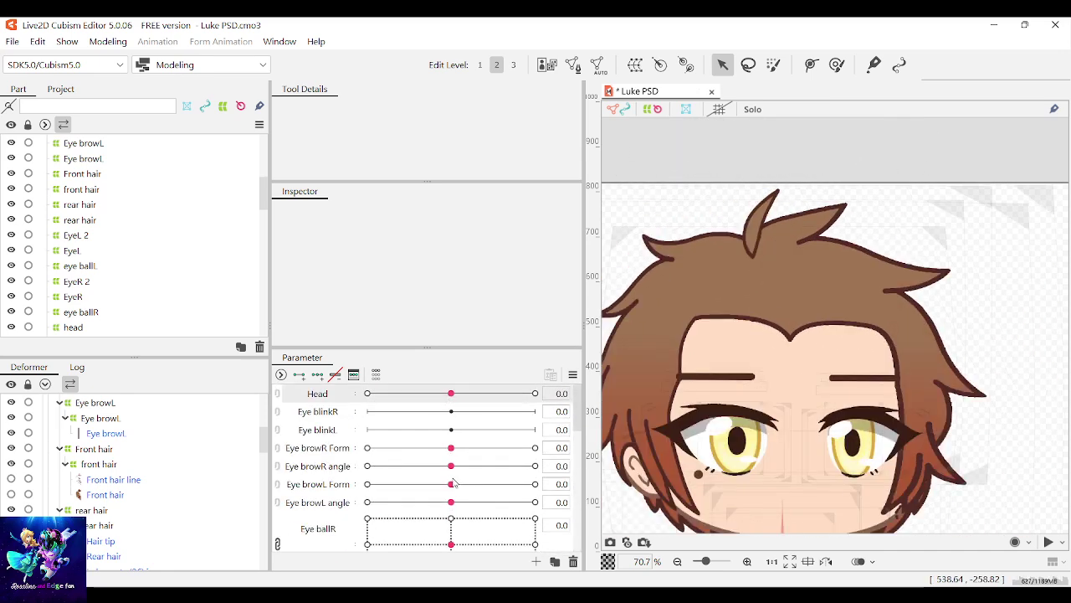
pyautogui.moveTo(451, 467); pyautogui.dragTo(489, 448)
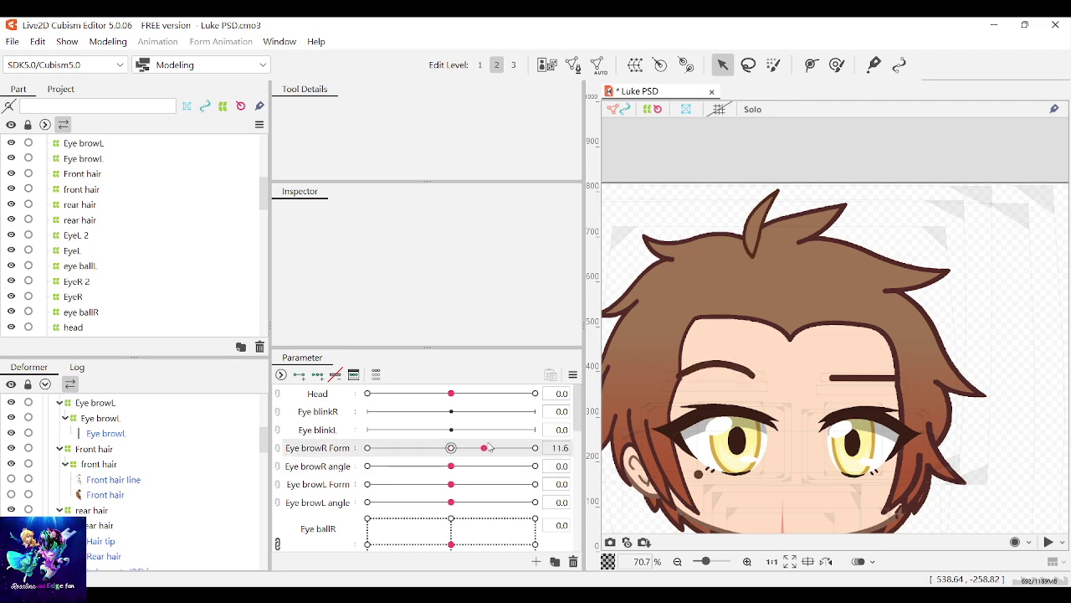
pyautogui.moveTo(452, 484); pyautogui.dragTo(474, 485)
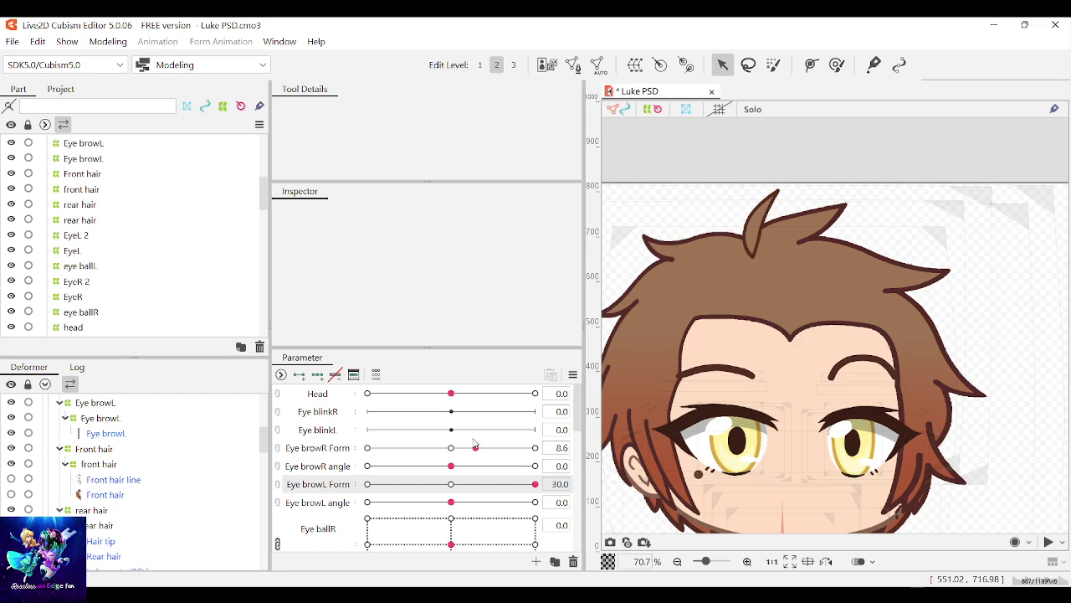
pyautogui.moveTo(474, 444); pyautogui.dragTo(512, 449)
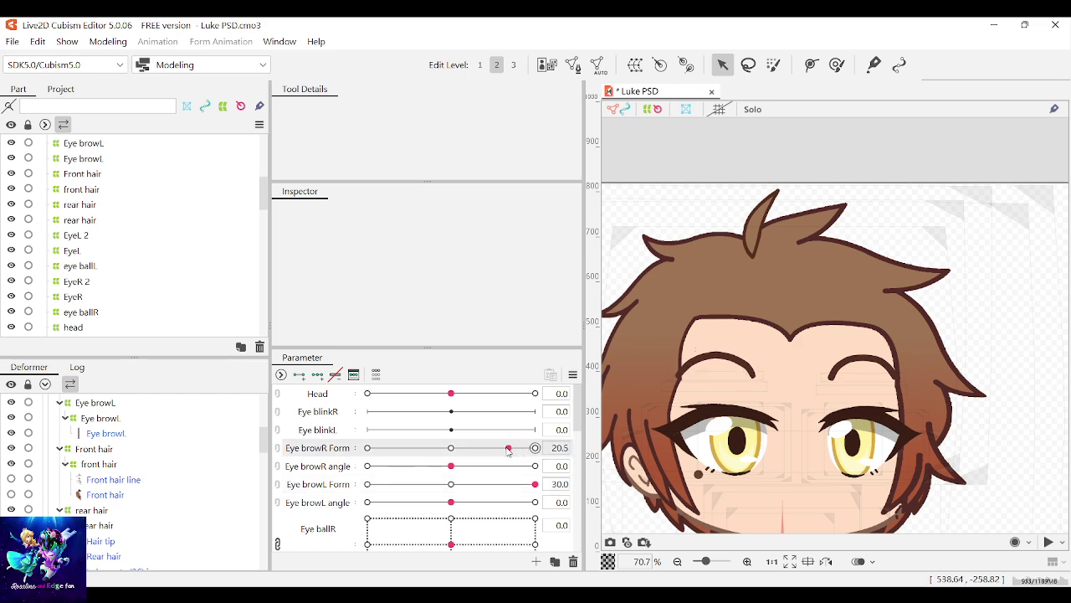
pyautogui.click(451, 483)
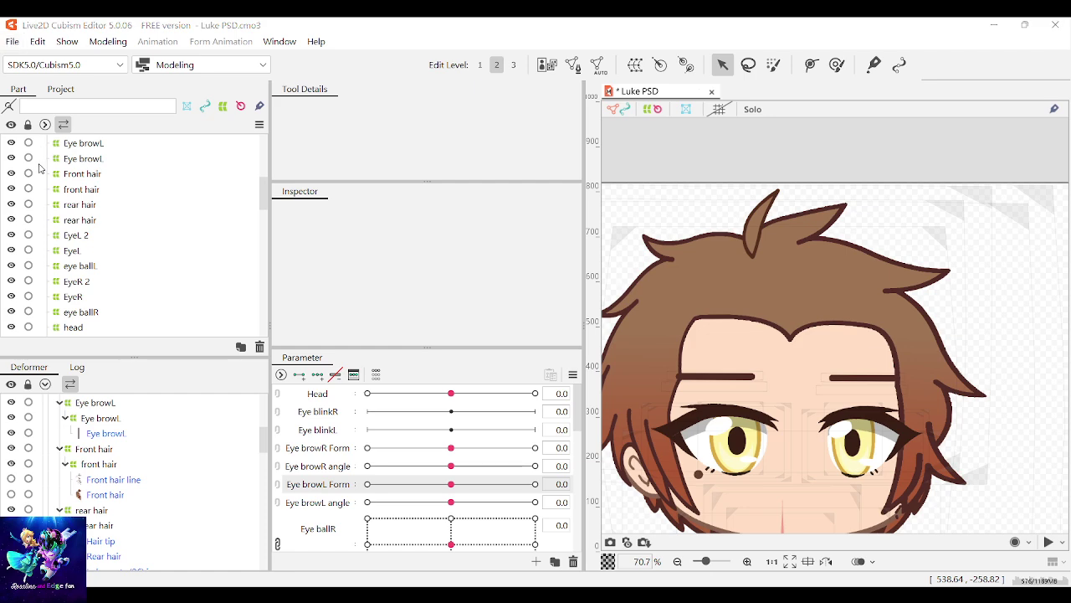
# Step: Save the model and add three keys on Eye blinkR for the right upper lash
pyautogui.hotkey('ctrl', 's')
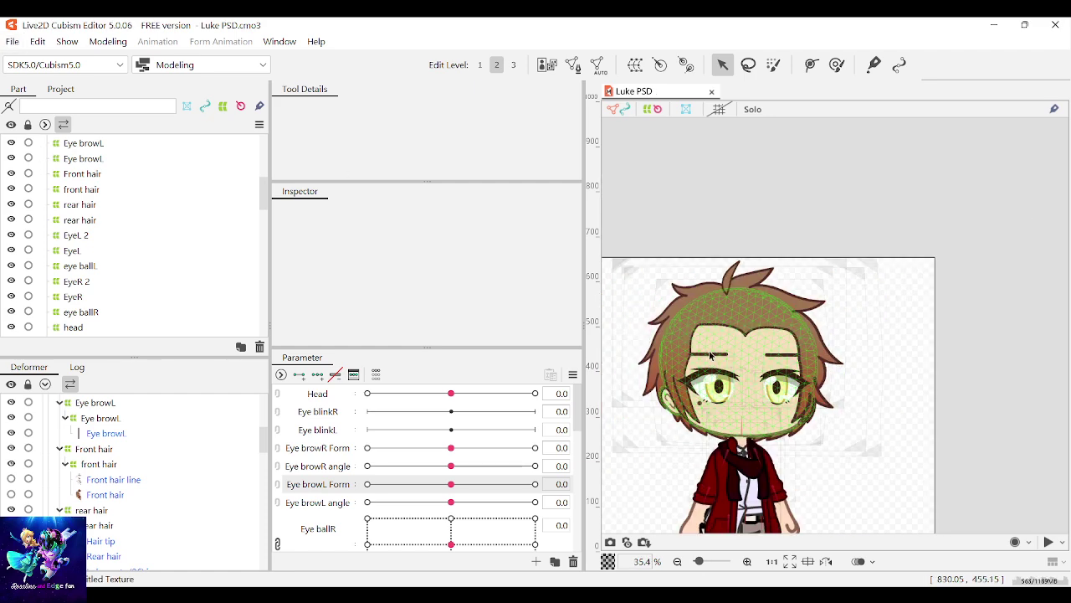
pyautogui.click(702, 378)
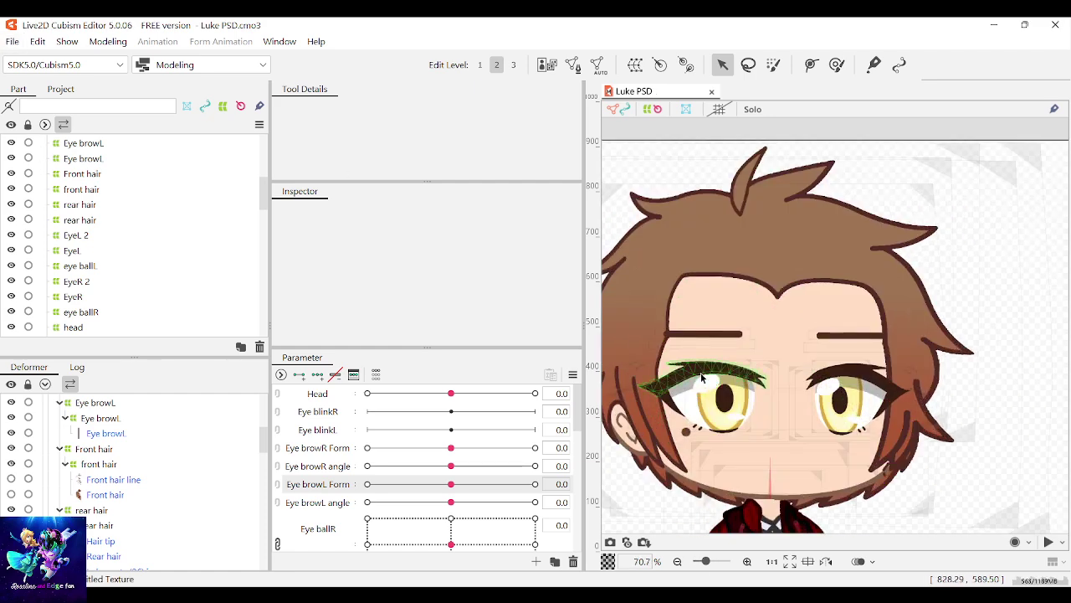
pyautogui.scroll(1, 701, 379)
pyautogui.click(708, 344)
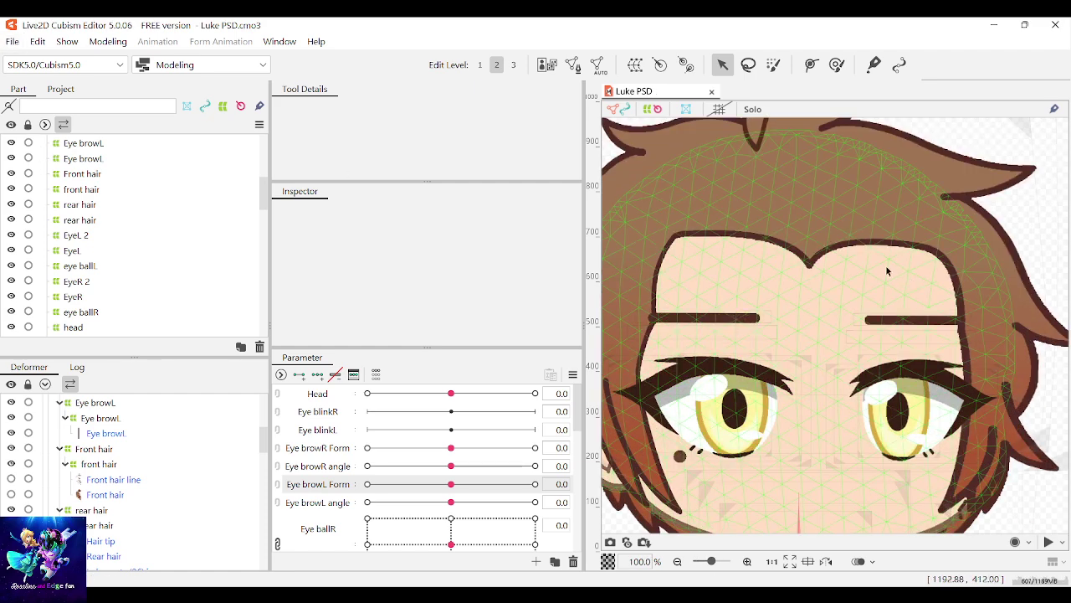
pyautogui.scroll(-5, 812, 351)
pyautogui.scroll(3, 776, 379)
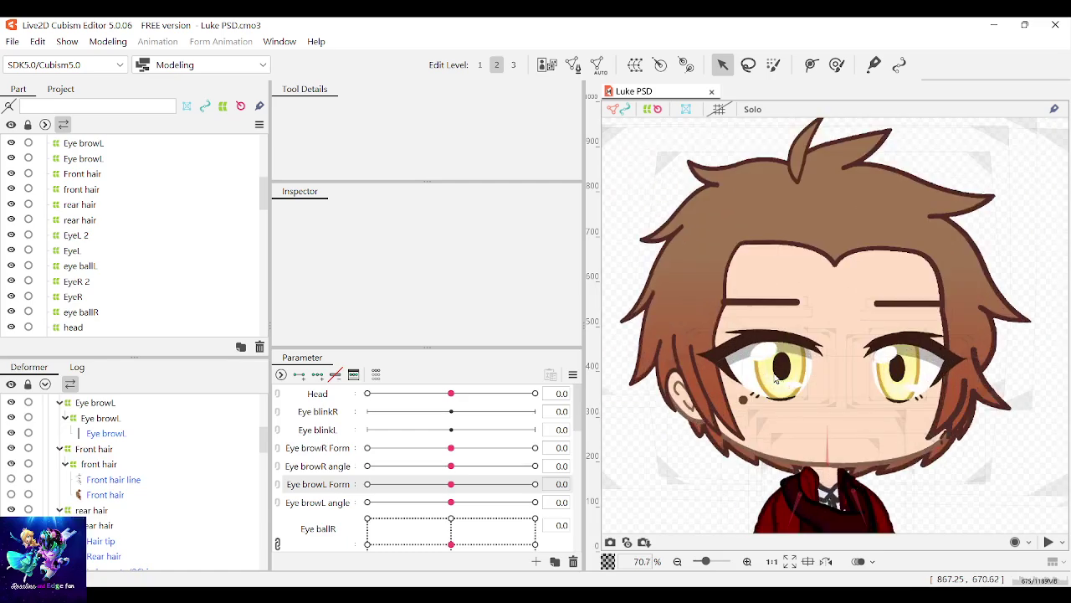
pyautogui.scroll(2, 776, 381)
pyautogui.click(730, 318)
pyautogui.scroll(1, 720, 373)
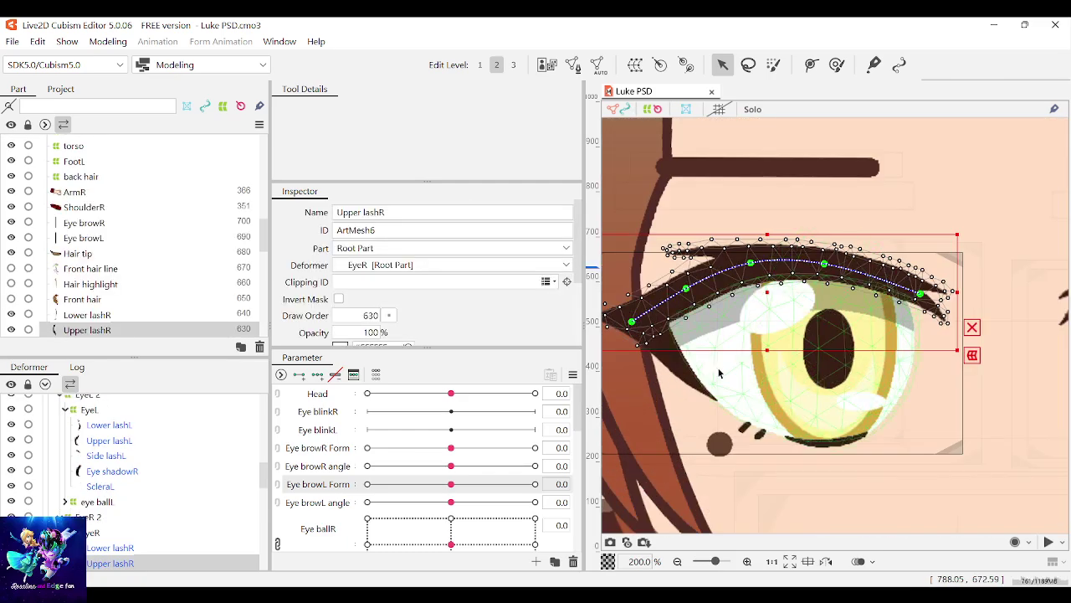
pyautogui.scroll(-3, 467, 490)
pyautogui.scroll(-2, 468, 489)
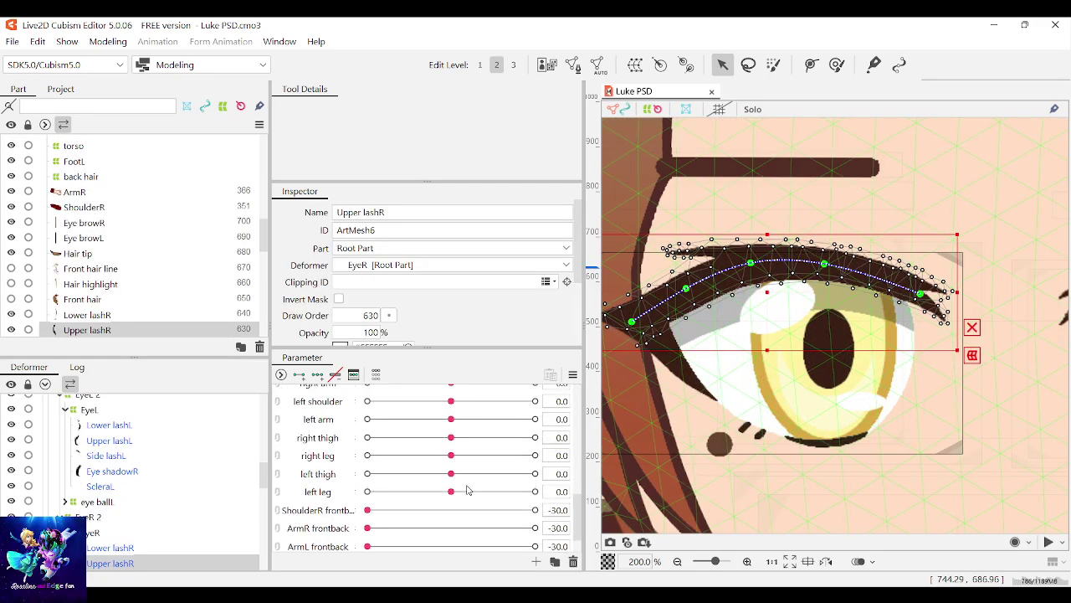
pyautogui.scroll(5, 468, 490)
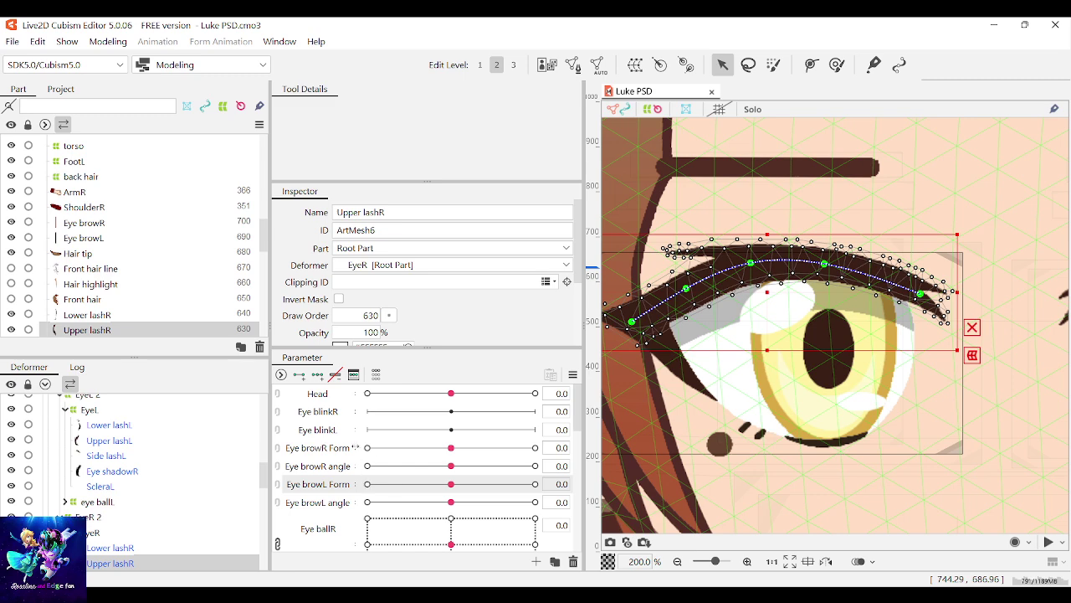
pyautogui.click(331, 411)
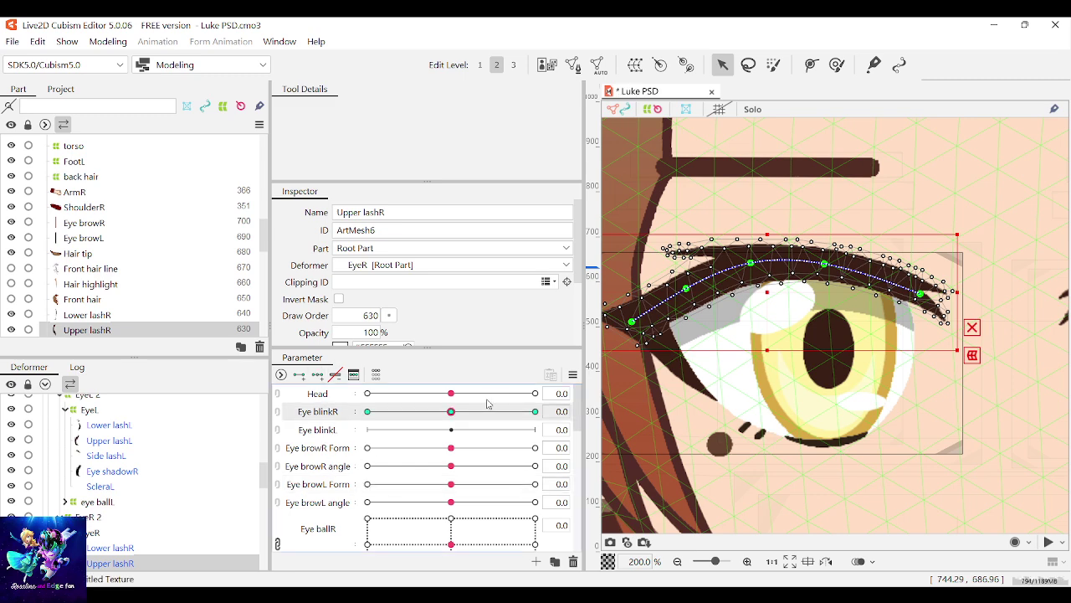
# Step: At Eye blinkR 30, lower the right upper lash over the lower eye and straighten its deform path into a nearly flat line
pyautogui.click(535, 411)
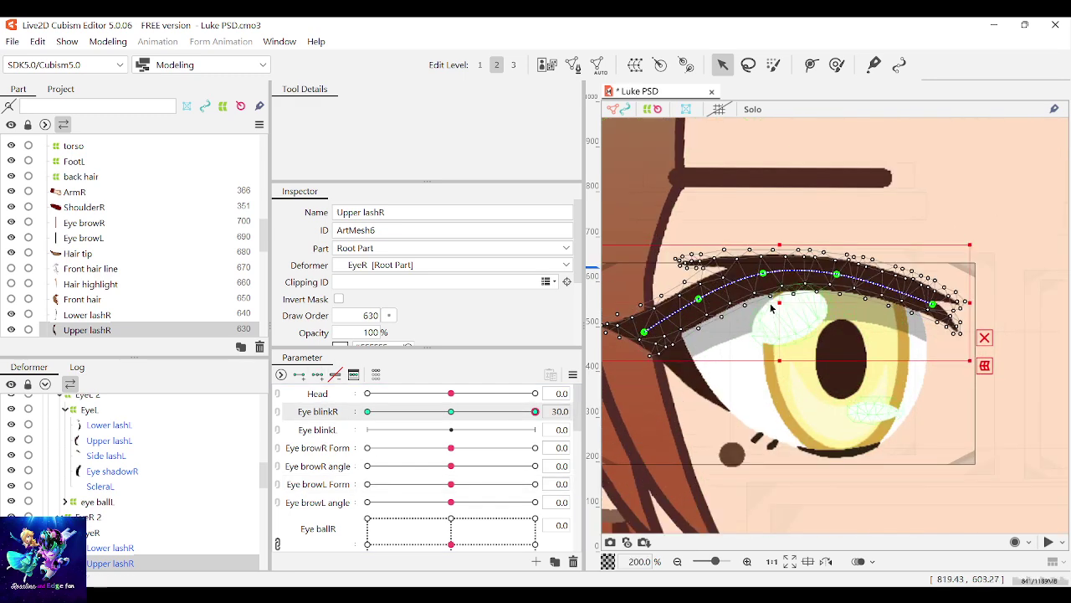
pyautogui.moveTo(775, 302); pyautogui.dragTo(780, 433)
pyautogui.moveTo(931, 436); pyautogui.dragTo(941, 411)
pyautogui.scroll(-2, 940, 410)
pyautogui.scroll(2, 837, 429)
pyautogui.moveTo(806, 414); pyautogui.dragTo(804, 401)
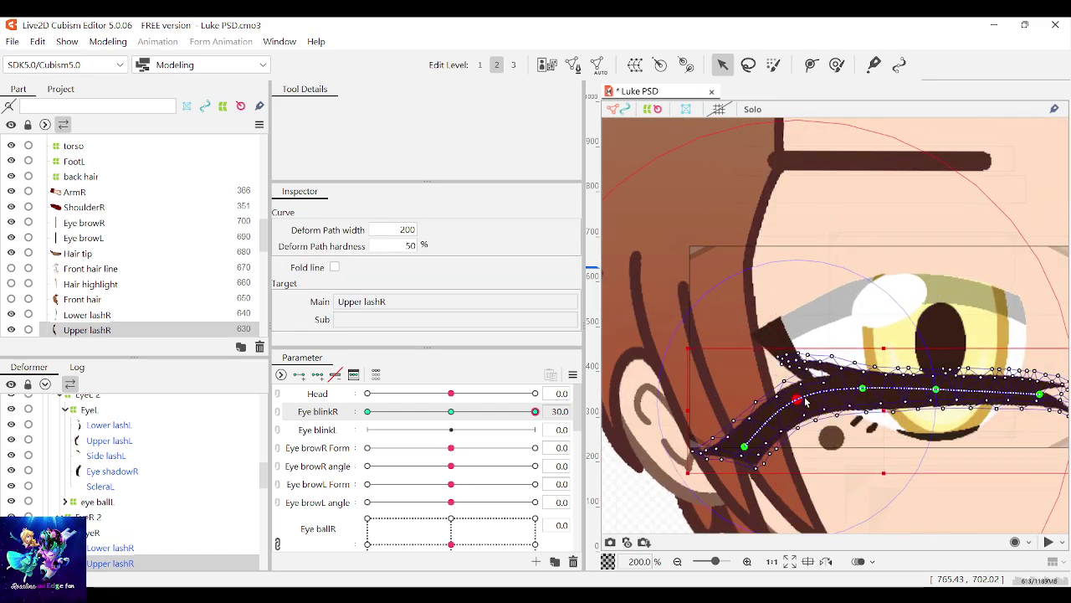
pyautogui.moveTo(748, 454); pyautogui.dragTo(728, 400)
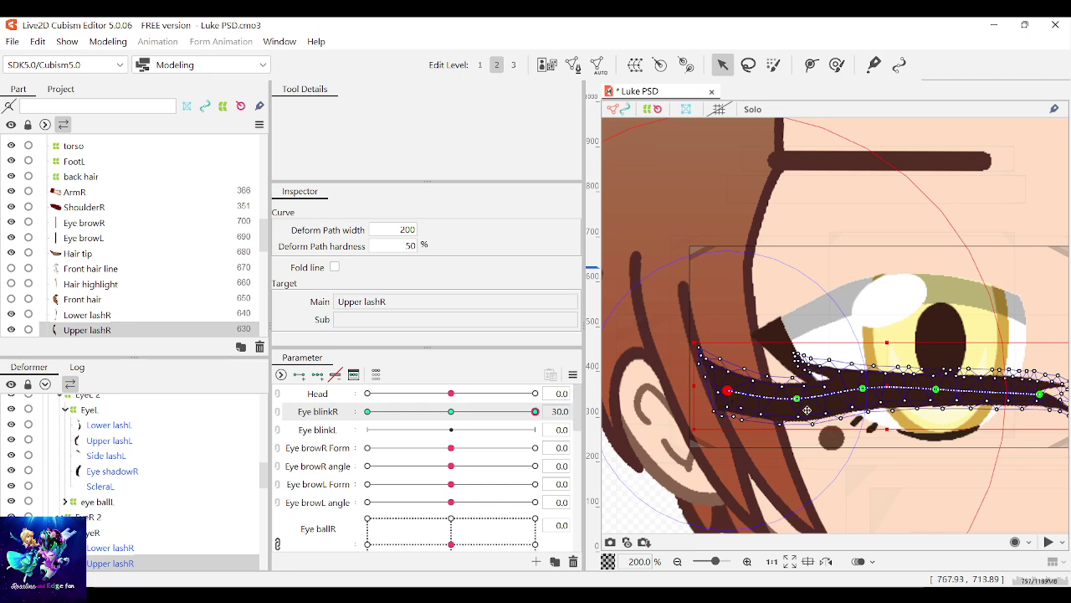
pyautogui.moveTo(797, 406); pyautogui.dragTo(791, 399)
pyautogui.scroll(-2, 791, 398)
pyautogui.scroll(2, 915, 390)
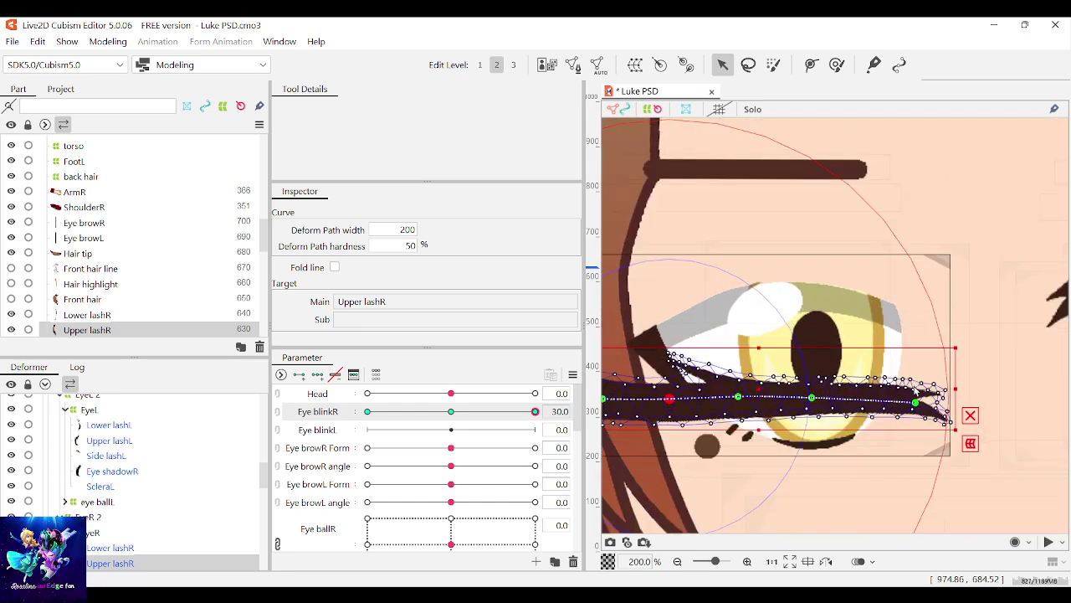
# Step: Preview the right upper lash's closing movement along Eye blinkR and return the parameter to 30
pyautogui.moveTo(535, 412)
pyautogui.mouseDown()
pyautogui.moveTo(481, 423)
pyautogui.moveTo(536, 425)
pyautogui.moveTo(471, 432)
pyautogui.moveTo(540, 428)
pyautogui.mouseUp()
pyautogui.click(811, 401)
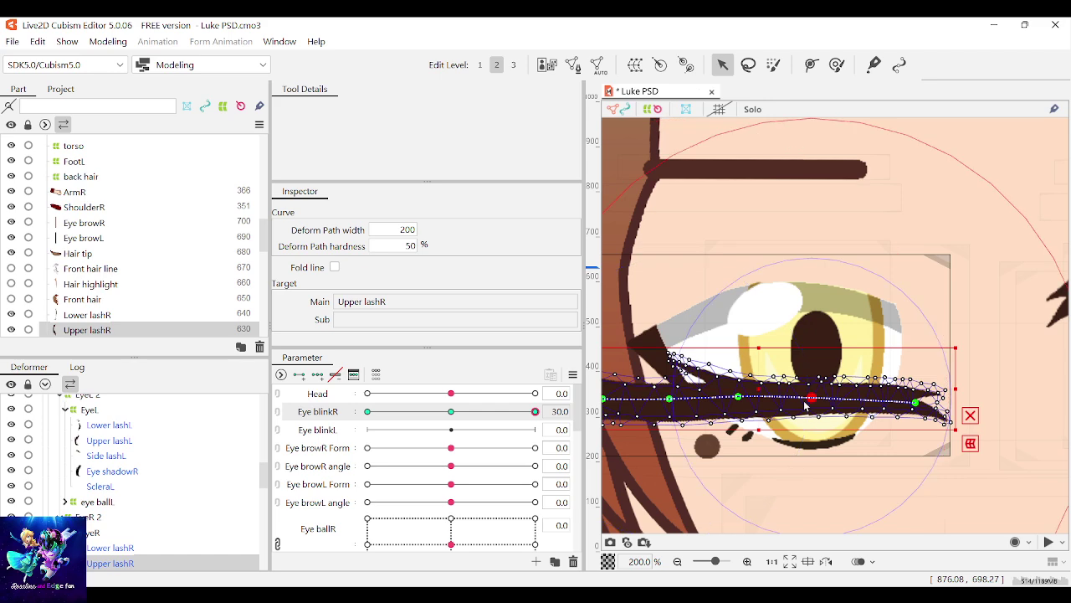
pyautogui.moveTo(534, 411); pyautogui.dragTo(412, 414)
pyautogui.moveTo(416, 452); pyautogui.dragTo(575, 445)
pyautogui.scroll(-1, 872, 369)
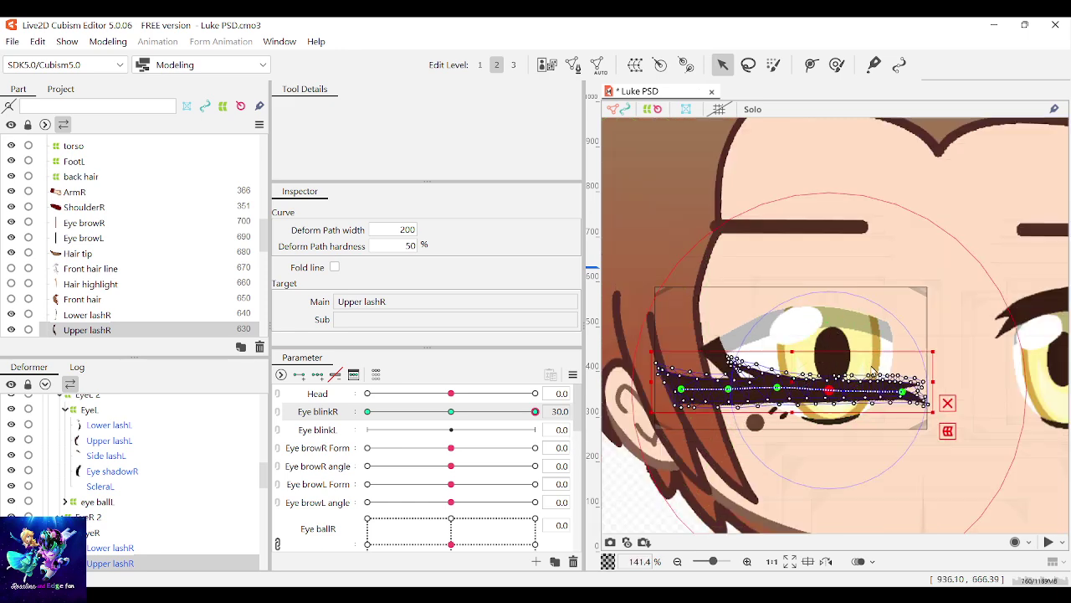
pyautogui.moveTo(536, 411); pyautogui.dragTo(629, 401)
# Step: Add three Eye blinkR keys for ScleraR, try squashing it flat at the lower lash, and undo the squash
pyautogui.click(758, 373)
pyautogui.scroll(-2, 766, 384)
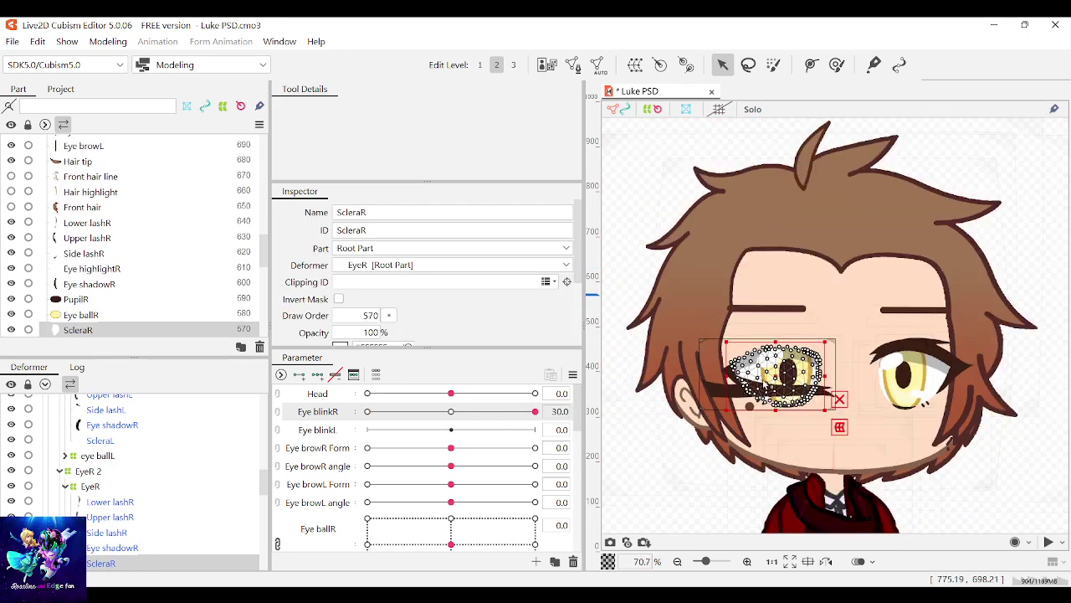
pyautogui.scroll(2, 766, 384)
pyautogui.scroll(1, 801, 381)
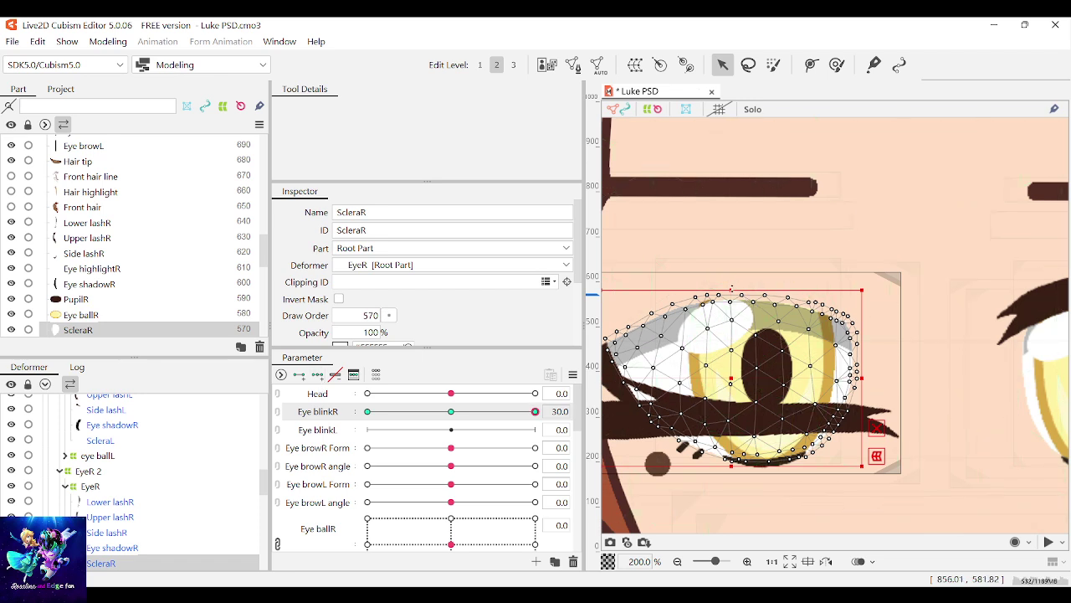
pyautogui.moveTo(731, 289); pyautogui.dragTo(735, 460)
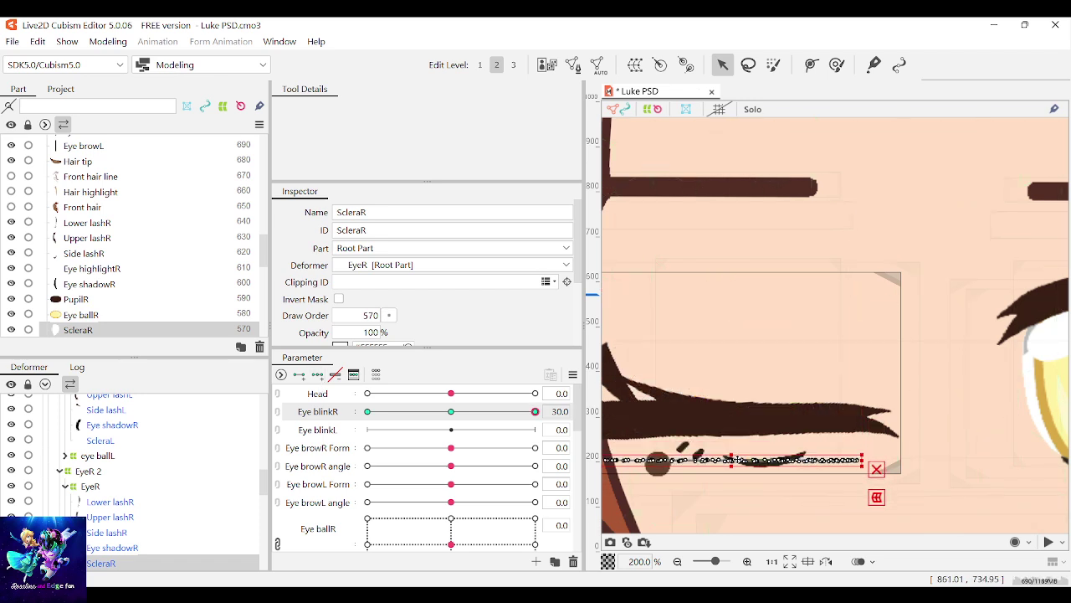
pyautogui.hotkey('ctrl', 'z')
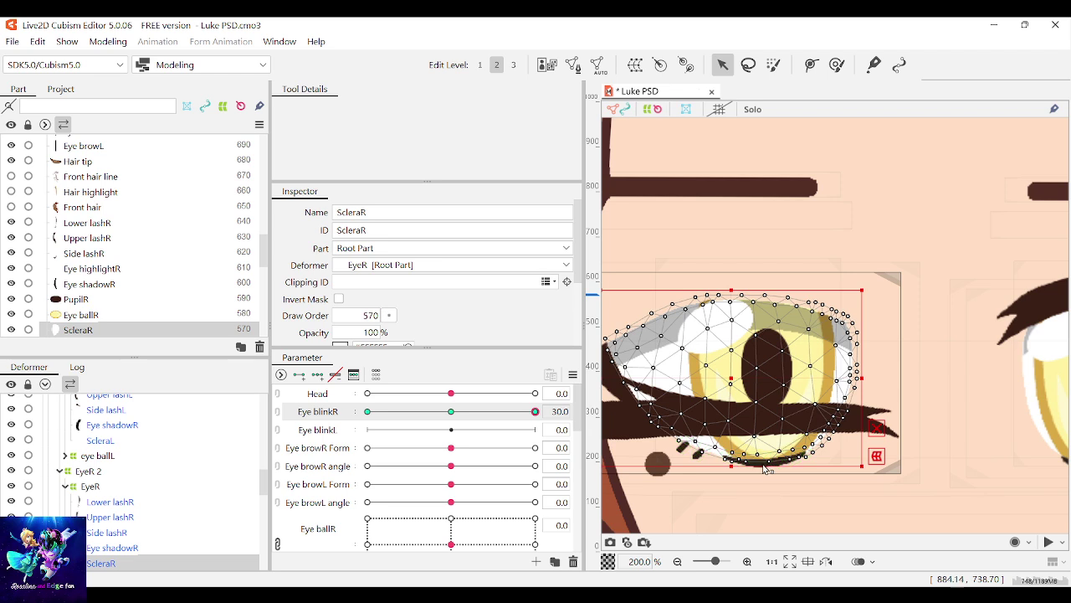
# Step: Add three Eye blinkR keys for the right lower lash and move it up into the closed upper lash at 30
pyautogui.click(763, 466)
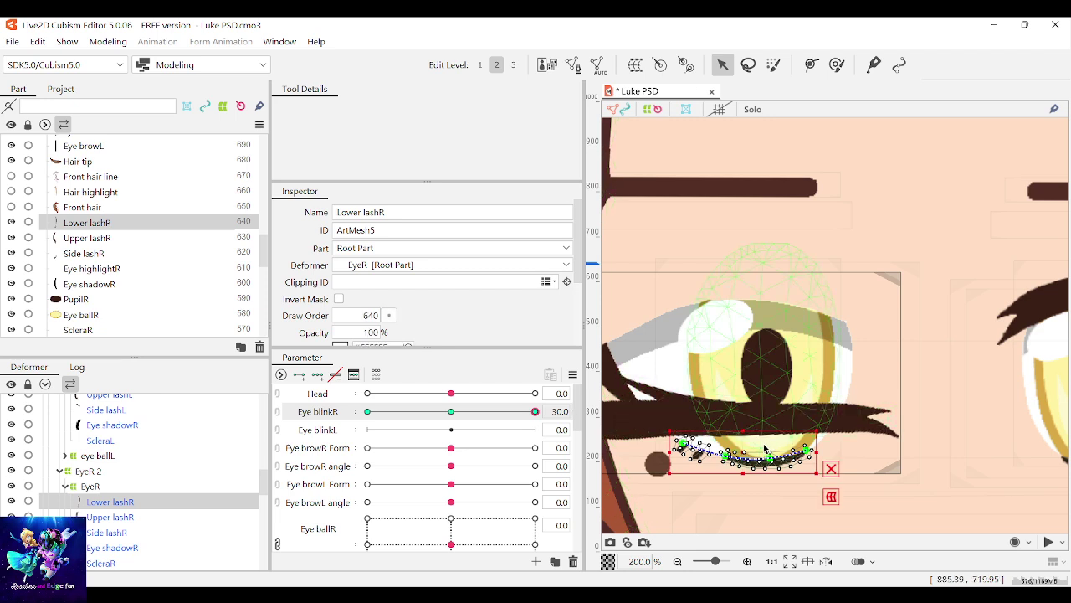
pyautogui.moveTo(740, 452); pyautogui.dragTo(739, 420)
pyautogui.moveTo(520, 416)
pyautogui.mouseDown()
pyautogui.moveTo(473, 415)
pyautogui.moveTo(527, 414)
pyautogui.moveTo(423, 431)
pyautogui.moveTo(540, 416)
pyautogui.mouseUp()
# Step: Squash ScleraR flat inside the closed upper lash at Eye blinkR 30 and preview the partial blink at 11.6
pyautogui.click(664, 376)
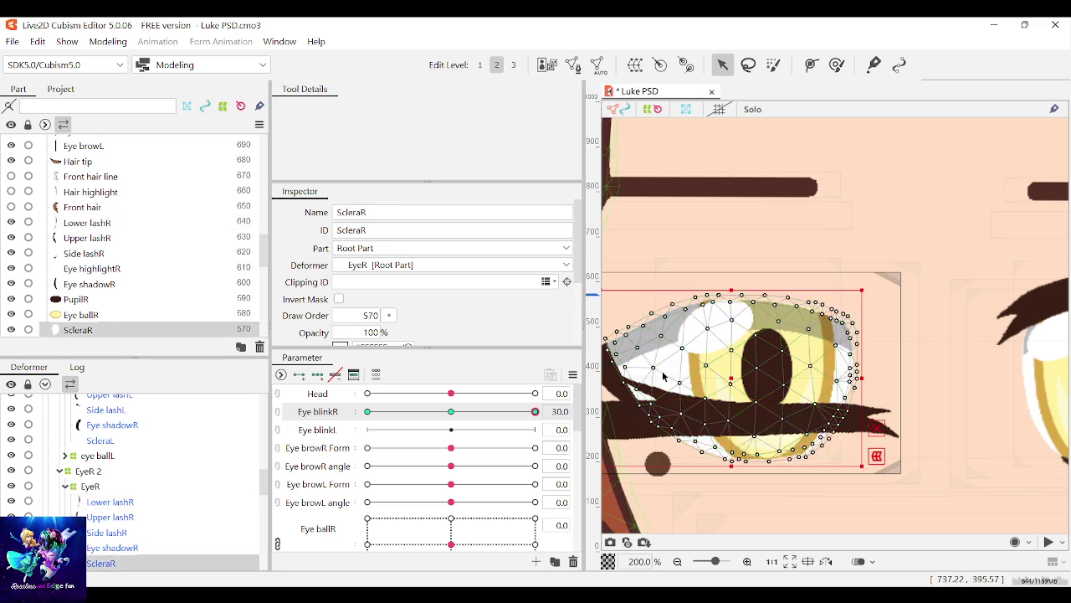
pyautogui.moveTo(732, 291); pyautogui.dragTo(732, 428)
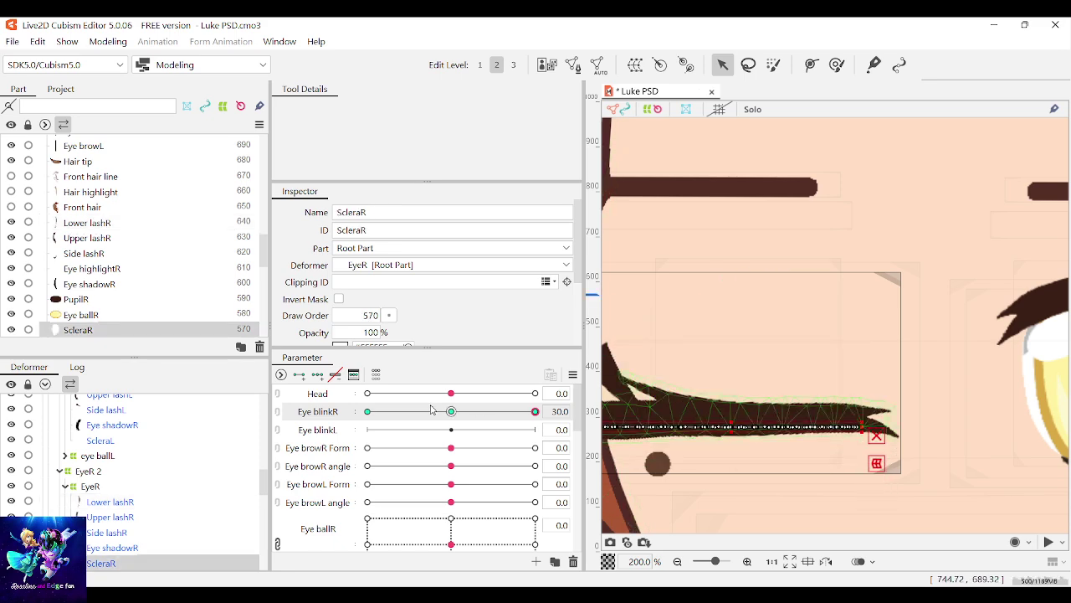
pyautogui.moveTo(534, 411); pyautogui.dragTo(484, 412)
# Step: Straighten the right lower lash's deform path at Eye blinkR 30 so it lies flat within the closed upper lash
pyautogui.scroll(2, 735, 430)
pyautogui.scroll(1, 745, 439)
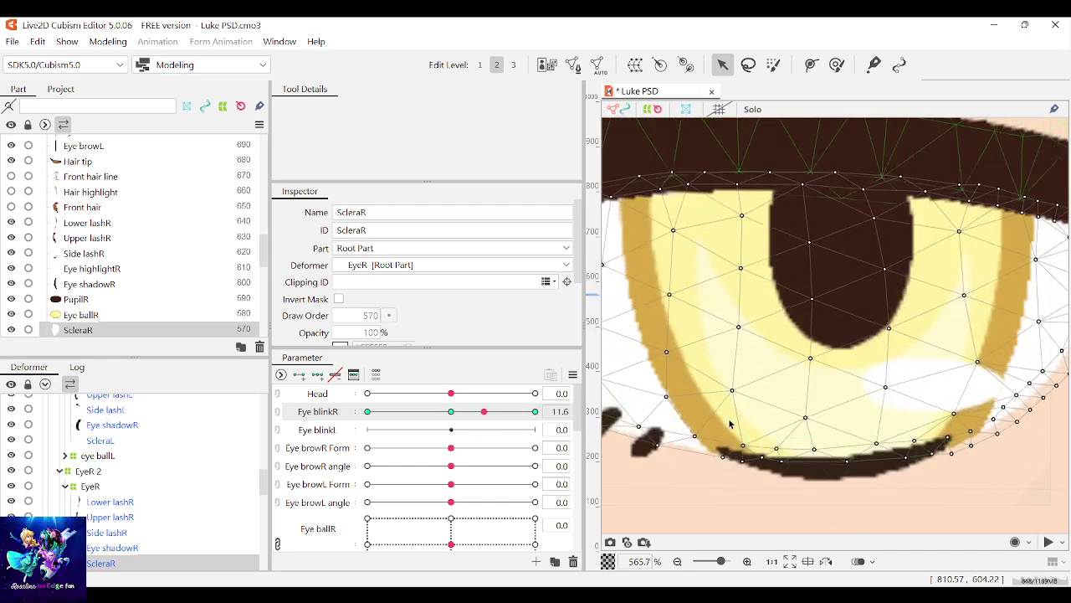
pyautogui.click(866, 471)
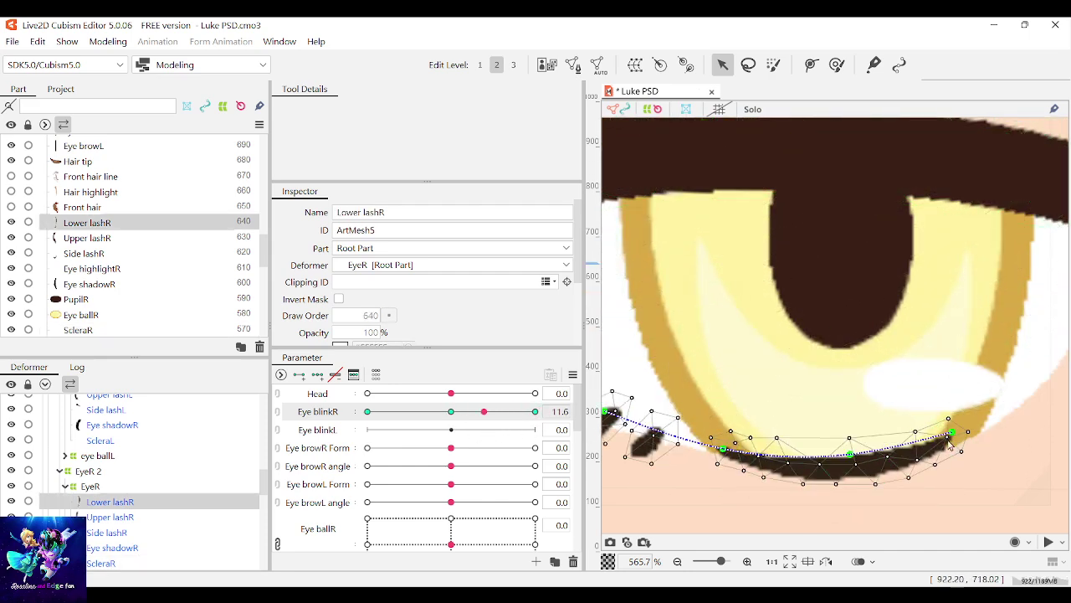
pyautogui.scroll(-2, 926, 442)
pyautogui.scroll(-1, 926, 442)
pyautogui.moveTo(490, 412); pyautogui.dragTo(535, 412)
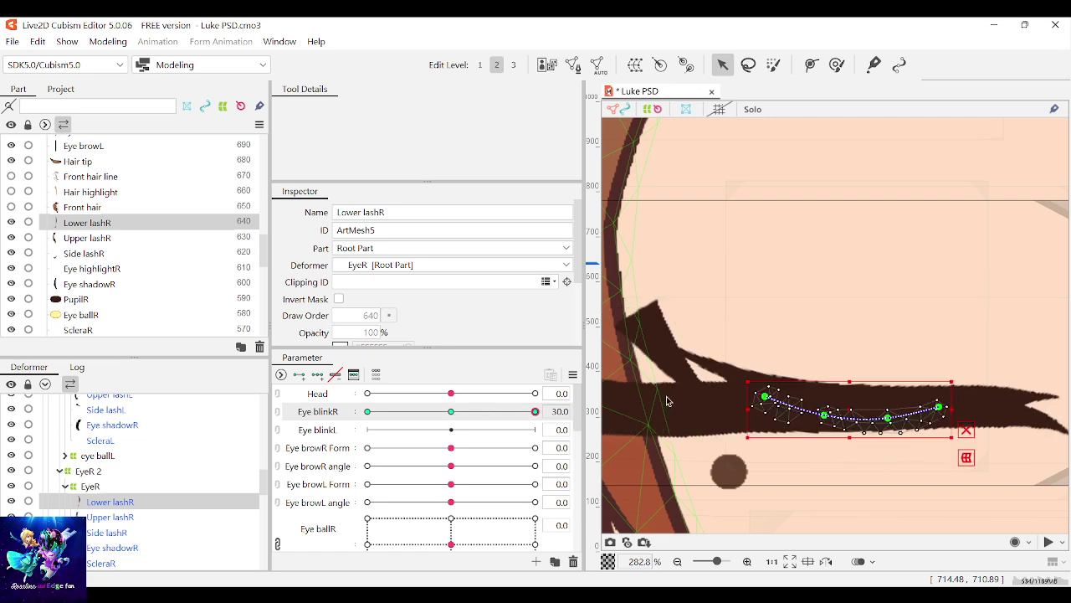
pyautogui.click(777, 406)
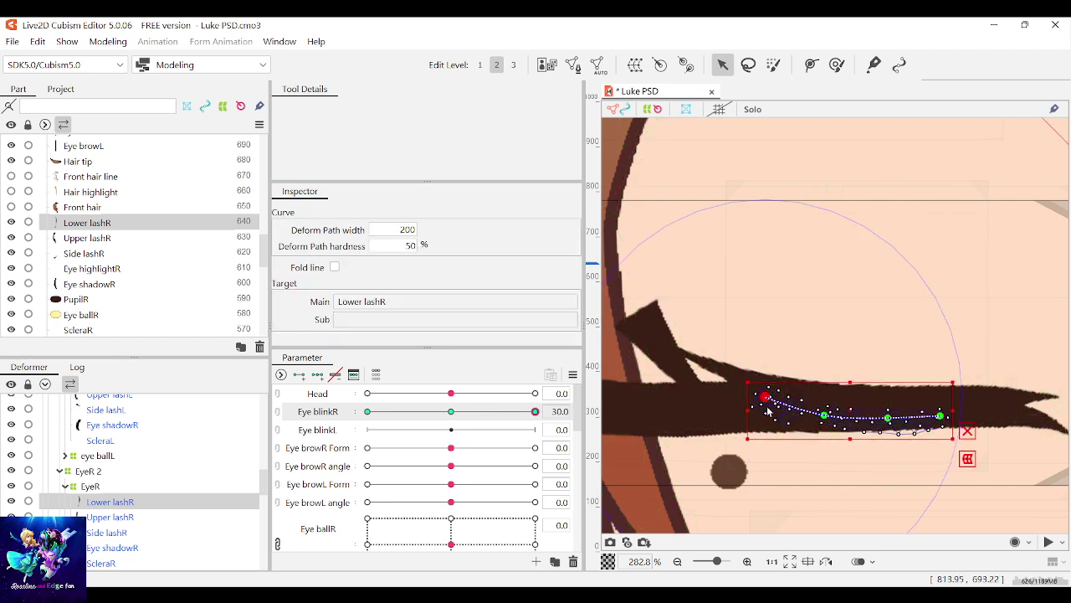
pyautogui.moveTo(768, 410); pyautogui.dragTo(764, 422)
pyautogui.click(886, 424)
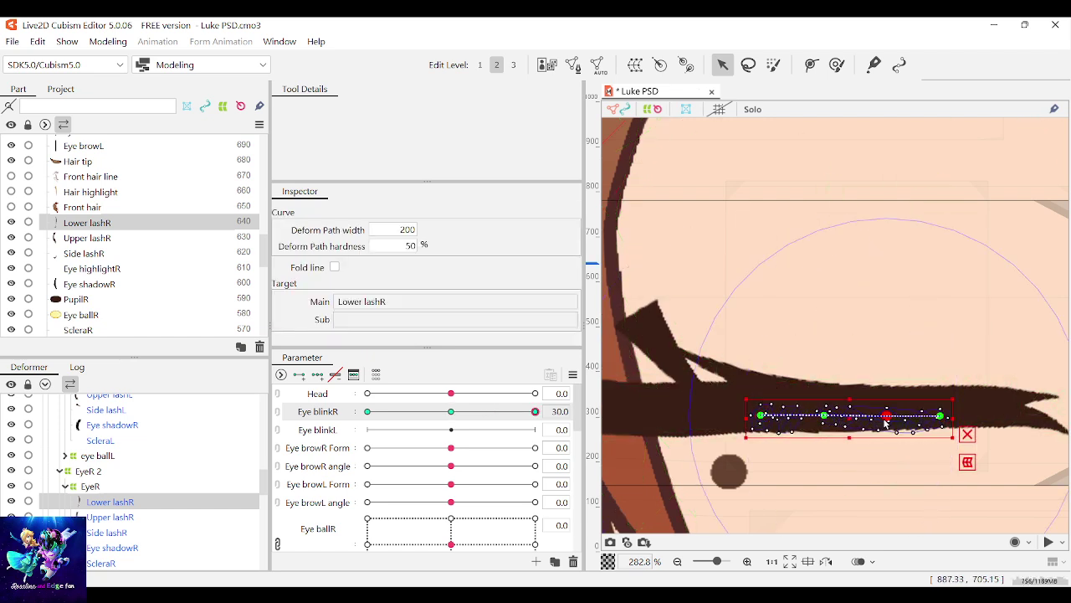
# Step: Nudge the right lower lash slightly down at Eye blinkR 30 while checking its movement along the parameter
pyautogui.scroll(2, 886, 424)
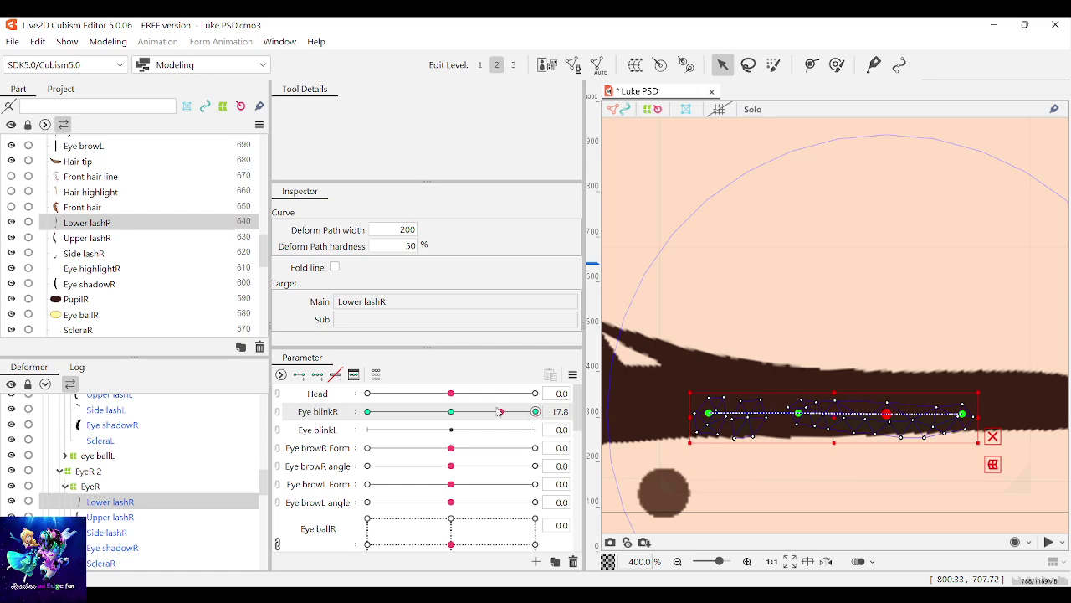
pyautogui.moveTo(500, 411); pyautogui.dragTo(536, 411)
pyautogui.moveTo(833, 416); pyautogui.dragTo(831, 419)
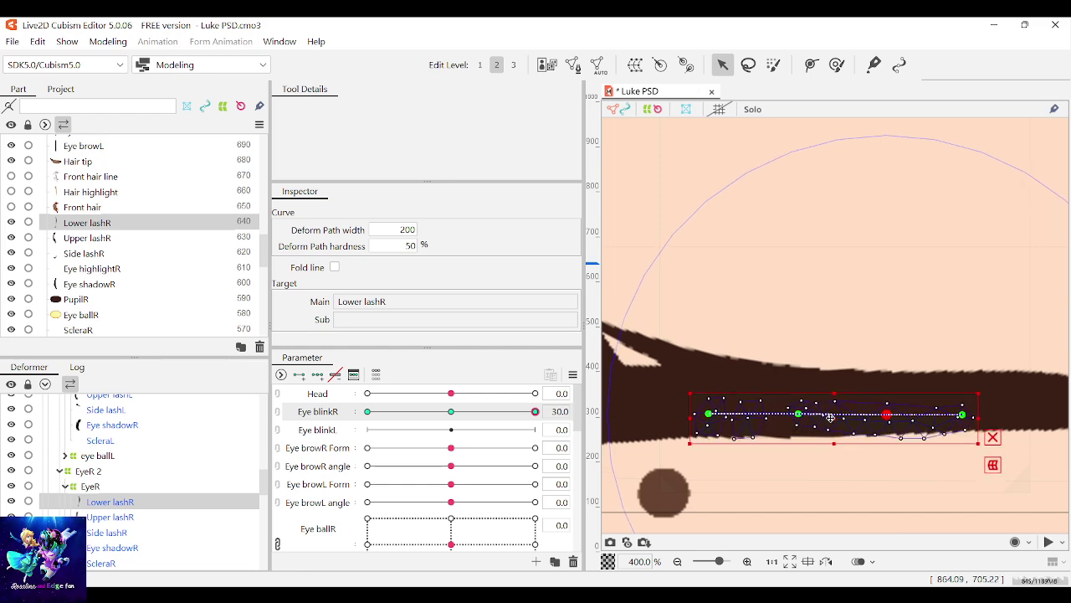
pyautogui.moveTo(534, 412); pyautogui.dragTo(559, 424)
# Step: Try squashing the right side lash into the closed upper lash at Eye blinkR 30 and undo it
pyautogui.scroll(-1, 925, 406)
pyautogui.click(660, 313)
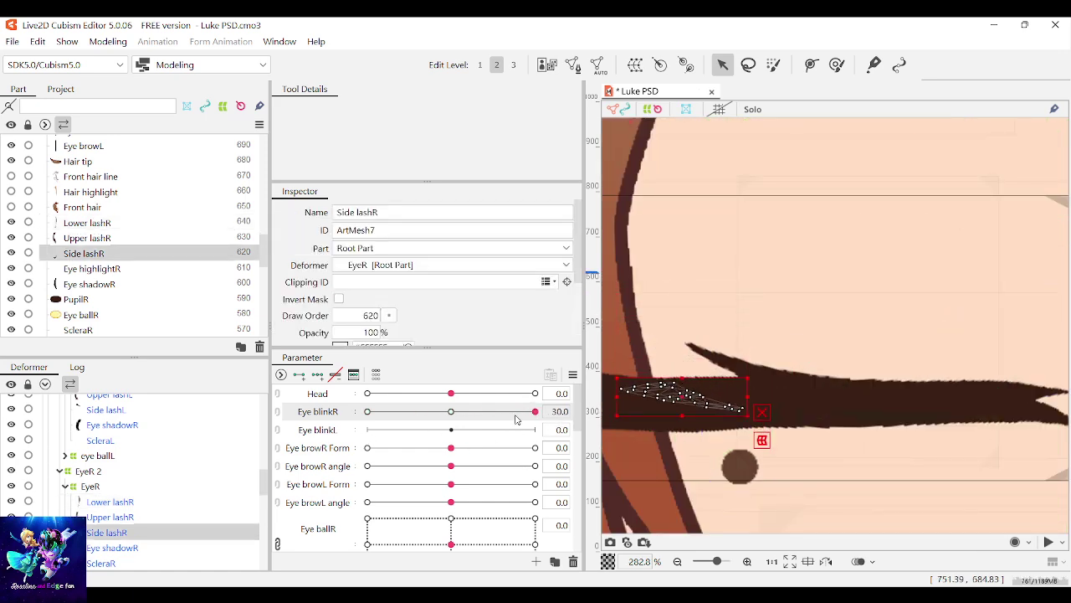
pyautogui.moveTo(516, 418); pyautogui.dragTo(485, 423)
pyautogui.hotkey('ctrl', 'z')
pyautogui.hotkey('ctrl', 'z')
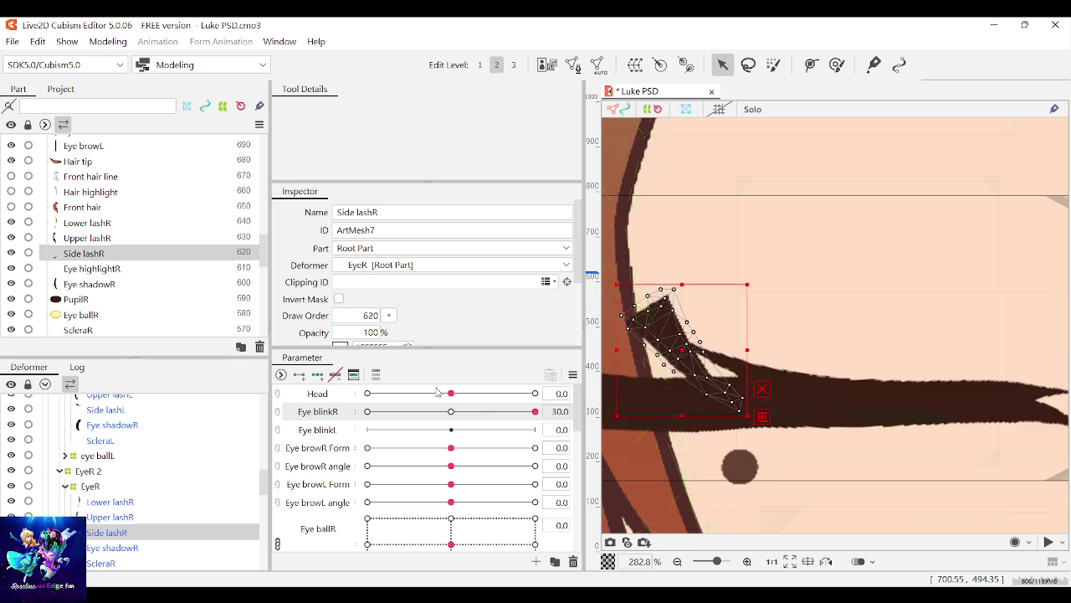
# Step: Add three Eye blinkR keys for the right side lash, squash it flat at 30 and place it inside the closed upper lash
pyautogui.click(669, 342)
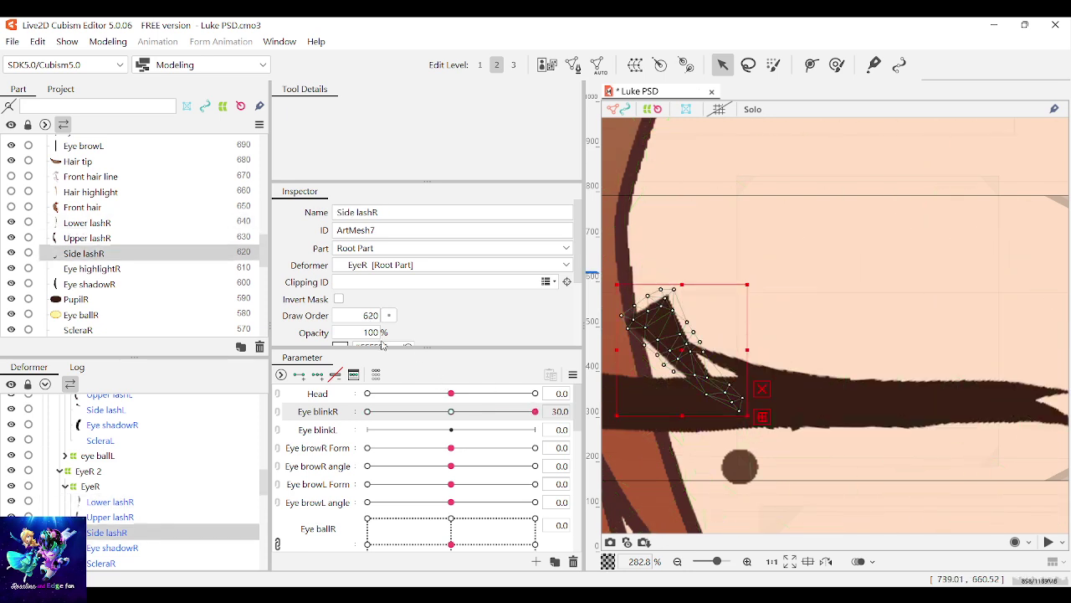
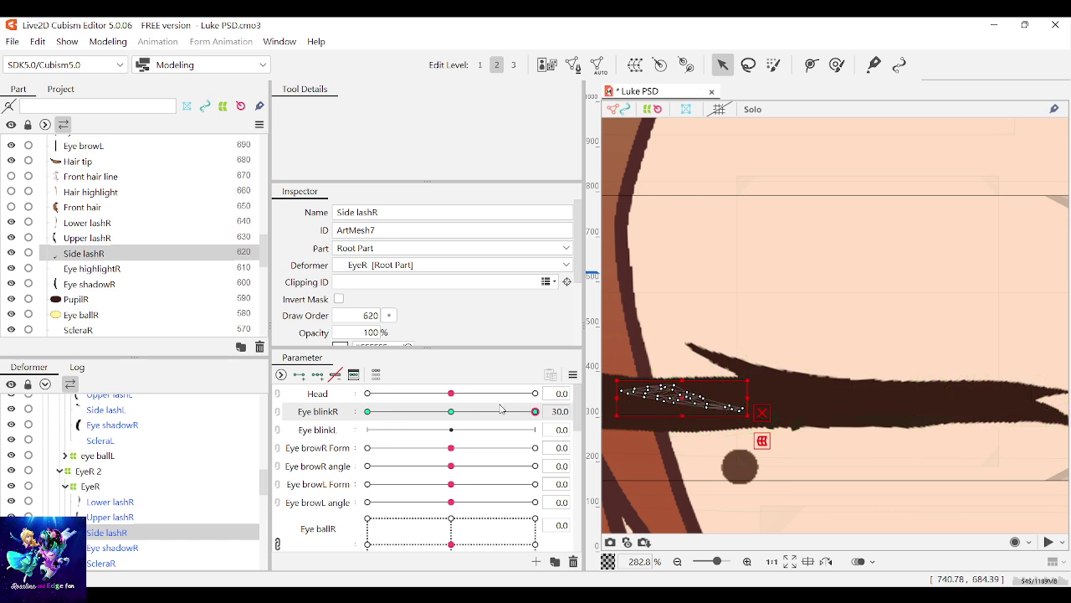
pyautogui.moveTo(527, 415)
pyautogui.mouseDown()
pyautogui.moveTo(448, 430)
pyautogui.moveTo(544, 418)
pyautogui.mouseUp()
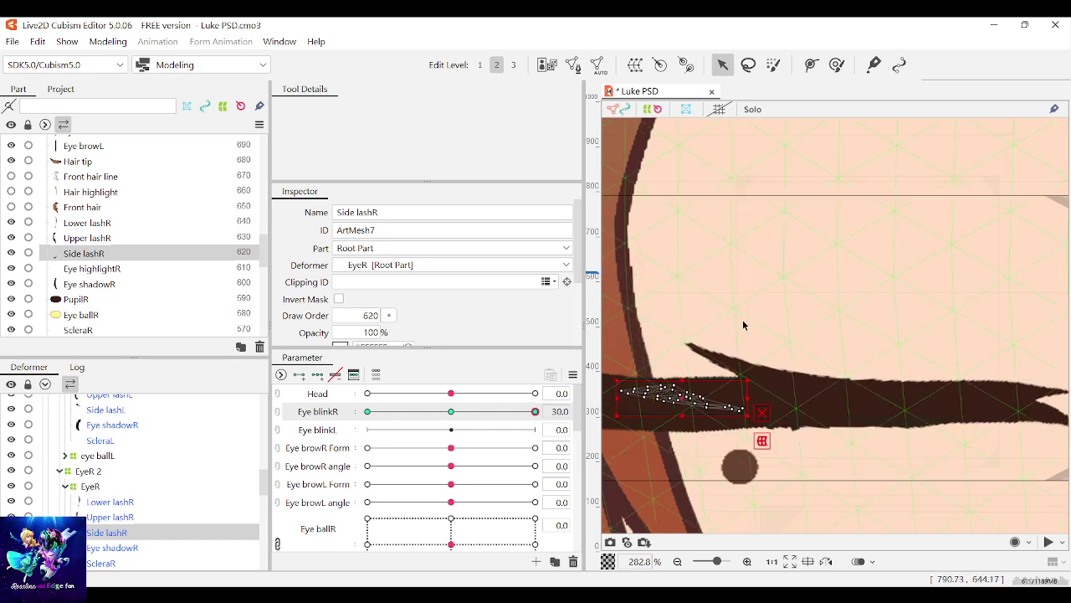
pyautogui.scroll(-2, 744, 329)
pyautogui.scroll(2, 705, 370)
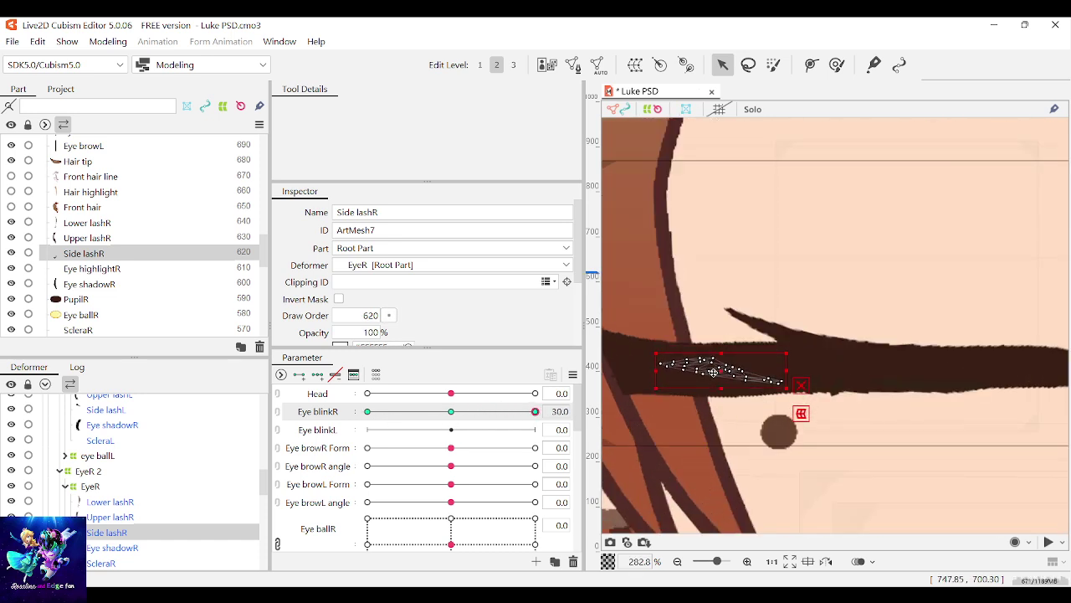
pyautogui.moveTo(521, 417); pyautogui.dragTo(568, 411)
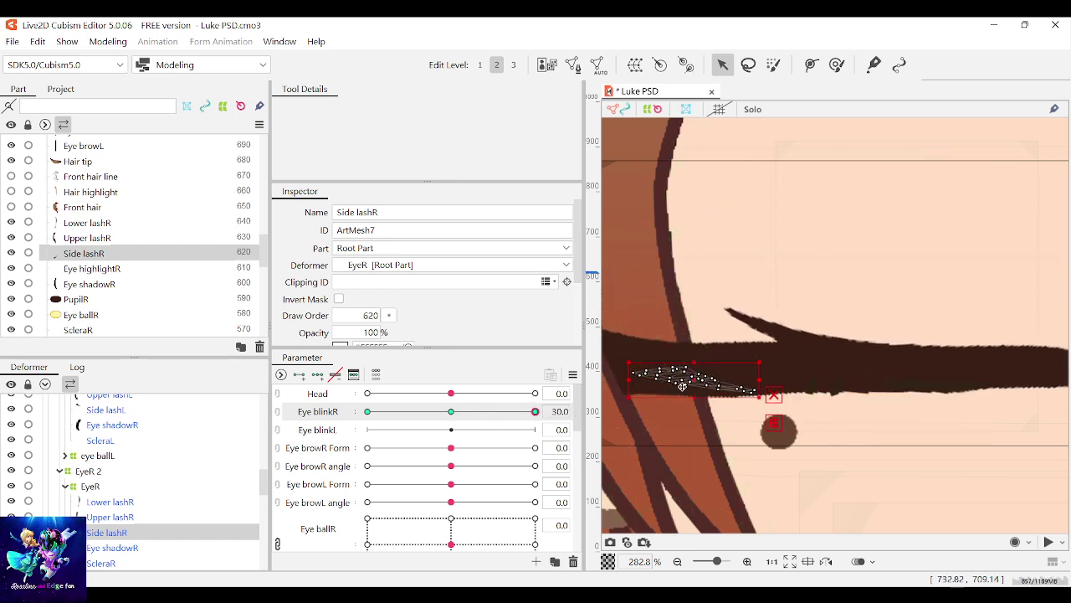
# Step: Try shifting the outer vertices of the right side lash along the closed upper lash at Eye blinkR 30 and undo it
pyautogui.moveTo(535, 411)
pyautogui.mouseDown()
pyautogui.moveTo(494, 419)
pyautogui.moveTo(528, 428)
pyautogui.mouseUp()
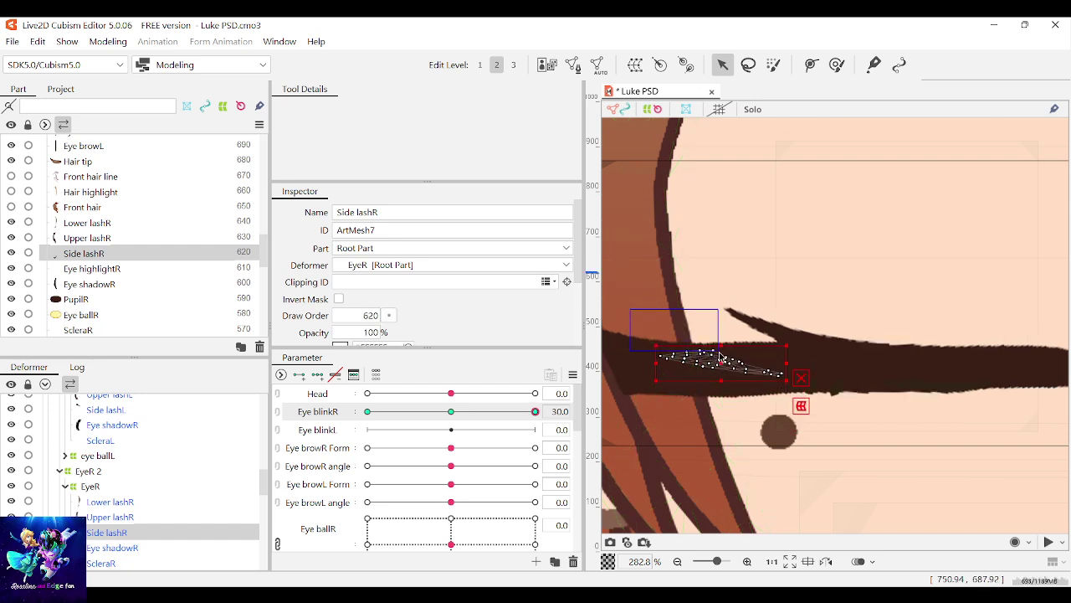
pyautogui.moveTo(737, 364); pyautogui.dragTo(738, 365)
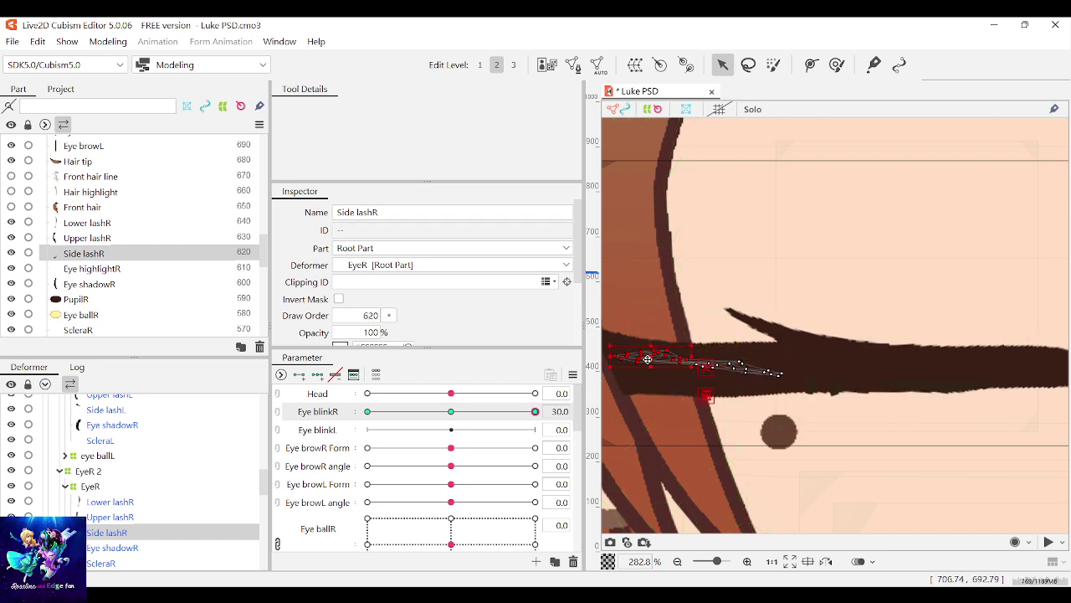
pyautogui.moveTo(522, 421)
pyautogui.mouseDown()
pyautogui.moveTo(482, 423)
pyautogui.moveTo(512, 424)
pyautogui.mouseUp()
pyautogui.hotkey('ctrl', 'z')
pyautogui.hotkey('ctrl', 'z')
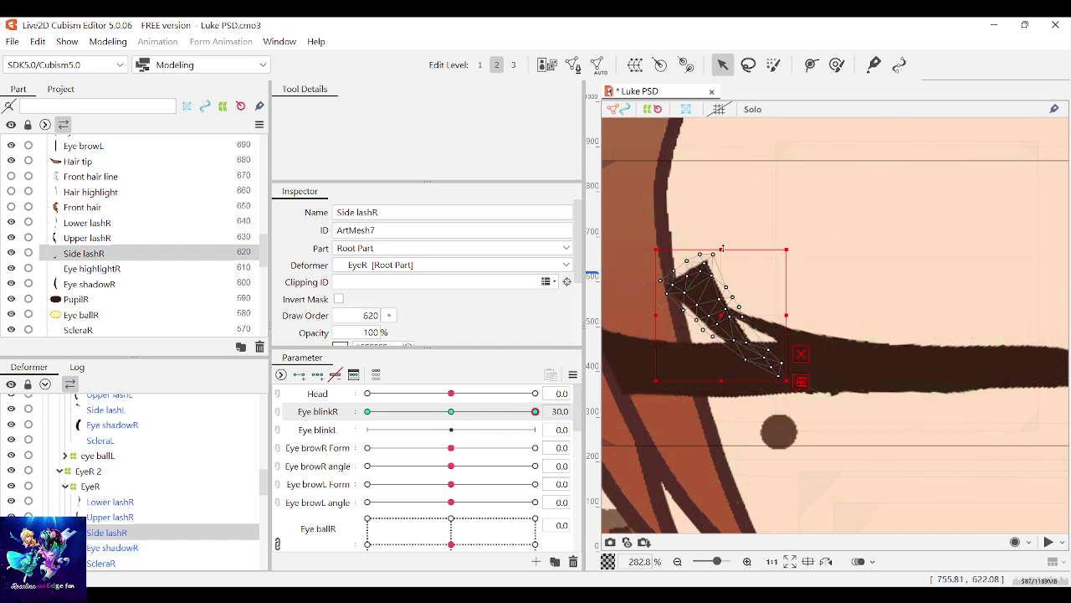
# Step: Squash the right side lash vertically at Eye blinkR 30 so it lies flat inside the closed upper lash
pyautogui.moveTo(721, 249); pyautogui.dragTo(721, 323)
pyautogui.hotkey('ctrl', 'z')
pyautogui.moveTo(721, 249); pyautogui.dragTo(728, 352)
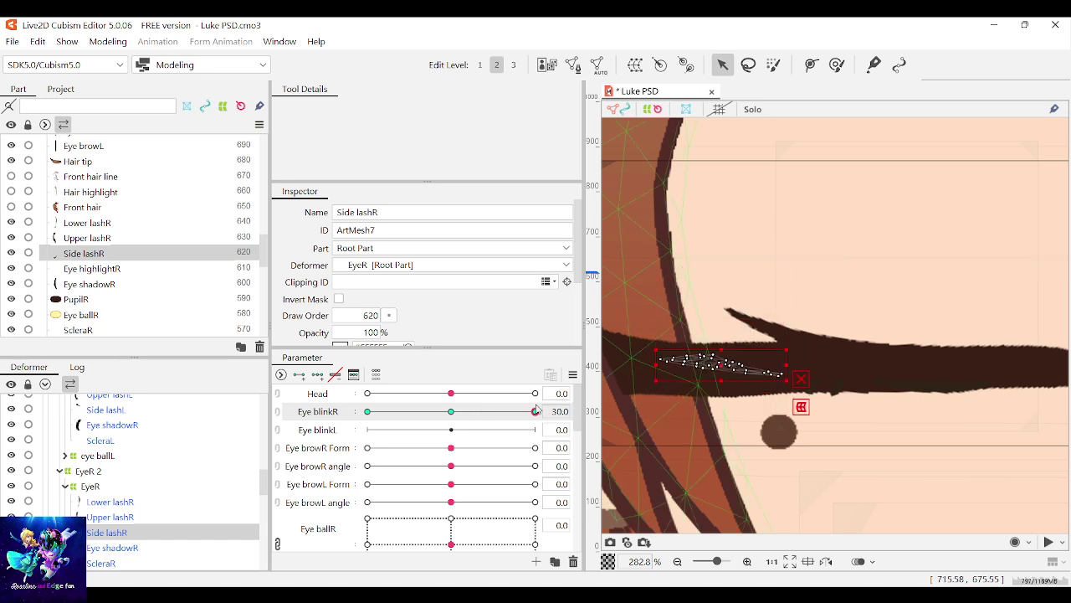
# Step: Move the right eye shadow down onto the closed upper lash at Eye blinkR 30 and flatten its deform path
pyautogui.moveTo(537, 410); pyautogui.dragTo(451, 411)
pyautogui.click(767, 243)
pyautogui.scroll(-2, 736, 297)
pyautogui.scroll(2, 865, 332)
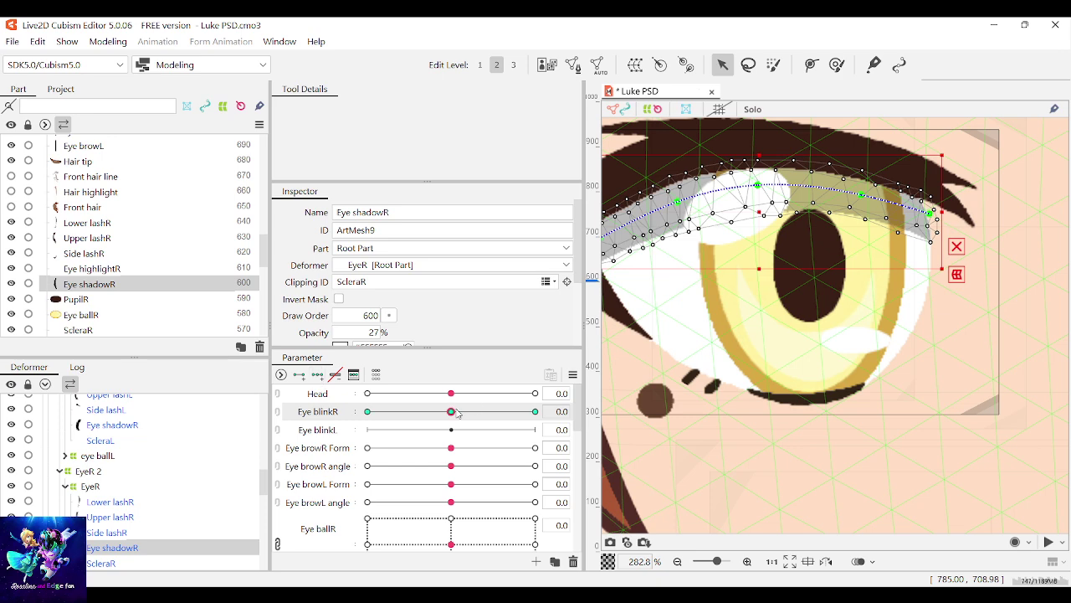
pyautogui.moveTo(453, 411); pyautogui.dragTo(535, 411)
pyautogui.moveTo(756, 209); pyautogui.dragTo(743, 376)
pyautogui.scroll(-3, 811, 358)
pyautogui.moveTo(885, 373); pyautogui.dragTo(836, 355)
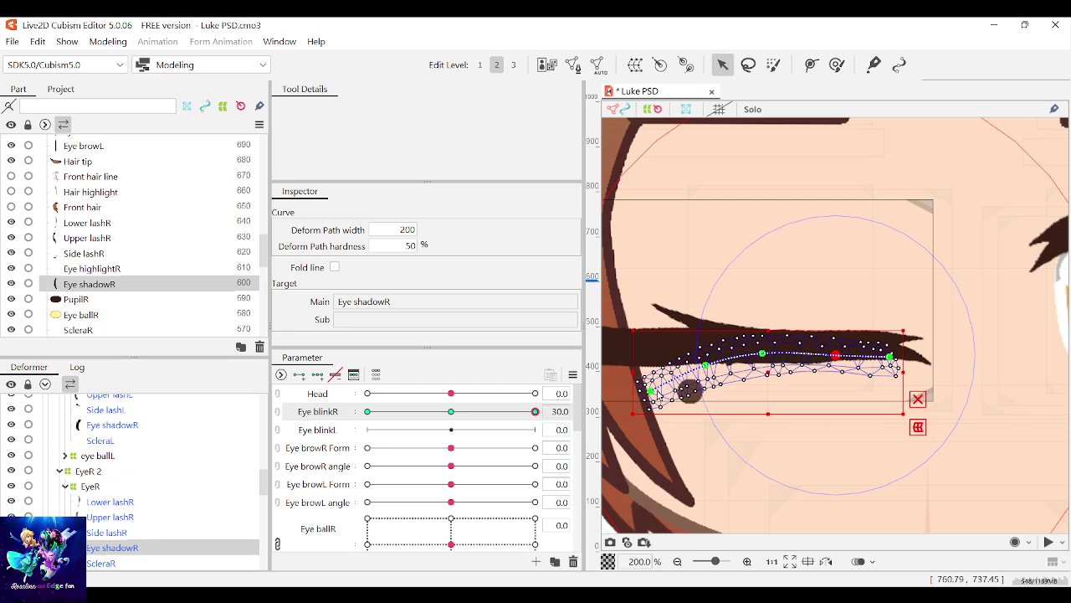
pyautogui.moveTo(651, 391); pyautogui.dragTo(703, 354)
pyautogui.hotkey('ctrl', 'z')
pyautogui.moveTo(535, 410); pyautogui.dragTo(465, 416)
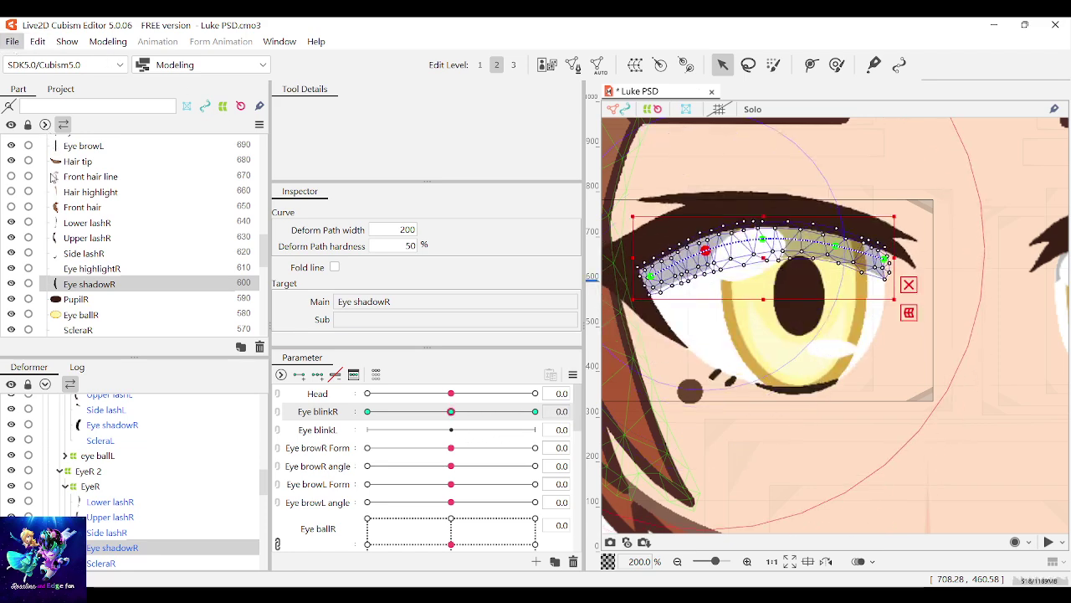
# Step: Save the model and clear the selection
pyautogui.hotkey('ctrl', 's')
pyautogui.scroll(-4, 774, 383)
pyautogui.click(775, 383)
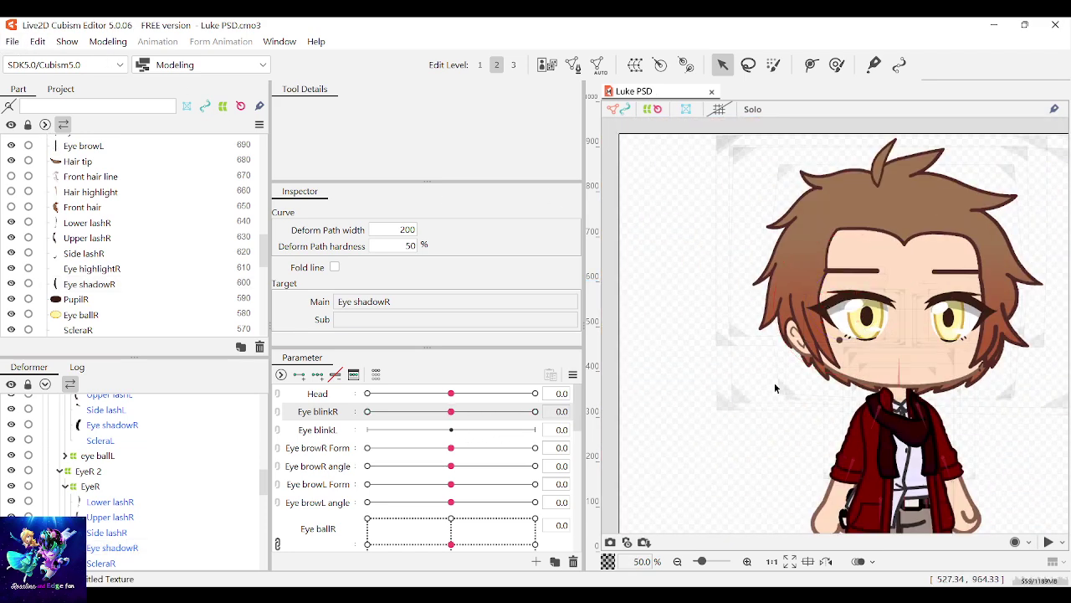
pyautogui.scroll(-2, 852, 318)
pyautogui.scroll(6, 852, 318)
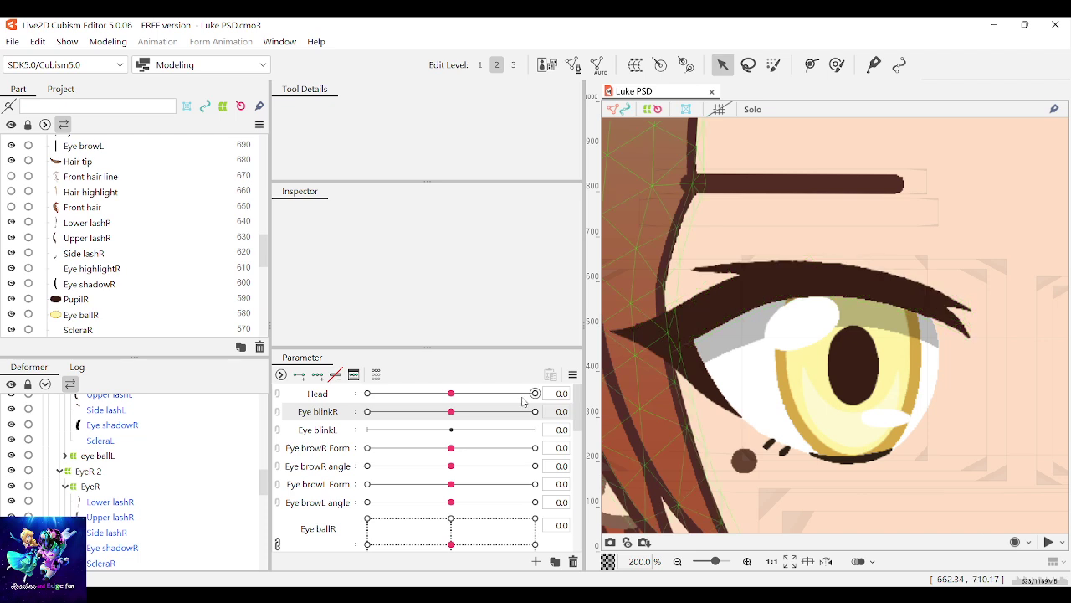
# Step: Nudge the lower inner tip vertices of the right upper lash slightly up at Eye blinkR 30, undoing trial adjustments
pyautogui.moveTo(470, 417); pyautogui.dragTo(581, 406)
pyautogui.click(945, 420)
pyautogui.scroll(-2, 946, 420)
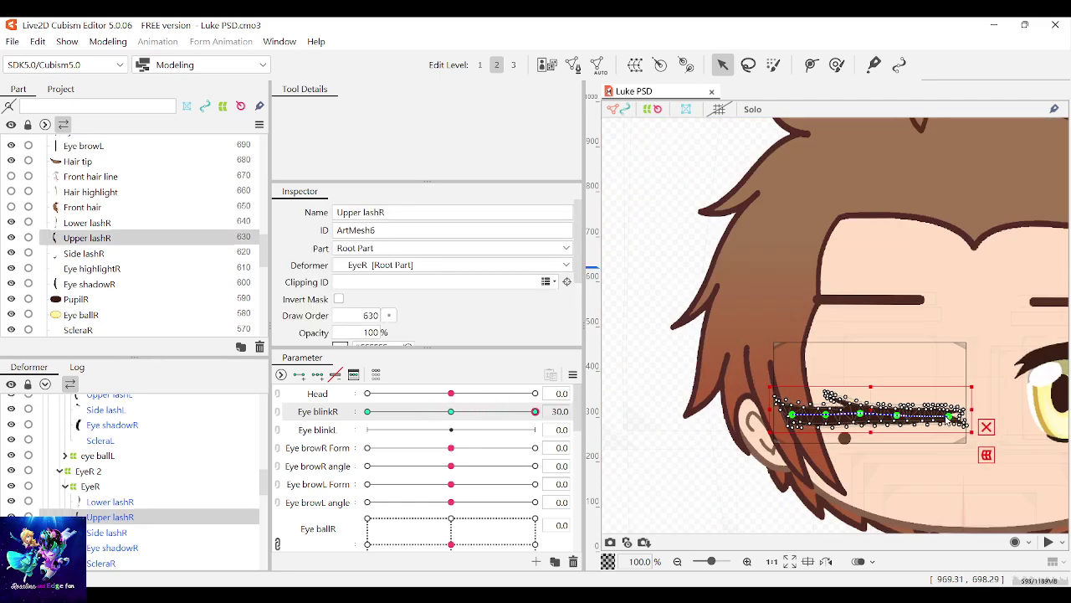
pyautogui.scroll(4, 961, 420)
pyautogui.moveTo(916, 425); pyautogui.dragTo(906, 463)
pyautogui.hotkey('ctrl', 'z')
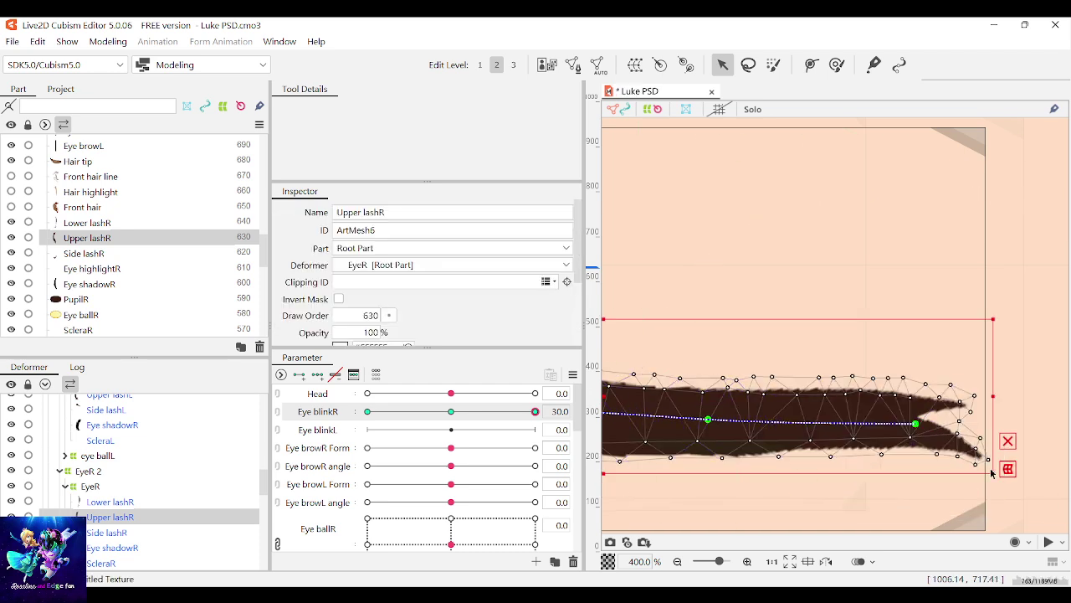
pyautogui.moveTo(964, 430); pyautogui.dragTo(982, 449)
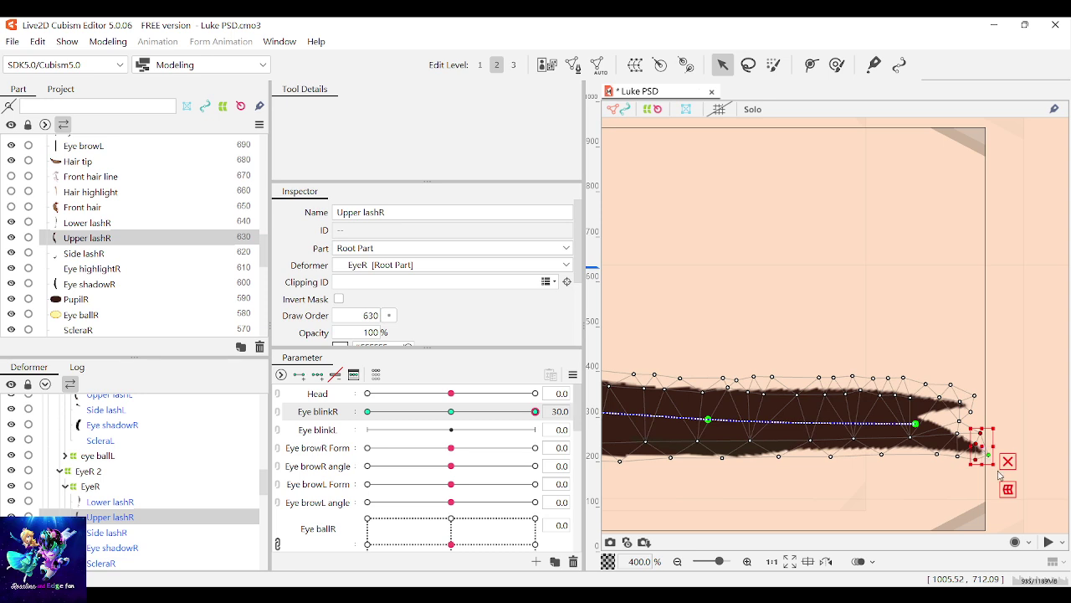
pyautogui.hotkey('ctrl', 'z')
pyautogui.click(1031, 494)
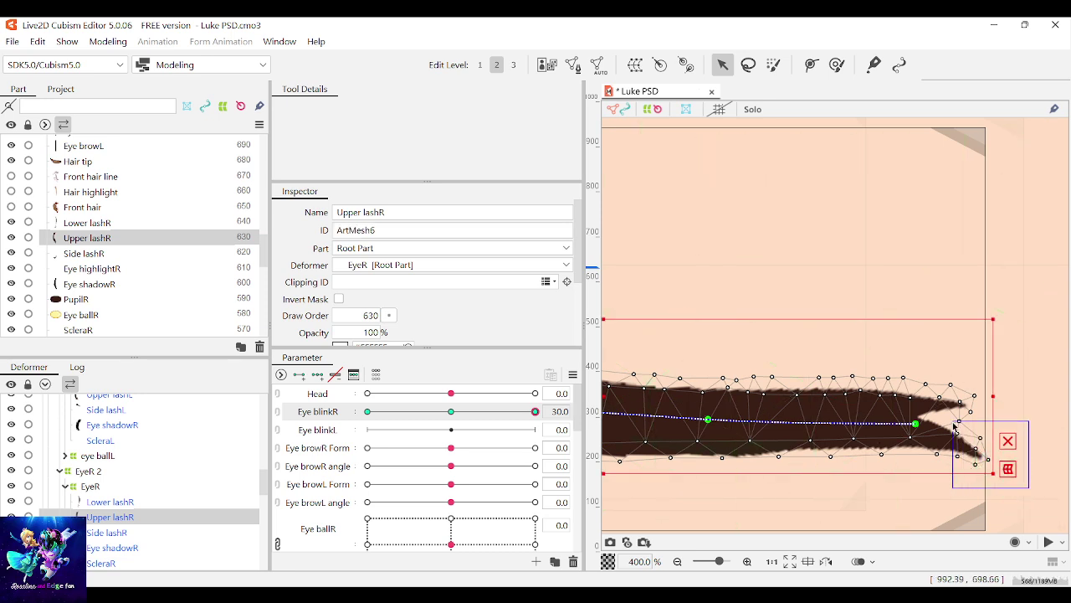
pyautogui.moveTo(954, 431); pyautogui.dragTo(992, 432)
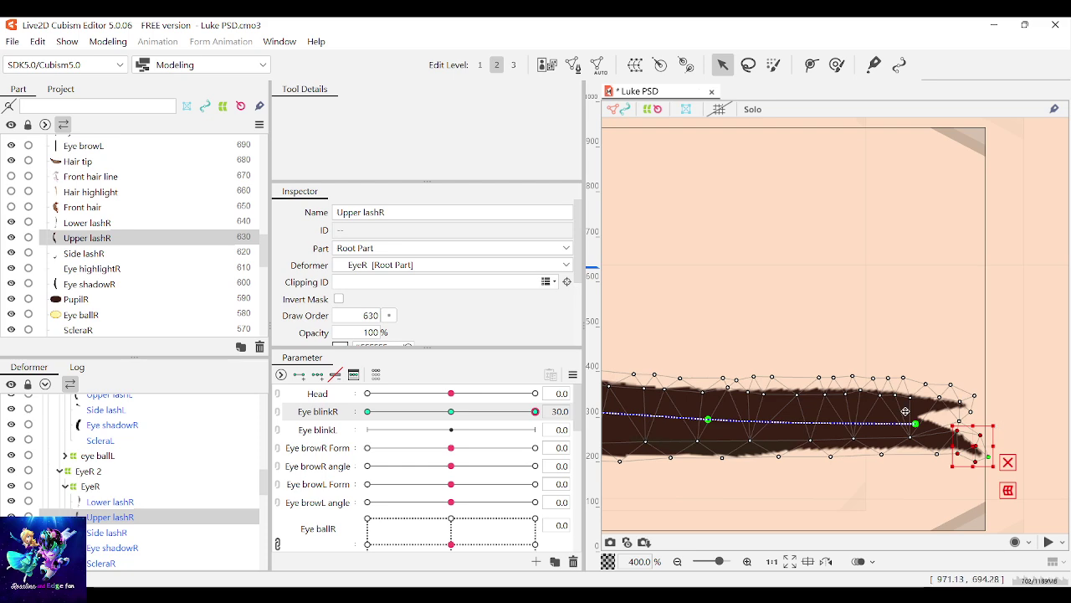
pyautogui.scroll(-5, 906, 411)
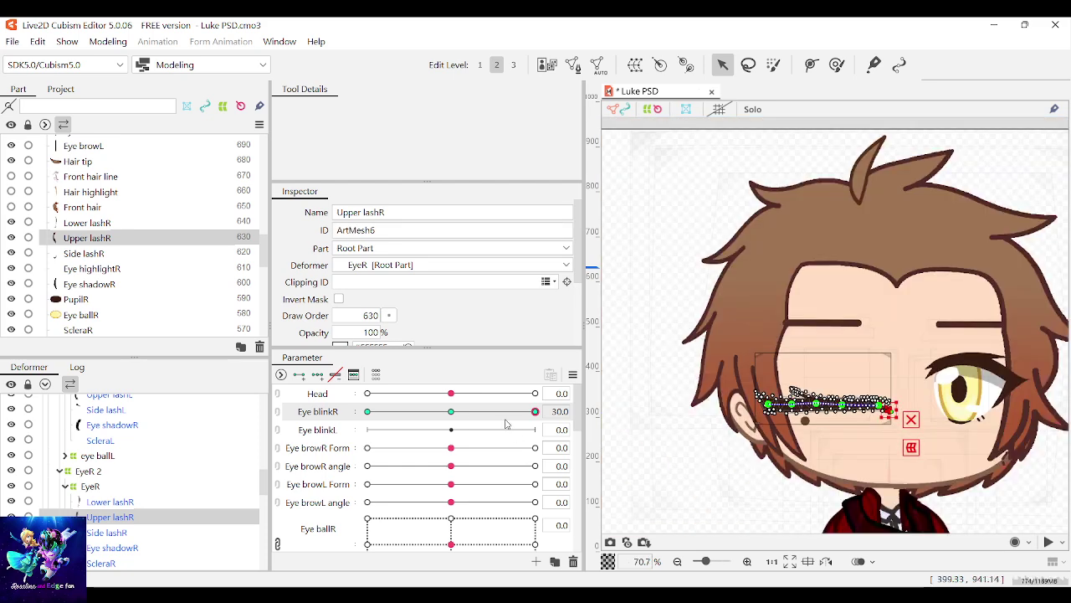
# Step: Preview the right eye's closing motion along Eye blinkR and save the model
pyautogui.moveTo(508, 416); pyautogui.dragTo(546, 409)
pyautogui.click(674, 477)
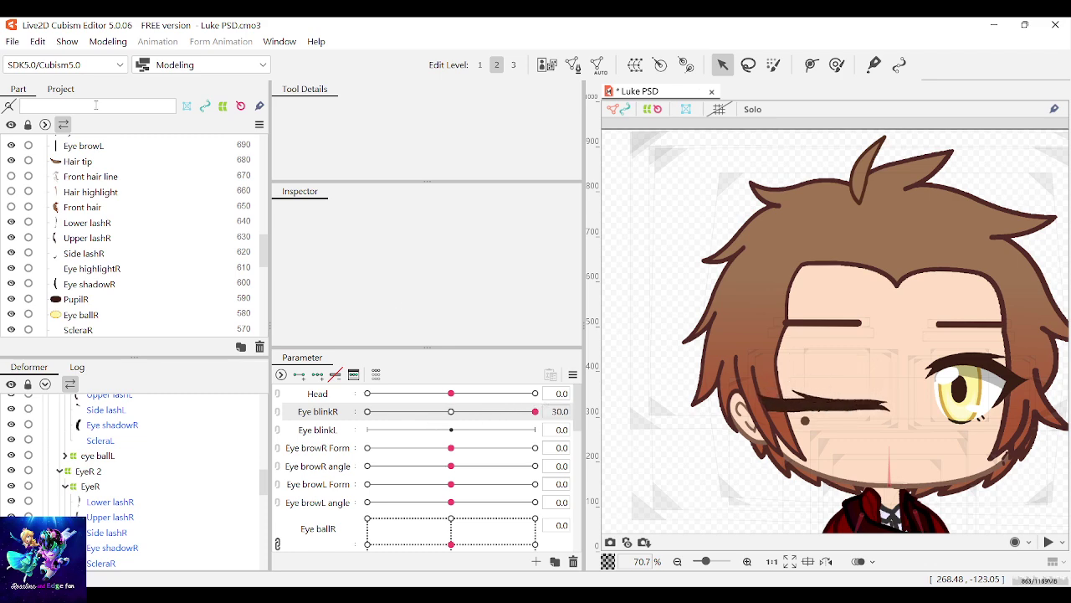
pyautogui.scroll(-2, 704, 347)
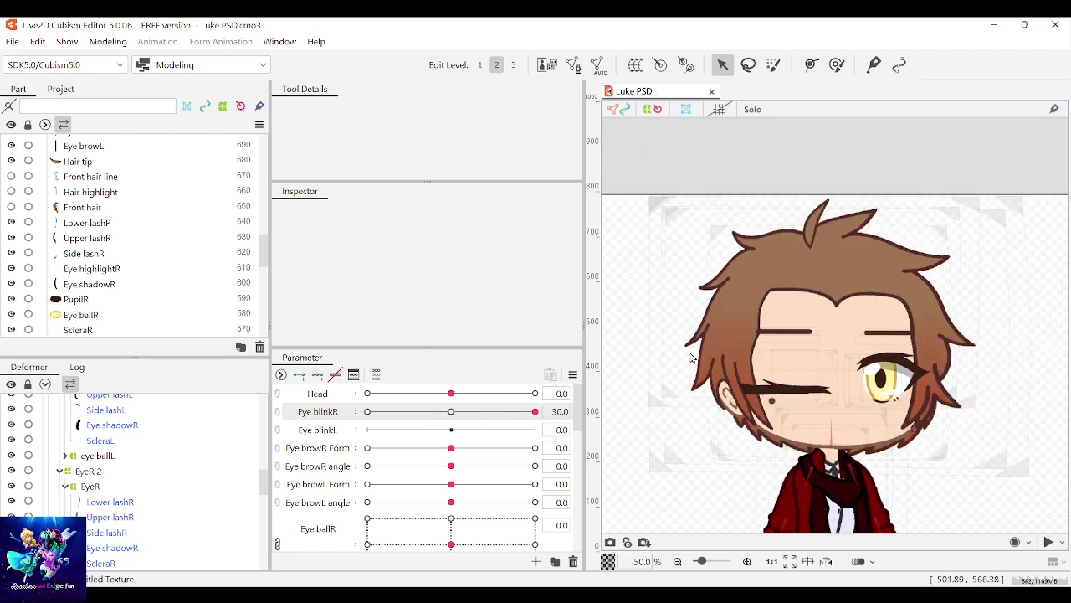
pyautogui.scroll(3, 808, 368)
# Step: Return Eye blinkR to 0 and draw a five-point deform path along the left upper lash from inner end to outer corner
pyautogui.moveTo(532, 410); pyautogui.dragTo(452, 414)
pyautogui.click(826, 332)
pyautogui.scroll(-2, 823, 335)
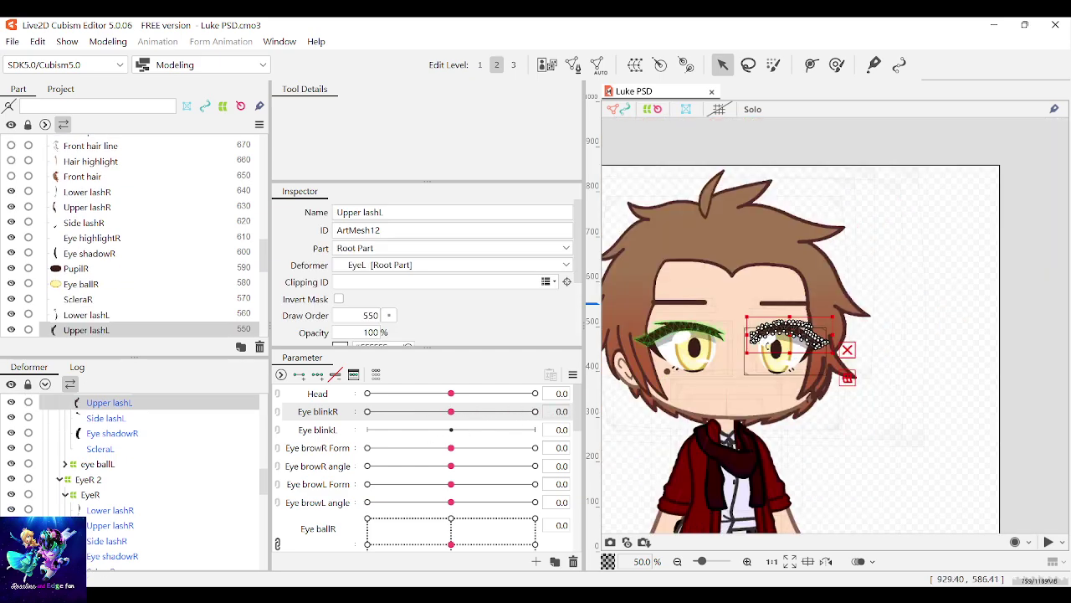
pyautogui.scroll(4, 788, 349)
pyautogui.click(809, 70)
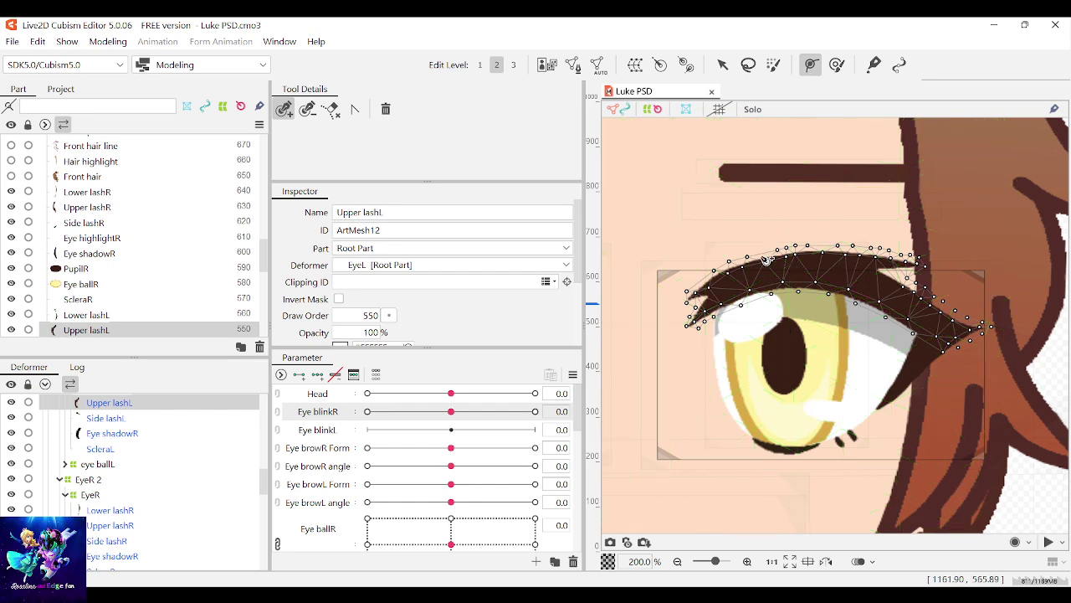
pyautogui.press('p')
pyautogui.click(712, 291)
pyautogui.click(785, 268)
pyautogui.click(854, 274)
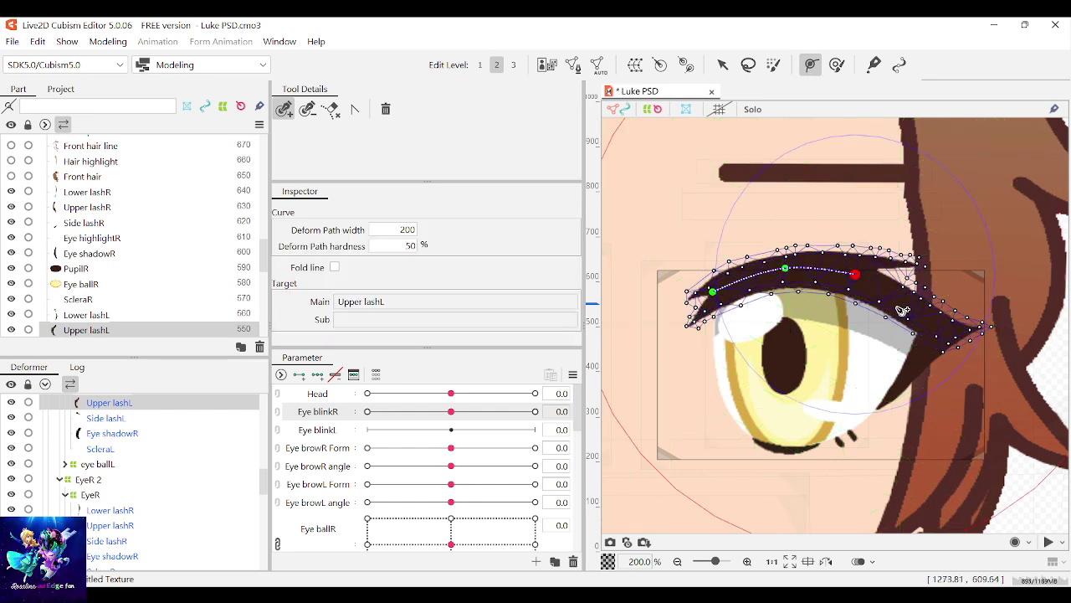
pyautogui.click(900, 299)
pyautogui.click(950, 333)
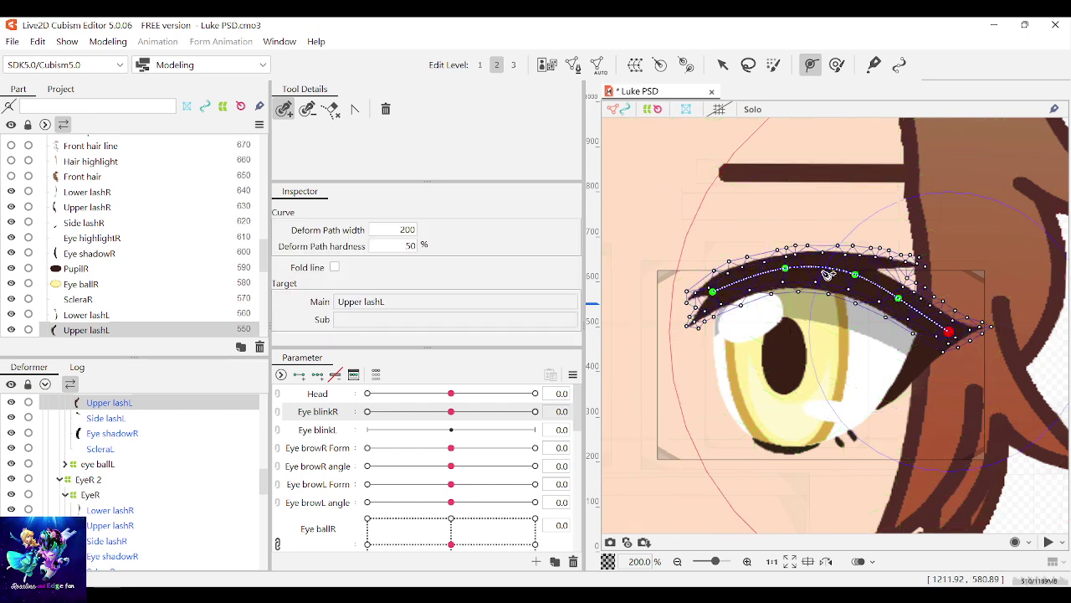
pyautogui.click(721, 65)
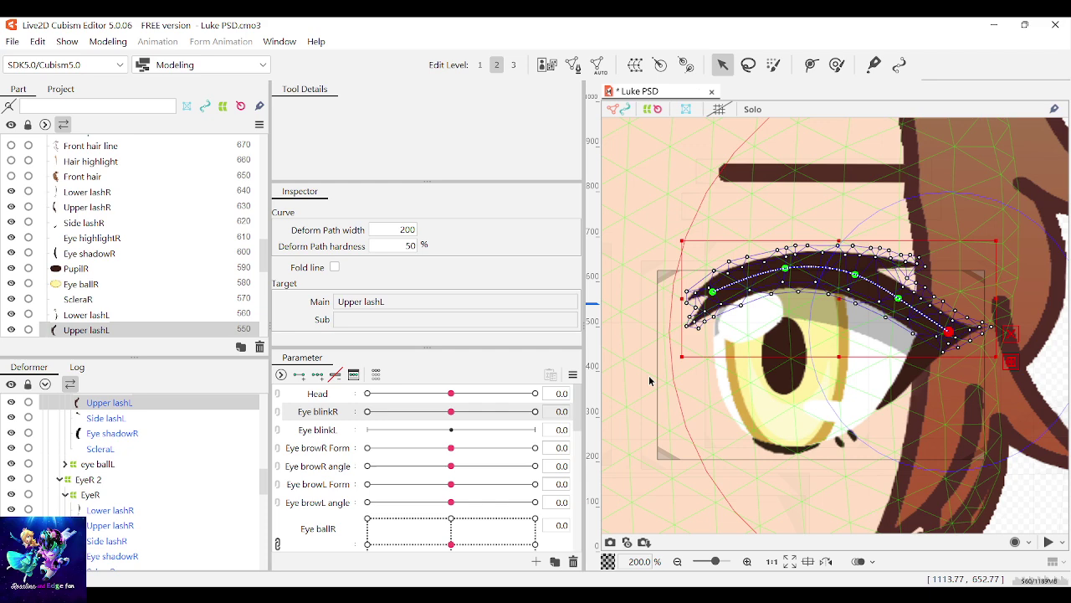
# Step: Add three Eye blinkL keys for the left upper lash and lower it over the eye with both blink parameters at 30
pyautogui.click(339, 432)
pyautogui.moveTo(452, 431); pyautogui.dragTo(536, 431)
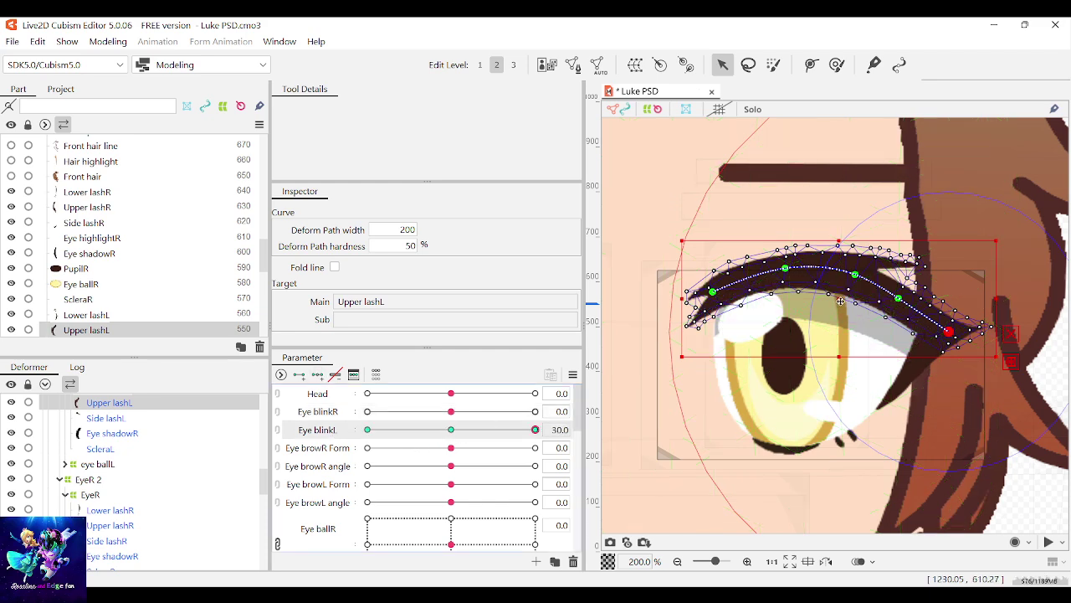
pyautogui.scroll(-1, 944, 367)
pyautogui.click(535, 411)
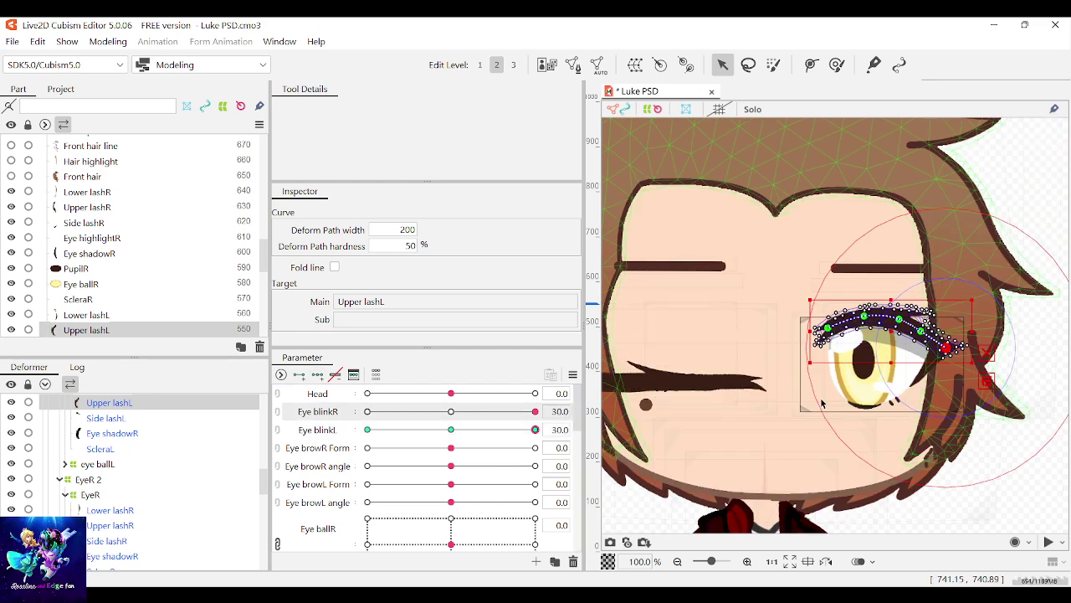
pyautogui.moveTo(893, 335); pyautogui.dragTo(885, 388)
pyautogui.scroll(-2, 886, 387)
pyautogui.scroll(4, 885, 387)
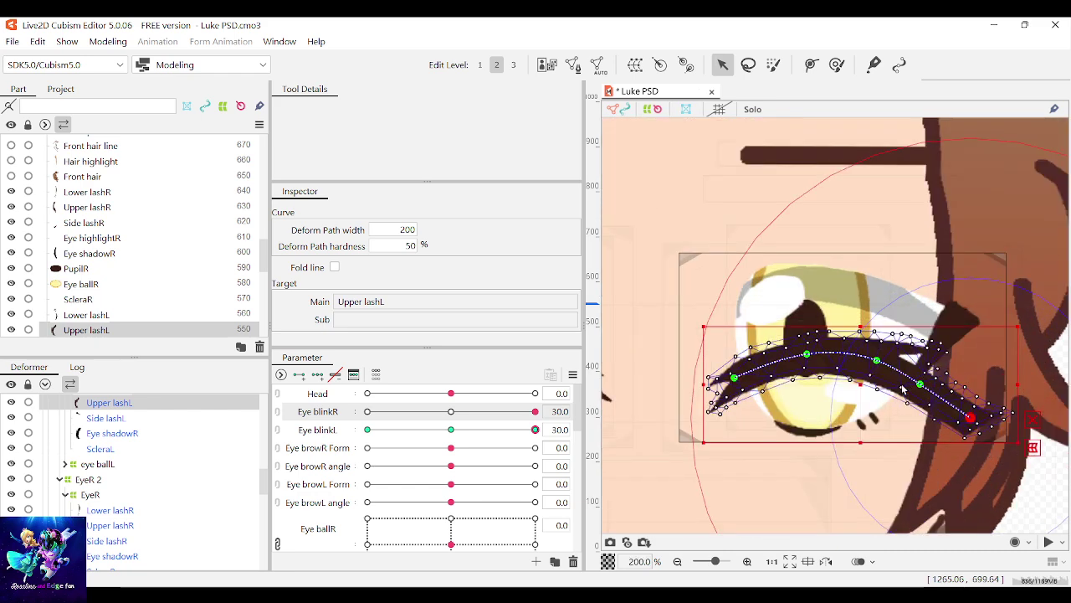
# Step: Straighten the left upper lash's deform path at Eye blinkL 30 so the lash lies flat like the closed right one
pyautogui.moveTo(815, 362); pyautogui.dragTo(806, 402)
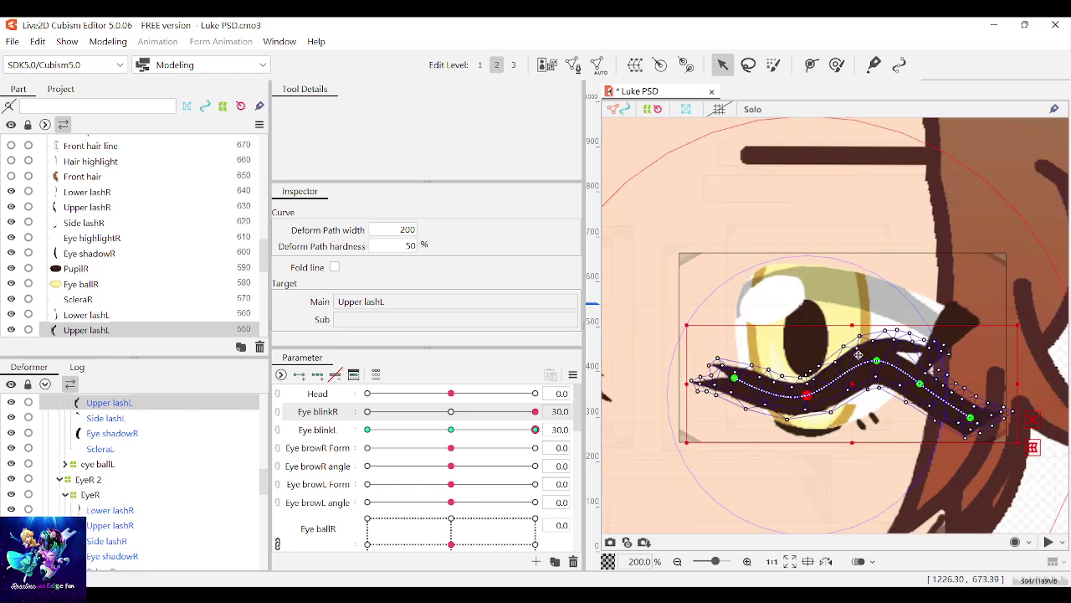
pyautogui.hotkey('ctrl', 'z')
pyautogui.moveTo(876, 360); pyautogui.dragTo(873, 380)
pyautogui.moveTo(803, 356); pyautogui.dragTo(804, 385)
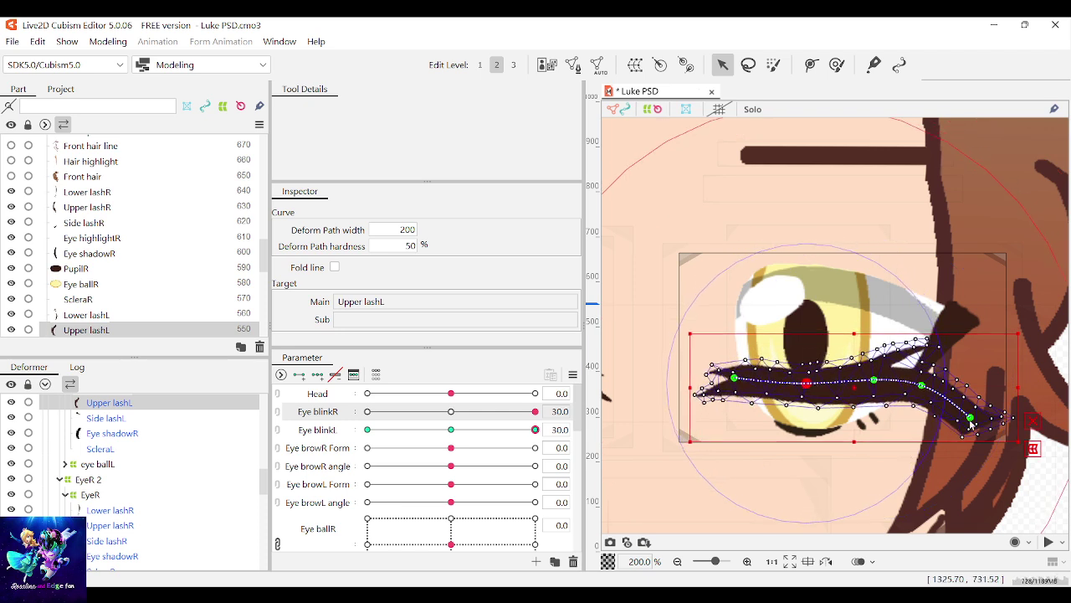
pyautogui.moveTo(970, 418); pyautogui.dragTo(976, 387)
pyautogui.click(919, 385)
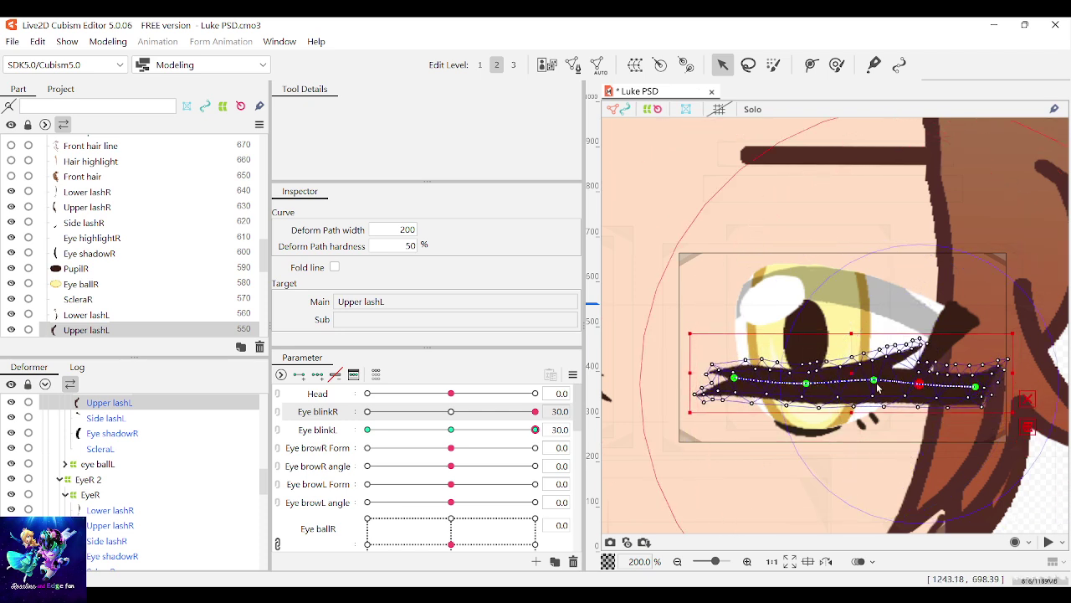
pyautogui.moveTo(876, 383); pyautogui.dragTo(873, 388)
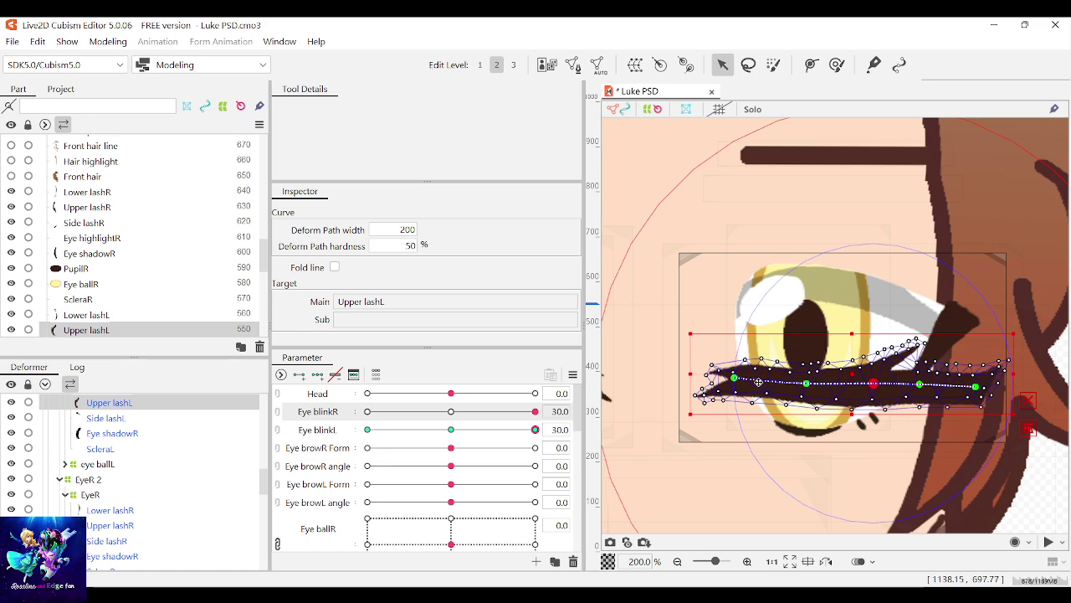
pyautogui.click(735, 382)
pyautogui.scroll(-1, 816, 383)
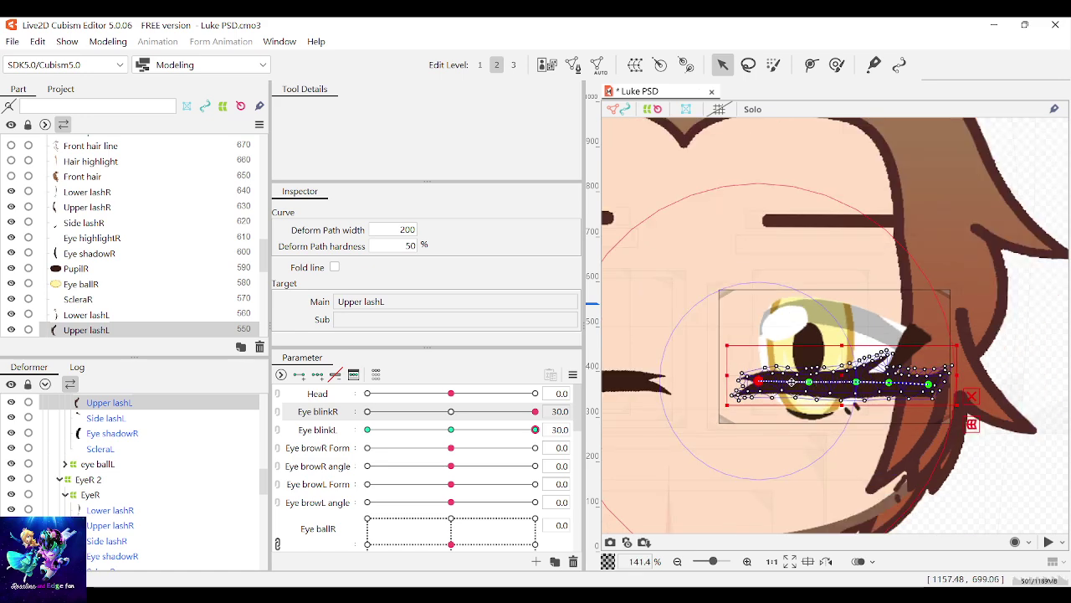
pyautogui.scroll(-1, 862, 364)
pyautogui.click(780, 417)
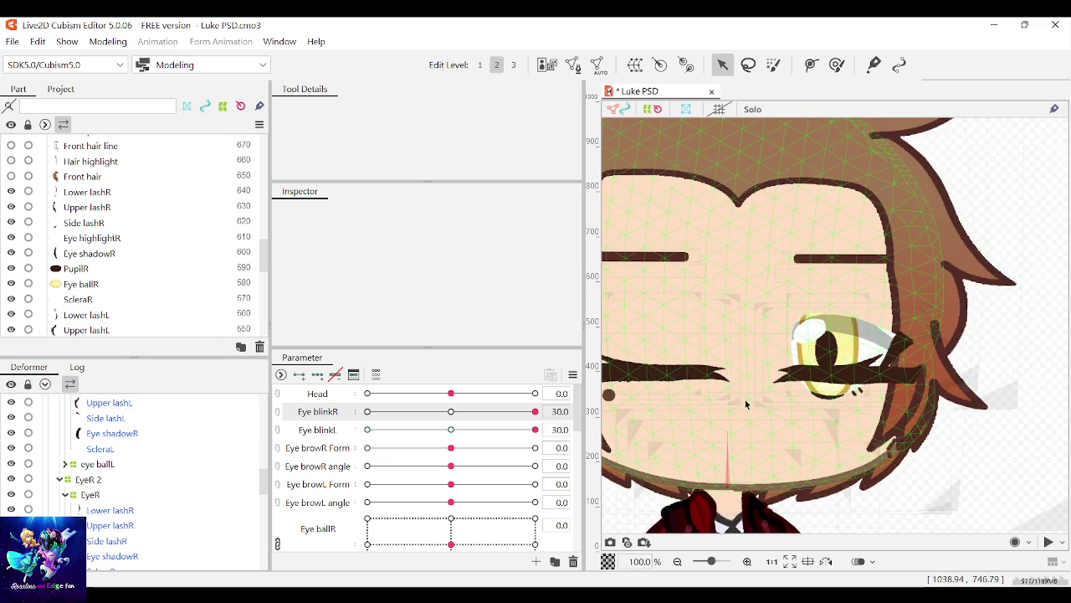
# Step: Nudge the inner end of the left upper lash's deform path slightly down at Eye blinkL 30 to refine the closed lash
pyautogui.click(482, 432)
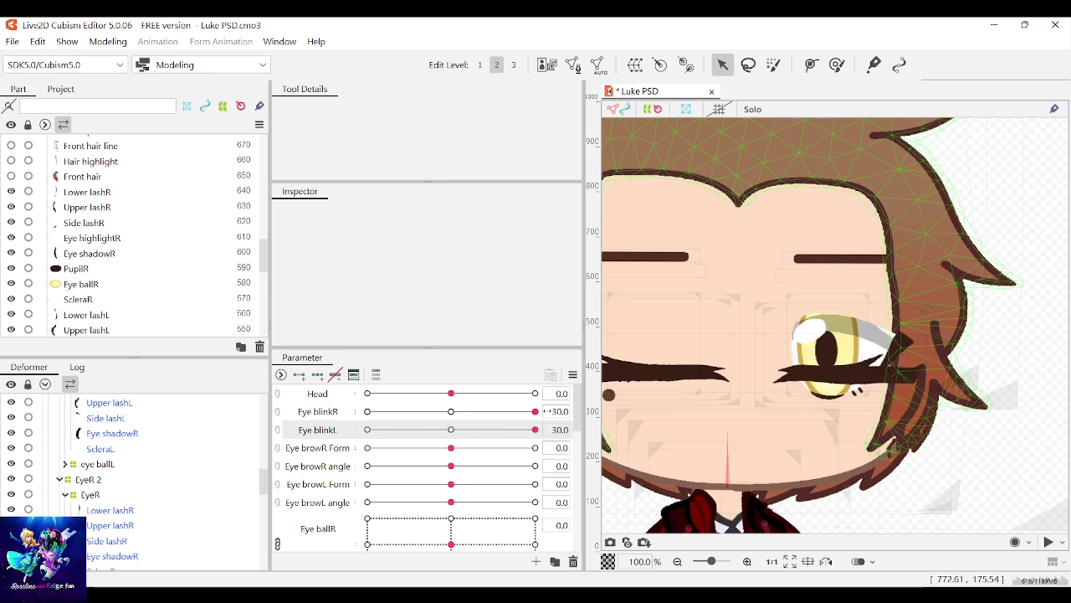
pyautogui.scroll(-1, 829, 380)
pyautogui.click(830, 381)
pyautogui.scroll(3, 833, 377)
pyautogui.scroll(-1, 804, 377)
pyautogui.scroll(3, 803, 377)
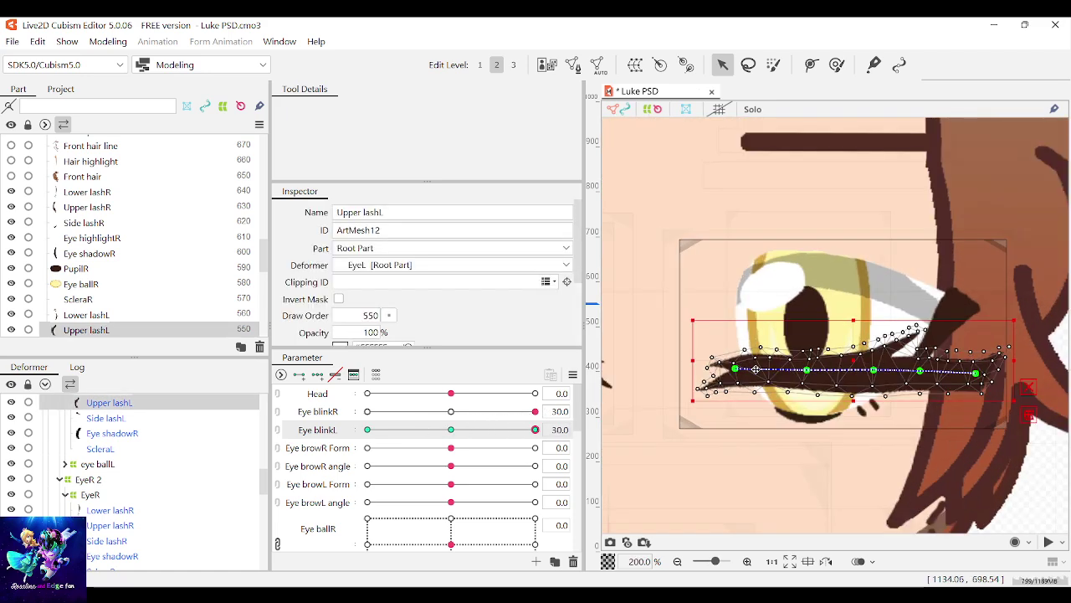
pyautogui.moveTo(716, 369); pyautogui.dragTo(717, 381)
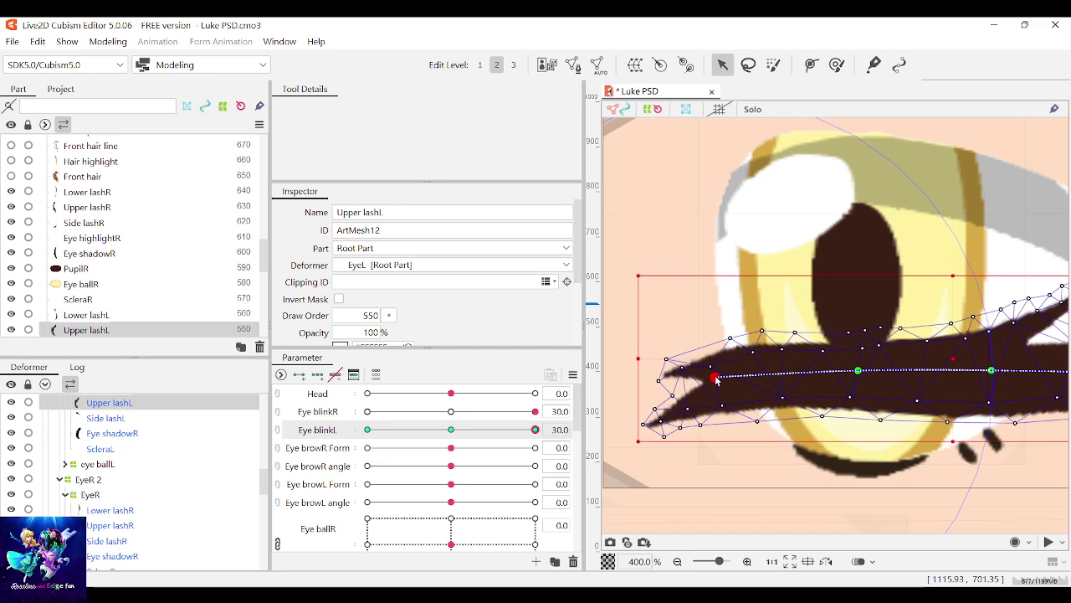
pyautogui.scroll(-3, 717, 380)
pyautogui.moveTo(829, 369); pyautogui.dragTo(827, 365)
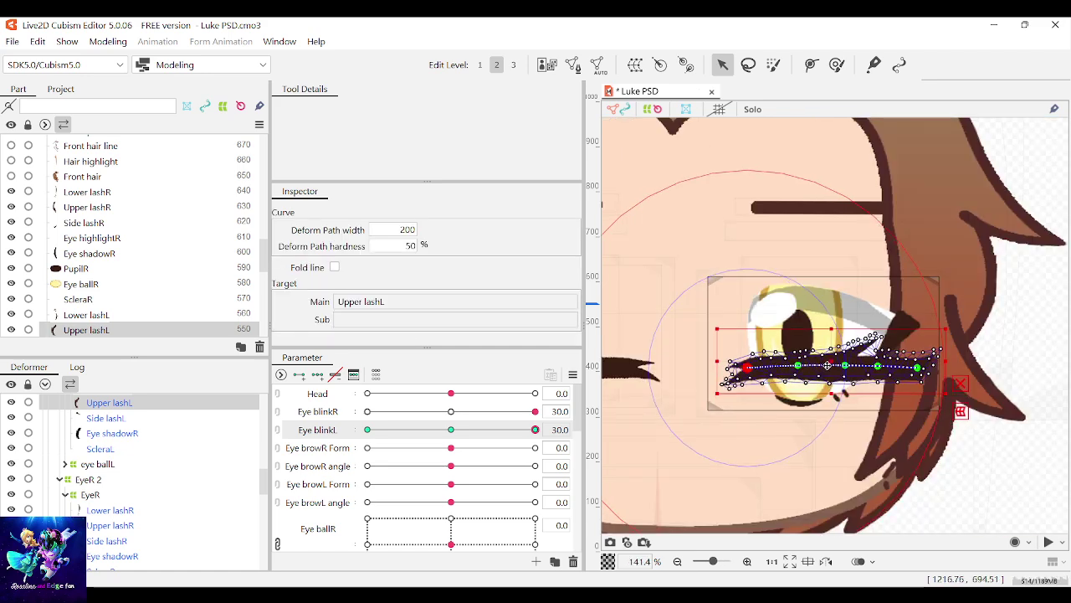
# Step: Nudge the whole left upper lash slightly up at Eye blinkL 30 and test the blink back to 30
pyautogui.scroll(-1, 882, 362)
pyautogui.click(1027, 336)
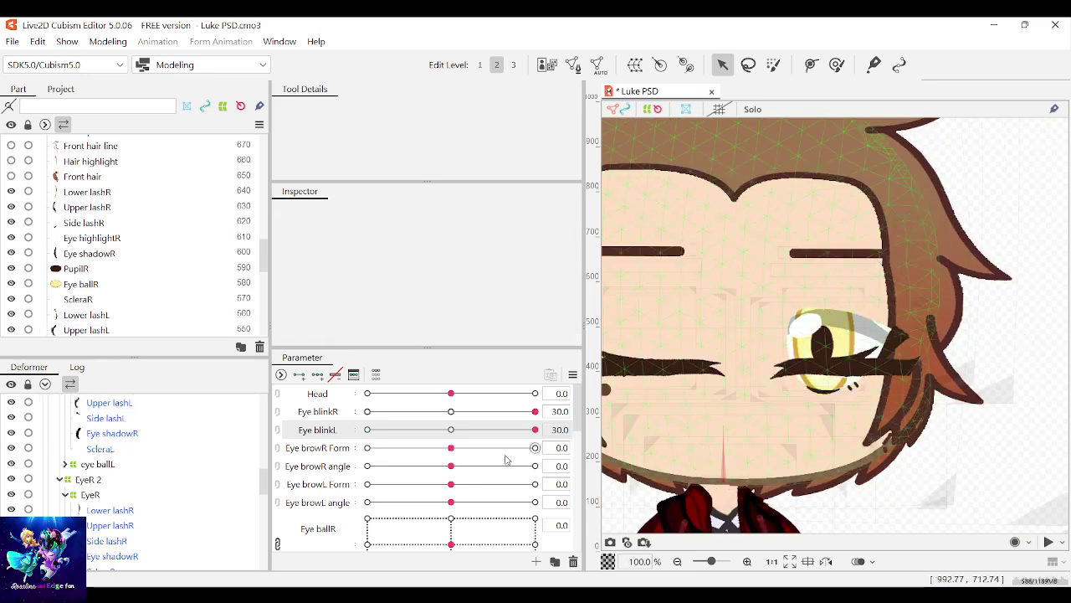
pyautogui.click(832, 366)
pyautogui.scroll(1, 834, 361)
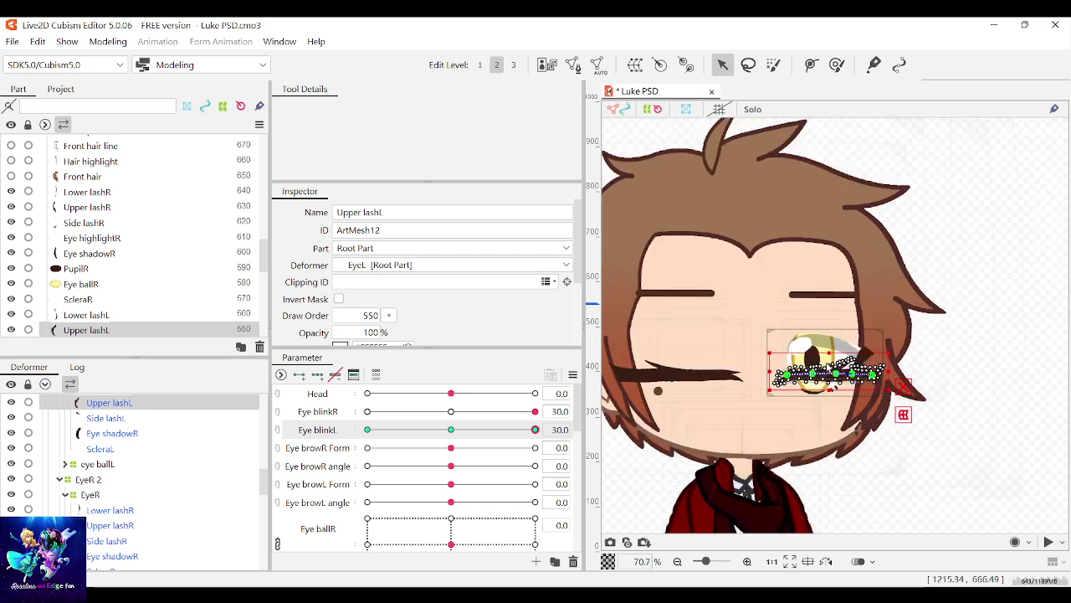
pyautogui.moveTo(837, 365); pyautogui.dragTo(837, 363)
pyautogui.click(1046, 312)
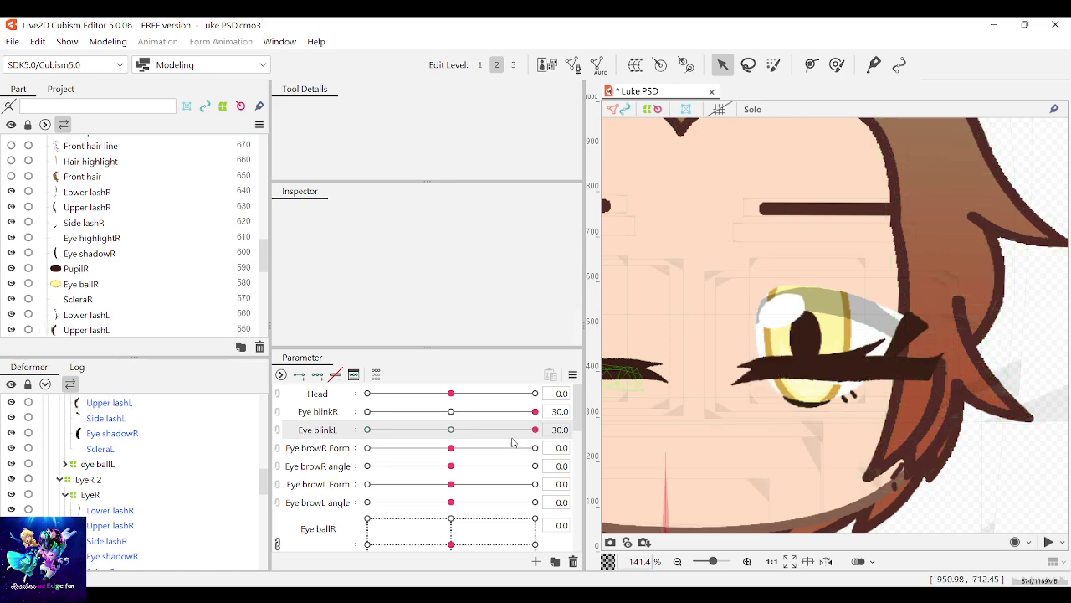
pyautogui.moveTo(536, 430); pyautogui.dragTo(599, 422)
pyautogui.scroll(-2, 1001, 391)
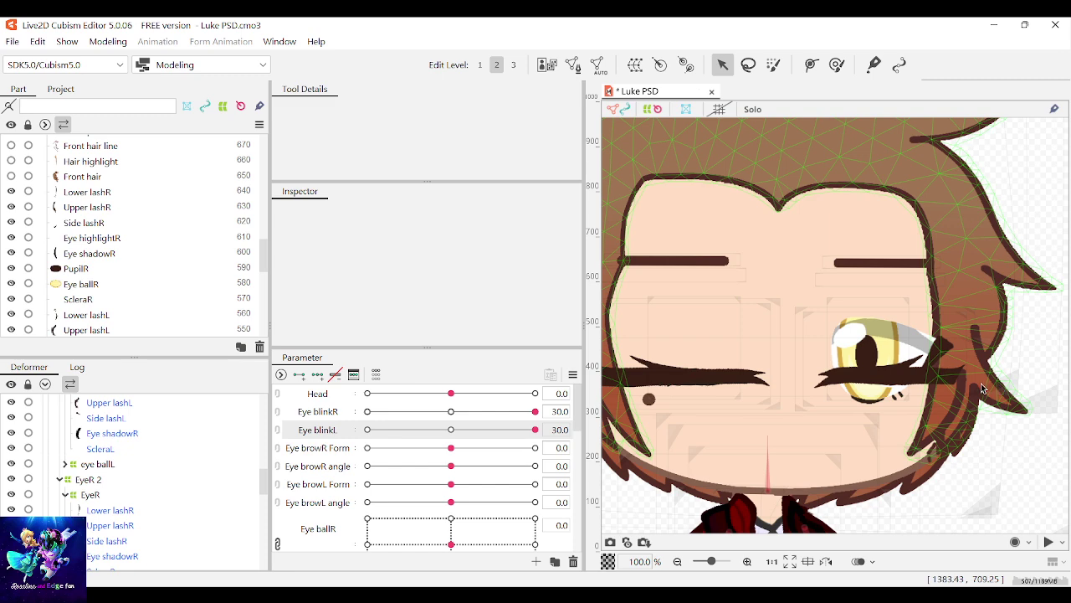
# Step: Lower the second and fourth deform path points of the left upper lash slightly at Eye blinkL 30, testing the blink
pyautogui.scroll(4, 984, 389)
pyautogui.click(881, 387)
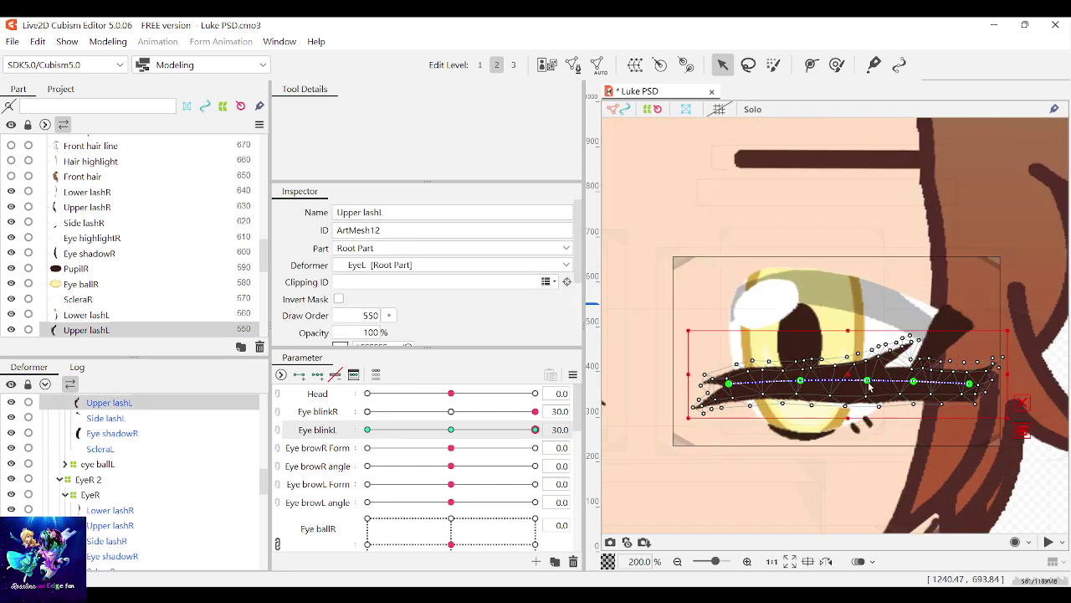
pyautogui.click(914, 384)
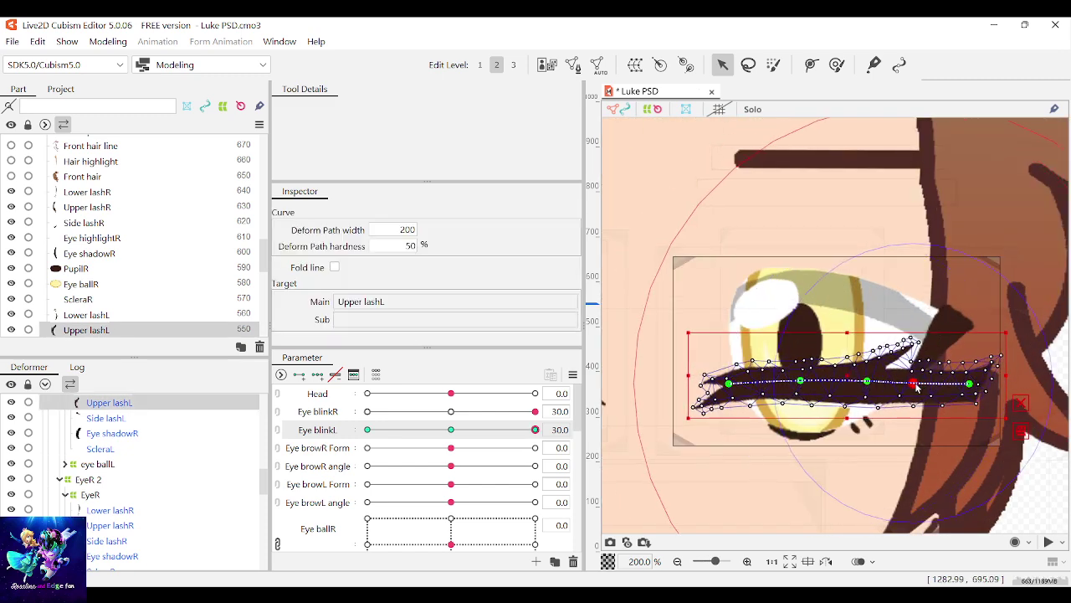
pyautogui.moveTo(801, 381); pyautogui.dragTo(802, 387)
pyautogui.scroll(-2, 805, 389)
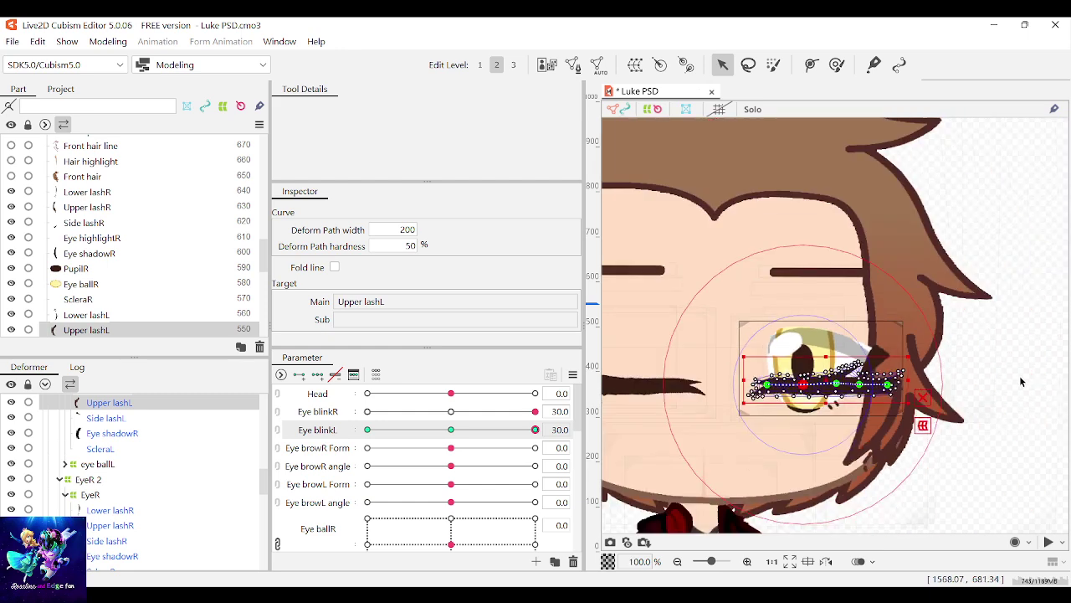
pyautogui.click(1022, 381)
pyautogui.moveTo(532, 429)
pyautogui.mouseDown()
pyautogui.moveTo(442, 430)
pyautogui.moveTo(535, 429)
pyautogui.mouseUp()
pyautogui.scroll(5, 839, 350)
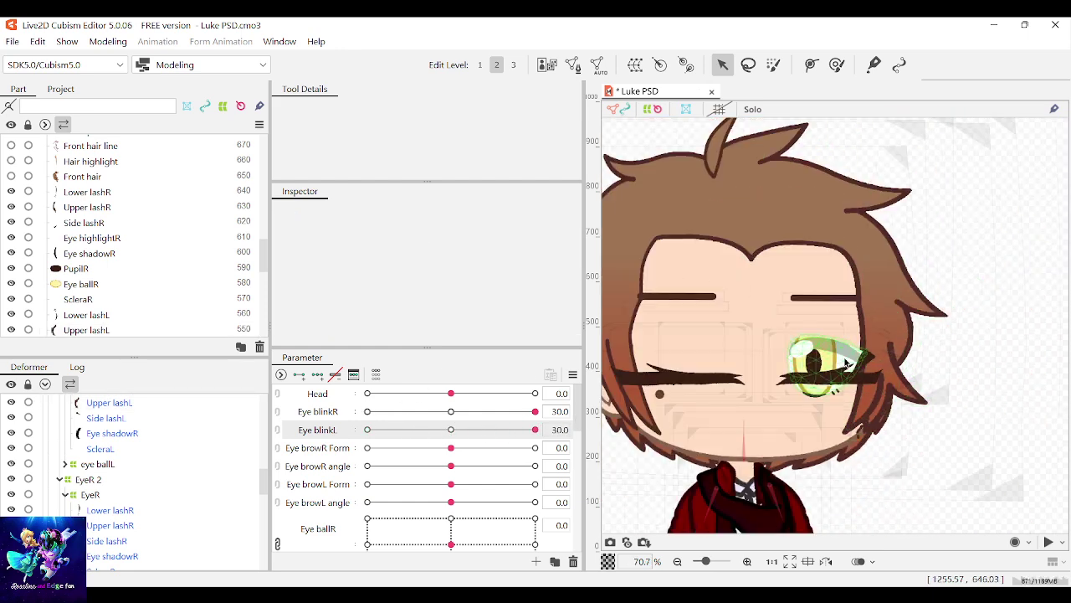
# Step: Select the left eye's shadow mesh and stretch its outer corner points upward and outward beyond the sclera's corner
pyautogui.click(841, 351)
pyautogui.scroll(-2, 844, 356)
pyautogui.scroll(2, 844, 356)
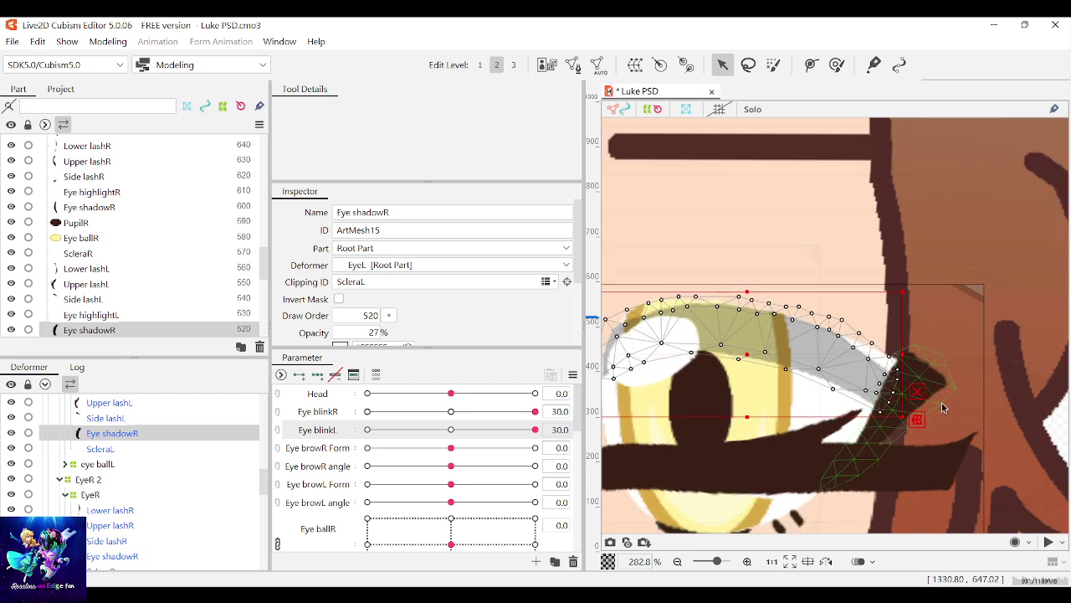
pyautogui.moveTo(855, 254); pyautogui.dragTo(855, 255)
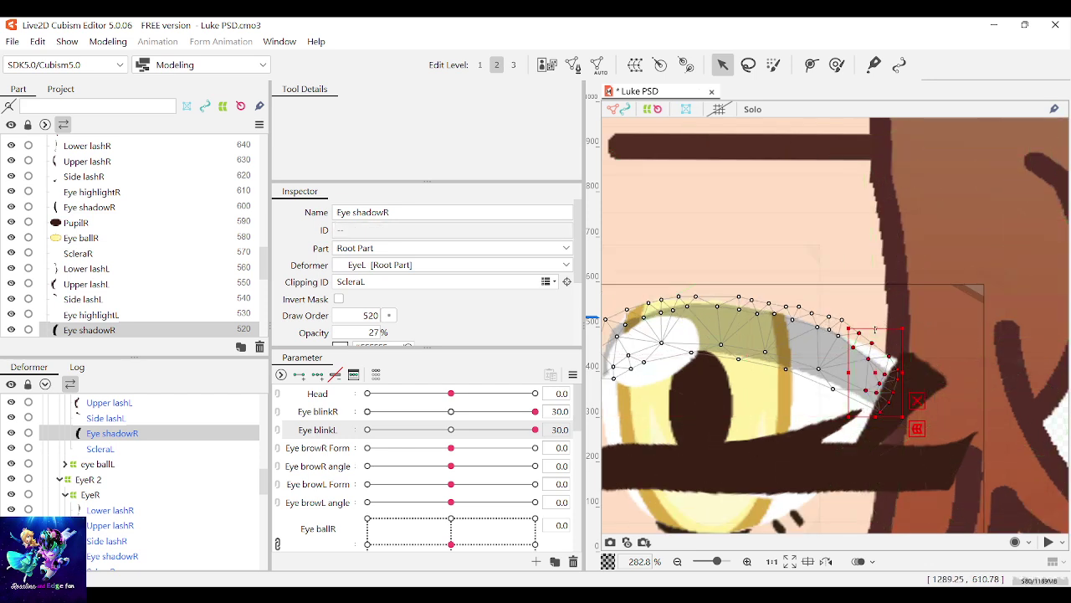
pyautogui.moveTo(874, 329); pyautogui.dragTo(874, 318)
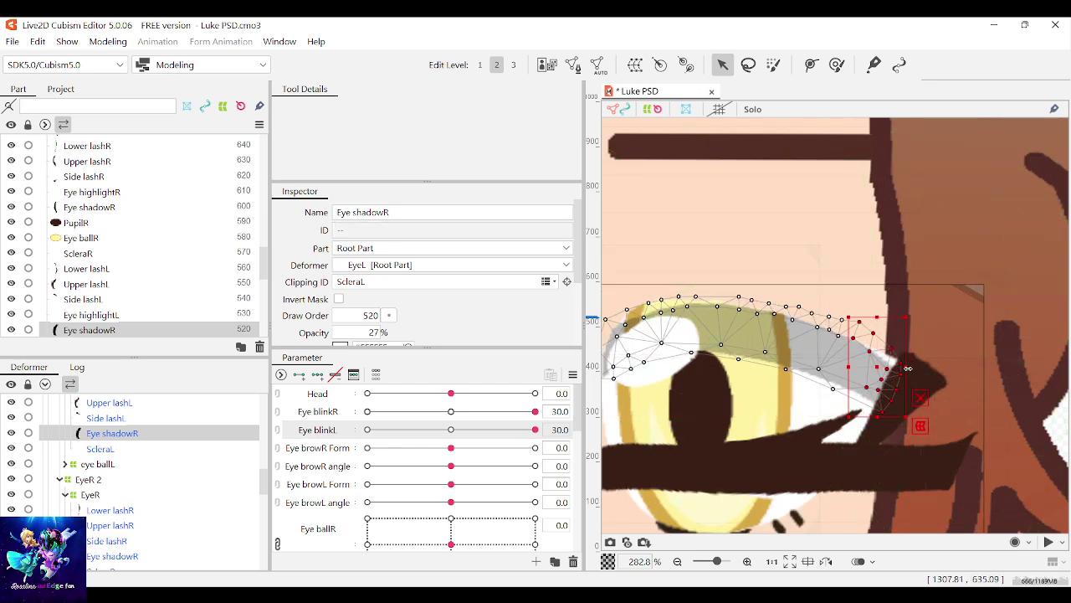
pyautogui.moveTo(908, 368); pyautogui.dragTo(932, 368)
pyautogui.scroll(-2, 892, 355)
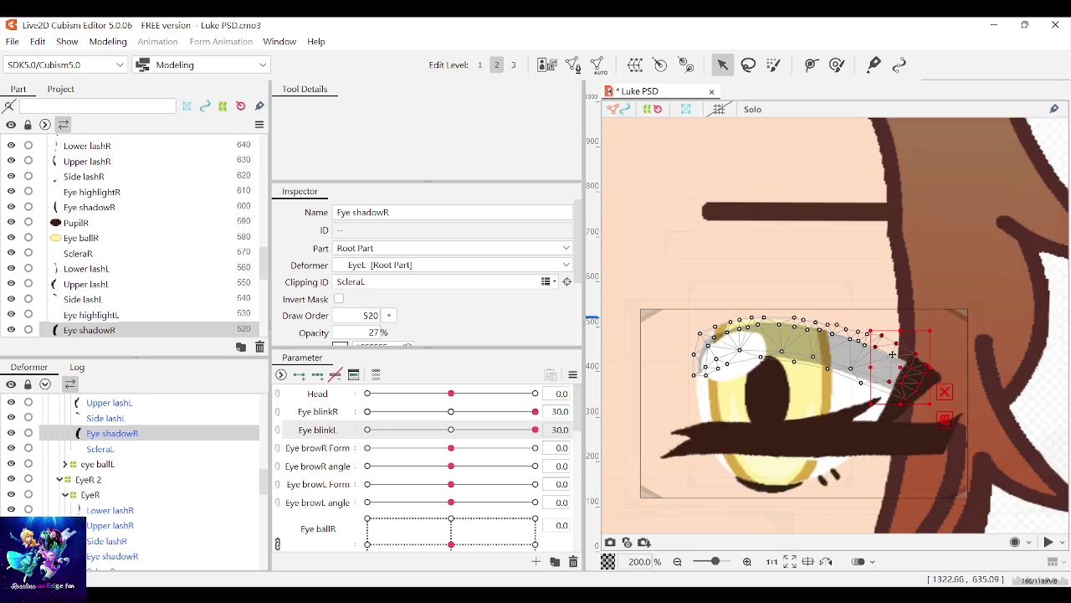
pyautogui.scroll(2, 684, 302)
# Step: Stretch the inner points and upper middle edge of the left eye's shadow mesh upward, and test Eye blinkL back to 30
pyautogui.click(674, 289)
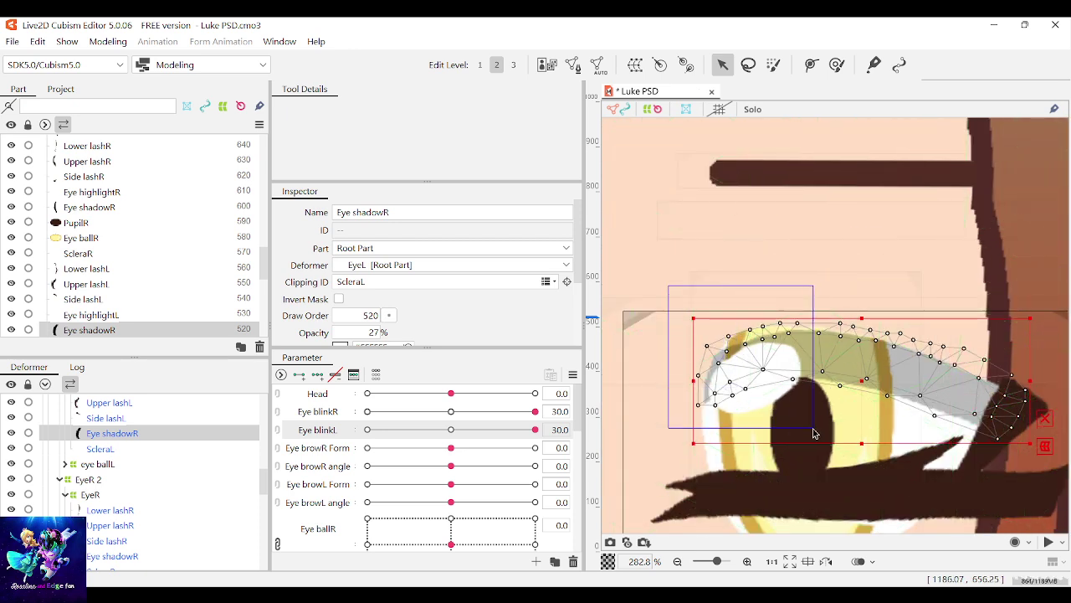
pyautogui.moveTo(830, 432); pyautogui.dragTo(830, 430)
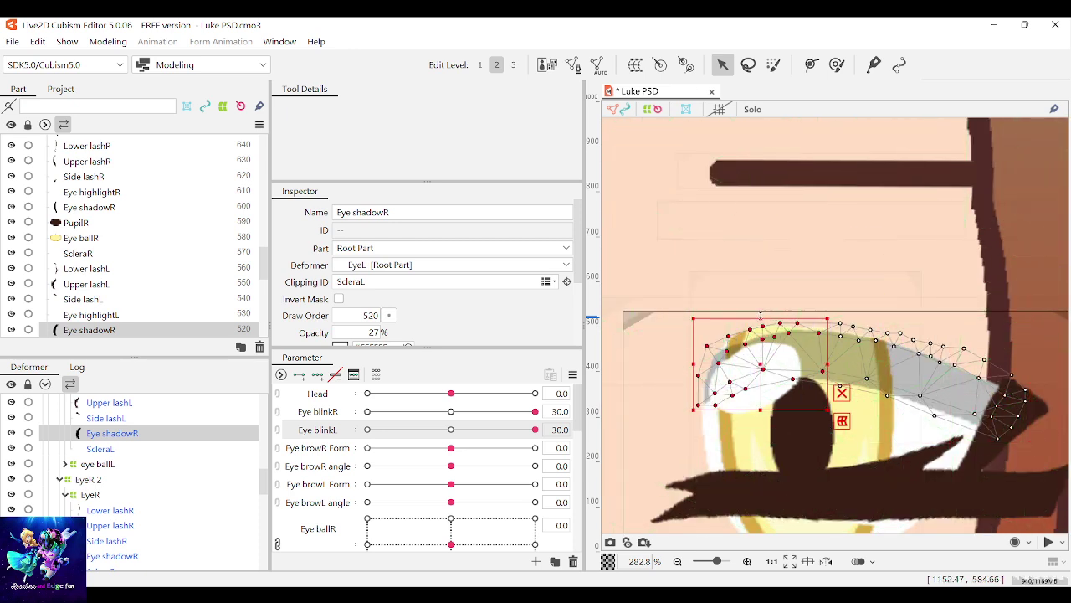
pyautogui.moveTo(760, 316); pyautogui.dragTo(760, 300)
pyautogui.click(840, 311)
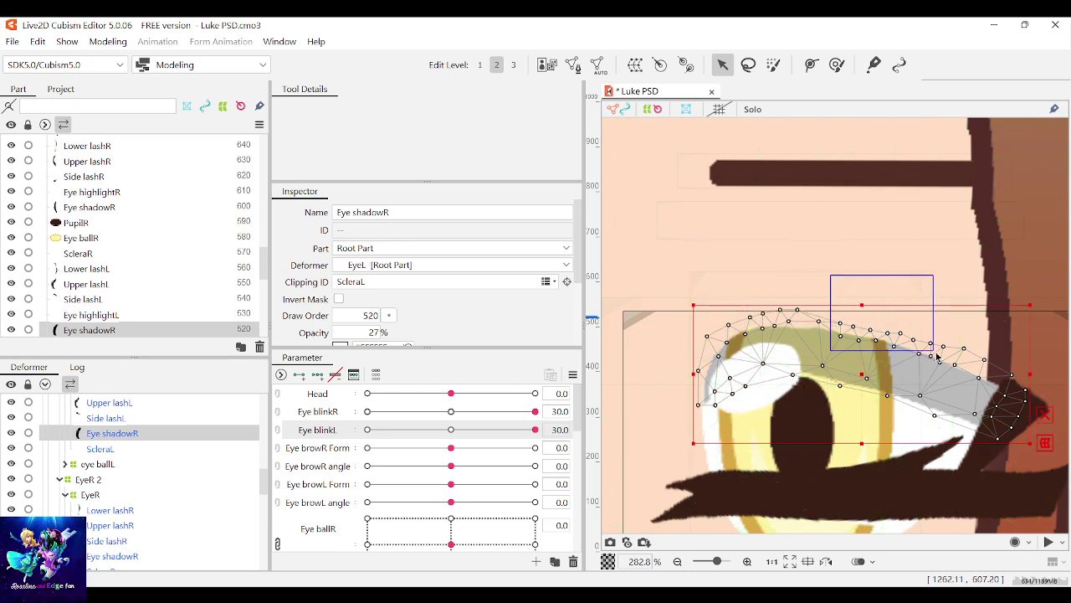
pyautogui.moveTo(973, 369); pyautogui.dragTo(973, 369)
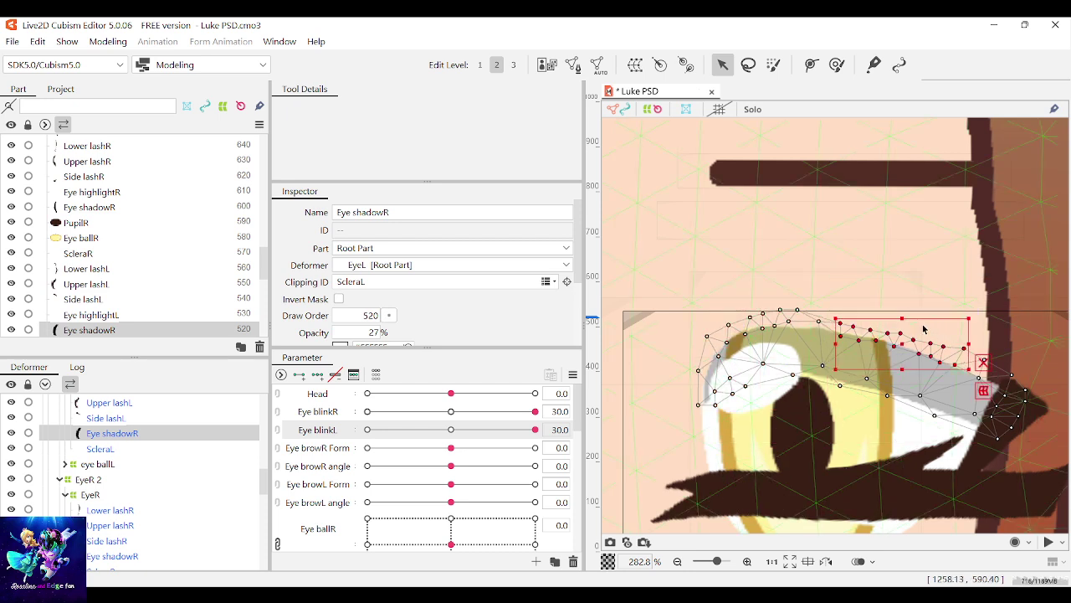
pyautogui.moveTo(901, 316); pyautogui.dragTo(902, 303)
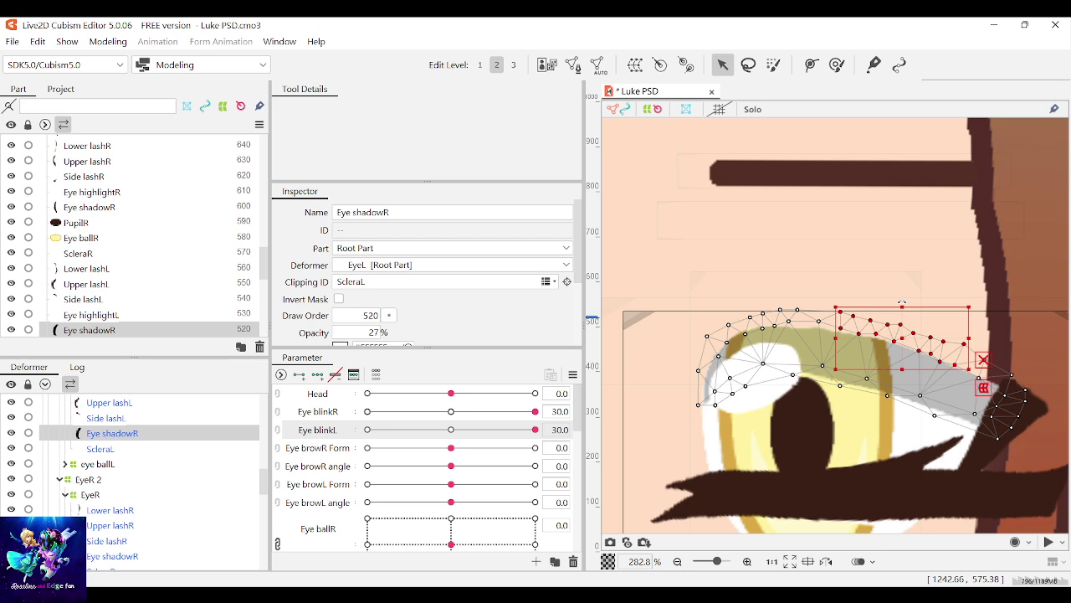
pyautogui.scroll(-3, 924, 304)
pyautogui.click(1041, 313)
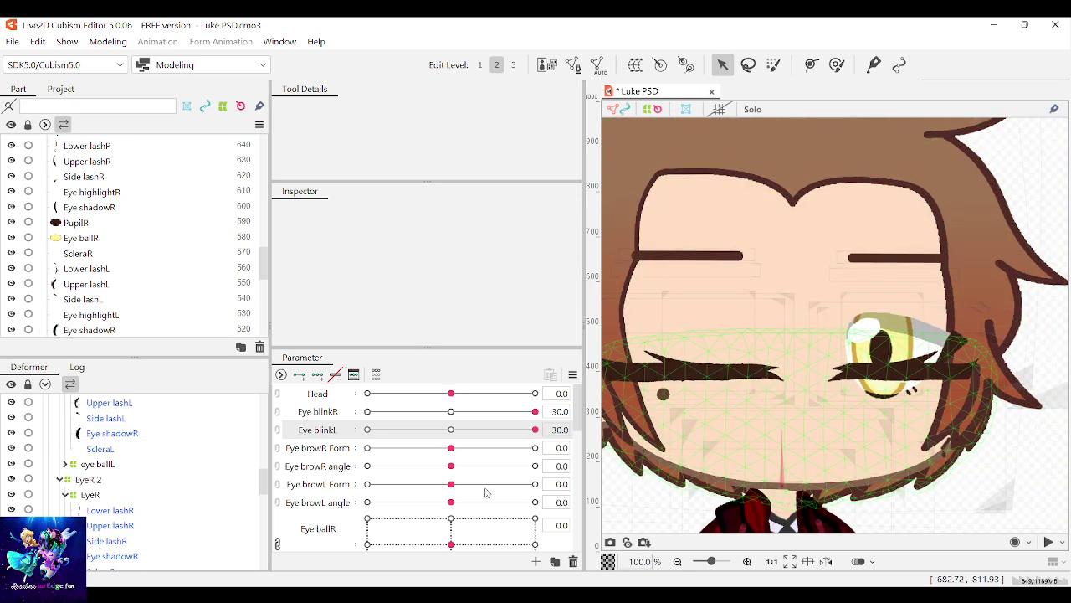
pyautogui.moveTo(536, 430); pyautogui.dragTo(621, 423)
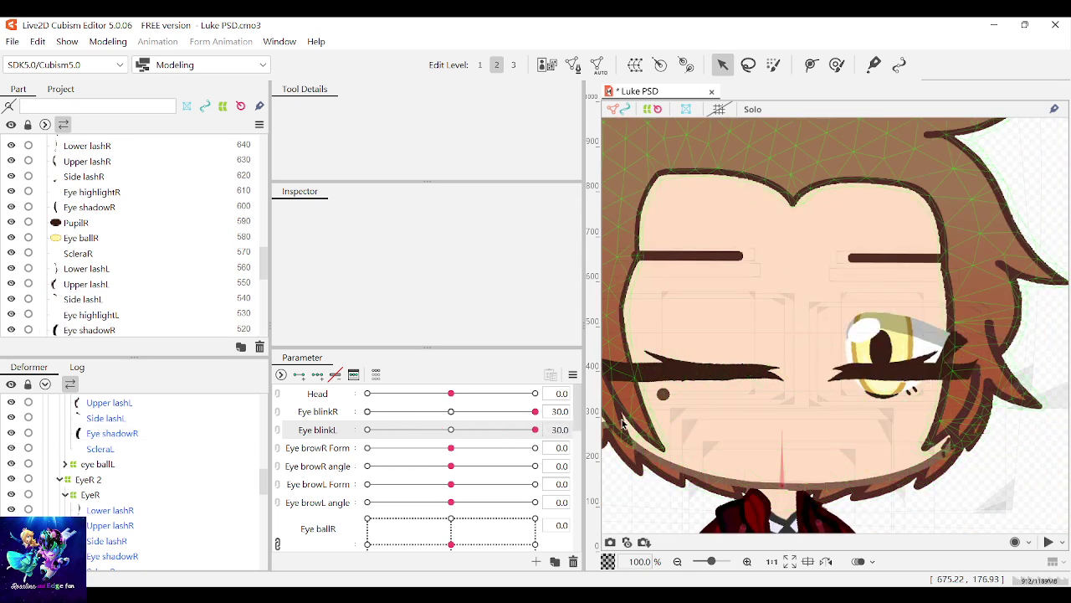
# Step: Draw a four-point deform path along the left lower lash, from its inner end to the small outer lashes
pyautogui.click(927, 355)
pyautogui.scroll(3, 920, 360)
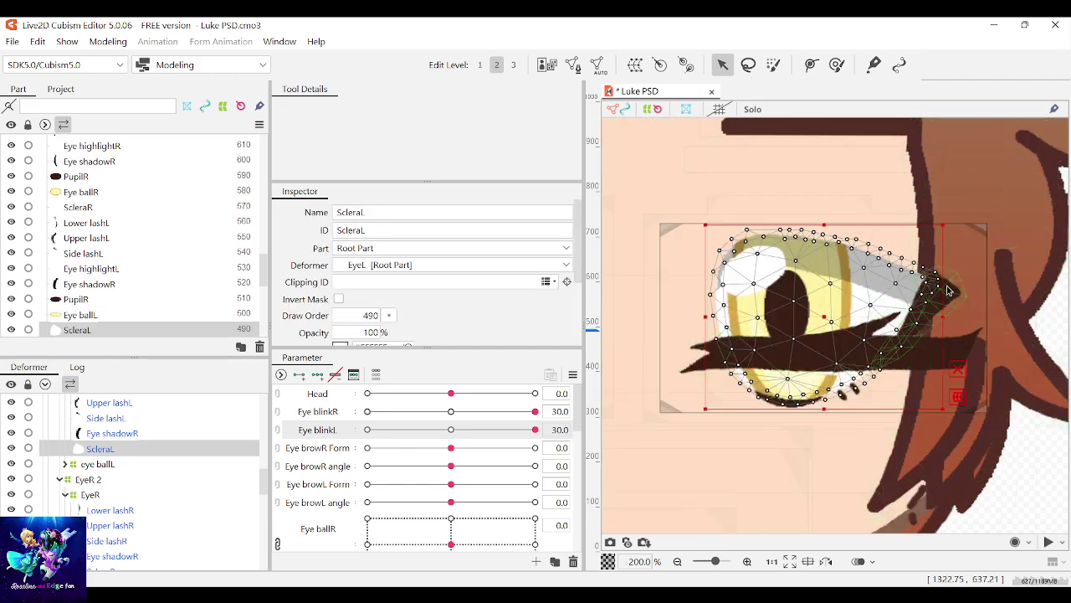
pyautogui.click(799, 395)
pyautogui.moveTo(534, 429)
pyautogui.mouseDown()
pyautogui.moveTo(433, 436)
pyautogui.moveTo(540, 430)
pyautogui.mouseUp()
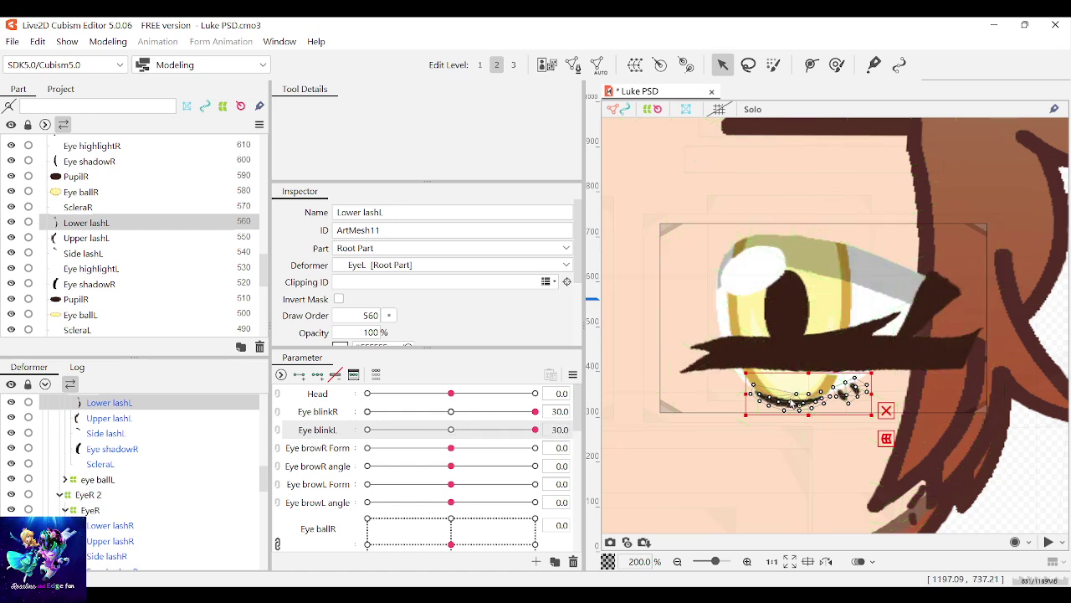
pyautogui.click(809, 67)
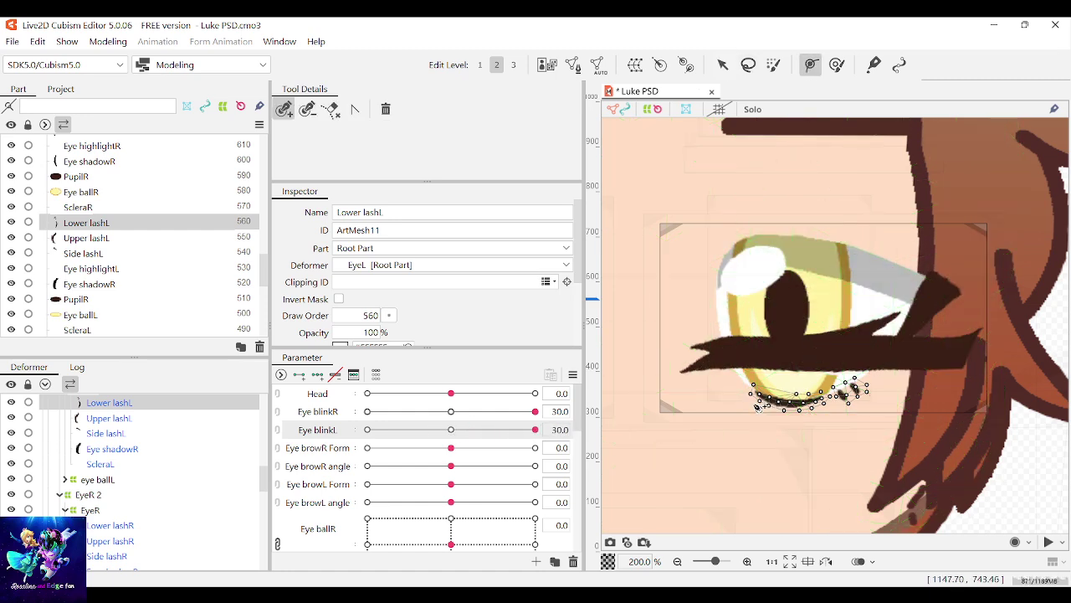
pyautogui.click(786, 402)
pyautogui.click(819, 399)
pyautogui.click(858, 386)
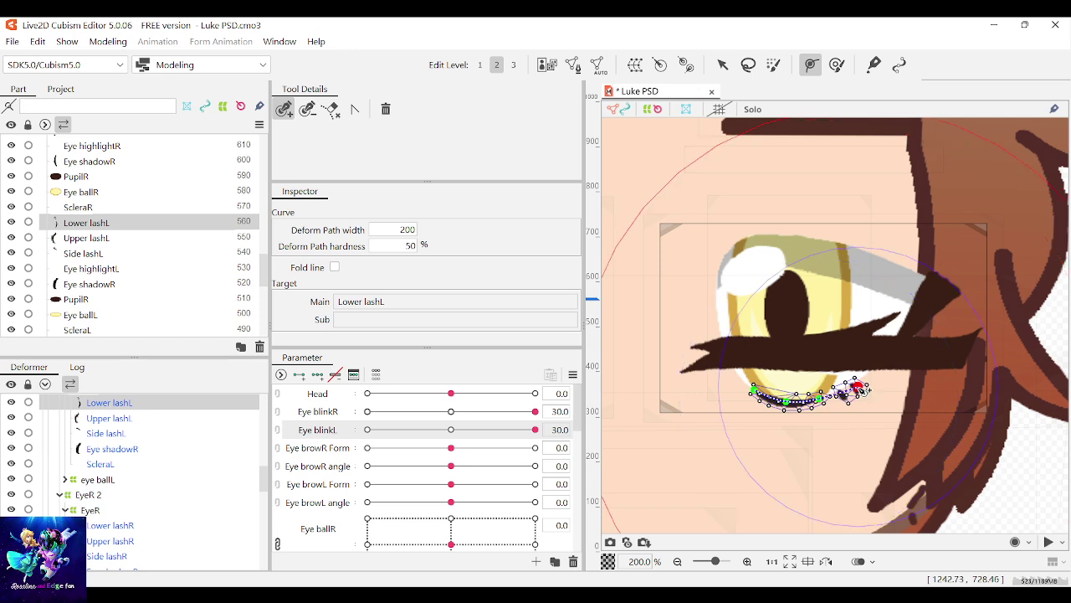
pyautogui.click(828, 400)
pyautogui.click(787, 400)
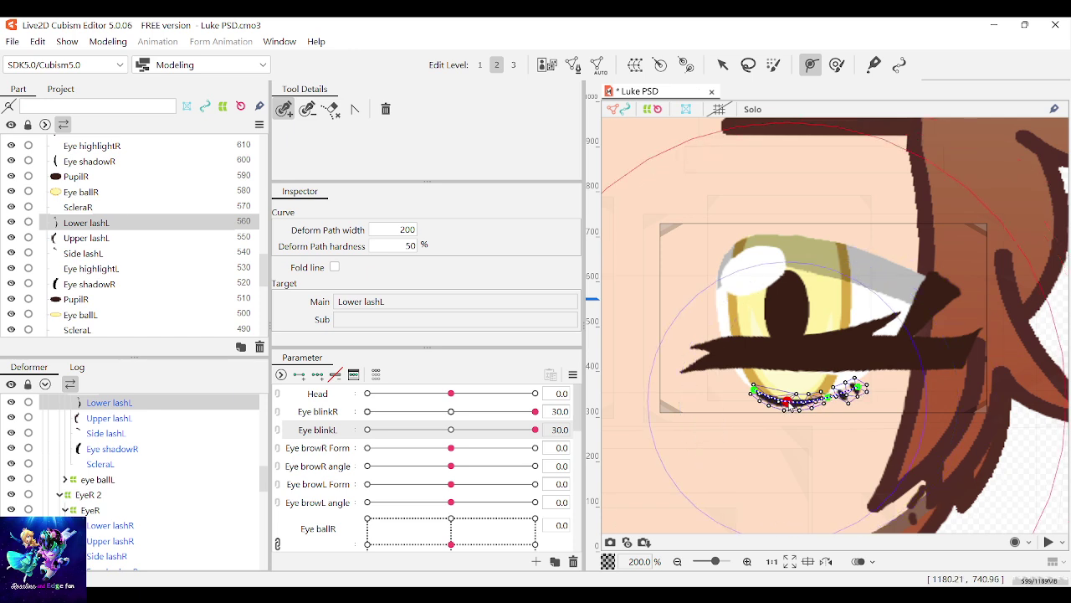
# Step: Add three Eye blinkL keys for the left lower lash and raise it onto the closed upper lash at 30
pyautogui.click(722, 64)
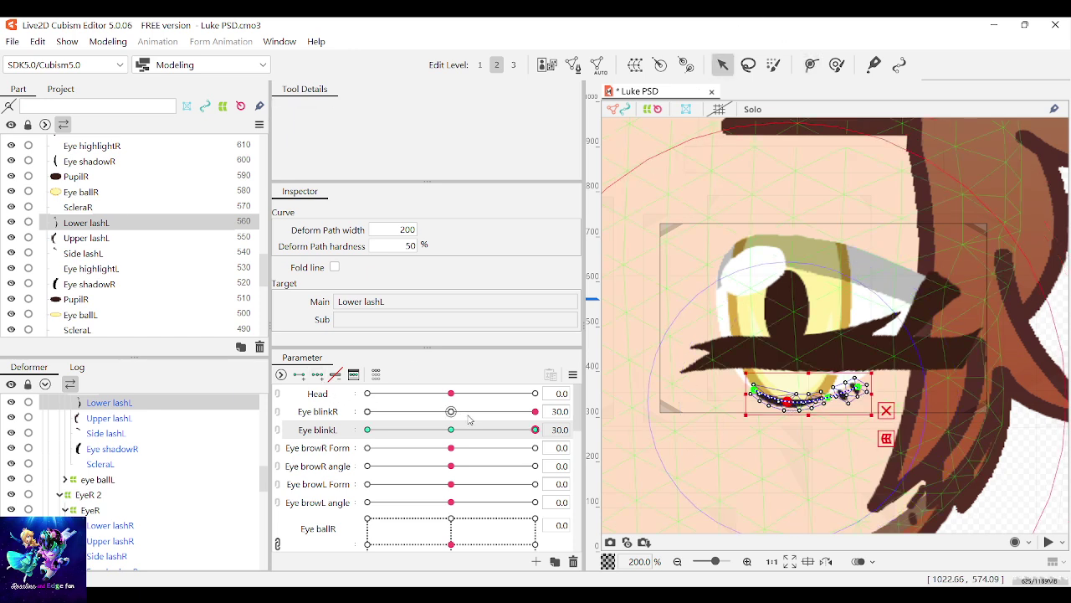
pyautogui.moveTo(534, 431); pyautogui.dragTo(543, 428)
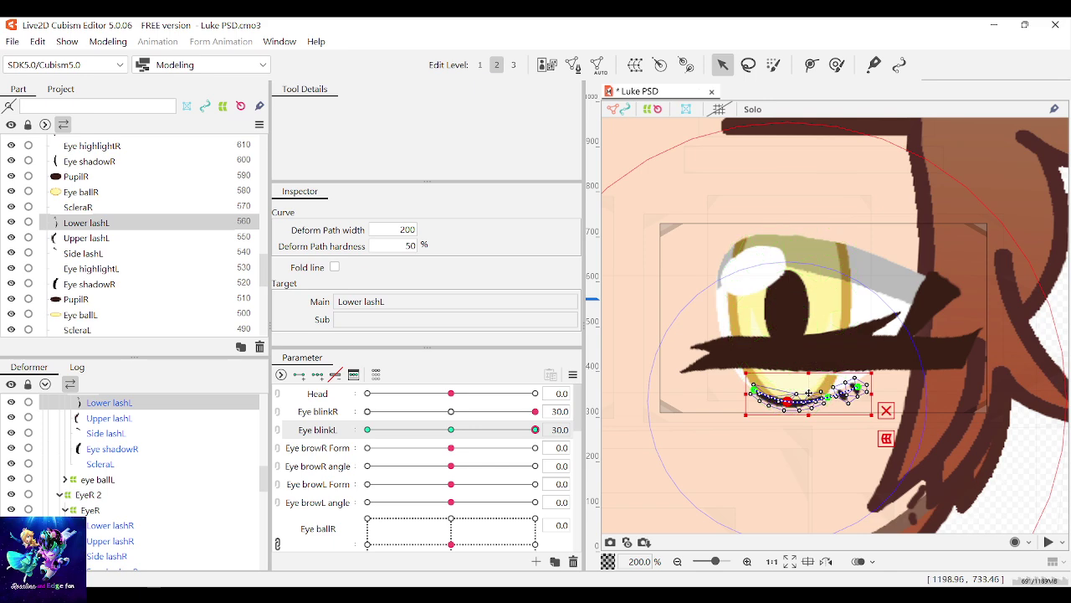
pyautogui.scroll(-1, 814, 394)
pyautogui.scroll(1, 809, 397)
pyautogui.moveTo(812, 392); pyautogui.dragTo(812, 357)
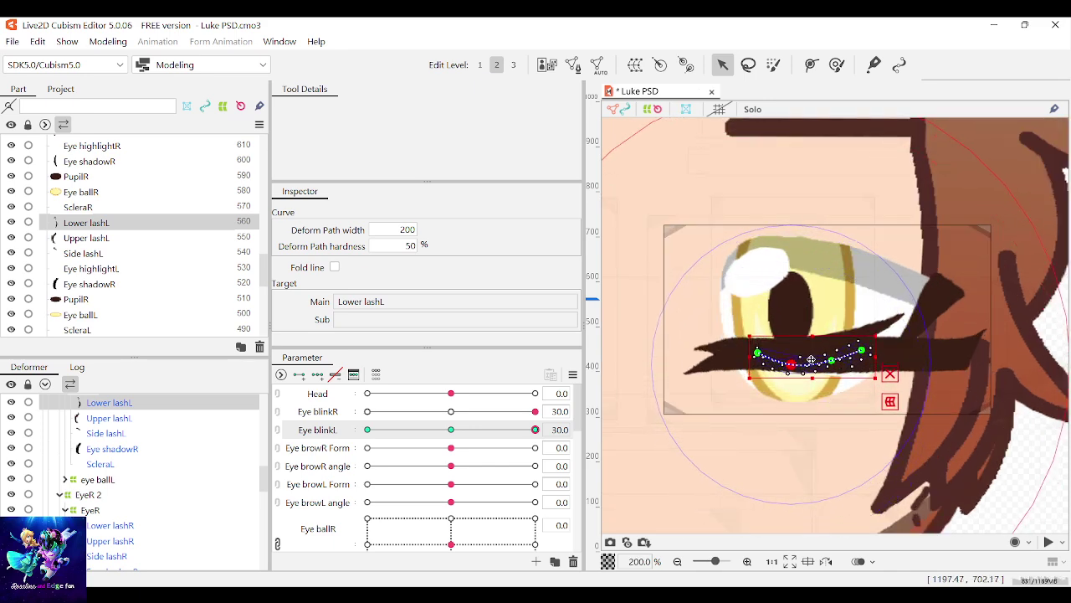
# Step: Flatten the left lower lash's deform path at Eye blinkL 30 to hide it within the upper lash, testing the blink
pyautogui.scroll(1, 816, 360)
pyautogui.scroll(2, 827, 360)
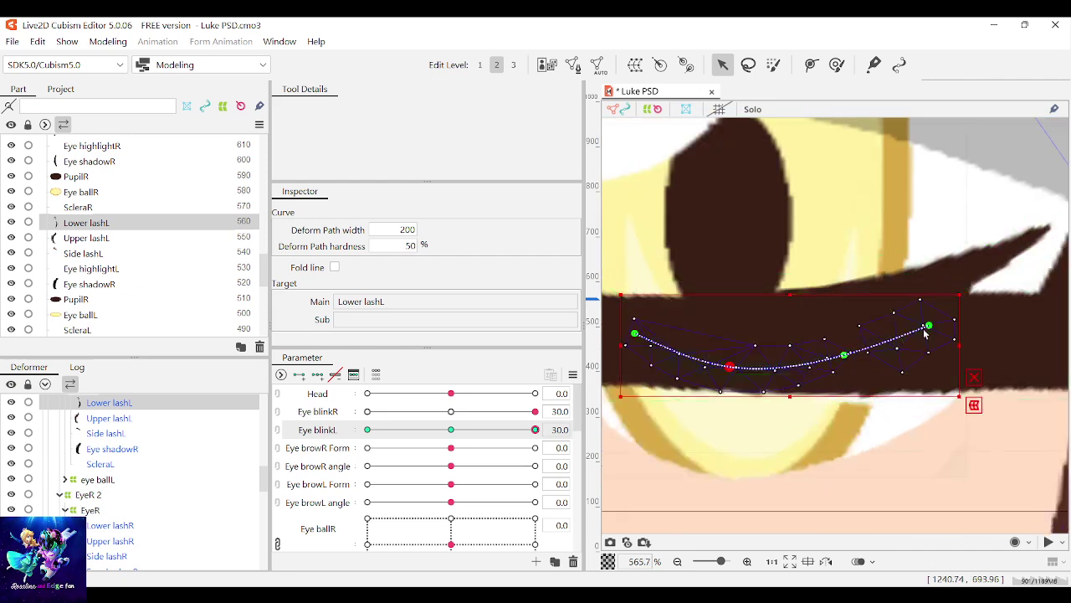
pyautogui.moveTo(928, 325); pyautogui.dragTo(929, 362)
pyautogui.moveTo(843, 358); pyautogui.dragTo(841, 372)
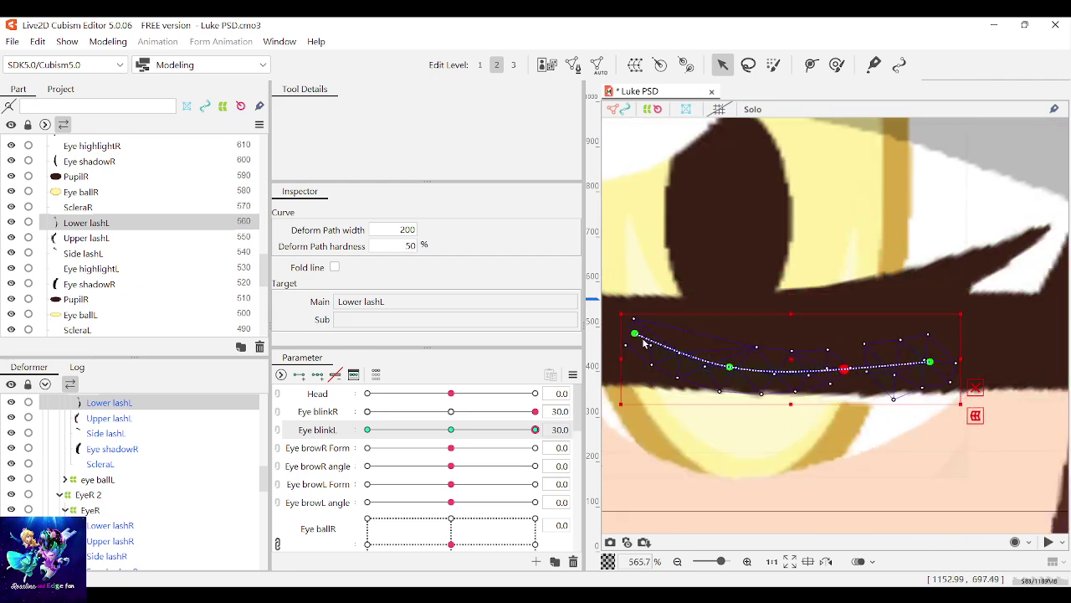
pyautogui.moveTo(636, 334); pyautogui.dragTo(627, 366)
pyautogui.scroll(-2, 726, 351)
pyautogui.scroll(-1, 727, 352)
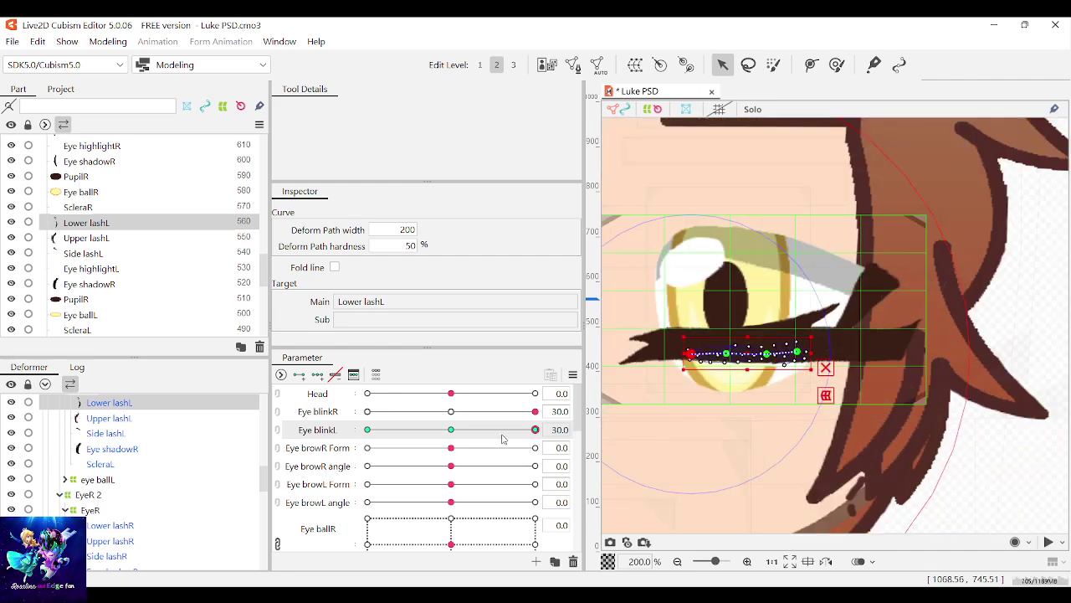
pyautogui.moveTo(534, 432)
pyautogui.mouseDown()
pyautogui.moveTo(465, 430)
pyautogui.moveTo(536, 430)
pyautogui.mouseUp()
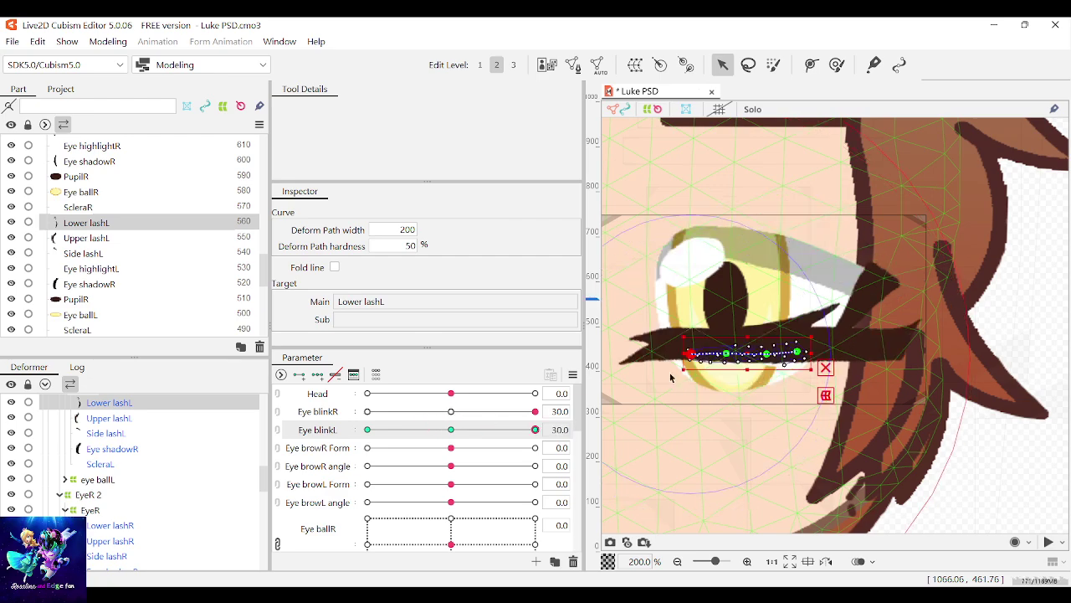
# Step: Try to squash ScleraL down towards the closed lash at Eye blinkL 30, and undo the change
pyautogui.scroll(-3, 894, 291)
pyautogui.click(867, 297)
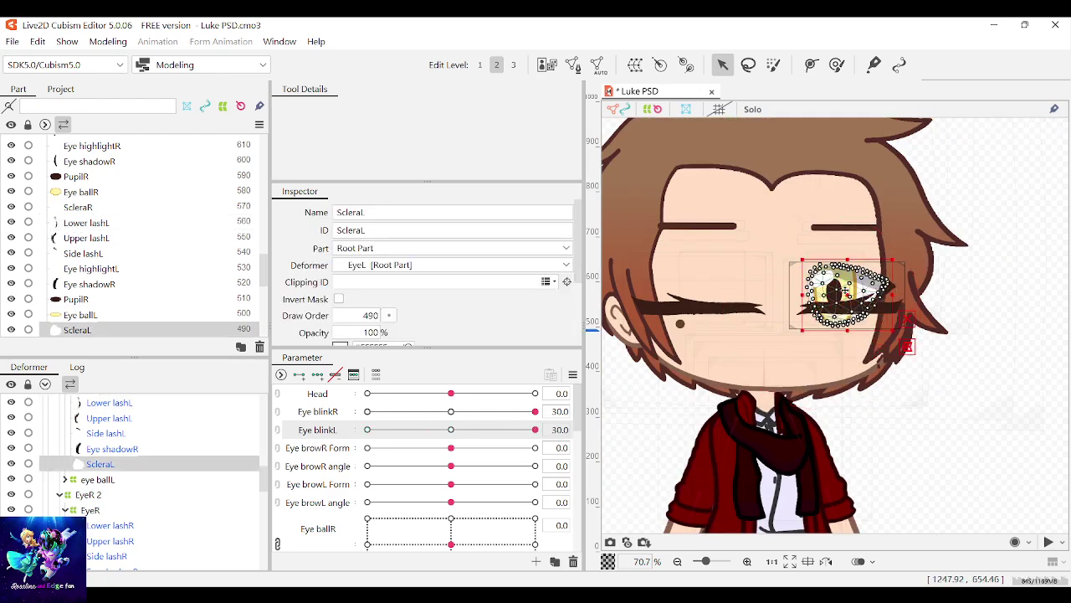
pyautogui.scroll(4, 862, 289)
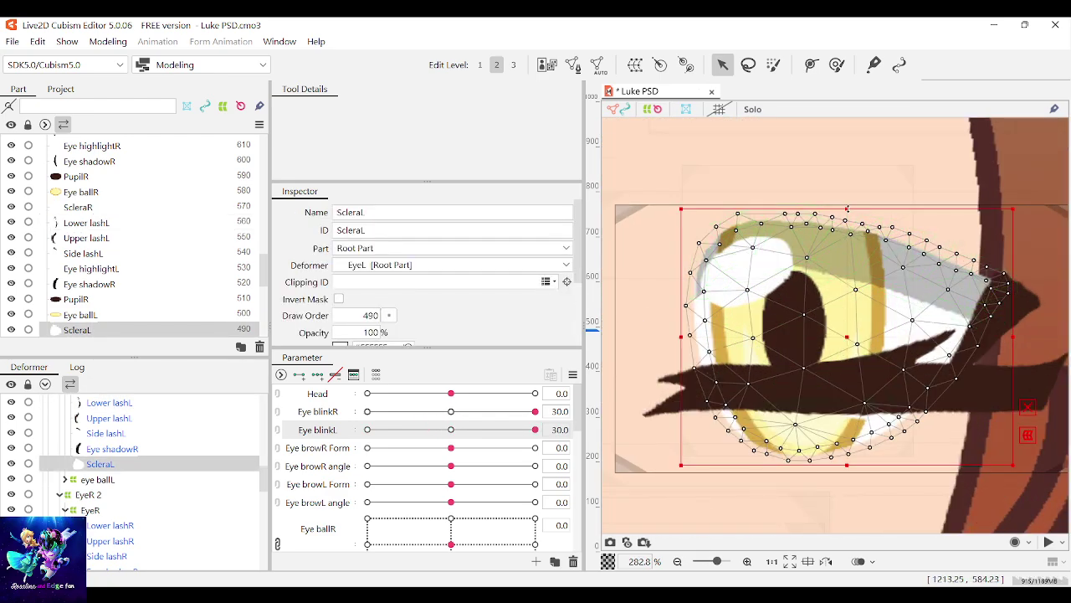
pyautogui.moveTo(848, 209); pyautogui.dragTo(847, 366)
pyautogui.hotkey('ctrl', 'z')
# Step: Set the Body turning parameter to 0 with ScleraL selected
pyautogui.scroll(-8, 444, 457)
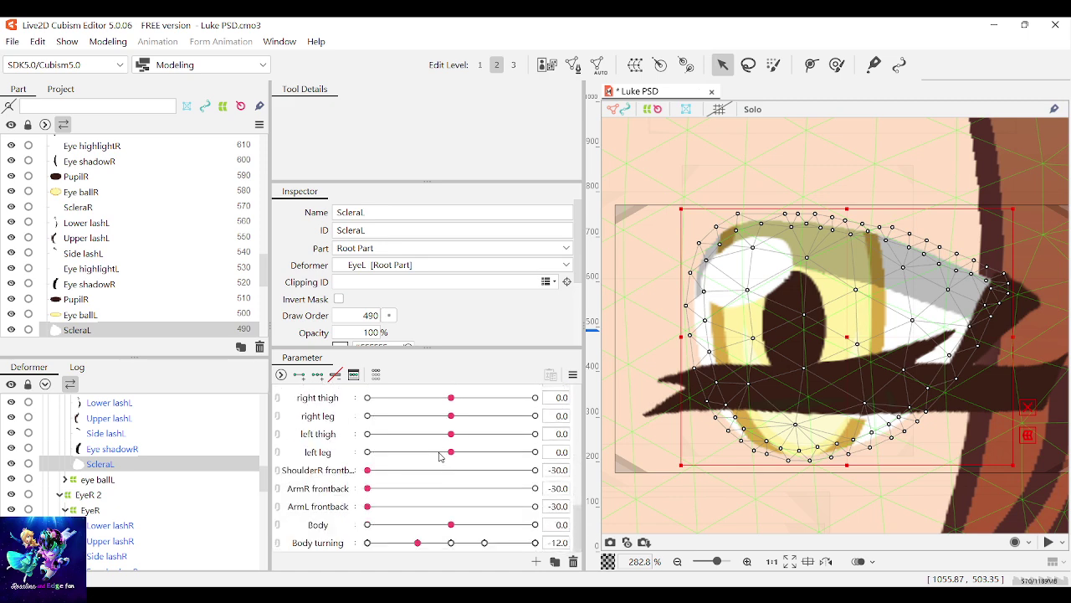
pyautogui.click(450, 542)
pyautogui.scroll(-5, 849, 333)
pyautogui.scroll(4, 849, 333)
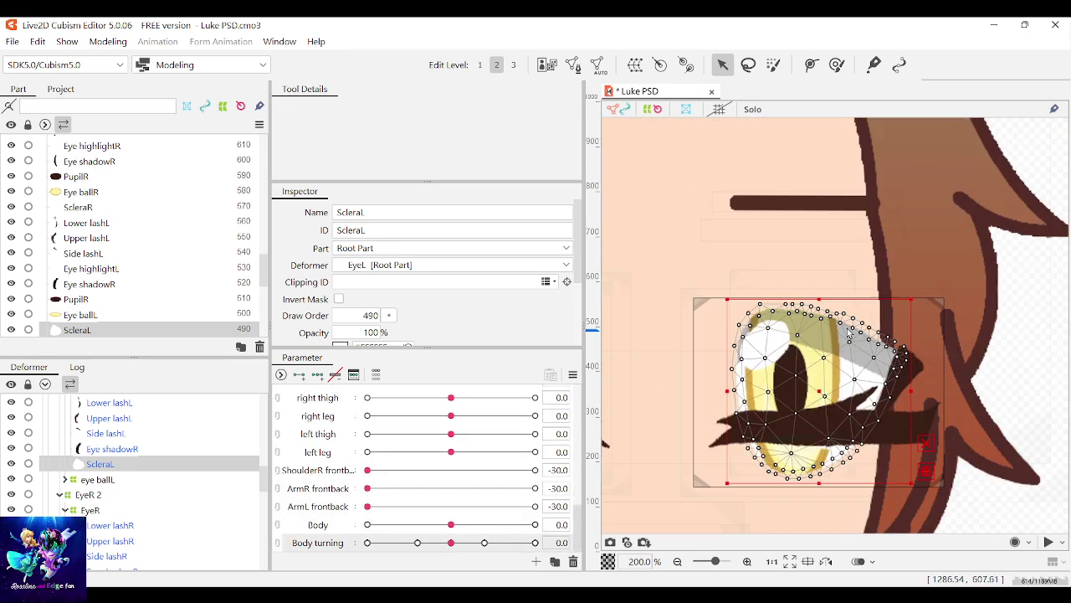
# Step: Try flattening ScleraL onto the closed left lash, and test it by returning Eye blinkL to 0
pyautogui.moveTo(819, 300); pyautogui.dragTo(816, 432)
pyautogui.scroll(-2, 900, 400)
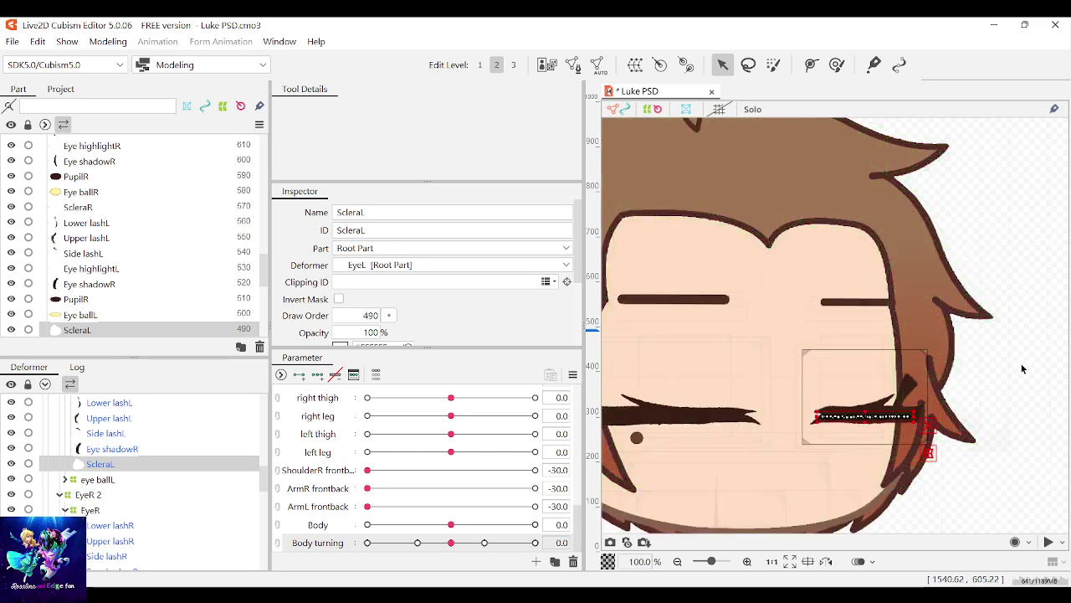
pyautogui.click(1022, 363)
pyautogui.scroll(-1, 884, 356)
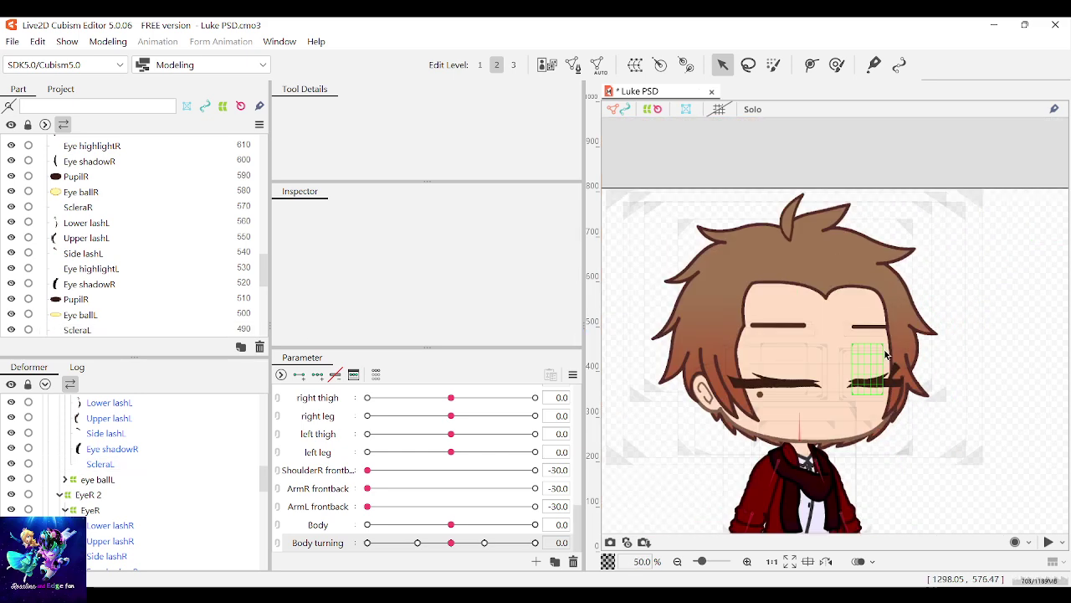
pyautogui.scroll(5, 473, 480)
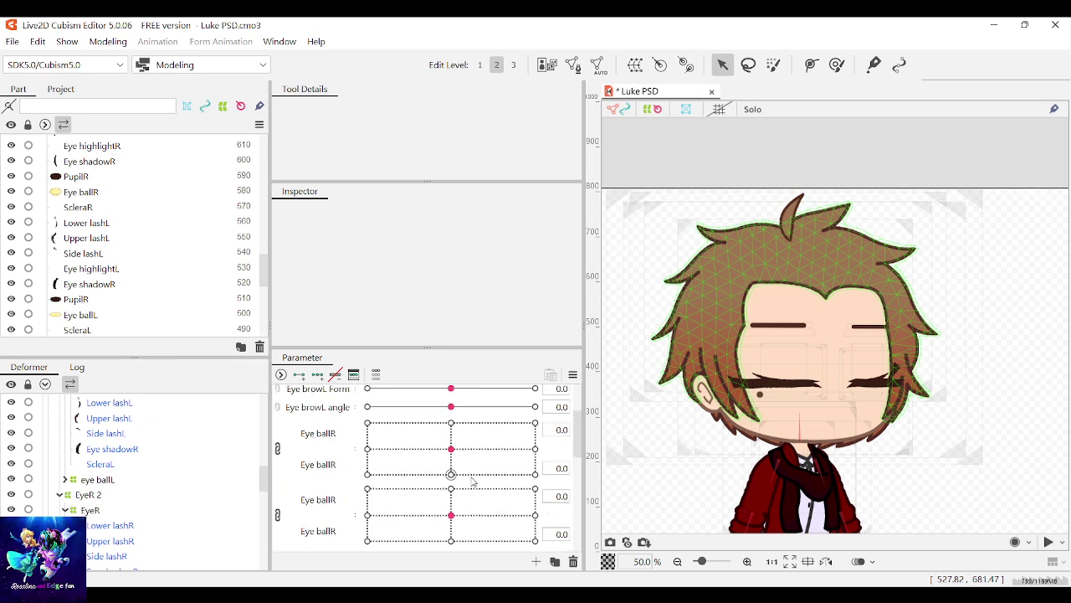
pyautogui.scroll(2, 473, 480)
pyautogui.moveTo(535, 429); pyautogui.dragTo(414, 448)
pyautogui.moveTo(494, 448); pyautogui.dragTo(450, 431)
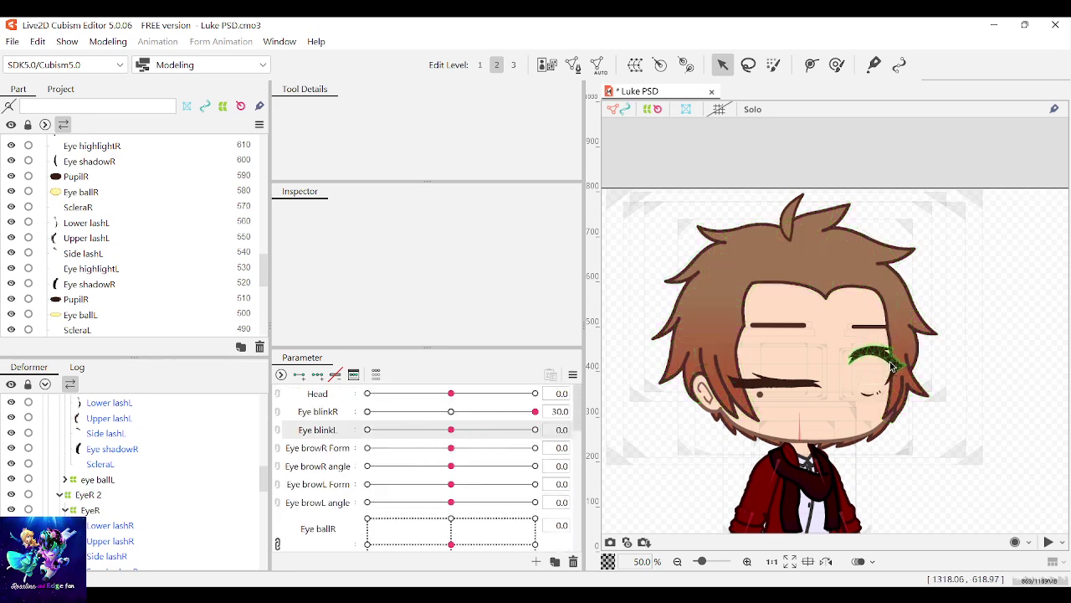
pyautogui.scroll(5, 883, 381)
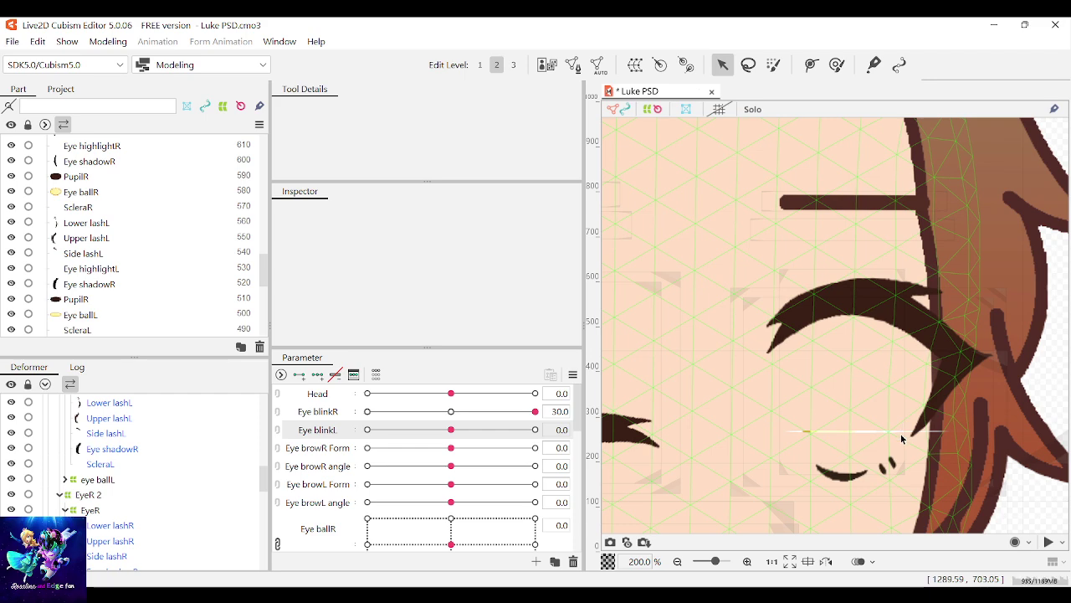
pyautogui.click(900, 435)
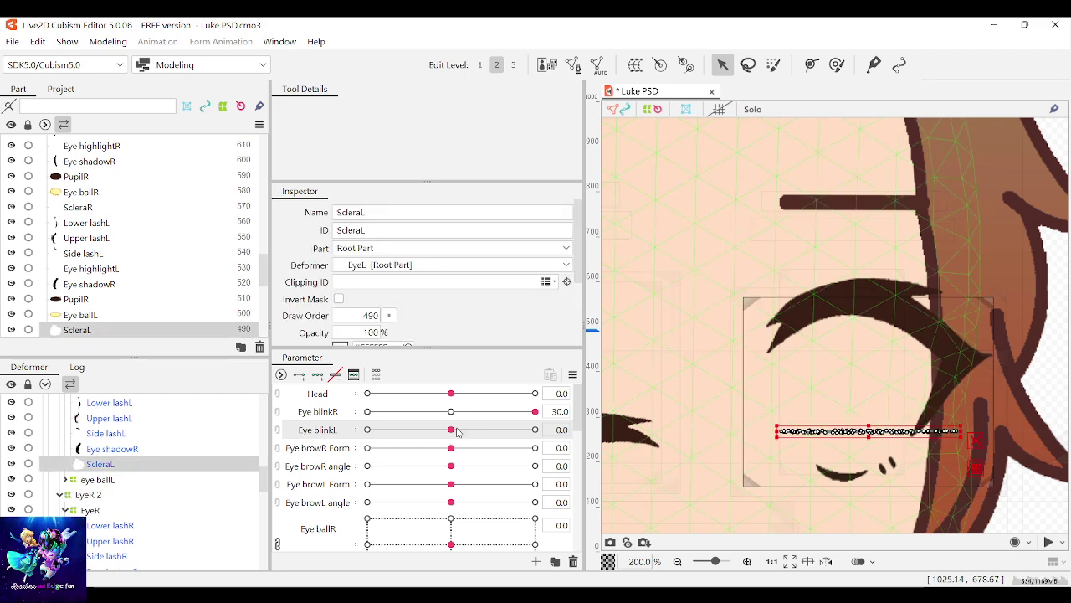
# Step: Undo the Eye blinkL change and the ScleraL flattening
pyautogui.hotkey('ctrl', 'z')
pyautogui.hotkey('ctrl', 'z')
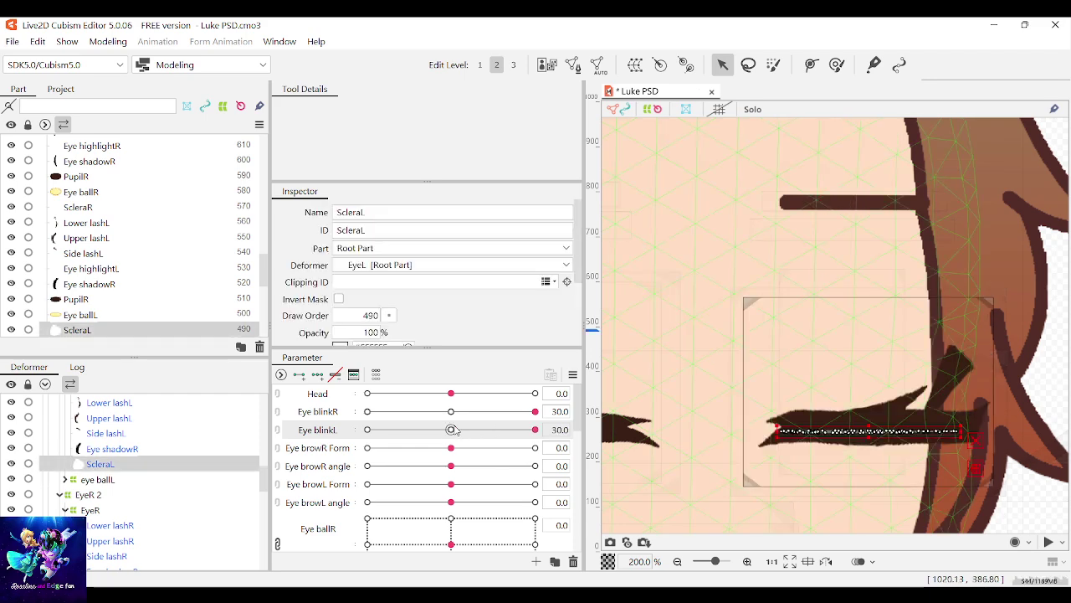
pyautogui.hotkey('ctrl', 'z')
pyautogui.hotkey('ctrl', 'z')
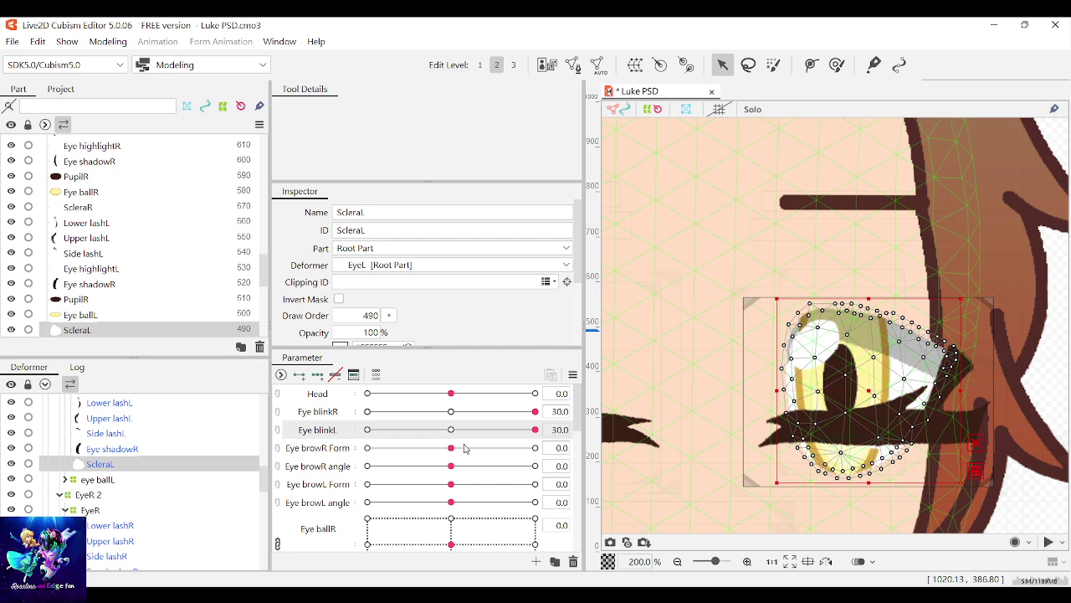
# Step: Add three Eye blinkL keys to ScleraL, flatten it onto the closed lash at 30, and test the blink
pyautogui.scroll(-6, 465, 452)
pyautogui.scroll(6, 469, 468)
pyautogui.moveTo(868, 299); pyautogui.dragTo(864, 432)
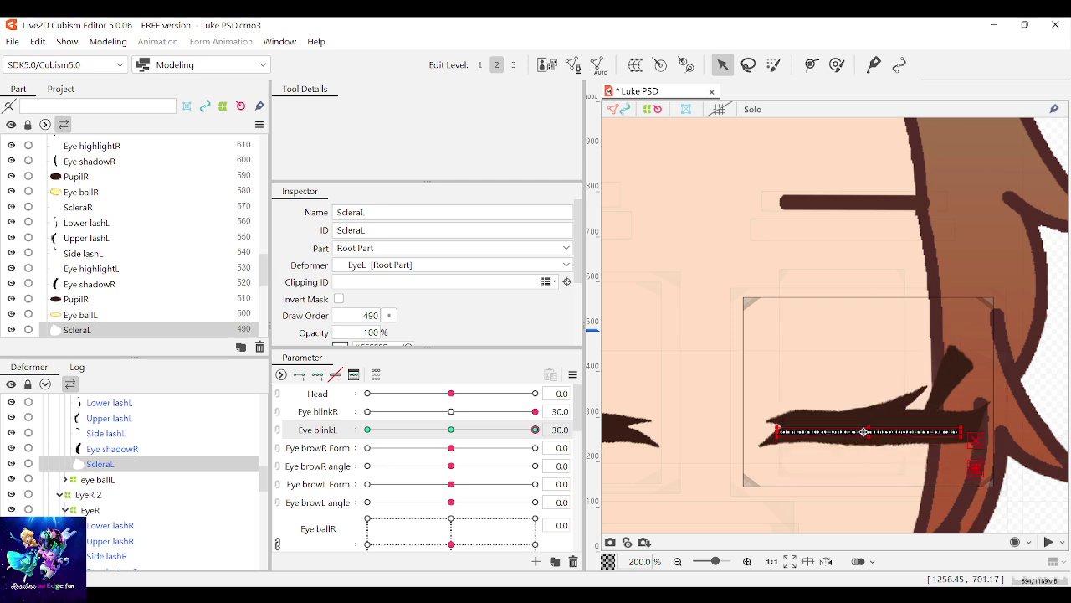
pyautogui.moveTo(525, 426); pyautogui.dragTo(463, 429)
pyautogui.moveTo(557, 410); pyautogui.dragTo(542, 428)
# Step: Shift the flattened ScleraL slightly lower inside the closed upper lash at Eye blinkL 30 and test the blink
pyautogui.scroll(-1, 789, 369)
pyautogui.scroll(4, 815, 421)
pyautogui.scroll(1, 814, 420)
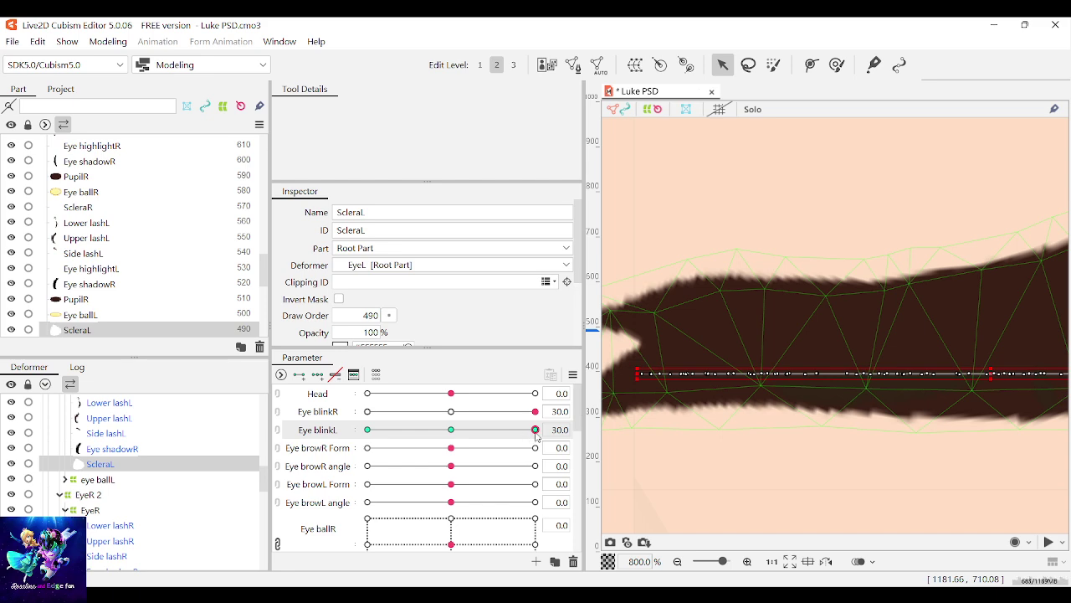
pyautogui.moveTo(536, 431)
pyautogui.mouseDown()
pyautogui.moveTo(480, 417)
pyautogui.moveTo(540, 428)
pyautogui.mouseUp()
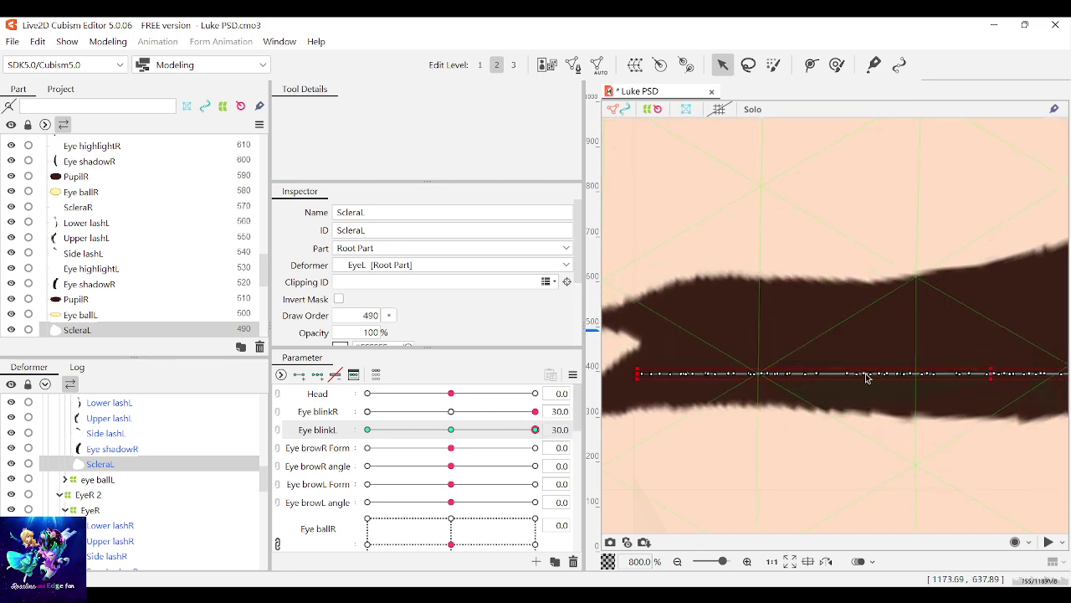
pyautogui.moveTo(991, 373); pyautogui.dragTo(991, 385)
pyautogui.moveTo(536, 430)
pyautogui.mouseDown()
pyautogui.moveTo(491, 431)
pyautogui.moveTo(537, 431)
pyautogui.mouseUp()
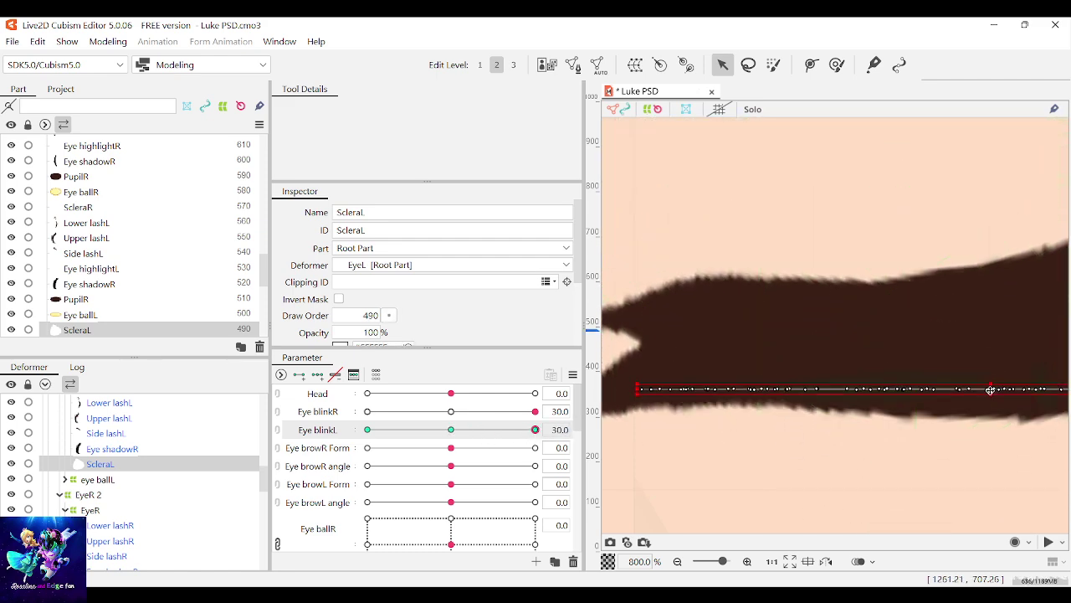
pyautogui.moveTo(536, 429)
pyautogui.mouseDown()
pyautogui.moveTo(473, 429)
pyautogui.moveTo(537, 429)
pyautogui.mouseUp()
# Step: Raise the inner-end deform path point of Upper lashL slightly at Eye blinkL 30
pyautogui.click(817, 332)
pyautogui.scroll(-4, 780, 334)
pyautogui.scroll(-1, 780, 334)
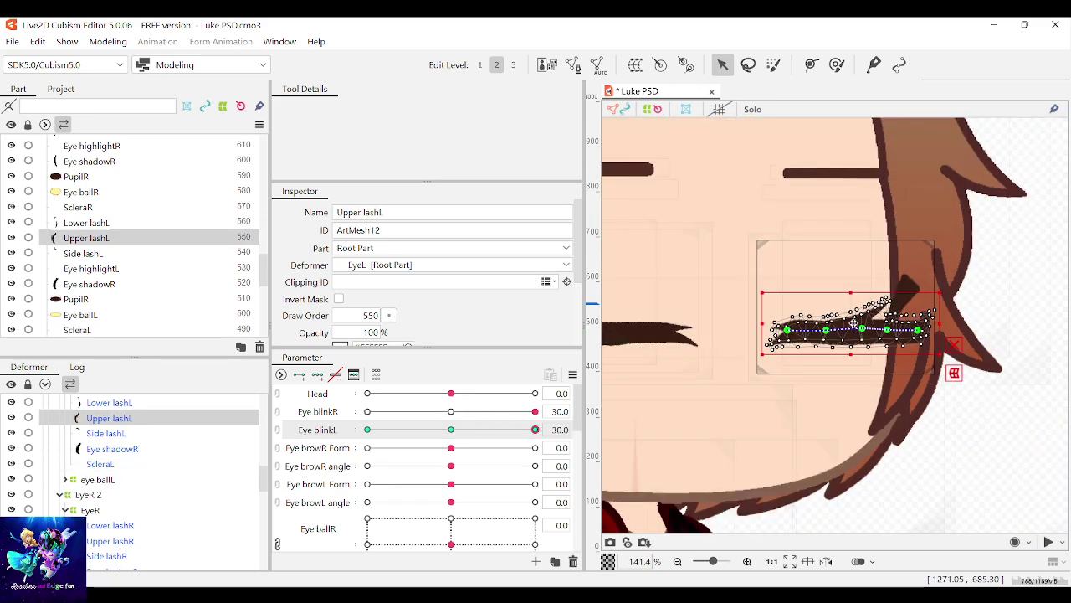
pyautogui.scroll(3, 762, 333)
pyautogui.moveTo(760, 334); pyautogui.dragTo(760, 329)
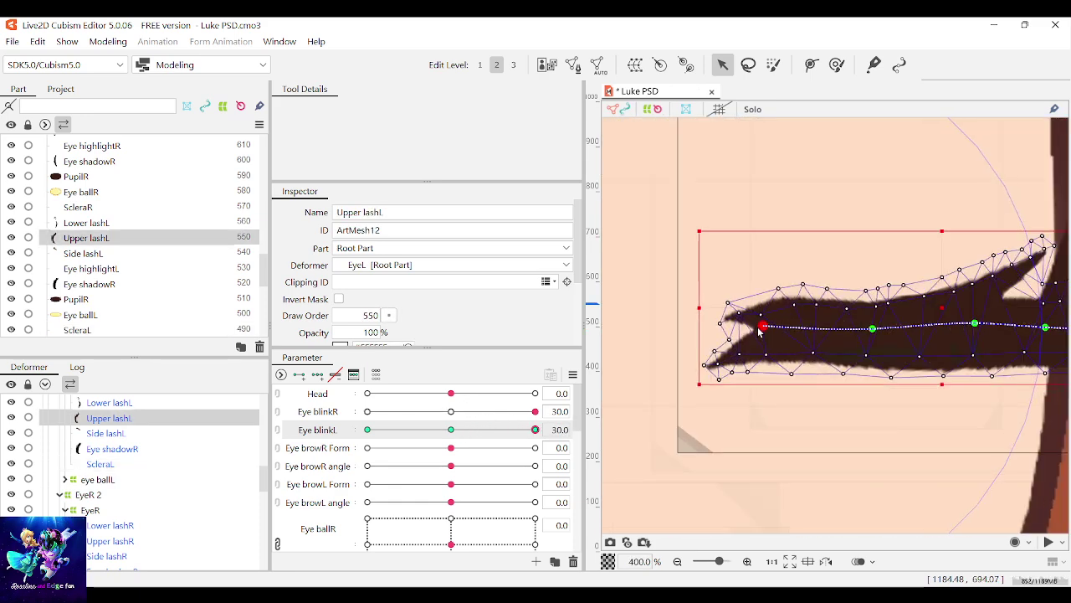
pyautogui.scroll(-3, 779, 333)
pyautogui.click(986, 417)
pyautogui.scroll(-3, 980, 412)
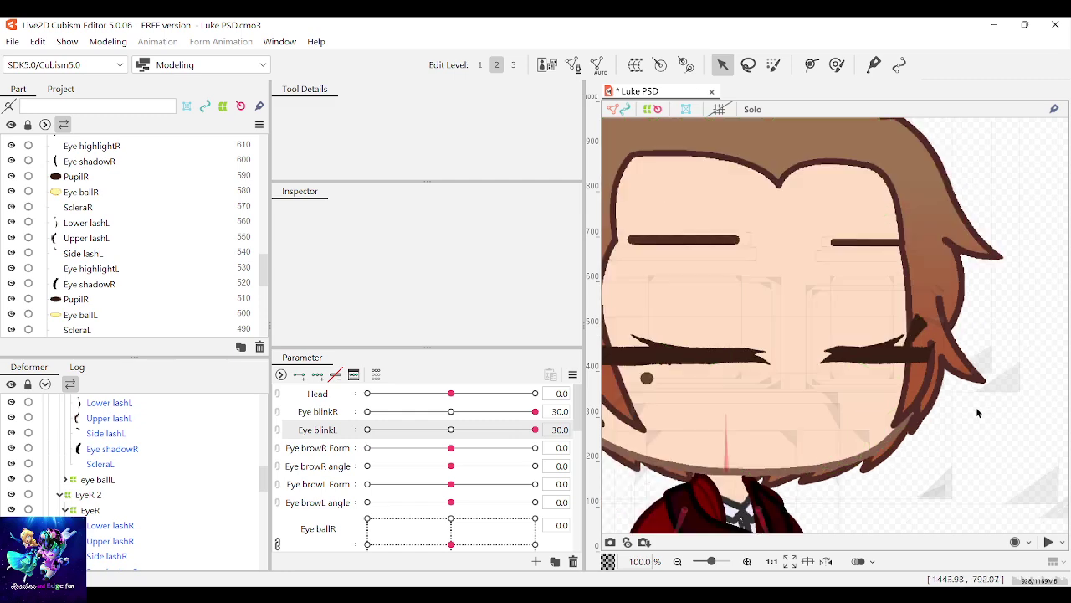
# Step: Nudge the closed shape of Upper lashL at Eye blinkL 30 and test the left blink
pyautogui.scroll(5, 930, 383)
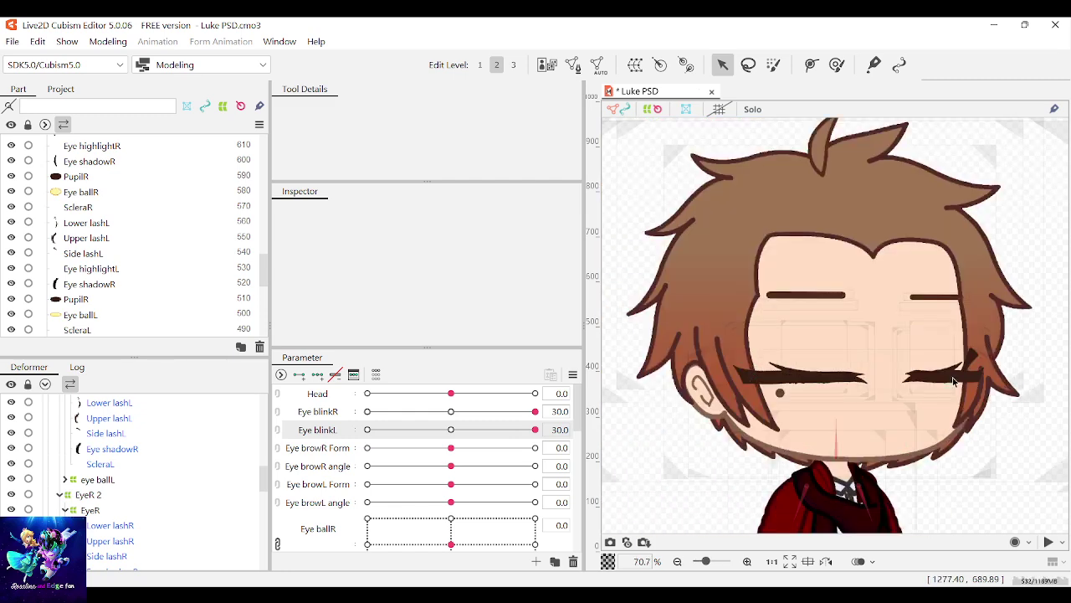
pyautogui.click(957, 369)
pyautogui.moveTo(927, 359); pyautogui.dragTo(924, 362)
pyautogui.scroll(-4, 923, 361)
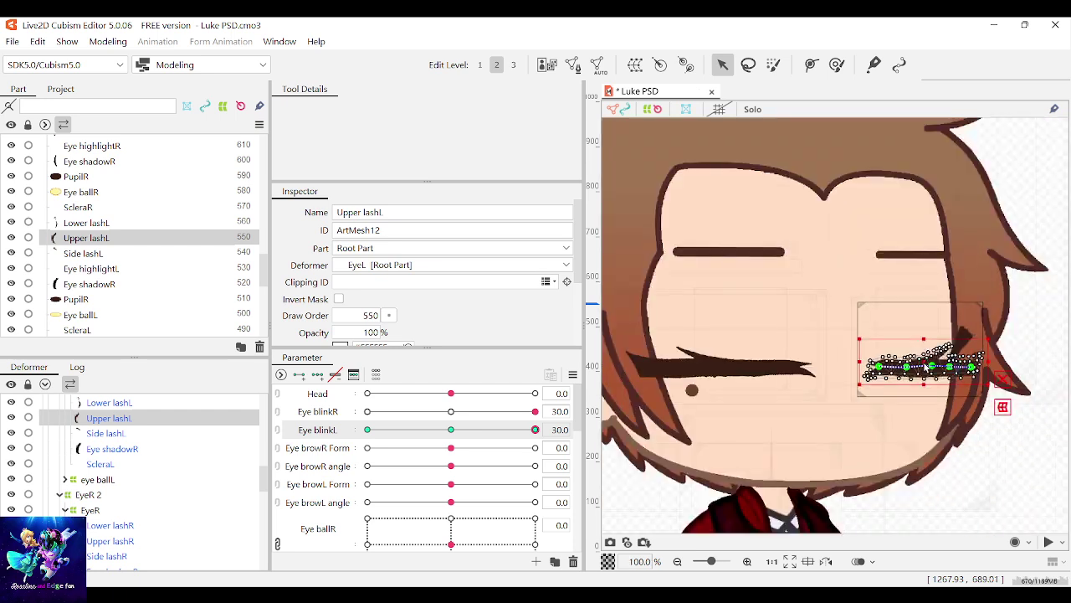
pyautogui.click(1014, 347)
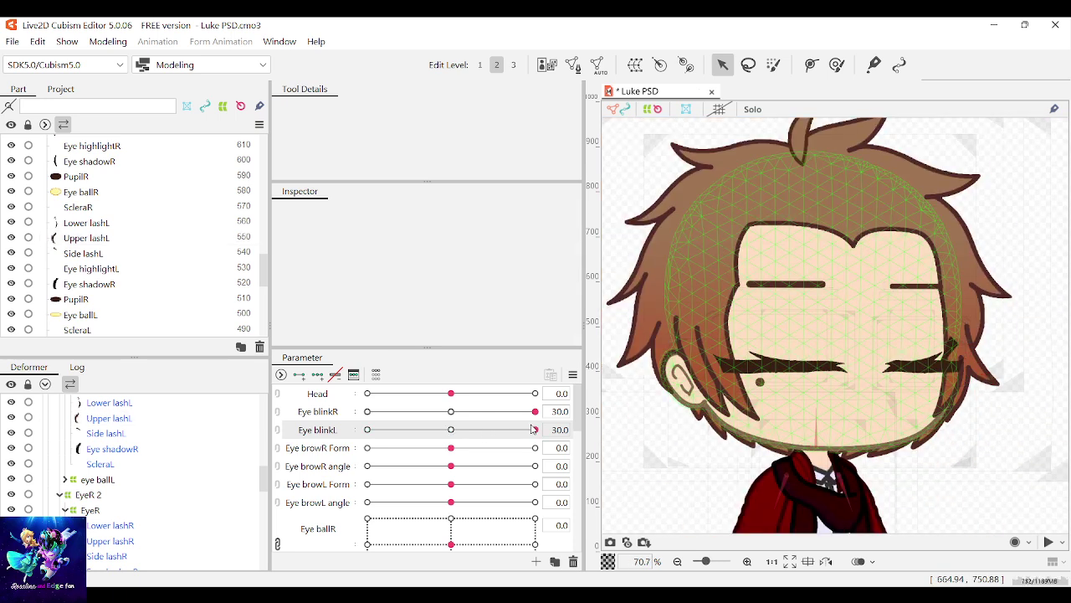
pyautogui.moveTo(533, 429)
pyautogui.mouseDown()
pyautogui.moveTo(450, 433)
pyautogui.moveTo(526, 429)
pyautogui.moveTo(452, 429)
pyautogui.moveTo(520, 421)
pyautogui.mouseUp()
pyautogui.scroll(-2, 667, 388)
pyautogui.scroll(5, 787, 368)
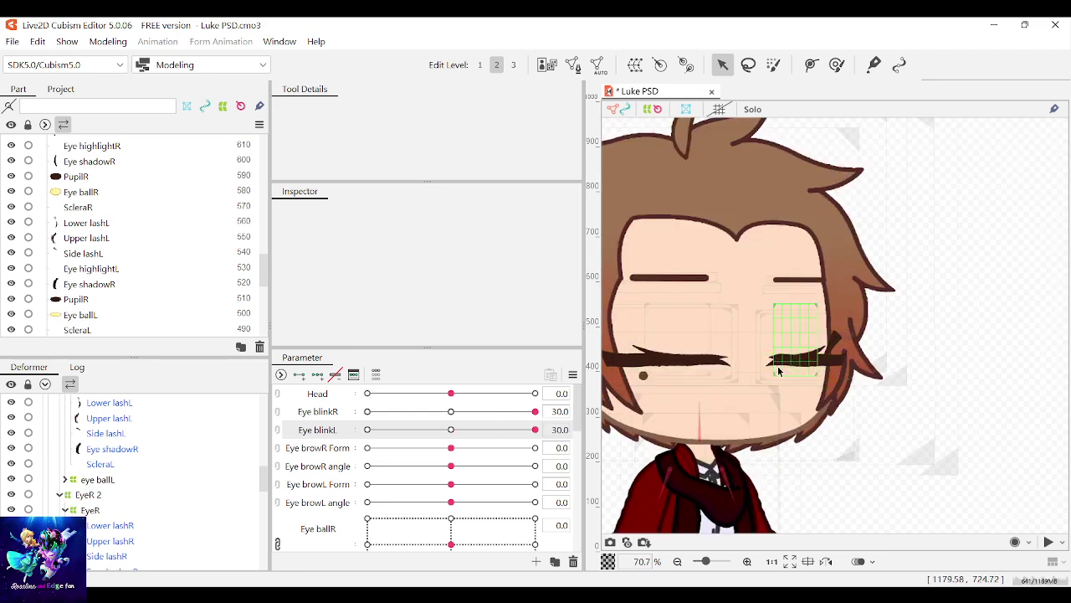
# Step: Add three Eye blinkL keys to Side lashL, squash it into the closed upper lash at 30, and return Eye blinkL to 0
pyautogui.click(875, 337)
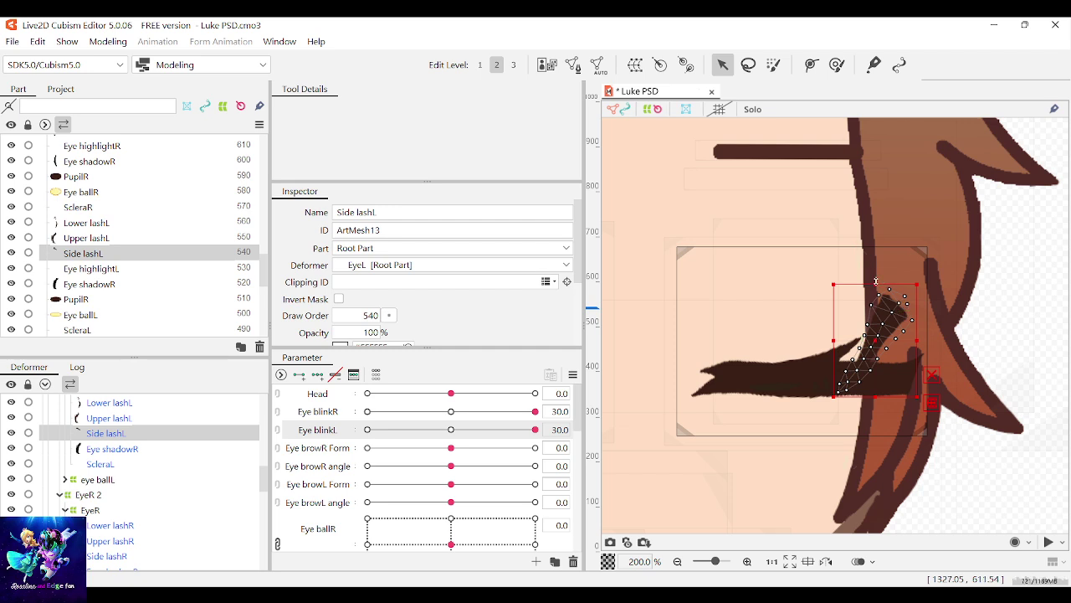
pyautogui.click(323, 378)
pyautogui.moveTo(876, 285); pyautogui.dragTo(875, 370)
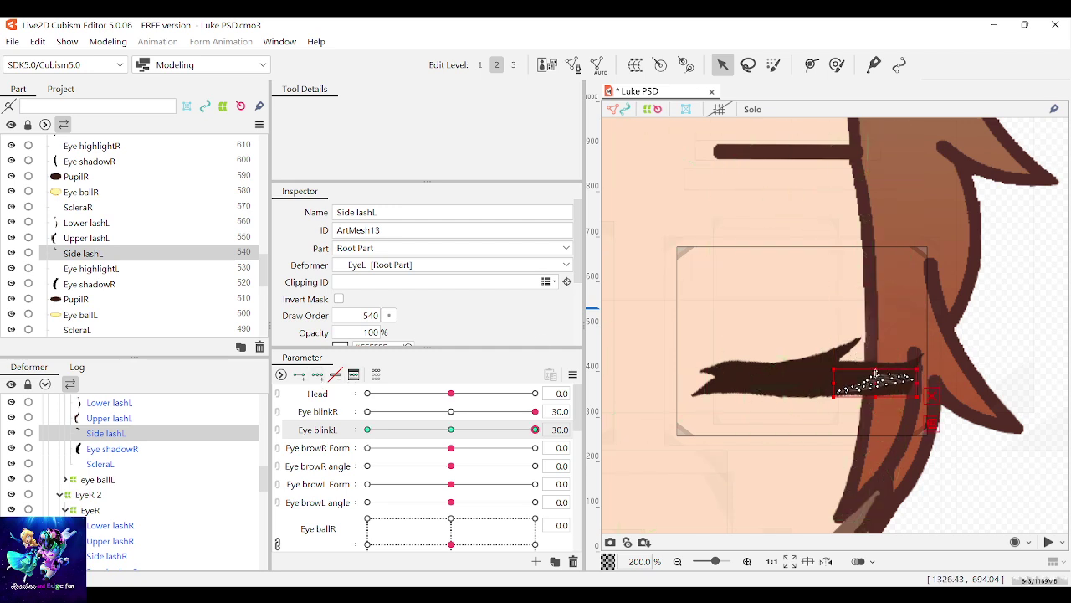
pyautogui.moveTo(534, 430); pyautogui.dragTo(444, 430)
pyautogui.click(994, 314)
pyautogui.scroll(-2, 921, 384)
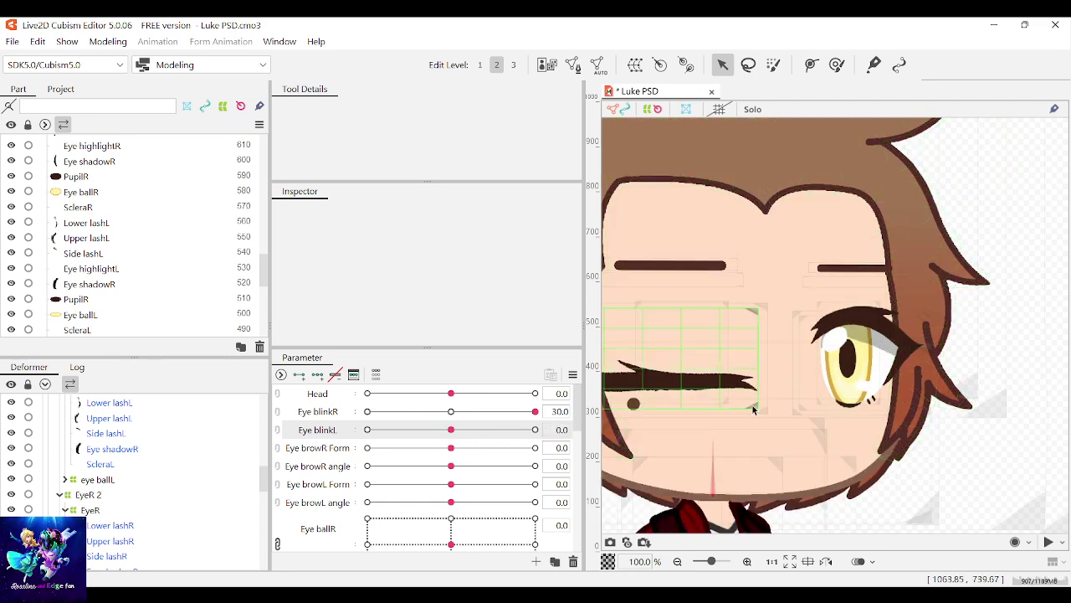
# Step: Set Eye blinkR to 0 to reopen the right eye, and save the model
pyautogui.scroll(-2, 770, 410)
pyautogui.scroll(1, 770, 410)
pyautogui.moveTo(527, 416); pyautogui.dragTo(446, 433)
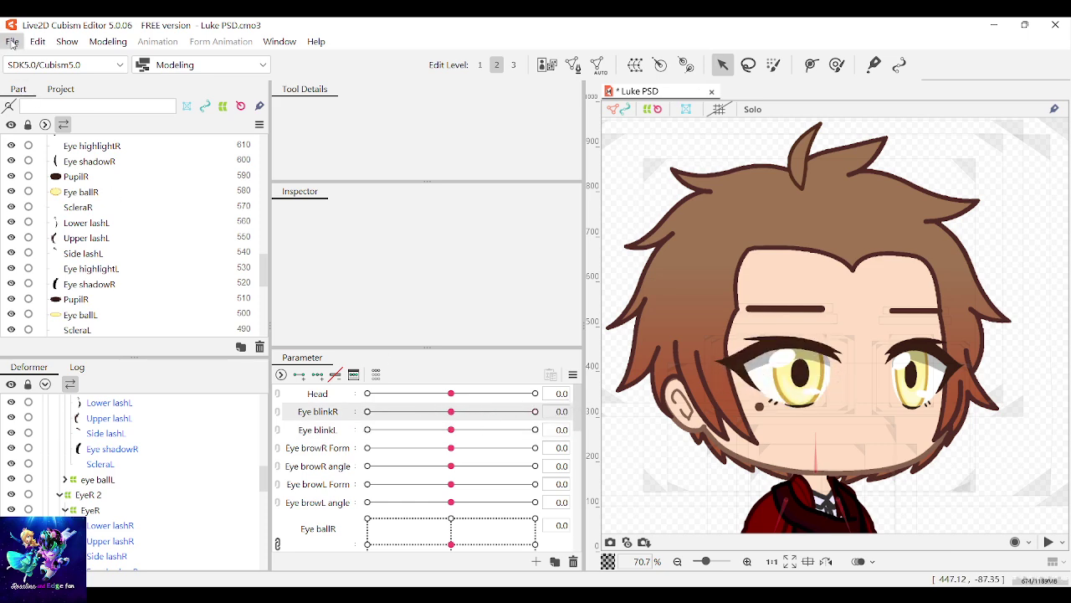
pyautogui.hotkey('ctrl', 's')
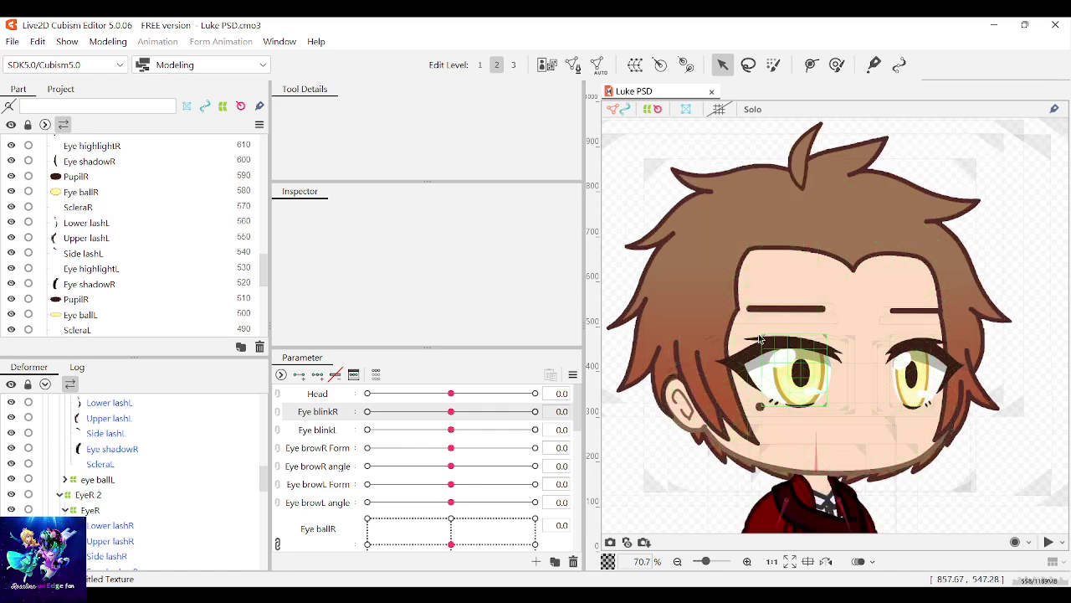
# Step: Test the Eye blinkL and Eye ballR parameter movements, returning the values to 0
pyautogui.moveTo(479, 414)
pyautogui.mouseDown()
pyautogui.moveTo(450, 413)
pyautogui.moveTo(427, 432)
pyautogui.moveTo(534, 413)
pyautogui.moveTo(481, 417)
pyautogui.mouseUp()
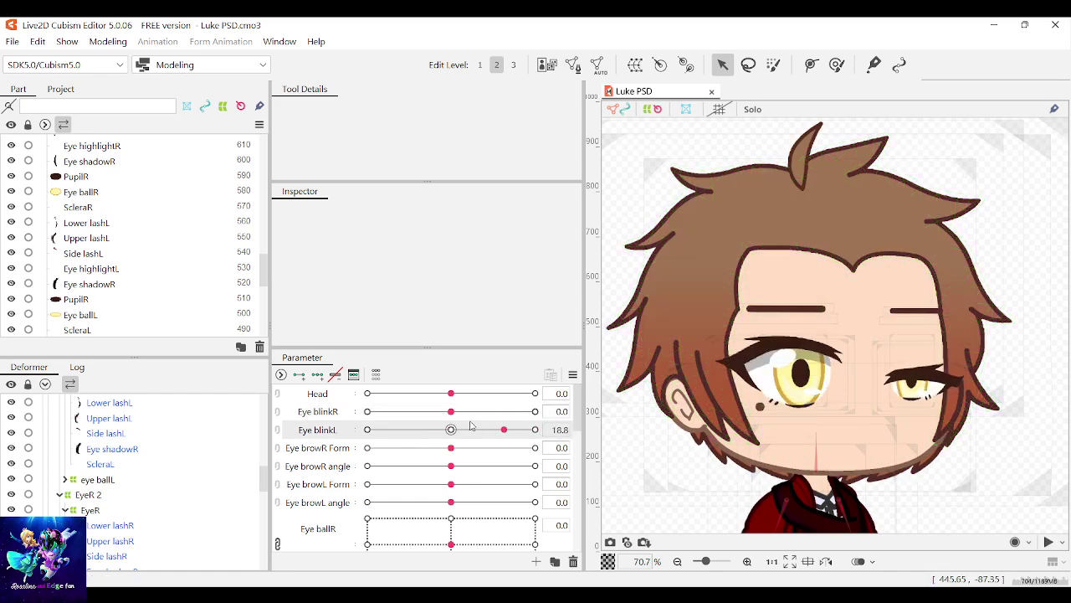
pyautogui.scroll(-5, 471, 481)
pyautogui.scroll(5, 510, 461)
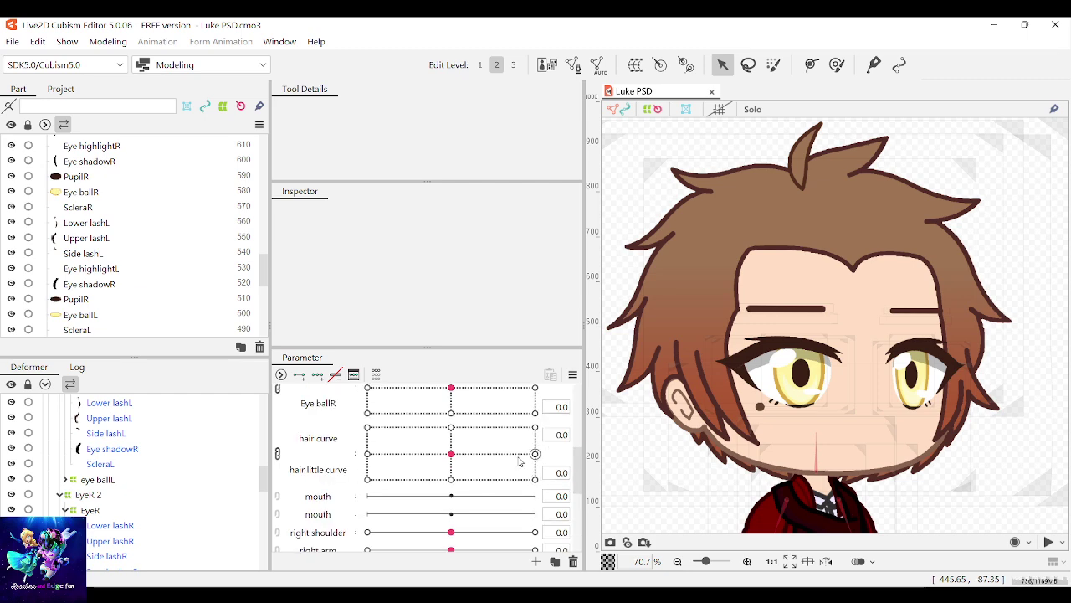
pyautogui.moveTo(464, 444); pyautogui.dragTo(451, 488)
pyautogui.rightClick(470, 455)
pyautogui.scroll(3, 469, 476)
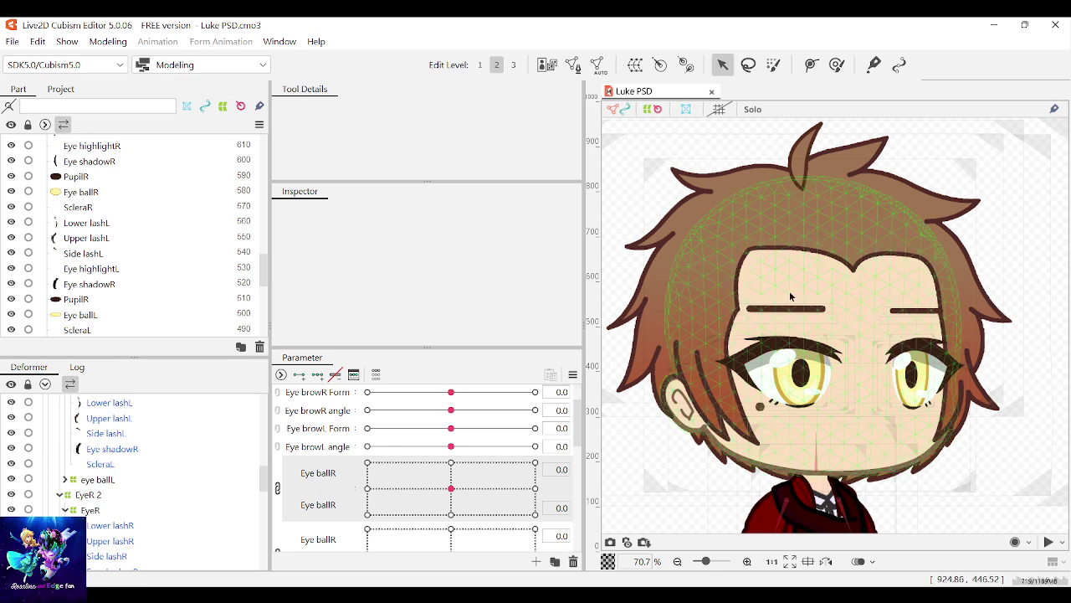
# Step: Make the Front hair line, Hair highlight and Front hair parts visible
pyautogui.scroll(6, 110, 262)
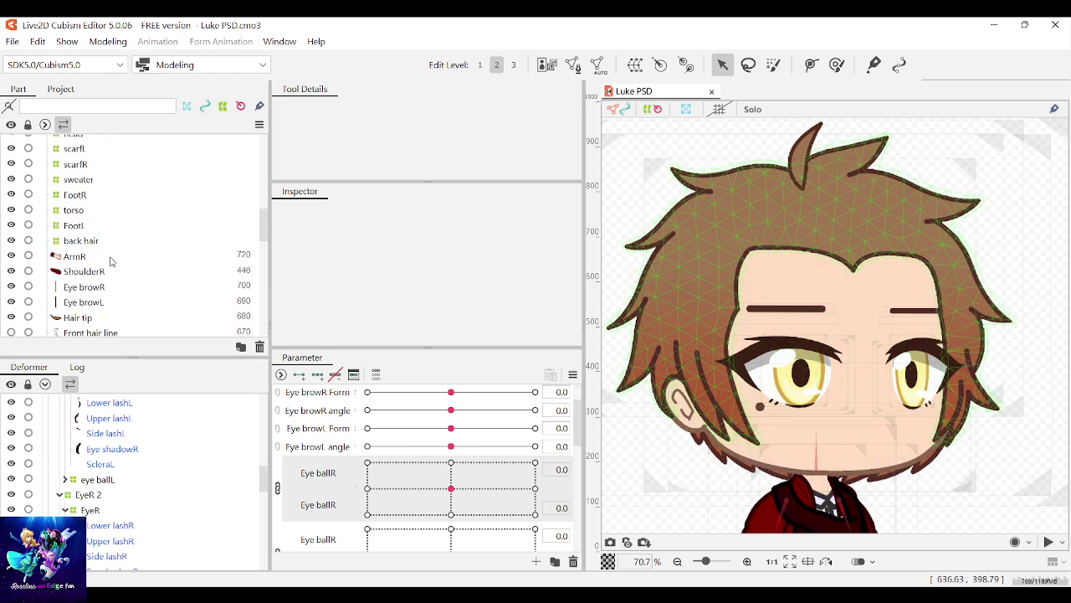
pyautogui.scroll(-2, 24, 283)
pyautogui.scroll(-2, 24, 288)
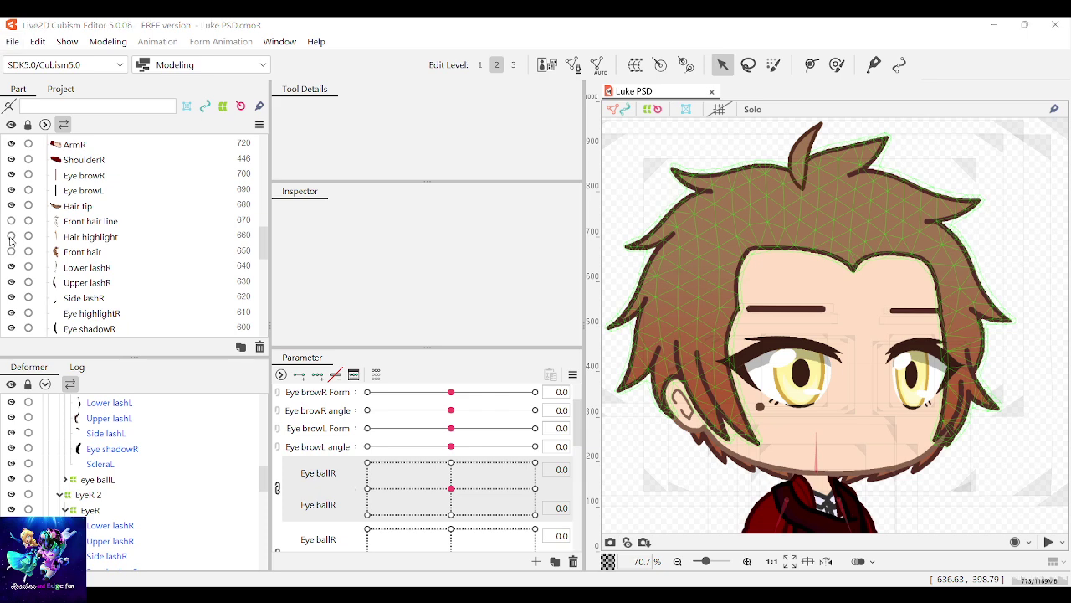
pyautogui.moveTo(12, 224); pyautogui.dragTo(13, 251)
pyautogui.scroll(-1, 632, 248)
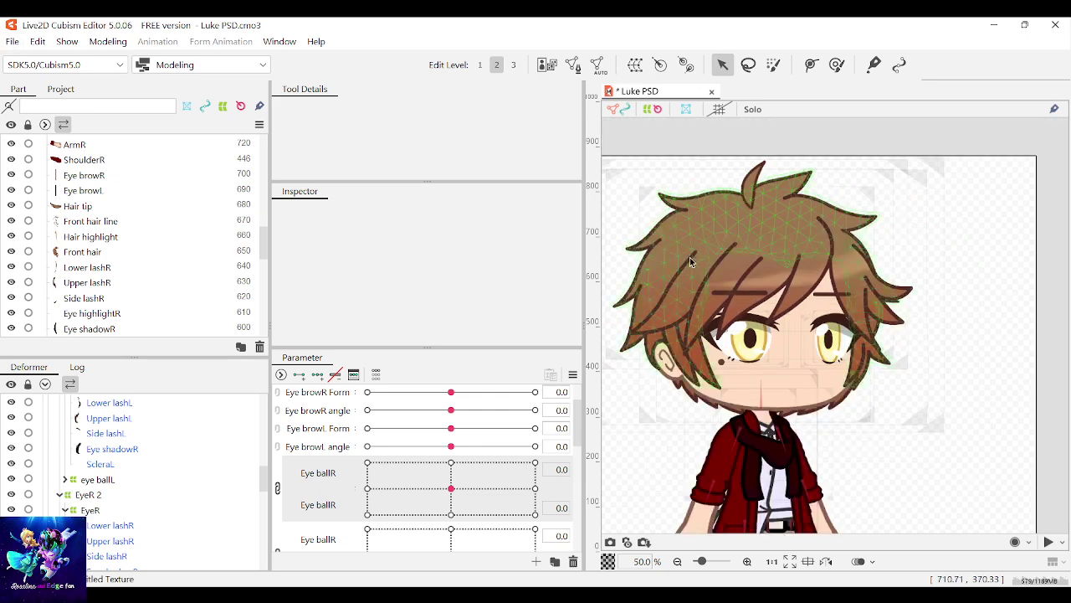
pyautogui.scroll(1, 693, 253)
# Step: Set both the hair curve and hair little curve parameters to 30
pyautogui.scroll(-10, 407, 444)
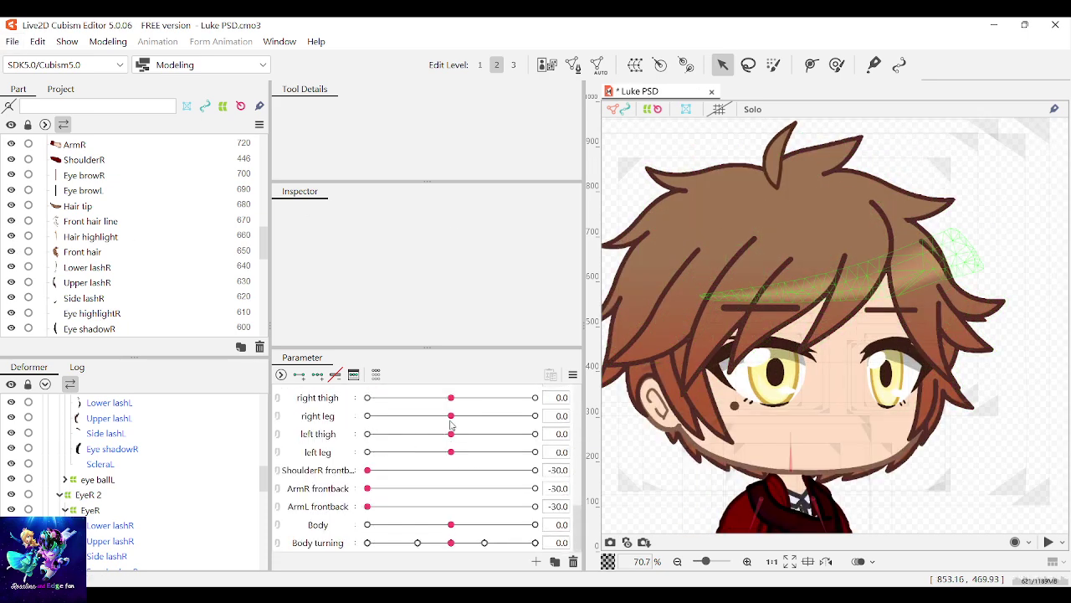
pyautogui.scroll(8, 452, 481)
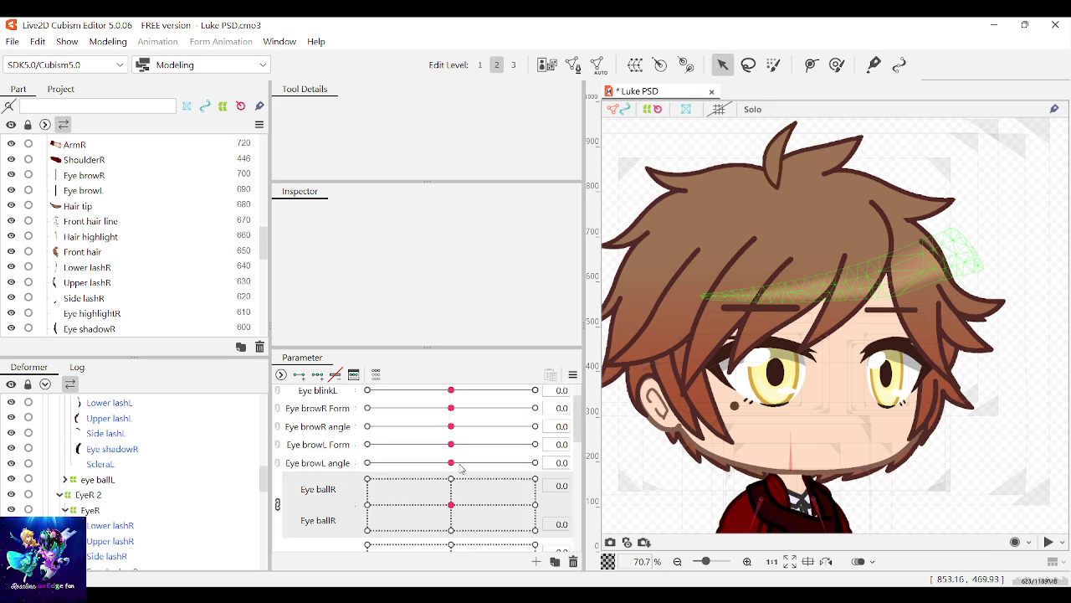
pyautogui.scroll(-6, 459, 471)
pyautogui.scroll(2, 460, 470)
pyautogui.moveTo(448, 427); pyautogui.dragTo(535, 389)
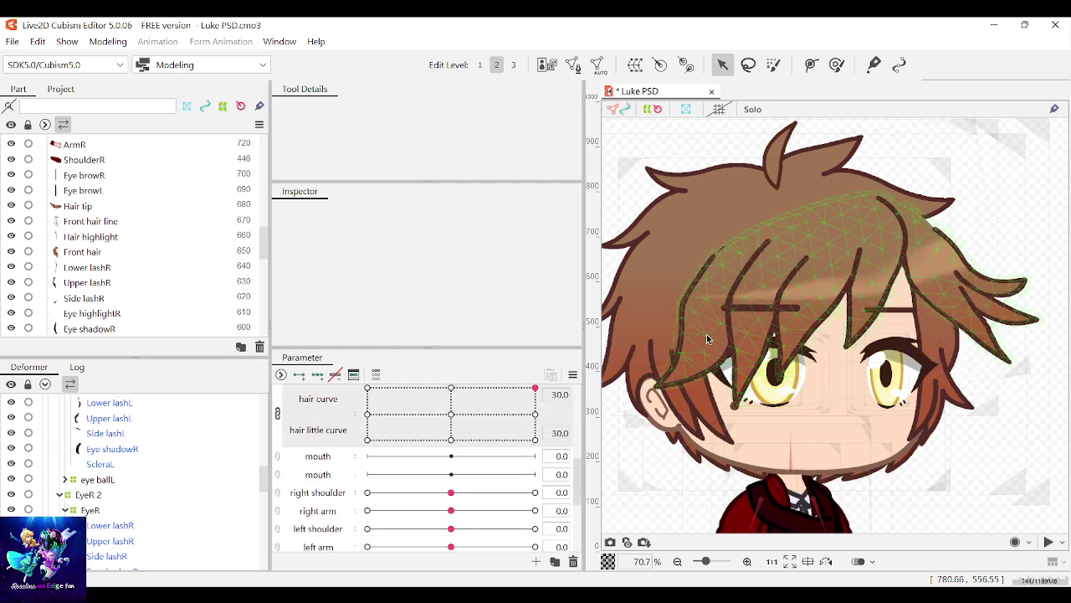
# Step: Shift a lower grid point of the front hair warp deformer near the ear in the hair curve 30, hair little curve 30 pose
pyautogui.click(707, 336)
pyautogui.scroll(-2, 696, 338)
pyautogui.scroll(2, 635, 312)
pyautogui.click(636, 197)
pyautogui.scroll(-1, 696, 276)
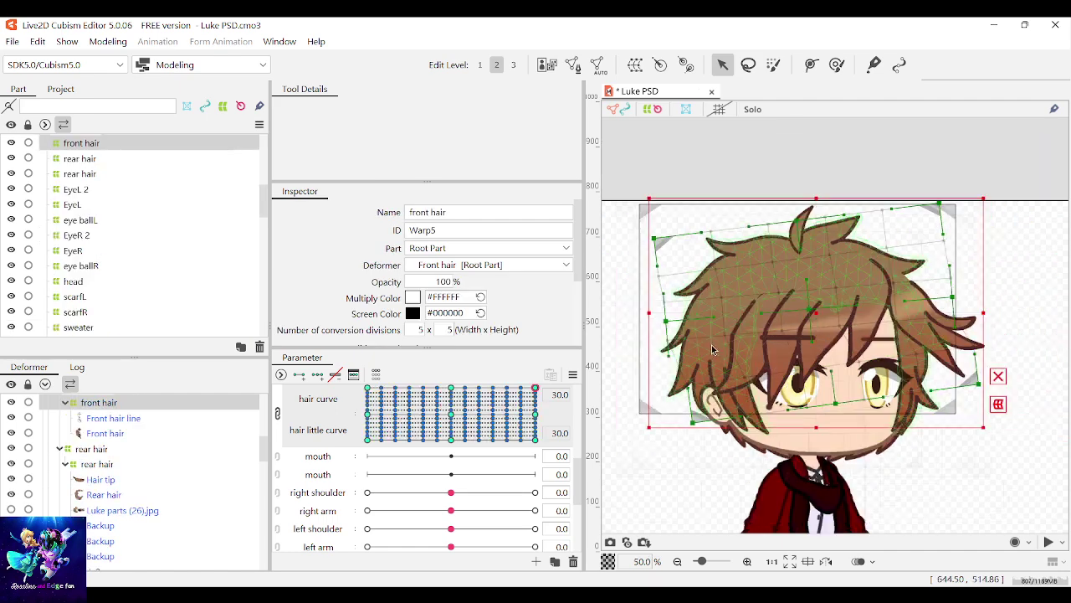
pyautogui.scroll(3, 714, 345)
pyautogui.moveTo(746, 378)
pyautogui.mouseDown()
pyautogui.moveTo(784, 422)
pyautogui.moveTo(776, 424)
pyautogui.mouseUp()
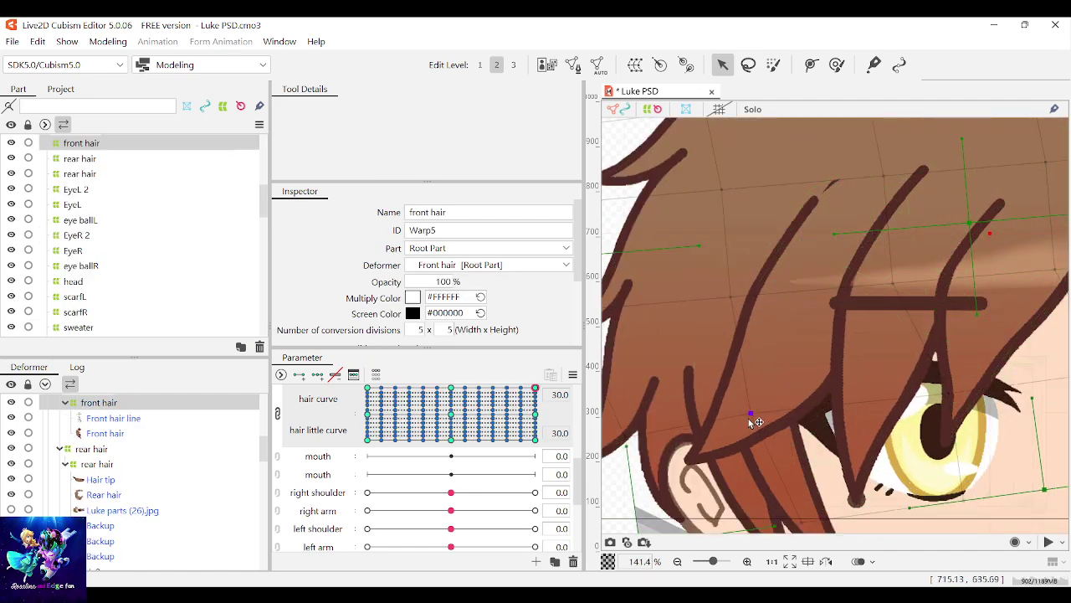
pyautogui.scroll(-5, 782, 423)
pyautogui.scroll(2, 771, 416)
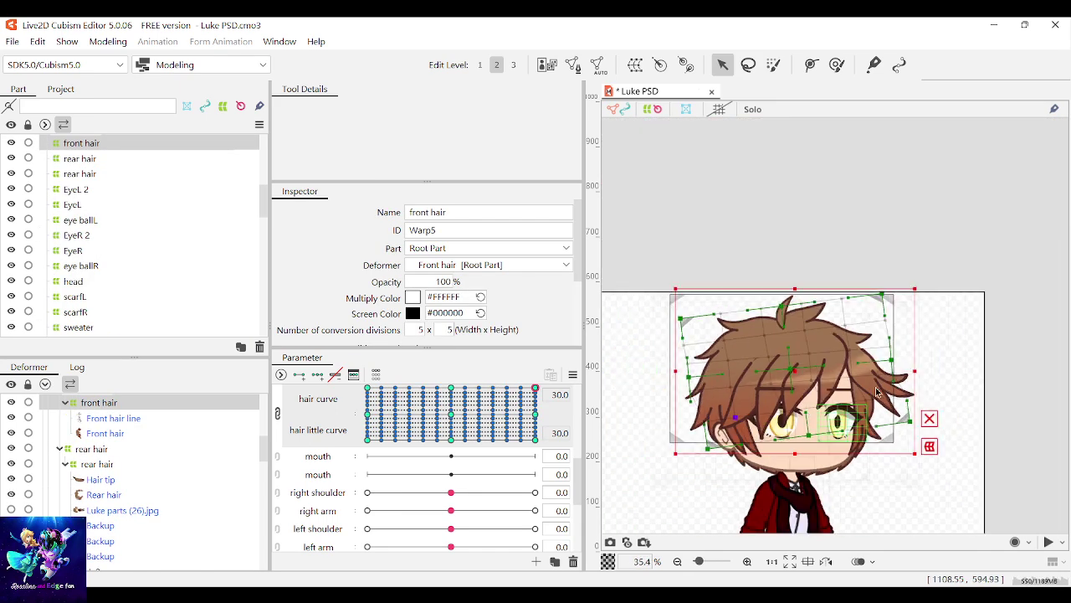
pyautogui.scroll(-1, 737, 418)
pyautogui.scroll(1, 703, 421)
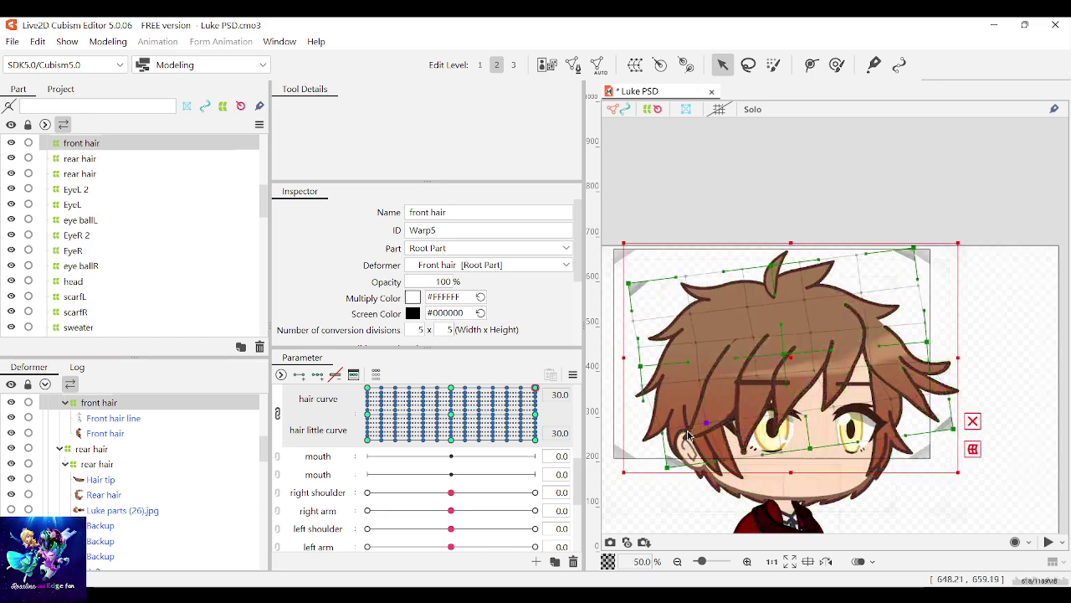
pyautogui.scroll(1, 694, 422)
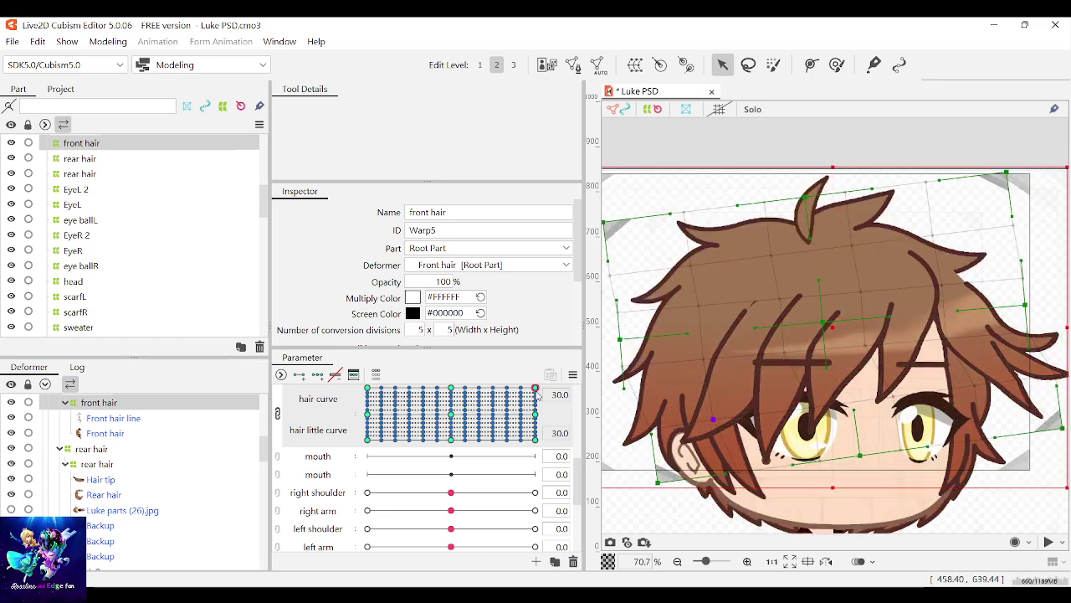
# Step: Unlink hair curve and hair little curve, and test their separate movements between -30 and 30 on the front hair
pyautogui.click(279, 414)
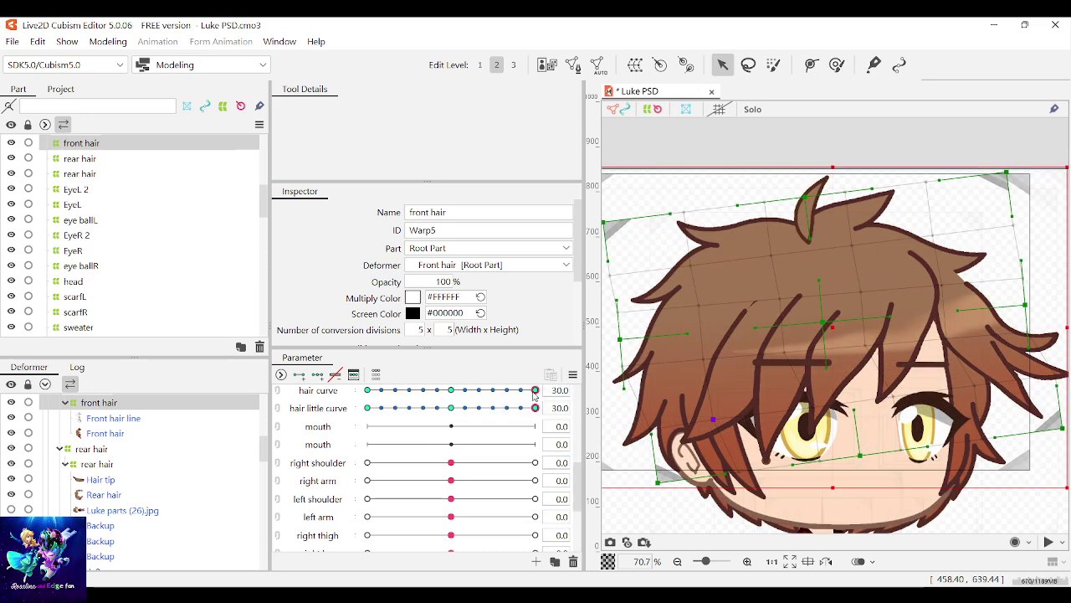
pyautogui.moveTo(535, 391); pyautogui.dragTo(582, 378)
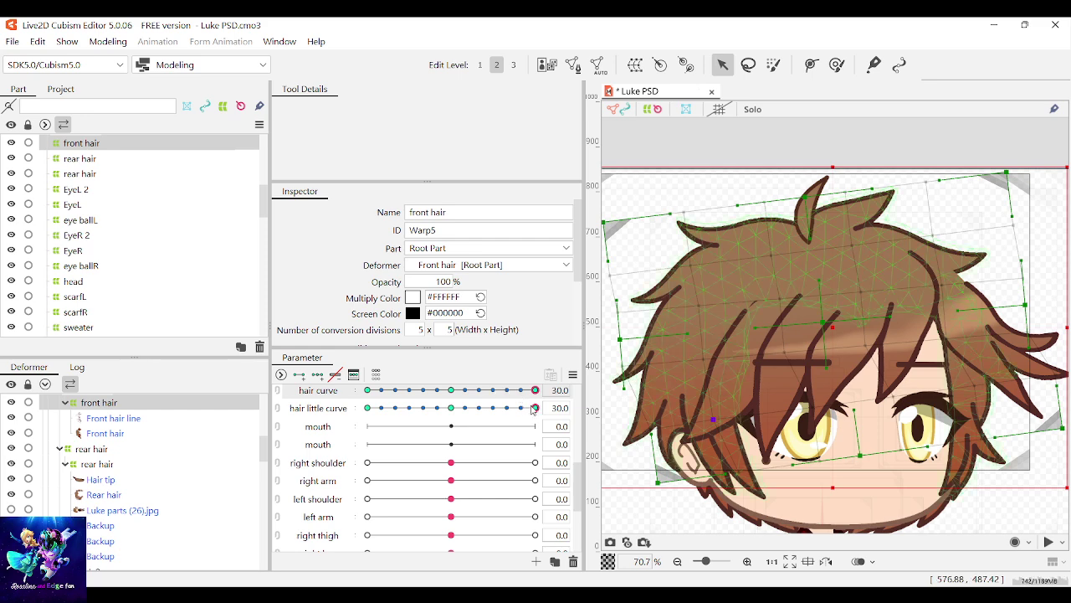
pyautogui.moveTo(535, 408); pyautogui.dragTo(307, 426)
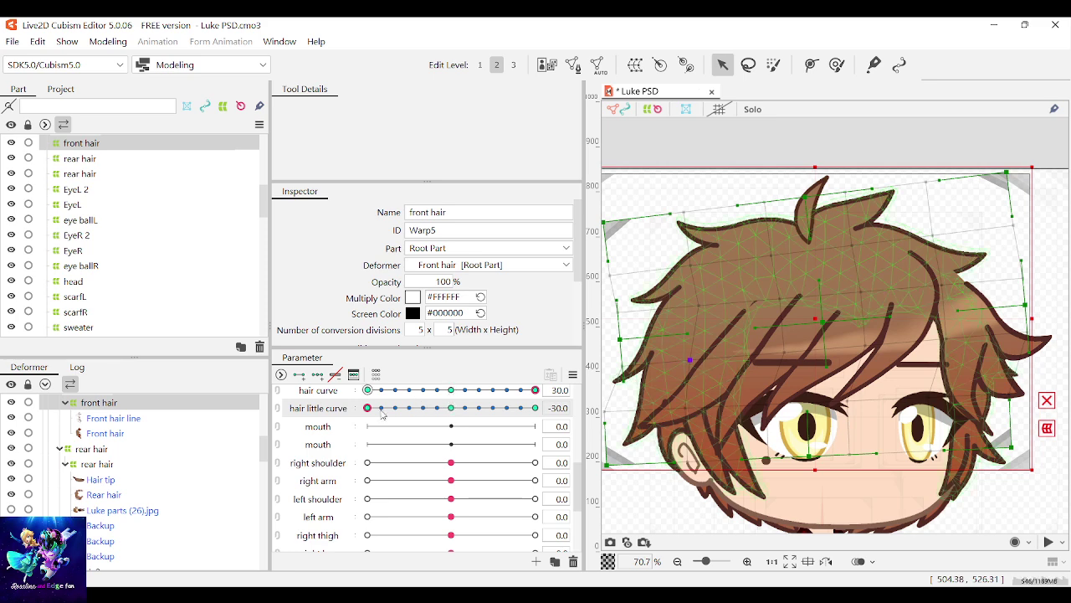
pyautogui.moveTo(368, 409); pyautogui.dragTo(550, 407)
pyautogui.click(446, 393)
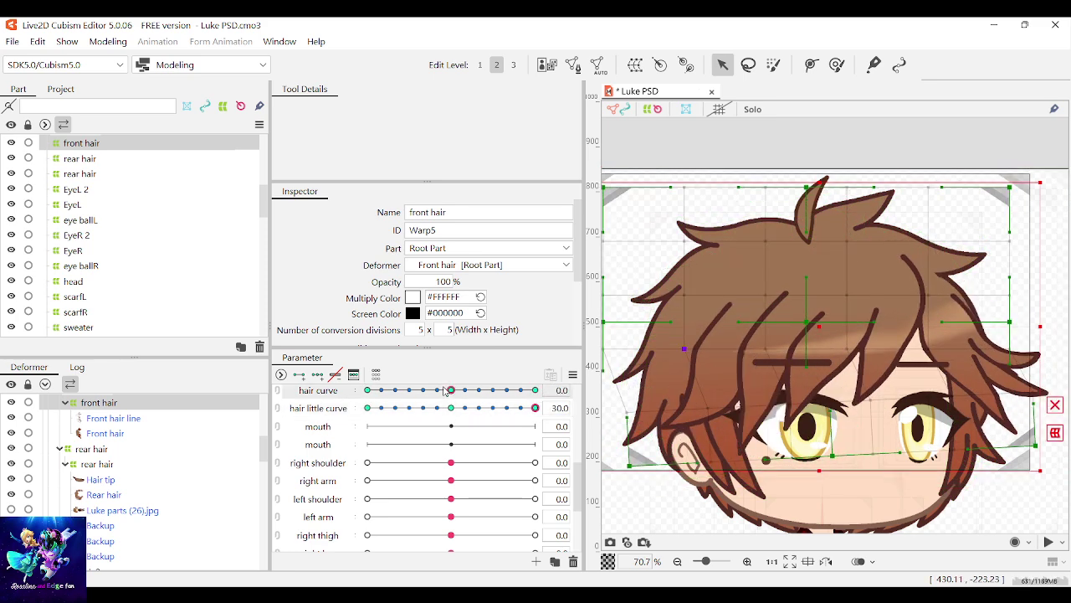
pyautogui.click(528, 406)
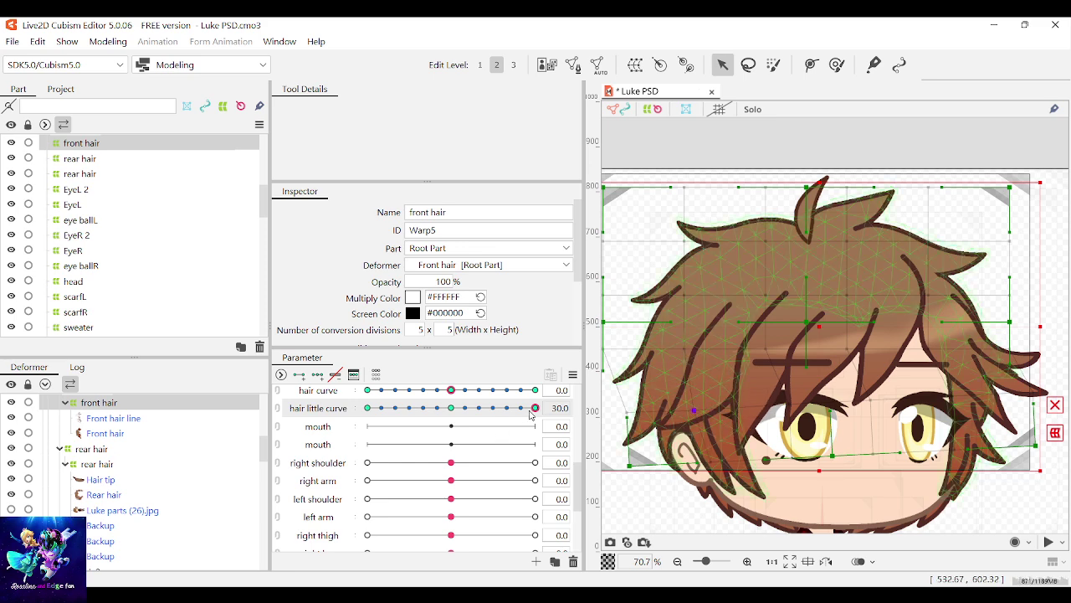
pyautogui.moveTo(530, 413); pyautogui.dragTo(263, 478)
pyautogui.moveTo(375, 401); pyautogui.dragTo(713, 395)
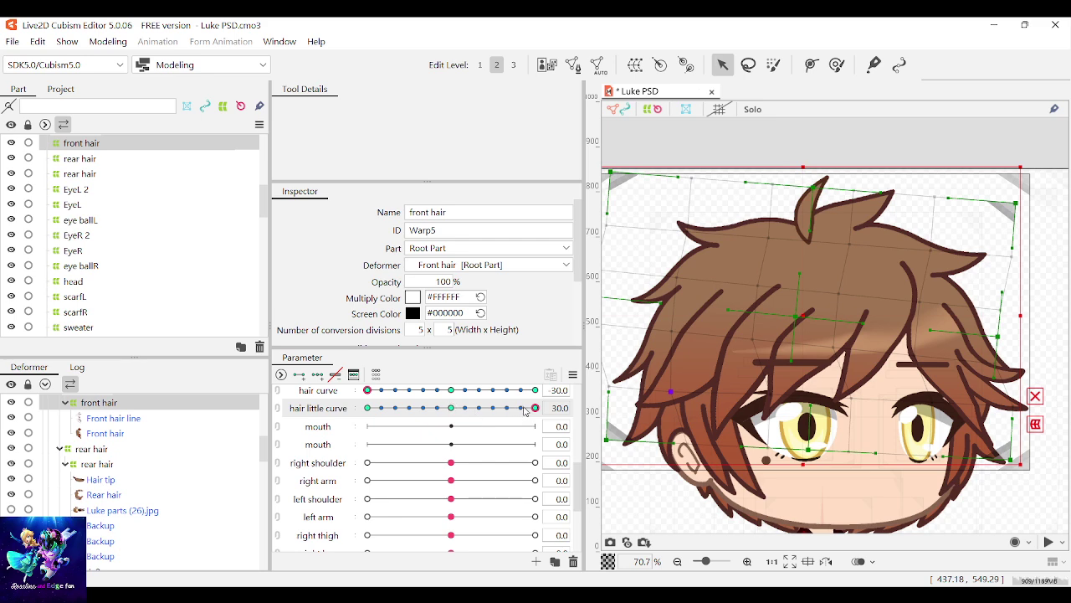
pyautogui.moveTo(402, 424); pyautogui.dragTo(566, 426)
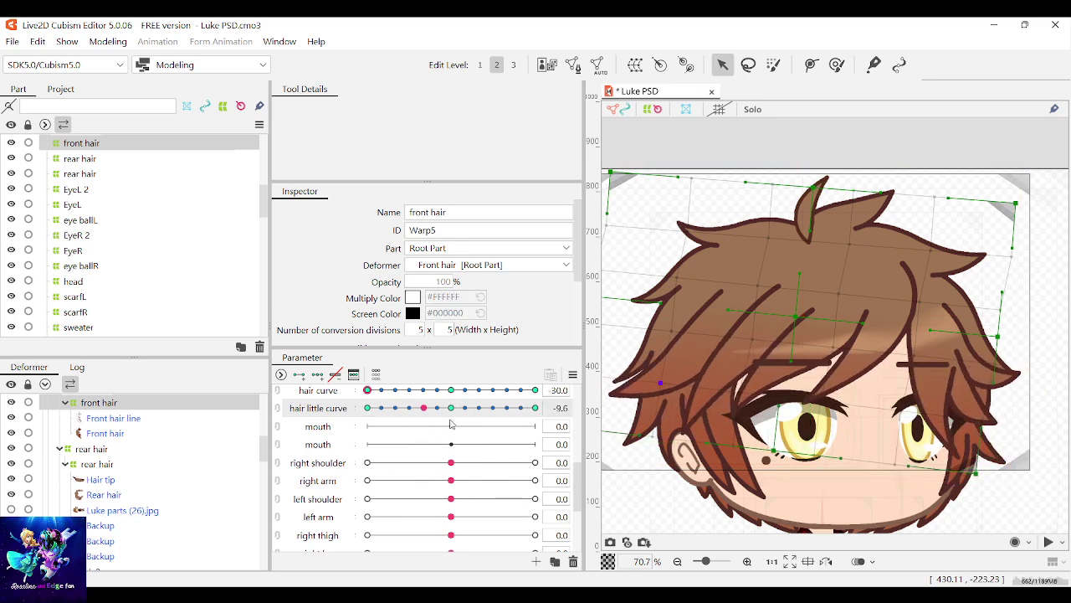
# Step: Return hair curve and hair little curve to 0, link the two parameters again, and save the model
pyautogui.click(452, 408)
pyautogui.click(451, 391)
pyautogui.click(278, 391)
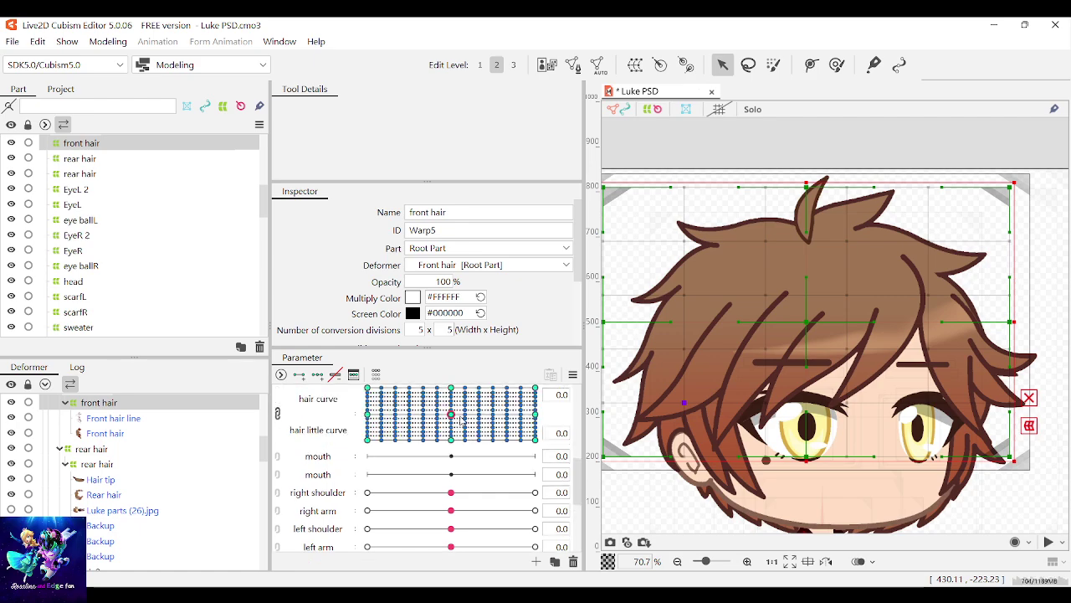
pyautogui.moveTo(460, 420)
pyautogui.mouseDown()
pyautogui.moveTo(514, 409)
pyautogui.moveTo(393, 427)
pyautogui.moveTo(423, 402)
pyautogui.moveTo(468, 410)
pyautogui.moveTo(399, 406)
pyautogui.moveTo(451, 413)
pyautogui.mouseUp()
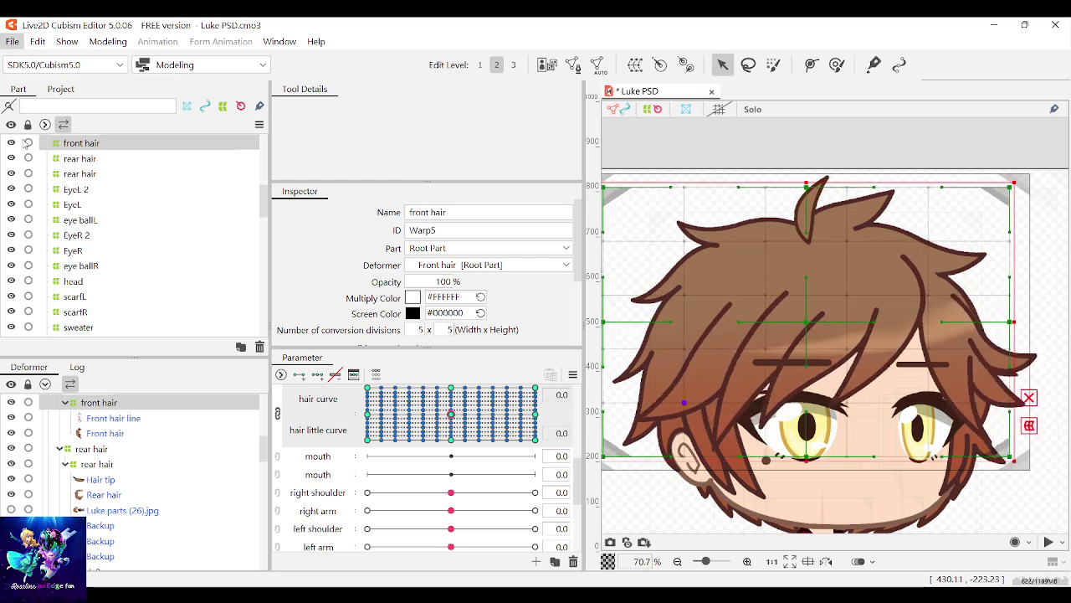
pyautogui.hotkey('ctrl', 's')
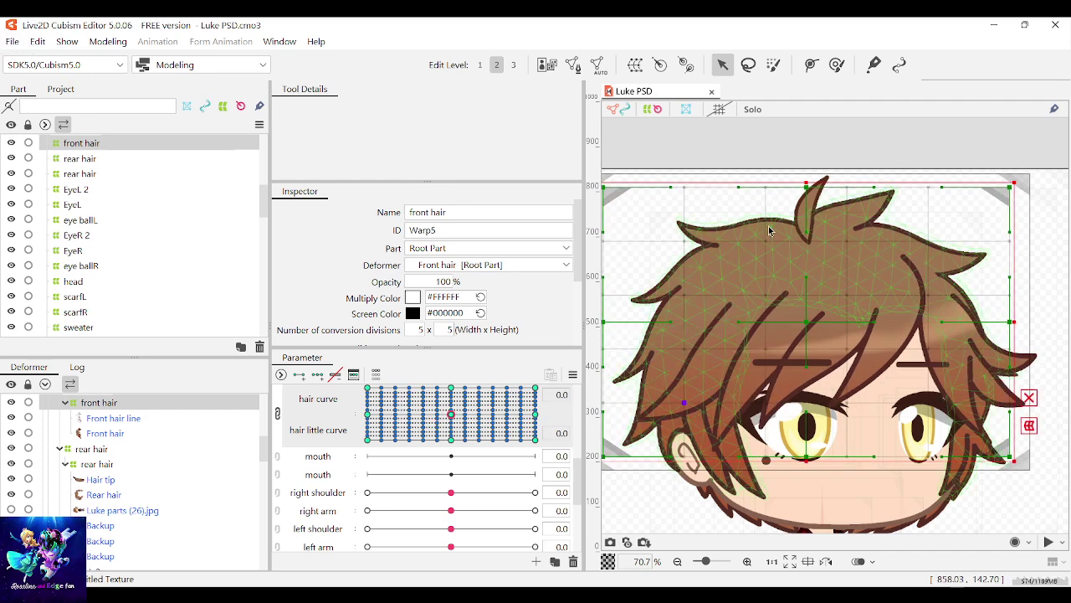
# Step: Inspect the Rear hair, Front hair and Front hair line meshes on the head one after another
pyautogui.click(762, 228)
pyautogui.scroll(-1, 779, 259)
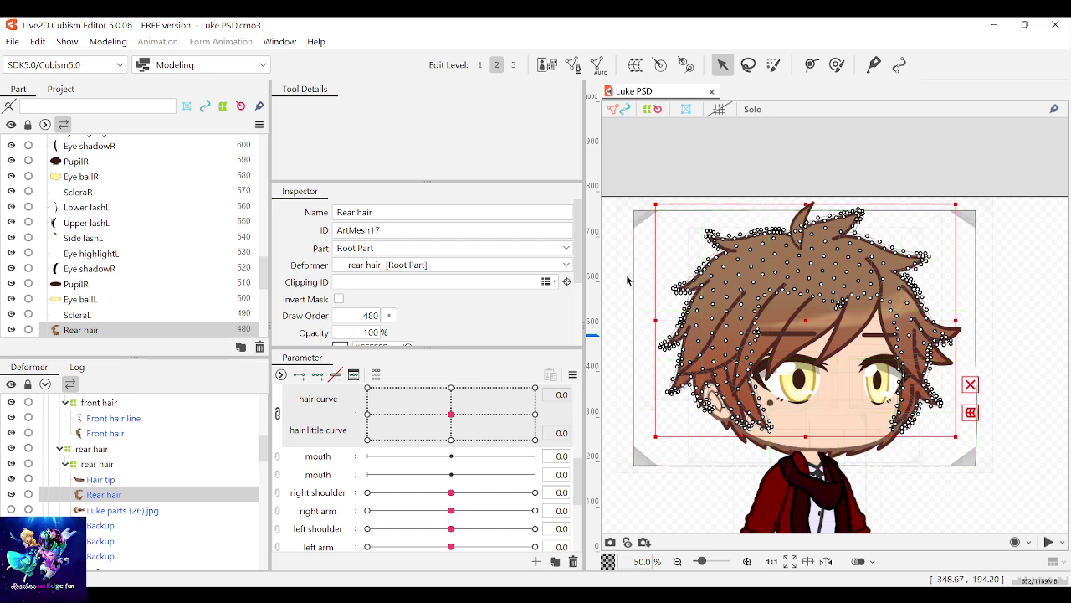
pyautogui.click(783, 306)
pyautogui.scroll(-1, 783, 306)
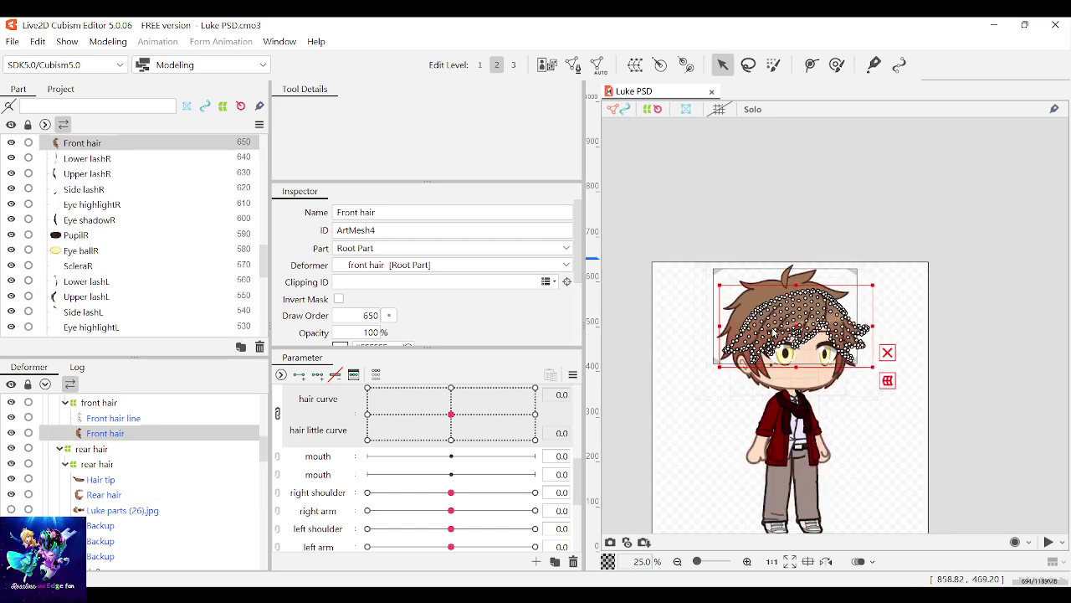
pyautogui.scroll(3, 795, 333)
pyautogui.scroll(2, 228, 263)
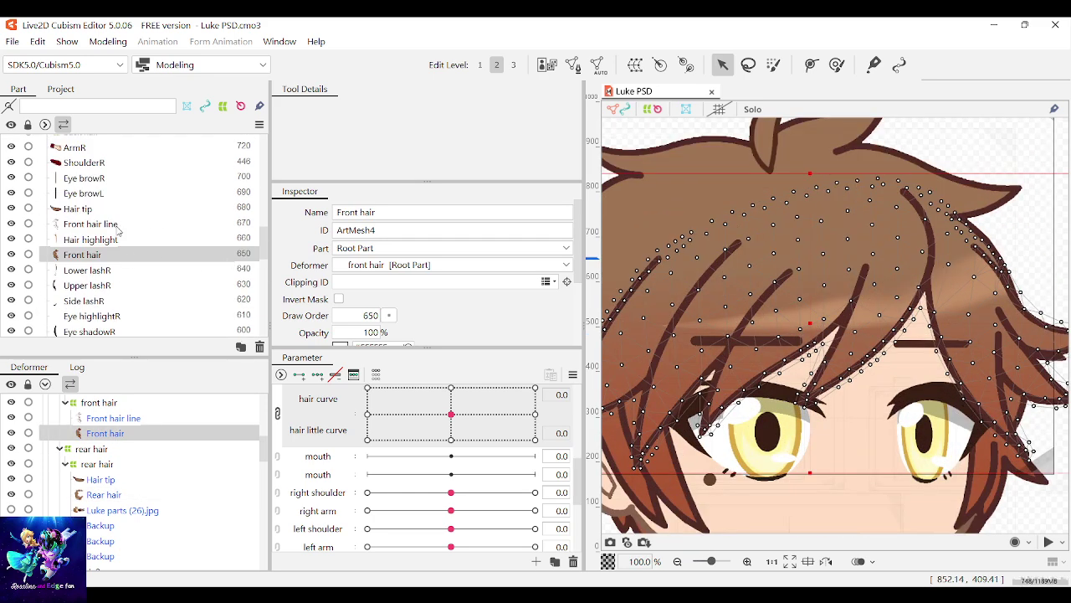
pyautogui.click(858, 287)
pyautogui.scroll(-3, 858, 287)
pyautogui.scroll(2, 849, 274)
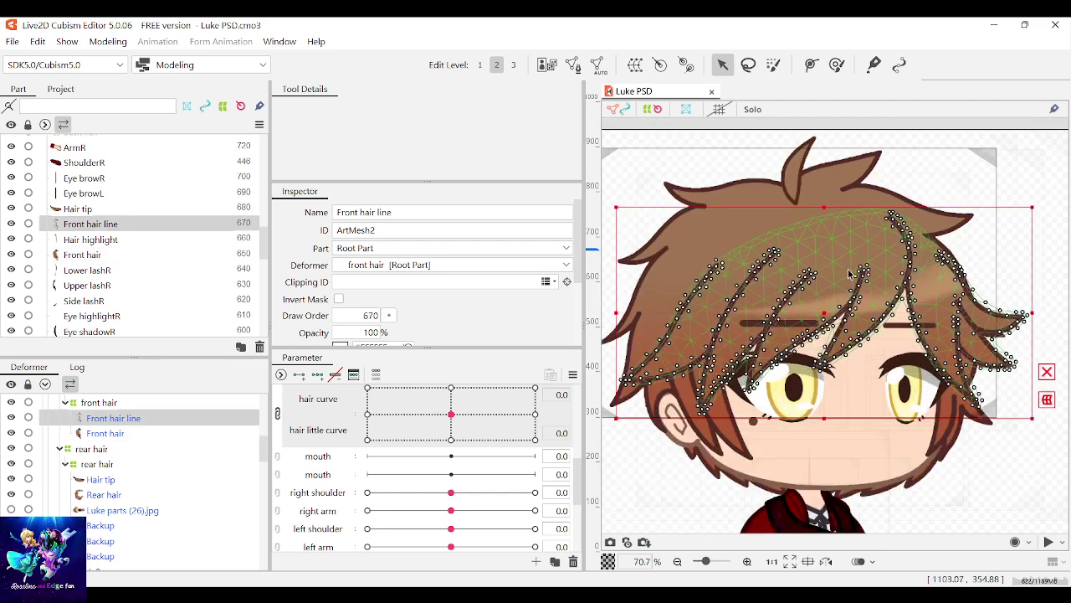
# Step: Try moving the front hair warp deformer down over the face, and undo the move
pyautogui.click(941, 226)
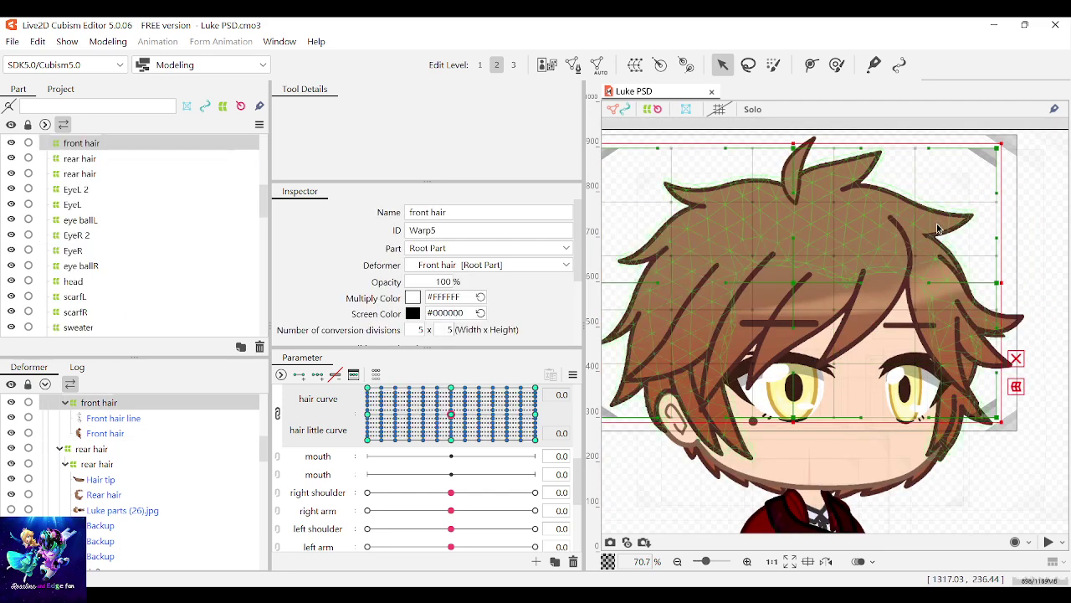
pyautogui.scroll(-1, 851, 266)
pyautogui.moveTo(837, 268); pyautogui.dragTo(847, 315)
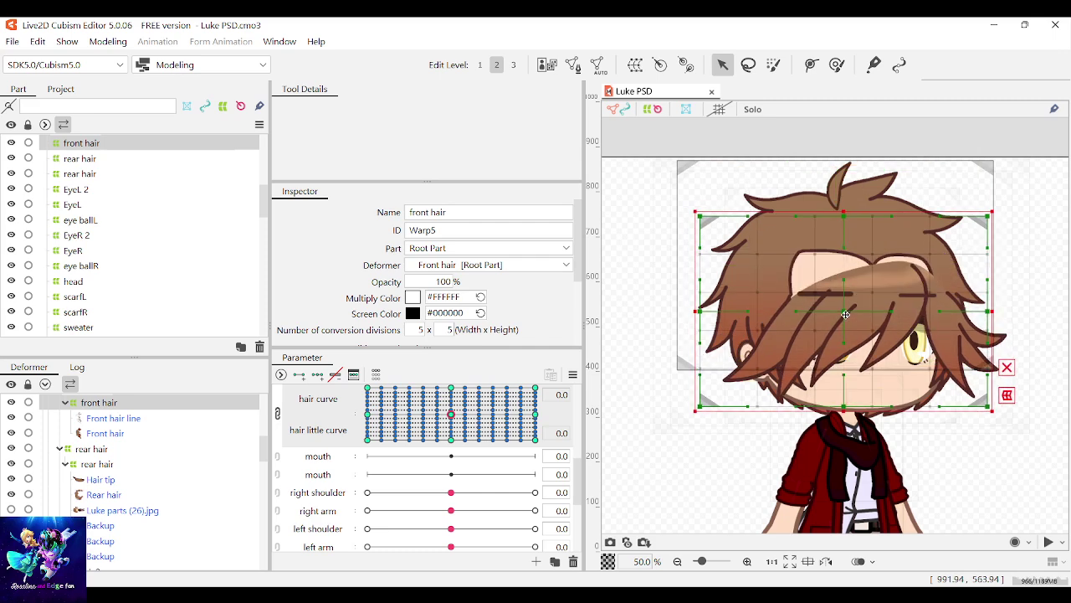
pyautogui.hotkey('ctrl', 'z')
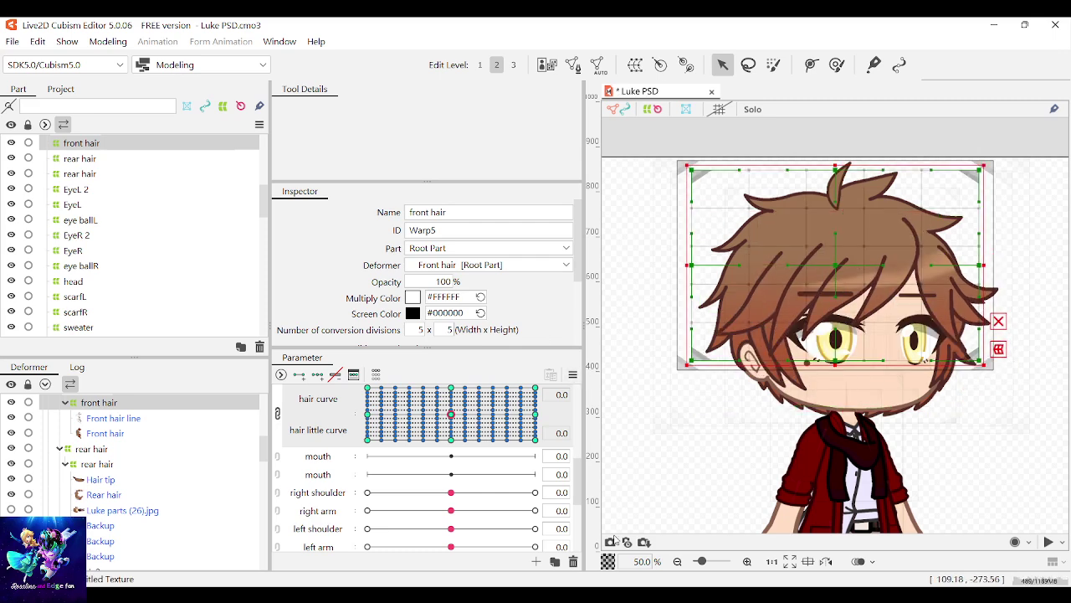
# Step: Try moving the inner rear hair warp deformer (Warp6) down over the head, and undo the move
pyautogui.click(781, 226)
pyautogui.scroll(-3, 758, 300)
pyautogui.scroll(3, 823, 265)
pyautogui.click(890, 249)
pyautogui.scroll(-1, 891, 322)
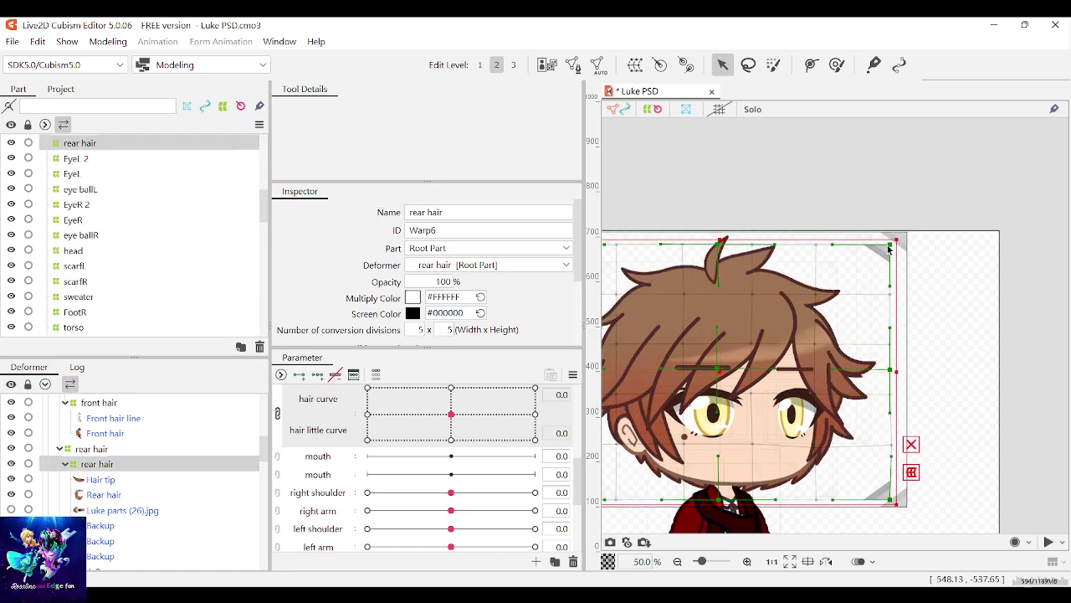
pyautogui.moveTo(762, 347); pyautogui.dragTo(783, 391)
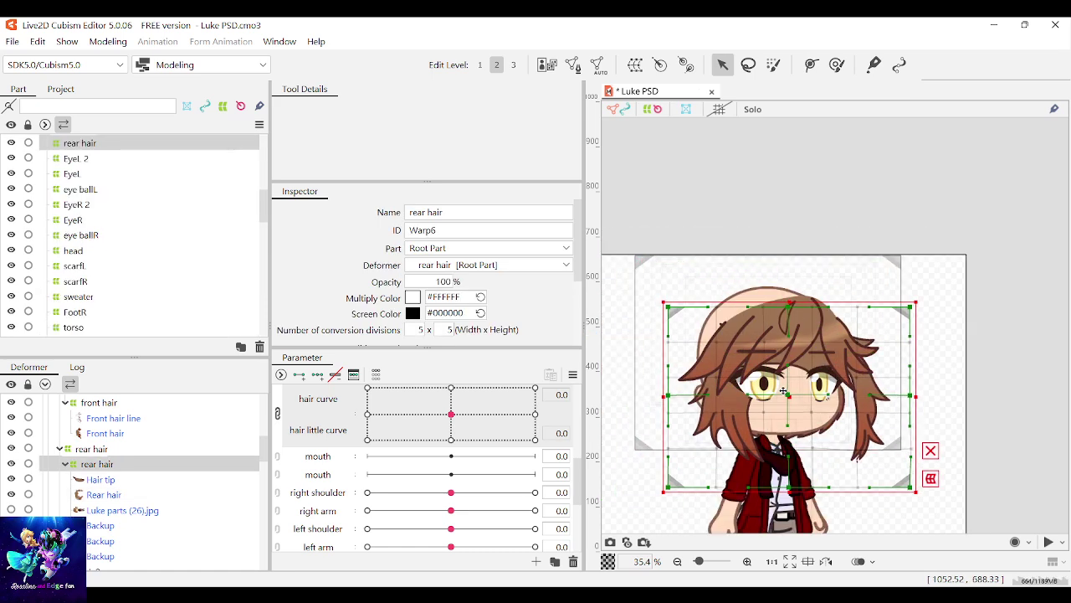
pyautogui.hotkey('ctrl', 'z')
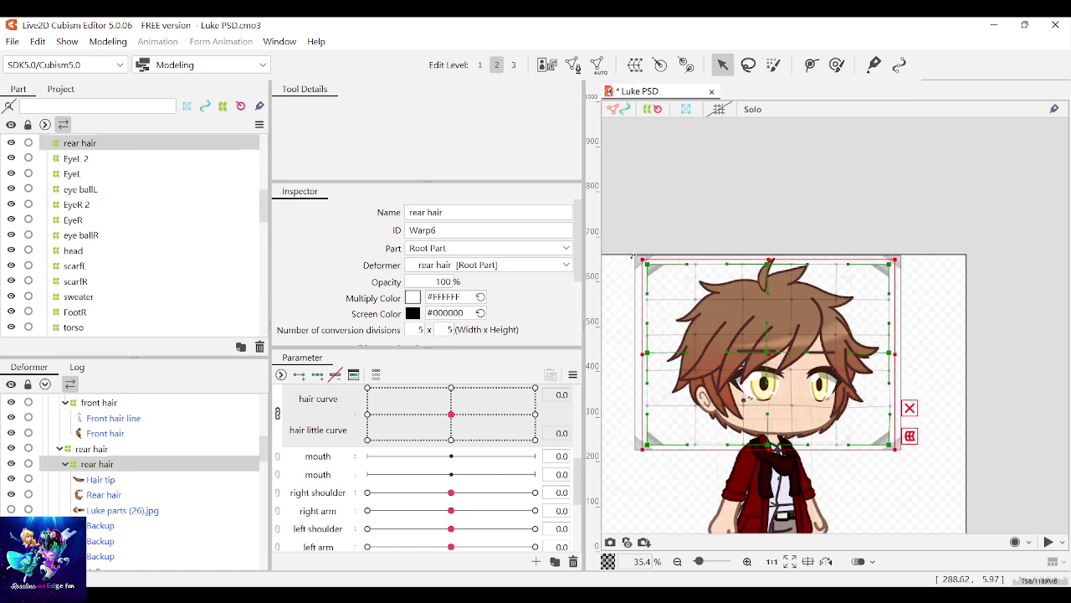
# Step: Add three keyforms on hair curve and hair little curve to the inner rear hair deformer (Warp6), and unlink the two parameters
pyautogui.scroll(-5, 436, 441)
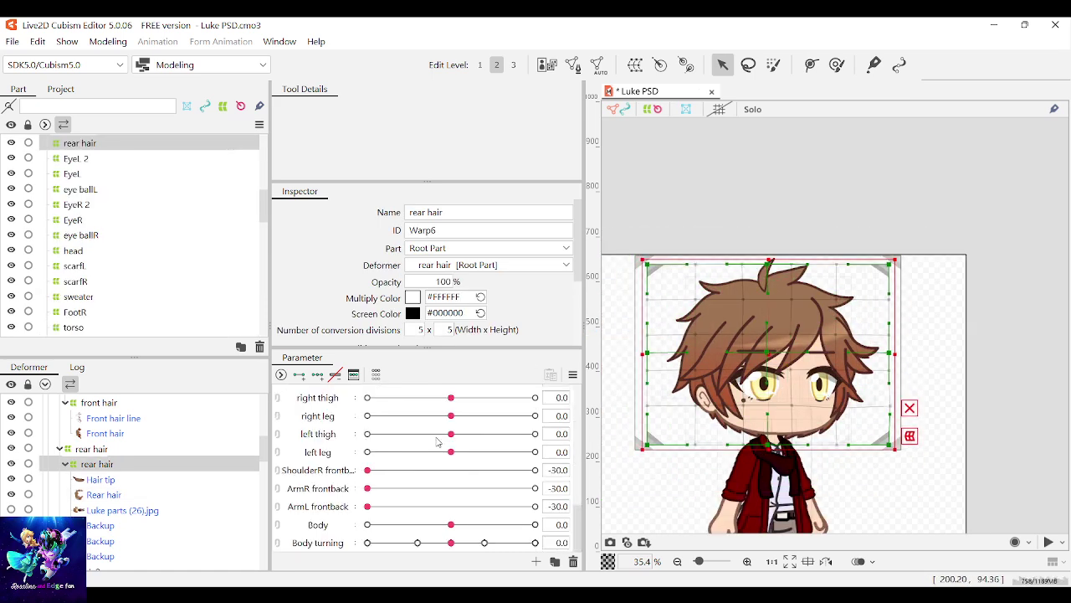
pyautogui.click(653, 265)
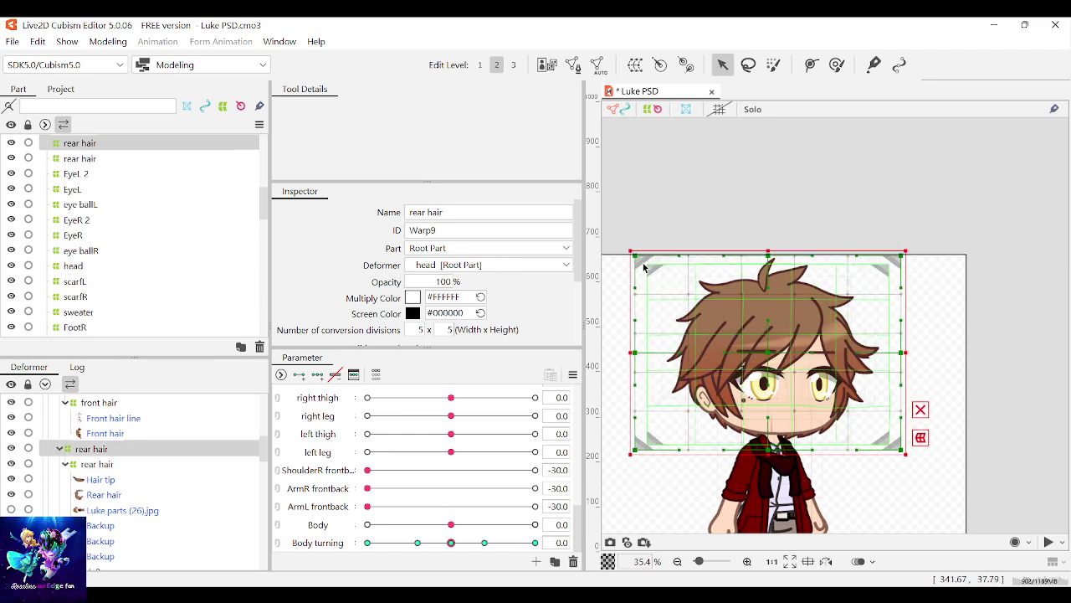
pyautogui.click(643, 266)
pyautogui.scroll(3, 502, 389)
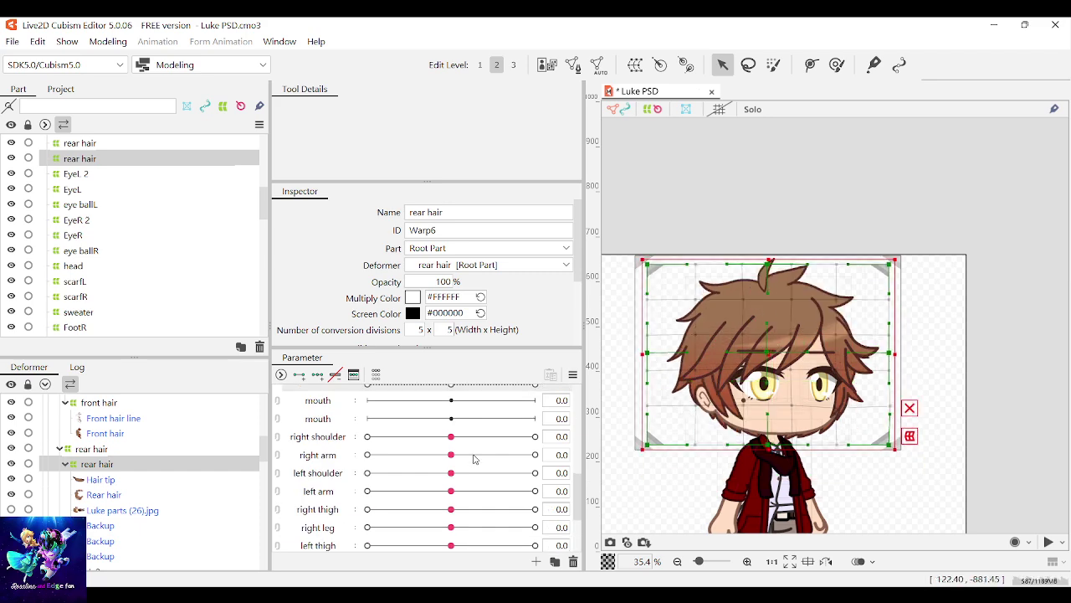
pyautogui.scroll(3, 456, 463)
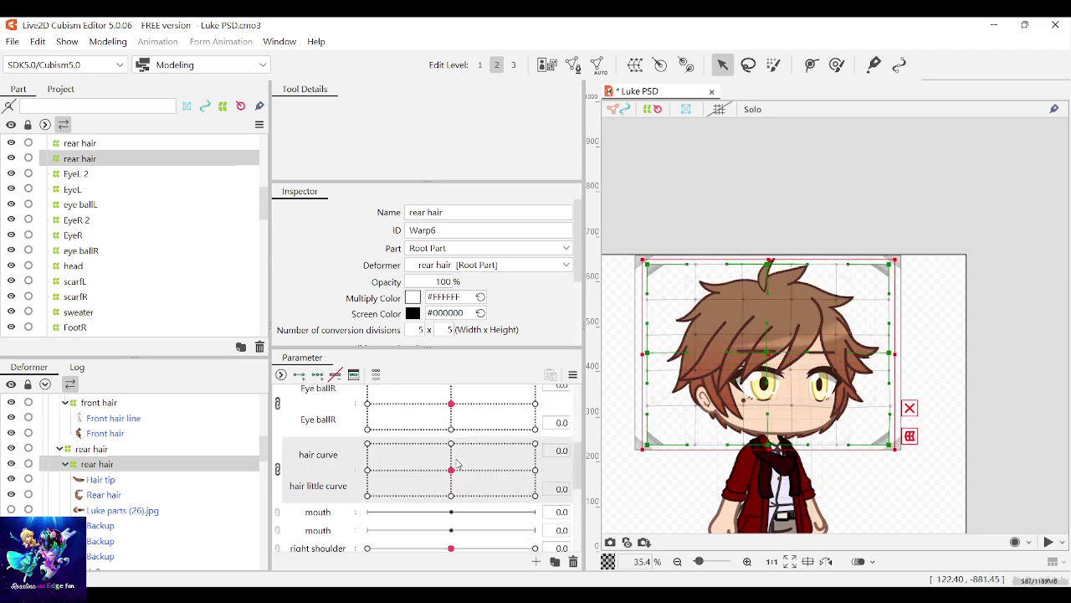
pyautogui.click(317, 376)
pyautogui.click(278, 470)
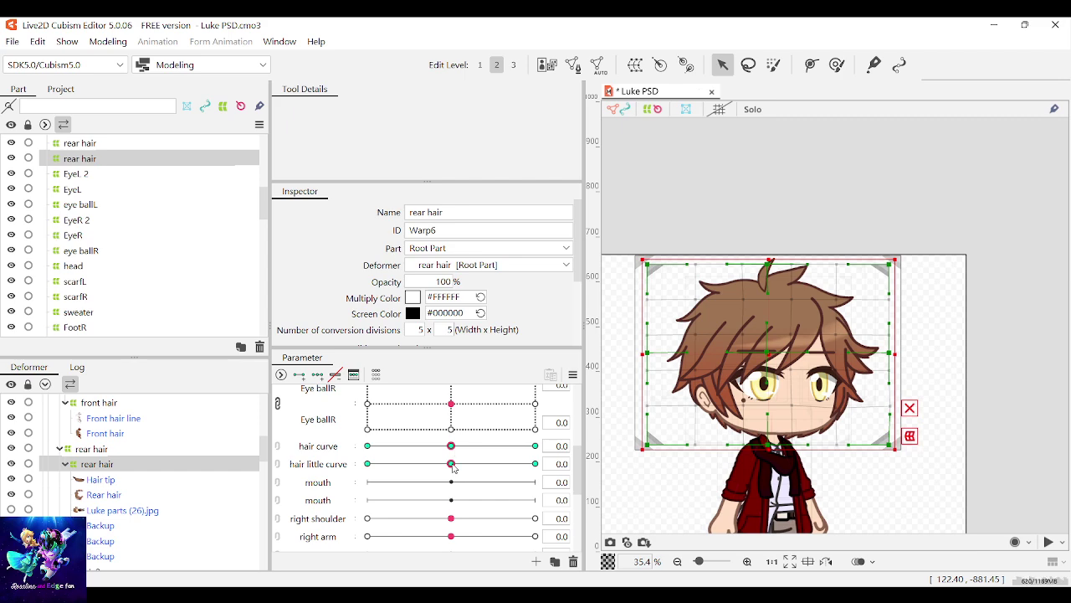
# Step: Set hair little curve to 30 and select the lower three rows of grid points on the inner rear hair deformer (Warp6)
pyautogui.moveTo(453, 467); pyautogui.dragTo(536, 465)
pyautogui.scroll(2, 768, 410)
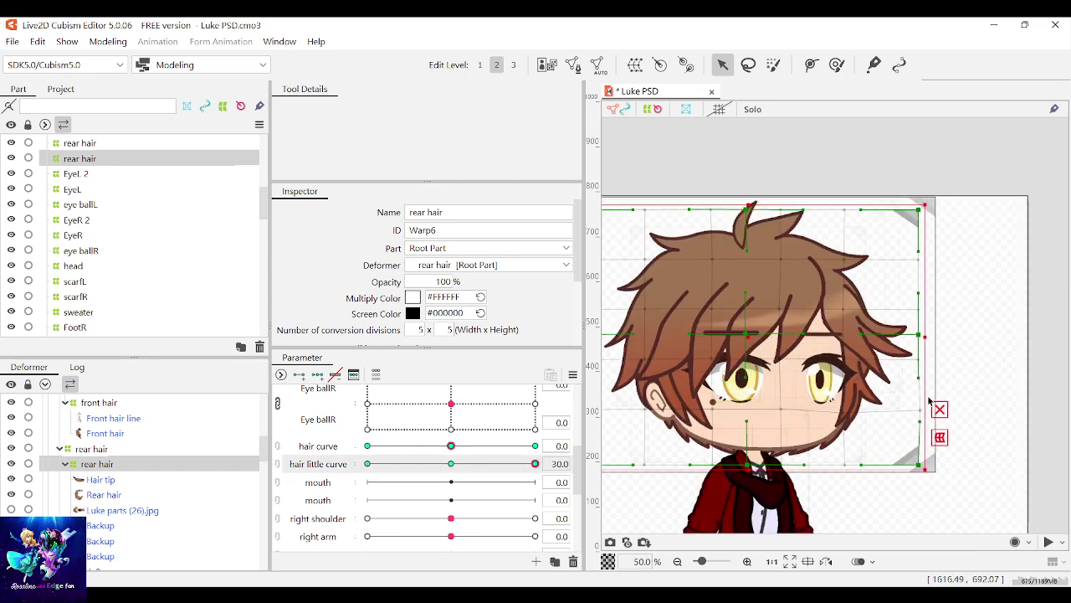
pyautogui.scroll(-2, 929, 407)
pyautogui.scroll(2, 926, 415)
pyautogui.scroll(-2, 981, 494)
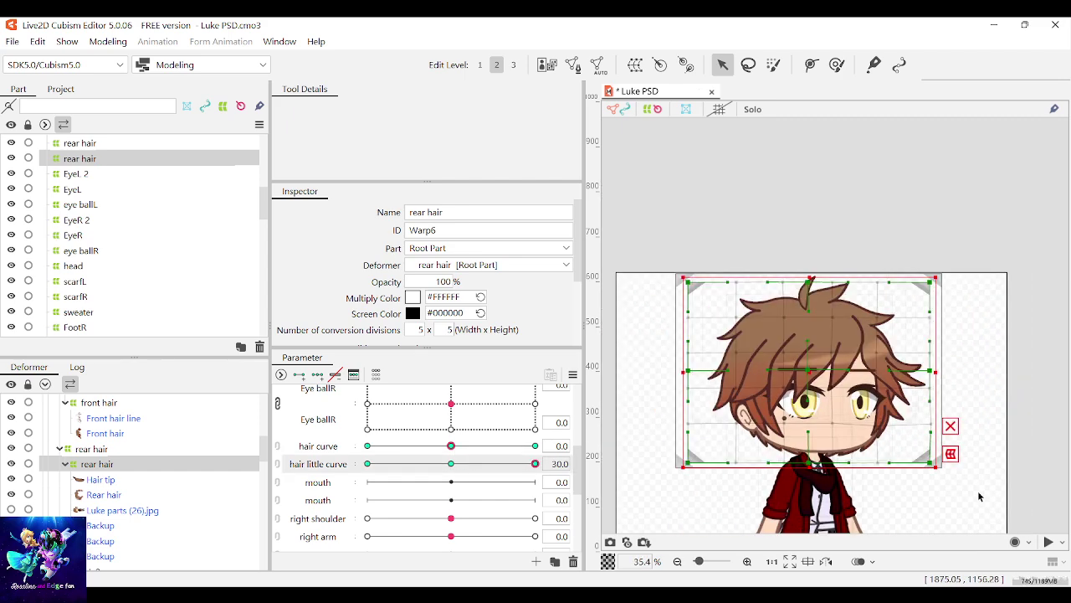
pyautogui.scroll(-1, 980, 497)
pyautogui.scroll(3, 890, 449)
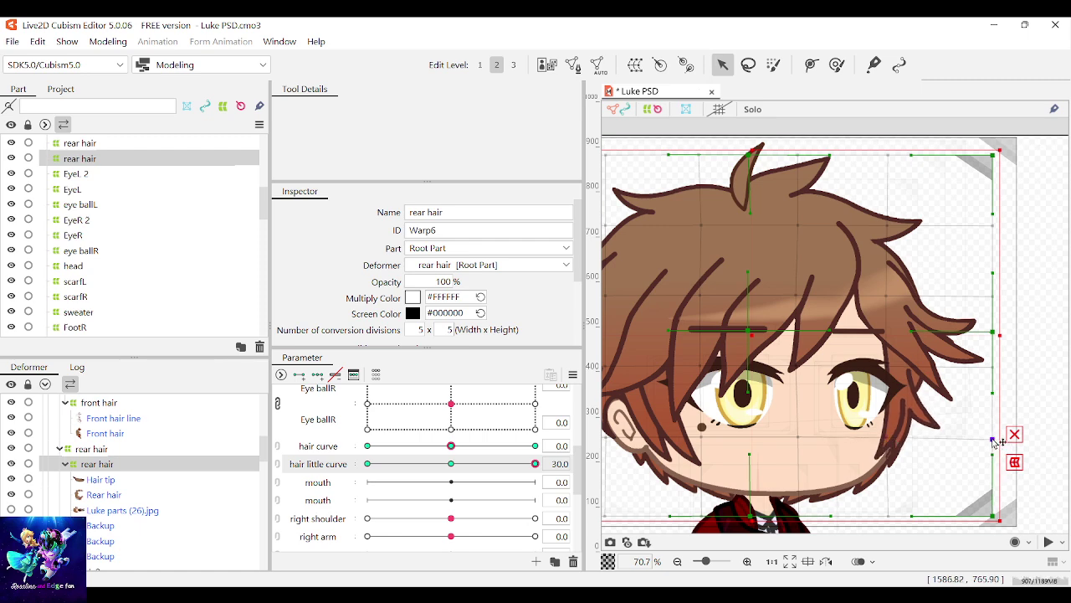
pyautogui.scroll(-2, 993, 441)
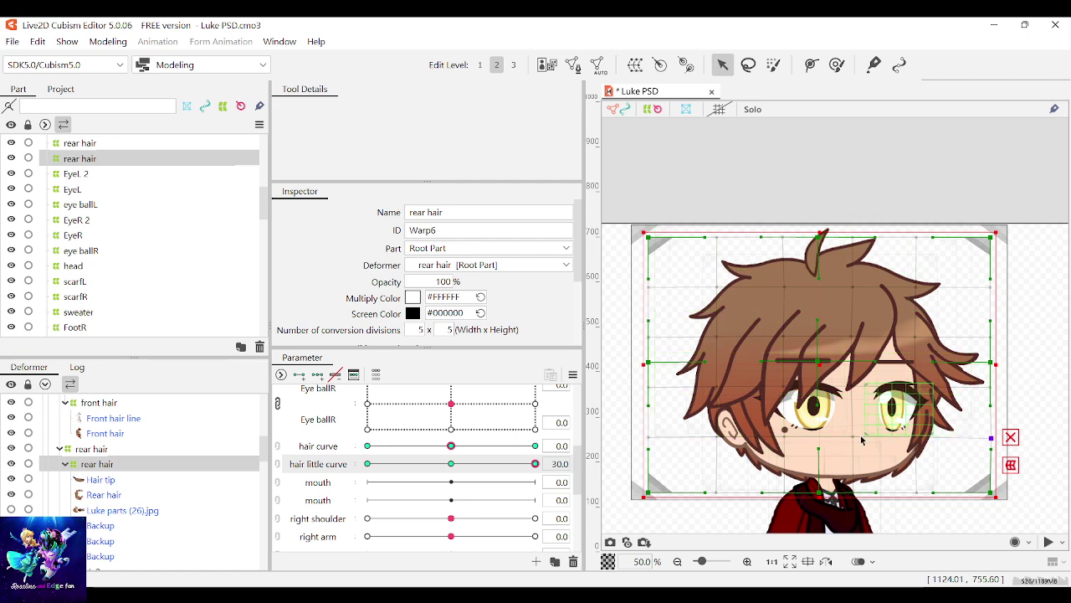
pyautogui.scroll(-1, 991, 469)
pyautogui.moveTo(1004, 500); pyautogui.dragTo(692, 390)
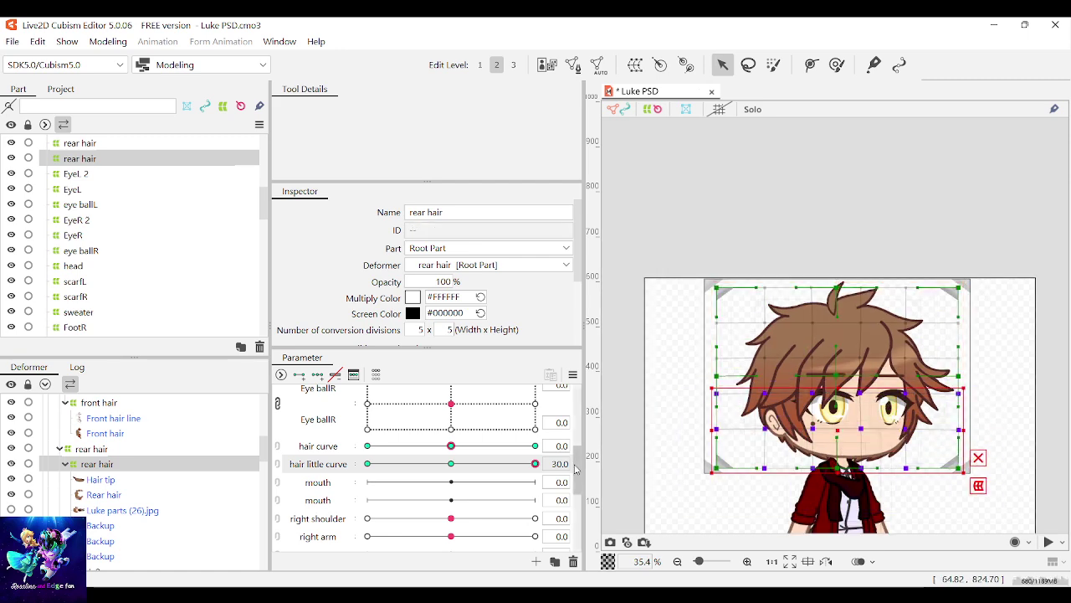
# Step: Try shifting, tilting and widening the lower rear hair points at hair little curve 30, and undo these edits
pyautogui.moveTo(836, 427); pyautogui.dragTo(844, 429)
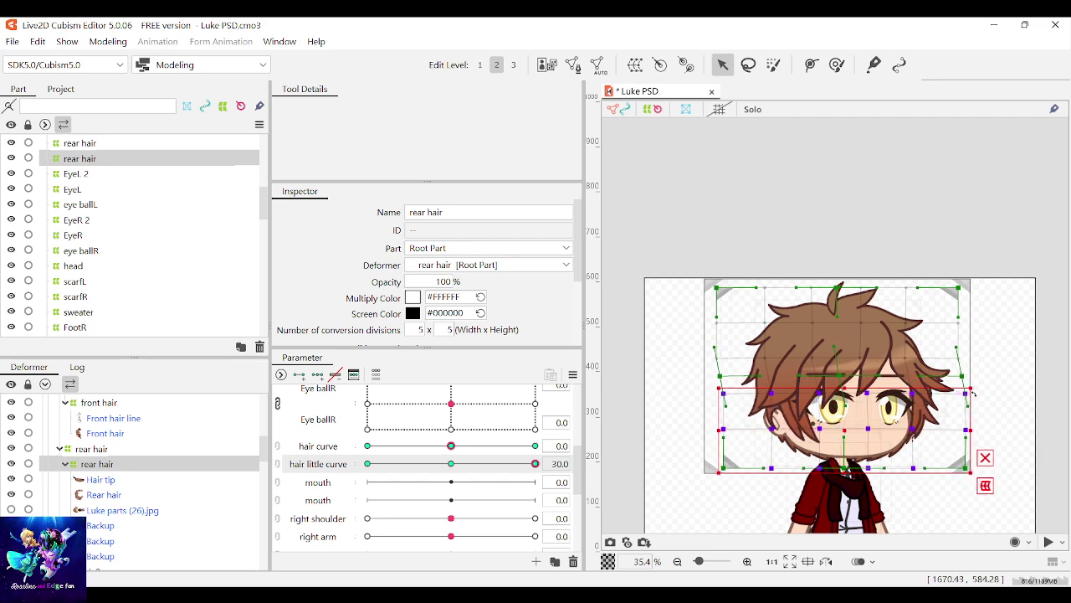
pyautogui.moveTo(975, 388); pyautogui.dragTo(970, 381)
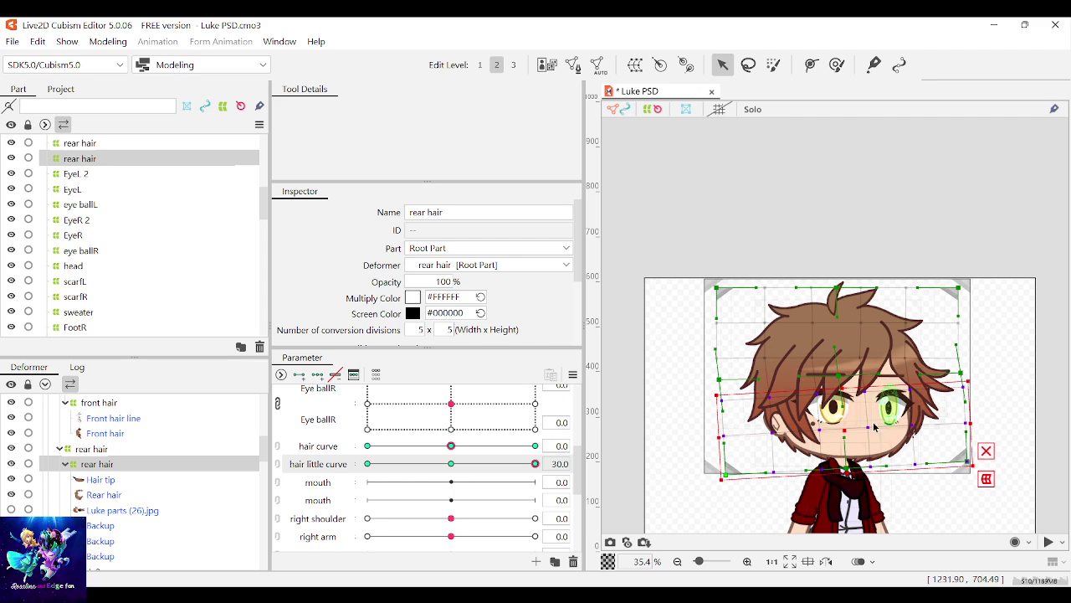
pyautogui.moveTo(845, 427); pyautogui.dragTo(840, 428)
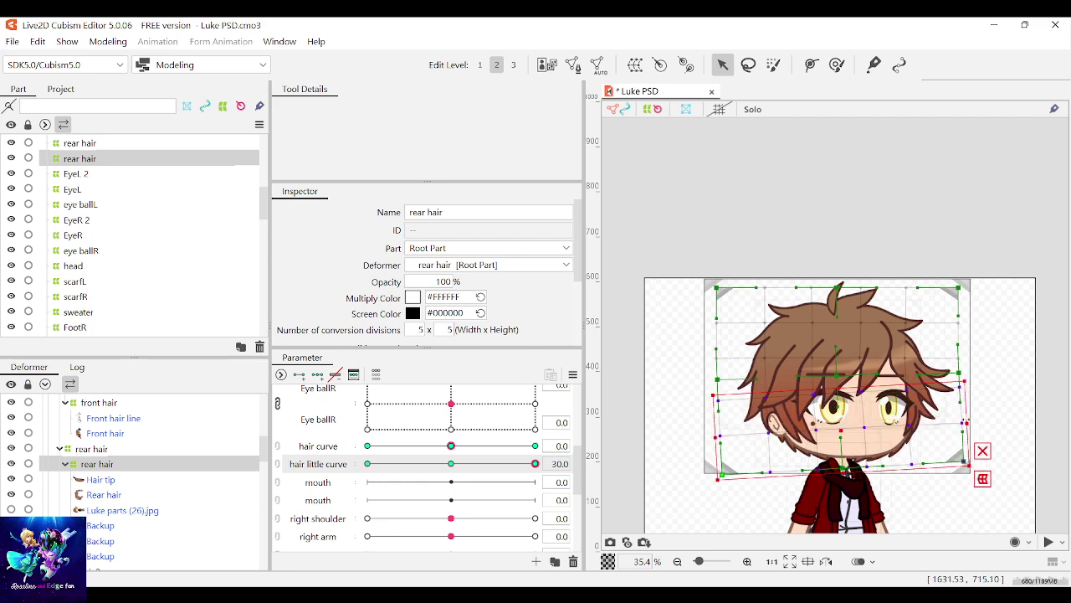
pyautogui.moveTo(966, 421); pyautogui.dragTo(973, 420)
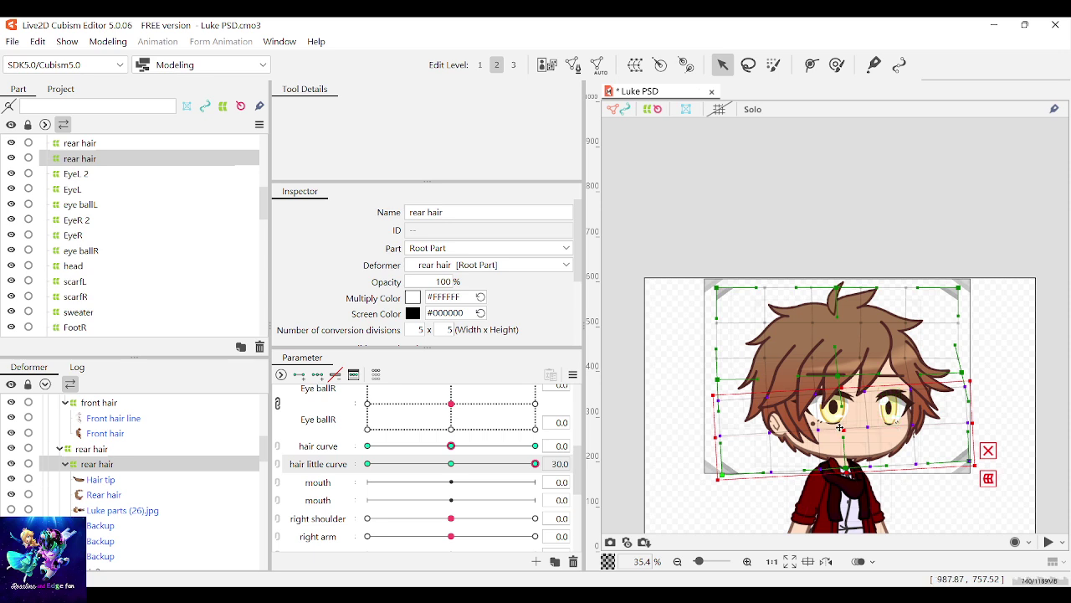
pyautogui.moveTo(845, 429); pyautogui.dragTo(841, 430)
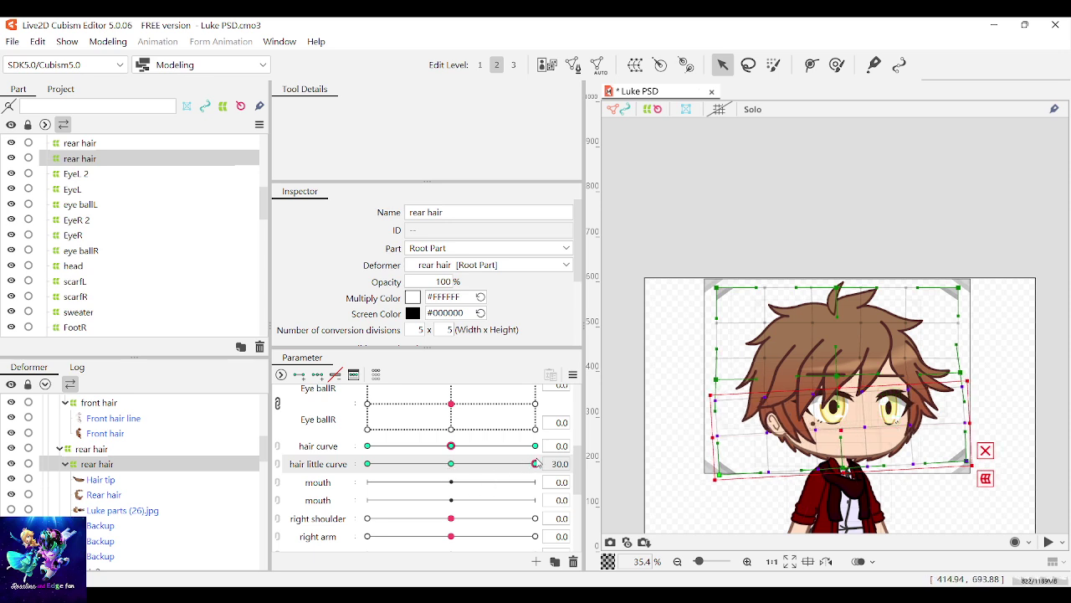
pyautogui.hotkey('ctrl', 'z')
pyautogui.hotkey('ctrl', 'z')
pyautogui.hotkey('ctrl', 'z')
pyautogui.hotkey('ctrl', 'z')
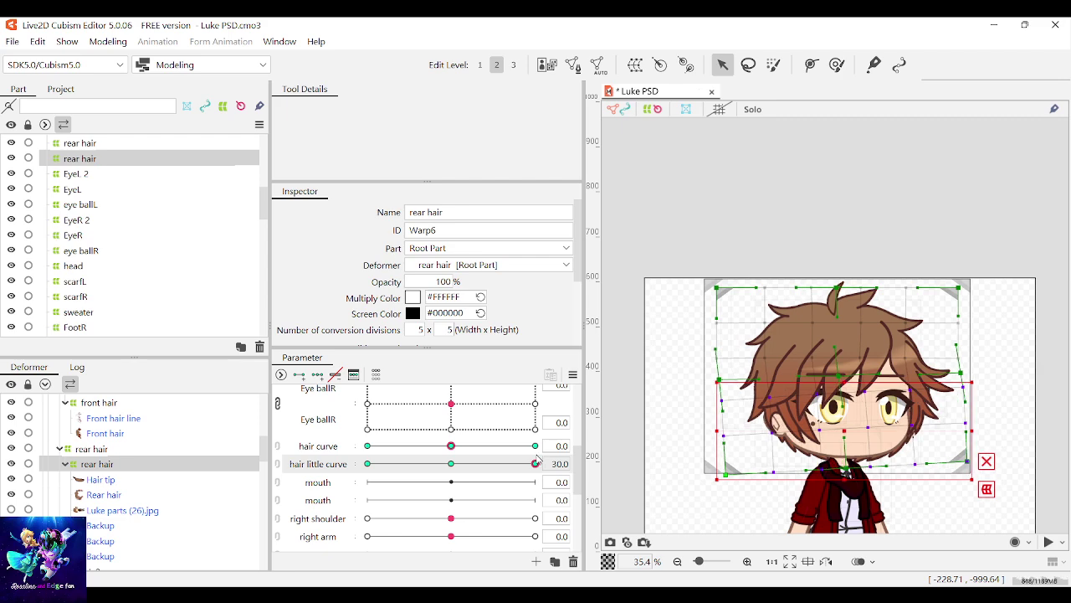
pyautogui.hotkey('ctrl', 'z')
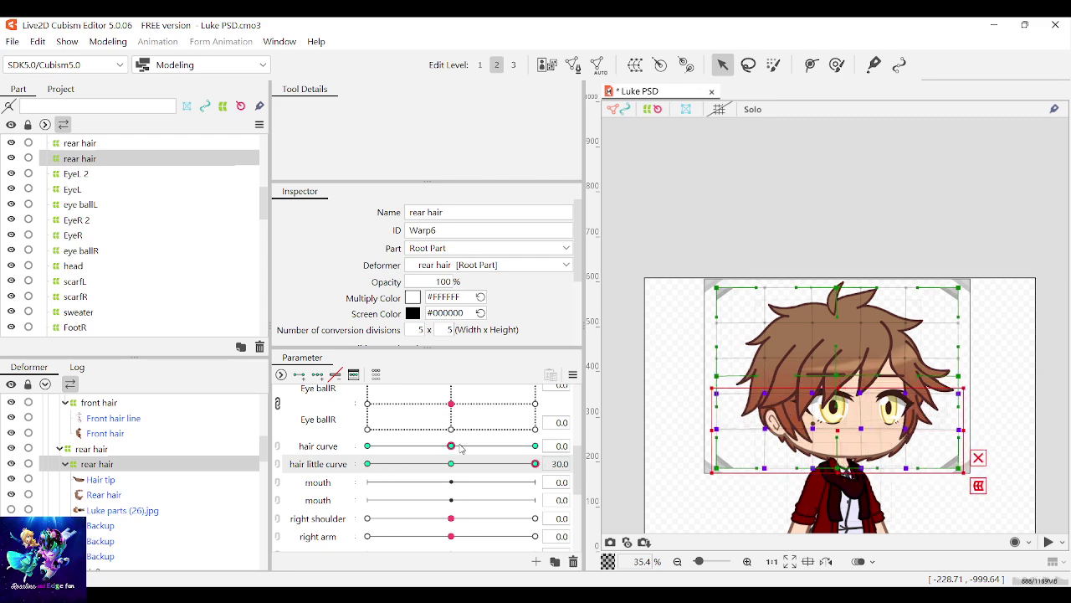
# Step: Reset hair little curve to 0, then shift the lower rear hair points rightward and tilt them counterclockwise at hair curve 30
pyautogui.click(453, 464)
pyautogui.moveTo(453, 446); pyautogui.dragTo(536, 445)
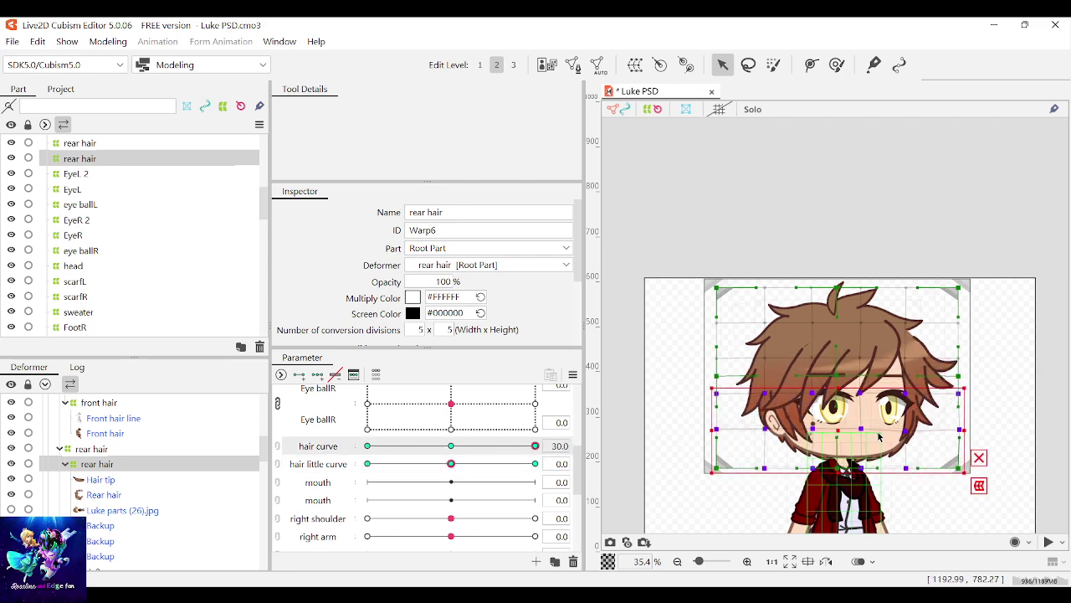
pyautogui.moveTo(836, 429); pyautogui.dragTo(846, 429)
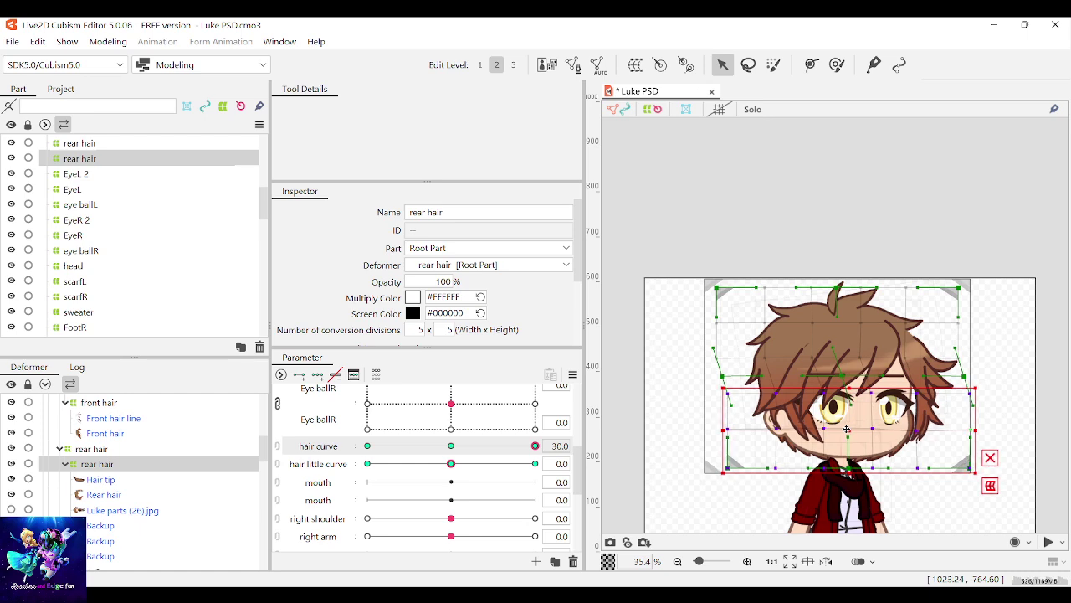
pyautogui.moveTo(981, 390); pyautogui.dragTo(977, 418)
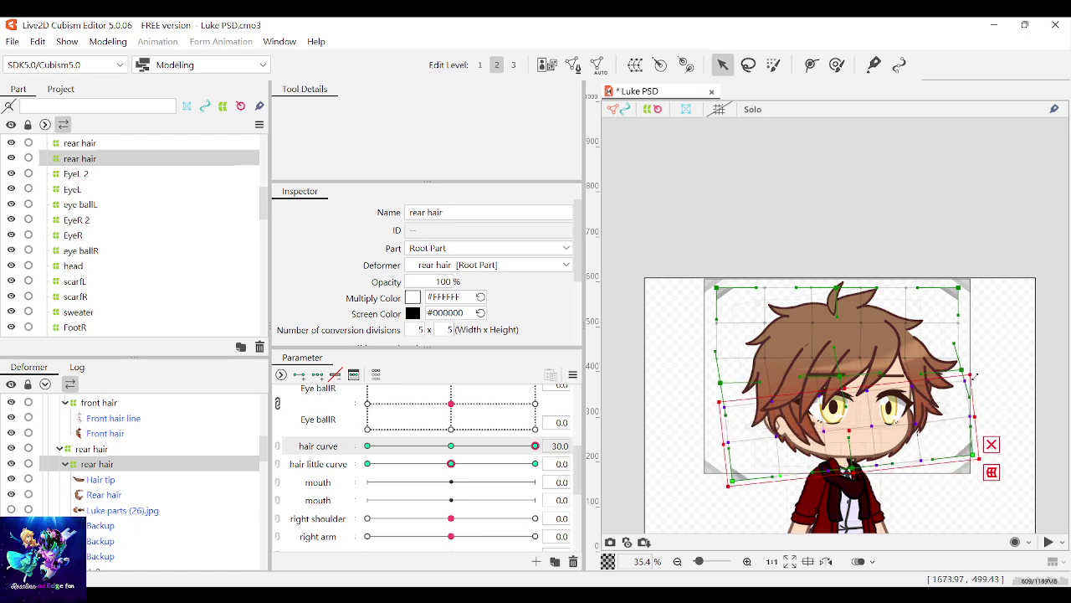
pyautogui.moveTo(847, 428); pyautogui.dragTo(842, 429)
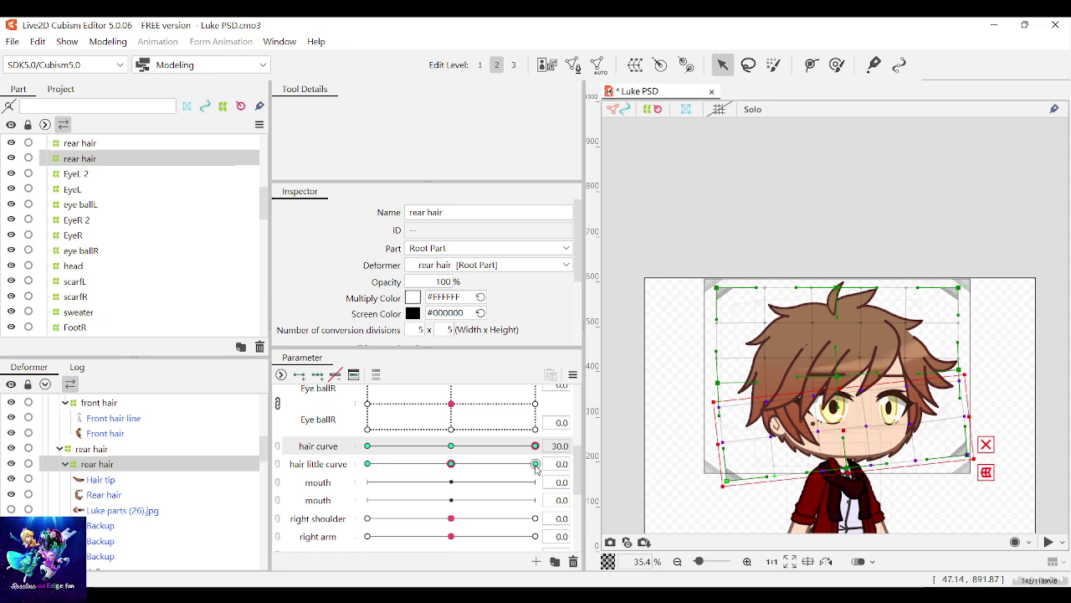
pyautogui.moveTo(520, 453); pyautogui.dragTo(577, 444)
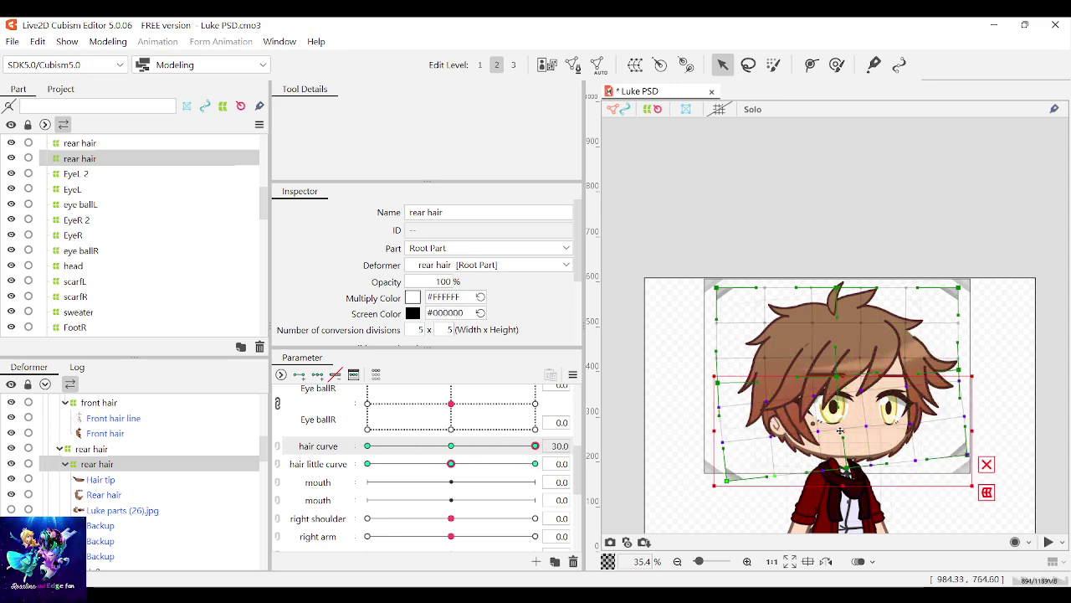
# Step: Widen the lower rear hair points slightly and nudge them upward in the hair curve 30 pose, and preview the bend
pyautogui.scroll(-2, 841, 437)
pyautogui.scroll(2, 841, 436)
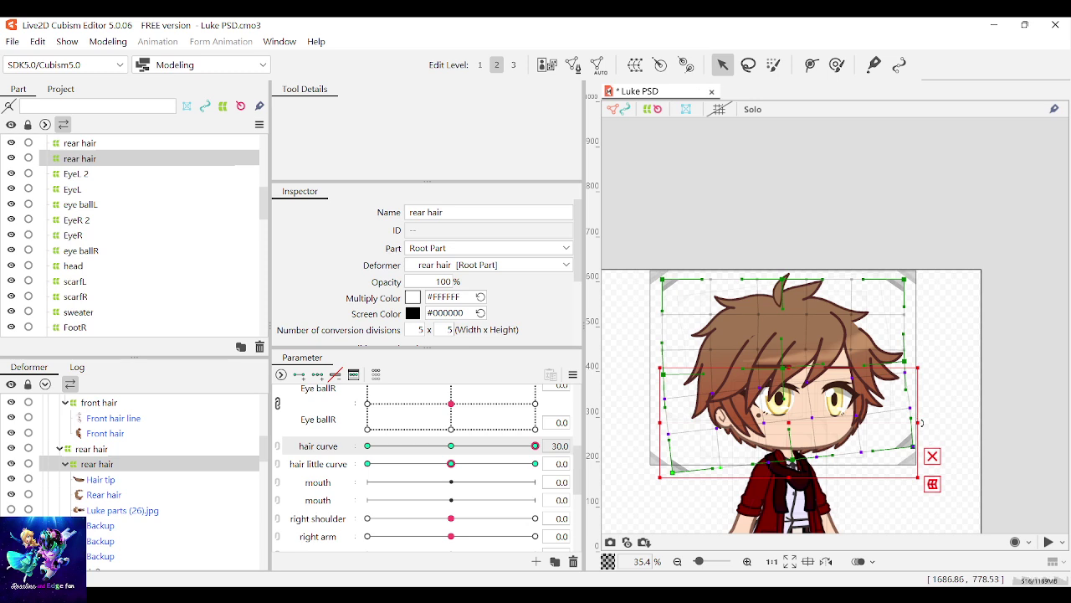
pyautogui.moveTo(918, 423); pyautogui.dragTo(925, 422)
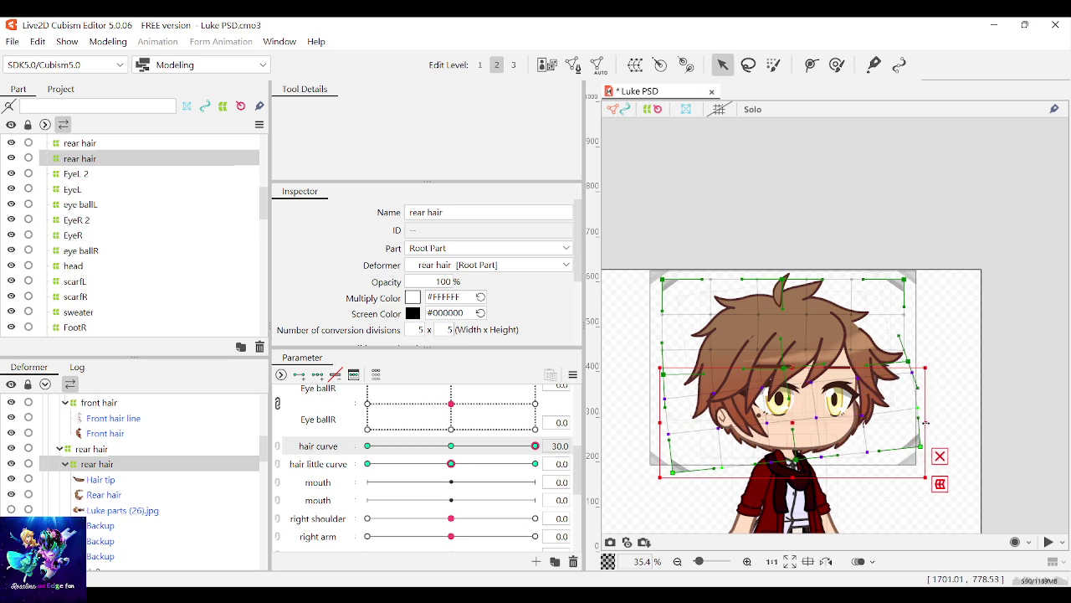
pyautogui.moveTo(791, 416); pyautogui.dragTo(789, 413)
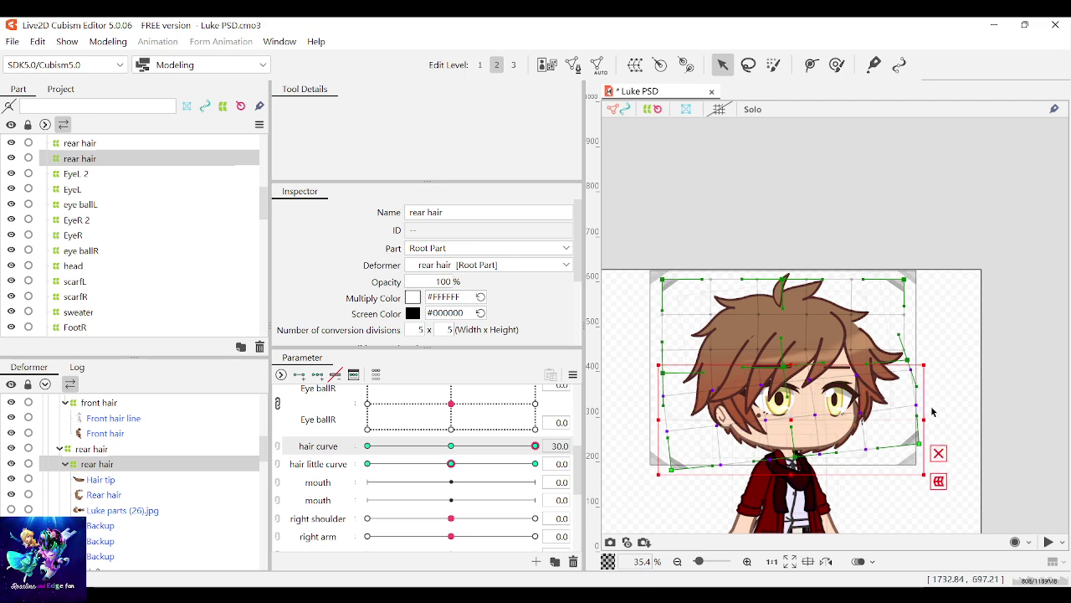
pyautogui.moveTo(924, 419); pyautogui.dragTo(927, 418)
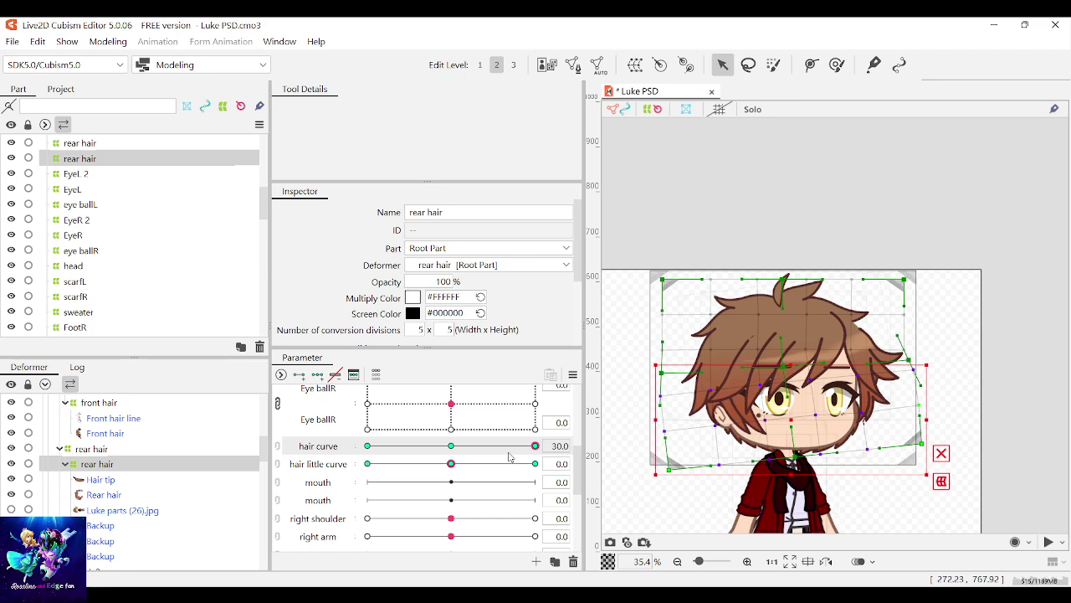
pyautogui.moveTo(536, 445)
pyautogui.mouseDown()
pyautogui.moveTo(528, 450)
pyautogui.moveTo(536, 445)
pyautogui.mouseUp()
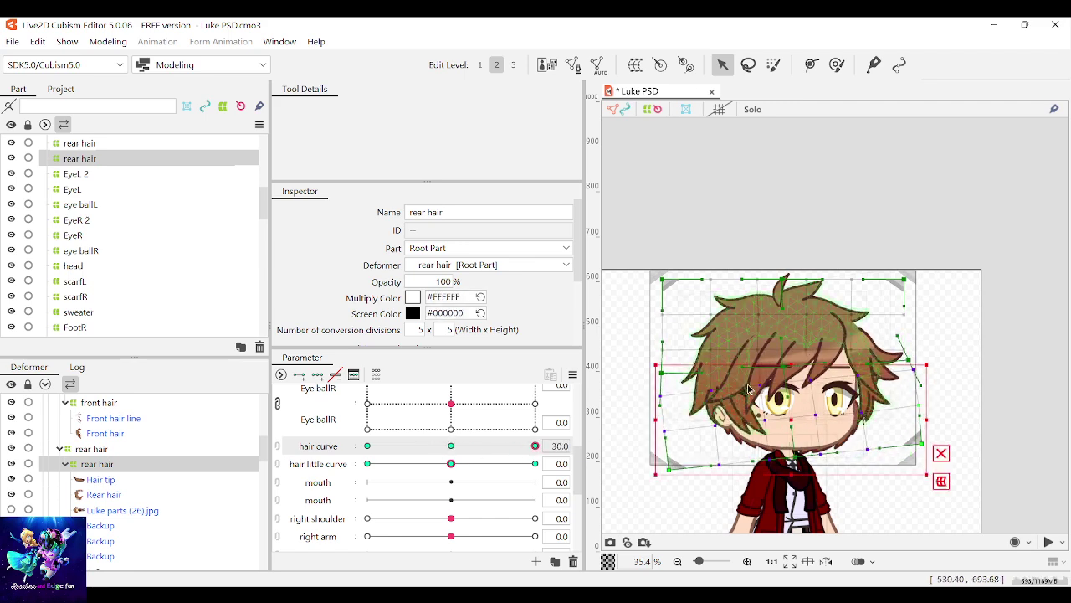
# Step: Pull the right-side points of the rear hair deformer slightly inward at hair curve 30, and preview the pose
pyautogui.moveTo(975, 481); pyautogui.dragTo(848, 346)
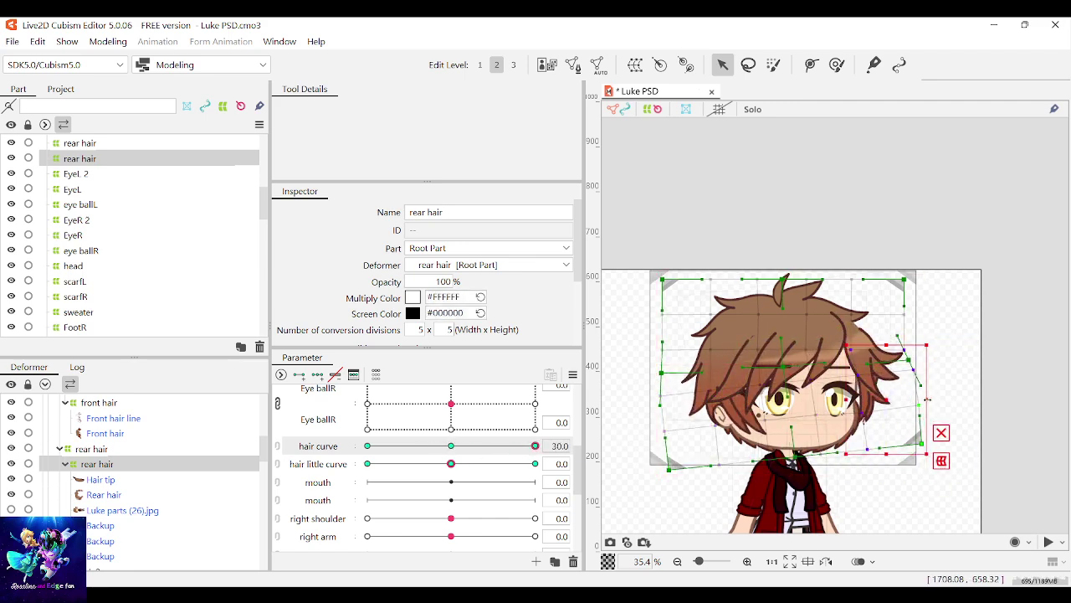
pyautogui.moveTo(885, 402); pyautogui.dragTo(882, 402)
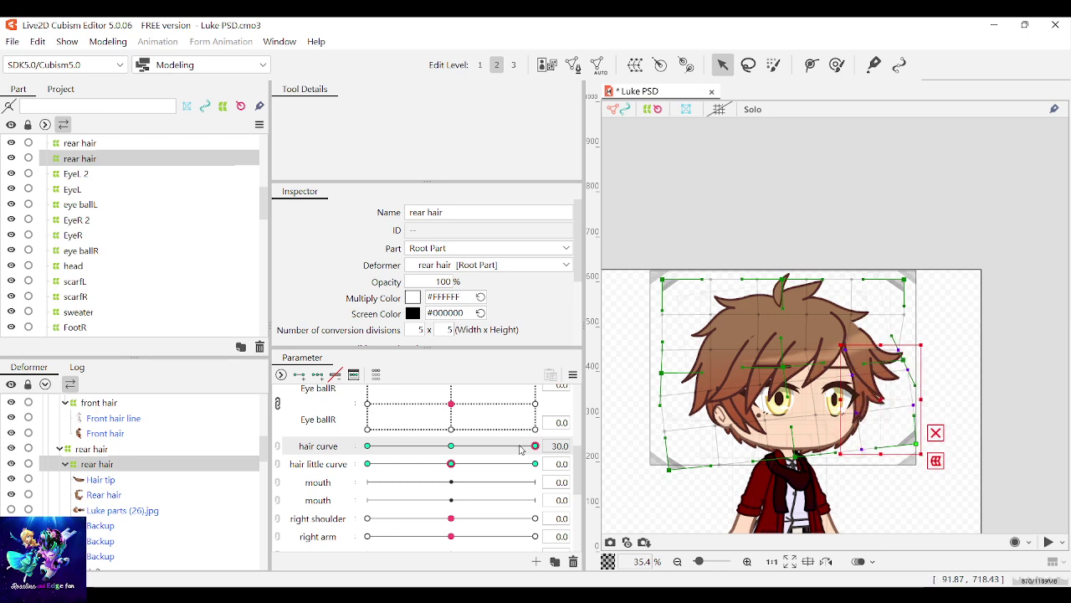
pyautogui.moveTo(535, 446)
pyautogui.mouseDown()
pyautogui.moveTo(400, 449)
pyautogui.moveTo(535, 446)
pyautogui.mouseUp()
pyautogui.scroll(-2, 741, 379)
pyautogui.scroll(2, 742, 379)
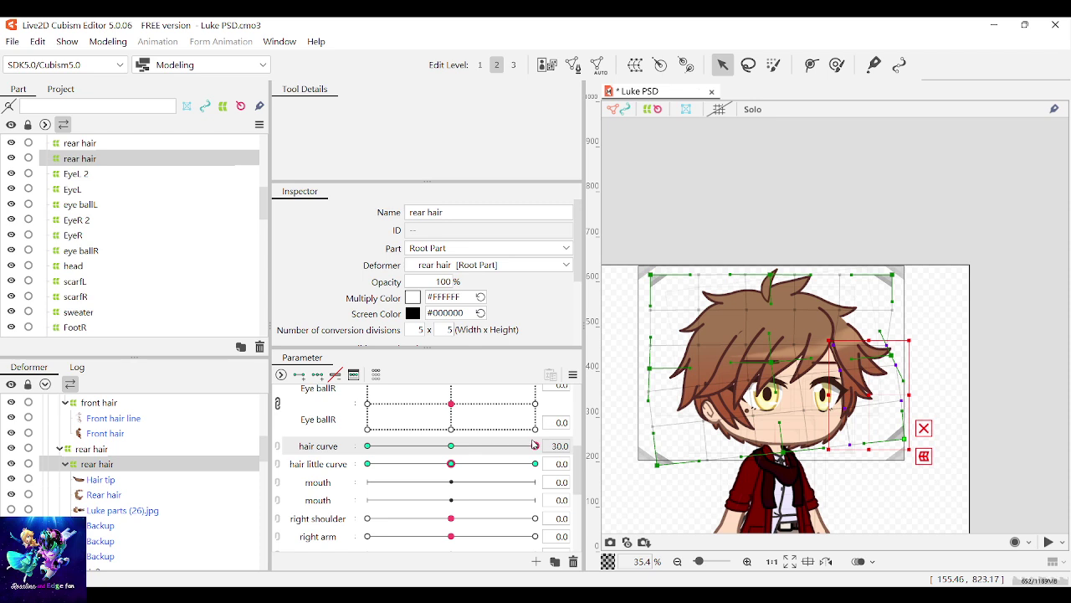
pyautogui.moveTo(961, 488); pyautogui.dragTo(876, 419)
# Step: At hair curve -30, shift the lower three rows of rear hair points leftward, tilt them clockwise, and preview the pose
pyautogui.moveTo(535, 446); pyautogui.dragTo(206, 423)
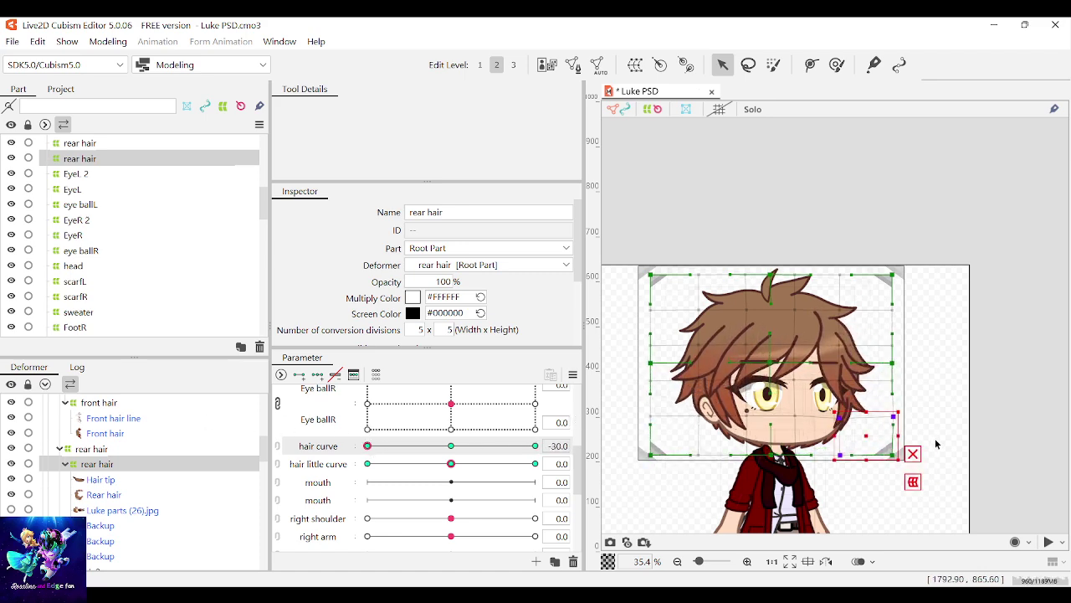
pyautogui.moveTo(964, 509); pyautogui.dragTo(624, 368)
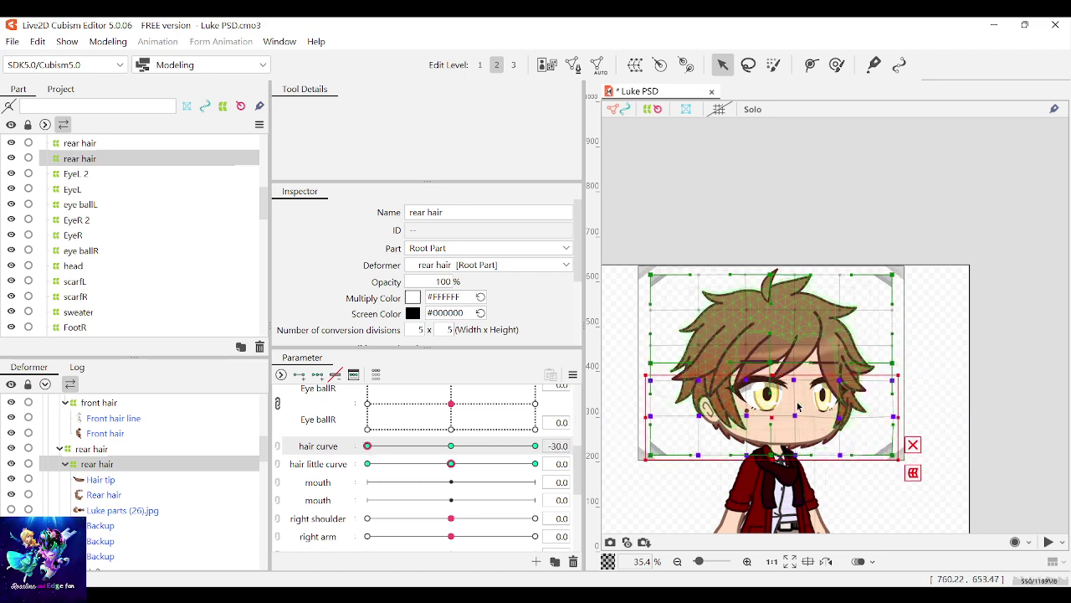
pyautogui.moveTo(779, 416); pyautogui.dragTo(763, 416)
pyautogui.moveTo(894, 376); pyautogui.dragTo(900, 384)
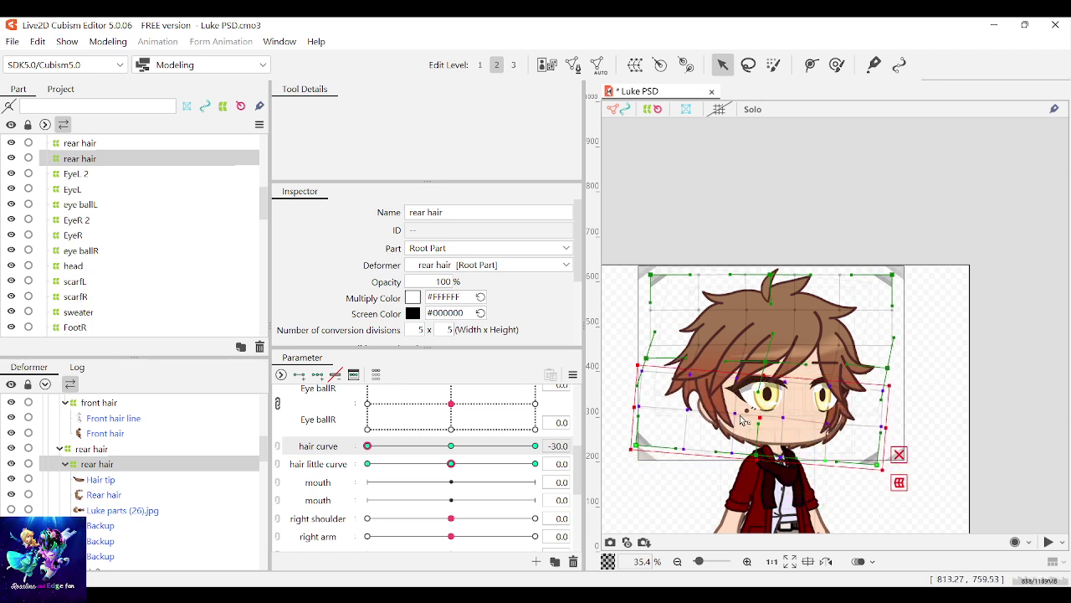
pyautogui.moveTo(753, 412); pyautogui.dragTo(768, 421)
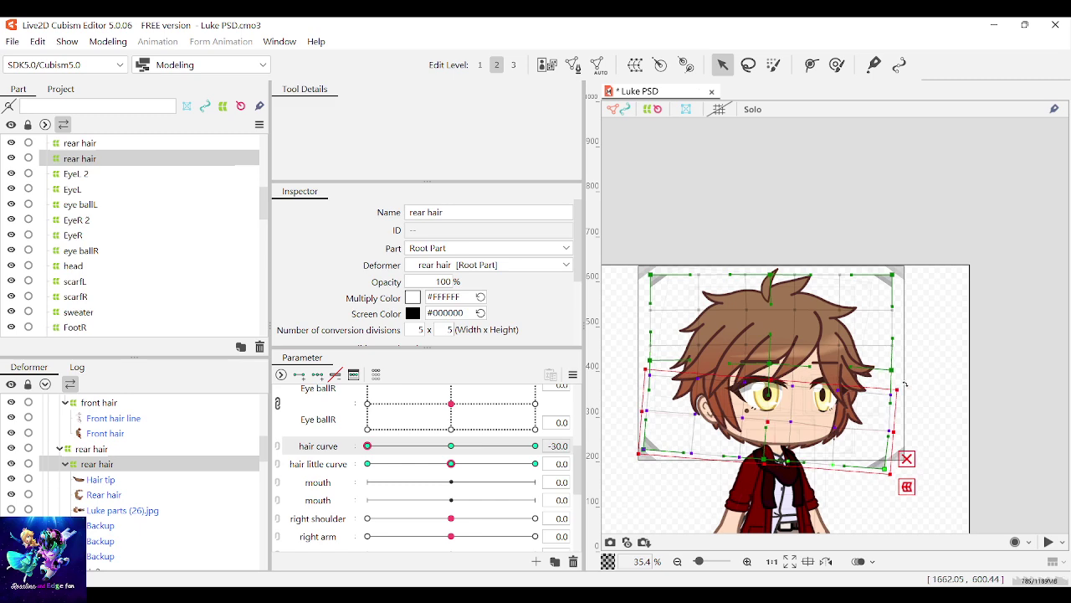
pyautogui.moveTo(904, 388); pyautogui.dragTo(906, 391)
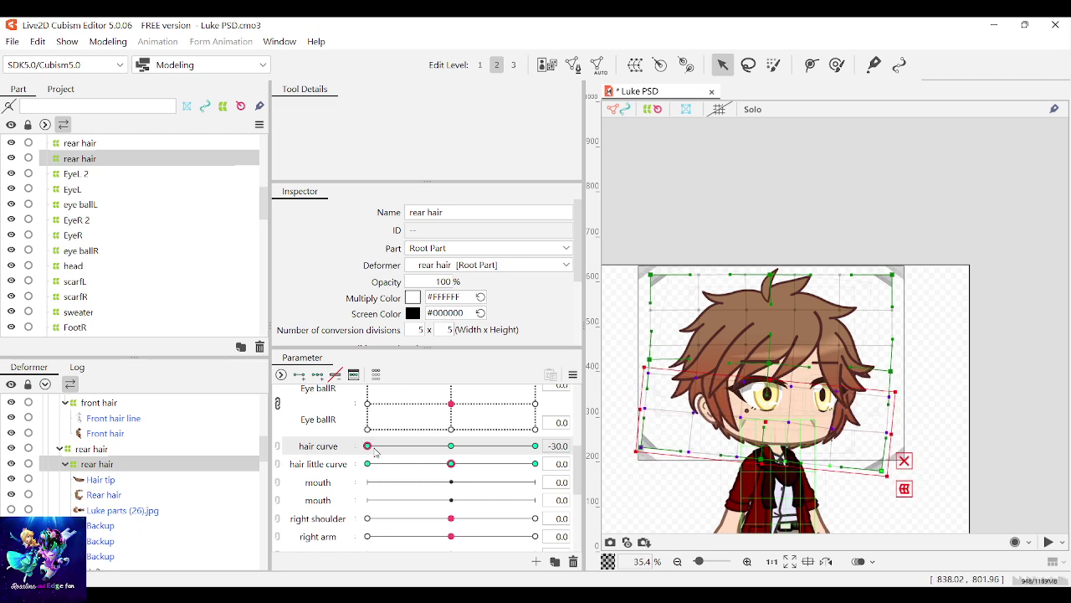
pyautogui.moveTo(369, 447); pyautogui.dragTo(343, 465)
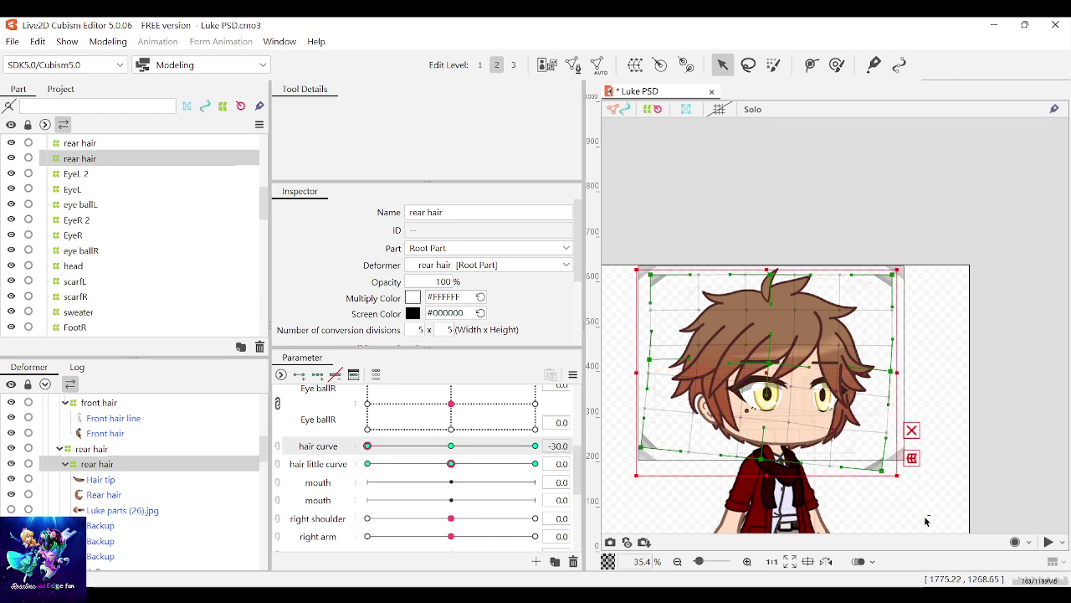
# Step: Nudge the lower-right rear hair points down and the grid point beside the ear slightly left at hair curve -30
pyautogui.moveTo(930, 515); pyautogui.dragTo(785, 412)
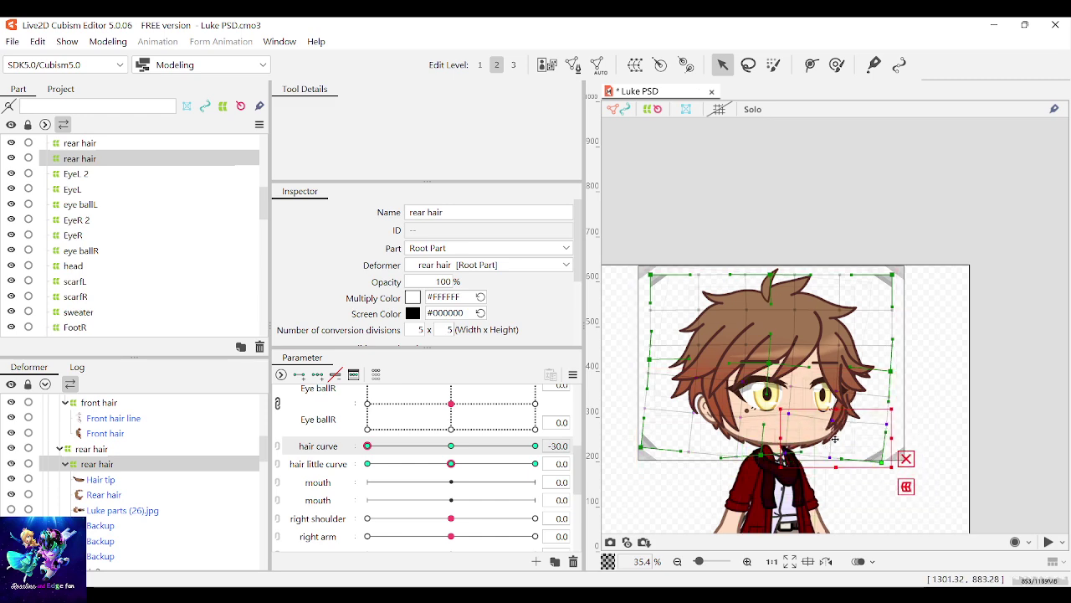
pyautogui.moveTo(368, 446)
pyautogui.mouseDown()
pyautogui.moveTo(524, 438)
pyautogui.moveTo(317, 460)
pyautogui.moveTo(528, 447)
pyautogui.moveTo(351, 458)
pyautogui.moveTo(378, 460)
pyautogui.moveTo(367, 460)
pyautogui.mouseUp()
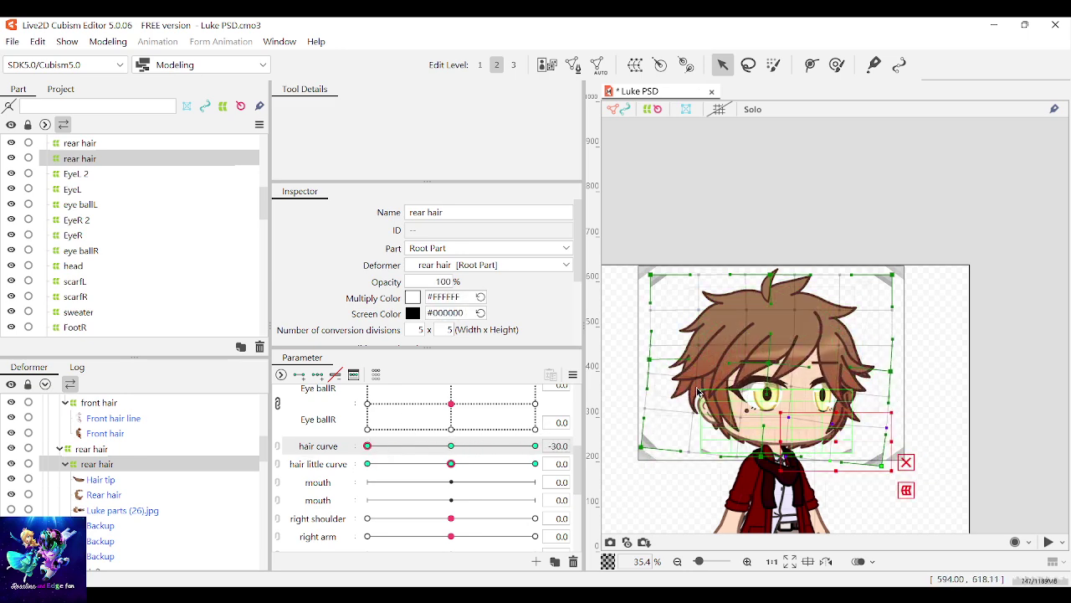
pyautogui.scroll(3, 693, 395)
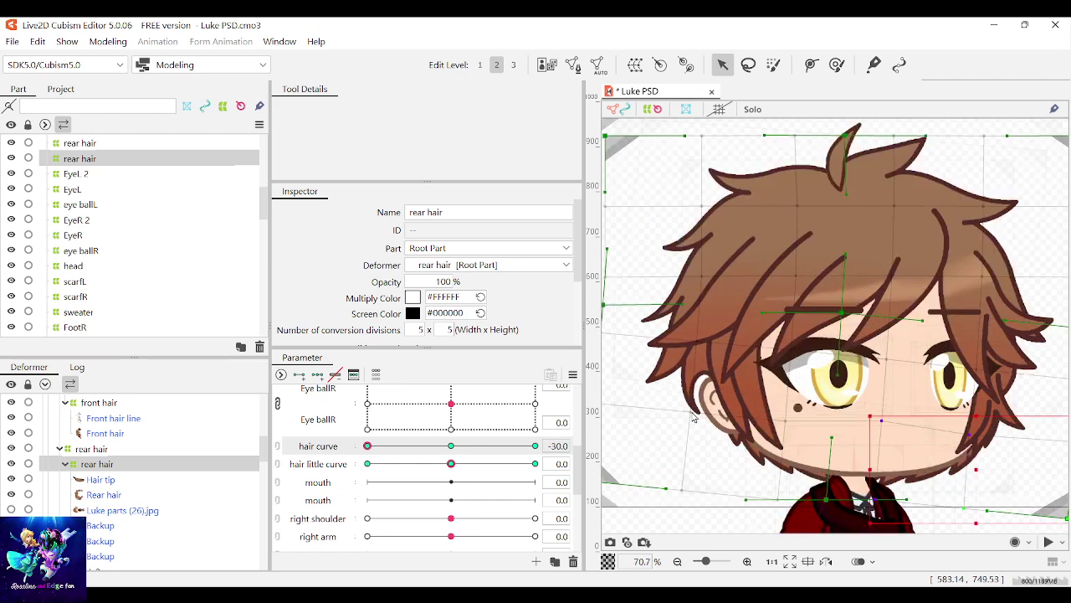
pyautogui.moveTo(706, 424); pyautogui.dragTo(704, 424)
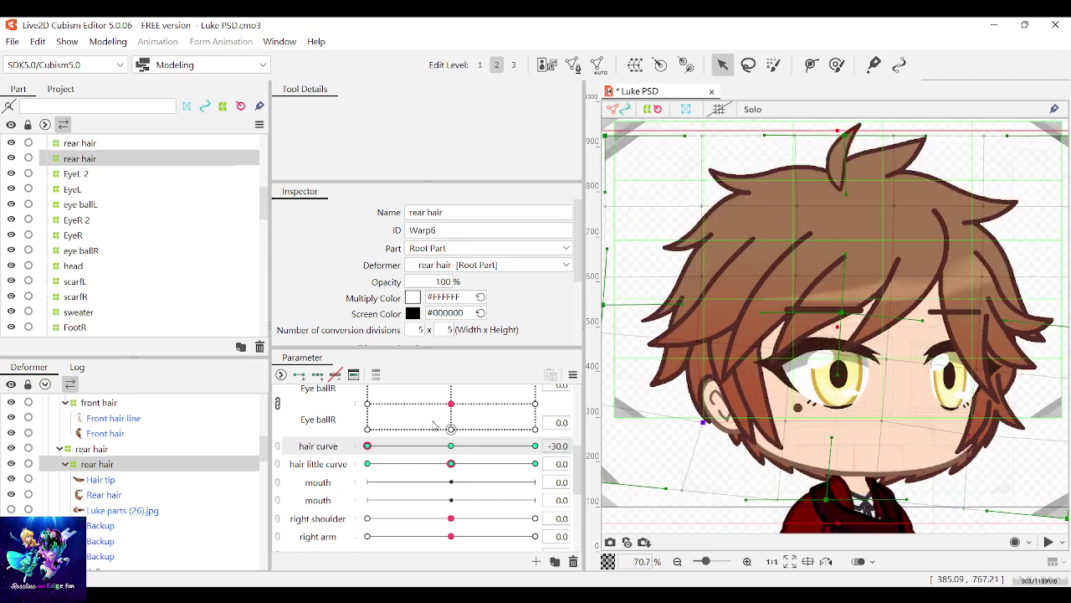
# Step: At hair curve 30, shift the upper three rows of rear hair points slightly rightward and tilt them clockwise
pyautogui.moveTo(370, 454); pyautogui.dragTo(520, 454)
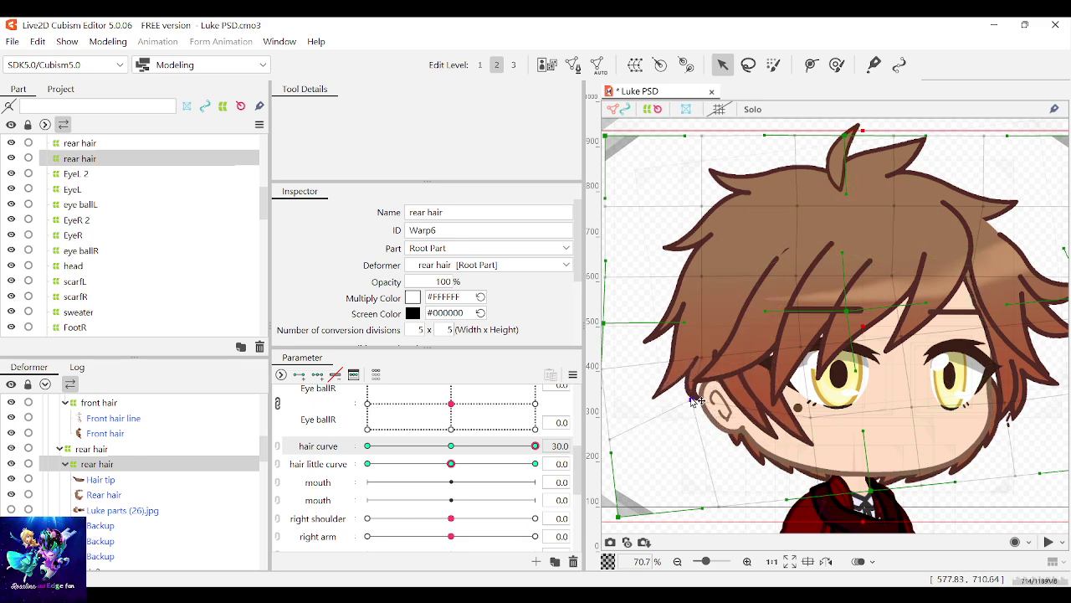
pyautogui.scroll(-3, 707, 419)
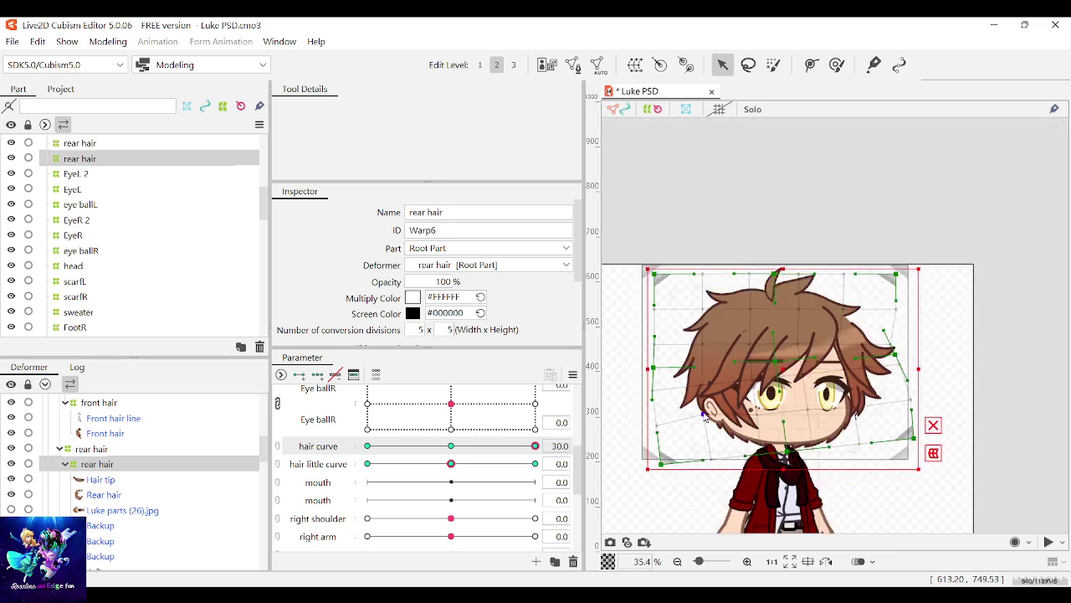
pyautogui.moveTo(535, 445); pyautogui.dragTo(366, 445)
pyautogui.moveTo(926, 346); pyautogui.dragTo(623, 224)
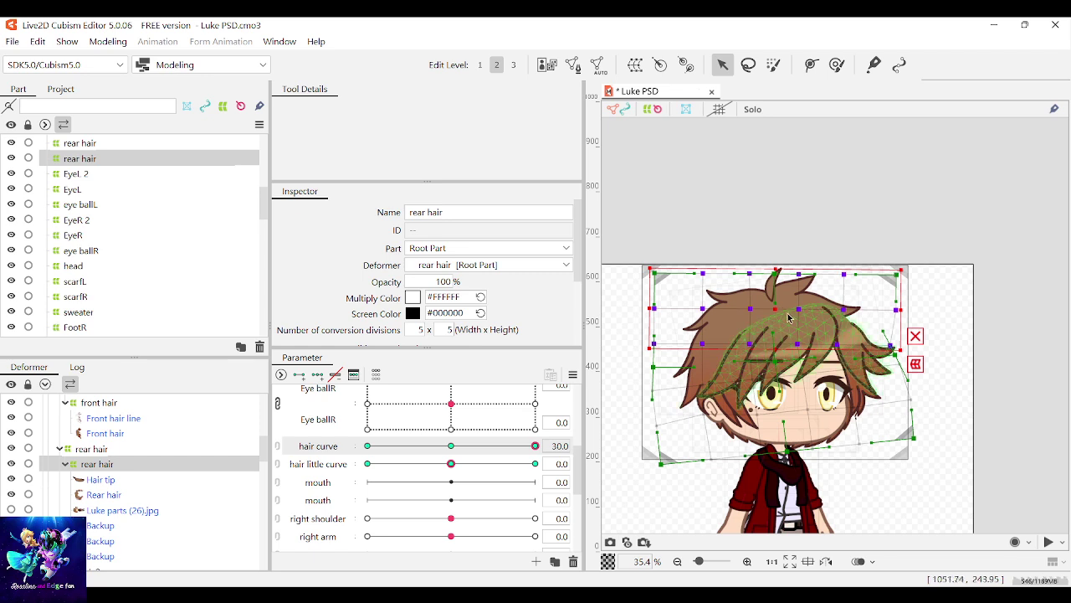
pyautogui.moveTo(778, 312); pyautogui.dragTo(782, 312)
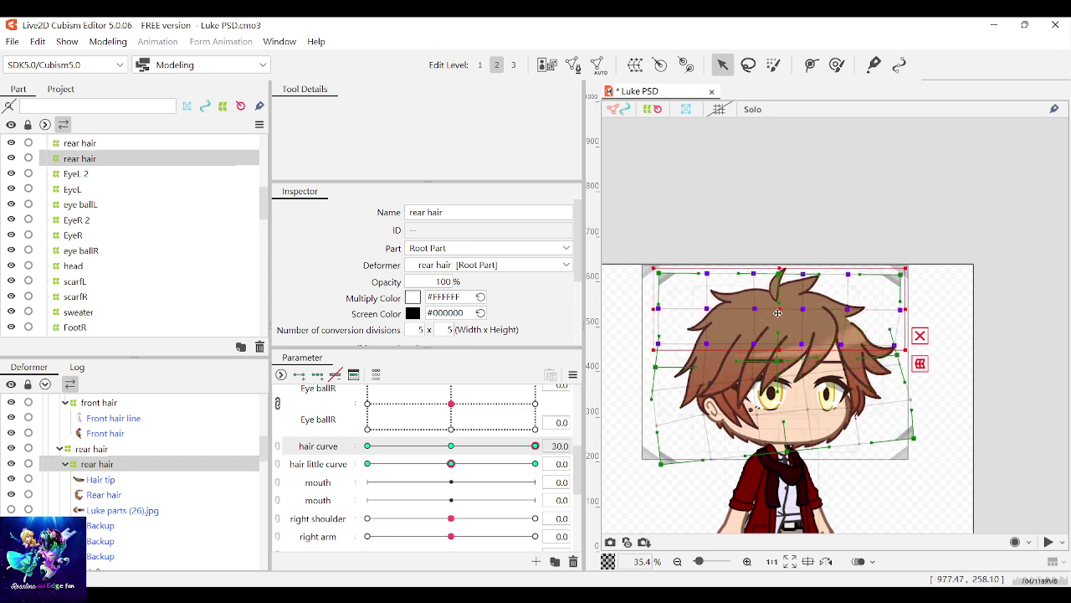
pyautogui.moveTo(777, 312); pyautogui.dragTo(781, 312)
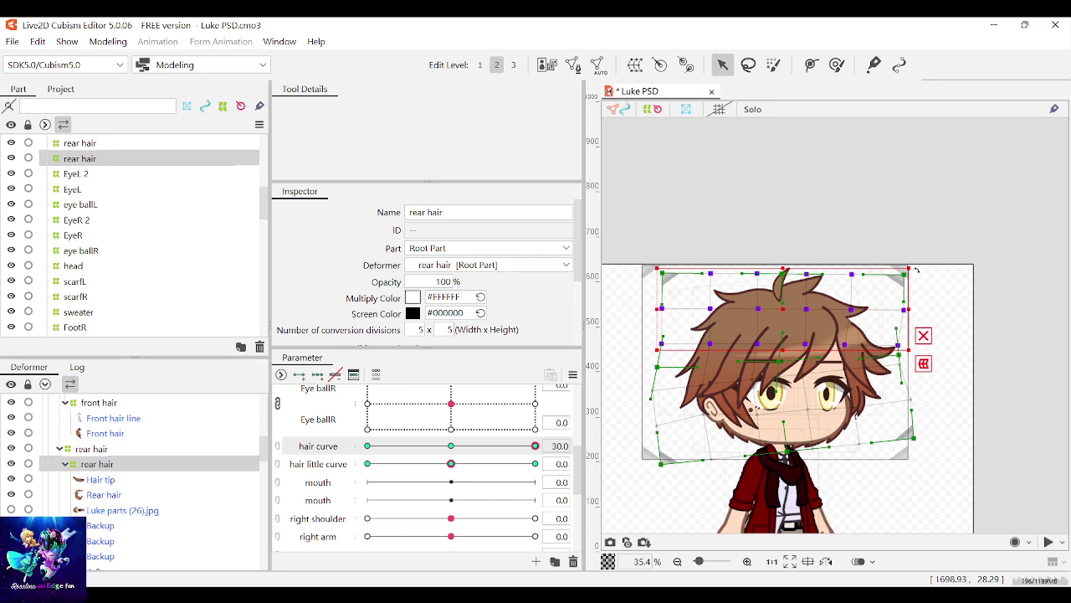
pyautogui.moveTo(916, 270); pyautogui.dragTo(918, 275)
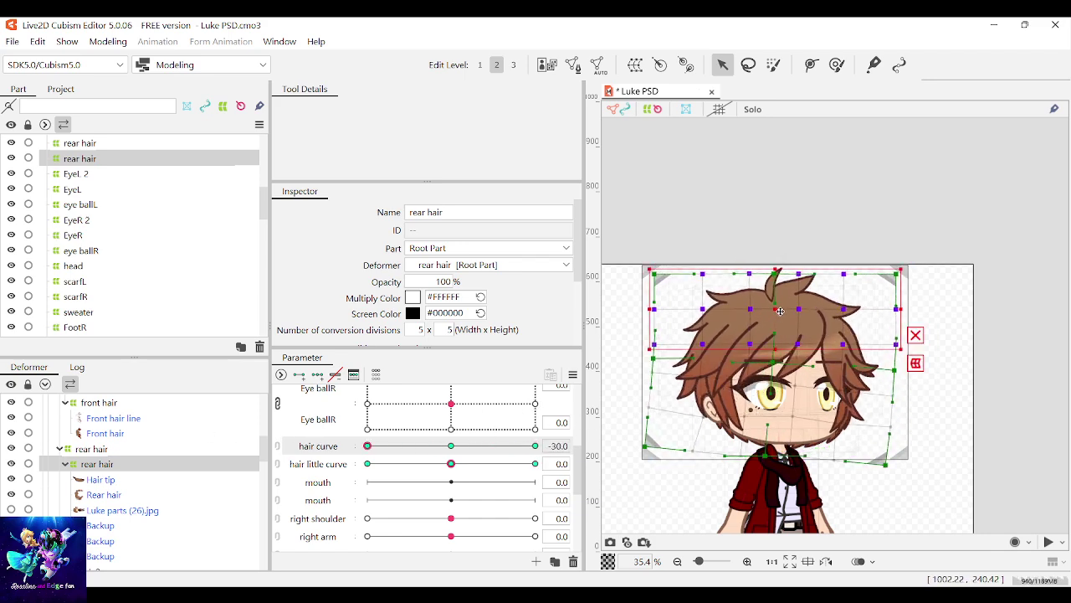
# Step: At hair curve -30, shift the upper three rows of rear hair points slightly leftward, tilt them counterclockwise, and return hair curve to 0
pyautogui.moveTo(780, 311); pyautogui.dragTo(777, 312)
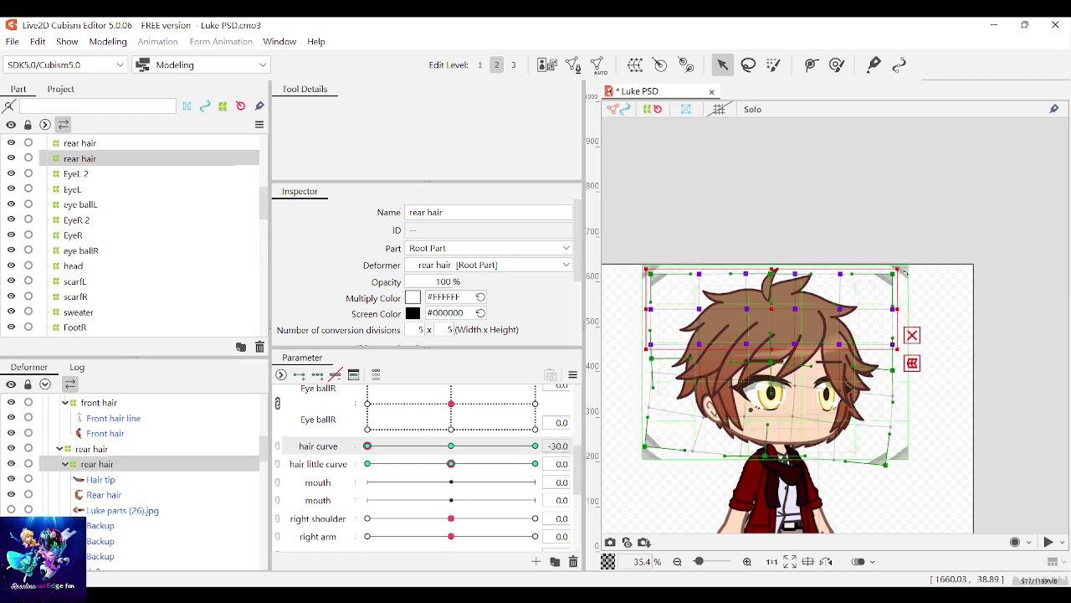
pyautogui.moveTo(905, 270); pyautogui.dragTo(905, 262)
pyautogui.moveTo(369, 446); pyautogui.dragTo(446, 463)
pyautogui.click(451, 446)
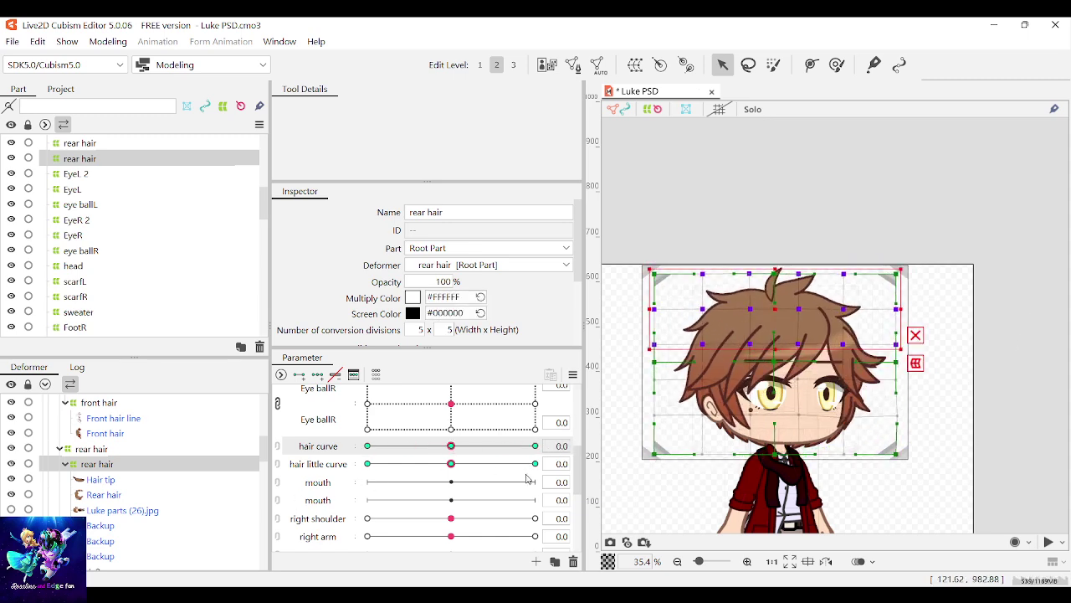
# Step: At hair little curve 30, shift the bottom two rows of rear hair points rightward and slightly down, and tilt them counterclockwise
pyautogui.moveTo(967, 499); pyautogui.dragTo(634, 406)
pyautogui.moveTo(450, 464); pyautogui.dragTo(535, 464)
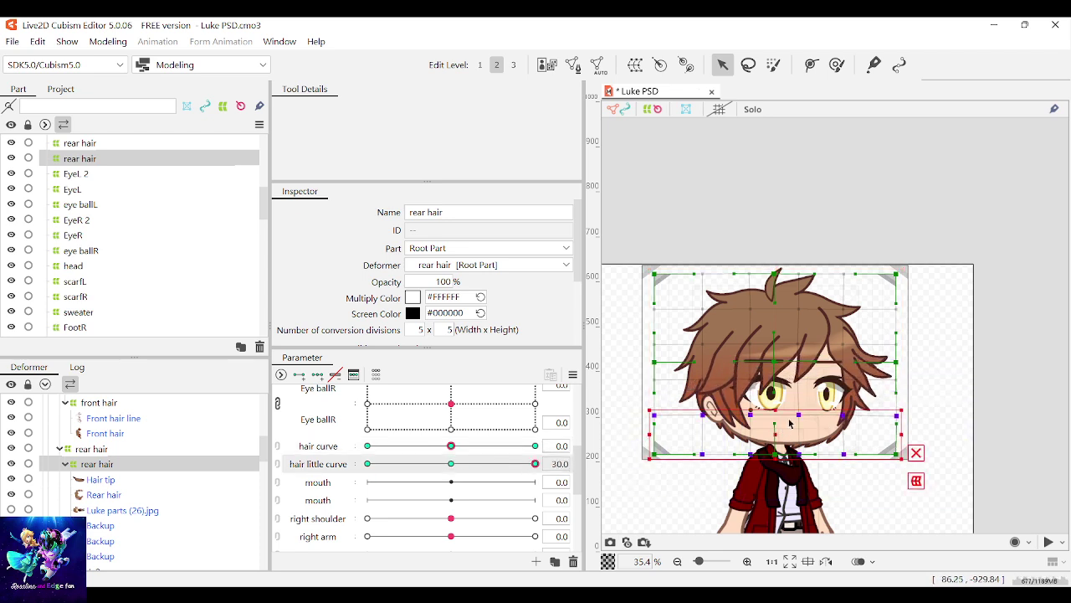
pyautogui.moveTo(773, 434); pyautogui.dragTo(784, 433)
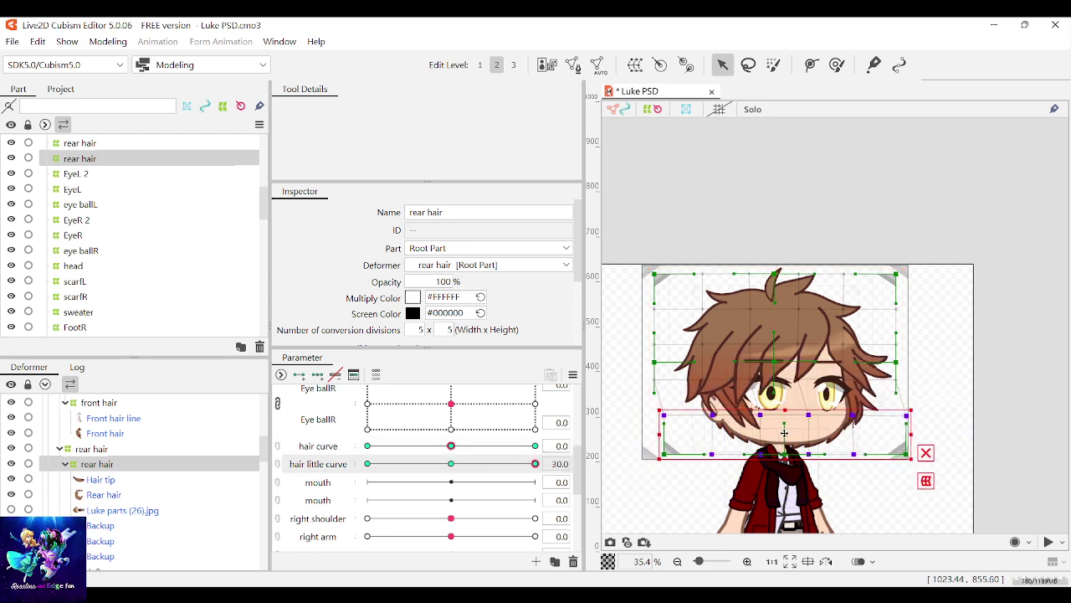
pyautogui.moveTo(919, 411); pyautogui.dragTo(919, 407)
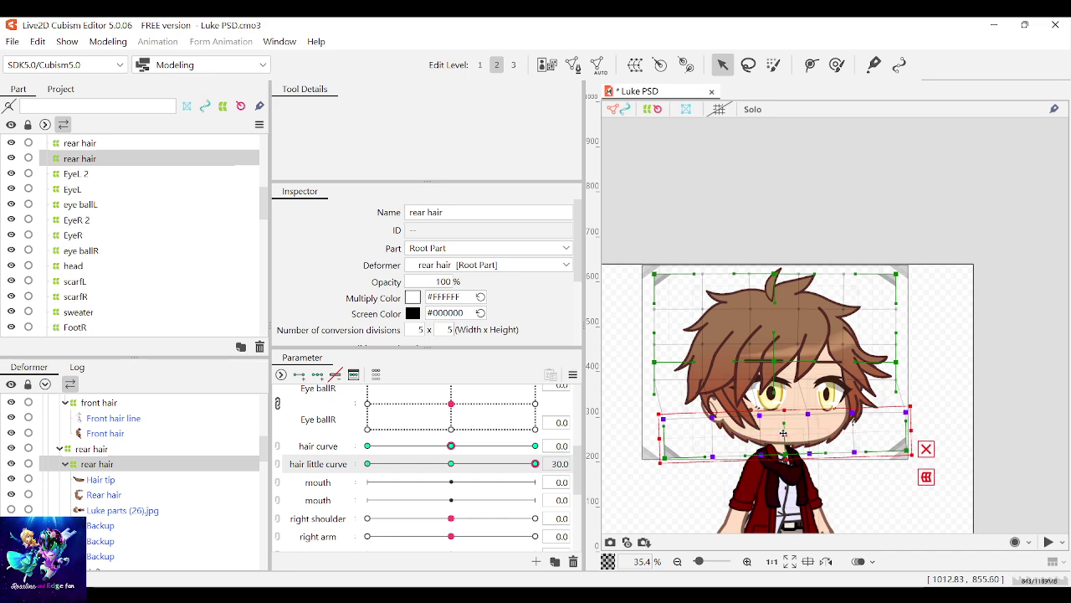
pyautogui.moveTo(784, 433); pyautogui.dragTo(787, 436)
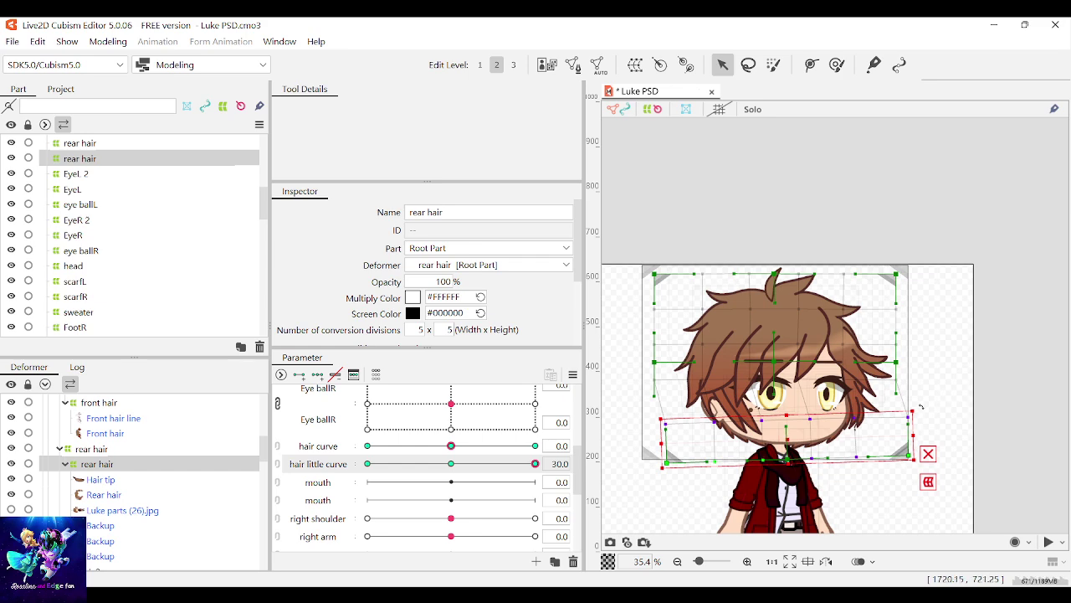
pyautogui.moveTo(931, 409); pyautogui.dragTo(915, 401)
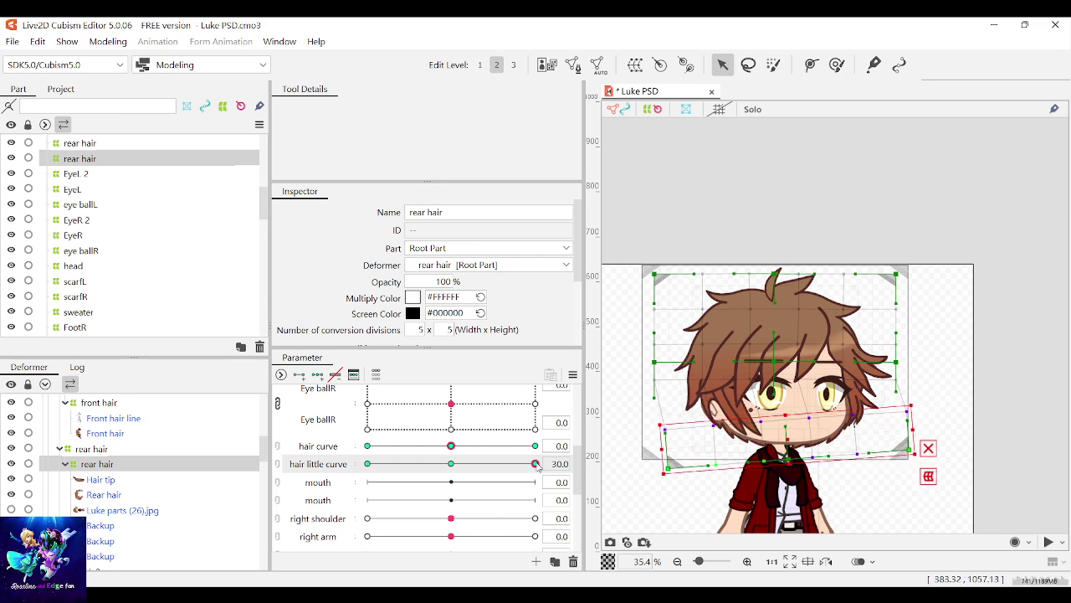
# Step: Tilt the bottom two rear hair rows further counterclockwise and raise them slightly at hair little curve 30
pyautogui.moveTo(537, 466)
pyautogui.mouseDown()
pyautogui.moveTo(374, 474)
pyautogui.moveTo(538, 467)
pyautogui.mouseUp()
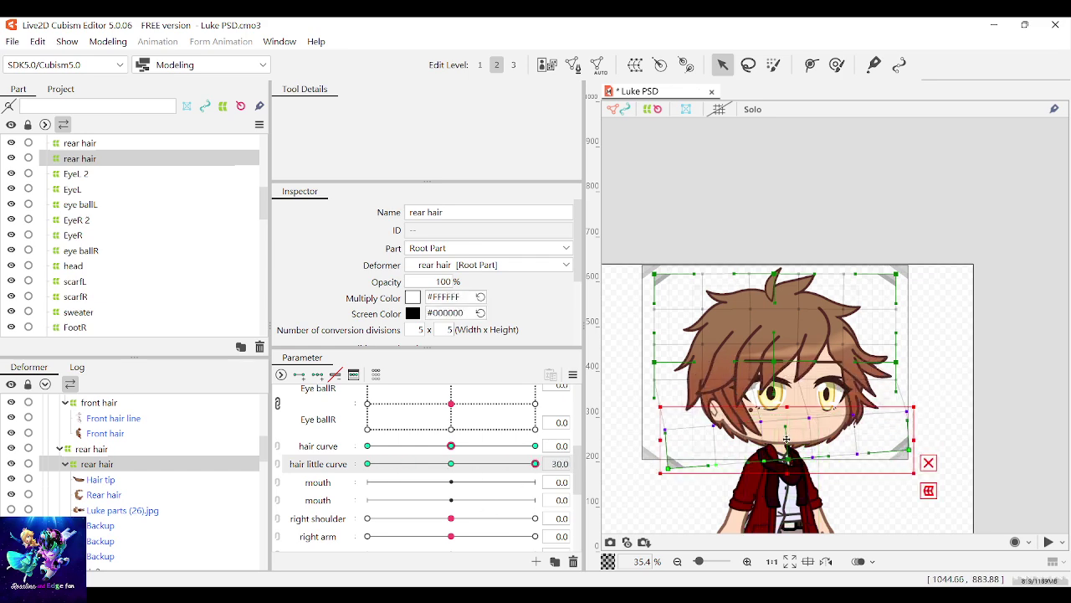
pyautogui.moveTo(786, 440); pyautogui.dragTo(785, 441)
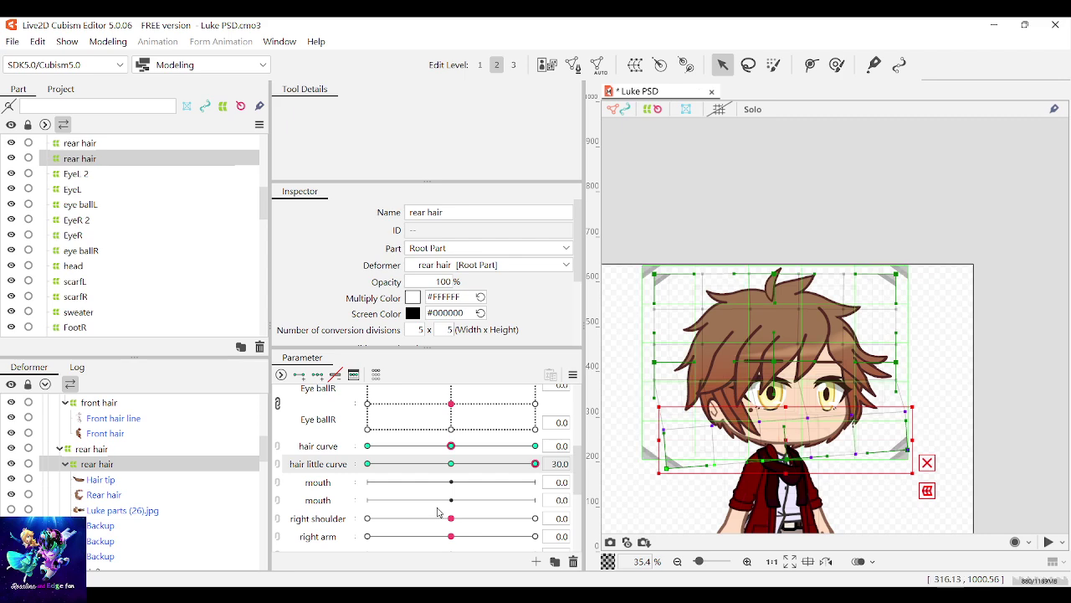
pyautogui.moveTo(534, 465); pyautogui.dragTo(591, 454)
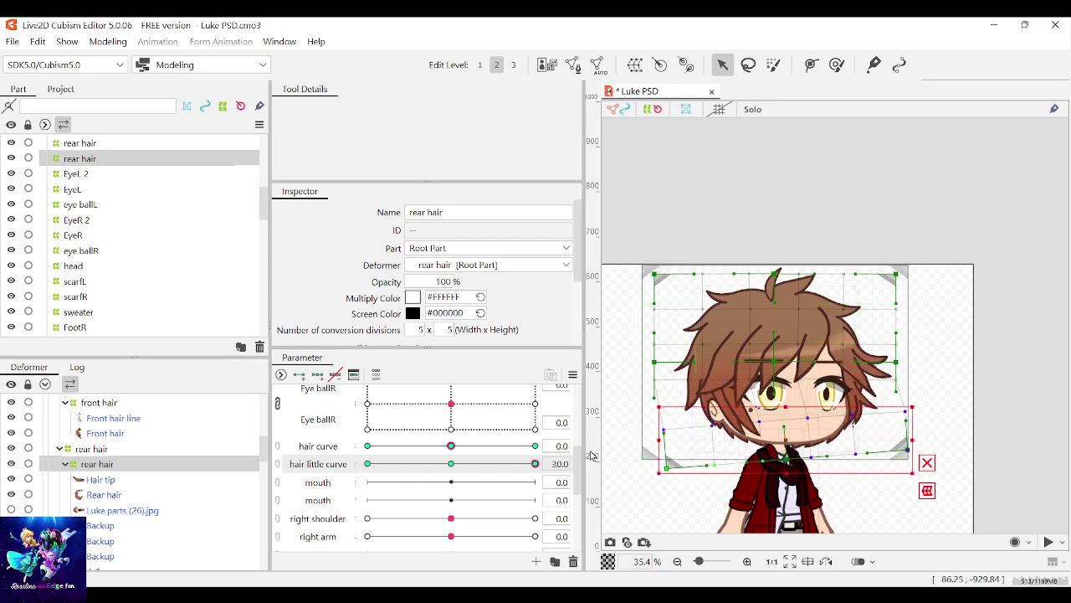
pyautogui.moveTo(919, 407); pyautogui.dragTo(914, 391)
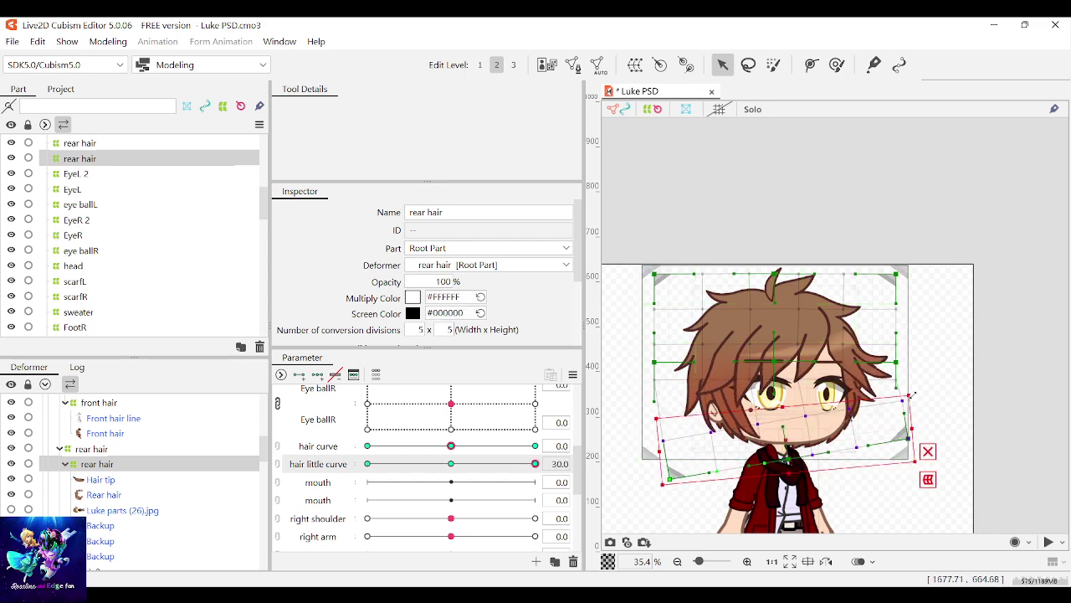
pyautogui.moveTo(781, 440); pyautogui.dragTo(779, 432)
# Step: Lower the bottom-right rear hair points slightly, and shift the bottom two rows further right at hair little curve 30
pyautogui.moveTo(947, 492); pyautogui.dragTo(793, 386)
pyautogui.moveTo(854, 420); pyautogui.dragTo(857, 430)
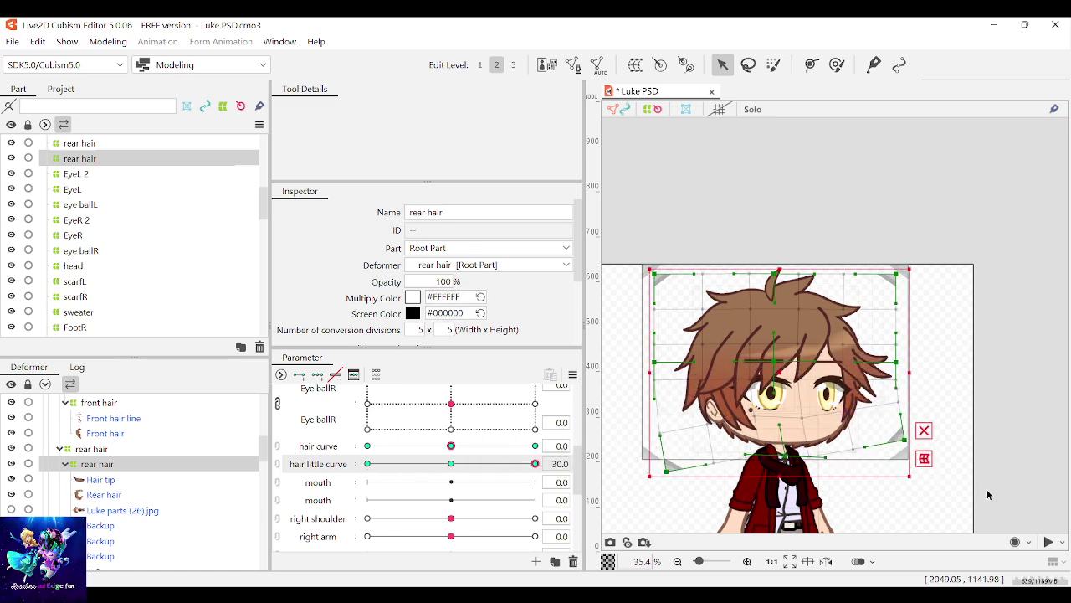
pyautogui.moveTo(989, 497); pyautogui.dragTo(641, 400)
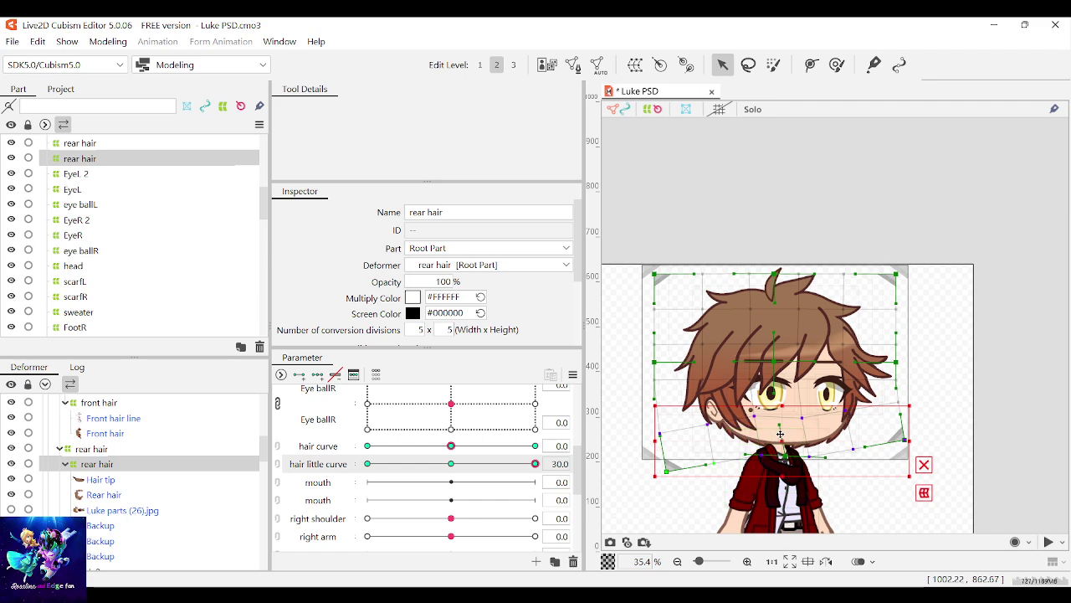
pyautogui.moveTo(780, 434); pyautogui.dragTo(791, 434)
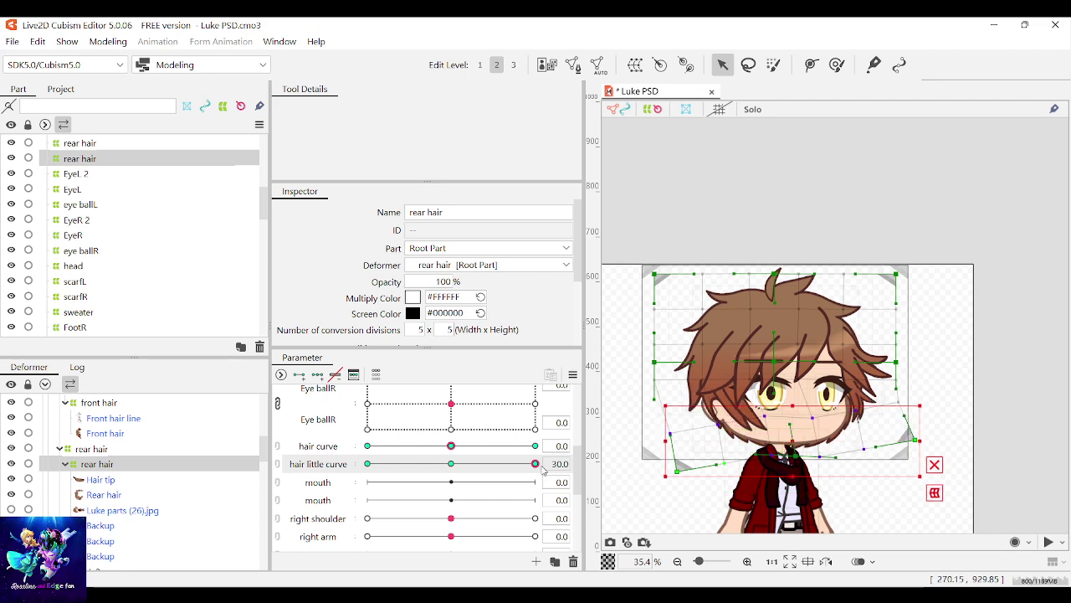
# Step: At hair little curve -30, shift the bottom two rows of rear hair points leftward, tilt them clockwise, and preview the pose
pyautogui.moveTo(538, 465); pyautogui.dragTo(205, 474)
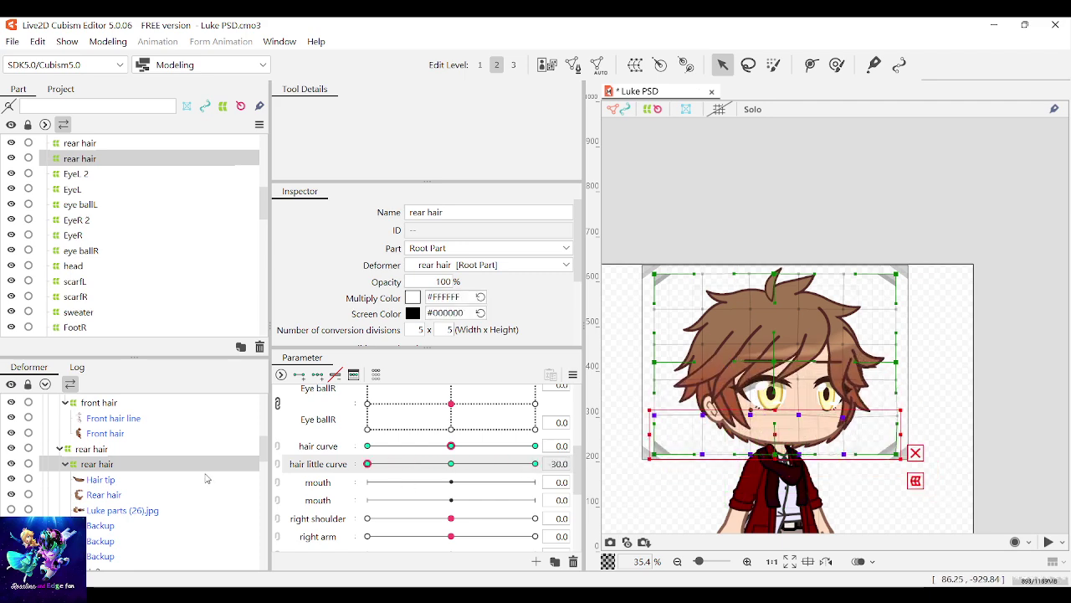
pyautogui.moveTo(774, 435); pyautogui.dragTo(756, 435)
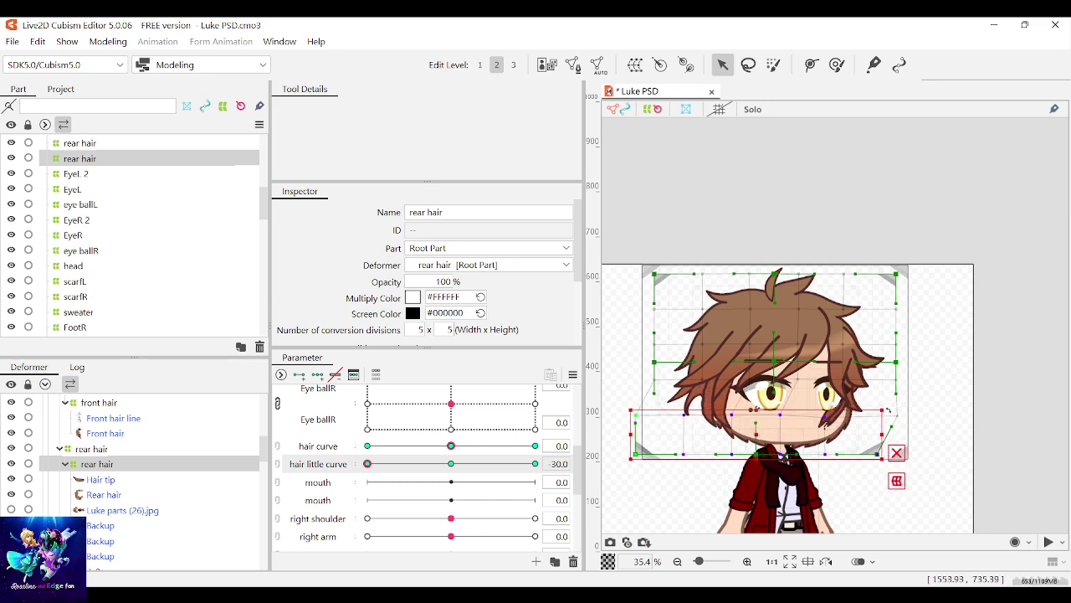
pyautogui.moveTo(889, 412); pyautogui.dragTo(889, 424)
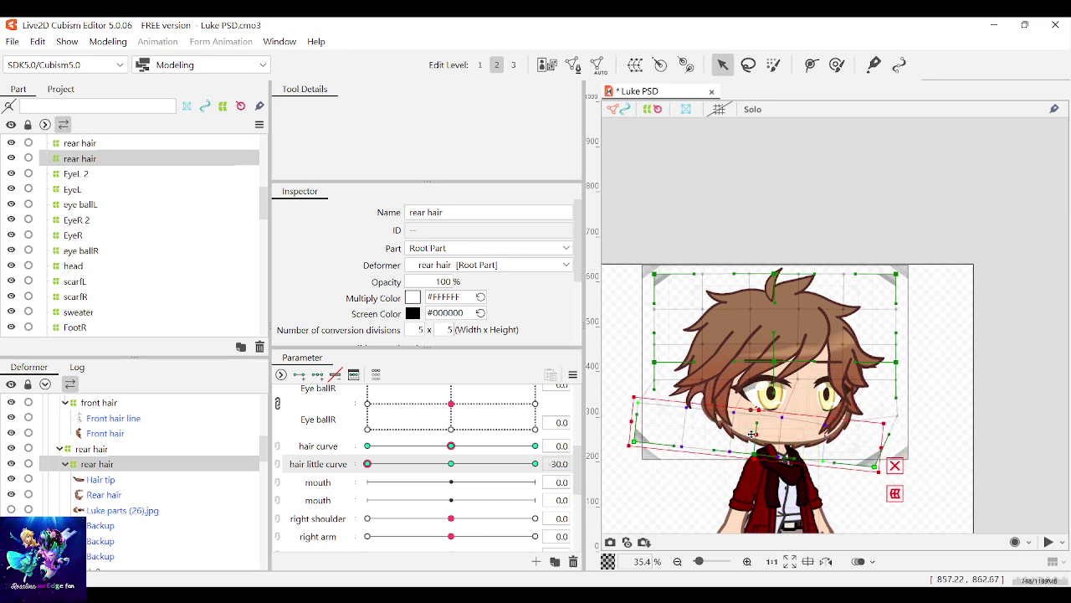
pyautogui.moveTo(752, 434); pyautogui.dragTo(744, 435)
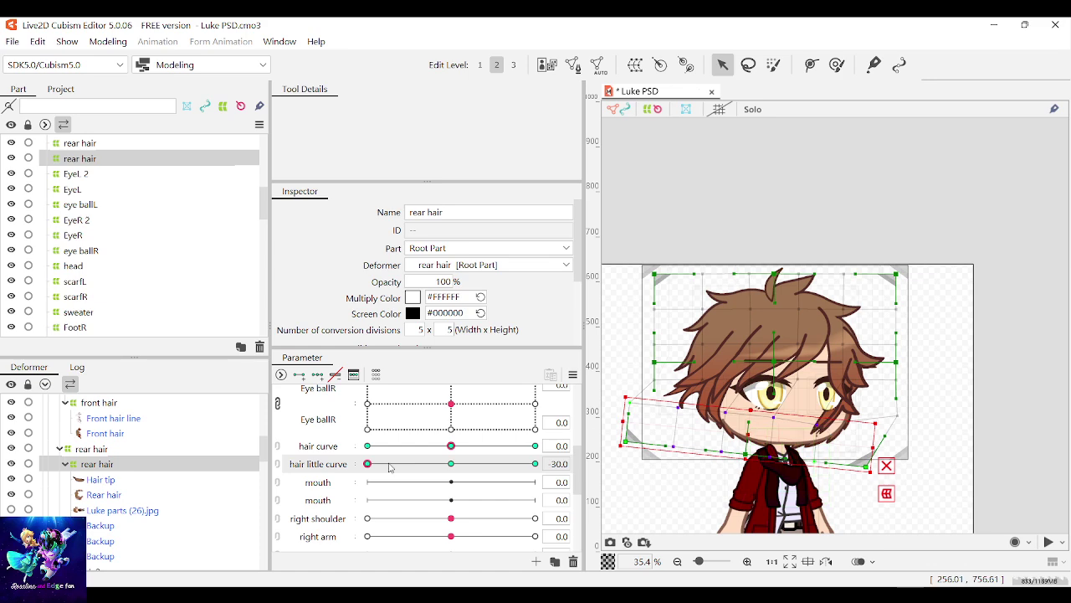
pyautogui.moveTo(369, 465); pyautogui.dragTo(324, 486)
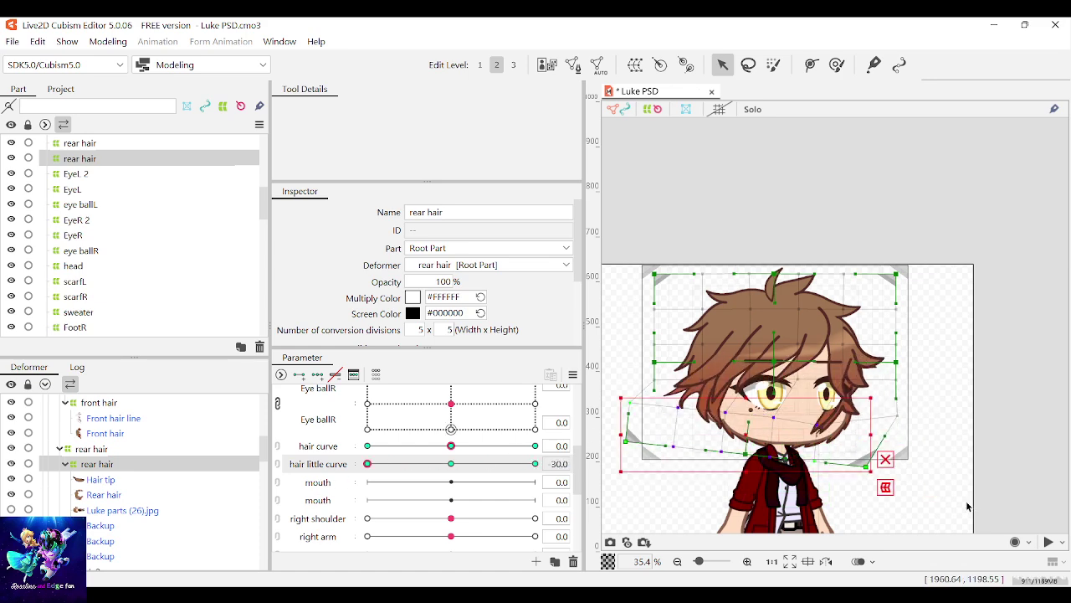
# Step: Nudge the rear hair grid points around the ear at hair little curve -30, and preview the sway before returning the parameter to 0
pyautogui.click(704, 347)
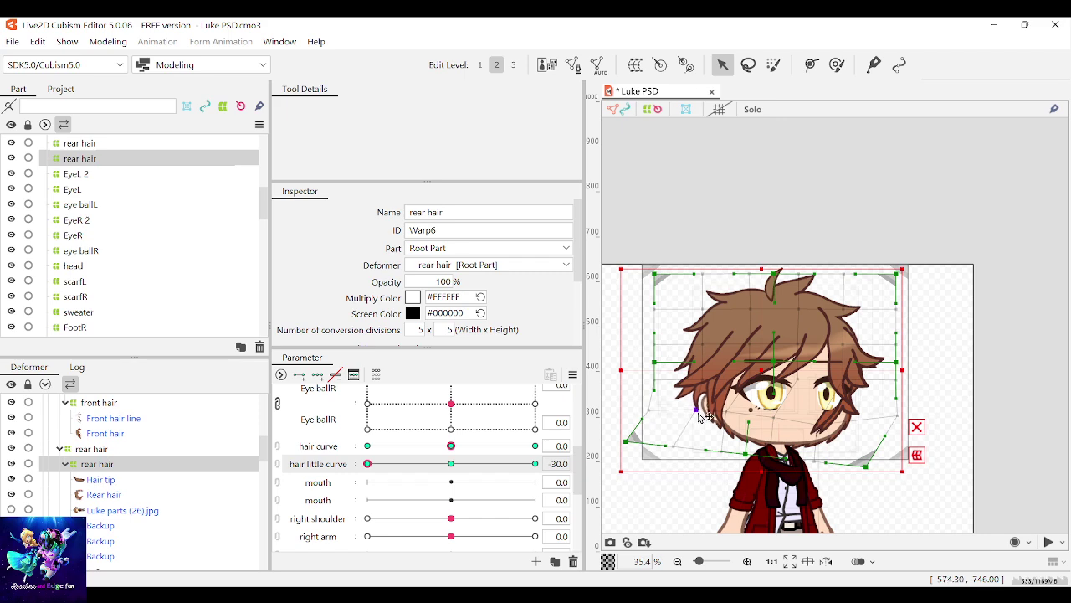
pyautogui.moveTo(698, 414); pyautogui.dragTo(700, 417)
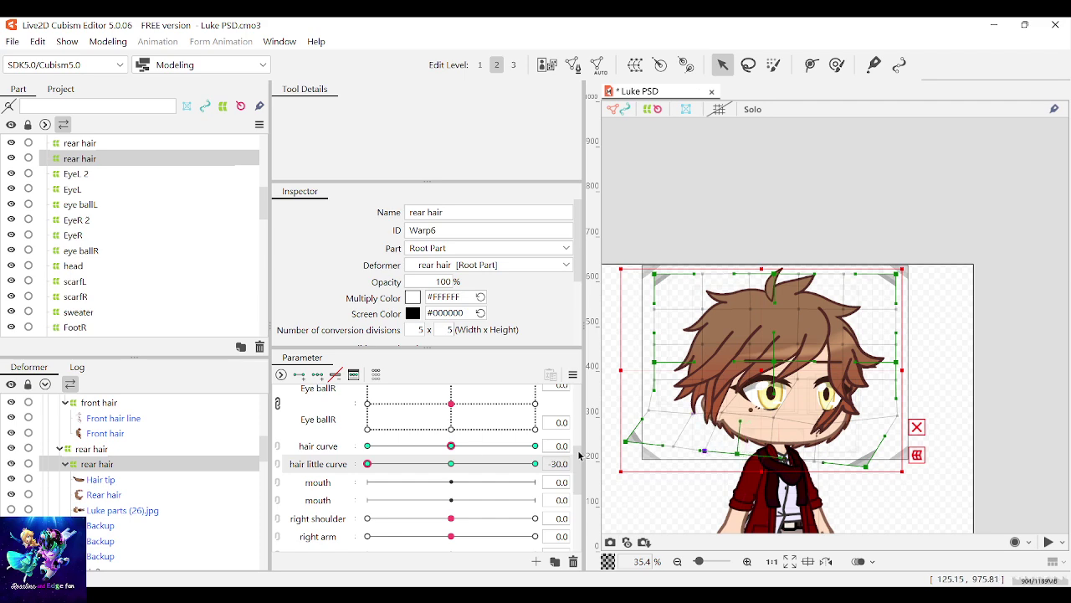
pyautogui.moveTo(389, 470); pyautogui.dragTo(553, 477)
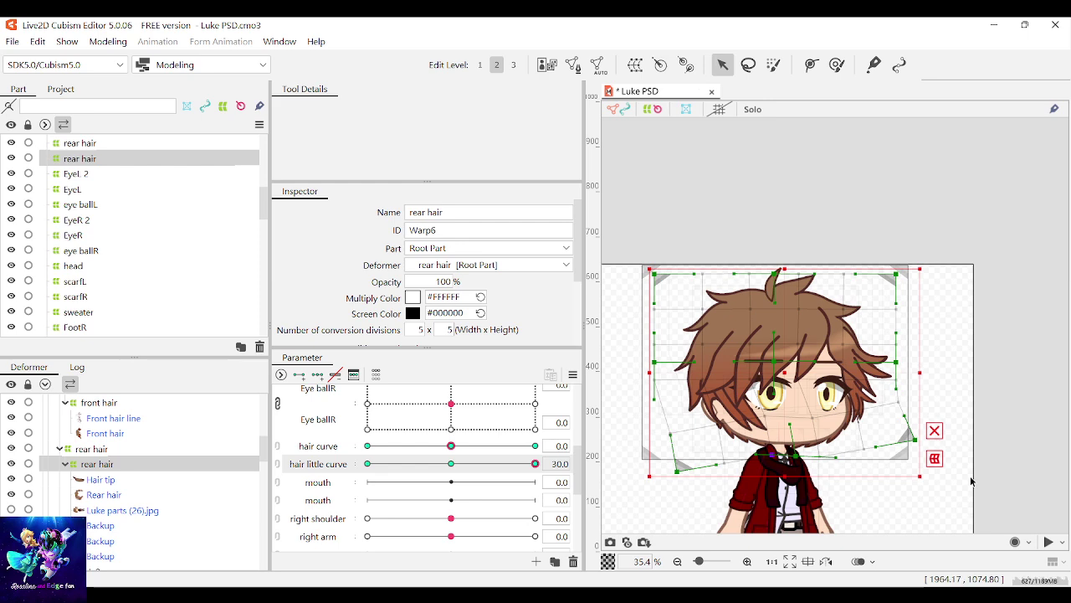
pyautogui.moveTo(967, 494); pyautogui.dragTo(885, 427)
pyautogui.moveTo(537, 475); pyautogui.dragTo(314, 479)
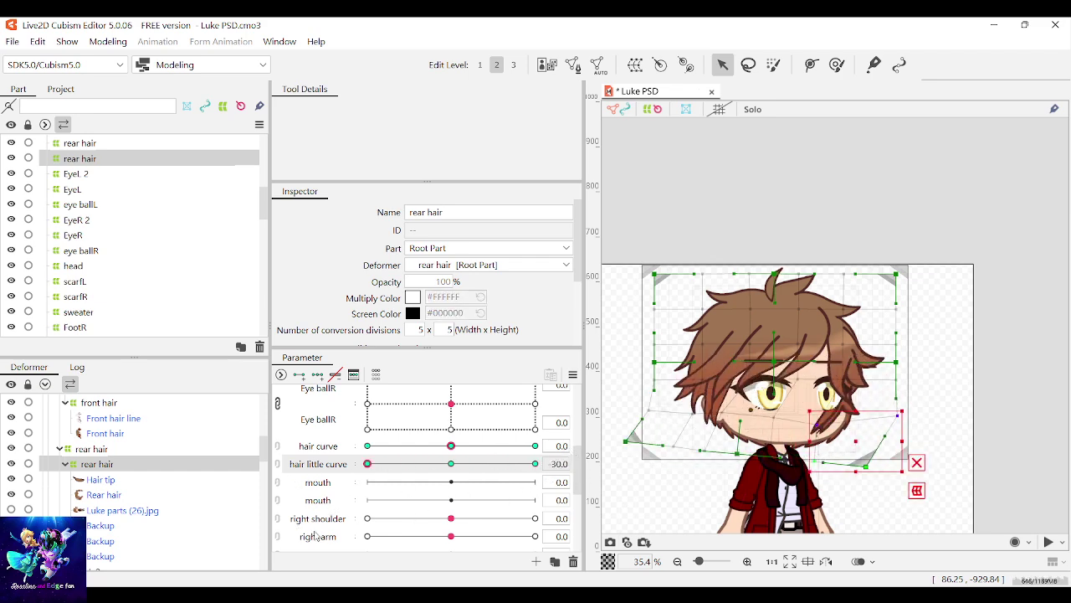
pyautogui.click(447, 467)
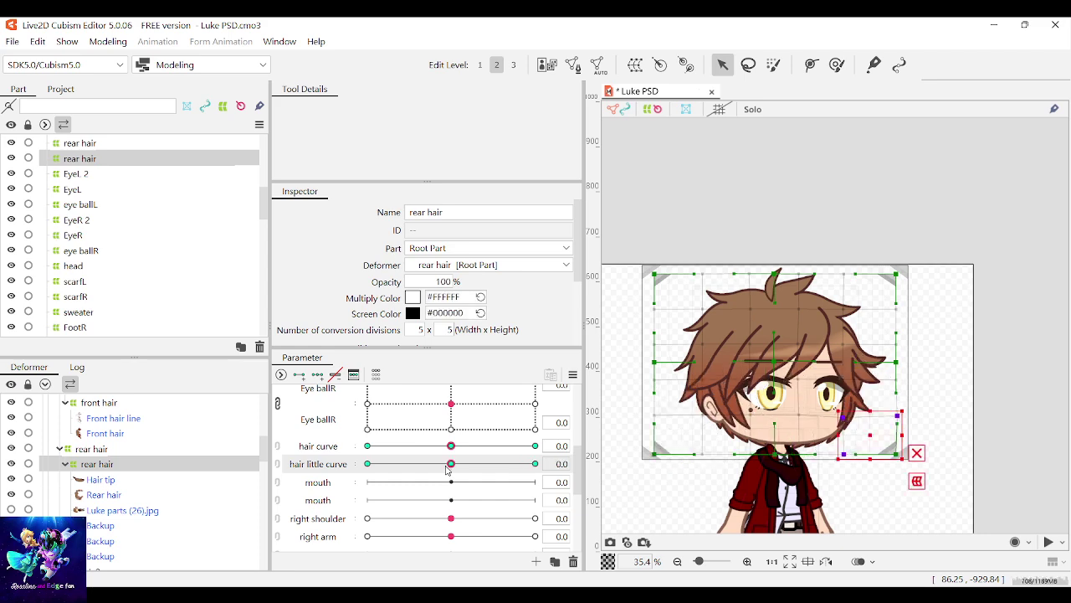
# Step: With hair curve and hair little curve both at 30, shift the lower three rear hair rows rightward, tilt them counterclockwise, and preview
pyautogui.moveTo(448, 467); pyautogui.dragTo(648, 441)
pyautogui.click(534, 446)
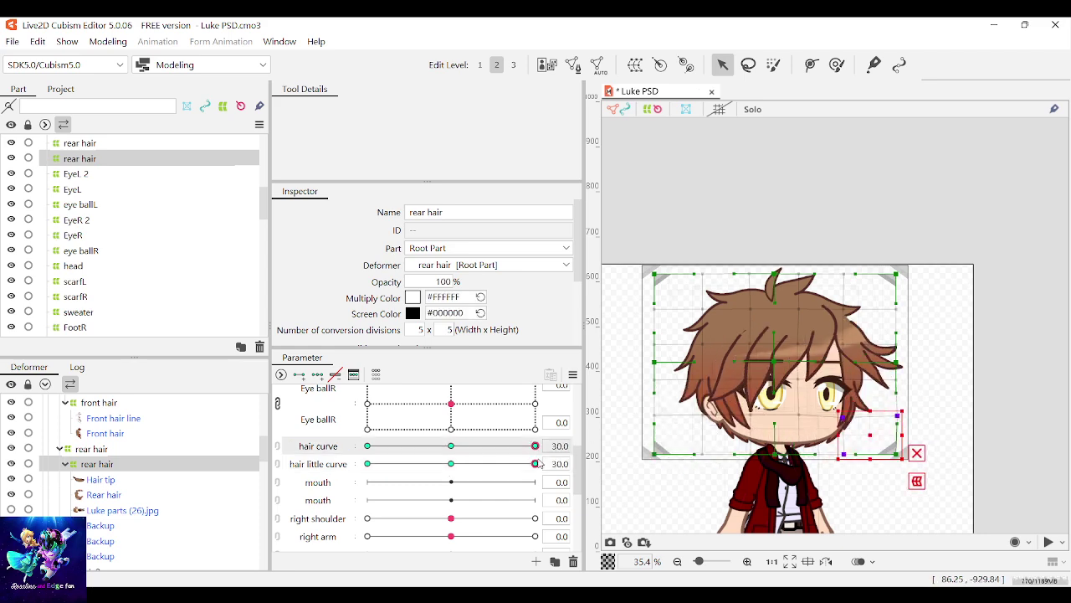
pyautogui.moveTo(535, 463); pyautogui.dragTo(453, 473)
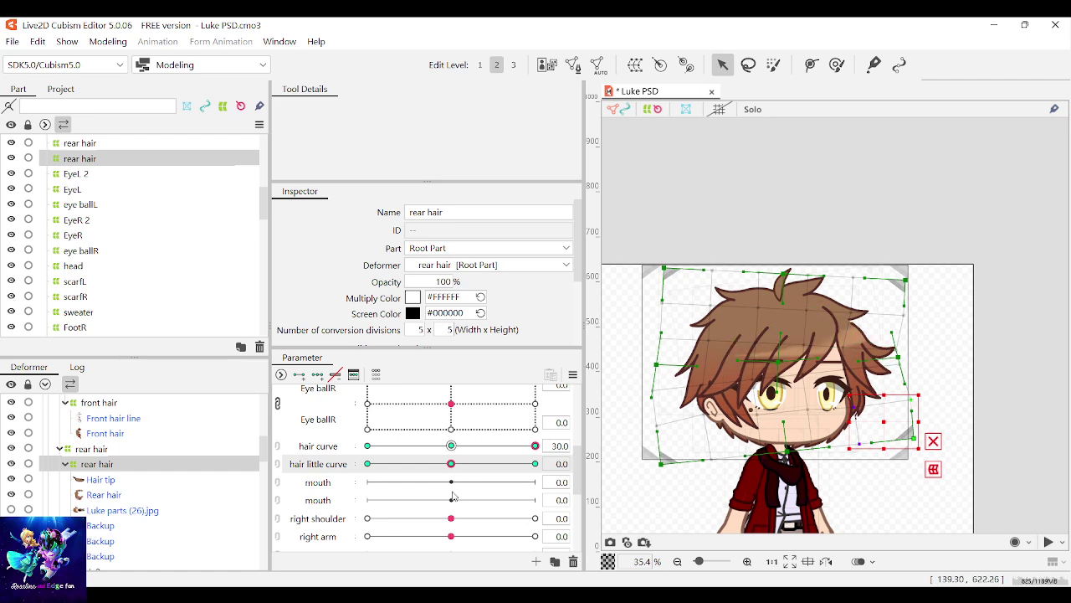
pyautogui.click(529, 464)
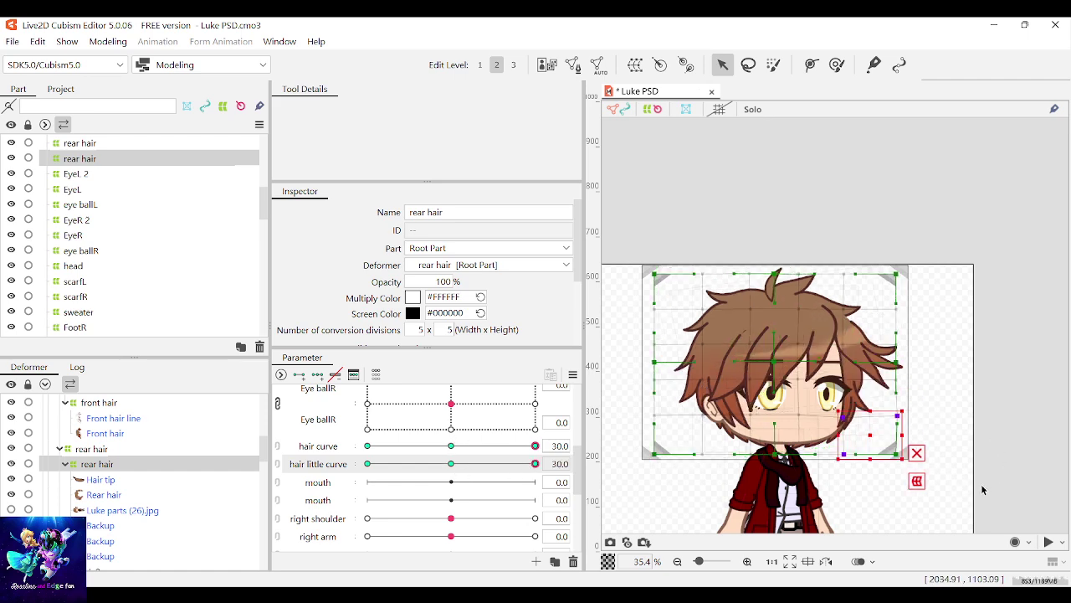
pyautogui.moveTo(971, 496); pyautogui.dragTo(620, 373)
pyautogui.moveTo(777, 415); pyautogui.dragTo(789, 414)
pyautogui.moveTo(918, 370); pyautogui.dragTo(909, 360)
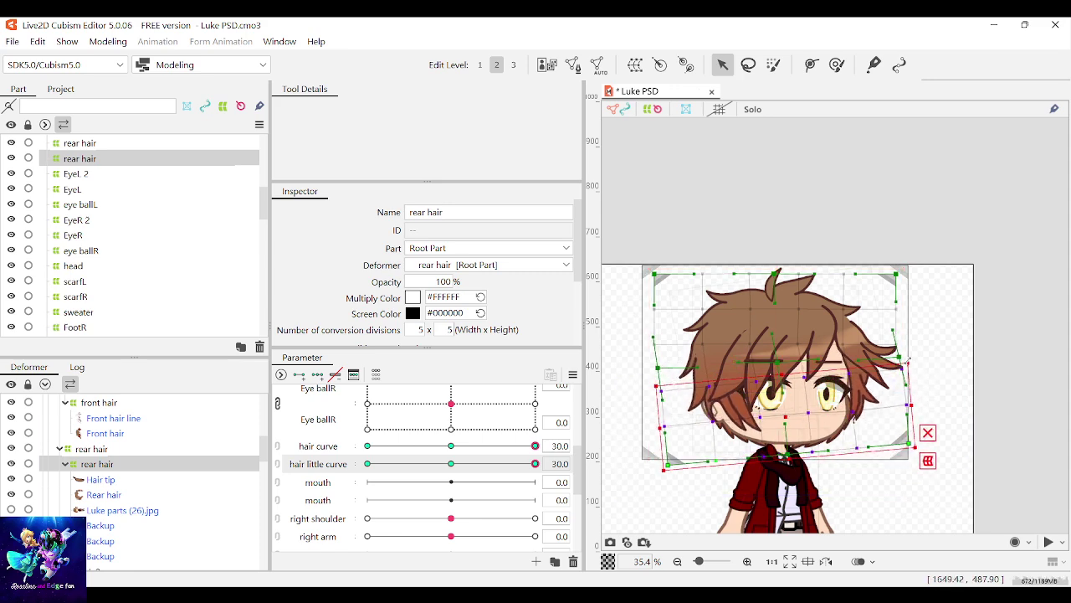
pyautogui.moveTo(523, 464)
pyautogui.mouseDown()
pyautogui.moveTo(424, 479)
pyautogui.moveTo(542, 466)
pyautogui.mouseUp()
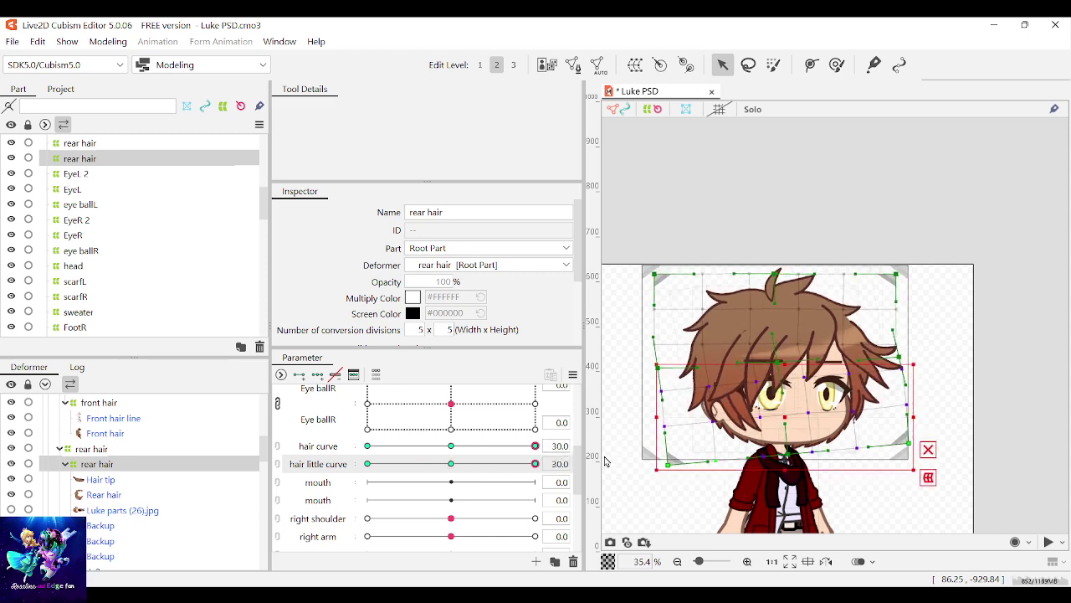
# Step: At hair curve and hair little curve 30, lower the bottom three rear hair rows slightly, shift the bottom two rightward, tilt them counterclockwise, and preview
pyautogui.moveTo(786, 416); pyautogui.dragTo(786, 419)
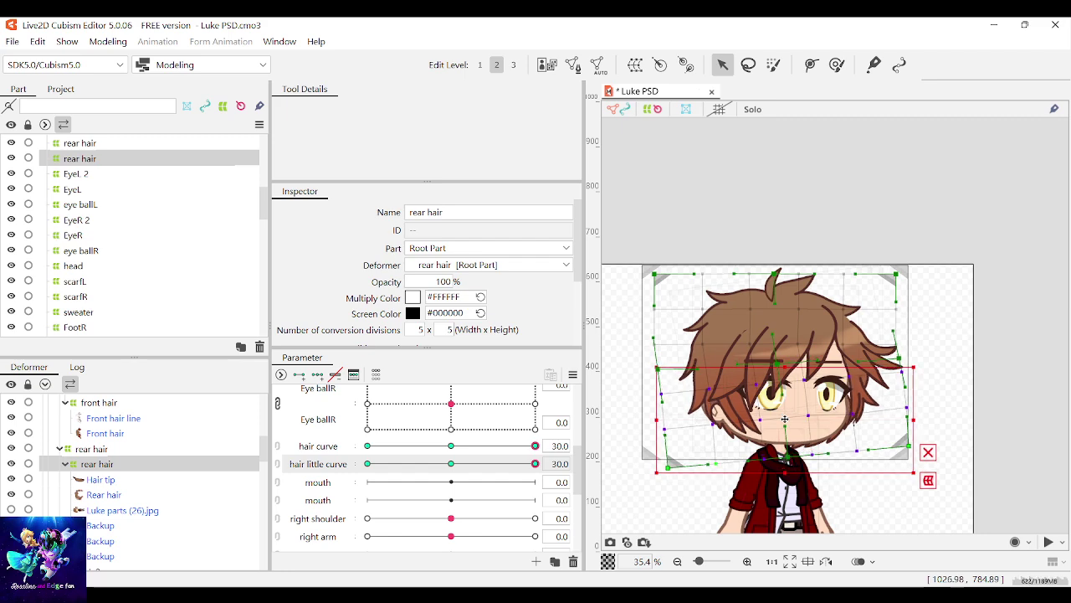
pyautogui.moveTo(953, 482); pyautogui.dragTo(644, 401)
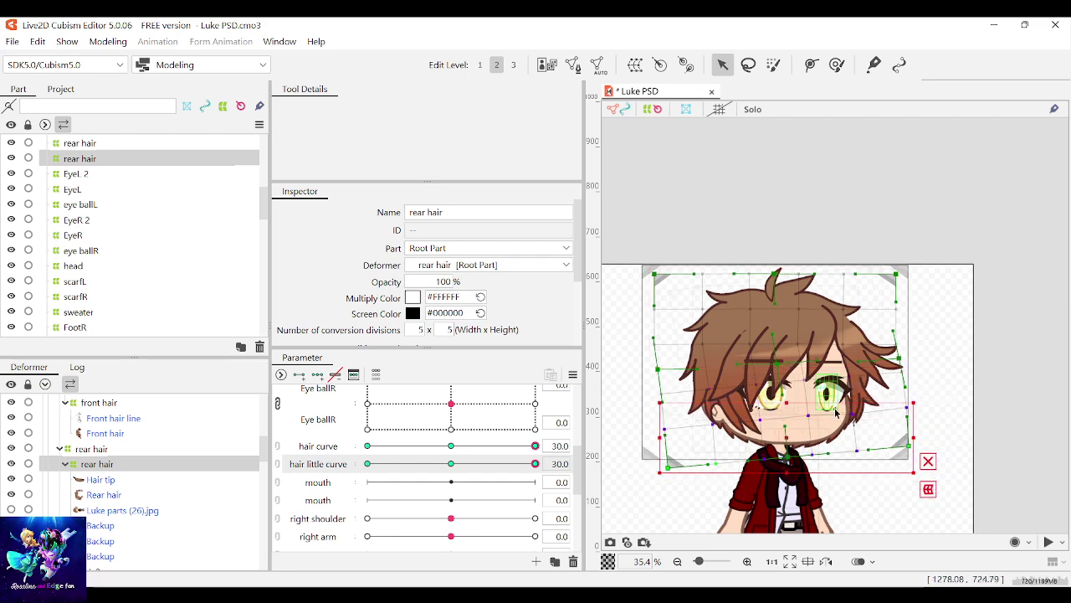
pyautogui.moveTo(788, 437); pyautogui.dragTo(797, 436)
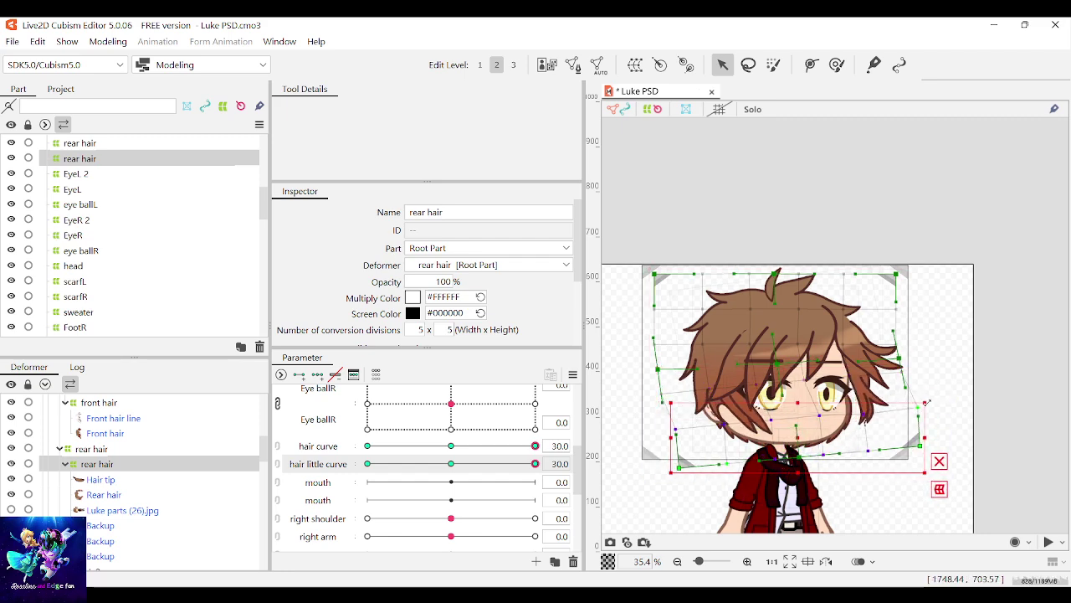
pyautogui.moveTo(532, 463)
pyautogui.mouseDown()
pyautogui.moveTo(390, 474)
pyautogui.moveTo(546, 465)
pyautogui.mouseUp()
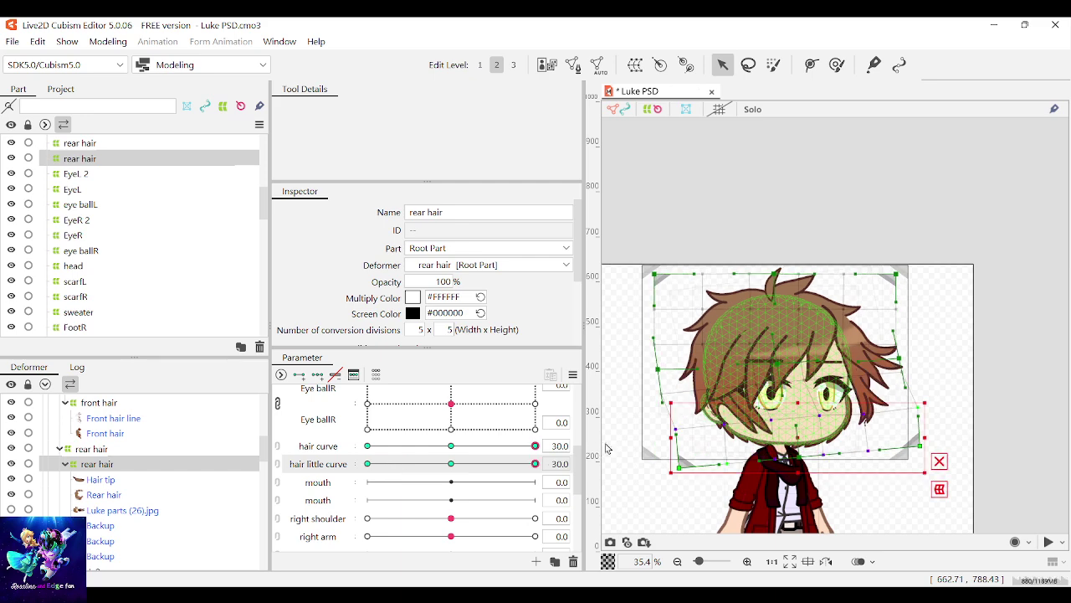
pyautogui.moveTo(930, 400); pyautogui.dragTo(926, 388)
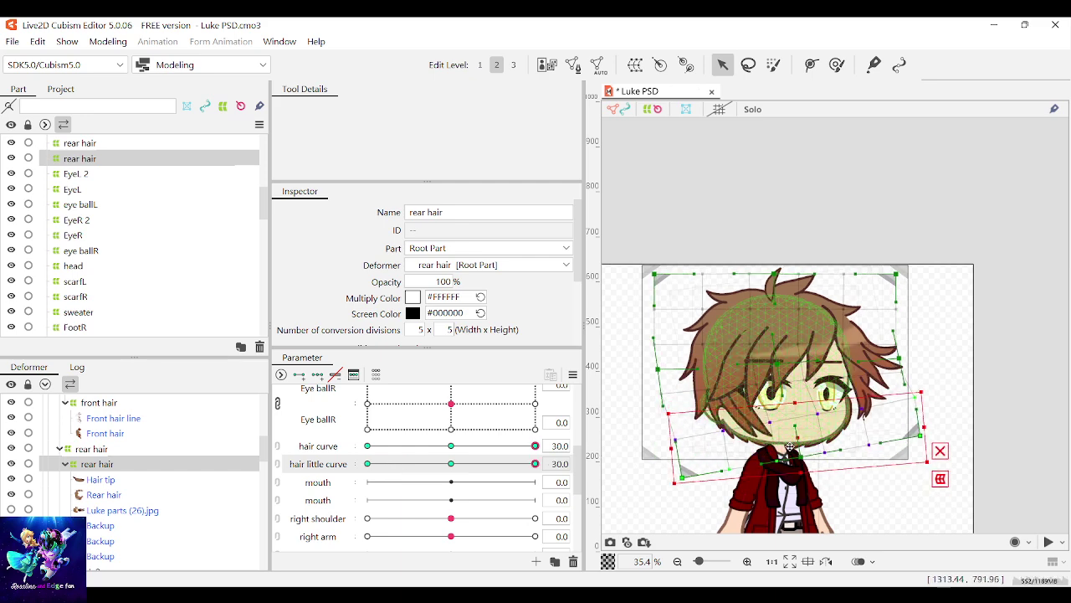
pyautogui.moveTo(794, 428); pyautogui.dragTo(797, 428)
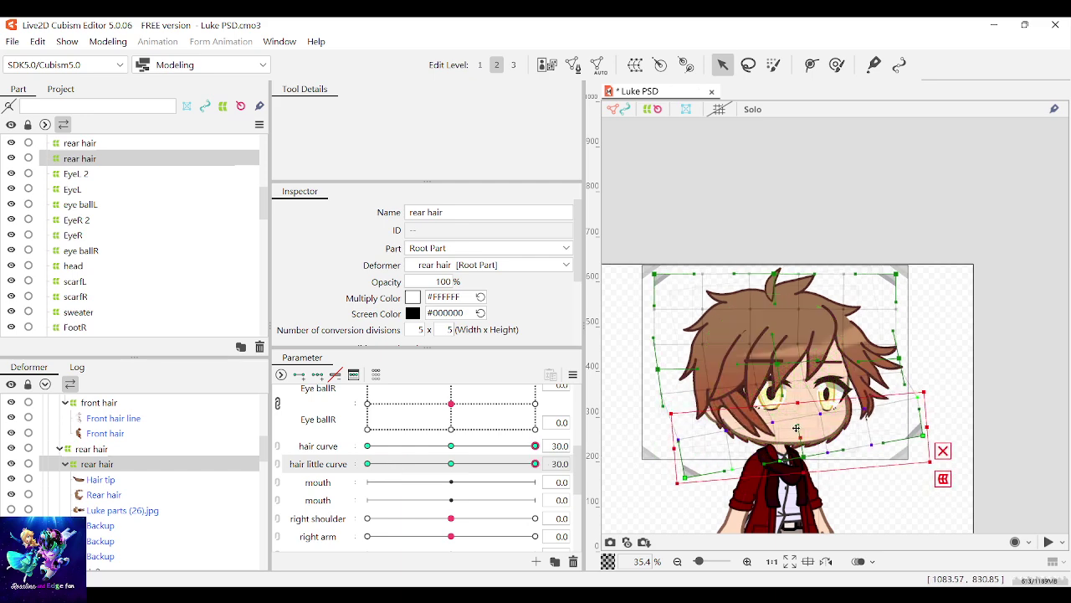
pyautogui.moveTo(522, 470); pyautogui.dragTo(554, 453)
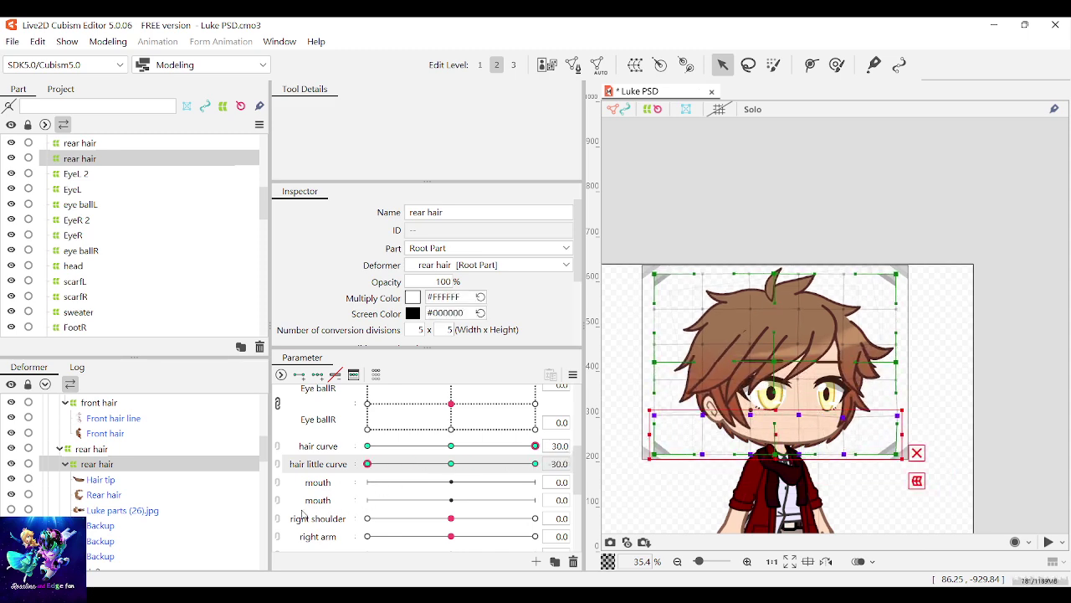
# Step: With hair curve and hair little curve both at 30, tilt the top three rows of rear hair points slightly clockwise
pyautogui.moveTo(535, 465); pyautogui.dragTo(576, 467)
pyautogui.click(621, 240)
pyautogui.moveTo(618, 246); pyautogui.dragTo(956, 359)
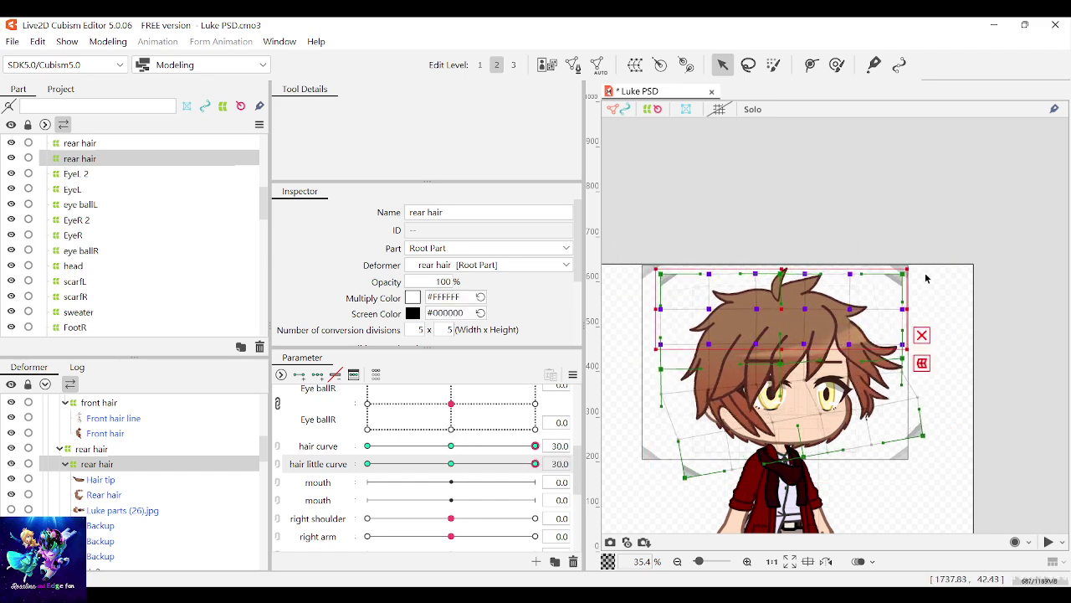
pyautogui.moveTo(913, 266); pyautogui.dragTo(916, 273)
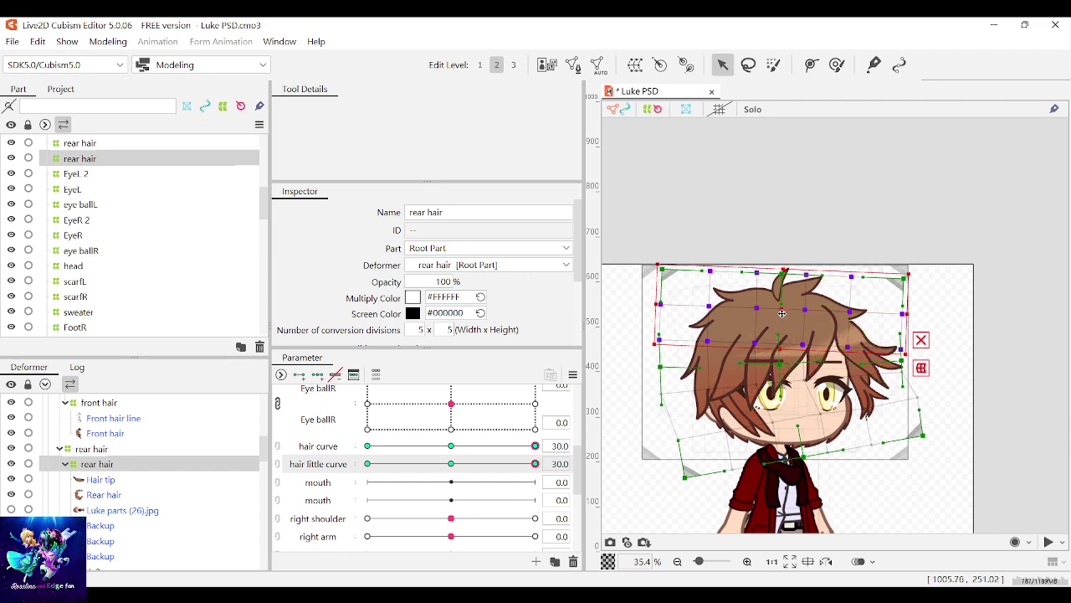
# Step: At hair curve 30 and hair little curve -30, try shifting the lower three rear hair rows leftward, tilting them clockwise and lowering them, and preview
pyautogui.moveTo(535, 464); pyautogui.dragTo(323, 461)
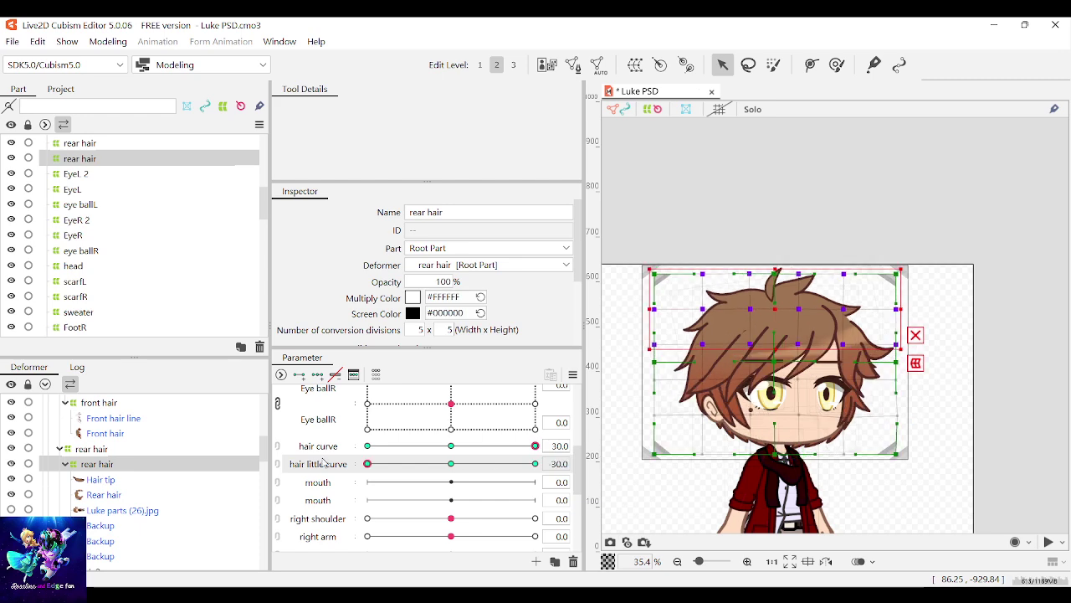
pyautogui.moveTo(950, 486); pyautogui.dragTo(616, 368)
pyautogui.moveTo(774, 416); pyautogui.dragTo(763, 416)
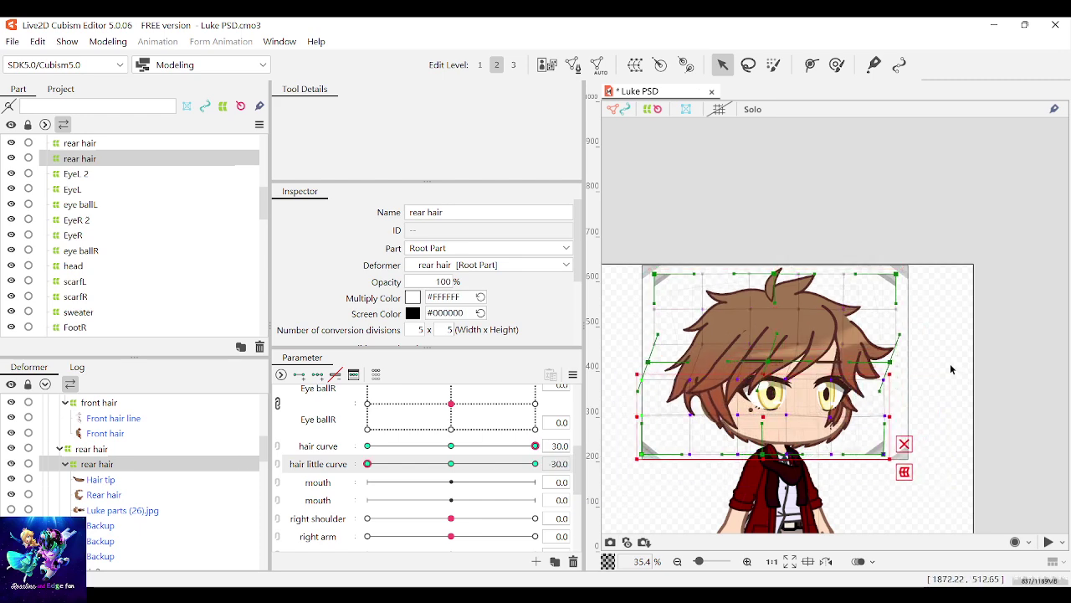
pyautogui.moveTo(894, 368); pyautogui.dragTo(900, 379)
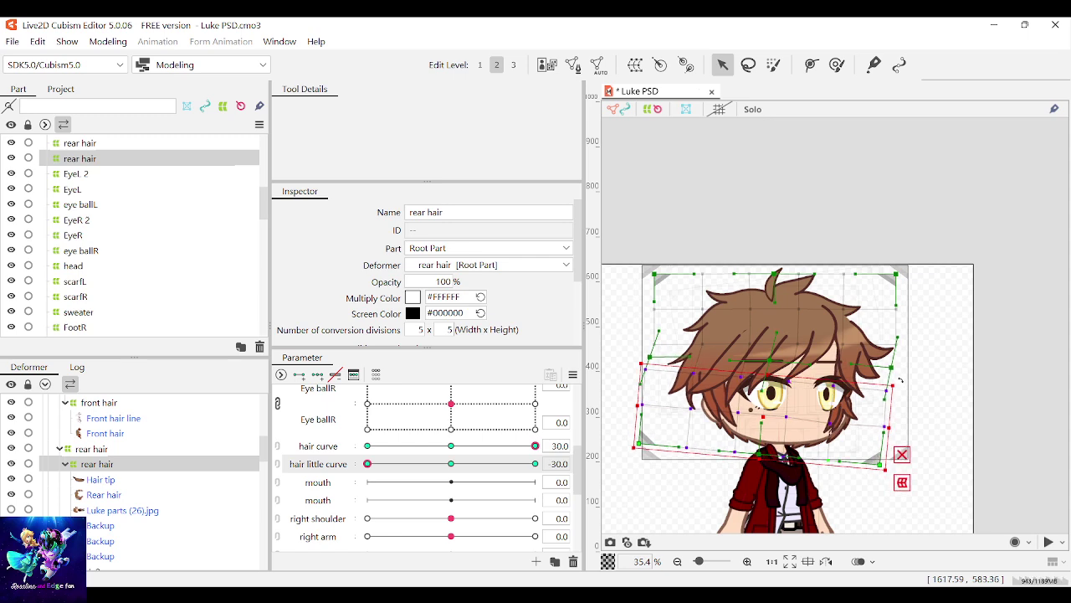
pyautogui.moveTo(763, 415); pyautogui.dragTo(763, 420)
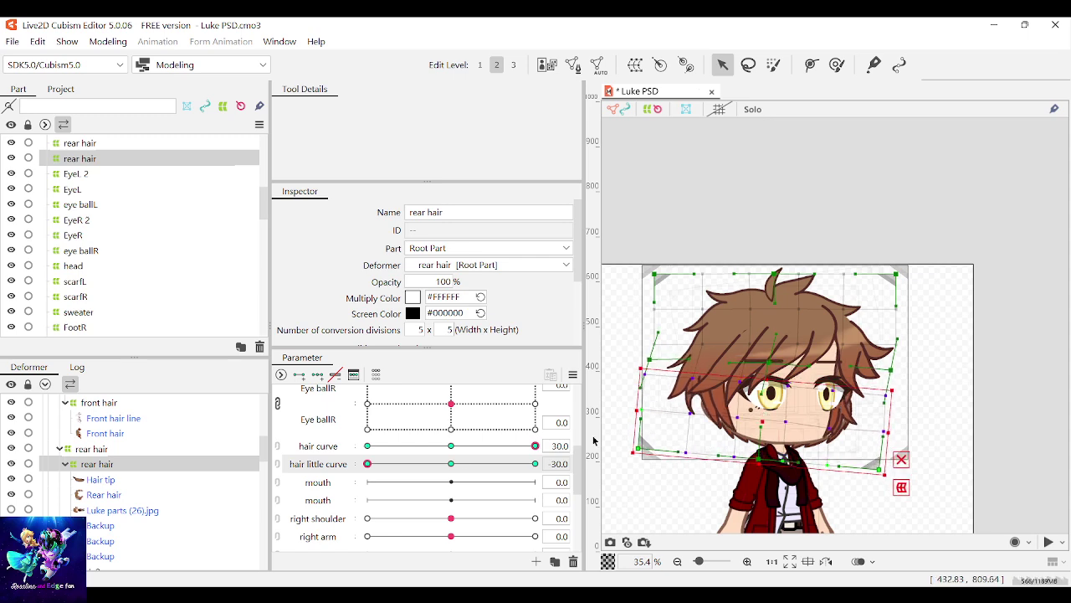
pyautogui.moveTo(369, 464)
pyautogui.mouseDown()
pyautogui.moveTo(512, 468)
pyautogui.moveTo(224, 485)
pyautogui.moveTo(519, 476)
pyautogui.moveTo(381, 480)
pyautogui.mouseUp()
pyautogui.click(451, 464)
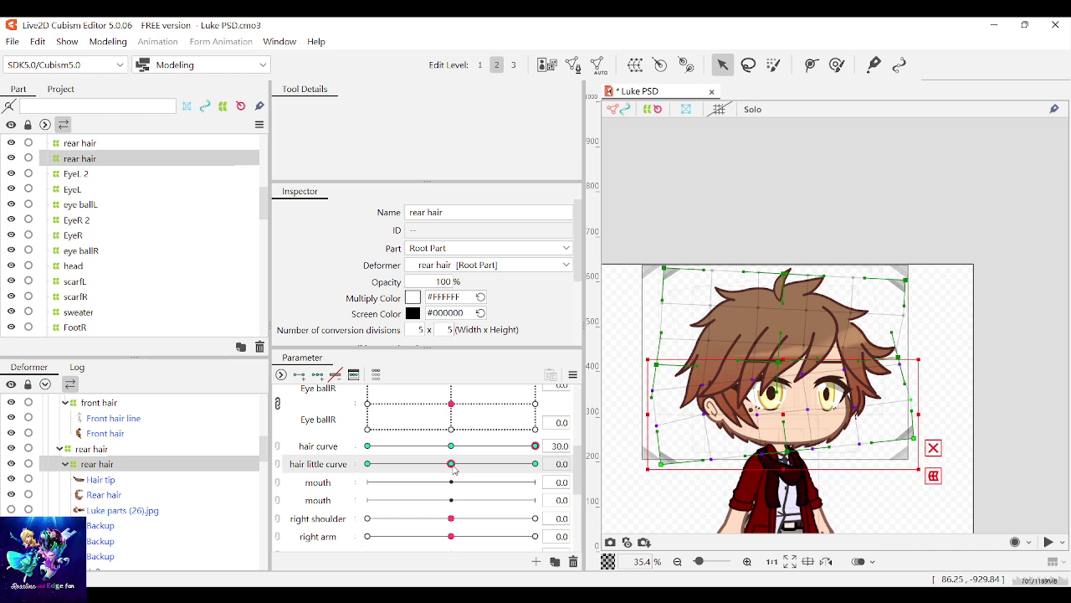
pyautogui.click(367, 464)
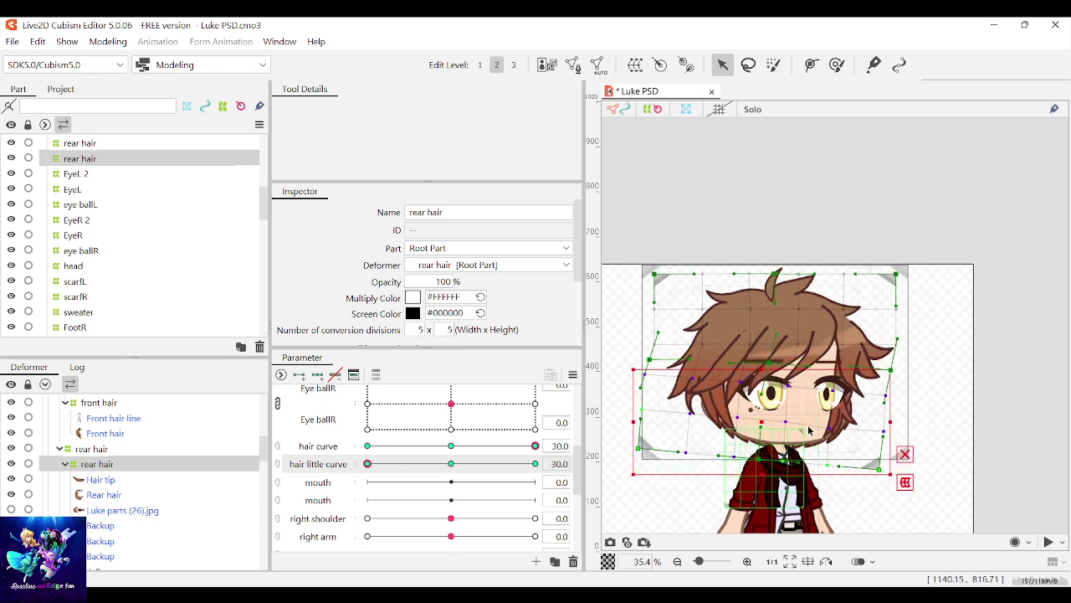
# Step: Undo the leftward shift, tilt and lowering of the lower rear hair rows, and check the hair little curve poses down to -30
pyautogui.hotkey('ctrl', 'z')
pyautogui.hotkey('ctrl', 'z')
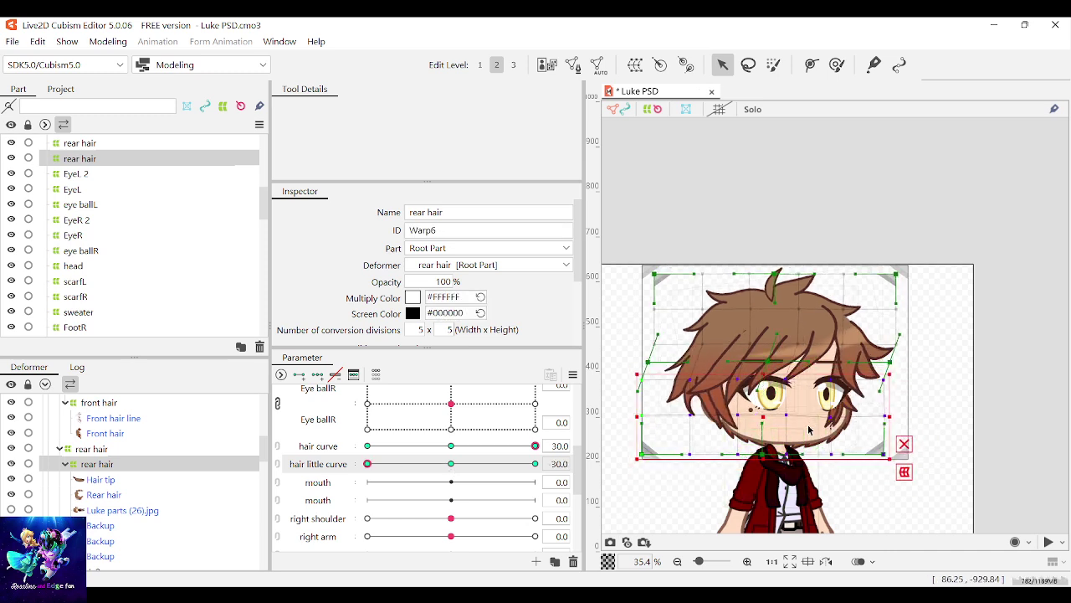
pyautogui.moveTo(397, 467); pyautogui.dragTo(331, 467)
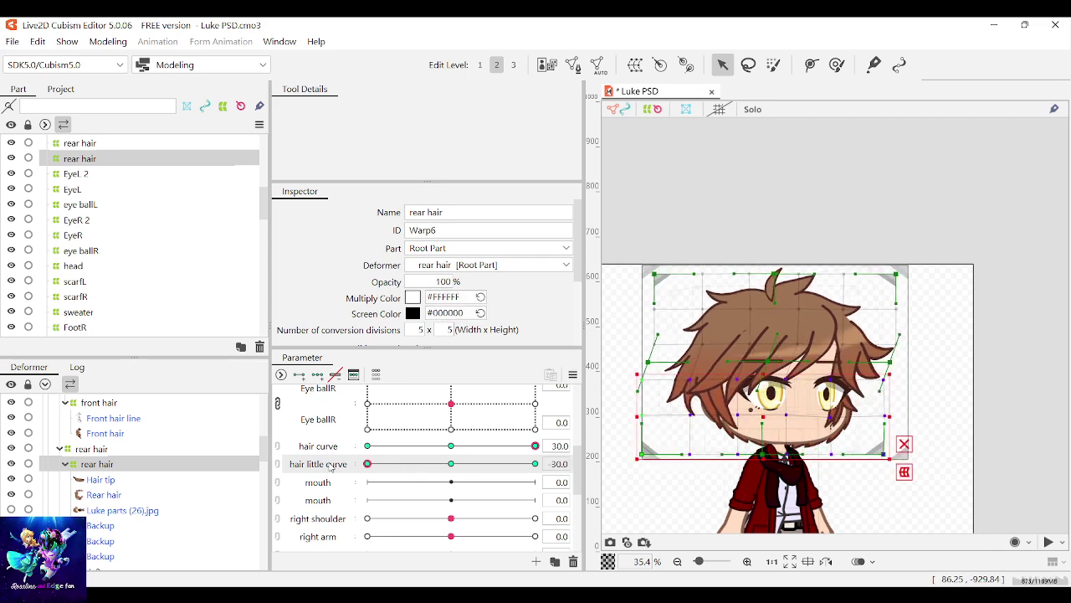
pyautogui.click(450, 466)
pyautogui.moveTo(447, 470); pyautogui.dragTo(316, 467)
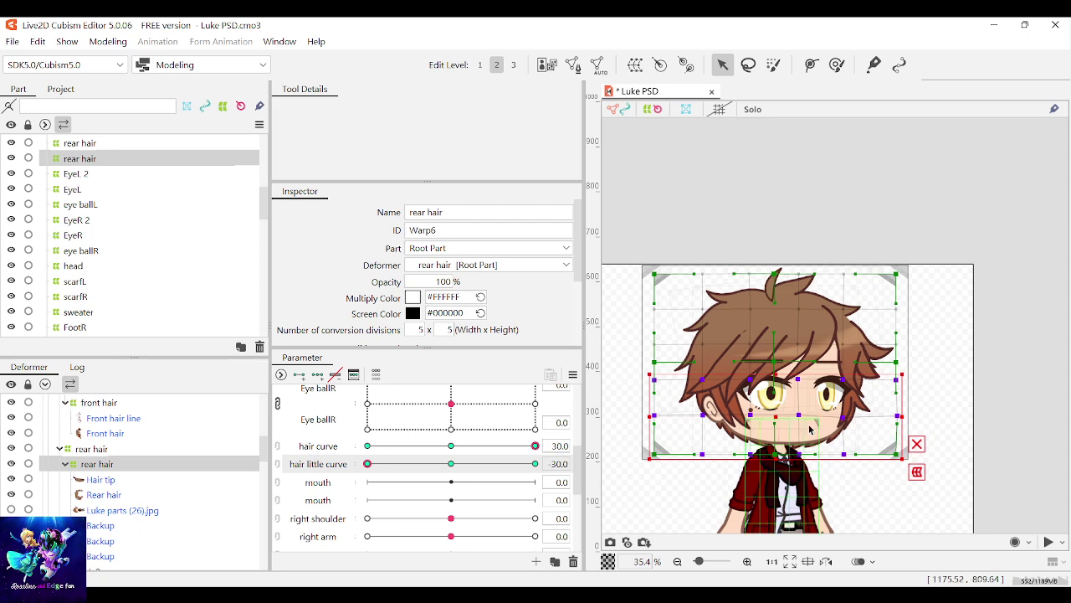
# Step: At hair little curve -30, shift the lower three rear hair rows slightly rightward, tilt them counterclockwise, and compare with the 0 pose
pyautogui.click(785, 416)
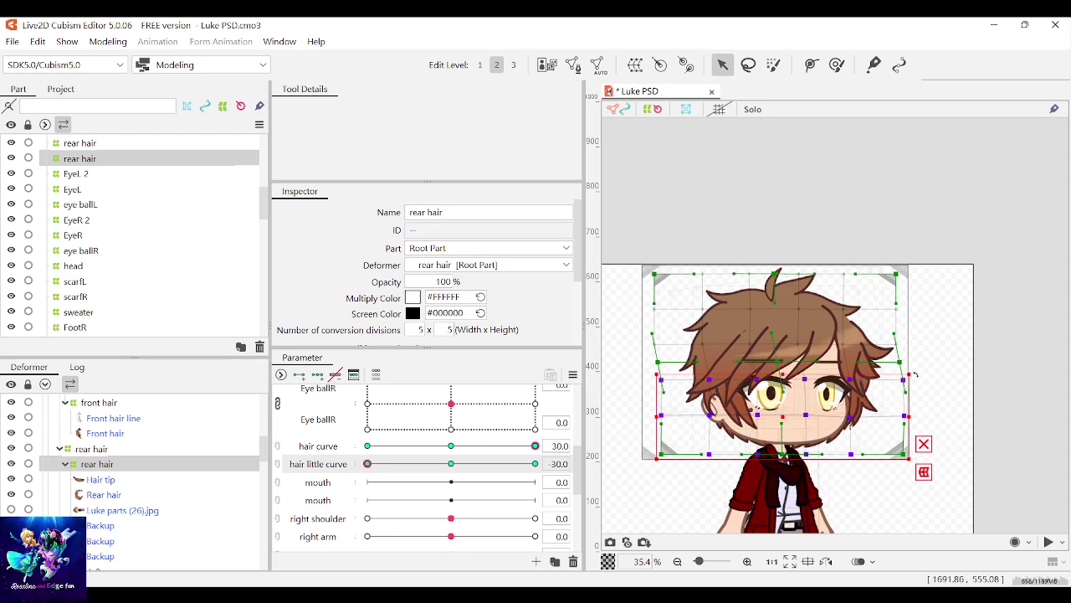
pyautogui.moveTo(915, 374); pyautogui.dragTo(910, 360)
pyautogui.click(450, 470)
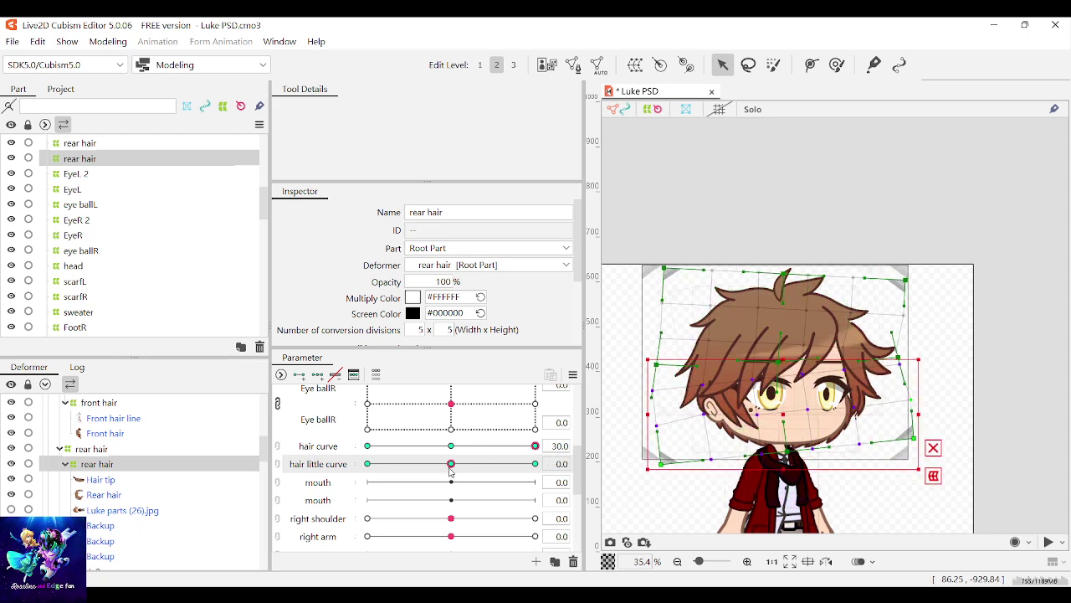
pyautogui.moveTo(449, 466); pyautogui.dragTo(368, 465)
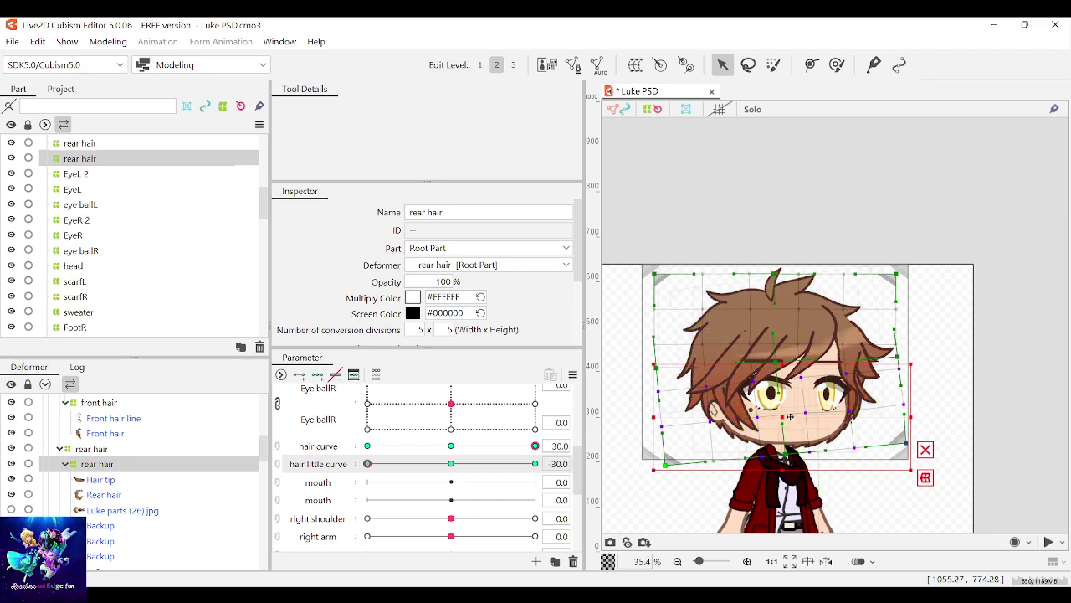
# Step: Shift the lower three rear hair rows back leftward at hair little curve -30 and rotate them clockwise until level
pyautogui.moveTo(785, 416); pyautogui.dragTo(775, 416)
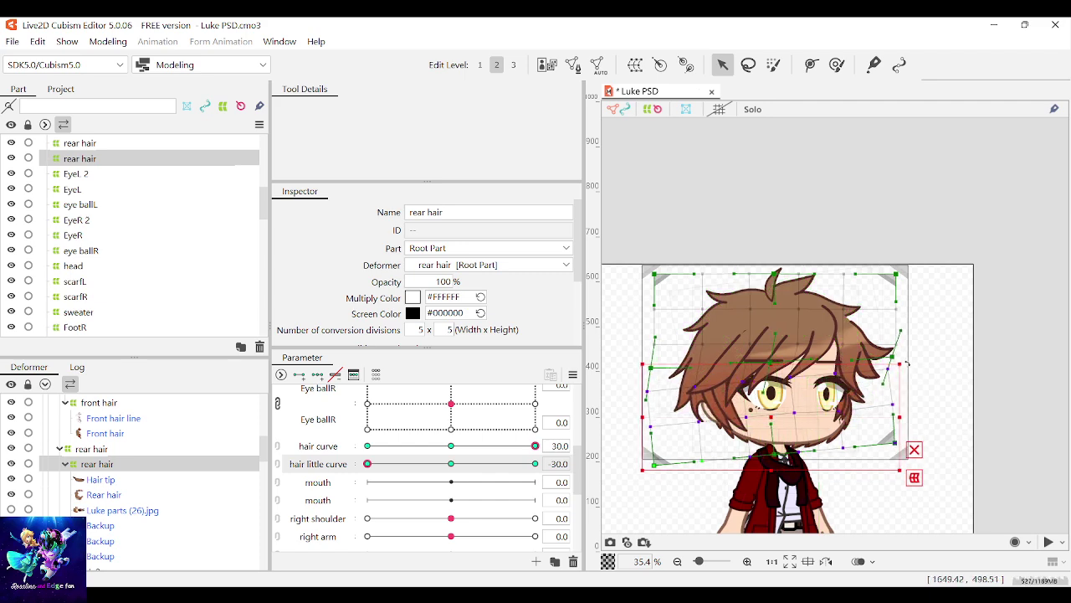
pyautogui.moveTo(907, 363); pyautogui.dragTo(911, 377)
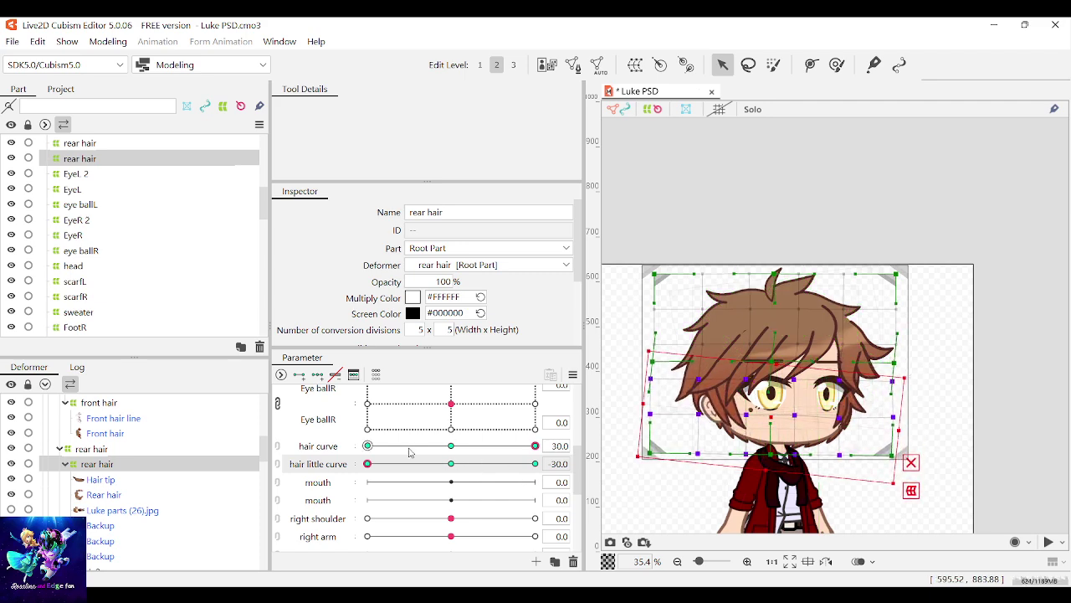
pyautogui.hotkey('ctrl', 'z')
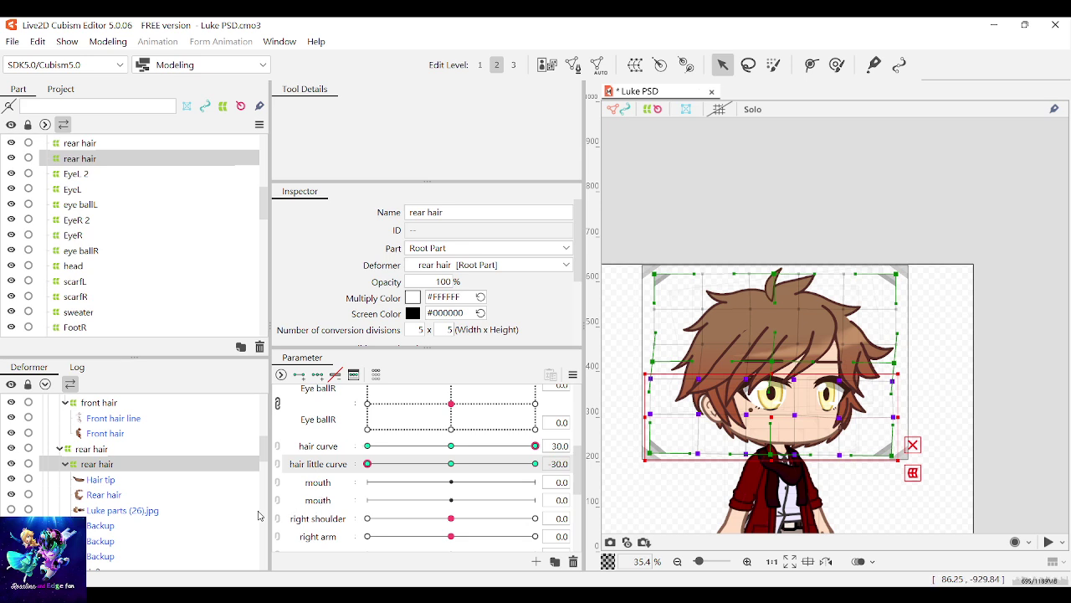
# Step: Tilt the top three rear hair rows slightly clockwise at hair little curve -30, reposition them slightly rightward, and widen them on both sides
pyautogui.moveTo(610, 239); pyautogui.dragTo(927, 355)
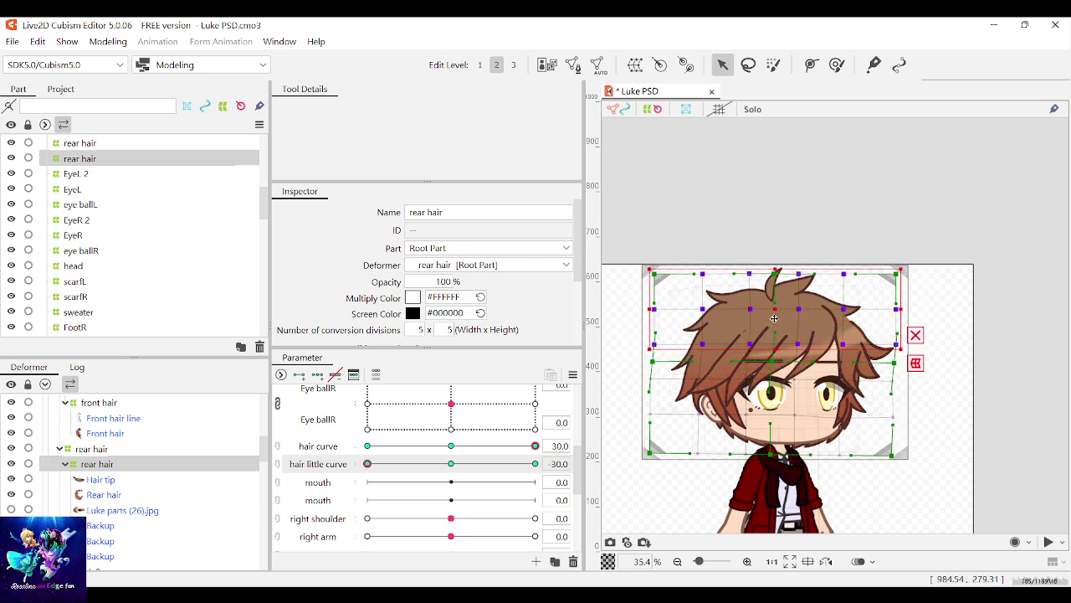
pyautogui.moveTo(774, 311); pyautogui.dragTo(771, 312)
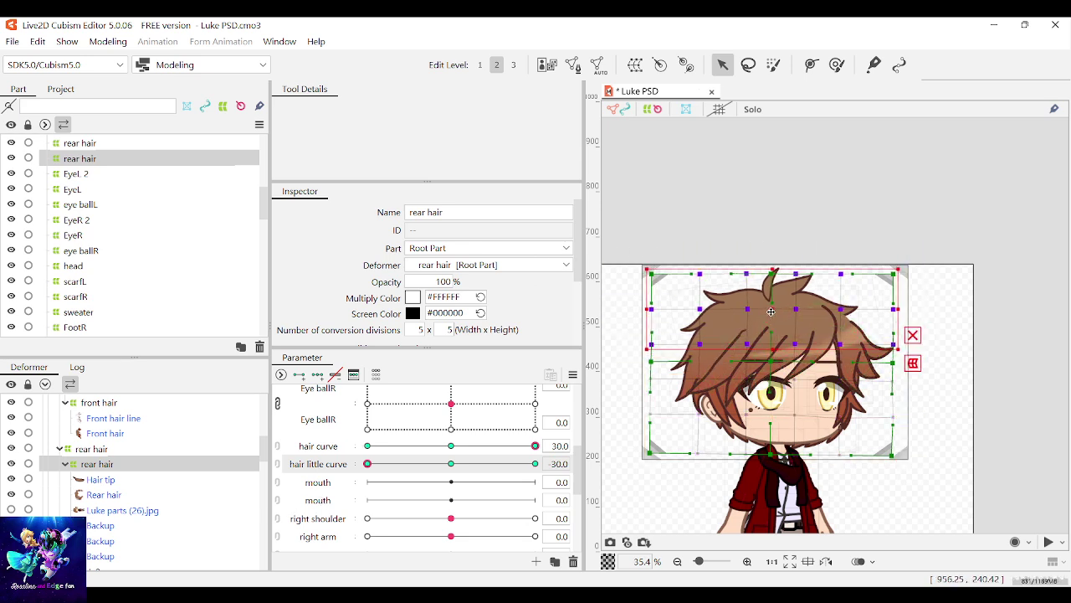
pyautogui.moveTo(900, 265); pyautogui.dragTo(903, 271)
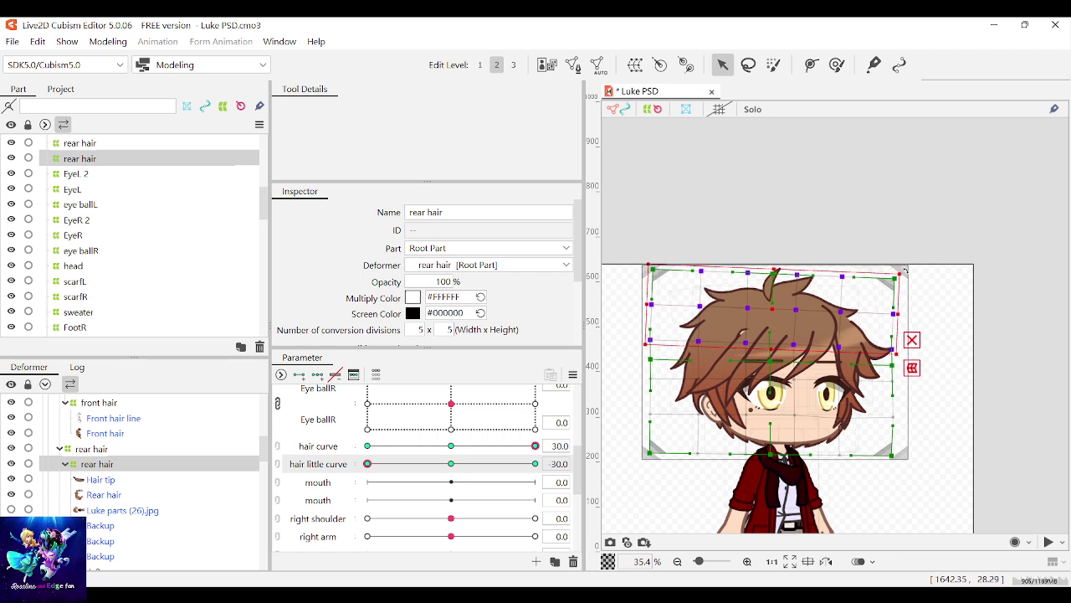
pyautogui.moveTo(774, 310); pyautogui.dragTo(779, 313)
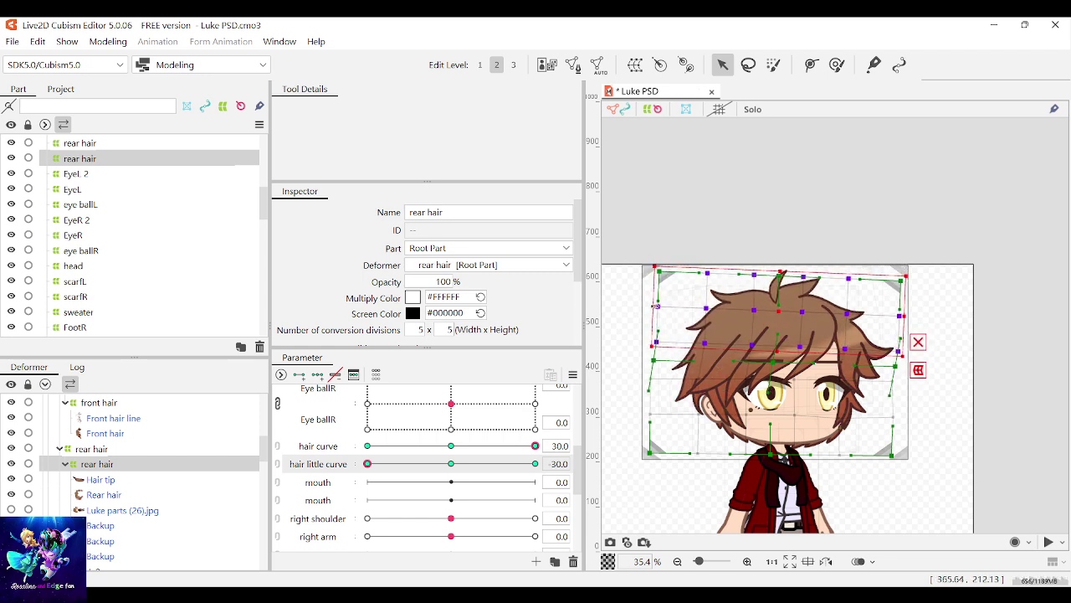
pyautogui.moveTo(656, 307); pyautogui.dragTo(650, 306)
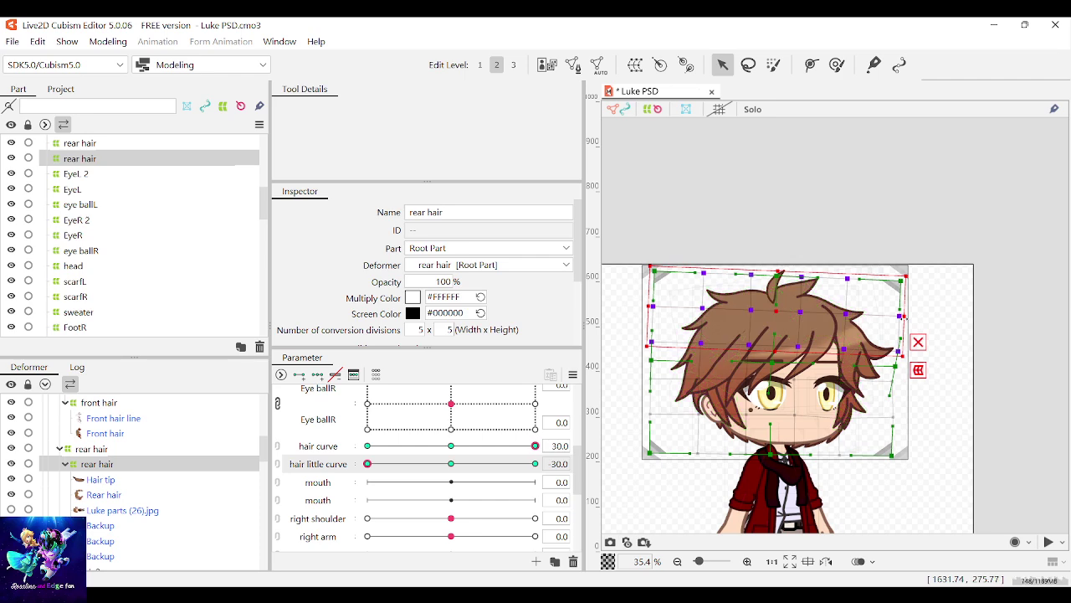
pyautogui.moveTo(903, 316); pyautogui.dragTo(908, 316)
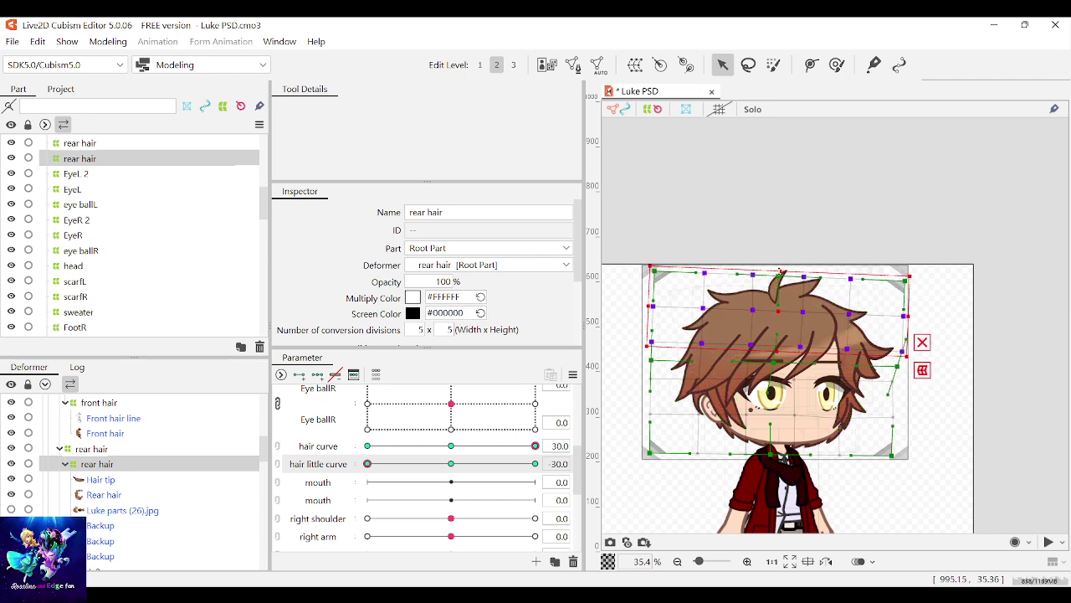
# Step: With hair curve at -30 and hair little curve at 30, tilt the top three rear hair rows counterclockwise, shift them slightly leftward, and preview
pyautogui.moveTo(368, 464); pyautogui.dragTo(540, 465)
pyautogui.click(368, 445)
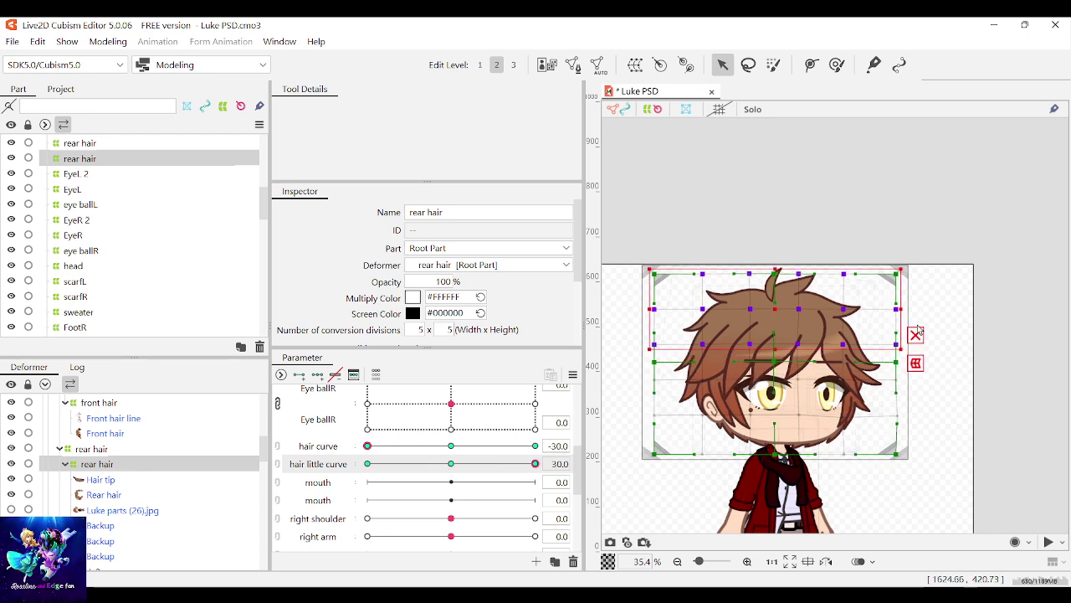
pyautogui.moveTo(905, 267); pyautogui.dragTo(904, 263)
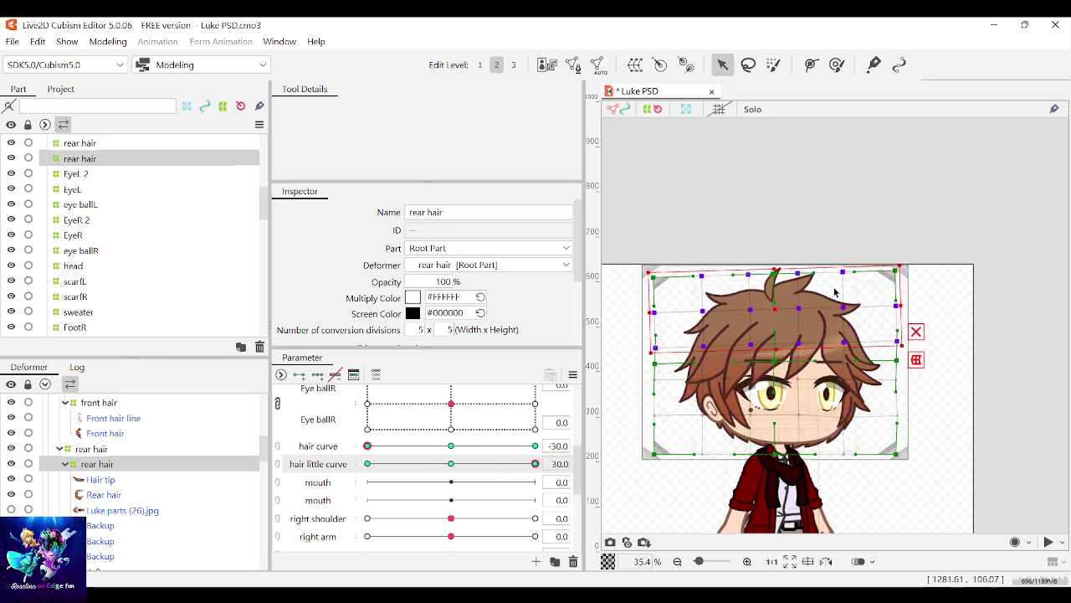
pyautogui.moveTo(776, 309); pyautogui.dragTo(773, 309)
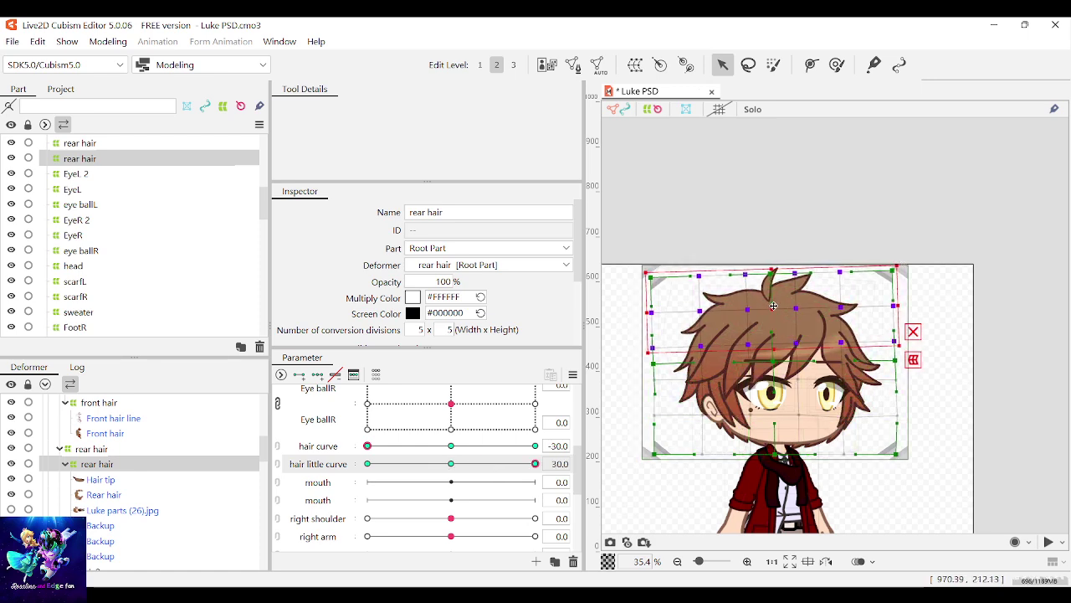
pyautogui.moveTo(517, 466)
pyautogui.mouseDown()
pyautogui.moveTo(410, 483)
pyautogui.moveTo(517, 471)
pyautogui.mouseUp()
pyautogui.click(452, 466)
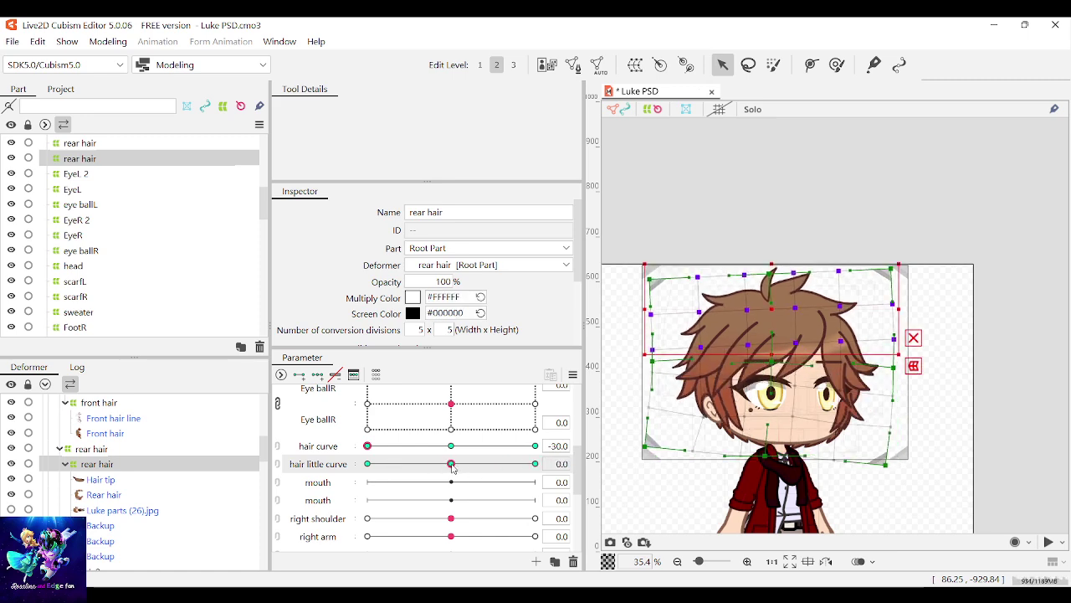
pyautogui.moveTo(452, 467); pyautogui.dragTo(536, 464)
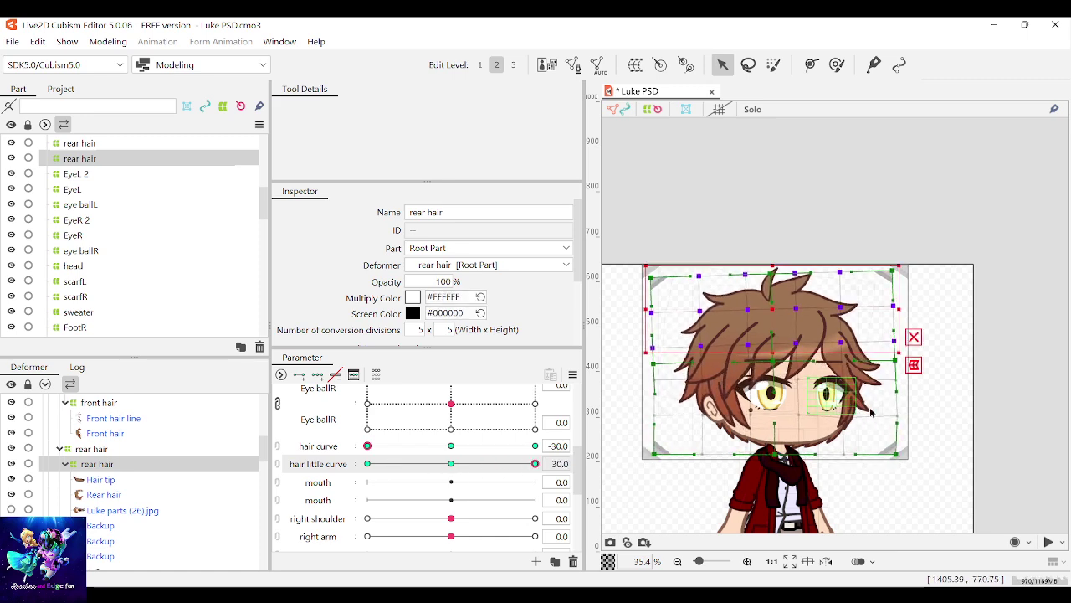
# Step: With hair little curve at 30, shift the rear hair deformer's lower points slightly left and tilt them clockwise
pyautogui.moveTo(941, 499); pyautogui.dragTo(630, 368)
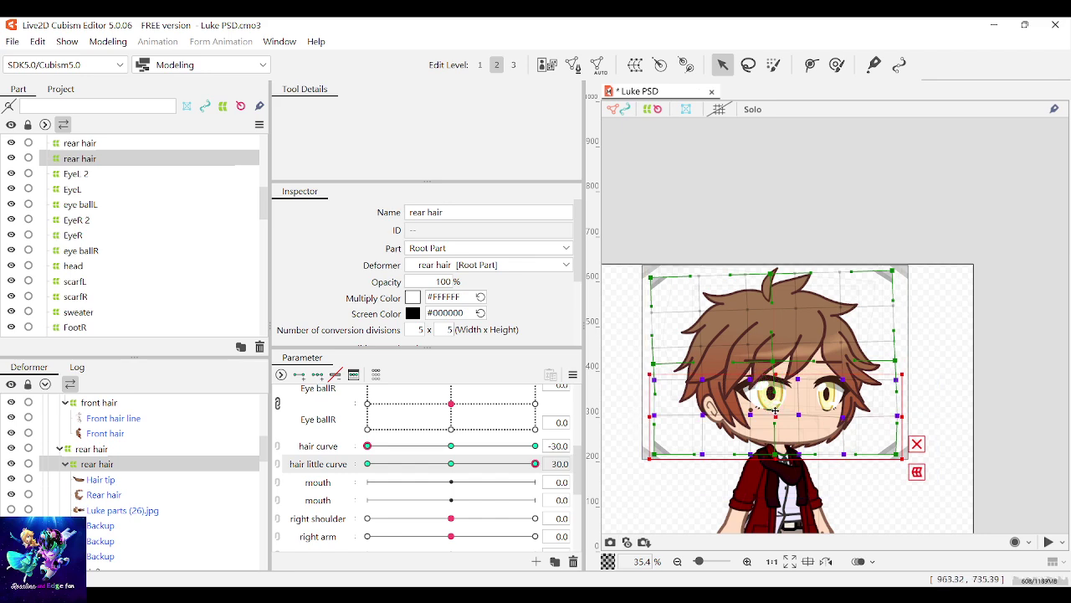
pyautogui.moveTo(774, 417); pyautogui.dragTo(778, 422)
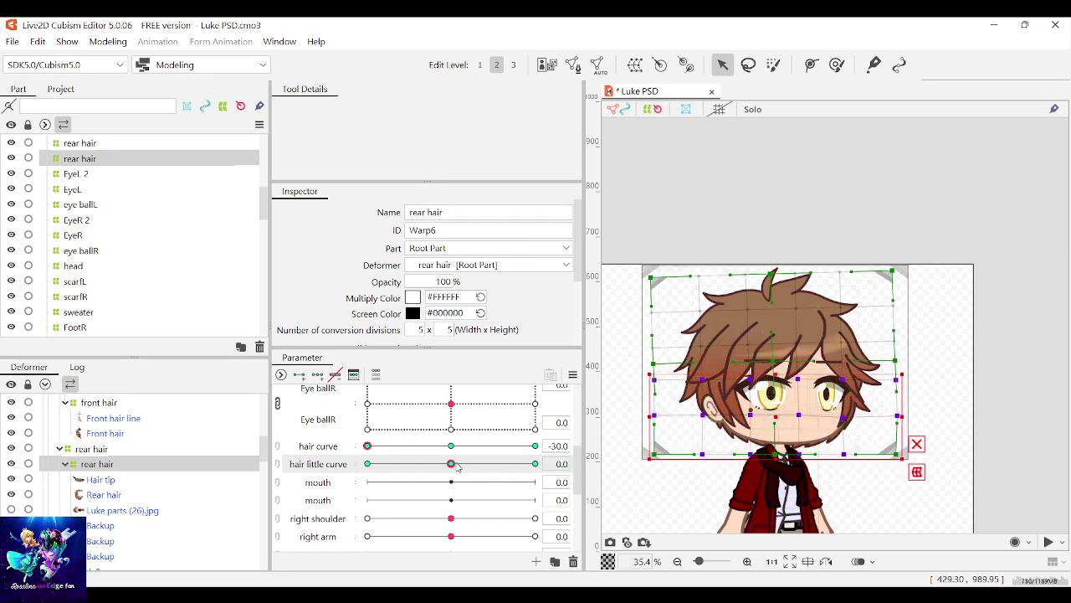
pyautogui.moveTo(458, 467); pyautogui.dragTo(534, 464)
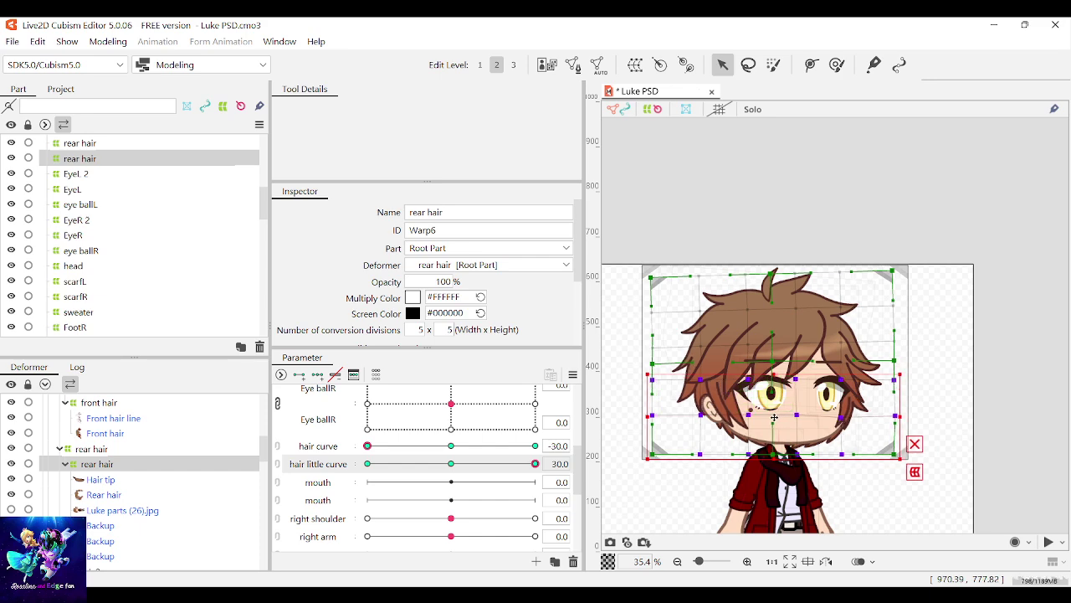
pyautogui.moveTo(774, 417); pyautogui.dragTo(771, 416)
pyautogui.moveTo(905, 375); pyautogui.dragTo(915, 381)
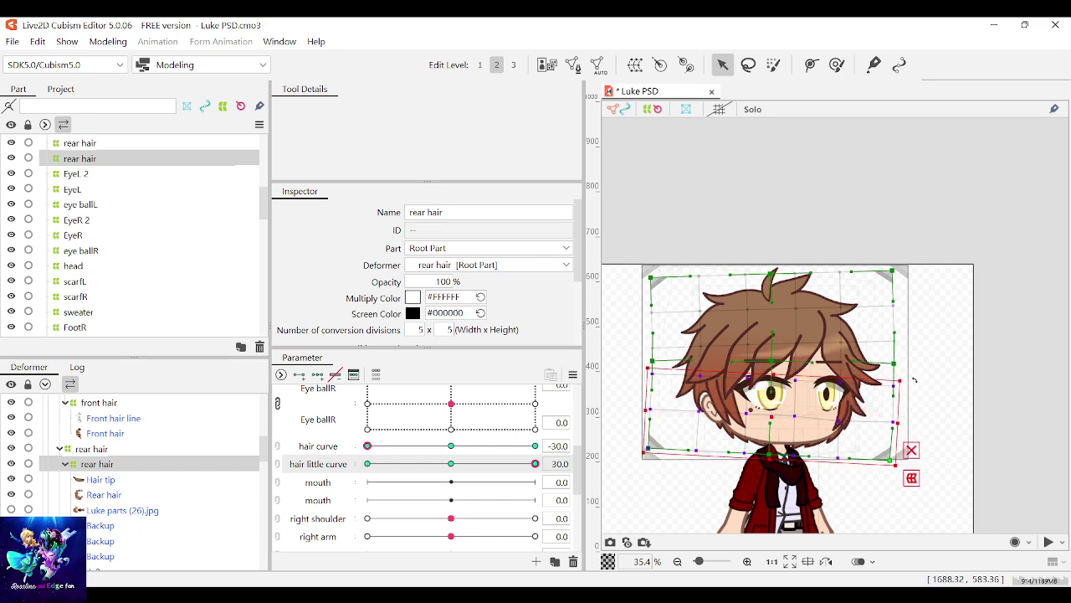
# Step: Shift the rear hair deformer's lower points a little further left at hair little curve 30, and pick individual inner lattice points
pyautogui.moveTo(455, 461); pyautogui.dragTo(567, 457)
pyautogui.moveTo(771, 417); pyautogui.dragTo(767, 417)
pyautogui.click(714, 380)
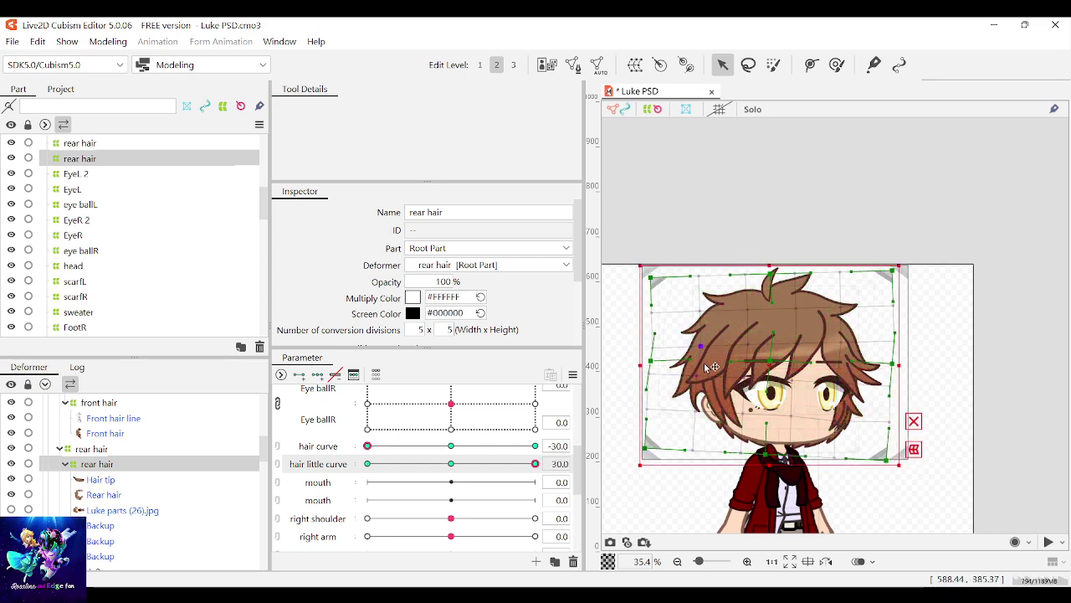
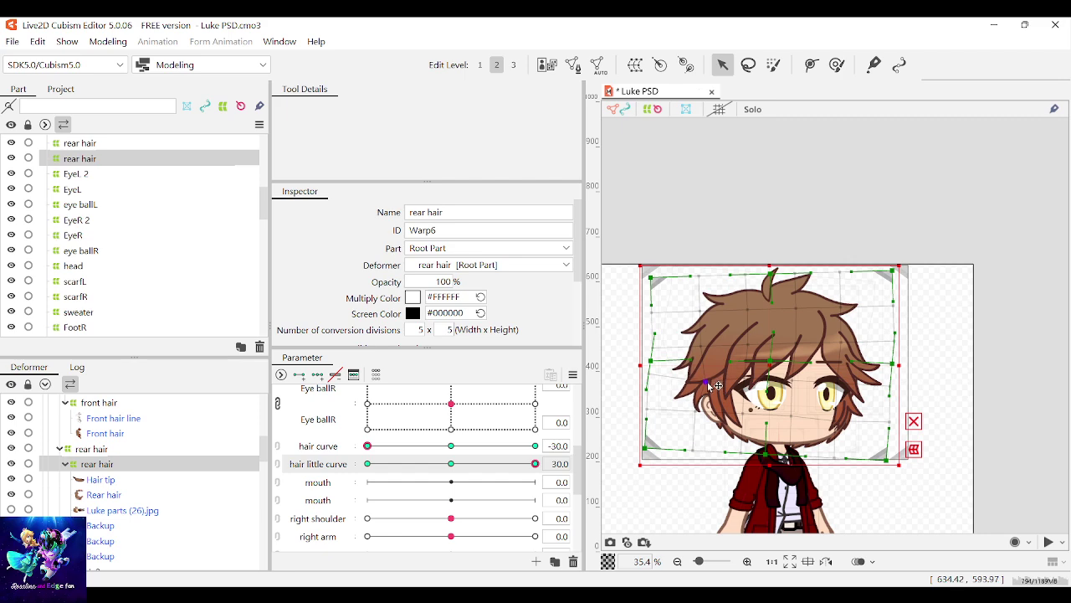
pyautogui.moveTo(706, 382); pyautogui.dragTo(701, 410)
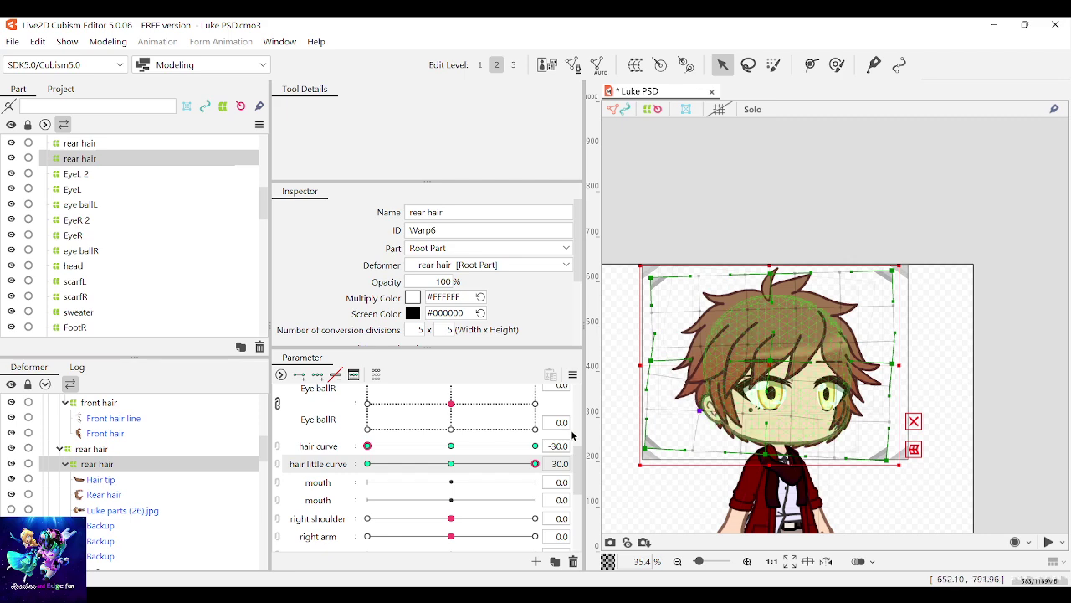
pyautogui.moveTo(535, 465); pyautogui.dragTo(570, 459)
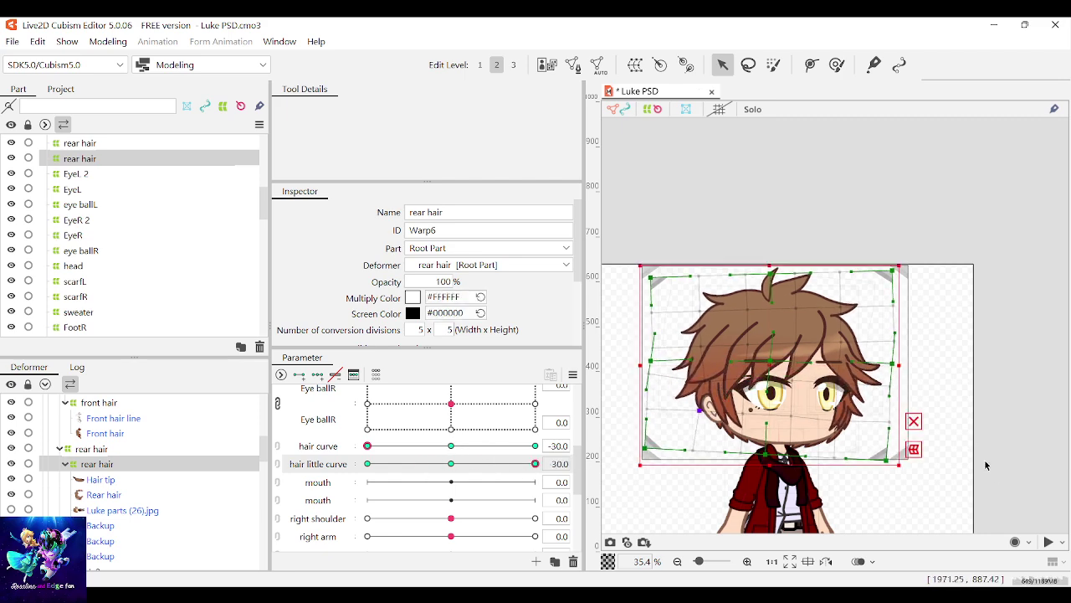
# Step: Move the rear hair deformer's lower points right and tilt them counter-clockwise for the hair little curve 30 pose
pyautogui.moveTo(954, 503); pyautogui.dragTo(638, 372)
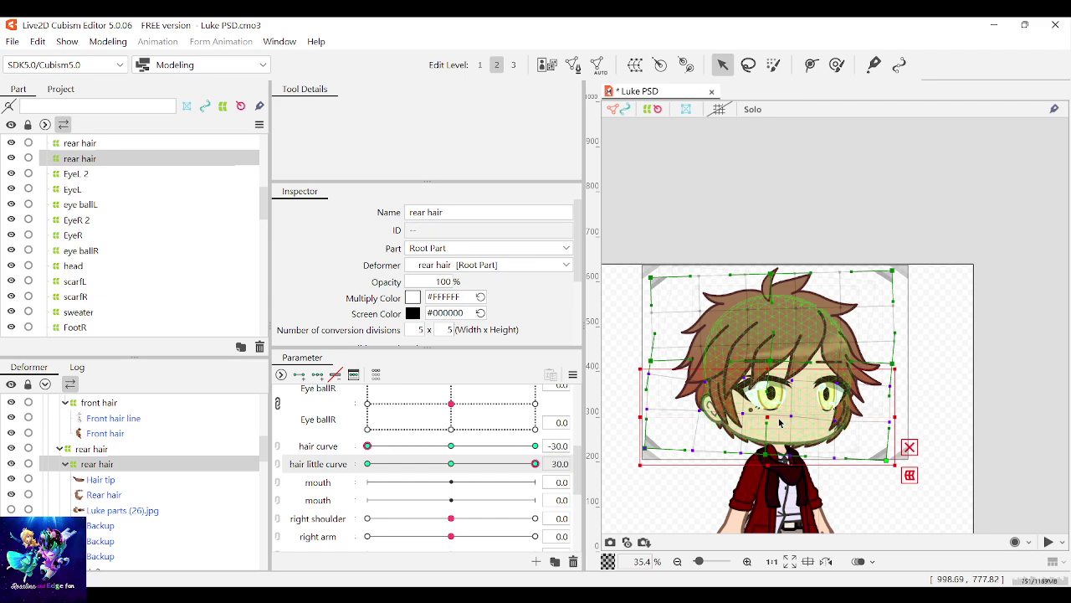
pyautogui.moveTo(765, 418); pyautogui.dragTo(776, 418)
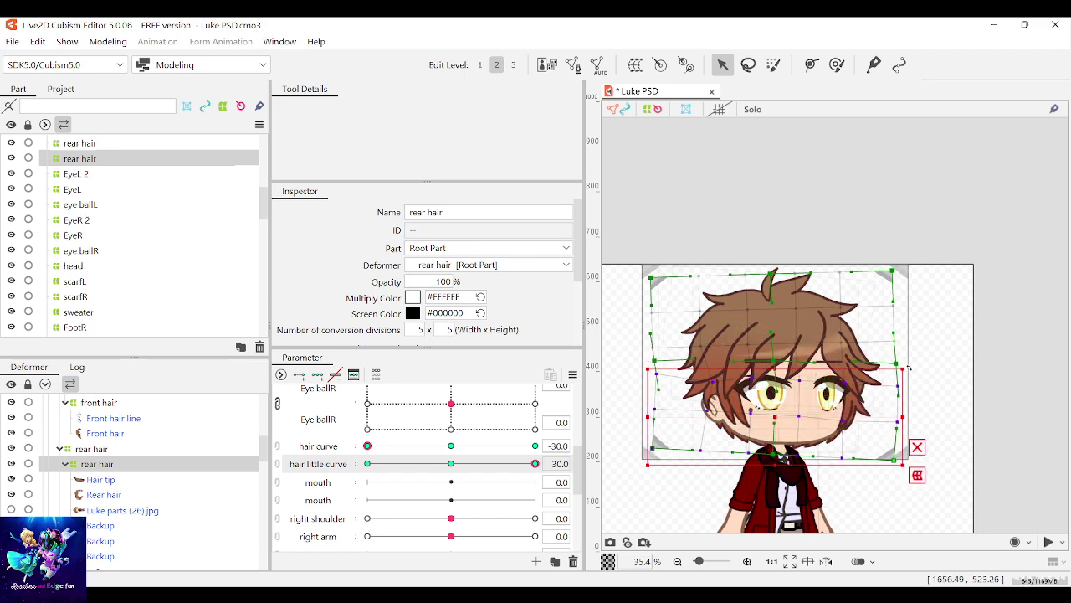
pyautogui.moveTo(909, 368); pyautogui.dragTo(905, 356)
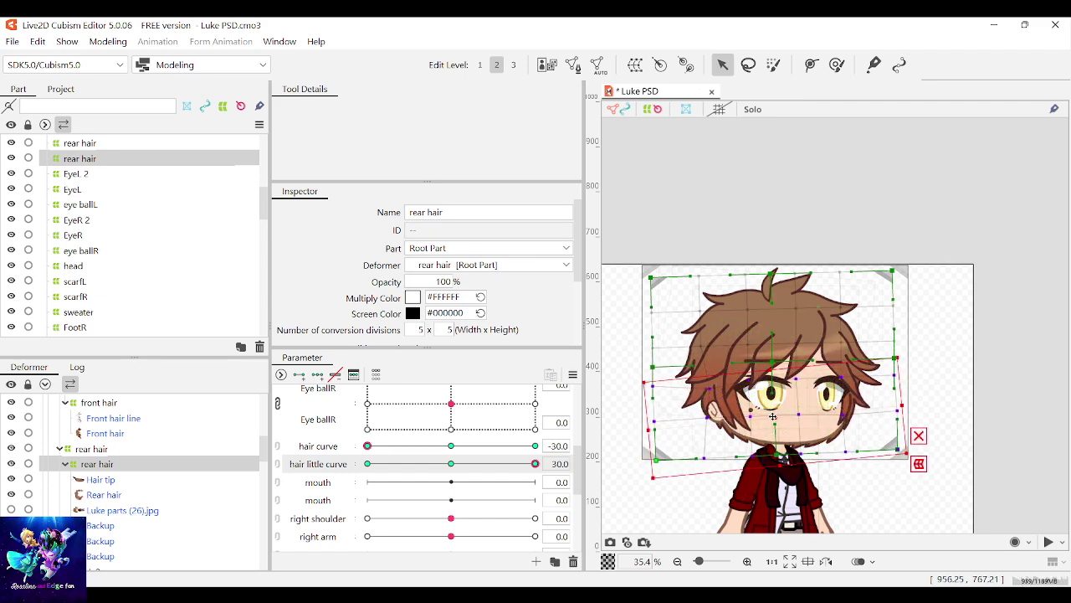
pyautogui.moveTo(772, 416); pyautogui.dragTo(775, 416)
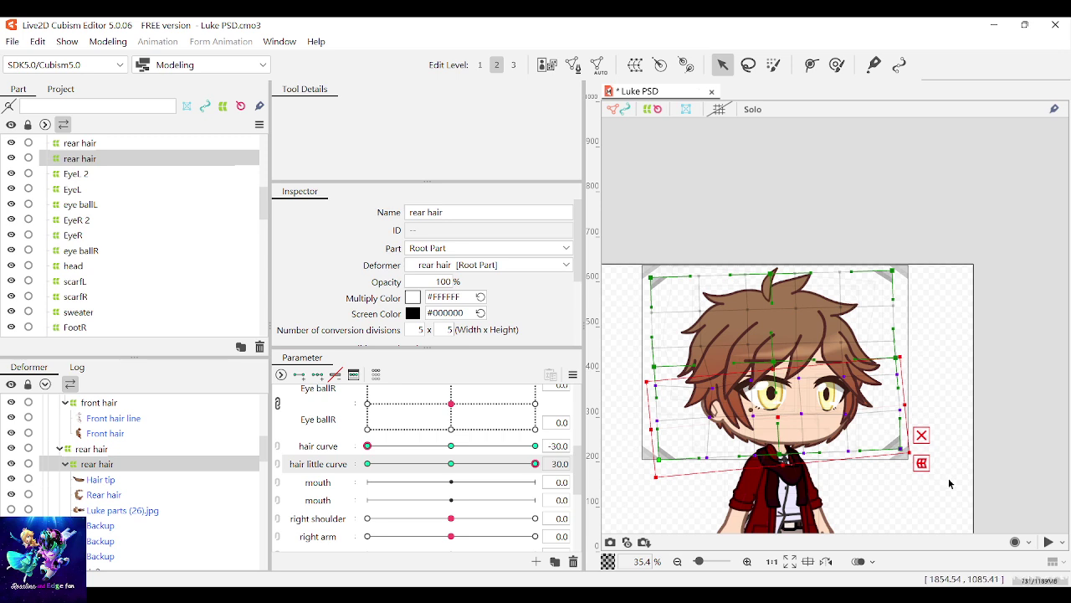
# Step: Shift the deformer's bottom two rows further right with a slight counter-clockwise tilt, then stretch their right half downward
pyautogui.moveTo(949, 479); pyautogui.dragTo(640, 398)
pyautogui.moveTo(779, 432); pyautogui.dragTo(783, 432)
pyautogui.moveTo(917, 402); pyautogui.dragTo(917, 395)
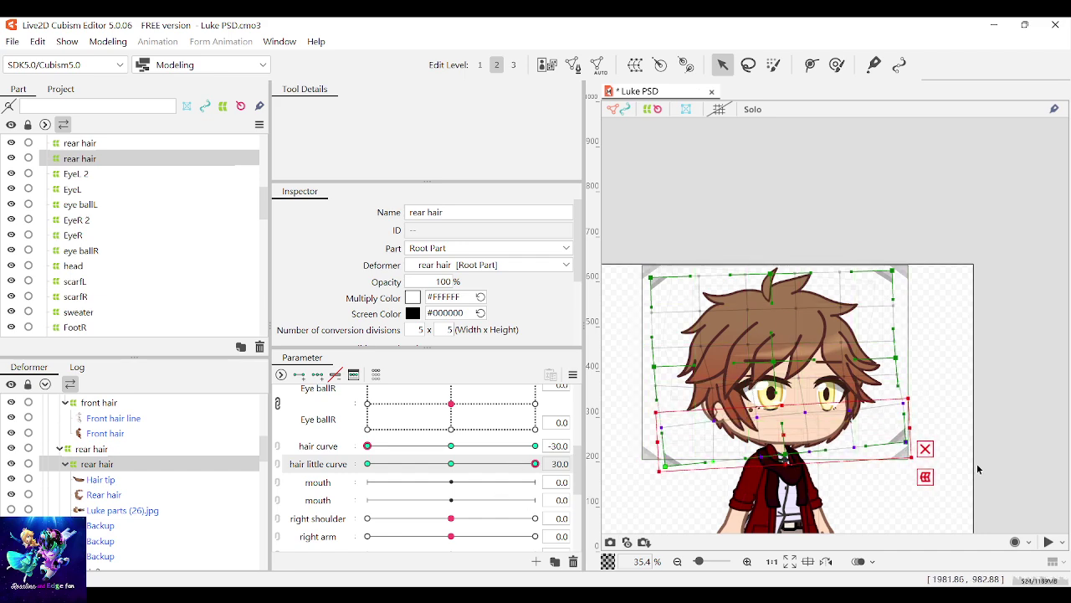
pyautogui.moveTo(954, 496); pyautogui.dragTo(799, 391)
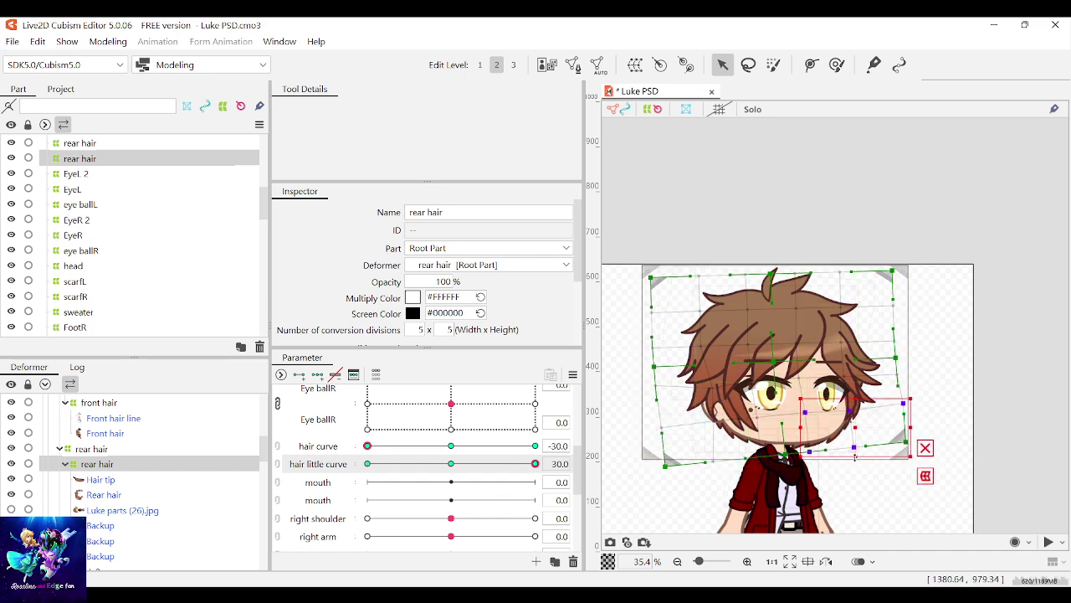
pyautogui.moveTo(855, 457); pyautogui.dragTo(855, 465)
# Step: Set hair little curve to -30, then tilt the rear hair deformer's upper points counter-clockwise and shift them left
pyautogui.moveTo(535, 463); pyautogui.dragTo(279, 447)
pyautogui.moveTo(602, 223); pyautogui.dragTo(961, 363)
pyautogui.click(452, 464)
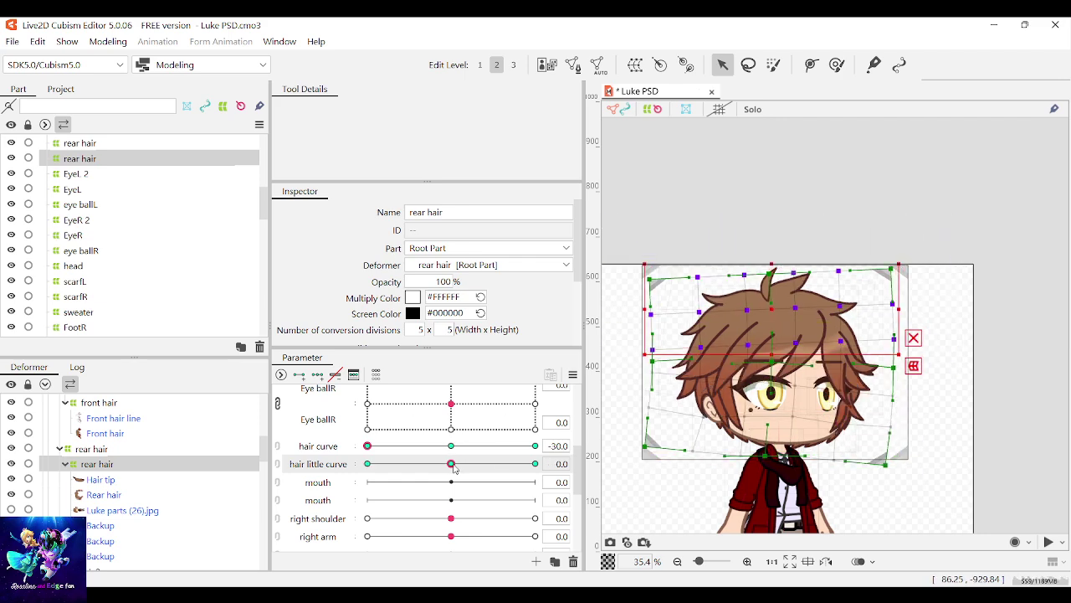
pyautogui.moveTo(453, 466); pyautogui.dragTo(235, 462)
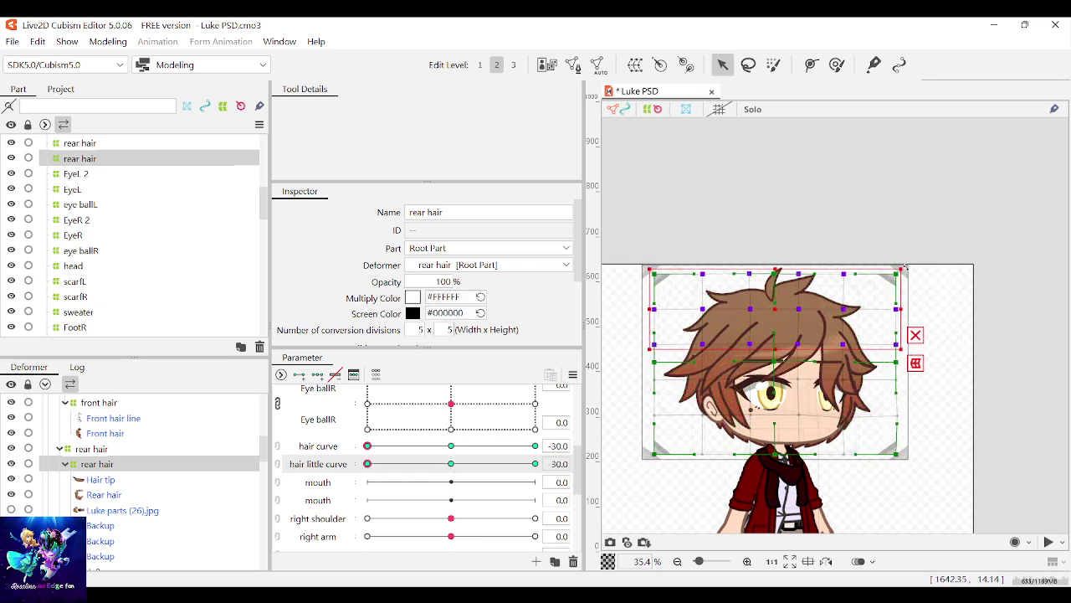
pyautogui.moveTo(906, 266); pyautogui.dragTo(904, 261)
pyautogui.moveTo(778, 312); pyautogui.dragTo(773, 312)
# Step: Set hair little curve to 30, then tilt the rear hair deformer's upper points clockwise and shift them slightly right
pyautogui.moveTo(536, 464); pyautogui.dragTo(452, 465)
pyautogui.click(535, 463)
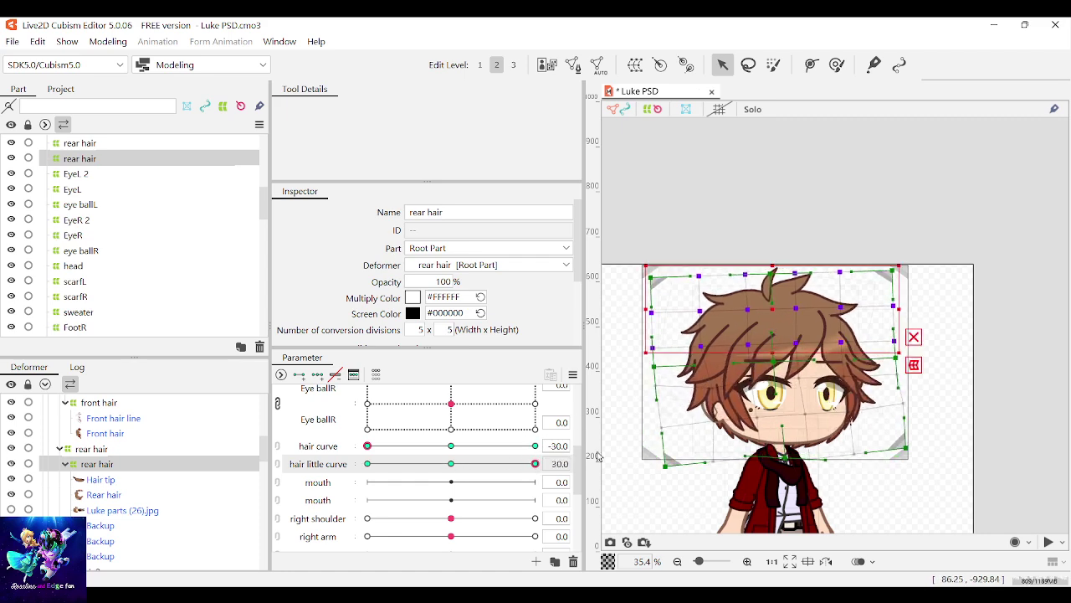
pyautogui.moveTo(906, 266); pyautogui.dragTo(907, 273)
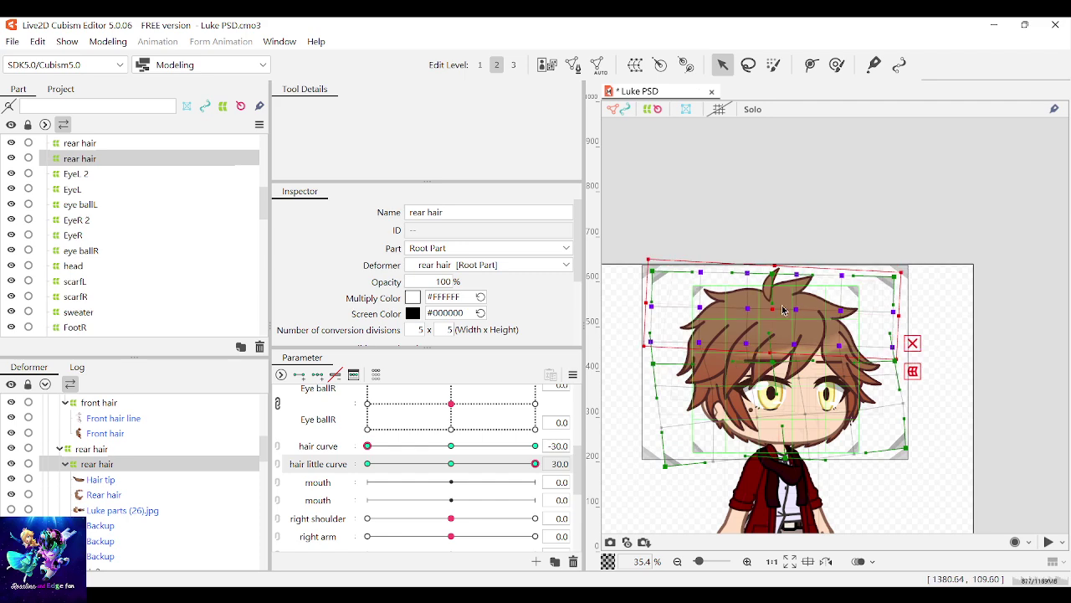
pyautogui.moveTo(774, 312); pyautogui.dragTo(779, 312)
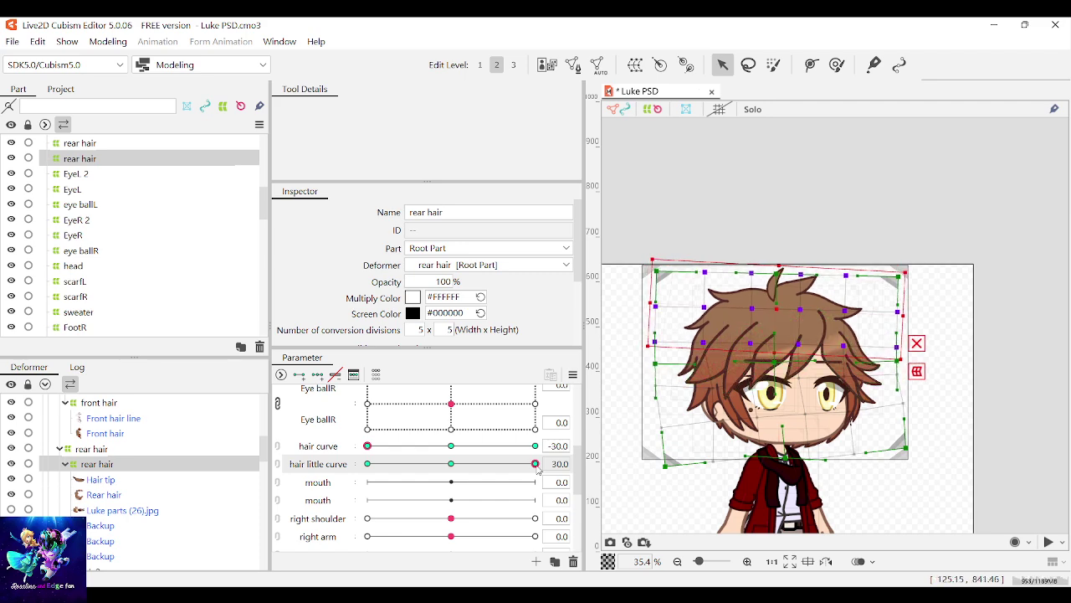
# Step: Return hair little curve to -30, then shift the deformer's upper points further left and increase their counter-clockwise tilt
pyautogui.moveTo(535, 463); pyautogui.dragTo(297, 478)
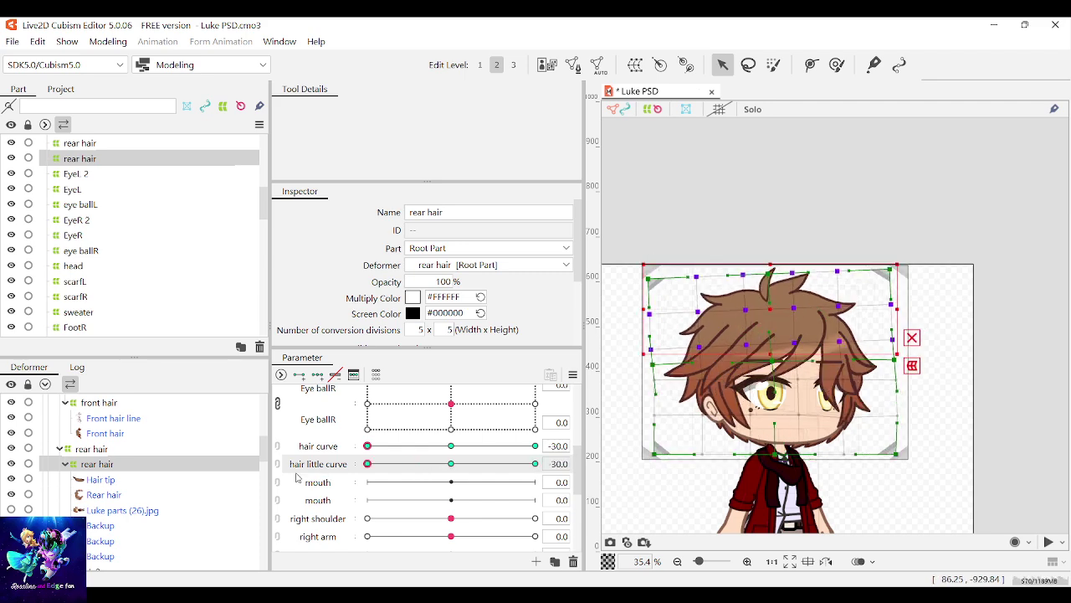
pyautogui.moveTo(768, 300); pyautogui.dragTo(764, 301)
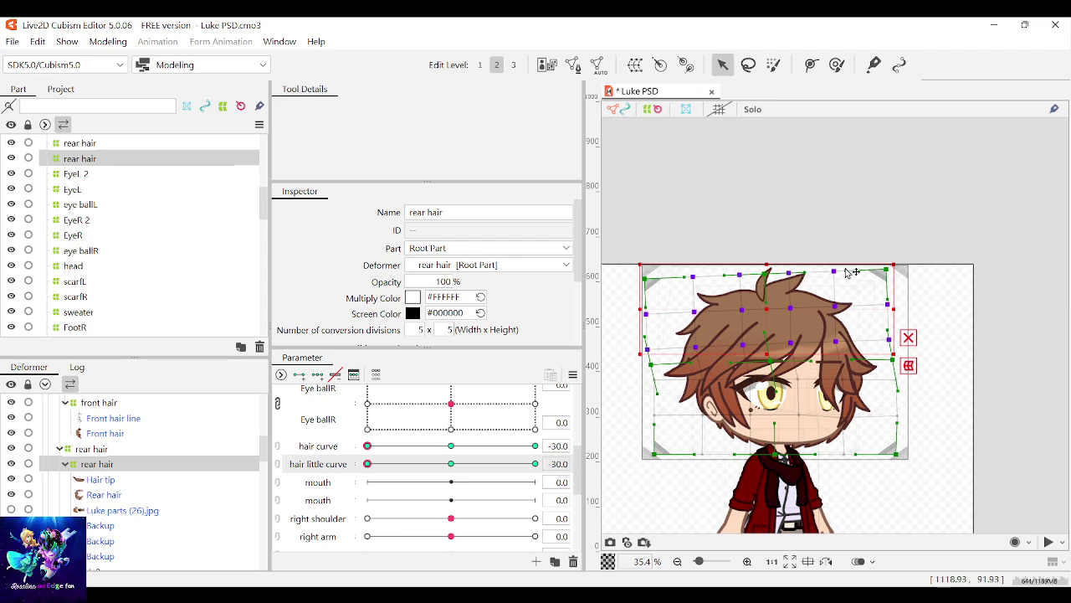
pyautogui.moveTo(898, 265); pyautogui.dragTo(874, 269)
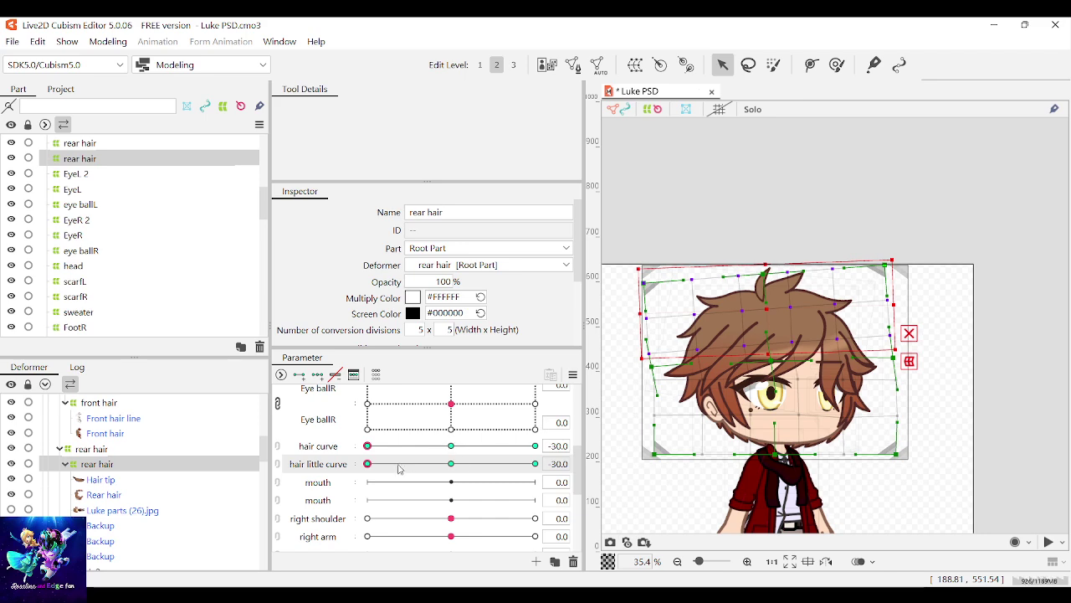
pyautogui.moveTo(399, 466); pyautogui.dragTo(294, 460)
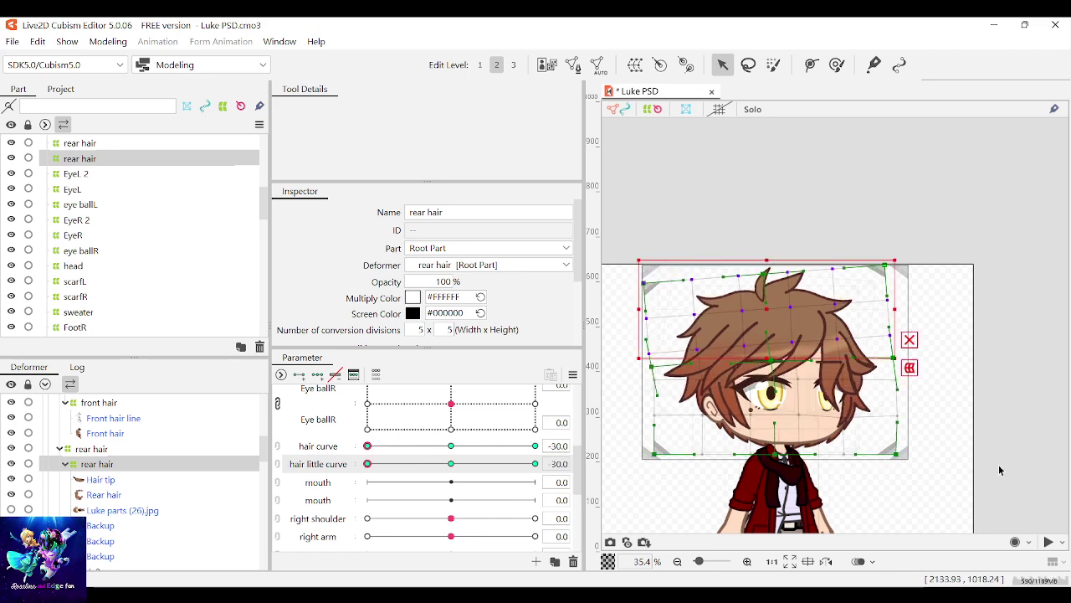
# Step: At hair little curve -30, tilt the rear hair deformer's lower points slightly counter-clockwise and adjust their horizontal position
pyautogui.moveTo(973, 502); pyautogui.dragTo(613, 363)
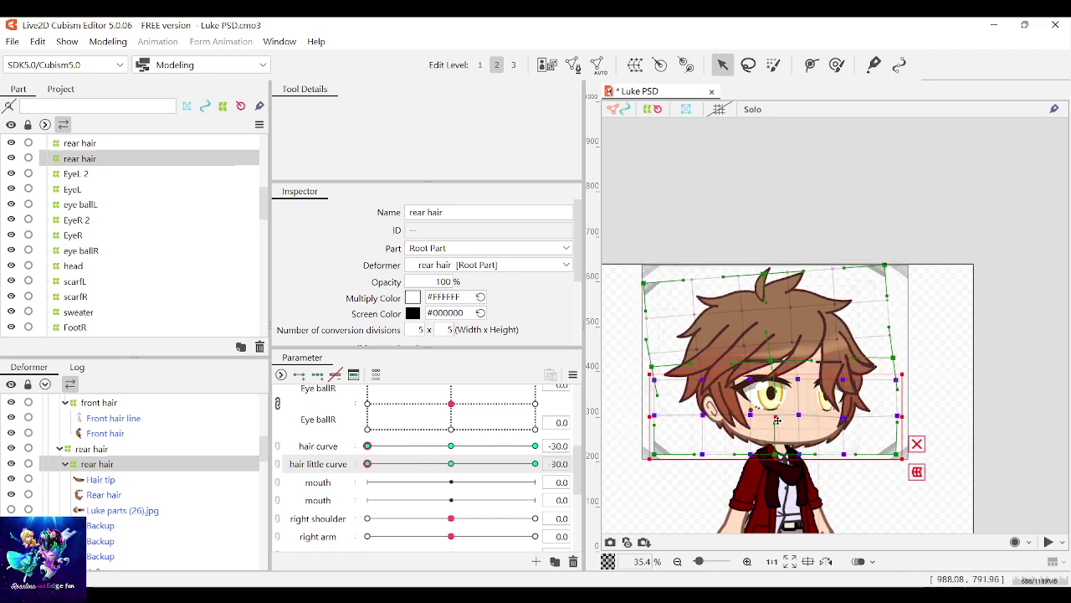
pyautogui.moveTo(776, 421); pyautogui.dragTo(771, 420)
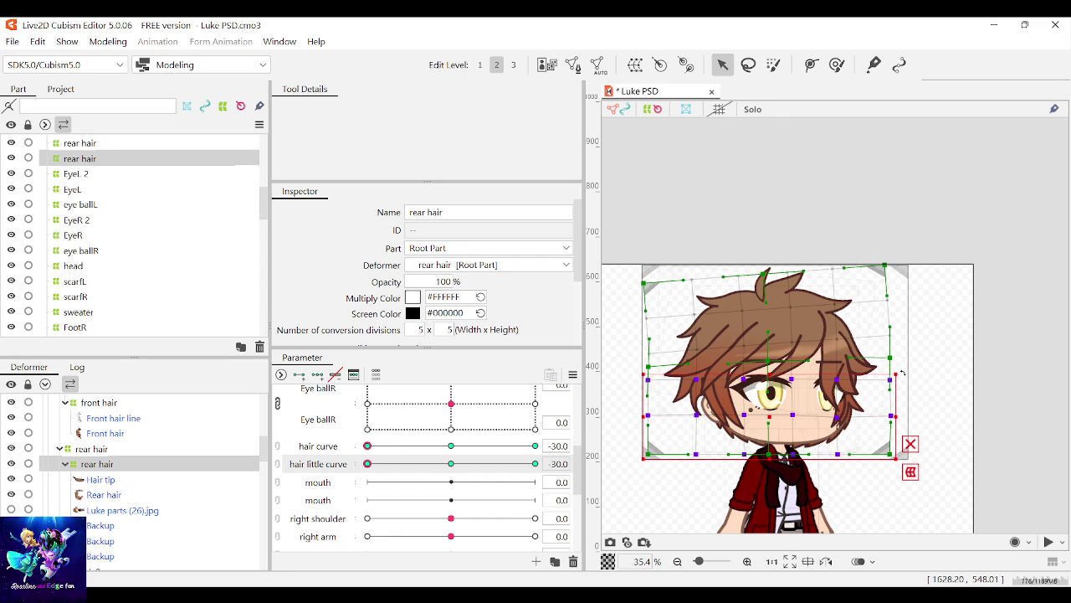
pyautogui.moveTo(903, 372); pyautogui.dragTo(904, 371)
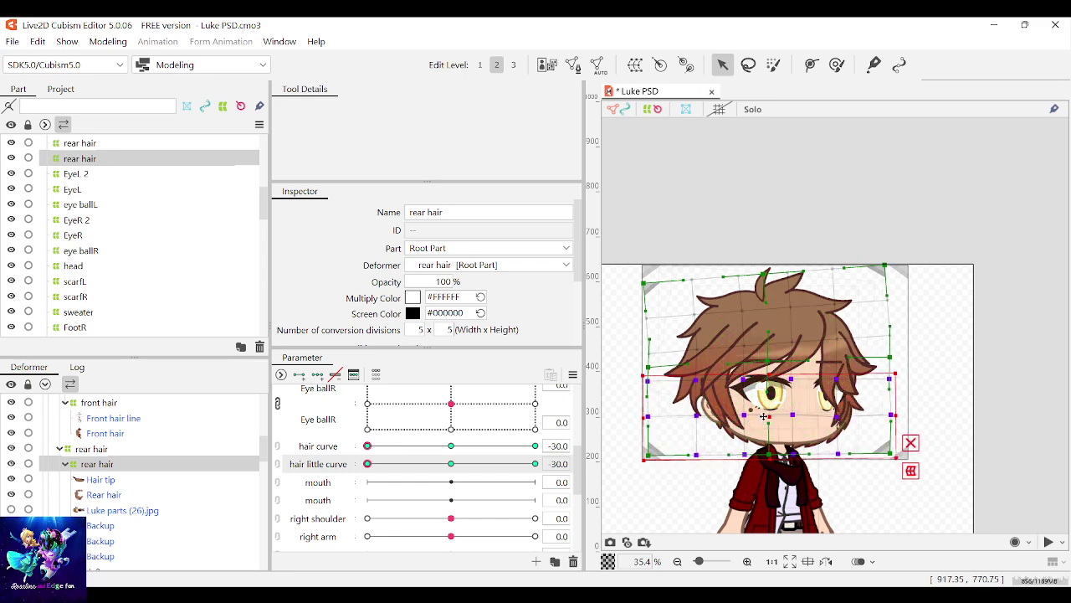
pyautogui.moveTo(764, 416); pyautogui.dragTo(769, 416)
# Step: Select the deformer's bottom two rows and shift them slightly left with hair little curve at 0
pyautogui.moveTo(964, 474); pyautogui.dragTo(637, 394)
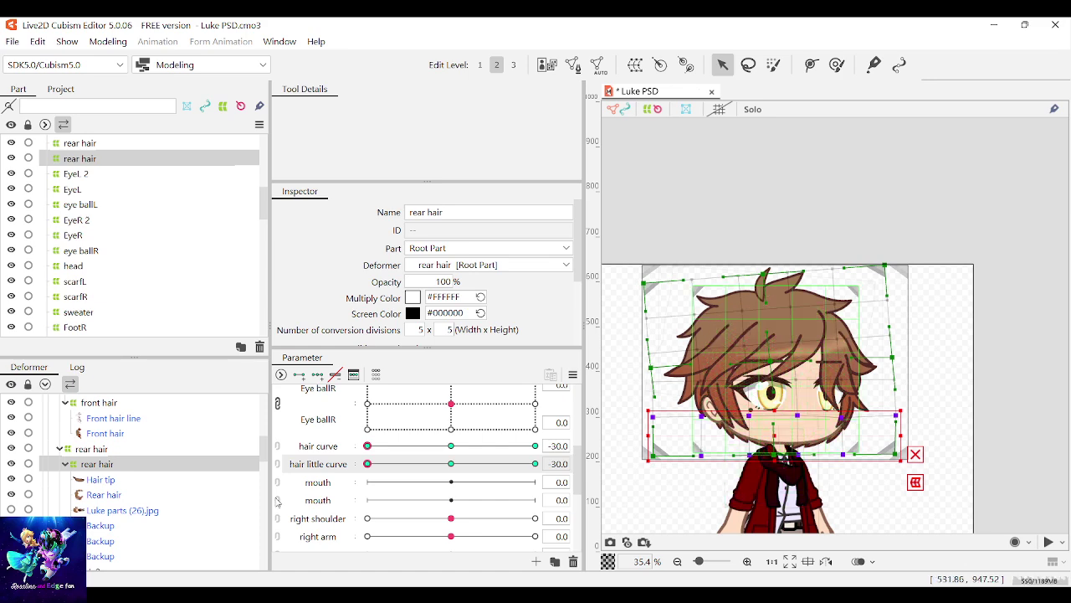
pyautogui.moveTo(369, 464); pyautogui.dragTo(456, 469)
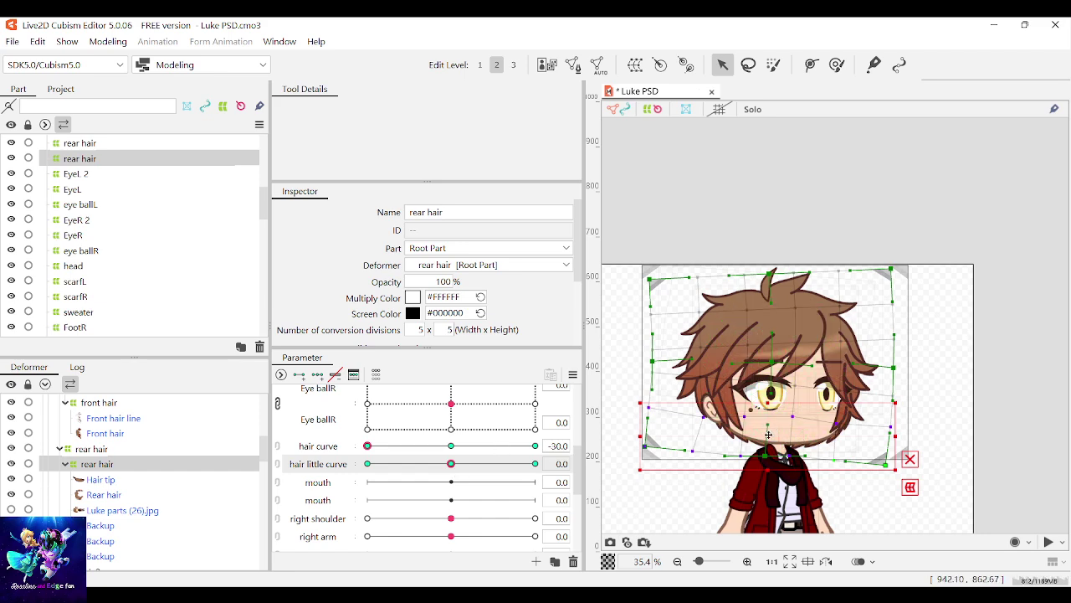
pyautogui.moveTo(769, 434); pyautogui.dragTo(763, 435)
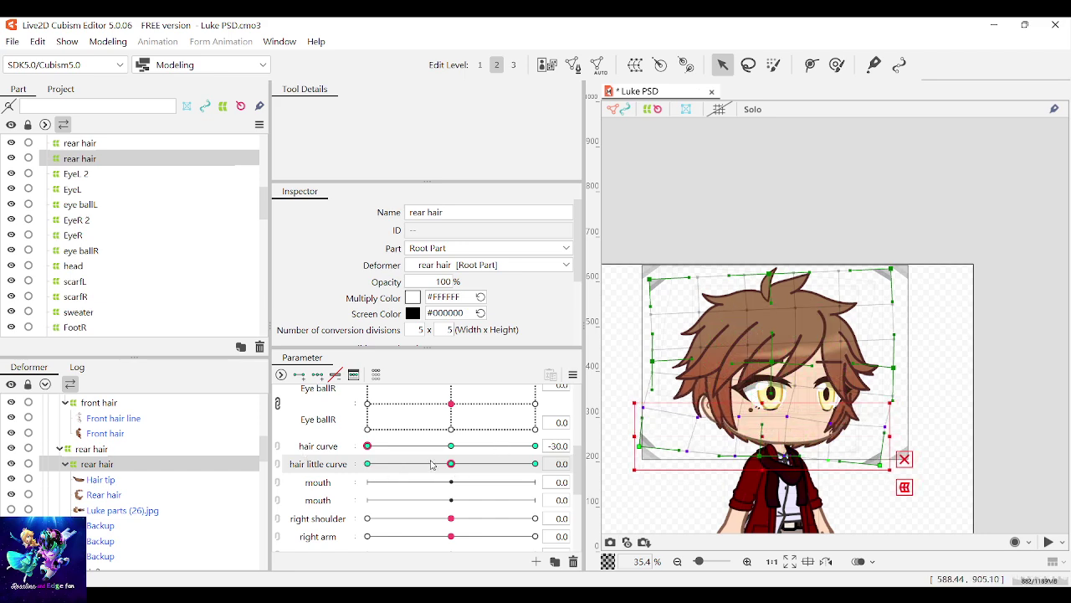
# Step: Set hair little curve to -30, then shift the rear hair deformer's lower points left and tilt them clockwise
pyautogui.moveTo(444, 471); pyautogui.dragTo(299, 472)
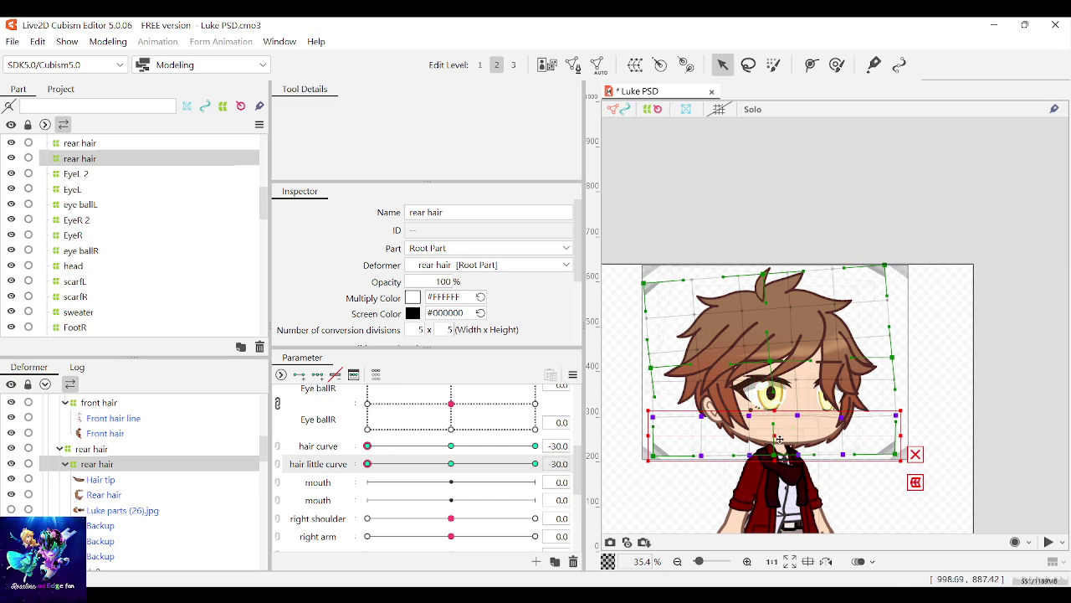
pyautogui.moveTo(935, 474); pyautogui.dragTo(636, 374)
pyautogui.moveTo(773, 416); pyautogui.dragTo(767, 416)
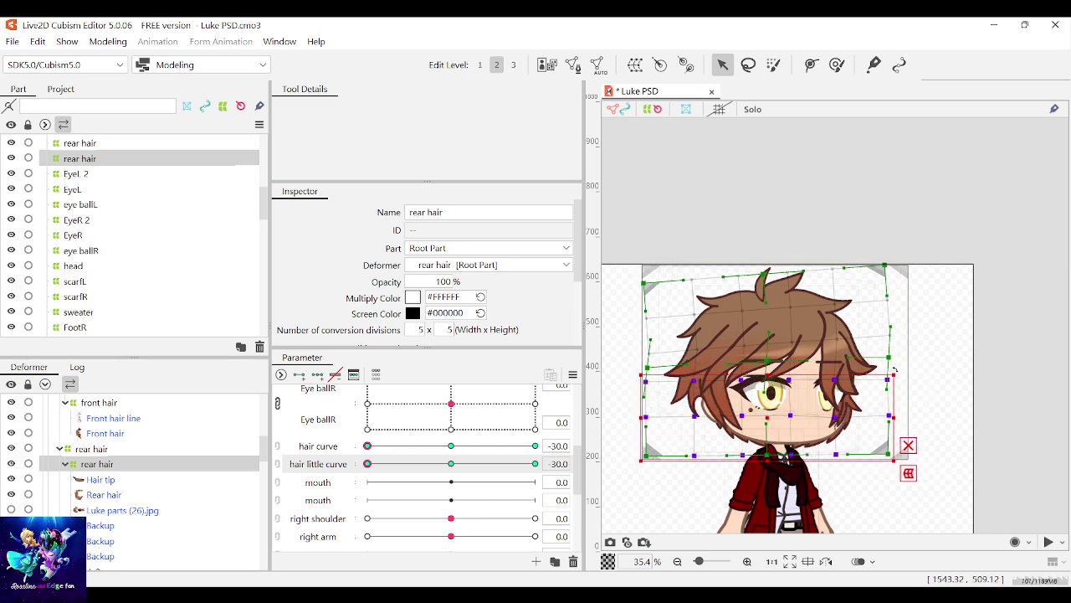
pyautogui.moveTo(901, 372); pyautogui.dragTo(902, 377)
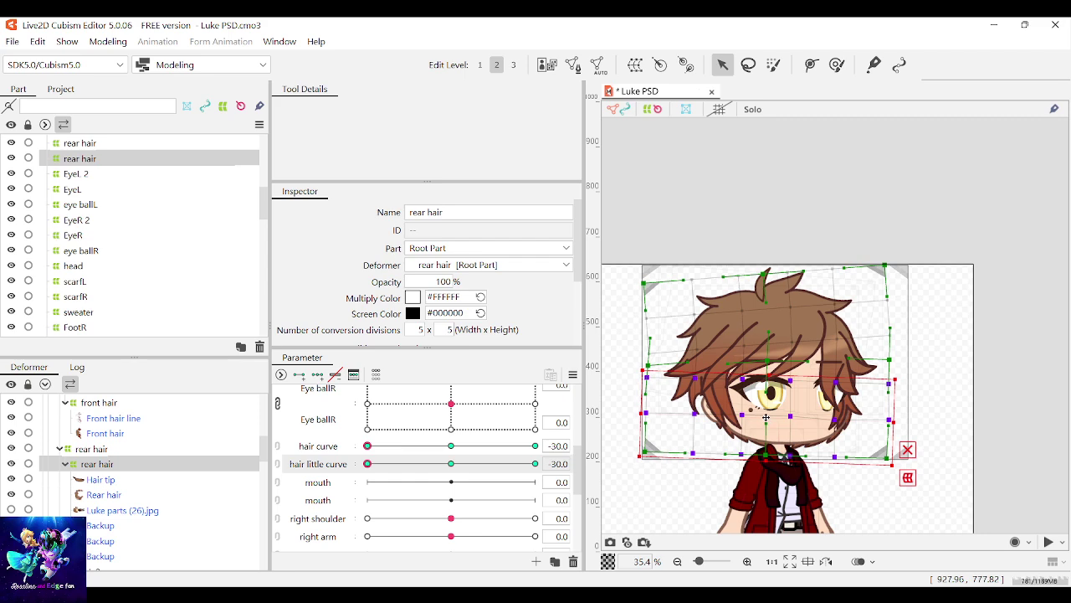
# Step: Shift the deformer's bottom two rows further left and tilt them clockwise in the hair little curve -30 pose
pyautogui.moveTo(450, 464); pyautogui.dragTo(249, 467)
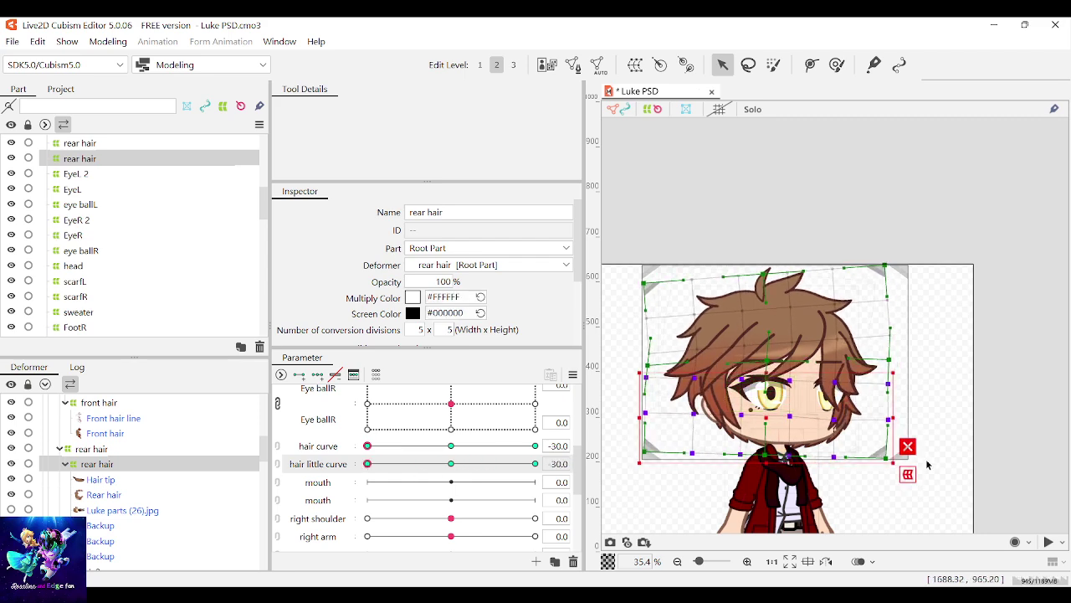
pyautogui.moveTo(948, 488); pyautogui.dragTo(649, 398)
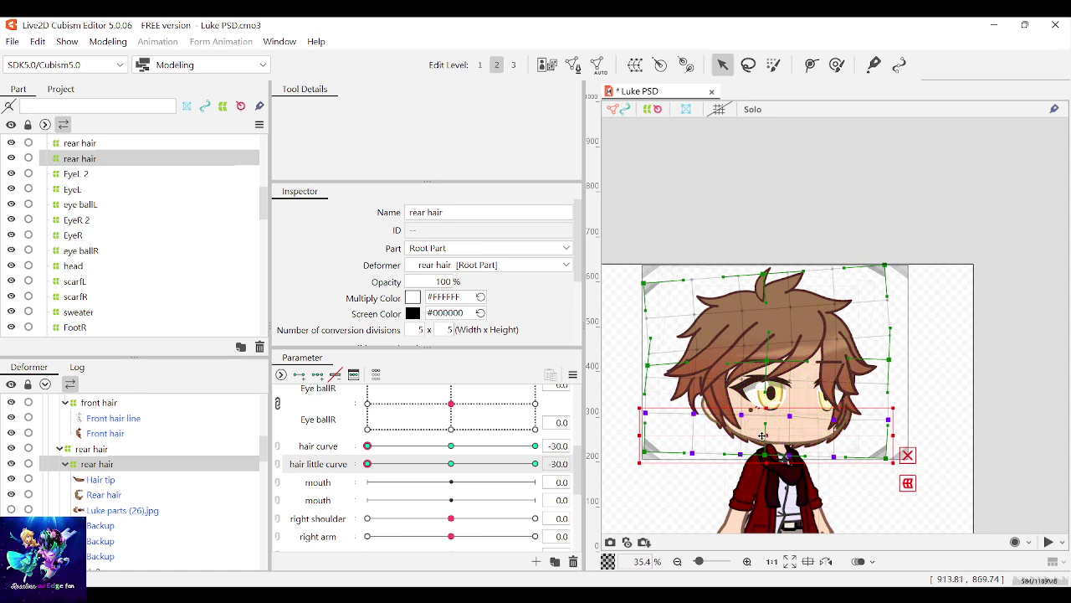
pyautogui.moveTo(762, 435); pyautogui.dragTo(755, 437)
pyautogui.moveTo(892, 405); pyautogui.dragTo(761, 434)
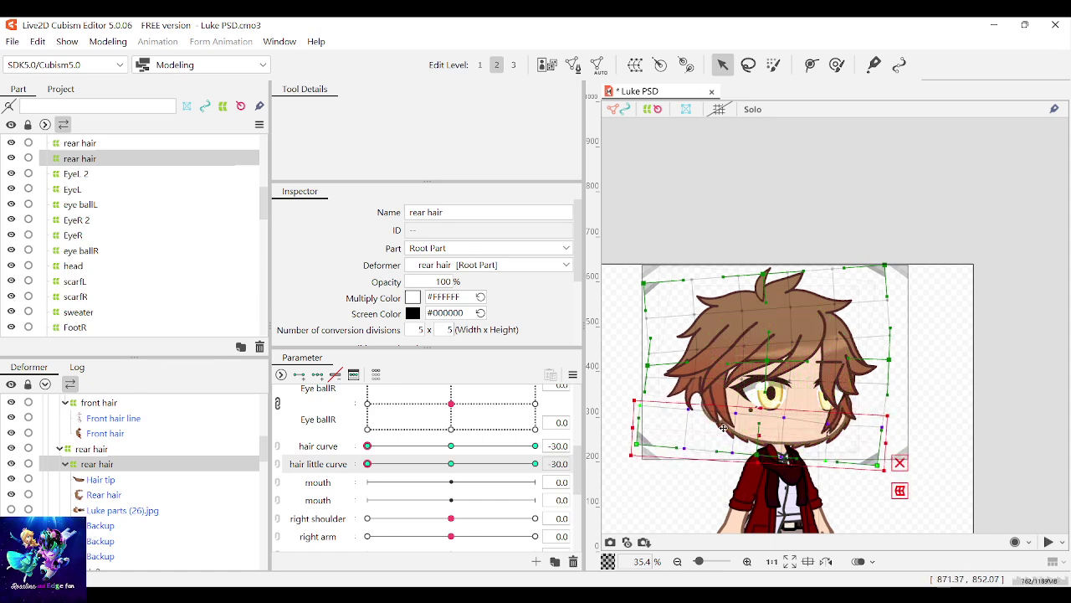
# Step: Return hair curve and hair little curve to 0 and link them as a combined parameter
pyautogui.moveTo(369, 464); pyautogui.dragTo(451, 470)
pyautogui.click(451, 447)
pyautogui.click(278, 449)
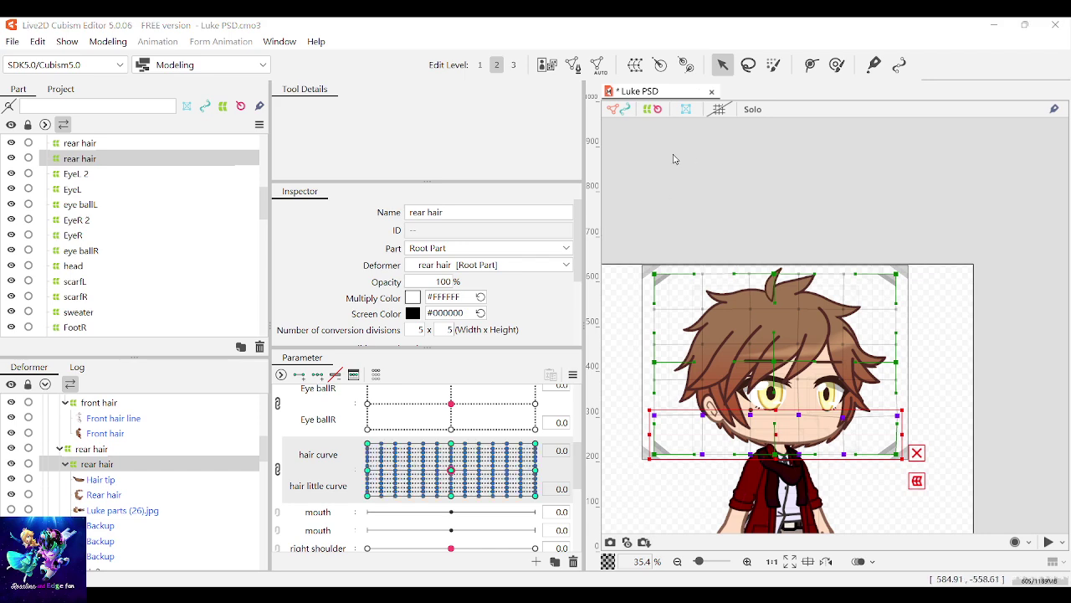
# Step: Preview the linked hair parameters, return them to 0, deselect the rear hair deformer and save the model
pyautogui.moveTo(451, 470)
pyautogui.mouseDown()
pyautogui.moveTo(381, 442)
pyautogui.moveTo(454, 494)
pyautogui.moveTo(536, 492)
pyautogui.moveTo(519, 469)
pyautogui.moveTo(453, 471)
pyautogui.mouseUp()
pyautogui.click(940, 351)
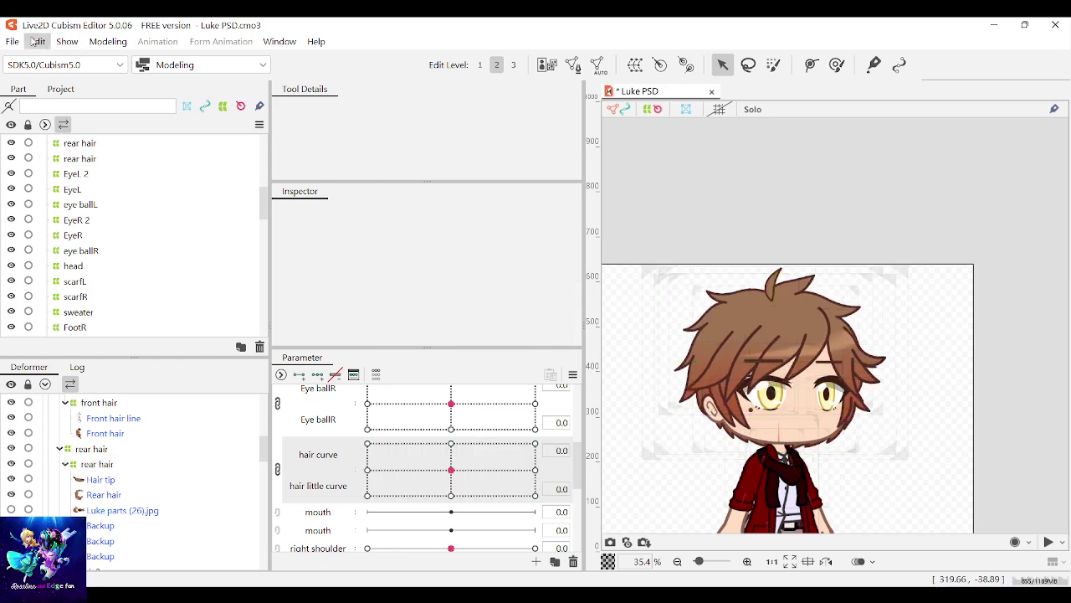
pyautogui.hotkey('ctrl', 's')
# Step: Pose hair curve at -9.3 and hair little curve at 25.2, and open the Rear hair mesh for editing
pyautogui.moveTo(460, 464); pyautogui.dragTo(425, 448)
pyautogui.scroll(-2, 846, 411)
pyautogui.scroll(5, 850, 428)
pyautogui.scroll(4, 854, 376)
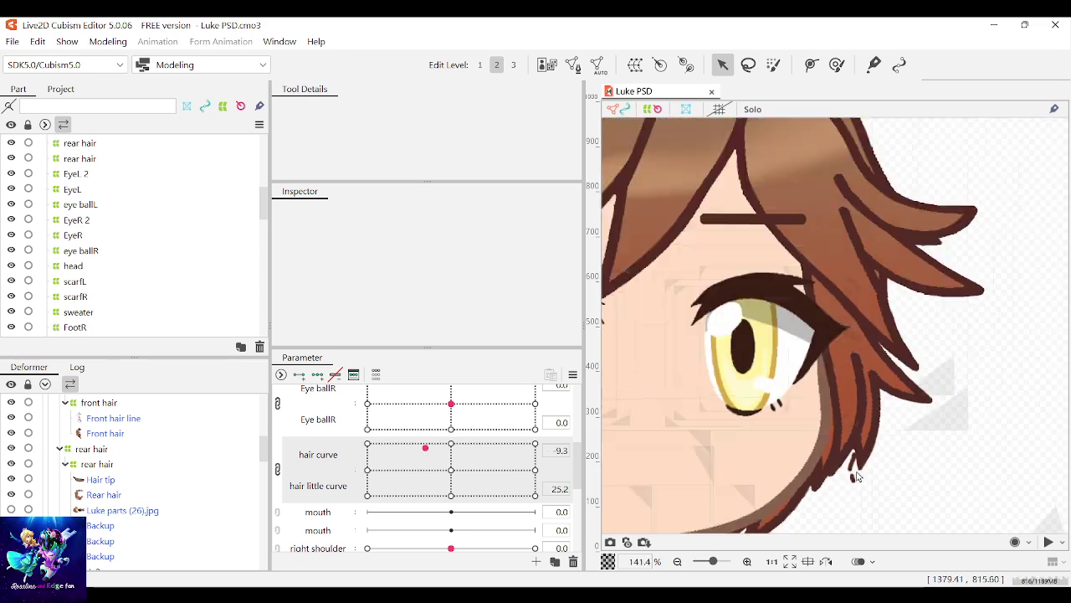
pyautogui.scroll(-3, 845, 394)
pyautogui.click(844, 401)
pyautogui.scroll(4, 844, 401)
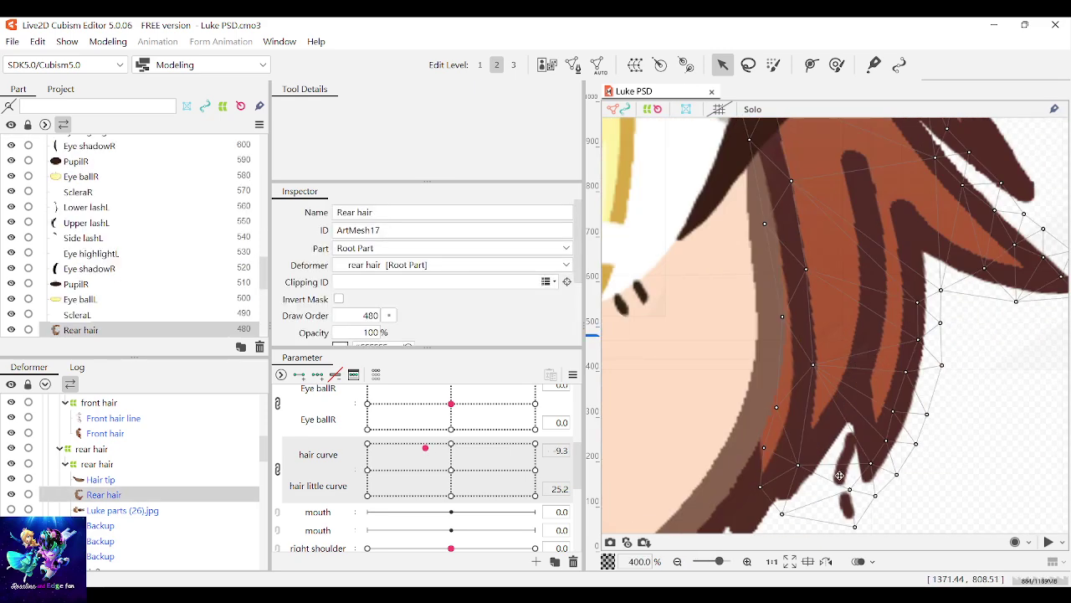
pyautogui.scroll(-2, 843, 402)
pyautogui.scroll(3, 850, 452)
pyautogui.click(852, 474)
pyautogui.doubleClick(854, 476)
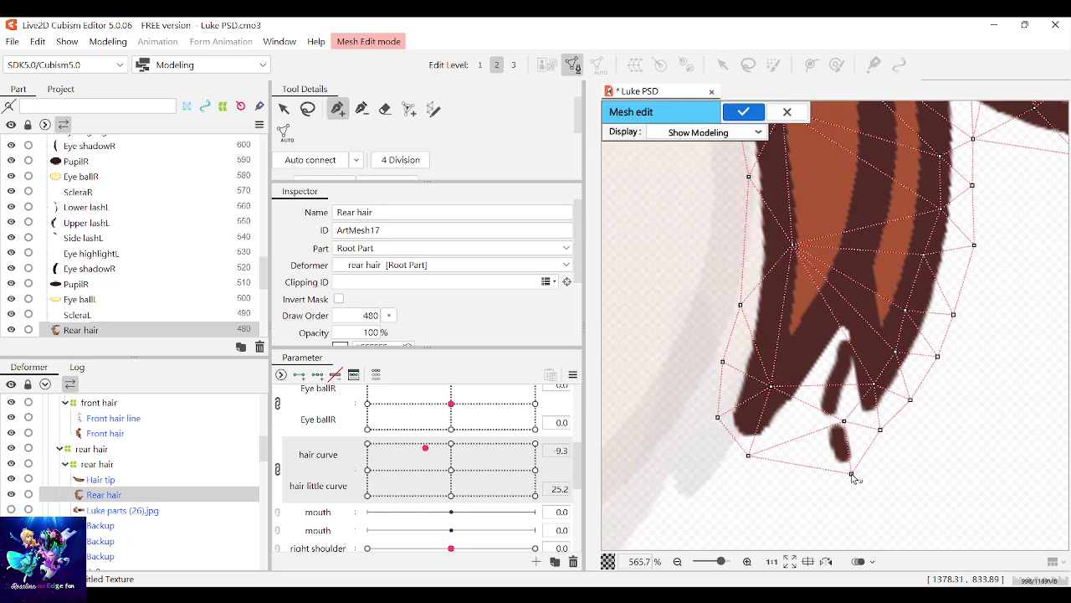
# Step: Move the Rear hair mesh vertices around the stray marks up into the hair above the notch between the two lower strands
pyautogui.moveTo(852, 476); pyautogui.dragTo(858, 341)
pyautogui.click(870, 384)
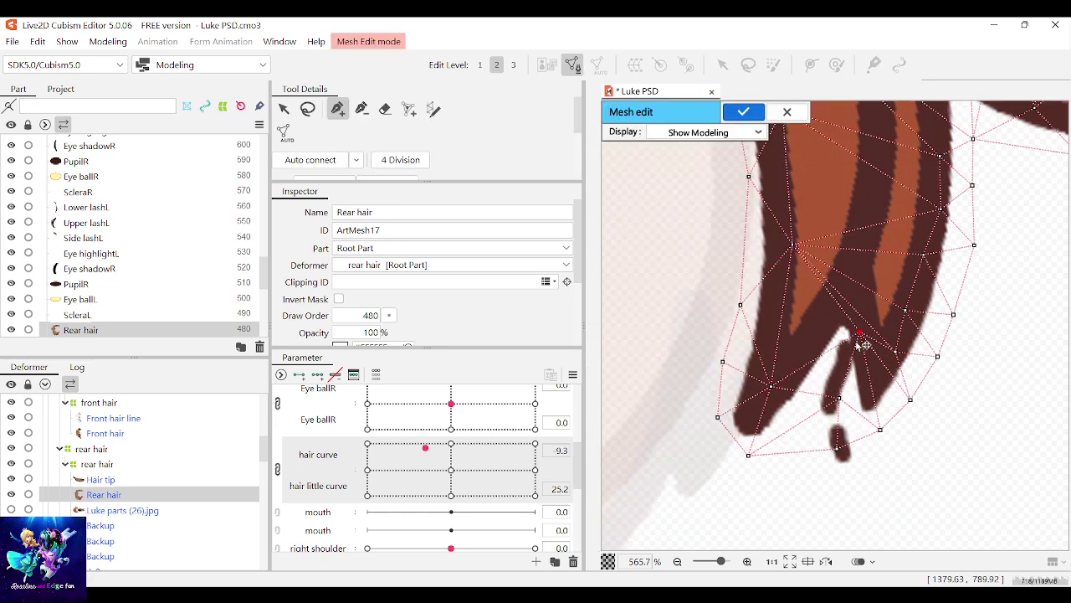
pyautogui.moveTo(839, 400); pyautogui.dragTo(847, 352)
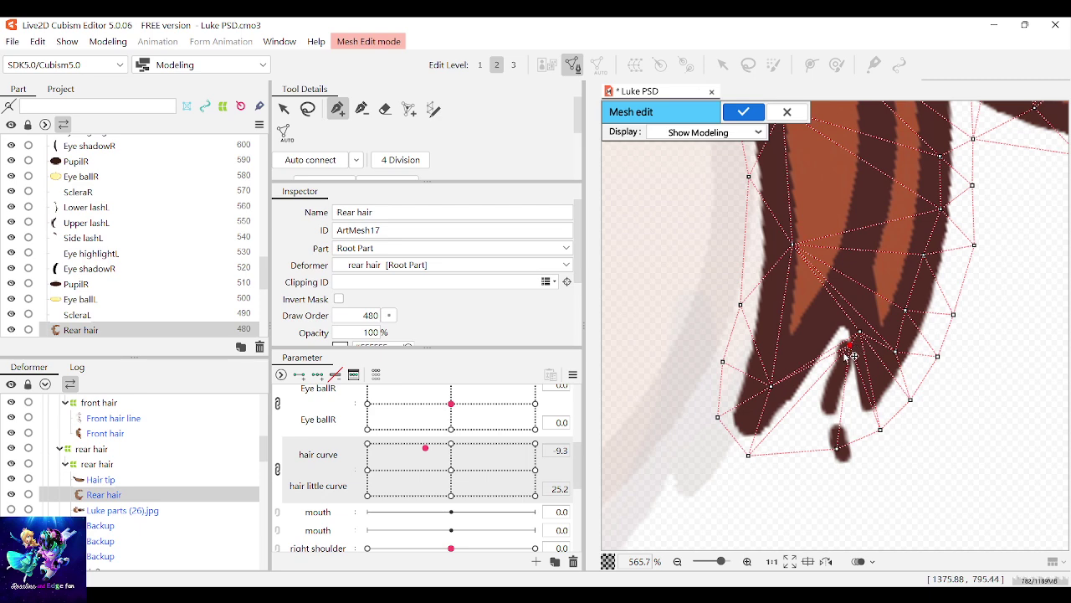
pyautogui.moveTo(841, 449); pyautogui.dragTo(839, 374)
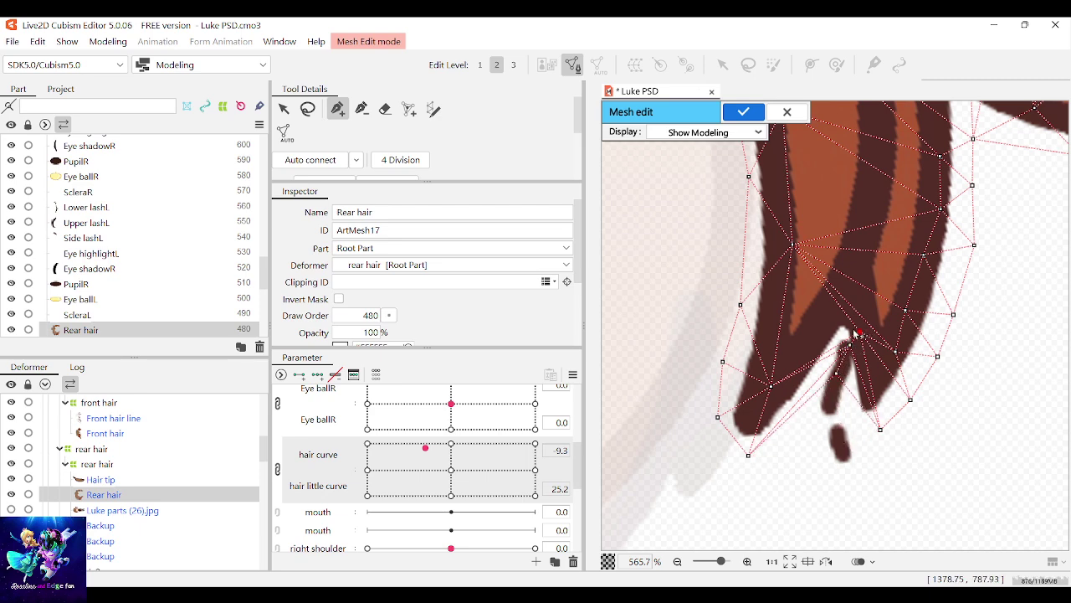
pyautogui.moveTo(856, 334); pyautogui.dragTo(827, 304)
pyautogui.moveTo(850, 350); pyautogui.dragTo(844, 308)
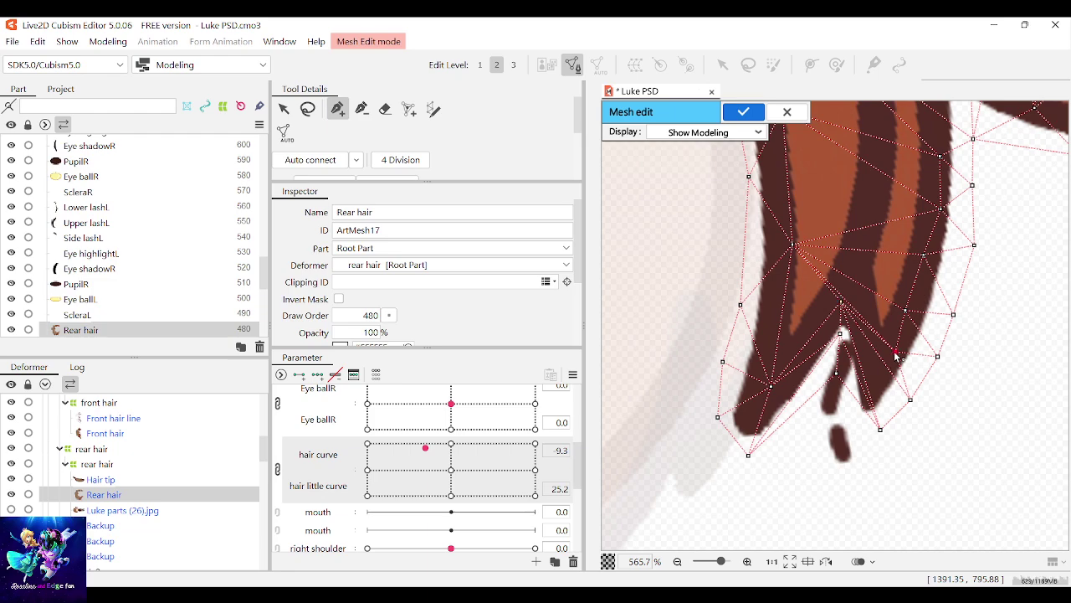
pyautogui.moveTo(897, 356); pyautogui.dragTo(901, 337)
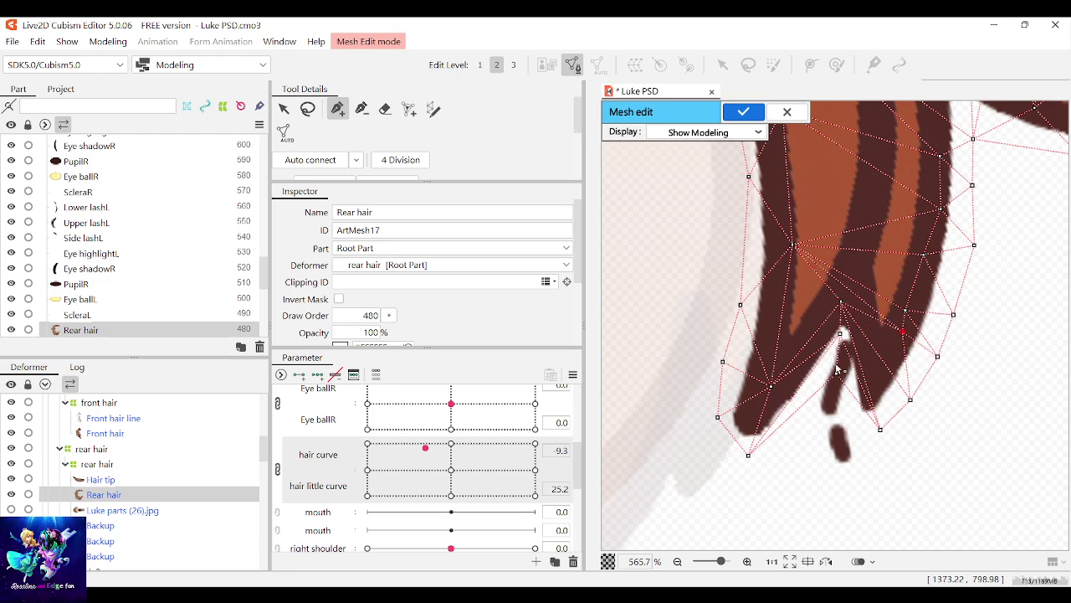
# Step: Pull the vertex below the outer strand in close to its tip and delete the vertex on the stray mark
pyautogui.scroll(-2, 812, 323)
pyautogui.scroll(5, 842, 368)
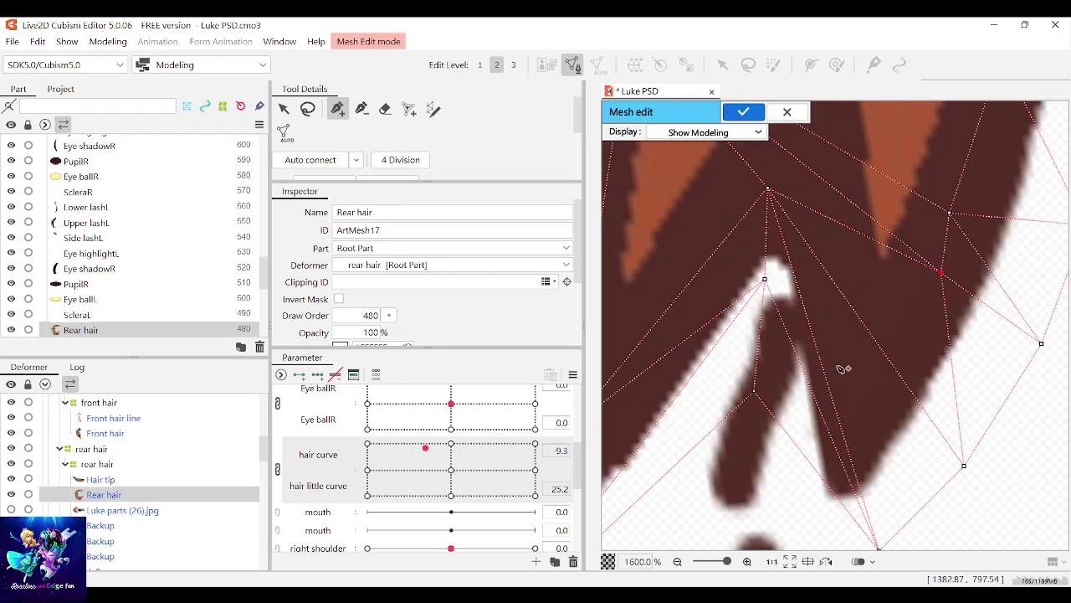
pyautogui.scroll(-3, 863, 508)
pyautogui.scroll(2, 868, 513)
pyautogui.moveTo(866, 512); pyautogui.dragTo(834, 495)
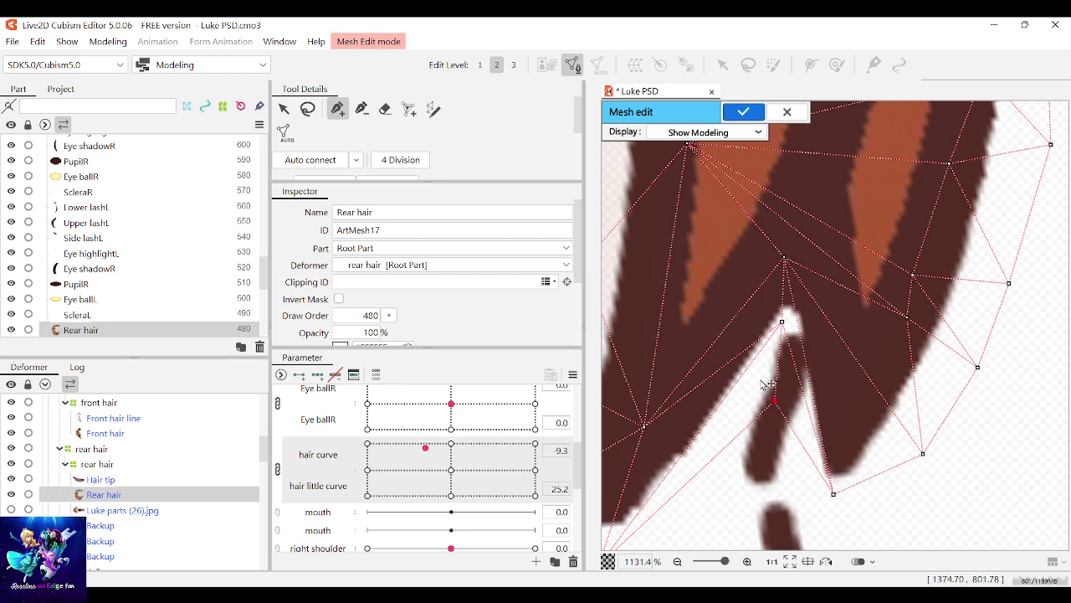
pyautogui.press('Delete')
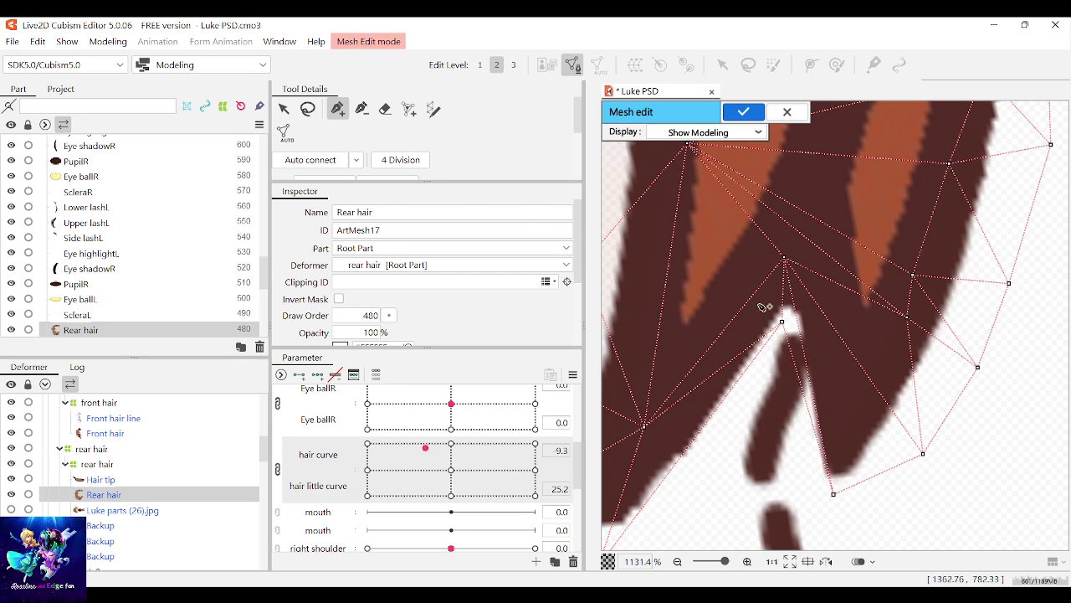
# Step: Shift the interior vertices of the outer strand upward and place the notch vertex at the gap's upper edge
pyautogui.scroll(-2, 776, 309)
pyautogui.scroll(2, 782, 308)
pyautogui.moveTo(782, 265); pyautogui.dragTo(807, 258)
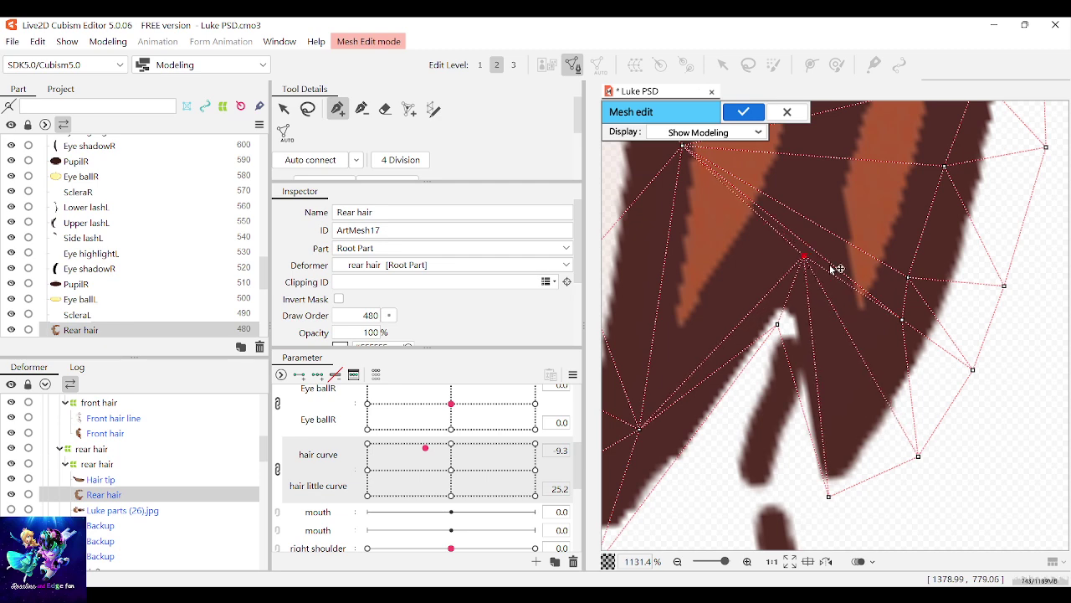
pyautogui.moveTo(902, 319); pyautogui.dragTo(924, 216)
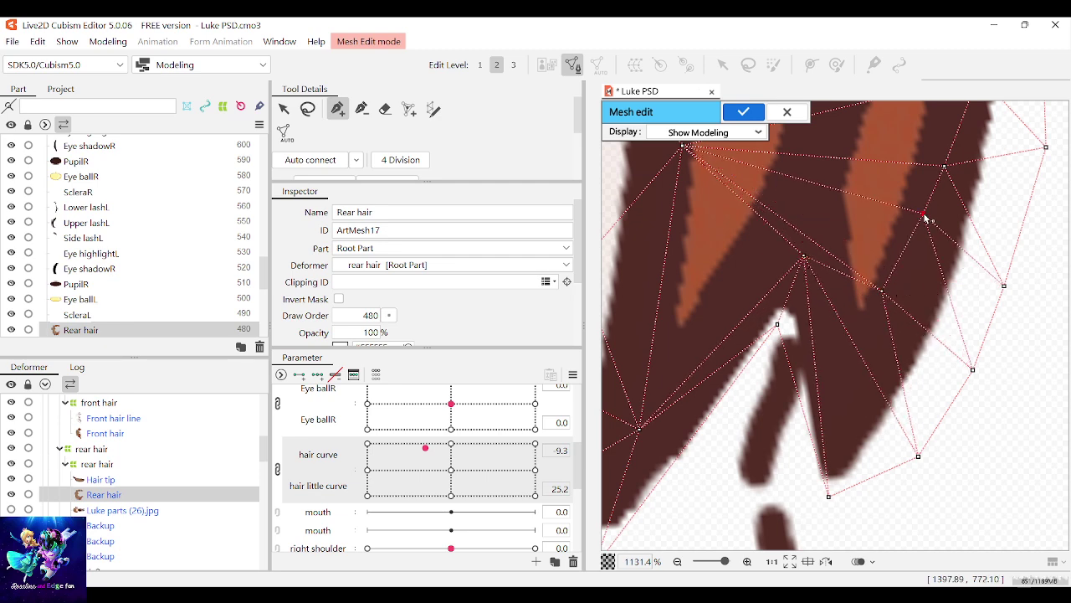
pyautogui.moveTo(884, 294); pyautogui.dragTo(902, 258)
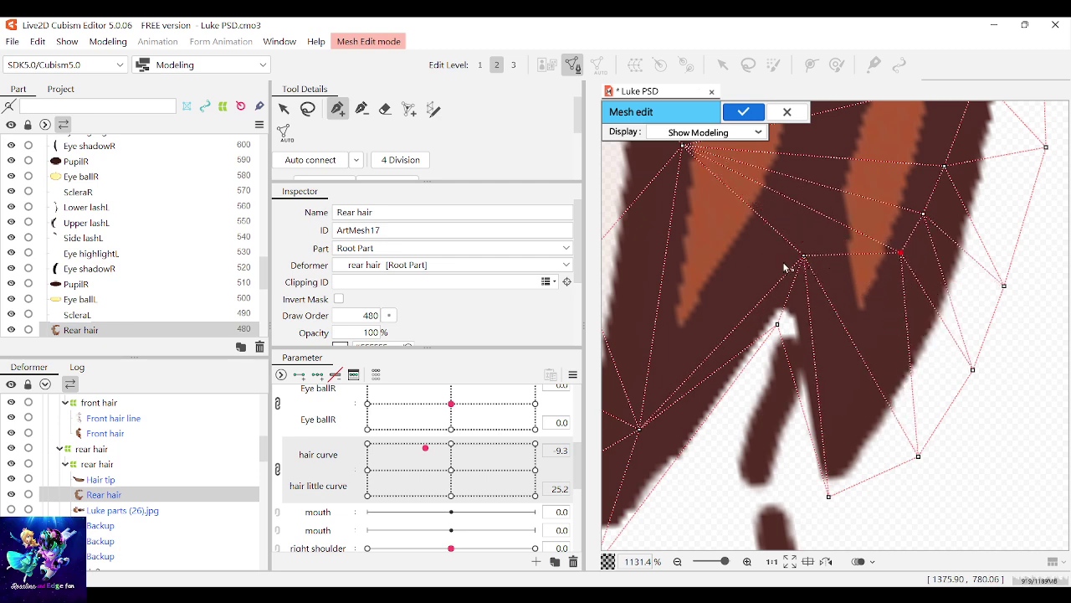
pyautogui.moveTo(804, 256); pyautogui.dragTo(806, 237)
pyautogui.moveTo(781, 331); pyautogui.dragTo(793, 316)
pyautogui.scroll(-2, 779, 334)
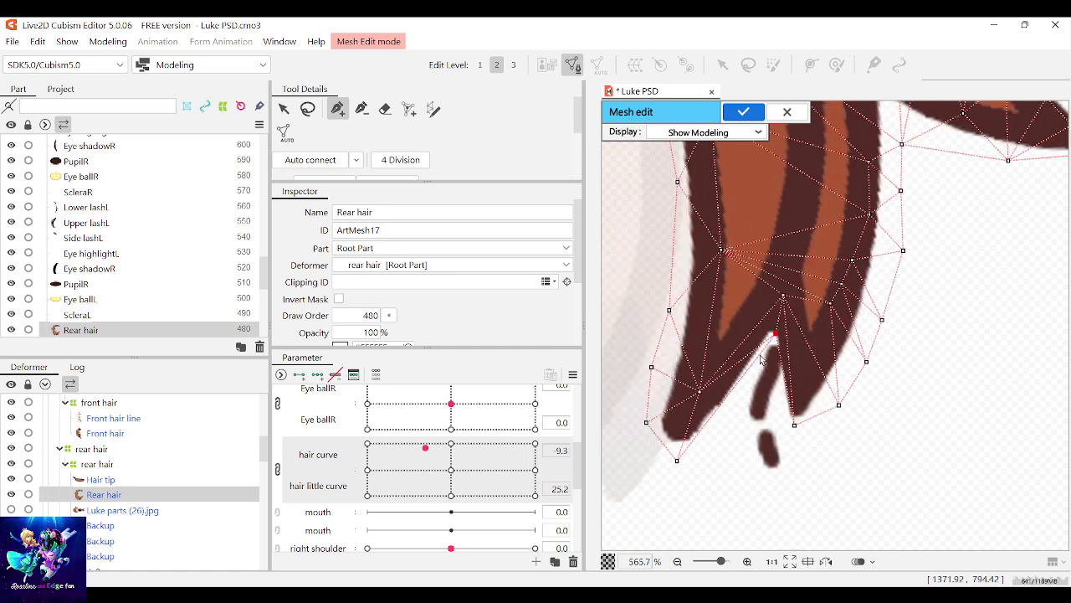
# Step: Add a mesh vertex beside the inner strand's lower edge and nudge it slightly outward
pyautogui.scroll(2, 722, 377)
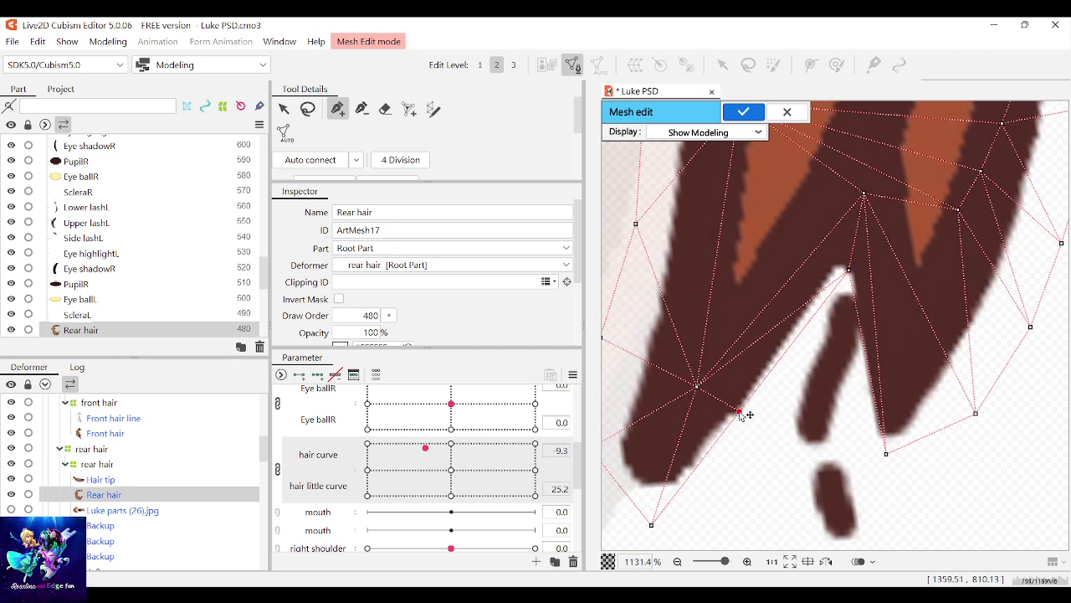
pyautogui.moveTo(740, 411); pyautogui.dragTo(747, 416)
pyautogui.scroll(-5, 815, 386)
pyautogui.scroll(5, 815, 386)
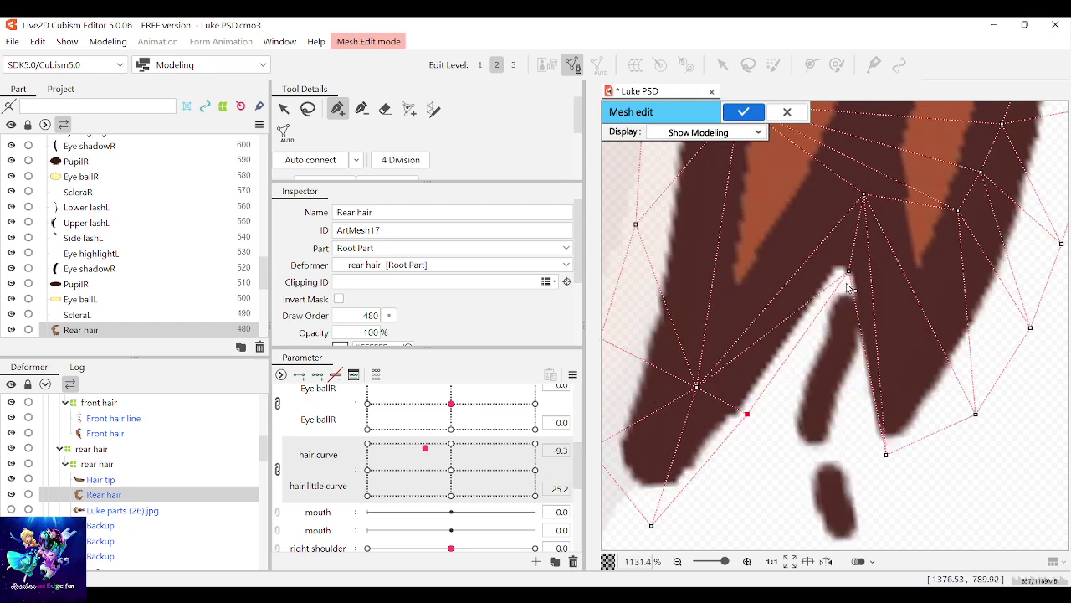
# Step: Fine-tune the notch and outer tip vertices, add a vertex inside the outer strand, and apply the mesh edit
pyautogui.moveTo(849, 269); pyautogui.dragTo(855, 272)
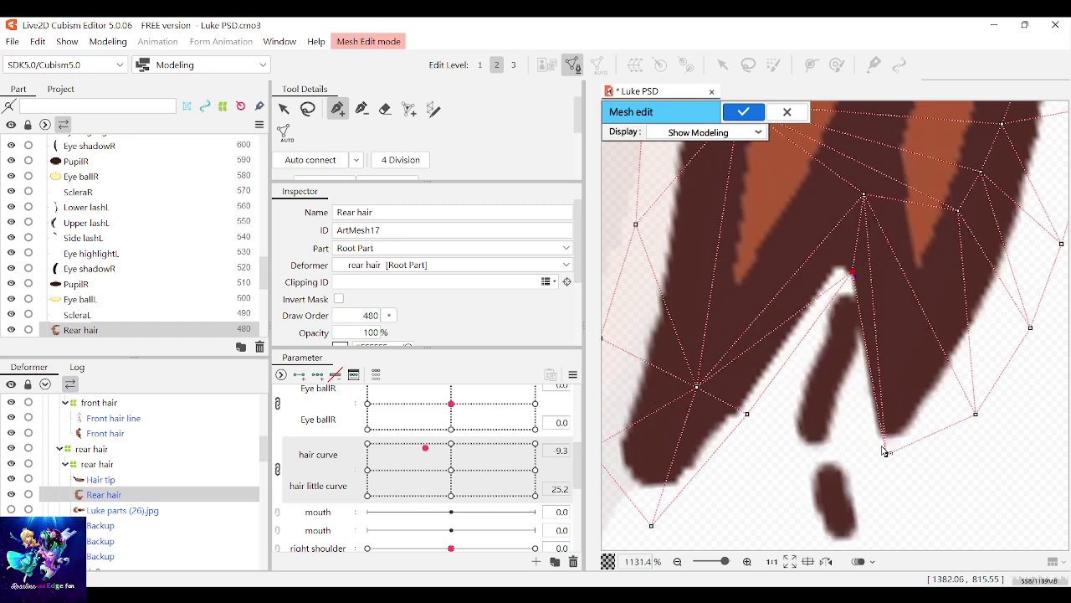
pyautogui.moveTo(884, 450); pyautogui.dragTo(881, 453)
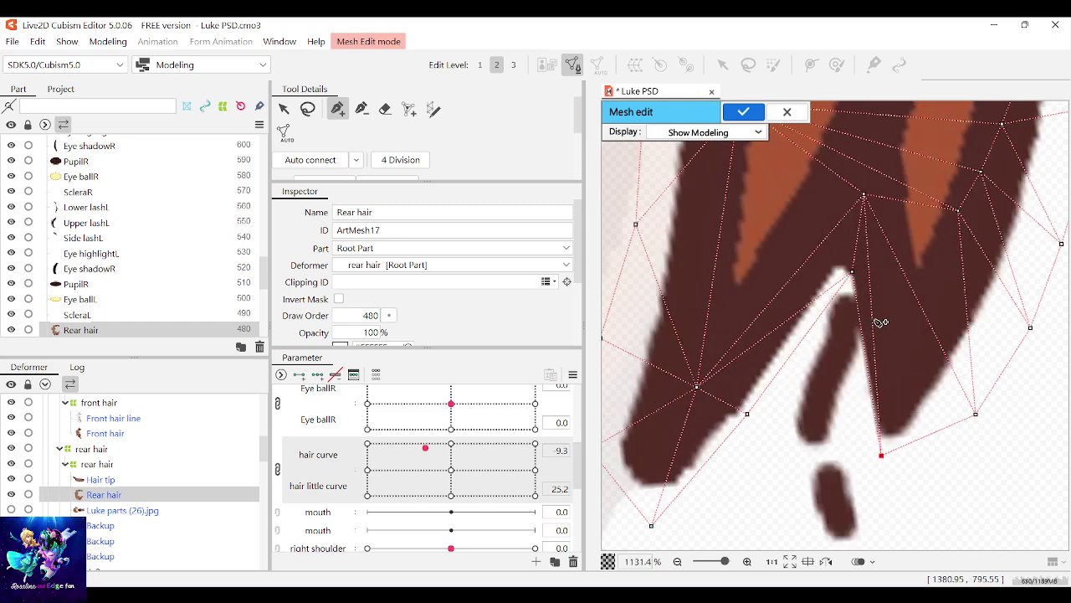
pyautogui.moveTo(873, 320); pyautogui.dragTo(892, 318)
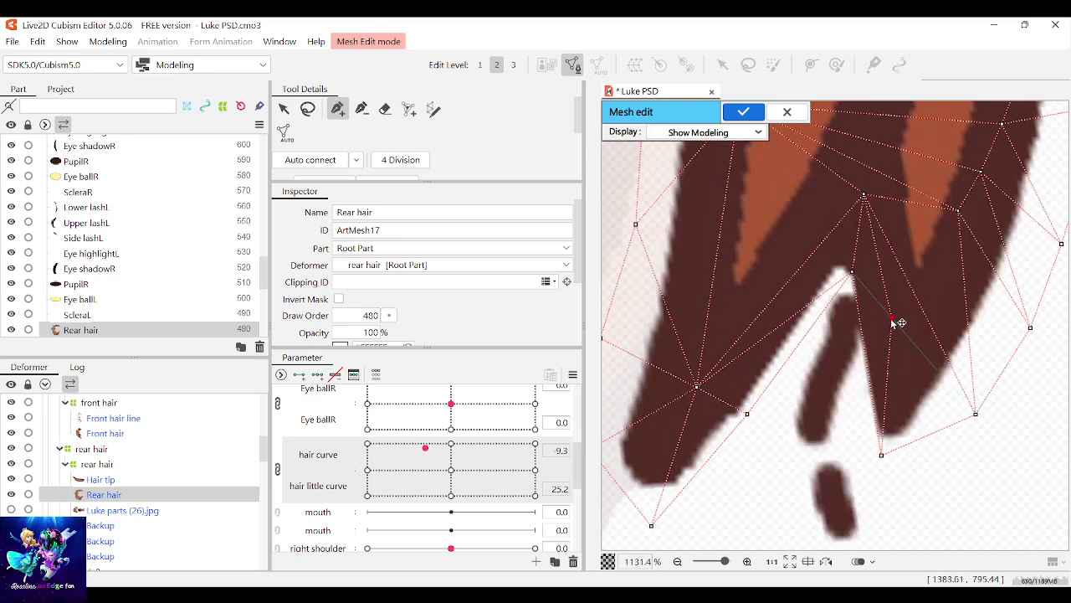
pyautogui.click(741, 114)
# Step: Reopen the Rear hair mesh, move the notch vertex slightly left, and apply the edit
pyautogui.scroll(2, 852, 255)
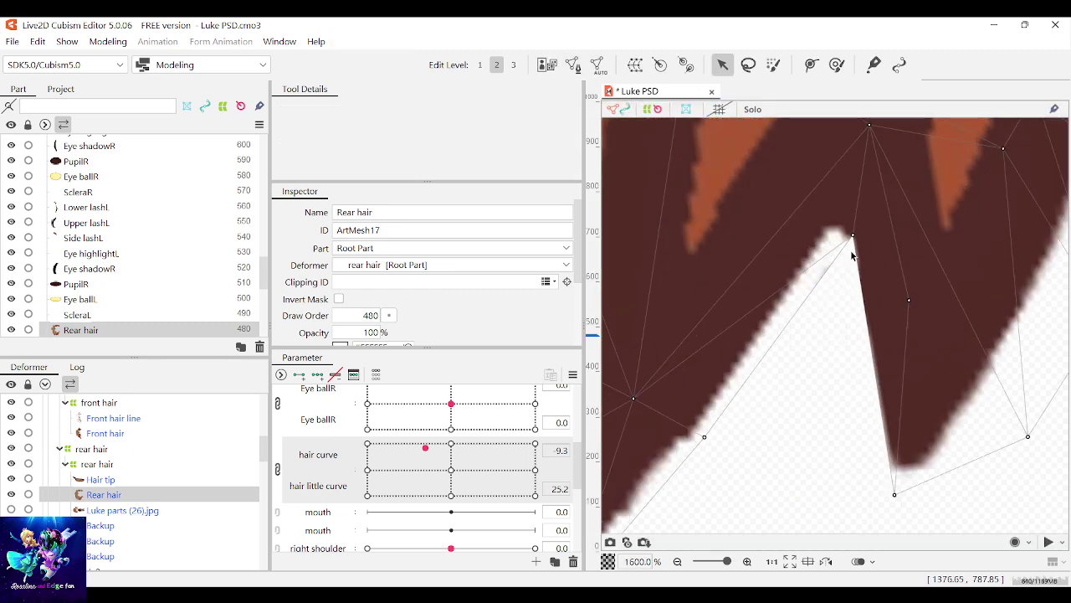
pyautogui.hotkey('ctrl', 'e')
pyautogui.moveTo(853, 237); pyautogui.dragTo(849, 236)
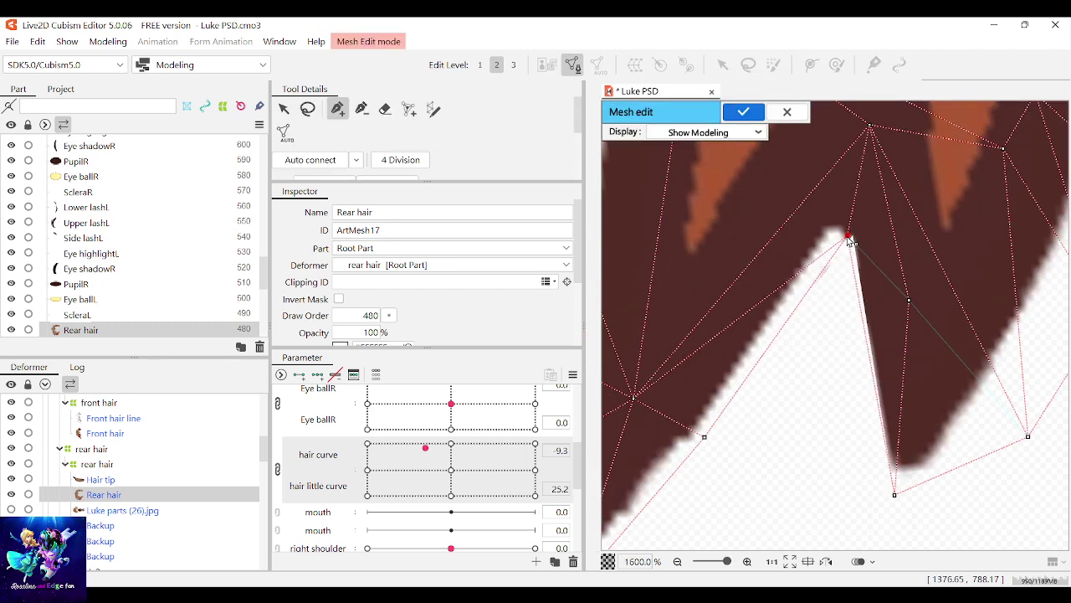
pyautogui.click(735, 114)
pyautogui.click(742, 114)
pyautogui.scroll(-5, 837, 335)
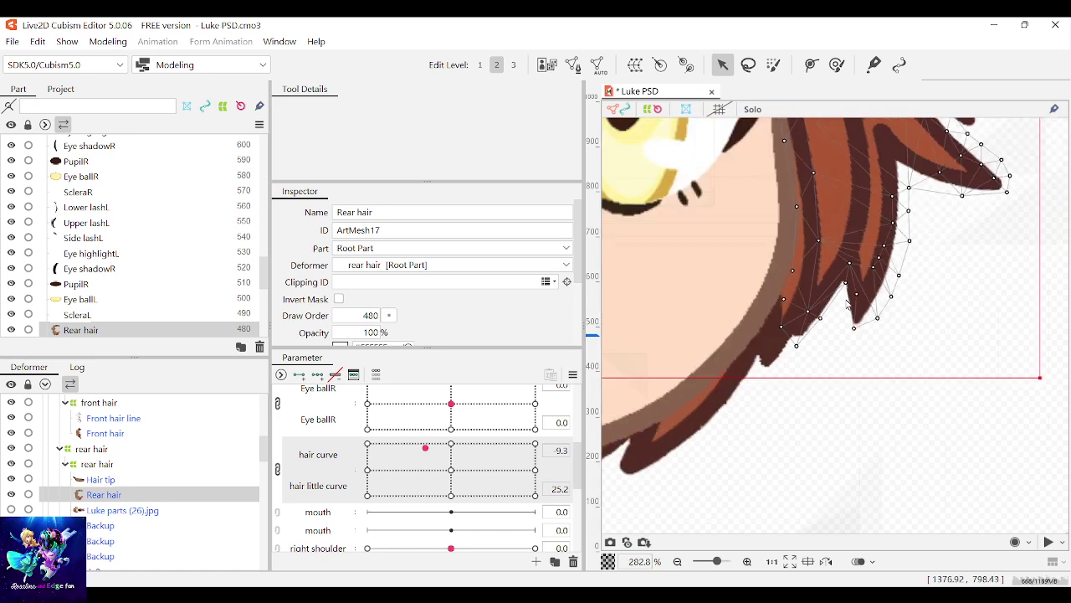
# Step: Deselect the mesh, return hair curve and hair little curve to 0, and save the model
pyautogui.click(850, 305)
pyautogui.scroll(-2, 832, 385)
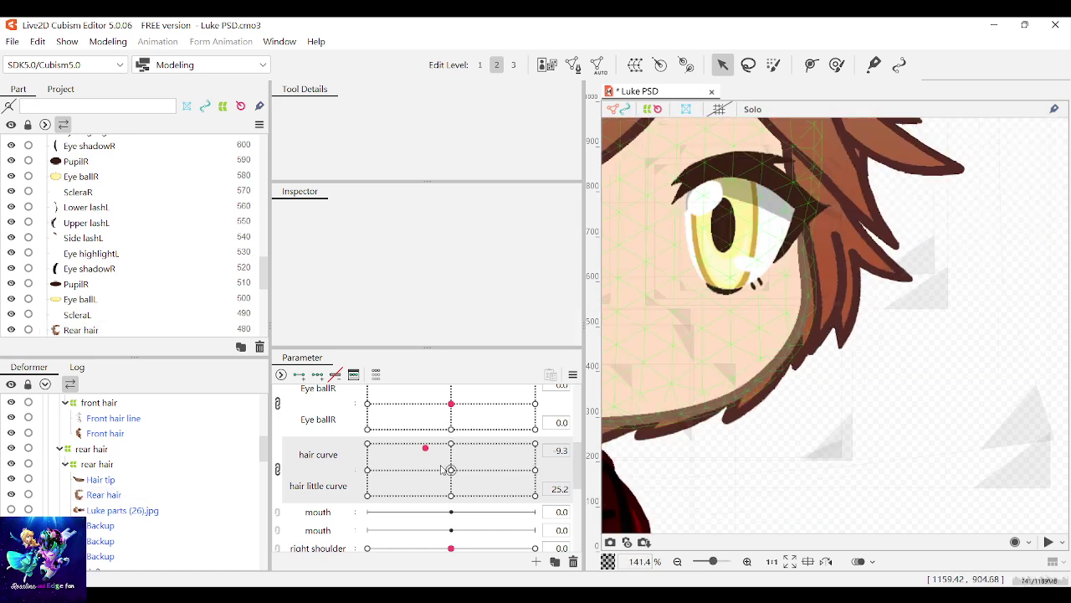
pyautogui.moveTo(443, 470)
pyautogui.mouseDown()
pyautogui.moveTo(378, 480)
pyautogui.moveTo(414, 452)
pyautogui.moveTo(451, 469)
pyautogui.mouseUp()
pyautogui.scroll(-4, 962, 342)
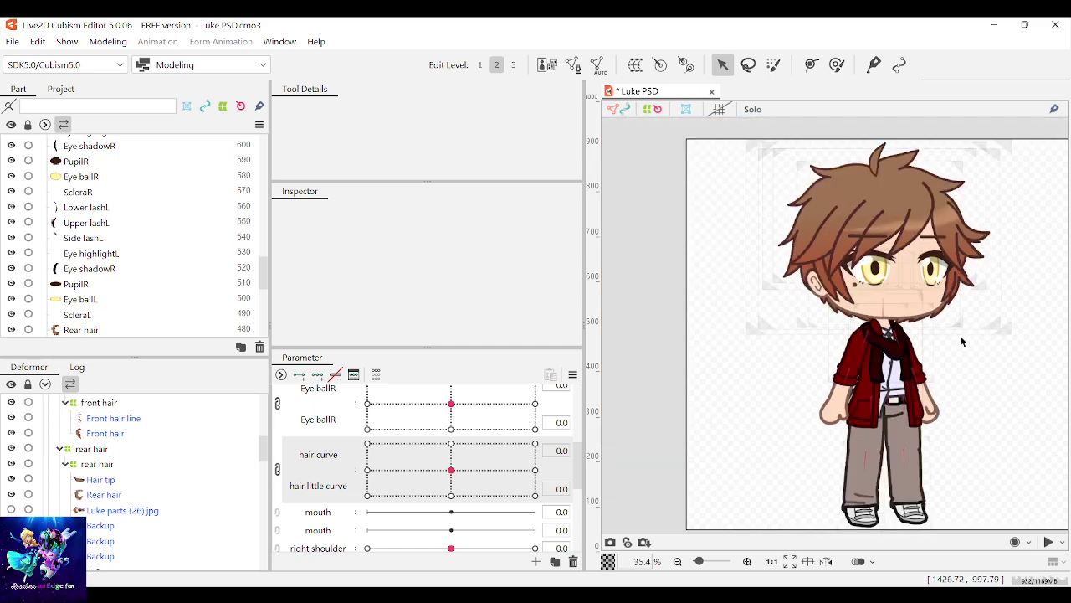
pyautogui.scroll(2, 747, 190)
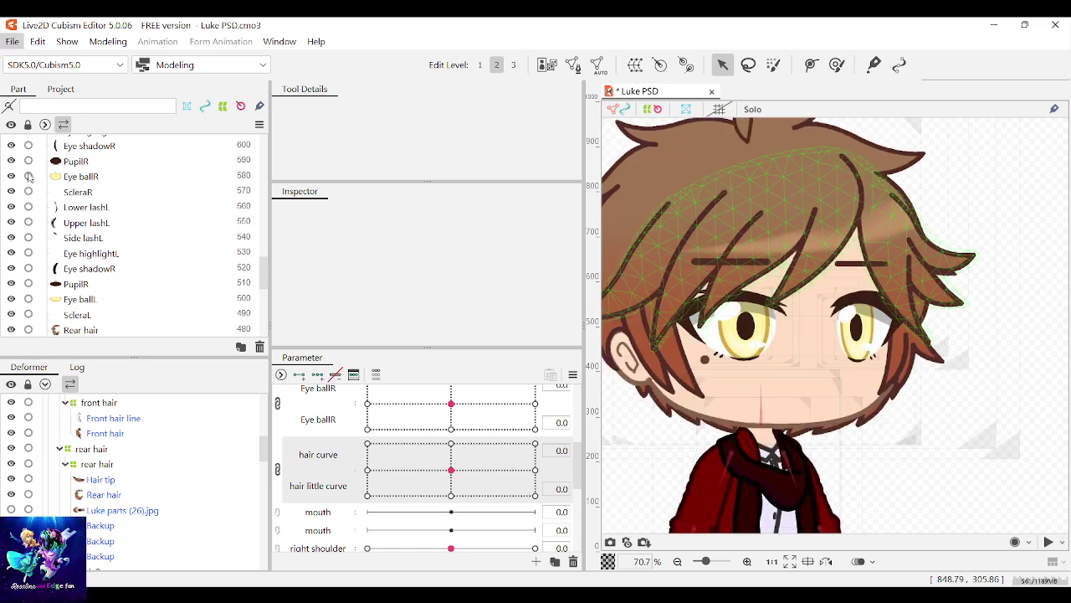
pyautogui.scroll(-2, 810, 367)
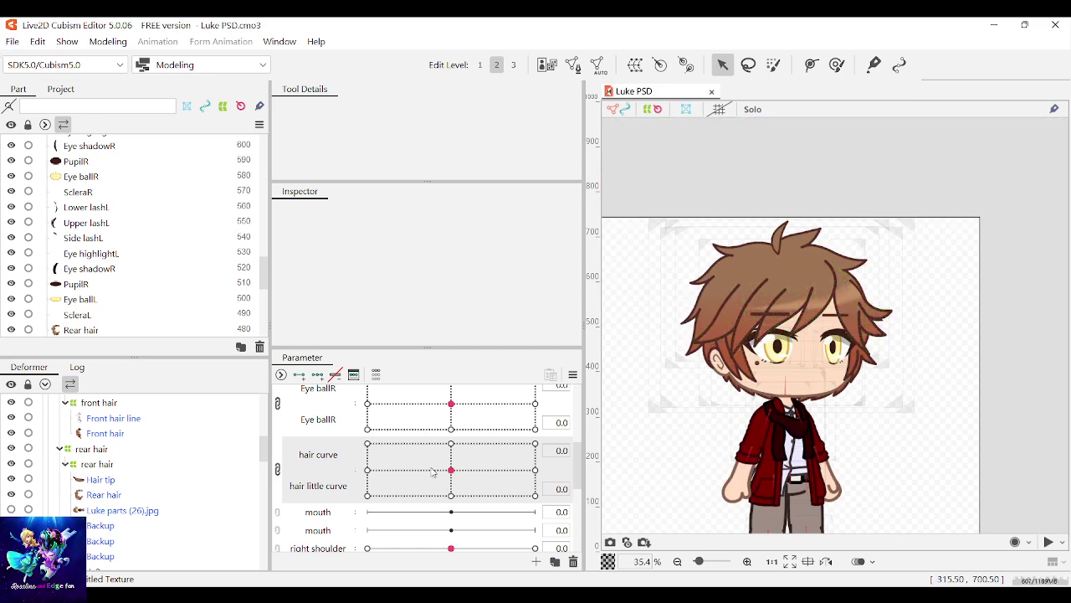
# Step: Select the Hair tip mesh on top of the head and create a warp deformer named hair tip for it
pyautogui.moveTo(434, 473)
pyautogui.mouseDown()
pyautogui.moveTo(430, 444)
pyautogui.moveTo(476, 441)
pyautogui.moveTo(446, 467)
pyautogui.mouseUp()
pyautogui.click(792, 233)
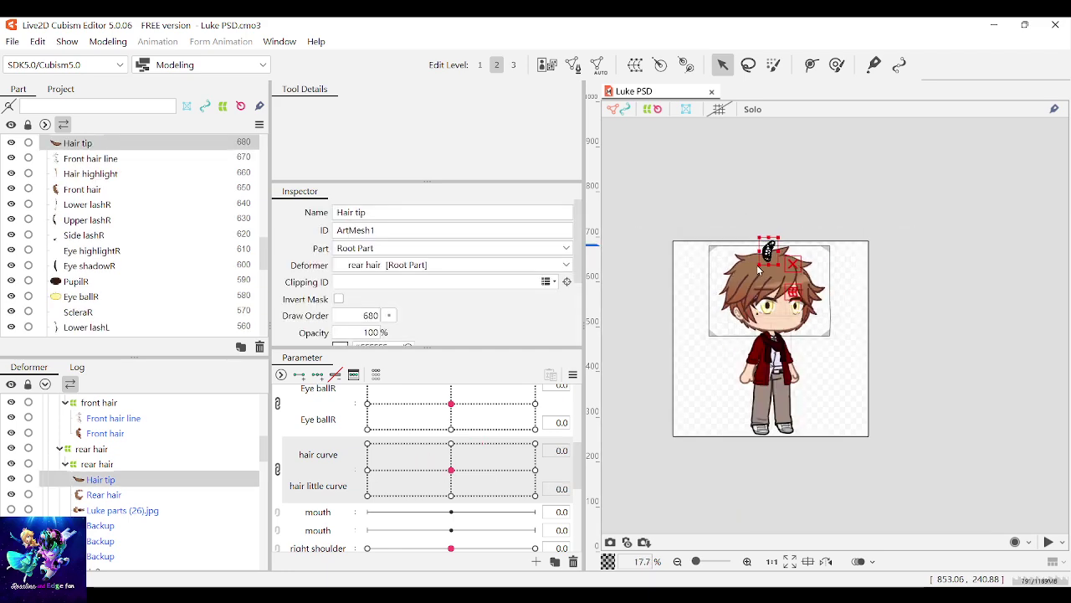
pyautogui.scroll(5, 837, 211)
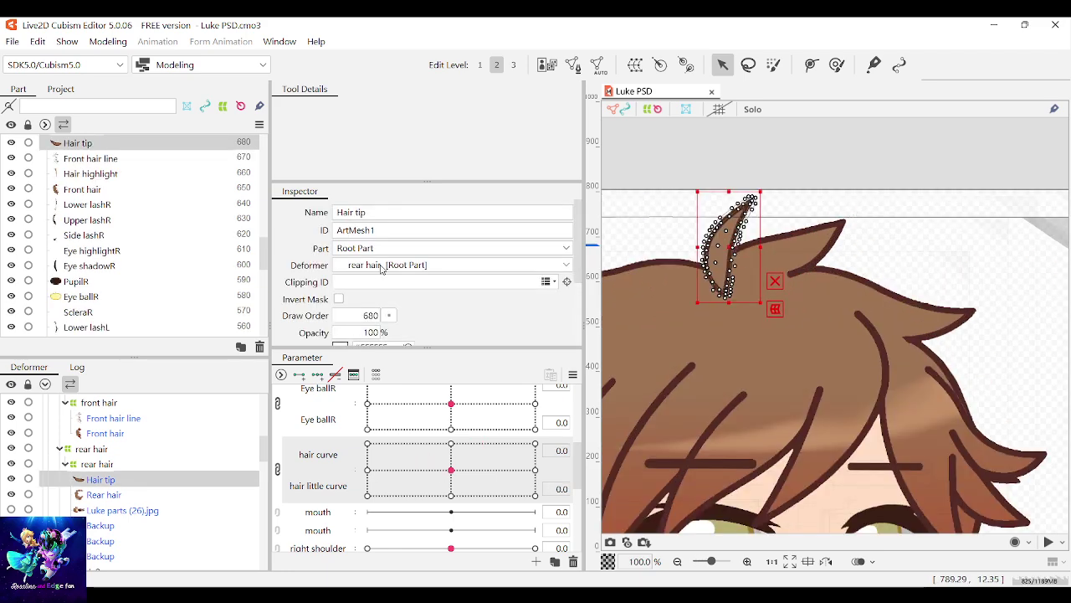
pyautogui.scroll(-5, 753, 276)
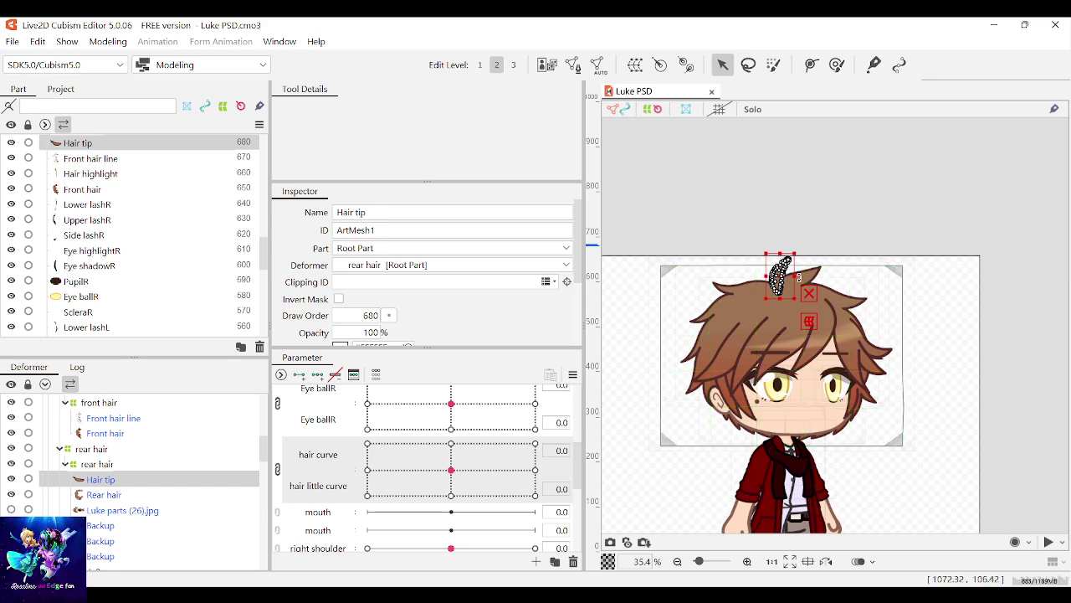
pyautogui.scroll(2, 795, 285)
pyautogui.scroll(3, 791, 281)
pyautogui.scroll(-2, 782, 268)
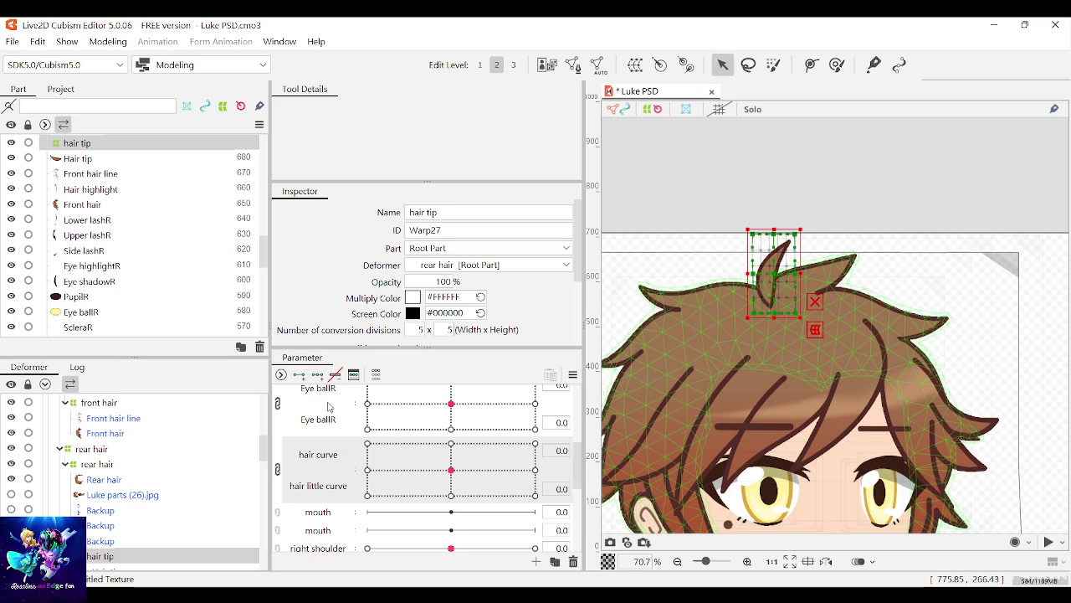
# Step: Unlink hair curve and hair little curve, and give the hair tip deformer three keys on each parameter
pyautogui.moveTo(463, 474)
pyautogui.mouseDown()
pyautogui.moveTo(533, 477)
pyautogui.moveTo(390, 522)
pyautogui.moveTo(452, 471)
pyautogui.mouseUp()
pyautogui.click(279, 468)
pyautogui.click(343, 445)
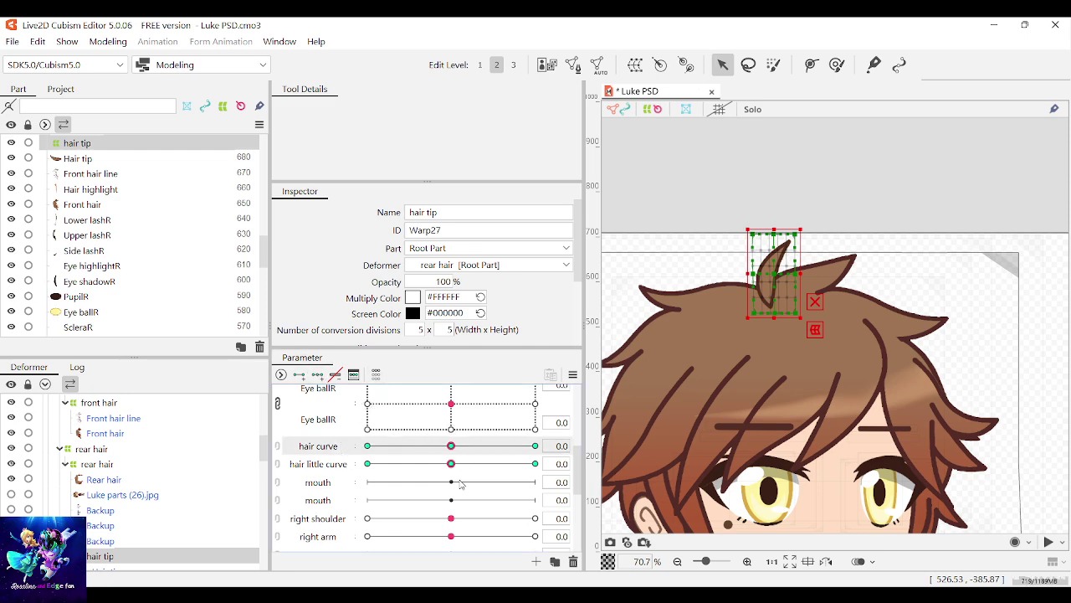
# Step: Set hair curve to 30, select the upper points of the hair tip deformer, and tilt them toward the character's right-hand spike
pyautogui.moveTo(452, 446); pyautogui.dragTo(542, 446)
pyautogui.scroll(-1, 763, 287)
pyautogui.scroll(3, 783, 263)
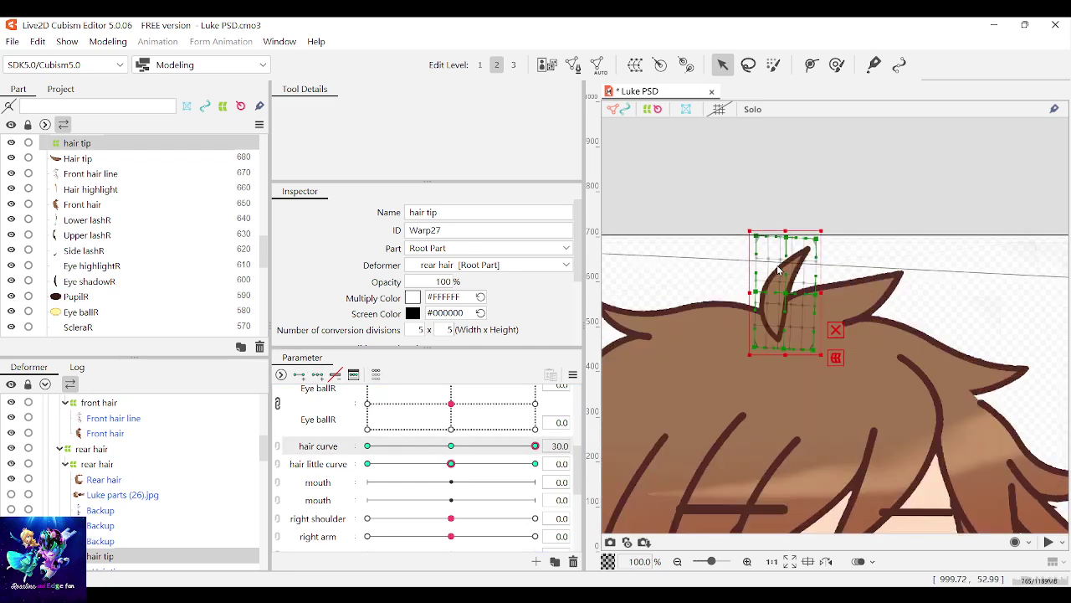
pyautogui.moveTo(923, 329); pyautogui.dragTo(708, 199)
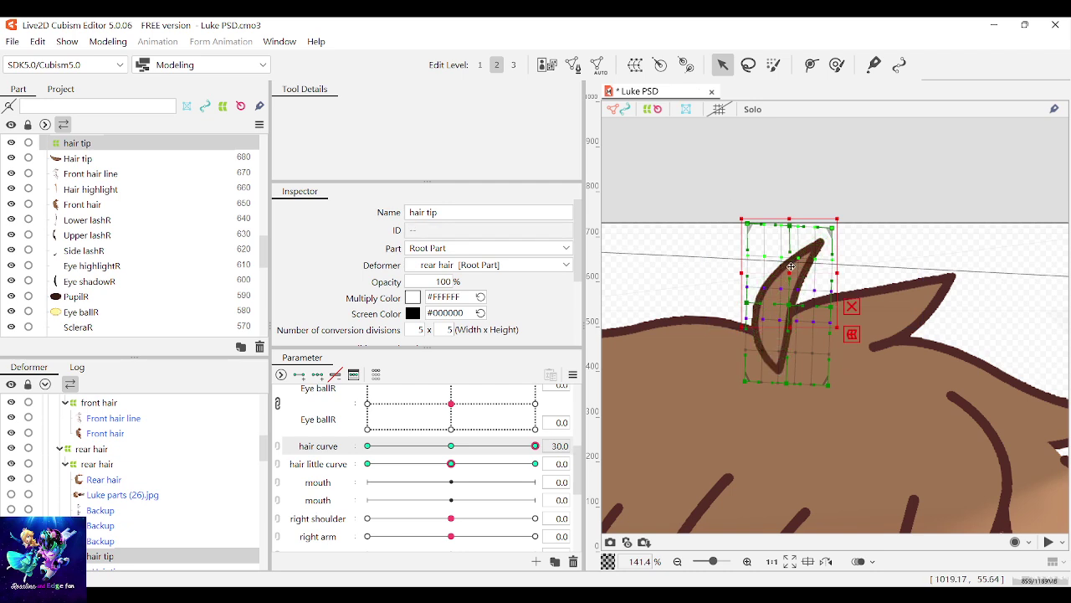
pyautogui.moveTo(790, 270); pyautogui.dragTo(800, 270)
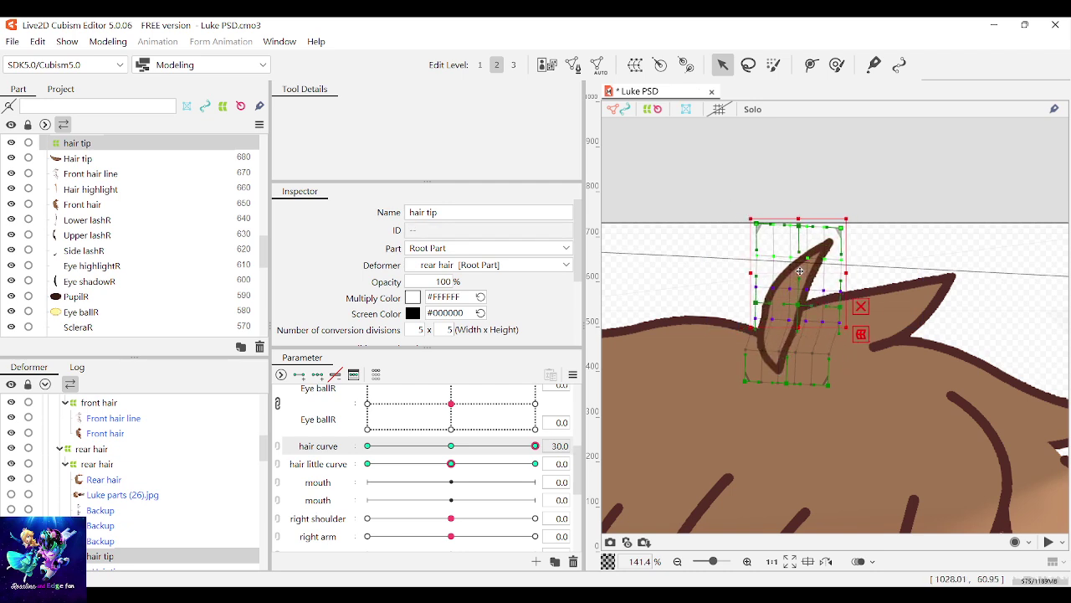
pyautogui.moveTo(853, 215); pyautogui.dragTo(857, 226)
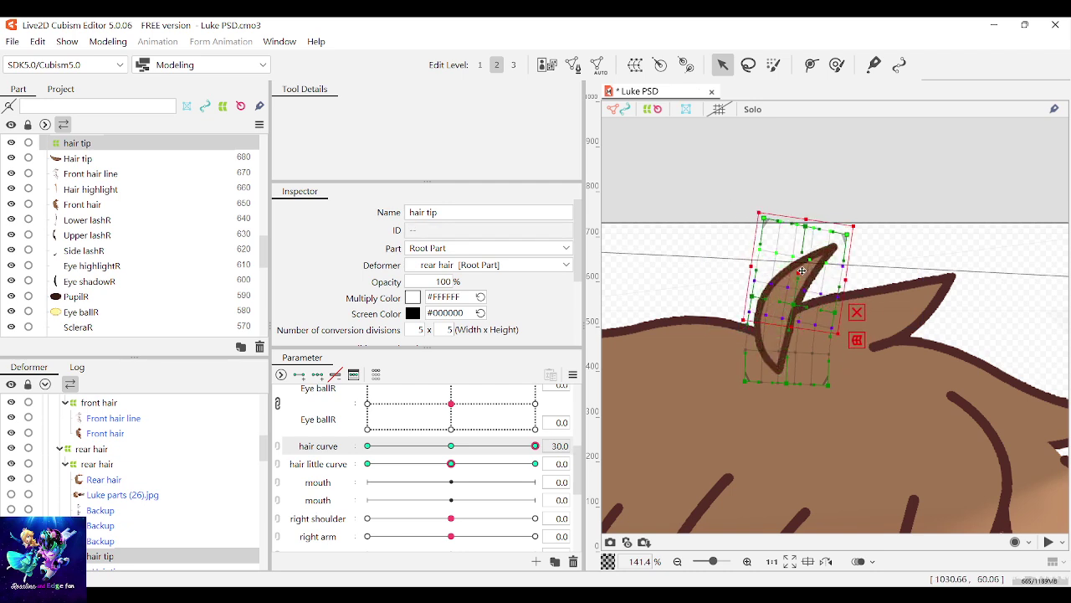
# Step: Shift and rotate the upper hair tip points further clockwise to strengthen the rightward bend at hair curve 30
pyautogui.moveTo(798, 275); pyautogui.dragTo(806, 273)
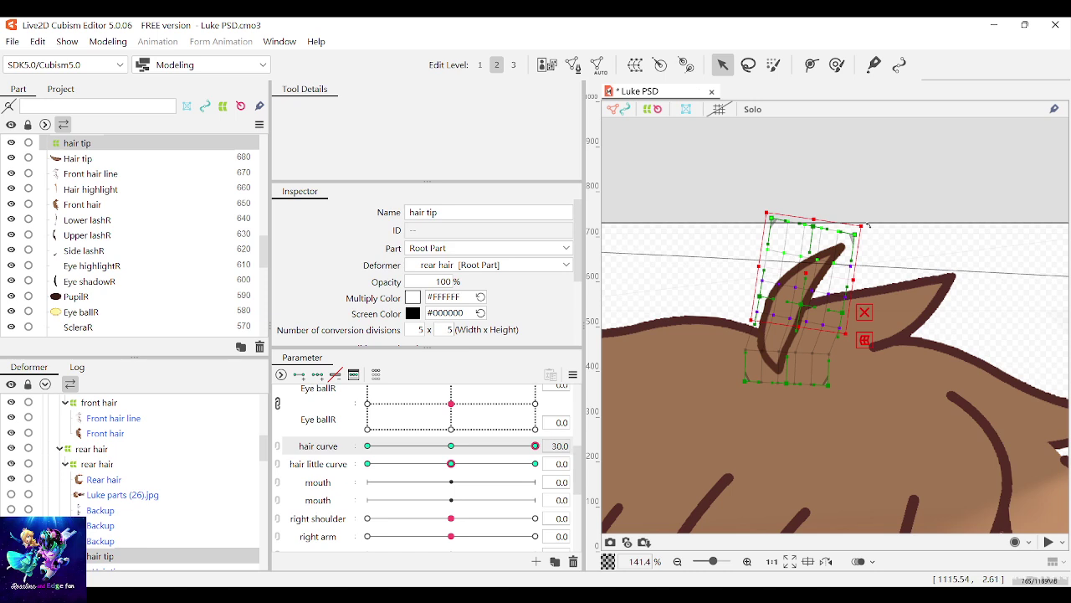
pyautogui.moveTo(869, 224); pyautogui.dragTo(878, 236)
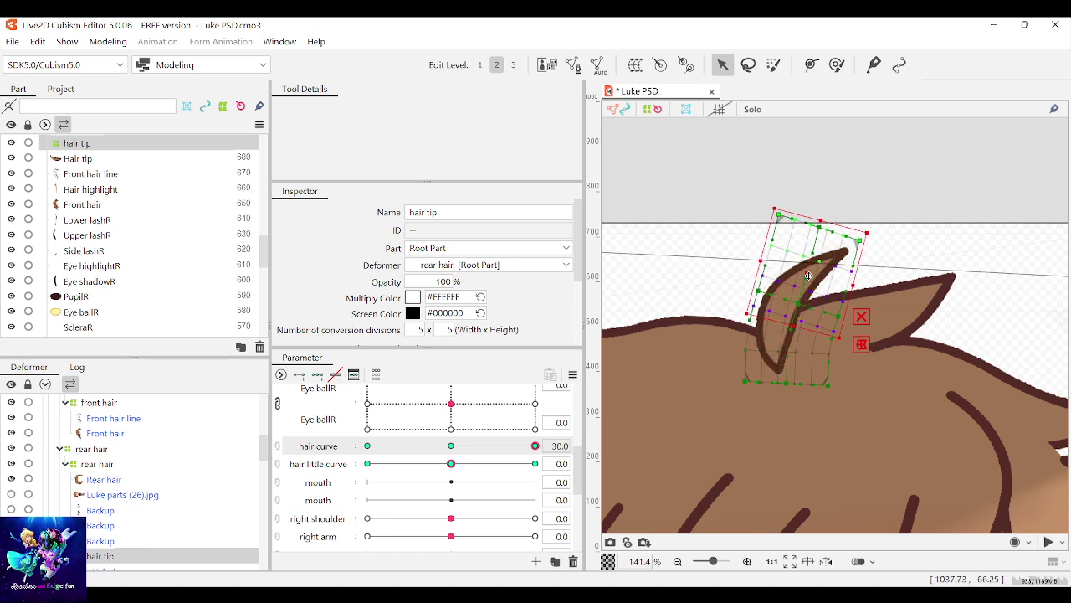
pyautogui.moveTo(807, 276); pyautogui.dragTo(816, 276)
pyautogui.moveTo(875, 231); pyautogui.dragTo(880, 238)
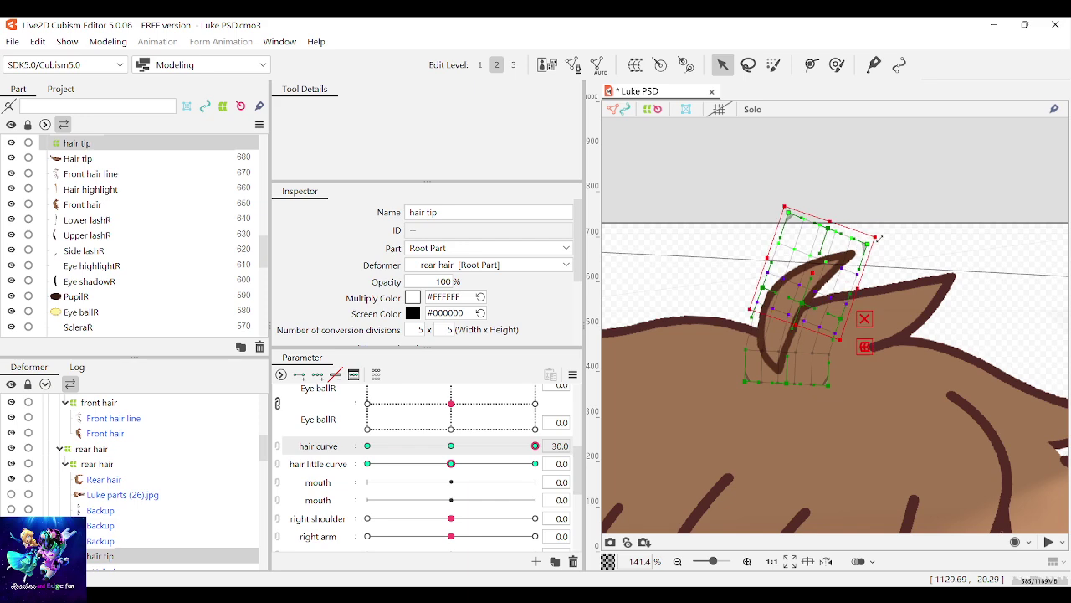
pyautogui.scroll(-2, 857, 262)
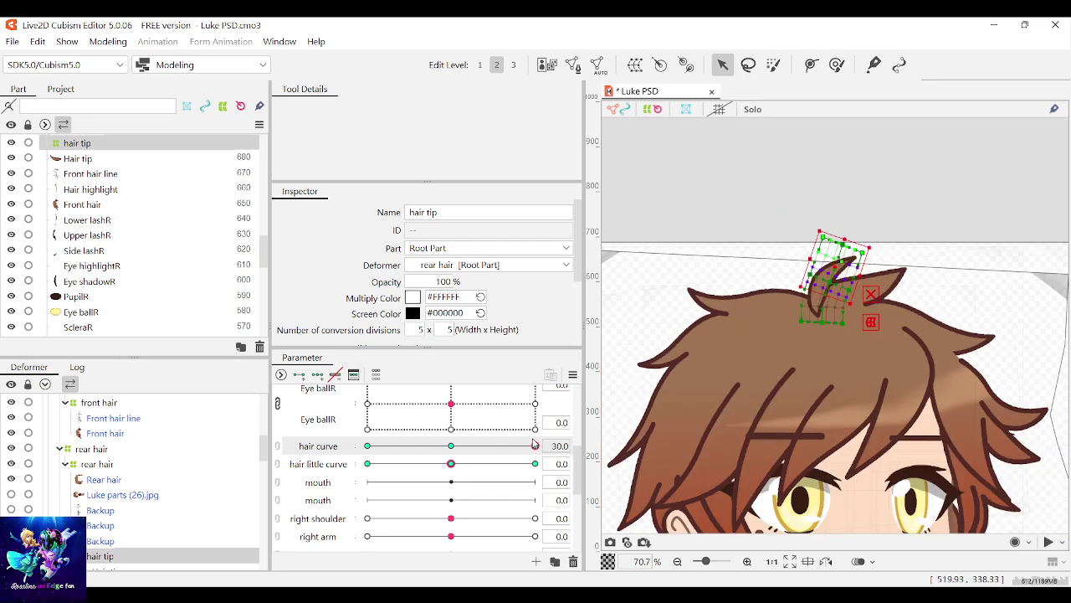
pyautogui.moveTo(534, 445); pyautogui.dragTo(631, 431)
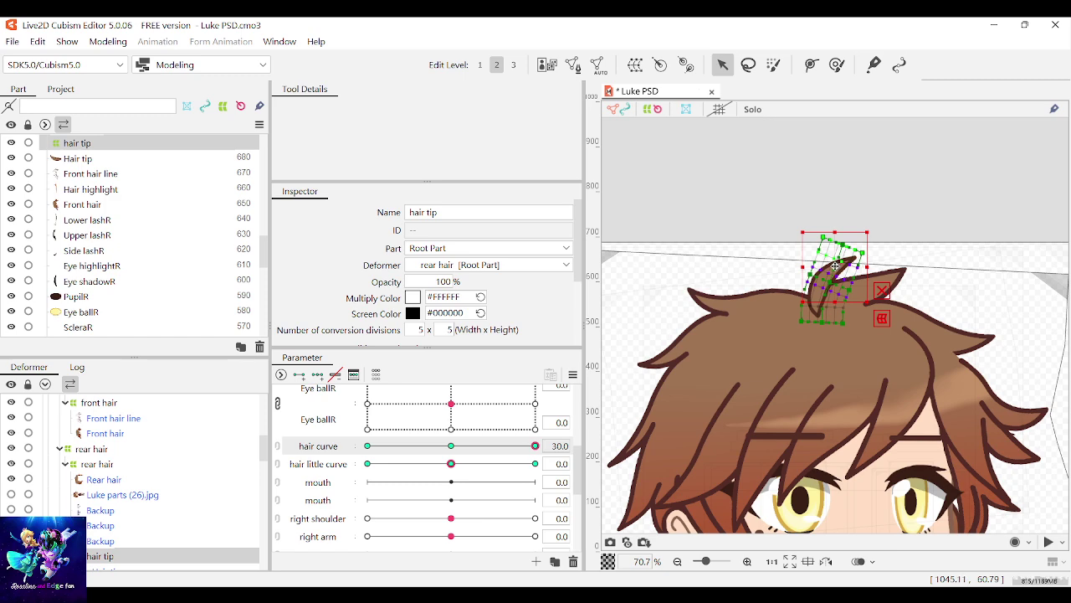
pyautogui.moveTo(835, 266); pyautogui.dragTo(835, 267)
# Step: Set hair curve to -30 and shift and rotate the upper hair tip points counterclockwise so the tip bends left
pyautogui.moveTo(536, 445); pyautogui.dragTo(301, 464)
pyautogui.scroll(5, 829, 238)
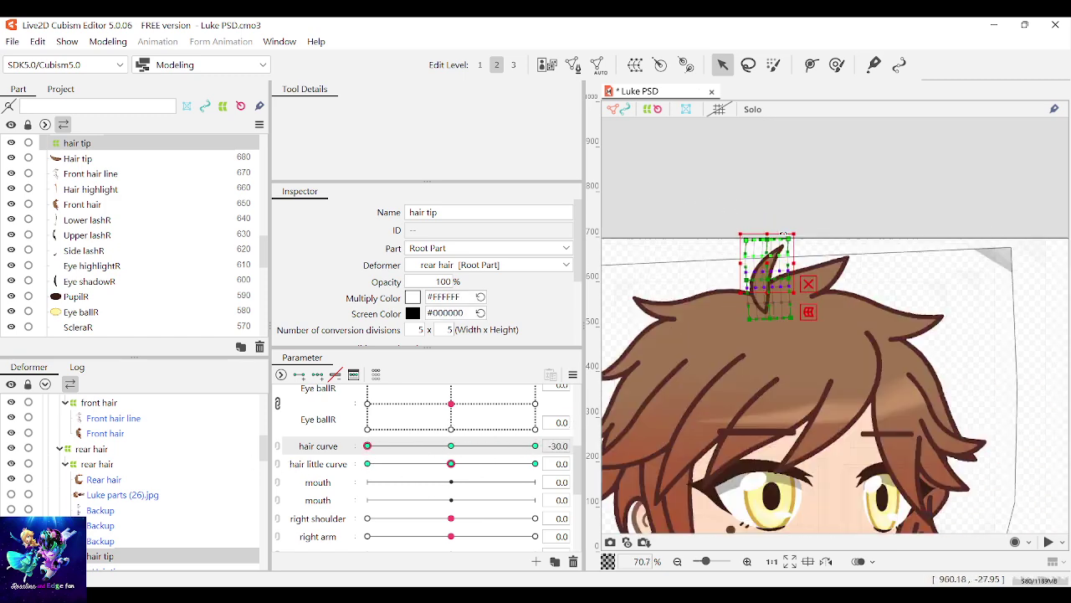
pyautogui.moveTo(735, 327); pyautogui.dragTo(715, 327)
pyautogui.scroll(-1, 761, 318)
pyautogui.scroll(1, 758, 289)
pyautogui.moveTo(795, 256); pyautogui.dragTo(774, 239)
pyautogui.moveTo(724, 334); pyautogui.dragTo(697, 336)
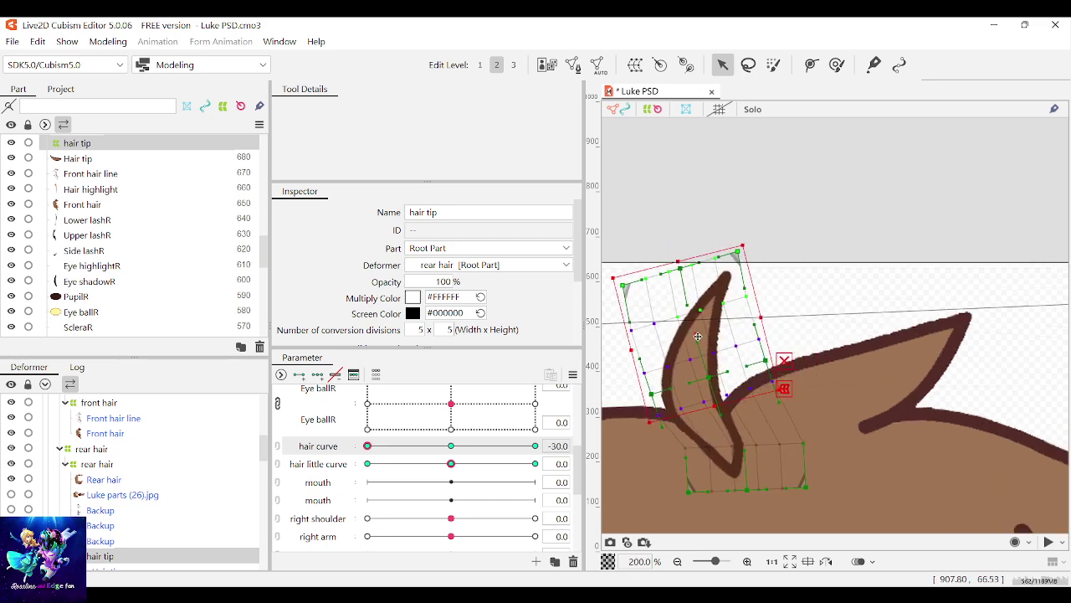
pyautogui.moveTo(749, 243); pyautogui.dragTo(730, 237)
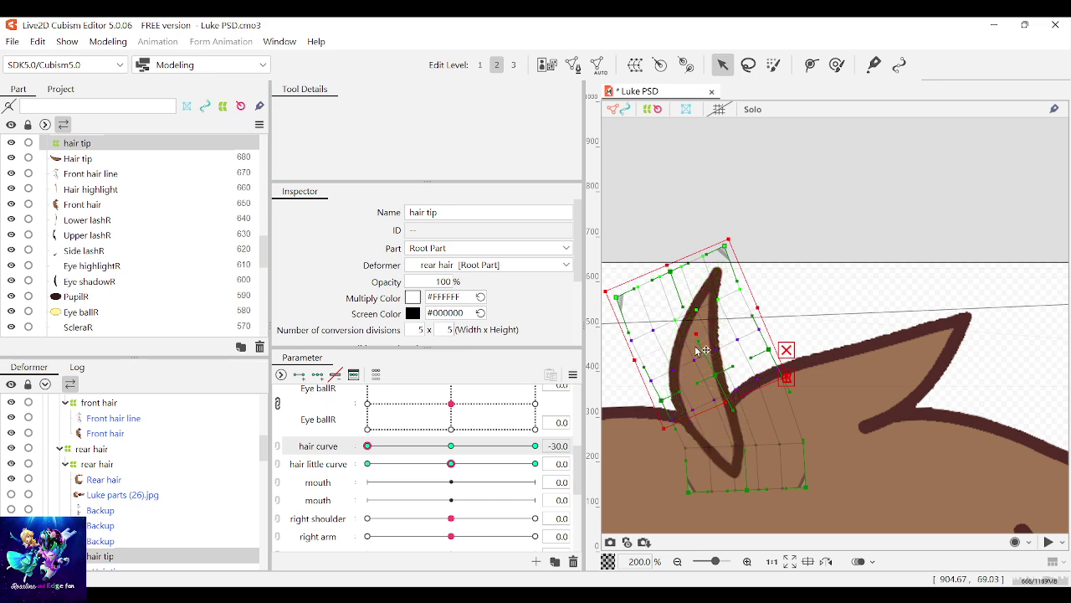
pyautogui.moveTo(695, 334); pyautogui.dragTo(692, 341)
pyautogui.scroll(-2, 866, 324)
# Step: Return hair curve to 0, set hair little curve to 30, and bend the upper hair tip points slightly right
pyautogui.moveTo(396, 447); pyautogui.dragTo(543, 465)
pyautogui.scroll(-3, 735, 398)
pyautogui.scroll(4, 760, 385)
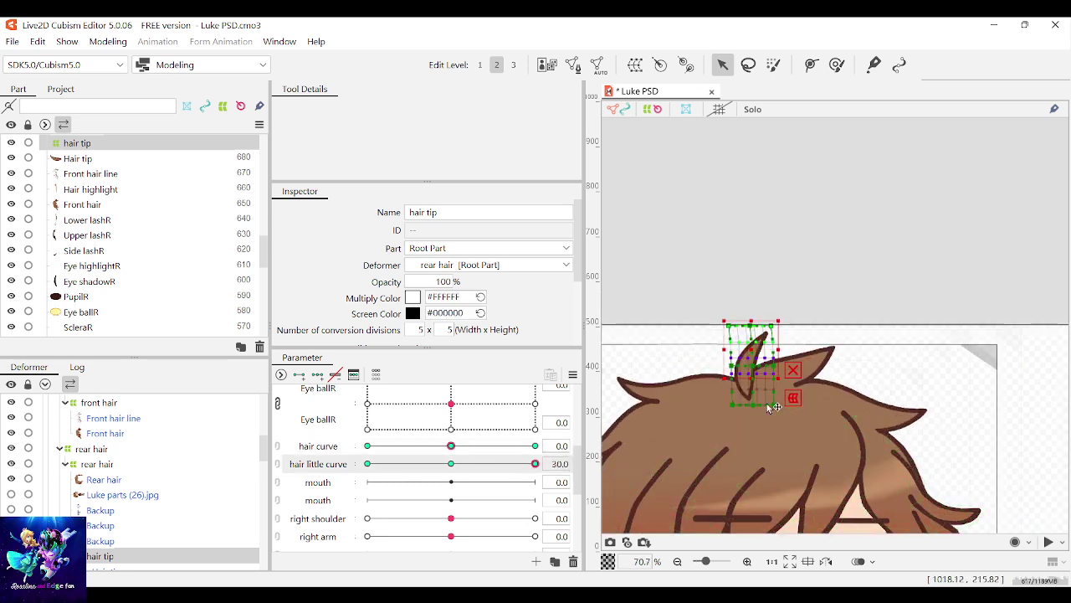
pyautogui.moveTo(864, 359); pyautogui.dragTo(696, 278)
pyautogui.moveTo(755, 321); pyautogui.dragTo(763, 320)
pyautogui.moveTo(816, 277); pyautogui.dragTo(831, 289)
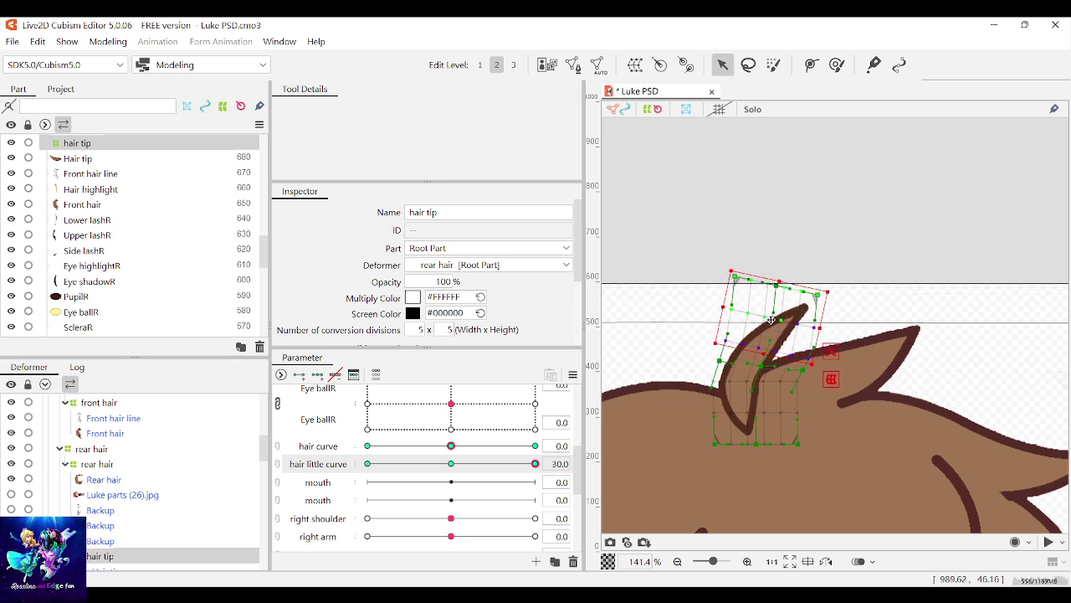
# Step: Set hair little curve to -30 and shift and rotate the upper hair tip points slightly left
pyautogui.moveTo(533, 466); pyautogui.dragTo(367, 467)
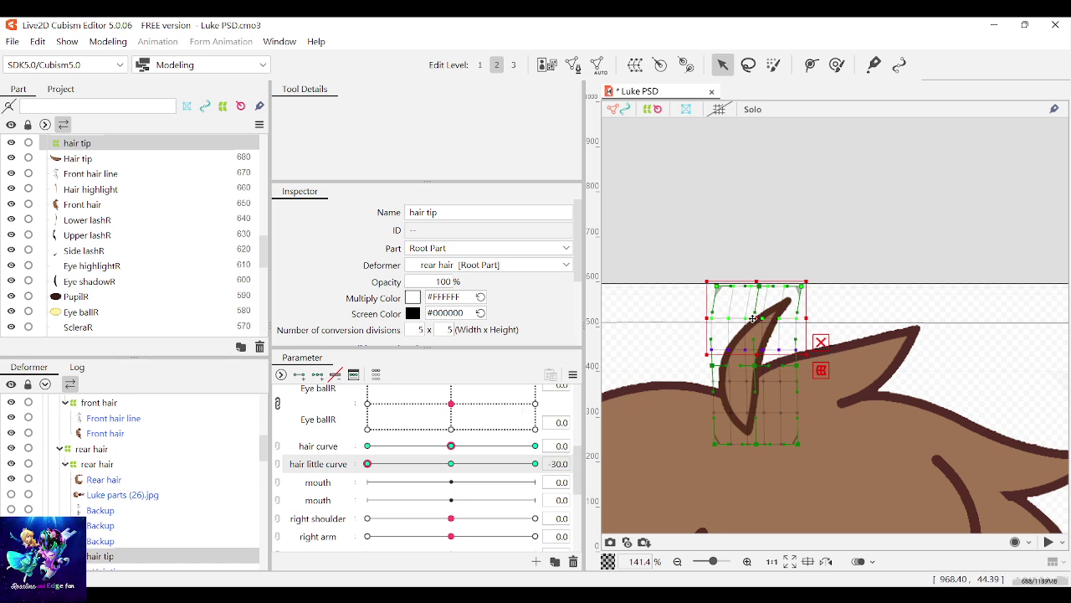
pyautogui.moveTo(755, 319); pyautogui.dragTo(742, 319)
pyautogui.moveTo(797, 283); pyautogui.dragTo(775, 271)
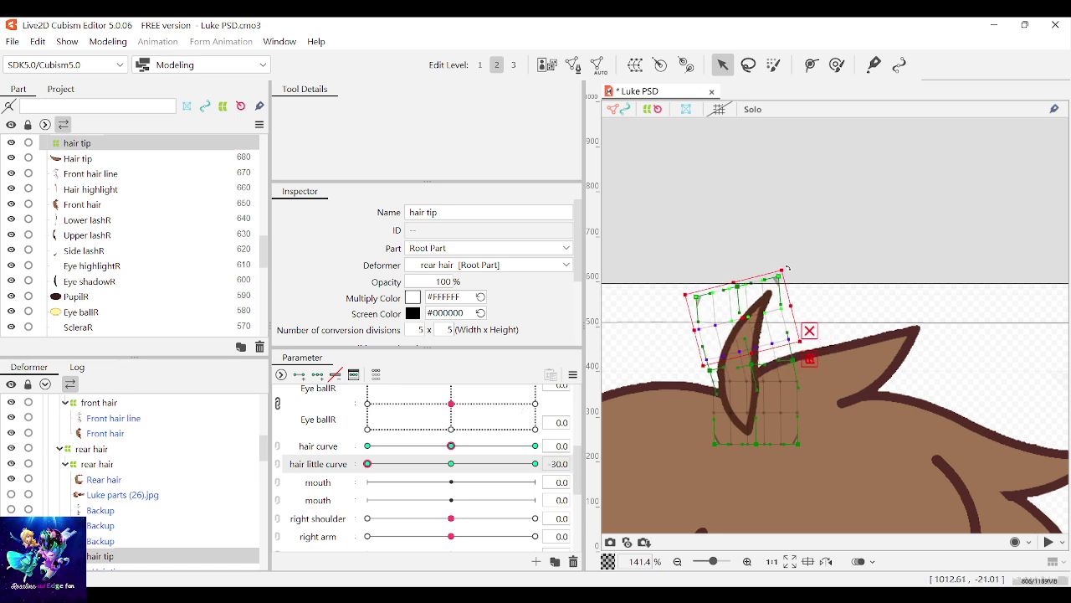
pyautogui.moveTo(738, 324); pyautogui.dragTo(740, 324)
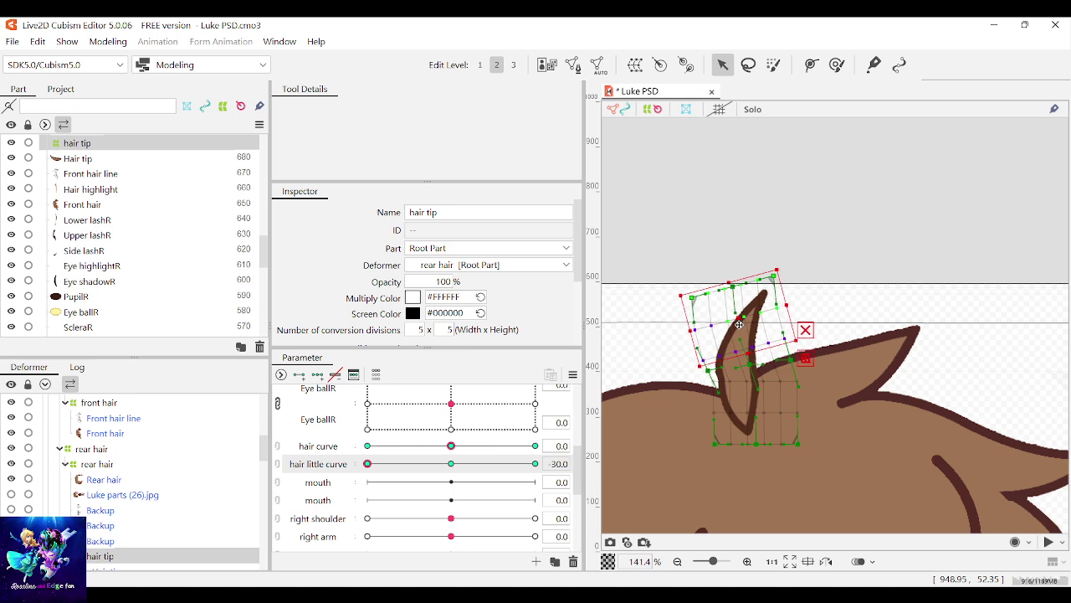
pyautogui.moveTo(369, 464)
pyautogui.mouseDown()
pyautogui.moveTo(438, 459)
pyautogui.moveTo(351, 471)
pyautogui.mouseUp()
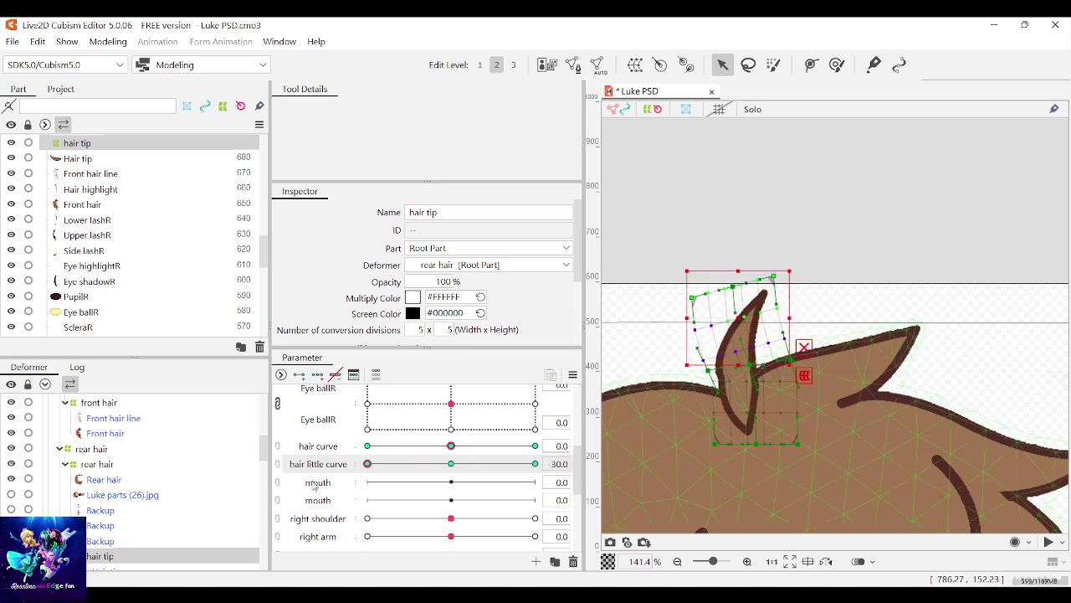
pyautogui.moveTo(738, 318); pyautogui.dragTo(739, 319)
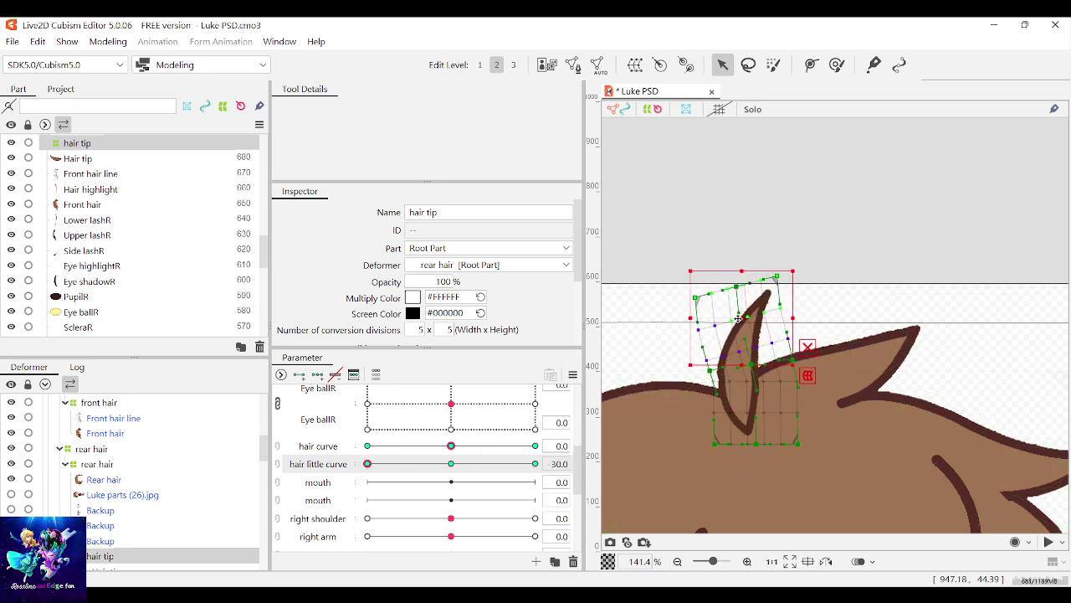
pyautogui.moveTo(799, 270); pyautogui.dragTo(790, 267)
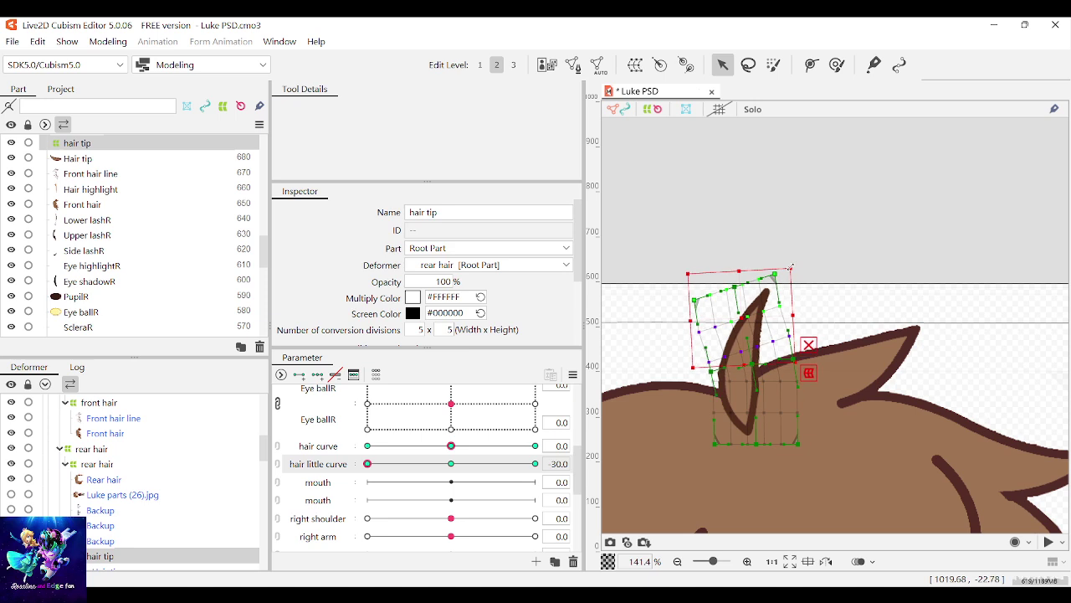
# Step: Preview the hair tip's sway across hair curve and hair little curve, alone and with both at 30
pyautogui.moveTo(449, 462); pyautogui.dragTo(575, 440)
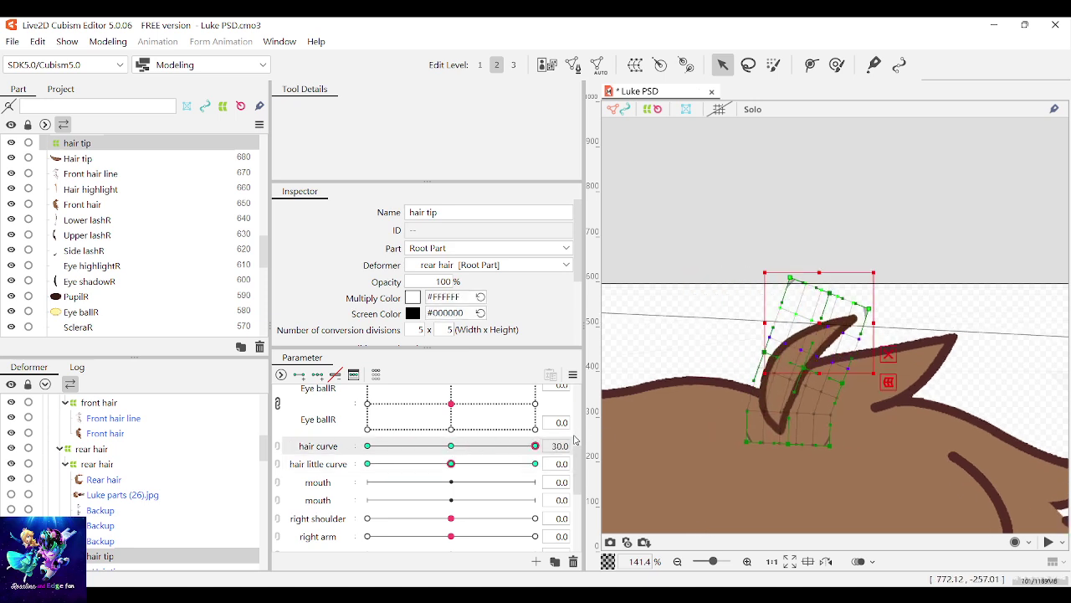
pyautogui.click(450, 447)
pyautogui.scroll(-4, 853, 326)
pyautogui.scroll(1, 831, 370)
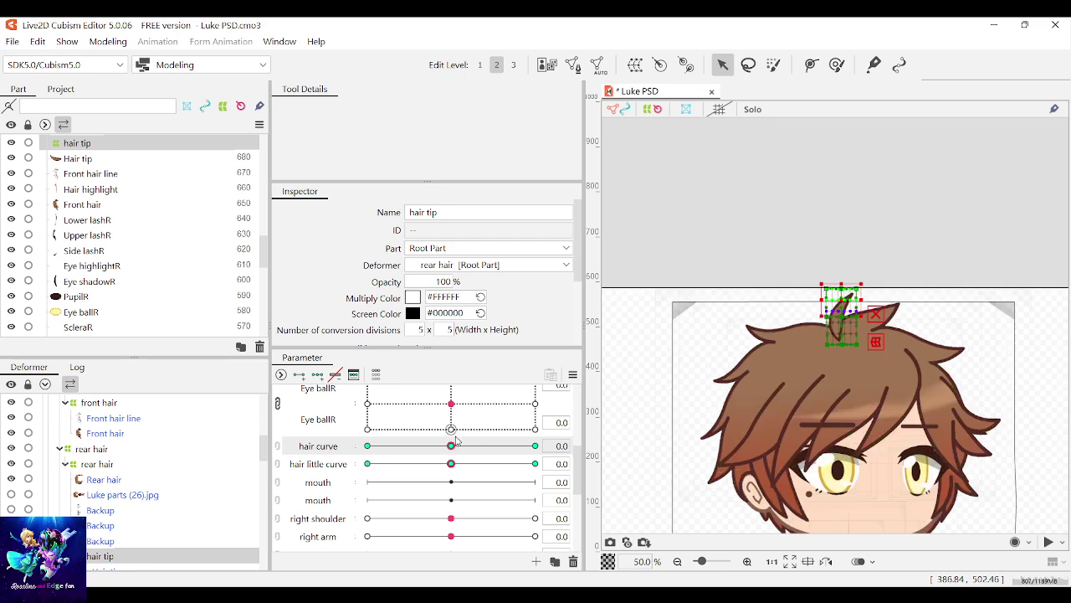
pyautogui.moveTo(451, 463); pyautogui.dragTo(658, 434)
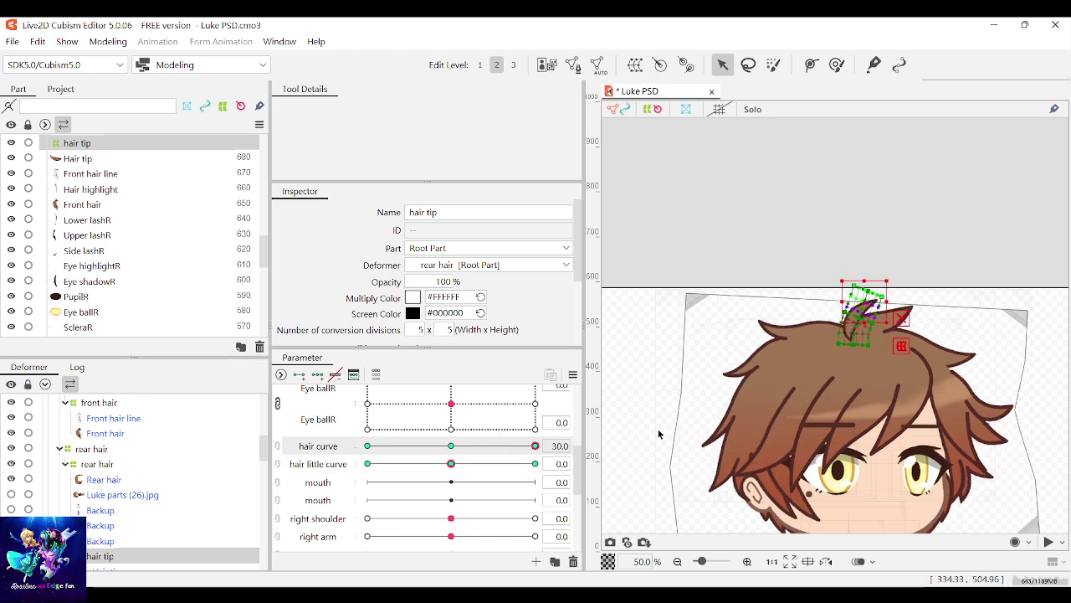
pyautogui.moveTo(450, 466); pyautogui.dragTo(661, 437)
pyautogui.scroll(-2, 780, 337)
pyautogui.scroll(4, 756, 355)
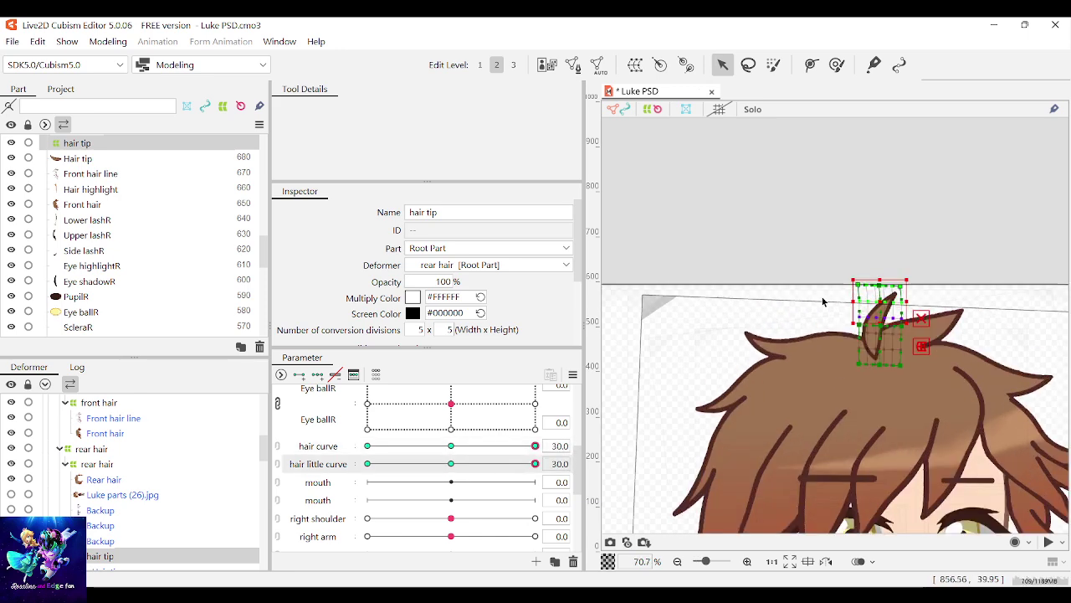
pyautogui.scroll(-2, 748, 338)
pyautogui.scroll(-1, 747, 338)
pyautogui.moveTo(533, 465)
pyautogui.mouseDown()
pyautogui.moveTo(338, 473)
pyautogui.moveTo(560, 445)
pyautogui.moveTo(513, 455)
pyautogui.moveTo(521, 485)
pyautogui.moveTo(536, 485)
pyautogui.mouseUp()
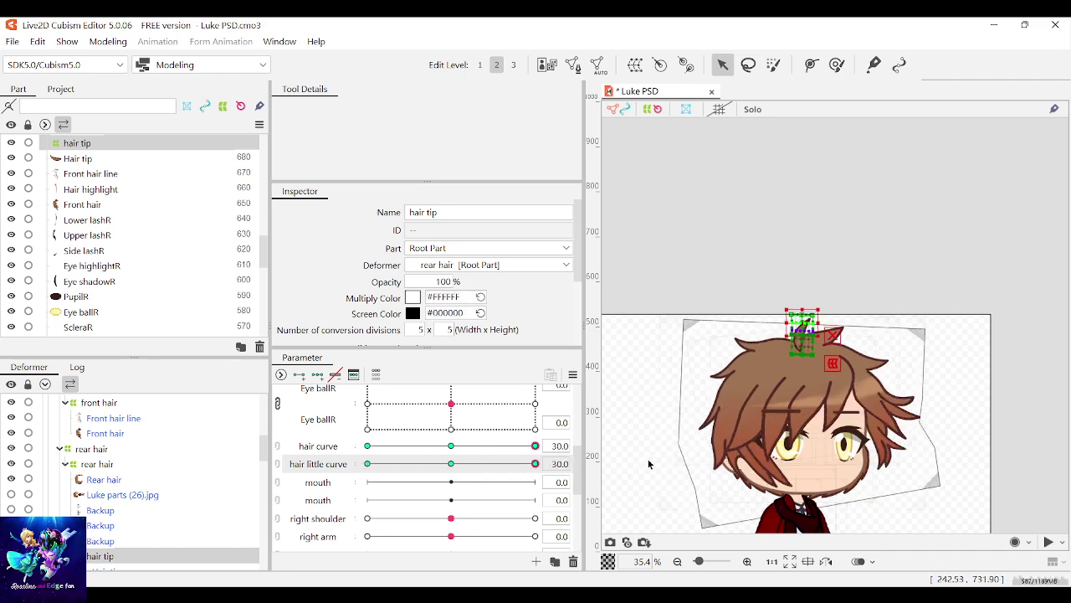
# Step: With hair curve and hair little curve both at 30, shift and rotate the upper hair tip points right
pyautogui.scroll(-1, 669, 436)
pyautogui.scroll(5, 756, 327)
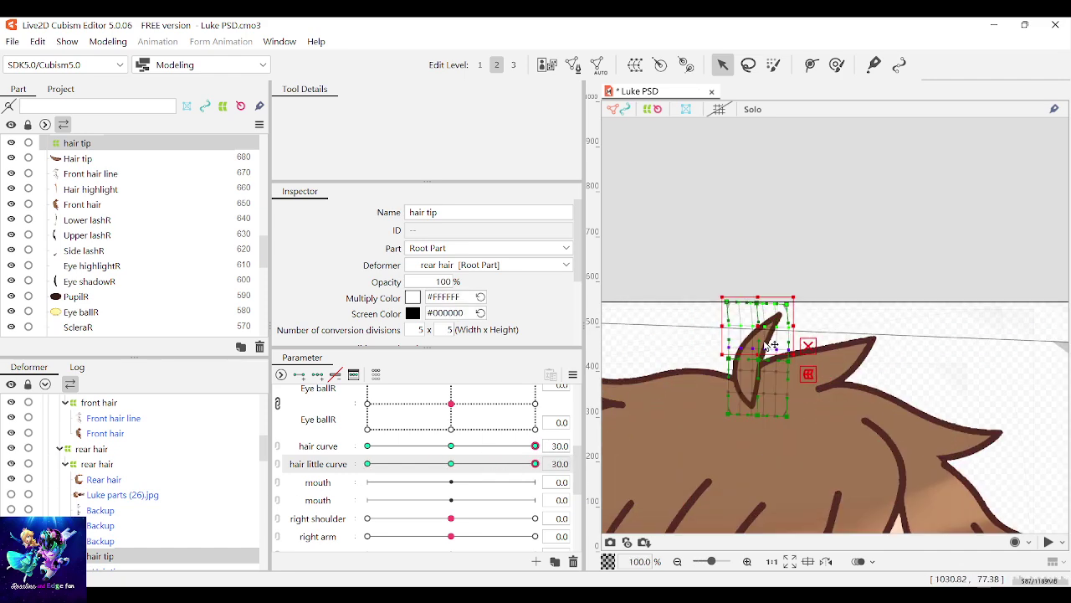
pyautogui.click(451, 464)
pyautogui.moveTo(451, 465); pyautogui.dragTo(544, 465)
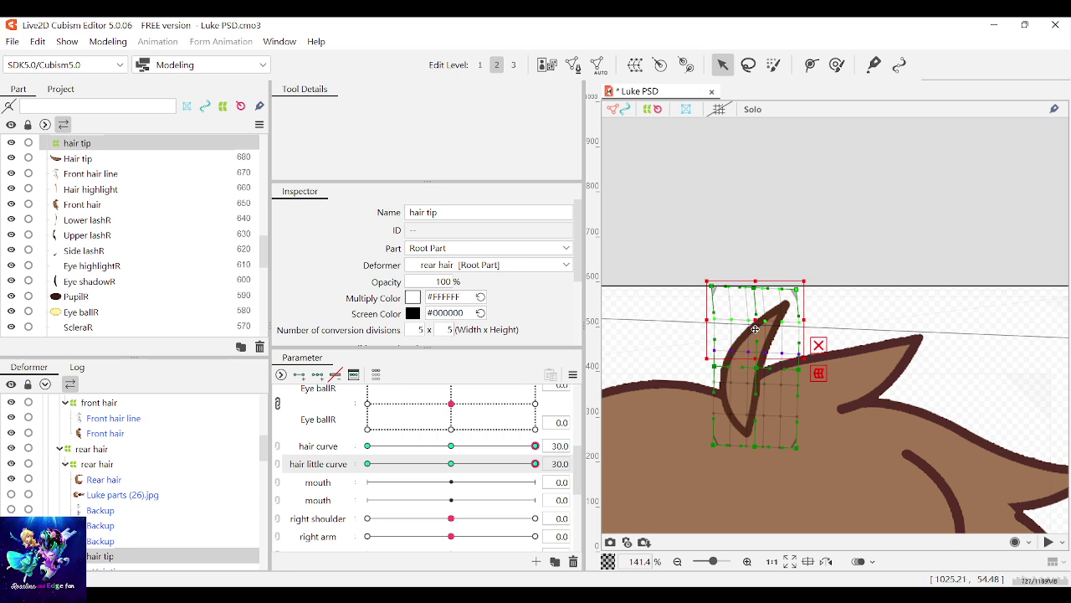
pyautogui.moveTo(755, 329); pyautogui.dragTo(781, 309)
pyautogui.moveTo(823, 276); pyautogui.dragTo(783, 318)
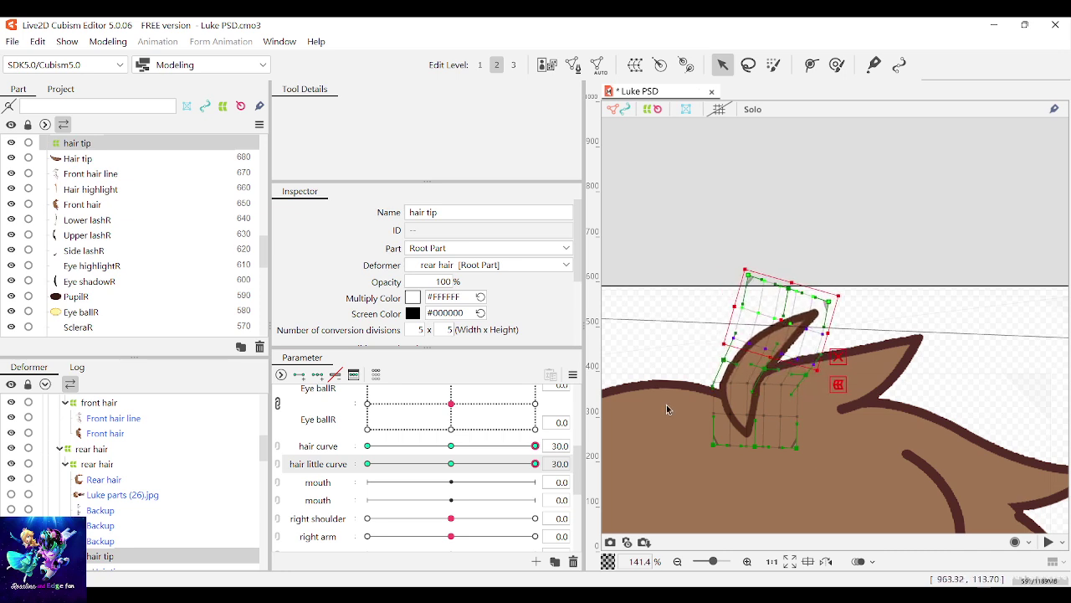
# Step: Keep hair curve at 30, set hair little curve to -30, and shift the upper hair tip points left
pyautogui.moveTo(531, 464); pyautogui.dragTo(282, 500)
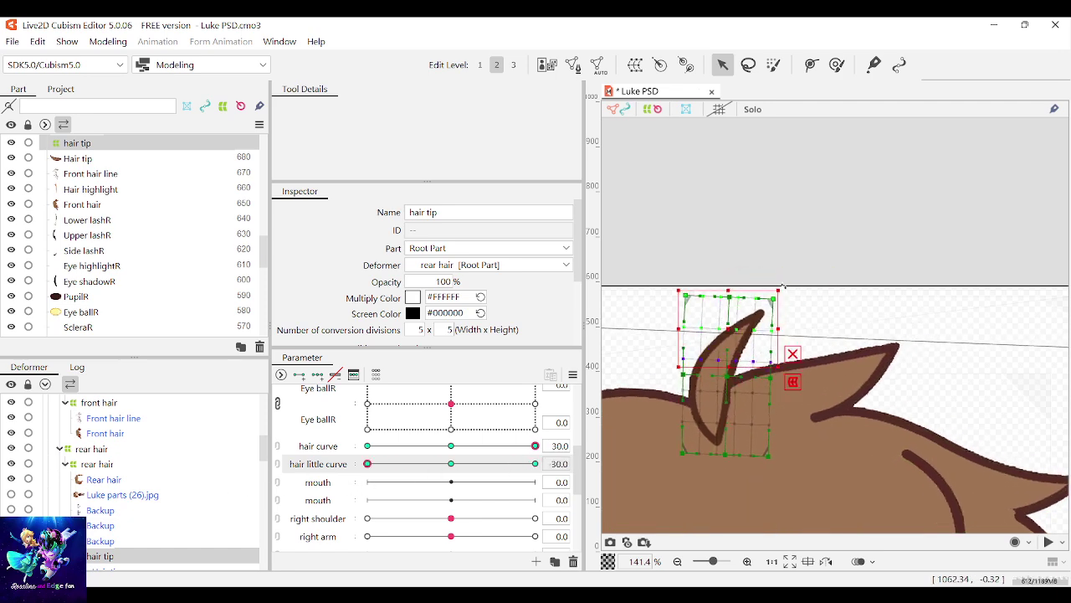
pyautogui.moveTo(718, 329); pyautogui.dragTo(691, 330)
pyautogui.click(453, 464)
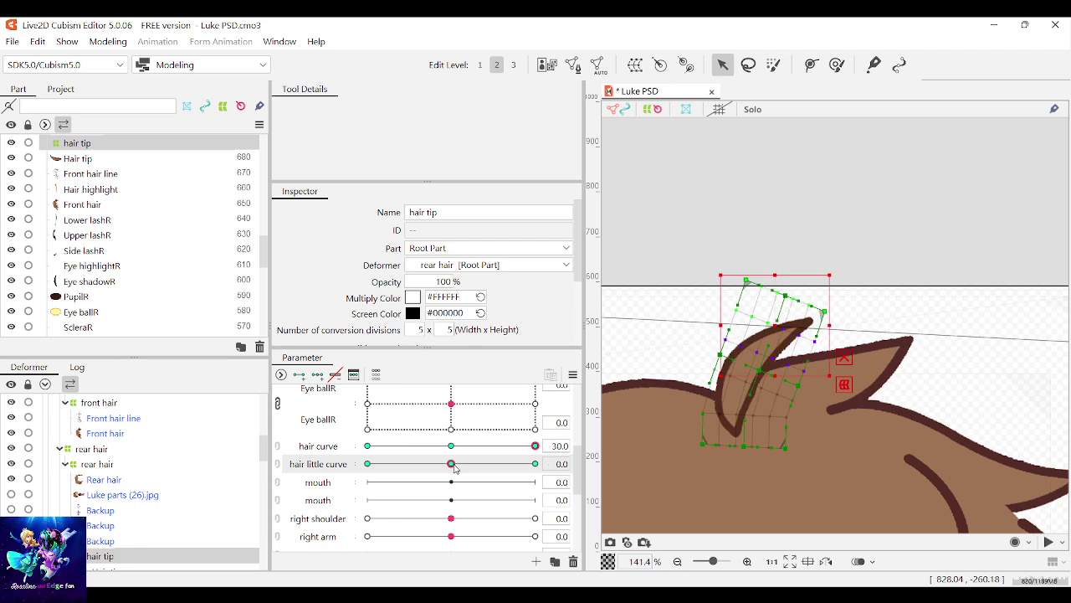
pyautogui.moveTo(453, 466); pyautogui.dragTo(312, 491)
pyautogui.moveTo(693, 328); pyautogui.dragTo(705, 328)
pyautogui.moveTo(430, 464); pyautogui.dragTo(342, 476)
# Step: Set hair curve to -30 and hair little curve to 30, and rotate the upper hair tip points clockwise to bend right
pyautogui.click(369, 447)
pyautogui.click(534, 464)
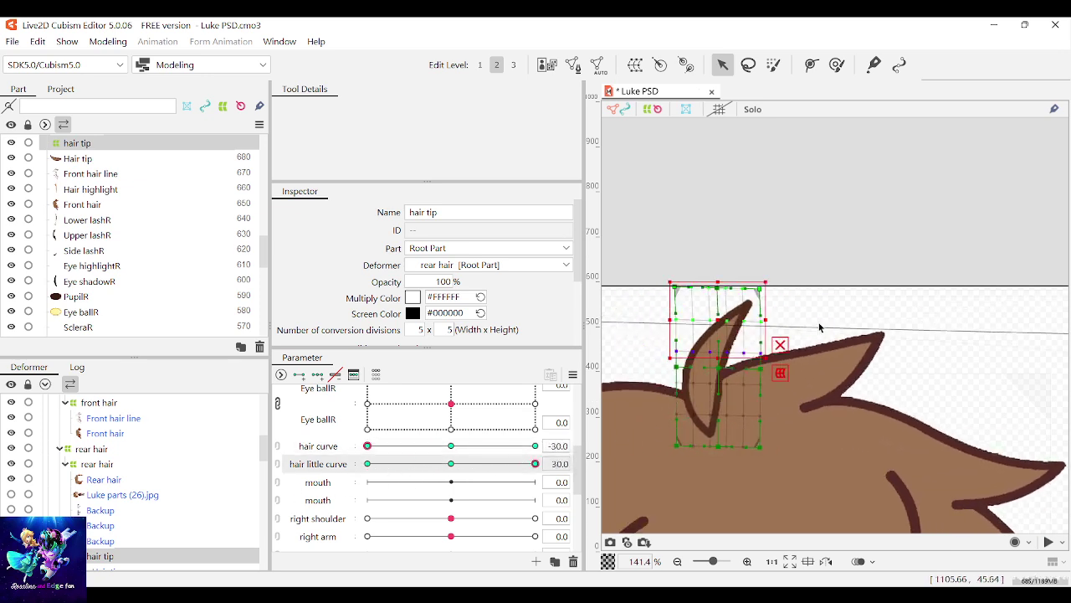
pyautogui.moveTo(764, 284); pyautogui.dragTo(669, 349)
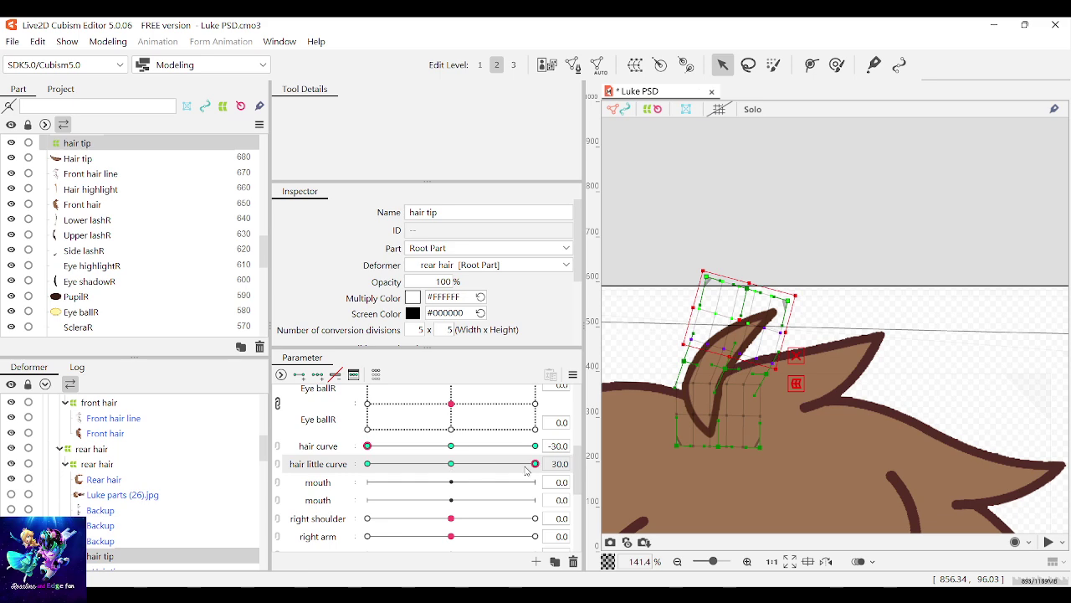
# Step: With hair curve and hair little curve both at -30, shift and rotate the upper hair tip points left
pyautogui.moveTo(532, 464); pyautogui.dragTo(311, 462)
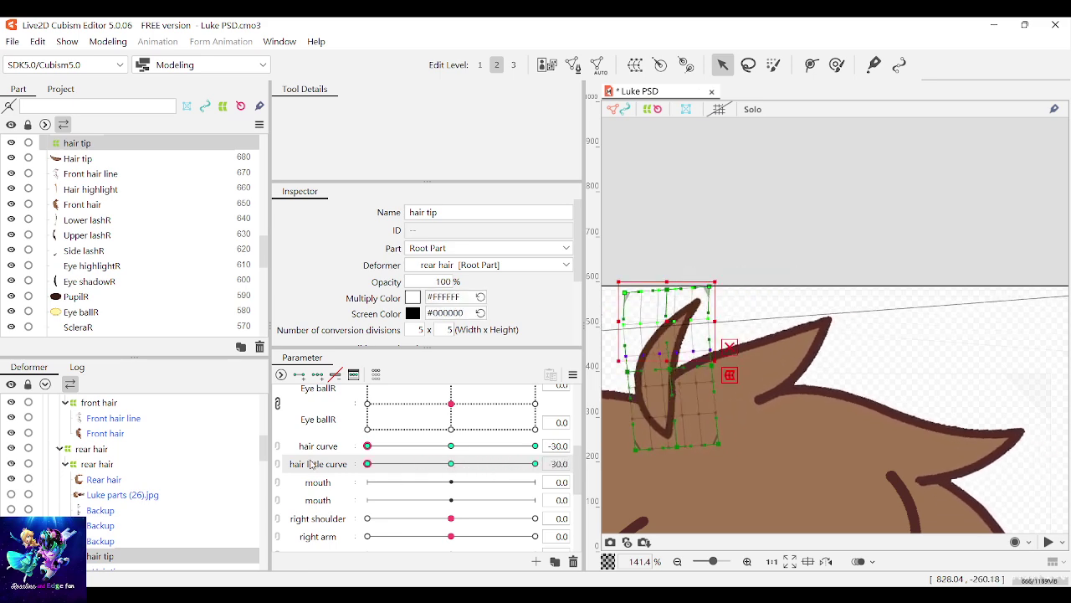
pyautogui.scroll(-2, 758, 311)
pyautogui.scroll(2, 712, 318)
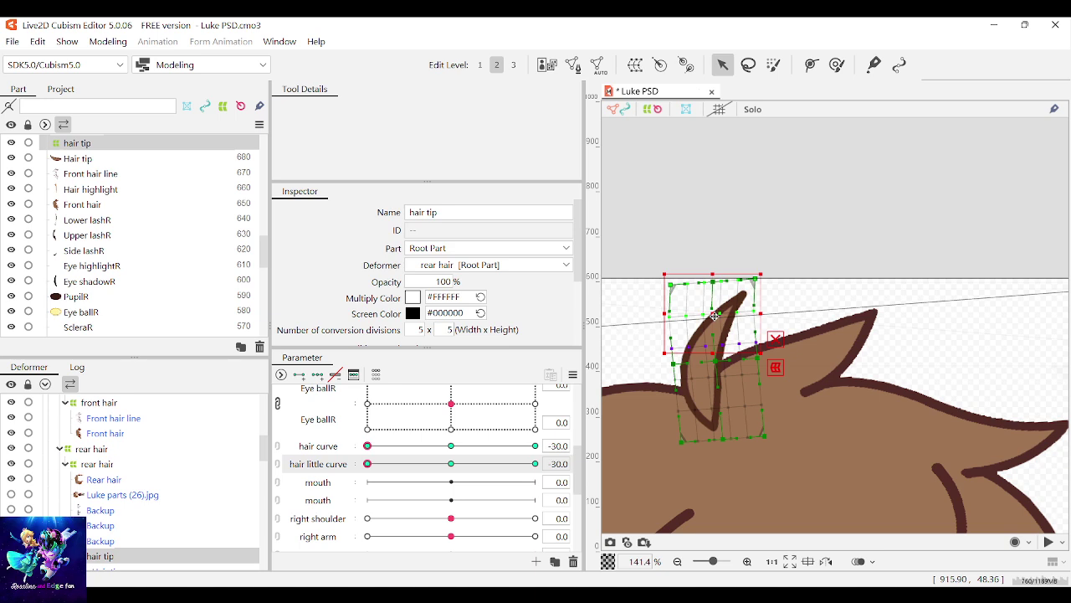
pyautogui.moveTo(714, 316); pyautogui.dragTo(696, 316)
pyautogui.moveTo(748, 273); pyautogui.dragTo(740, 263)
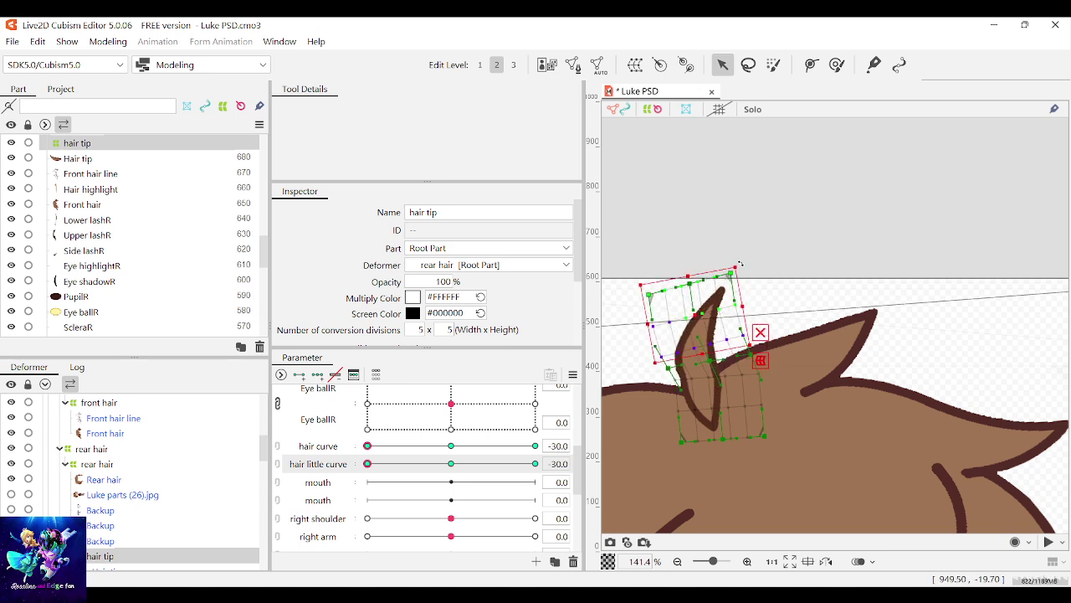
# Step: With hair curve and hair little curve both at -30, shift the upper hair tip points further left and reshape the deformer's middle points
pyautogui.moveTo(714, 313); pyautogui.dragTo(699, 313)
pyautogui.moveTo(839, 471); pyautogui.dragTo(643, 370)
pyautogui.moveTo(812, 406); pyautogui.dragTo(762, 408)
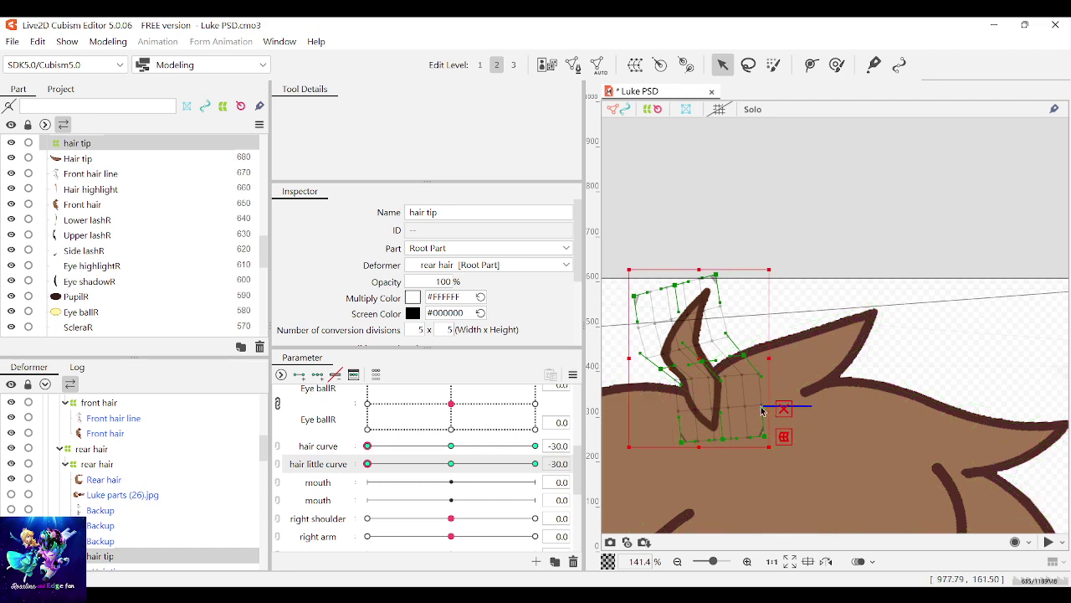
pyautogui.moveTo(665, 377); pyautogui.dragTo(707, 379)
pyautogui.scroll(-2, 709, 377)
pyautogui.click(752, 323)
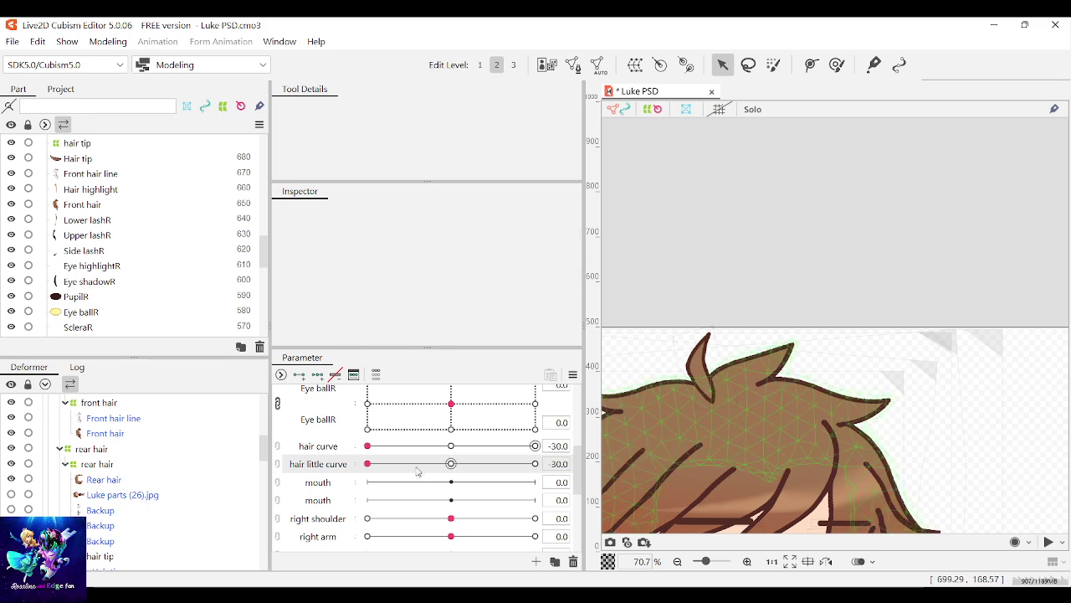
# Step: Reset hair curve to 0, combine it with hair little curve into one linked parameter grid, and test the sway
pyautogui.click(450, 447)
pyautogui.click(279, 450)
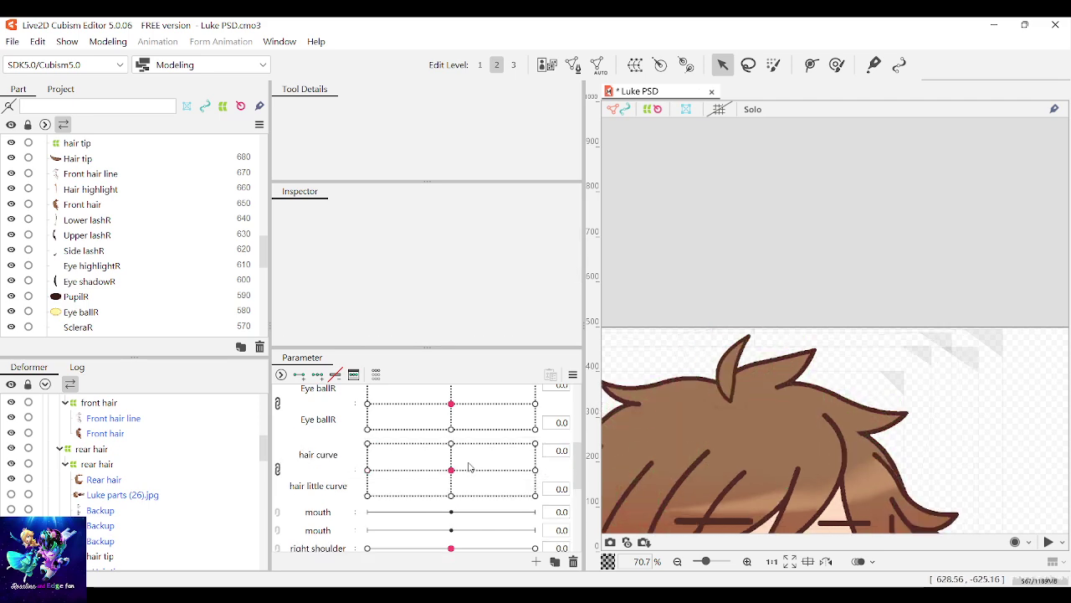
pyautogui.moveTo(470, 467); pyautogui.dragTo(497, 464)
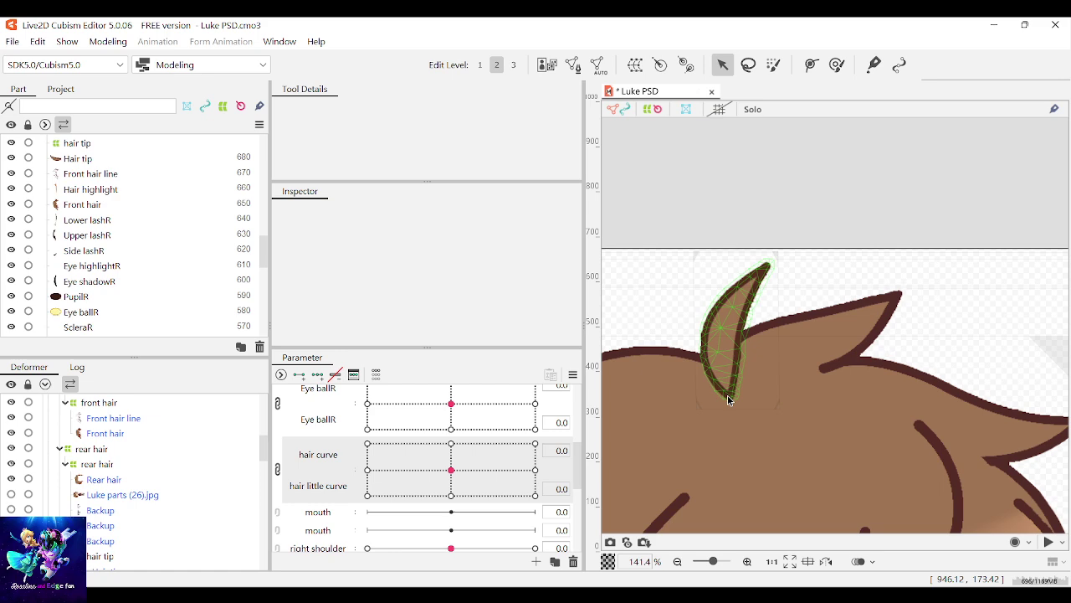
# Step: Select the hair tip deformer, apply extended interpolation across its combined hair curve and hair little curve keys, and save the model
pyautogui.scroll(3, 728, 400)
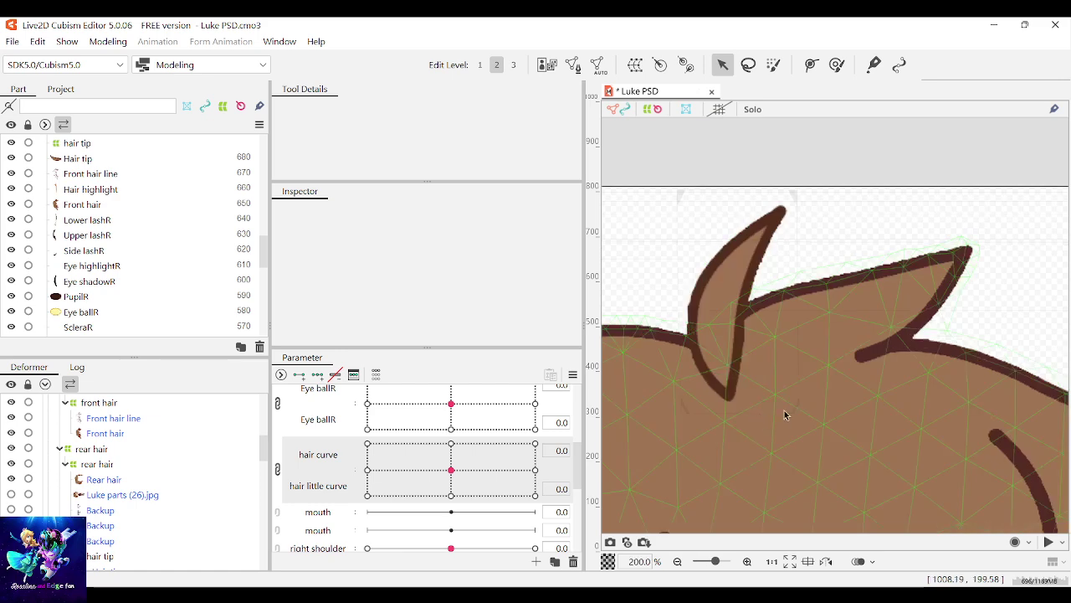
pyautogui.click(795, 410)
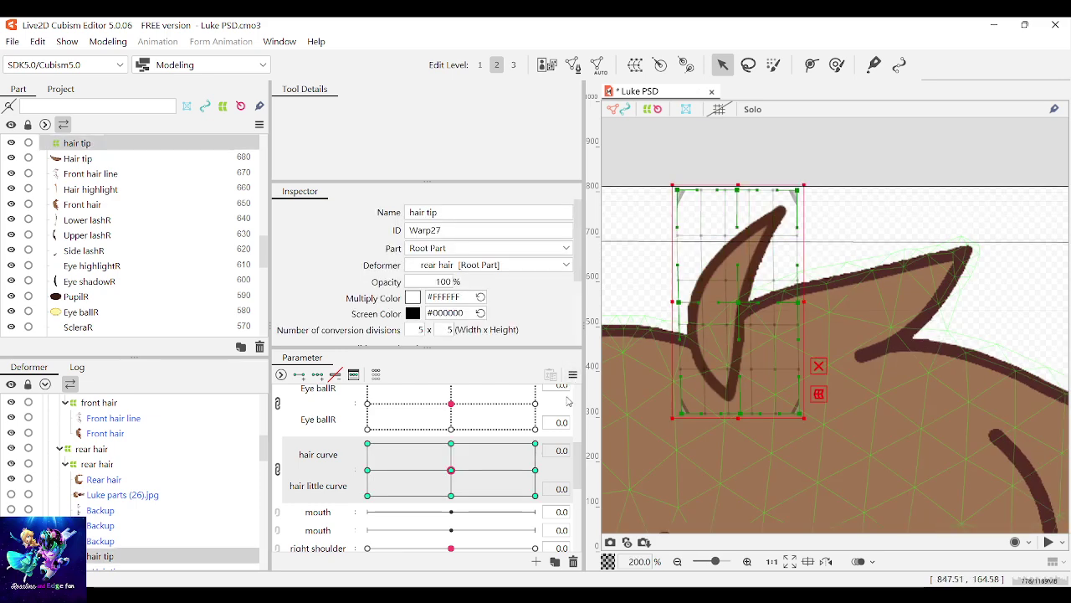
pyautogui.click(636, 538)
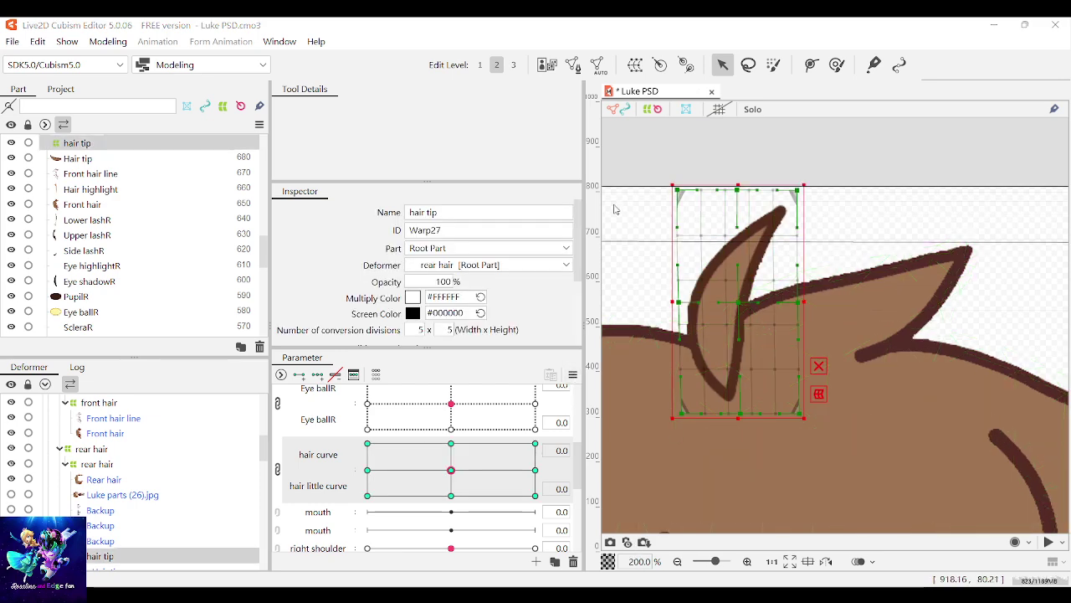
pyautogui.scroll(-4, 751, 226)
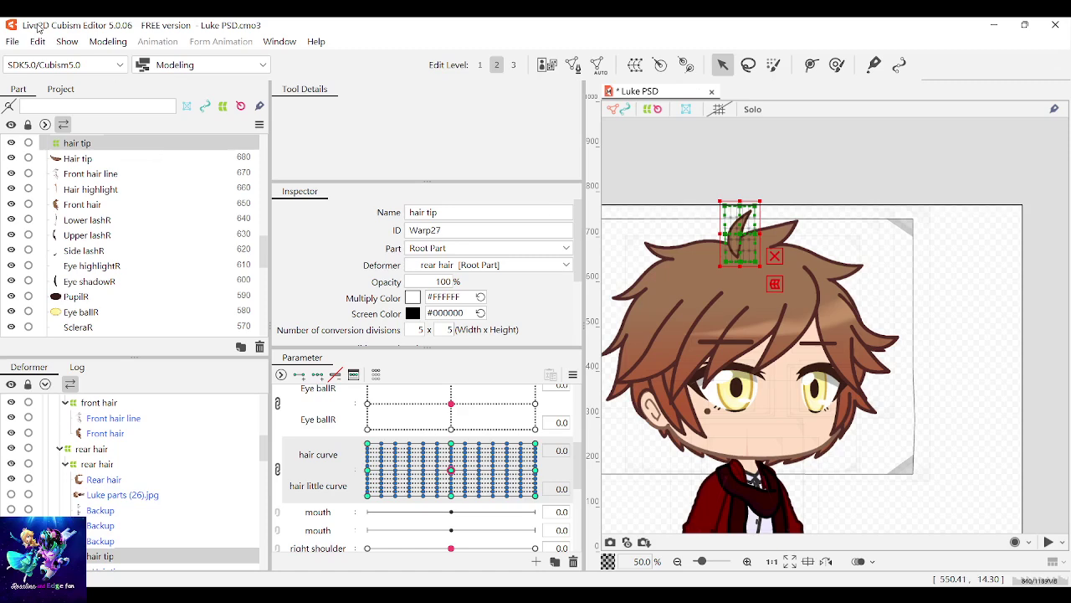
pyautogui.hotkey('ctrl', 's')
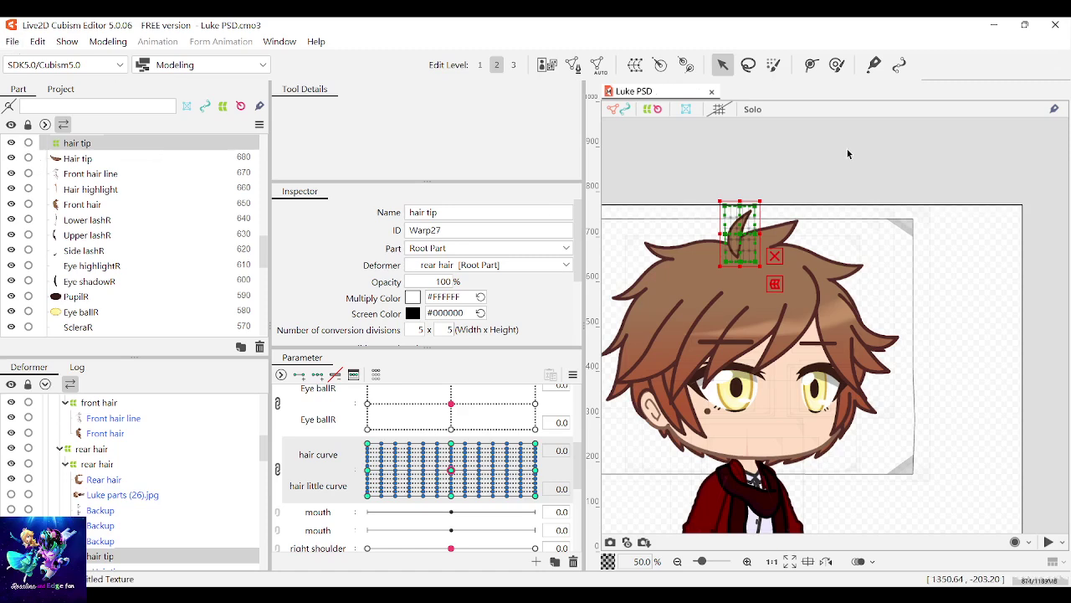
pyautogui.click(847, 149)
# Step: Test the hair sway and eye movement with the combined parameters, and return them to their default positions
pyautogui.moveTo(450, 470); pyautogui.dragTo(506, 442)
pyautogui.moveTo(451, 405); pyautogui.dragTo(417, 454)
pyautogui.click(451, 402)
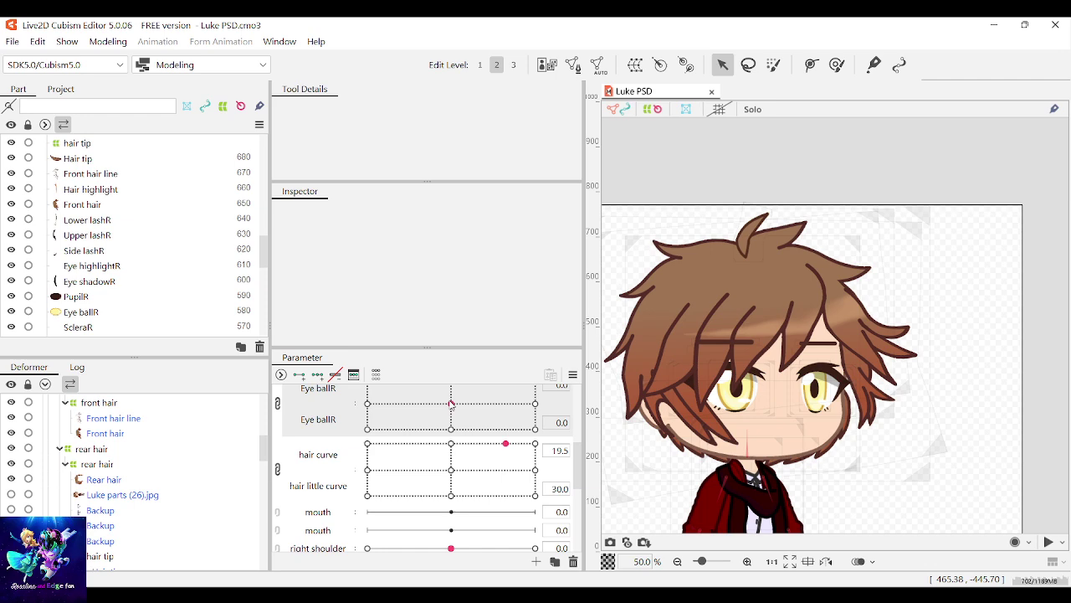
pyautogui.click(452, 468)
pyautogui.click(453, 408)
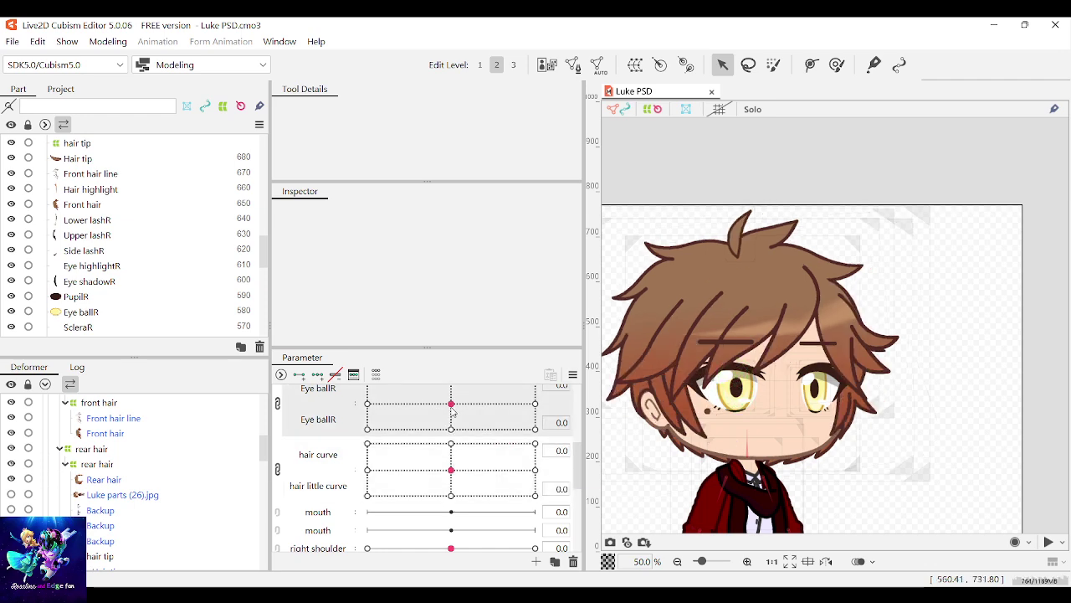
# Step: Select the left eye's deformers and eyeball artwork, and check their movement with the second combined Eye ballR parameters
pyautogui.click(816, 387)
pyautogui.scroll(2, 816, 385)
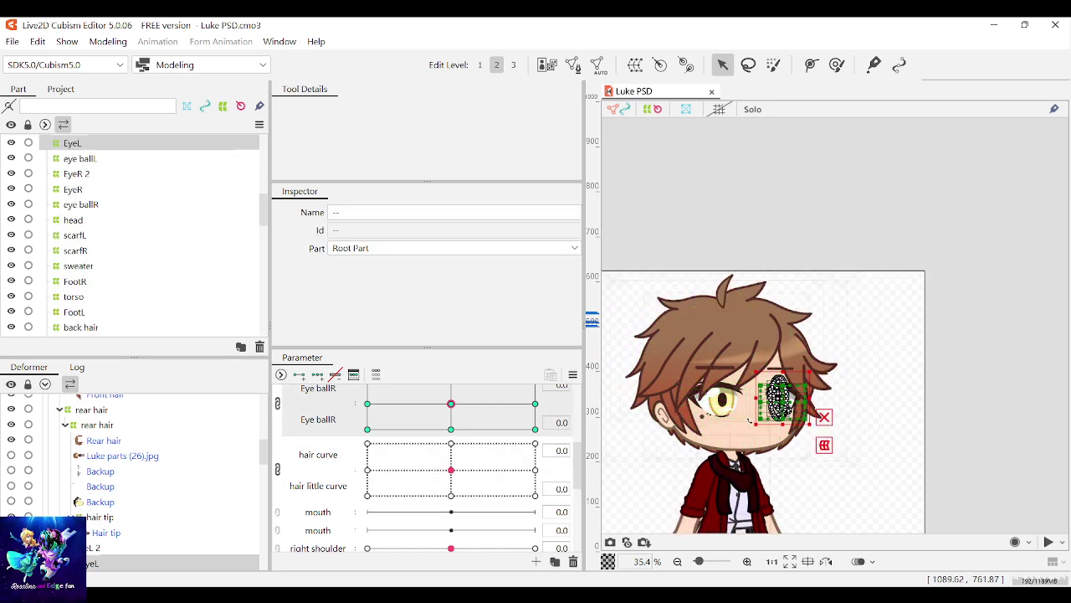
pyautogui.scroll(2, 479, 436)
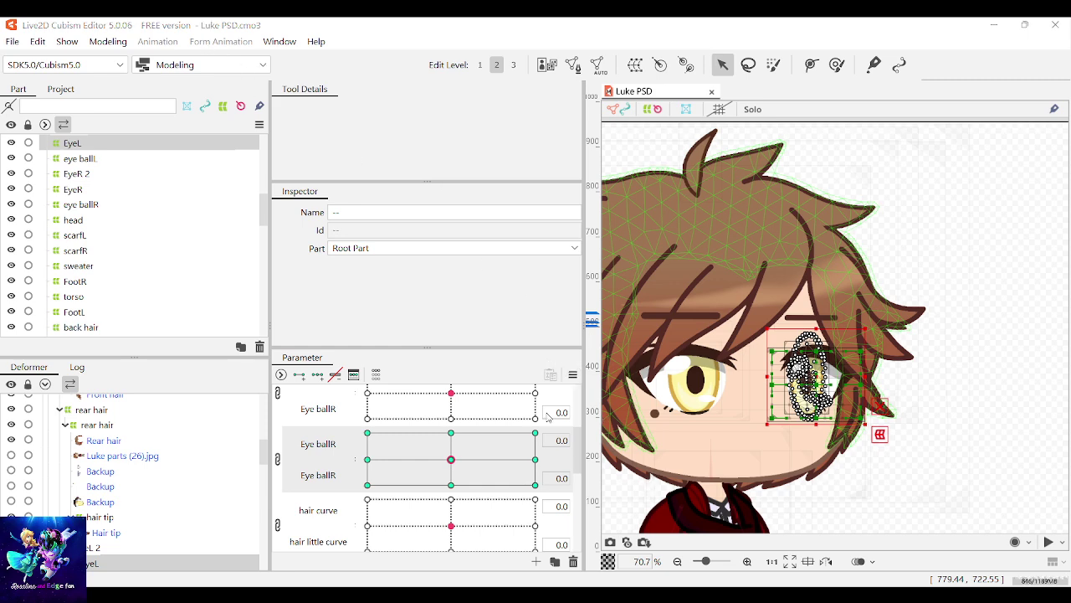
pyautogui.scroll(1, 816, 354)
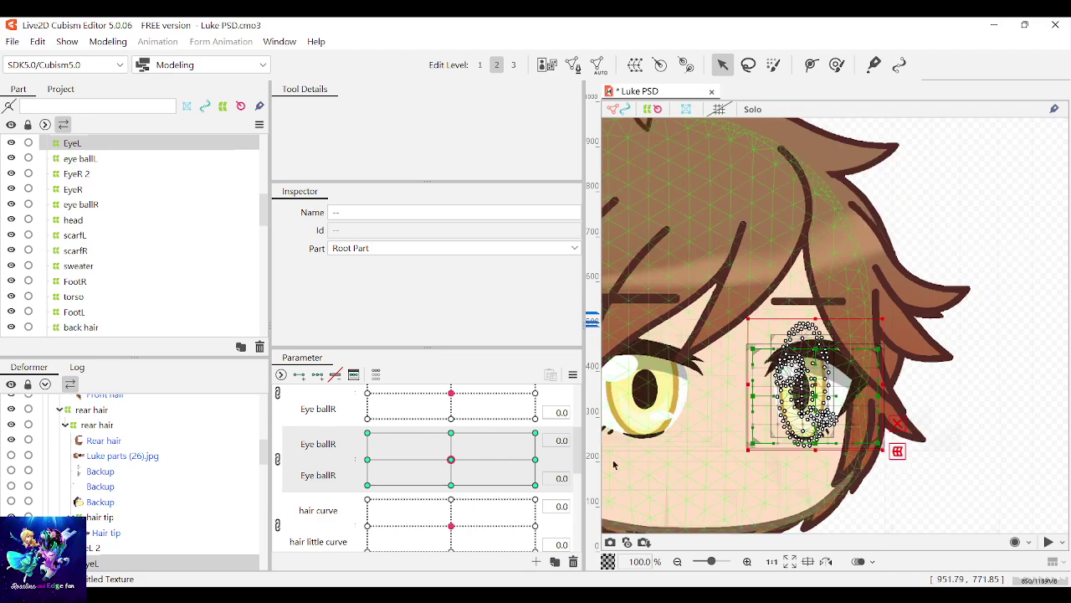
pyautogui.moveTo(451, 457)
pyautogui.mouseDown()
pyautogui.moveTo(416, 430)
pyautogui.moveTo(611, 446)
pyautogui.moveTo(509, 438)
pyautogui.moveTo(456, 460)
pyautogui.mouseUp()
pyautogui.scroll(-2, 839, 366)
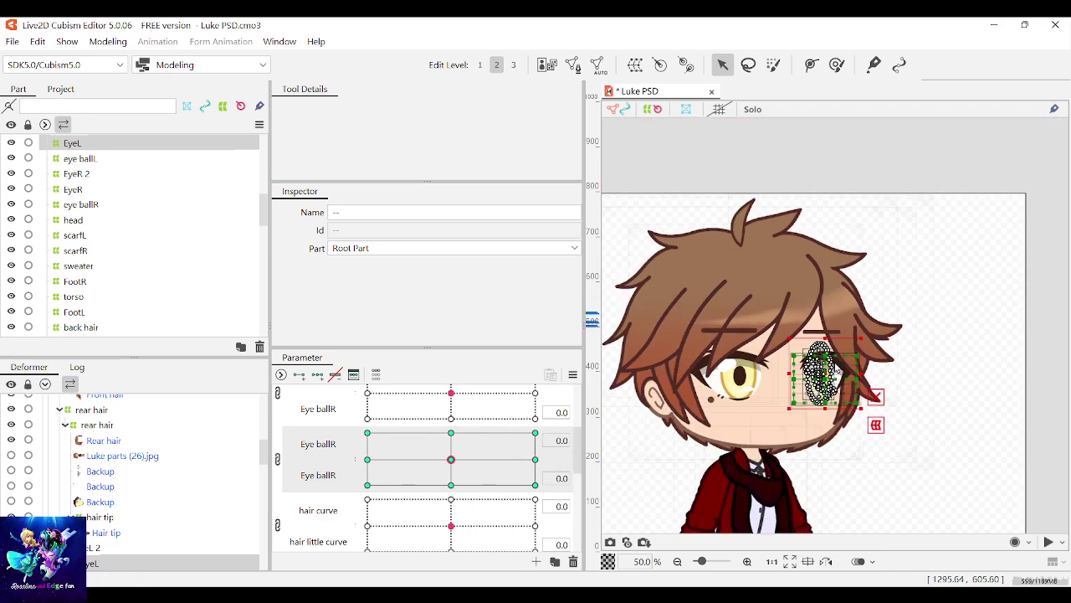
# Step: Select the right eye's deformers and eyeball artwork, and check their movement with the first combined Eye ballR parameters
pyautogui.scroll(2, 697, 392)
pyautogui.scroll(2, 502, 405)
pyautogui.click(461, 432)
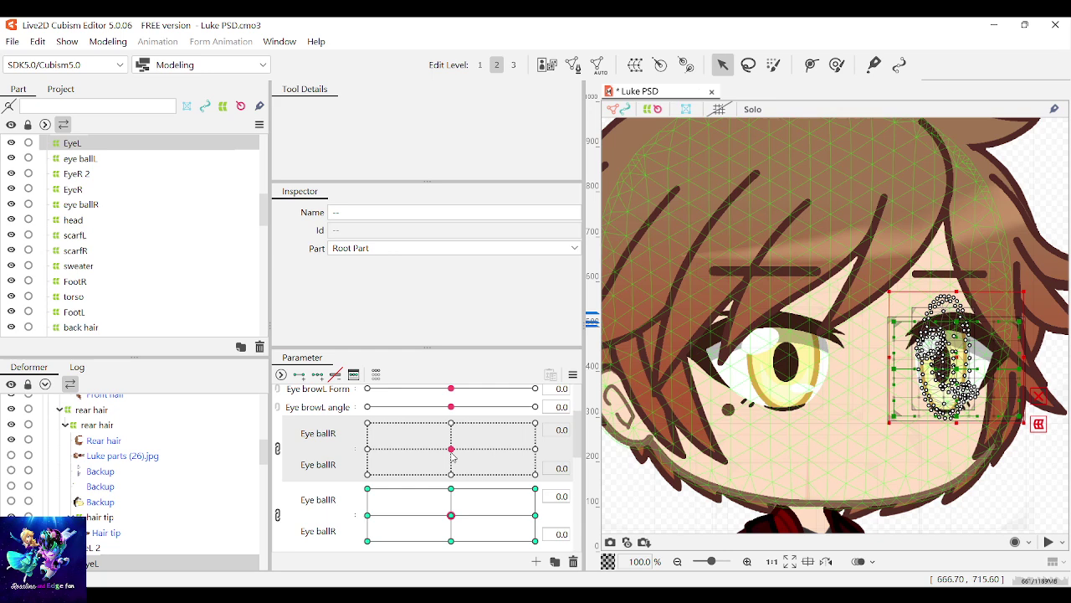
pyautogui.click(611, 430)
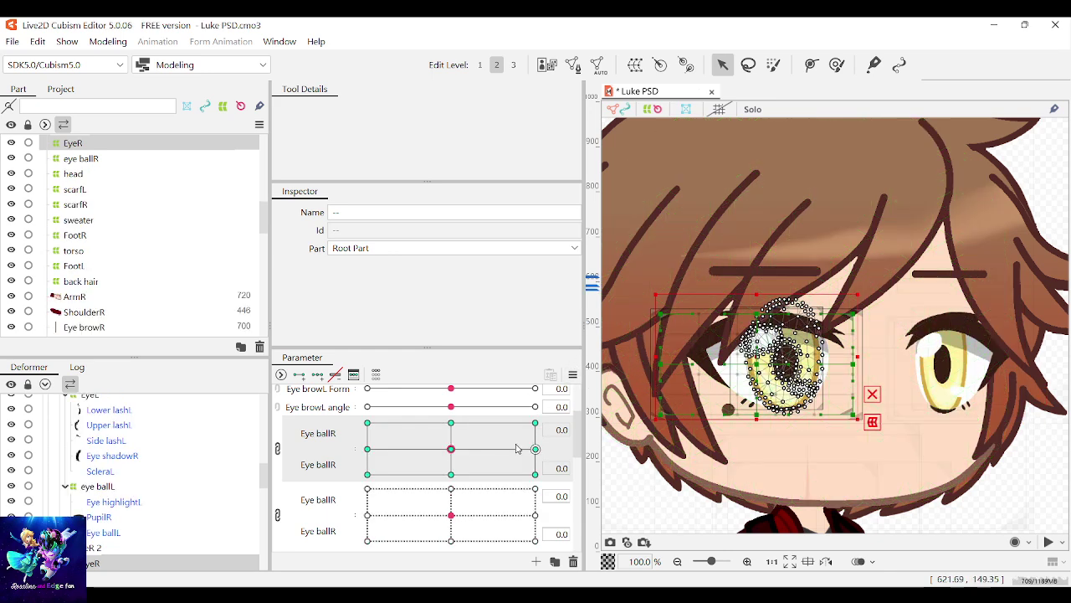
pyautogui.moveTo(451, 450)
pyautogui.mouseDown()
pyautogui.moveTo(387, 464)
pyautogui.moveTo(447, 461)
pyautogui.moveTo(480, 443)
pyautogui.moveTo(436, 489)
pyautogui.moveTo(465, 464)
pyautogui.moveTo(451, 450)
pyautogui.mouseUp()
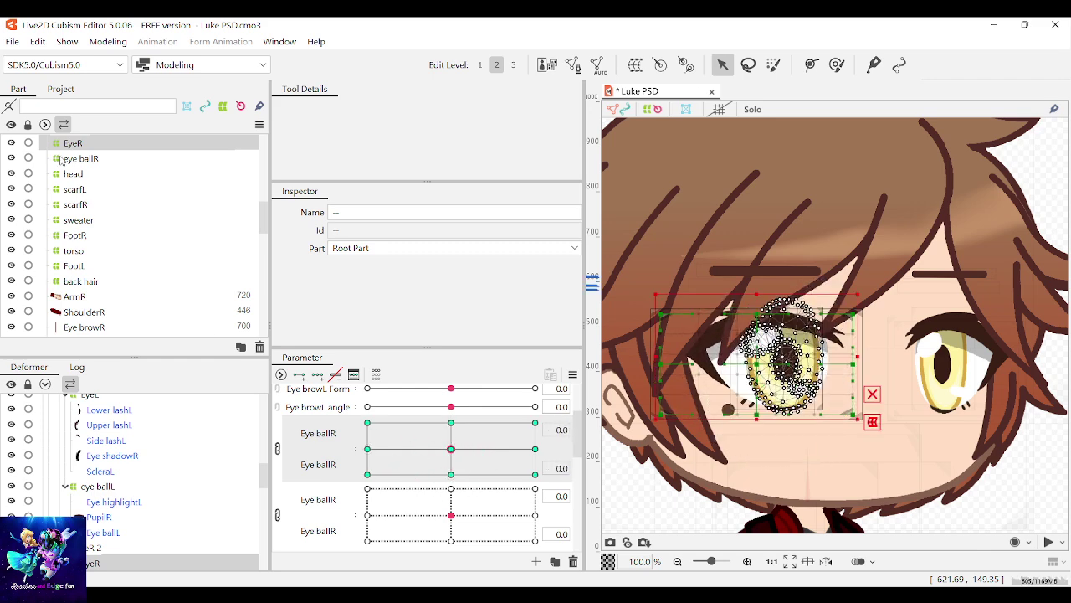
# Step: Save the model, clear the eye selection, and test both combined Eye ballR parameters before returning them to 0
pyautogui.scroll(-3, 806, 229)
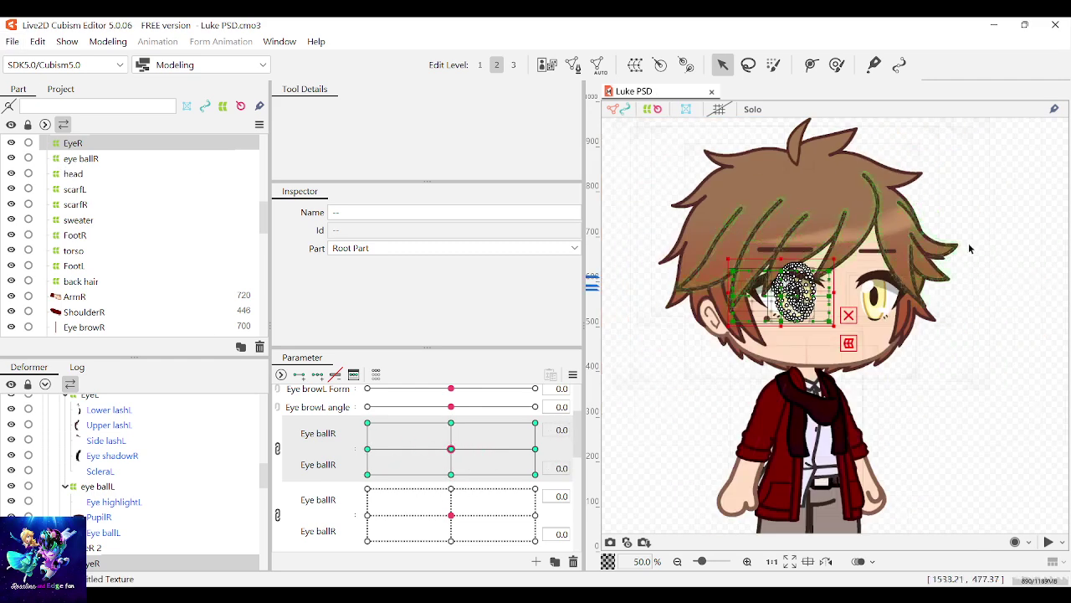
pyautogui.click(969, 248)
pyautogui.moveTo(451, 449)
pyautogui.mouseDown()
pyautogui.moveTo(442, 448)
pyautogui.moveTo(485, 435)
pyautogui.moveTo(462, 432)
pyautogui.moveTo(452, 448)
pyautogui.mouseUp()
pyautogui.moveTo(457, 509)
pyautogui.mouseDown()
pyautogui.moveTo(439, 494)
pyautogui.moveTo(451, 514)
pyautogui.mouseUp()
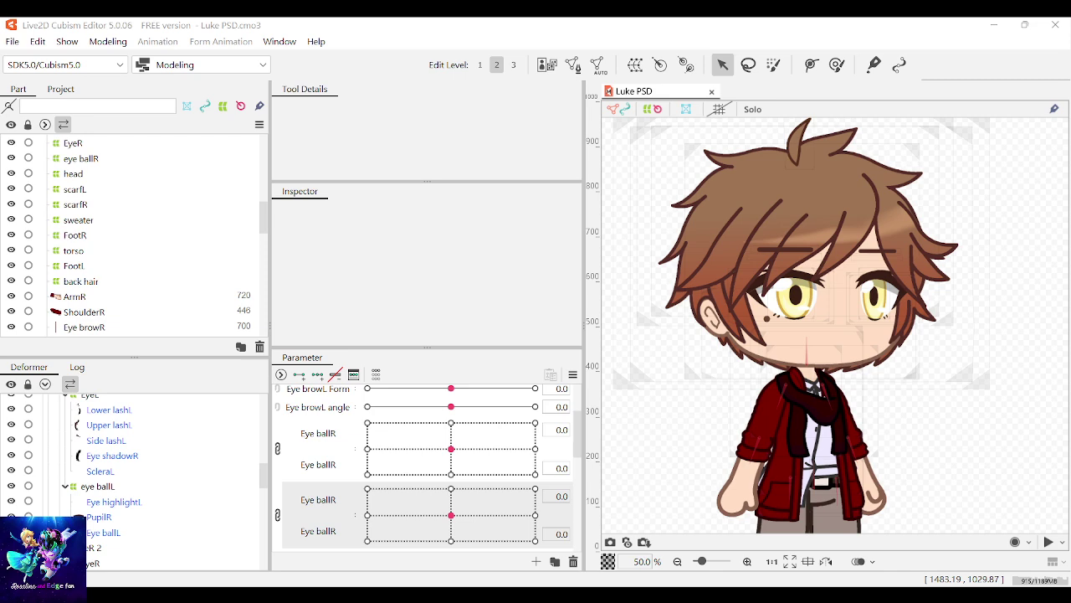
# Step: Paste the copied mouth parts with their position-adjusting deformer into the model, and select that deformer
pyautogui.hotkey('ctrl', 'v')
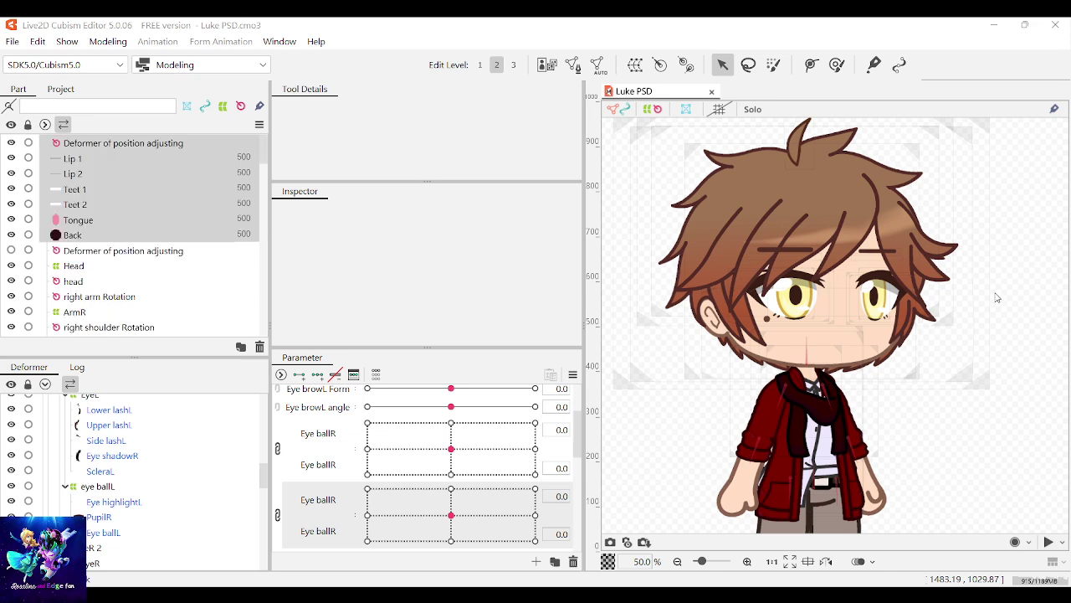
pyautogui.click(71, 147)
pyautogui.scroll(-5, 459, 512)
pyautogui.scroll(2, 458, 512)
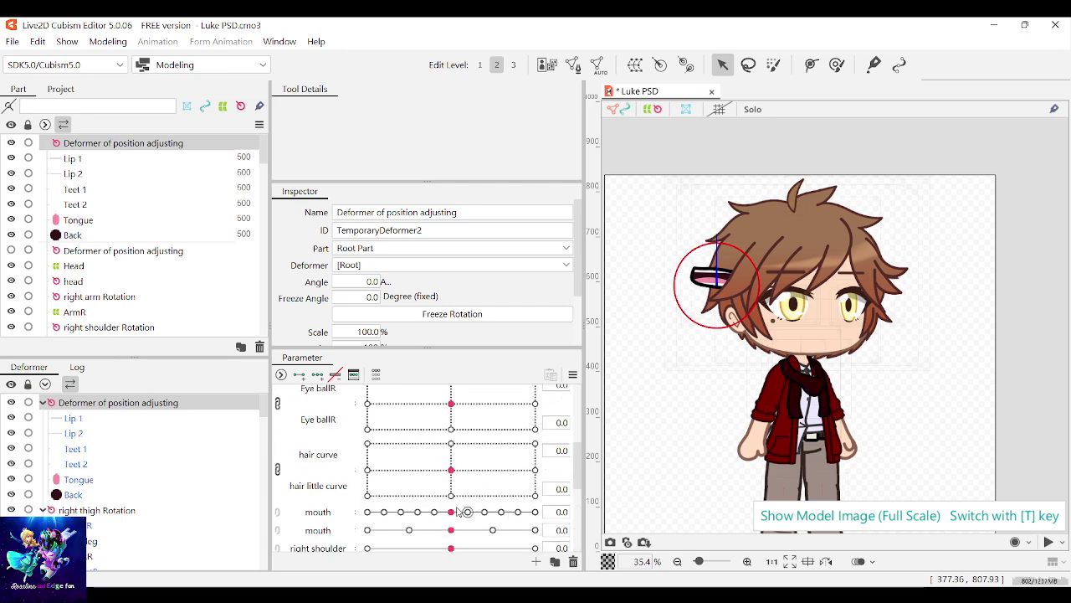
# Step: Combine the two mouth parameters into one linked parameter grid
pyautogui.scroll(-2, 459, 512)
pyautogui.click(281, 461)
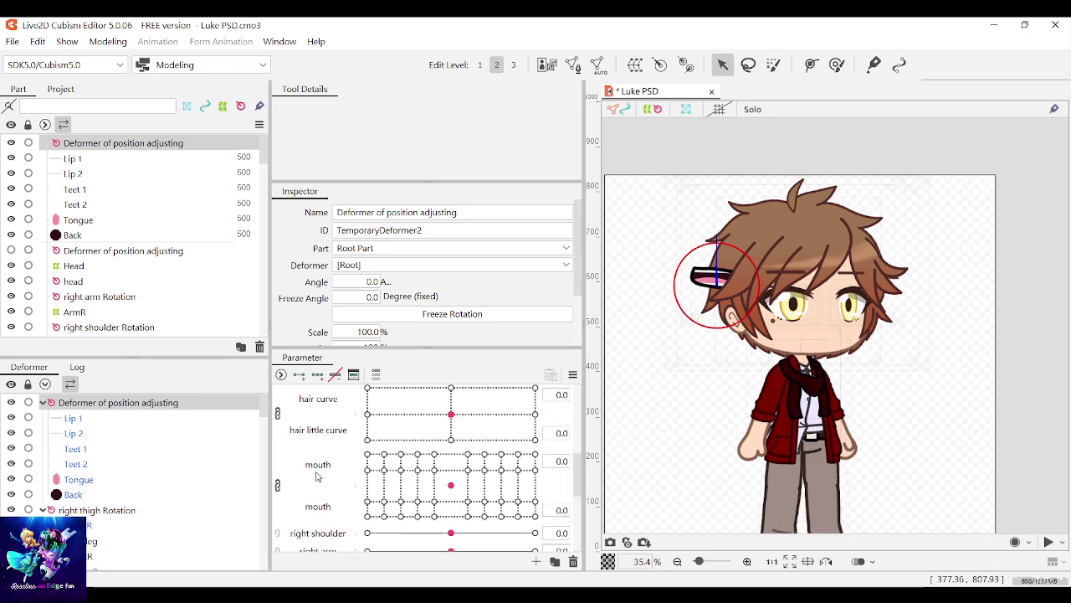
pyautogui.moveTo(319, 477); pyautogui.dragTo(333, 459)
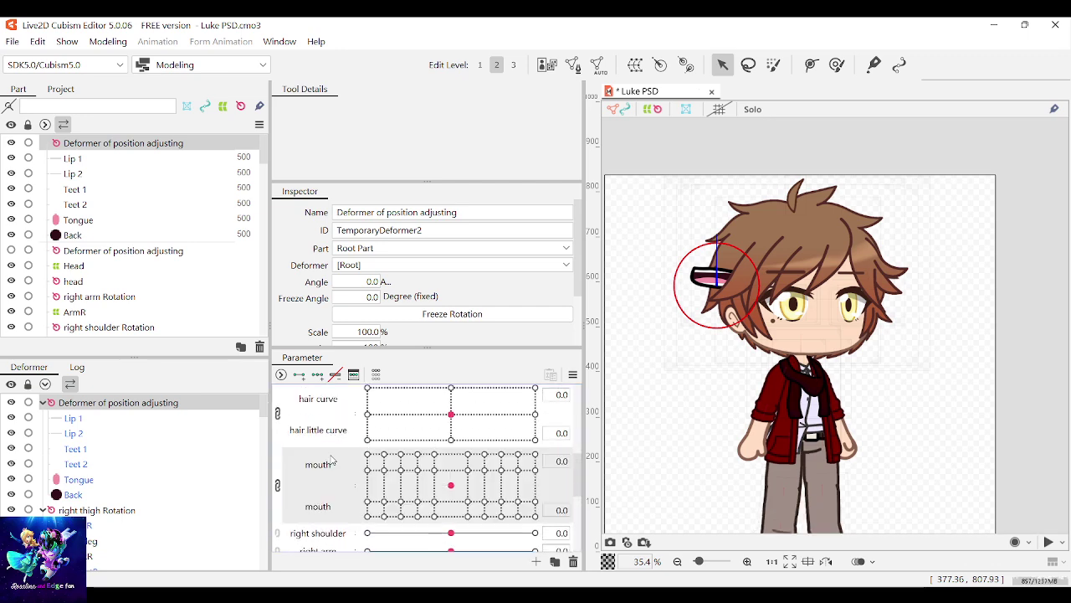
# Step: Move the combined hair curve and hair little curve parameters up the parameter list, above the Eye ballR parameters
pyautogui.scroll(2, 332, 459)
pyautogui.scroll(-2, 325, 477)
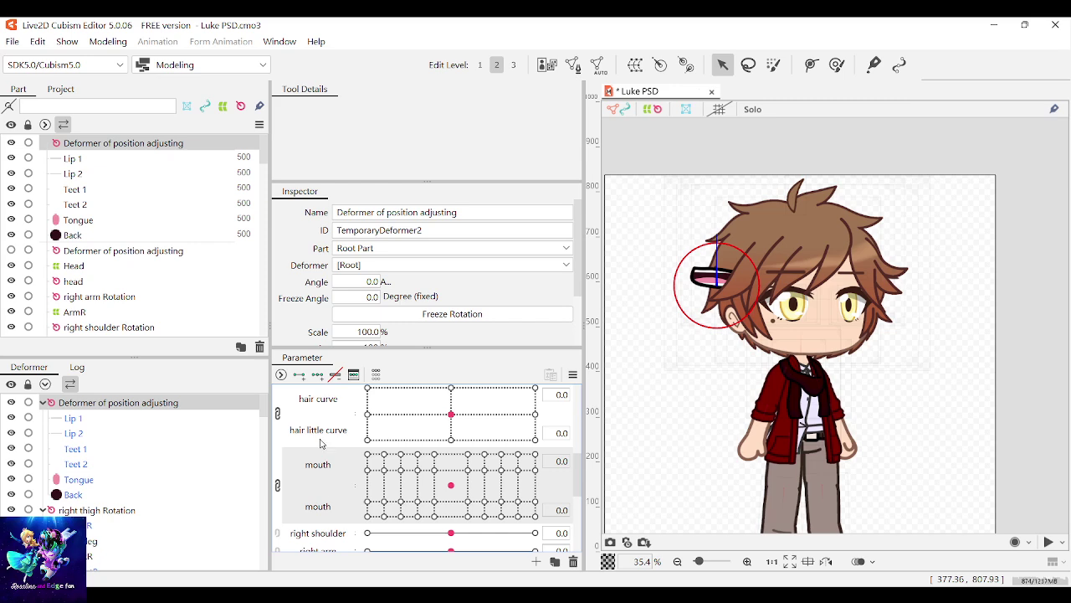
pyautogui.click(321, 441)
pyautogui.scroll(3, 324, 457)
pyautogui.scroll(-1, 332, 518)
pyautogui.moveTo(328, 515); pyautogui.dragTo(333, 453)
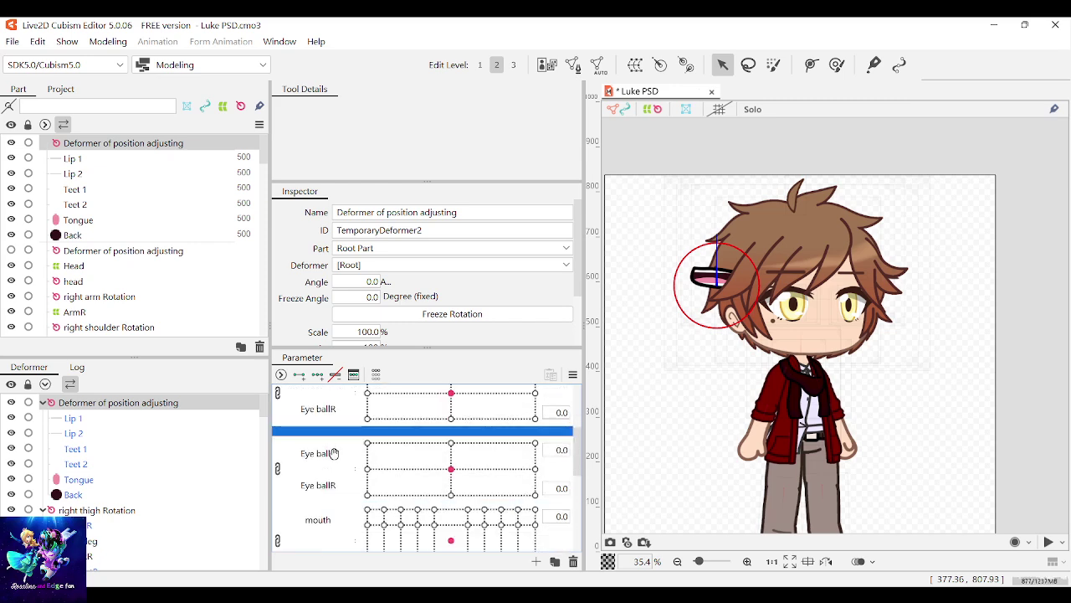
pyautogui.moveTo(331, 410)
pyautogui.mouseDown()
pyautogui.moveTo(333, 379)
pyautogui.moveTo(332, 536)
pyautogui.moveTo(331, 372)
pyautogui.moveTo(377, 403)
pyautogui.moveTo(329, 452)
pyautogui.moveTo(326, 392)
pyautogui.moveTo(327, 431)
pyautogui.moveTo(328, 405)
pyautogui.mouseUp()
pyautogui.scroll(-1, 355, 431)
pyautogui.scroll(1, 355, 430)
pyautogui.scroll(-2, 355, 430)
pyautogui.scroll(-7, 334, 453)
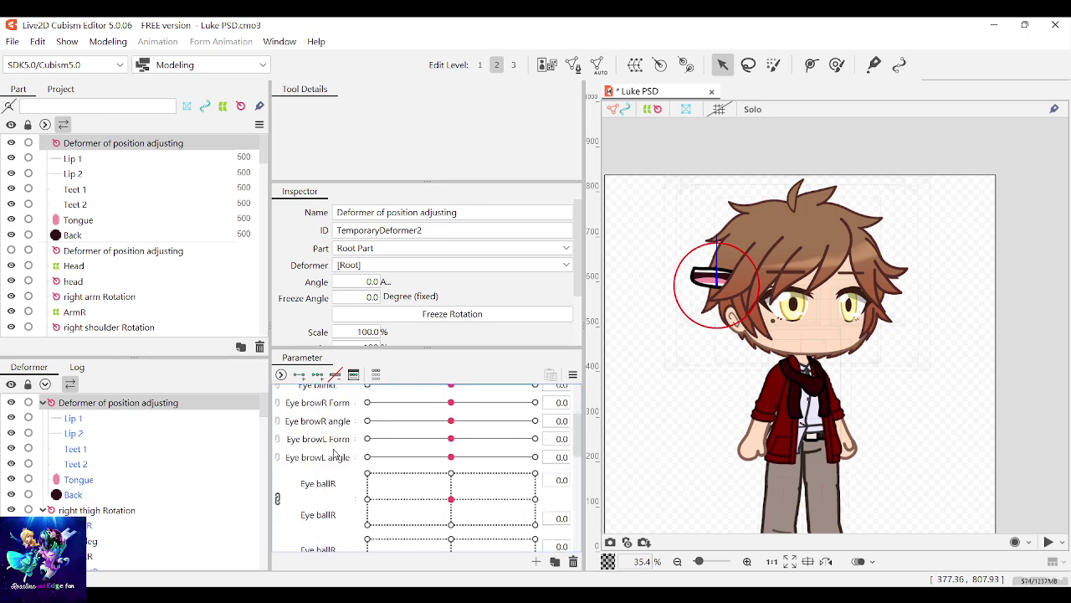
# Step: Set the mouth grid to its second key with the second mouth parameter at -30, and move the mouth deformer onto the lower face
pyautogui.scroll(3, 339, 462)
pyautogui.scroll(-1, 336, 466)
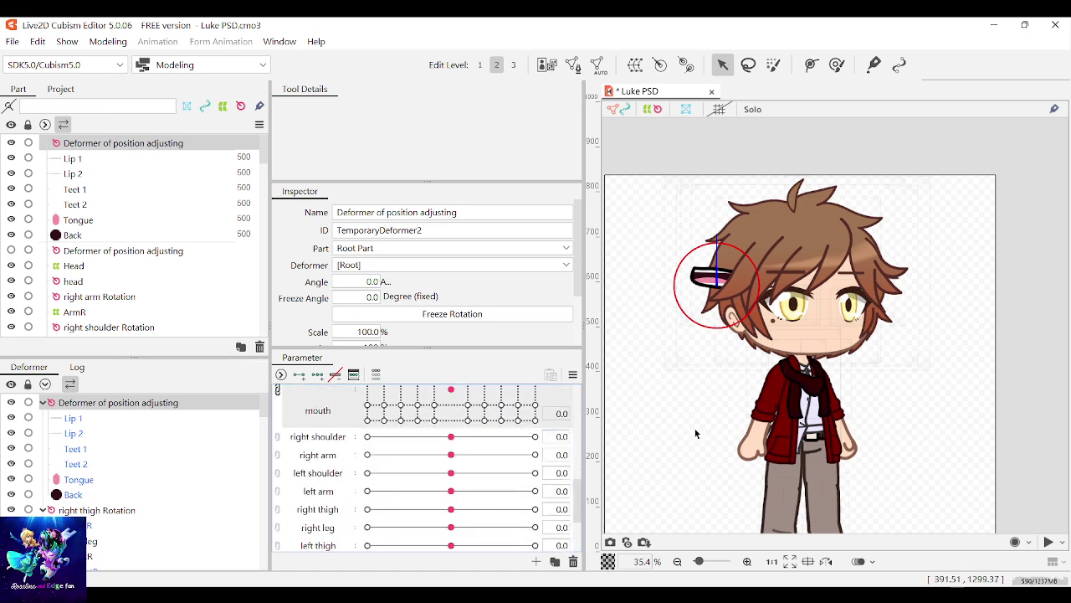
pyautogui.scroll(2, 693, 432)
pyautogui.scroll(-2, 434, 472)
pyautogui.scroll(3, 432, 473)
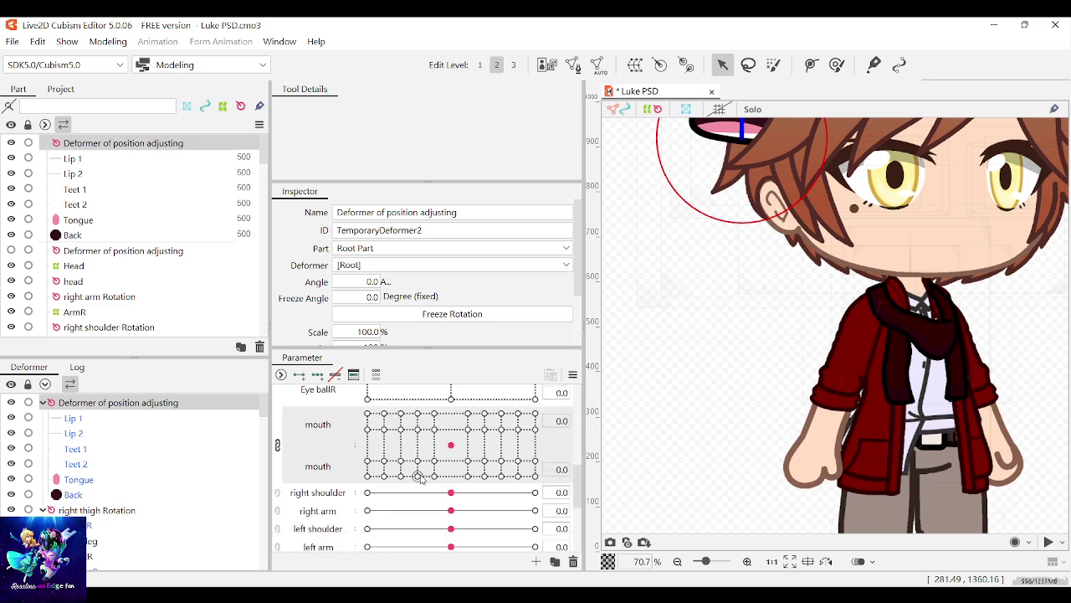
pyautogui.click(385, 476)
pyautogui.scroll(-2, 389, 473)
pyautogui.scroll(-2, 710, 294)
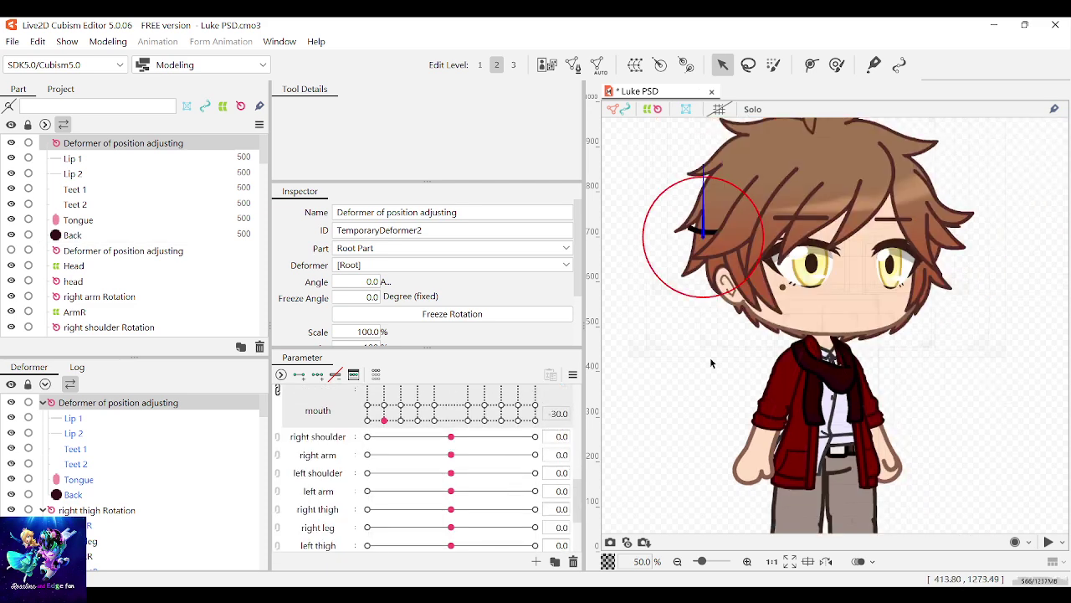
pyautogui.moveTo(706, 233); pyautogui.dragTo(845, 316)
pyautogui.scroll(-1, 766, 356)
pyautogui.scroll(2, 855, 306)
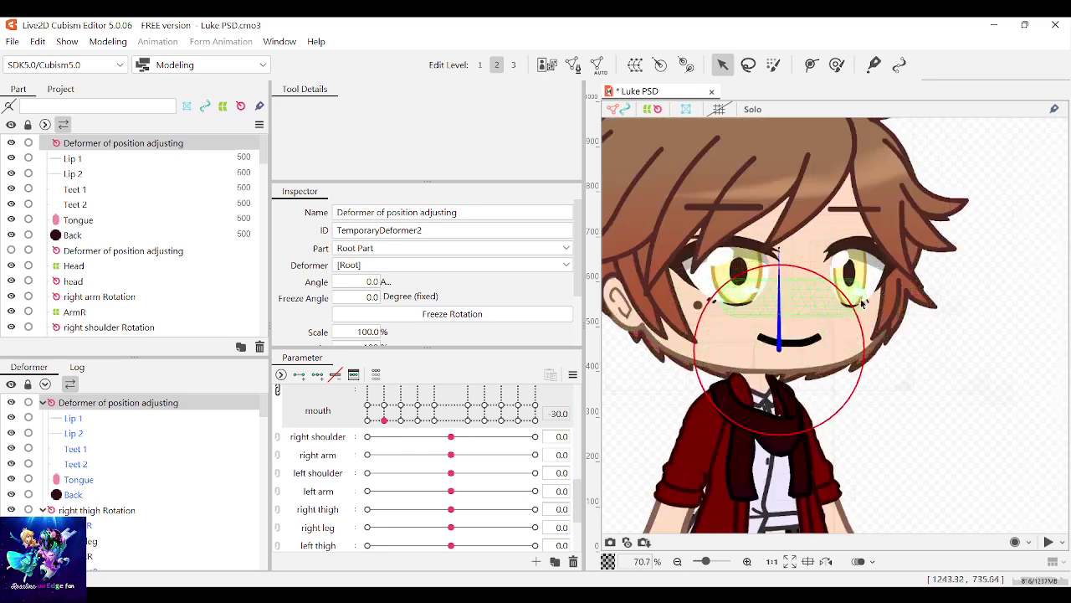
# Step: Scale the position-adjusting mouth deformer down to 64.4% and nudge it slightly right on the face
pyautogui.moveTo(856, 307); pyautogui.dragTo(836, 320)
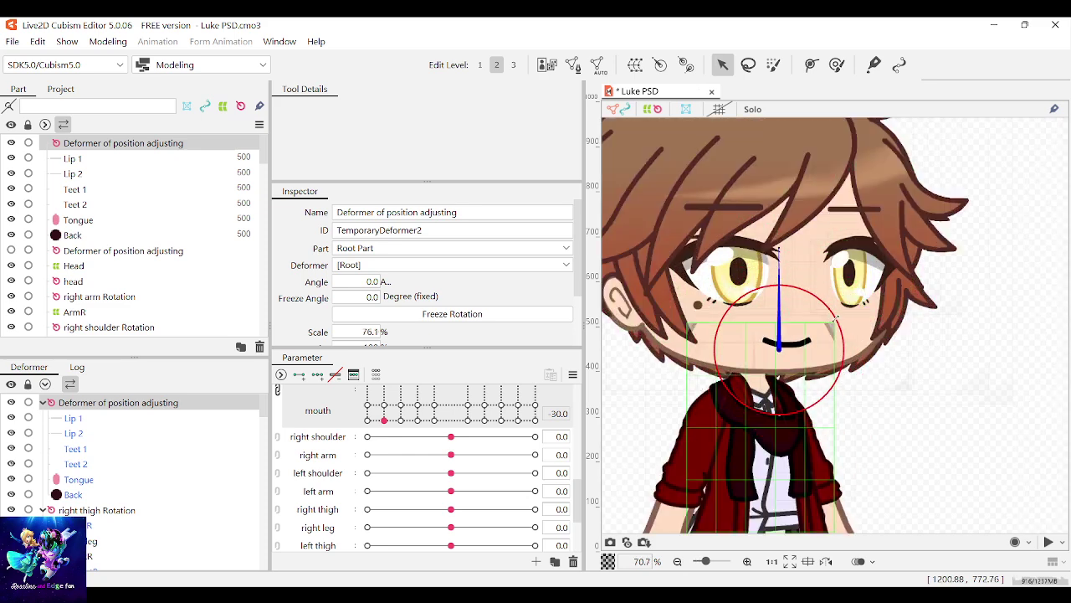
pyautogui.scroll(-2, 795, 346)
pyautogui.scroll(2, 809, 353)
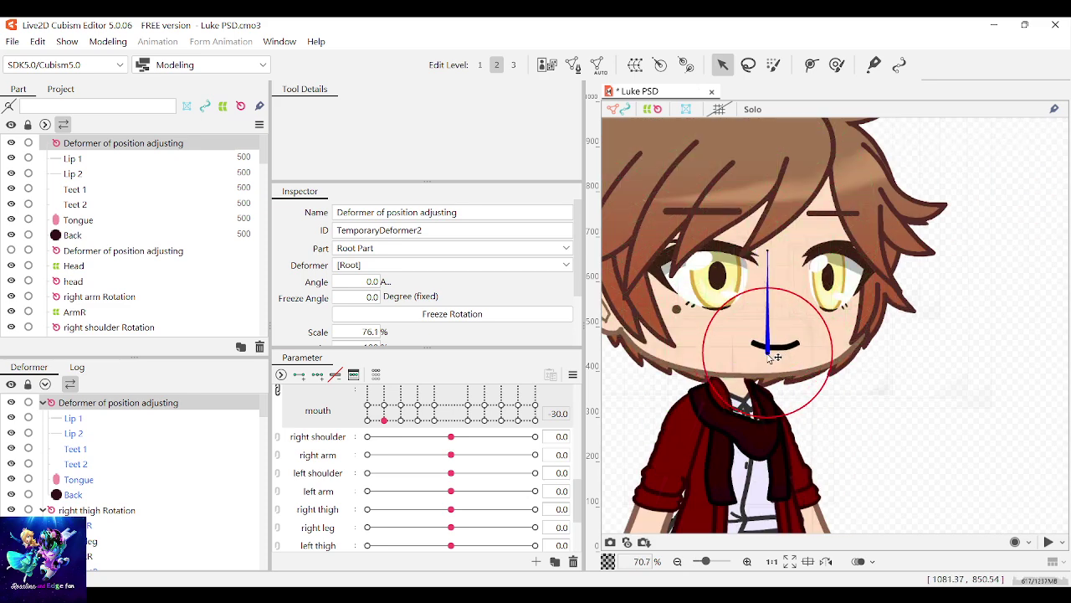
pyautogui.moveTo(828, 316); pyautogui.dragTo(819, 323)
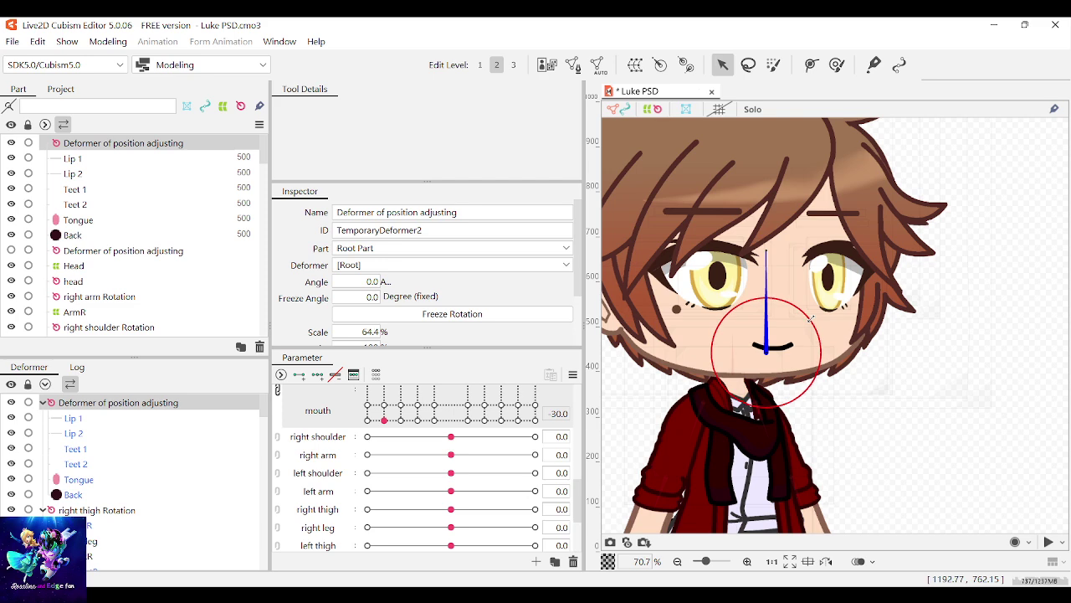
# Step: Scale the position-adjusting mouth deformer down to 63.3% and move it slightly right on the face
pyautogui.click(400, 421)
pyautogui.click(416, 422)
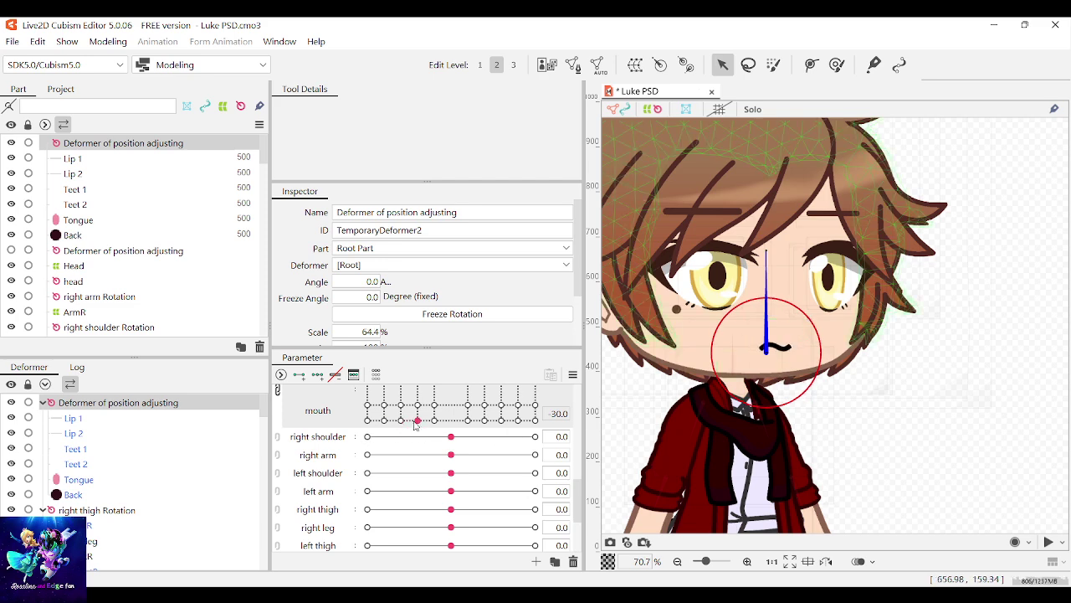
pyautogui.click(385, 420)
pyautogui.moveTo(400, 420); pyautogui.dragTo(388, 421)
pyautogui.scroll(-2, 778, 360)
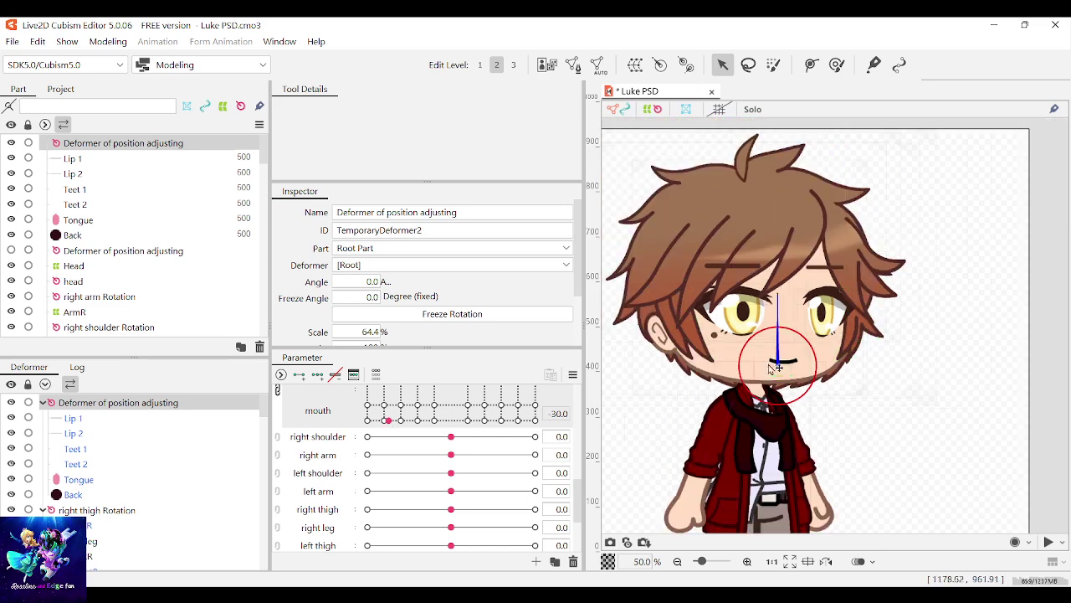
pyautogui.scroll(5, 781, 360)
pyautogui.moveTo(878, 254); pyautogui.dragTo(876, 257)
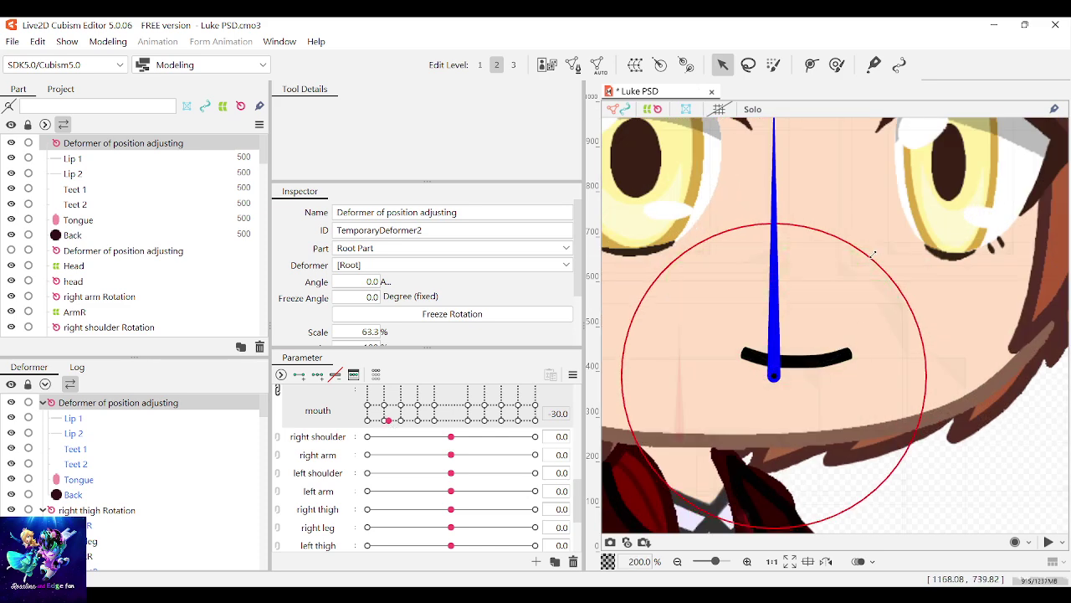
pyautogui.moveTo(775, 376); pyautogui.dragTo(784, 374)
pyautogui.scroll(-2, 867, 371)
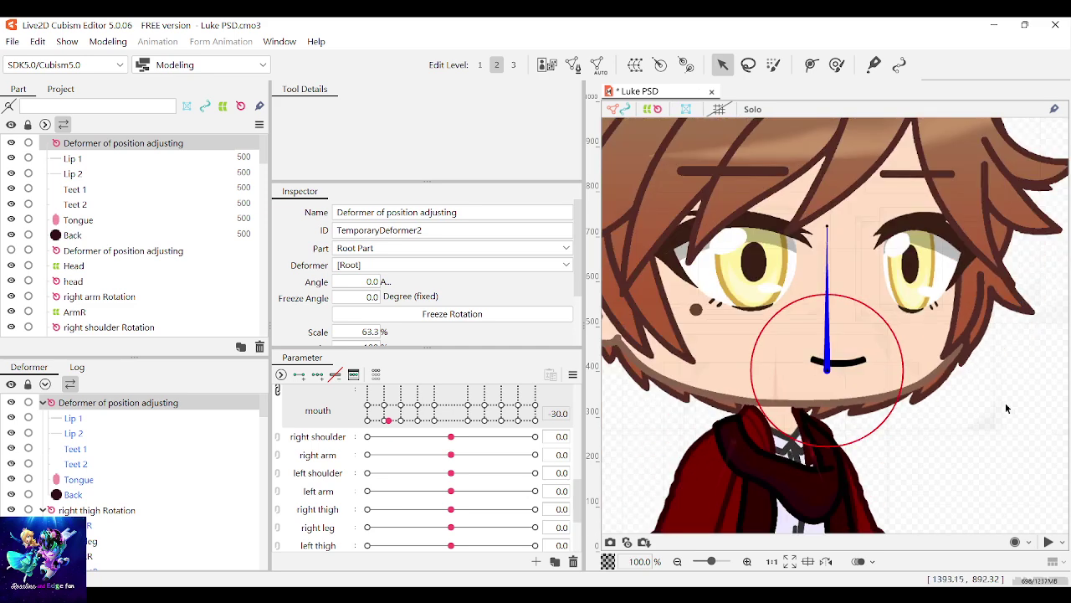
# Step: Hide the mouth deformer and set the mouth grid to its open-mouth key at -30 and 30
pyautogui.click(12, 144)
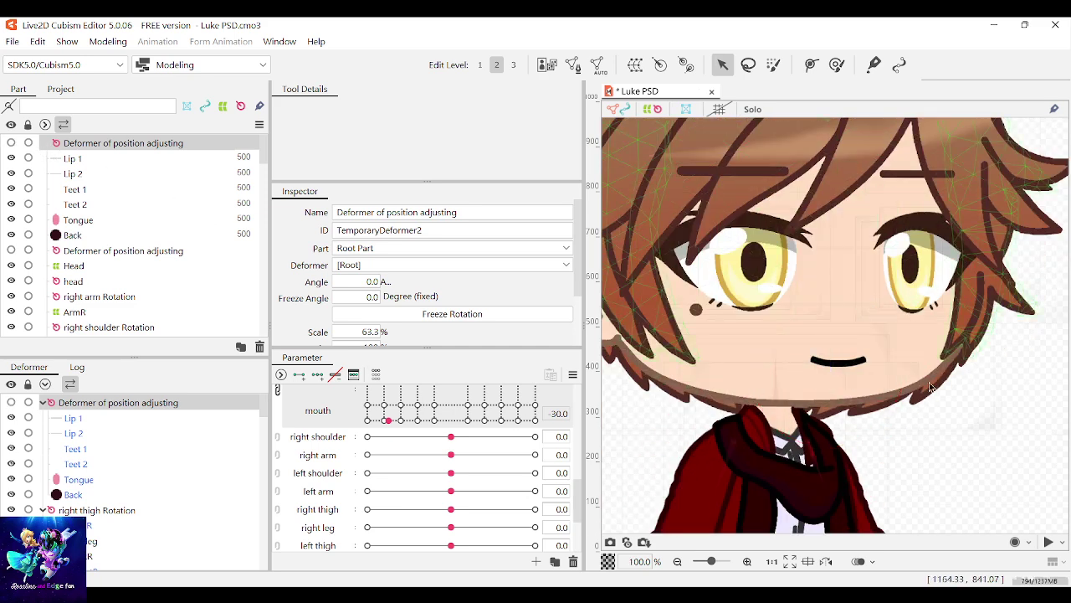
pyautogui.scroll(-3, 1023, 434)
pyautogui.scroll(2, 1047, 437)
pyautogui.moveTo(399, 422)
pyautogui.mouseDown()
pyautogui.moveTo(368, 393)
pyautogui.moveTo(277, 380)
pyautogui.mouseUp()
pyautogui.scroll(3, 325, 449)
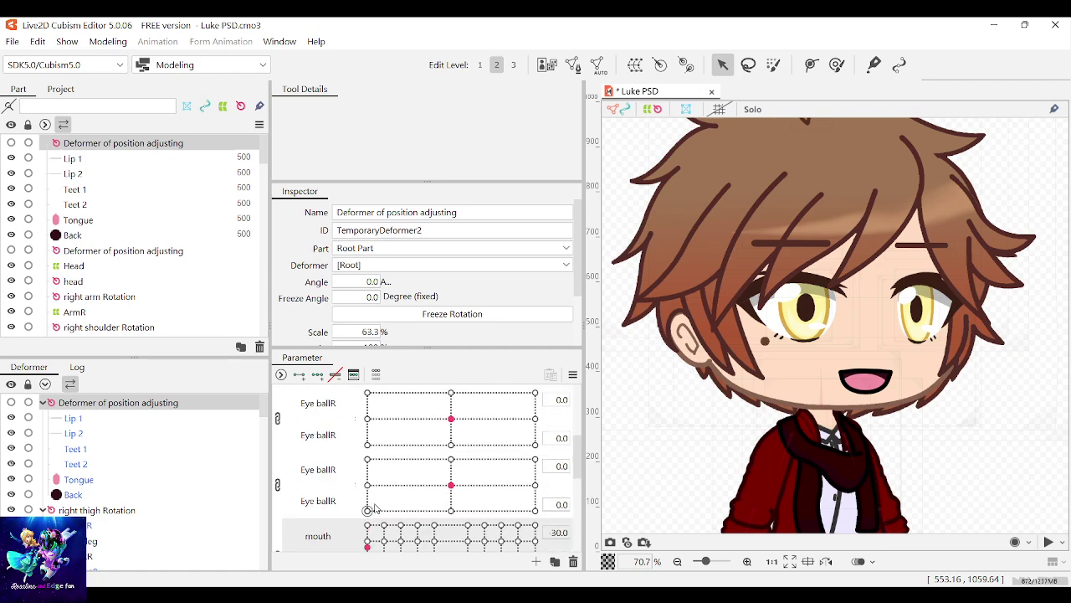
pyautogui.scroll(-1, 913, 345)
pyautogui.scroll(1, 913, 346)
pyautogui.scroll(1, 912, 346)
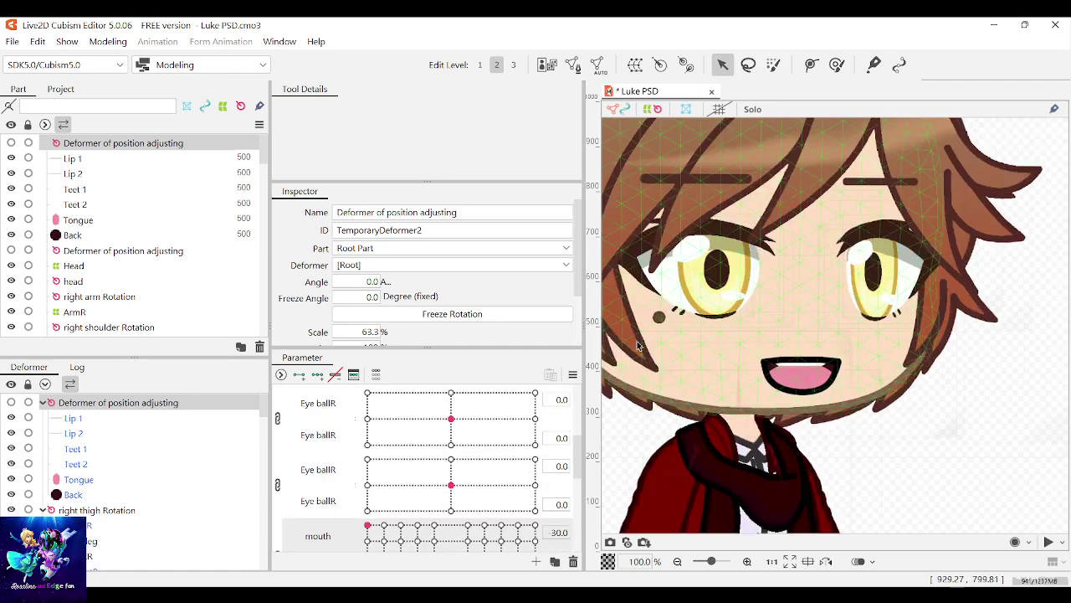
# Step: Select all mouth meshes from Lip 1 to Back and raise them slightly on the face at the -30, 30 mouth key
pyautogui.click(73, 158)
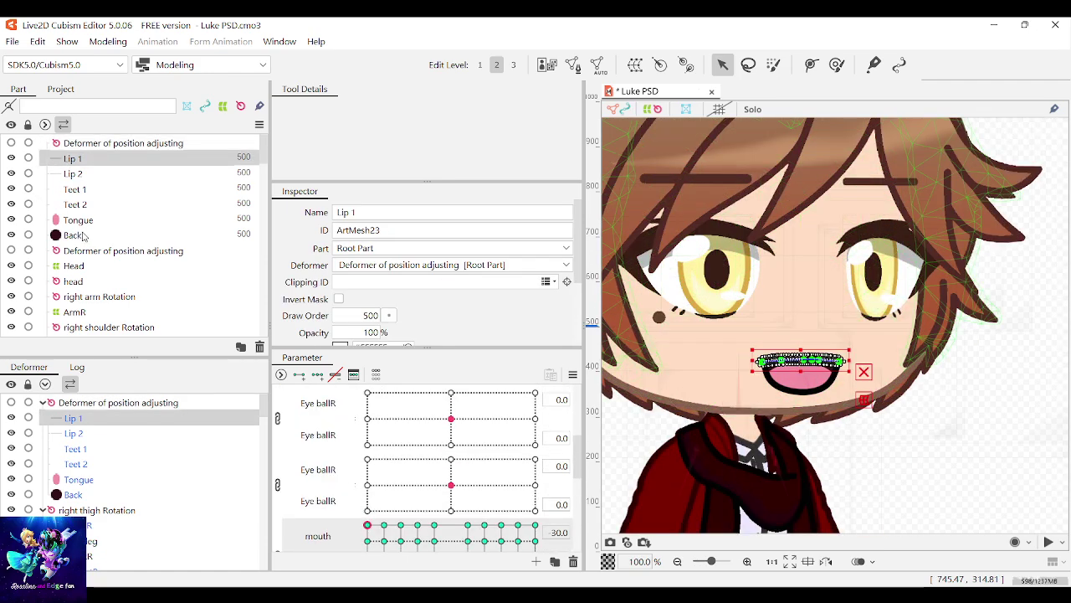
pyautogui.keyDown('shift'); pyautogui.click(72, 235); pyautogui.keyUp('shift')
pyautogui.scroll(-2, 743, 365)
pyautogui.scroll(4, 742, 365)
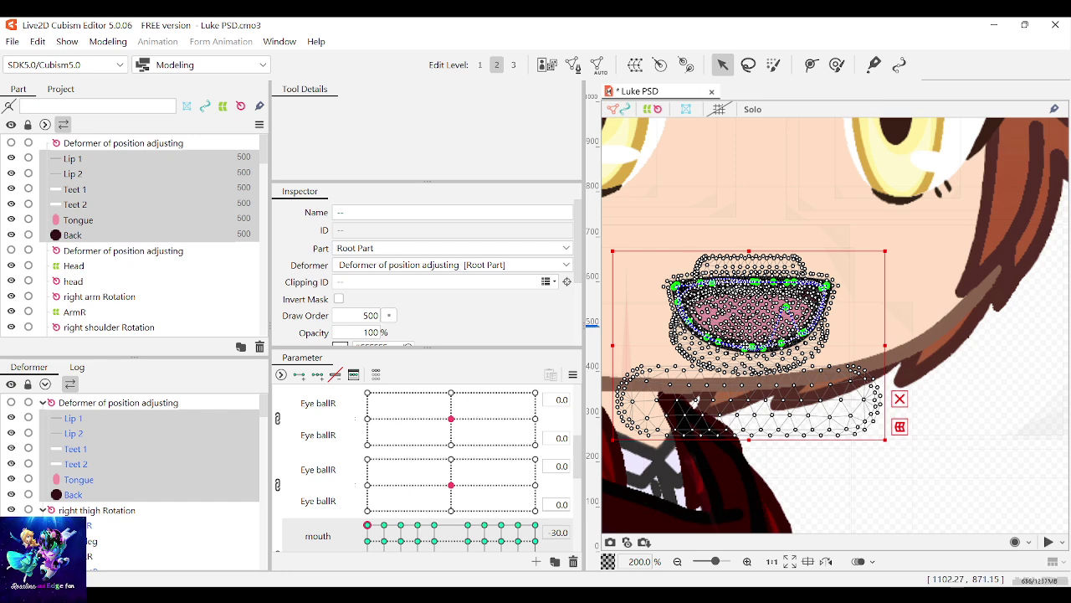
pyautogui.scroll(-1, 451, 455)
pyautogui.moveTo(745, 347); pyautogui.dragTo(747, 333)
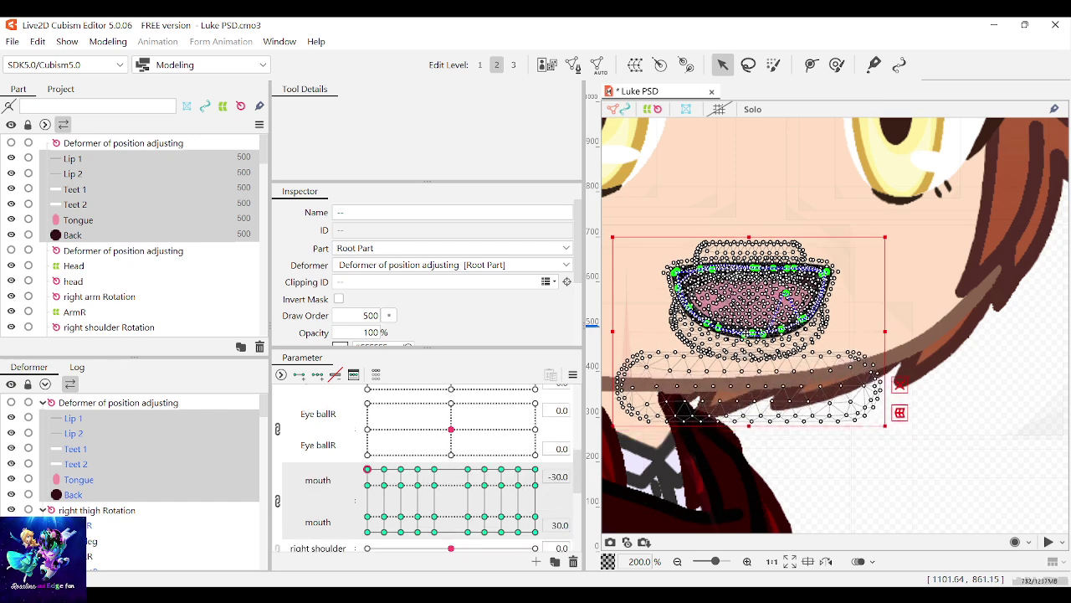
pyautogui.press('Up')
pyautogui.press('Up')
pyautogui.press('Up')
pyautogui.press('Up')
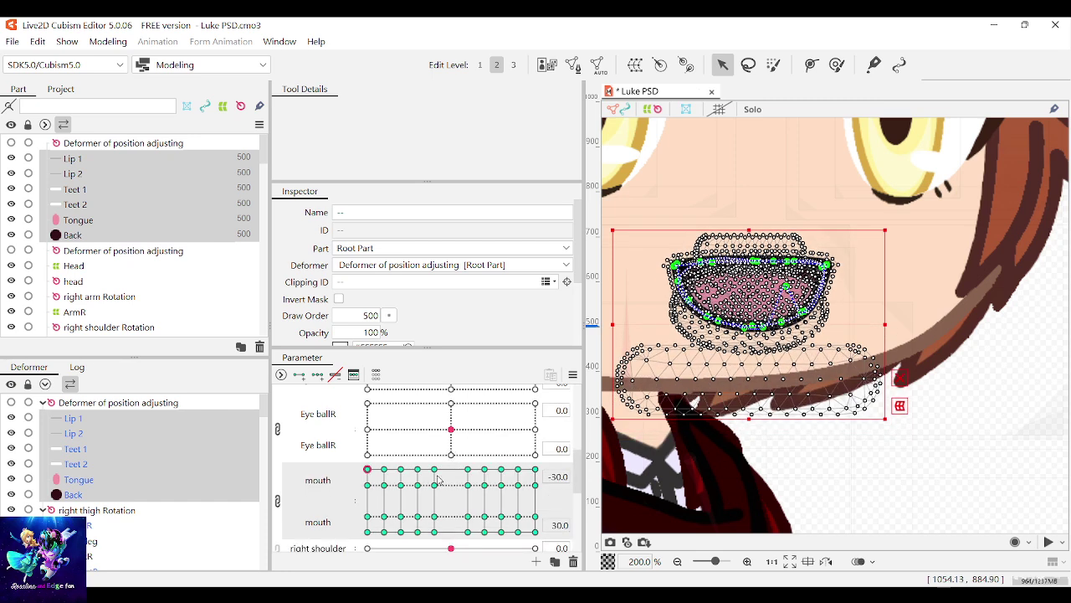
# Step: Raise the selected mouth meshes slightly at the -30, 15 mouth key, and play the grid back to the -30, 30 key
pyautogui.click(368, 485)
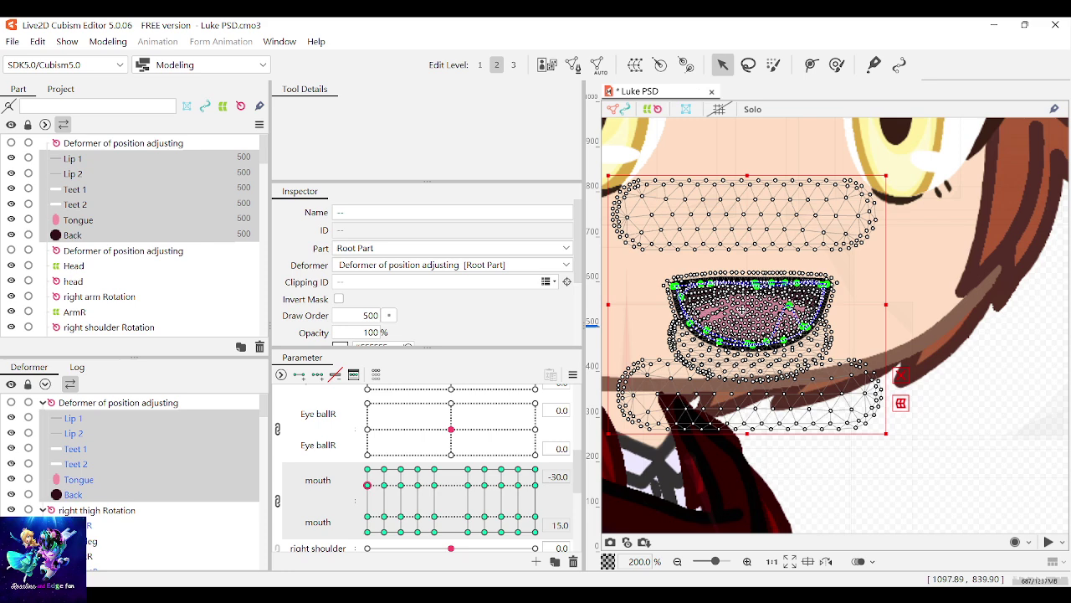
pyautogui.press('Up')
pyautogui.press('Up')
pyautogui.press('Up')
pyautogui.press('Up')
pyautogui.press('Up')
pyautogui.press('Up')
pyautogui.press('Up')
pyautogui.press('Up')
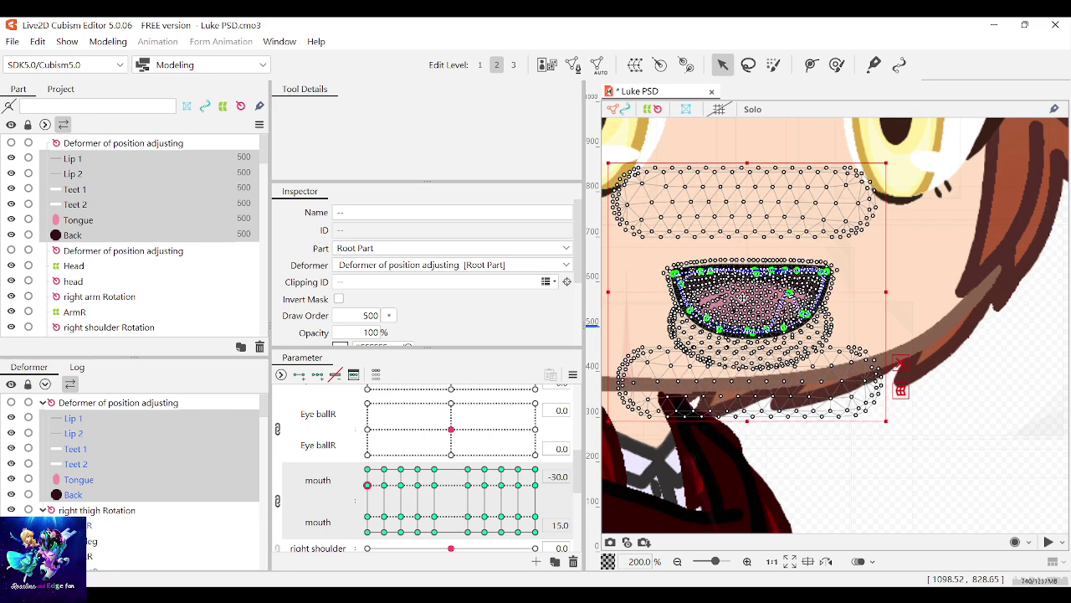
pyautogui.scroll(-3, 917, 329)
pyautogui.moveTo(367, 485); pyautogui.dragTo(367, 470)
pyautogui.click(995, 416)
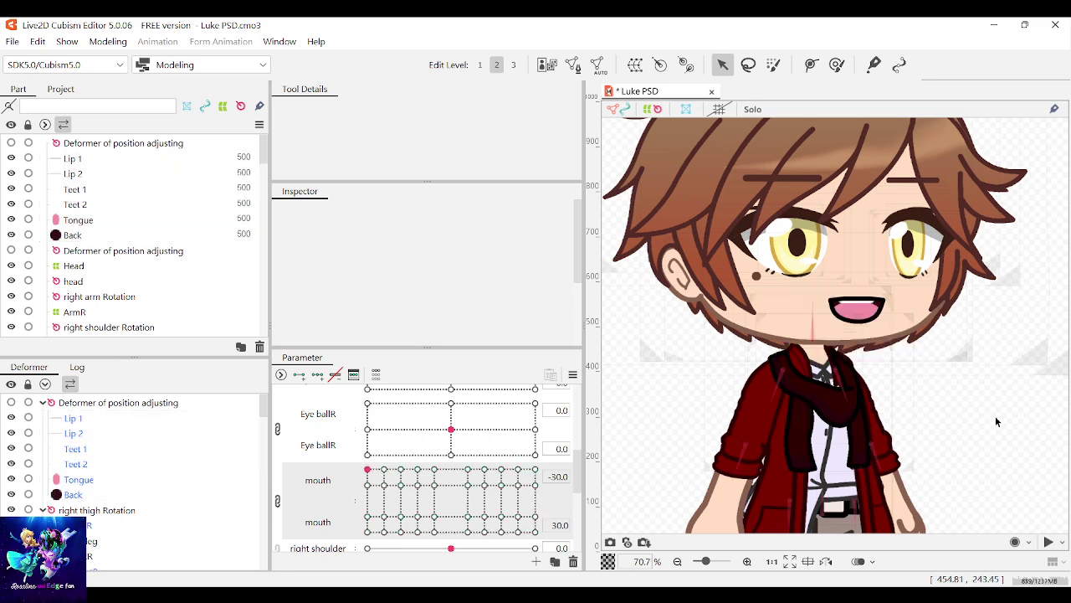
# Step: Lower all the mouth meshes from Lip 1 to Back slightly at the -30, 30 mouth key, and deselect them
pyautogui.scroll(3, 888, 309)
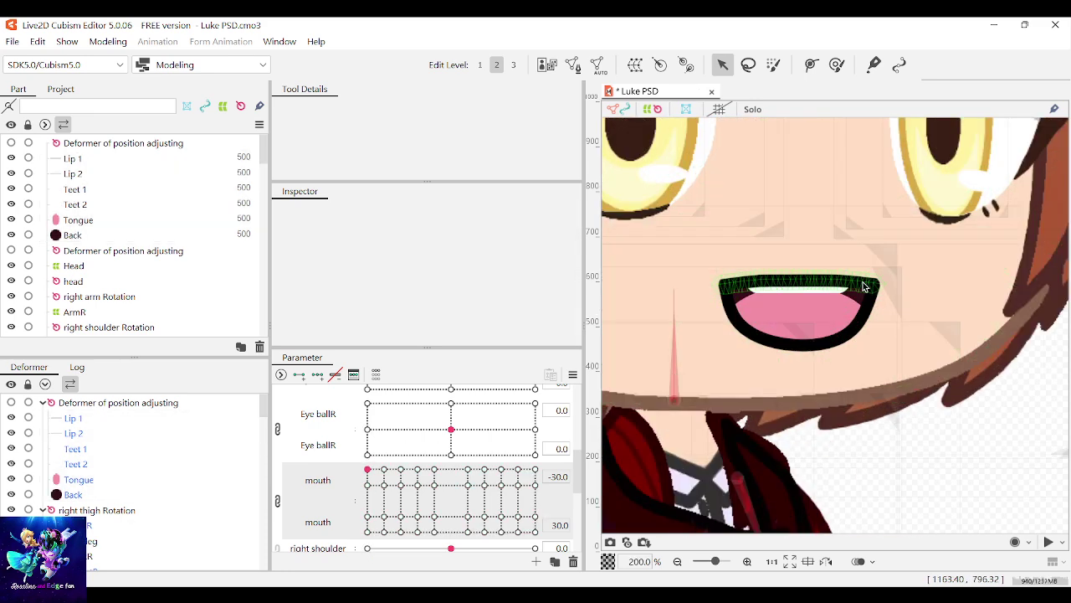
pyautogui.click(866, 285)
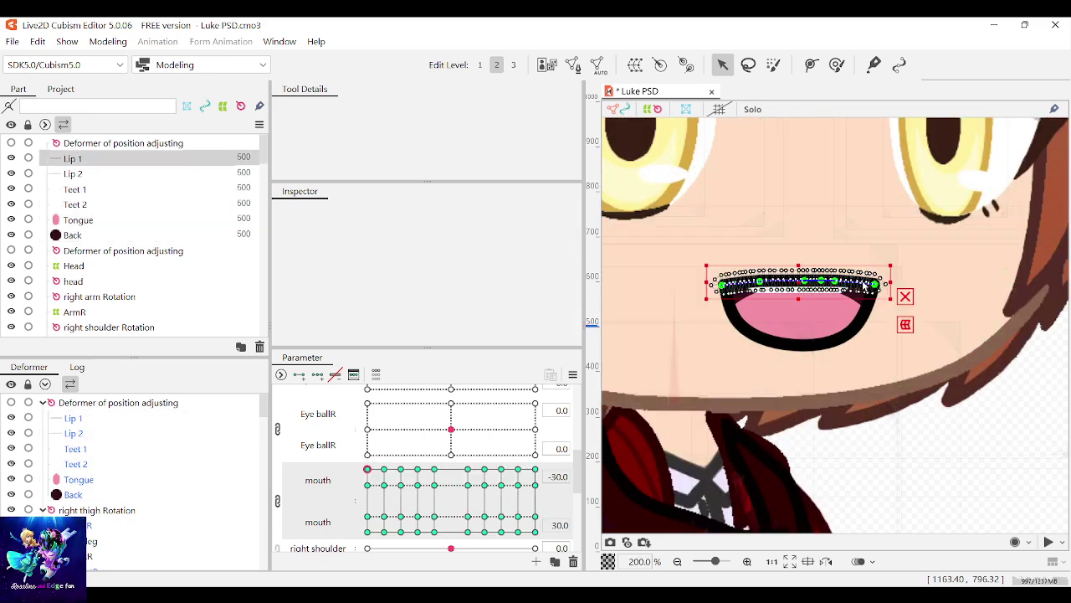
pyautogui.keyDown('shift'); pyautogui.click(71, 235); pyautogui.keyUp('shift')
pyautogui.moveTo(796, 344); pyautogui.dragTo(796, 349)
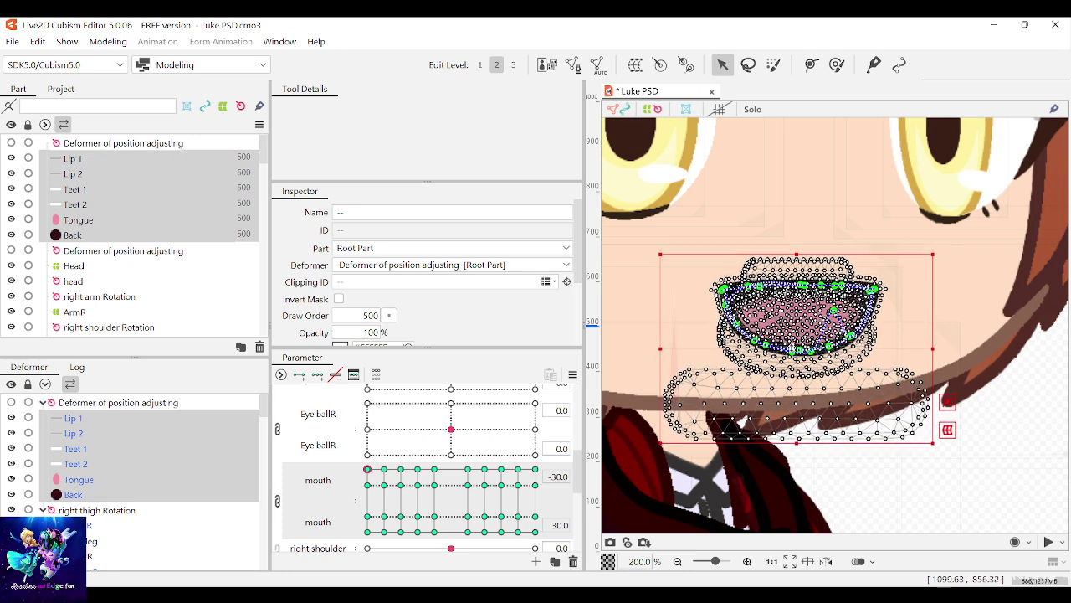
pyautogui.scroll(-1, 962, 393)
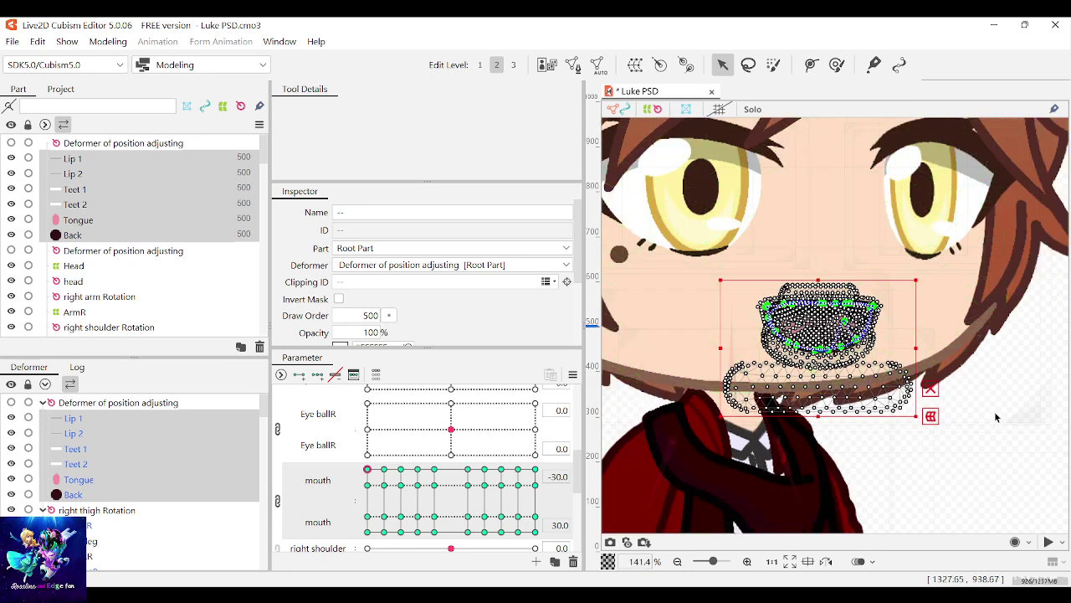
pyautogui.click(1047, 457)
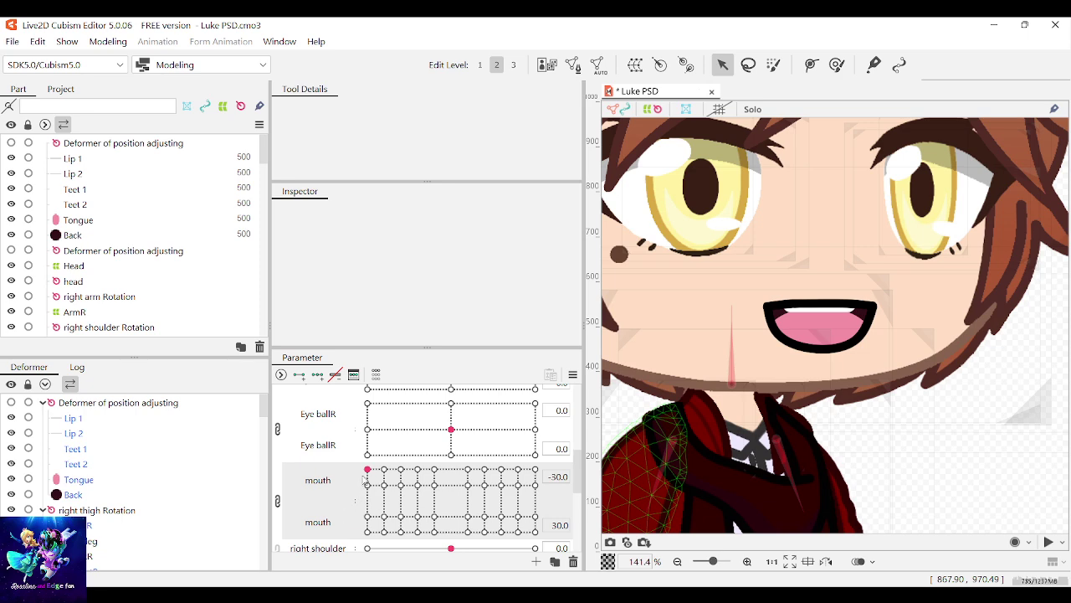
# Step: Test the transition between the open-mouth keys and nudge all mouth meshes back up at the -30, 30 key
pyautogui.moveTo(367, 477); pyautogui.dragTo(334, 421)
pyautogui.scroll(-3, 883, 385)
pyautogui.scroll(2, 880, 342)
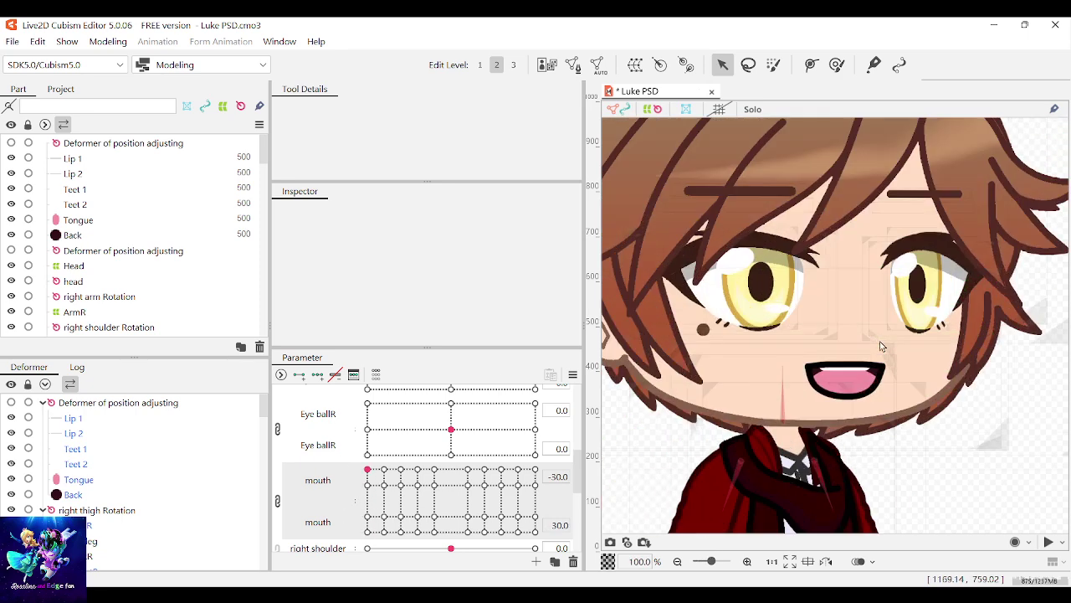
pyautogui.moveTo(367, 485)
pyautogui.mouseDown()
pyautogui.moveTo(368, 524)
pyautogui.moveTo(368, 469)
pyautogui.mouseUp()
pyautogui.click(73, 159)
pyautogui.keyDown('shift'); pyautogui.click(72, 234); pyautogui.keyUp('shift')
pyautogui.scroll(3, 891, 410)
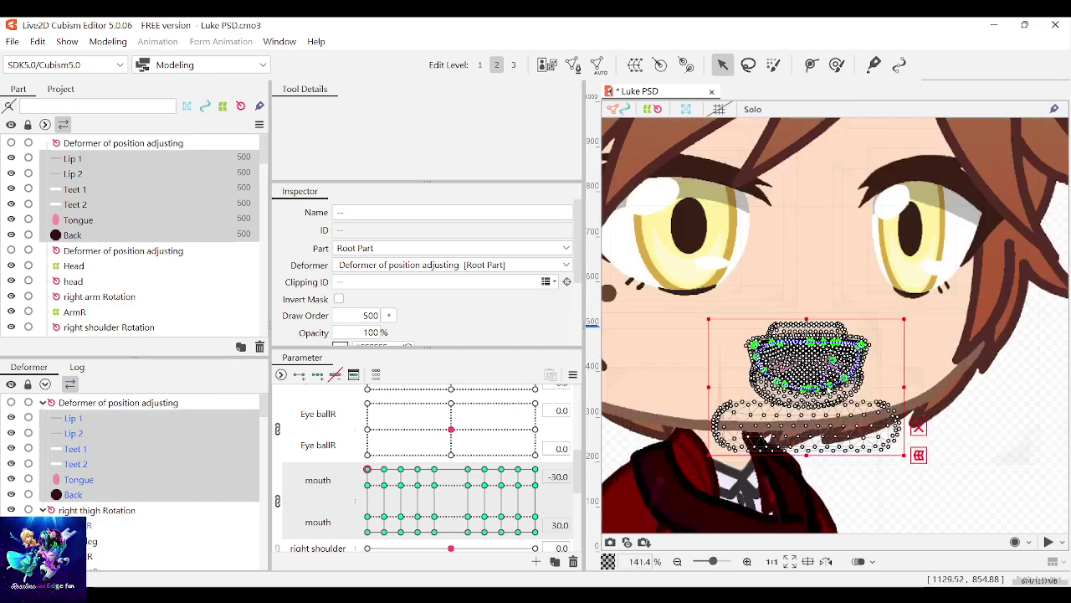
pyautogui.moveTo(802, 391); pyautogui.dragTo(801, 384)
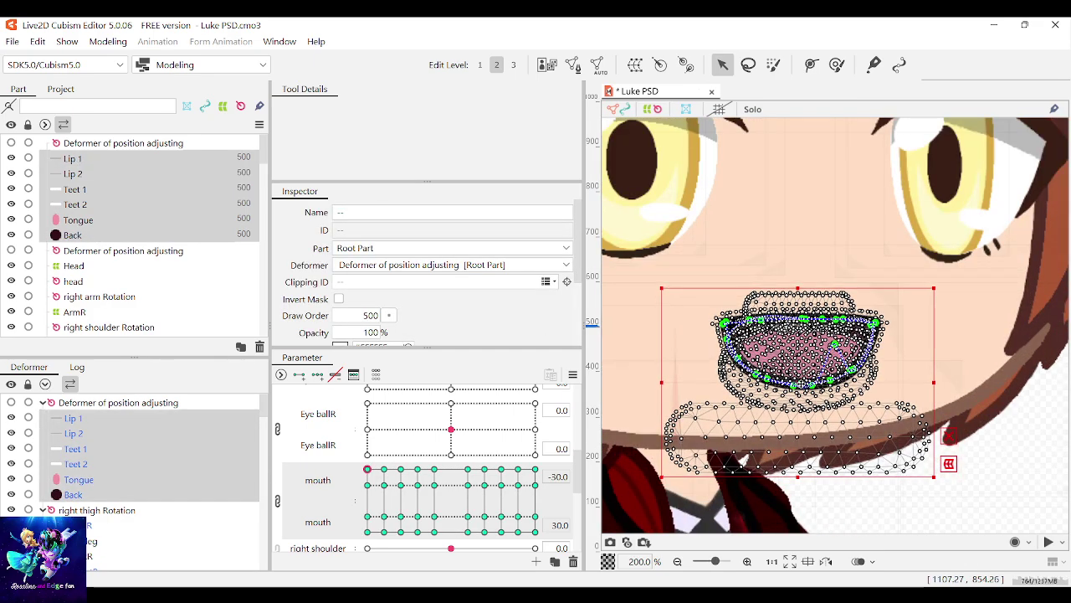
# Step: Nudge the selected mouth meshes up a little at the -30, 15 mouth key and deselect them
pyautogui.click(368, 485)
pyautogui.moveTo(796, 358); pyautogui.dragTo(796, 353)
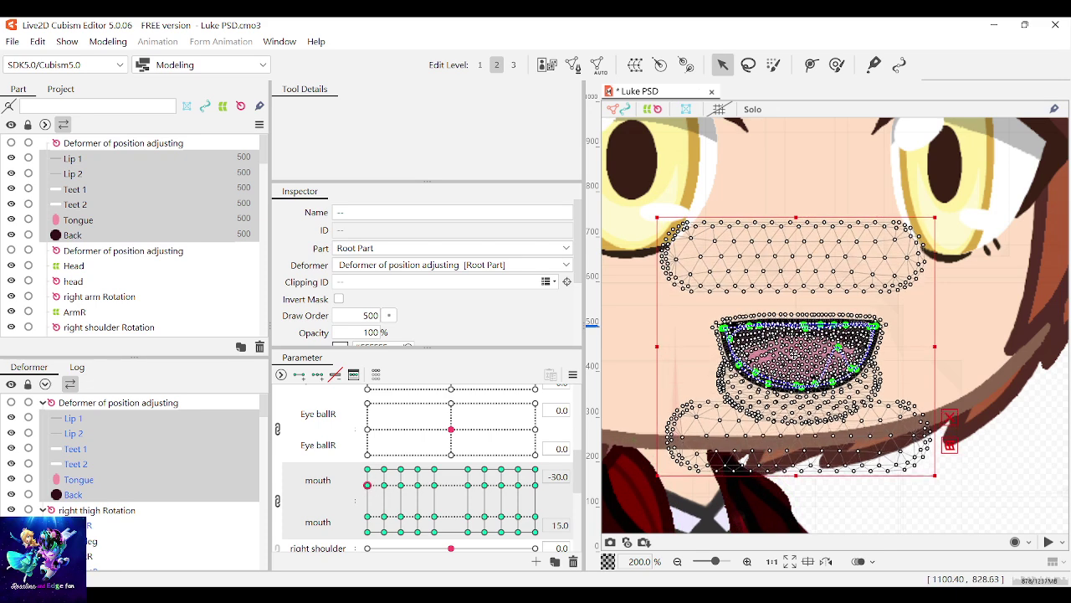
pyautogui.scroll(-2, 831, 364)
pyautogui.click(960, 454)
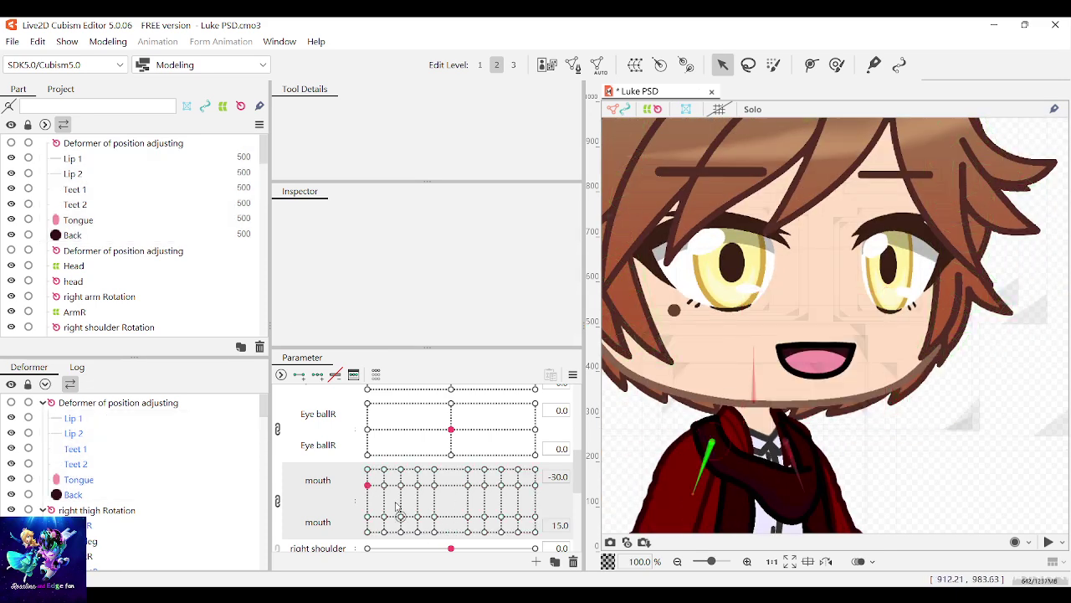
# Step: Set the mouth grid near its second closed-mouth key, with the second mouth parameter at -30, and save the model
pyautogui.click(367, 531)
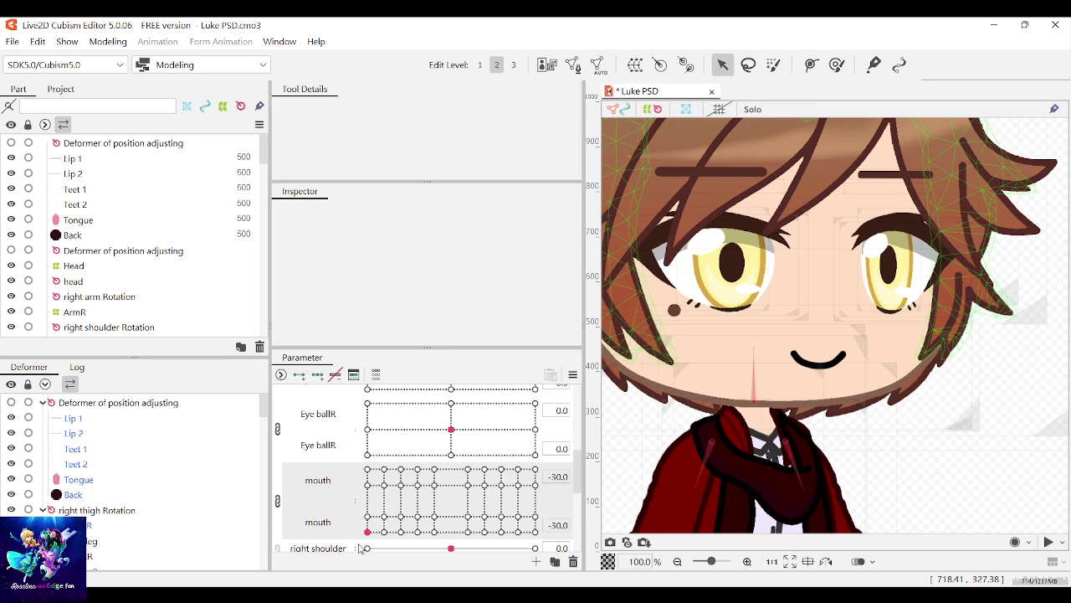
pyautogui.moveTo(428, 544); pyautogui.dragTo(387, 555)
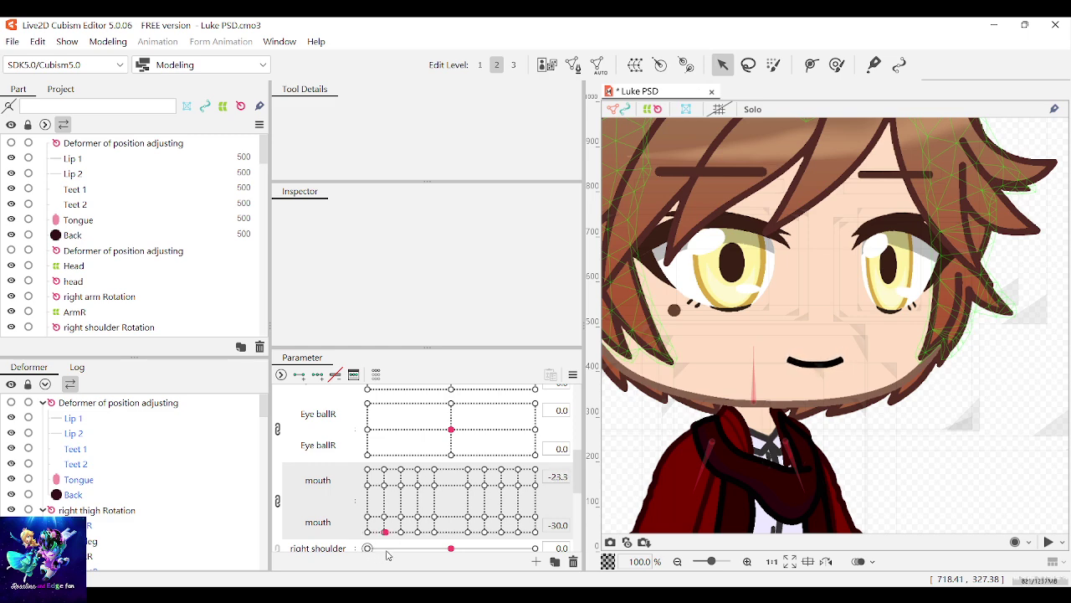
pyautogui.click(21, 180)
pyautogui.scroll(-1, 837, 367)
pyautogui.scroll(2, 837, 367)
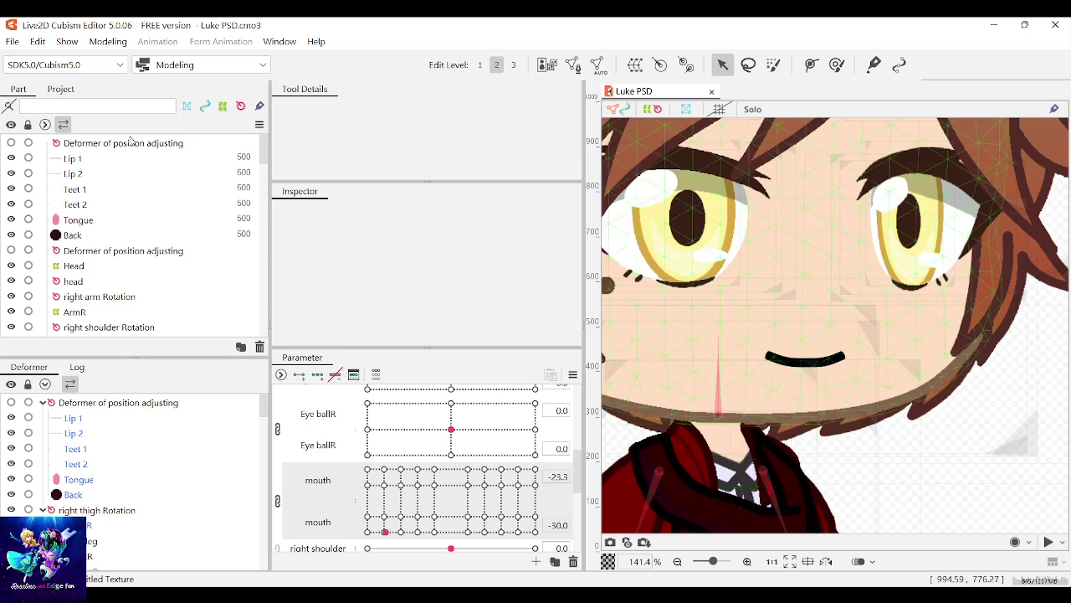
# Step: Show the mouth deformer, key it on the Body turning parameter, and move it left to fit the face at -12
pyautogui.click(130, 142)
pyautogui.scroll(-5, 471, 477)
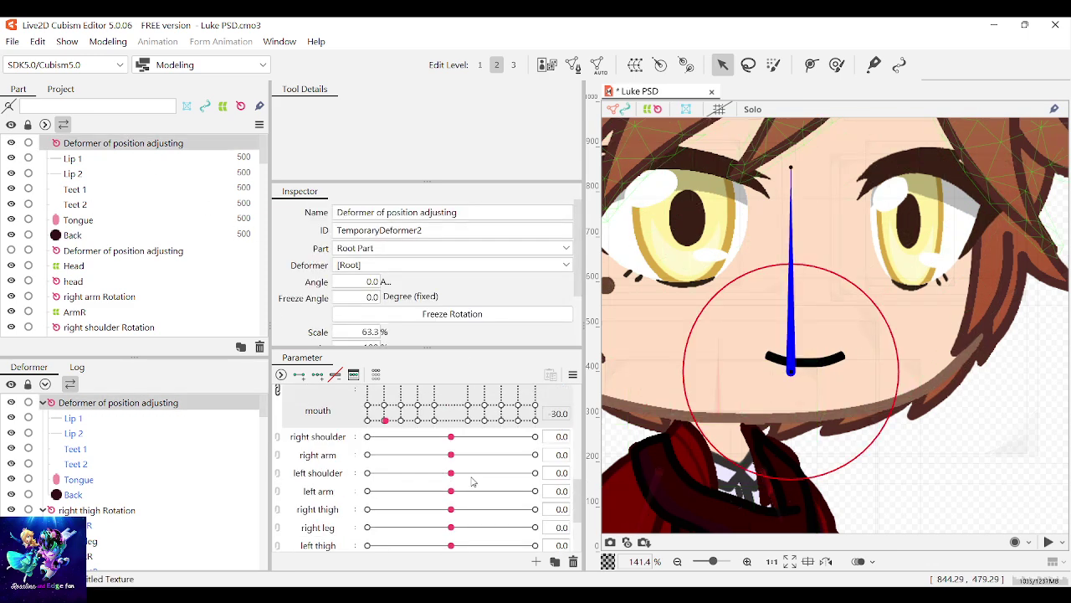
pyautogui.click(329, 544)
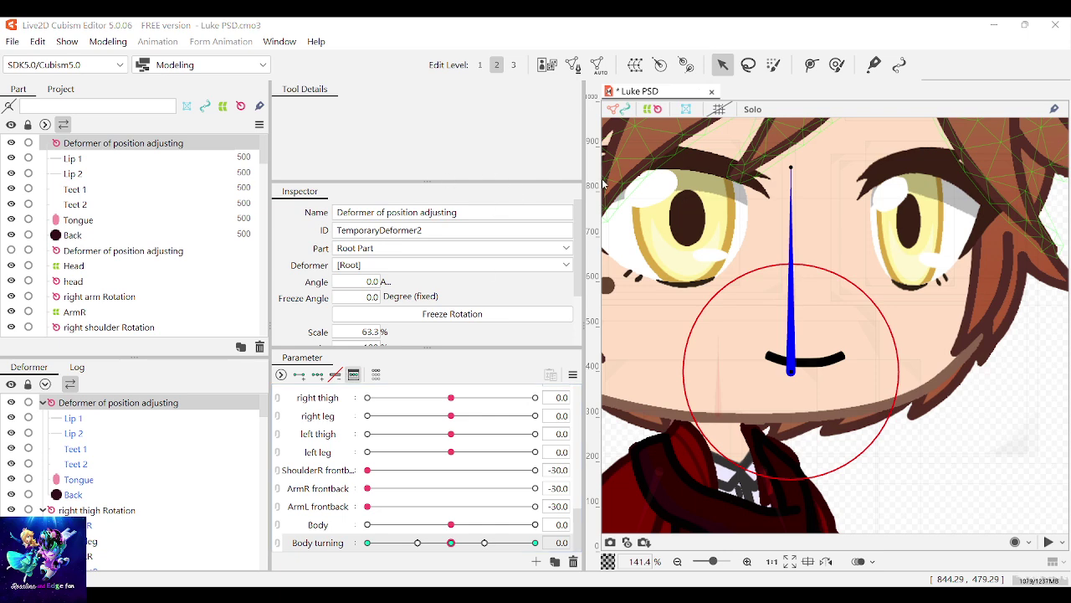
pyautogui.click(418, 543)
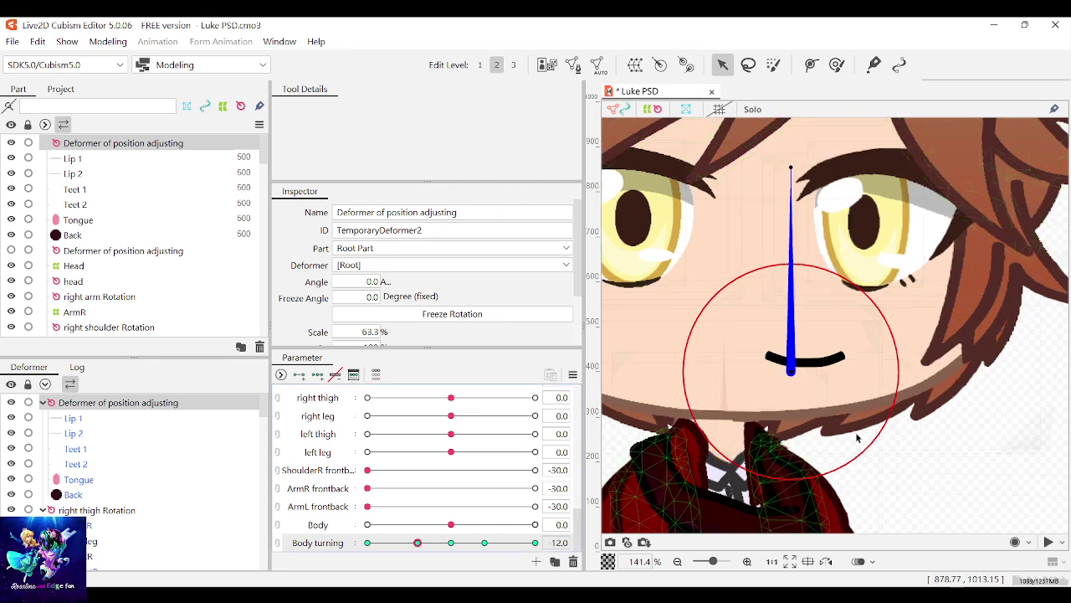
pyautogui.scroll(-2, 800, 376)
pyautogui.moveTo(799, 376); pyautogui.dragTo(777, 374)
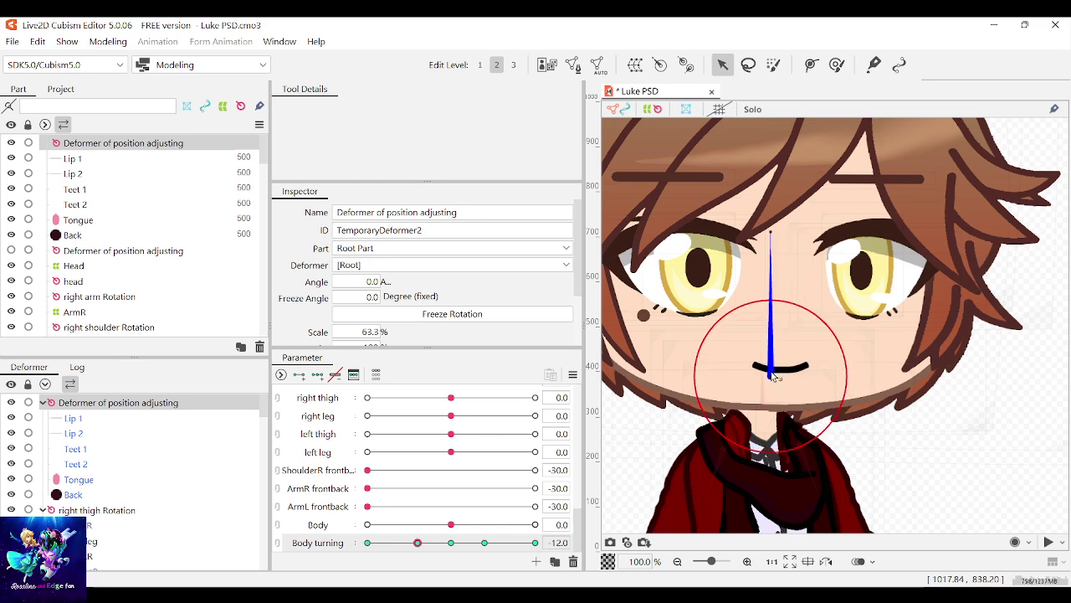
# Step: Set the mouth grid to -30 and 30 and lower the meshes from Lip 1 to Back slightly on the turned face
pyautogui.scroll(5, 369, 468)
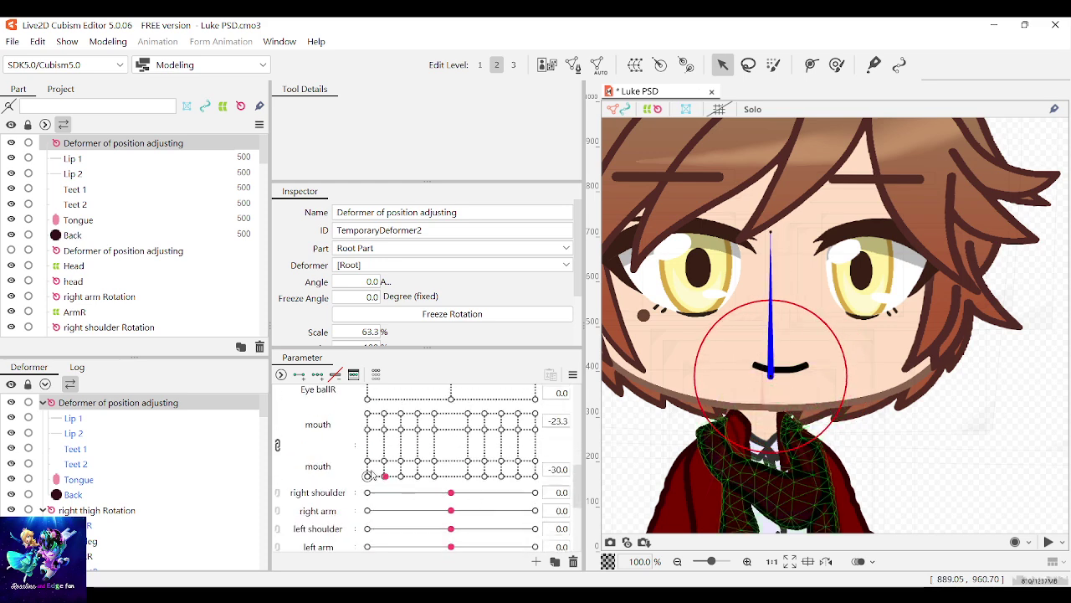
pyautogui.moveTo(371, 475); pyautogui.dragTo(322, 381)
pyautogui.click(72, 158)
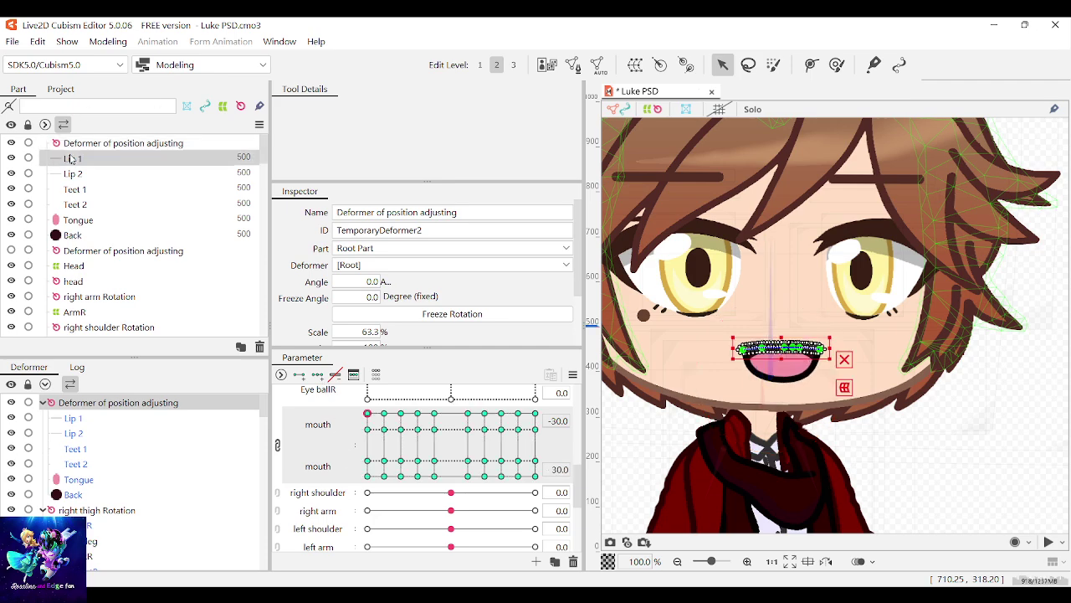
pyautogui.keyDown('shift'); pyautogui.click(72, 234); pyautogui.keyUp('shift')
pyautogui.scroll(2, 757, 385)
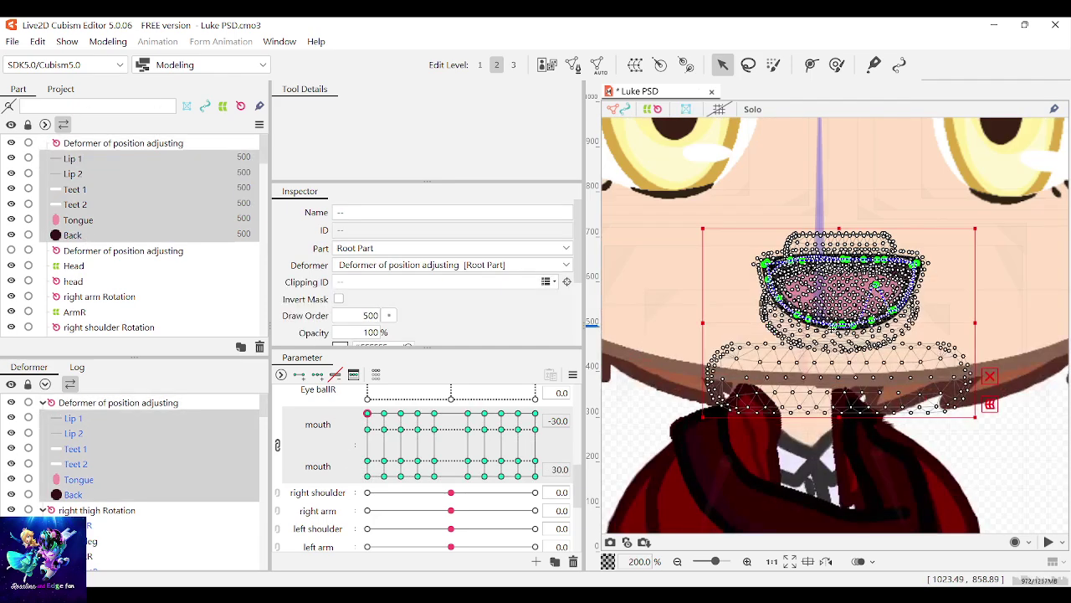
pyautogui.moveTo(862, 393); pyautogui.dragTo(863, 397)
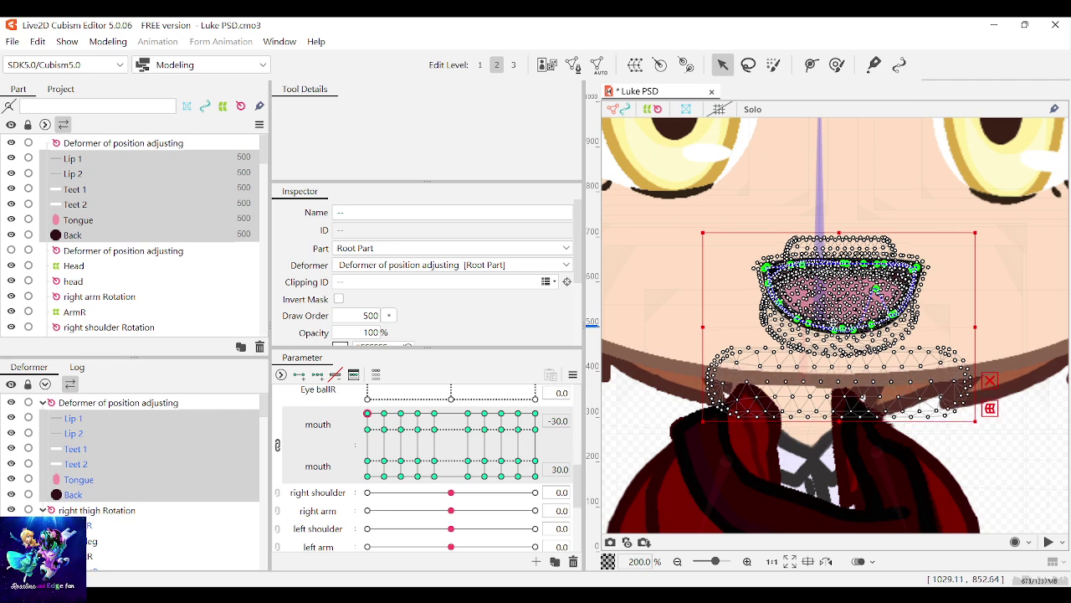
# Step: Deselect the mouth meshes, hide their deformer and set the mouth grid to -22 and -30
pyautogui.scroll(-3, 895, 388)
pyautogui.click(1005, 439)
pyautogui.scroll(-1, 983, 376)
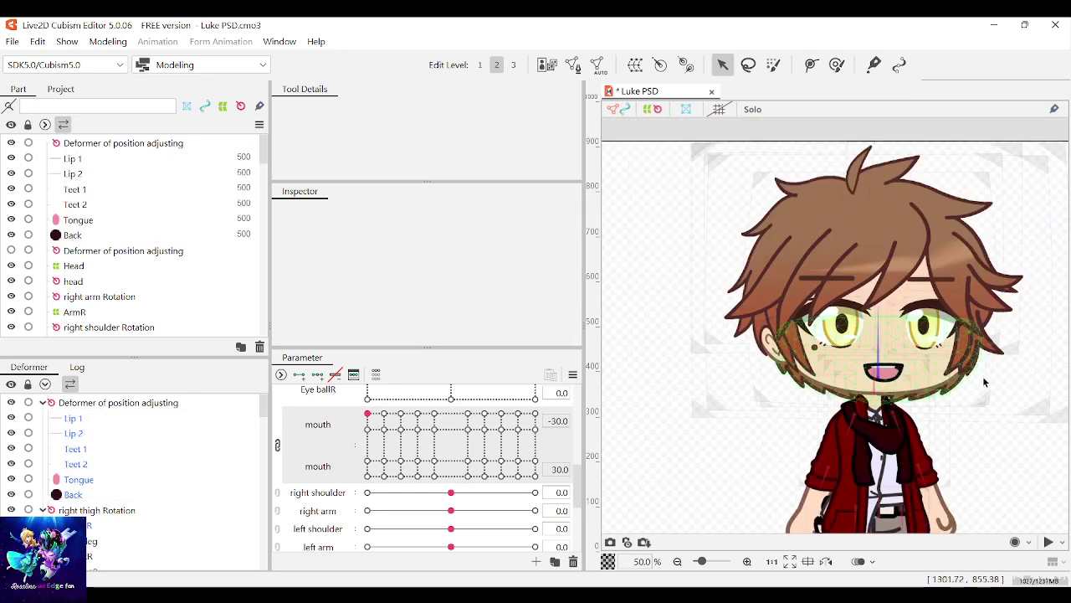
pyautogui.scroll(2, 982, 376)
pyautogui.moveTo(367, 413); pyautogui.dragTo(419, 475)
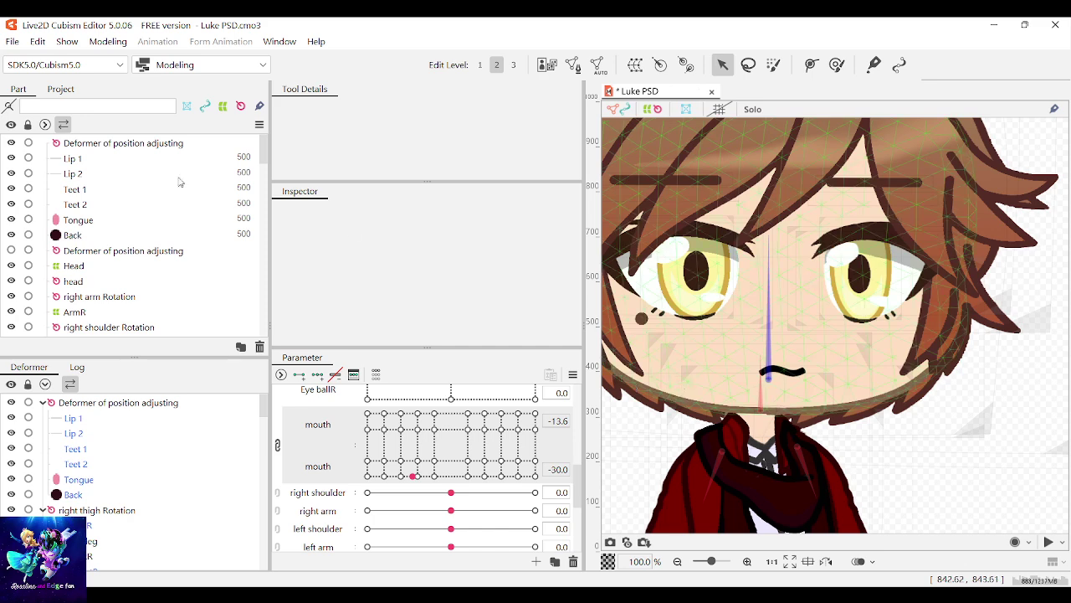
pyautogui.click(13, 143)
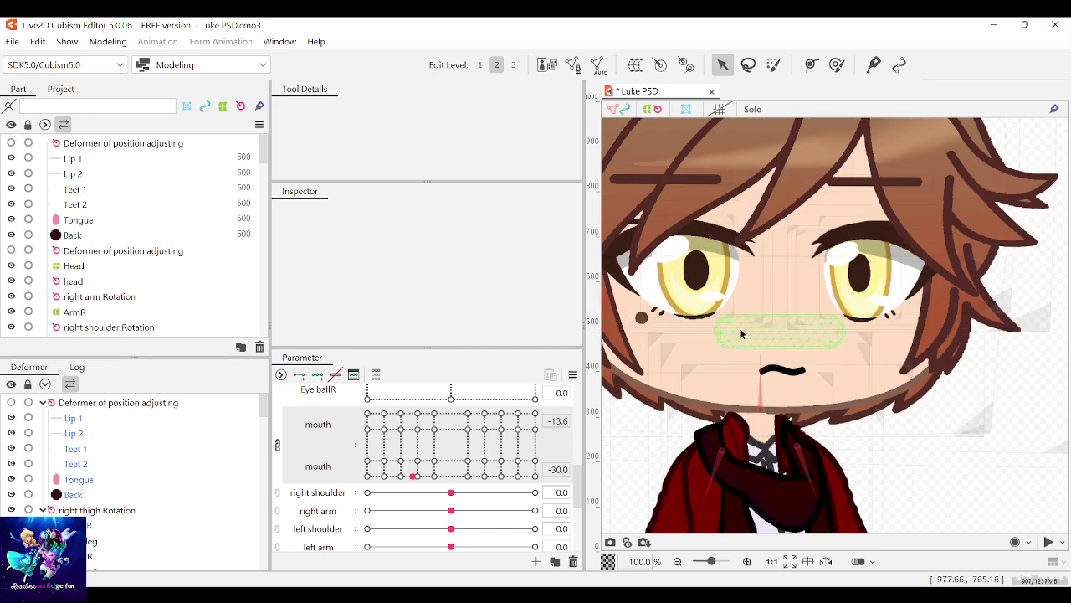
pyautogui.moveTo(416, 475); pyautogui.dragTo(389, 502)
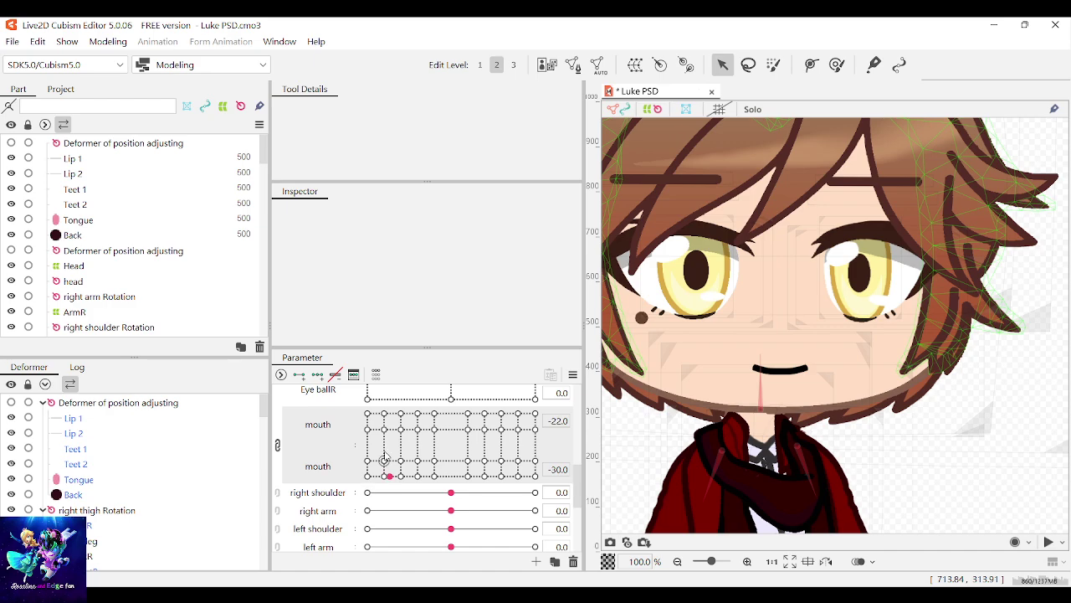
# Step: Show the mouth deformer, nudge it slightly left on the face at Body turning -12, and hide it again
pyautogui.scroll(-2, 935, 340)
pyautogui.scroll(1, 937, 339)
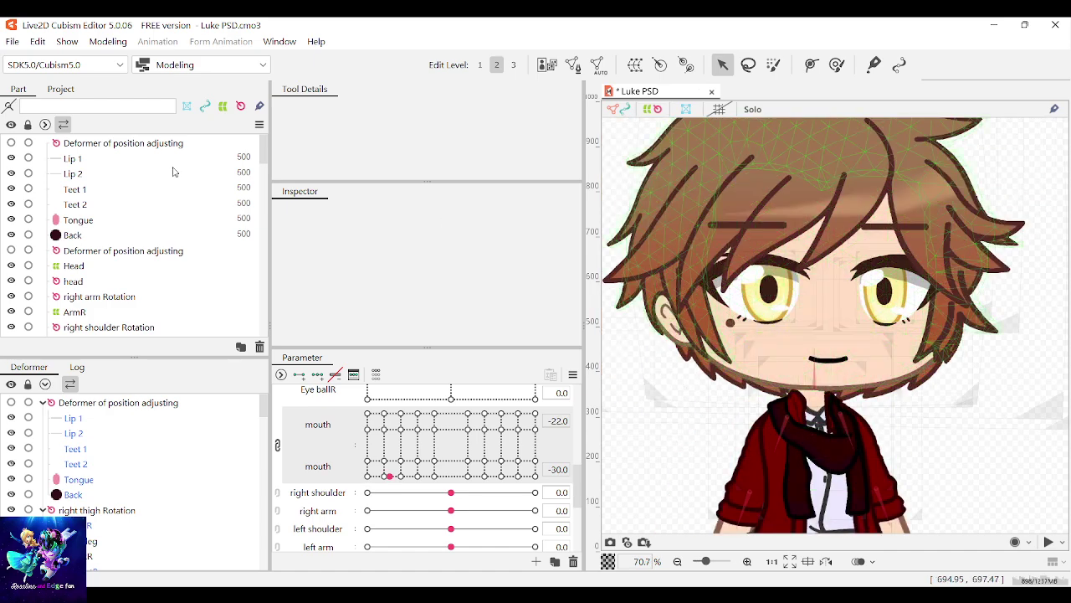
pyautogui.click(134, 145)
pyautogui.scroll(-1, 812, 373)
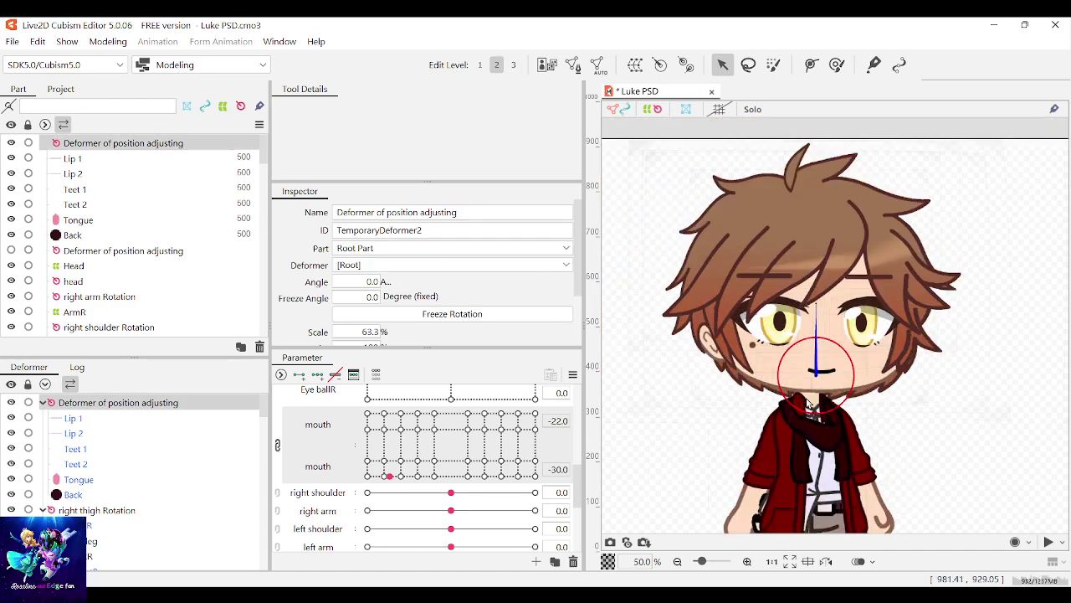
pyautogui.scroll(3, 816, 377)
pyautogui.moveTo(797, 366); pyautogui.dragTo(794, 367)
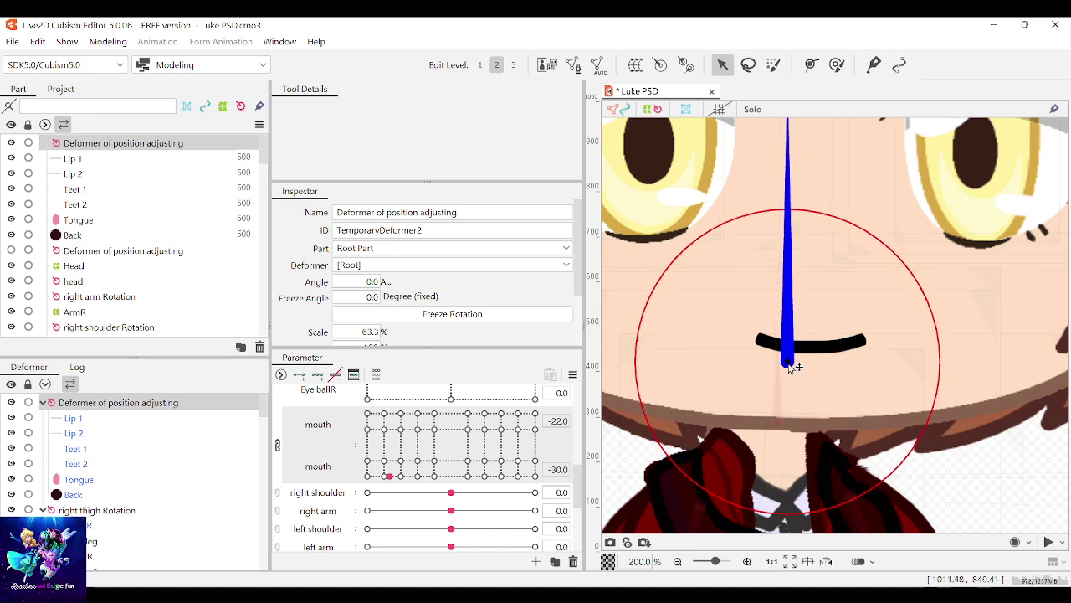
pyautogui.scroll(-4, 792, 371)
pyautogui.scroll(3, 796, 382)
pyautogui.scroll(-1, 796, 382)
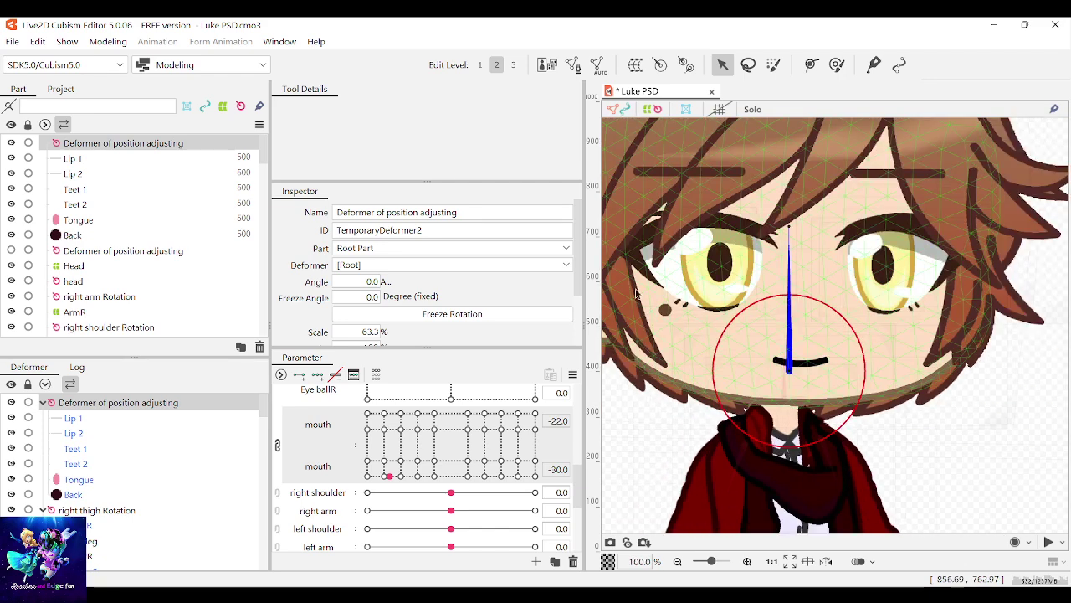
pyautogui.click(10, 143)
pyautogui.scroll(-2, 697, 421)
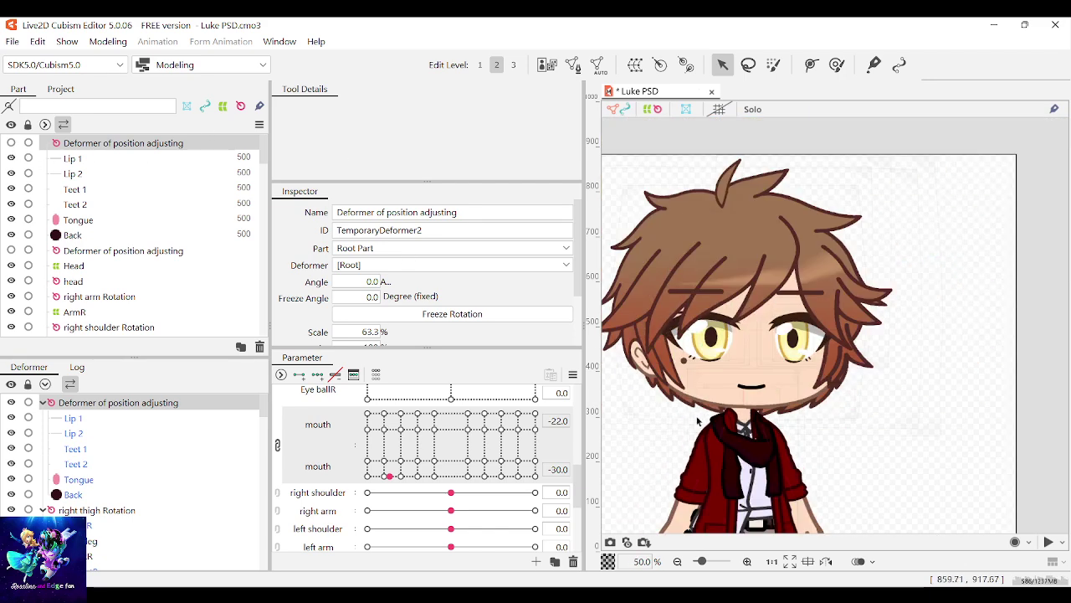
# Step: Set the mouth grid to -22.8 and -30, show the mouth deformer and fine-tune its horizontal position at Body turning -12
pyautogui.moveTo(386, 462); pyautogui.dragTo(366, 475)
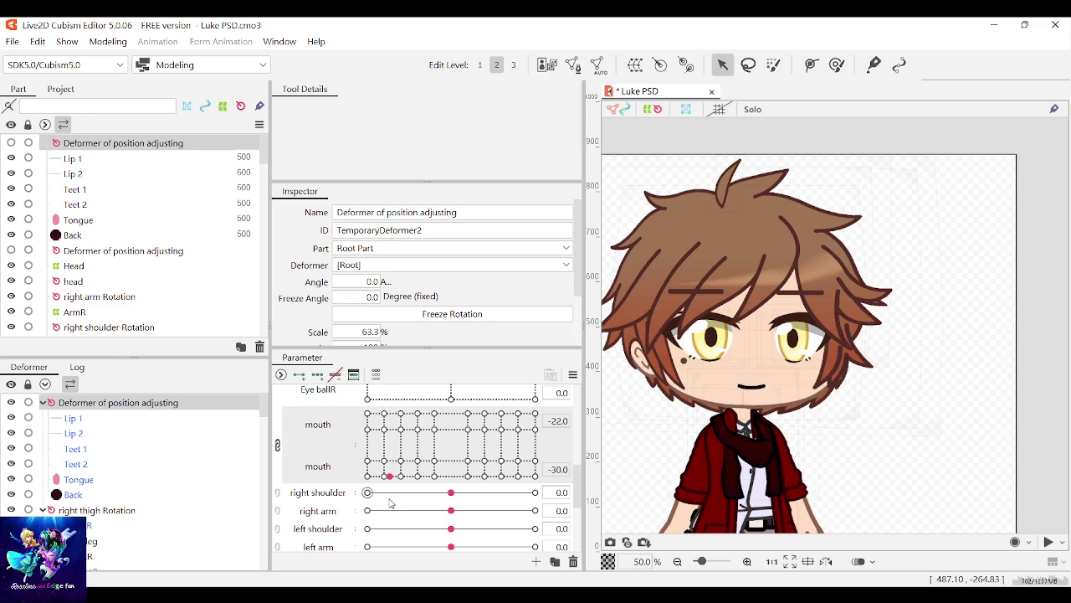
pyautogui.scroll(-3, 424, 492)
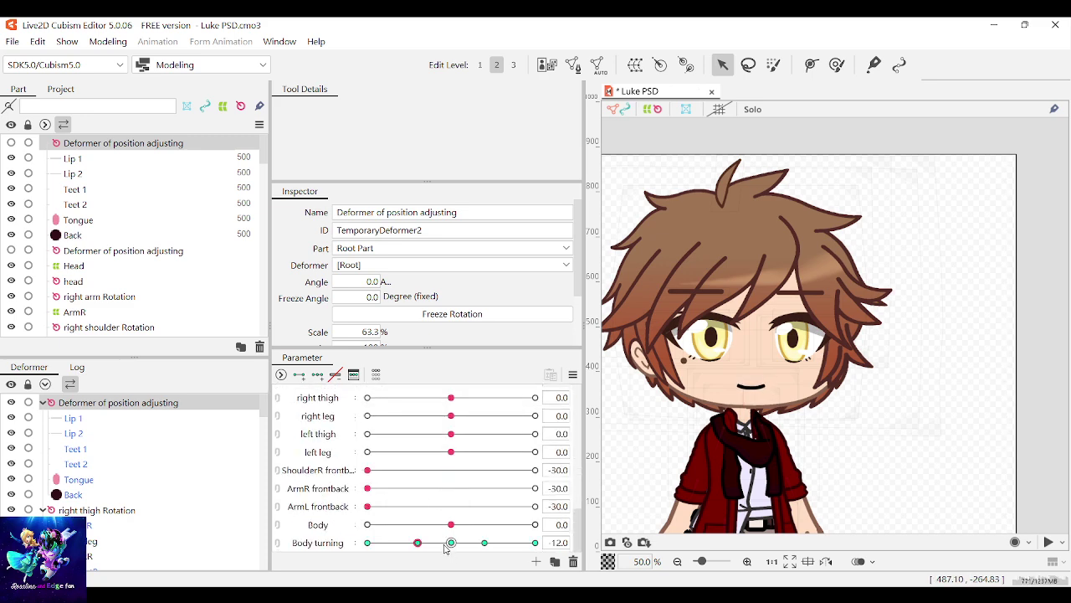
pyautogui.scroll(1, 720, 400)
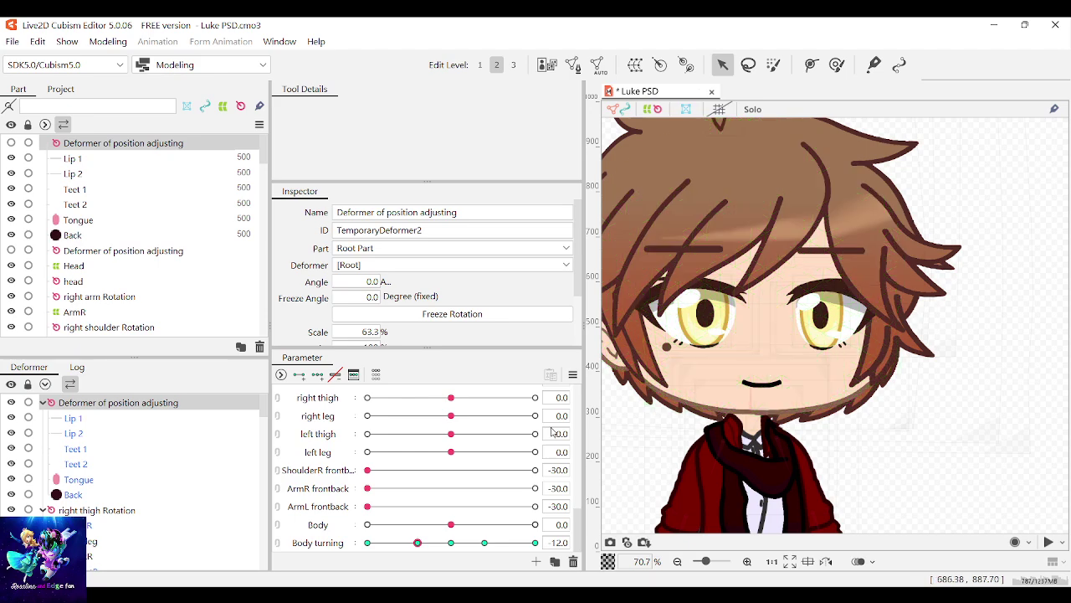
pyautogui.scroll(3, 553, 431)
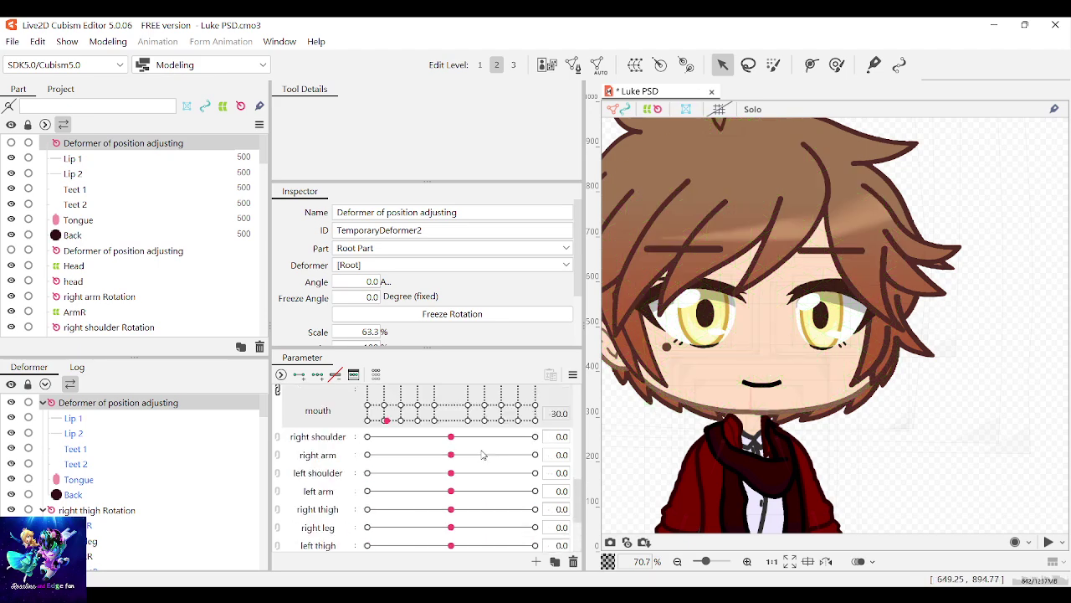
pyautogui.click(11, 144)
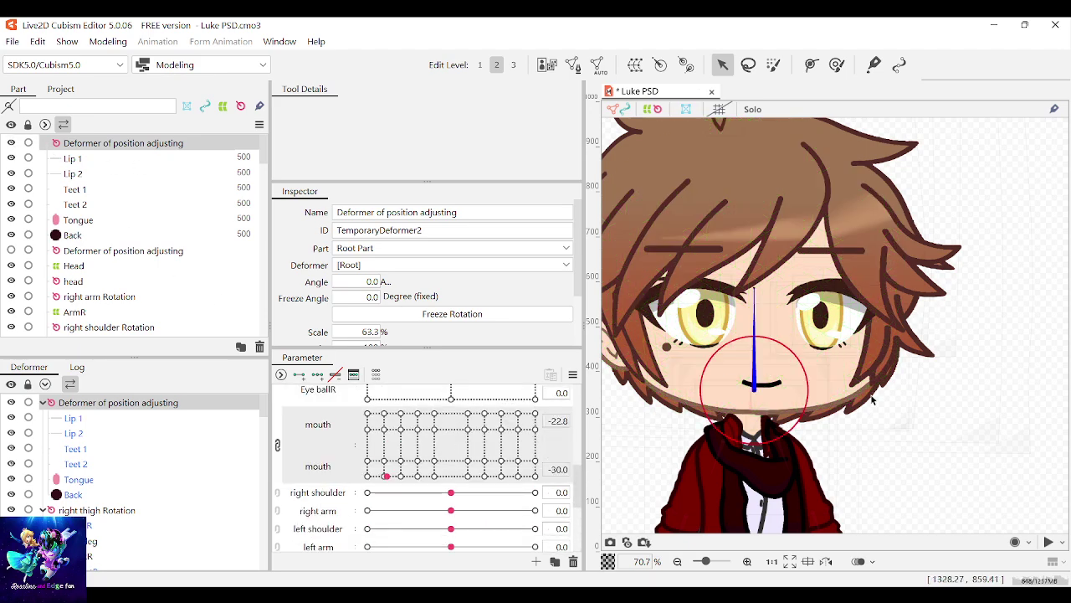
pyautogui.scroll(2, 791, 419)
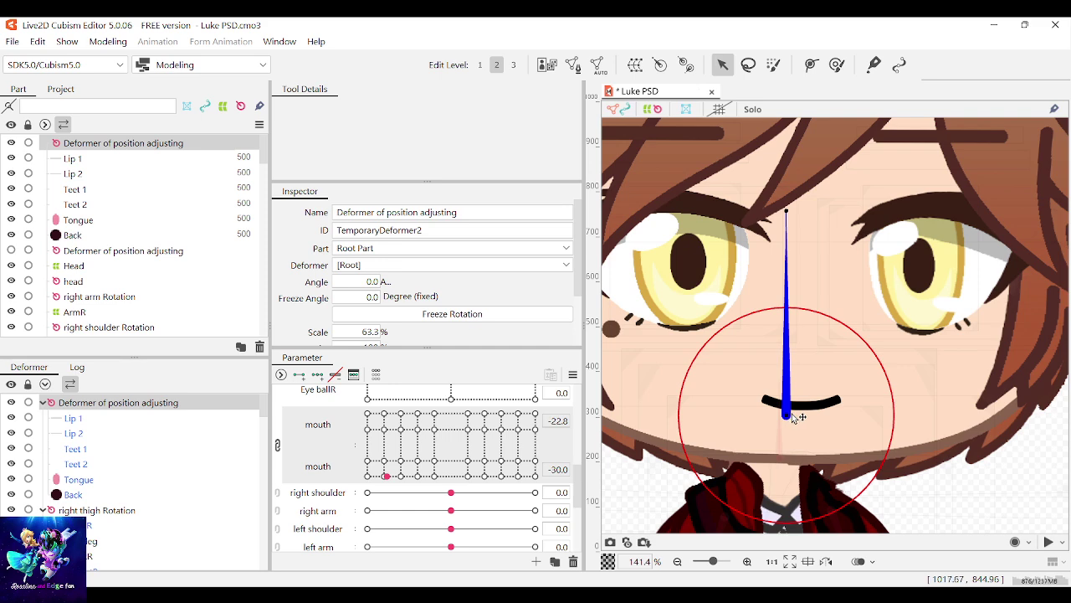
pyautogui.moveTo(790, 421); pyautogui.dragTo(795, 421)
pyautogui.scroll(-2, 795, 421)
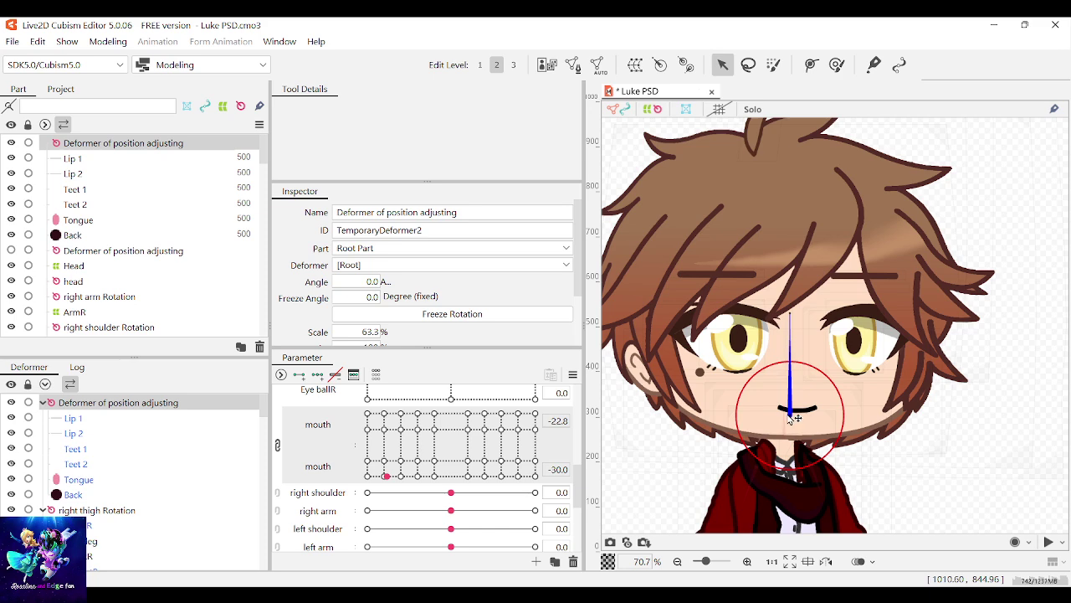
pyautogui.moveTo(790, 421); pyautogui.dragTo(788, 419)
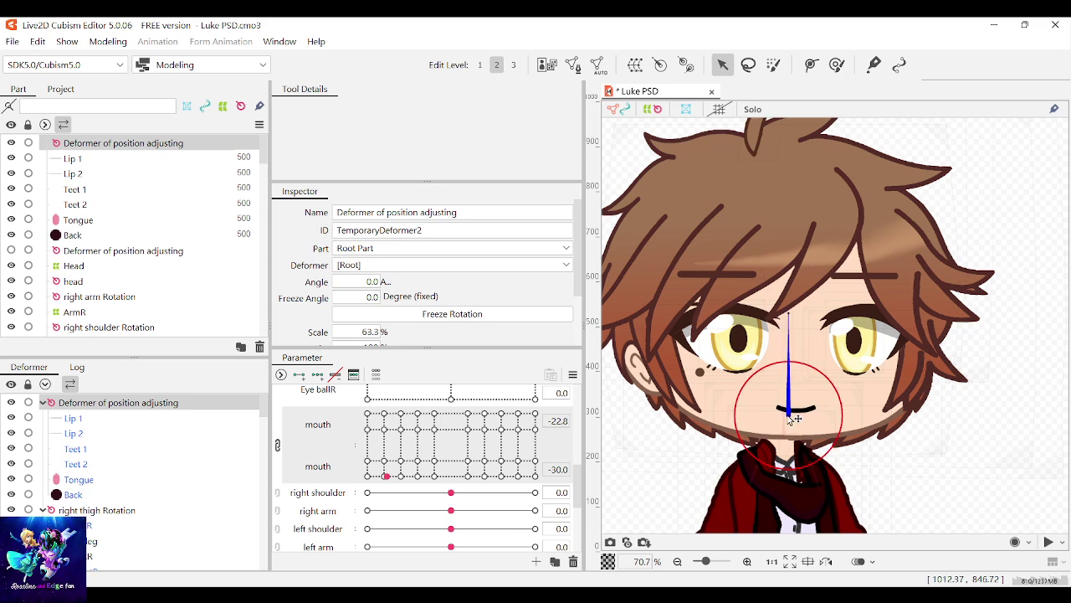
# Step: Hide the mouth deformer and preview the mouth shapes across the grid at Body turning -12
pyautogui.scroll(-5, 395, 487)
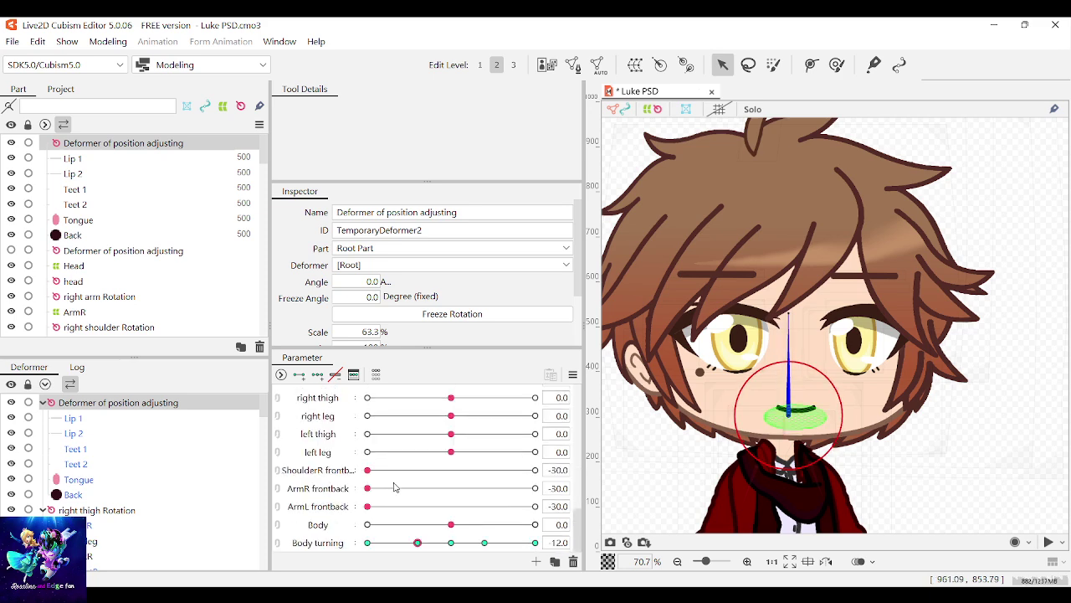
pyautogui.click(11, 144)
pyautogui.scroll(5, 404, 474)
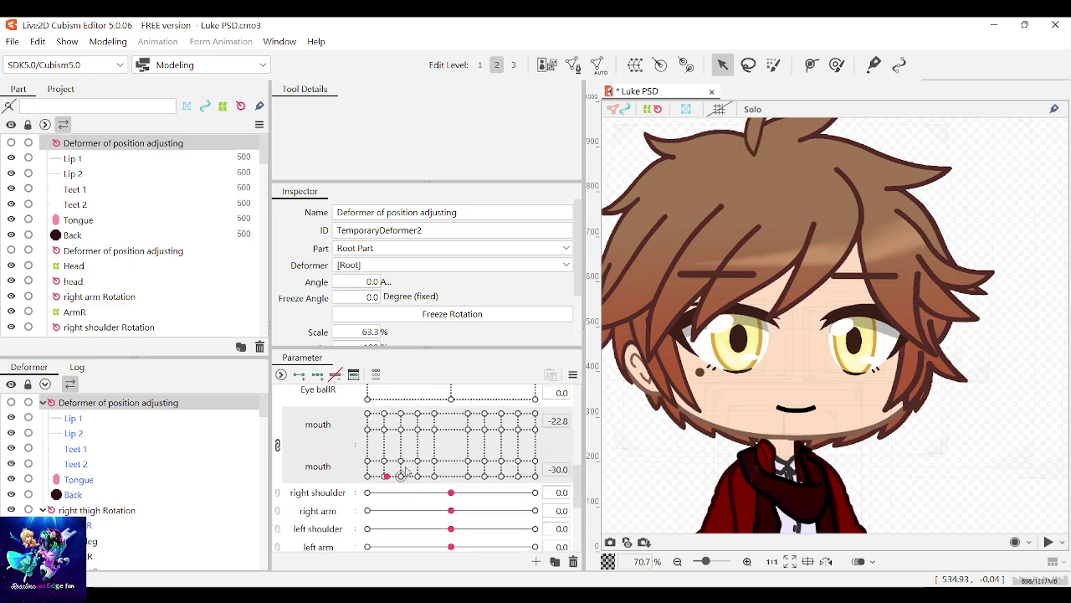
pyautogui.moveTo(400, 438)
pyautogui.mouseDown()
pyautogui.moveTo(440, 436)
pyautogui.moveTo(471, 491)
pyautogui.moveTo(471, 466)
pyautogui.moveTo(460, 477)
pyautogui.moveTo(493, 486)
pyautogui.mouseUp()
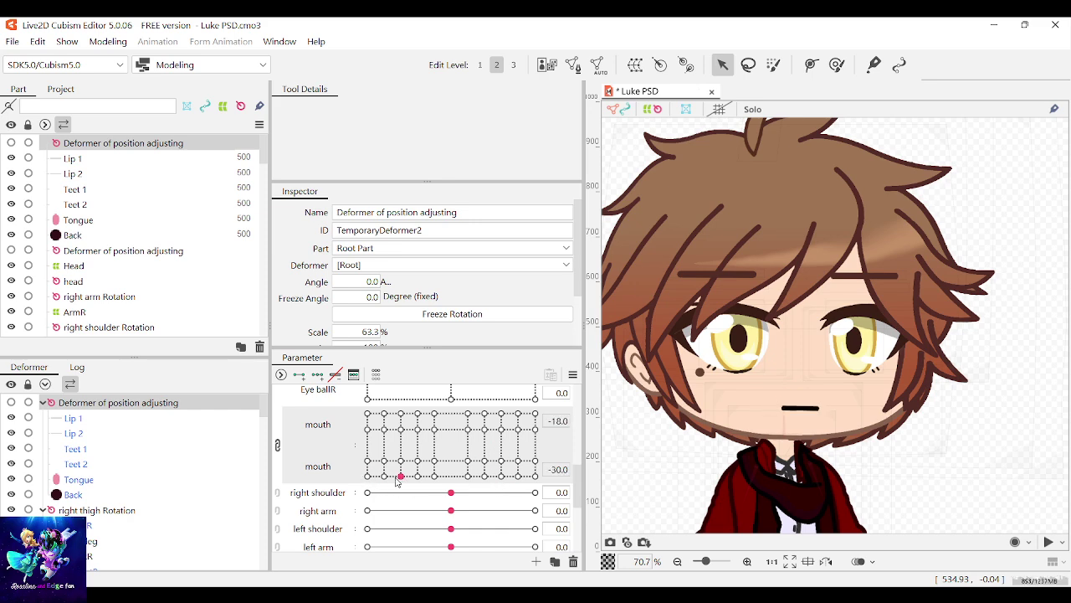
# Step: Set Body turning to 0, preview the mouth shapes across the grid, and save the model
pyautogui.scroll(-5, 390, 480)
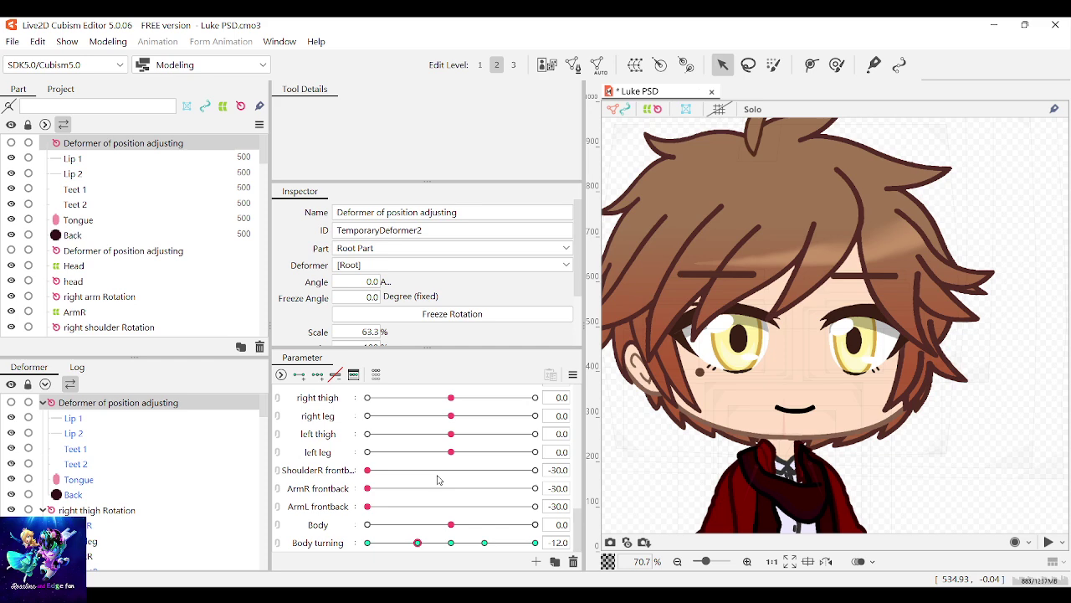
pyautogui.click(450, 546)
pyautogui.scroll(6, 430, 504)
pyautogui.scroll(-1, 429, 503)
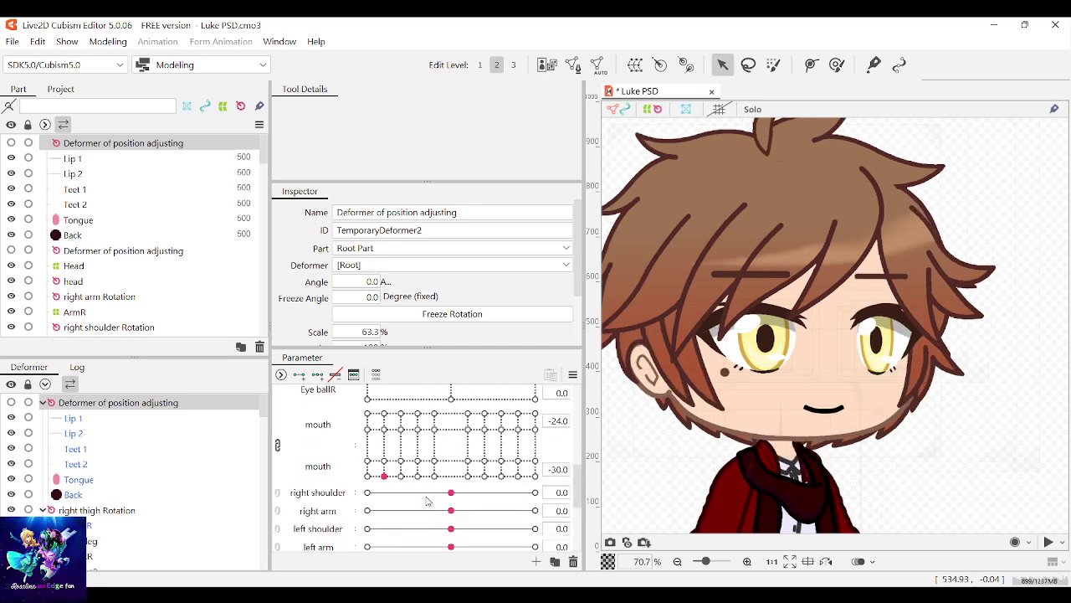
pyautogui.moveTo(384, 477)
pyautogui.mouseDown()
pyautogui.moveTo(371, 433)
pyautogui.moveTo(404, 467)
pyautogui.mouseUp()
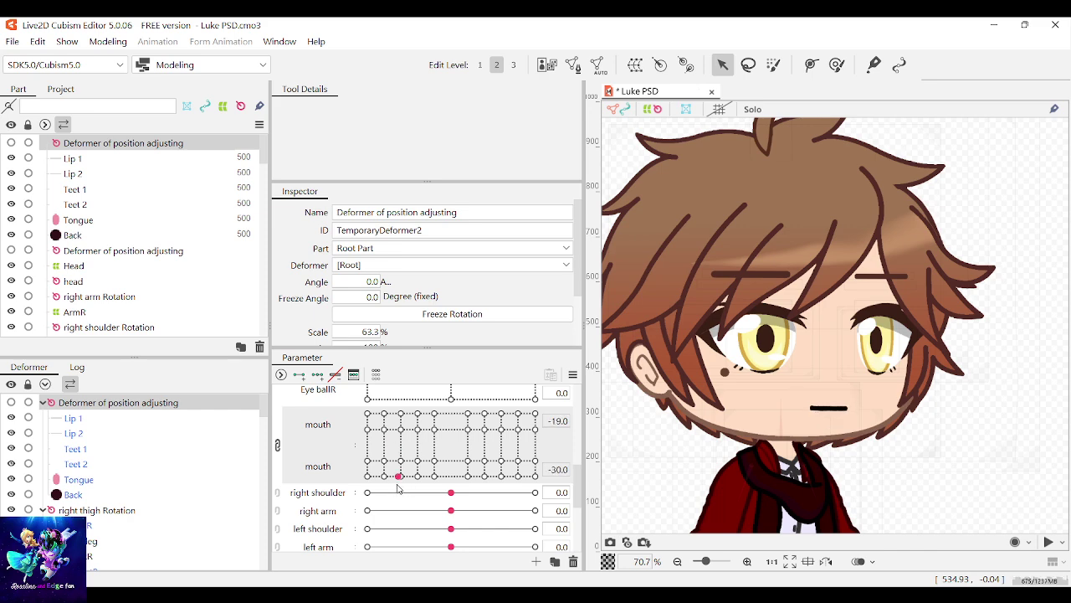
pyautogui.moveTo(503, 459)
pyautogui.mouseDown()
pyautogui.moveTo(486, 461)
pyautogui.moveTo(479, 443)
pyautogui.moveTo(484, 457)
pyautogui.moveTo(488, 441)
pyautogui.mouseUp()
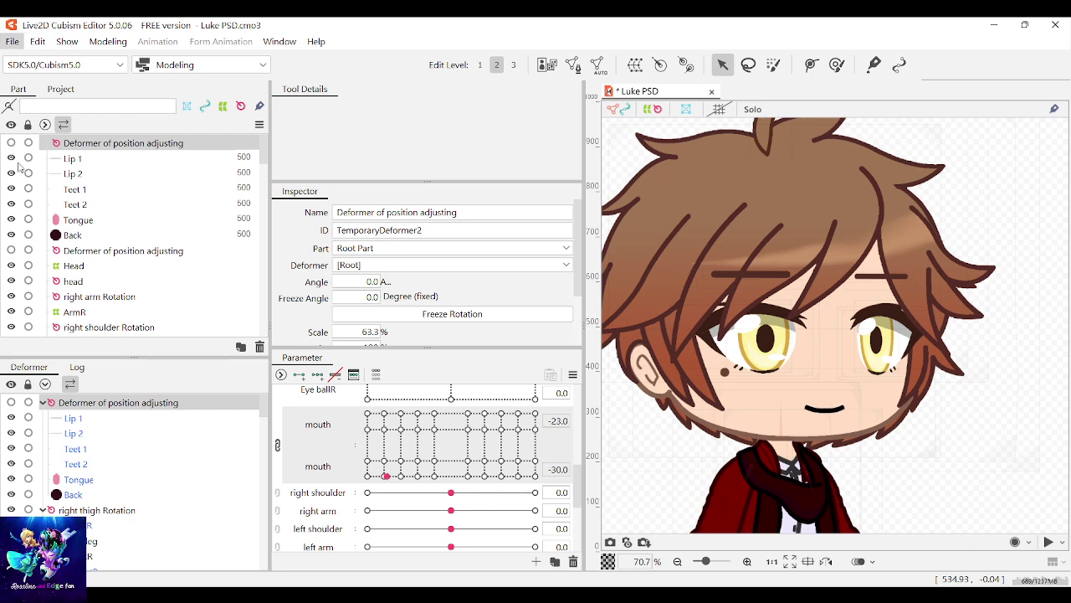
pyautogui.hotkey('ctrl', 's')
# Step: Set the mouth grid to -12 and -30, move the mouth deformer up slightly at Body turning 0, and hide and deselect it
pyautogui.scroll(3, 850, 327)
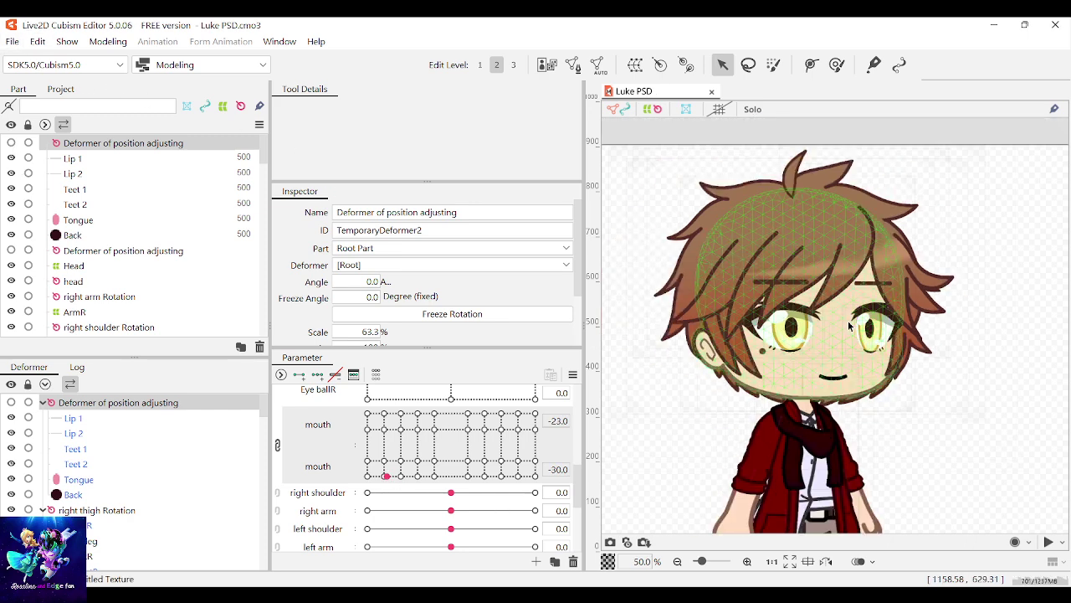
pyautogui.moveTo(386, 476); pyautogui.dragTo(423, 476)
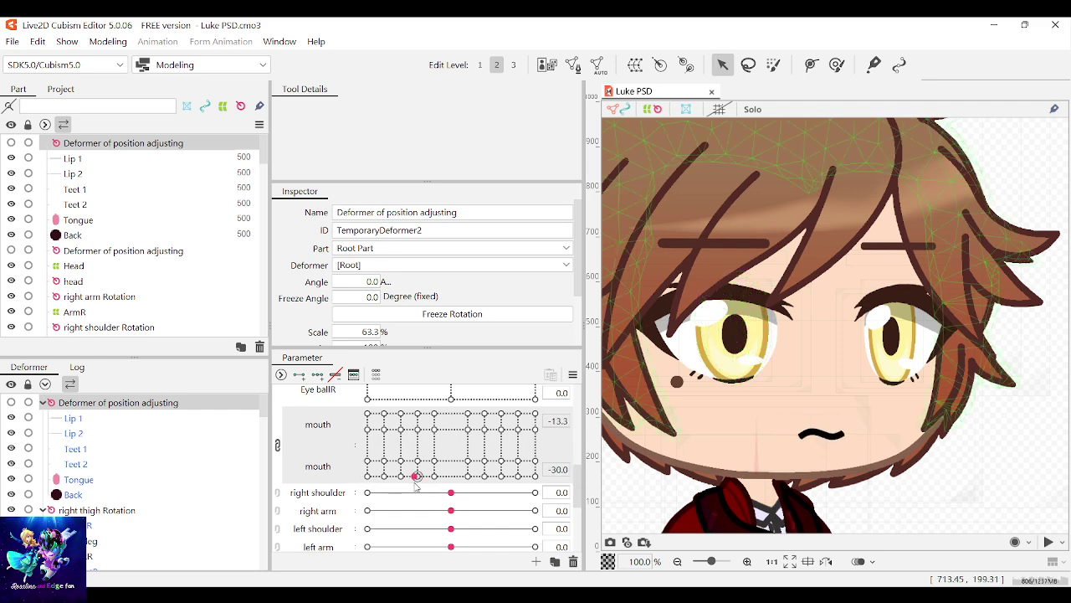
pyautogui.scroll(-1, 693, 400)
pyautogui.scroll(1, 612, 449)
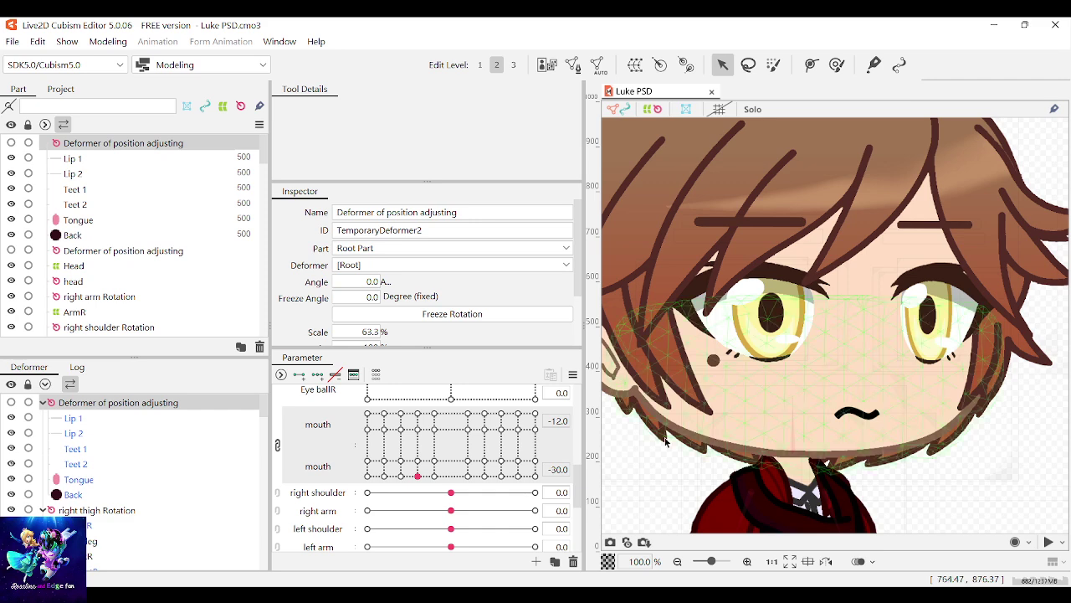
pyautogui.scroll(-1, 667, 437)
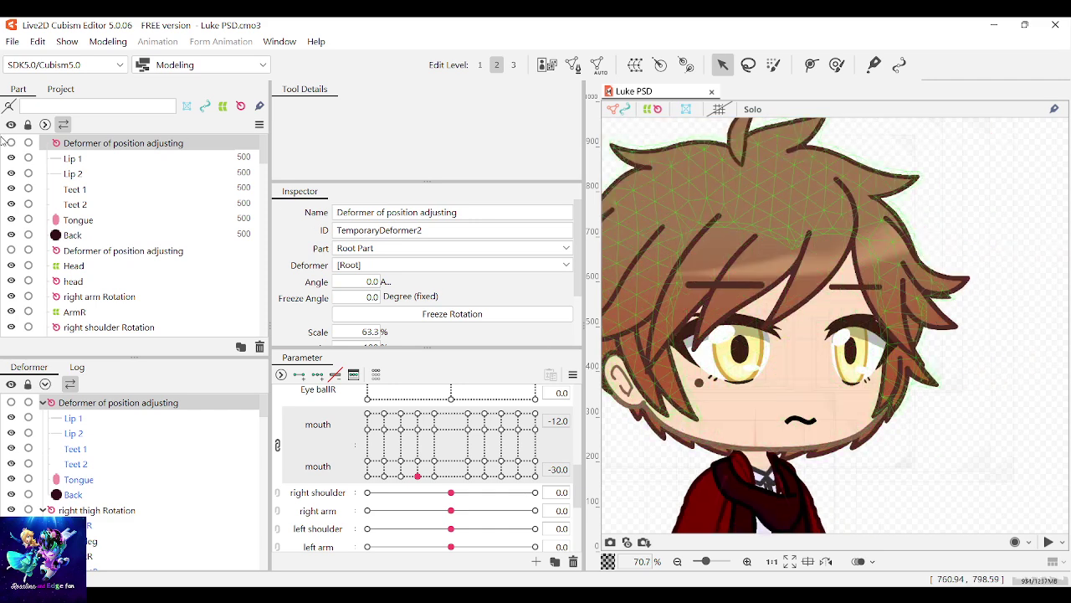
pyautogui.scroll(-1, 778, 435)
pyautogui.scroll(3, 791, 411)
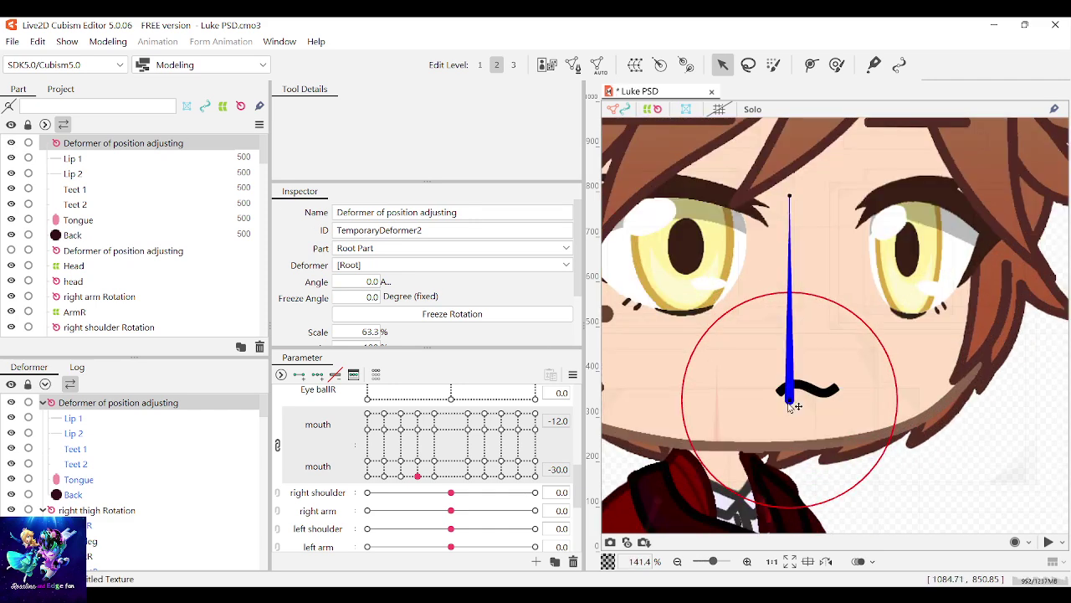
pyautogui.moveTo(794, 402); pyautogui.dragTo(796, 396)
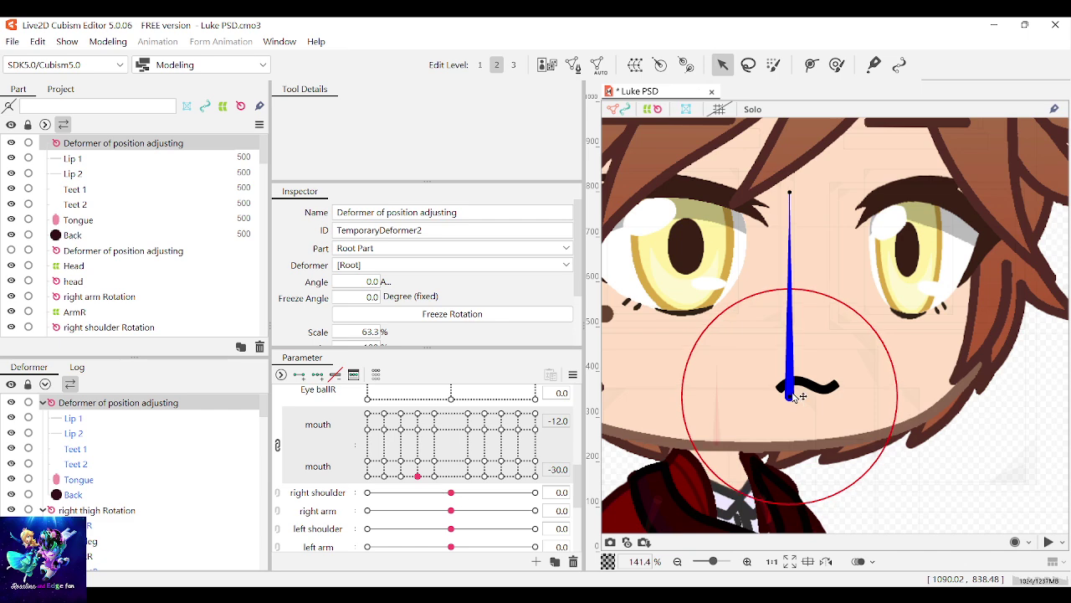
pyautogui.scroll(-3, 796, 399)
pyautogui.click(928, 490)
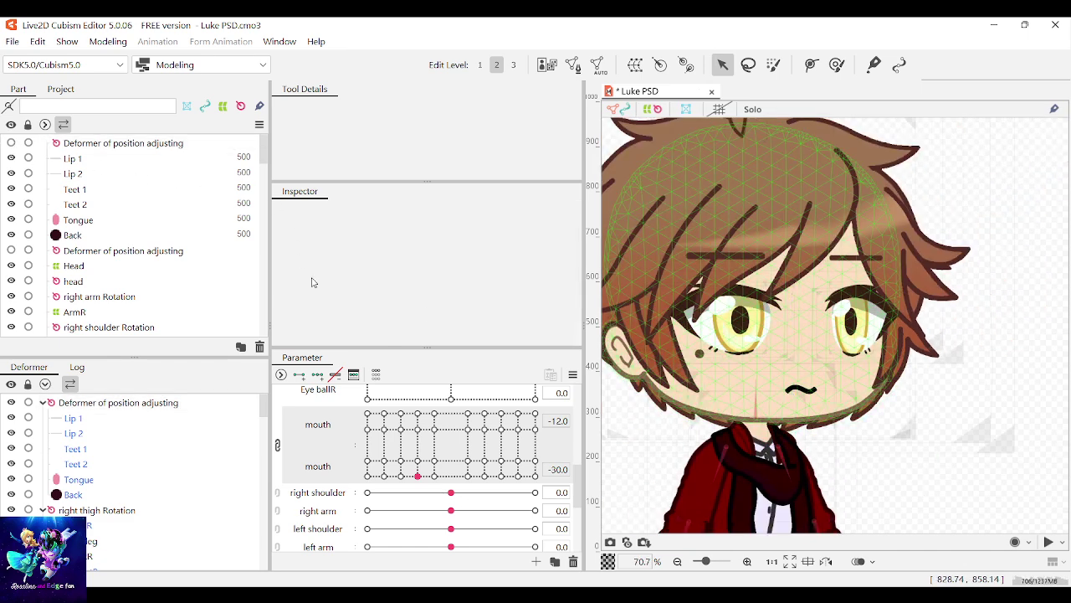
# Step: Set the mouth grid to -24 and -30 and save the model
pyautogui.moveTo(404, 469); pyautogui.dragTo(371, 494)
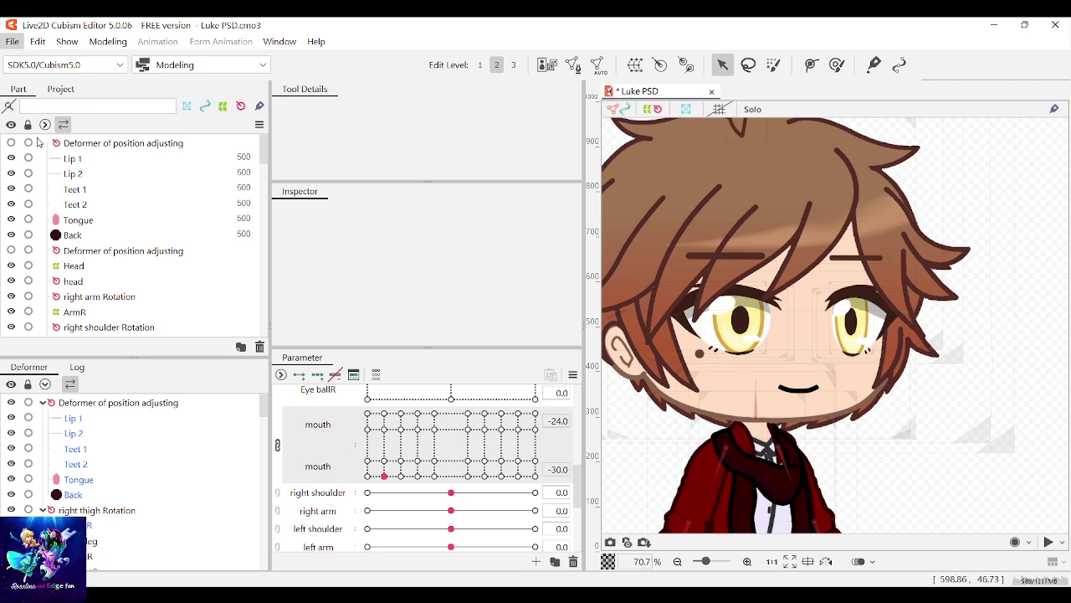
pyautogui.hotkey('ctrl', 's')
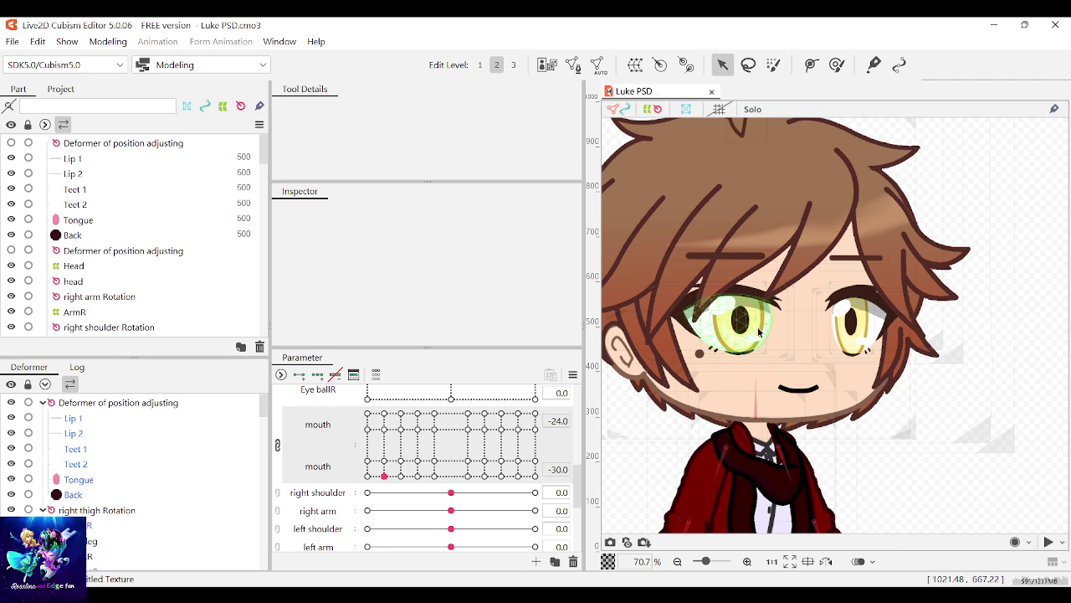
# Step: Set Body turning to -12 and inspect the character's lower body
pyautogui.scroll(-5, 433, 480)
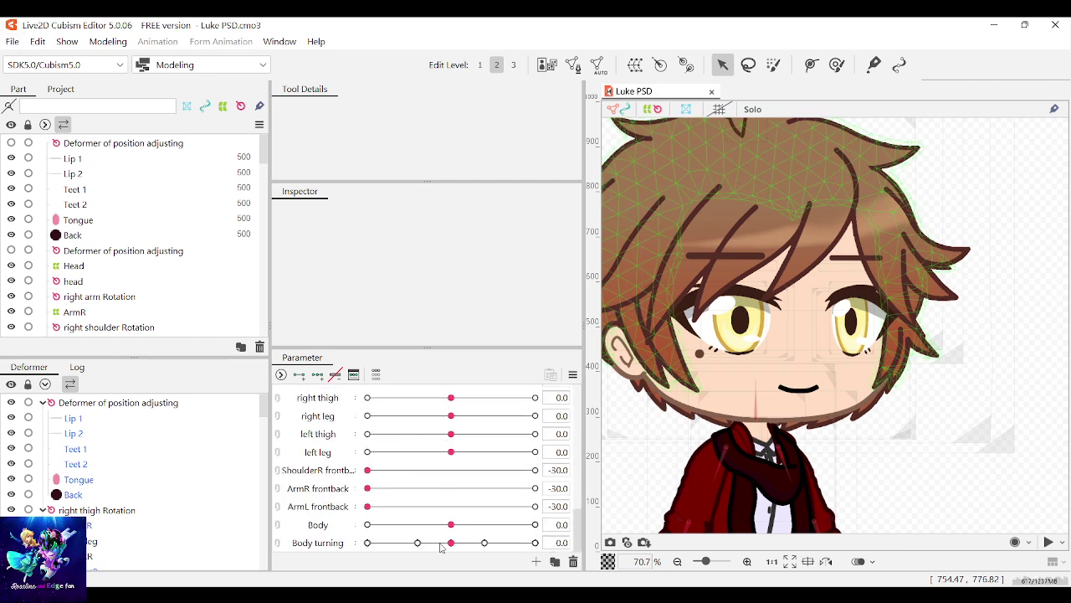
pyautogui.moveTo(450, 544); pyautogui.dragTo(418, 545)
pyautogui.scroll(-3, 760, 409)
pyautogui.scroll(3, 760, 488)
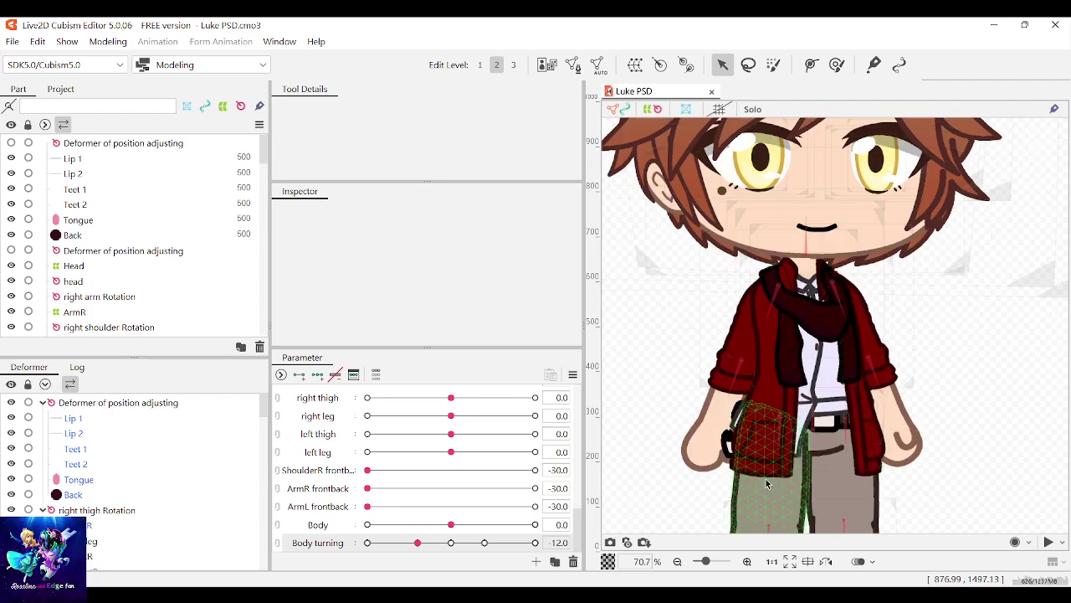
# Step: Select the torso warp deformer that carries the scarf and jacket
pyautogui.scroll(2, 795, 323)
pyautogui.click(765, 281)
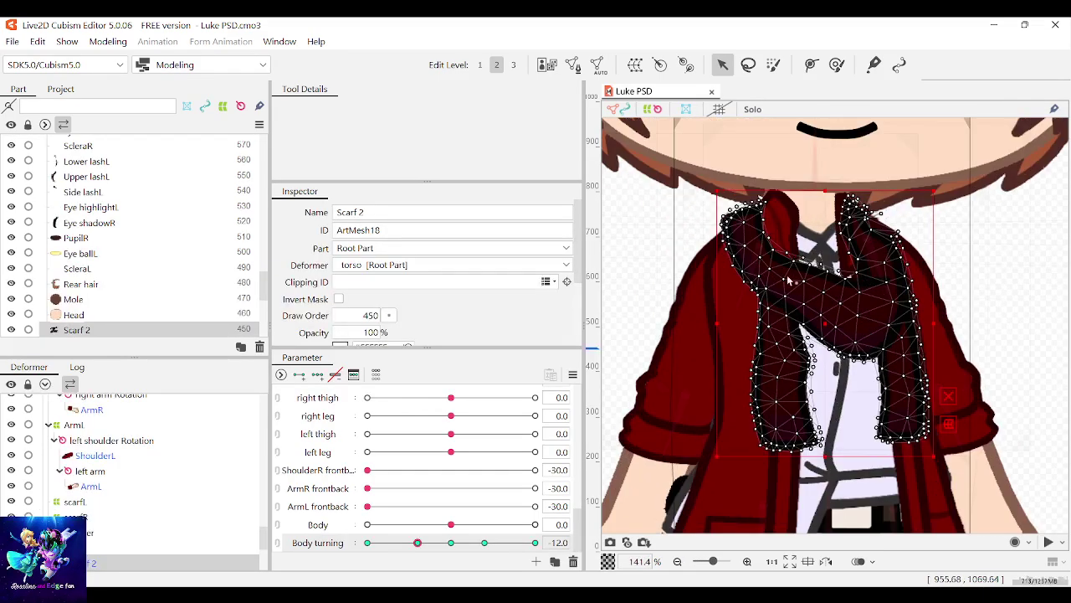
pyautogui.scroll(-2, 720, 311)
pyautogui.click(696, 209)
pyautogui.scroll(-1, 791, 343)
pyautogui.scroll(2, 782, 336)
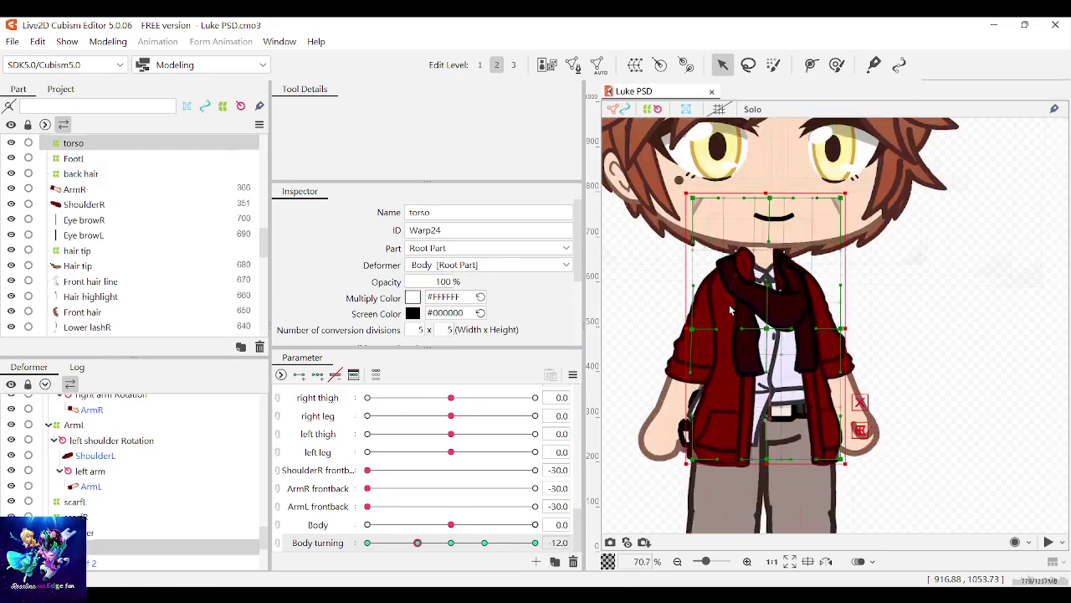
# Step: Try moving the whole torso deformer sideways at Body turning -12, and undo the move
pyautogui.moveTo(747, 339); pyautogui.dragTo(912, 306)
pyautogui.hotkey('ctrl', 'z')
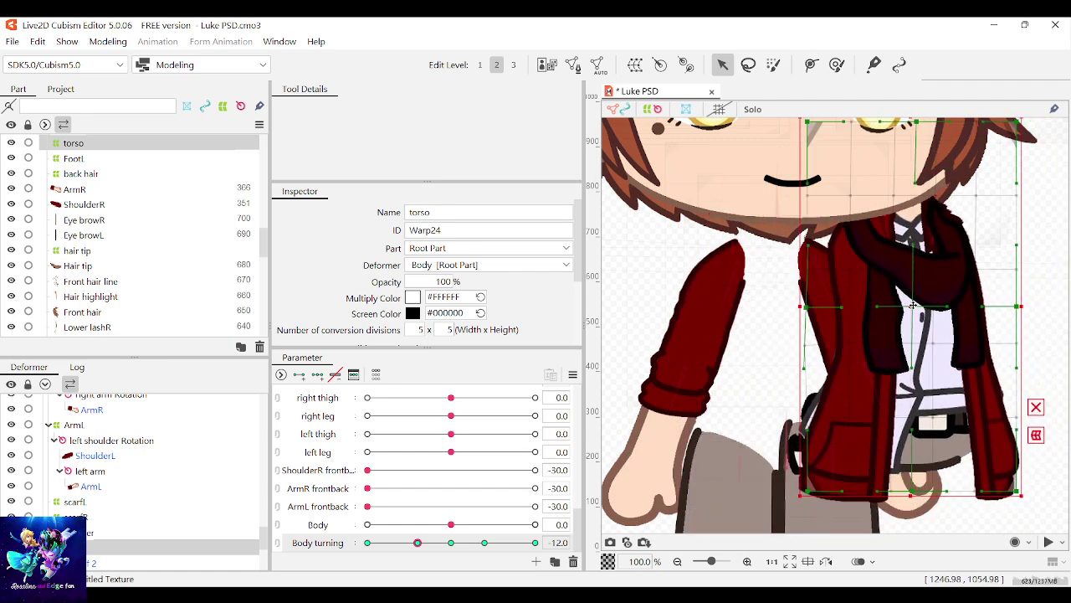
pyautogui.hotkey('ctrl', 'z')
pyautogui.scroll(-1, 787, 334)
pyautogui.scroll(2, 812, 342)
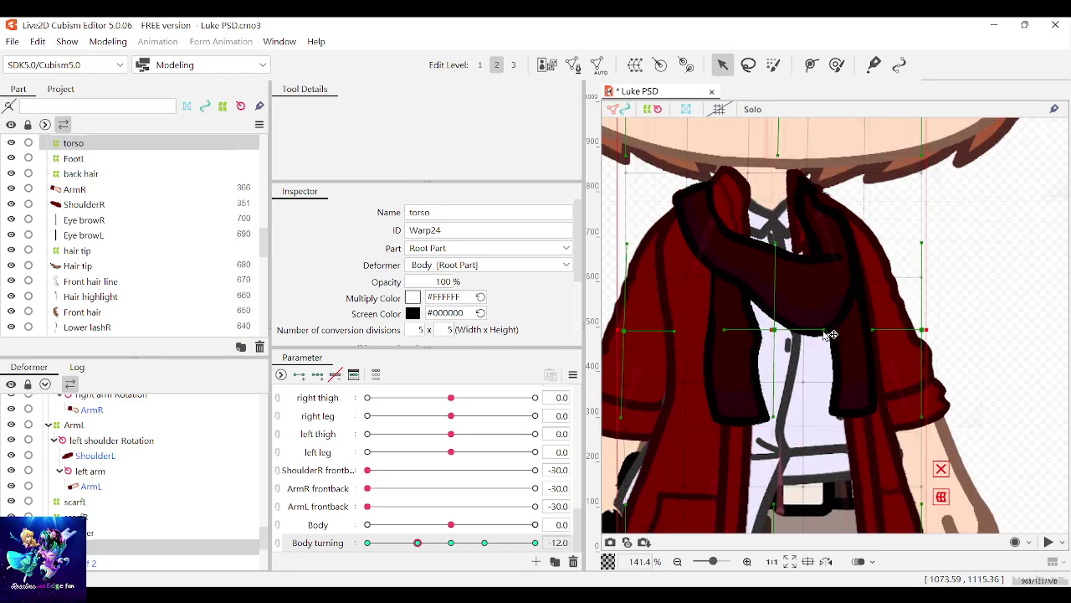
# Step: Try adjusting the horizontal handles in the middle row of the torso deformer, comparing the jacket around Body turning -12
pyautogui.moveTo(860, 333); pyautogui.dragTo(822, 333)
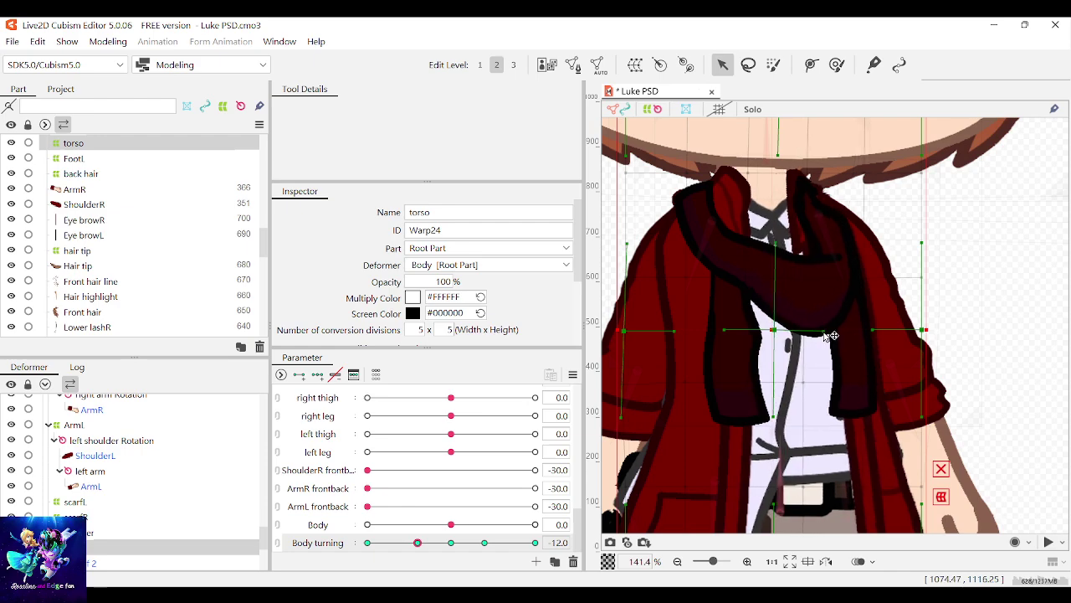
pyautogui.moveTo(731, 335); pyautogui.dragTo(676, 330)
pyautogui.scroll(-2, 727, 320)
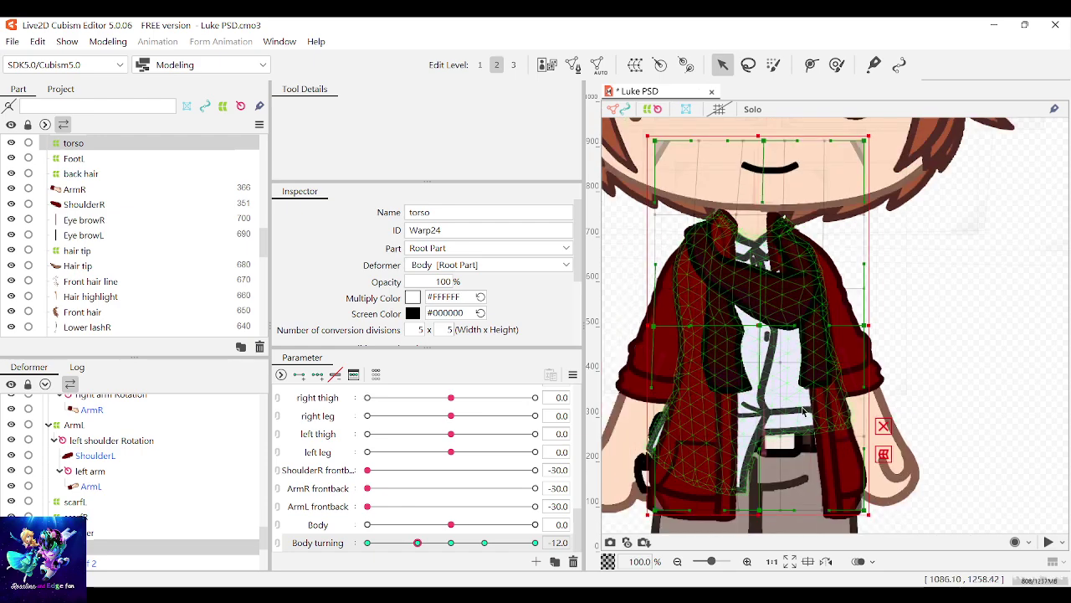
pyautogui.scroll(-1, 726, 321)
pyautogui.scroll(2, 769, 477)
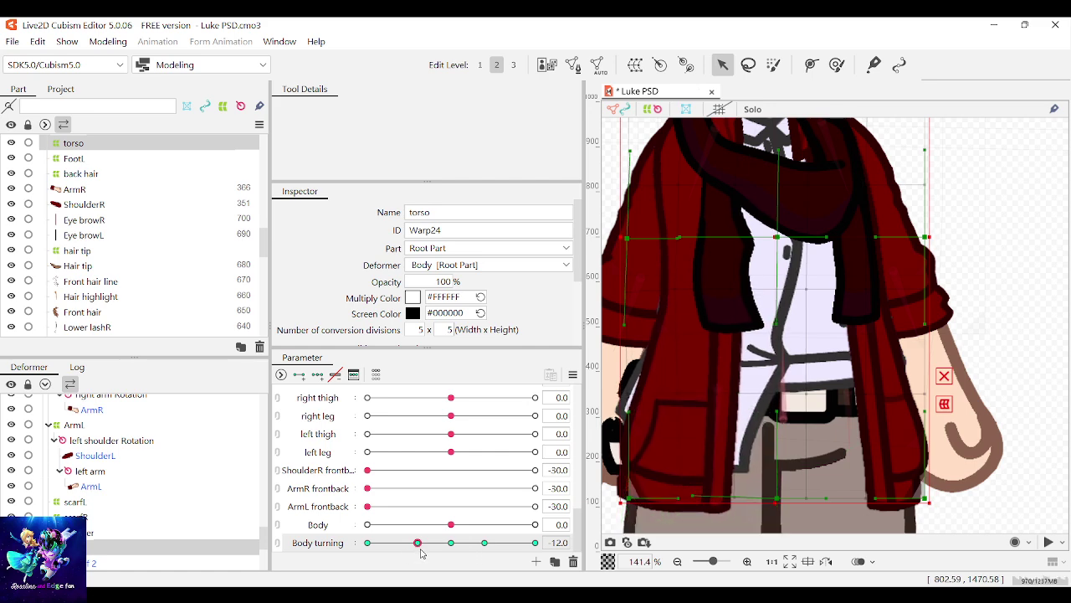
pyautogui.moveTo(420, 548)
pyautogui.mouseDown()
pyautogui.moveTo(475, 547)
pyautogui.moveTo(417, 547)
pyautogui.mouseUp()
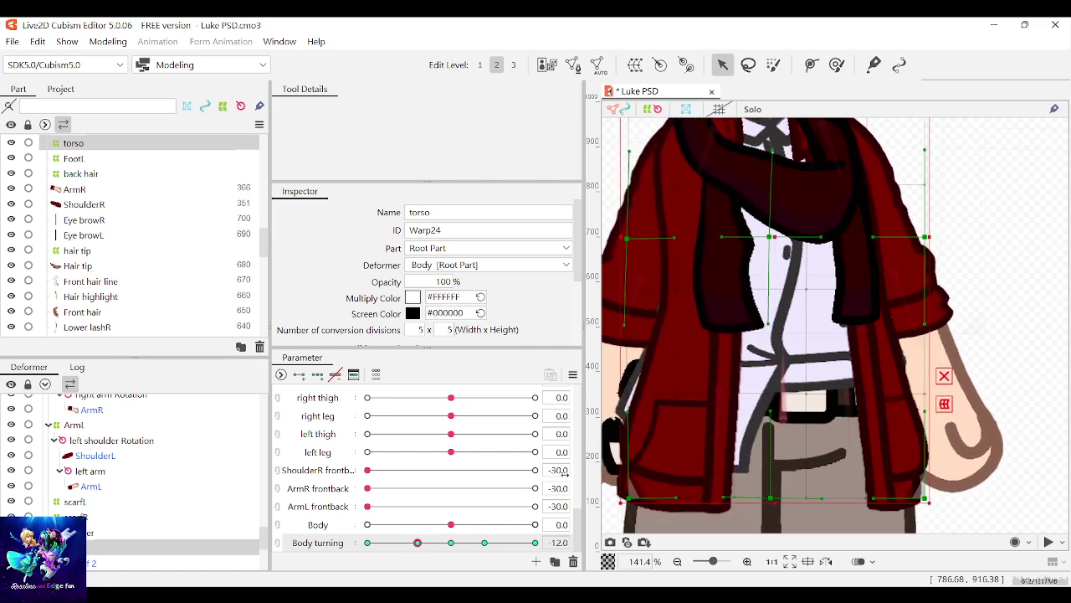
pyautogui.scroll(-1, 723, 408)
pyautogui.scroll(2, 774, 416)
pyautogui.scroll(-3, 817, 435)
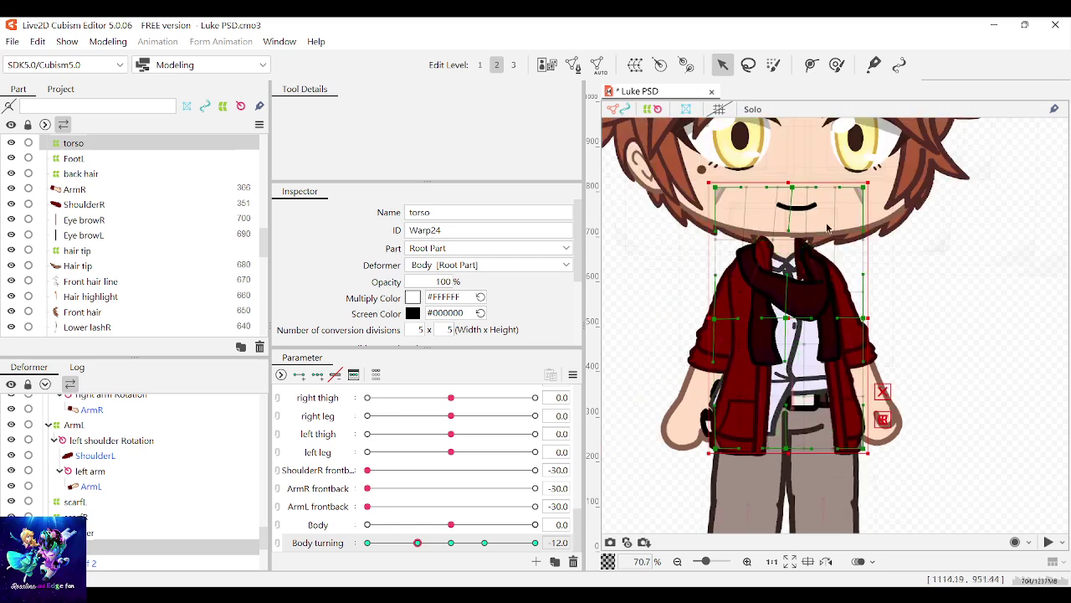
# Step: Try shifting the handle column over the jacket's open front slightly to the left, and undo it
pyautogui.moveTo(812, 138); pyautogui.dragTo(851, 485)
pyautogui.scroll(-1, 853, 353)
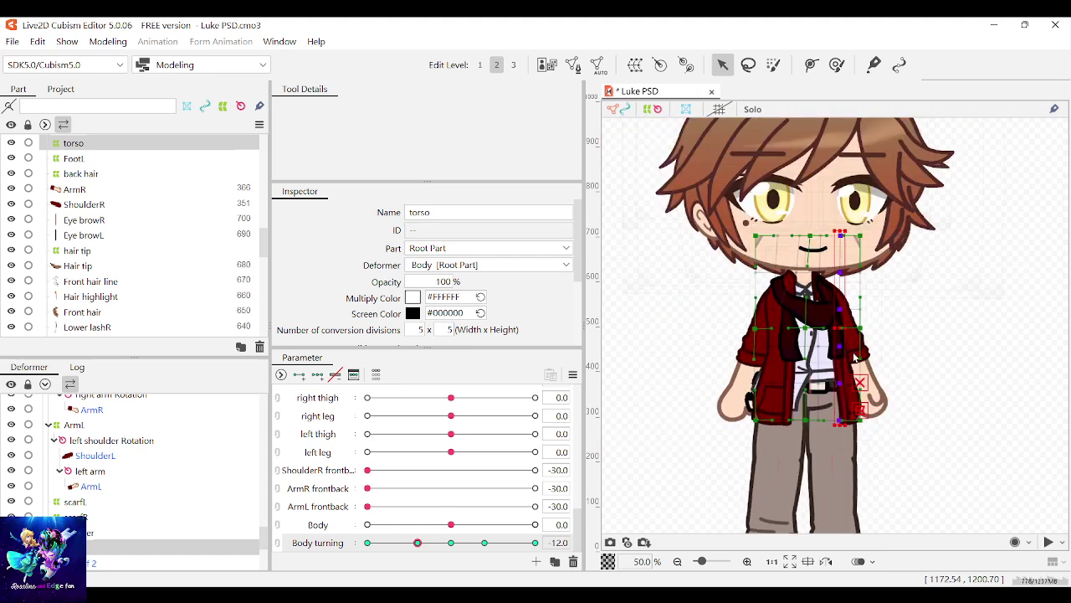
pyautogui.scroll(3, 855, 358)
pyautogui.moveTo(842, 318); pyautogui.dragTo(826, 318)
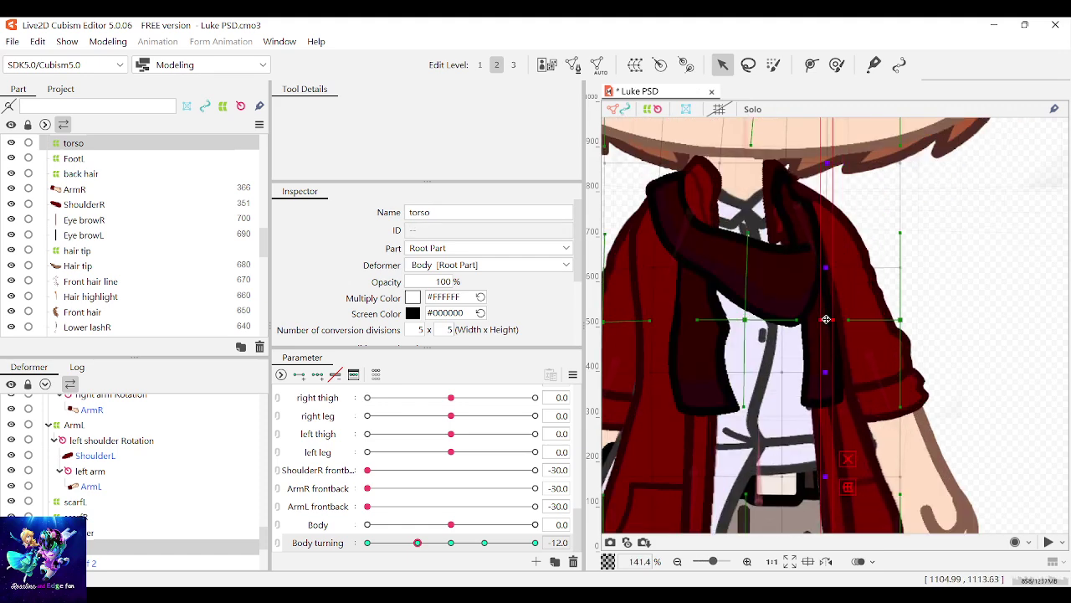
pyautogui.hotkey('ctrl', 'z')
# Step: Set the torso deformer's Bezier division number to 7 x 7
pyautogui.scroll(-3, 440, 285)
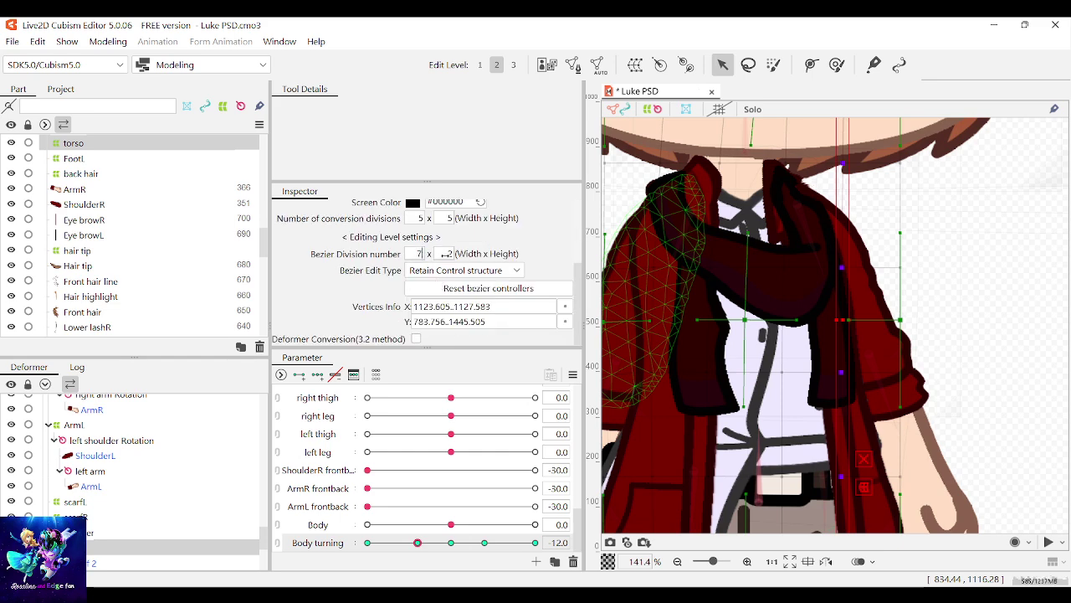
pyautogui.click(446, 254)
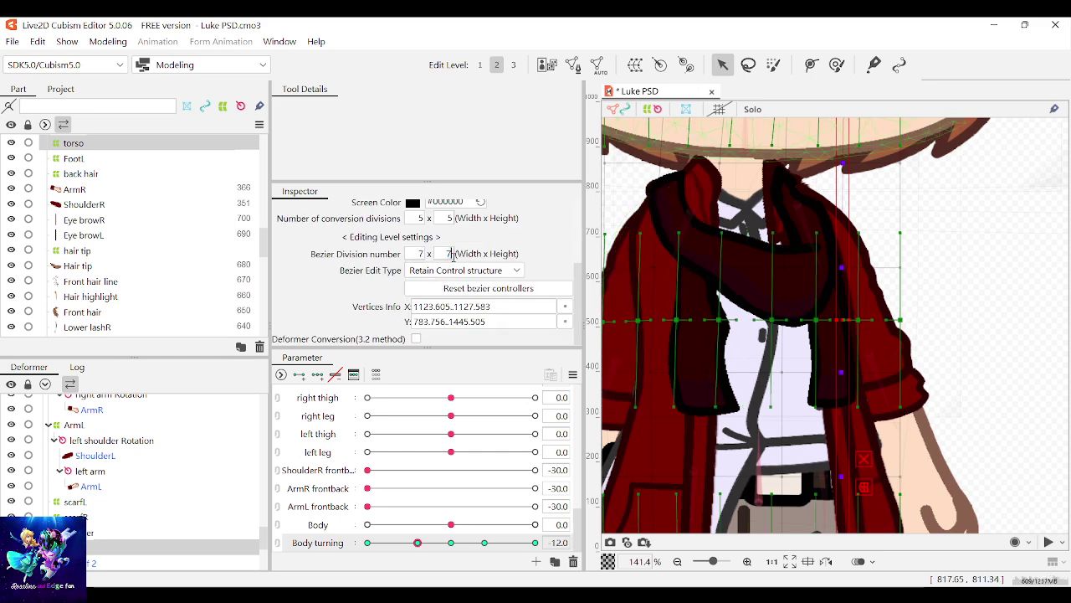
pyautogui.write('7')
pyautogui.press('Return')
# Step: Try shifting the narrow handle column beside the shirt's centre line to the left on the finer grid, and undo it
pyautogui.scroll(-2, 833, 316)
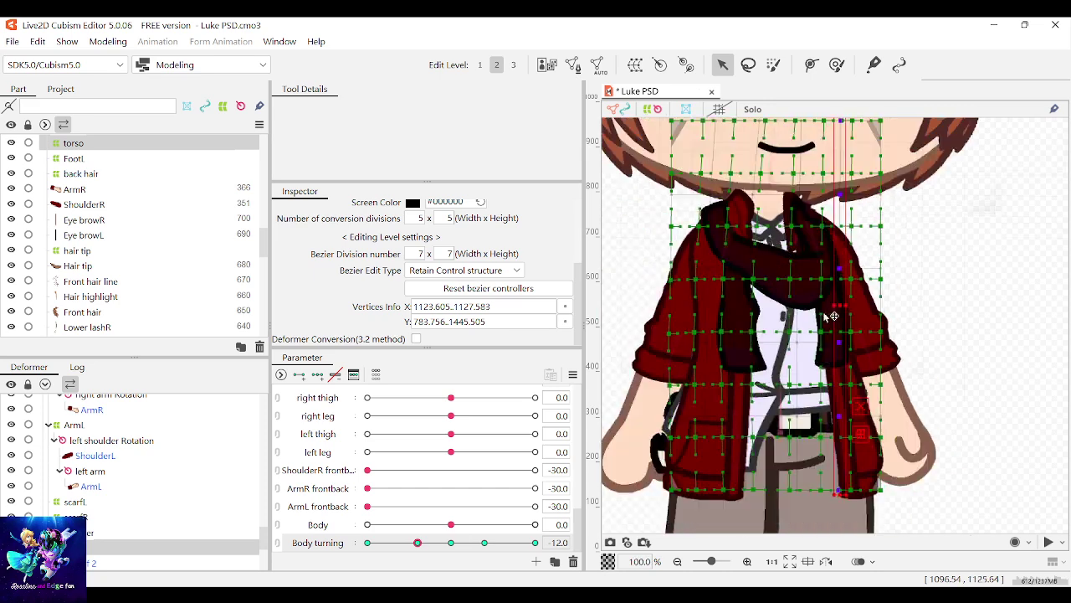
pyautogui.scroll(-1, 833, 317)
pyautogui.moveTo(797, 137); pyautogui.dragTo(831, 454)
pyautogui.scroll(1, 801, 368)
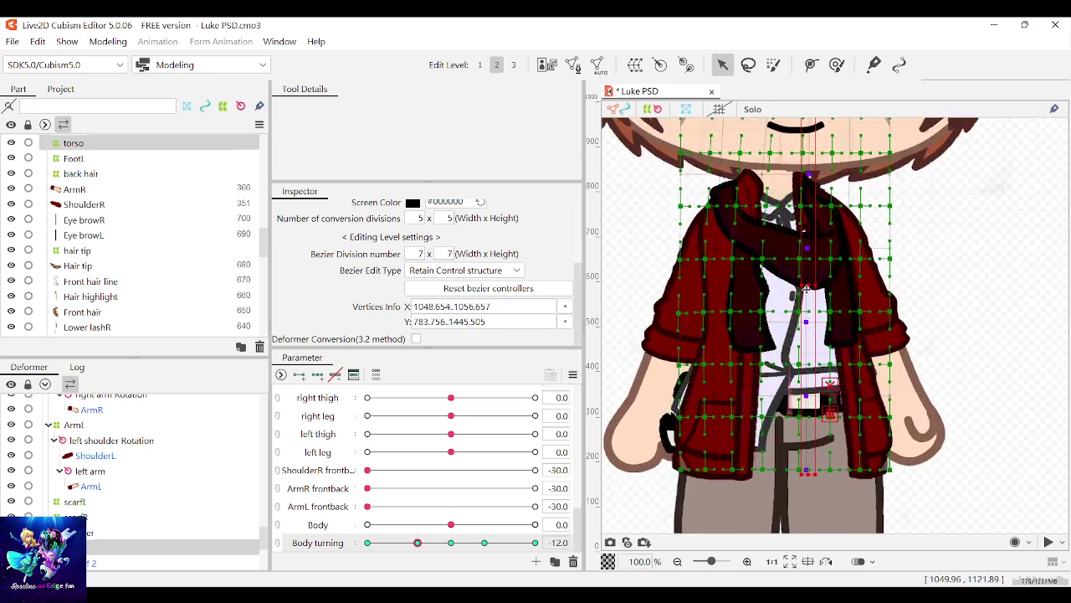
pyautogui.moveTo(807, 289); pyautogui.dragTo(791, 290)
pyautogui.hotkey('ctrl', 'z')
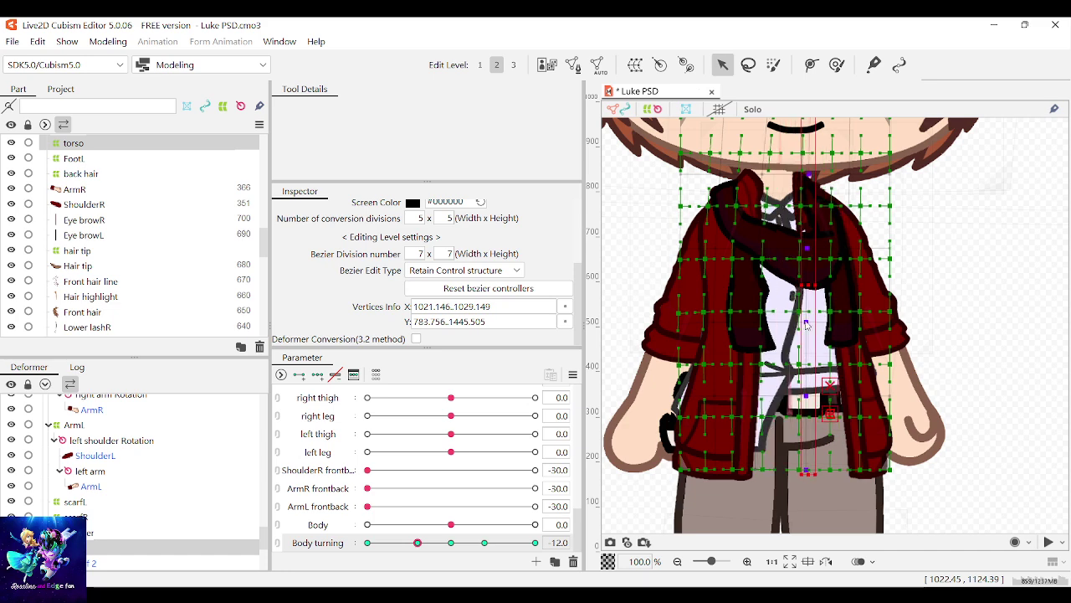
# Step: Box-select the control columns between the shirt and the jacket's right-hand front, try shifting them left, and undo the shift
pyautogui.moveTo(842, 519); pyautogui.dragTo(834, 457)
pyautogui.moveTo(833, 174); pyautogui.dragTo(820, 80)
pyautogui.scroll(-2, 813, 277)
pyautogui.scroll(2, 805, 203)
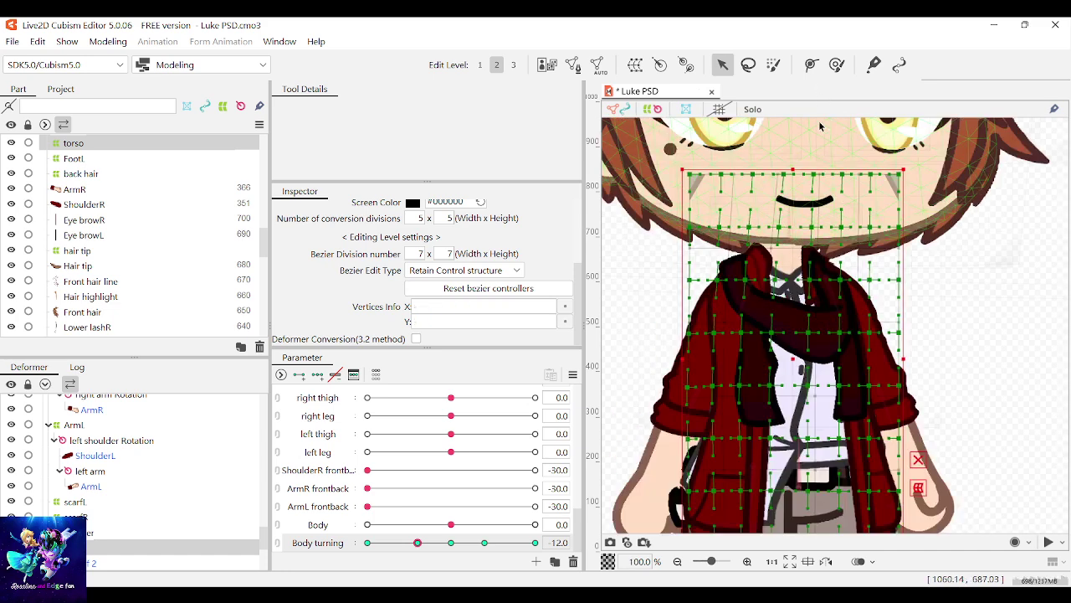
pyautogui.moveTo(818, 121); pyautogui.dragTo(864, 577)
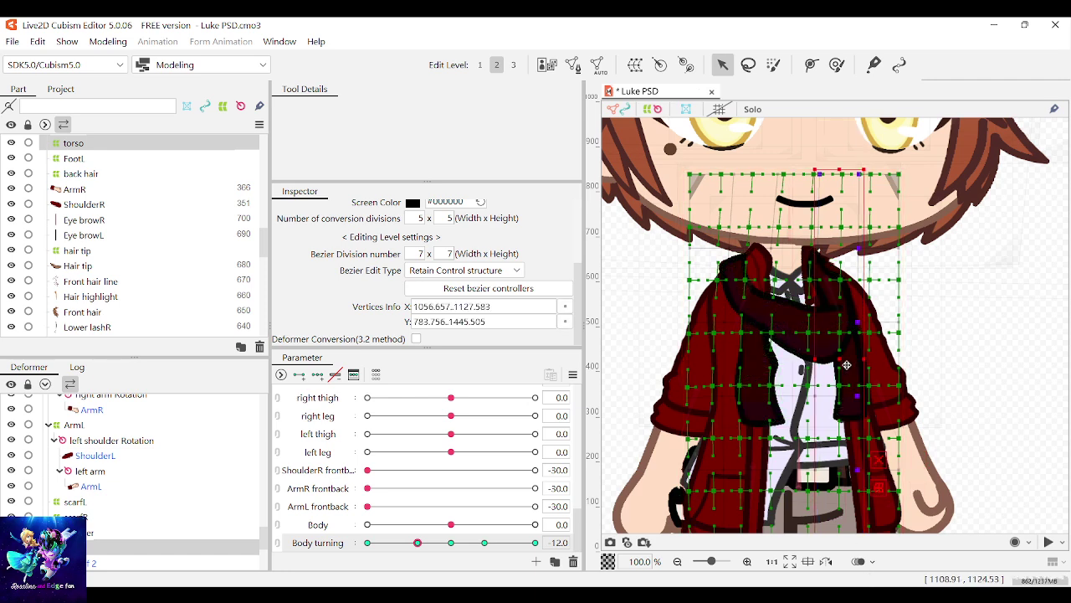
pyautogui.moveTo(839, 362); pyautogui.dragTo(824, 362)
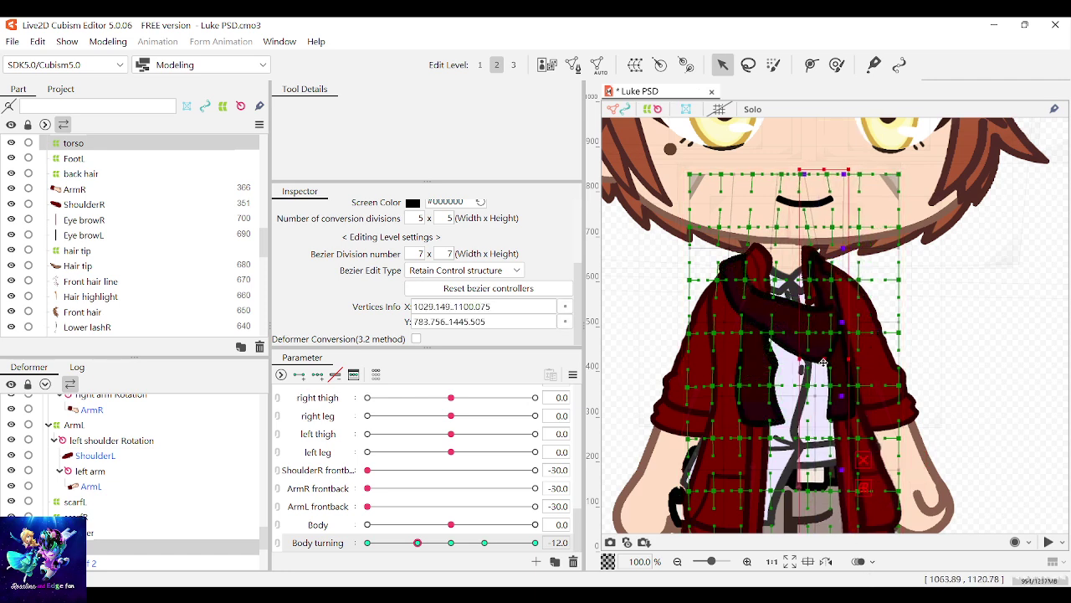
pyautogui.hotkey('ctrl', 'z')
# Step: Try a second leftward shift of the same selected torso columns, and undo it
pyautogui.scroll(-2, 829, 335)
pyautogui.scroll(3, 854, 293)
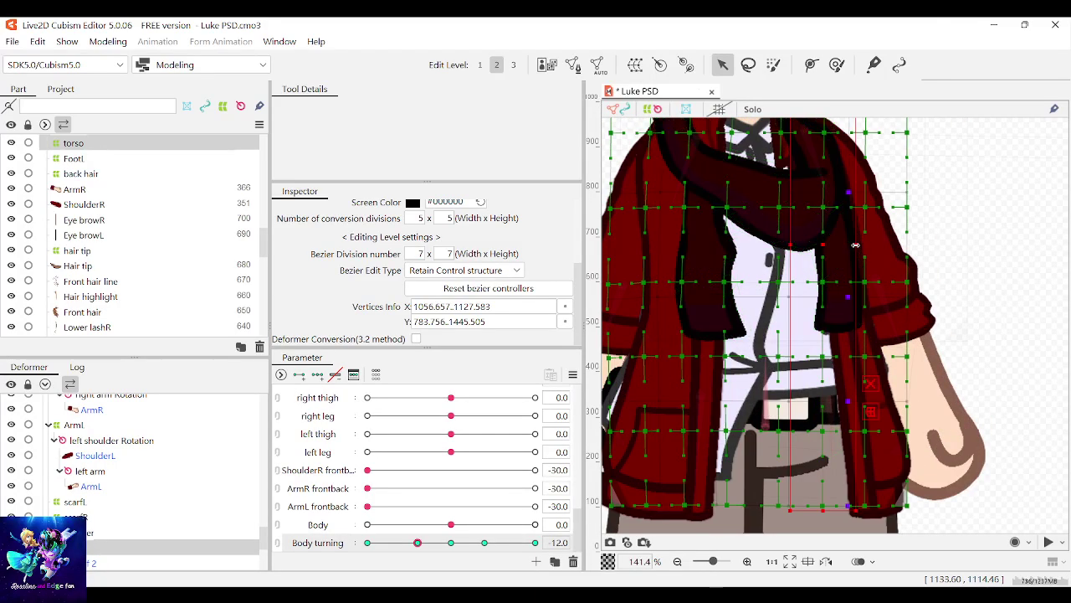
pyautogui.moveTo(842, 312); pyautogui.dragTo(822, 311)
pyautogui.scroll(-2, 819, 318)
pyautogui.scroll(1, 824, 247)
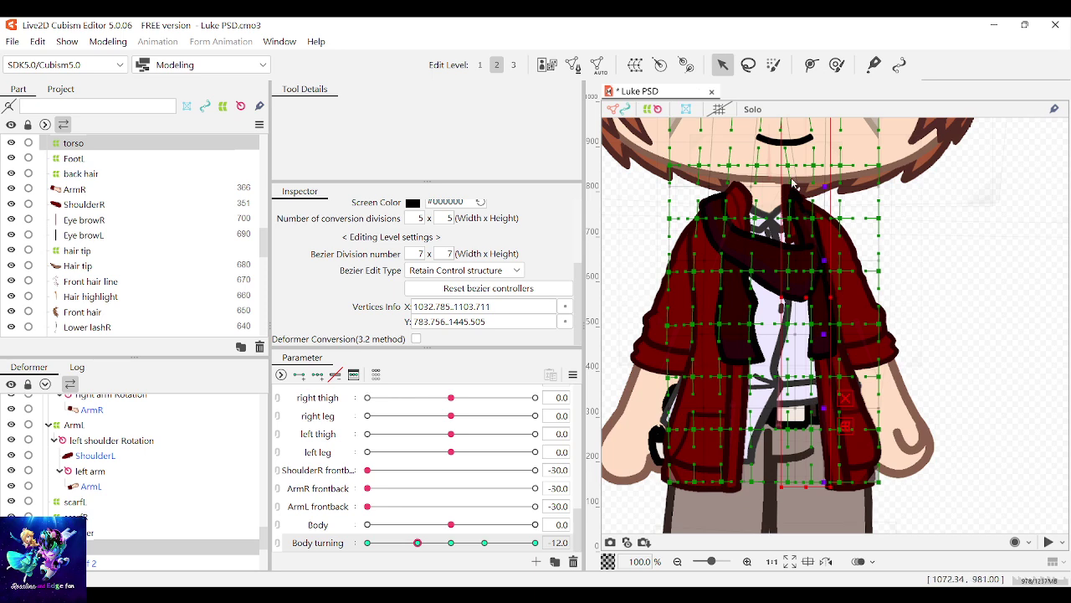
pyautogui.hotkey('ctrl', 'z')
# Step: Shift the handle column just right of the torso's centre slightly left, undoing a first, larger shift
pyautogui.scroll(-1, 797, 339)
pyautogui.moveTo(791, 147); pyautogui.dragTo(819, 504)
pyautogui.moveTo(797, 311); pyautogui.dragTo(787, 313)
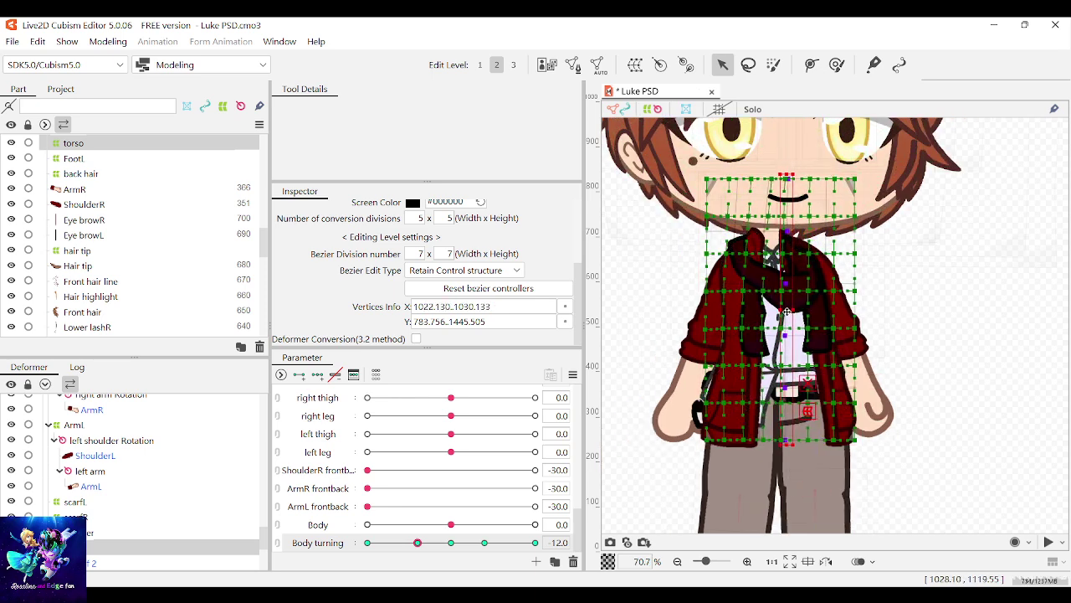
pyautogui.hotkey('ctrl', 'z')
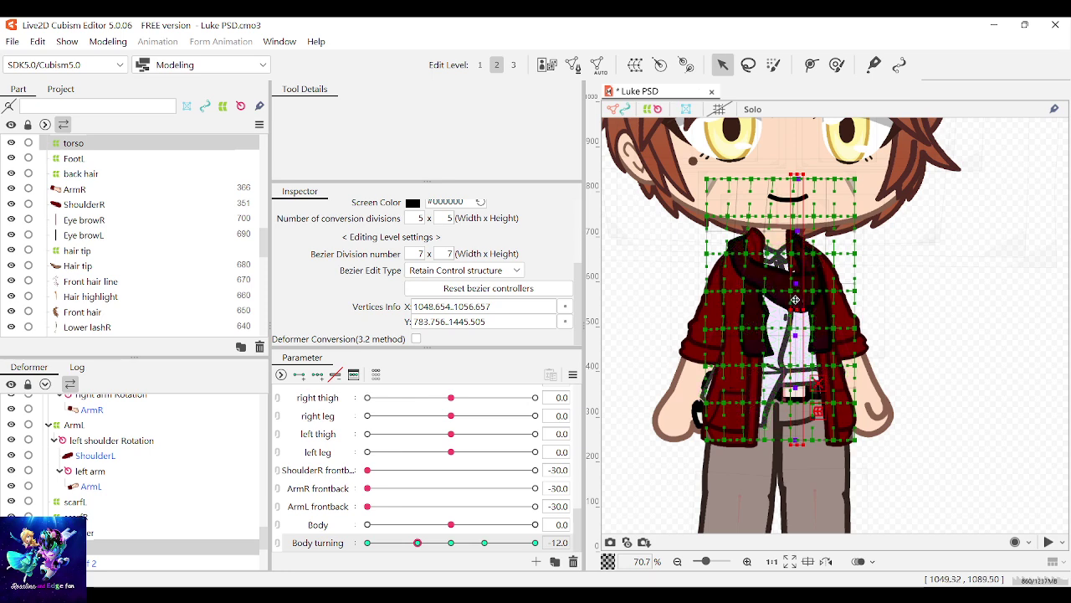
pyautogui.moveTo(798, 313); pyautogui.dragTo(790, 313)
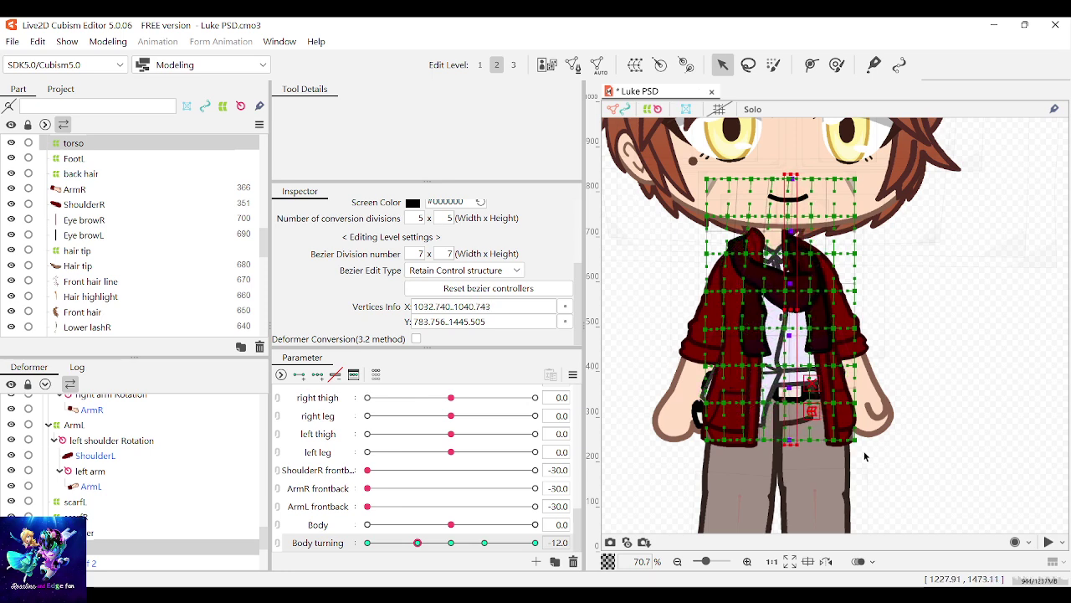
# Step: Select the torso deformer's rightmost columns, widen them outward, tilt them slightly clockwise, and refine their position around the jacket edge
pyautogui.moveTo(939, 464); pyautogui.dragTo(805, 148)
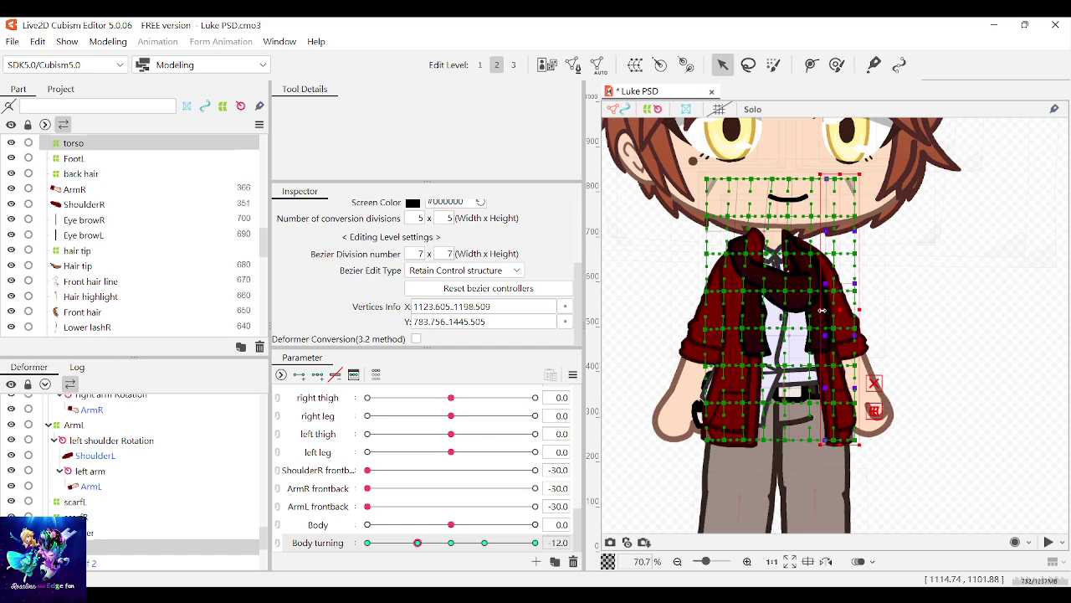
pyautogui.moveTo(815, 309); pyautogui.dragTo(867, 308)
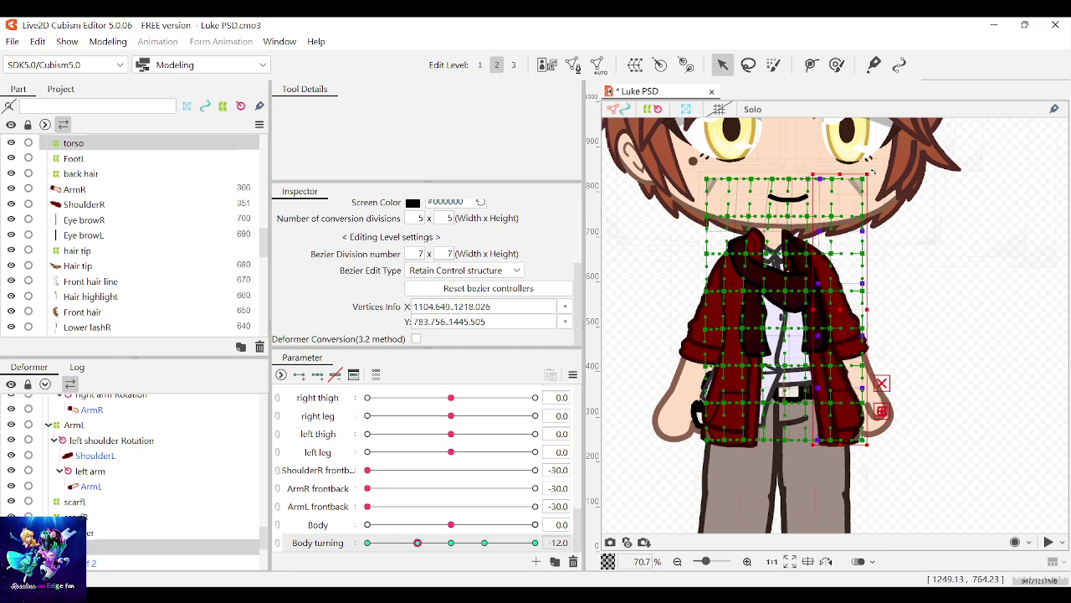
pyautogui.moveTo(872, 172); pyautogui.dragTo(877, 171)
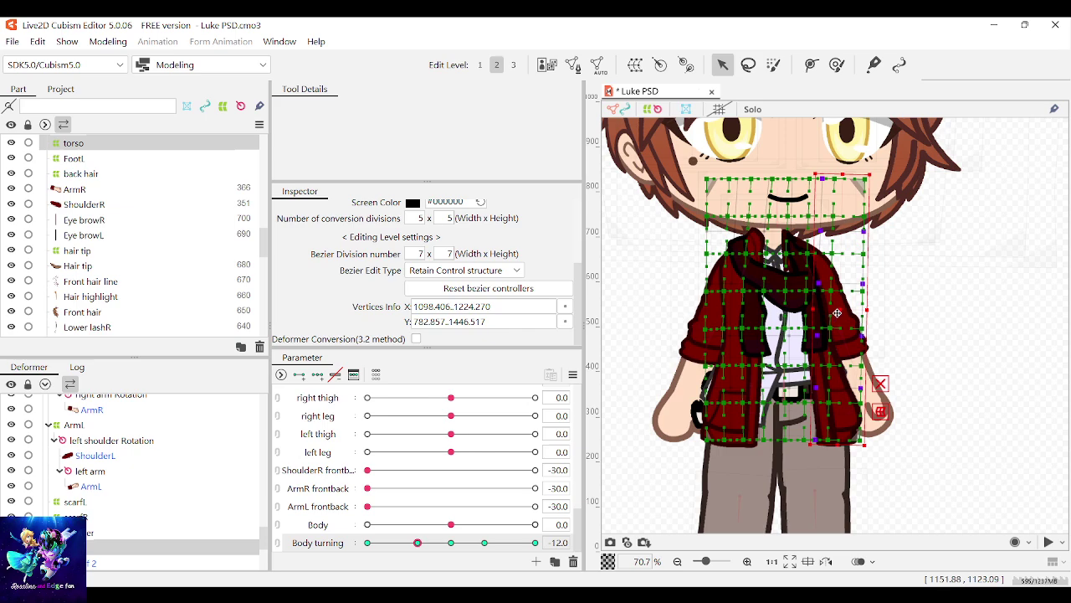
pyautogui.moveTo(837, 313); pyautogui.dragTo(836, 313)
pyautogui.scroll(-2, 857, 426)
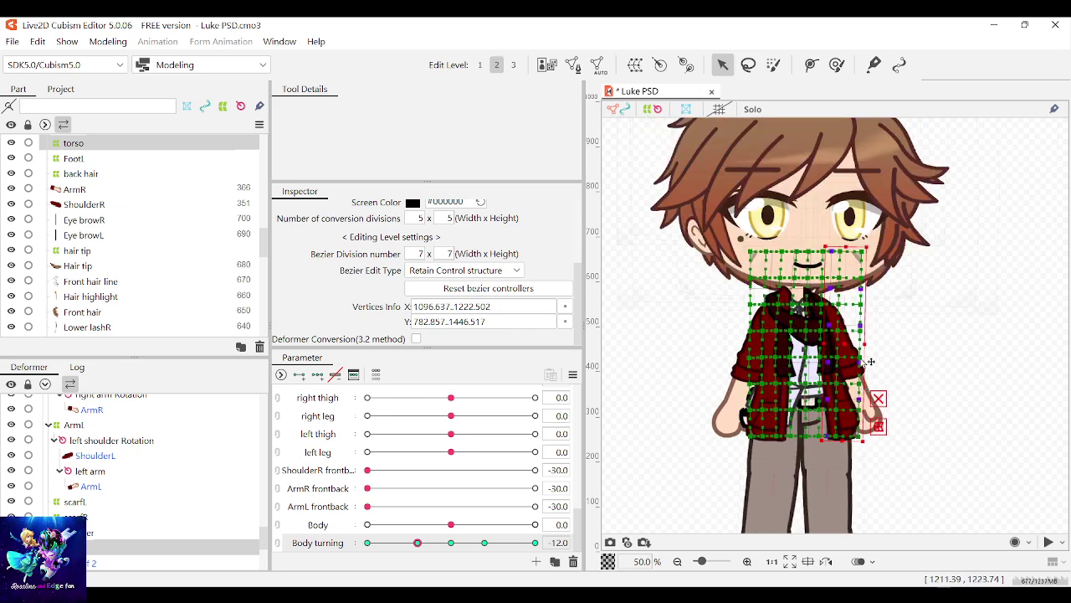
pyautogui.scroll(4, 871, 361)
pyautogui.scroll(-4, 865, 332)
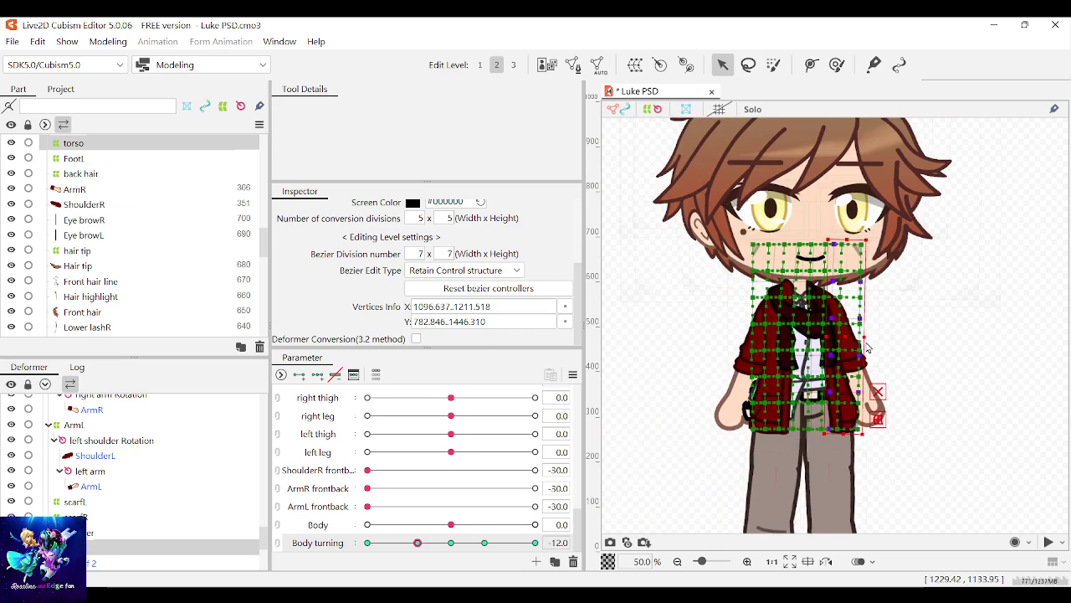
# Step: Deselect the torso deformer and check the reshaped jacket and scarf around Body turning -12
pyautogui.click(909, 364)
pyautogui.scroll(1, 855, 412)
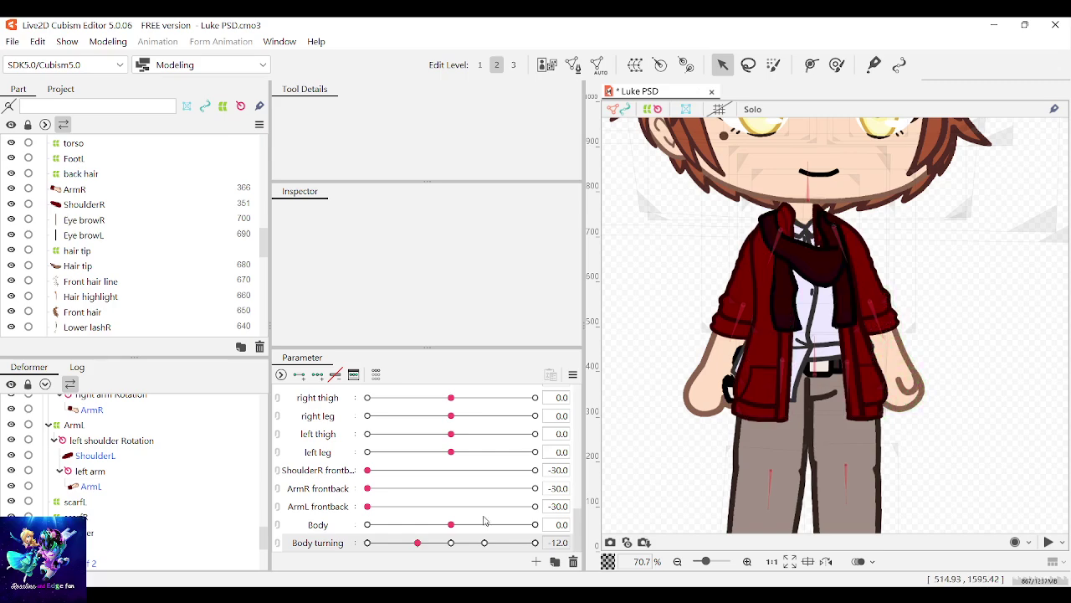
pyautogui.moveTo(425, 542)
pyautogui.mouseDown()
pyautogui.moveTo(459, 544)
pyautogui.moveTo(422, 546)
pyautogui.mouseUp()
pyautogui.scroll(-1, 783, 360)
pyautogui.scroll(3, 807, 351)
pyautogui.scroll(-2, 775, 397)
pyautogui.scroll(2, 791, 255)
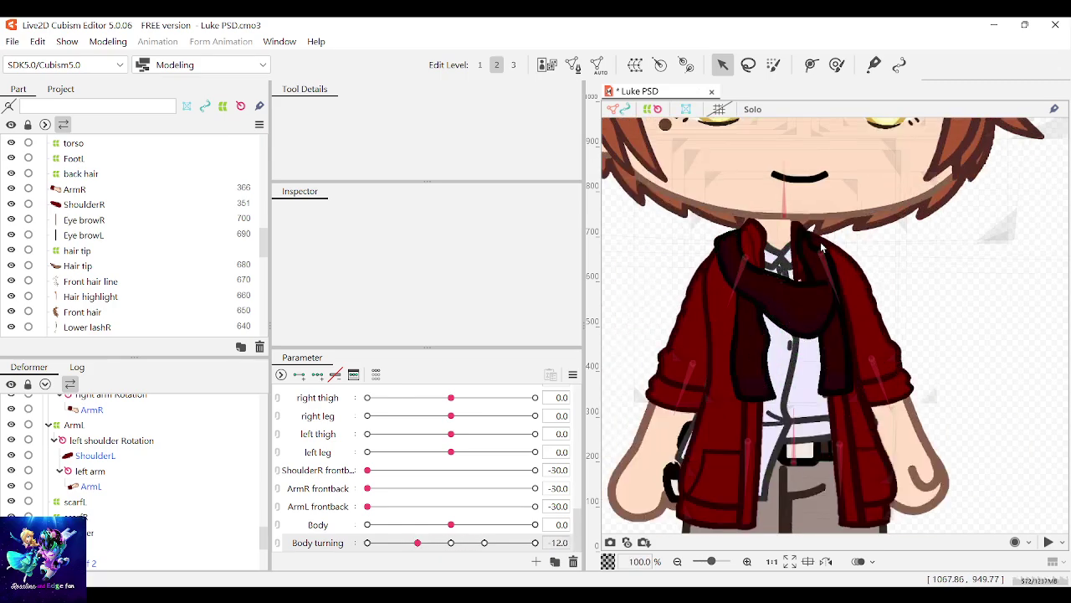
# Step: Reselect the torso deformer, try moving it slightly down and to the right, and undo the move
pyautogui.click(784, 262)
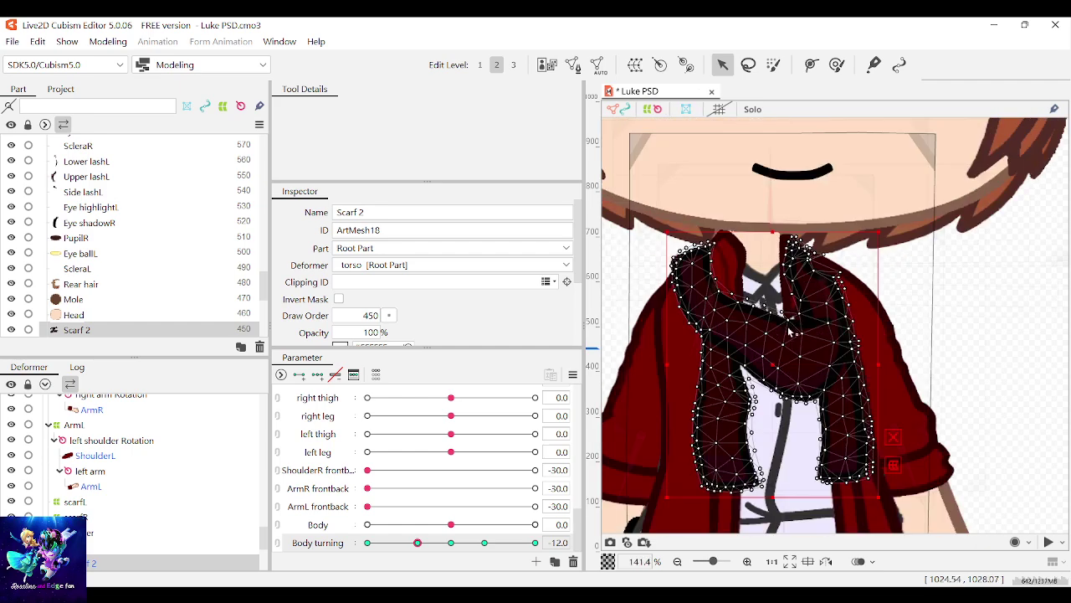
pyautogui.click(644, 143)
pyautogui.scroll(-2, 778, 337)
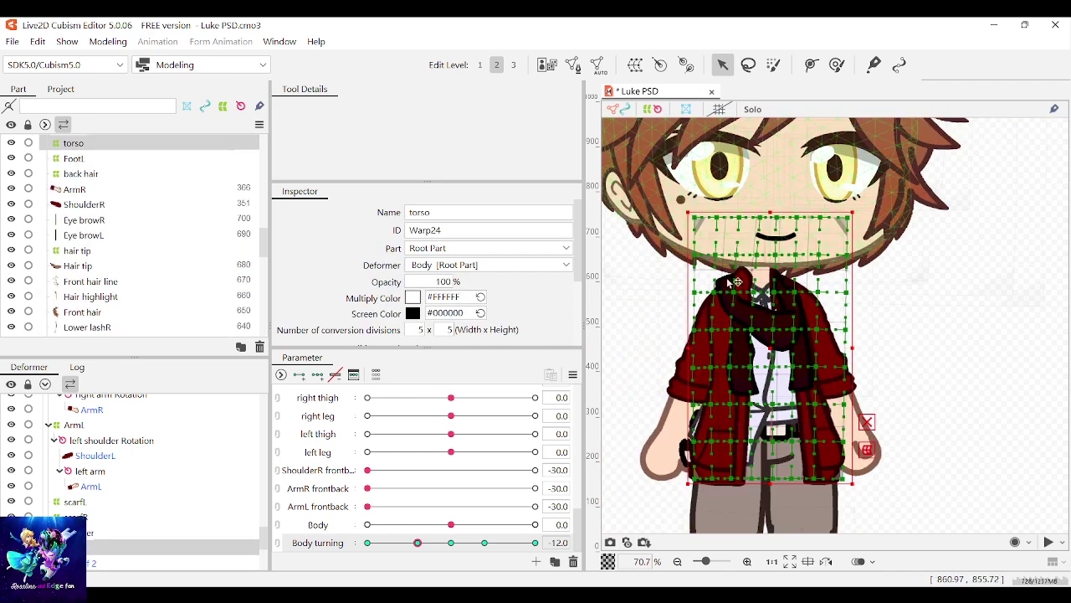
pyautogui.moveTo(772, 349); pyautogui.dragTo(793, 362)
pyautogui.hotkey('ctrl', 'z')
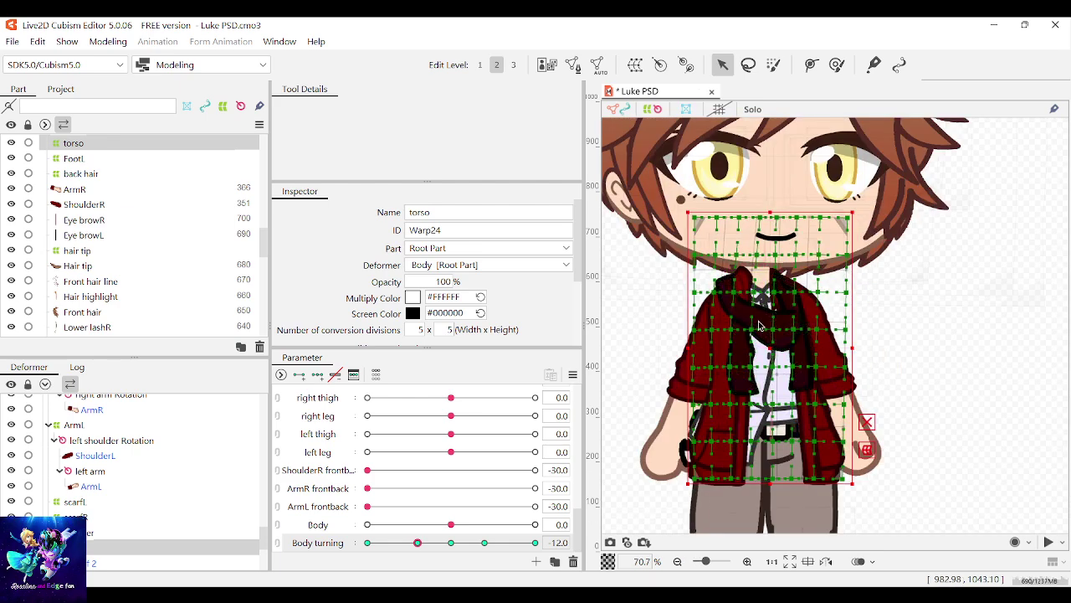
# Step: Select the Scarf 2 art mesh and set its parent deformer to [Root], keeping Body turning at -12
pyautogui.click(760, 323)
pyautogui.scroll(-2, 762, 324)
pyautogui.scroll(4, 767, 318)
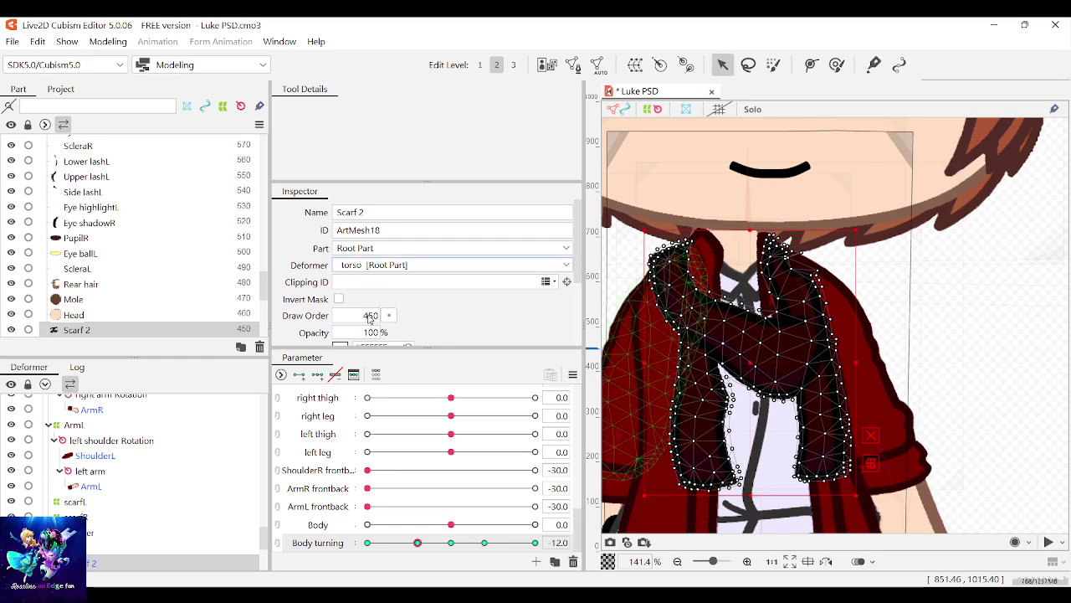
pyautogui.click(360, 276)
pyautogui.scroll(-1, 824, 285)
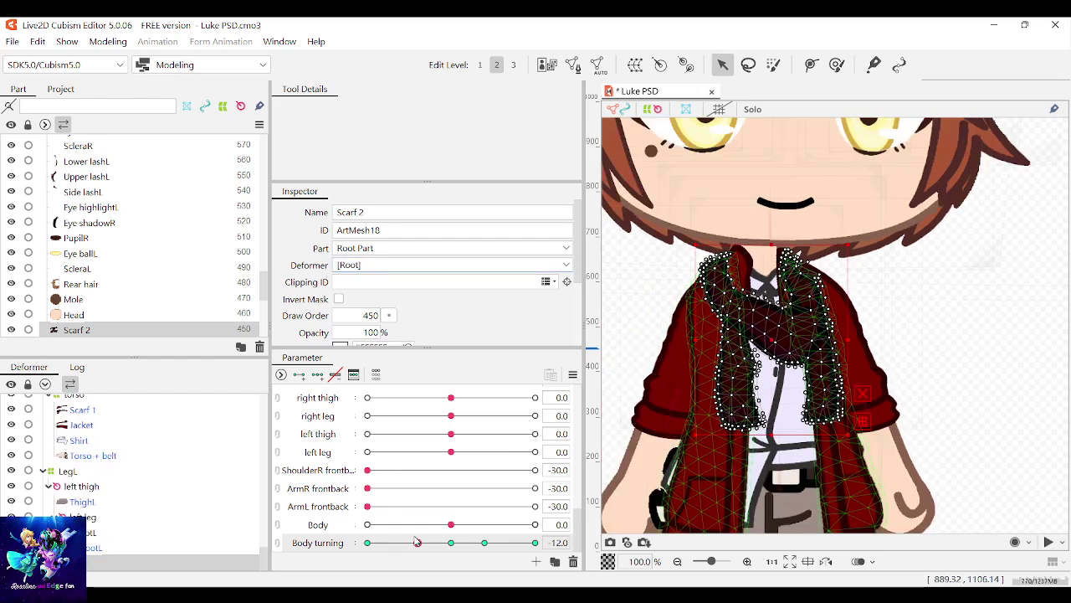
pyautogui.moveTo(416, 543)
pyautogui.mouseDown()
pyautogui.moveTo(443, 542)
pyautogui.moveTo(418, 544)
pyautogui.mouseUp()
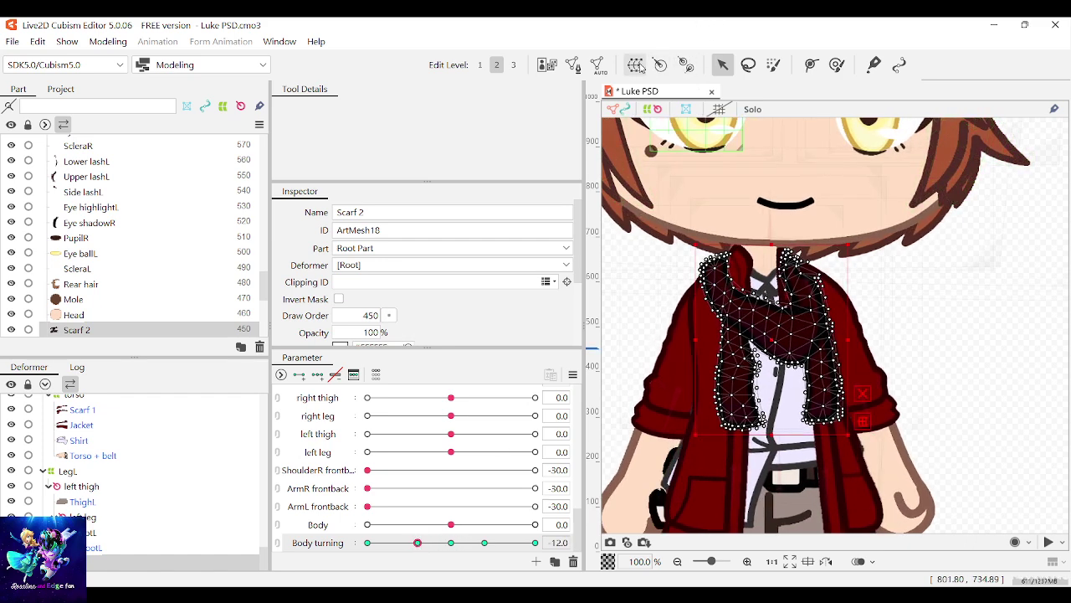
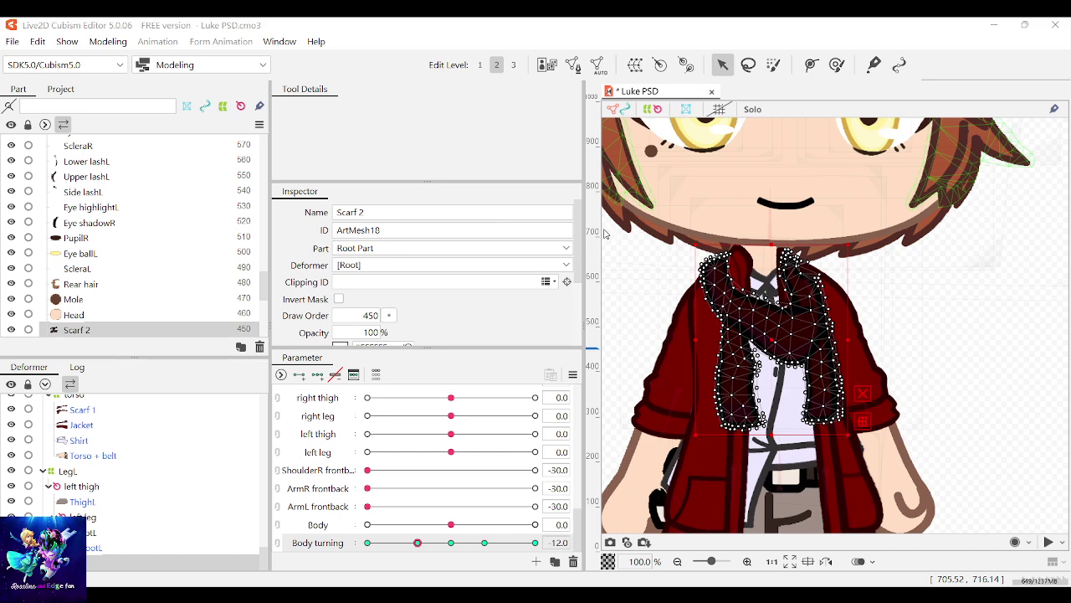
# Step: Create a Scarf 2 warp deformer with 5 x 5 conversion divisions around the mesh and test-move it over the left sleeve
pyautogui.click(554, 437)
pyautogui.scroll(-2, 746, 344)
pyautogui.scroll(11, 756, 347)
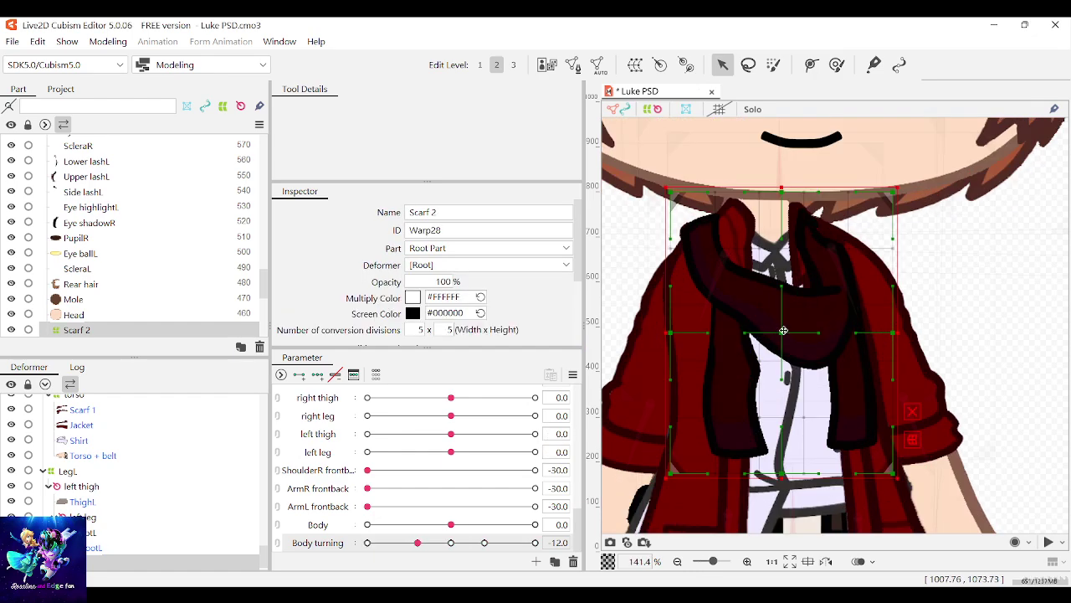
pyautogui.scroll(-10, 796, 366)
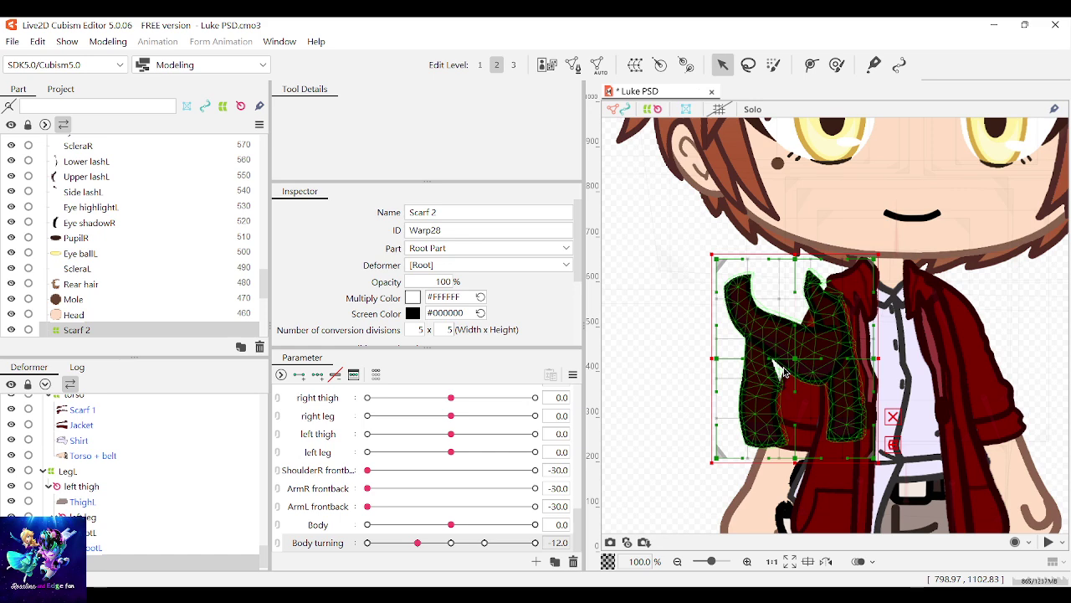
# Step: Put the Scarf 2 deformer back over the chest and add keys for it at the five Body turning positions
pyautogui.scroll(-2, 786, 373)
pyautogui.scroll(2, 839, 376)
pyautogui.scroll(-1, 837, 376)
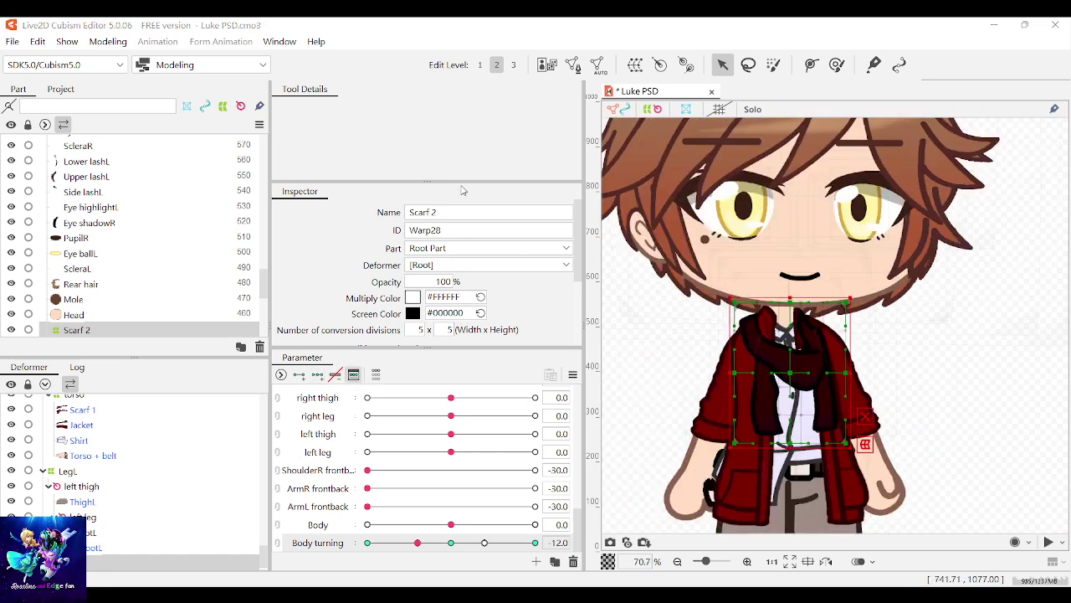
pyautogui.click(503, 468)
pyautogui.scroll(-1, 652, 471)
pyautogui.scroll(1, 683, 434)
pyautogui.scroll(1, 683, 433)
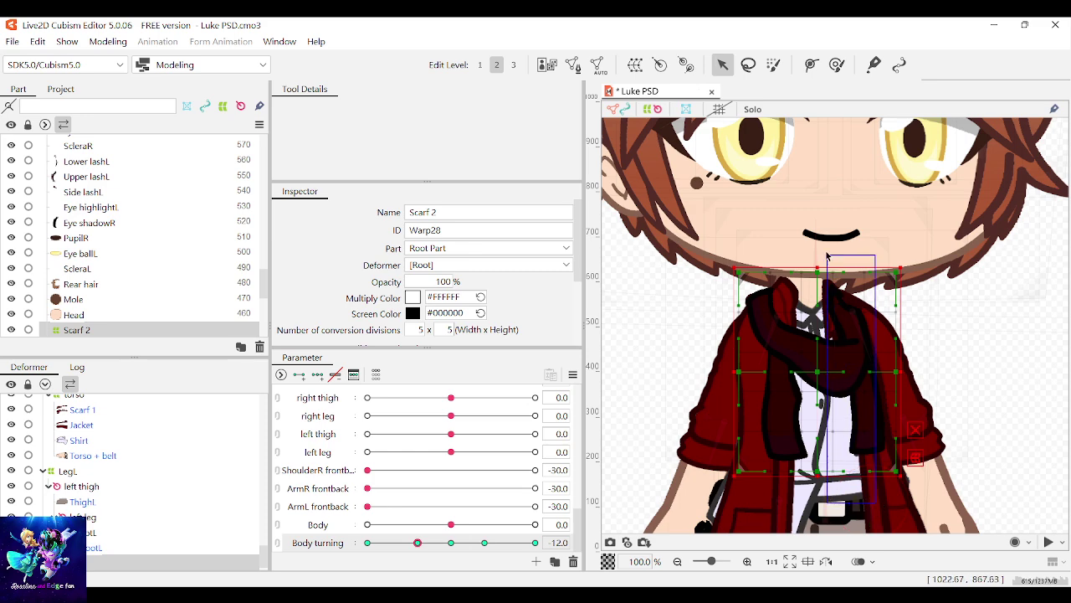
# Step: At Body turning -12, shift the Scarf 2 deformer's inner columns on both sides of the centre slightly left
pyautogui.click(853, 369)
pyautogui.moveTo(850, 373); pyautogui.dragTo(843, 373)
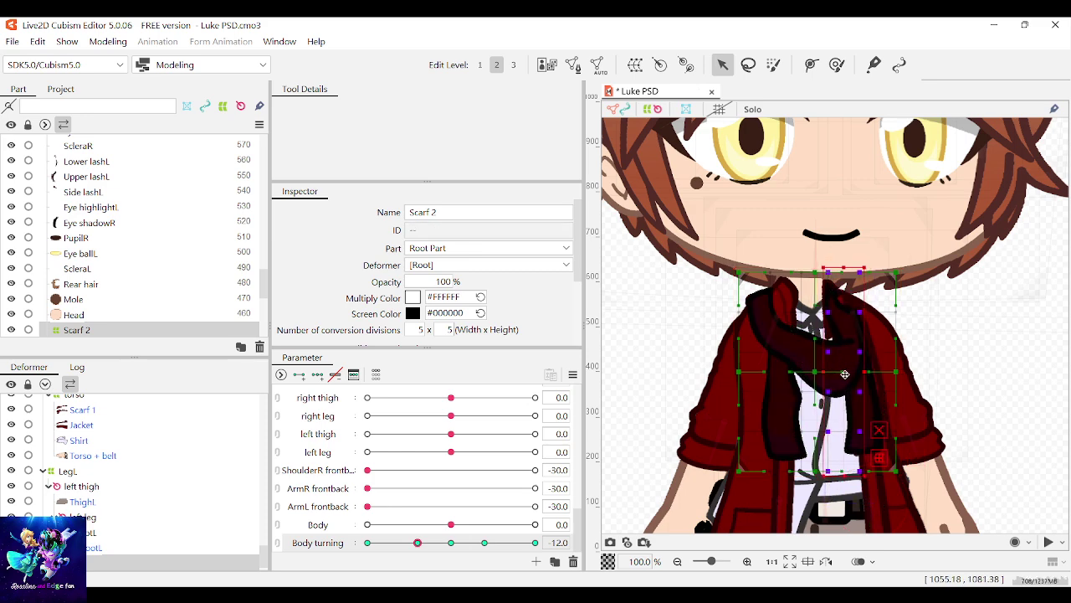
pyautogui.moveTo(756, 238); pyautogui.dragTo(795, 502)
pyautogui.moveTo(772, 371); pyautogui.dragTo(765, 371)
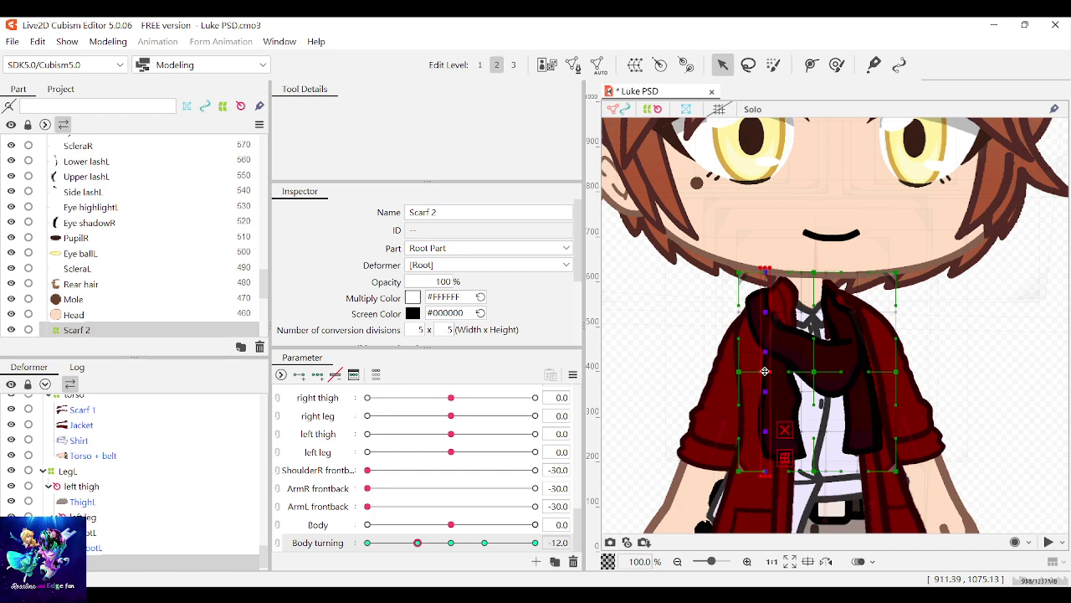
# Step: Select the Scarf 2 deformer's upper-left control points and widen them both toward the collar and outward over the shoulder
pyautogui.scroll(-1, 765, 370)
pyautogui.scroll(2, 775, 357)
pyautogui.moveTo(658, 200); pyautogui.dragTo(777, 403)
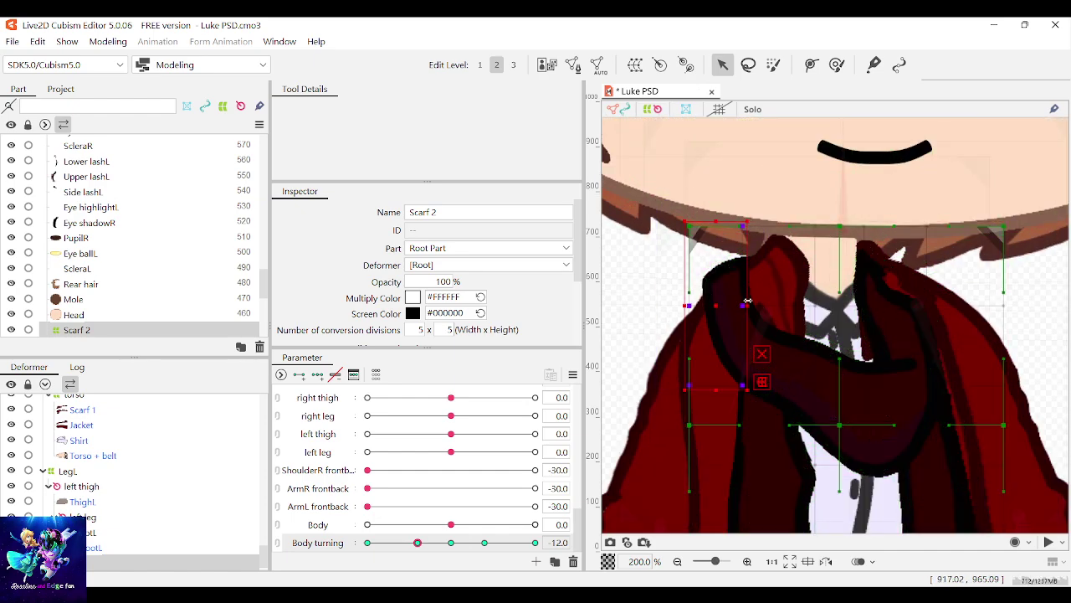
pyautogui.moveTo(747, 300); pyautogui.dragTo(767, 303)
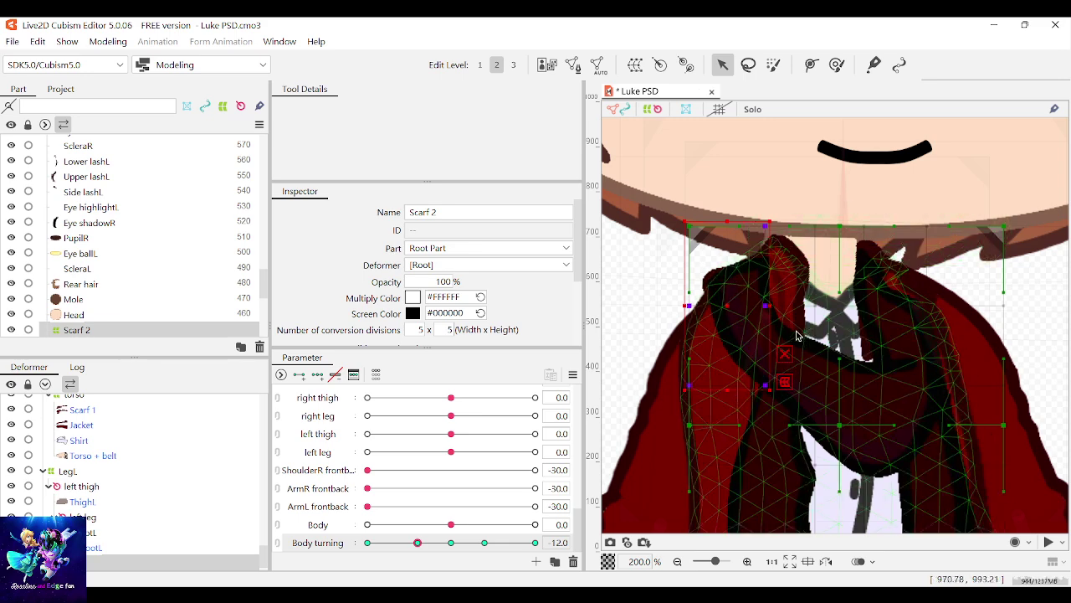
pyautogui.moveTo(685, 305); pyautogui.dragTo(667, 306)
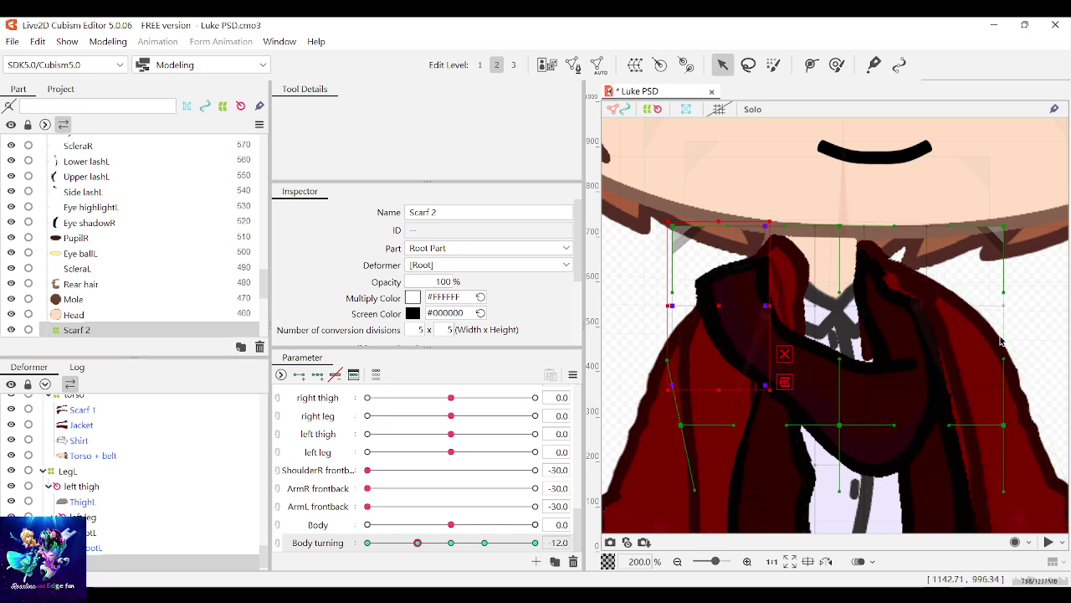
# Step: Adjust the deformer's left-edge control points and pull its middle-left handle outward over the jacket sleeve
pyautogui.click(1003, 307)
pyautogui.scroll(-2, 739, 281)
pyautogui.scroll(2, 721, 432)
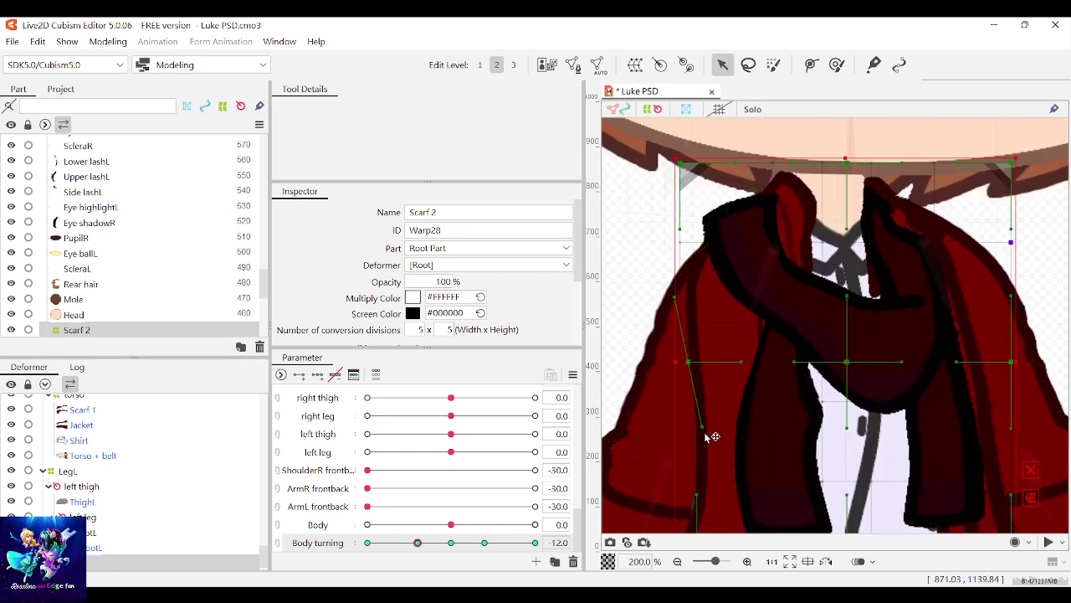
pyautogui.moveTo(675, 411); pyautogui.dragTo(692, 409)
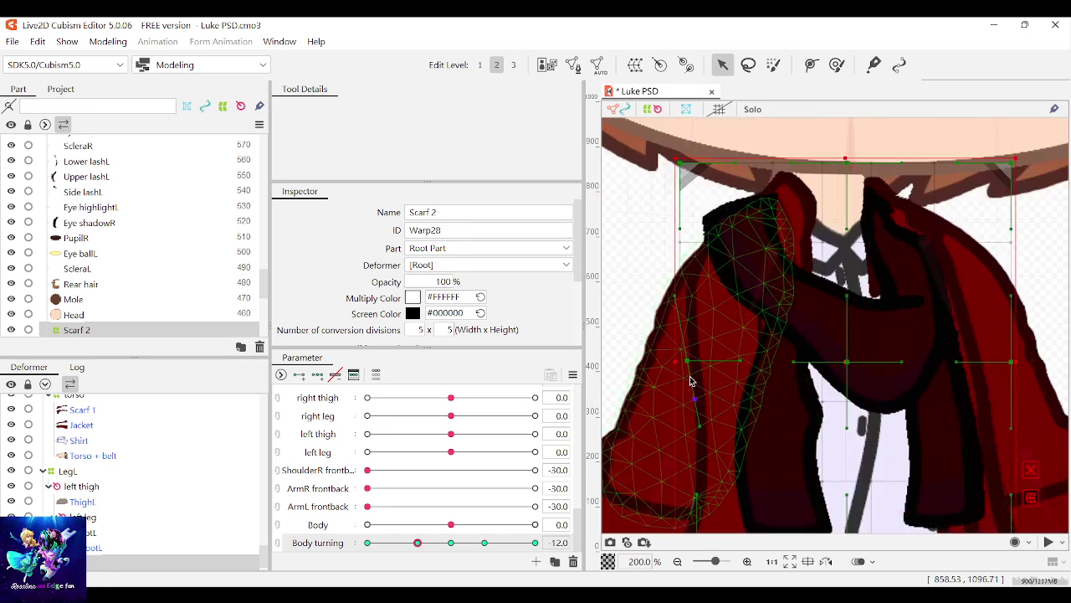
pyautogui.moveTo(686, 367); pyautogui.dragTo(652, 372)
pyautogui.scroll(-1, 669, 373)
pyautogui.scroll(2, 708, 420)
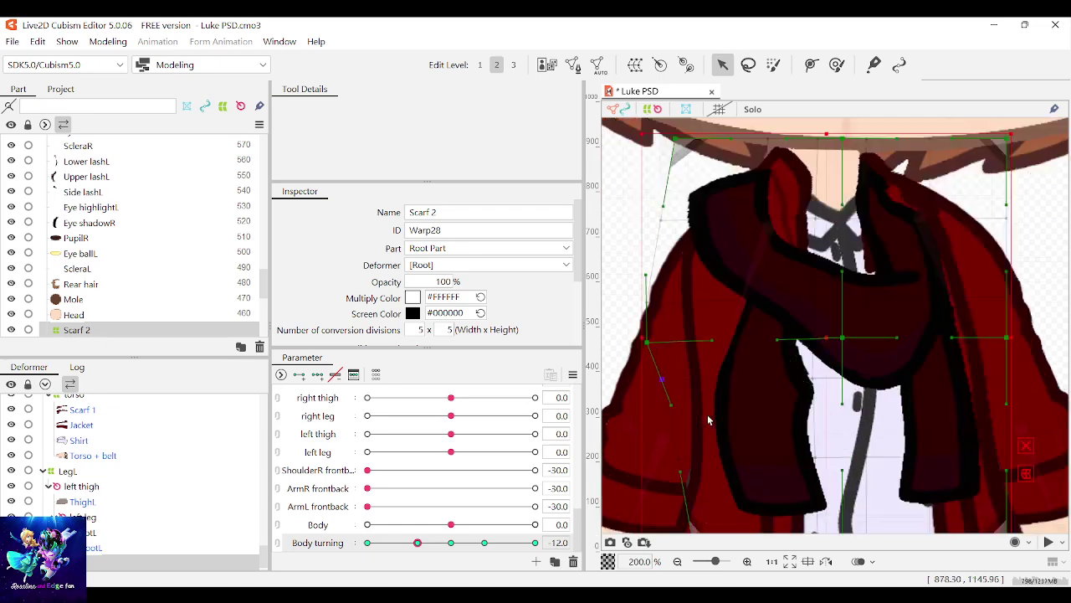
# Step: Bring the deformer's middle-left handle back inward with a tilt, and nudge the control point just below-left of the scarf's knot
pyautogui.scroll(-1, 713, 406)
pyautogui.scroll(1, 688, 456)
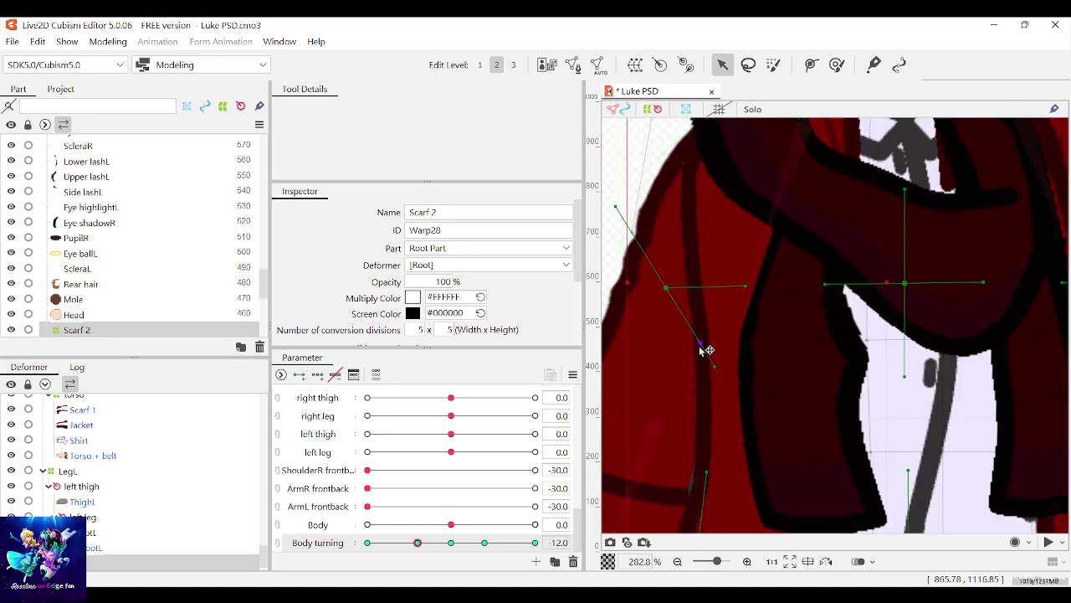
pyautogui.scroll(-2, 706, 351)
pyautogui.scroll(2, 775, 455)
pyautogui.scroll(-2, 787, 332)
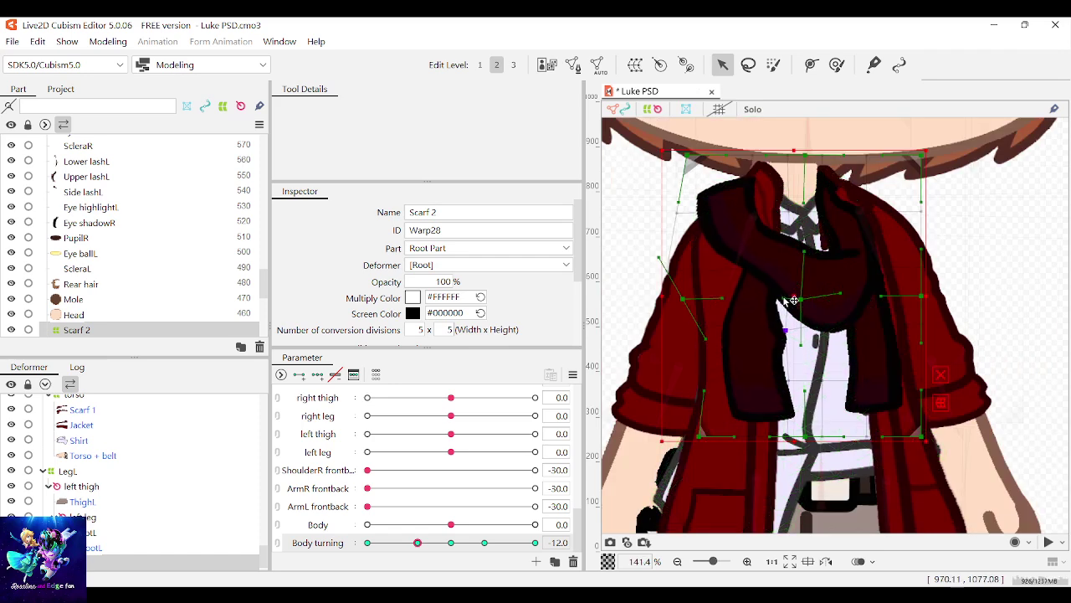
# Step: Select the right half of the Scarf 2 deformer's points, adjust their width, and stretch their upper edge slightly upward
pyautogui.scroll(-1, 777, 326)
pyautogui.moveTo(915, 435); pyautogui.dragTo(802, 174)
pyautogui.moveTo(884, 306); pyautogui.dragTo(890, 306)
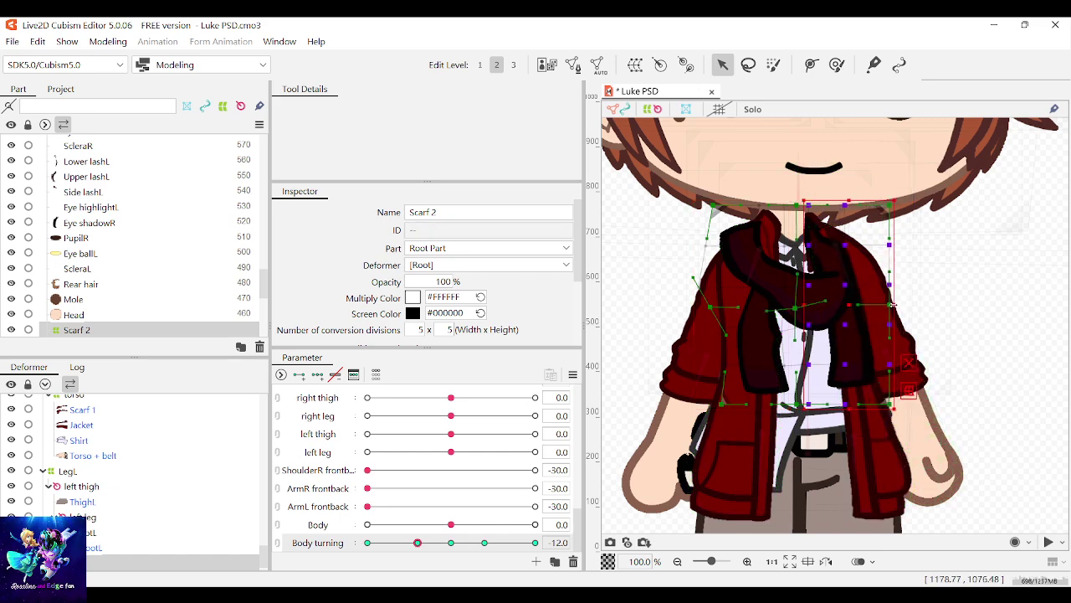
pyautogui.moveTo(848, 197); pyautogui.dragTo(847, 191)
pyautogui.moveTo(418, 543)
pyautogui.mouseDown()
pyautogui.moveTo(431, 546)
pyautogui.moveTo(421, 547)
pyautogui.mouseUp()
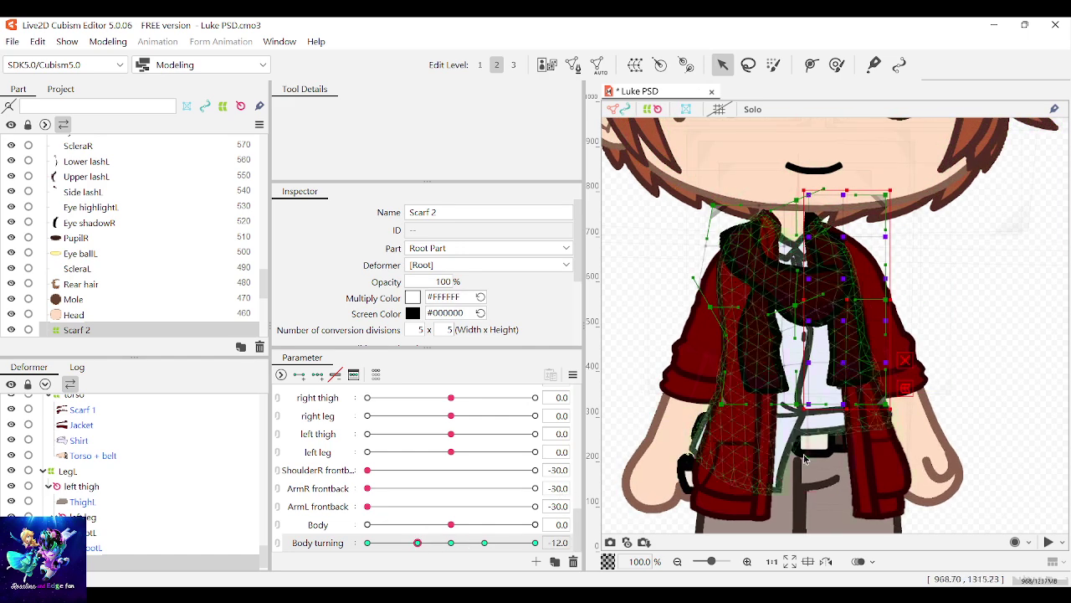
# Step: Select the deformer's centre columns of points and narrow them toward the left around the scarf's knot
pyautogui.moveTo(826, 464); pyautogui.dragTo(793, 280)
pyautogui.moveTo(758, 153); pyautogui.dragTo(757, 151)
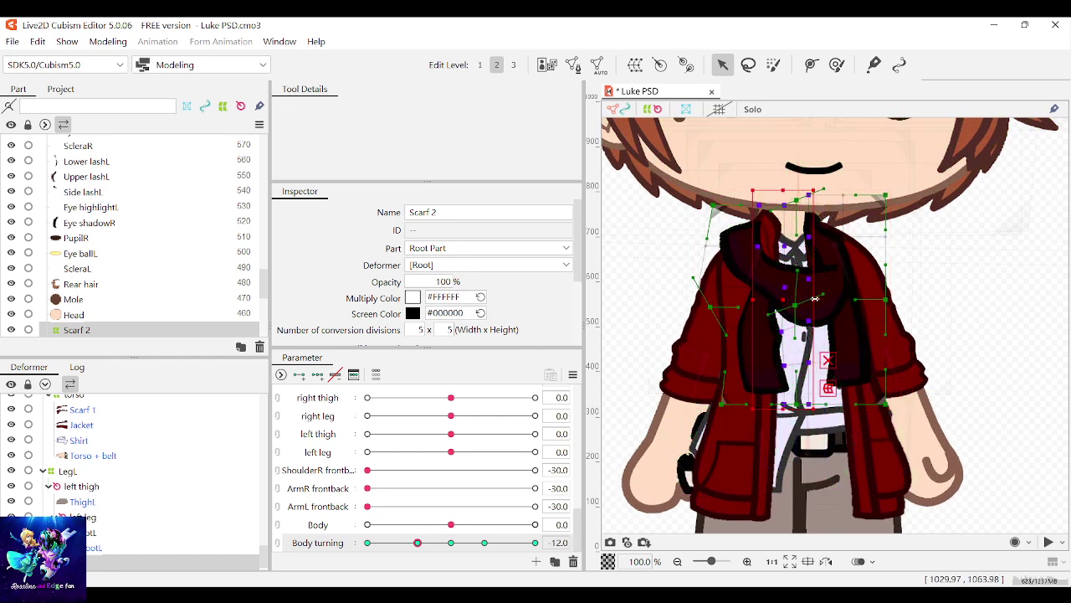
pyautogui.moveTo(816, 299); pyautogui.dragTo(805, 300)
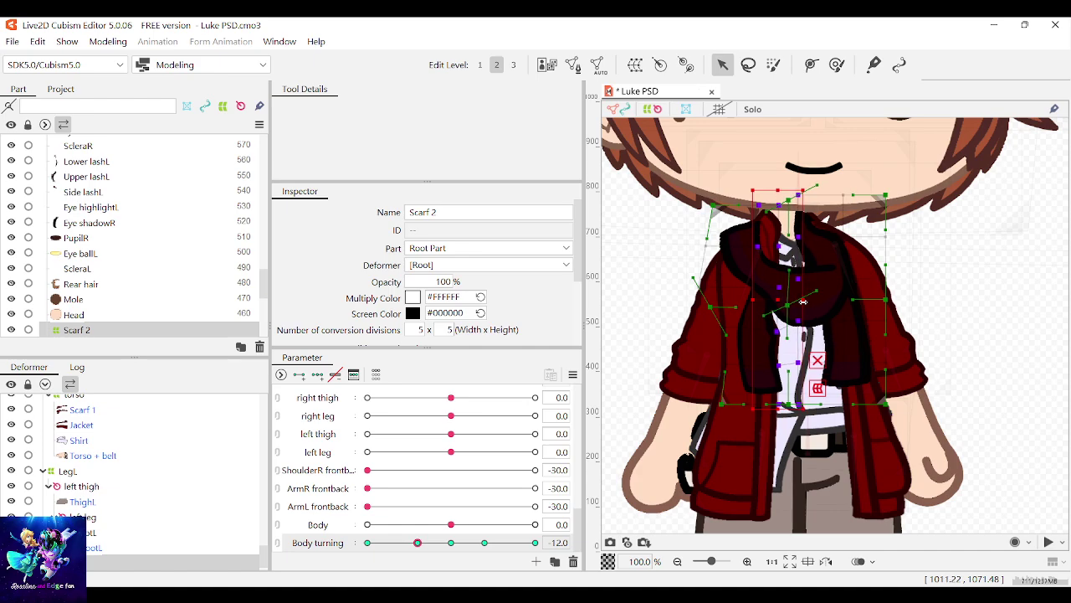
pyautogui.scroll(-2, 812, 268)
pyautogui.scroll(4, 821, 244)
pyautogui.scroll(-2, 821, 244)
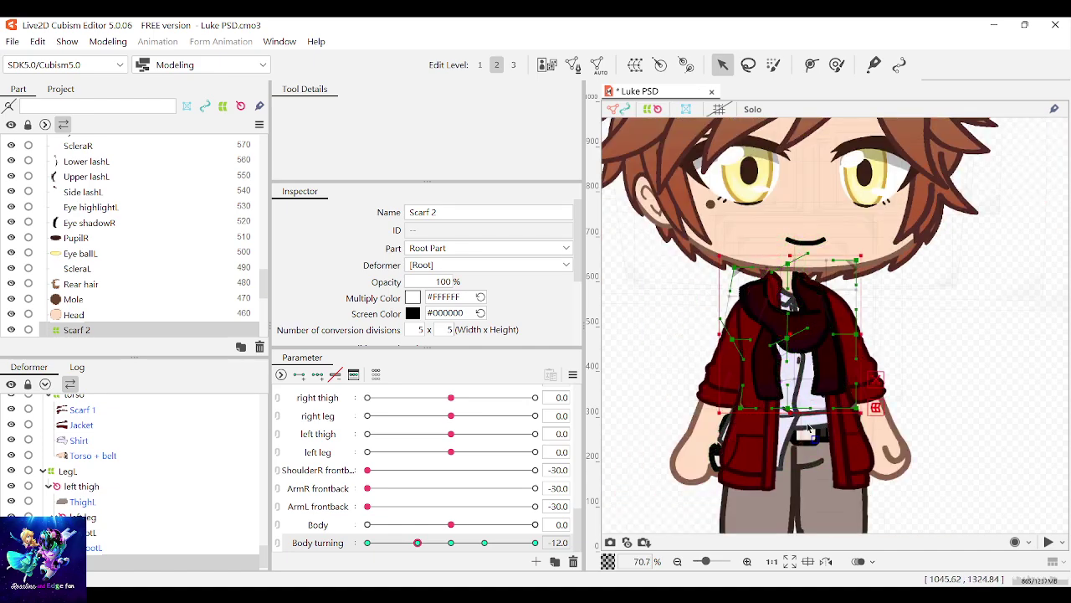
# Step: Select the column of points just right of the scarf's centre and shift it slightly right
pyautogui.scroll(-1, 787, 235)
pyautogui.scroll(3, 795, 343)
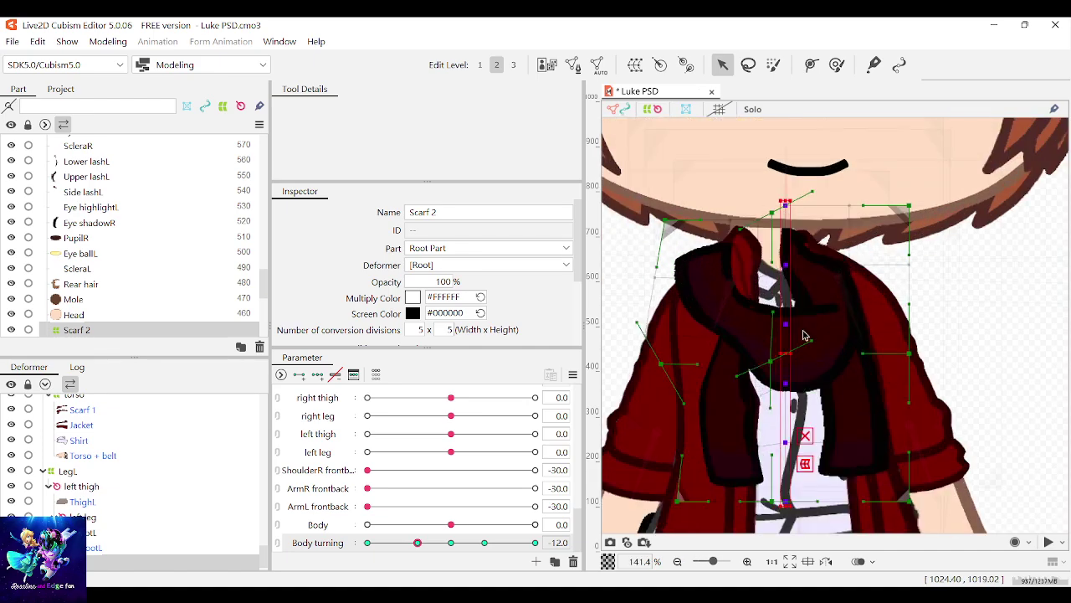
pyautogui.moveTo(786, 350); pyautogui.dragTo(805, 351)
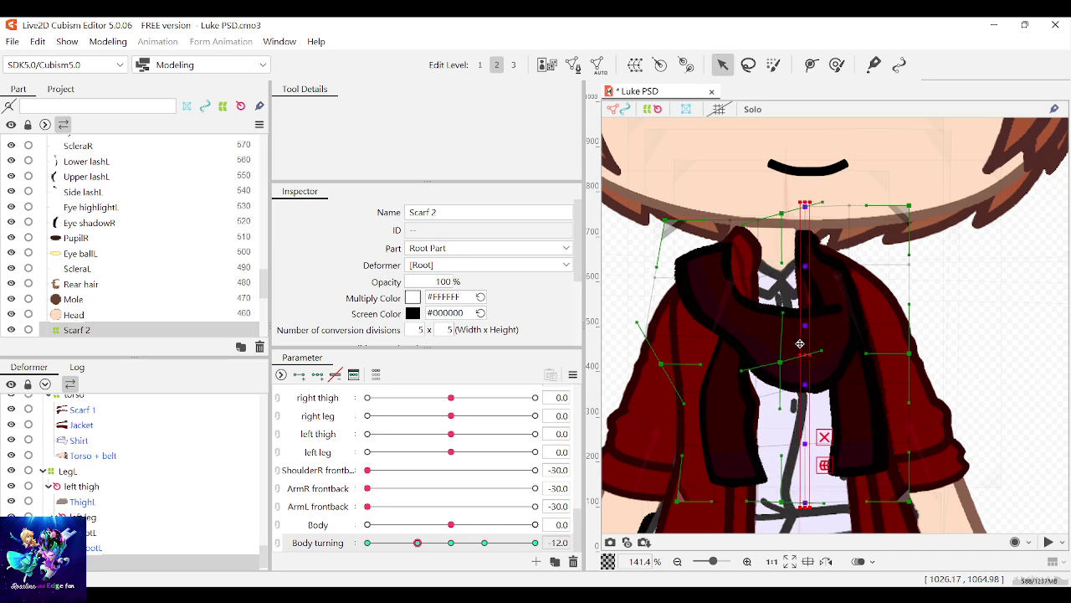
# Step: Move the deformer's upper-left corner points slightly up and right, and shift the second row's left points toward the collar
pyautogui.click(720, 219)
pyautogui.moveTo(640, 183); pyautogui.dragTo(756, 238)
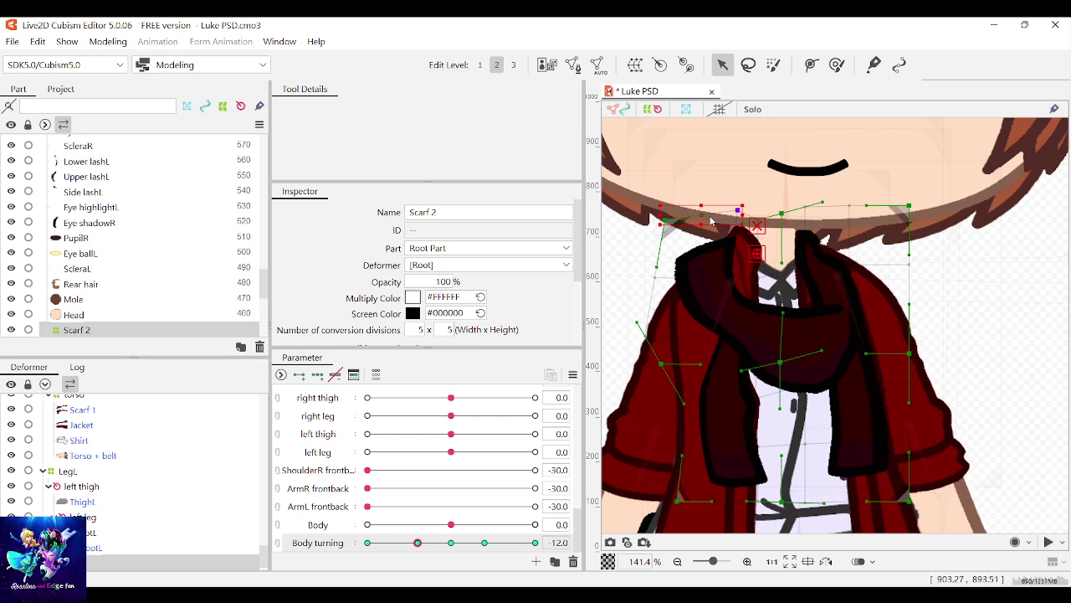
pyautogui.moveTo(703, 217); pyautogui.dragTo(707, 209)
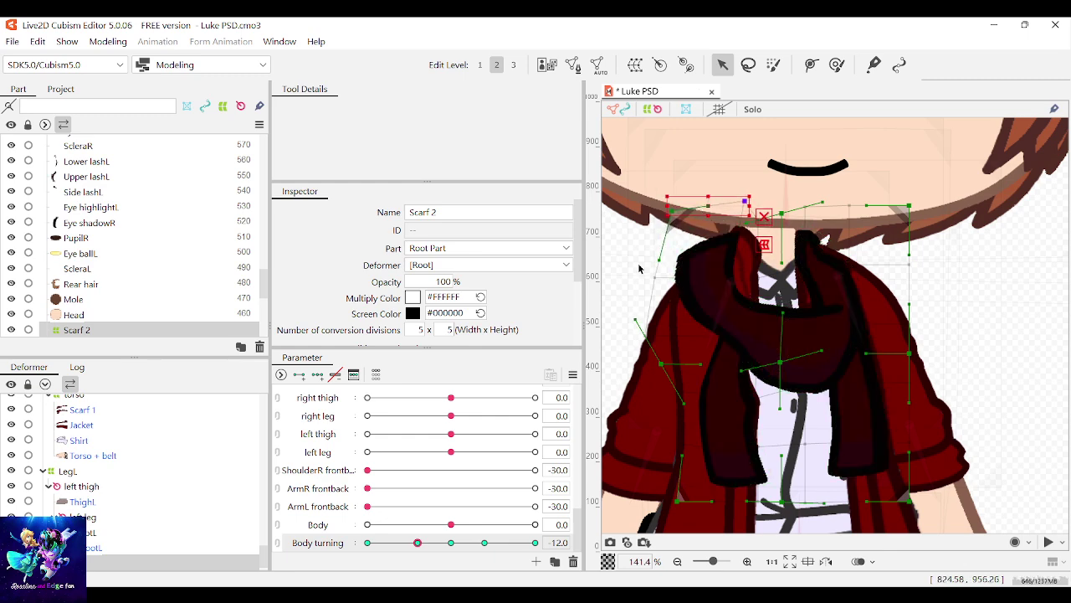
pyautogui.moveTo(624, 258); pyautogui.dragTo(764, 300)
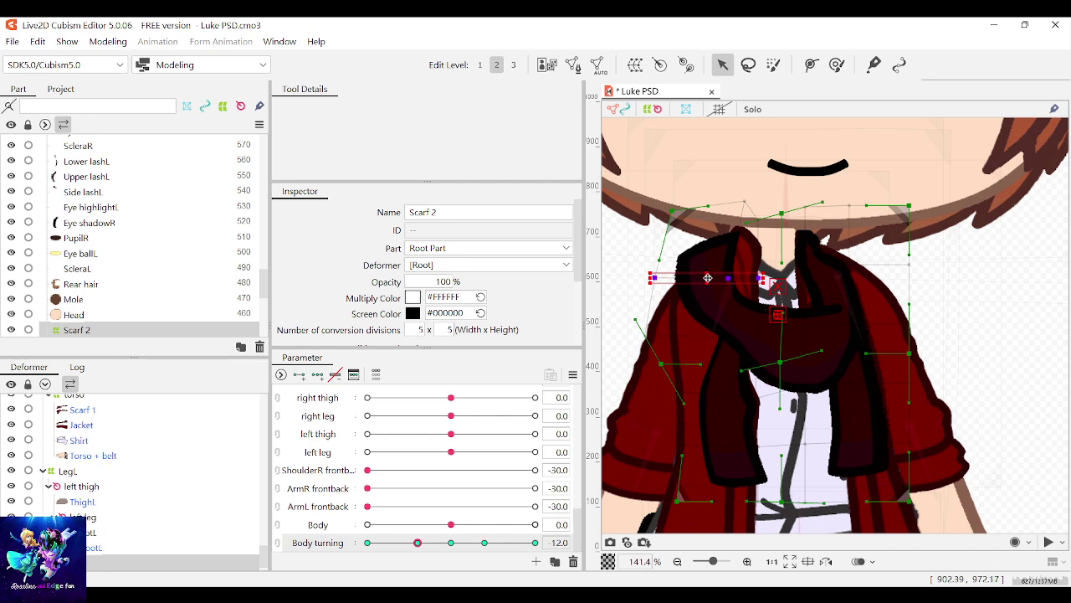
pyautogui.moveTo(707, 277); pyautogui.dragTo(725, 275)
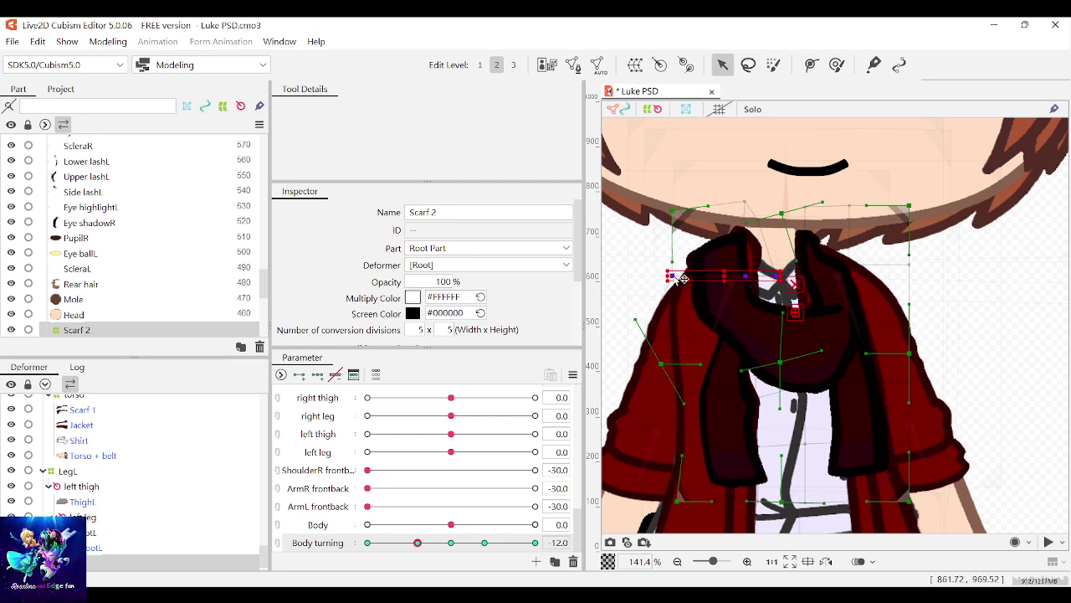
# Step: Select the left points of the deformer's third row and squeeze their outer edge inward toward the scarf
pyautogui.click(638, 317)
pyautogui.moveTo(758, 372); pyautogui.dragTo(758, 372)
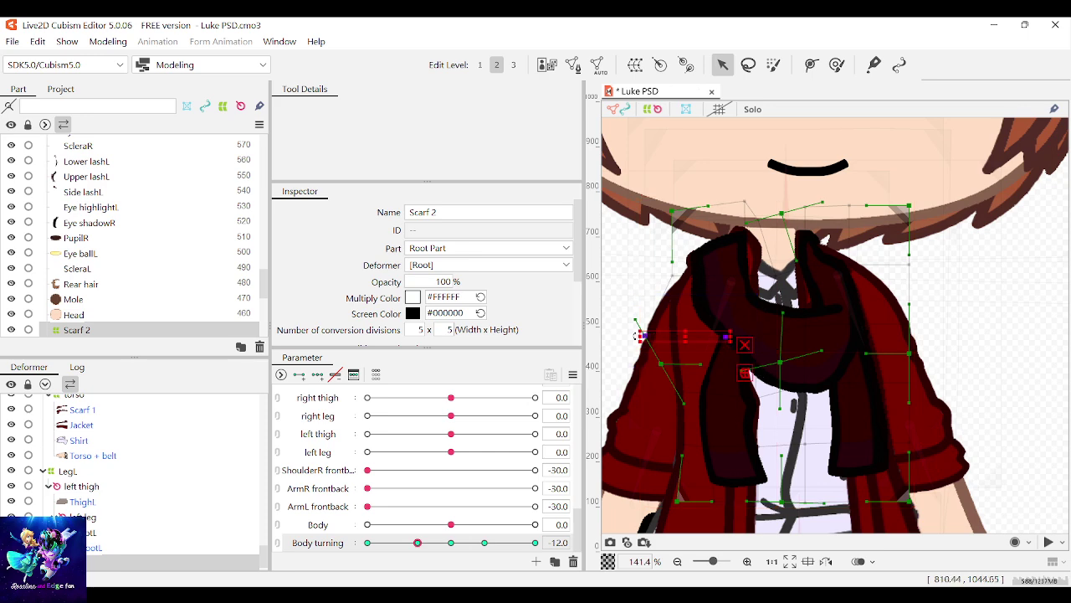
pyautogui.moveTo(642, 336); pyautogui.dragTo(652, 336)
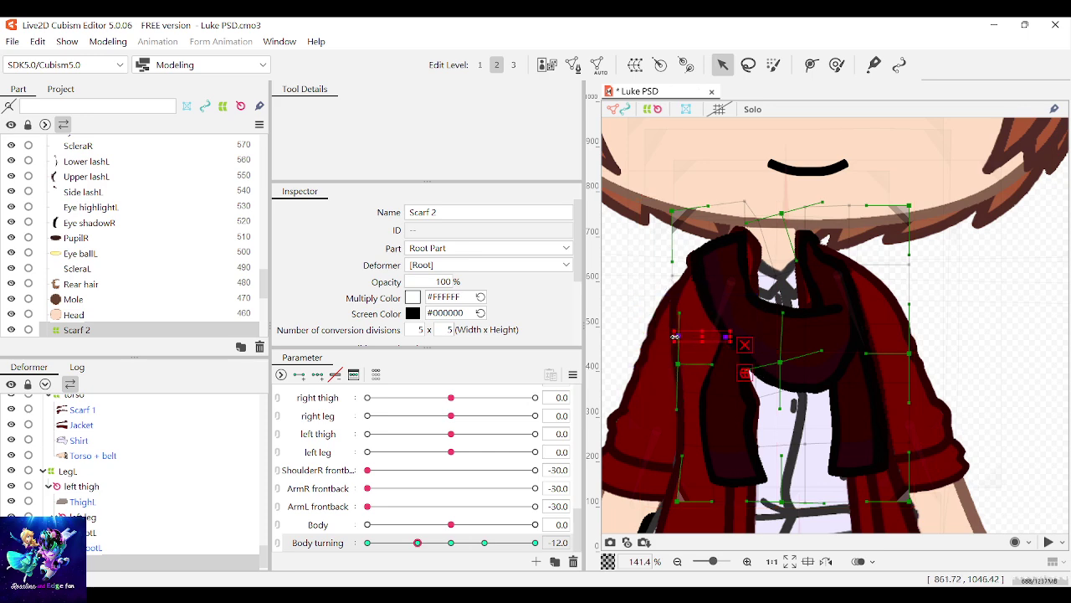
pyautogui.scroll(-2, 675, 336)
pyautogui.scroll(2, 670, 398)
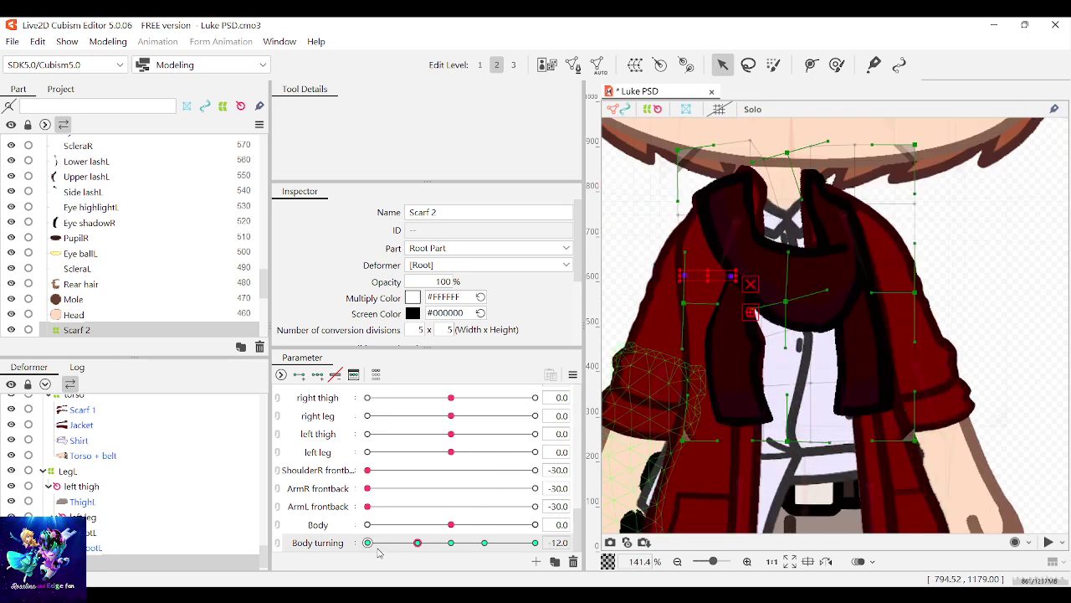
# Step: Compare the scarf and ShoulderR at Body turning 0 and -12, save the model, and deselect everything
pyautogui.moveTo(377, 551); pyautogui.dragTo(452, 546)
pyautogui.click(671, 290)
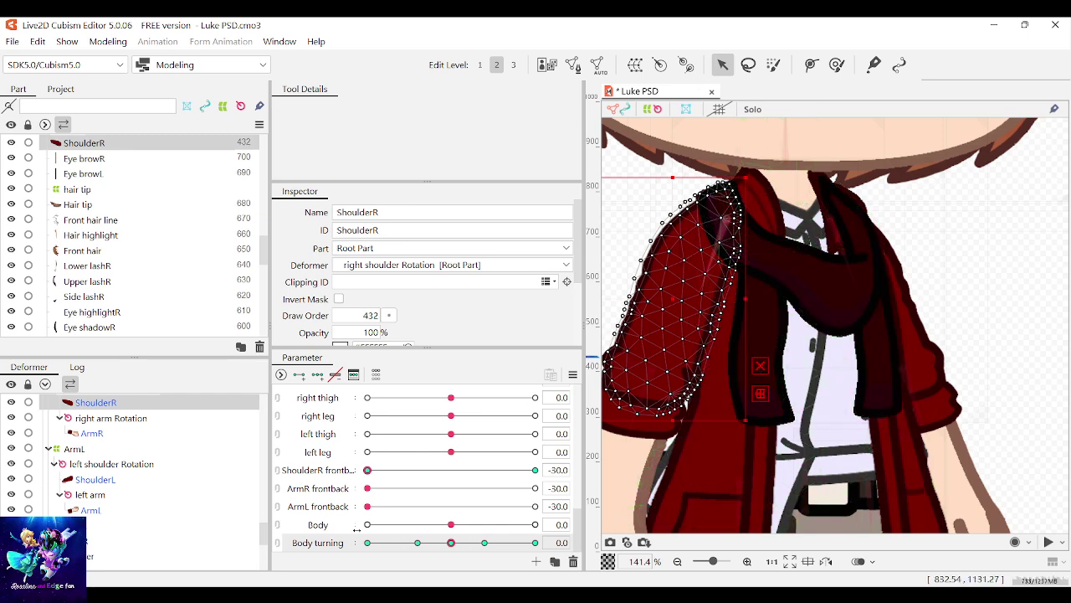
pyautogui.moveTo(451, 542)
pyautogui.mouseDown()
pyautogui.moveTo(494, 544)
pyautogui.moveTo(417, 542)
pyautogui.mouseUp()
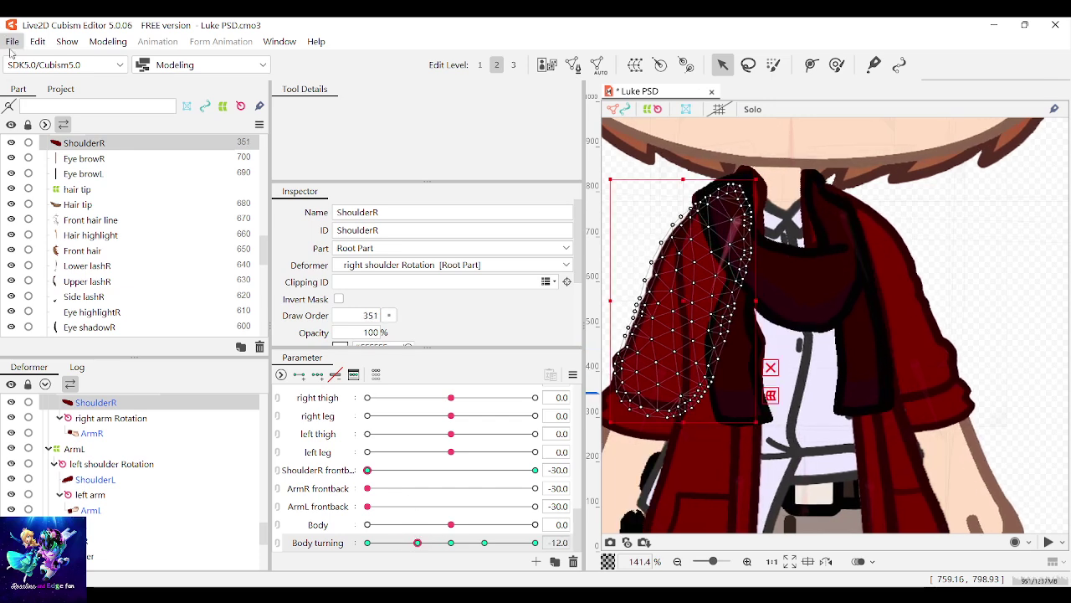
pyautogui.hotkey('ctrl', 's')
pyautogui.click(998, 235)
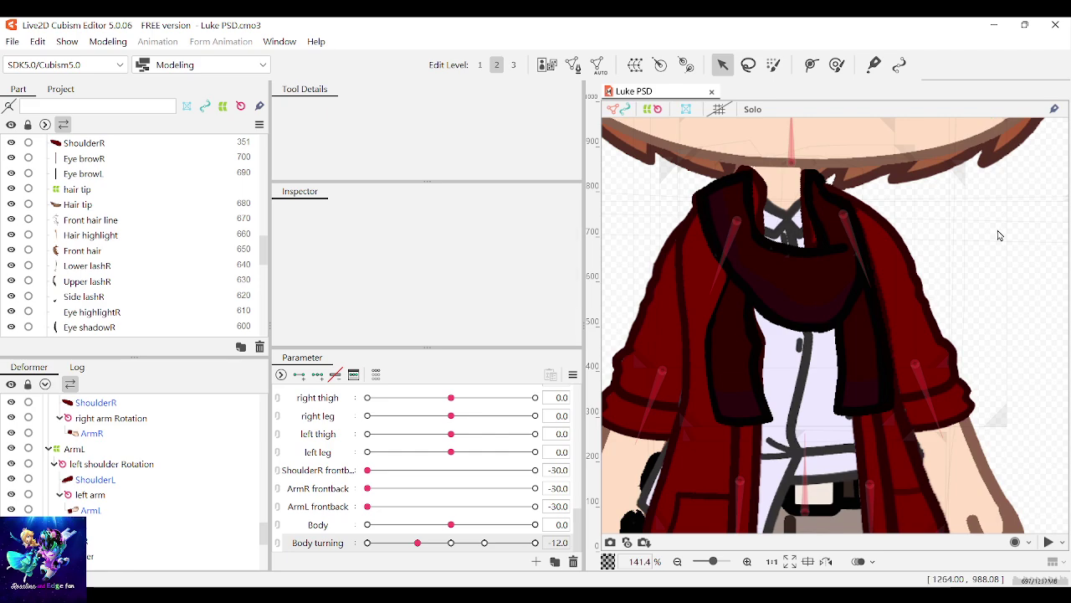
# Step: Inspect the scarf, jacket and arms while scrubbing Body turning between 0 and -12
pyautogui.scroll(-4, 999, 236)
pyautogui.scroll(3, 998, 237)
pyautogui.scroll(-1, 903, 352)
pyautogui.scroll(2, 904, 355)
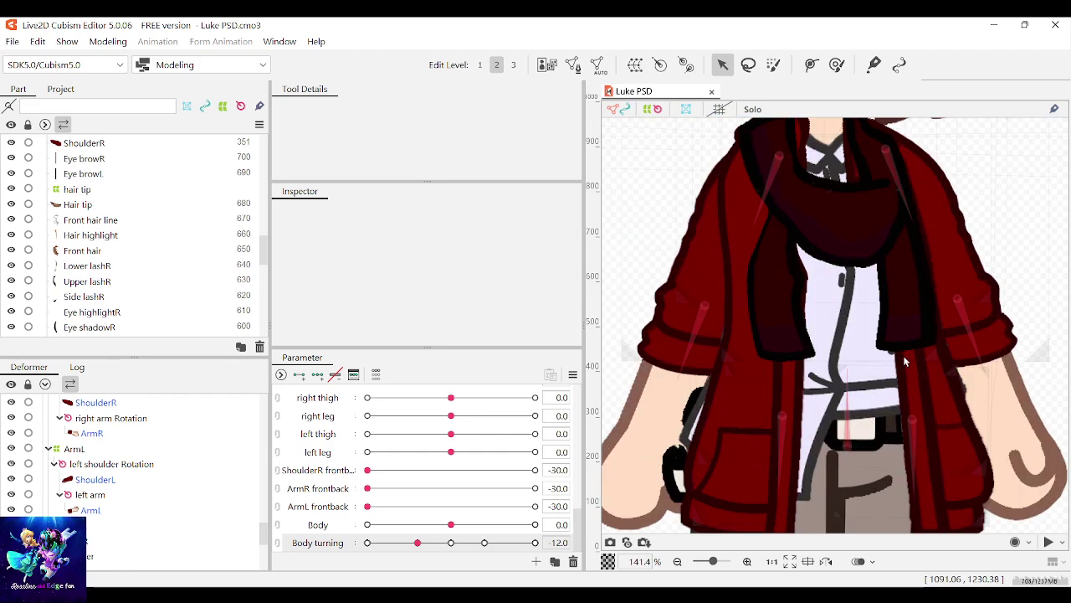
pyautogui.scroll(-2, 903, 369)
pyautogui.scroll(2, 903, 442)
pyautogui.moveTo(443, 538); pyautogui.dragTo(418, 543)
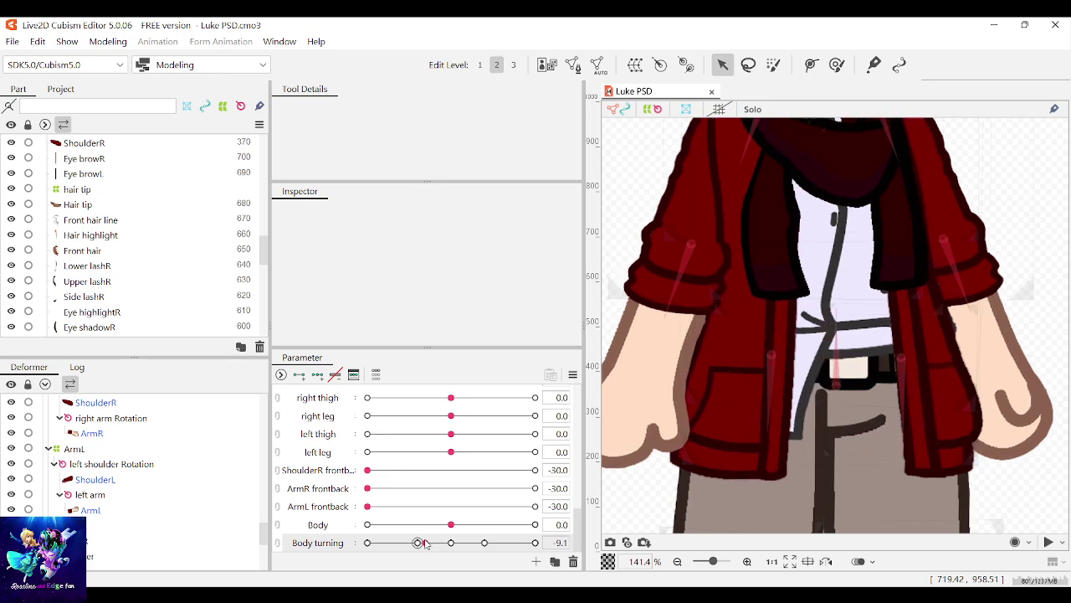
# Step: Select the scarf's warp deformer and shift its lower-left handle points slightly left at Body turning -12
pyautogui.click(779, 254)
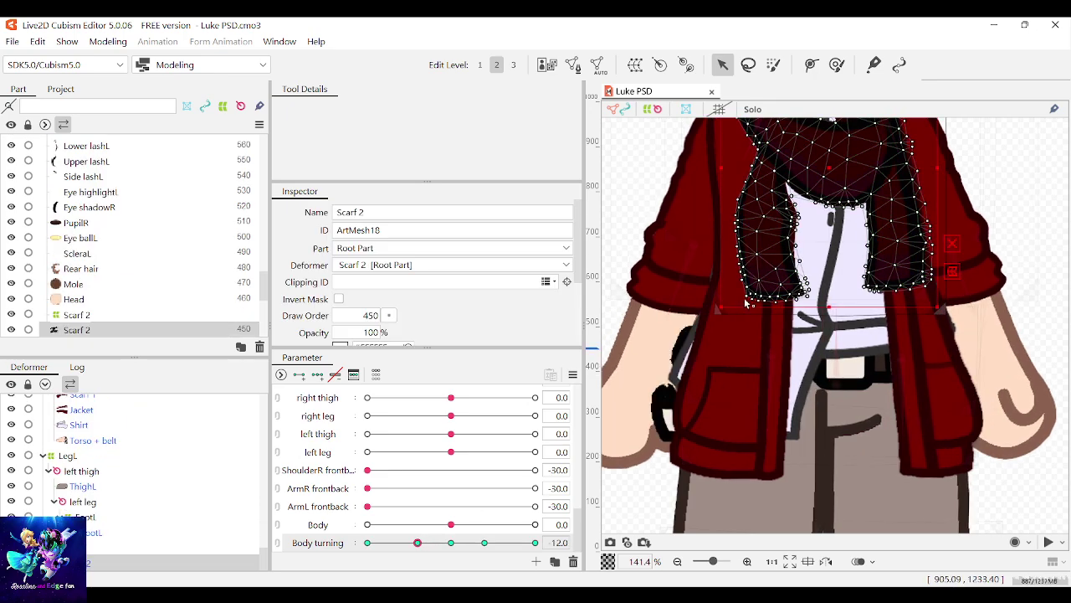
pyautogui.scroll(3, 742, 253)
pyautogui.scroll(-1, 736, 251)
pyautogui.click(729, 252)
pyautogui.scroll(-2, 687, 340)
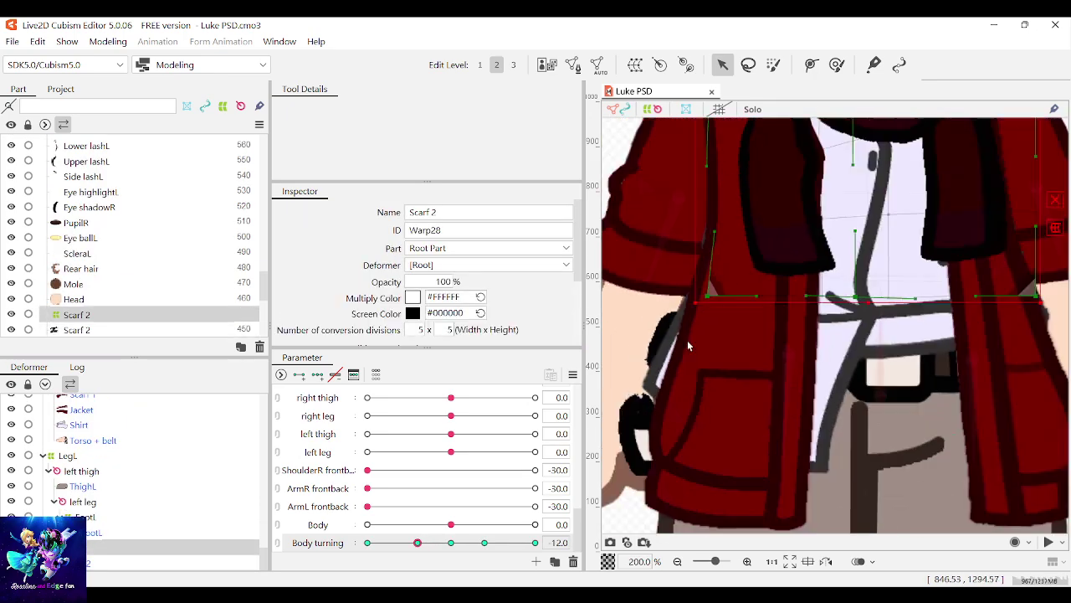
pyautogui.scroll(2, 801, 305)
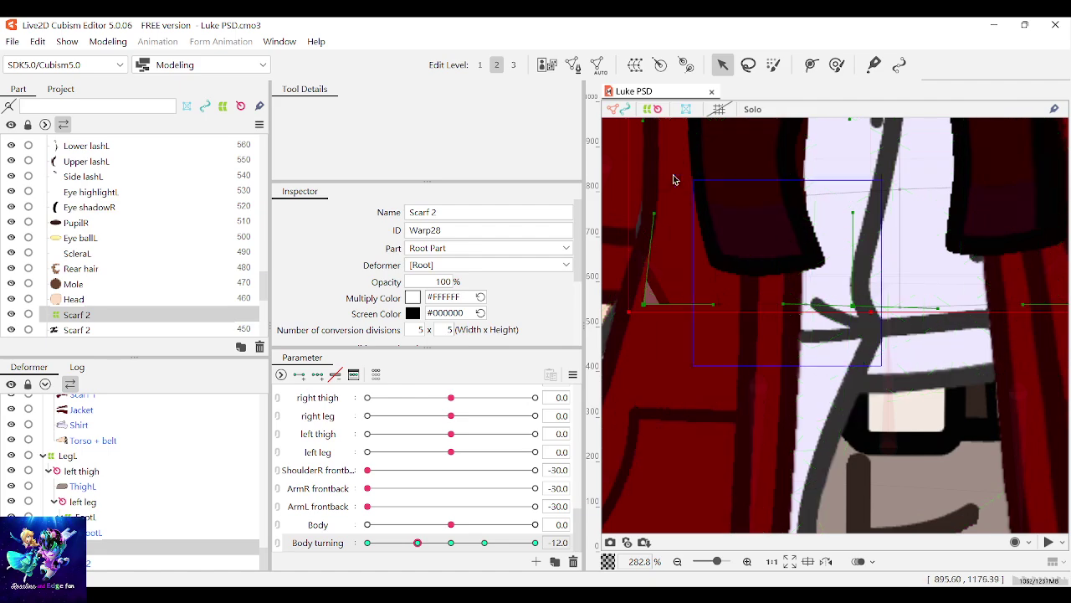
pyautogui.click(722, 251)
pyautogui.moveTo(723, 251); pyautogui.dragTo(710, 252)
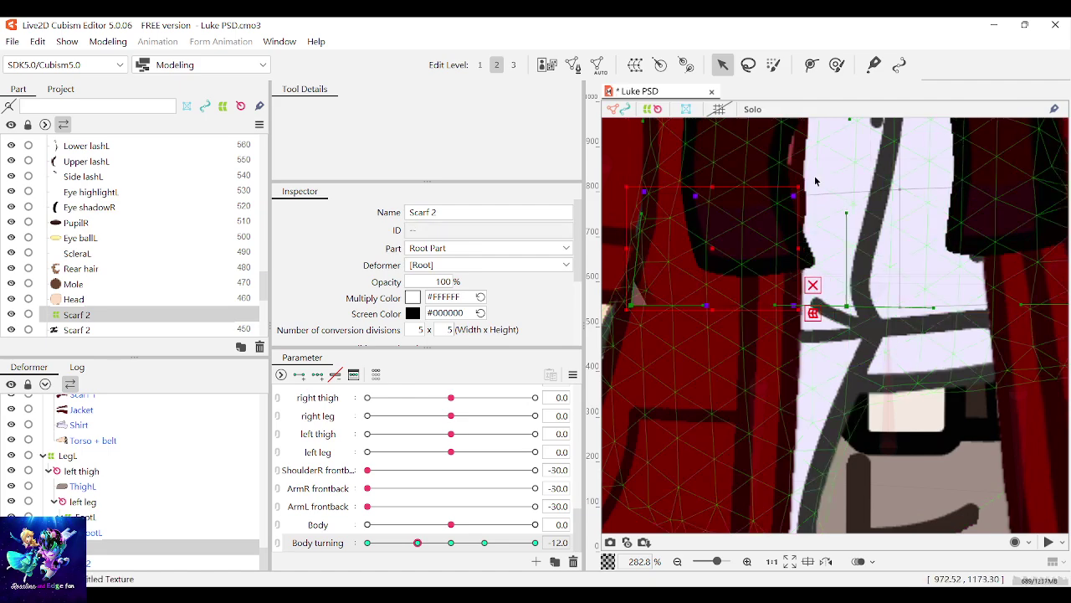
# Step: Rotate the selected lower-left points slightly clockwise, nudge them up, and check the scarf tail by scrubbing Body turning
pyautogui.moveTo(806, 181); pyautogui.dragTo(810, 188)
pyautogui.scroll(-3, 721, 275)
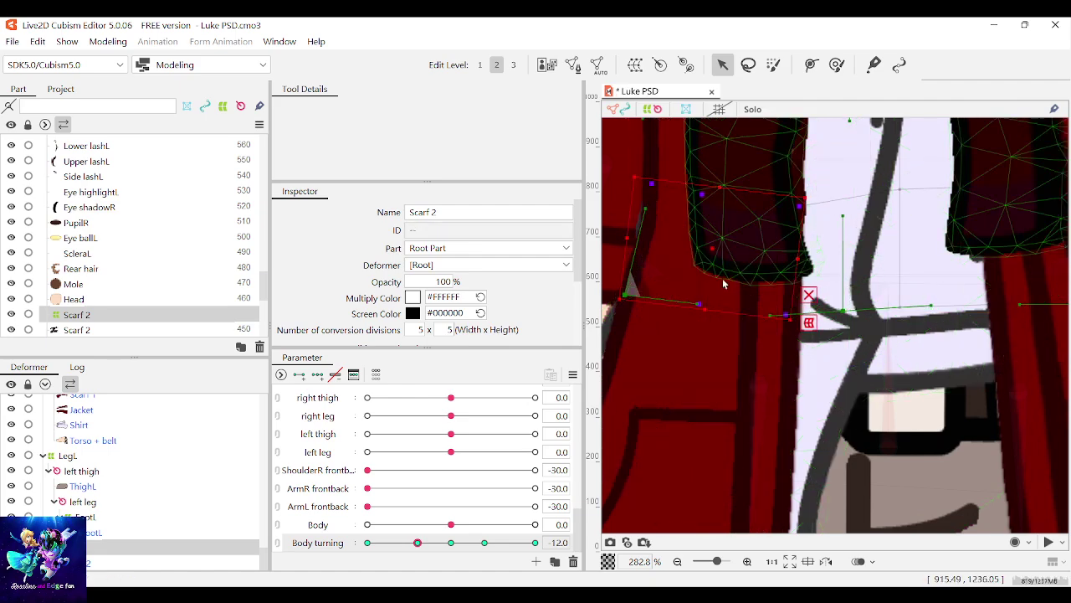
pyautogui.moveTo(717, 271); pyautogui.dragTo(718, 263)
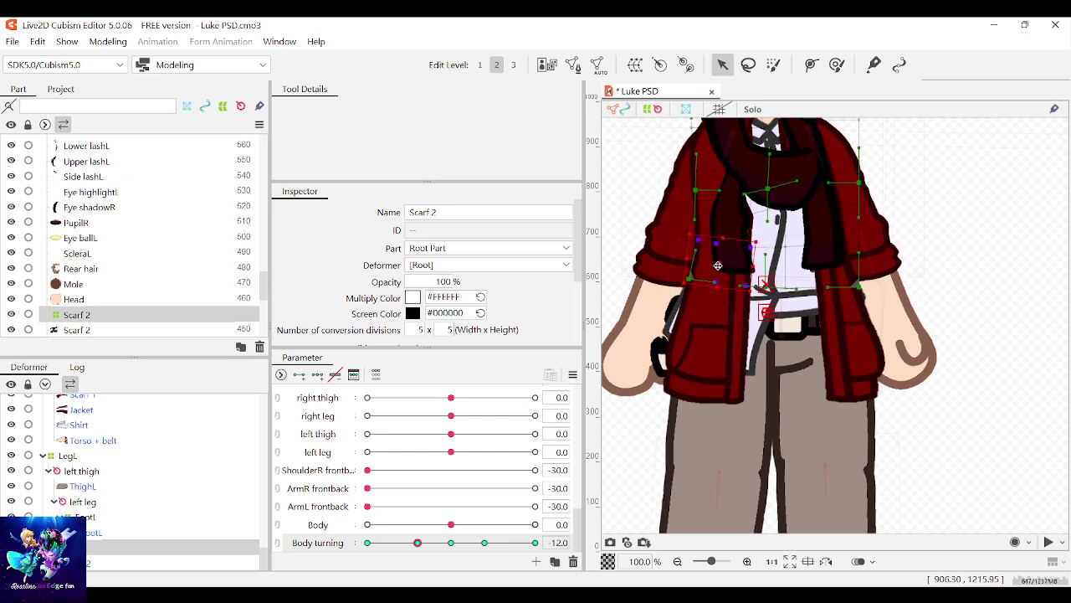
pyautogui.moveTo(418, 542)
pyautogui.mouseDown()
pyautogui.moveTo(452, 543)
pyautogui.moveTo(419, 543)
pyautogui.mouseUp()
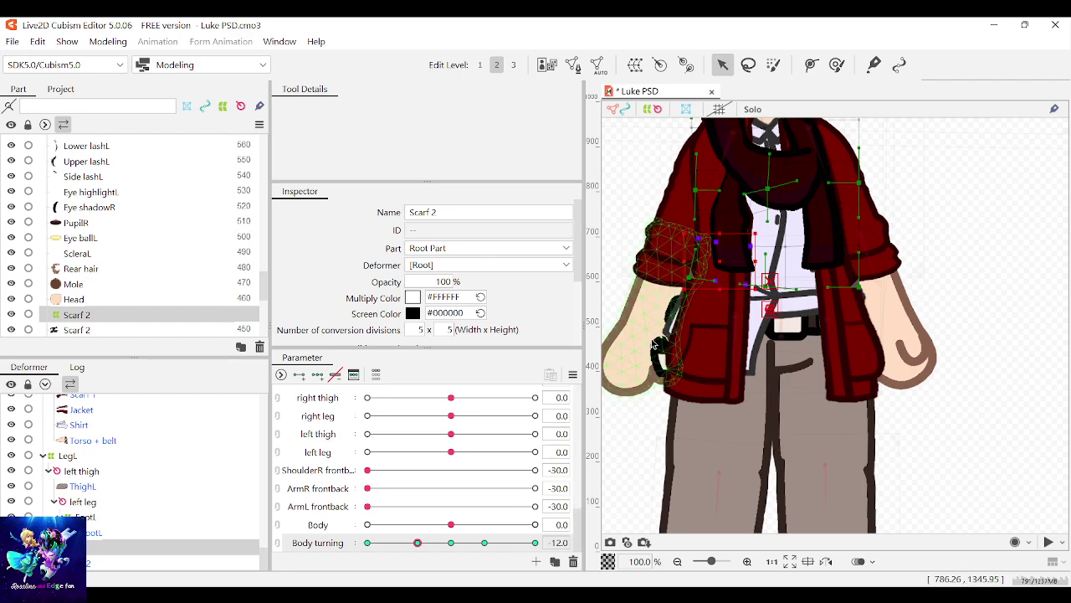
# Step: Pull the upper handle of the scarf deformer's middle-left point slightly outward
pyautogui.scroll(-1, 711, 216)
pyautogui.scroll(2, 709, 218)
pyautogui.scroll(-1, 705, 222)
pyautogui.scroll(4, 704, 222)
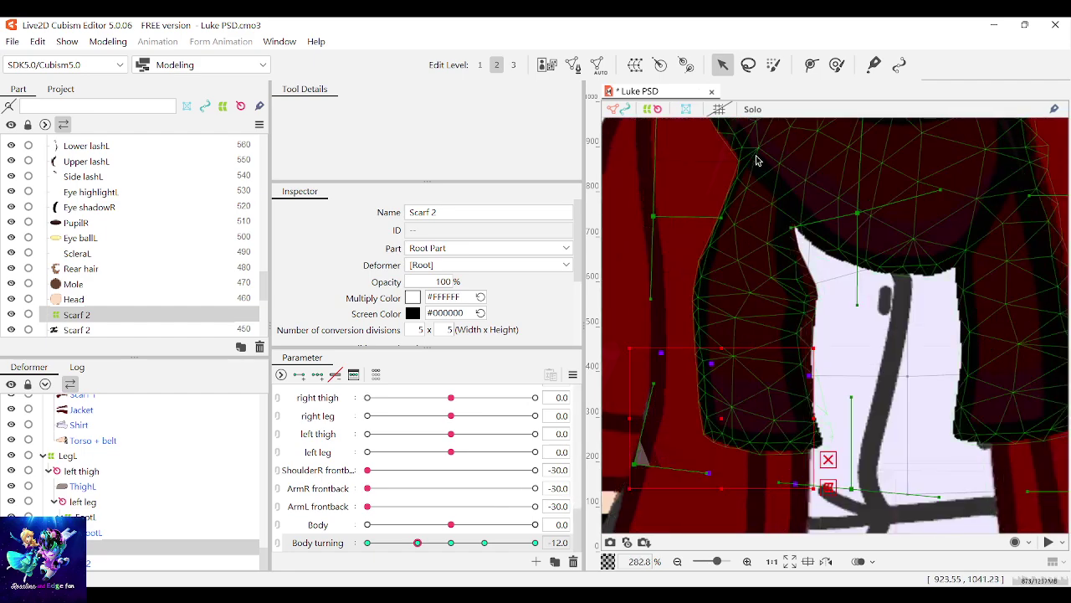
pyautogui.moveTo(657, 161); pyautogui.dragTo(632, 164)
pyautogui.scroll(-2, 737, 212)
pyautogui.scroll(2, 747, 240)
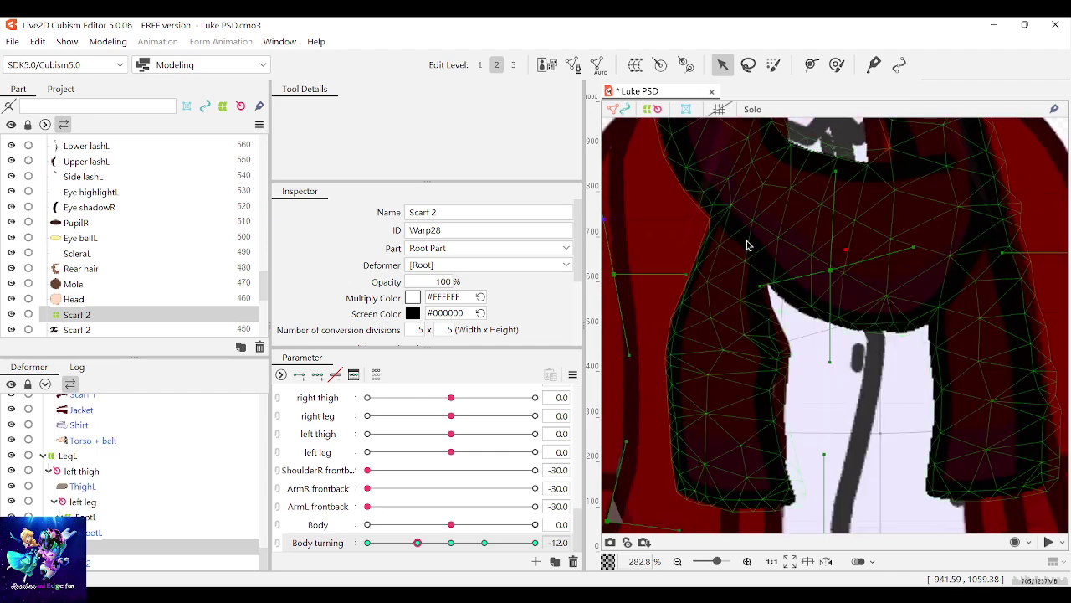
# Step: Nudge the scarf deformer's inner grid points around the fold above the left tail, checking the shape with Body turning
pyautogui.moveTo(788, 220)
pyautogui.mouseDown()
pyautogui.moveTo(764, 218)
pyautogui.moveTo(781, 219)
pyautogui.mouseUp()
pyautogui.scroll(-3, 736, 234)
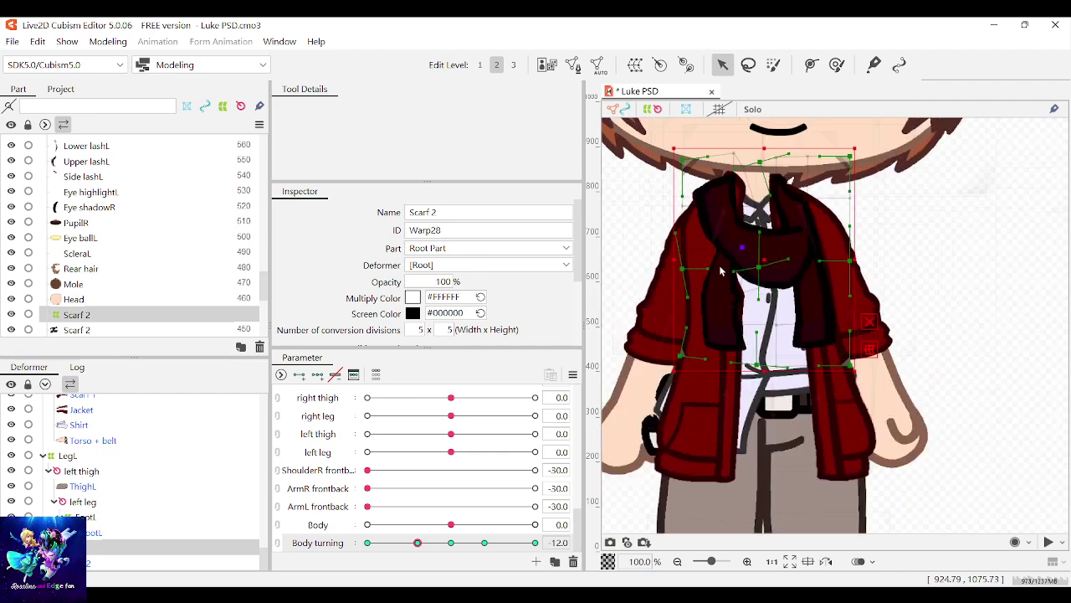
pyautogui.scroll(2, 720, 251)
pyautogui.scroll(-1, 720, 251)
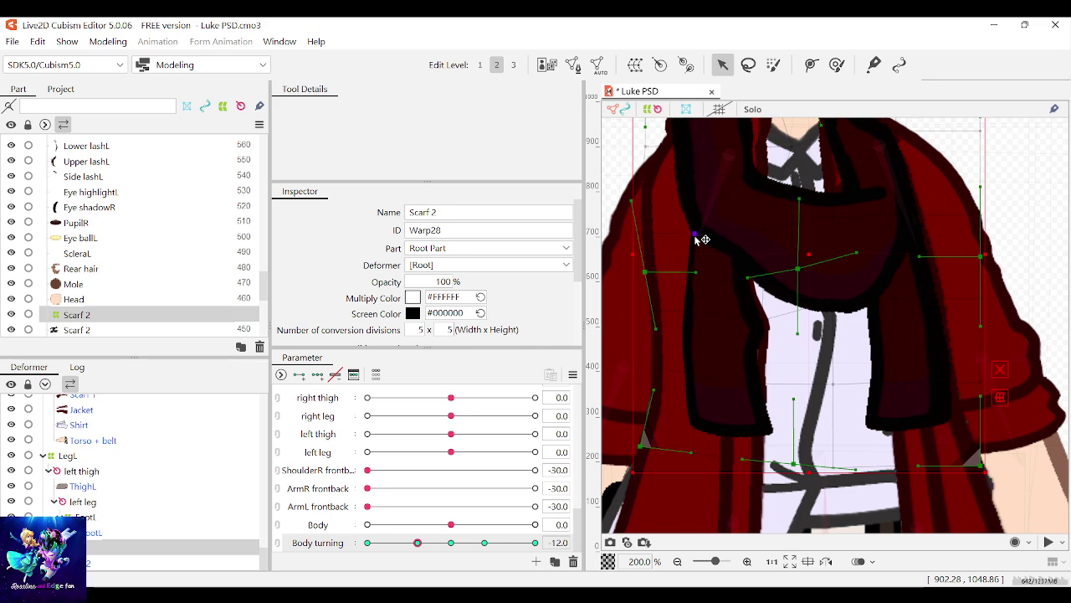
pyautogui.scroll(-1, 708, 245)
pyautogui.moveTo(417, 542); pyautogui.dragTo(418, 543)
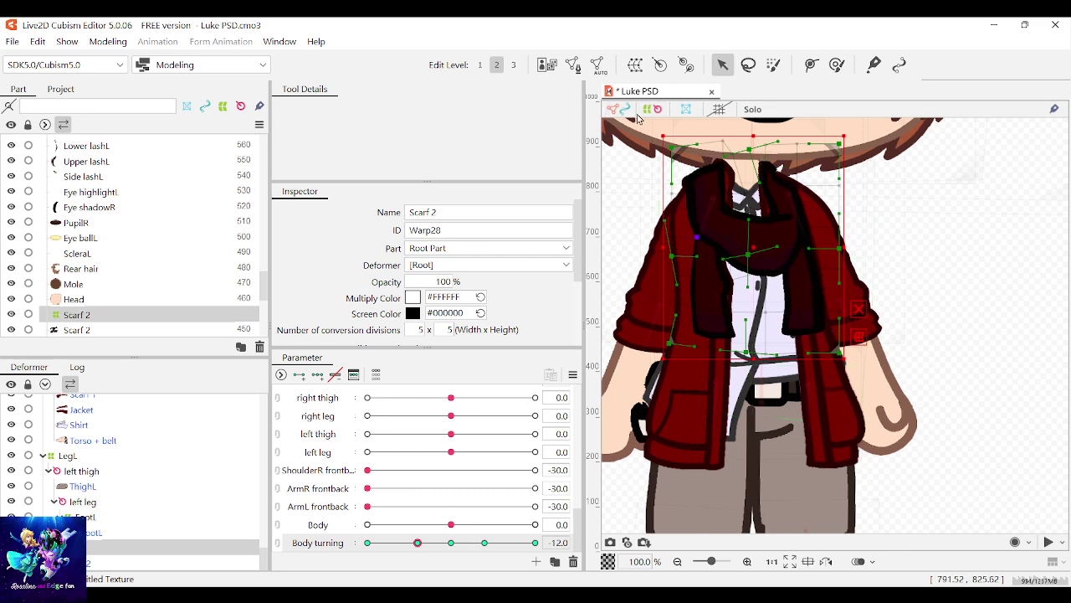
# Step: Select the scarf deformer's upper-left corner points and shift them slightly right
pyautogui.moveTo(643, 126); pyautogui.dragTo(720, 232)
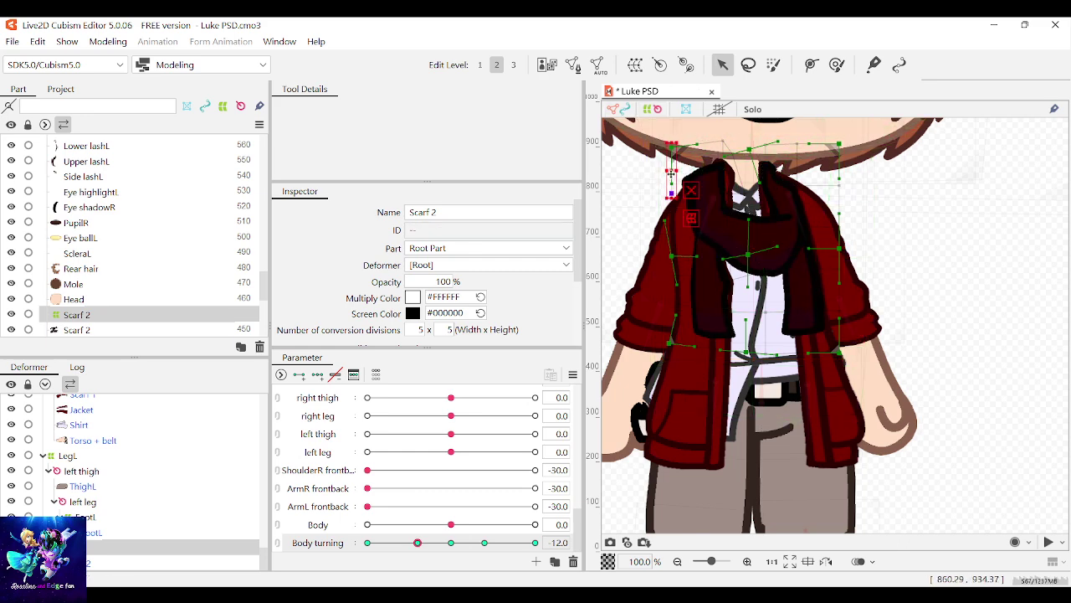
pyautogui.moveTo(670, 172); pyautogui.dragTo(678, 172)
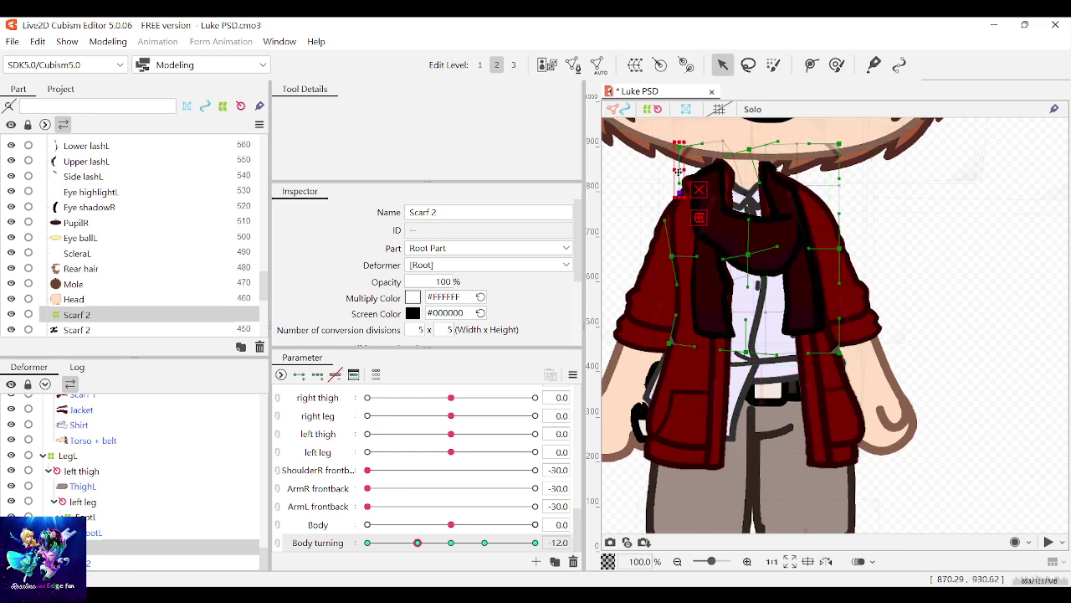
pyautogui.scroll(-1, 679, 174)
pyautogui.scroll(2, 699, 210)
# Step: Select the jacket's torso warp deformer and shift its lower points between the belt buckle and the right jacket front leftward
pyautogui.click(880, 472)
pyautogui.scroll(-3, 794, 342)
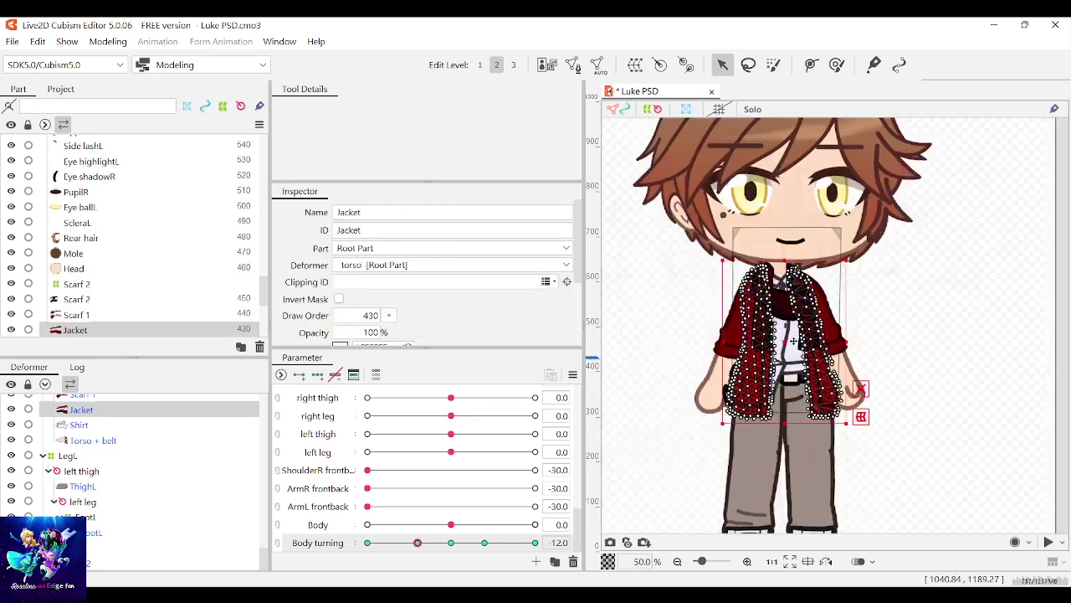
pyautogui.scroll(3, 793, 340)
pyautogui.scroll(-1, 753, 251)
pyautogui.scroll(1, 682, 167)
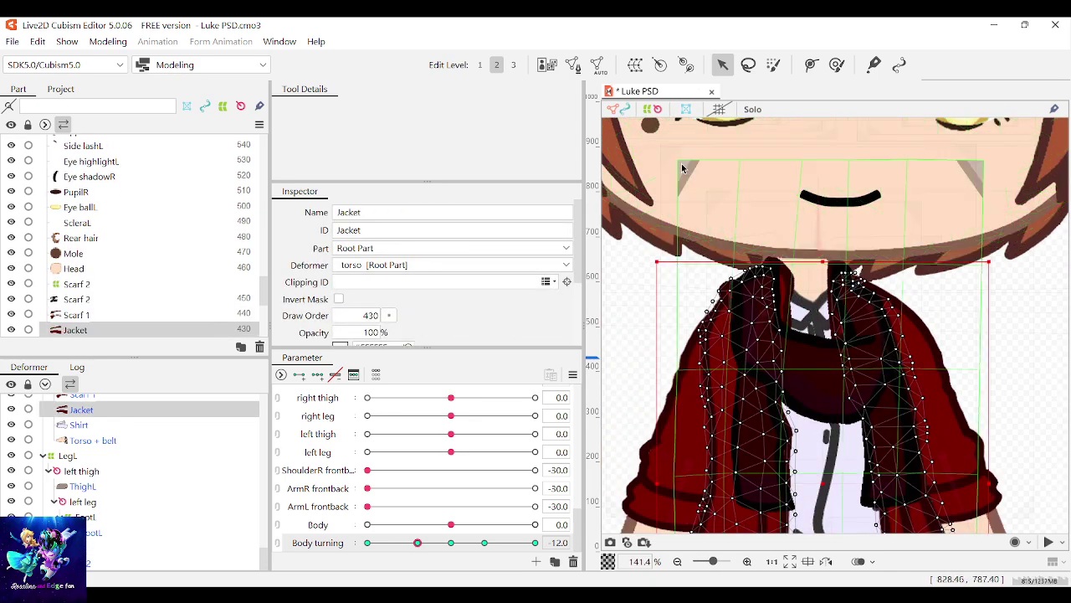
pyautogui.click(682, 167)
pyautogui.scroll(-3, 682, 168)
pyautogui.scroll(3, 845, 493)
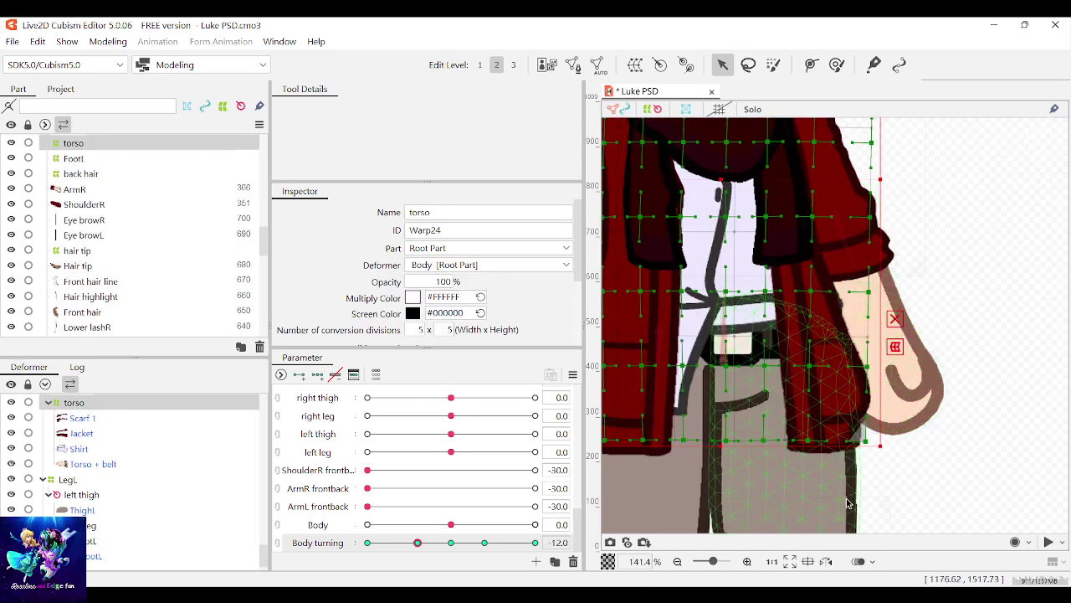
pyautogui.moveTo(842, 500); pyautogui.dragTo(730, 335)
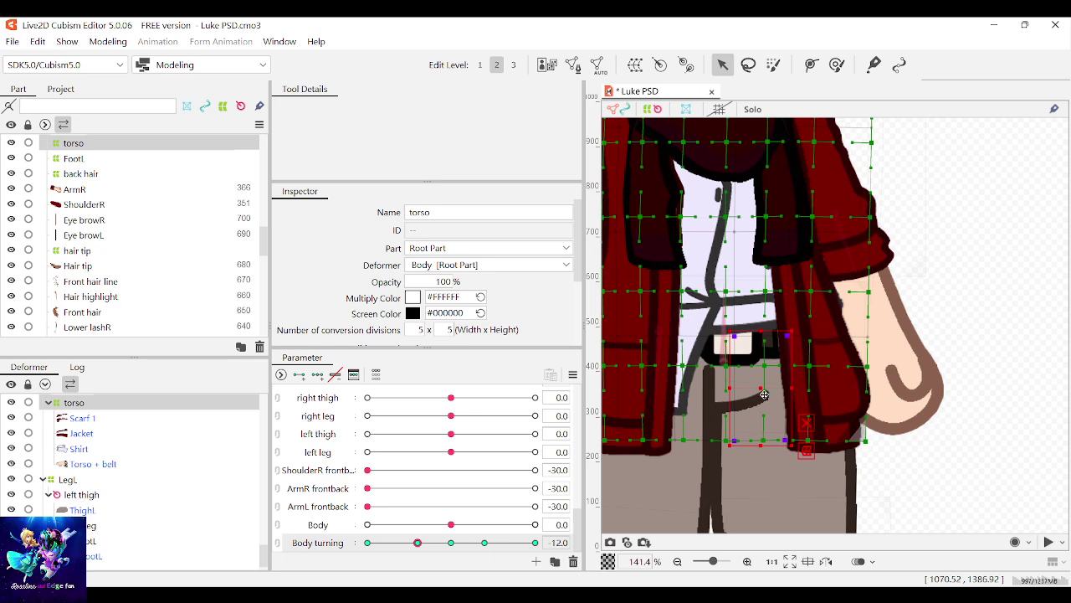
pyautogui.moveTo(765, 395)
pyautogui.mouseDown()
pyautogui.moveTo(756, 398)
pyautogui.moveTo(793, 404)
pyautogui.moveTo(760, 387)
pyautogui.mouseUp()
pyautogui.moveTo(757, 387); pyautogui.dragTo(734, 389)
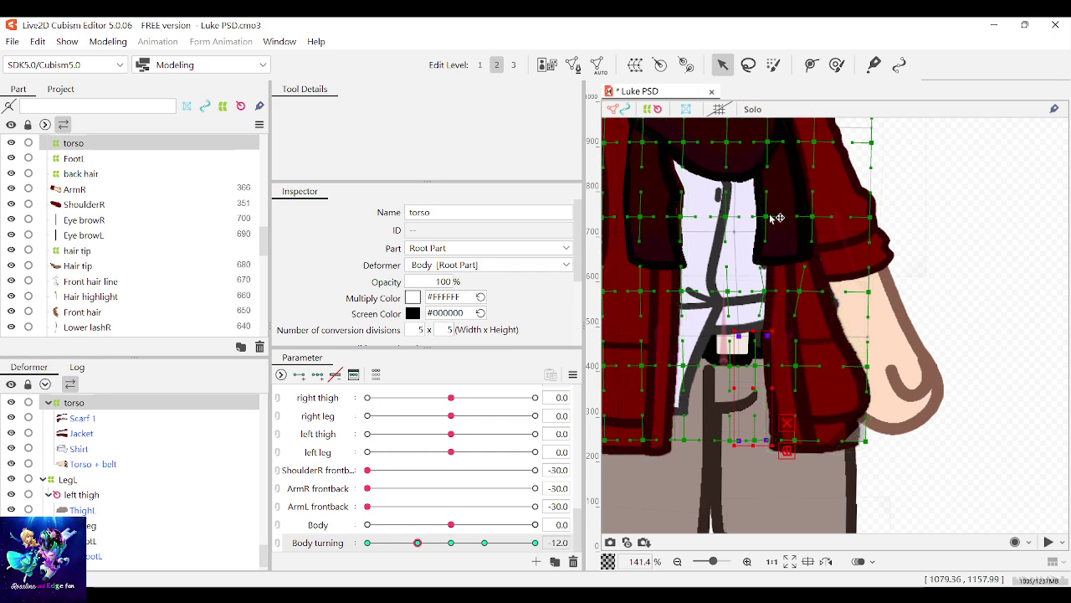
# Step: Move the torso deformer's waist-level handle points beside the right jacket front slightly left
pyautogui.click(739, 239)
pyautogui.moveTo(768, 296); pyautogui.dragTo(758, 296)
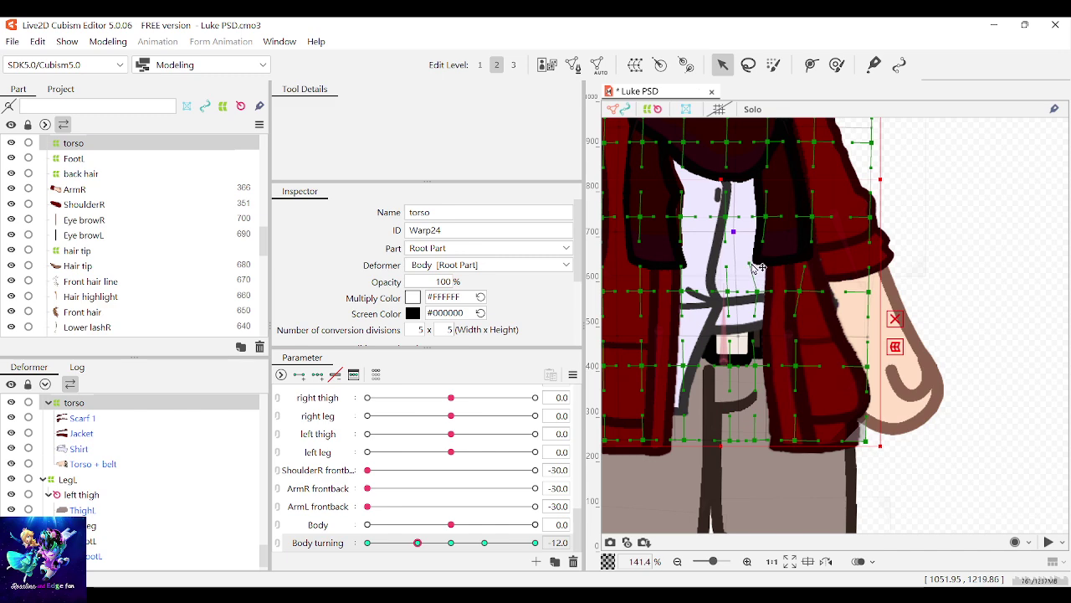
pyautogui.moveTo(756, 296); pyautogui.dragTo(745, 297)
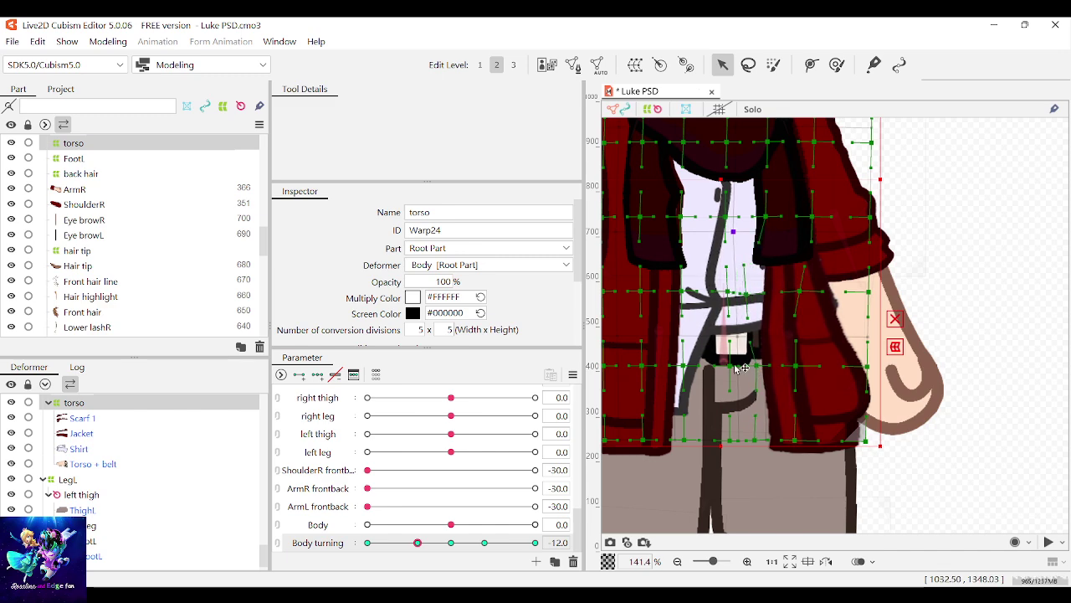
pyautogui.scroll(-3, 777, 376)
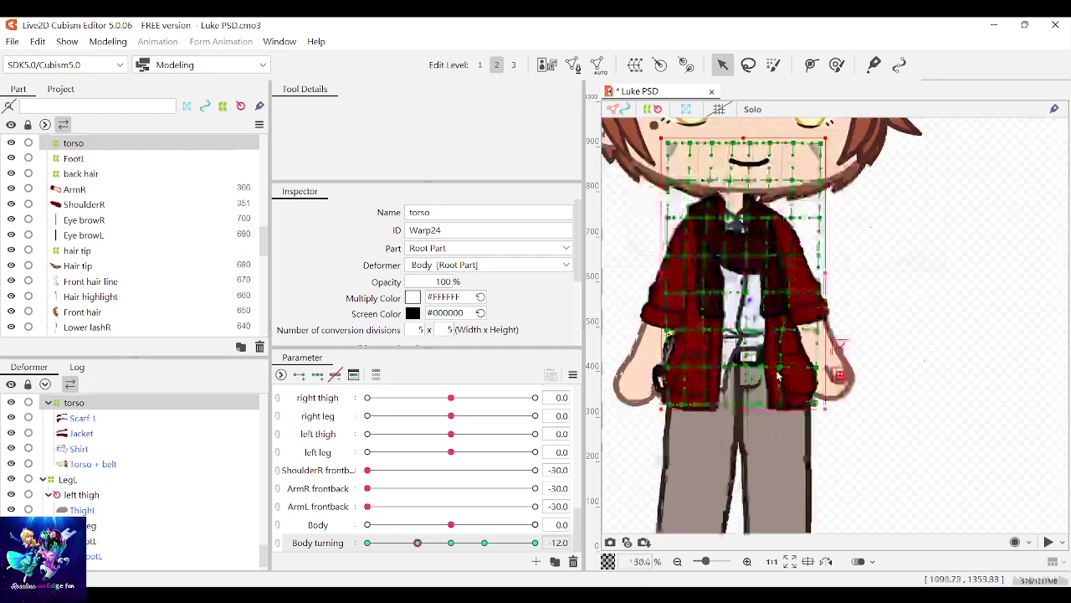
# Step: Reposition the torso deformer's bottom-row points beside the right jacket front to straighten its hem
pyautogui.scroll(4, 793, 390)
pyautogui.moveTo(734, 445); pyautogui.dragTo(770, 440)
pyautogui.scroll(2, 731, 449)
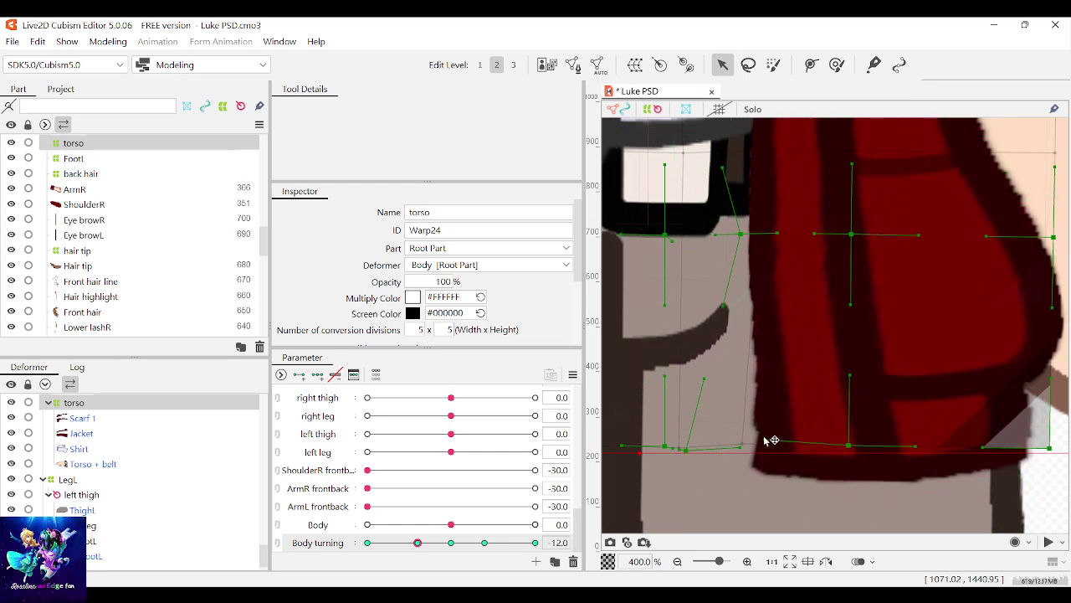
pyautogui.scroll(-1, 773, 435)
pyautogui.scroll(2, 656, 455)
pyautogui.moveTo(656, 455); pyautogui.dragTo(684, 434)
pyautogui.scroll(-1, 689, 426)
pyautogui.scroll(2, 721, 440)
pyautogui.scroll(3, 737, 425)
pyautogui.scroll(-3, 769, 381)
pyautogui.scroll(-6, 769, 385)
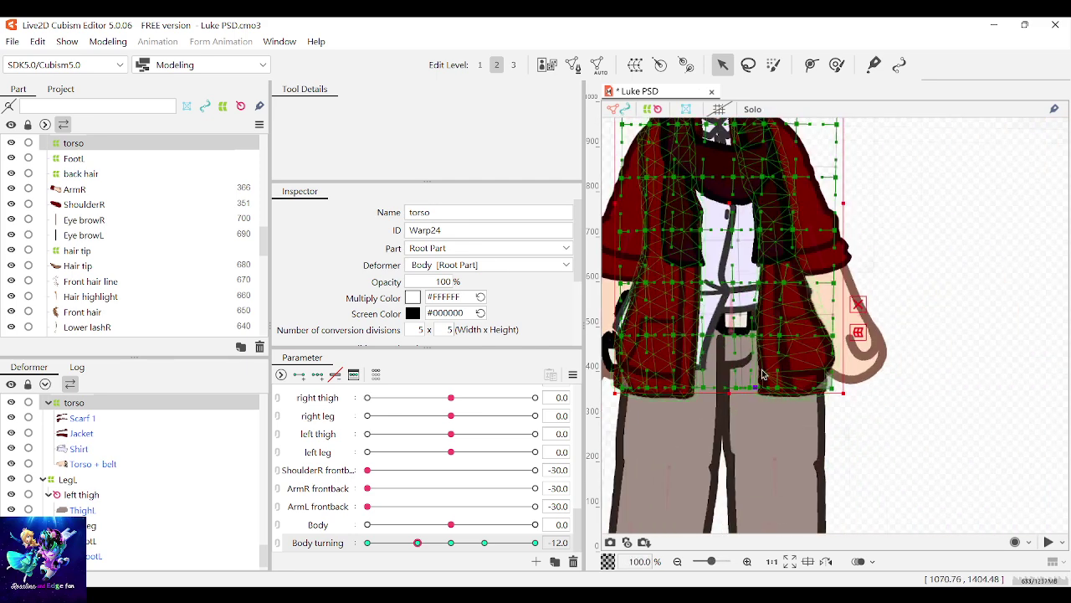
# Step: Examine the right jacket hem, deselect everything, and check the jacket's movement with Body turning
pyautogui.scroll(3, 820, 376)
pyautogui.scroll(-2, 855, 390)
pyautogui.scroll(3, 855, 390)
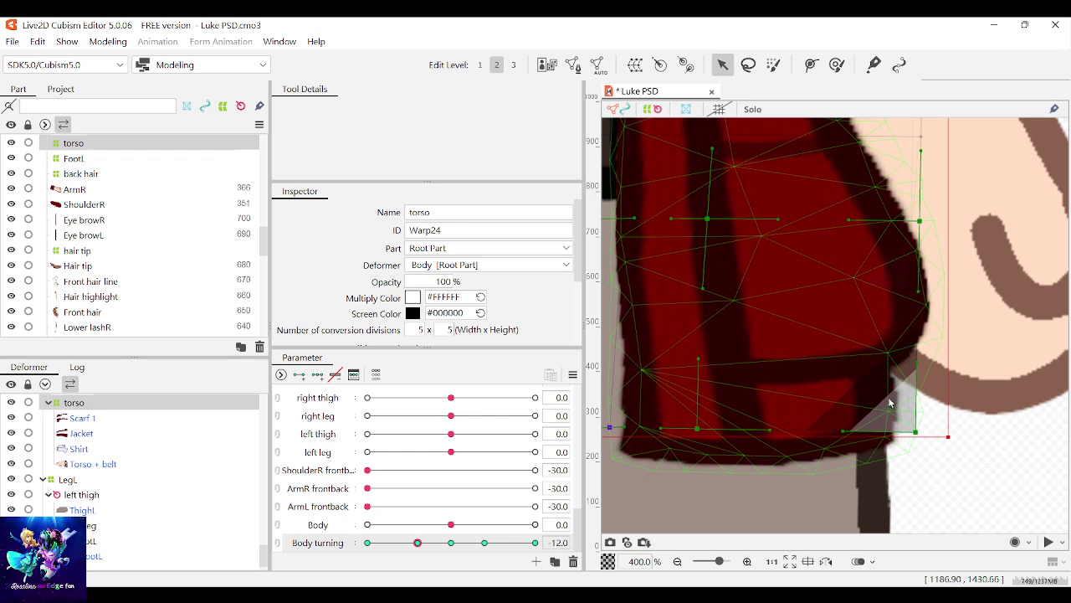
pyautogui.scroll(-4, 968, 457)
pyautogui.click(968, 457)
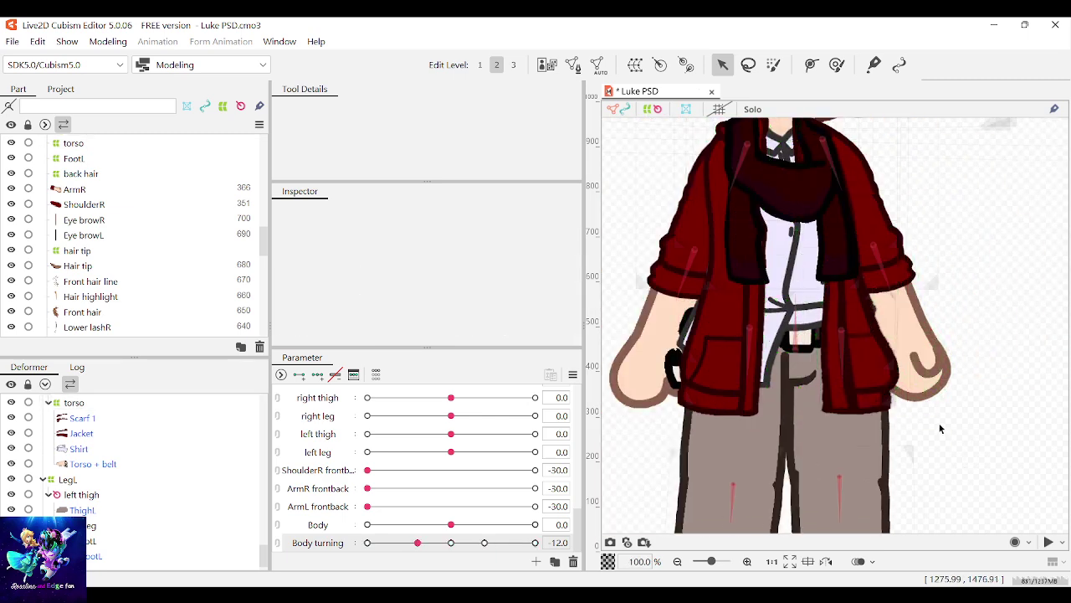
pyautogui.moveTo(419, 543)
pyautogui.mouseDown()
pyautogui.moveTo(447, 543)
pyautogui.moveTo(417, 543)
pyautogui.mouseUp()
# Step: Reselect the torso deformer through the jacket and nudge its lower-right edge points slightly inward
pyautogui.click(852, 387)
pyautogui.scroll(-3, 852, 387)
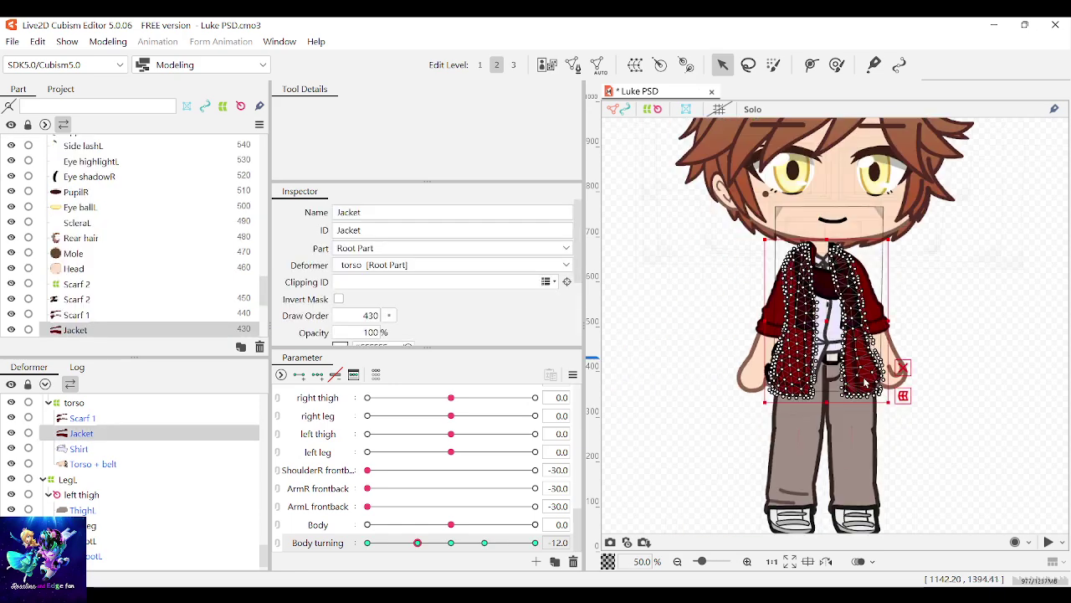
pyautogui.scroll(4, 853, 232)
pyautogui.scroll(-4, 853, 232)
pyautogui.click(876, 226)
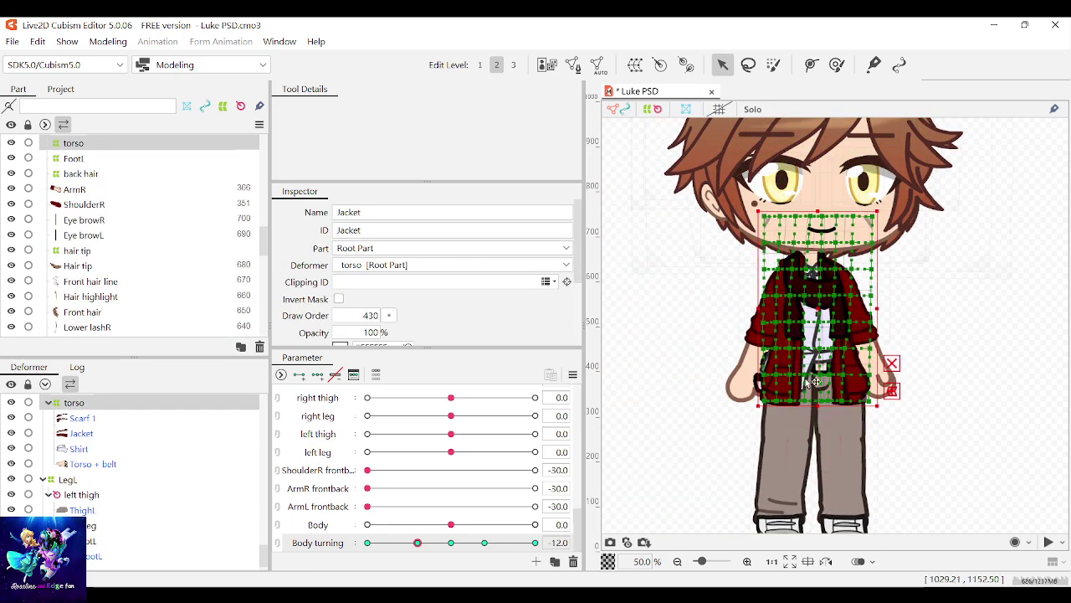
pyautogui.scroll(3, 858, 389)
pyautogui.moveTo(929, 492); pyautogui.dragTo(860, 335)
pyautogui.moveTo(872, 396); pyautogui.dragTo(863, 398)
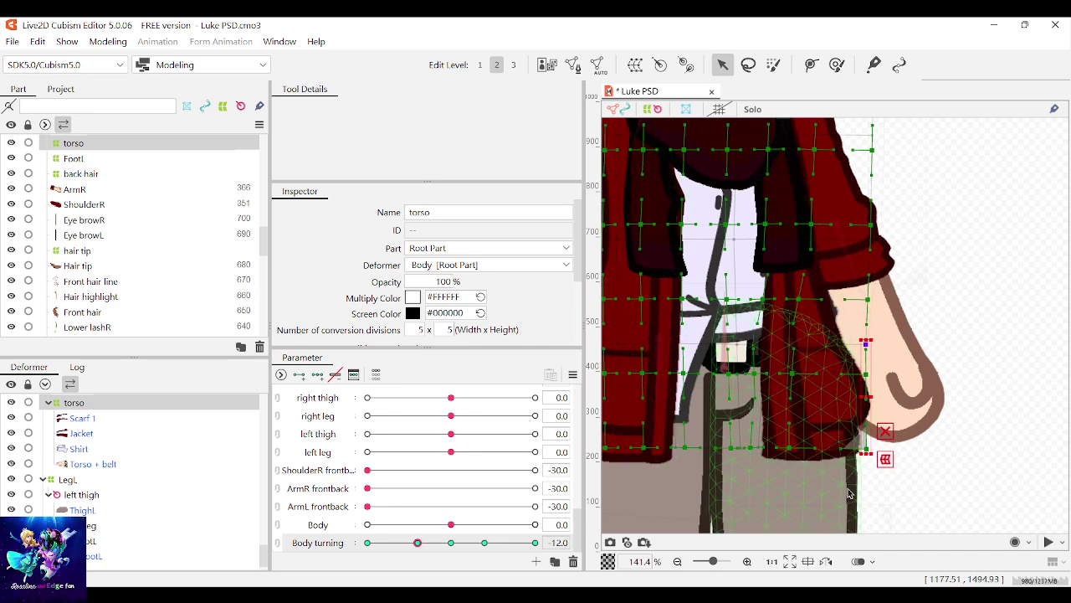
# Step: Squeeze the torso deformer's lower points across the right jacket front from the belt side, and check with Body turning
pyautogui.moveTo(839, 494); pyautogui.dragTo(749, 322)
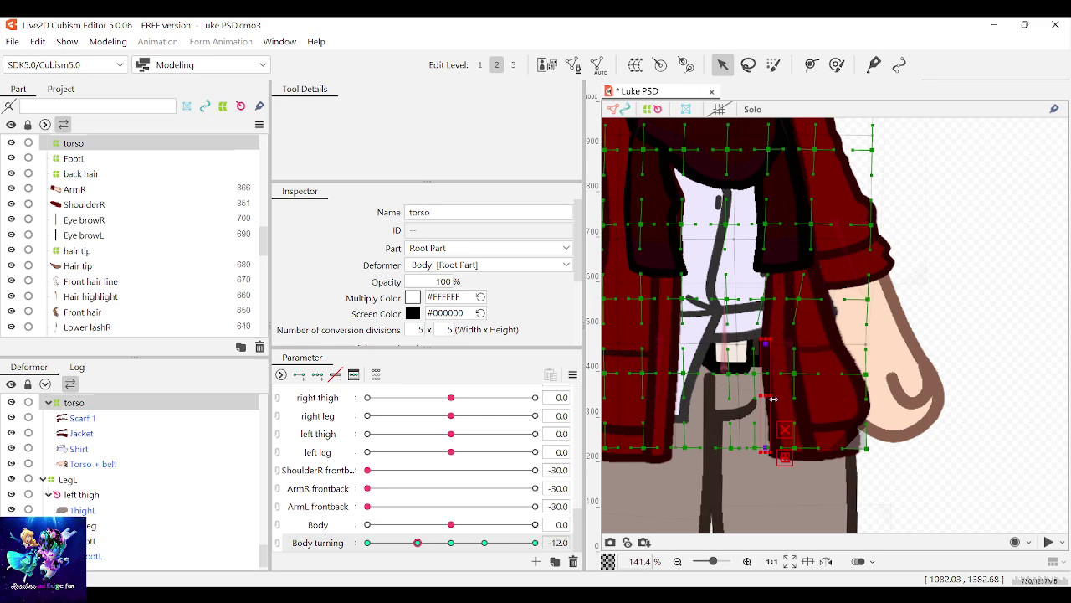
pyautogui.moveTo(723, 318); pyautogui.dragTo(889, 477)
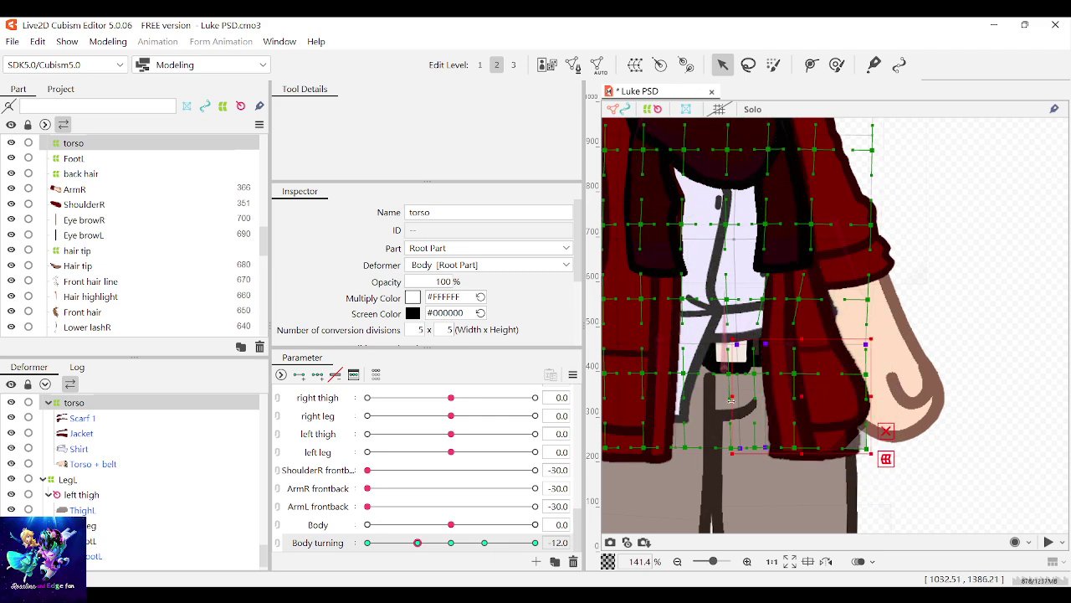
pyautogui.moveTo(732, 397); pyautogui.dragTo(801, 397)
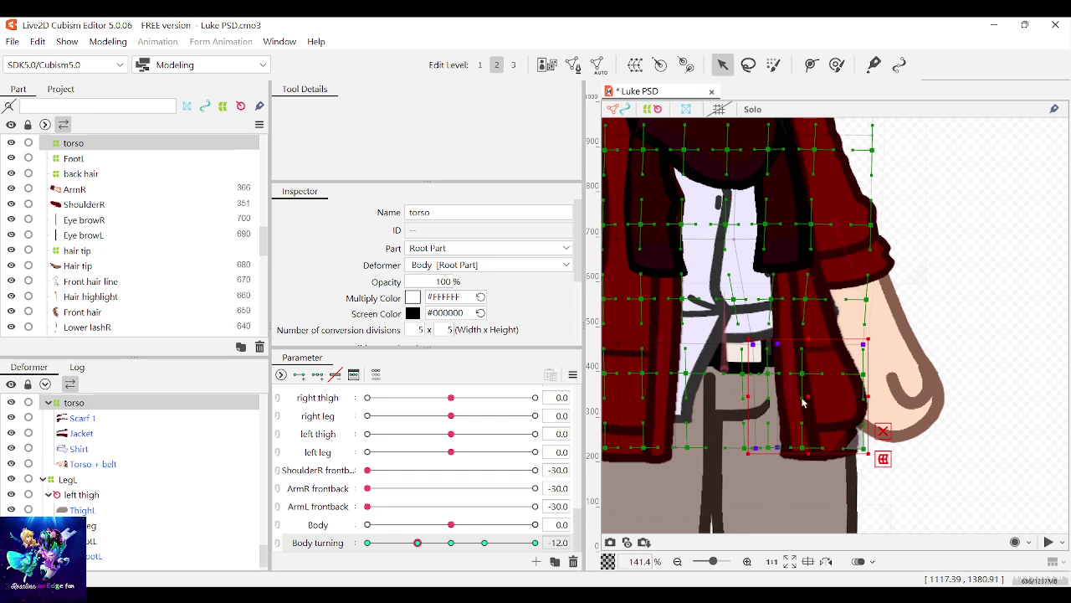
pyautogui.scroll(-3, 802, 402)
pyautogui.click(933, 362)
pyautogui.moveTo(418, 543)
pyautogui.mouseDown()
pyautogui.moveTo(448, 542)
pyautogui.moveTo(418, 542)
pyautogui.mouseUp()
# Step: Release the selected lower points and reselect the torso warp deformer through the jacket
pyautogui.click(734, 392)
pyautogui.scroll(-1, 734, 393)
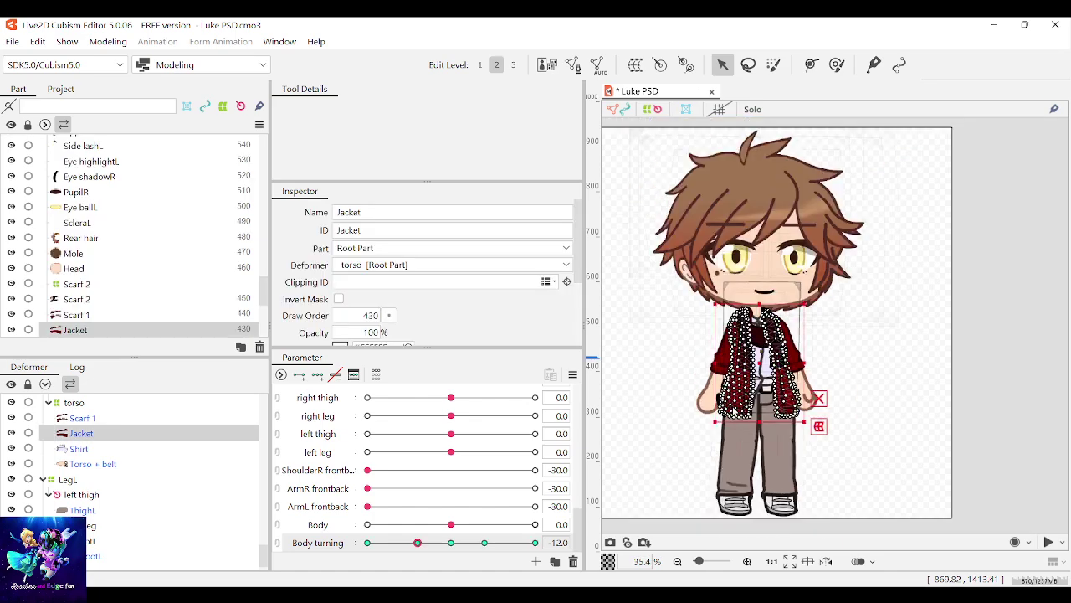
pyautogui.scroll(3, 736, 397)
pyautogui.scroll(-3, 705, 370)
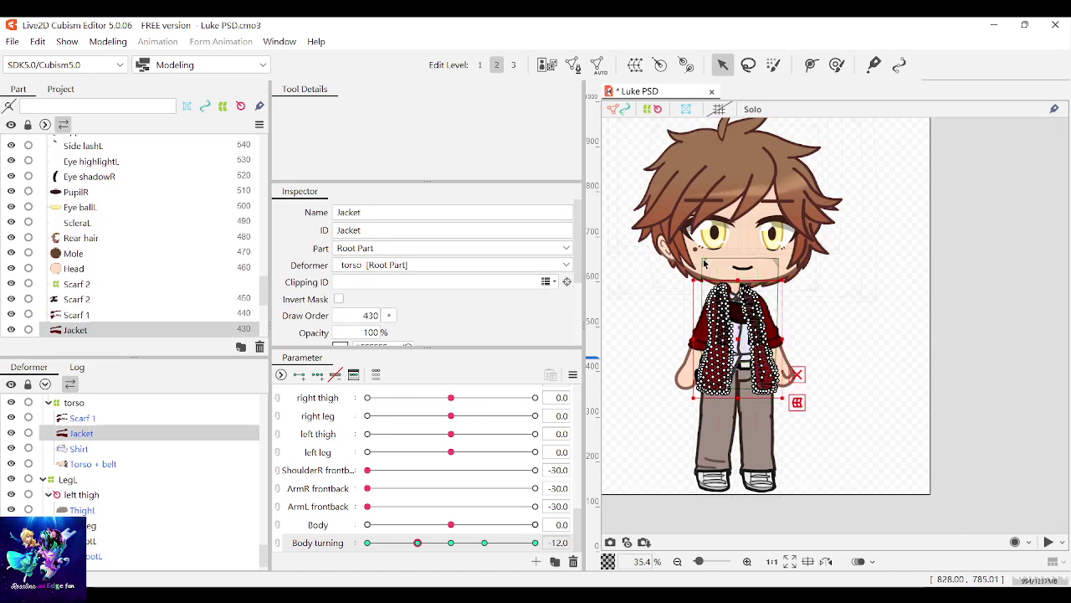
pyautogui.click(704, 263)
pyautogui.scroll(5, 736, 351)
pyautogui.scroll(-4, 753, 419)
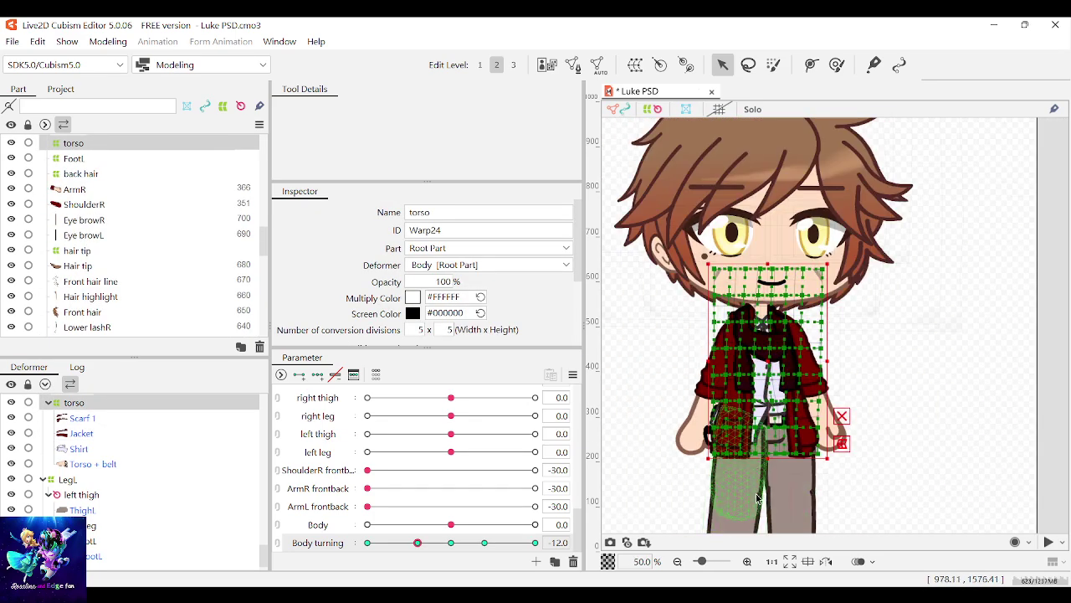
# Step: Select the inner torso deformer points over the left jacket front, from the hem to the deformer's top row
pyautogui.moveTo(756, 492); pyautogui.dragTo(734, 253)
pyautogui.moveTo(776, 463); pyautogui.dragTo(725, 255)
pyautogui.scroll(-1, 735, 351)
pyautogui.scroll(1, 740, 371)
pyautogui.scroll(3, 740, 374)
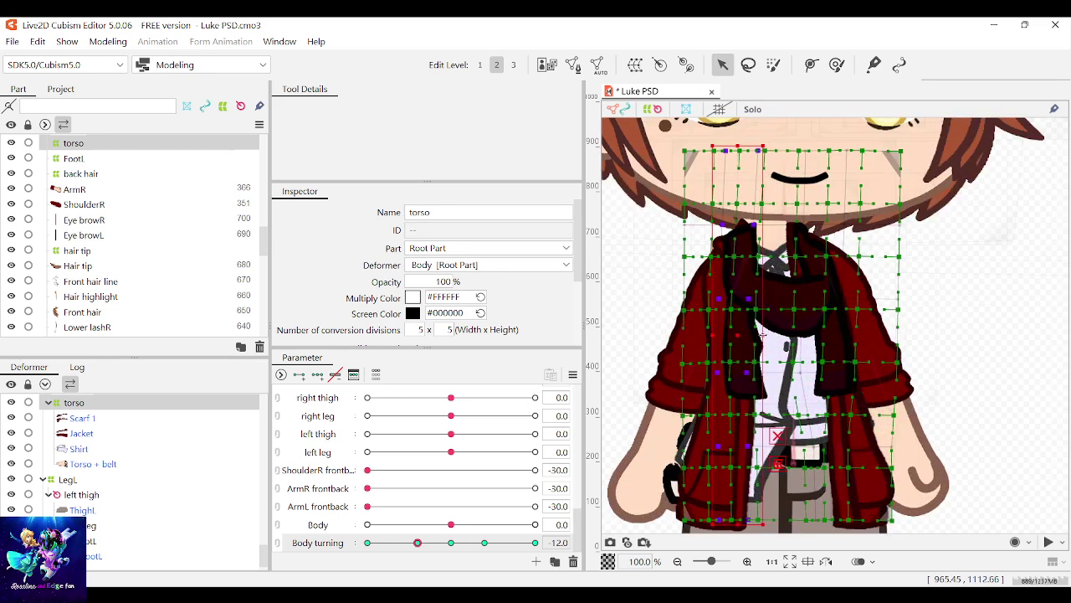
pyautogui.scroll(-1, 760, 330)
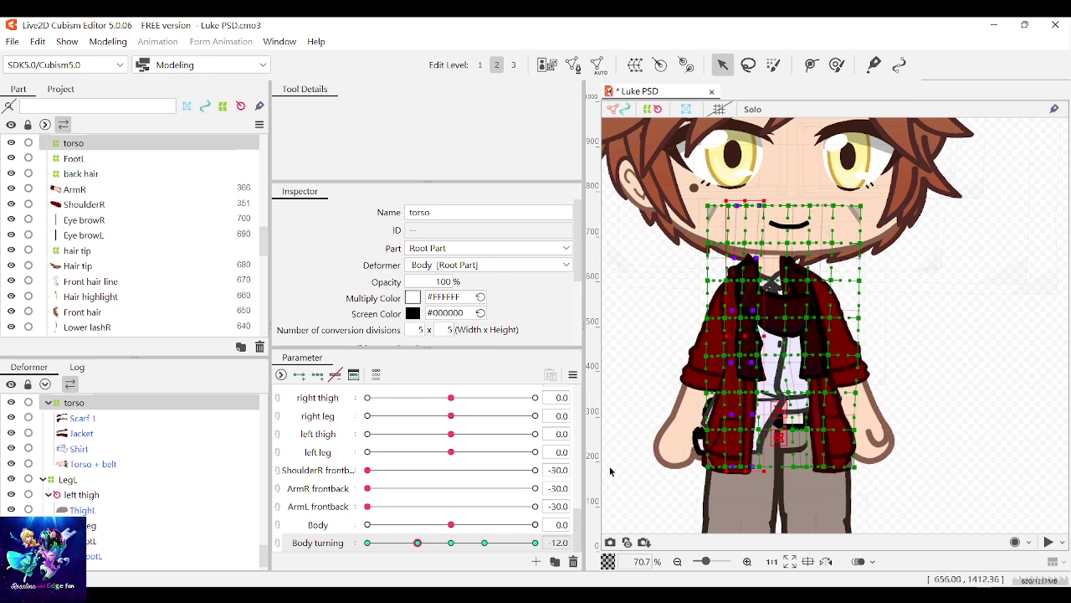
# Step: Deselect the torso deformer, check the jacket's movement with Body turning ending at -12.0, and save the model
pyautogui.click(955, 355)
pyautogui.scroll(-1, 872, 393)
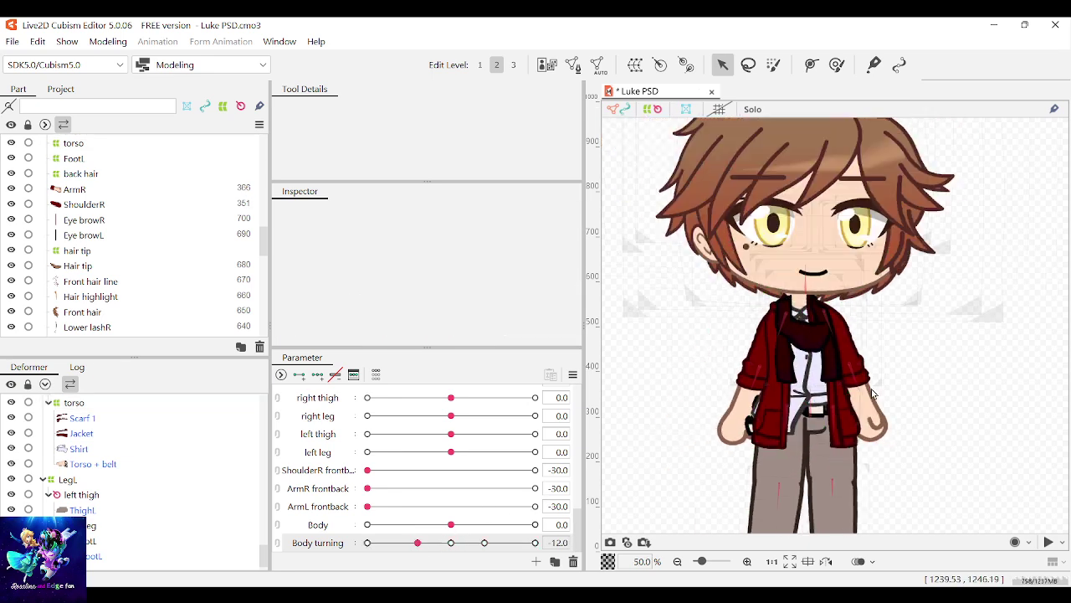
pyautogui.moveTo(417, 542)
pyautogui.mouseDown()
pyautogui.moveTo(445, 544)
pyautogui.moveTo(418, 544)
pyautogui.moveTo(429, 555)
pyautogui.moveTo(420, 556)
pyautogui.moveTo(446, 543)
pyautogui.moveTo(418, 542)
pyautogui.mouseUp()
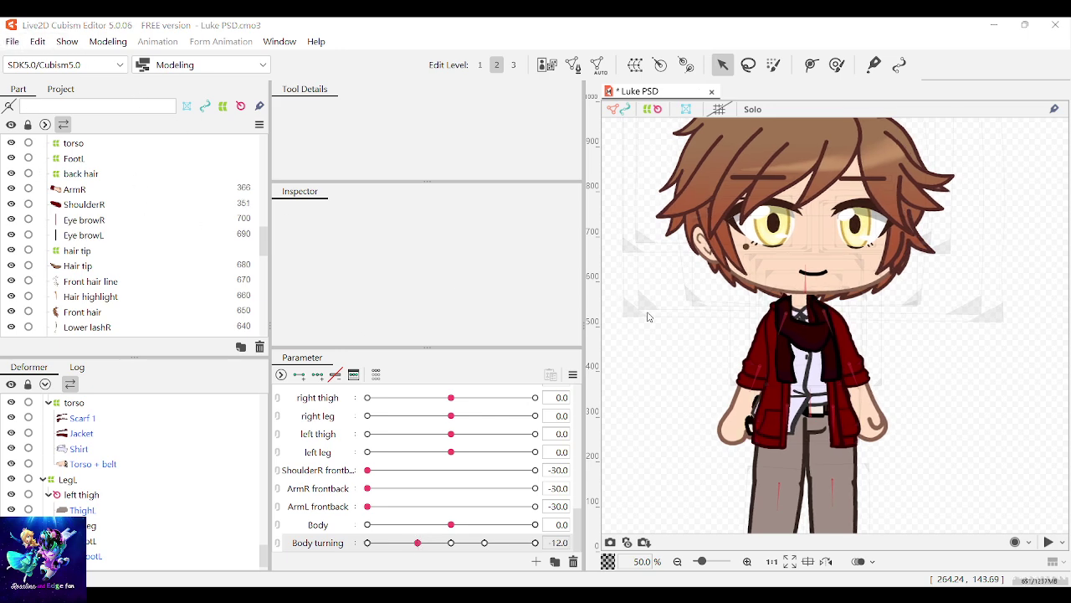
pyautogui.hotkey('ctrl', 's')
# Step: Inspect the legs up close and select the FootL warp deformer through the left foot mesh
pyautogui.scroll(-2, 712, 419)
pyautogui.scroll(-1, 758, 378)
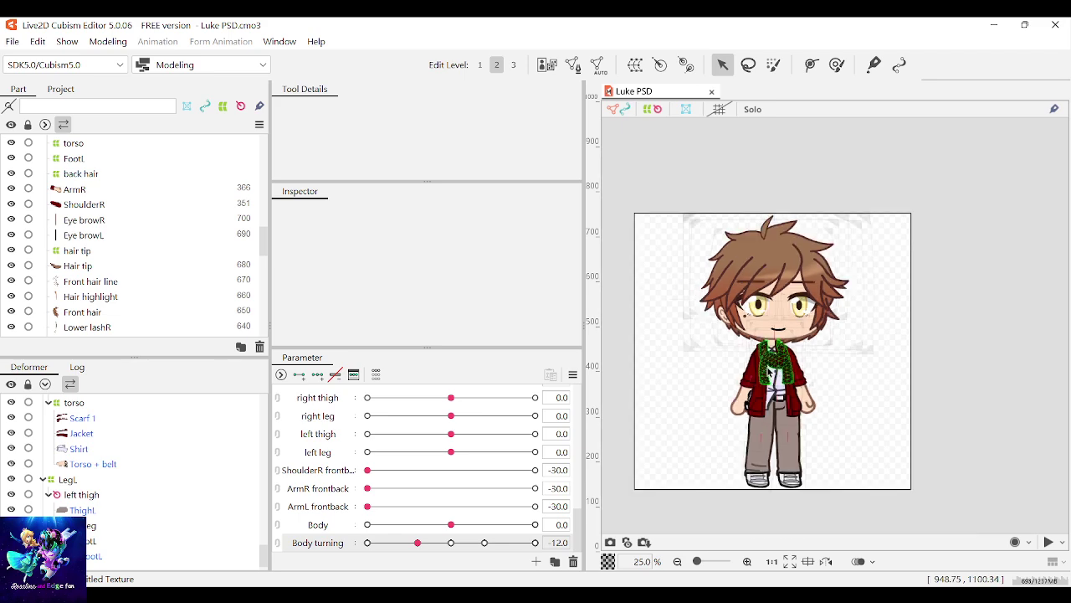
pyautogui.scroll(1, 770, 373)
pyautogui.scroll(-1, 770, 373)
pyautogui.scroll(4, 770, 373)
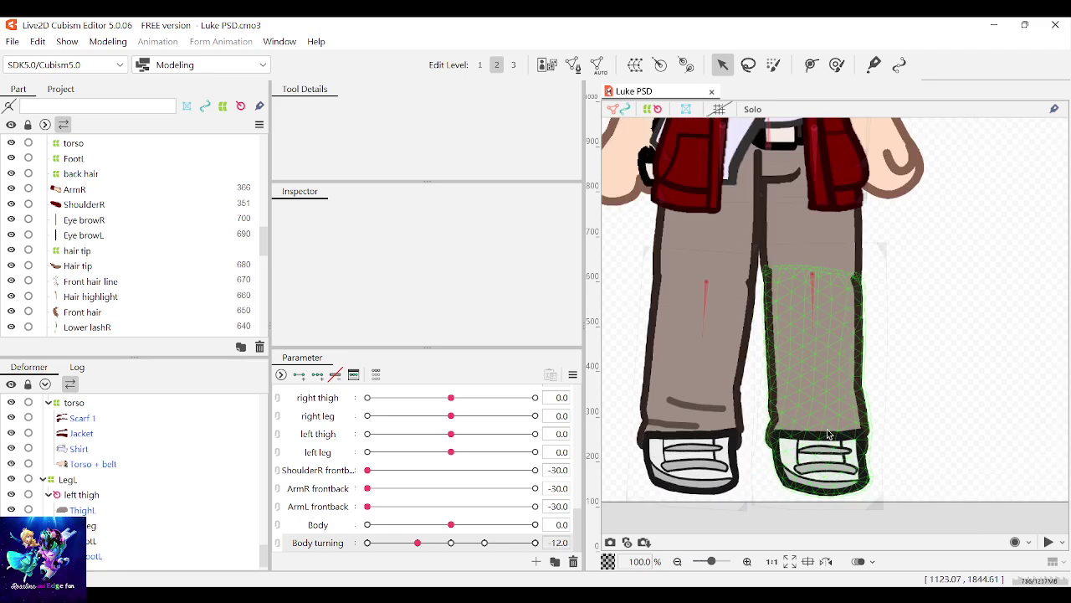
pyautogui.scroll(-1, 903, 371)
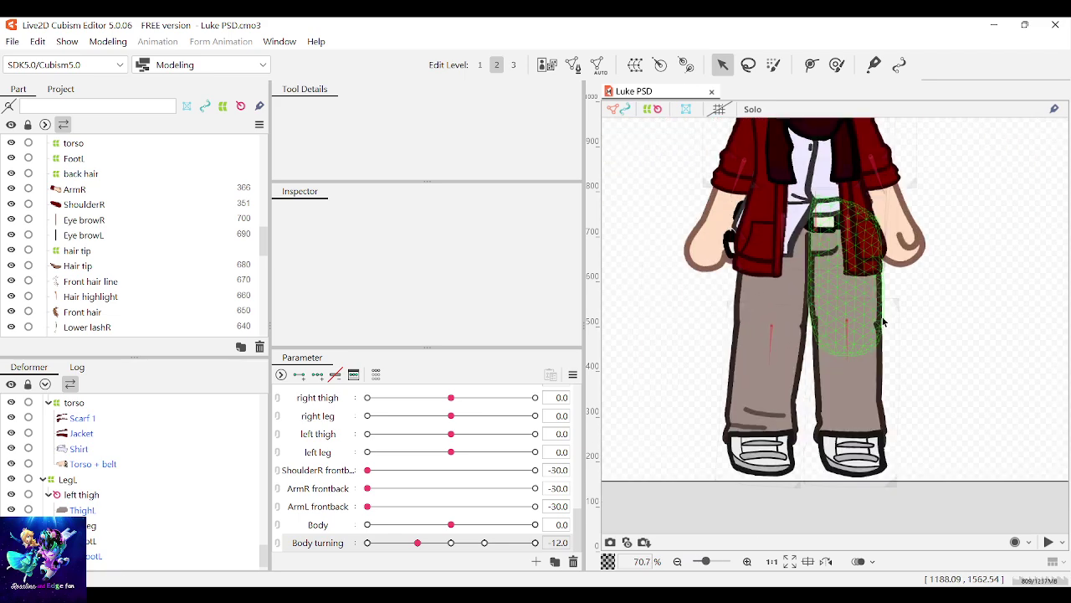
pyautogui.click(862, 414)
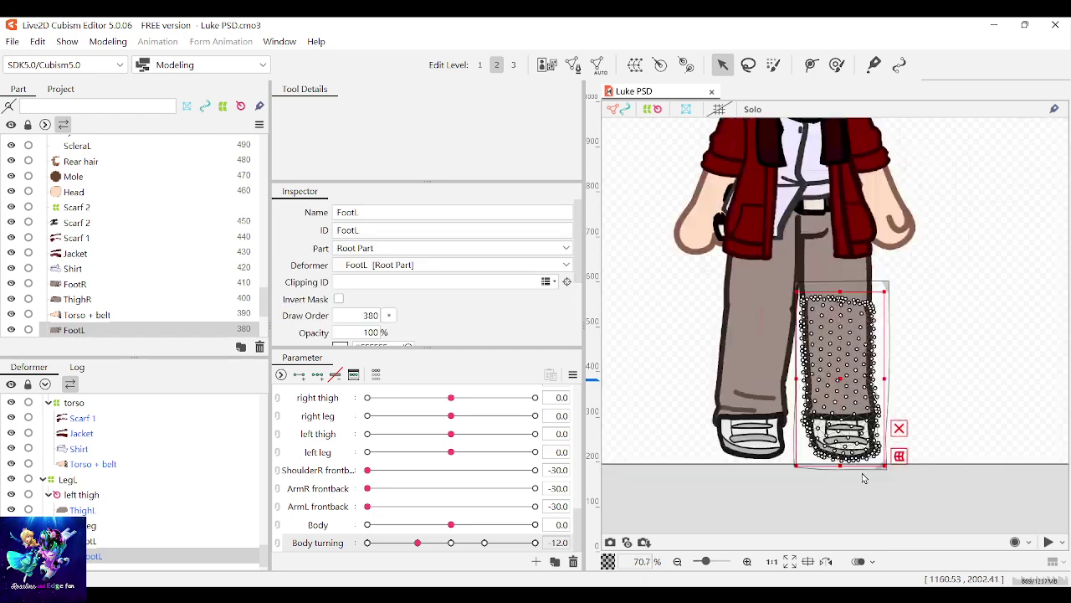
pyautogui.scroll(3, 862, 419)
pyautogui.scroll(-3, 827, 347)
pyautogui.click(783, 380)
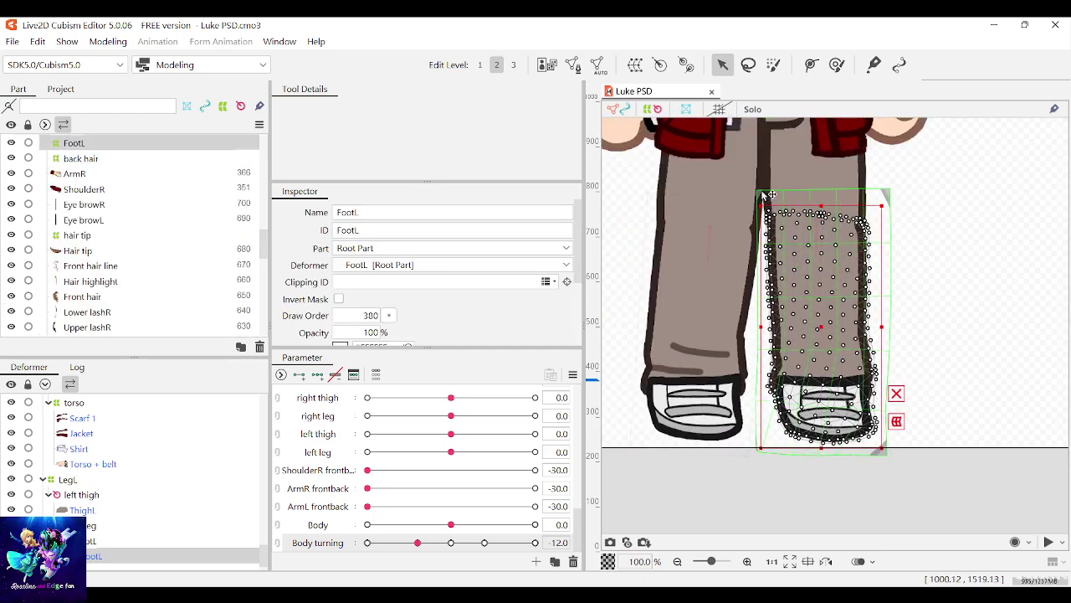
# Step: Examine the FootL deformer's points around the shoe, deselect it, and fit the whole character in view
pyautogui.scroll(2, 783, 381)
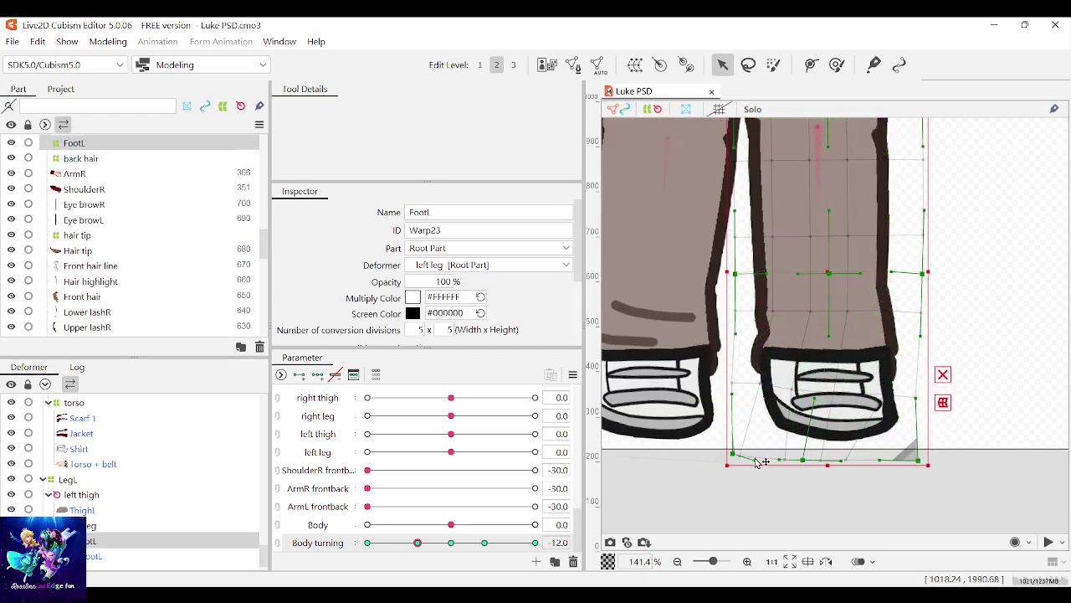
pyautogui.scroll(-1, 758, 461)
pyautogui.scroll(-2, 774, 477)
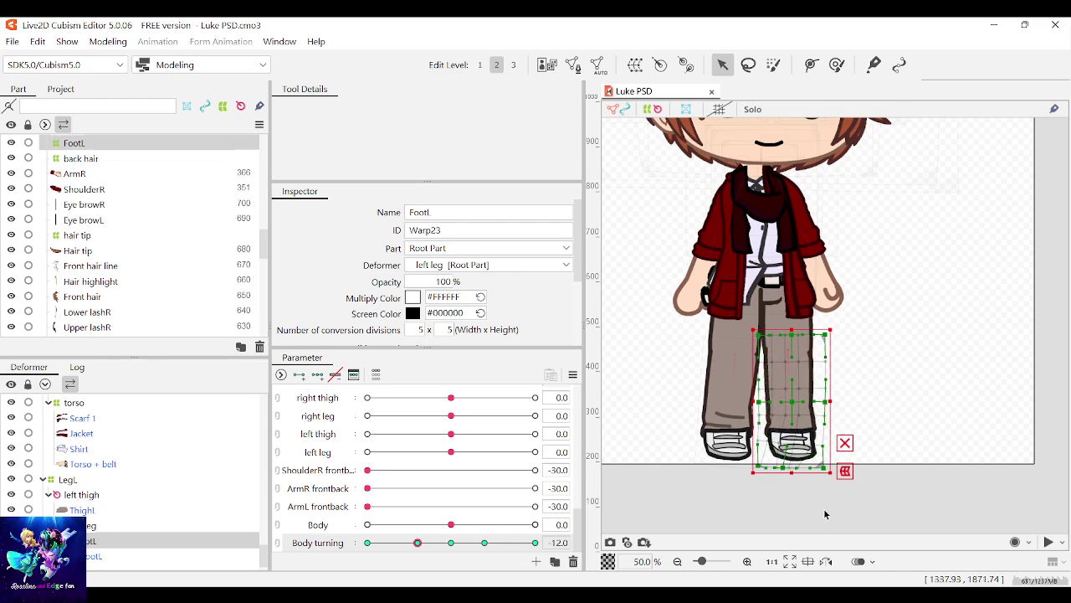
pyautogui.click(790, 561)
pyautogui.click(931, 430)
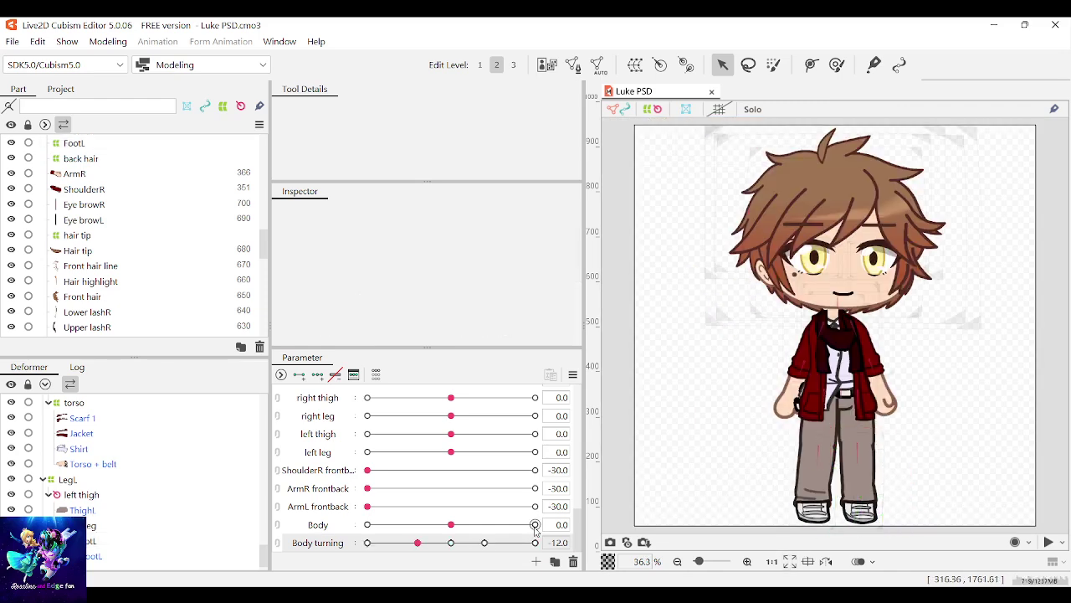
# Step: Test the eyebrow parameters, setting Eye browR Form to about 5.6 and Eye browL Form to about 8.8
pyautogui.scroll(6, 389, 469)
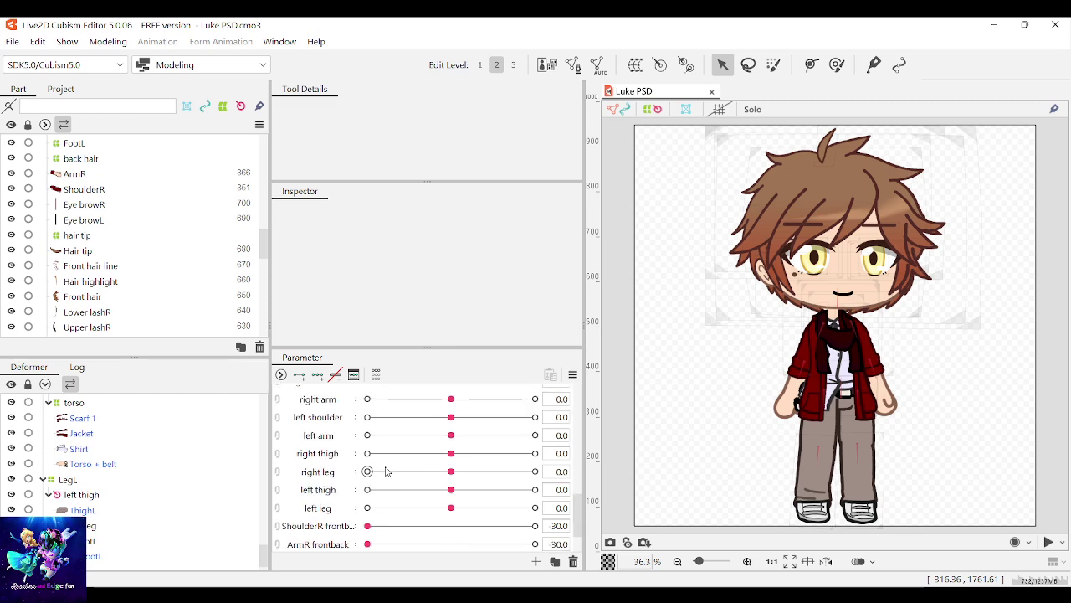
pyautogui.scroll(2, 423, 473)
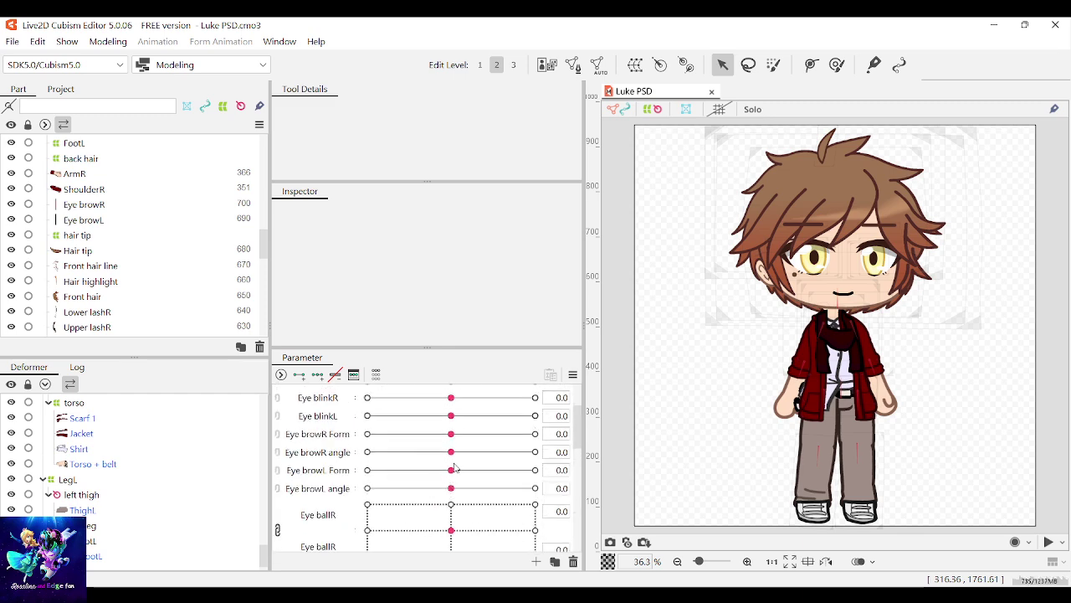
pyautogui.moveTo(452, 453); pyautogui.dragTo(453, 452)
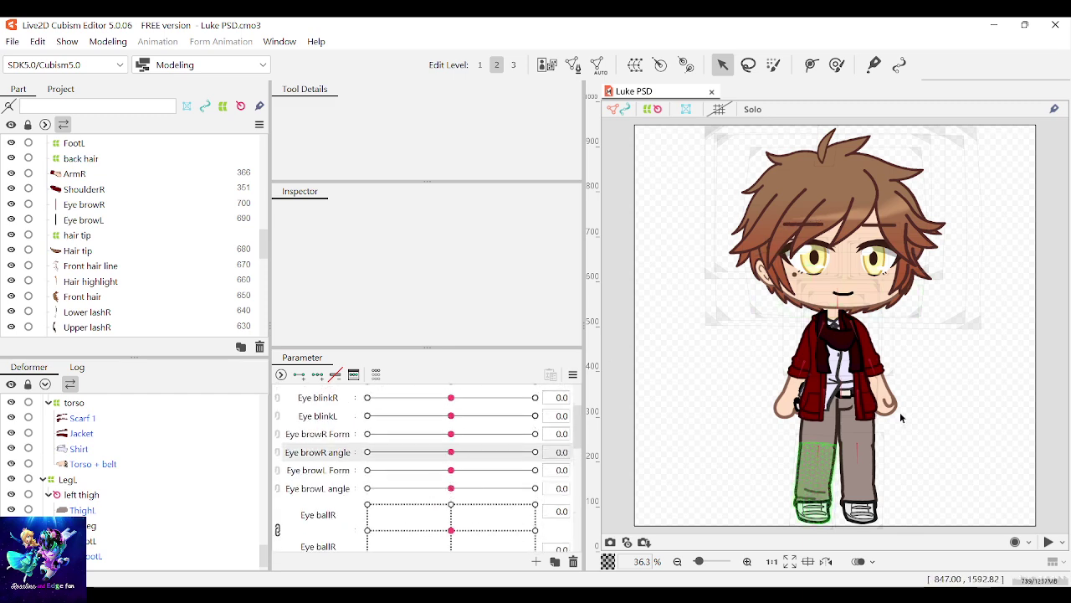
pyautogui.moveTo(452, 434); pyautogui.dragTo(469, 436)
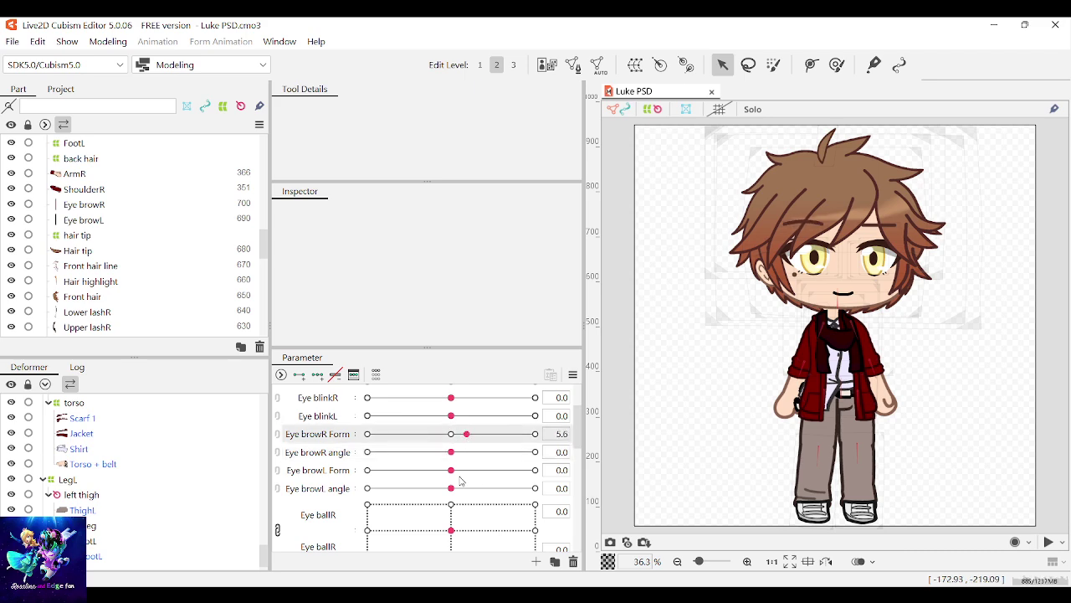
pyautogui.moveTo(452, 472); pyautogui.dragTo(475, 472)
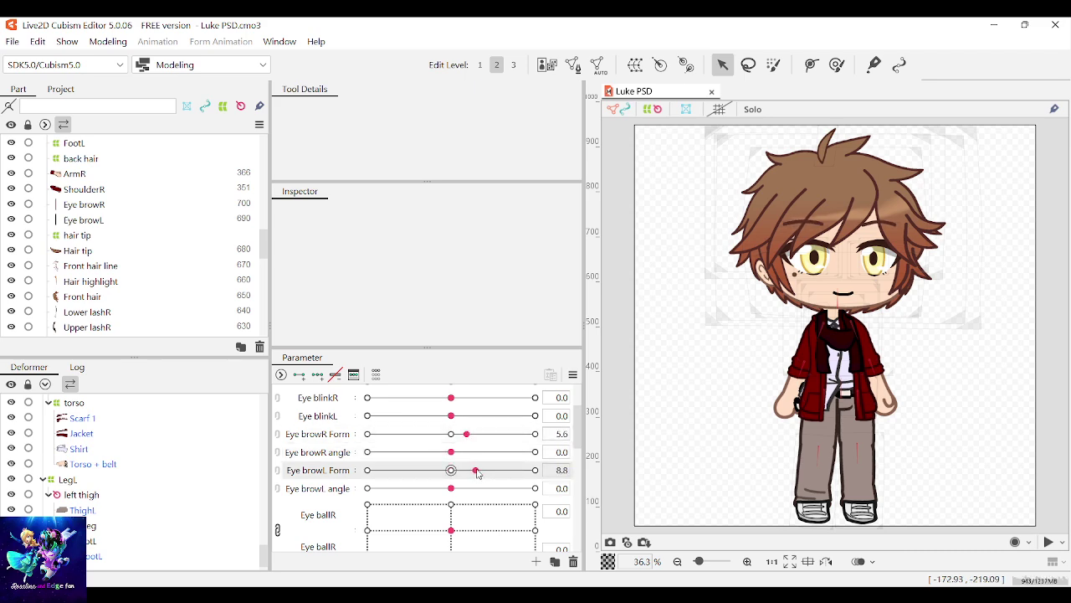
# Step: Pose the right arm toward the hip with right shoulder -2.1, right arm 4.9, ArmR frontback -16.1 and ShoulderR frontback 30.0
pyautogui.scroll(-4, 421, 459)
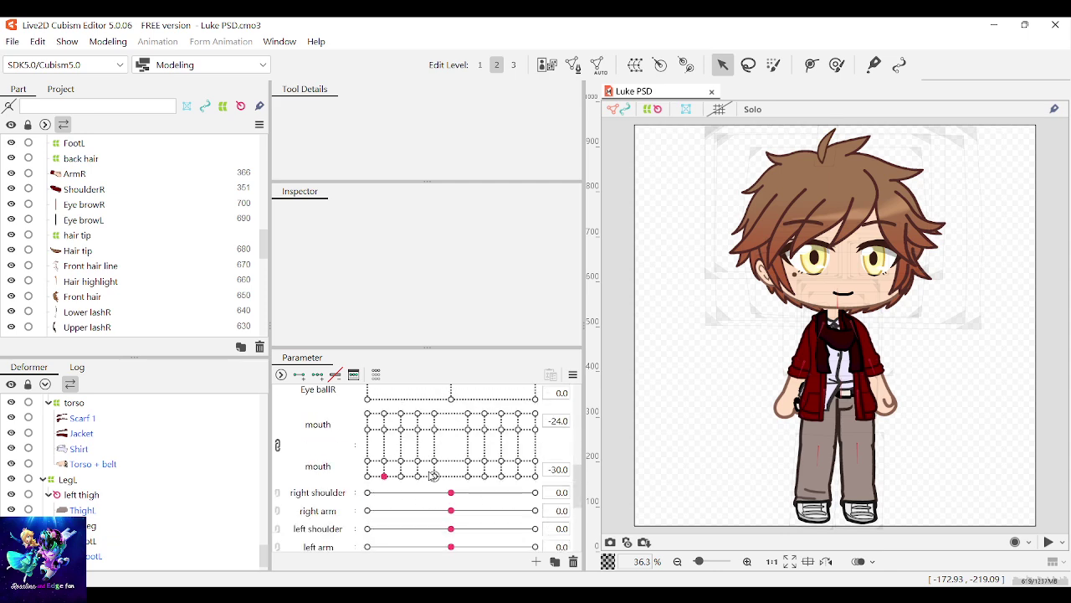
pyautogui.moveTo(443, 494); pyautogui.dragTo(466, 512)
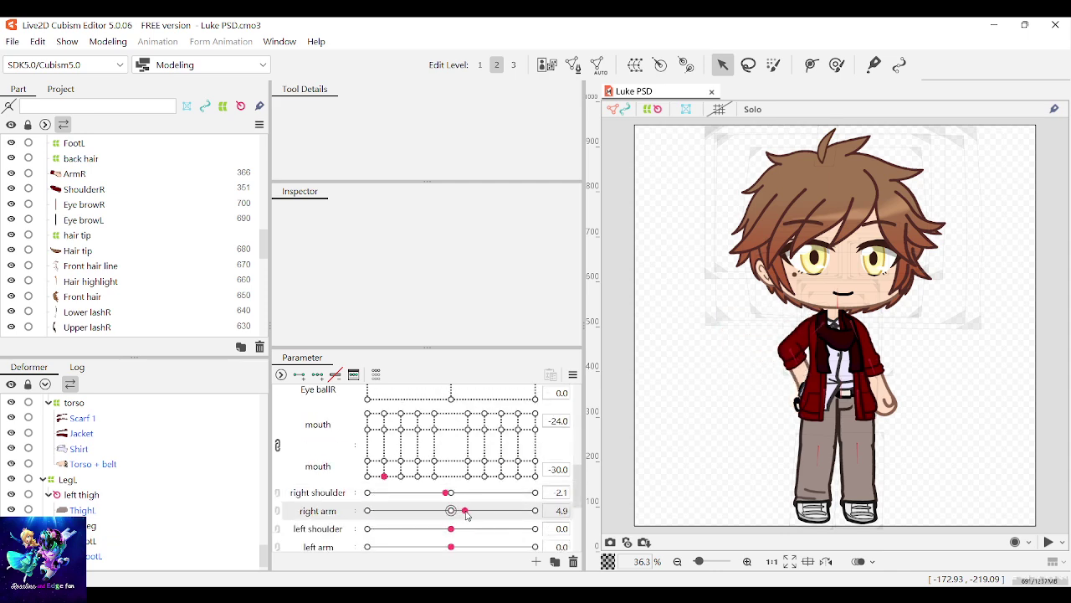
pyautogui.scroll(-3, 444, 514)
pyautogui.scroll(-3, 433, 515)
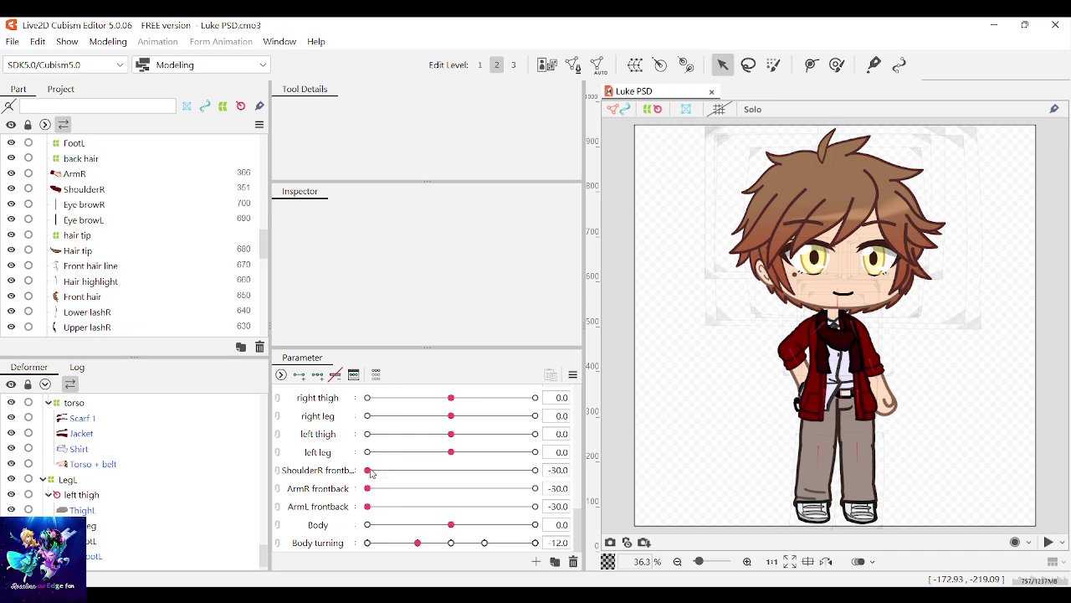
pyautogui.moveTo(370, 470)
pyautogui.mouseDown()
pyautogui.moveTo(370, 490)
pyautogui.moveTo(419, 491)
pyautogui.moveTo(394, 492)
pyautogui.moveTo(407, 493)
pyautogui.mouseUp()
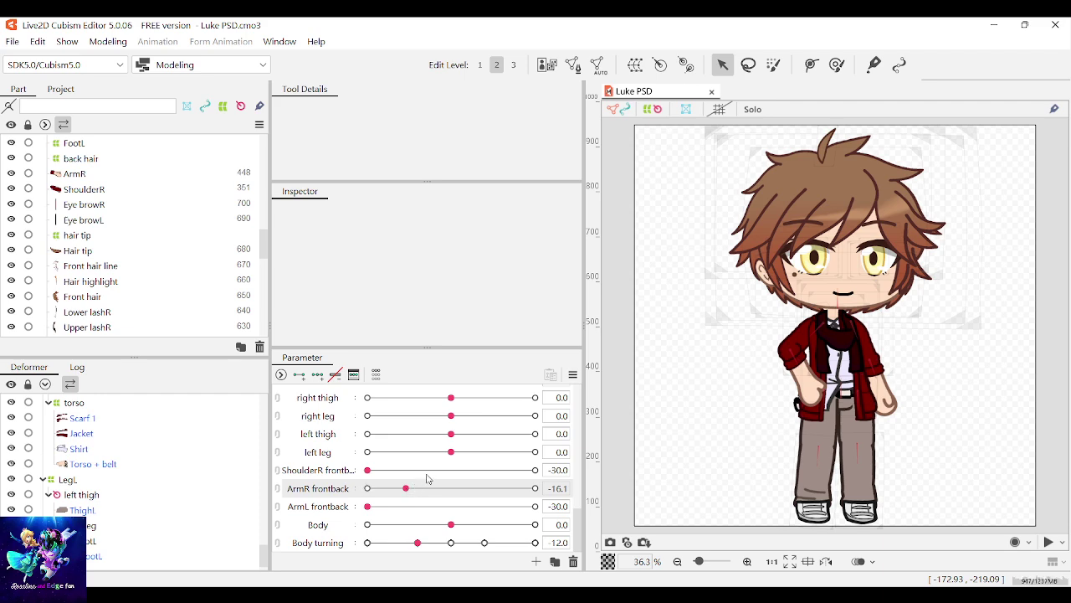
pyautogui.moveTo(374, 472); pyautogui.dragTo(444, 473)
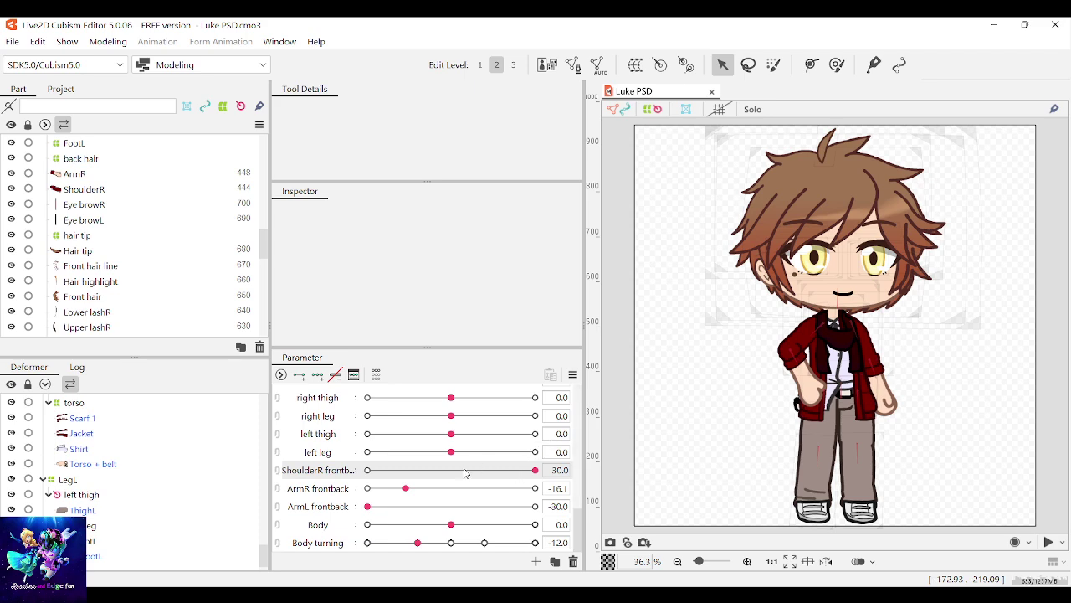
# Step: Raise the left hand with left shoulder 1.9 and left arm 6.8, and adjust right shoulder to -2.6
pyautogui.scroll(3, 465, 426)
pyautogui.moveTo(446, 439); pyautogui.dragTo(472, 495)
pyautogui.scroll(-5, 446, 443)
pyautogui.scroll(3, 450, 477)
pyautogui.scroll(3, 447, 459)
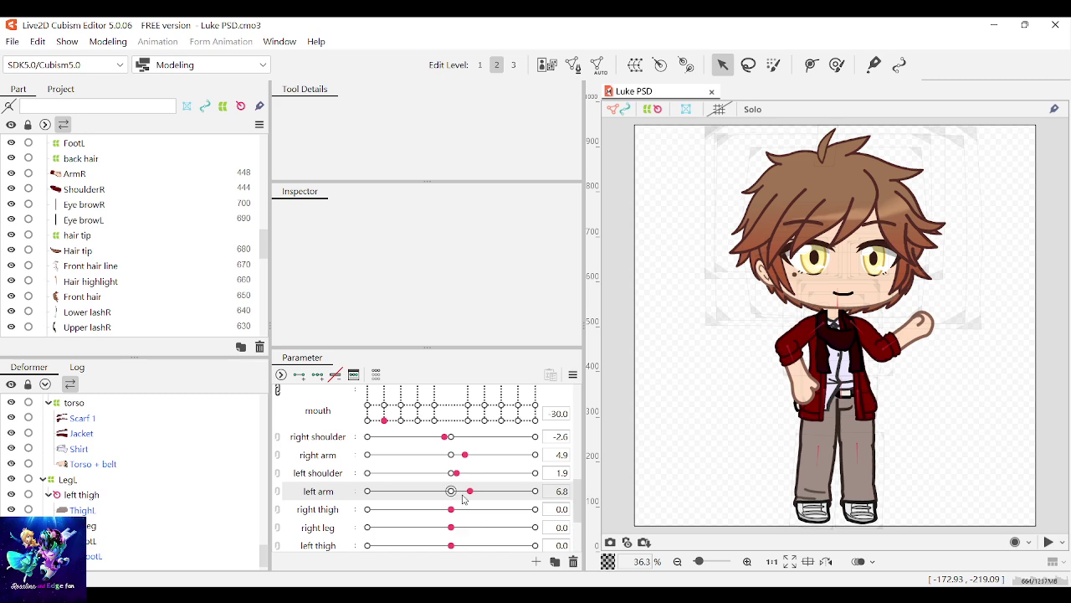
pyautogui.scroll(-3, 457, 469)
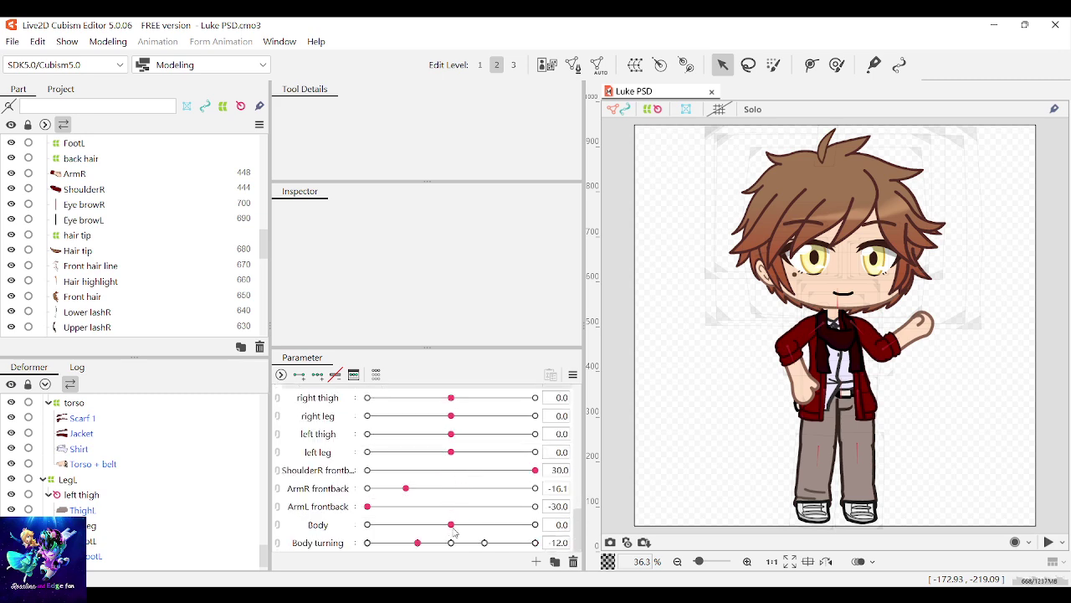
# Step: Test the leg parameters, trying left leg at about -0.9, setting right thigh to 0.1 and returning left leg to 0.0
pyautogui.moveTo(449, 457); pyautogui.dragTo(450, 456)
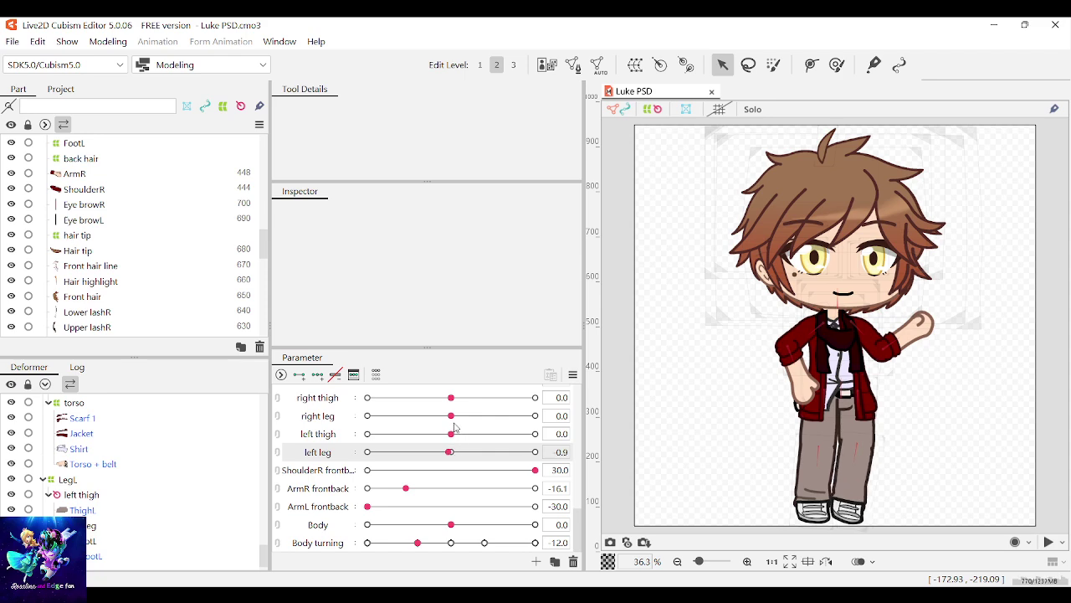
pyautogui.moveTo(452, 416); pyautogui.dragTo(452, 399)
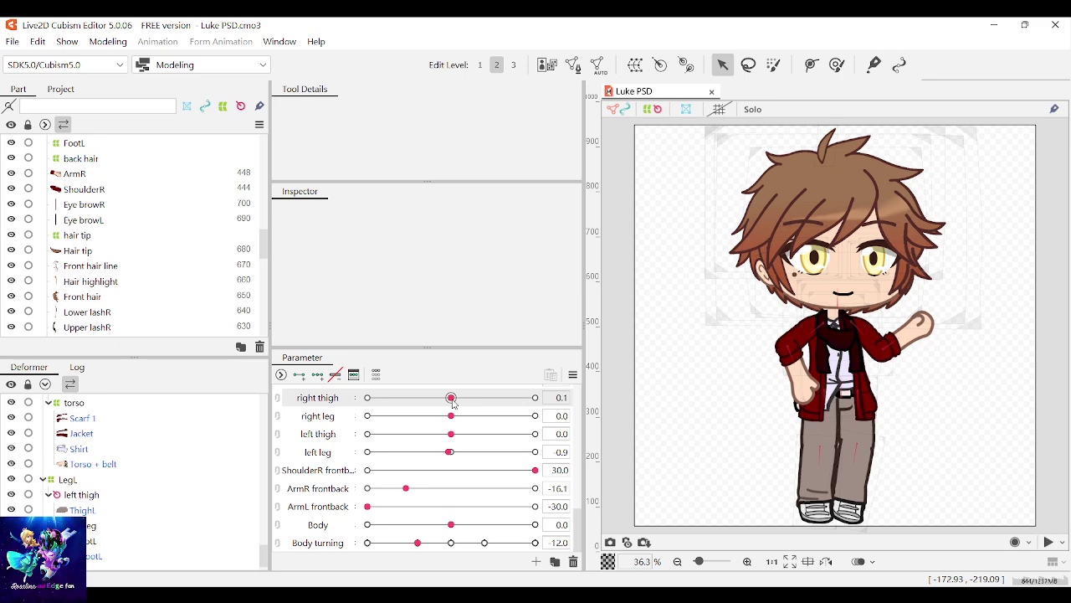
pyautogui.moveTo(450, 452); pyautogui.dragTo(452, 452)
pyautogui.scroll(5, 460, 476)
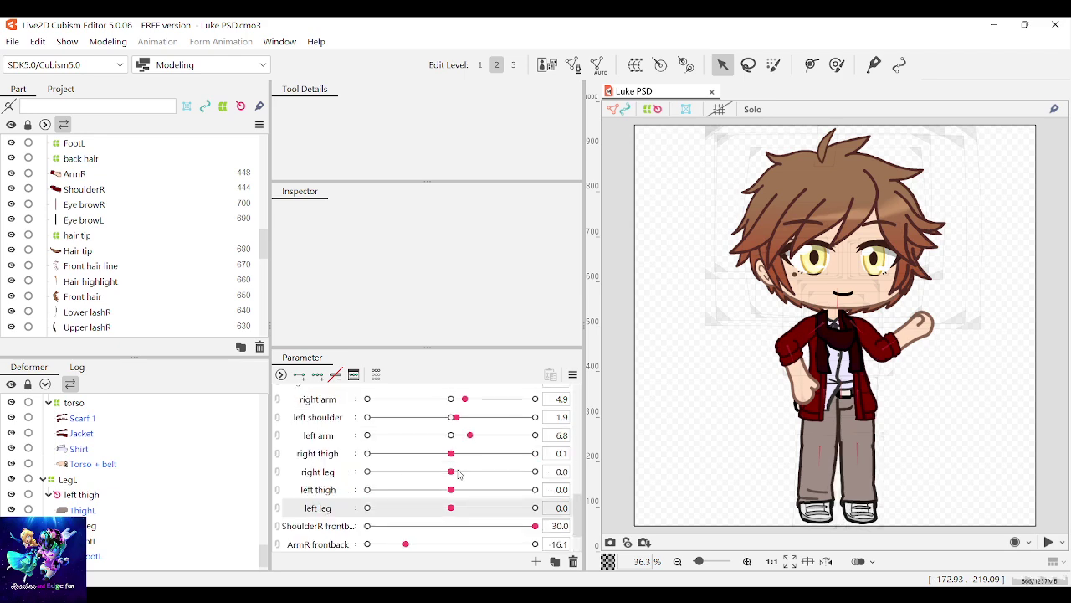
pyautogui.scroll(-3, 461, 490)
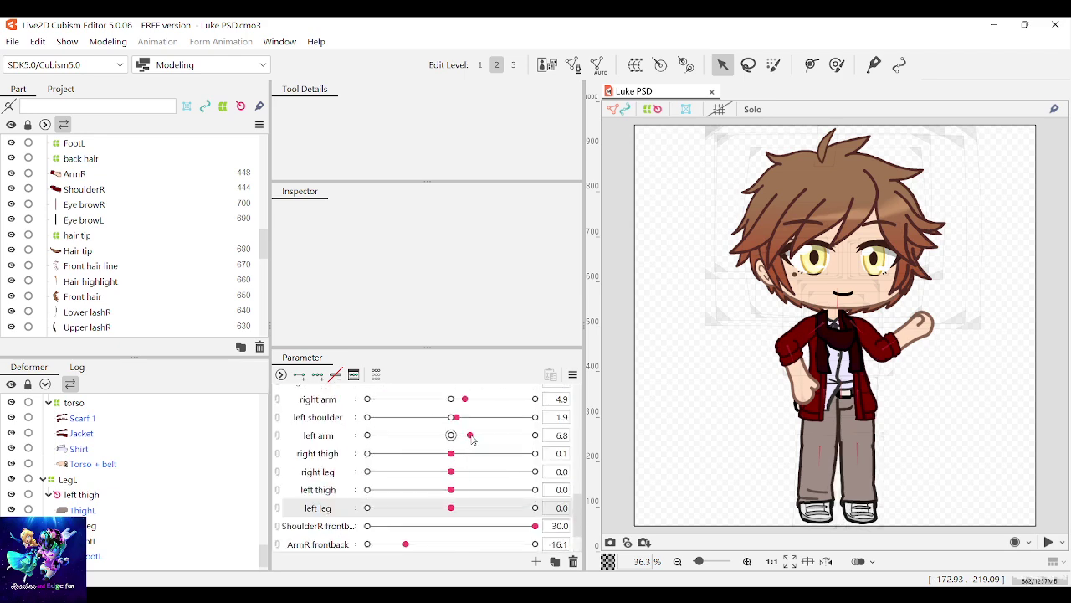